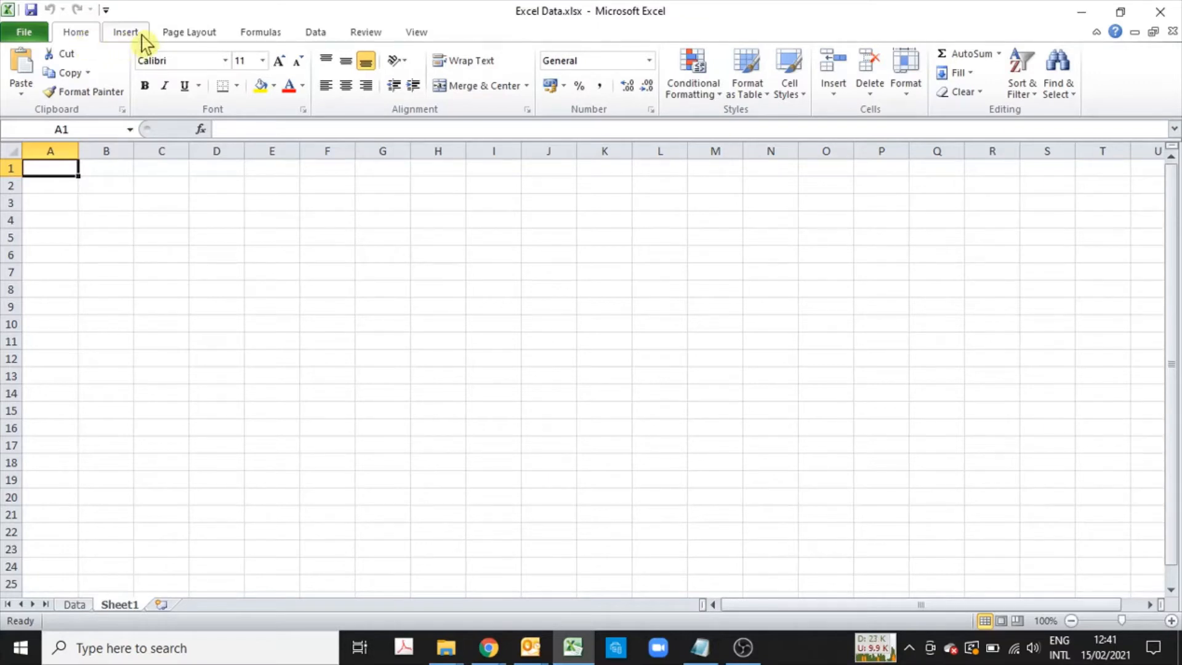
pyautogui.click(132, 40)
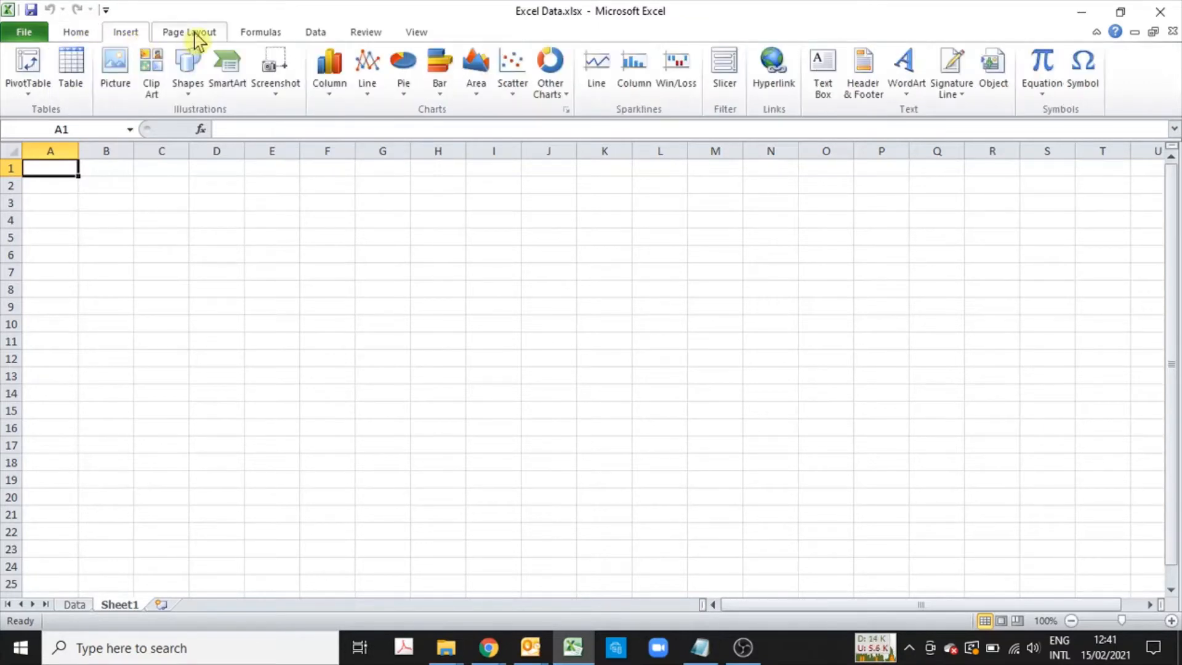
pyautogui.click(193, 37)
pyautogui.click(271, 37)
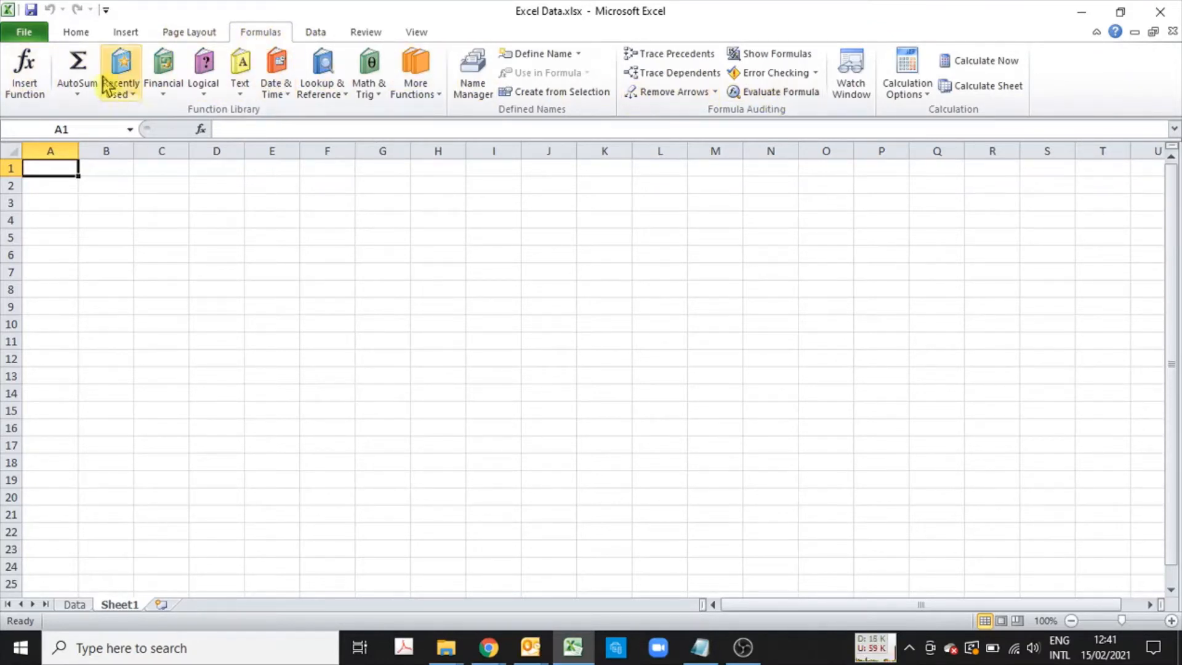
pyautogui.click(130, 34)
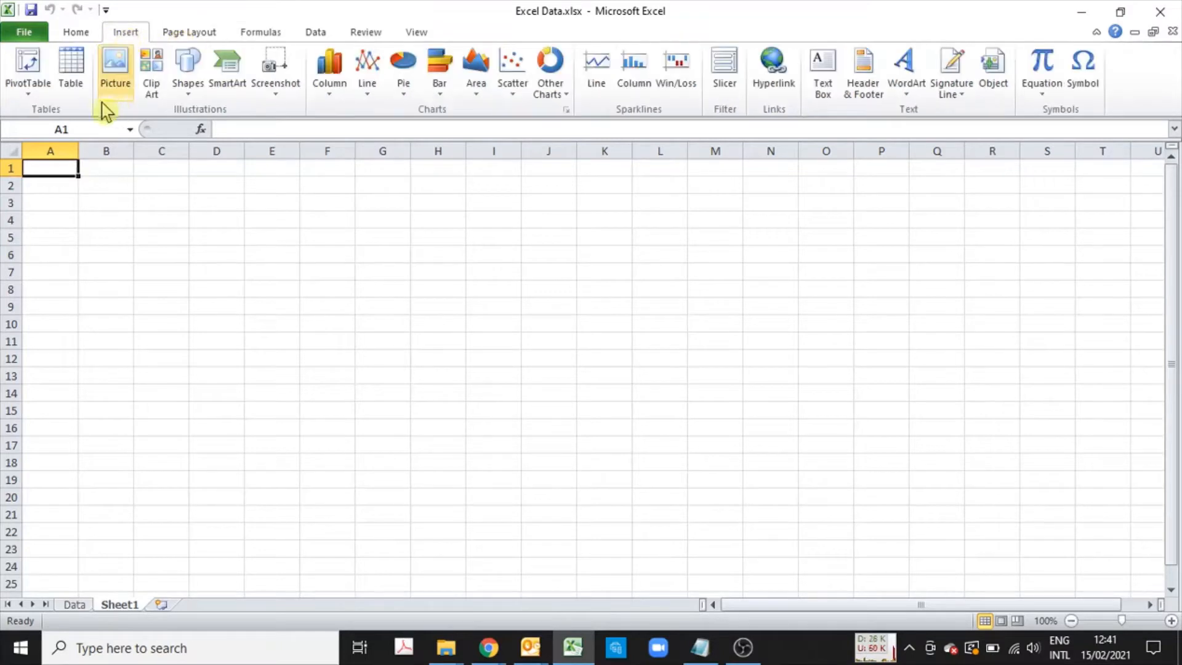
pyautogui.click(77, 32)
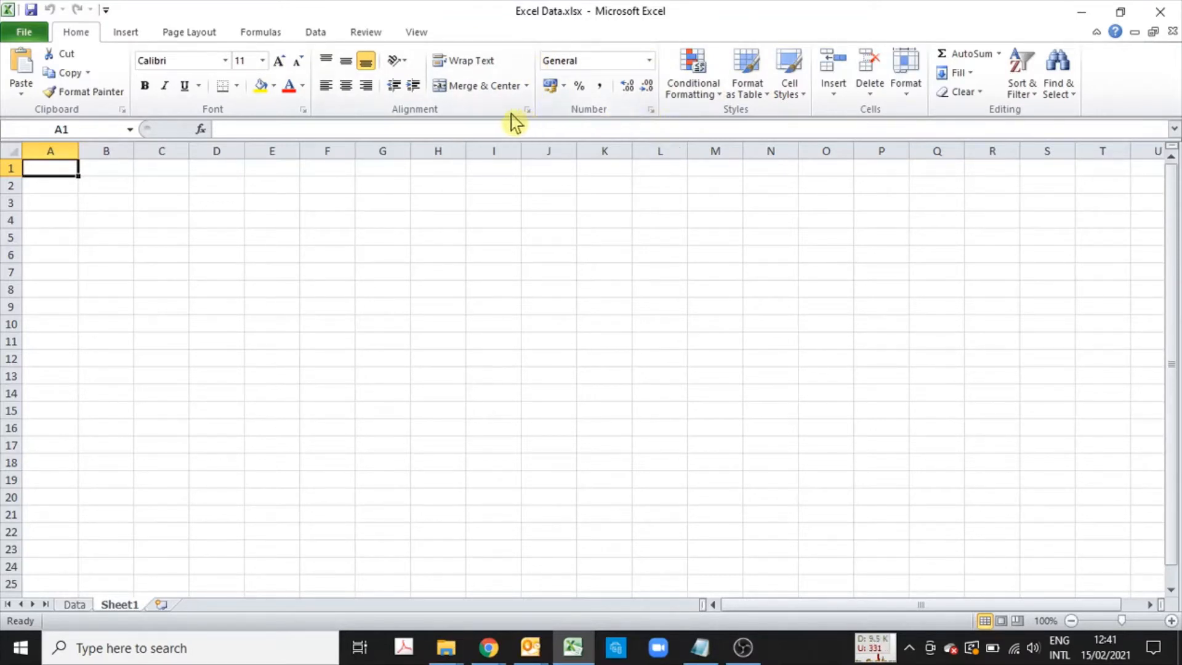
# - View the full font settings for cell A1, close them without changes and select cell B3
pyautogui.click(304, 110)
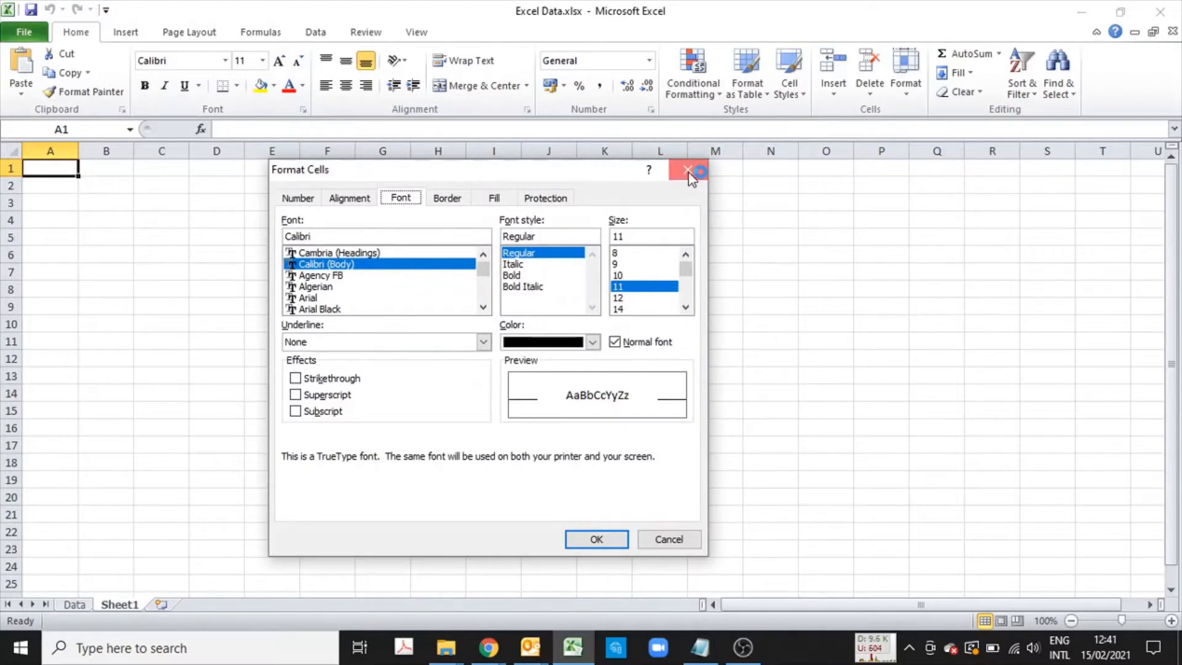
pyautogui.click(688, 172)
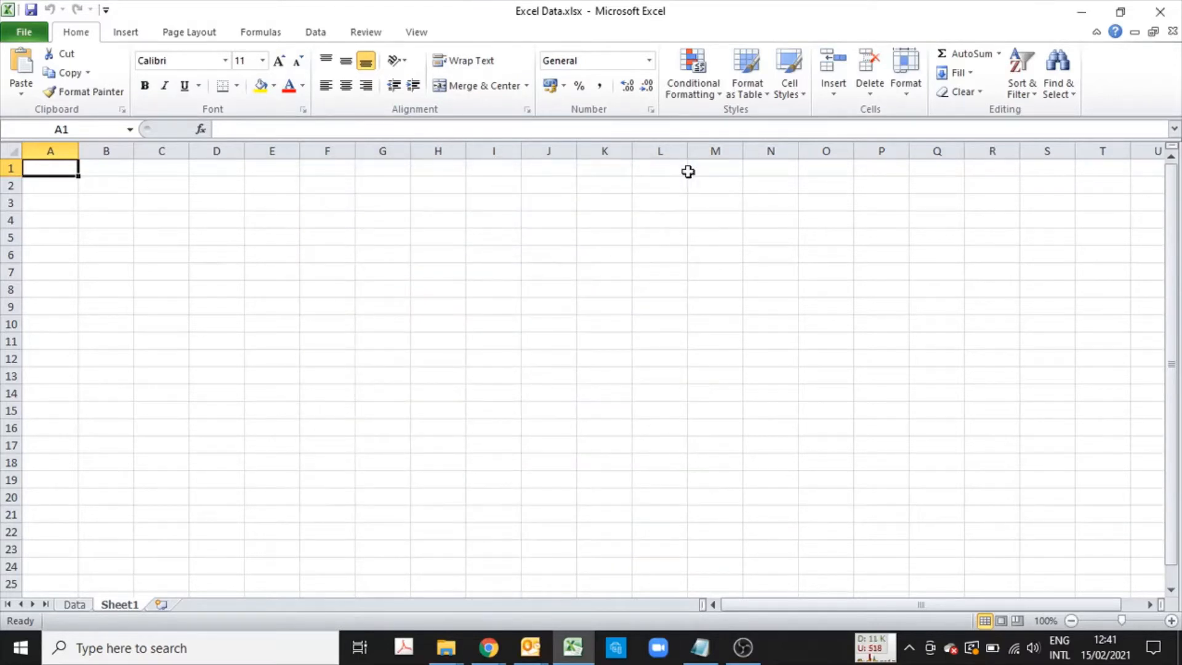
pyautogui.click(120, 198)
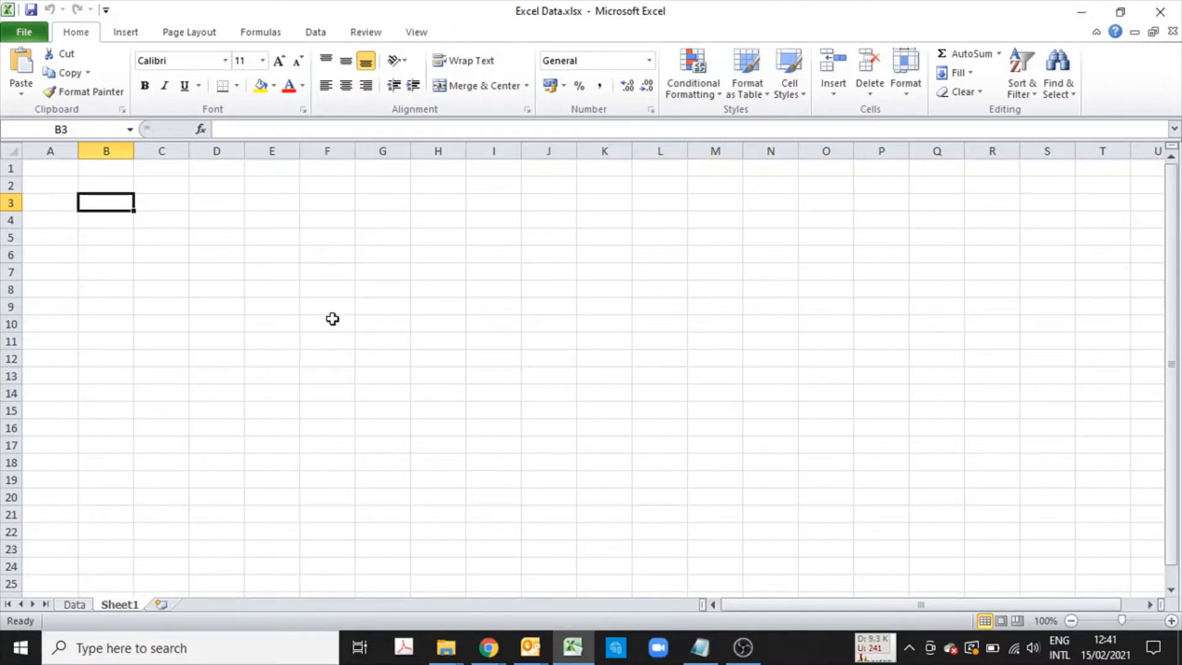
# - Insert two new worksheets after Sheet1 and delete both of them again
pyautogui.click(162, 605)
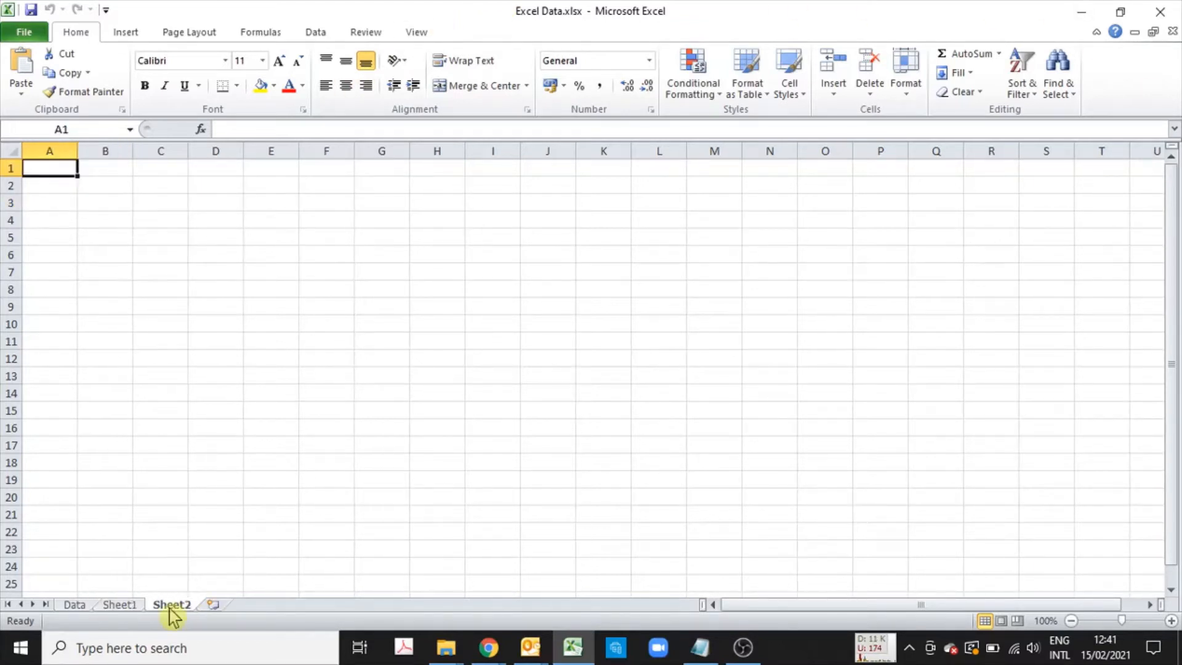
pyautogui.click(212, 605)
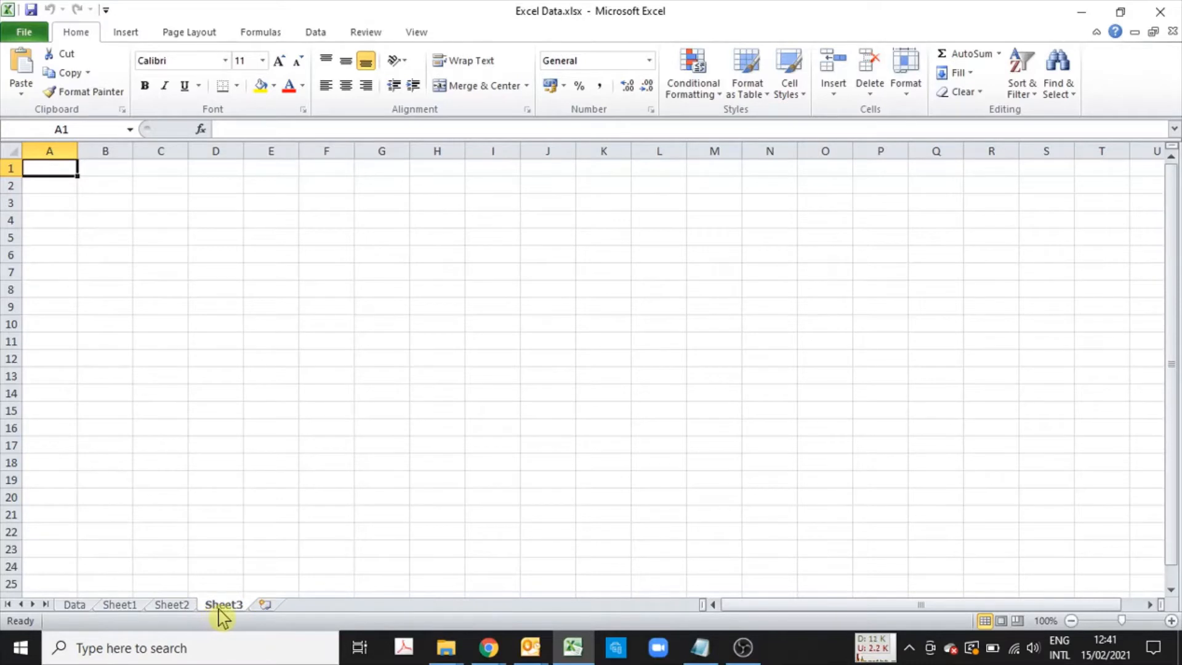
pyautogui.rightClick(222, 605)
pyautogui.click(287, 436)
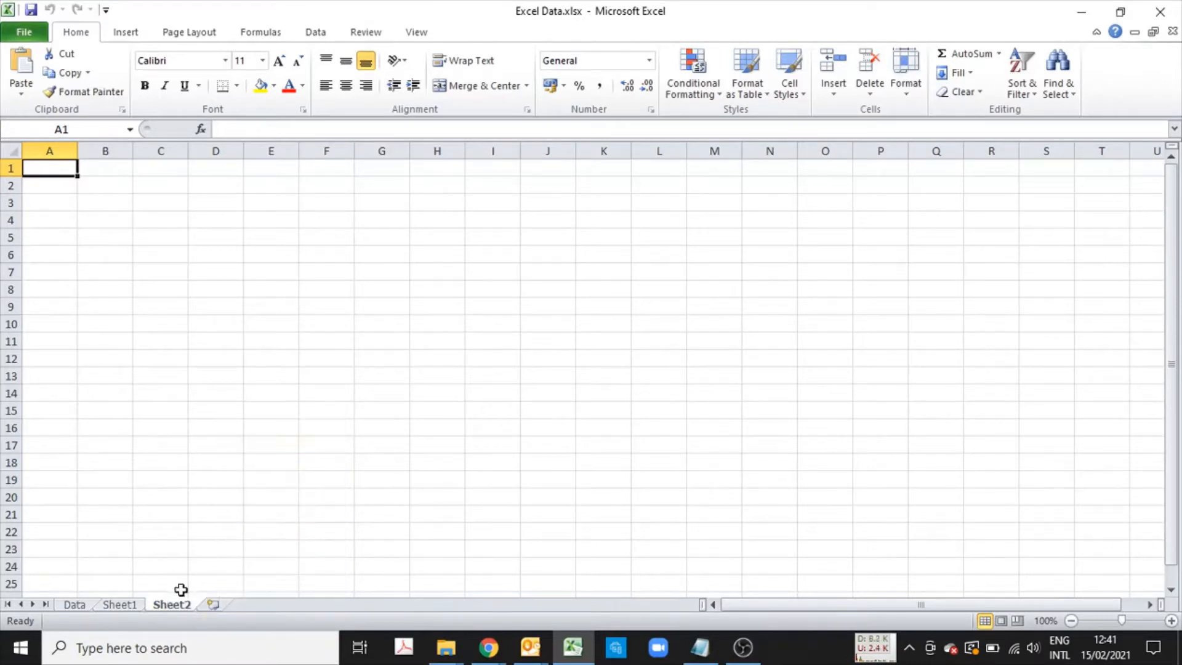
pyautogui.hotkey('alt', 'h')
pyautogui.press('d')
pyautogui.press('s')
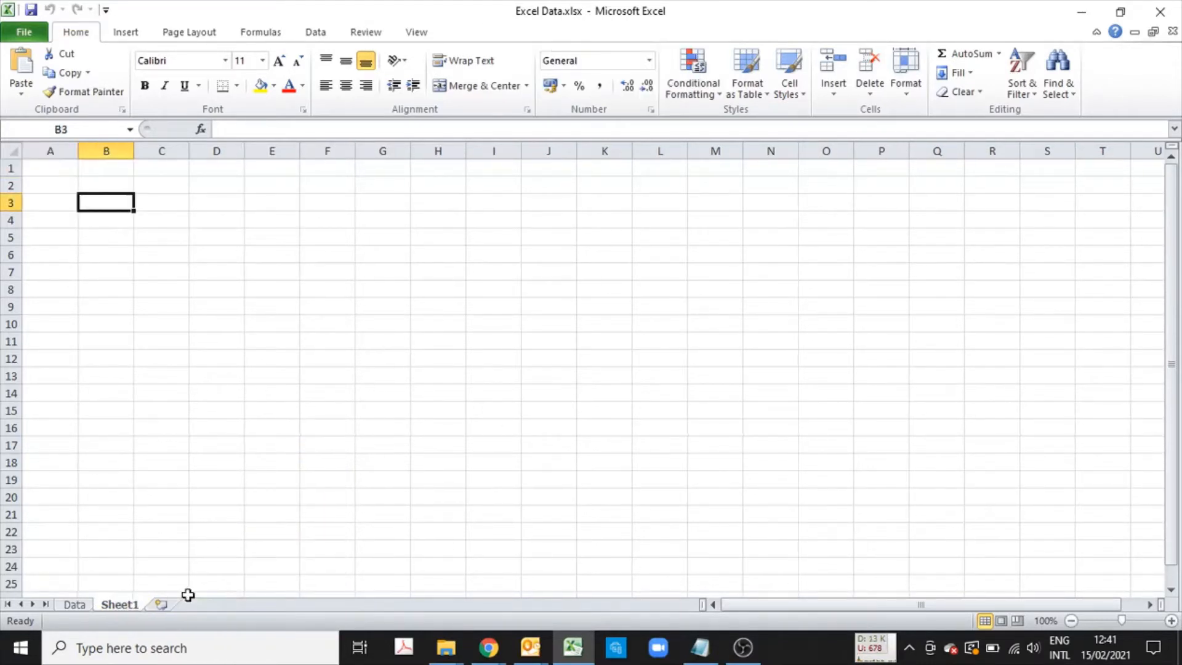
# - Insert a single new worksheet after Sheet1 and delete it
pyautogui.click(161, 605)
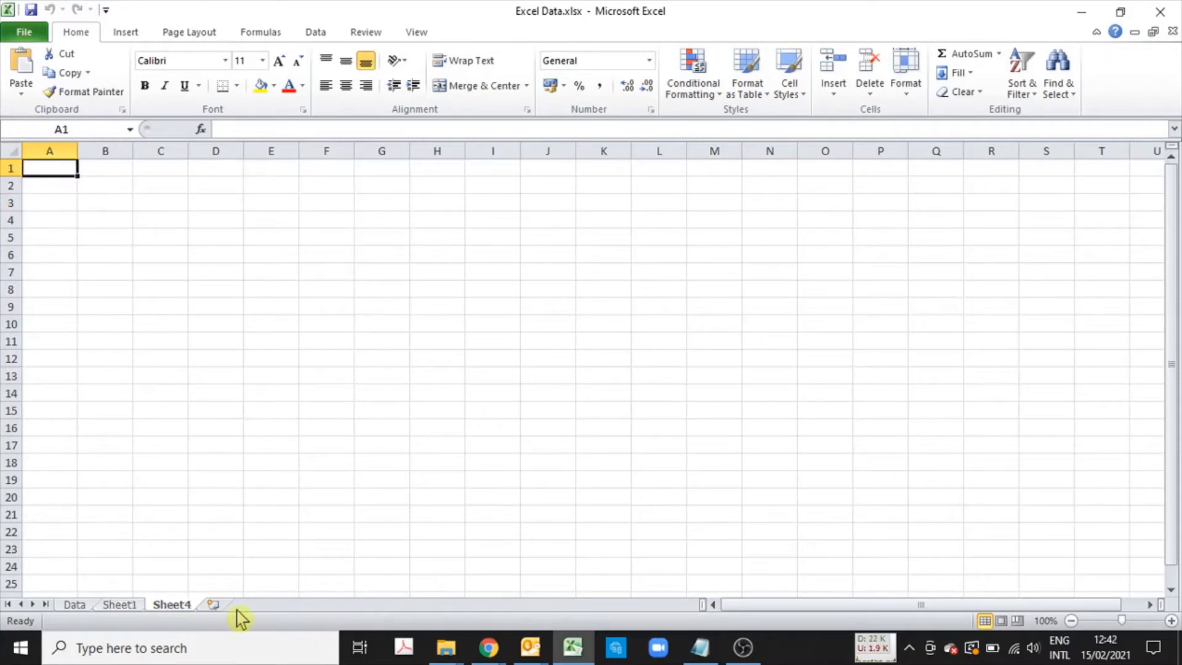
pyautogui.hotkey('alt', 'e')
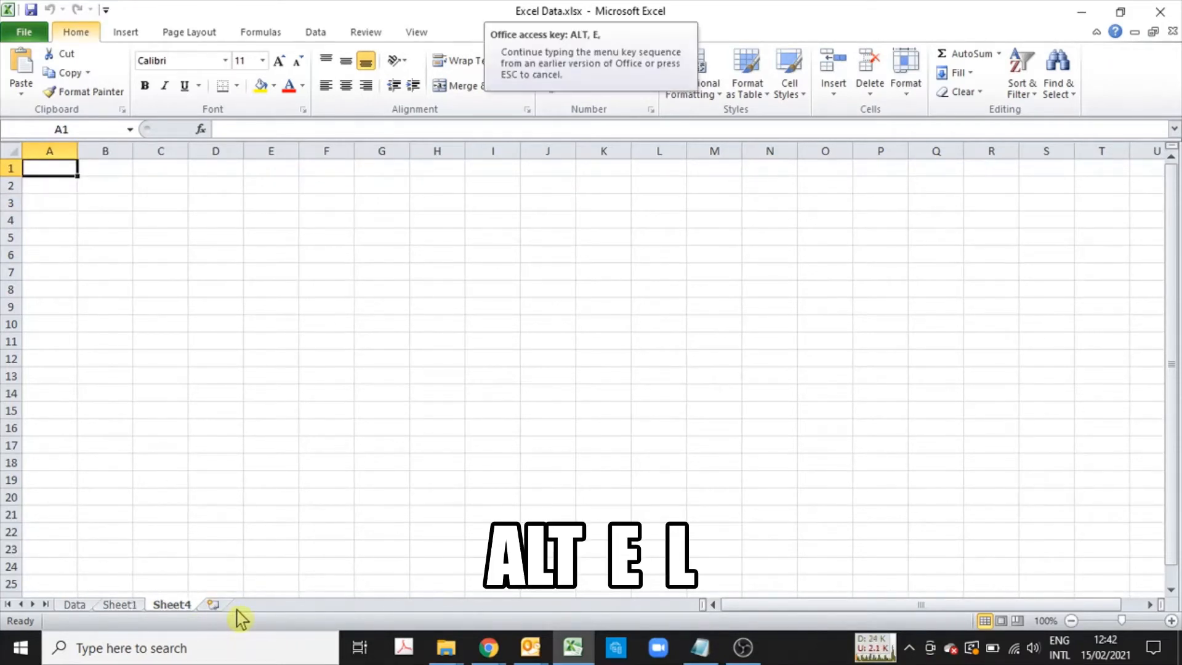
pyautogui.press('l')
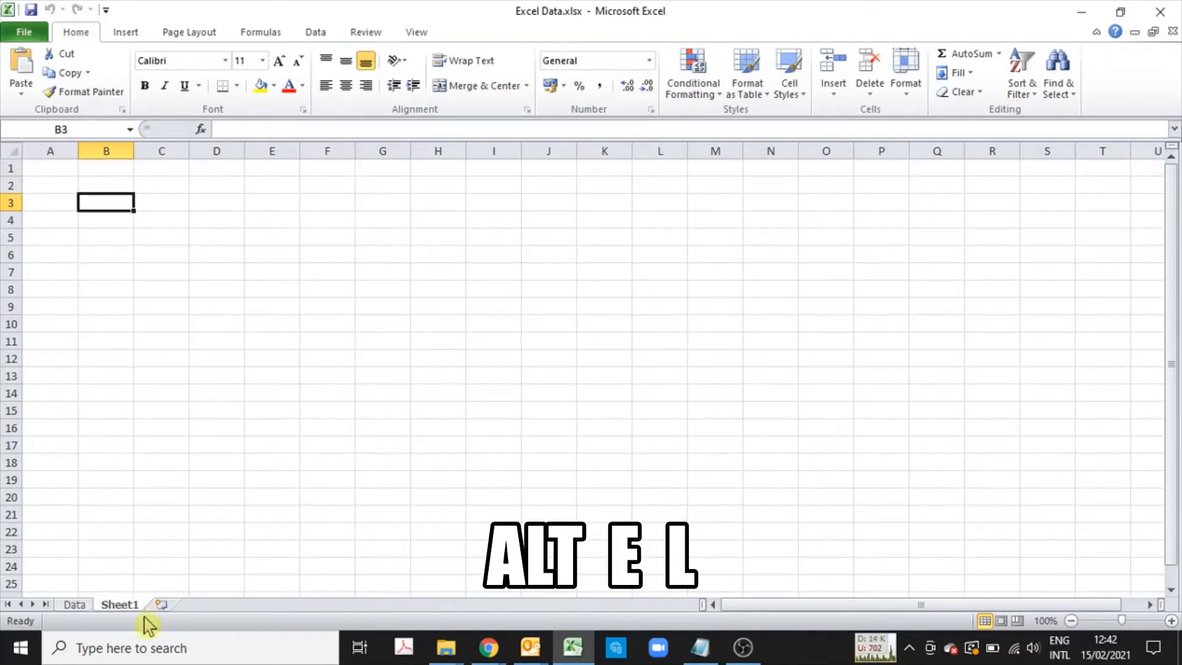
# - Add another pair of blank worksheets after Sheet1 and remove the two sheets one after the other
pyautogui.click(162, 605)
pyautogui.click(209, 605)
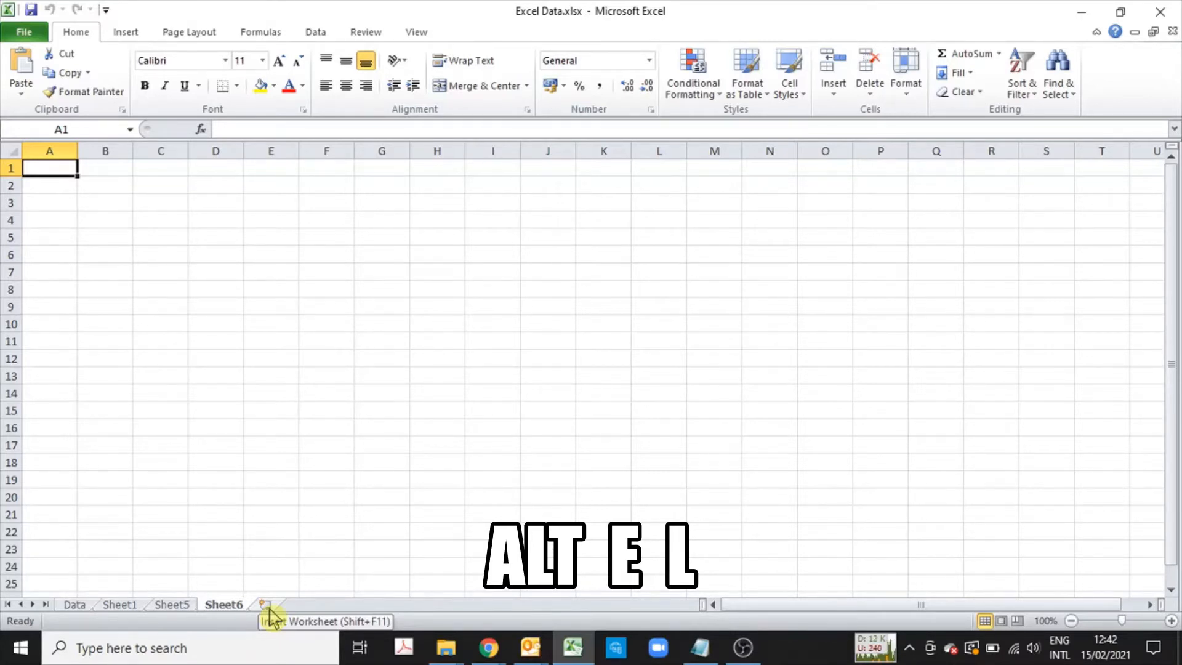
pyautogui.hotkey('alt', 'e')
pyautogui.press('l')
pyautogui.hotkey('alt', 'e')
pyautogui.press('l')
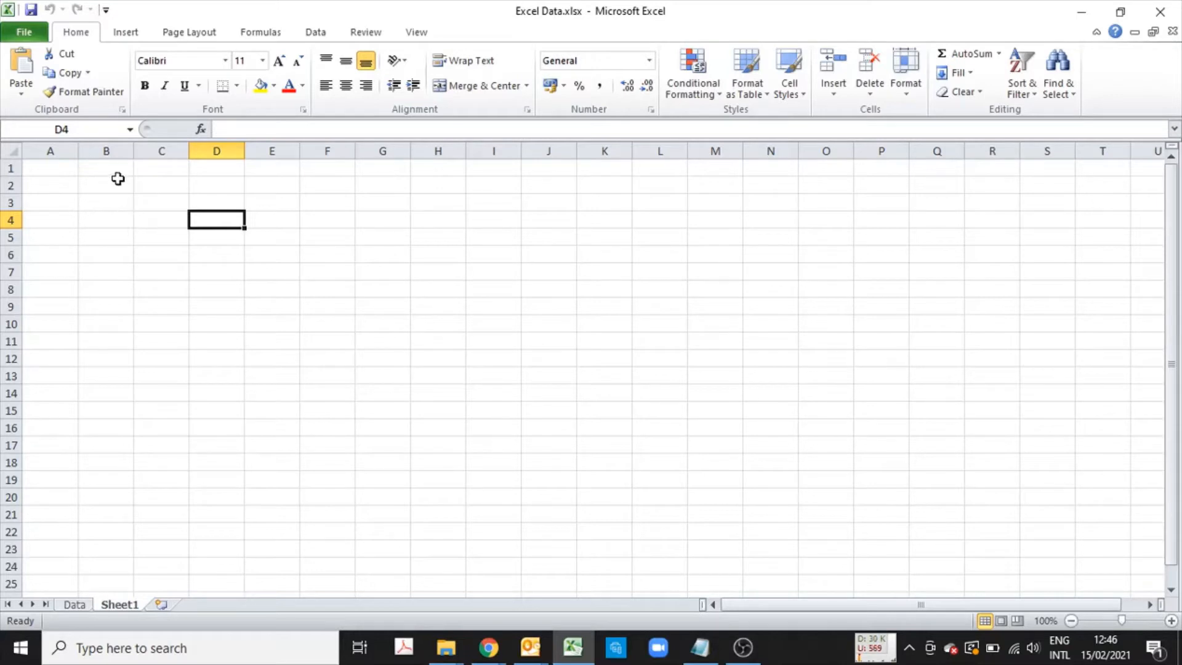
# - Select the entire columns A, B and C of Sheet1 one at a time
pyautogui.click(50, 150)
pyautogui.click(108, 150)
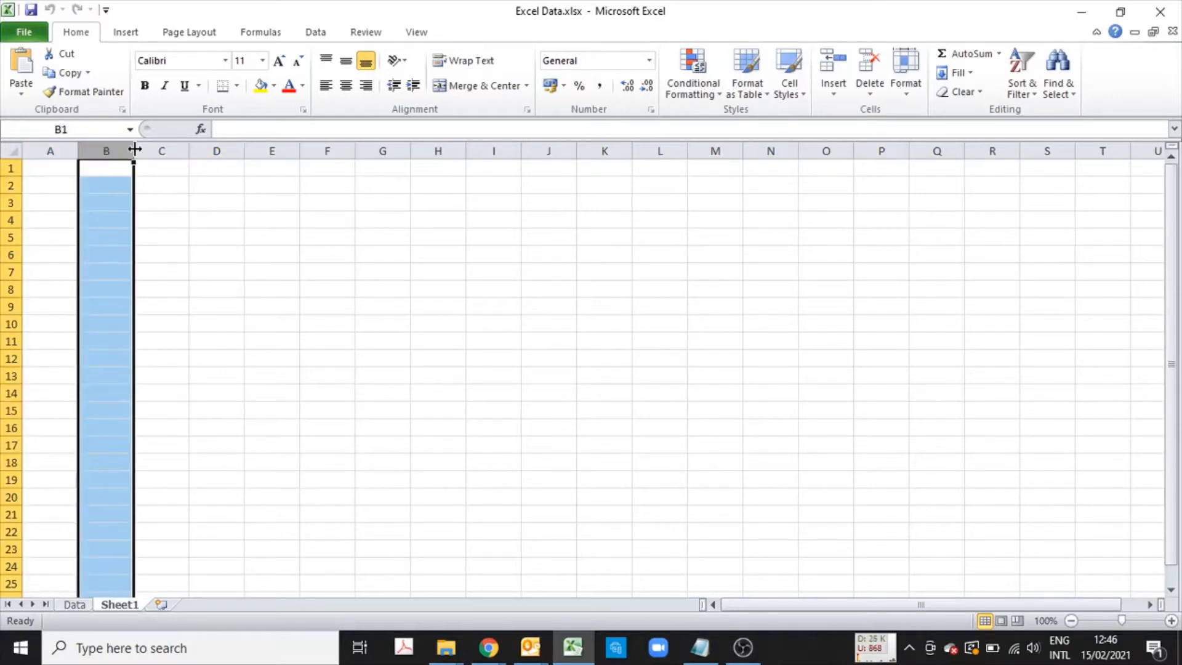
pyautogui.click(163, 150)
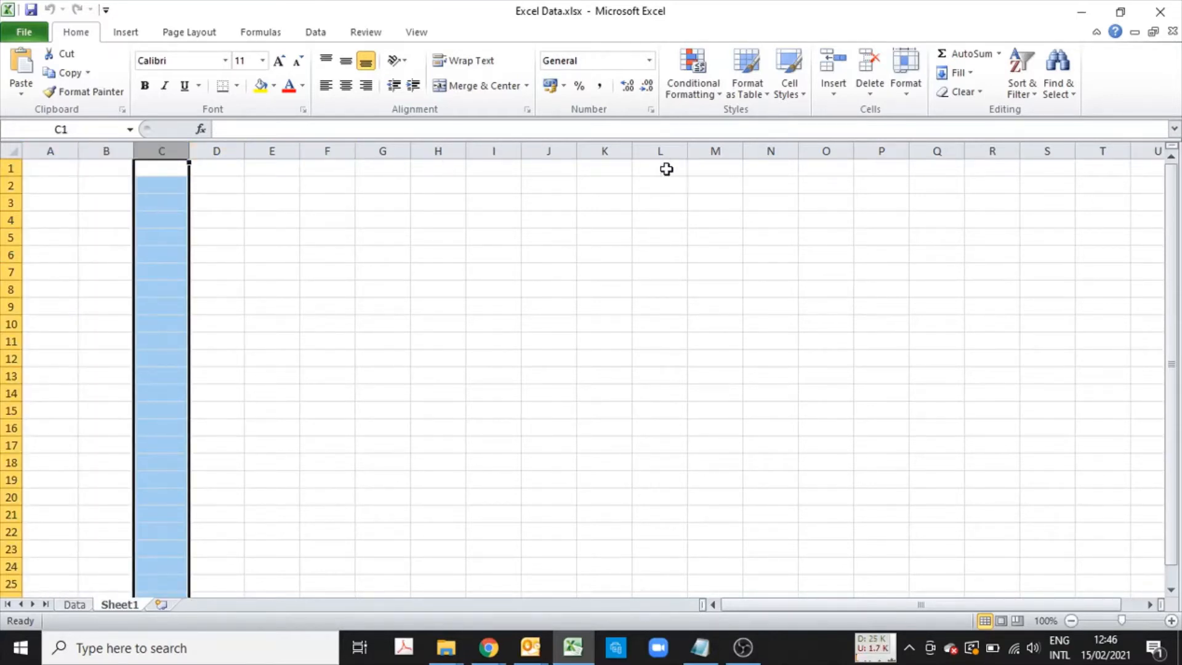
# - Select the entire rows 1, 2 and 5 one at a time and look through the rows further down
pyautogui.click(6, 169)
pyautogui.click(5, 186)
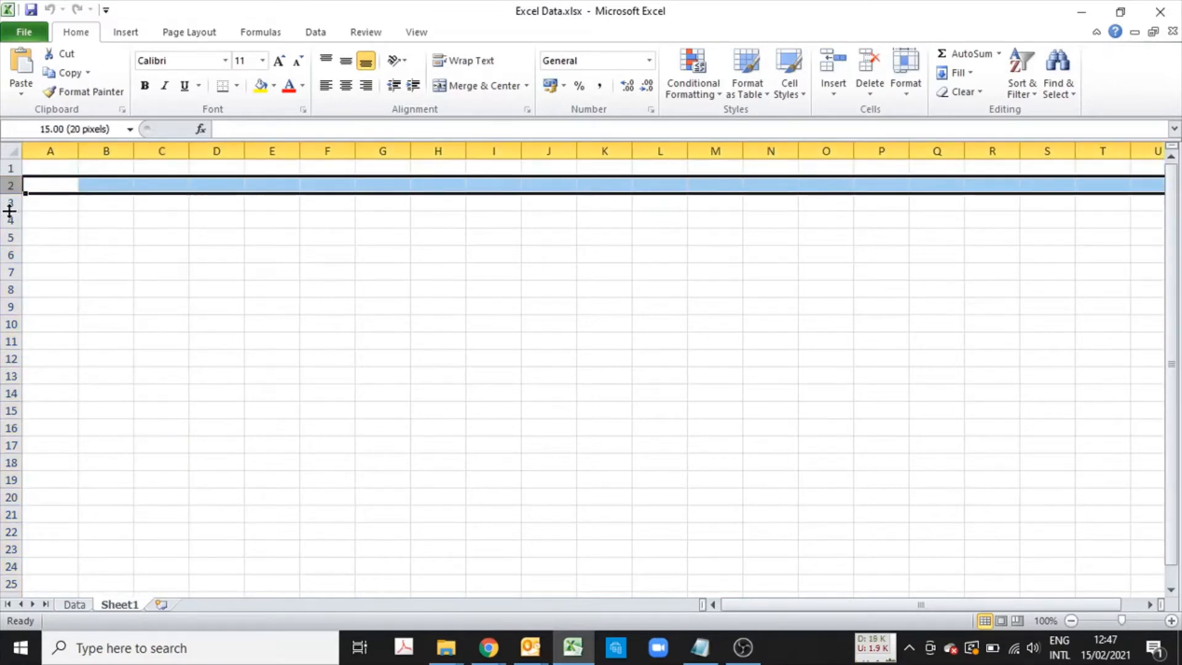
pyautogui.click(9, 237)
pyautogui.scroll(-7, 121, 399)
pyautogui.scroll(7, 122, 398)
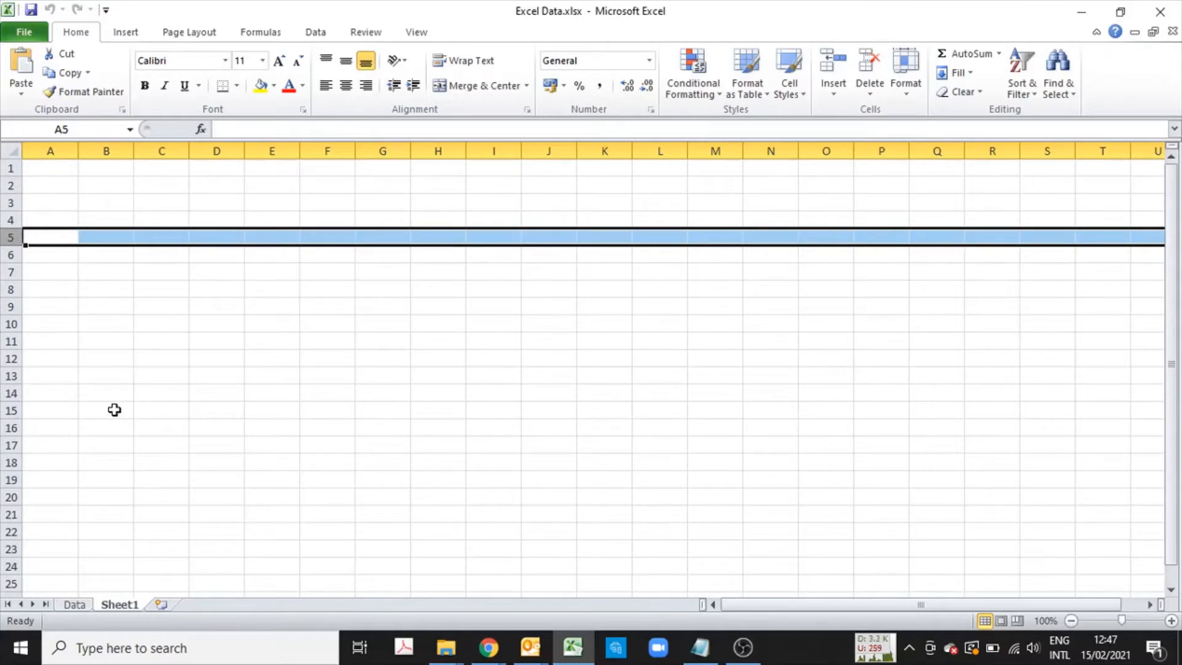
# - Select single cells B3, C4 and D5 in turn, finishing on cell E6, to examine how cells are addressed
pyautogui.click(109, 206)
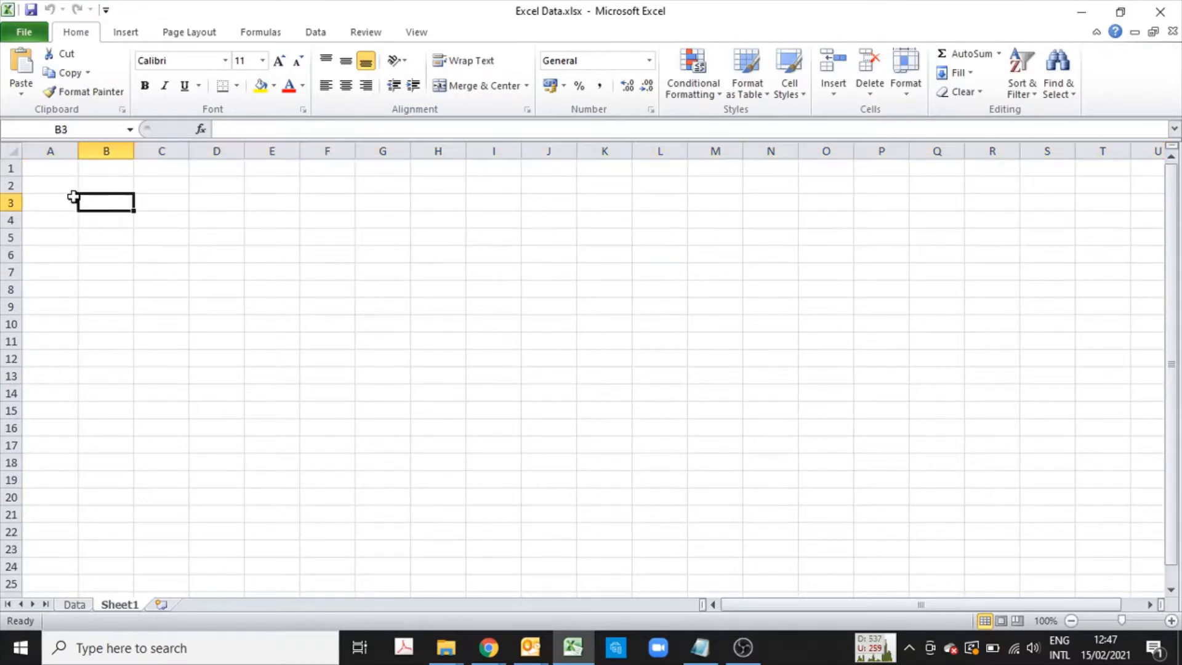
pyautogui.click(148, 220)
pyautogui.click(209, 237)
pyautogui.click(159, 221)
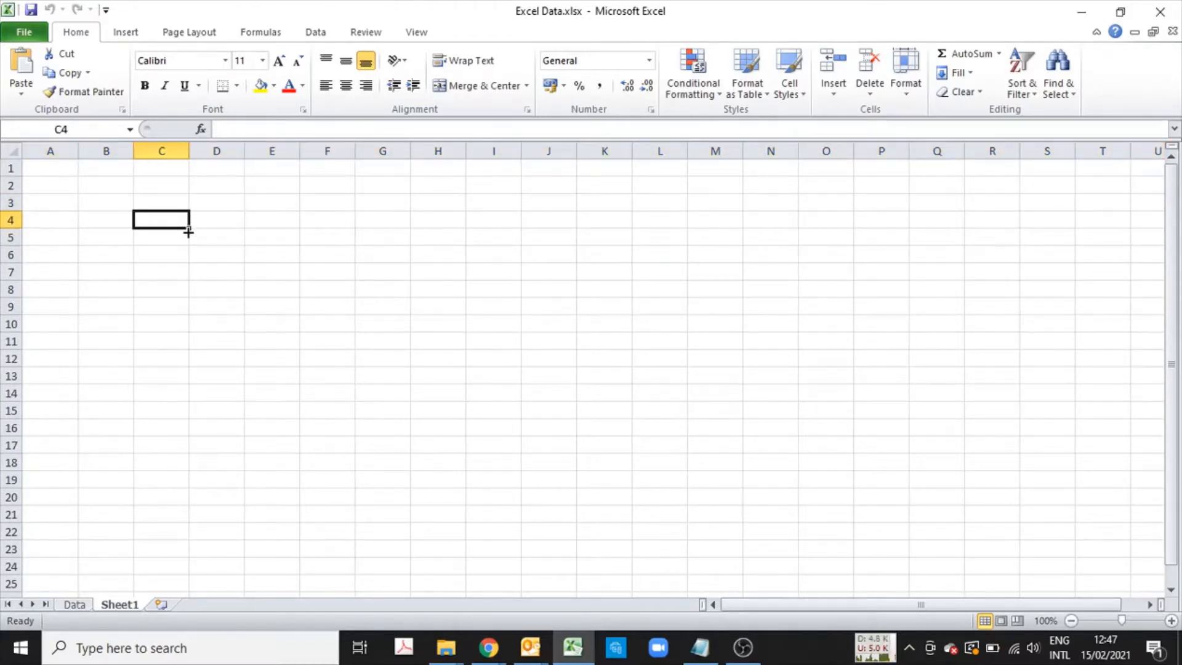
pyautogui.click(214, 241)
pyautogui.click(165, 220)
pyautogui.click(290, 259)
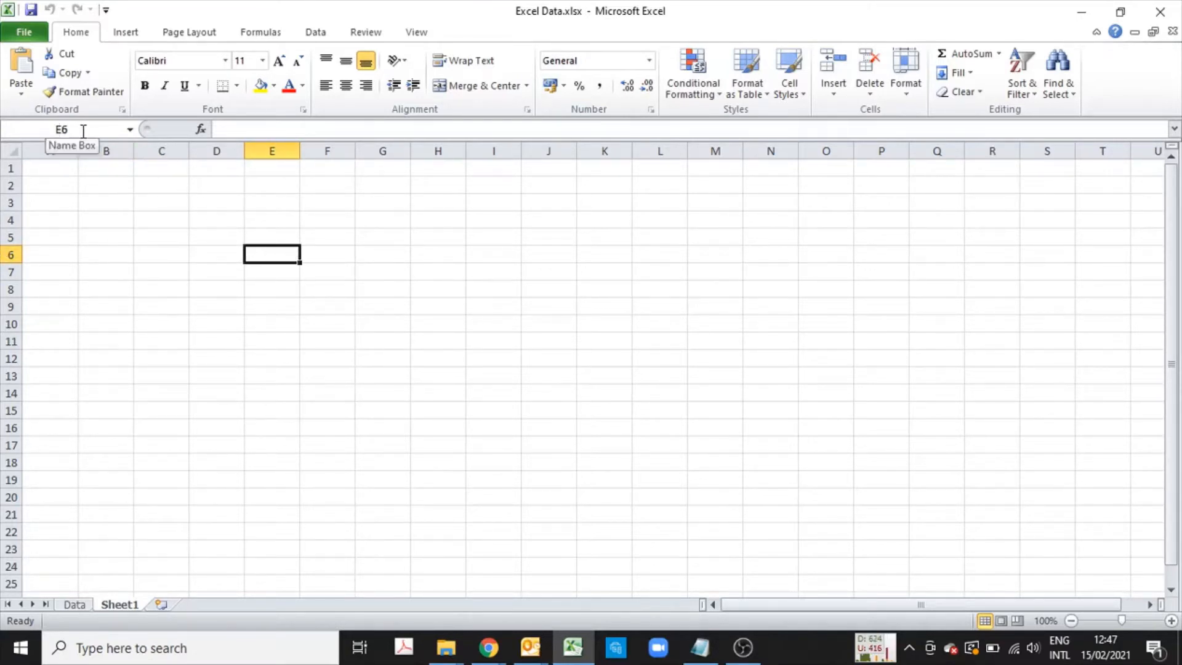
# - Select scattered cells such as I12, C8 and F13, finishing on B6, to compare their references in the Name Box
pyautogui.click(469, 359)
pyautogui.click(747, 367)
pyautogui.click(136, 286)
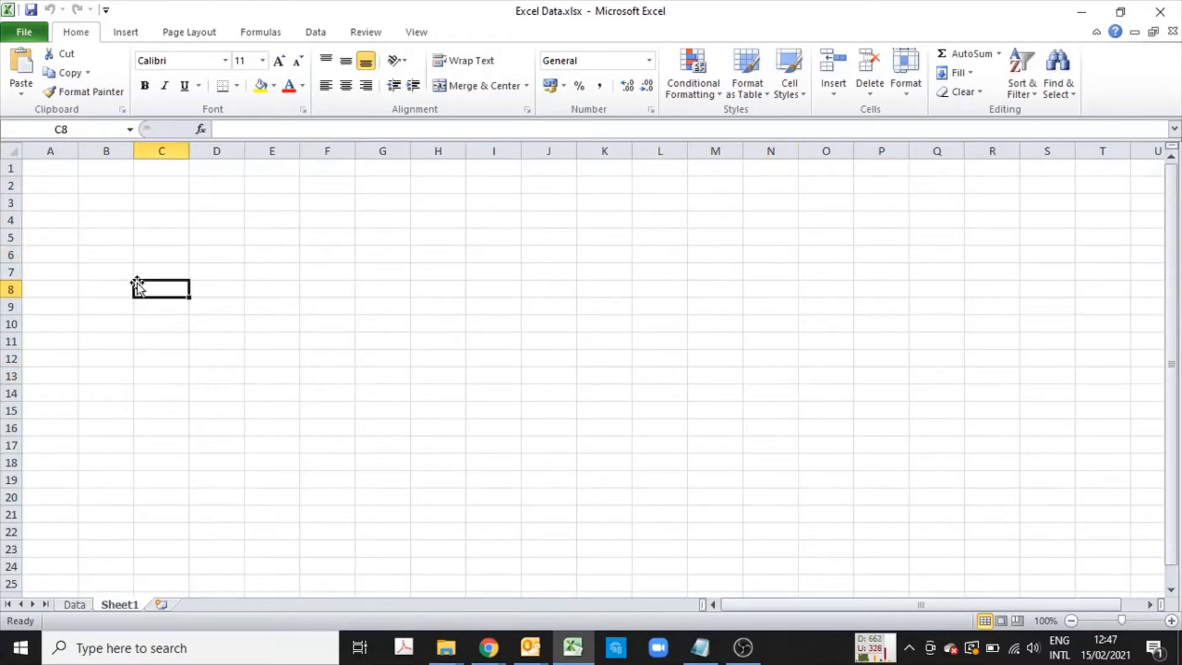
pyautogui.click(309, 374)
pyautogui.click(192, 255)
pyautogui.click(131, 256)
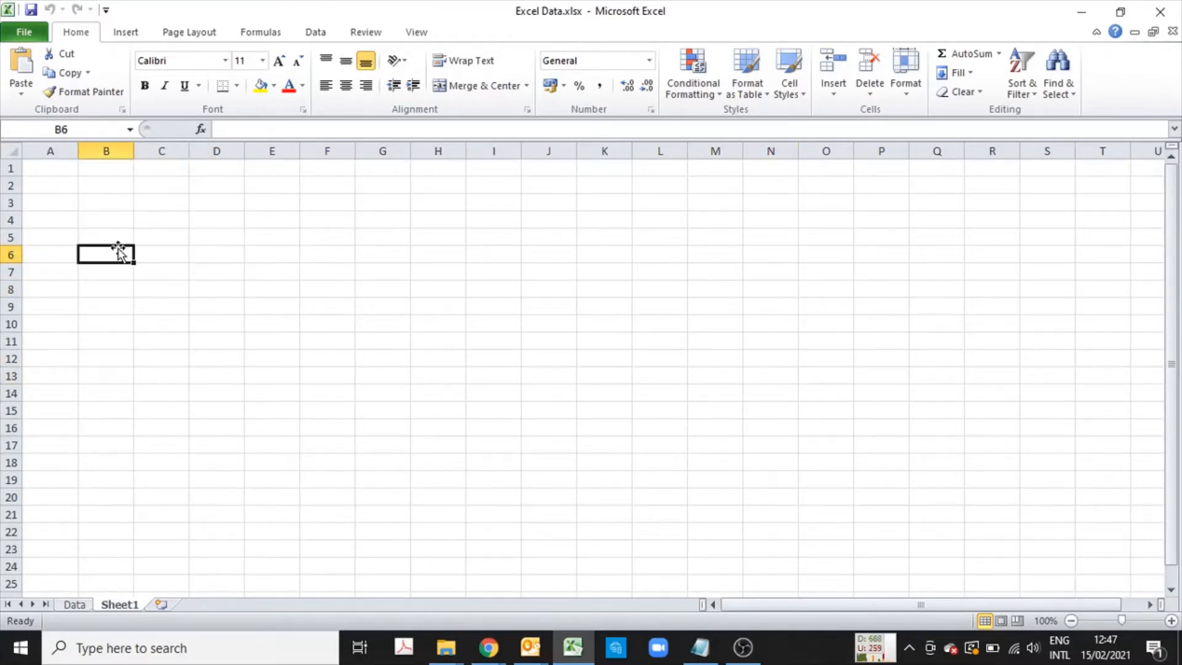
# - Go directly to cell K11 by entering its reference
pyautogui.click(95, 129)
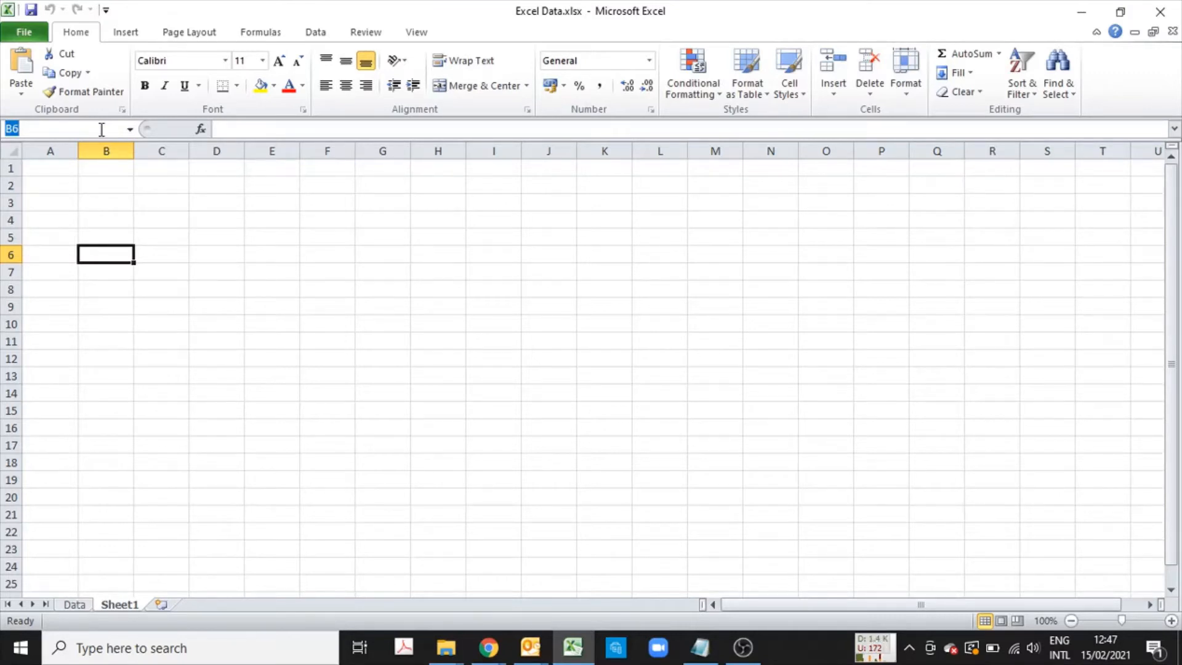
pyautogui.write('K11')
pyautogui.press('Return')
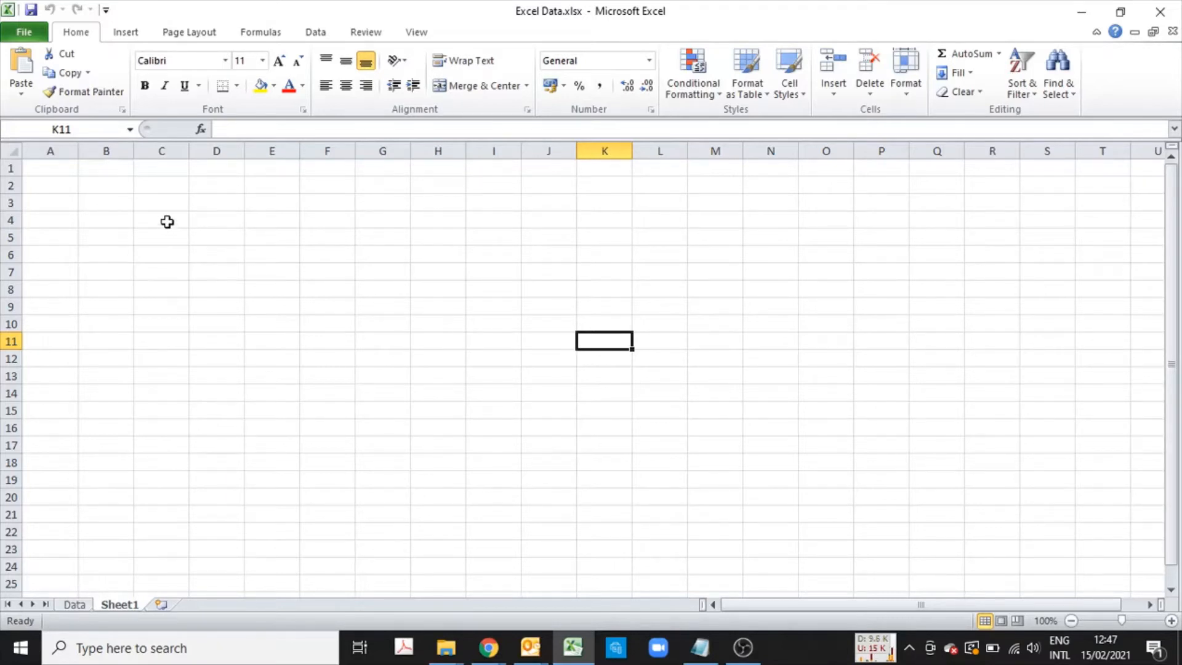
# - Select the cell range C4:I15 and replace it with the smaller selection C4:E8
pyautogui.moveTo(166, 221); pyautogui.dragTo(477, 409)
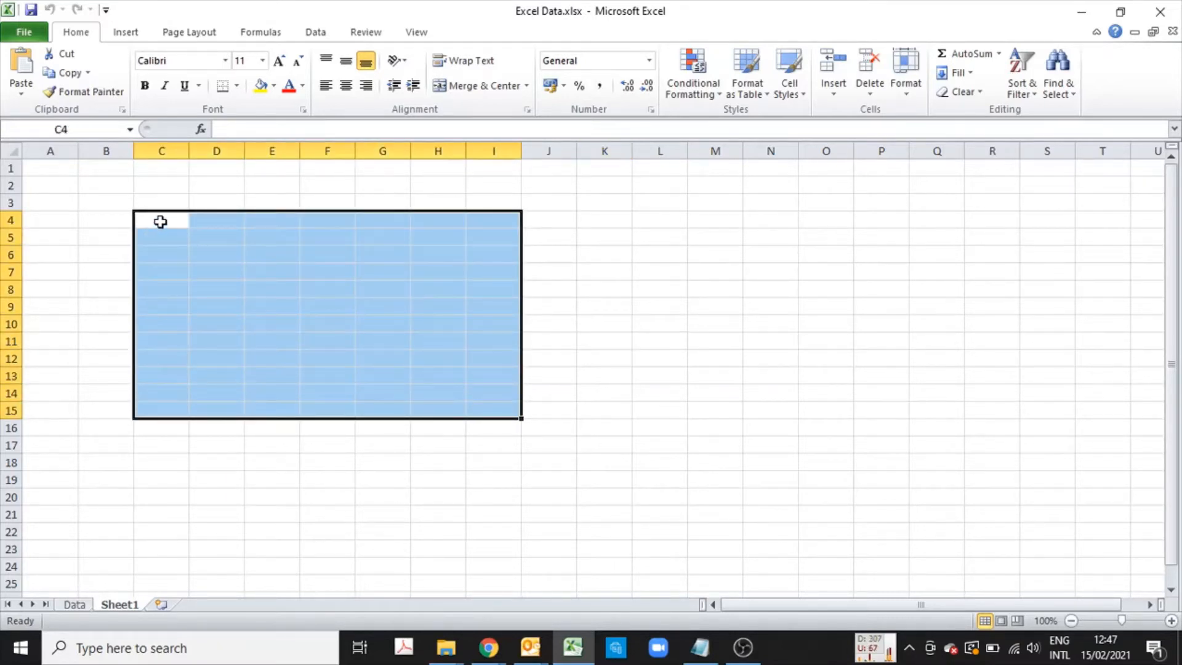
pyautogui.moveTo(158, 222); pyautogui.dragTo(504, 414)
pyautogui.click(162, 221)
pyautogui.moveTo(162, 221); pyautogui.dragTo(272, 290)
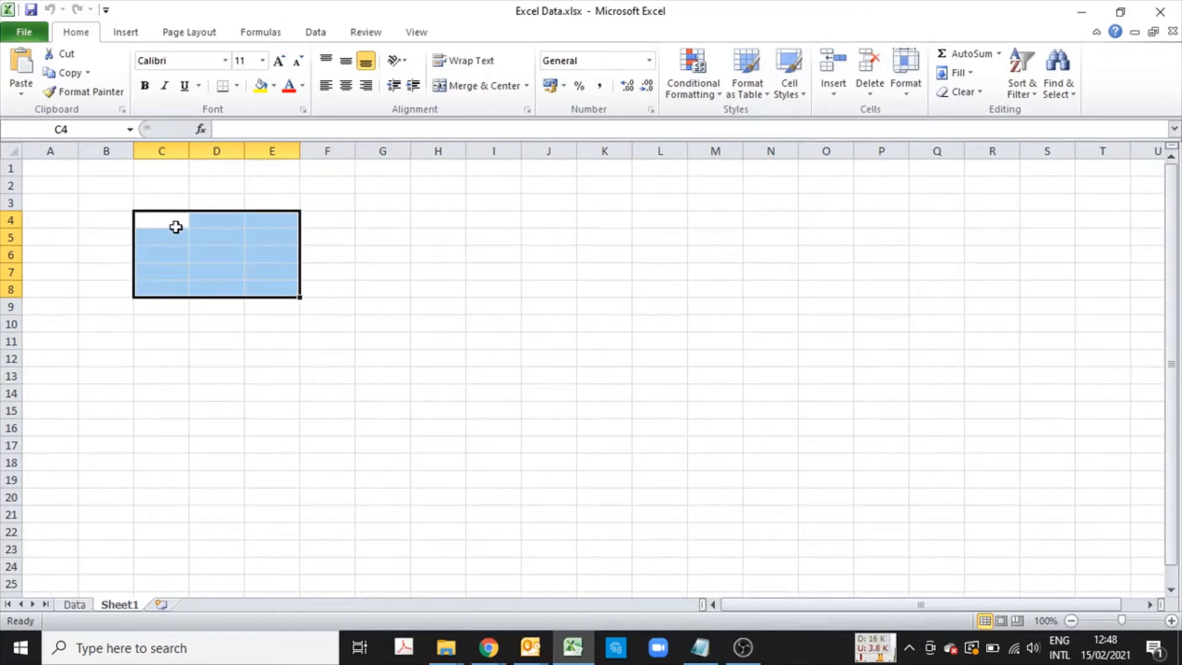
# - Select the range C4:E10 by entering its reference, and clear the selection by choosing cell G6
pyautogui.click(76, 130)
pyautogui.click(92, 130)
pyautogui.write(':E10')
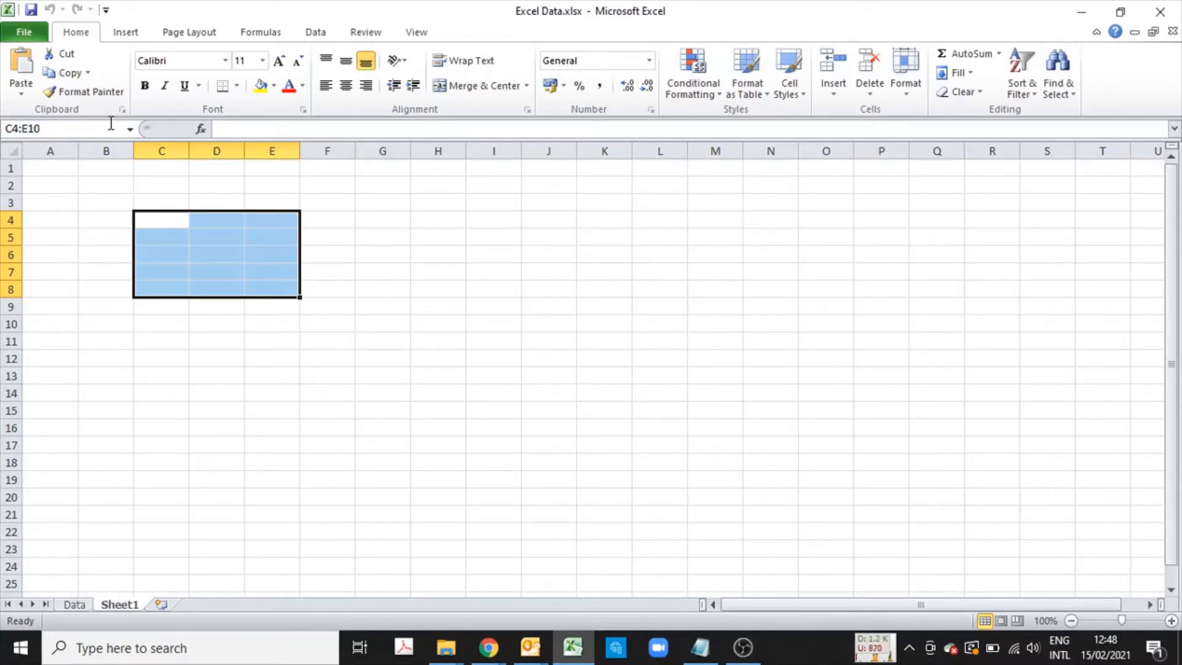
pyautogui.press('Return')
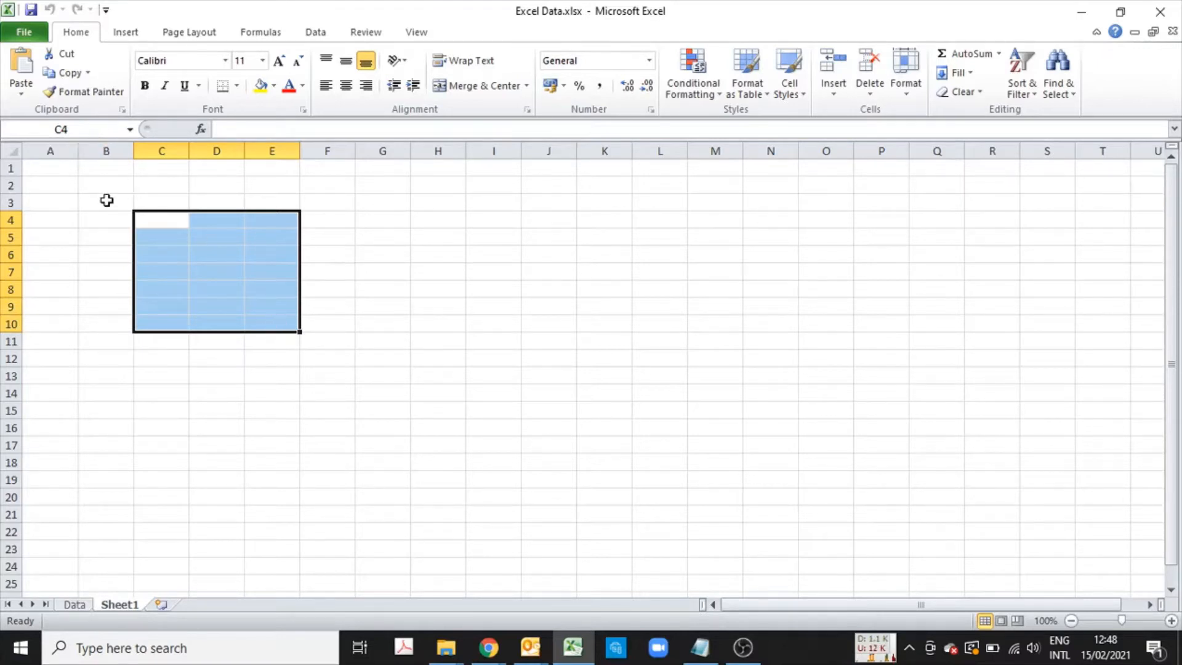
pyautogui.click(383, 256)
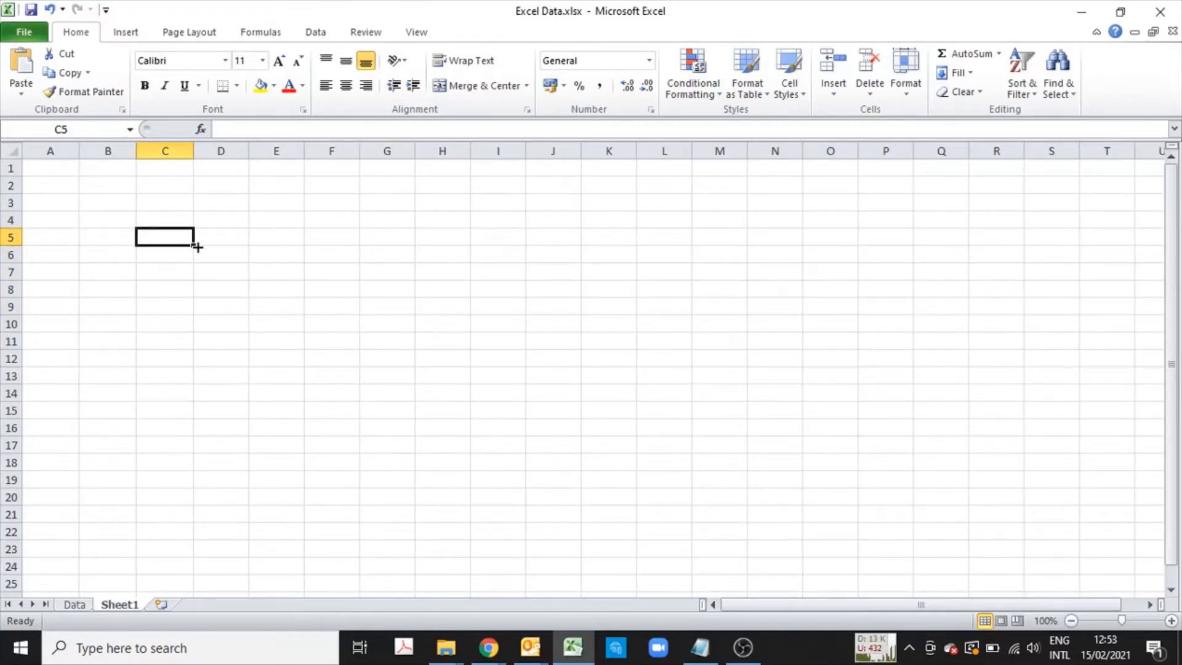
# - Enter the heading "Employee Name" in cell A1 of Sheet1 and move on to cell B1
pyautogui.click(55, 171)
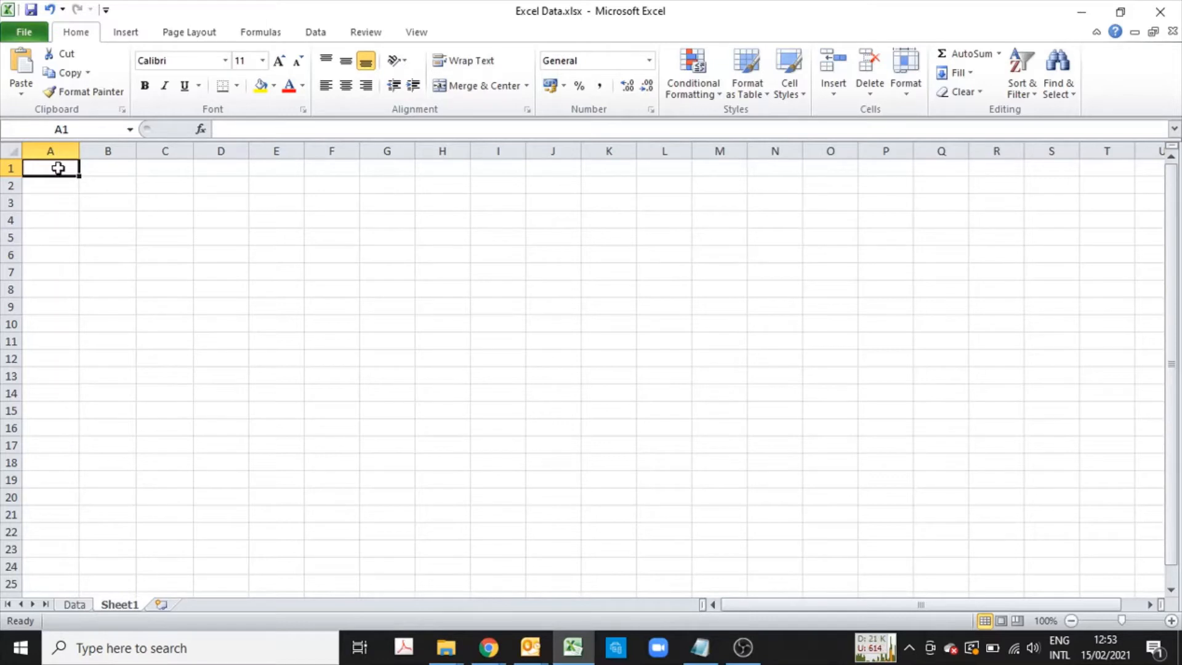
pyautogui.write('Employ')
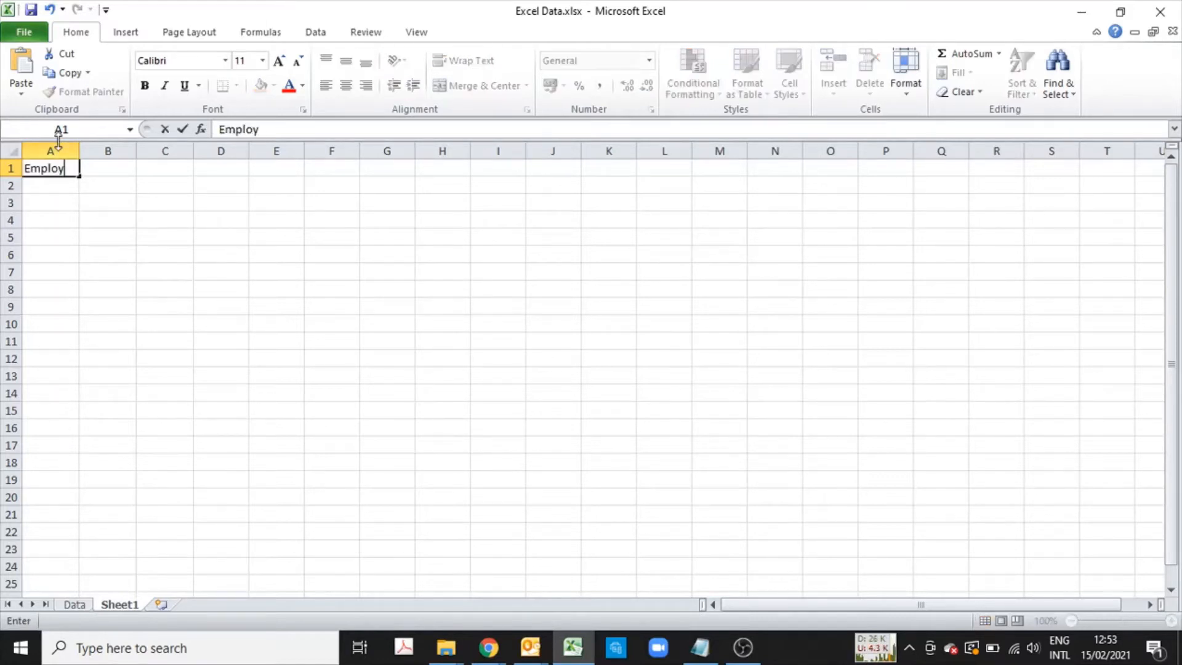
pyautogui.write('ee Name')
pyautogui.press('Tab')
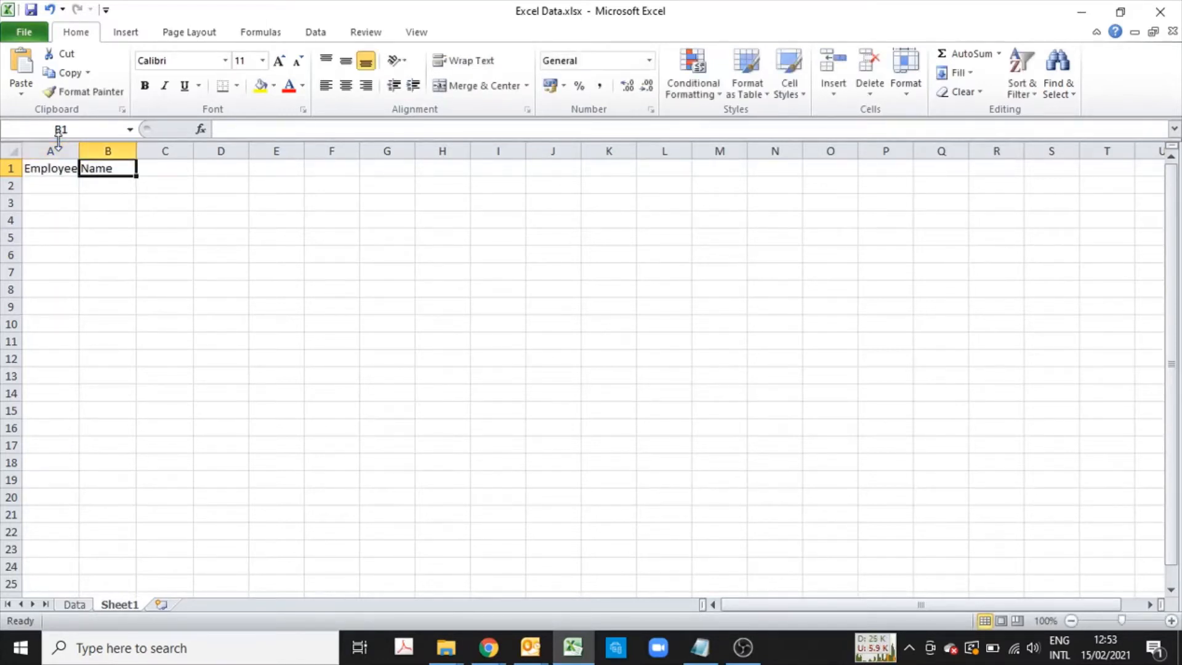
# - Clear the heading in cell A1 and re-enter "Employee Name" there through the formula bar
pyautogui.click(46, 185)
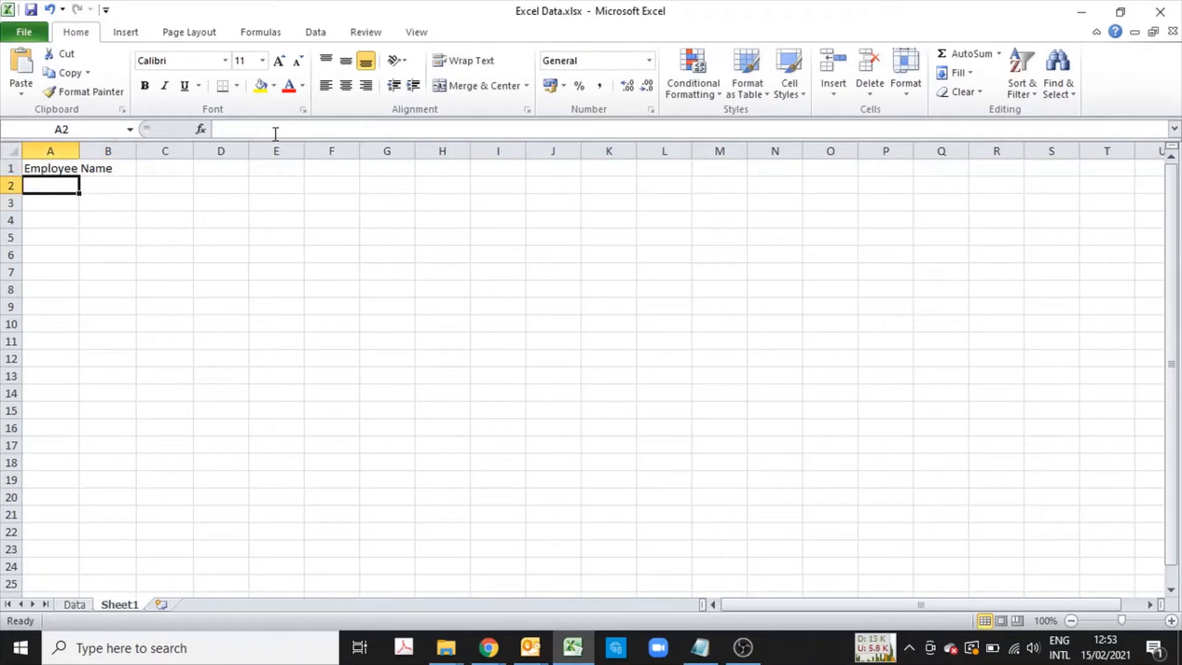
pyautogui.click(72, 171)
pyautogui.press('Delete')
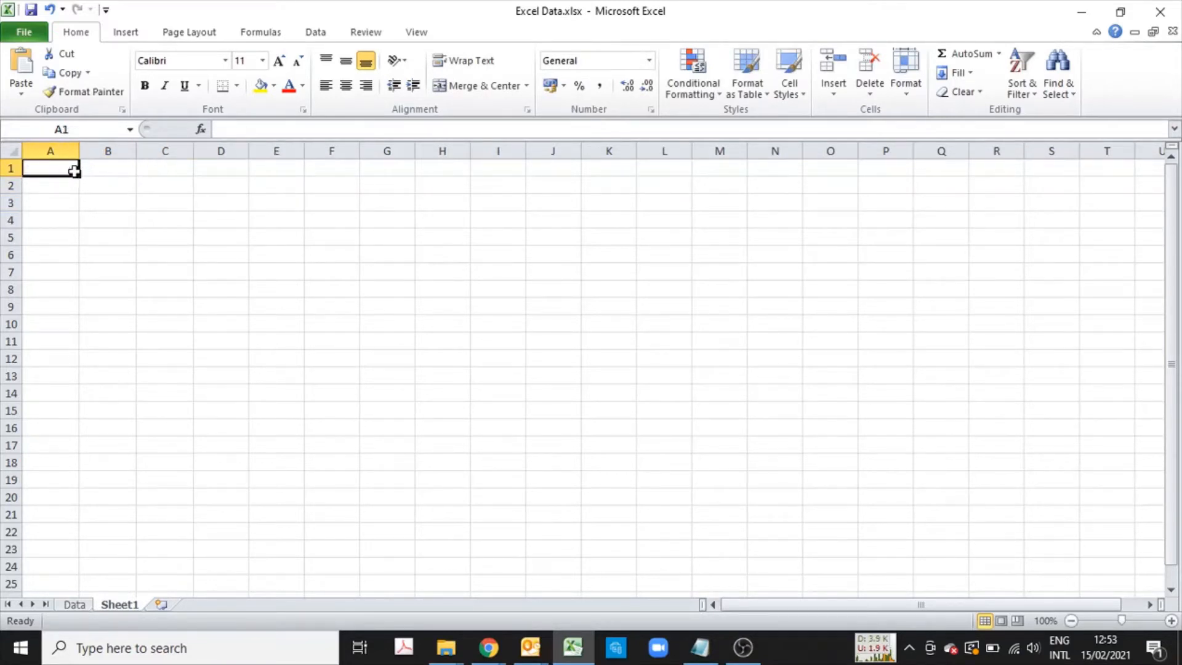
pyautogui.click(240, 129)
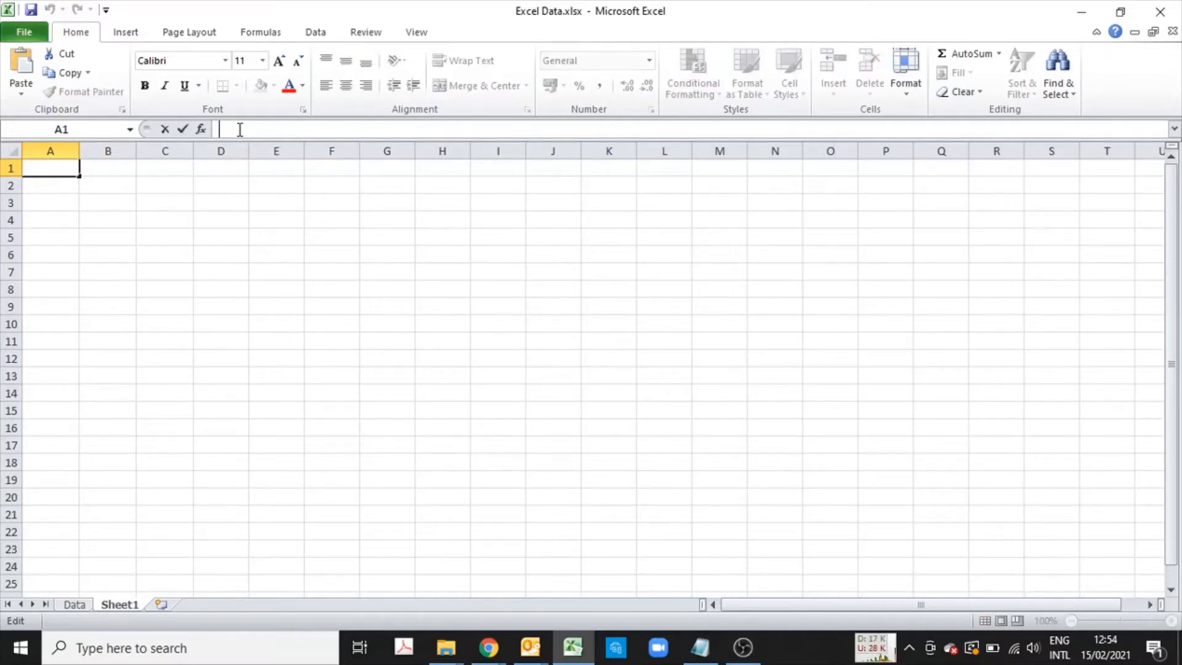
pyautogui.write('Employee Name')
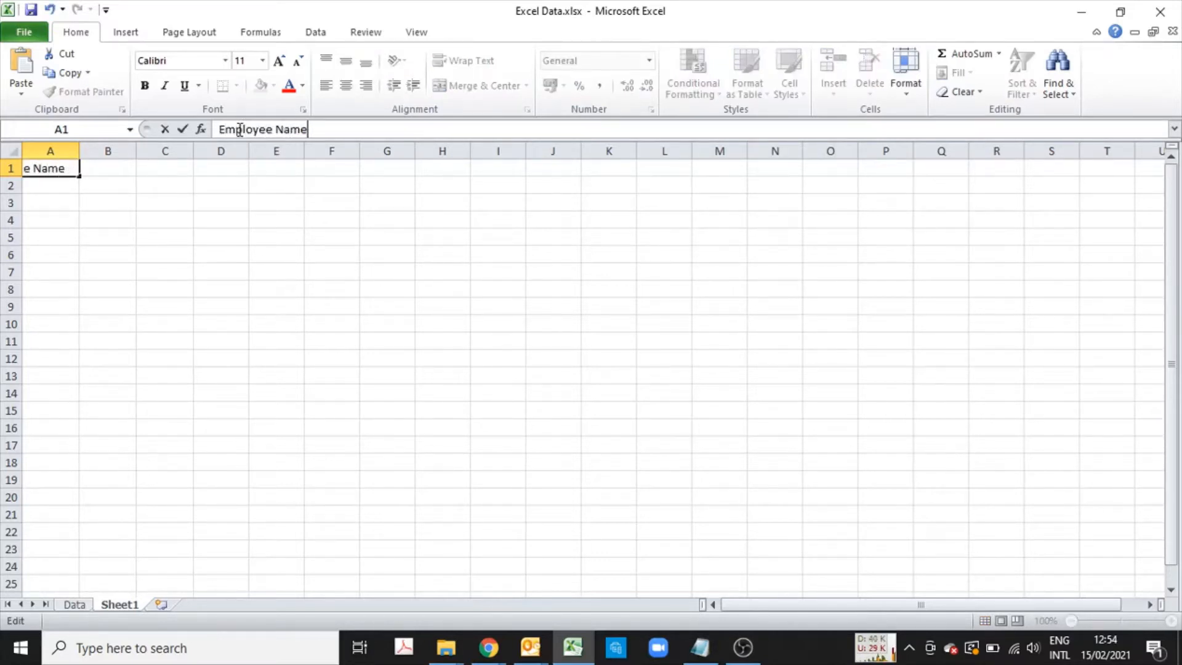
pyautogui.press('Return')
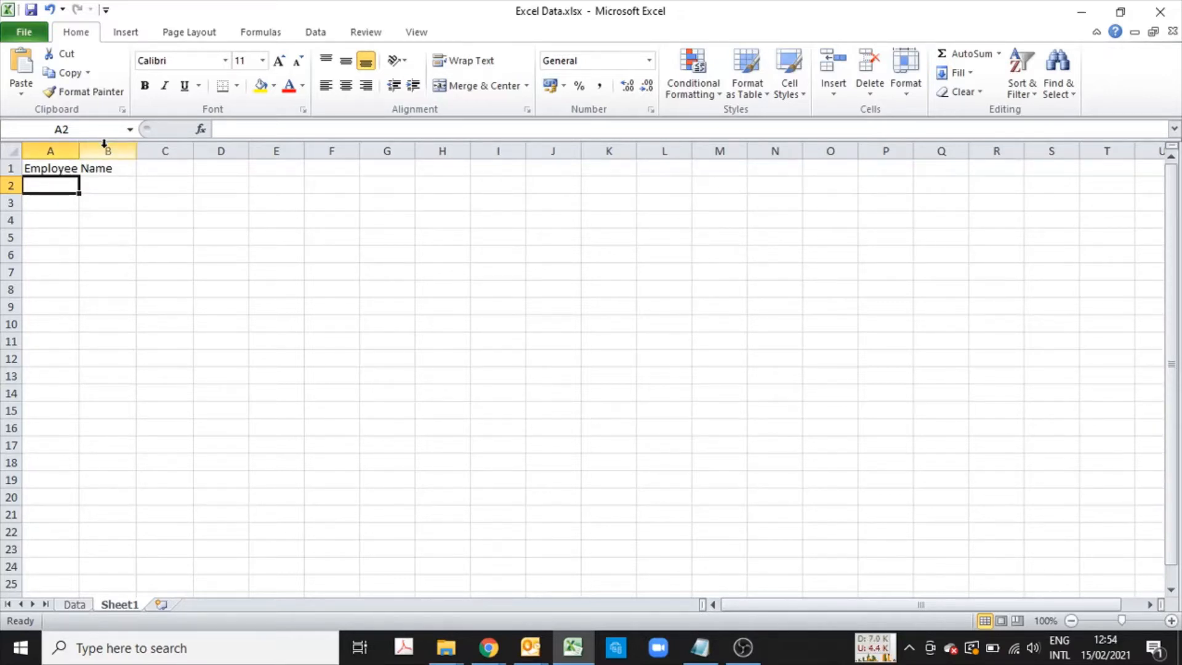
# - Compare the contents of cells A1 and B1, and enter the headings "Employee ID" in B1 and "Employee Dept." in C1
pyautogui.click(55, 167)
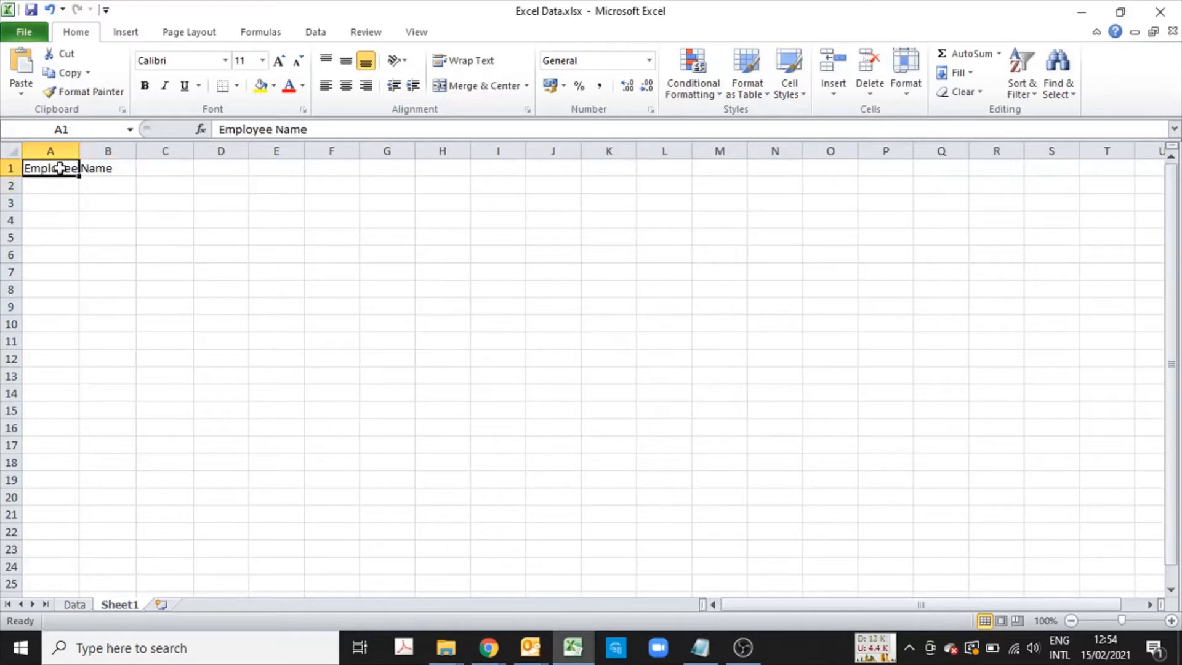
pyautogui.click(117, 167)
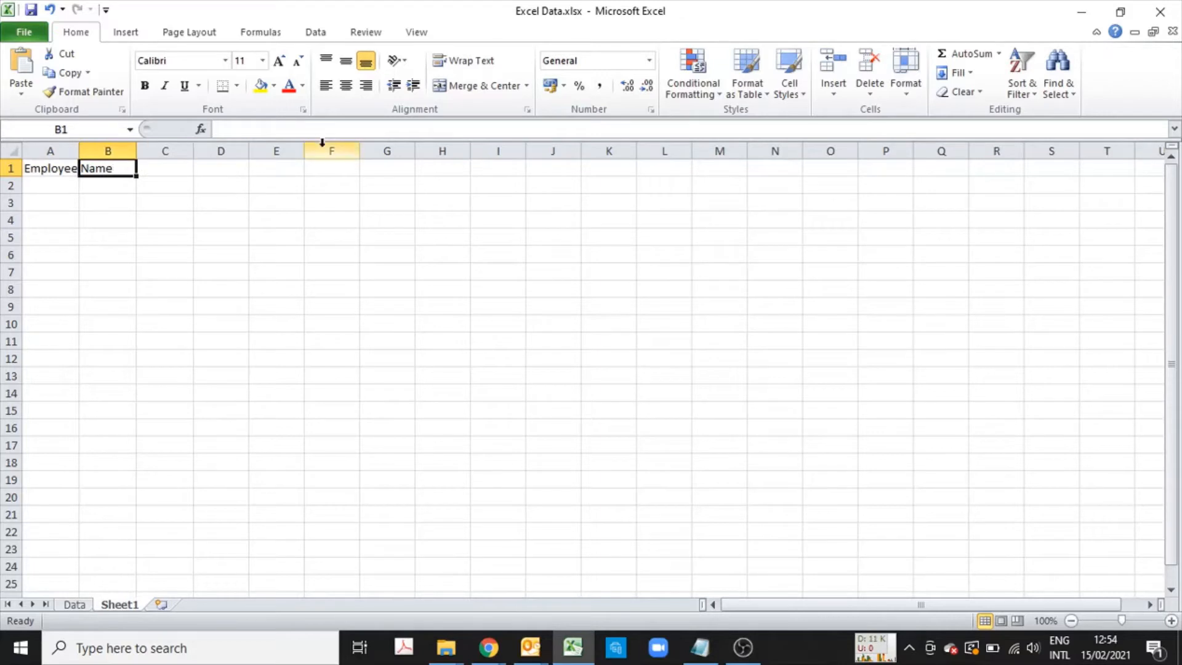
pyautogui.click(60, 169)
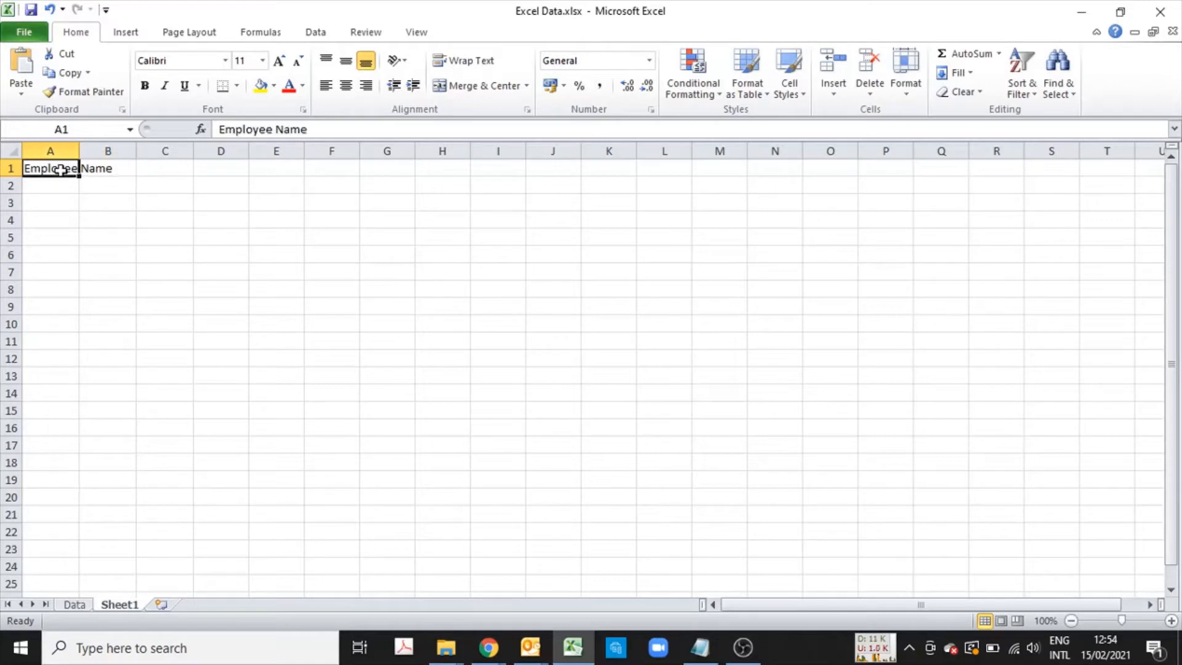
pyautogui.click(121, 169)
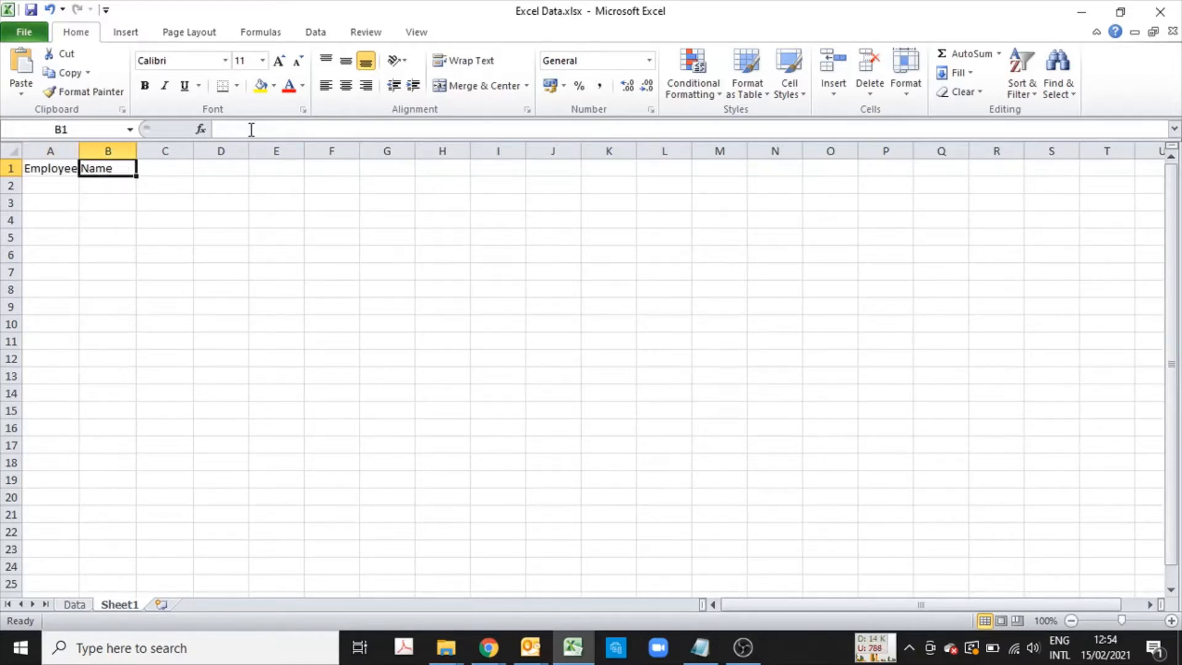
pyautogui.write('Employee ID')
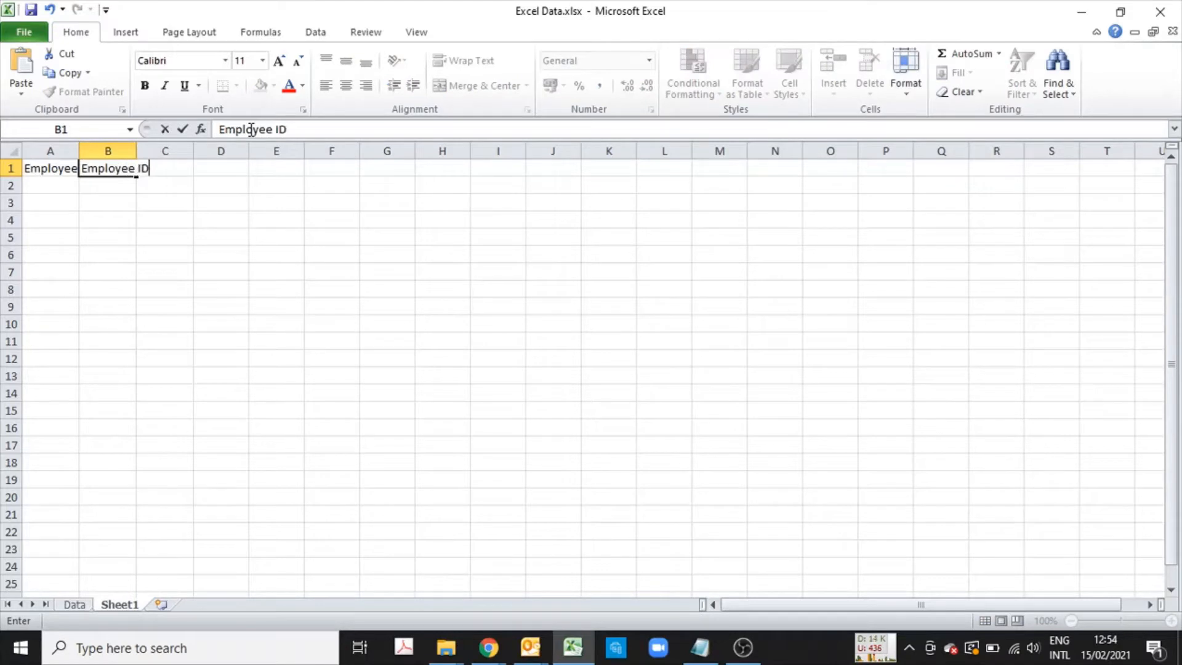
pyautogui.press('Tab')
pyautogui.write('Empl')
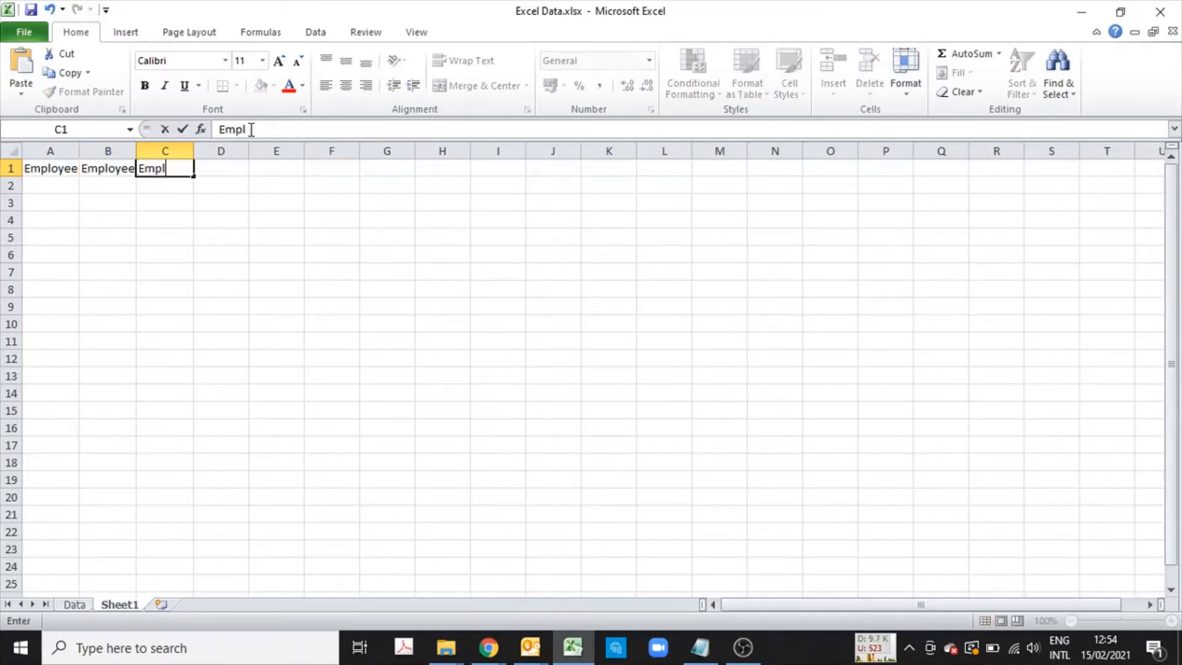
pyautogui.write('oyee Dept.')
pyautogui.press('Return')
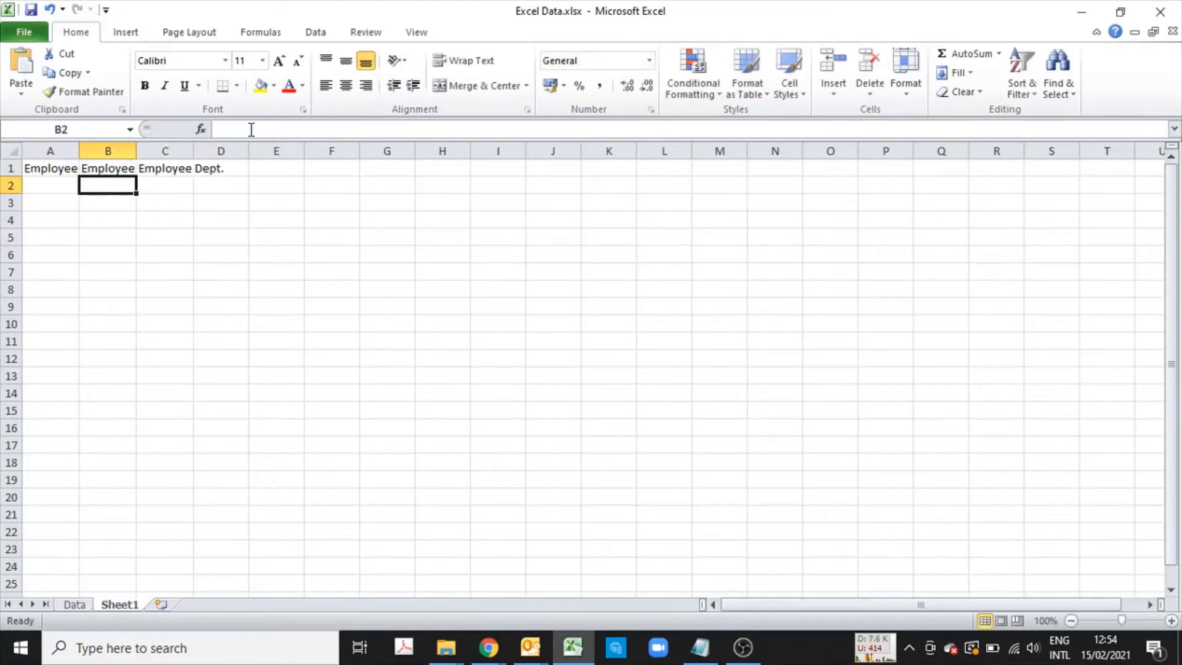
# - Try widening column C manually and by auto-fitting it to its heading, undoing each change
pyautogui.click(170, 168)
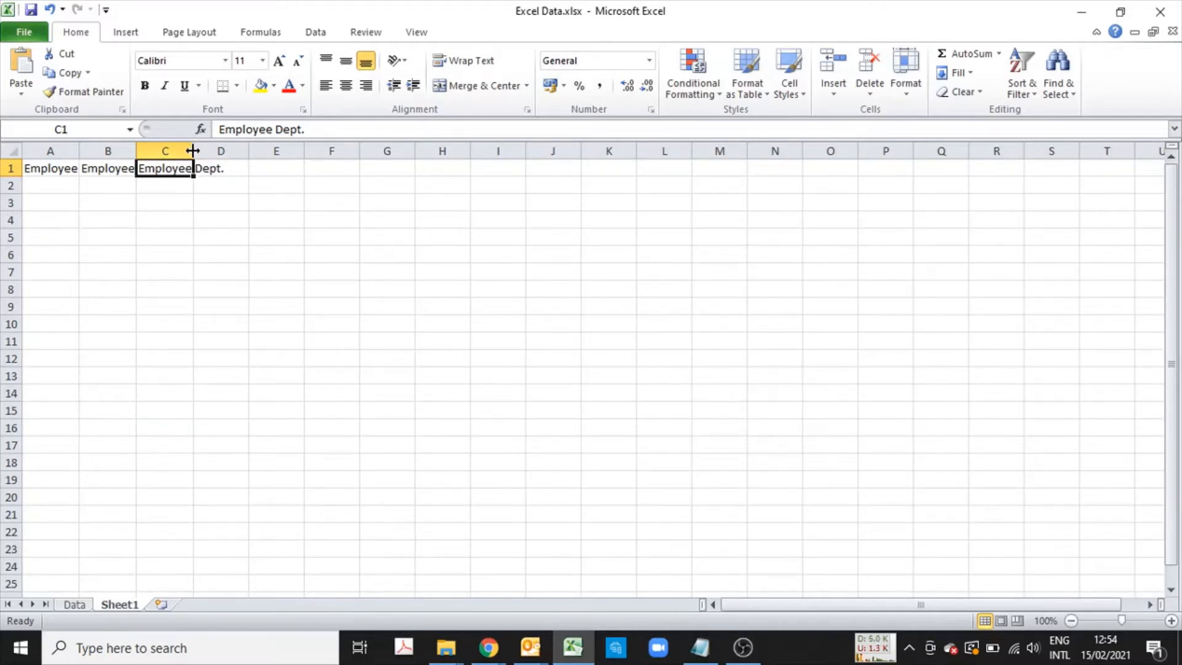
pyautogui.moveTo(192, 150); pyautogui.dragTo(234, 152)
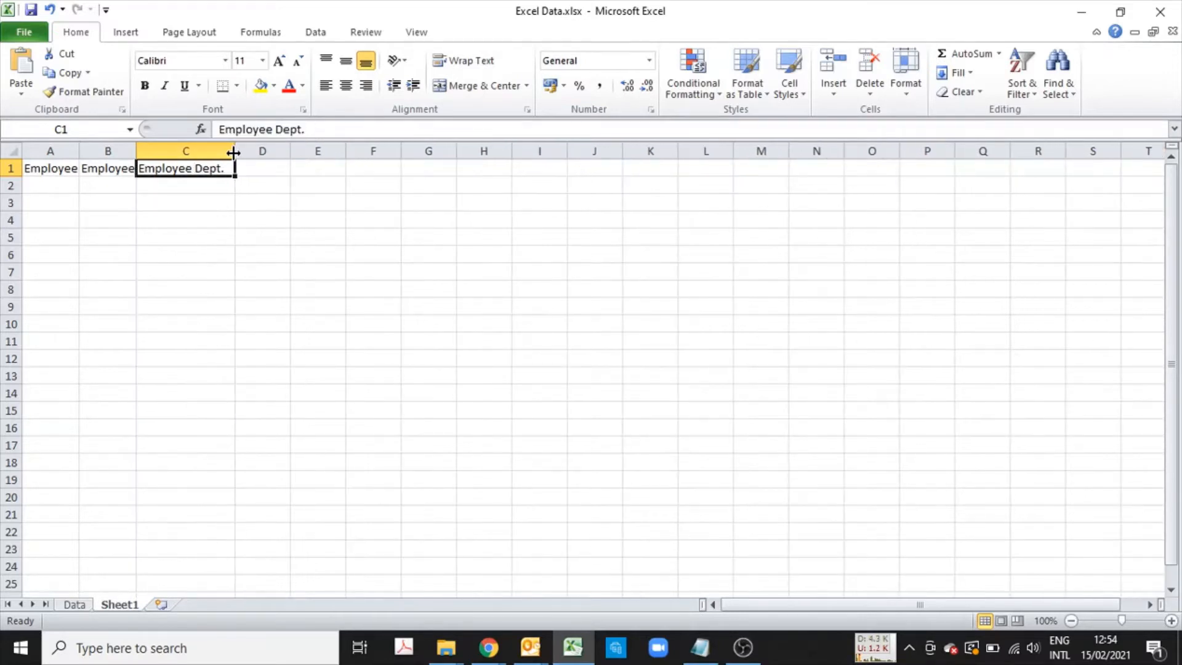
pyautogui.hotkey('ctrl', 'z')
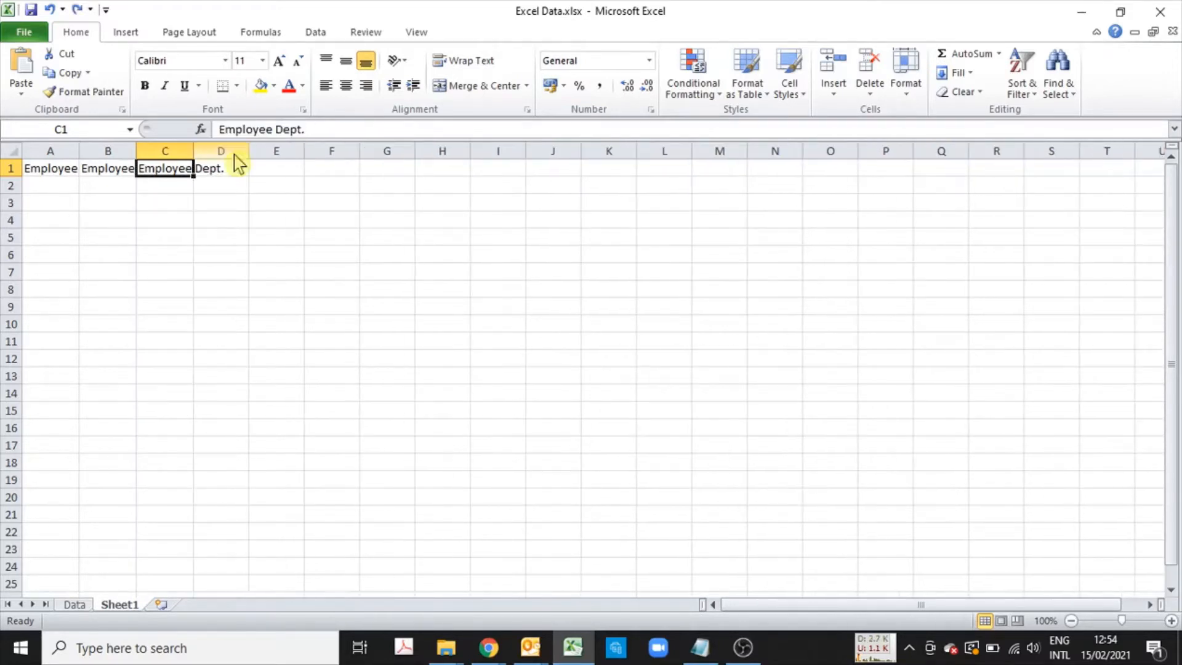
pyautogui.doubleClick(192, 151)
pyautogui.hotkey('ctrl', 'z')
# - Auto-fit the widths of columns A to C together so the headings fit
pyautogui.moveTo(50, 151); pyautogui.dragTo(190, 153)
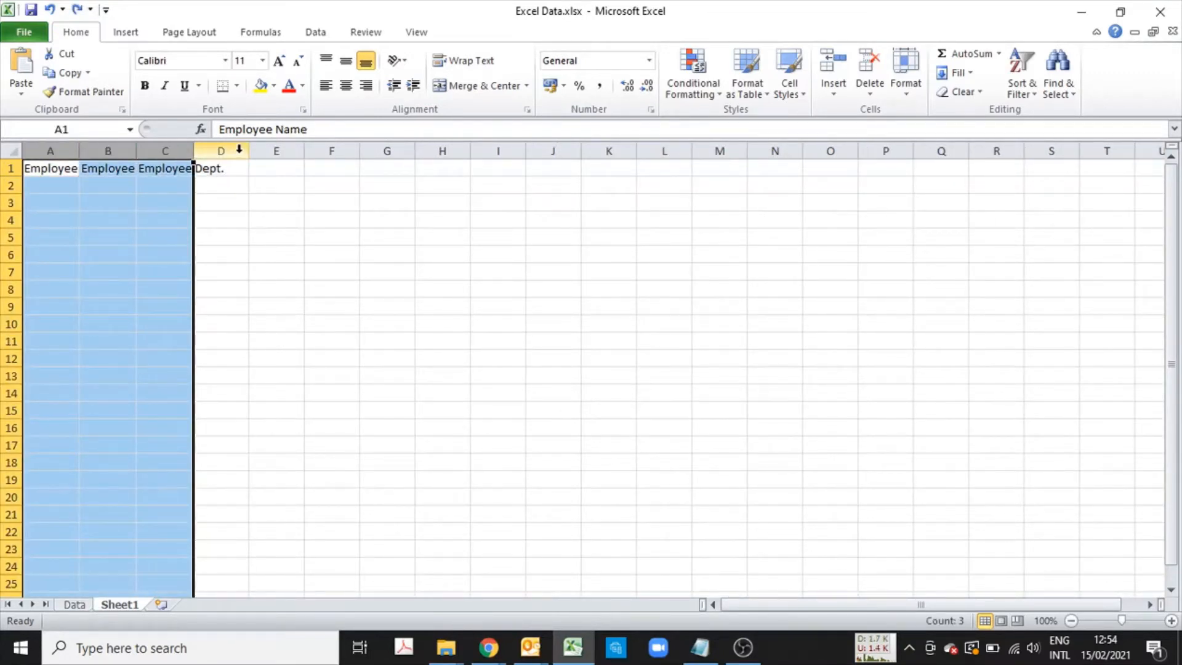
pyautogui.doubleClick(193, 151)
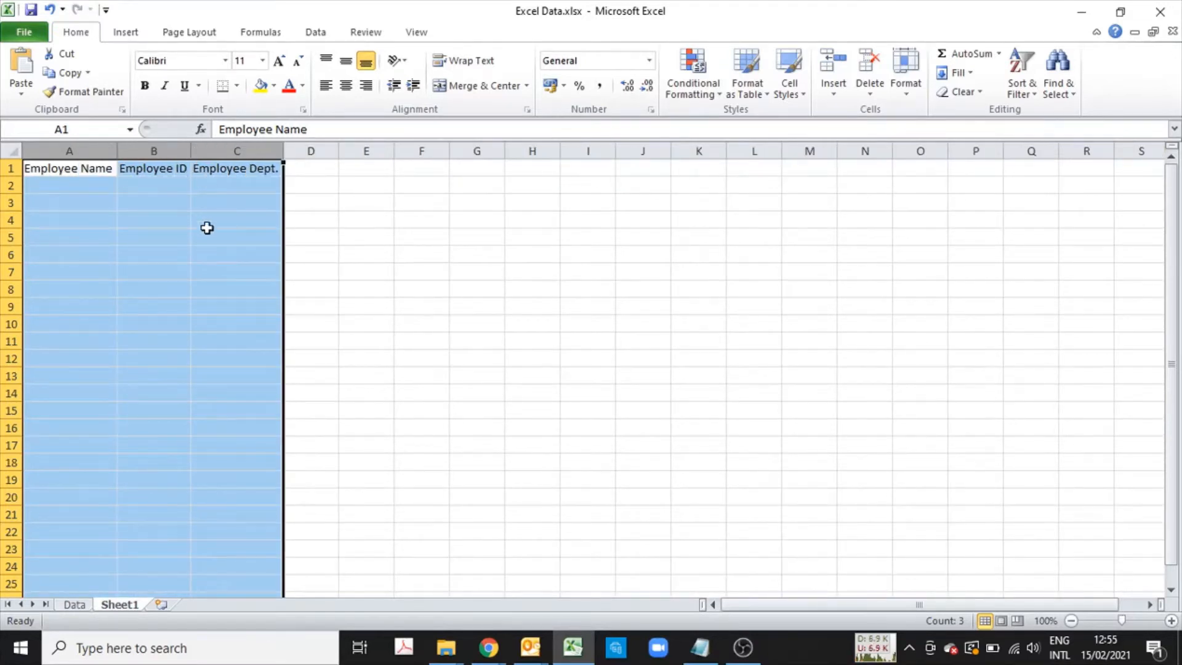
# - Open the Data sheet and move the active cell from A14 down to A17 and back up to A13
pyautogui.click(75, 605)
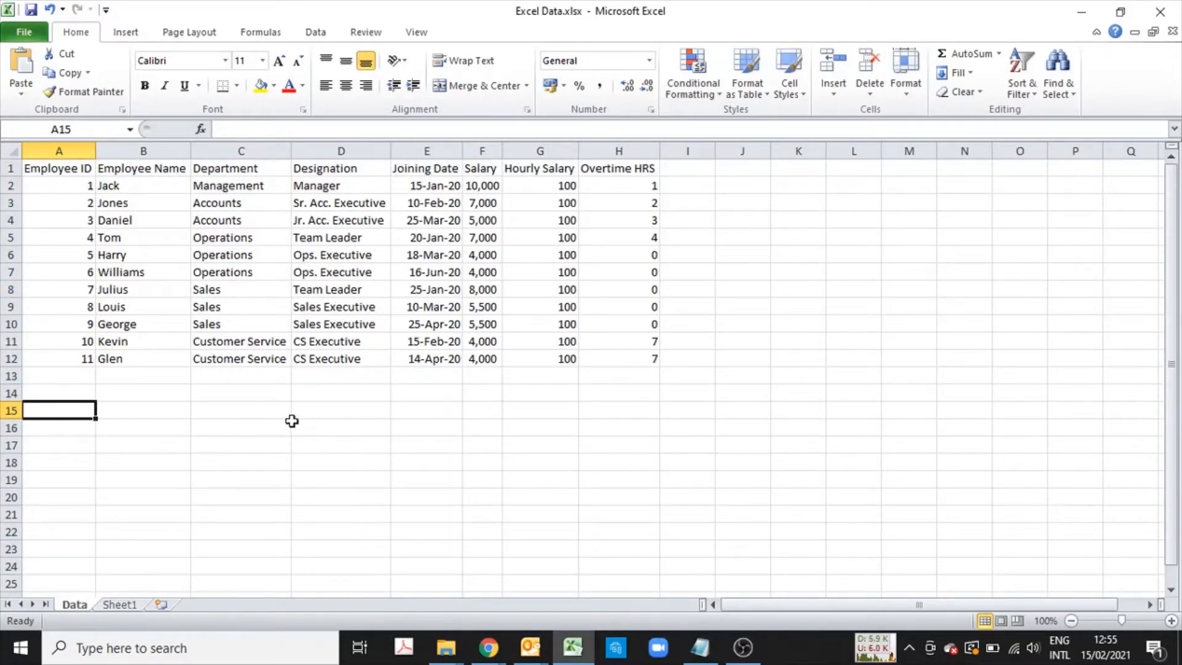
pyautogui.click(85, 391)
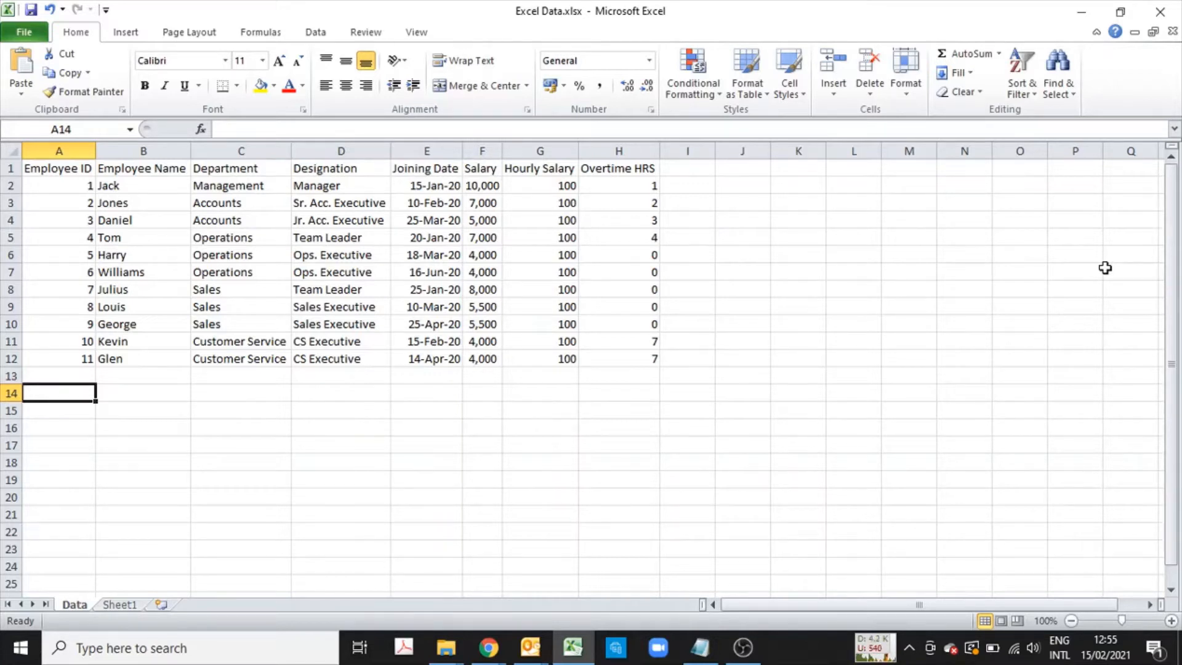
pyautogui.press('Return')
pyautogui.press('Return')
pyautogui.press('Return')
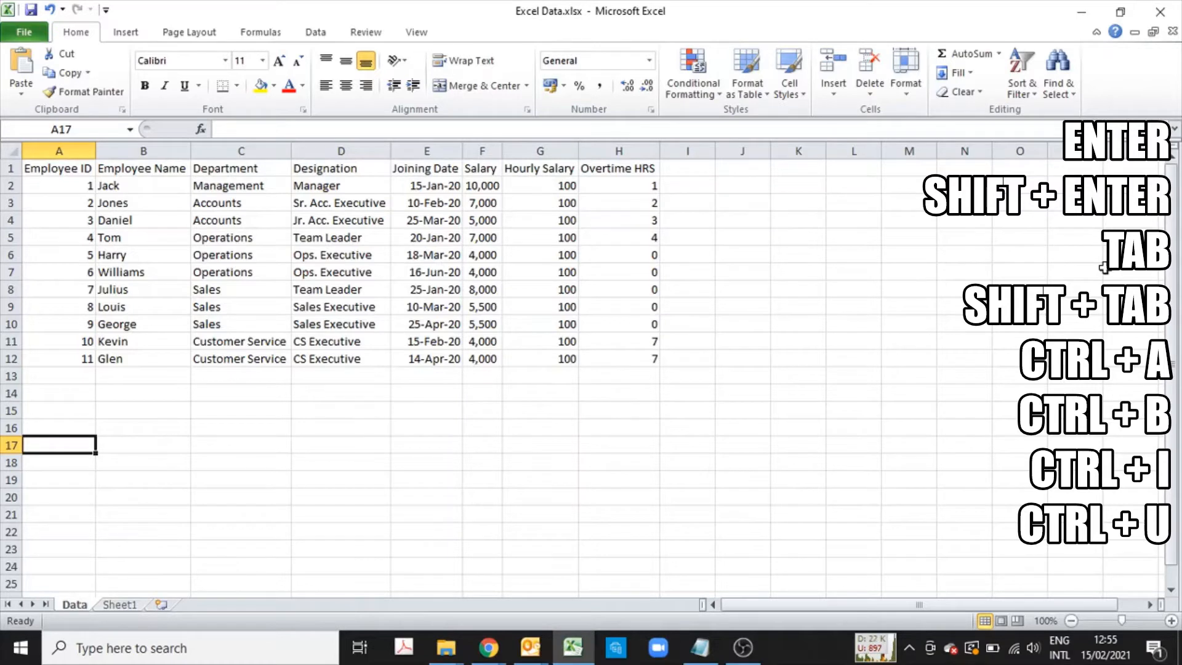
pyautogui.hotkey('shift', 'Return')
pyautogui.hotkey('shift', 'Return')
pyautogui.hotkey('shift', 'Return')
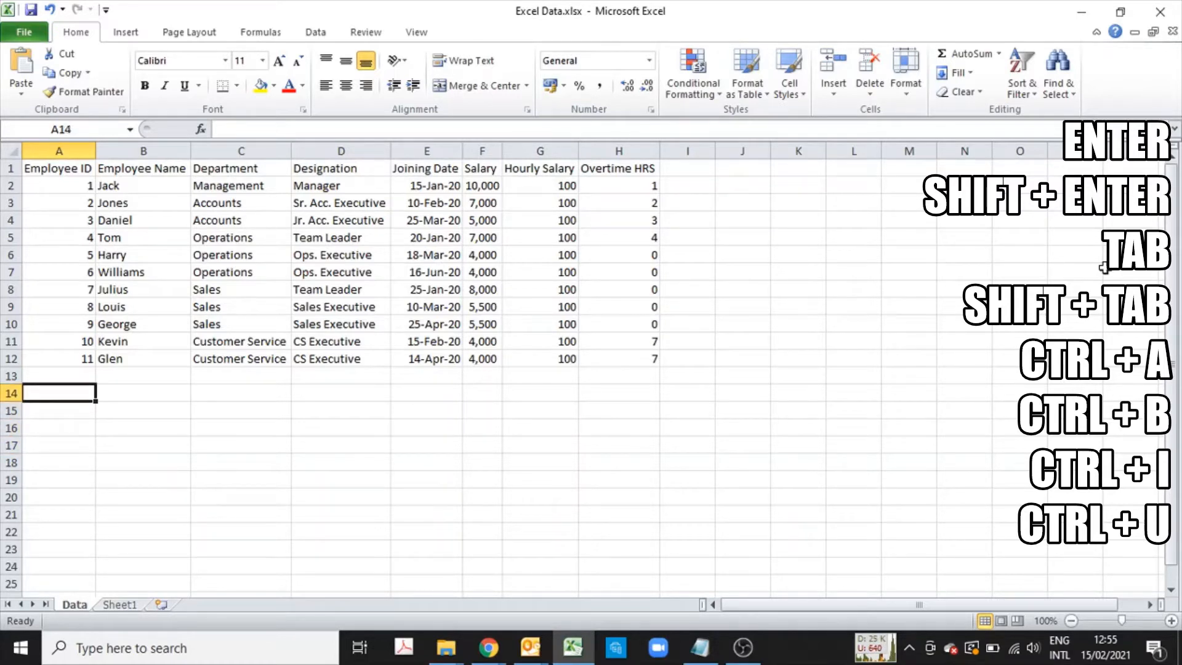
pyautogui.hotkey('shift', 'Return')
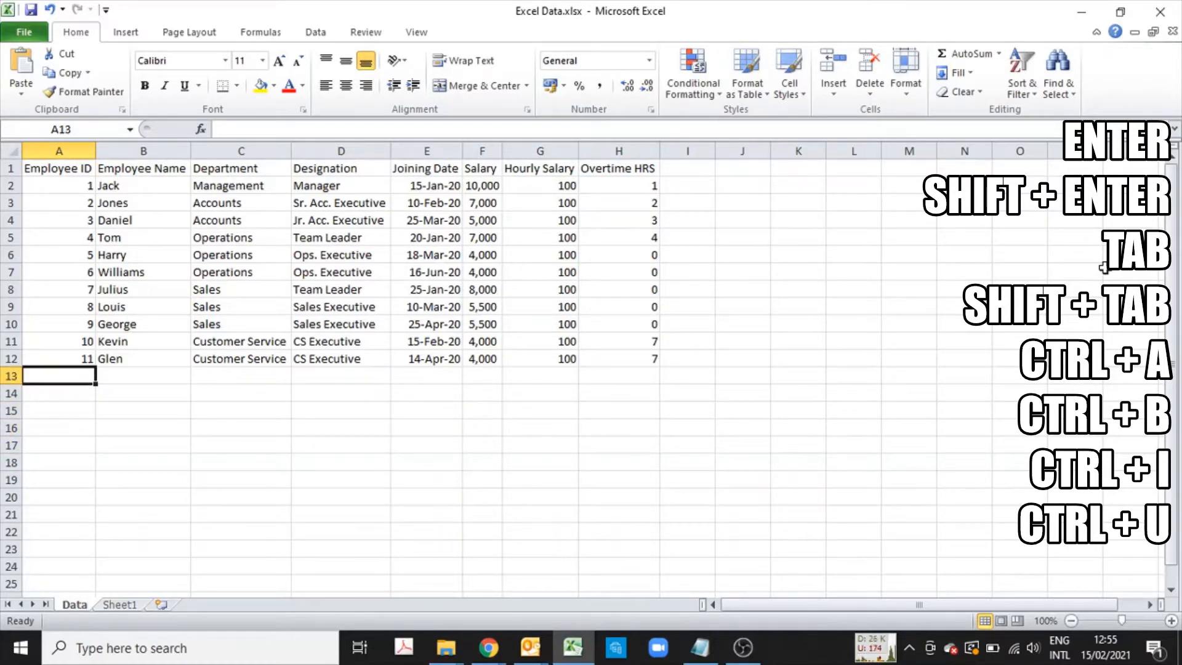
# - Move the active cell across row 13 from A13 to D13 and back to A13, twice
pyautogui.press('Tab')
pyautogui.press('Tab')
pyautogui.press('Tab')
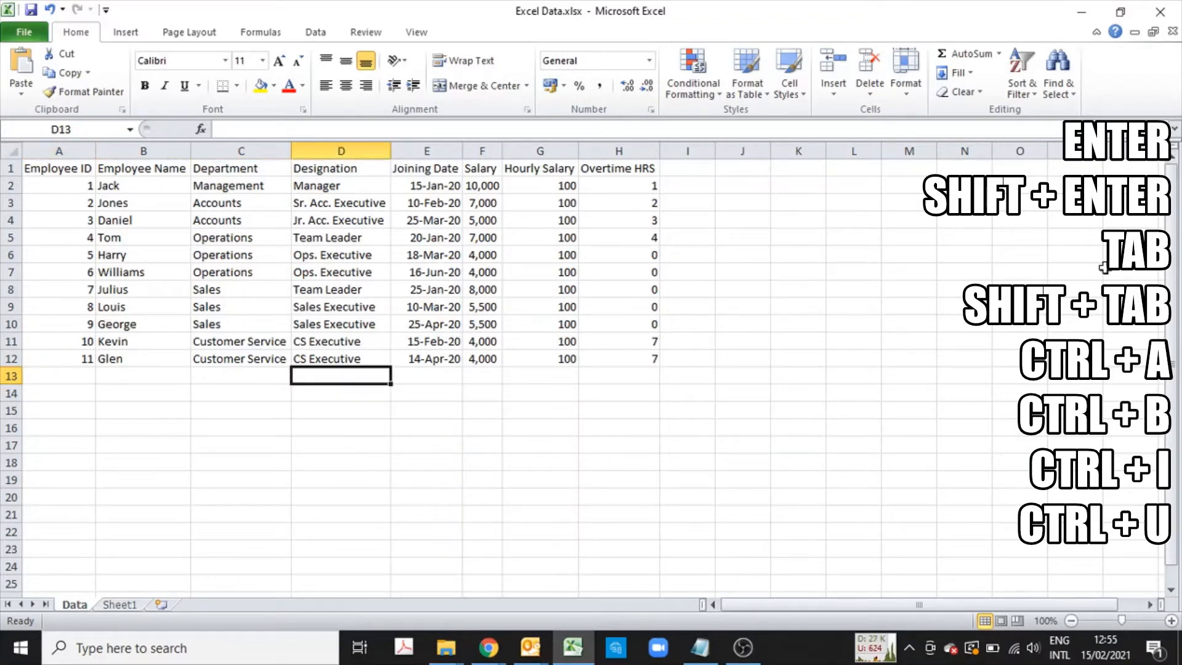
pyautogui.hotkey('shift', 'Tab')
pyautogui.hotkey('shift', 'Tab')
pyautogui.hotkey('shift', 'Tab')
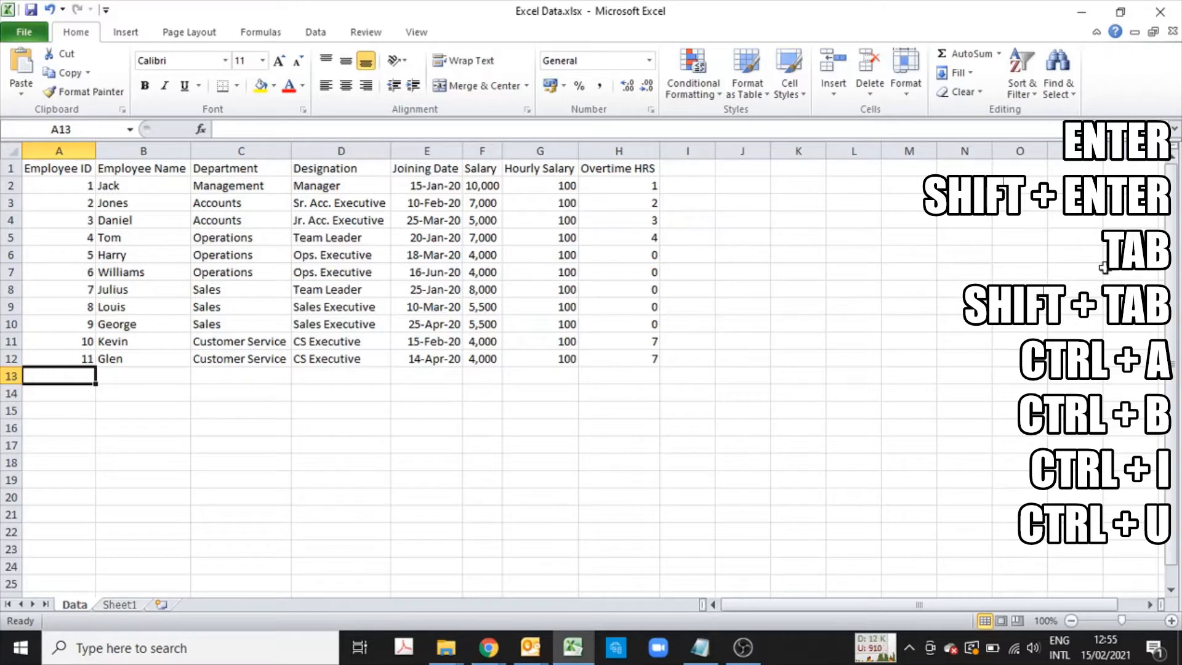
pyautogui.press('Tab')
pyautogui.press('Tab')
pyautogui.press('Tab')
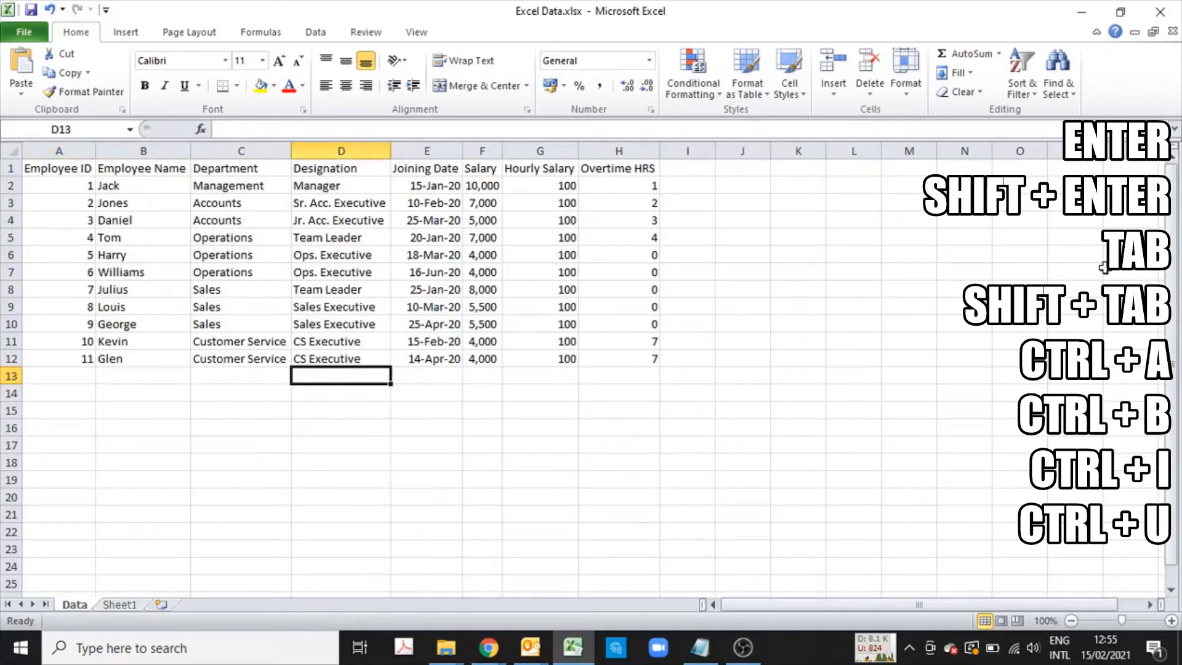
pyautogui.hotkey('shift', 'Tab')
pyautogui.hotkey('shift', 'Tab')
pyautogui.hotkey('shift', 'Tab')
# - Move the active cell up to A1 and across the header row to D1
pyautogui.hotkey('shift', 'Return')
pyautogui.hotkey('shift', 'Return')
pyautogui.hotkey('ctrl', 'Home')
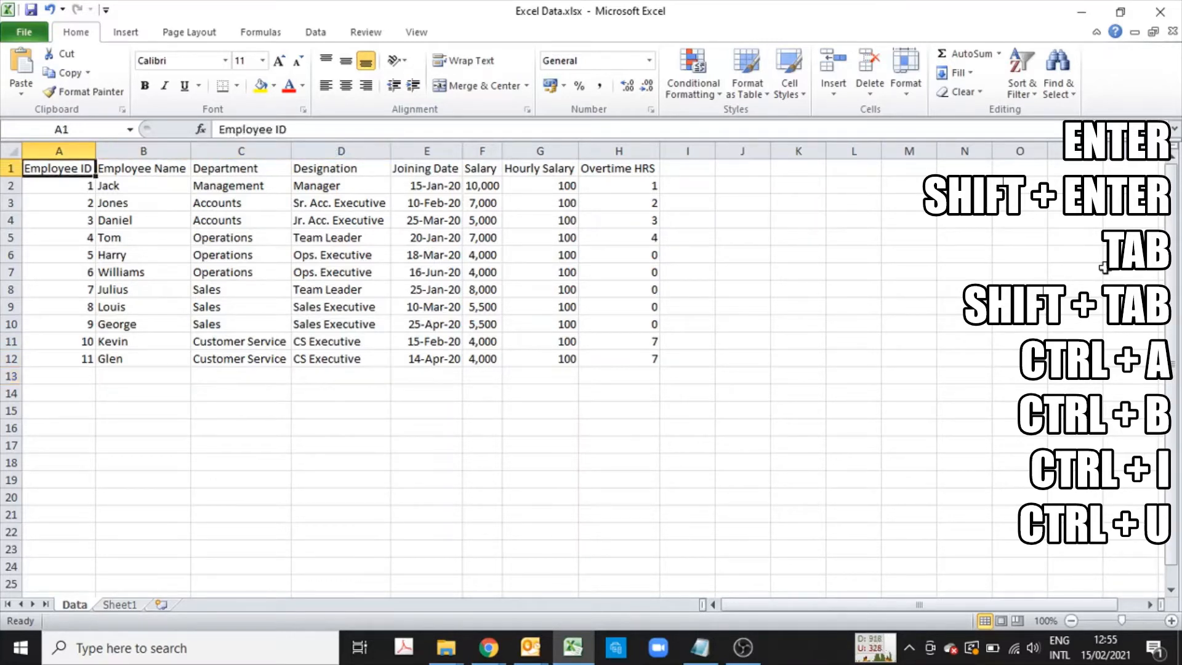
pyautogui.press('Tab')
pyautogui.press('Tab')
pyautogui.press('Tab')
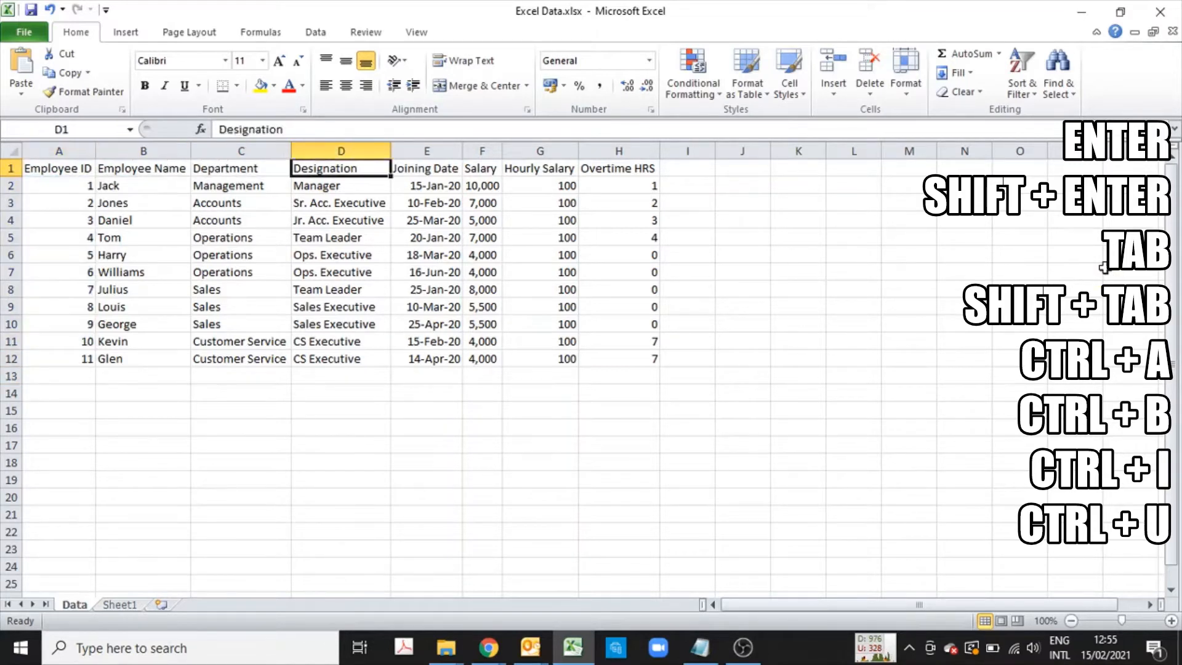
# - Step the active cell from D1 down and across into column E, back up that column, and return to A1
pyautogui.press('Return')
pyautogui.press('Return')
pyautogui.press('Return')
pyautogui.press('Tab')
pyautogui.press('Return')
pyautogui.hotkey('shift', 'Return')
pyautogui.hotkey('shift', 'Return')
pyautogui.hotkey('shift', 'Return')
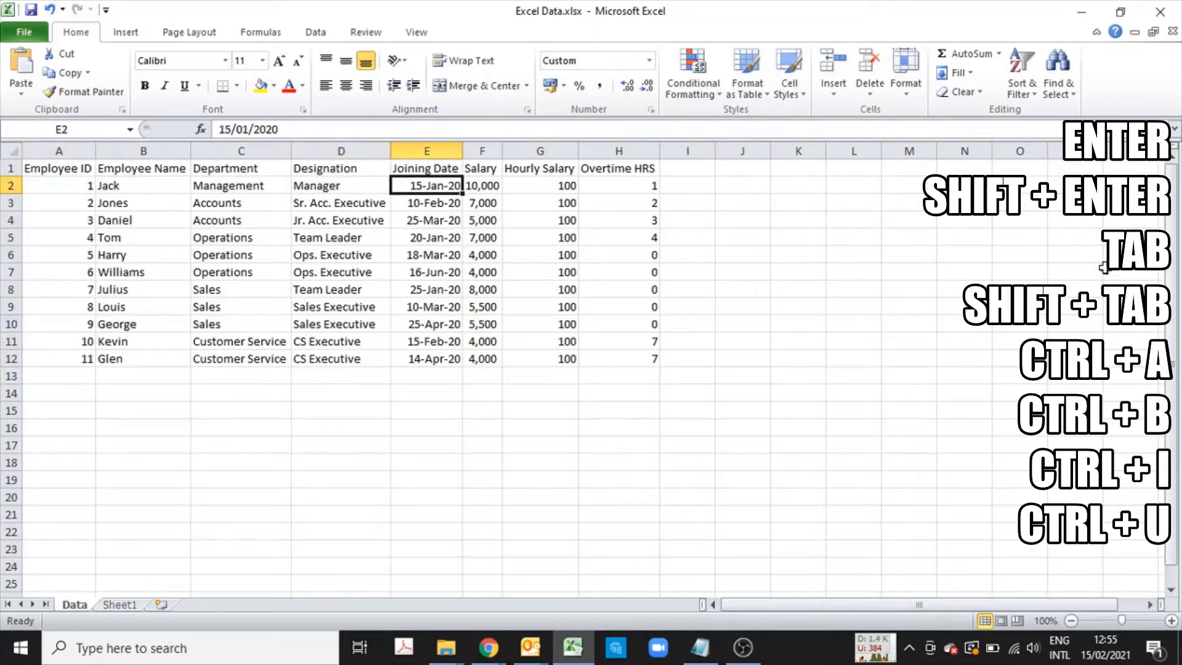
pyautogui.hotkey('shift', 'Return')
pyautogui.hotkey('ctrl', 'Home')
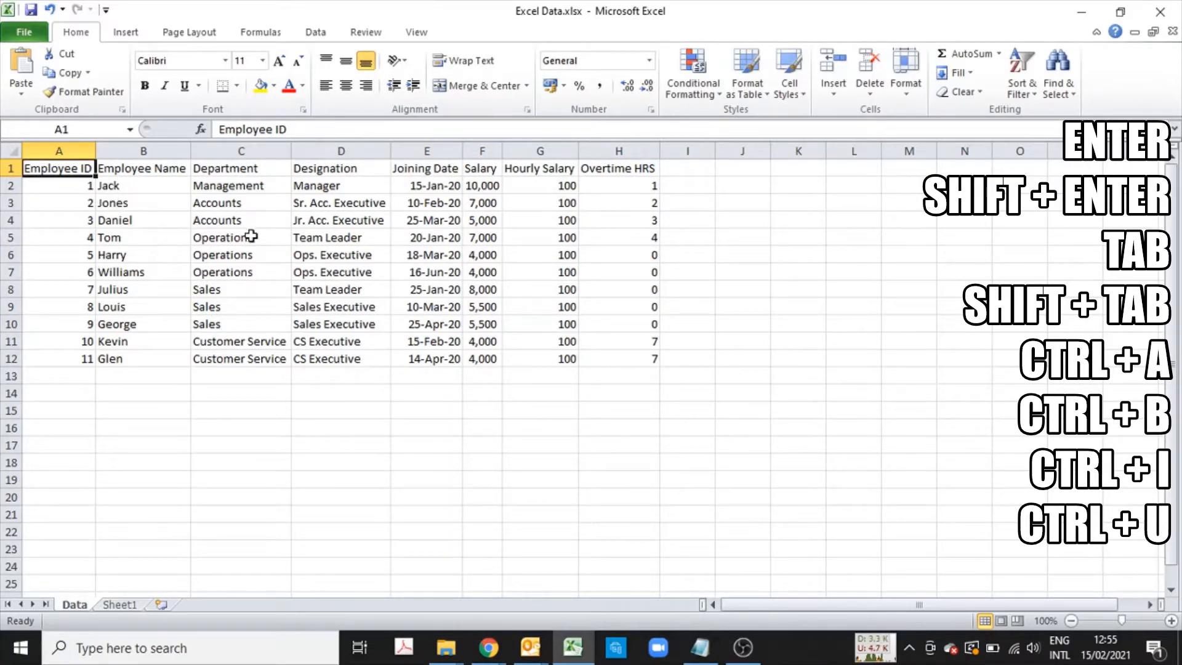
# - Select the whole employee table at once from cell B5, and reselect it manually as the range A1:H12
pyautogui.click(170, 240)
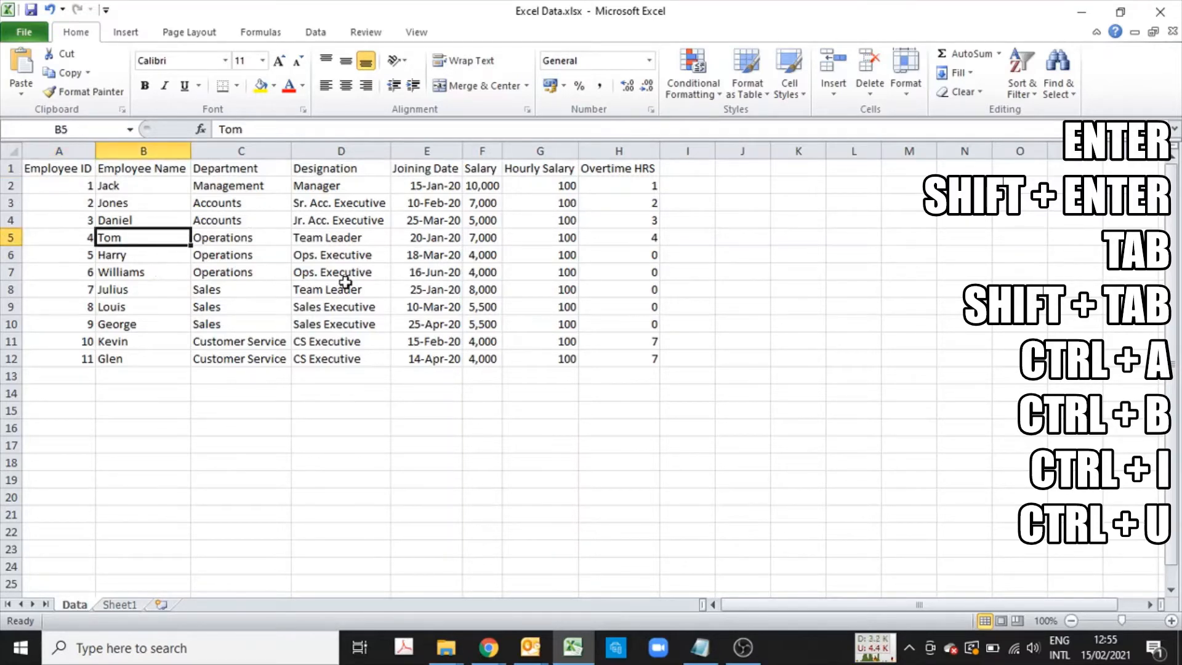
pyautogui.hotkey('ctrl', 'a')
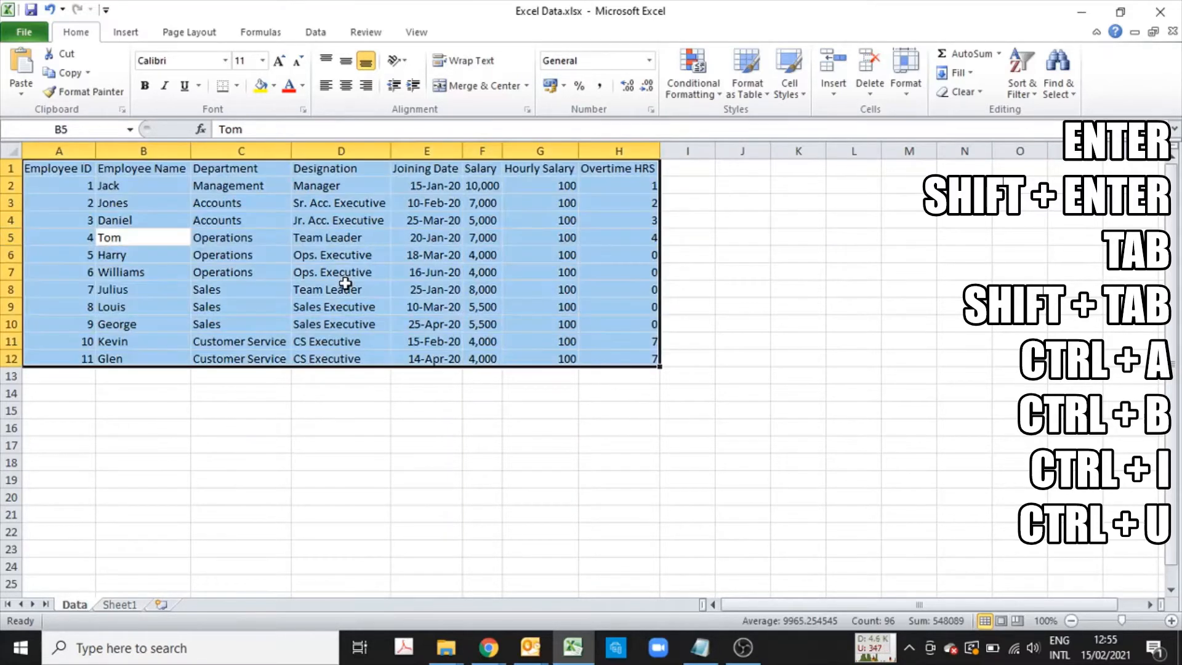
pyautogui.click(345, 283)
pyautogui.moveTo(68, 174); pyautogui.dragTo(620, 358)
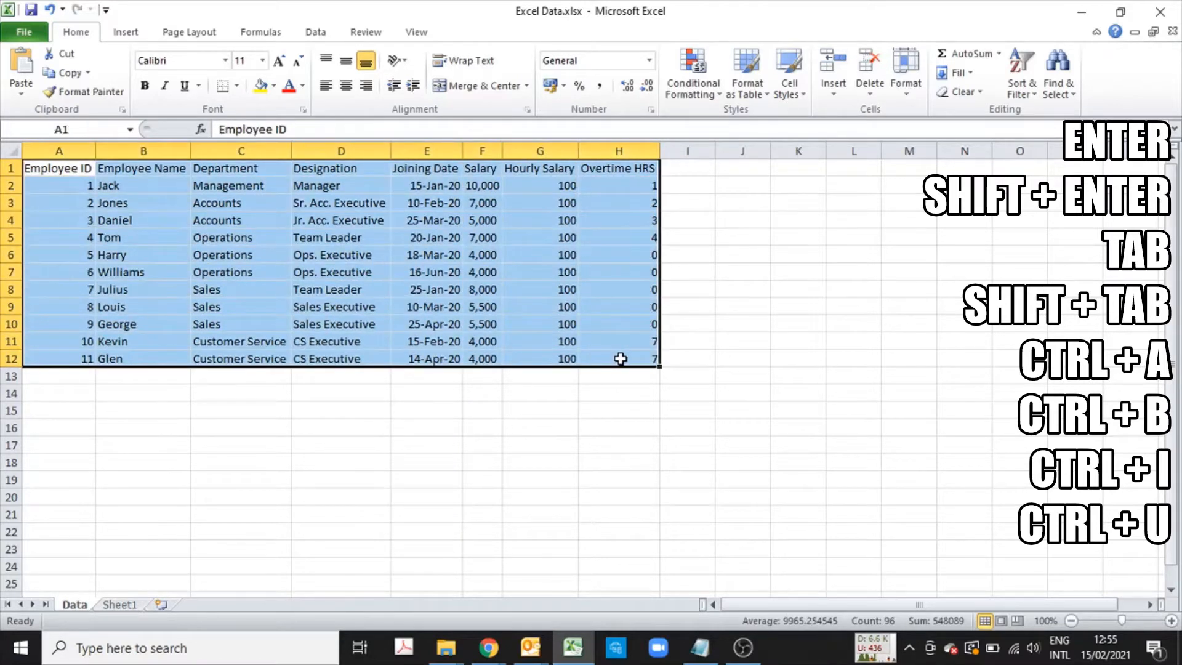
# - Select the entire employee table again from cell E9, and clear the selection by choosing cell A1
pyautogui.click(329, 257)
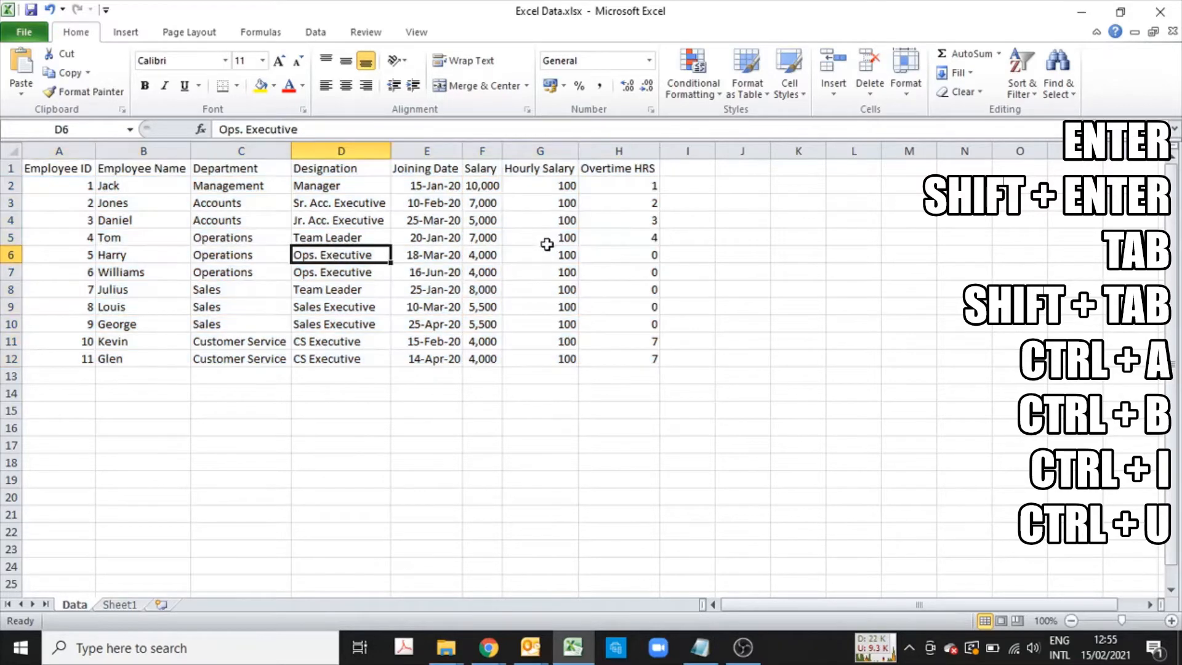
pyautogui.click(417, 311)
pyautogui.hotkey('ctrl', 'a')
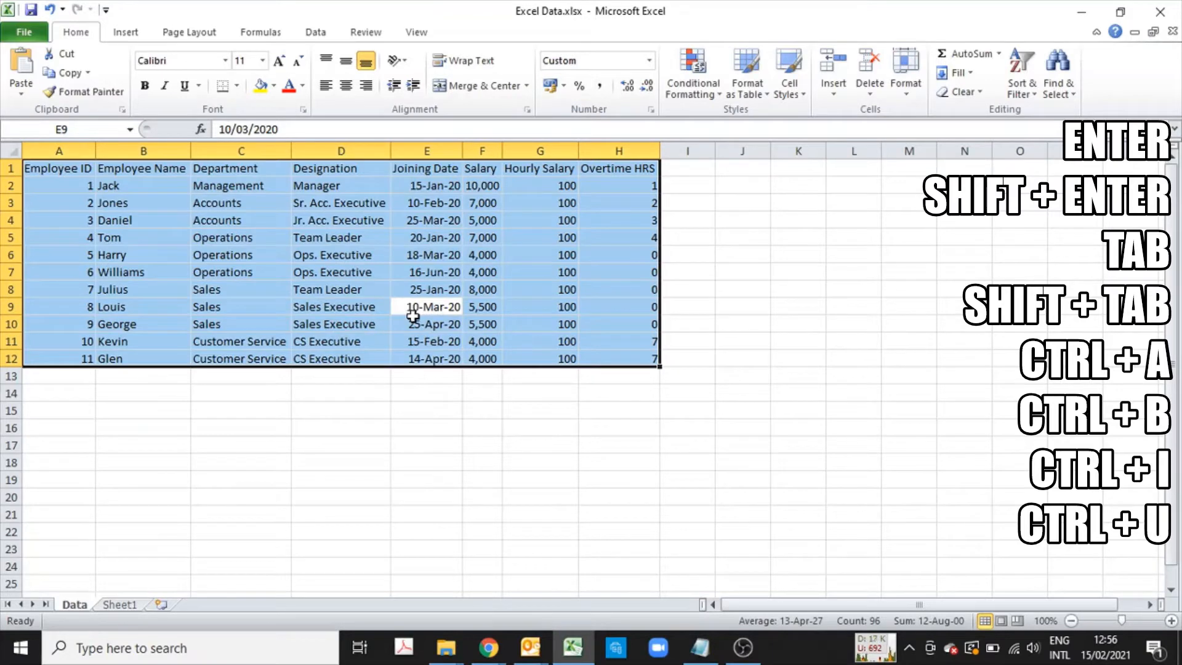
pyautogui.click(68, 171)
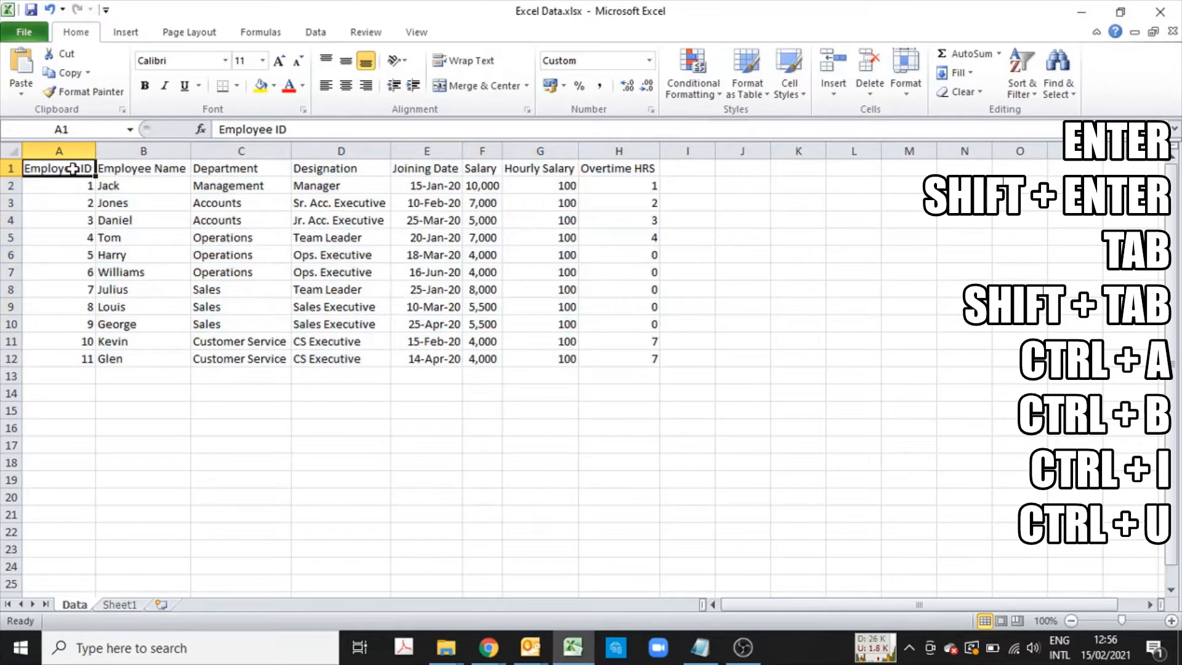
# - Select the header row A1:H1 and toggle bold formatting on and off twice
pyautogui.moveTo(87, 167); pyautogui.dragTo(593, 166)
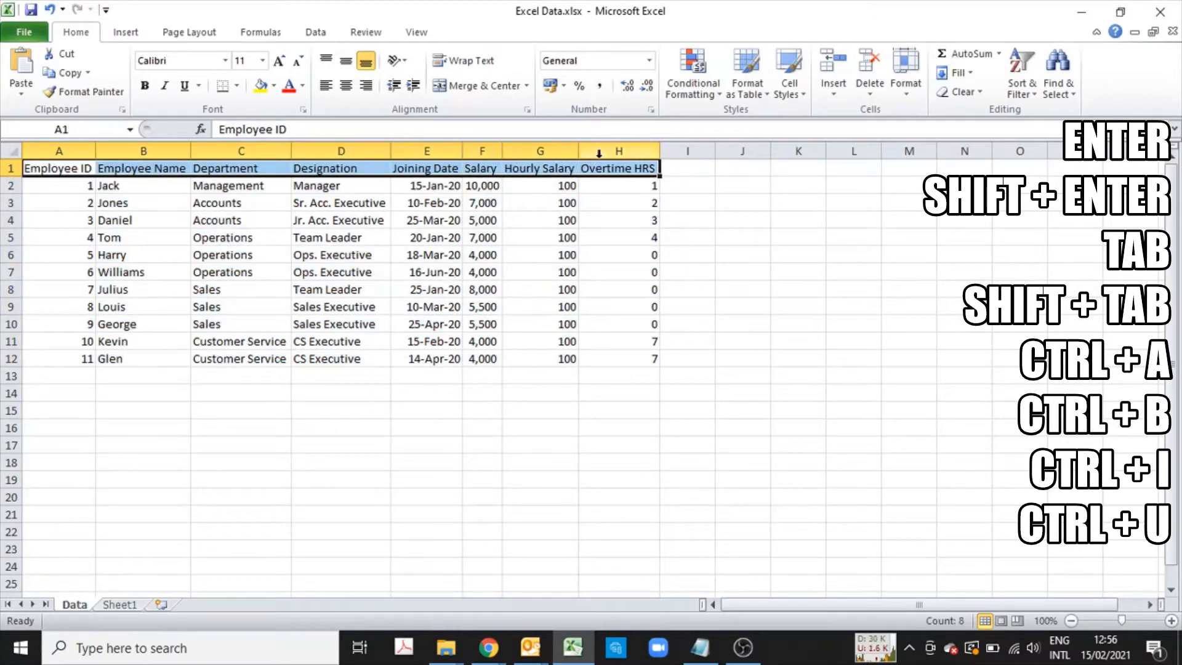
pyautogui.click(145, 85)
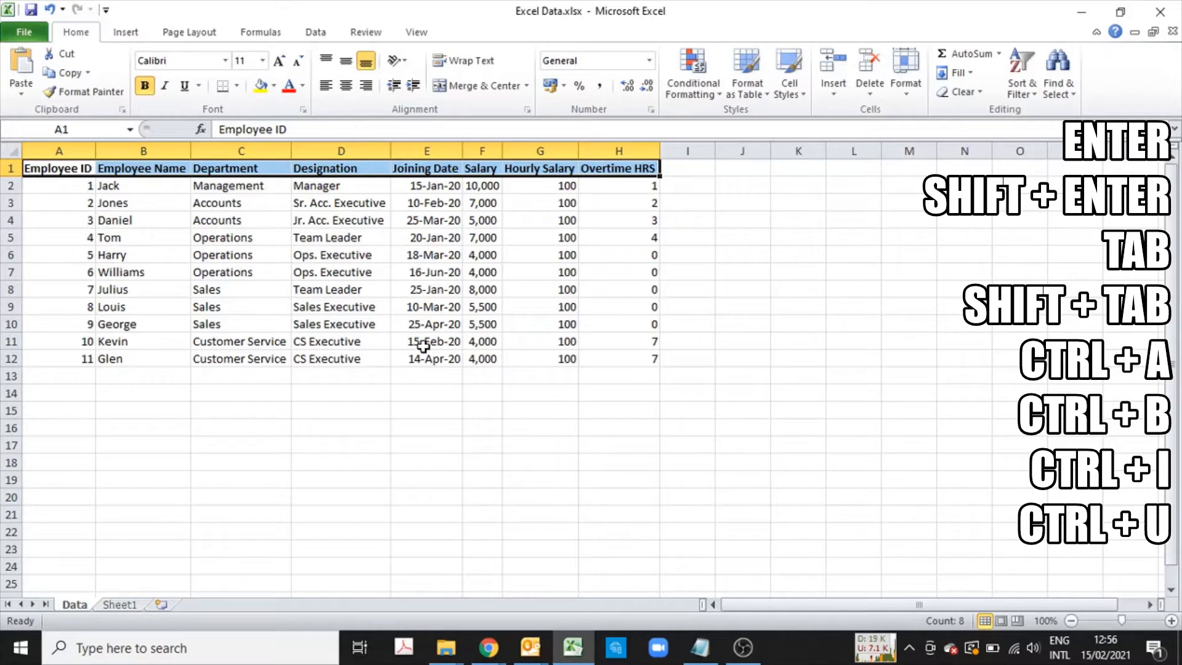
pyautogui.hotkey('ctrl', 'b')
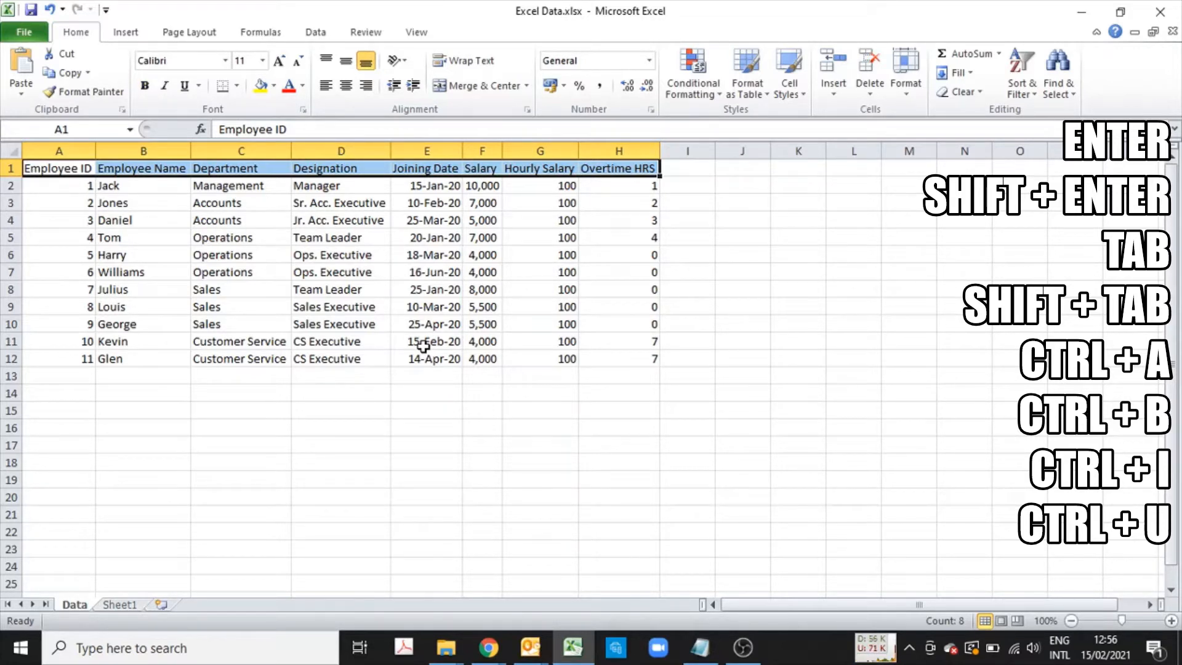
pyautogui.hotkey('ctrl', 'b')
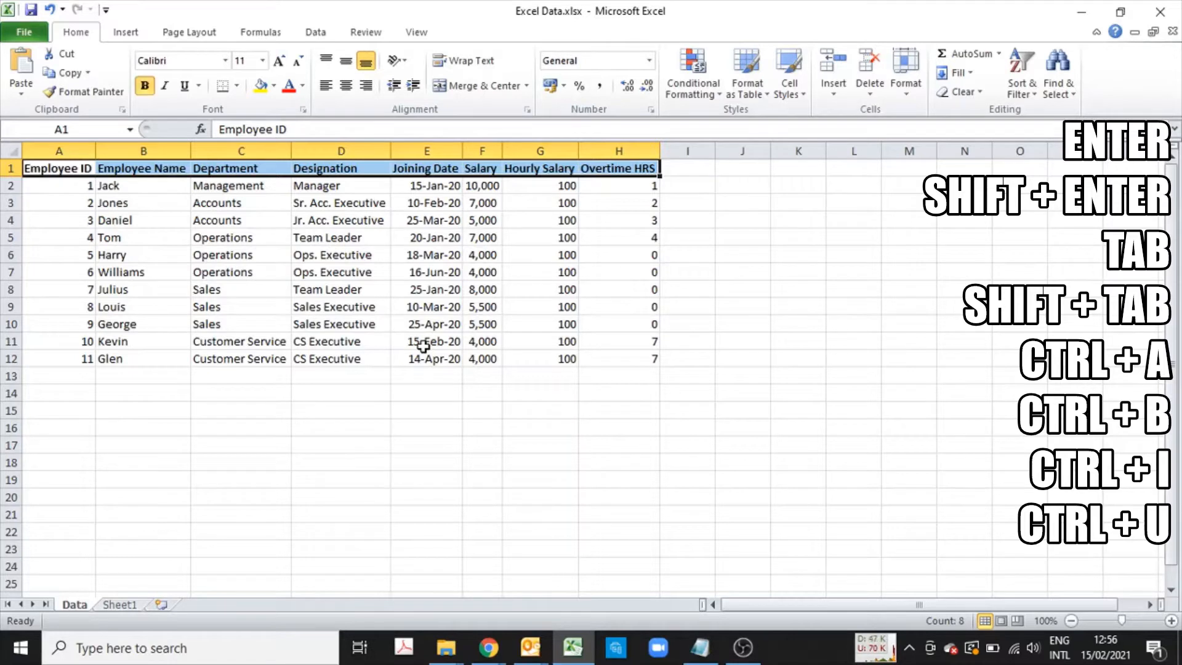
pyautogui.click(146, 86)
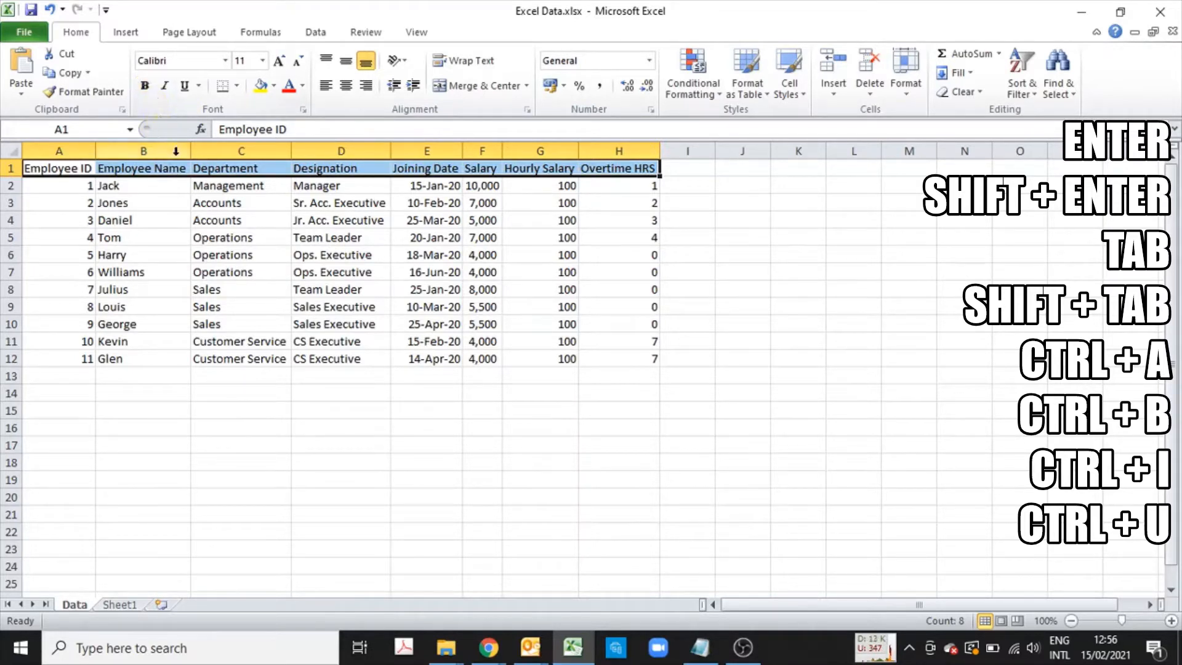
# - Apply and remove italic and underline formatting on the header row A1:H1
pyautogui.click(165, 87)
pyautogui.click(184, 87)
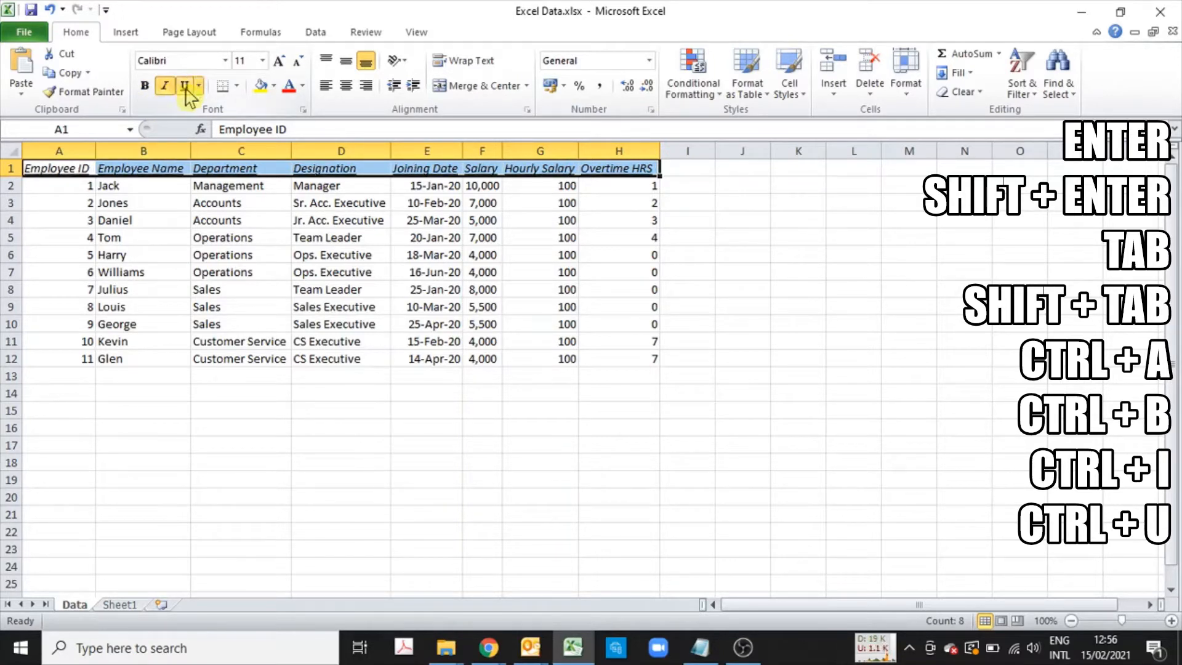
pyautogui.click(183, 88)
pyautogui.click(165, 92)
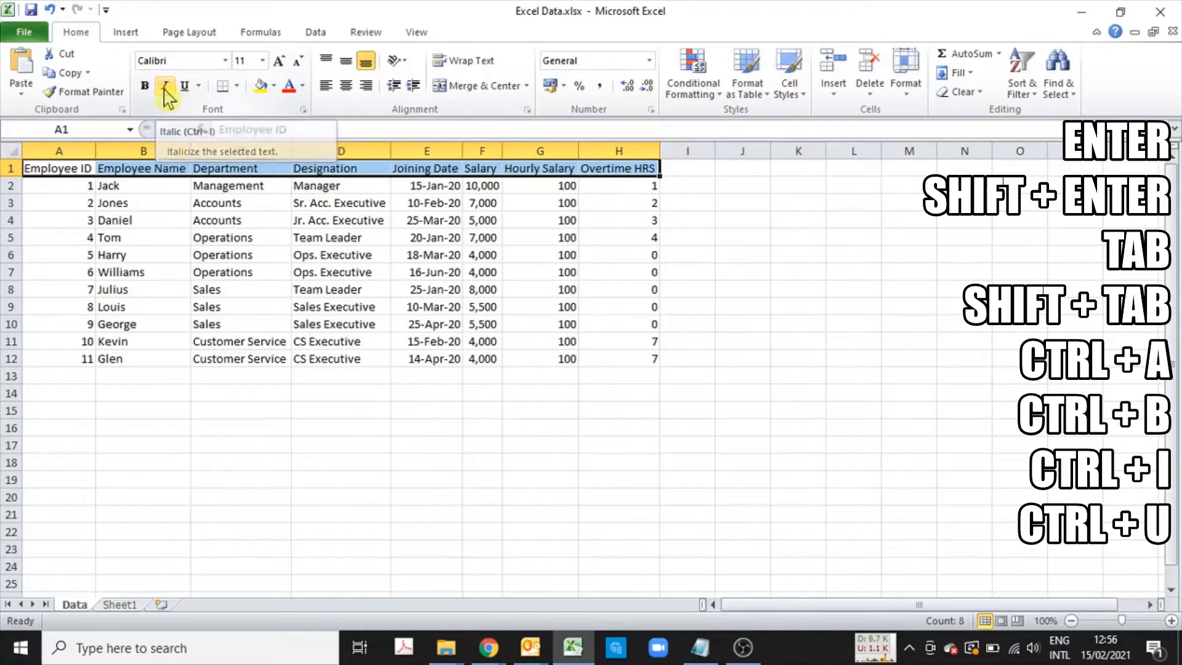
pyautogui.click(166, 92)
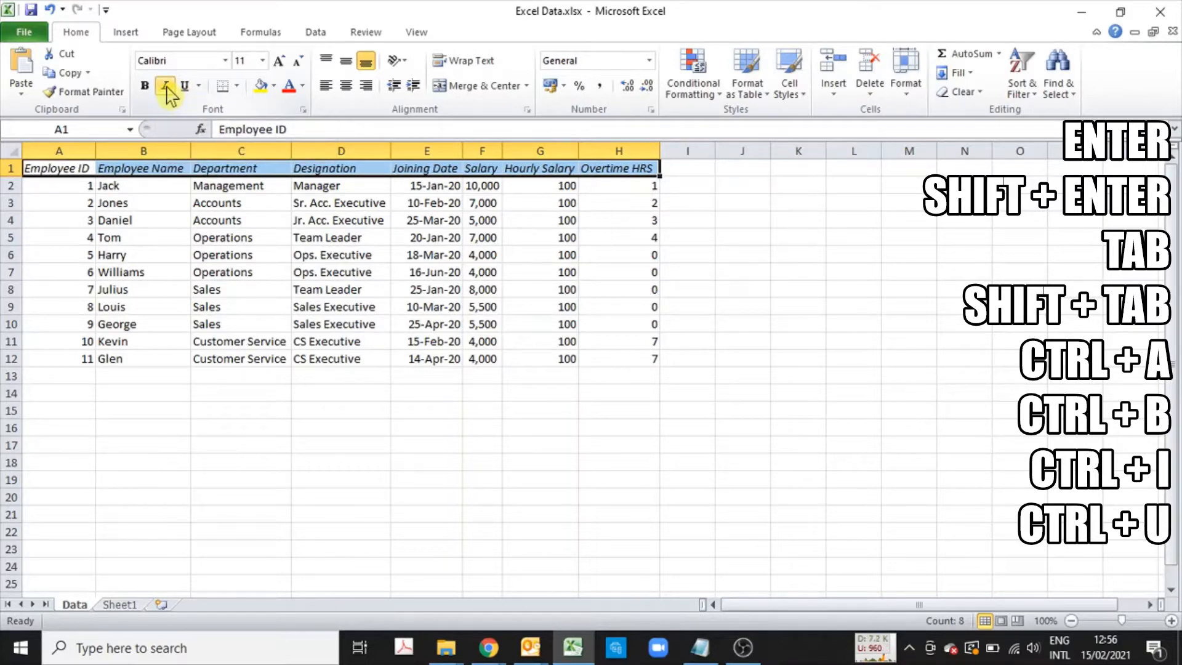
pyautogui.click(167, 92)
pyautogui.hotkey('ctrl', 'u')
pyautogui.hotkey('ctrl', 'u')
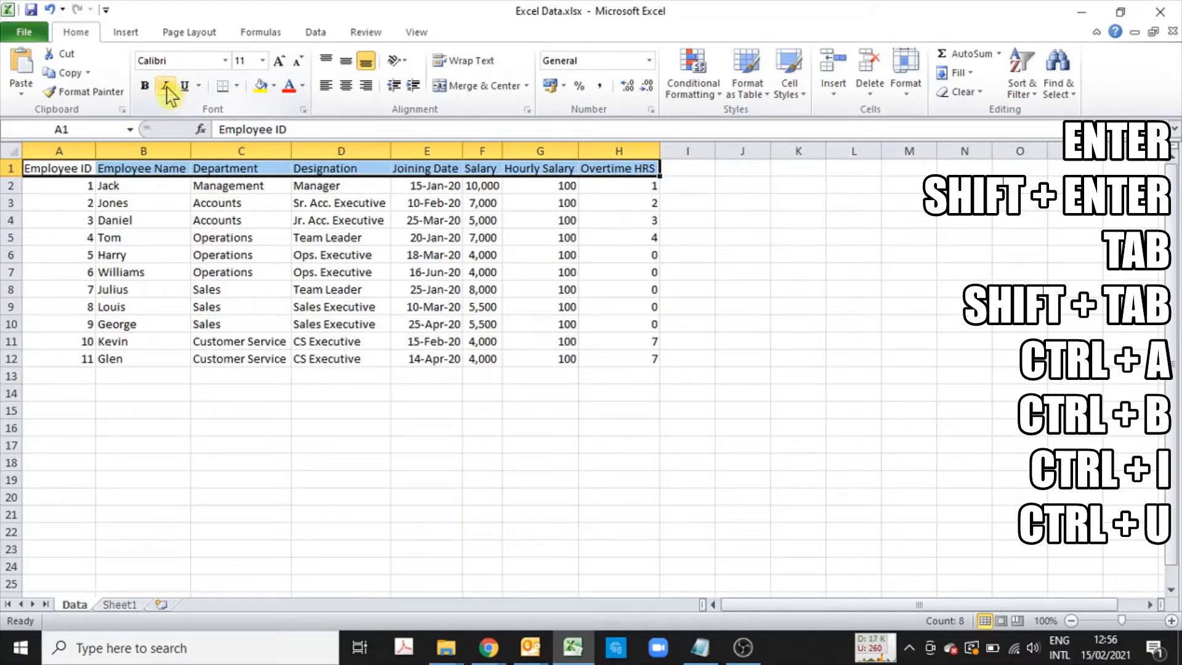
# - Toggle bold on and off for the header row once more, and deselect it by choosing cell C3
pyautogui.hotkey('ctrl', 'b')
pyautogui.hotkey('ctrl', 'b')
pyautogui.click(238, 205)
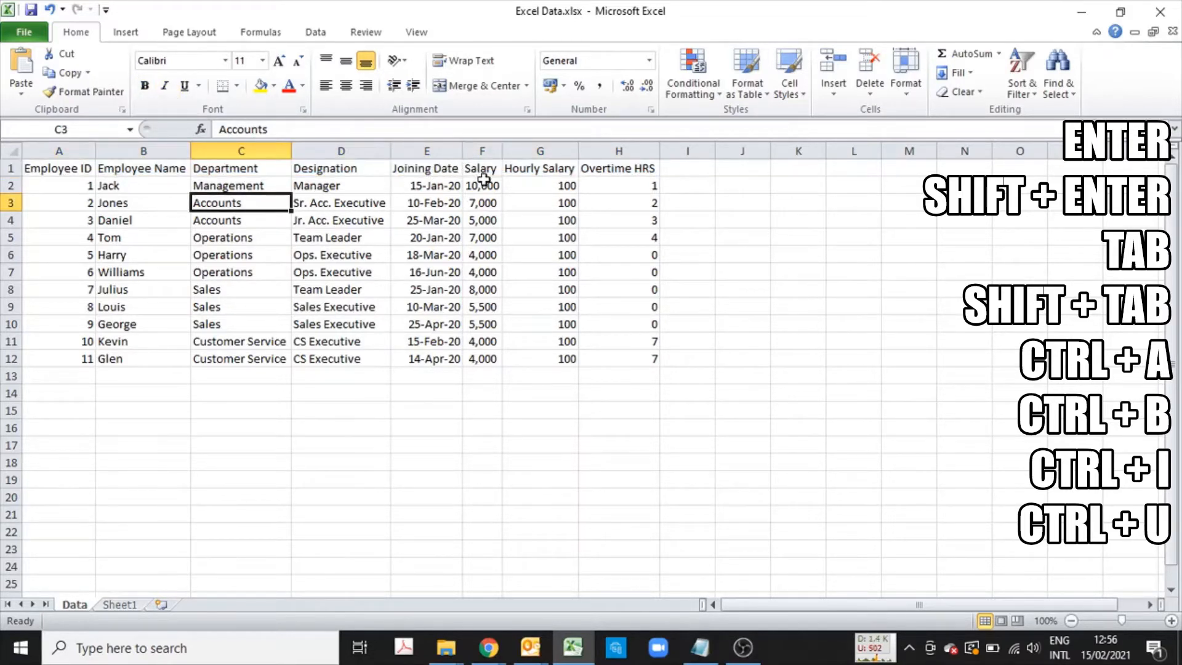
# - Enter 10000 in cell C16 and make C16 the active cell again
pyautogui.click(238, 428)
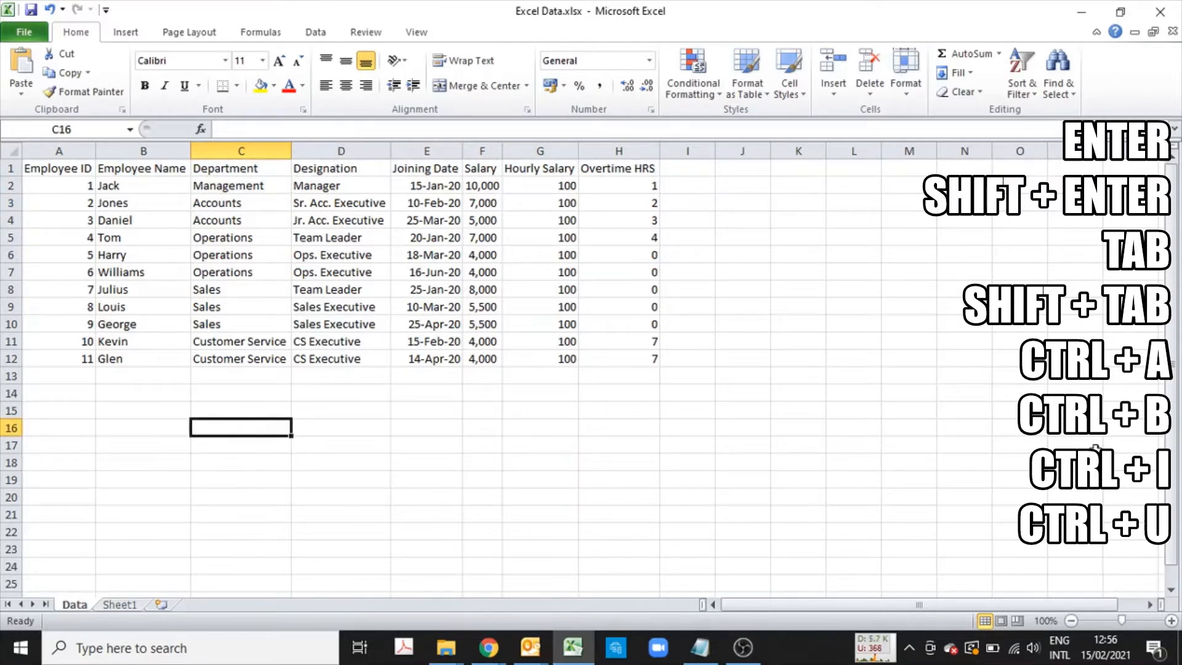
pyautogui.write('10000')
pyautogui.press('Tab')
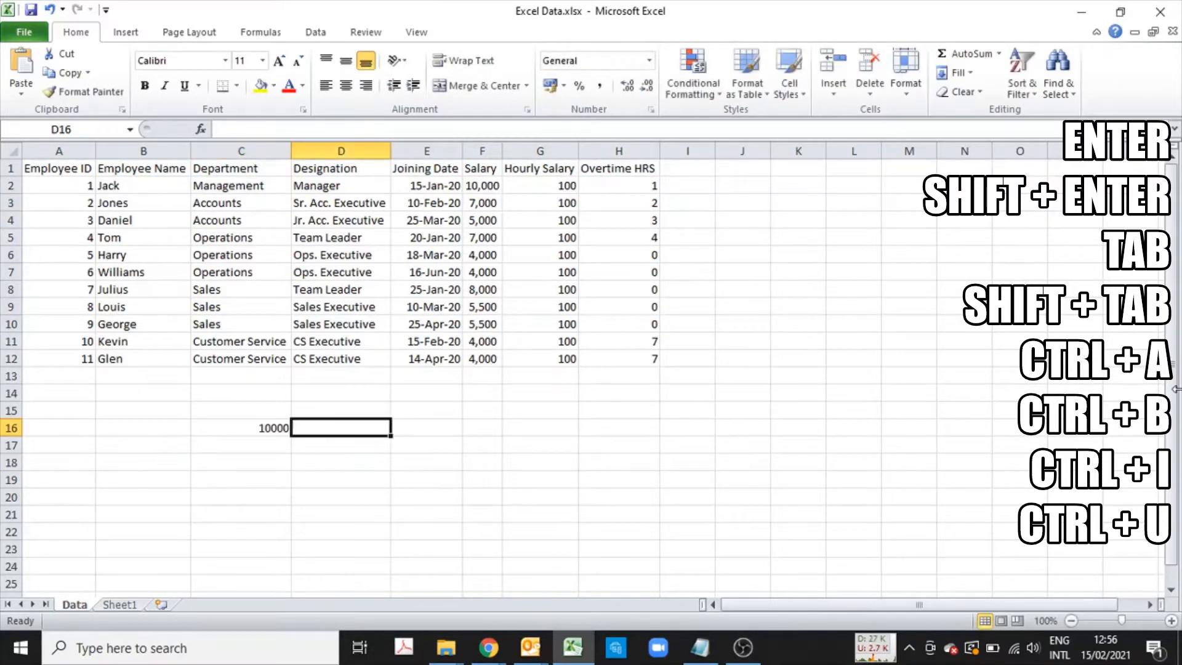
pyautogui.hotkey('shift', 'Tab')
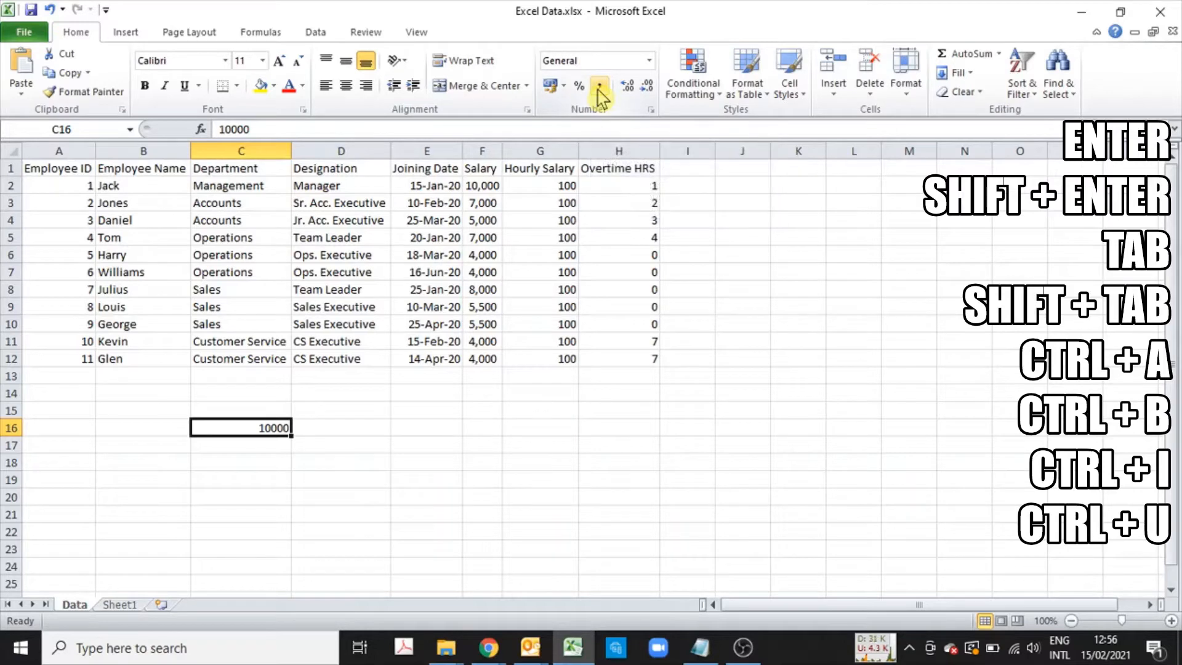
# - Examine the Number, Alignment, Font, Border, Fill and Protection settings in the Format Cells dialog for cell C16
pyautogui.click(303, 110)
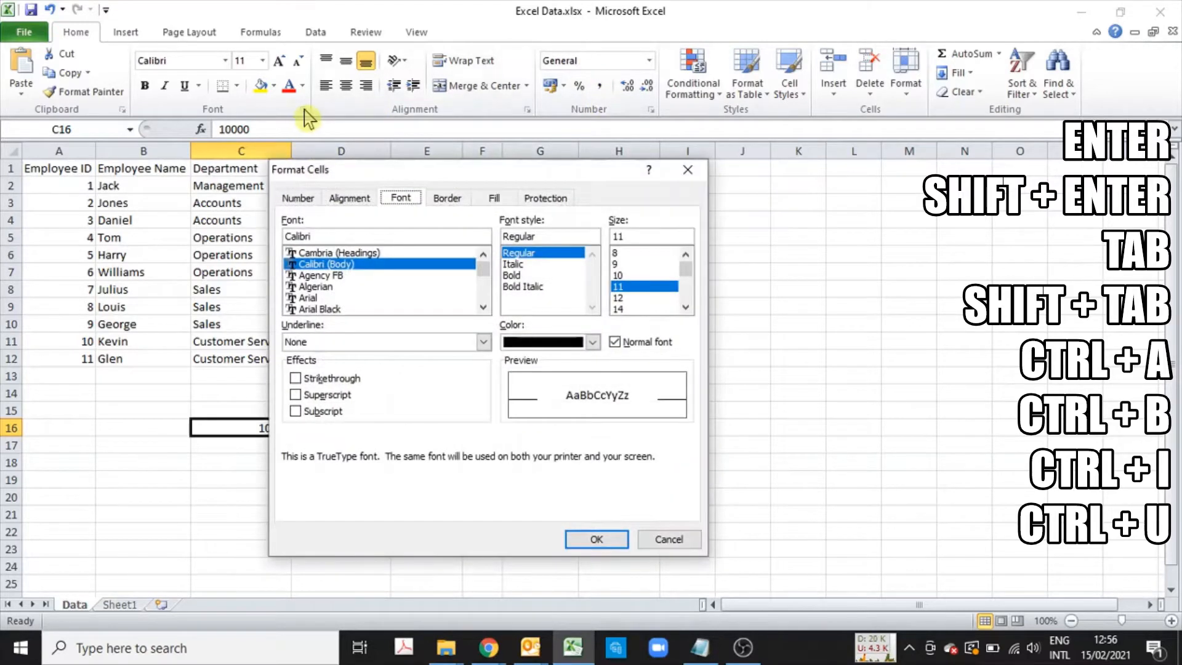
pyautogui.press('Escape')
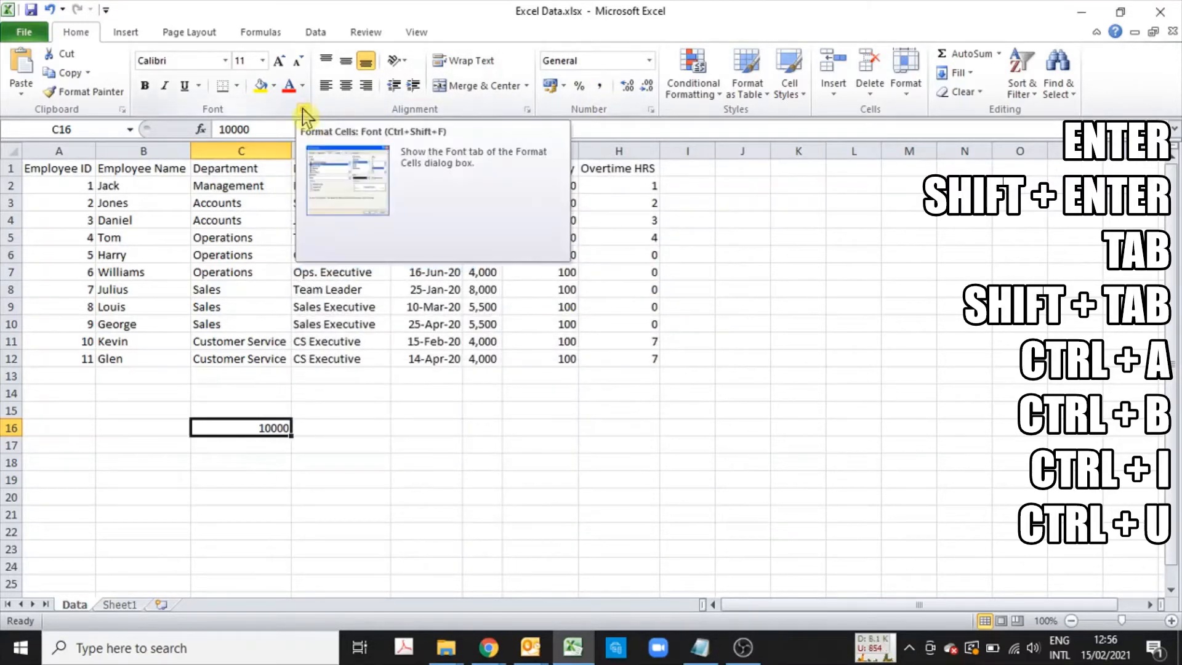
pyautogui.click(302, 109)
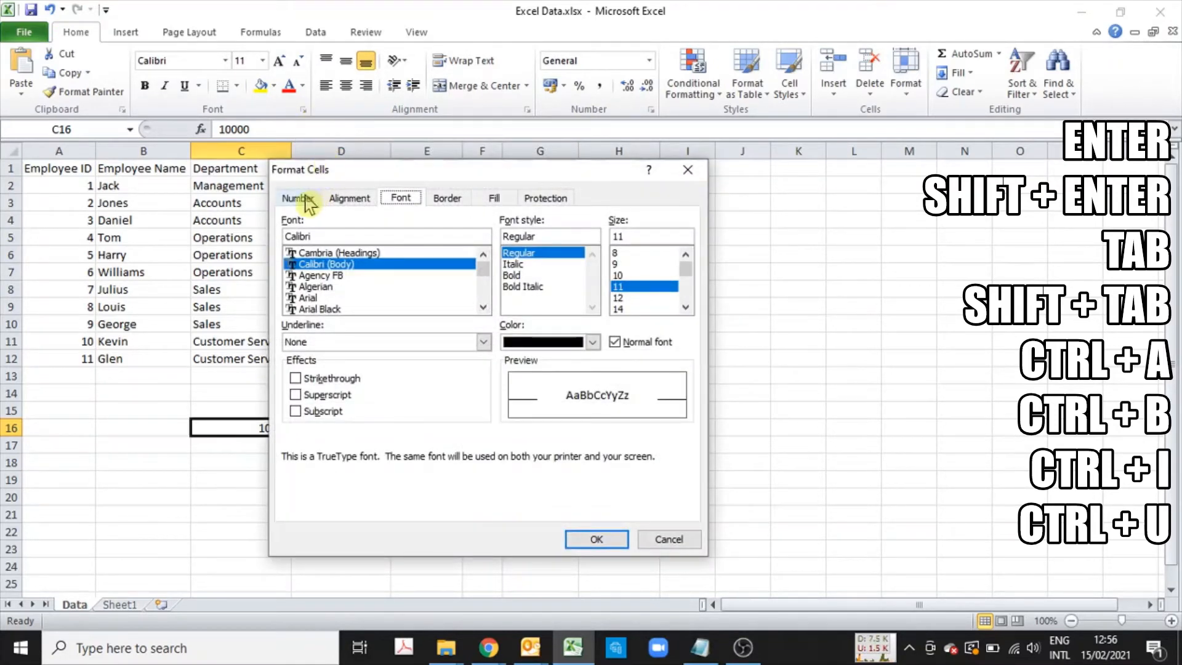
pyautogui.press('Escape')
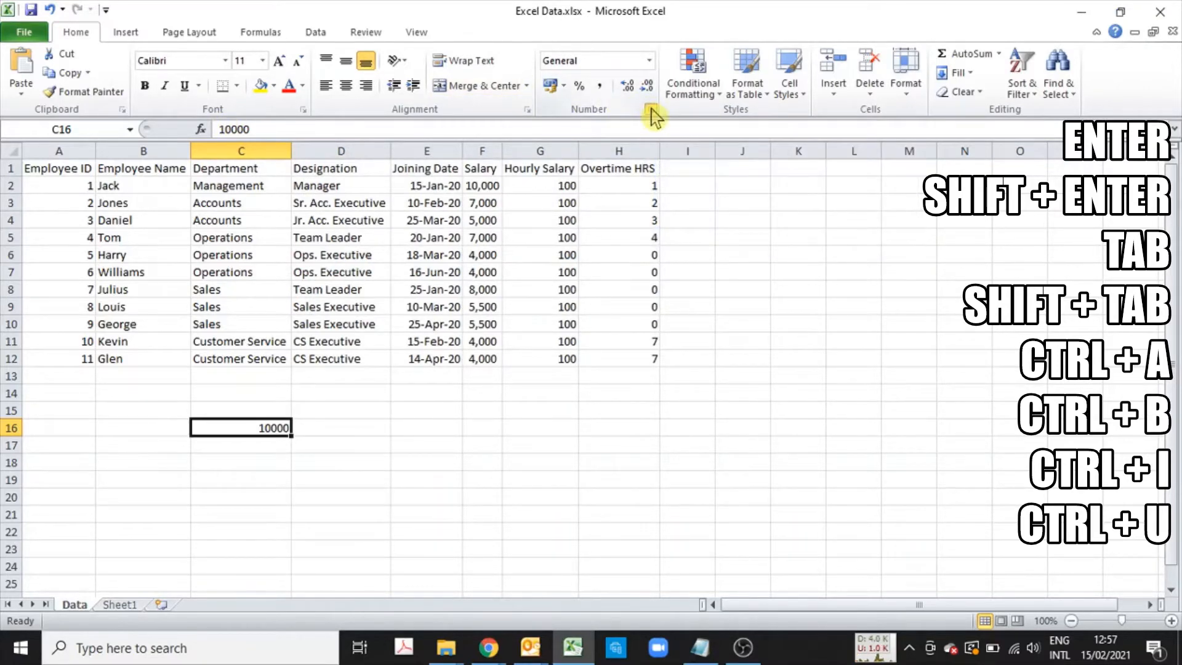
pyautogui.click(651, 109)
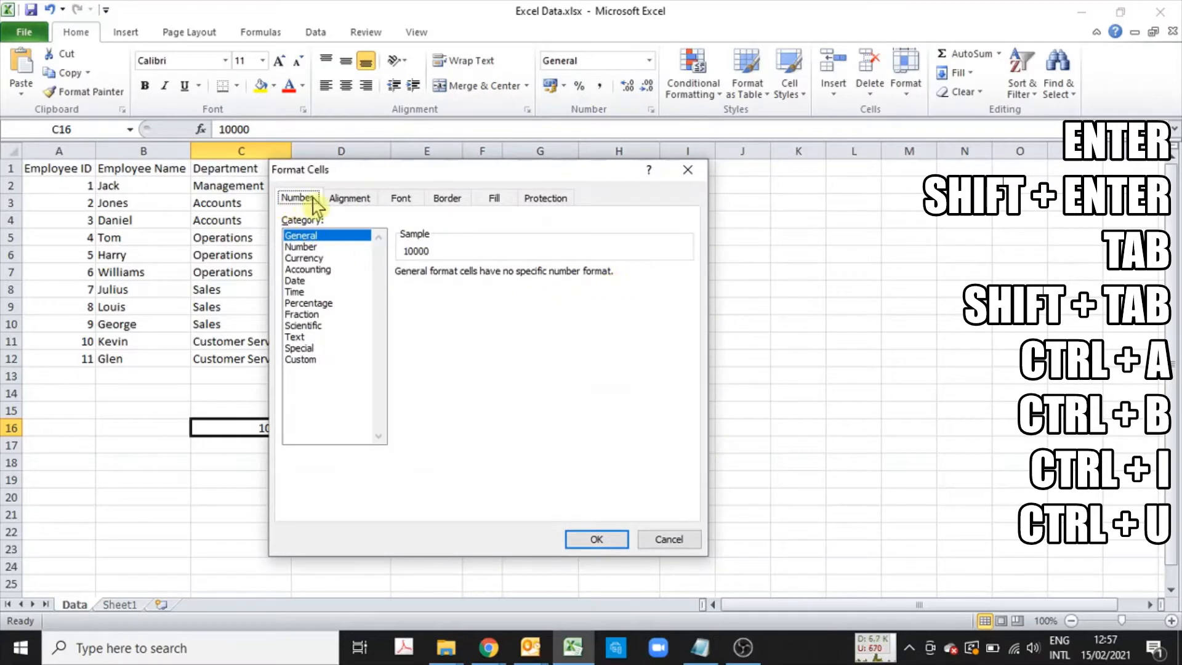
pyautogui.click(345, 198)
pyautogui.click(403, 199)
pyautogui.click(448, 200)
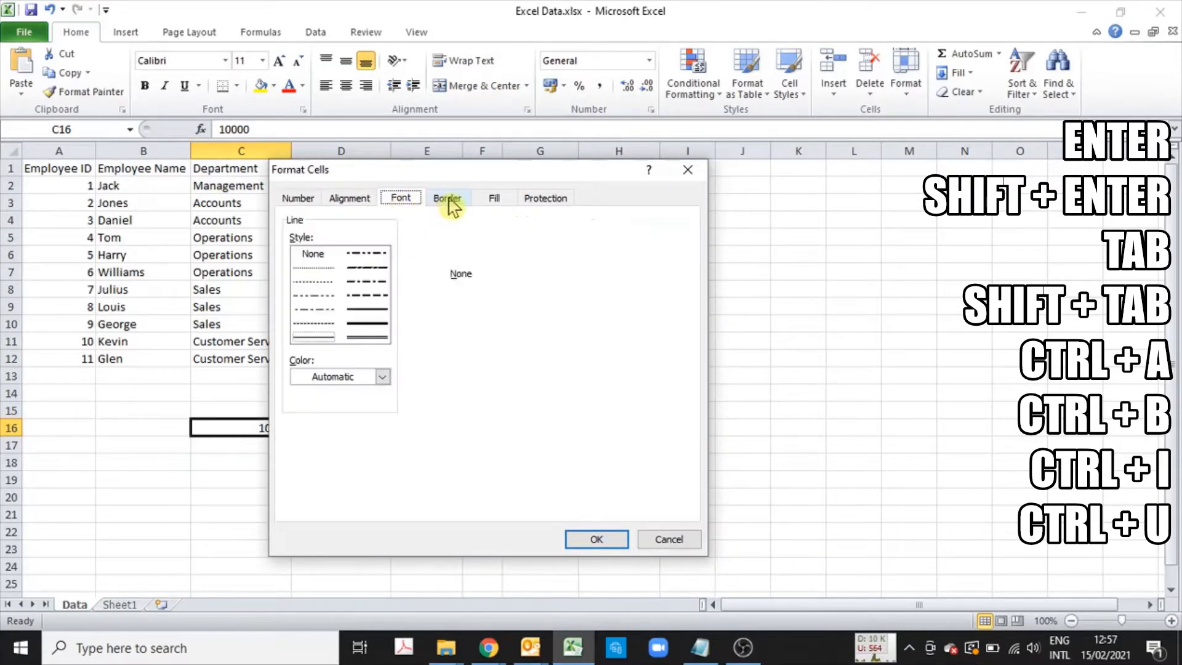
pyautogui.click(494, 199)
pyautogui.click(546, 198)
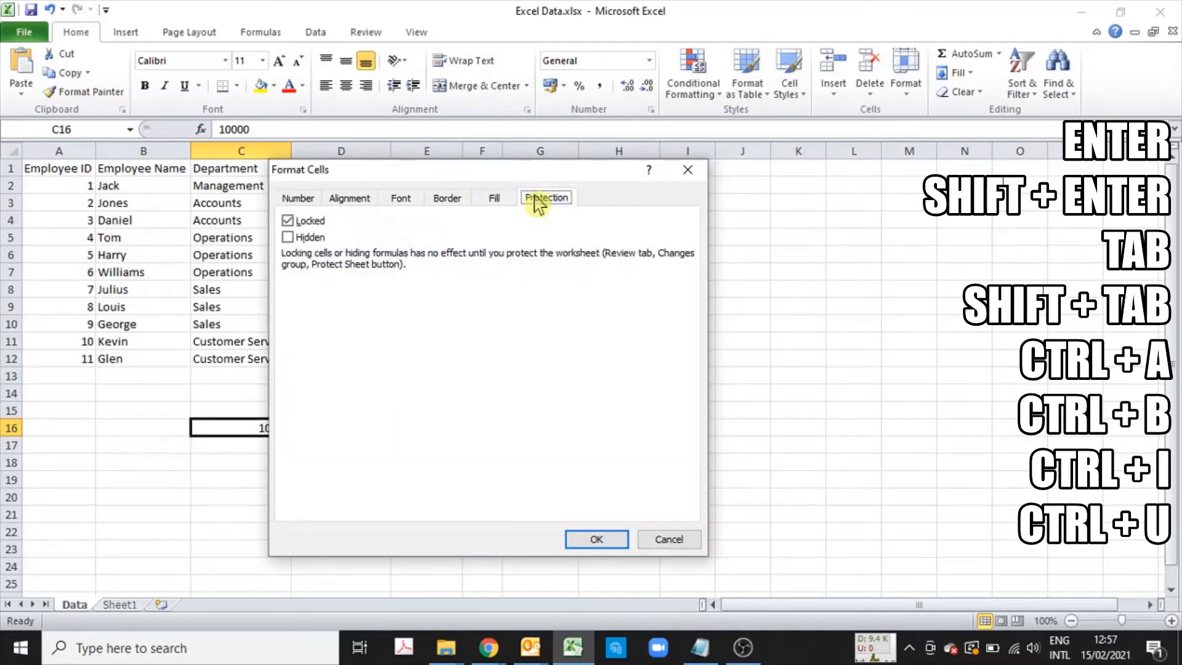
# - Format cell C16 as Number with the 1000 separator and 0 decimal places, and undo that formatting
pyautogui.click(302, 200)
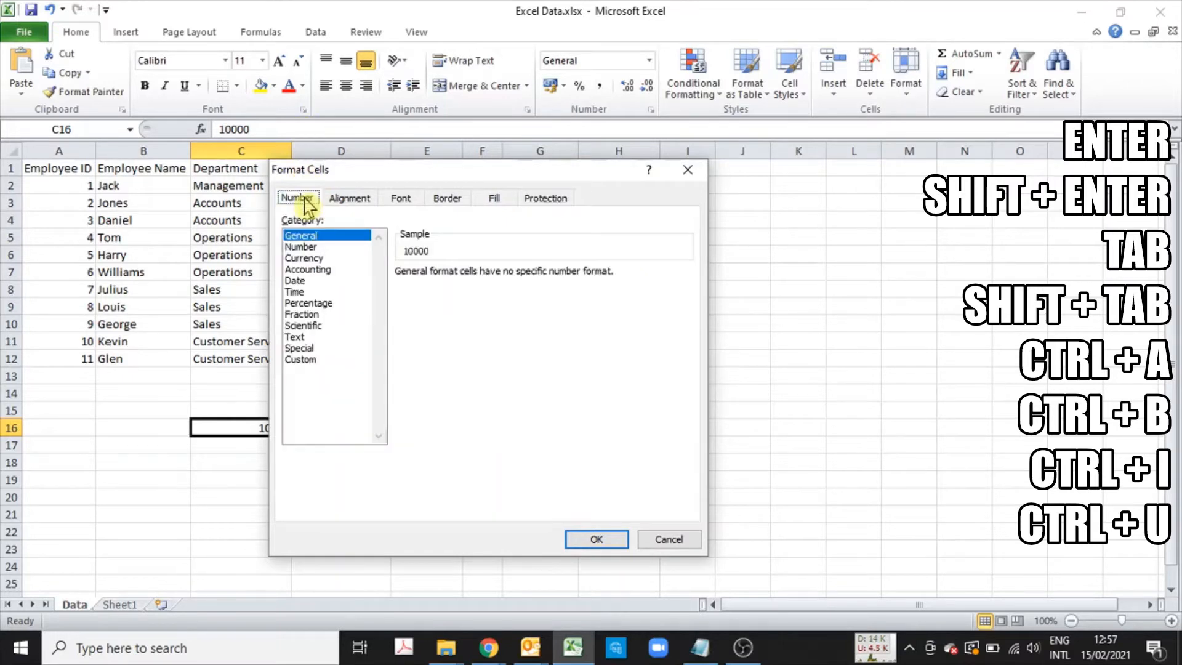
pyautogui.click(323, 247)
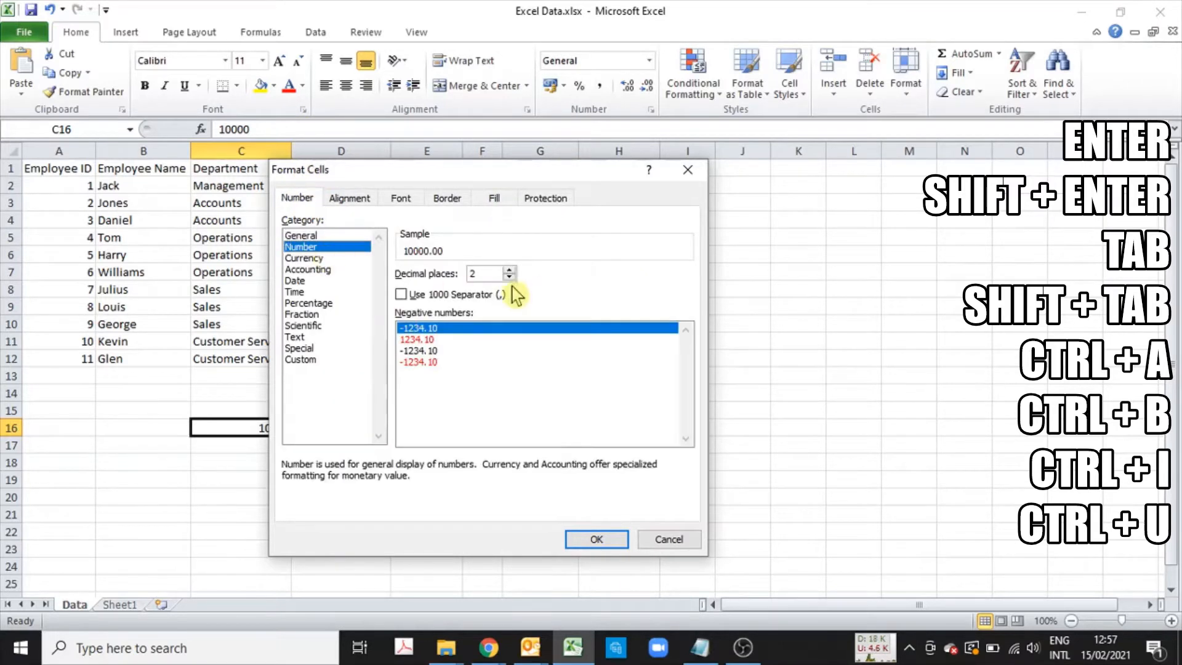
pyautogui.click(411, 297)
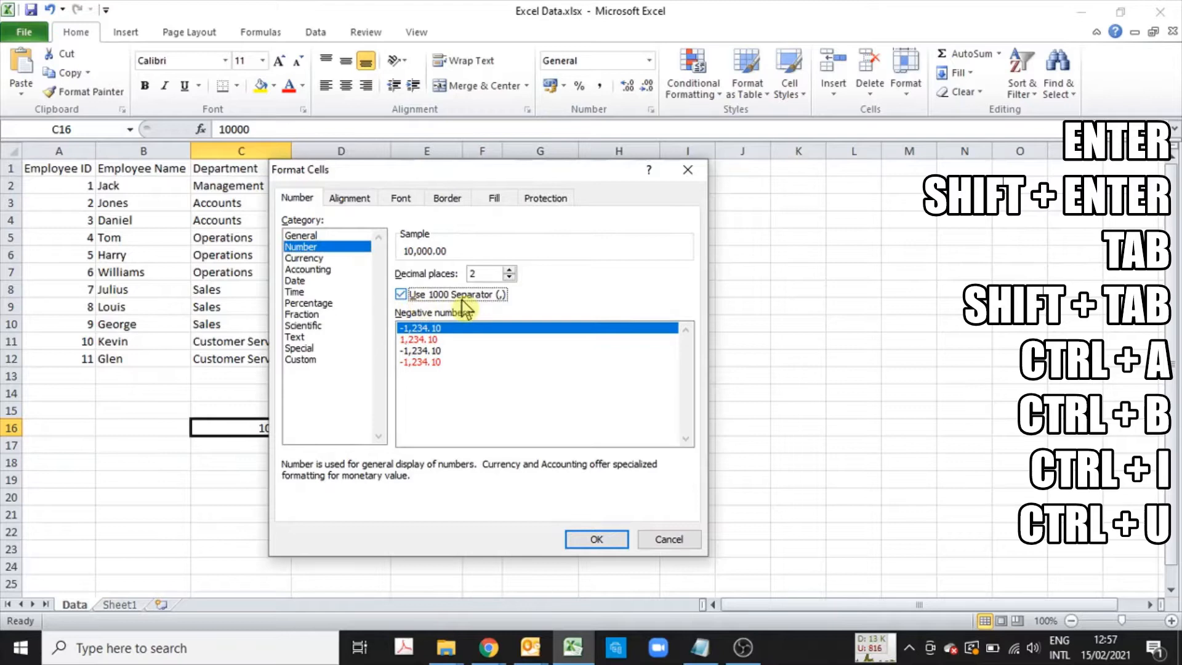
pyautogui.click(509, 278)
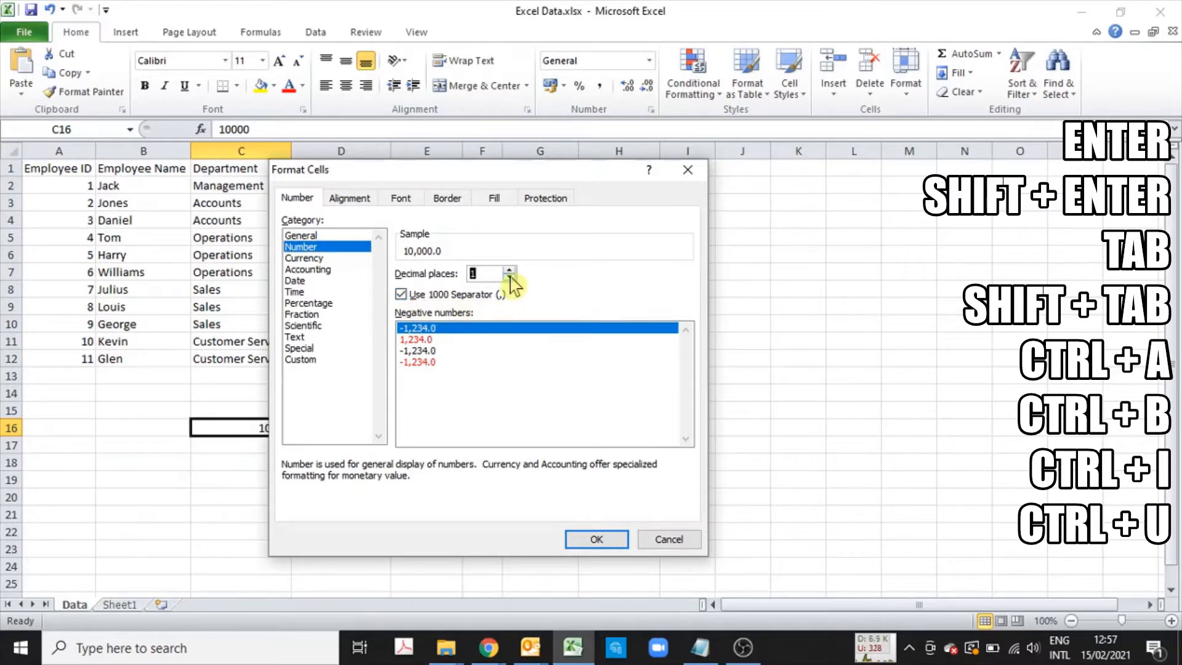
pyautogui.click(509, 278)
pyautogui.click(603, 540)
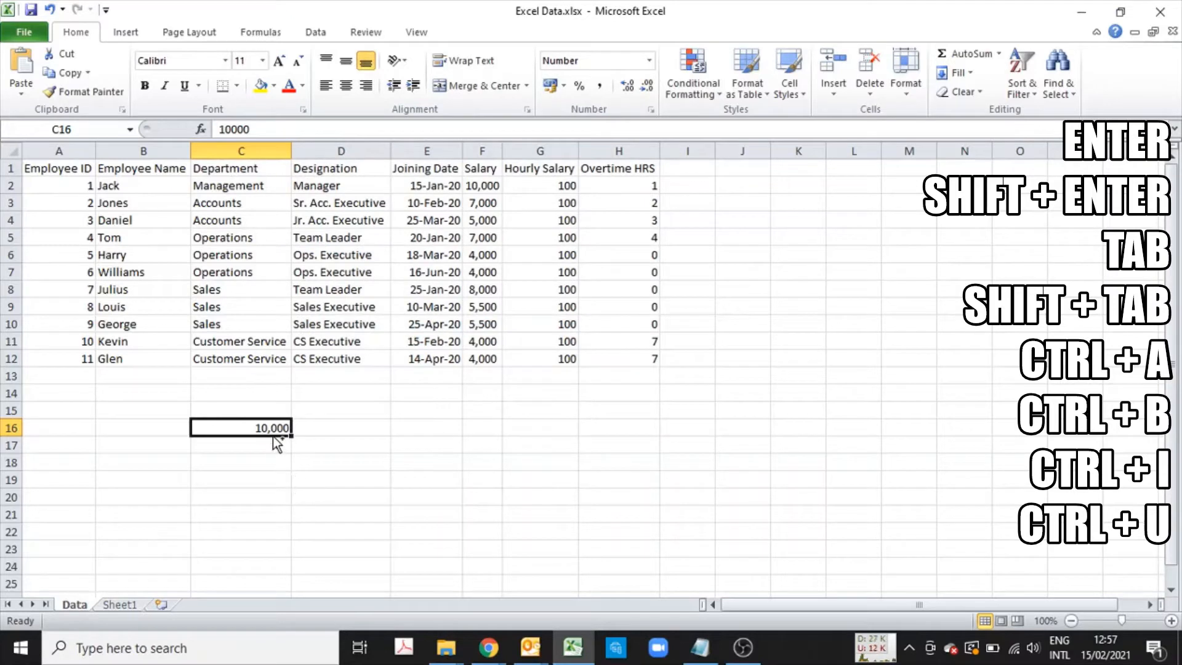
pyautogui.hotkey('ctrl', 'z')
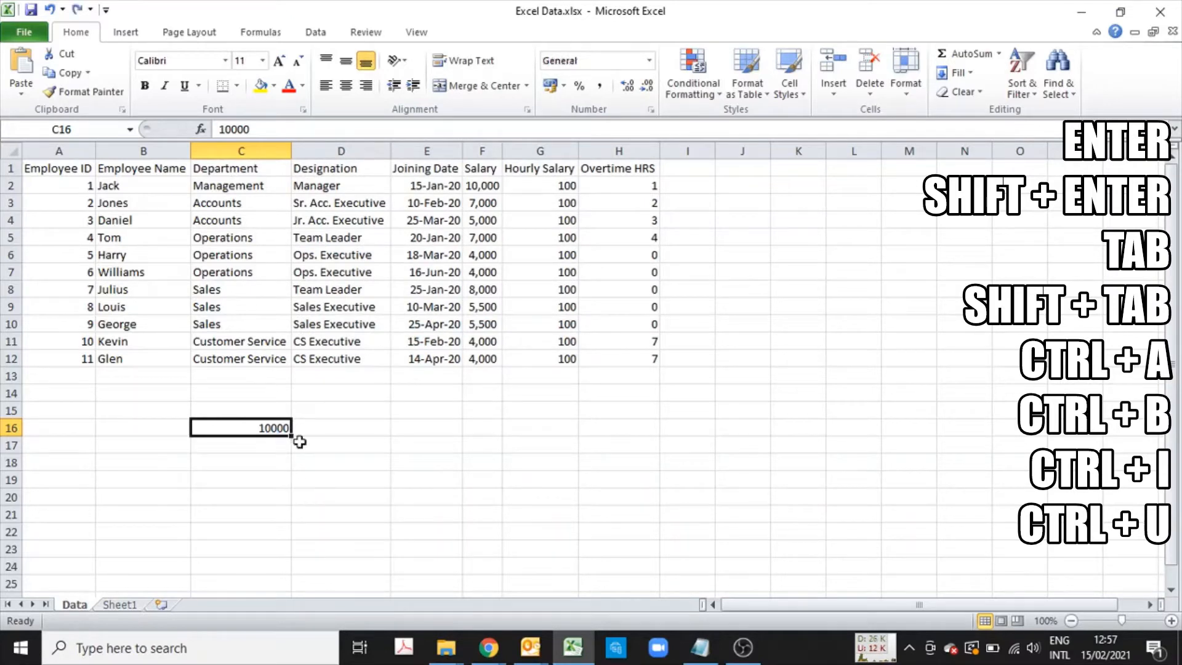
# - Apply the comma style to cell C16, increase it to four decimal places, and reduce it to none
pyautogui.click(599, 86)
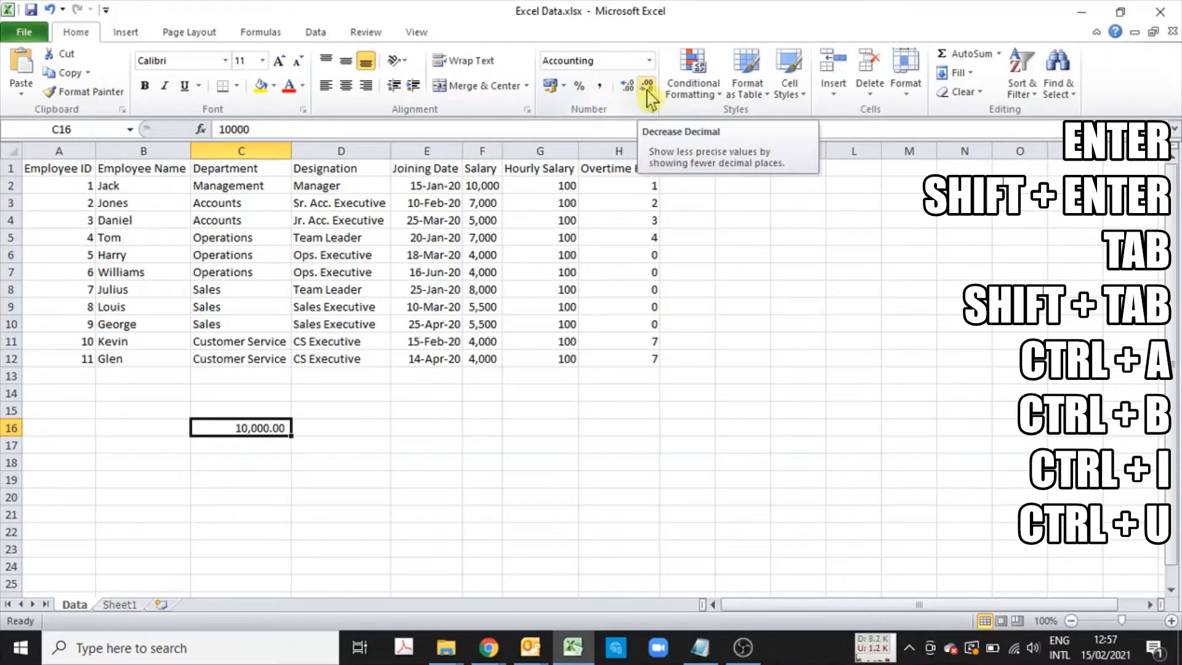
pyautogui.click(629, 89)
pyautogui.click(628, 89)
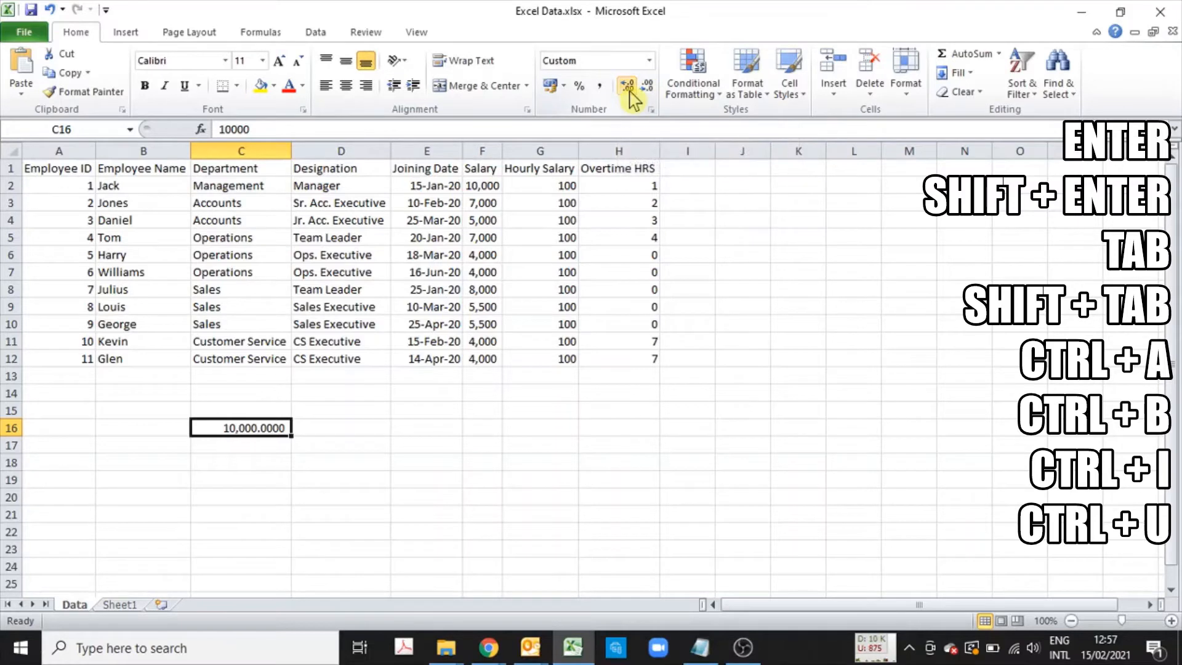
pyautogui.click(647, 86)
pyautogui.click(647, 86)
pyautogui.click(648, 86)
pyautogui.click(647, 86)
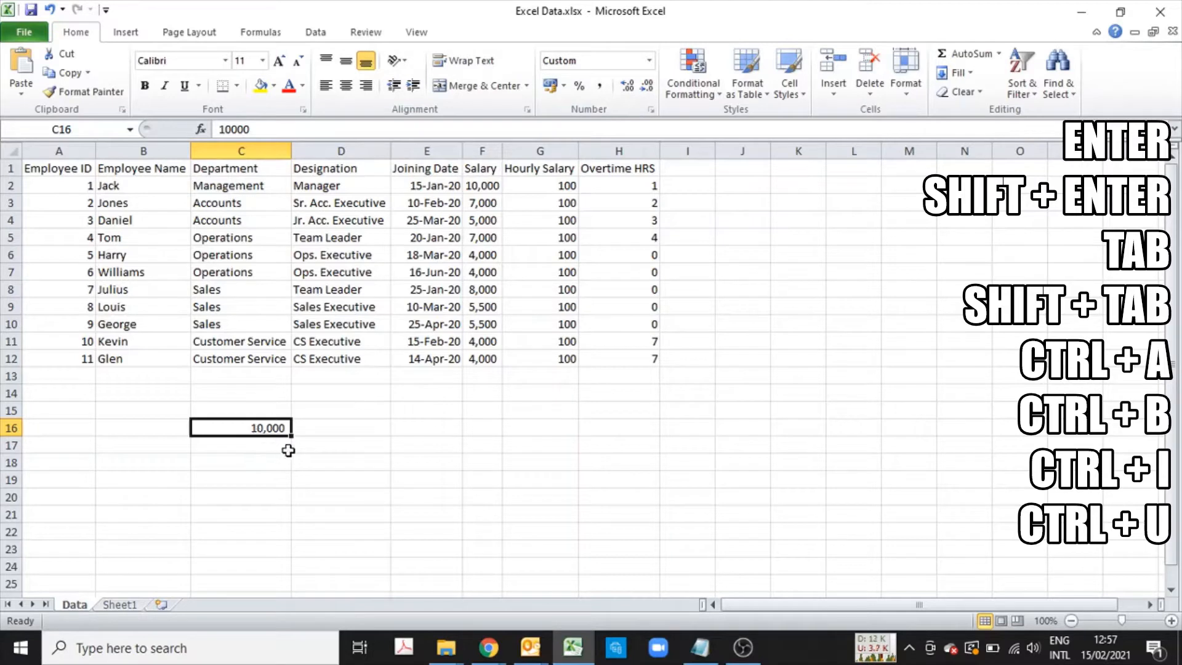
# - Clear everything from cell C16, including its contents and number format
pyautogui.hotkey('alt', 'e')
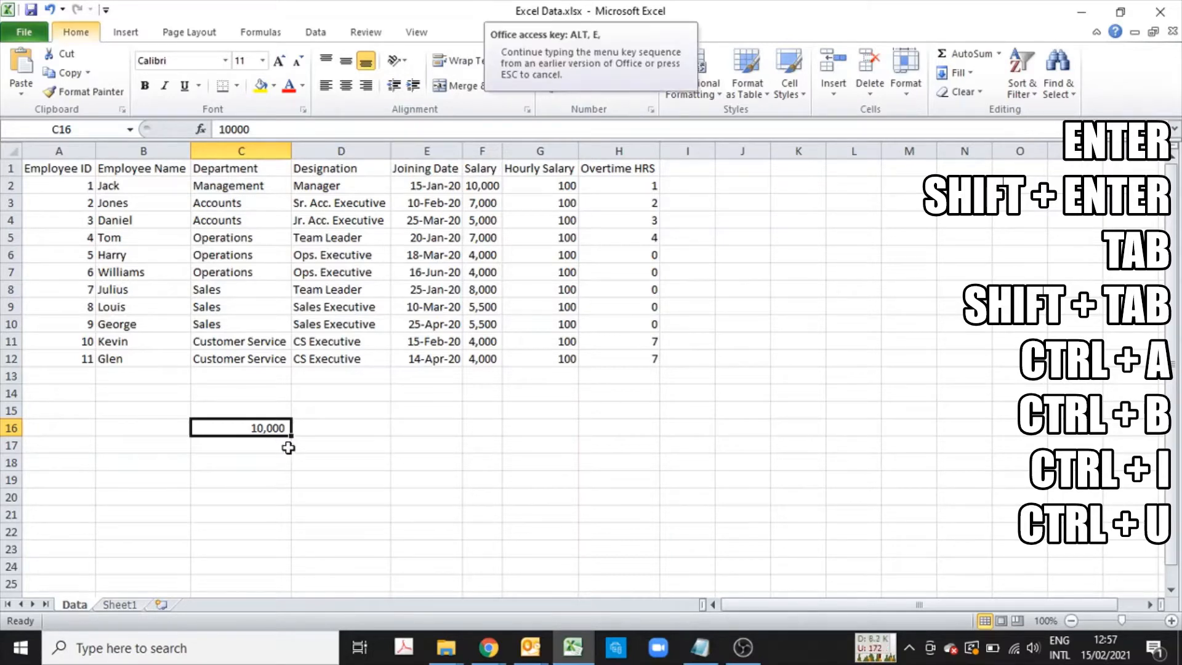
pyautogui.press('a')
pyautogui.press('a')
# - Center the Hourly Salary values in G2:G12
pyautogui.click(557, 190)
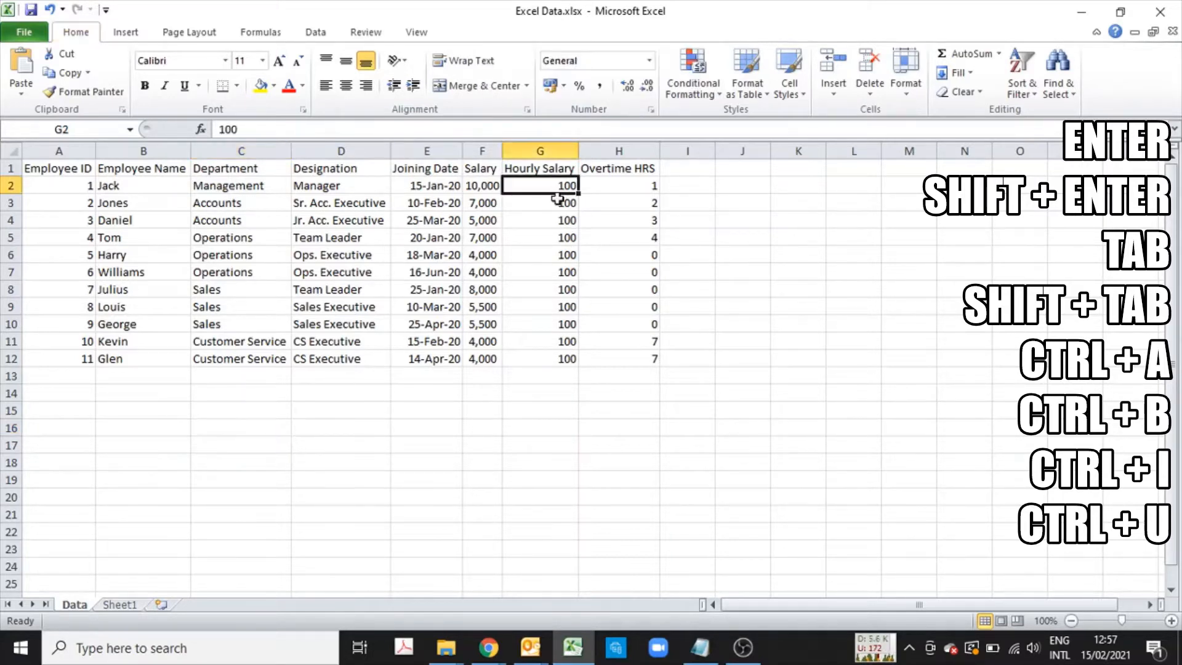
pyautogui.moveTo(557, 198); pyautogui.dragTo(558, 357)
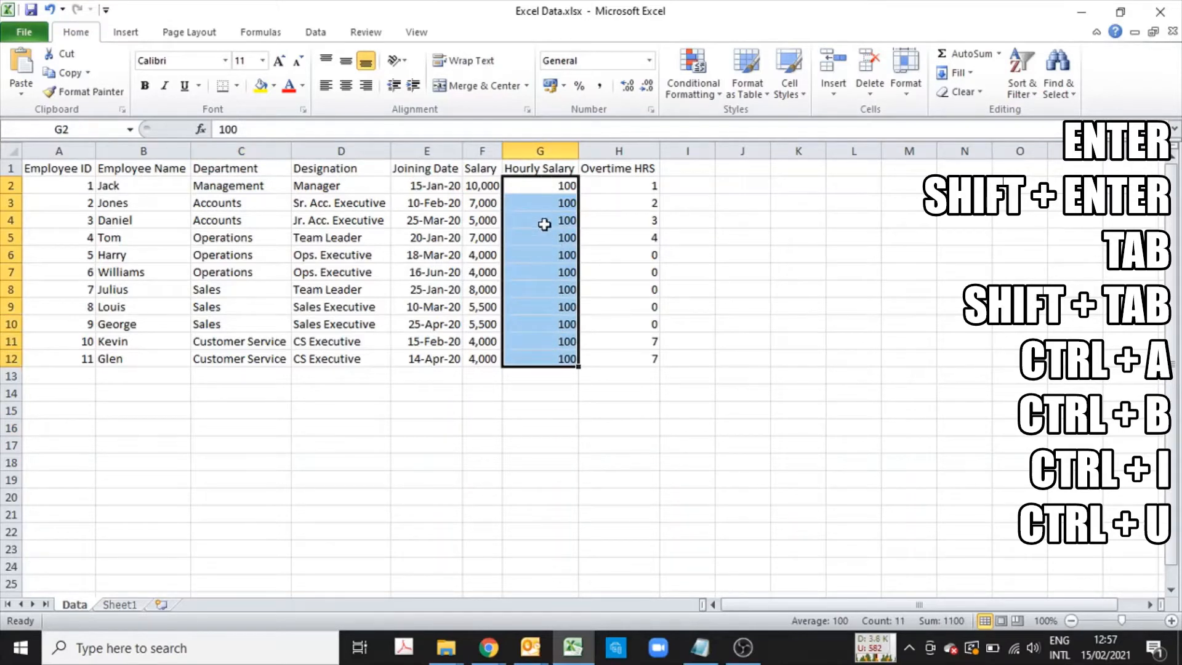
pyautogui.click(346, 86)
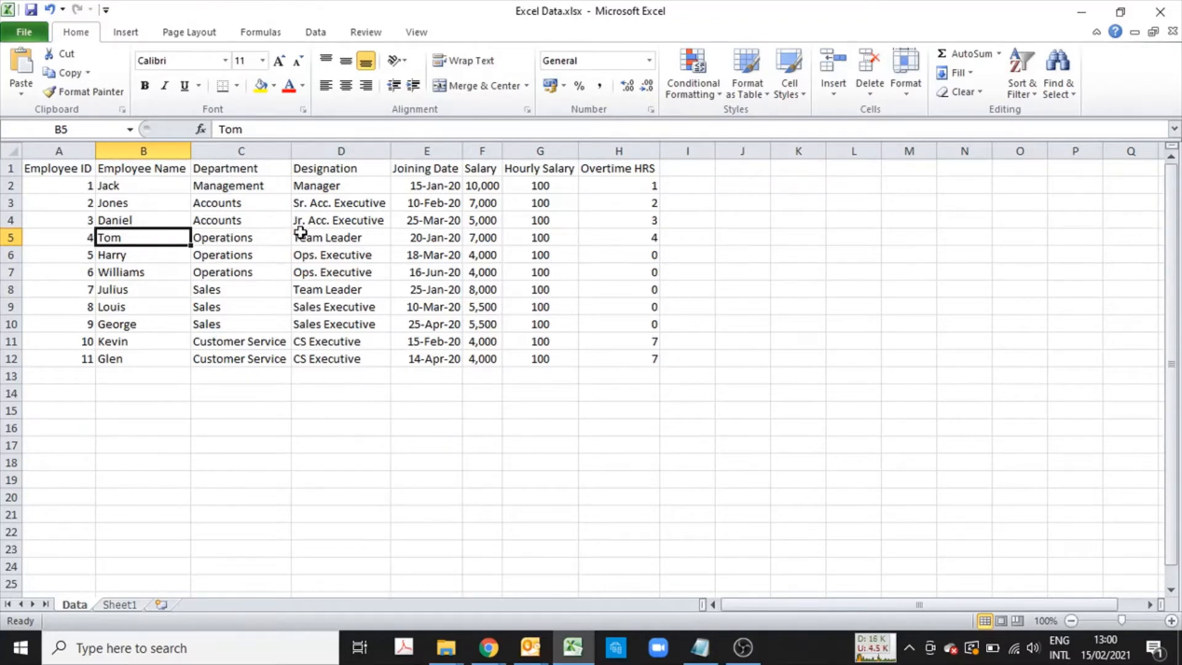
# - Start replacing the entry in cell B5 with "B" and cancel the edit
pyautogui.write('B')
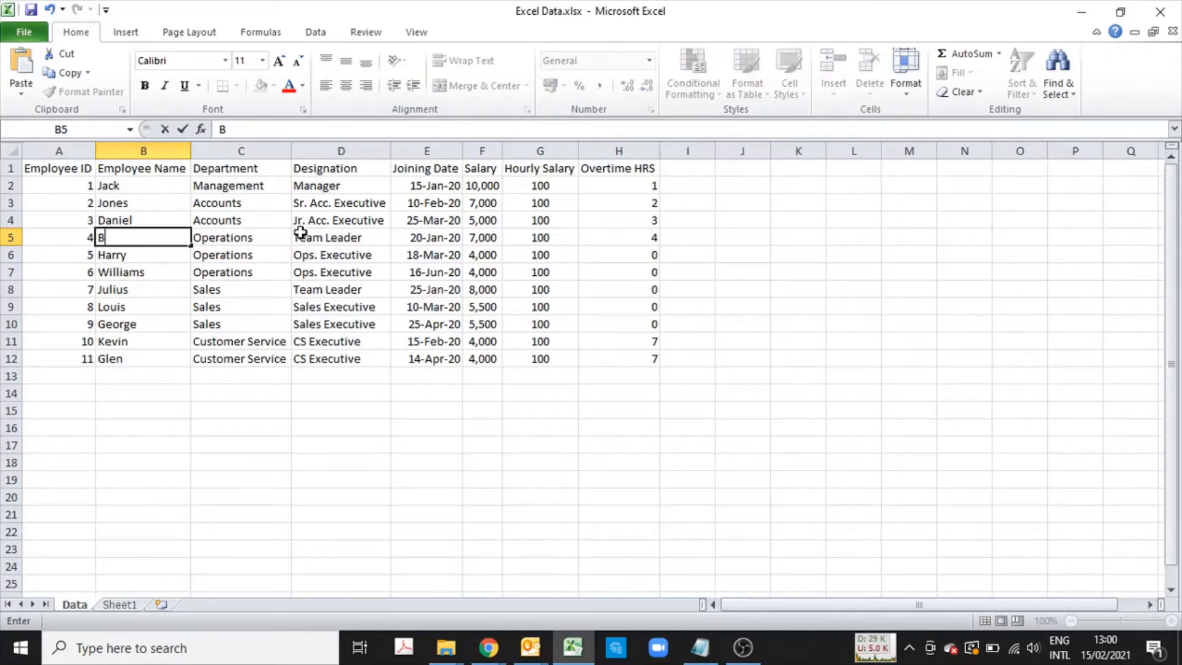
pyautogui.press('Escape')
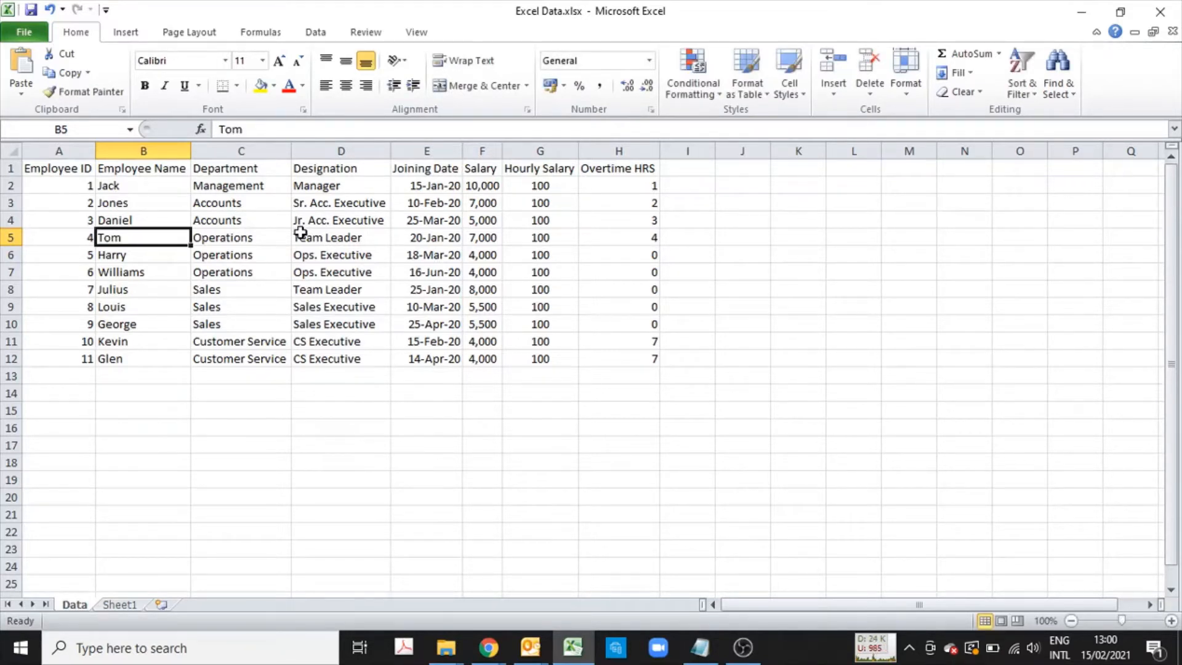
# - Try changing the first letter of the name in cell B5 to "B" directly in the cell, and cancel the edit
pyautogui.doubleClick(102, 237)
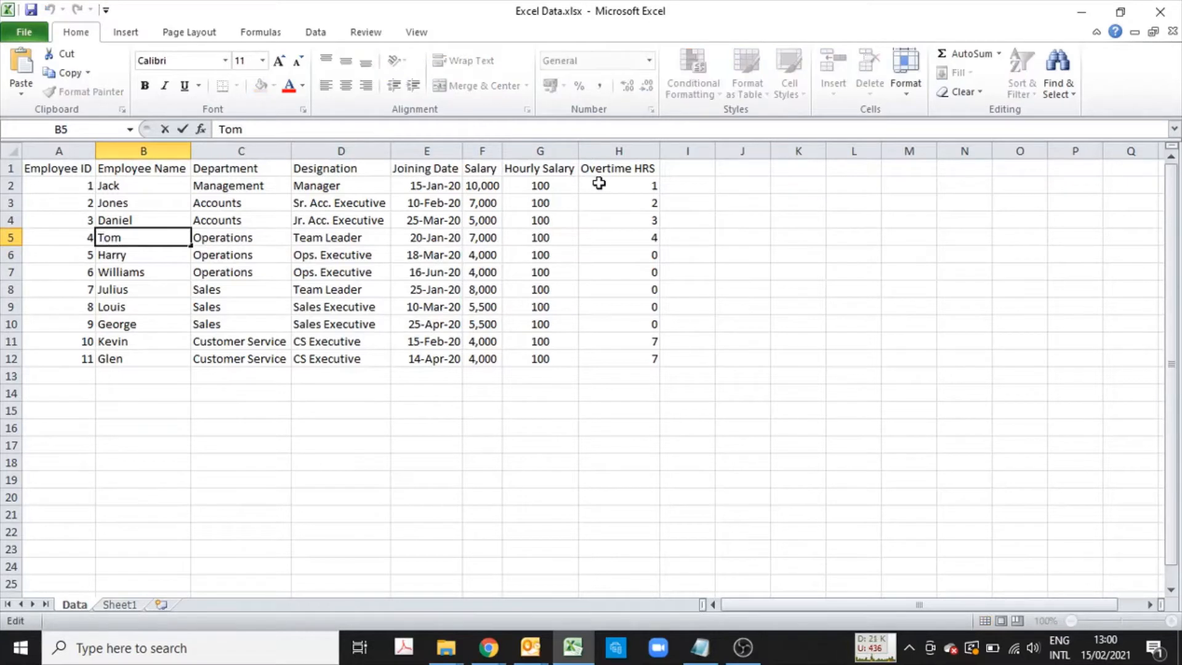
pyautogui.press('BackSpace')
pyautogui.write('B')
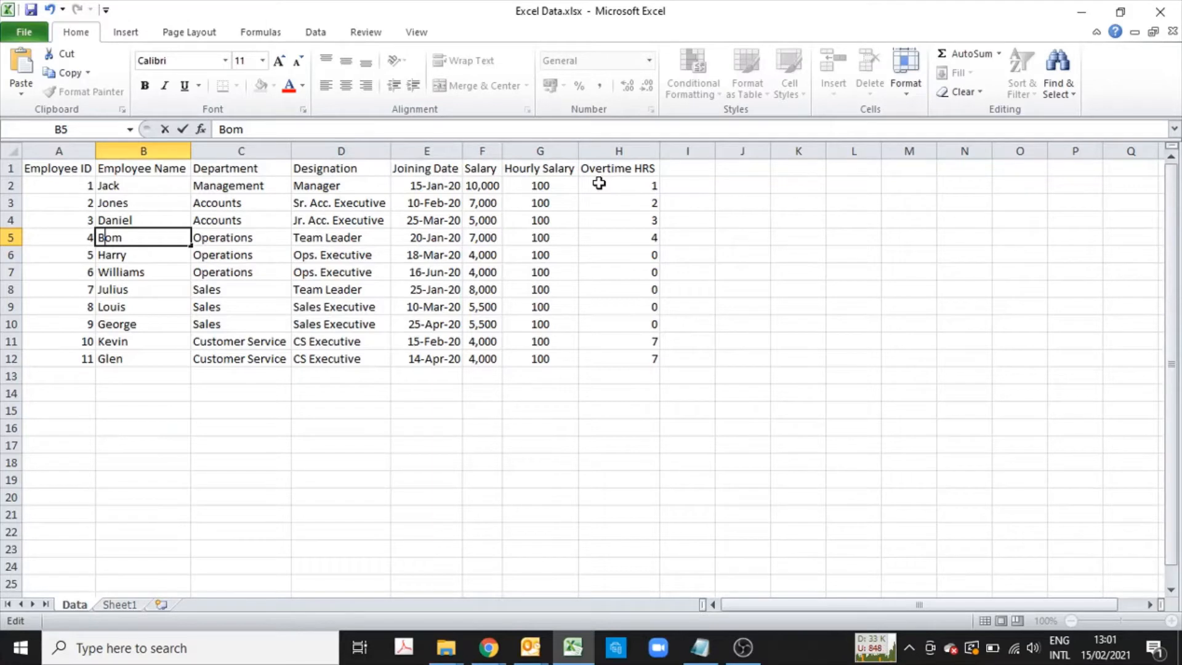
pyautogui.press('Escape')
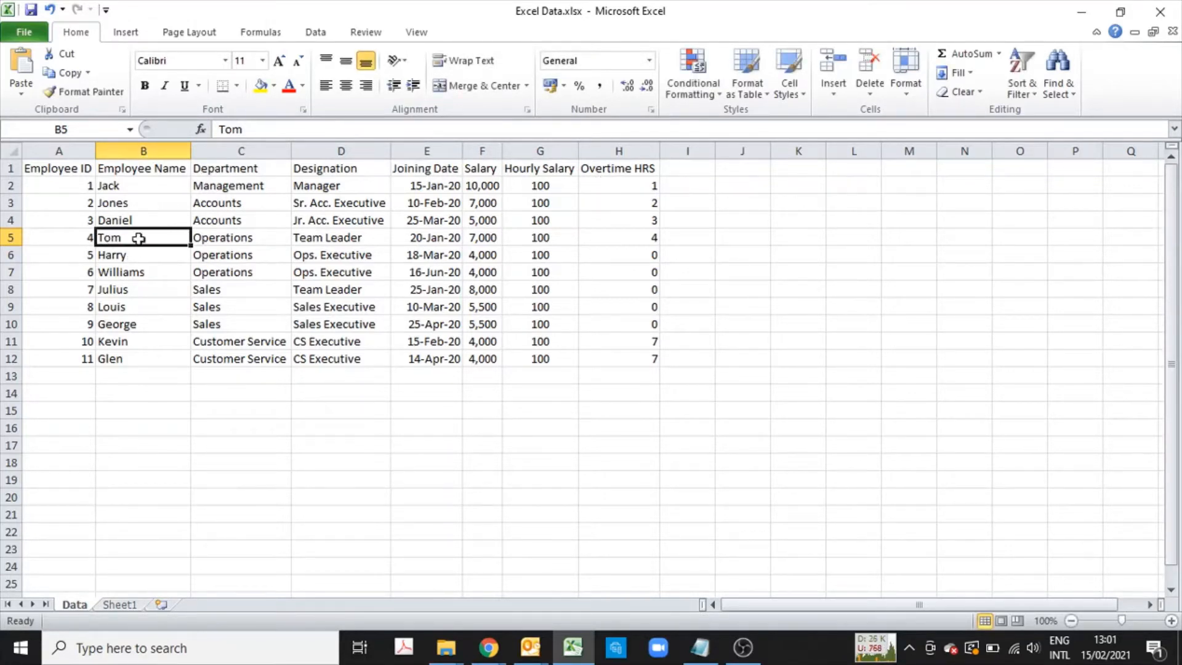
# - Change the first letter of the name in cell B5 to "B" through the formula bar
pyautogui.click(227, 128)
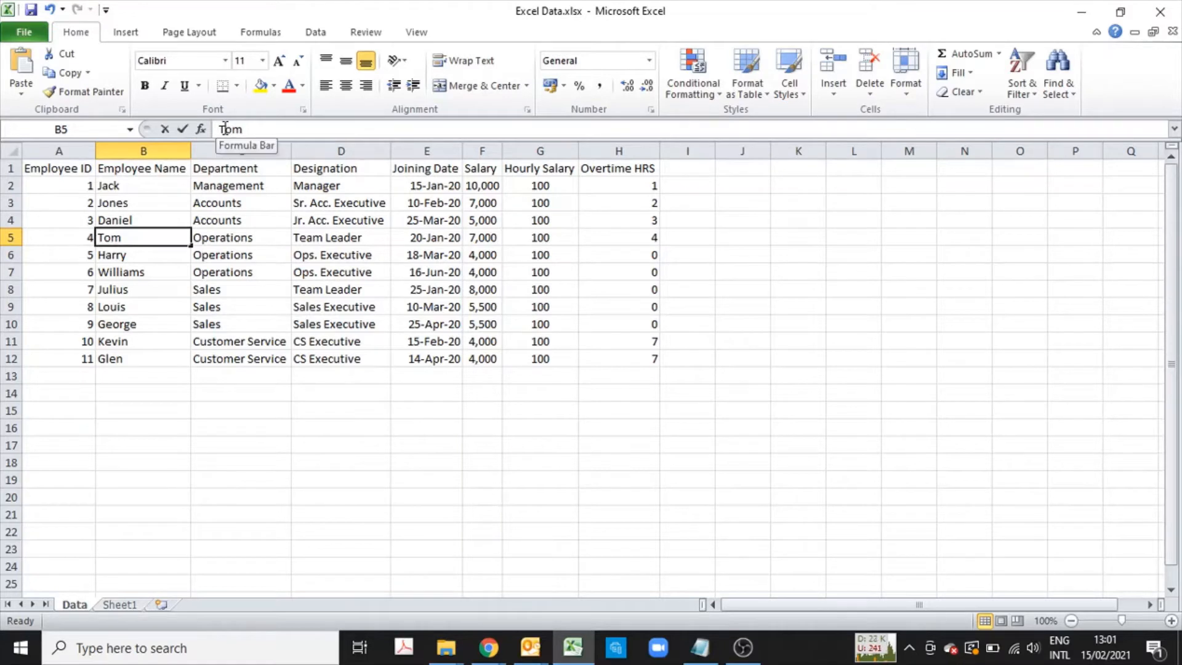
pyautogui.write('B')
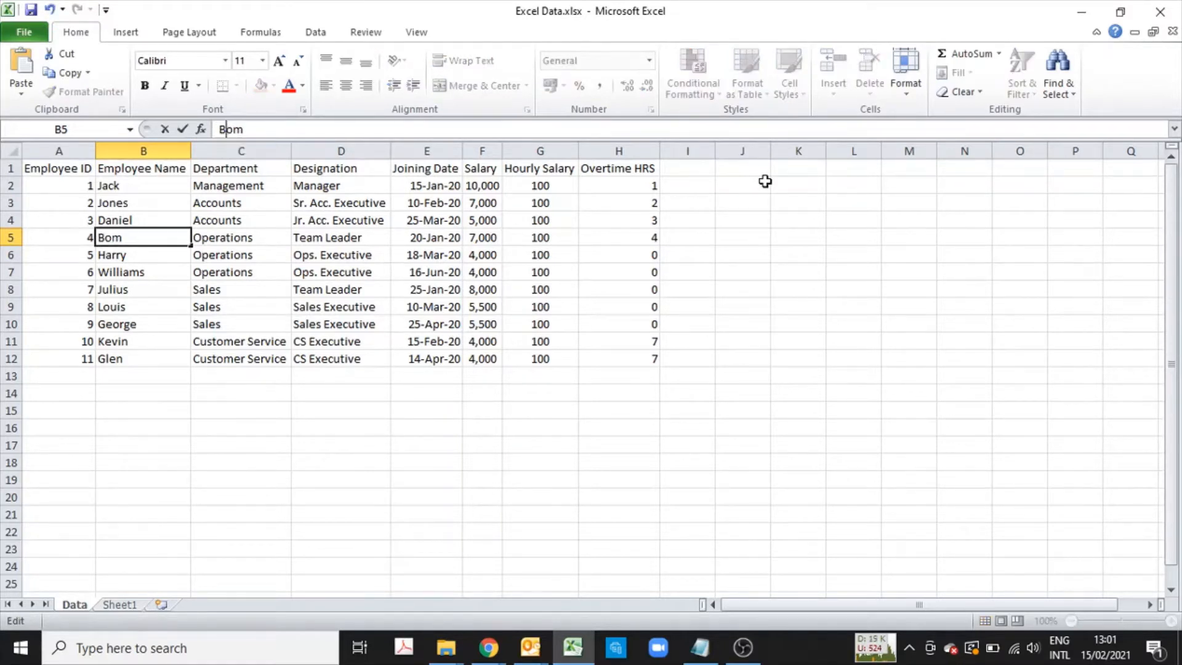
pyautogui.click(258, 439)
pyautogui.click(151, 238)
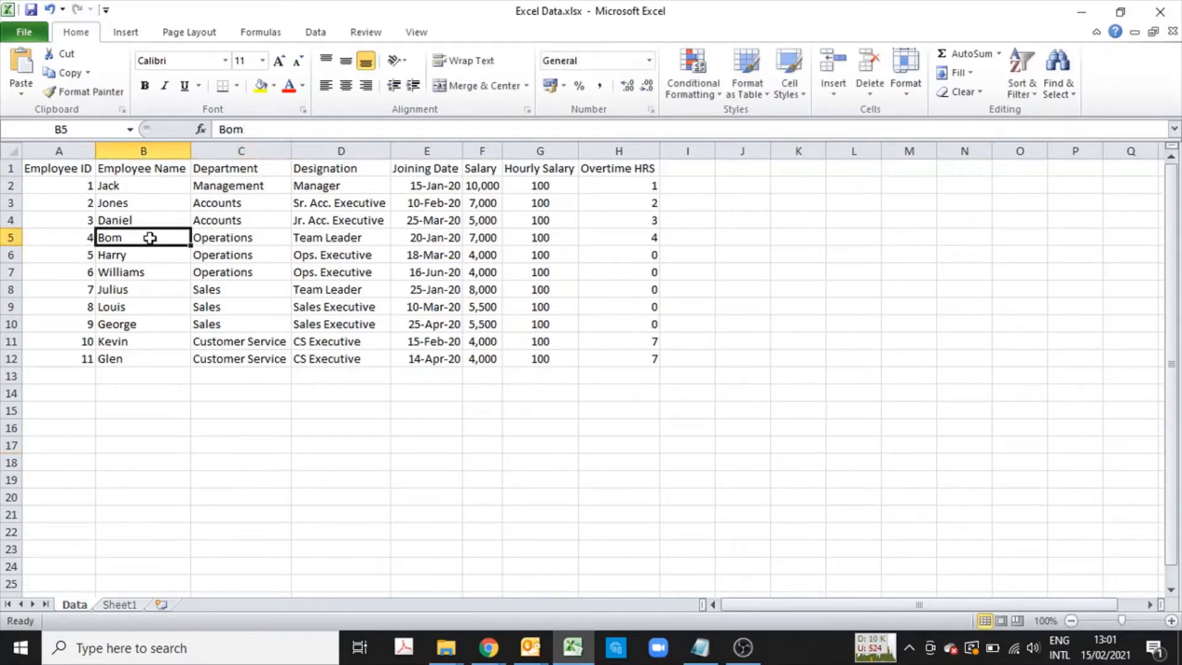
# - Edit cell B5 in place so that the name starts with "T"
pyautogui.press('F2')
pyautogui.hotkey('ctrl', 'a')
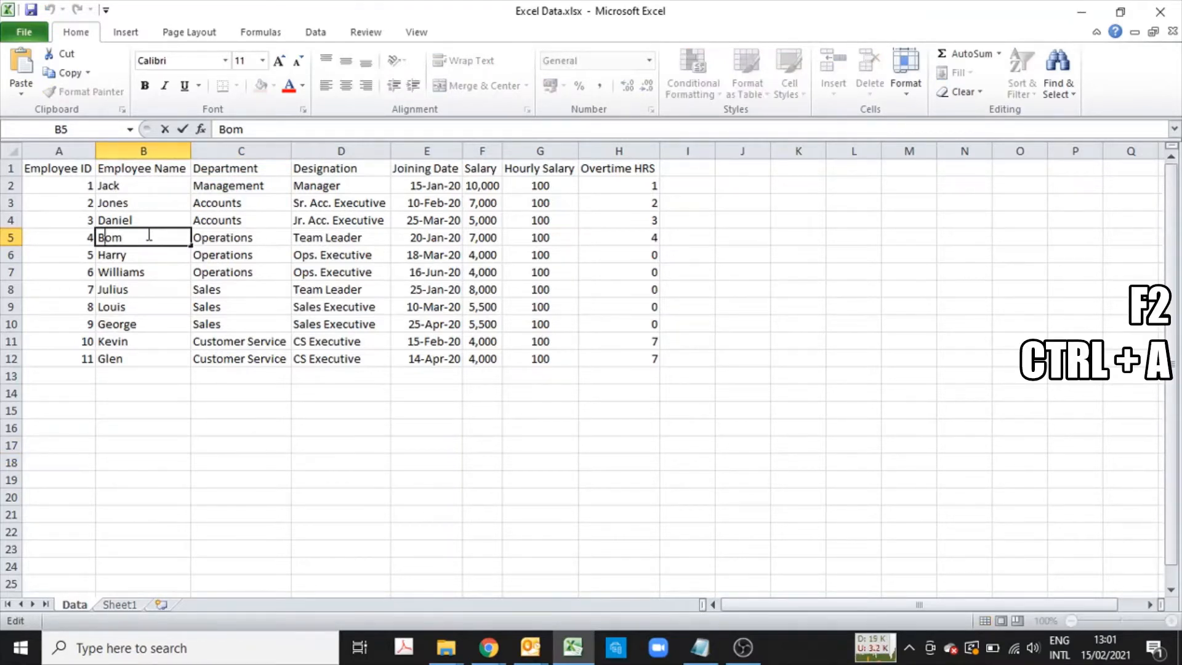
pyautogui.press('BackSpace')
pyautogui.write('T')
pyautogui.press('Return')
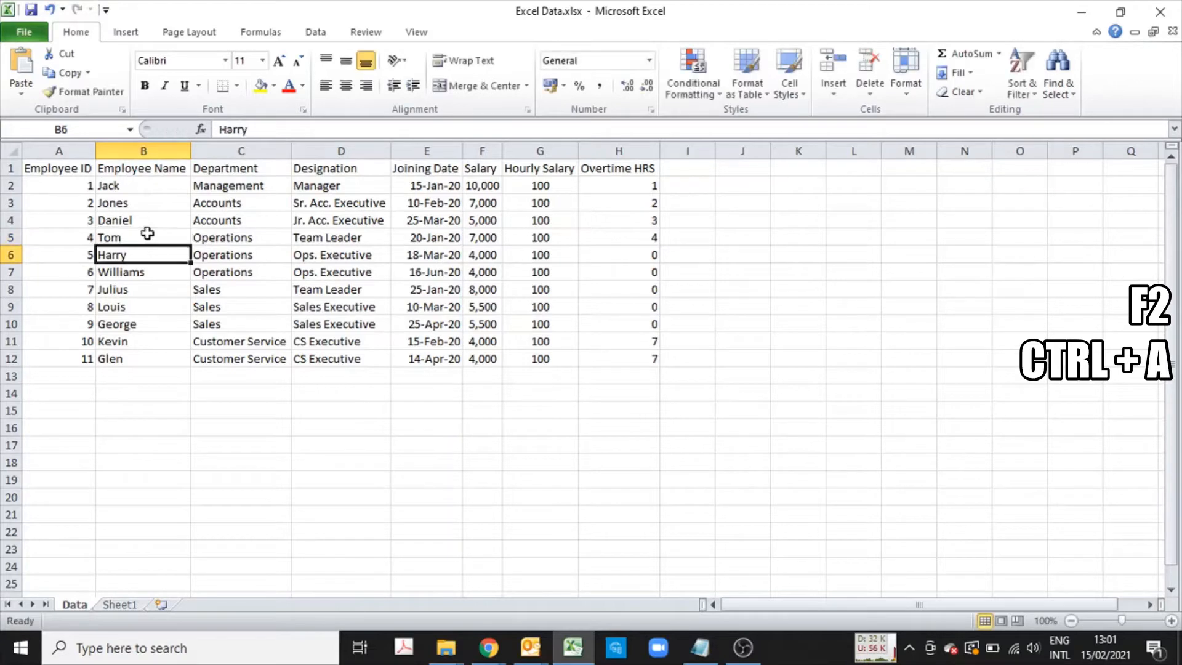
# - Overwrite the entire entry in cell B5 with the employee's name spelled with an initial "B"
pyautogui.click(147, 234)
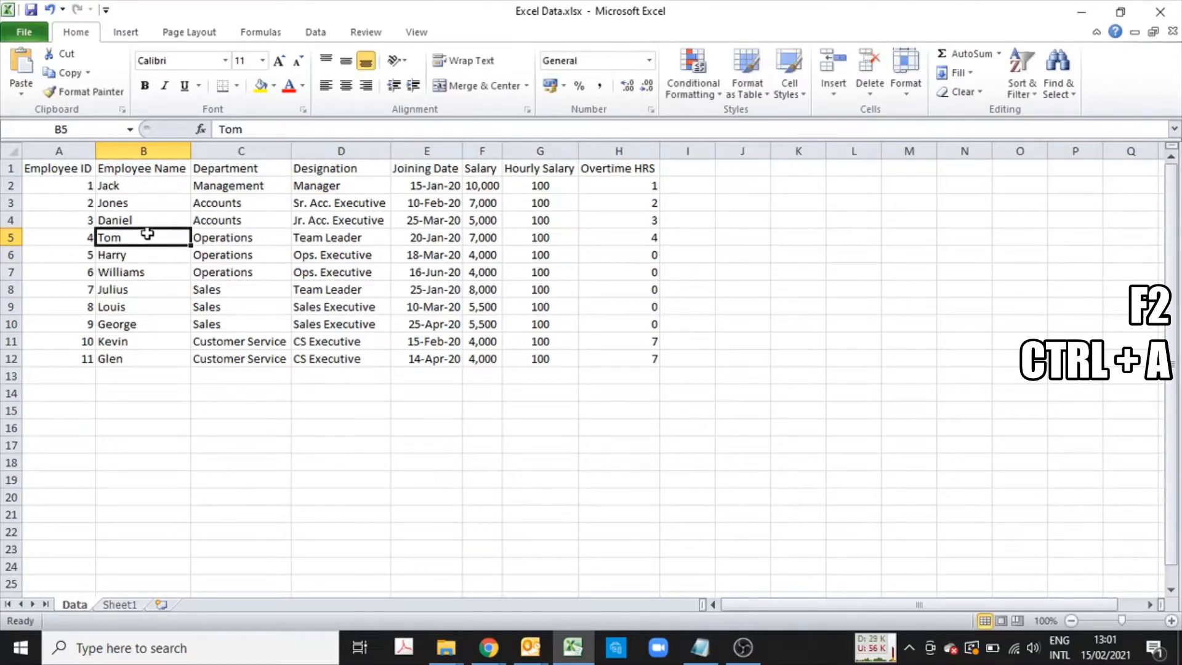
pyautogui.write('Bom')
pyautogui.press('Tab')
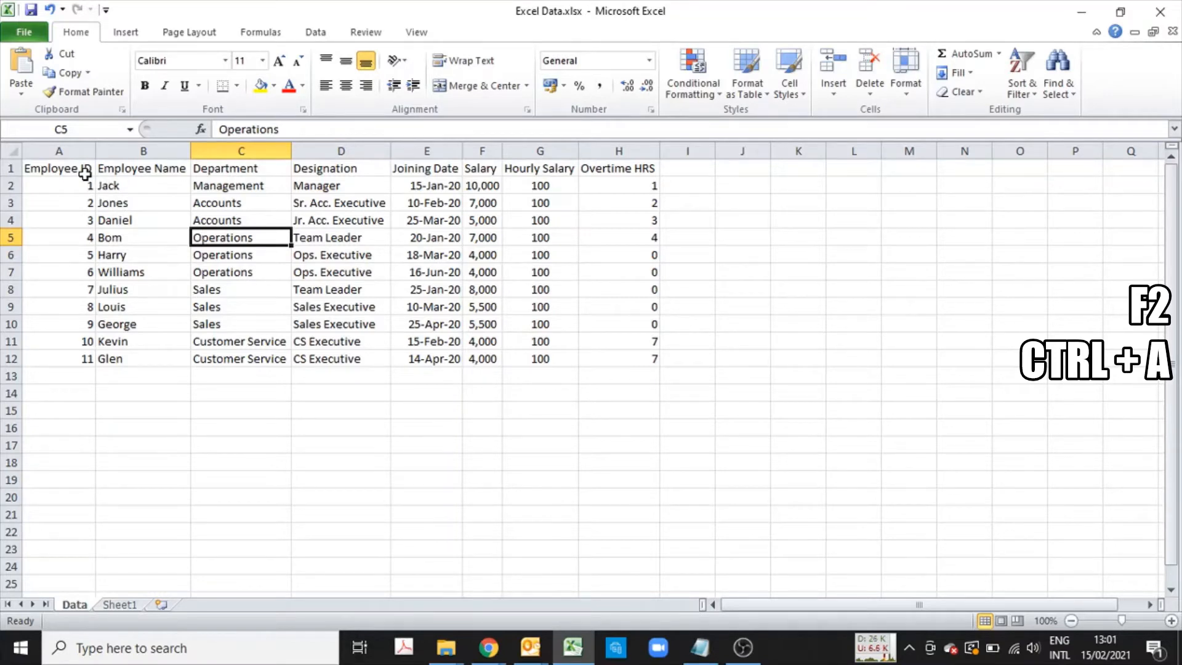
# - Select the whole employee table A1:H12 and set its font to Times New Roman
pyautogui.moveTo(85, 172); pyautogui.dragTo(652, 360)
pyautogui.click(315, 224)
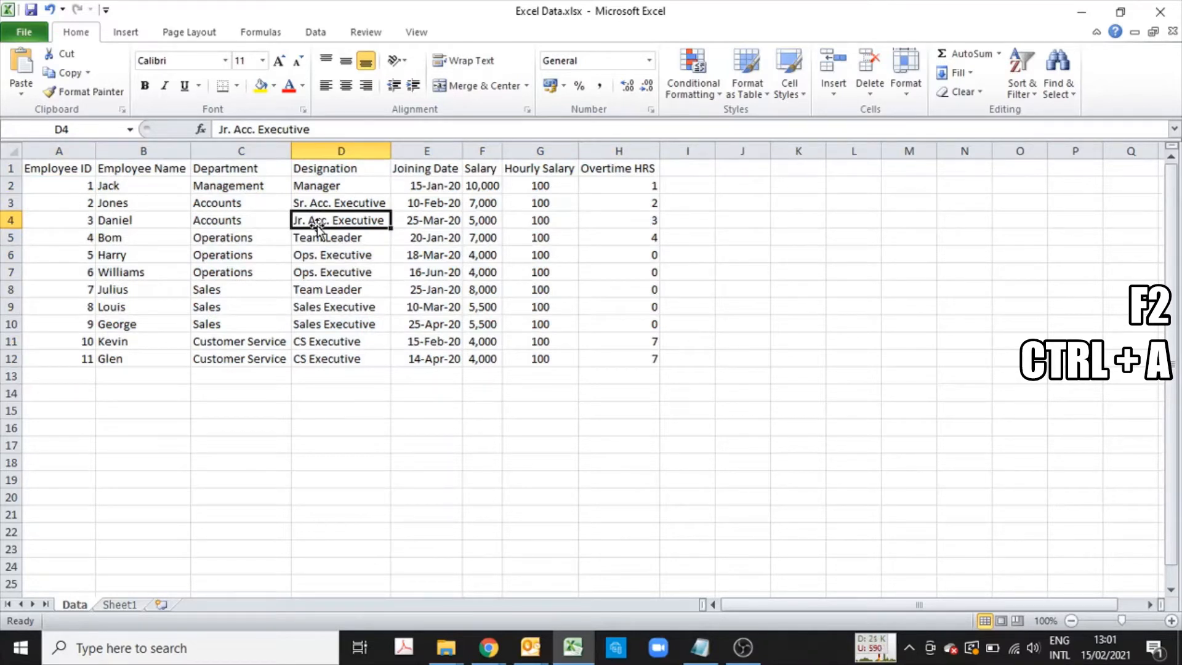
pyautogui.hotkey('ctrl', 'a')
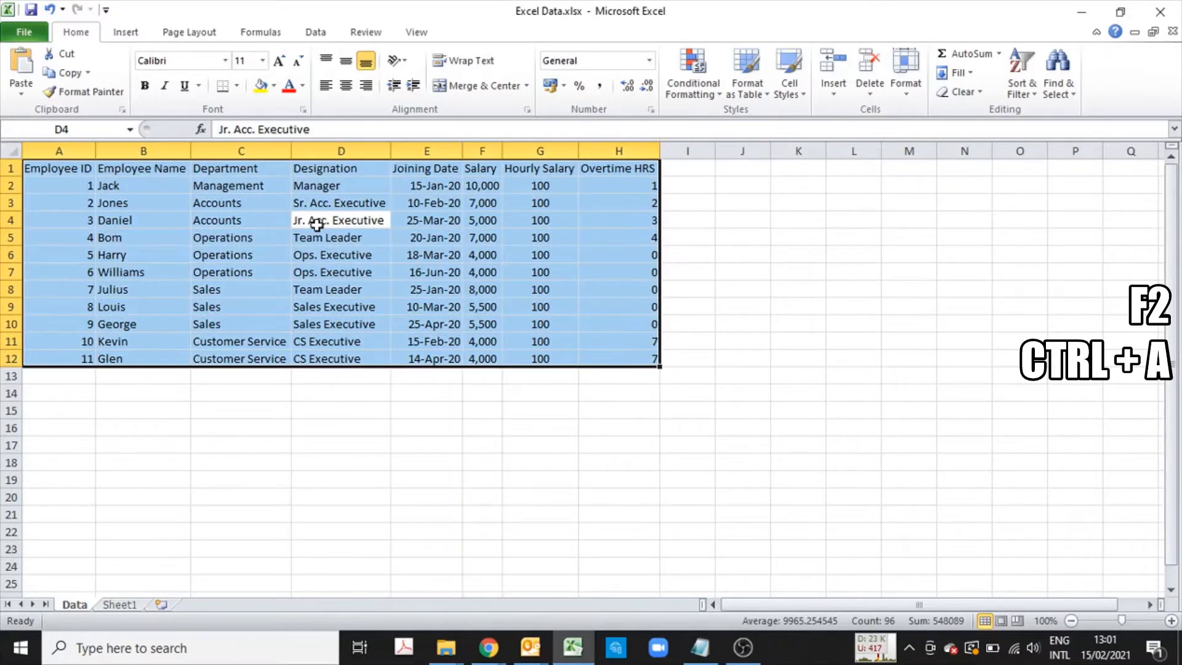
pyautogui.click(201, 62)
pyautogui.write('Times')
pyautogui.press('Return')
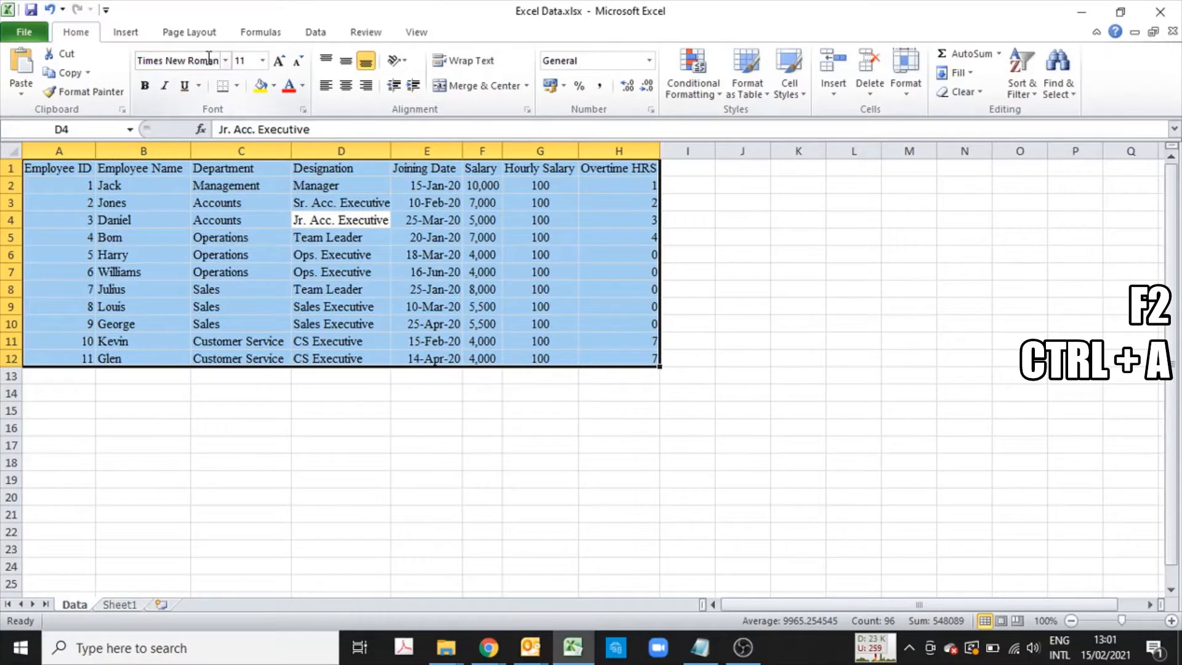
# - Set the font of the selected employee table back to Calibri
pyautogui.click(210, 58)
pyautogui.write('Calibri')
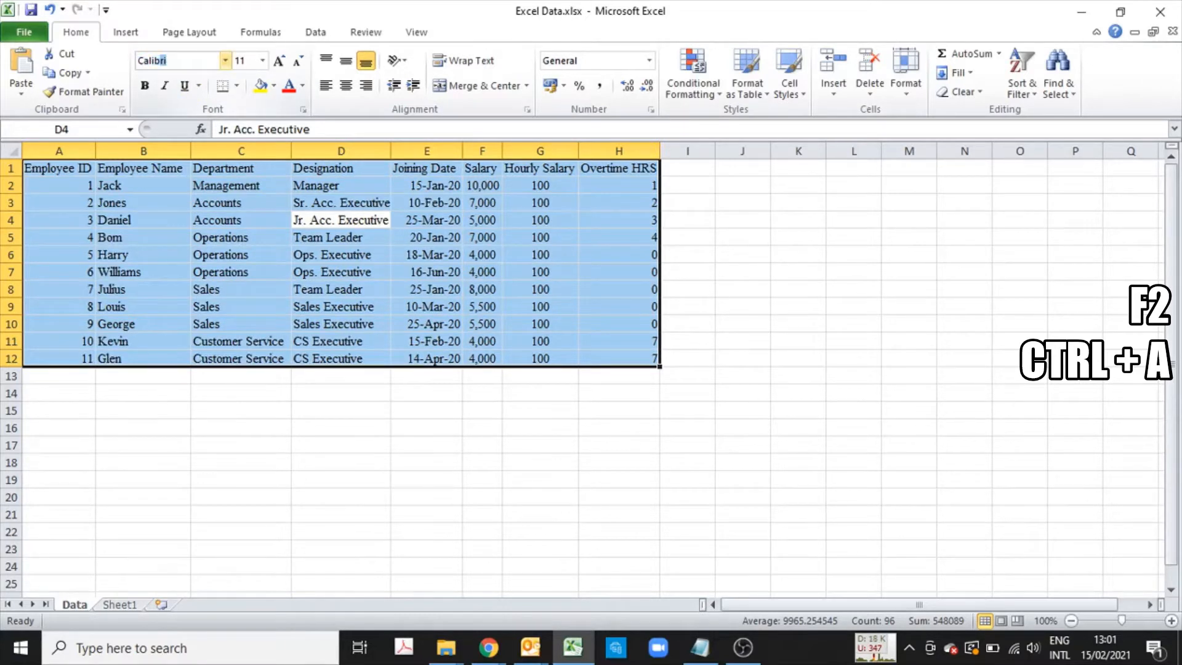
pyautogui.press('Return')
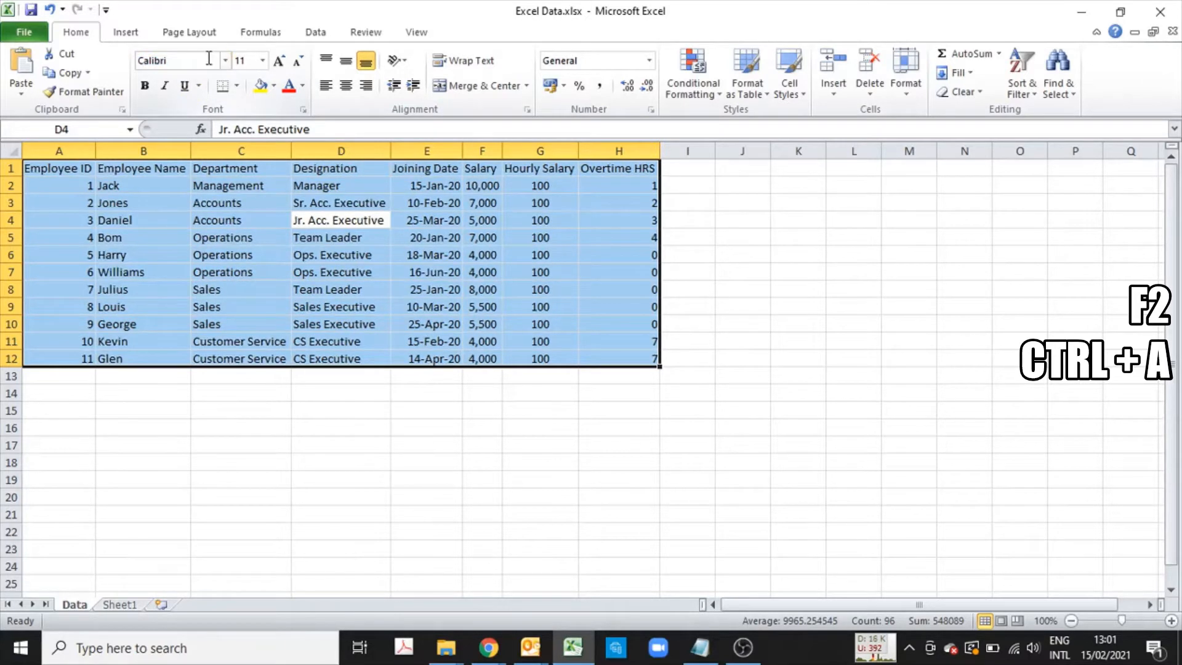
# - Preview larger font sizes on the table, reduce its font size to 10, and increase it back to 11
pyautogui.click(262, 61)
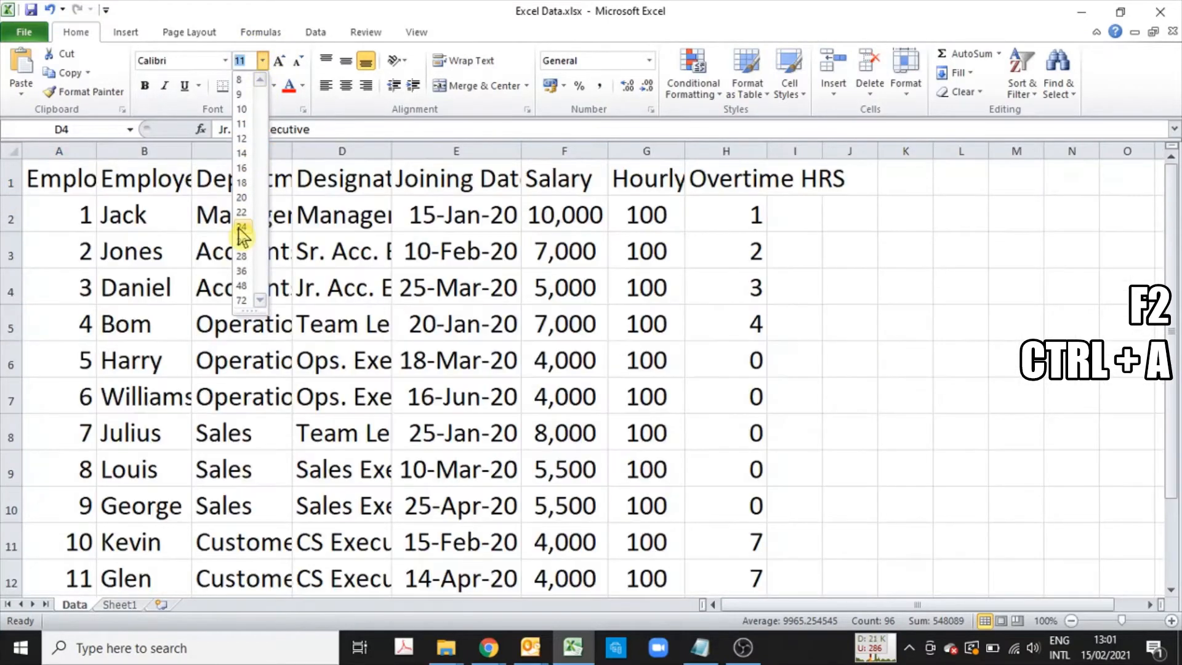
pyautogui.click(262, 63)
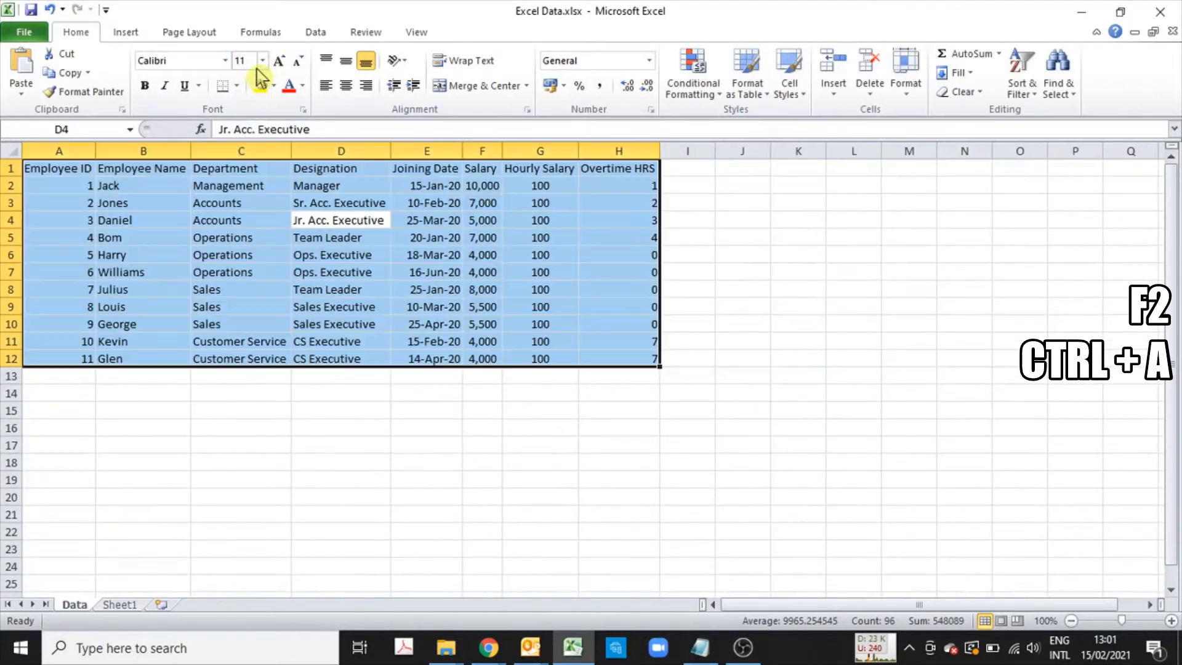
pyautogui.click(299, 62)
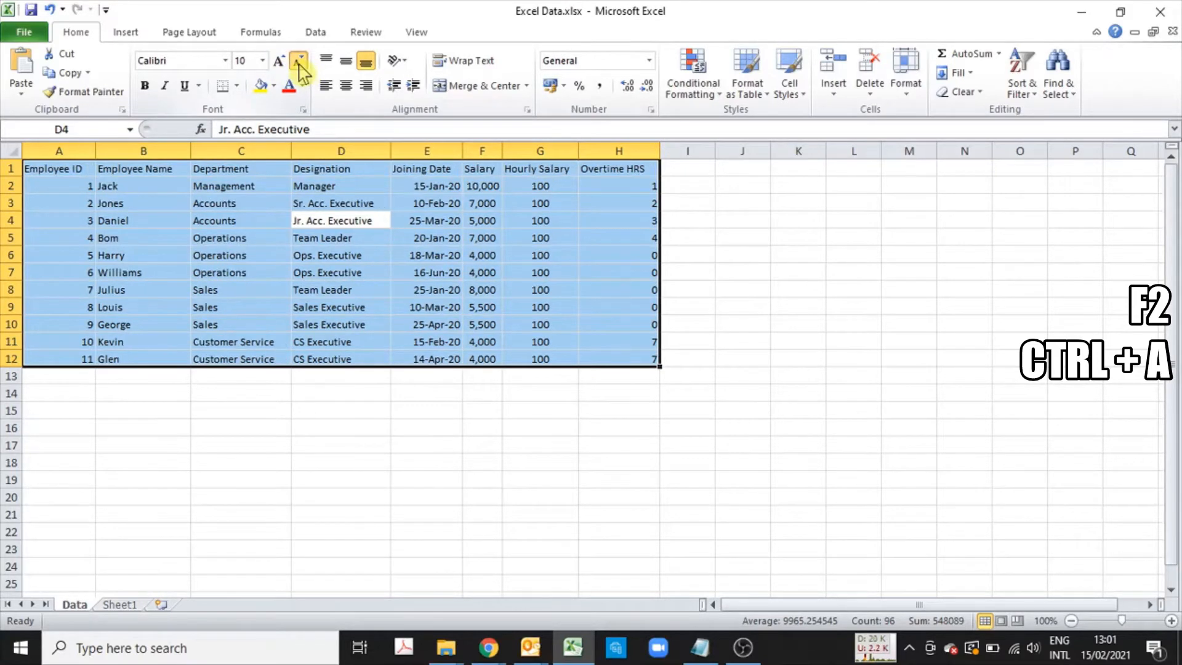
pyautogui.click(279, 62)
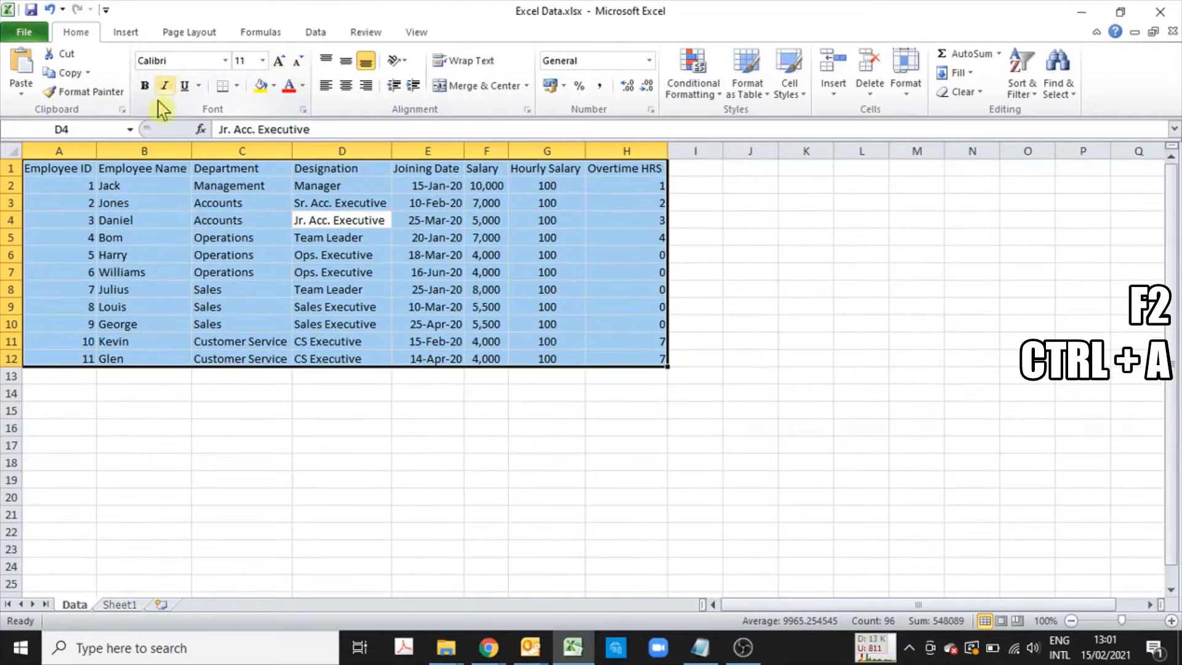
# - Apply bold, italic and underline to all text in the employee table
pyautogui.click(145, 86)
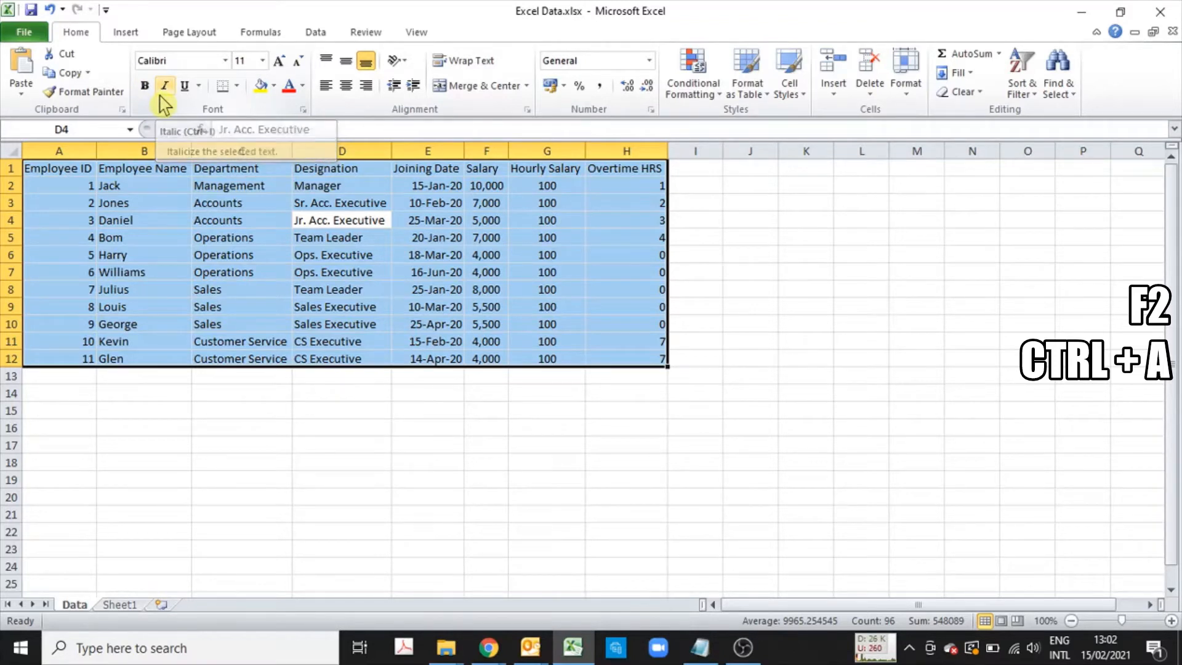
pyautogui.click(145, 86)
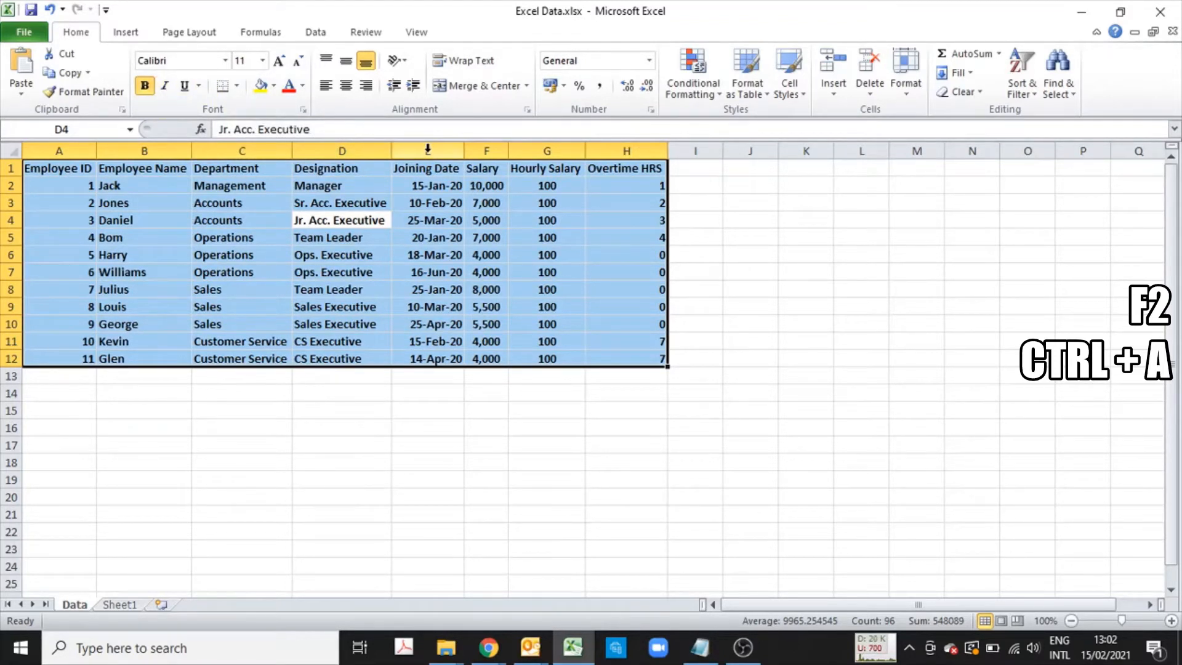
pyautogui.hotkey('ctrl', 'i')
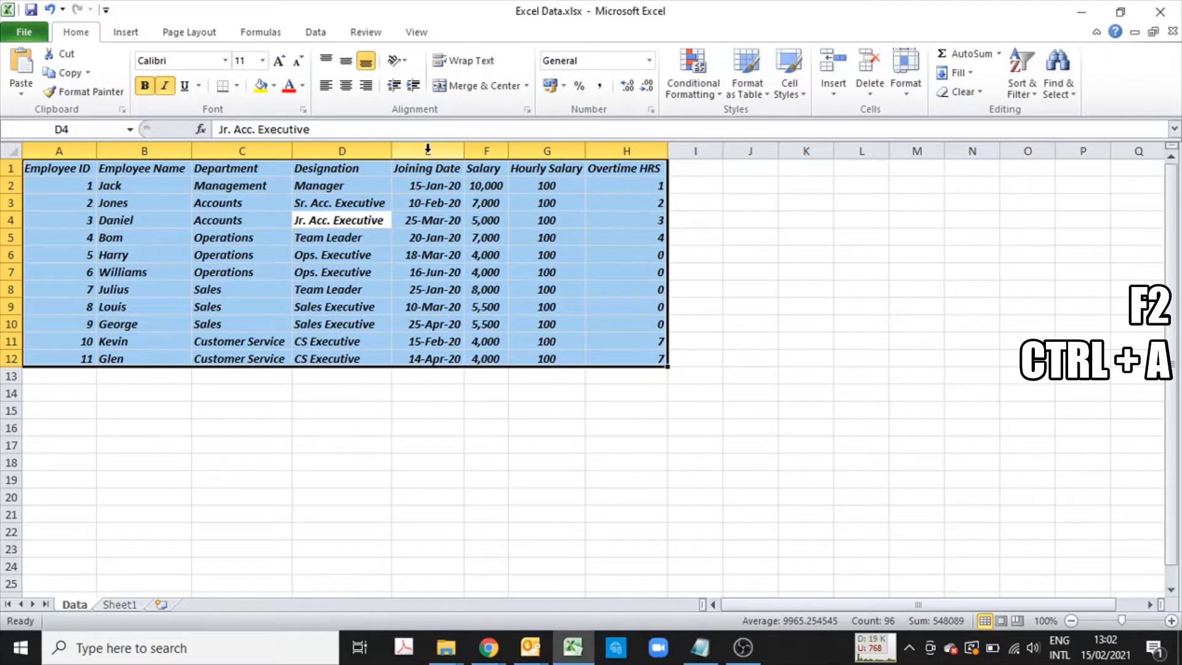
pyautogui.hotkey('ctrl', 'u')
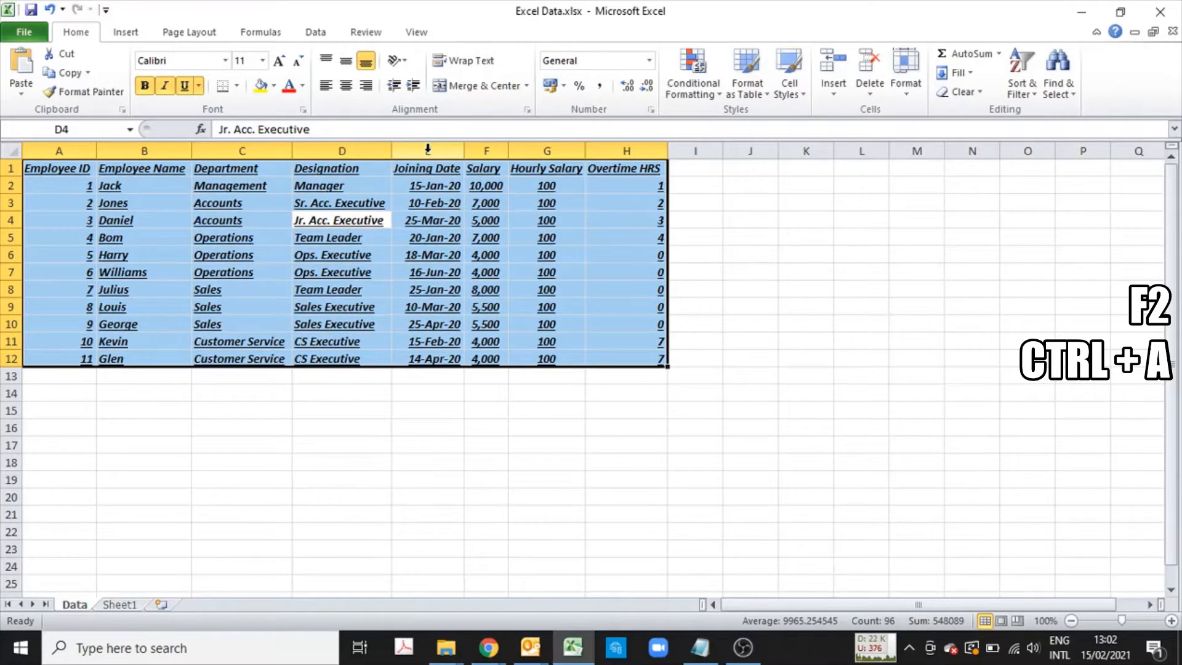
# - Remove the underline, italic and bold formatting from the employee table
pyautogui.hotkey('ctrl', 'u')
pyautogui.hotkey('ctrl', 'i')
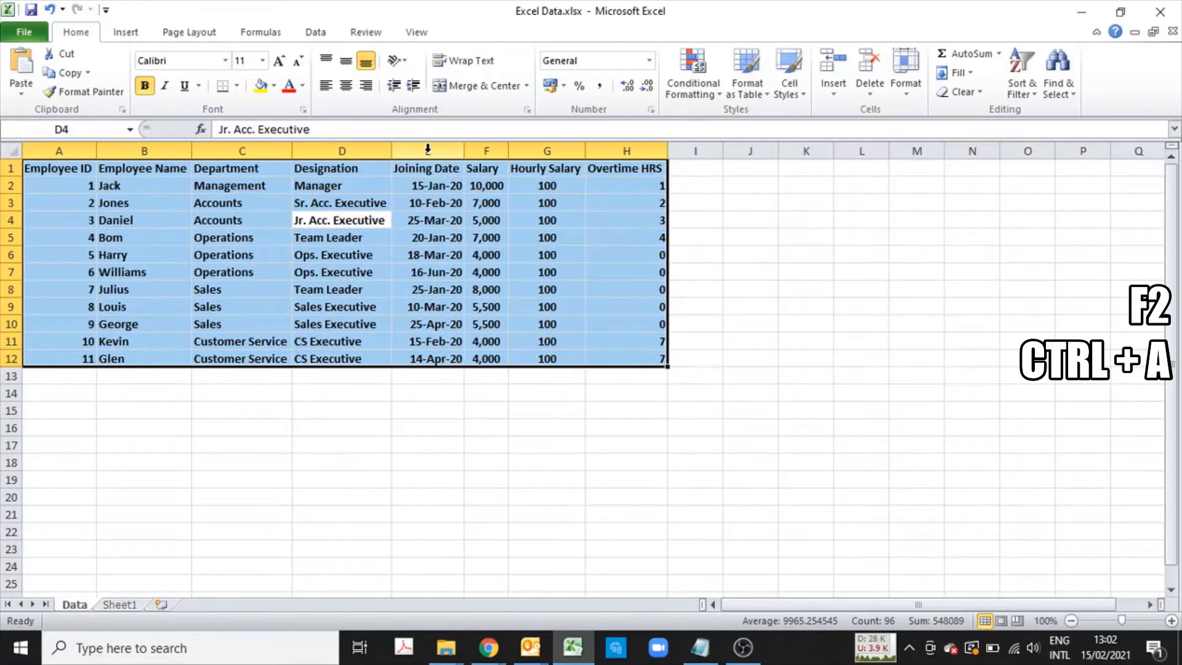
pyautogui.hotkey('ctrl', 'b')
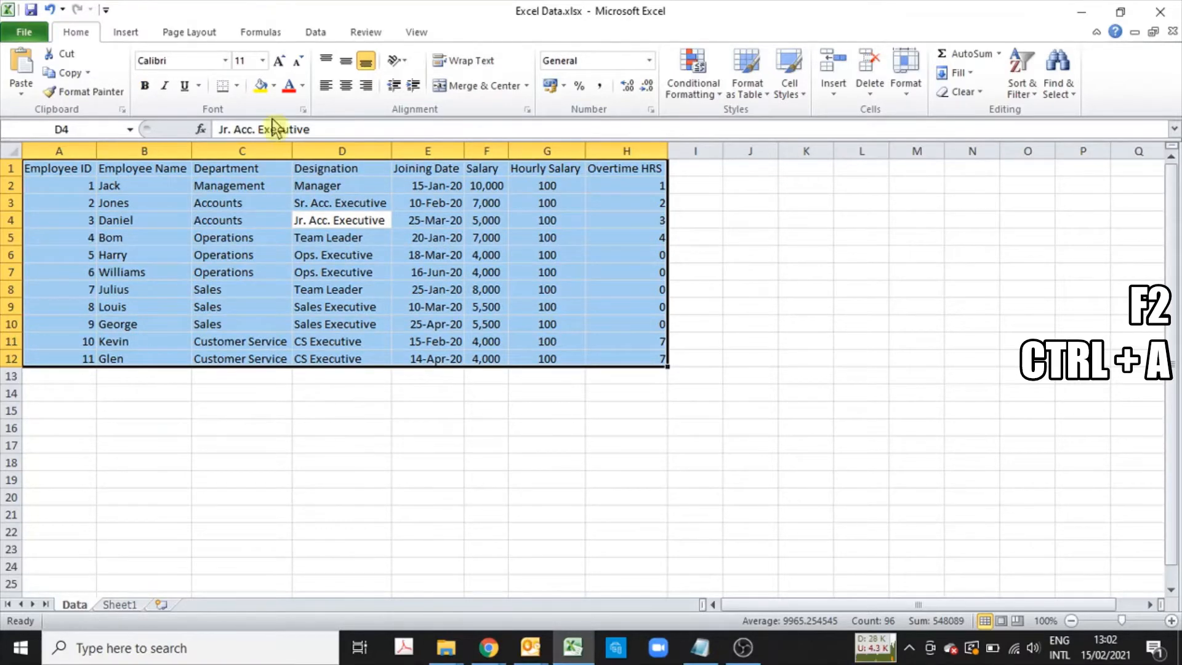
# - Fill the Employee ID heading in cell A1 with the dark blue theme shade and make its text white
pyautogui.click(229, 171)
pyautogui.moveTo(76, 172); pyautogui.dragTo(590, 171)
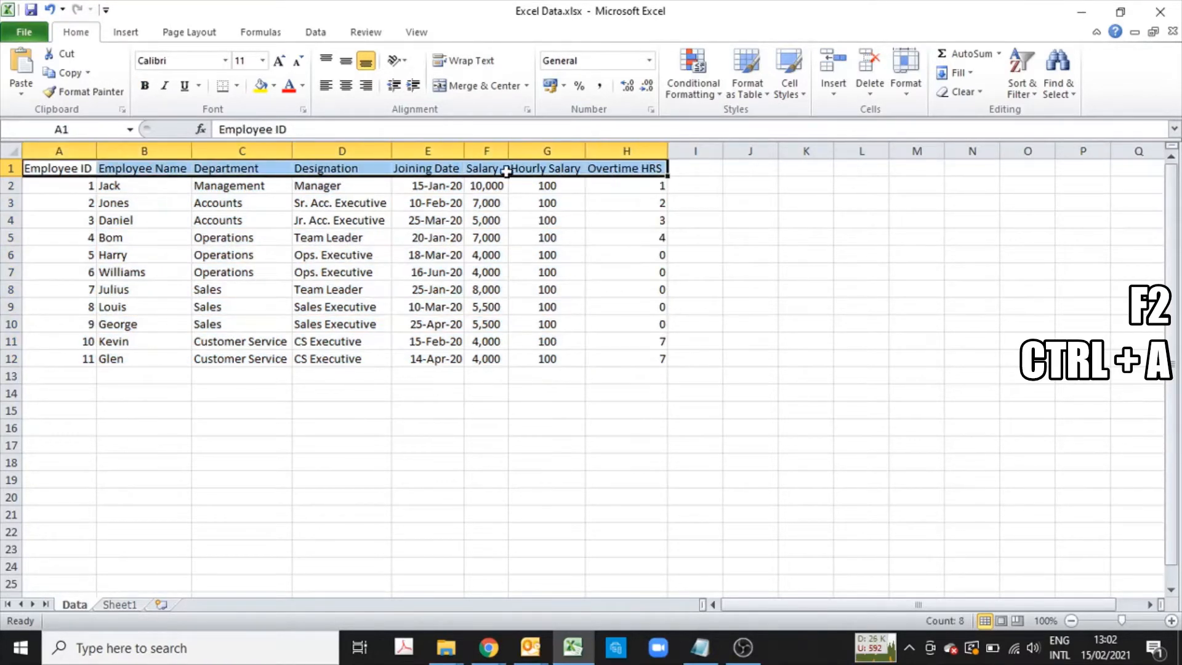
pyautogui.click(81, 168)
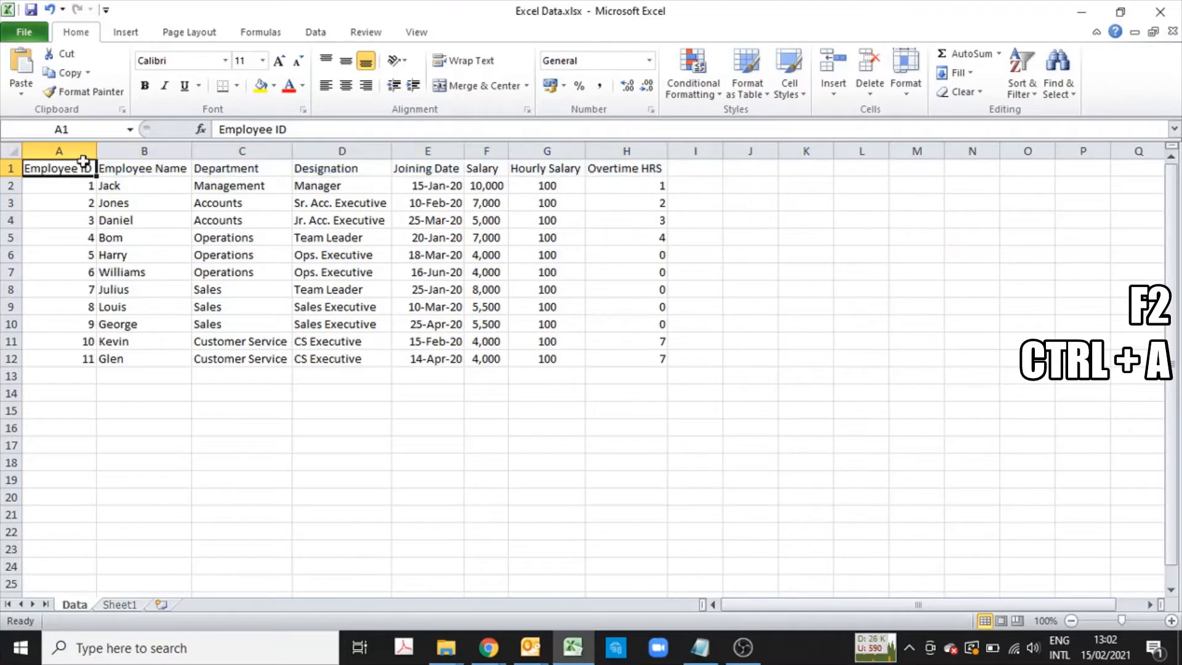
pyautogui.click(274, 85)
pyautogui.click(274, 90)
pyautogui.click(273, 85)
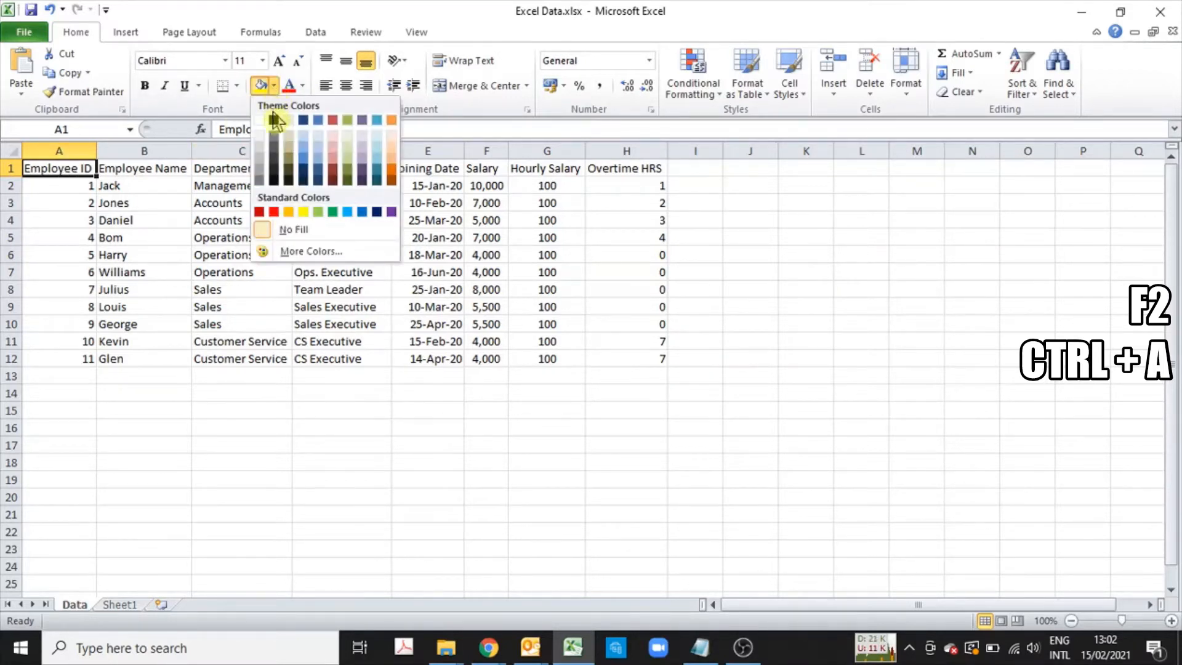
pyautogui.click(303, 173)
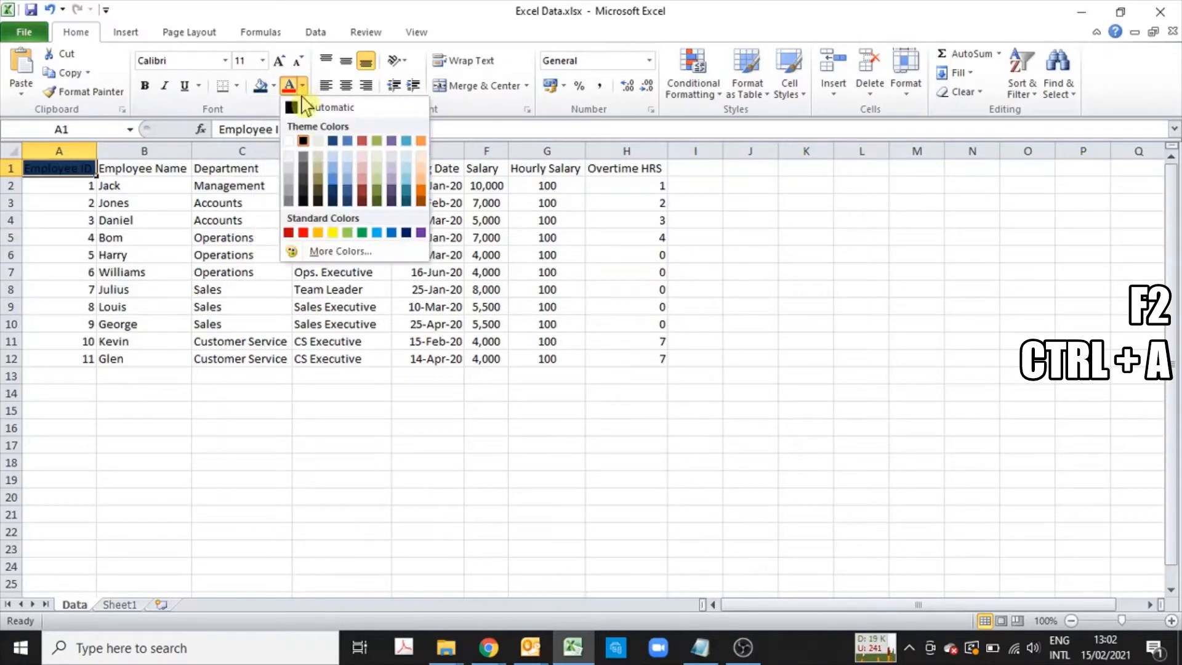
pyautogui.click(291, 142)
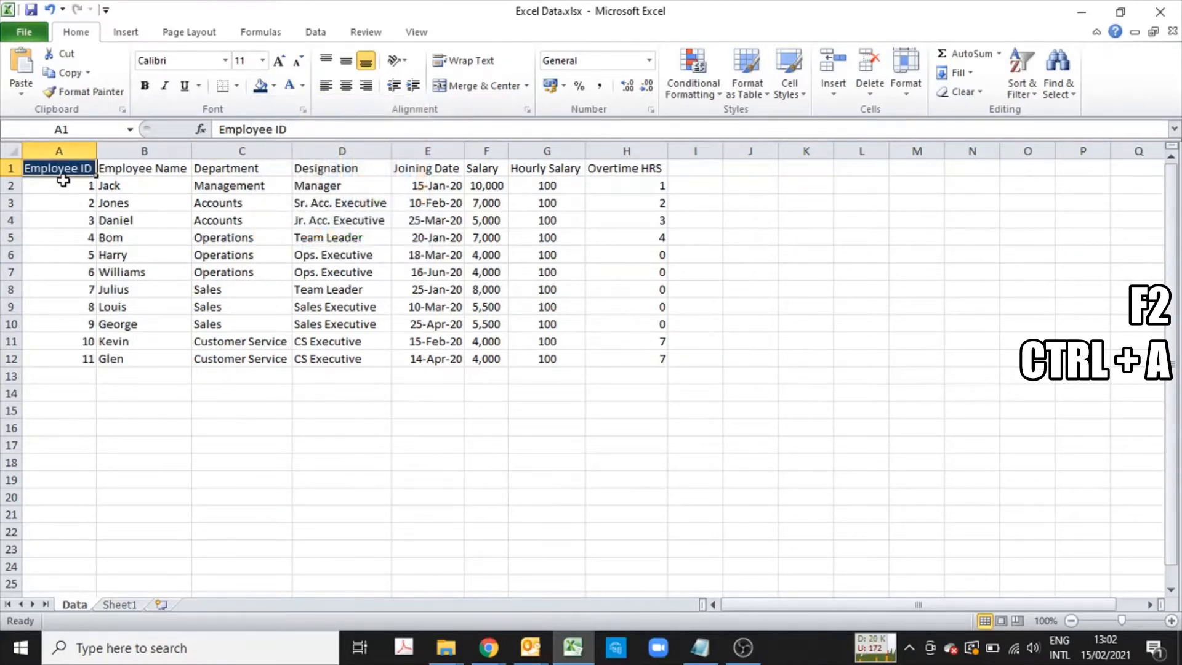
# - Copy the formatting of heading cell A1 onto the other headings in B1:H1 with Format Painter
pyautogui.click(126, 171)
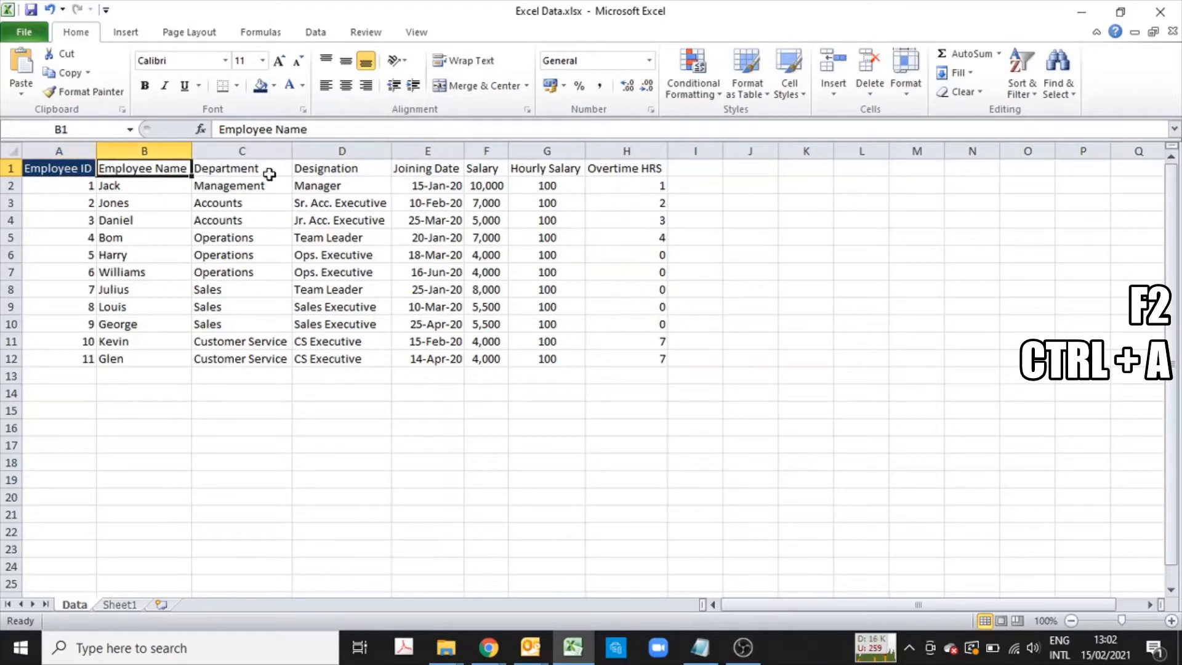
pyautogui.click(241, 166)
pyautogui.click(332, 167)
pyautogui.click(416, 171)
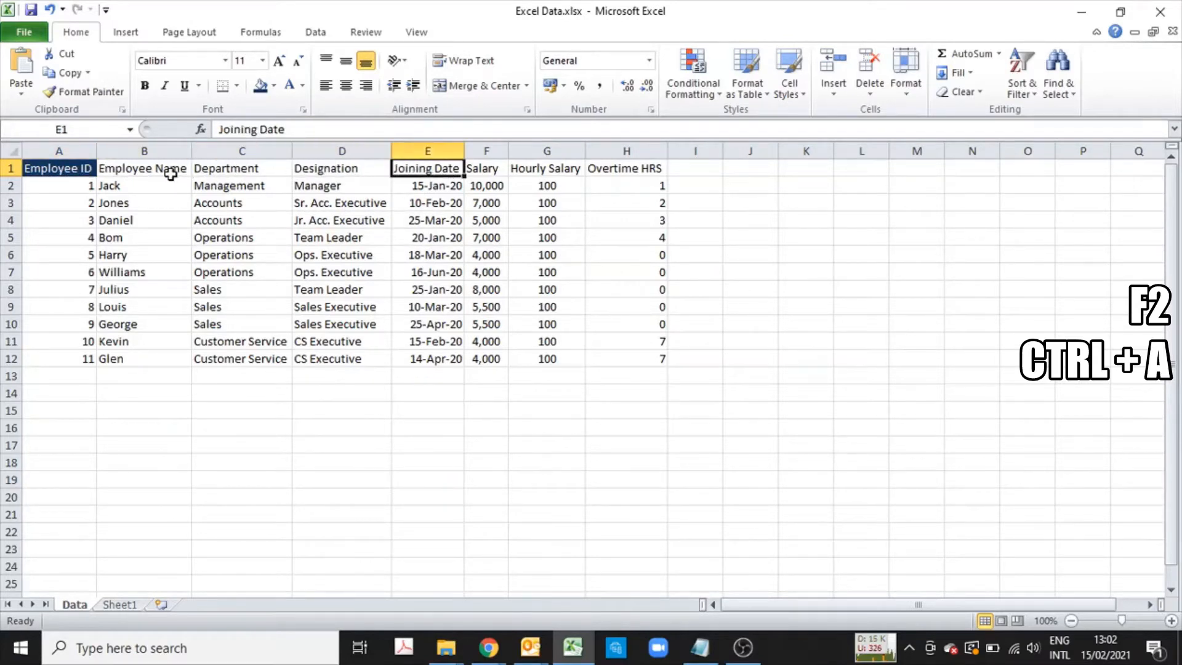
pyautogui.moveTo(166, 171); pyautogui.dragTo(606, 166)
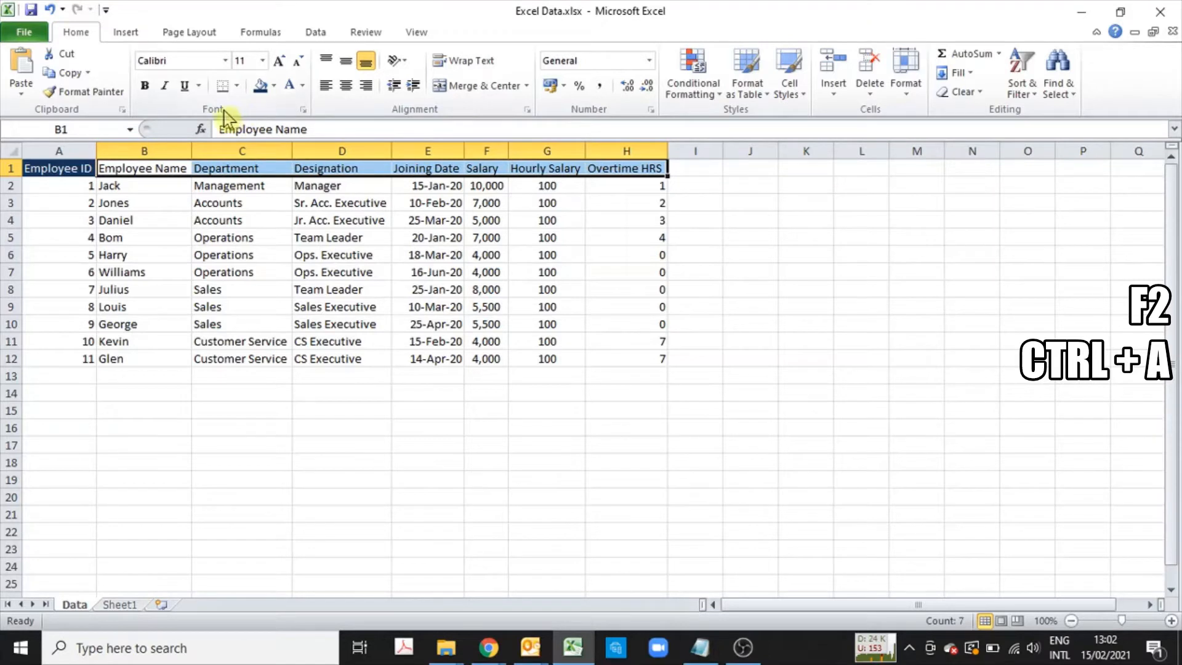
pyautogui.click(69, 166)
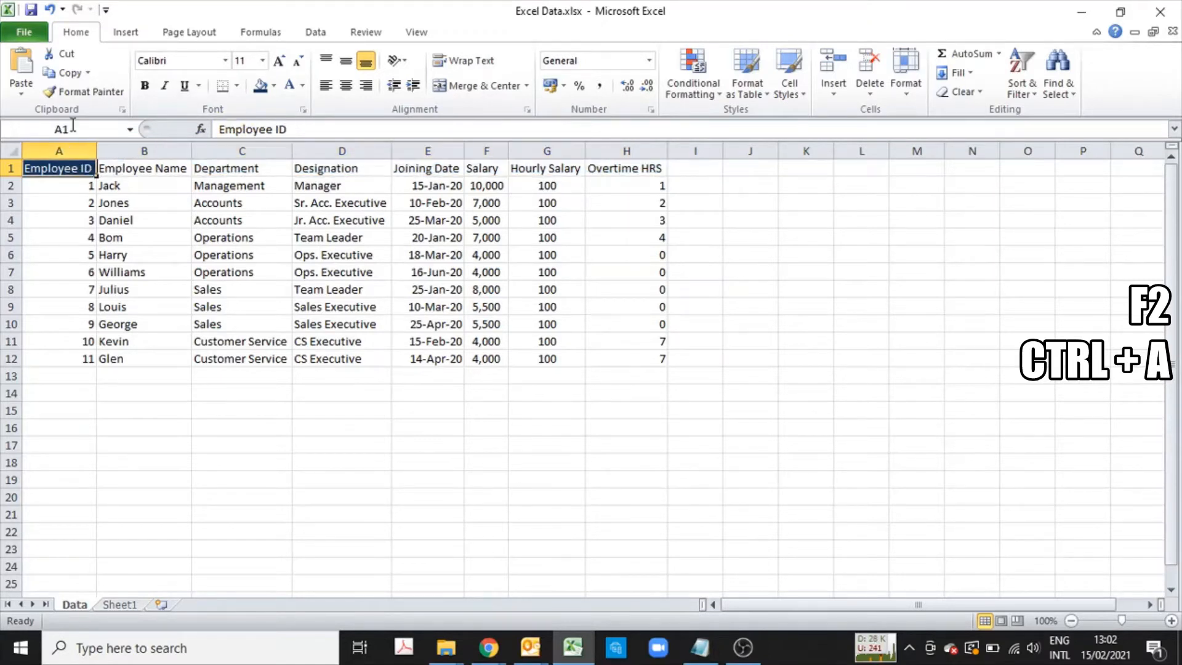
pyautogui.click(86, 93)
pyautogui.moveTo(130, 169); pyautogui.dragTo(619, 169)
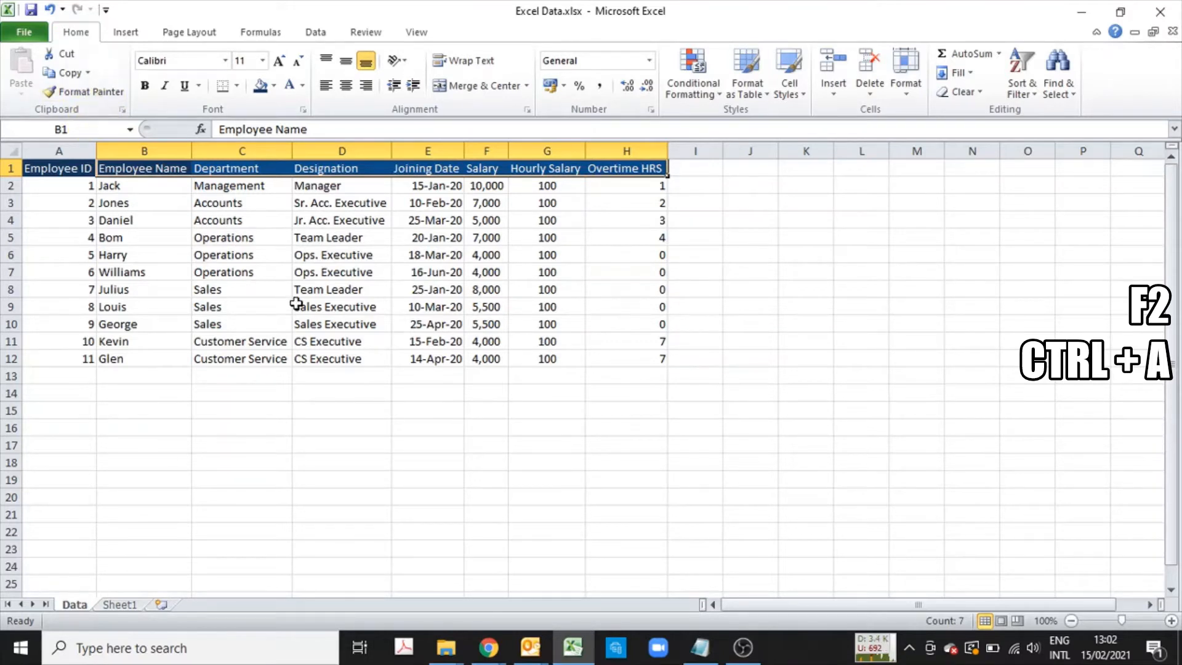
# - Undo the formatting copied onto headings B1:H1 and copy cell A1's formatting onto only B1 with Format Painter
pyautogui.hotkey('ctrl', 'z')
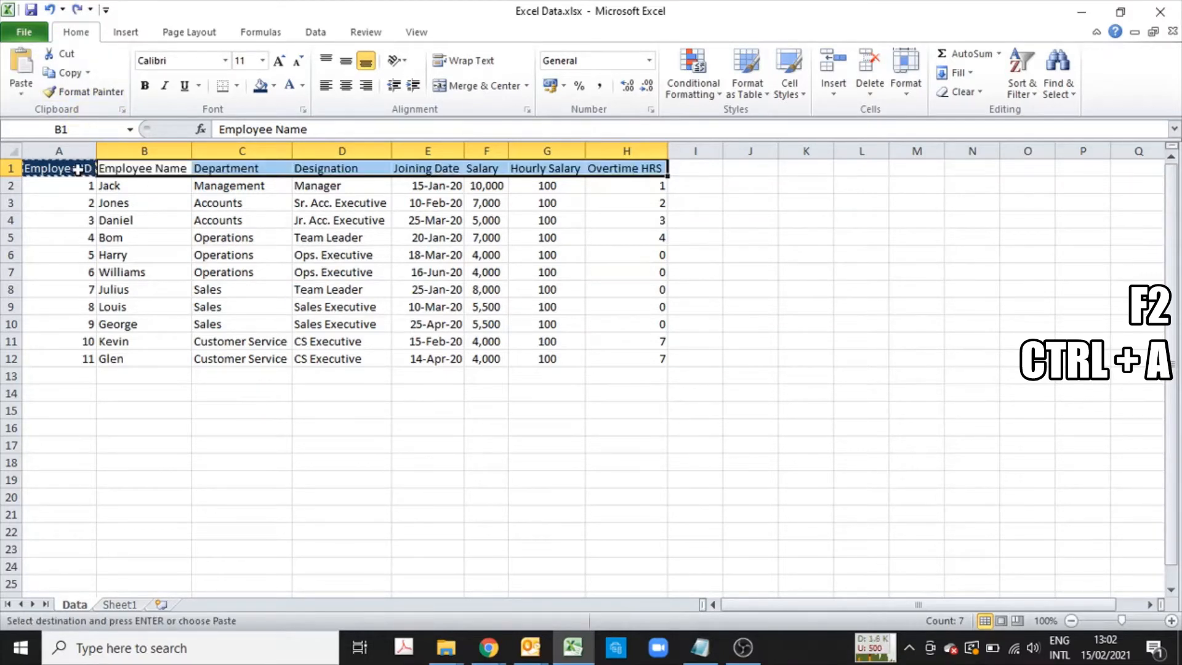
pyautogui.click(90, 168)
pyautogui.click(87, 92)
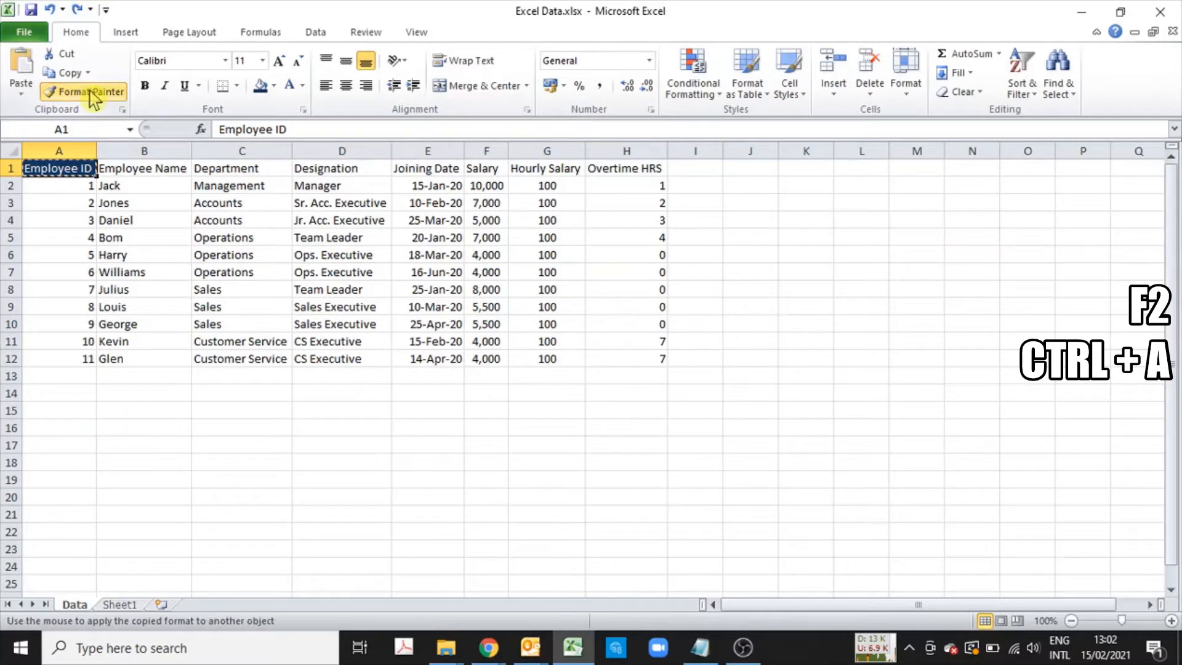
pyautogui.click(131, 172)
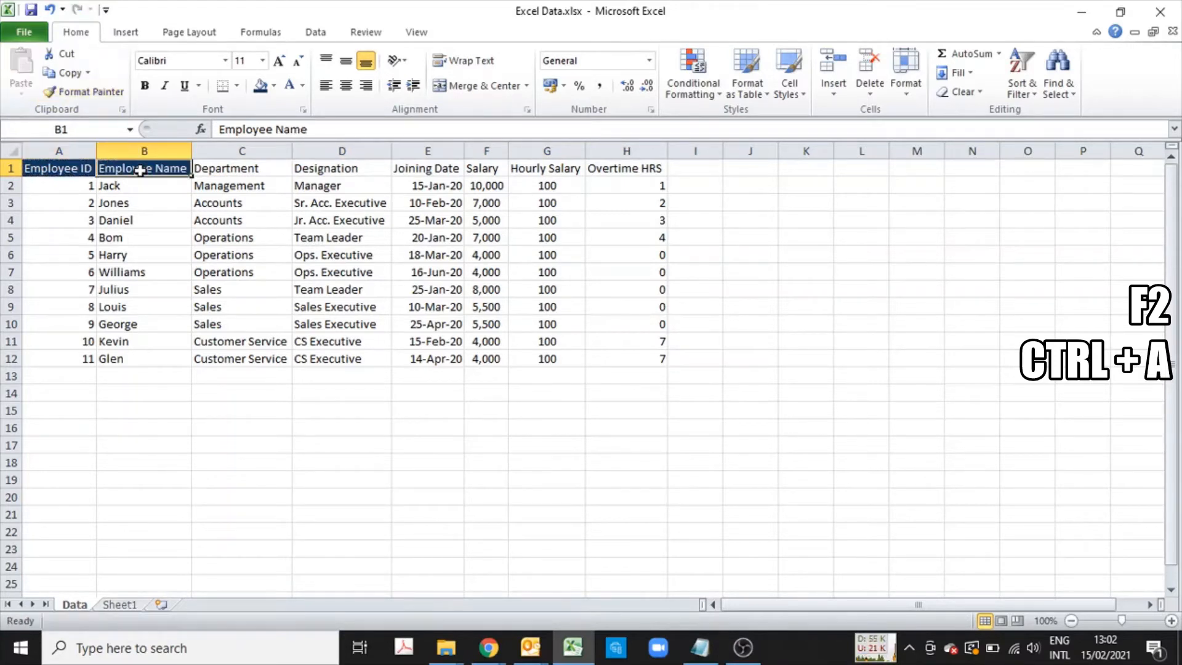
pyautogui.click(238, 167)
pyautogui.click(298, 167)
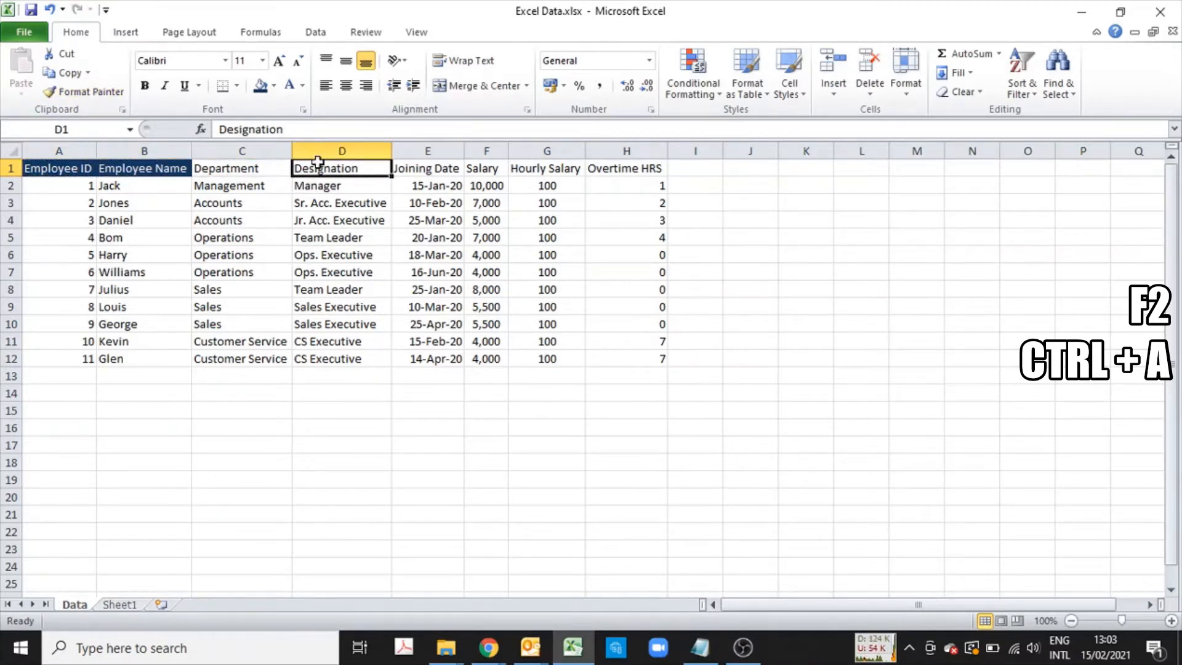
# - Lock Format Painter on heading B1 and copy its formatting one by one onto headings C1 through H1
pyautogui.click(144, 169)
pyautogui.click(92, 92)
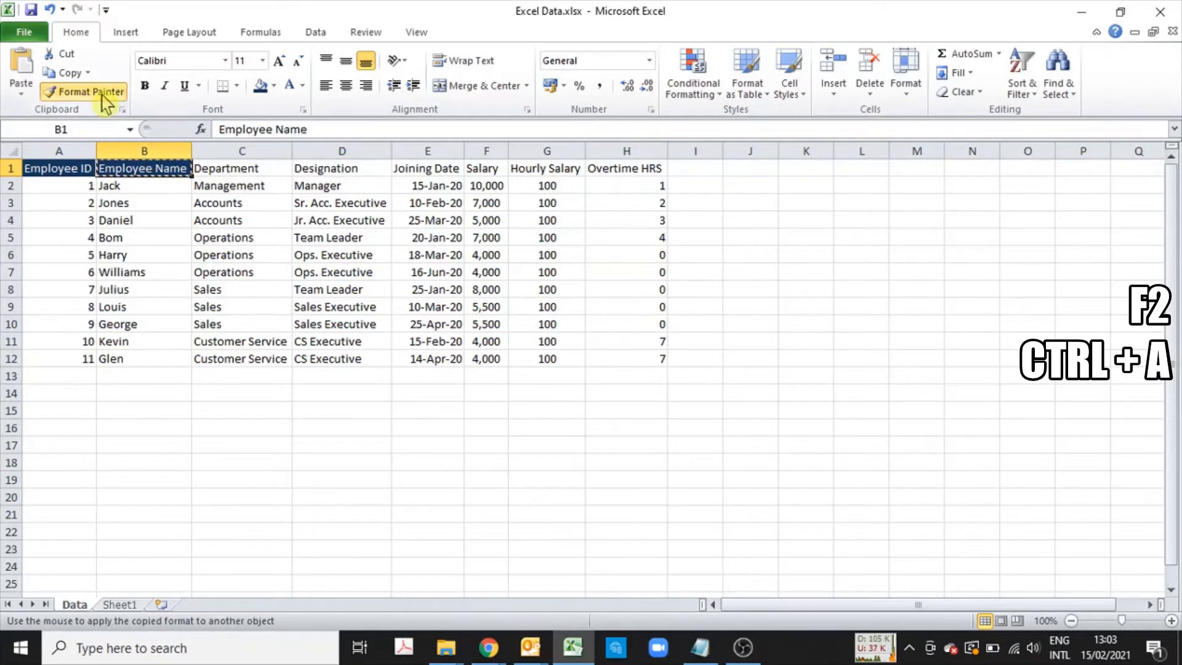
pyautogui.click(240, 172)
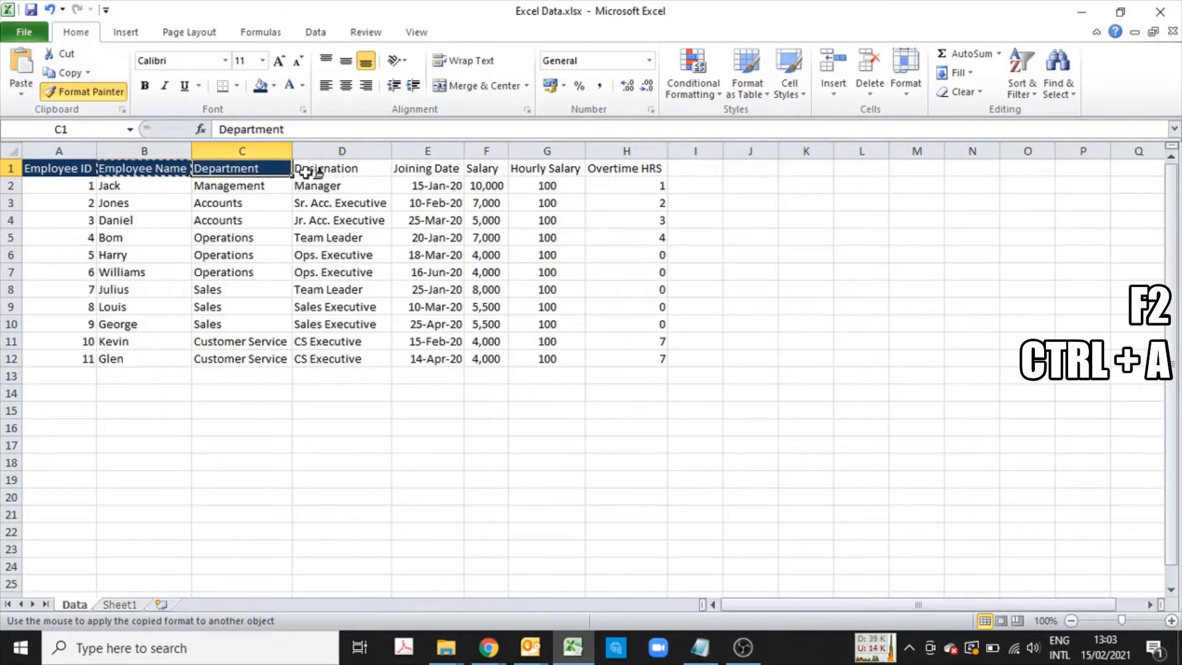
pyautogui.click(320, 171)
pyautogui.click(419, 168)
pyautogui.click(483, 170)
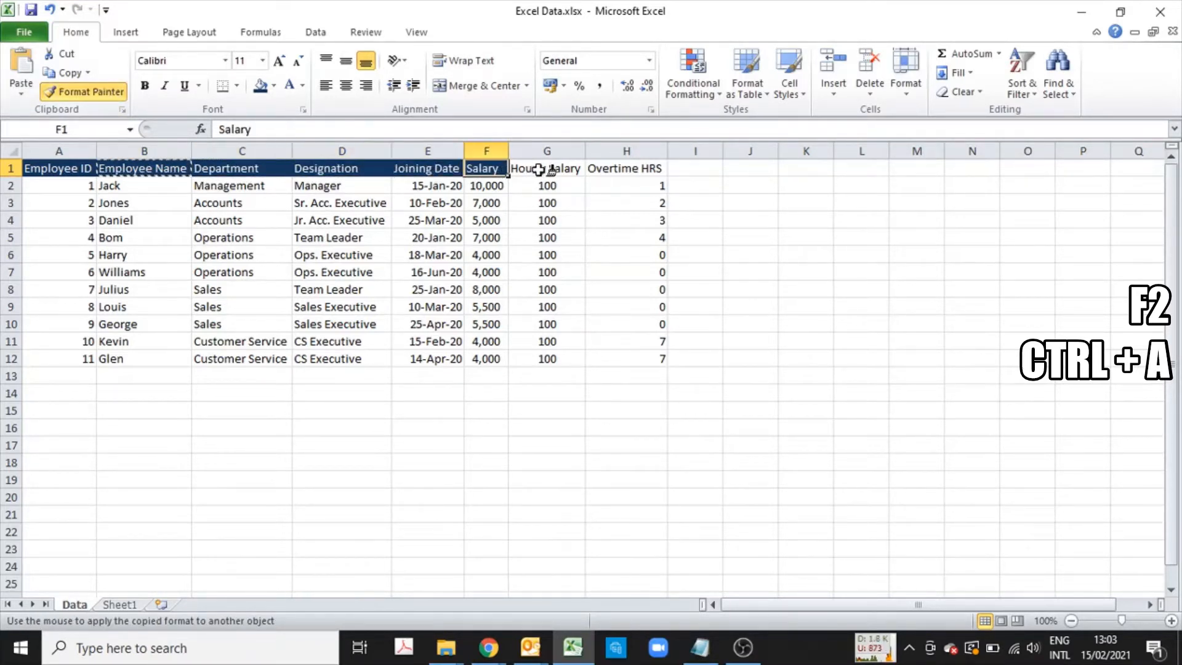
pyautogui.click(545, 170)
pyautogui.click(606, 170)
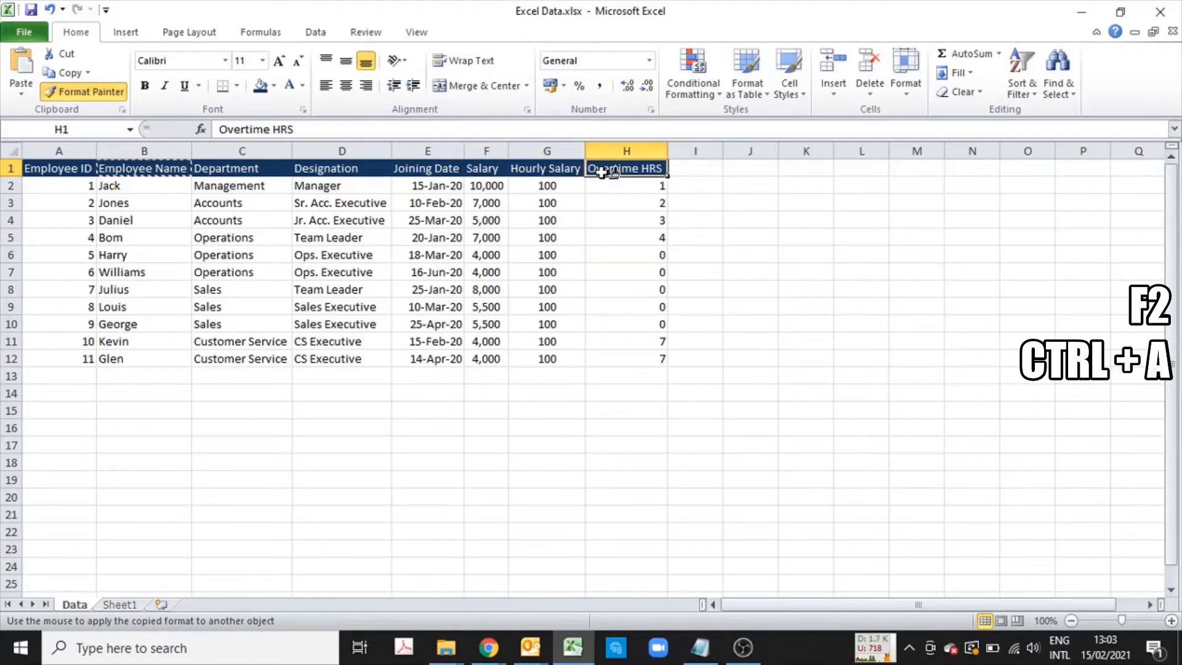
pyautogui.press('Escape')
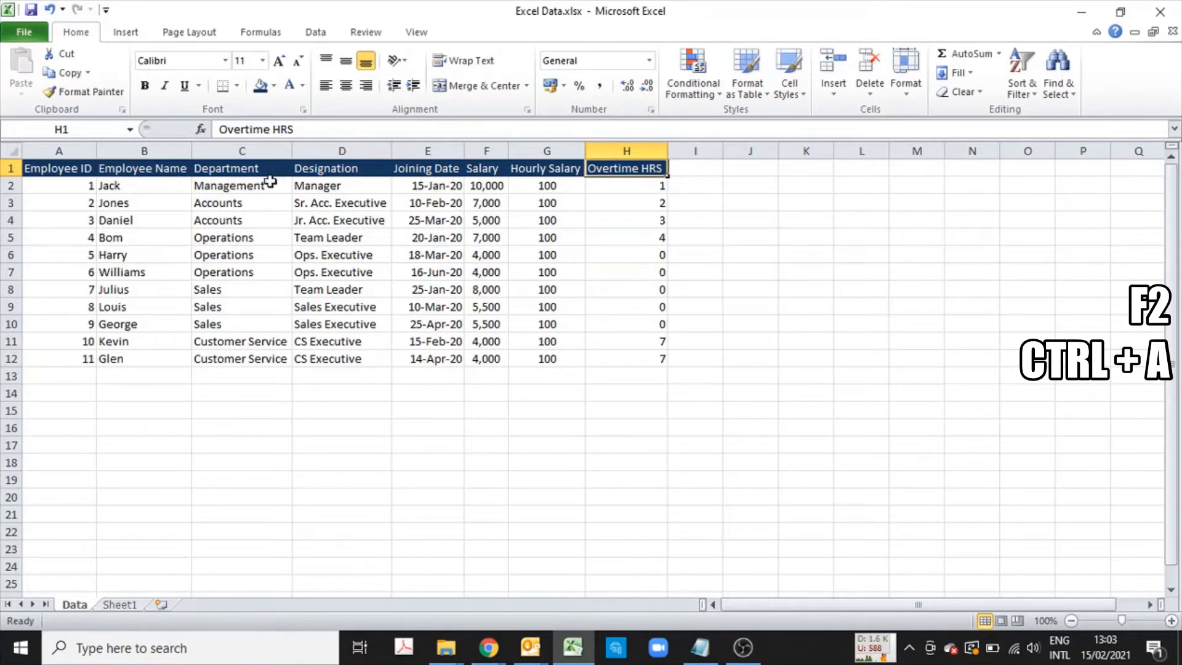
# - Center the employee ID numbers in A2:A12 horizontally
pyautogui.click(298, 205)
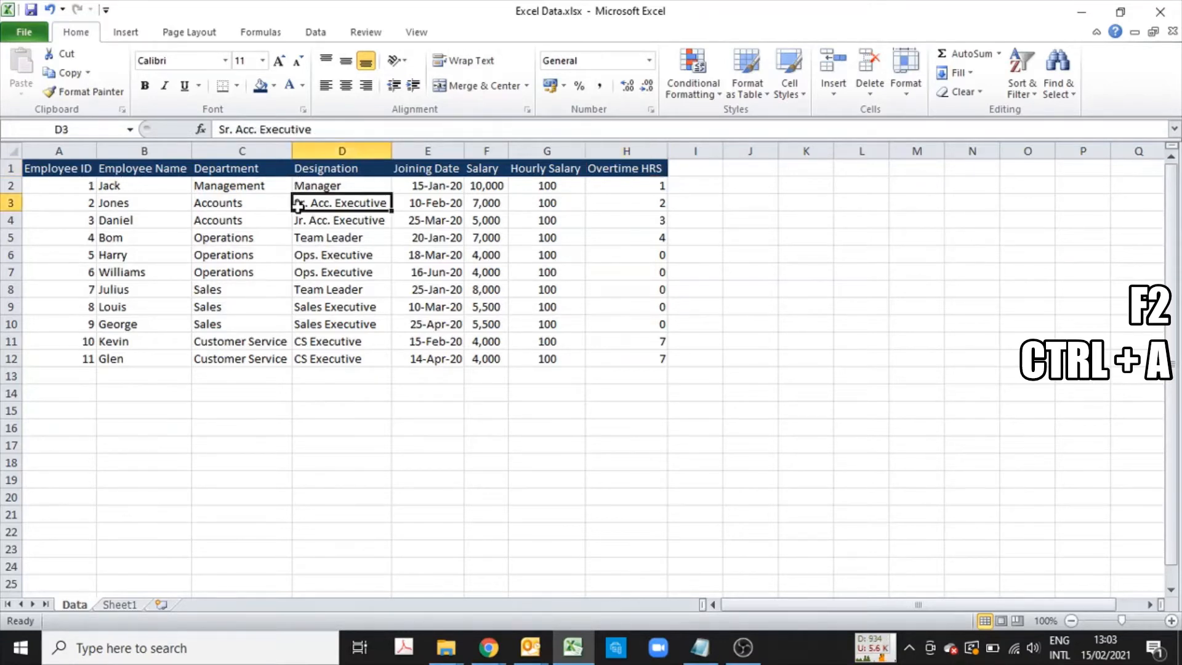
pyautogui.hotkey('ctrl', 'a')
pyautogui.click(162, 239)
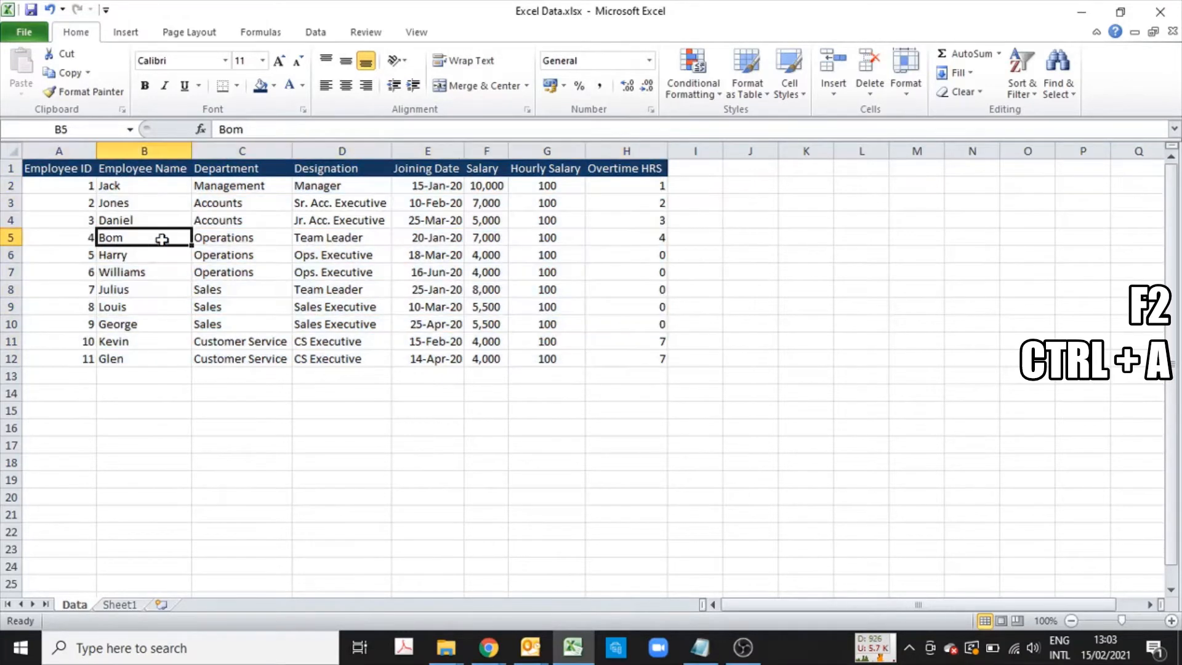
pyautogui.moveTo(151, 187); pyautogui.dragTo(158, 360)
pyautogui.click(63, 183)
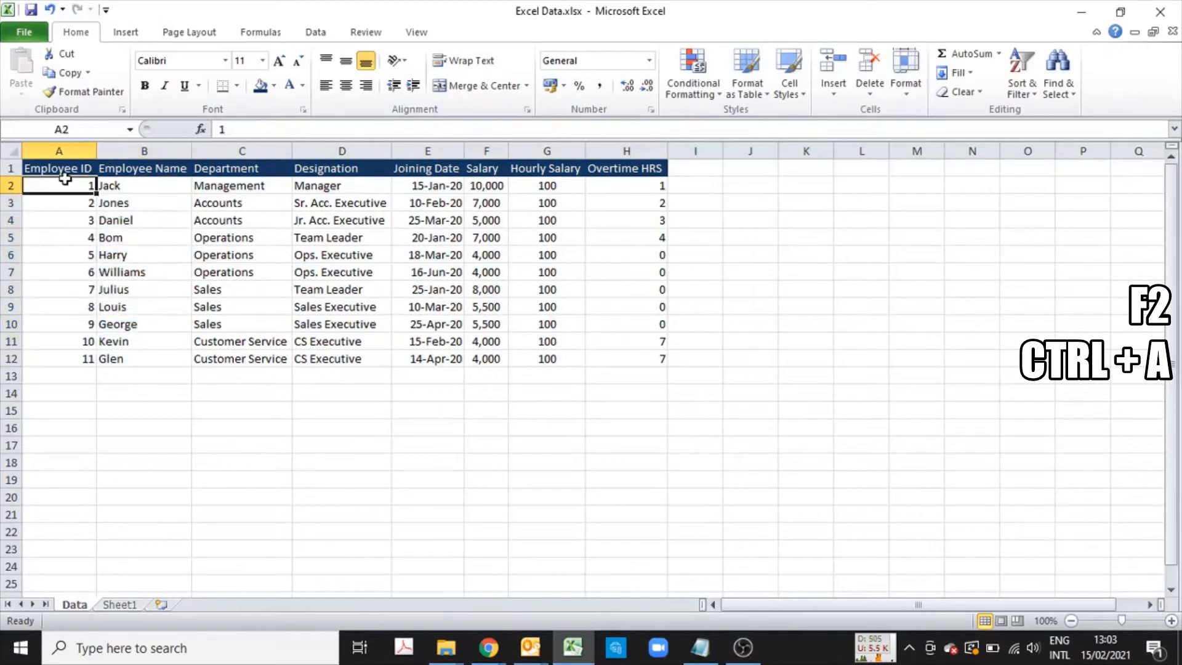
pyautogui.moveTo(65, 179); pyautogui.dragTo(89, 359)
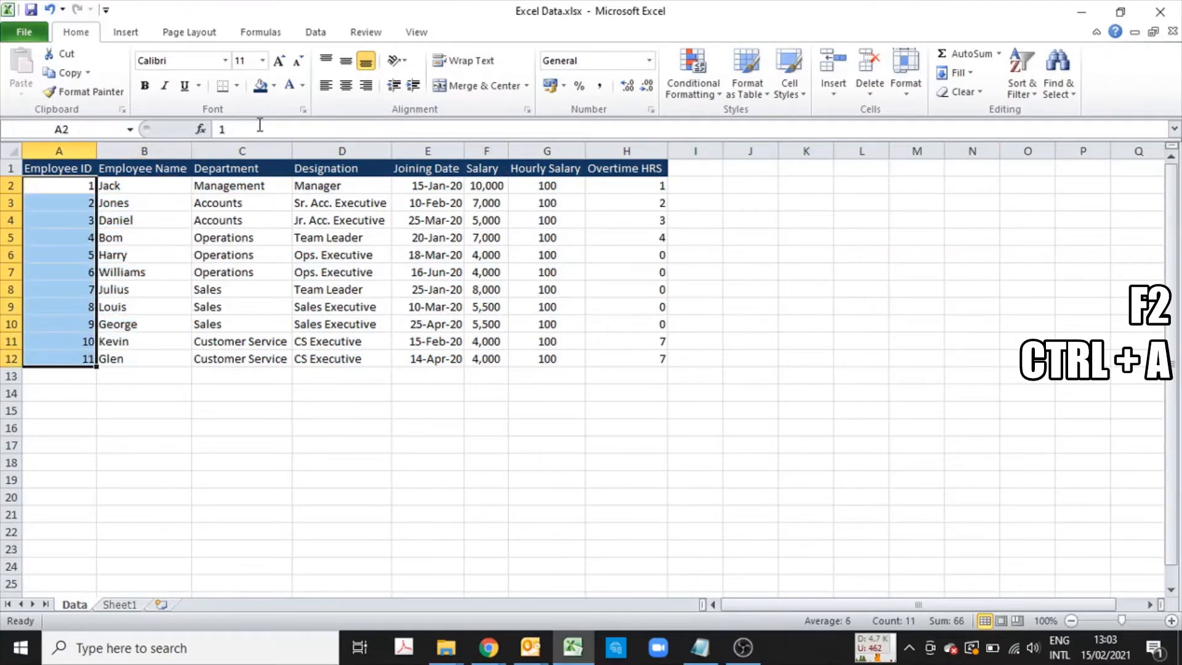
pyautogui.click(346, 89)
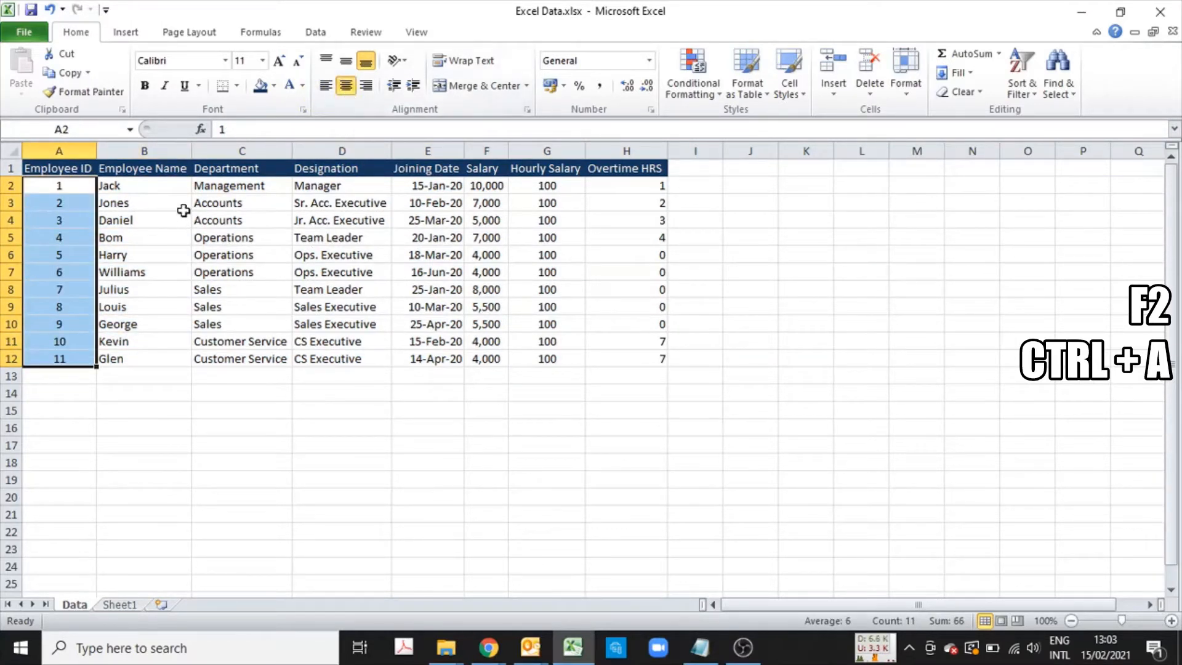
# - Replace the name in cell B2 with an uppercase first name followed by "IS A GOOD BOY"
pyautogui.click(175, 186)
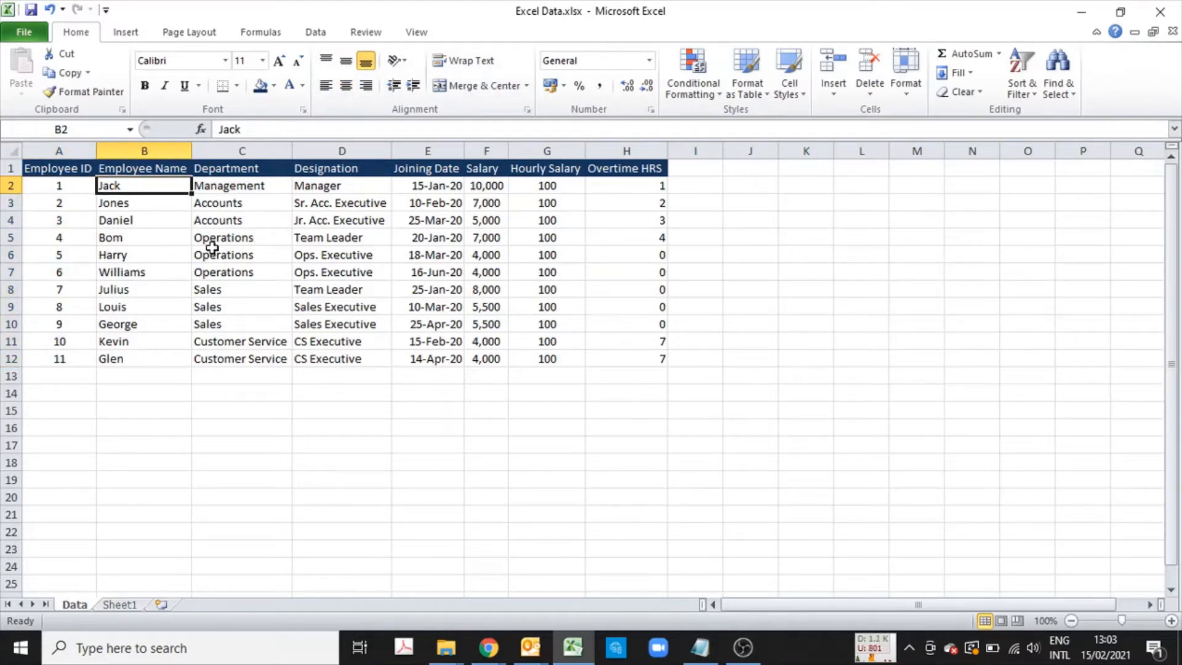
pyautogui.write('JACKIE')
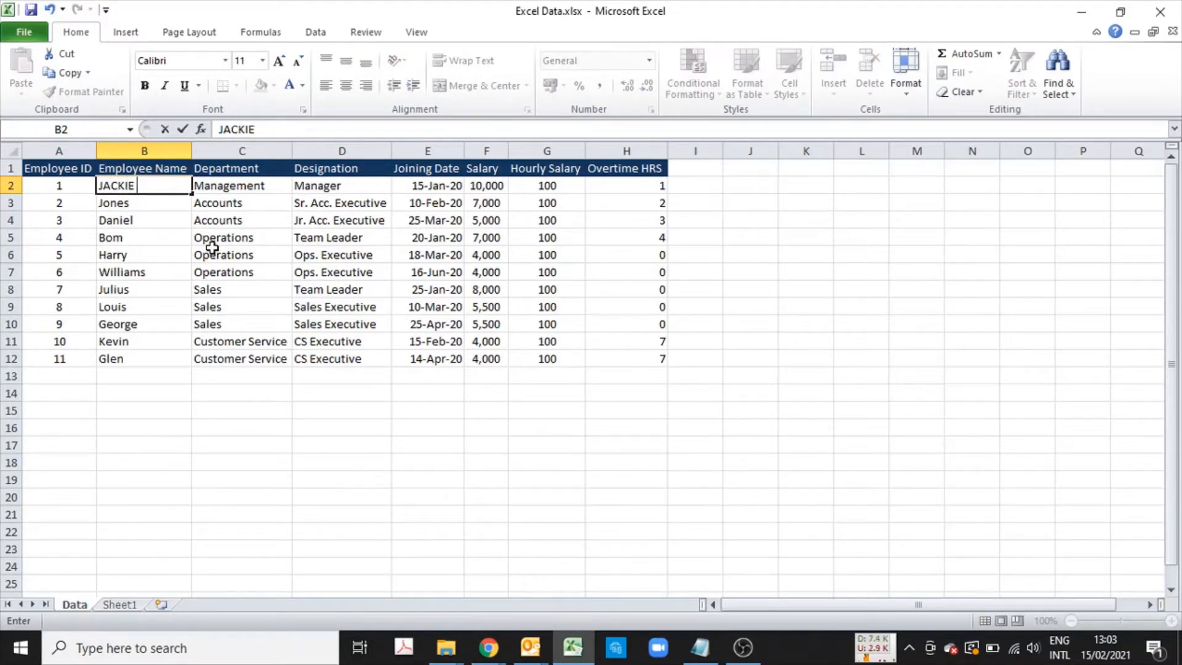
pyautogui.write('IS A GO')
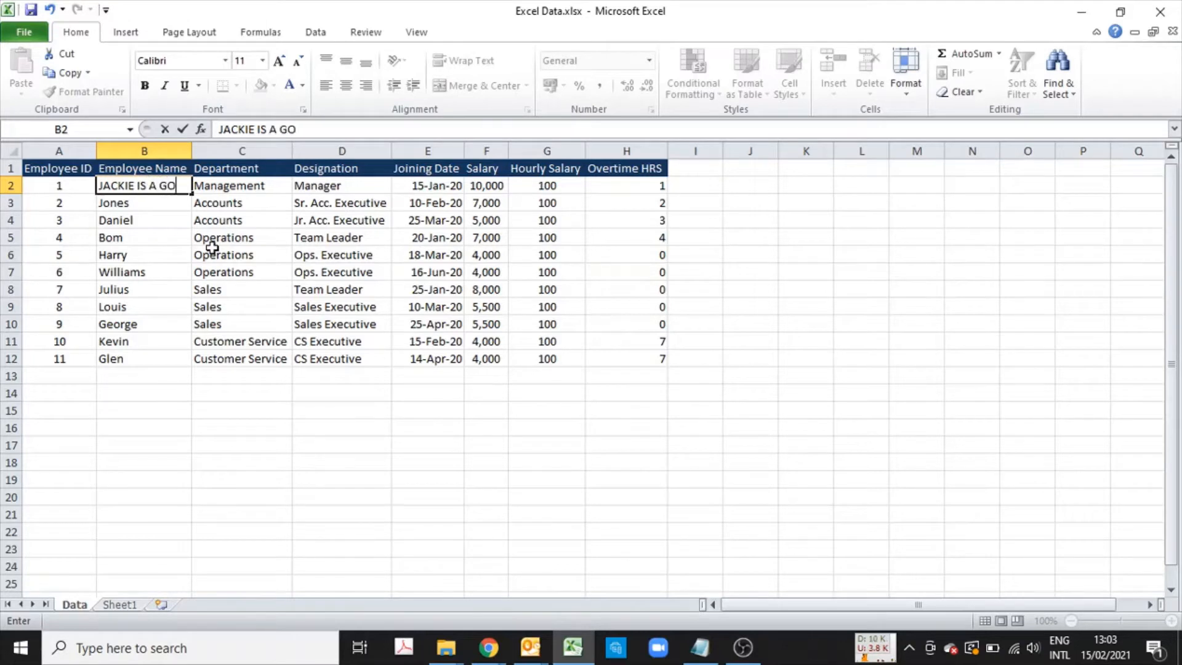
pyautogui.write('OD BOY')
pyautogui.press('Return')
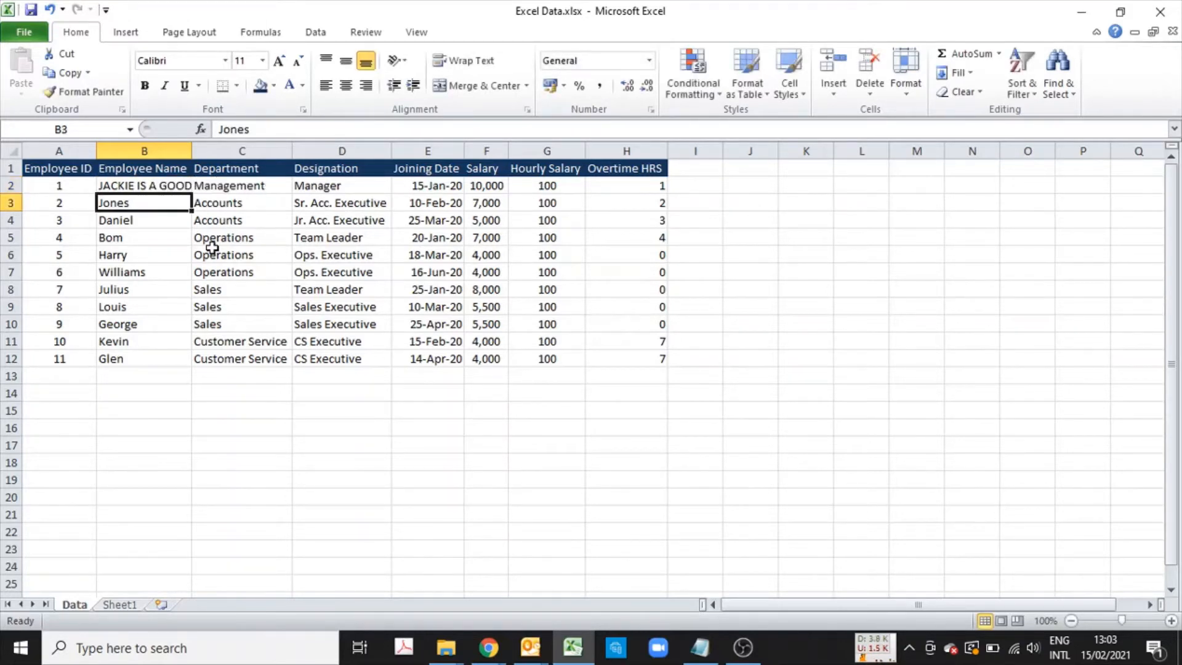
# - Try wrapping the long text in cell B2 and switch the wrapping off again
pyautogui.click(175, 185)
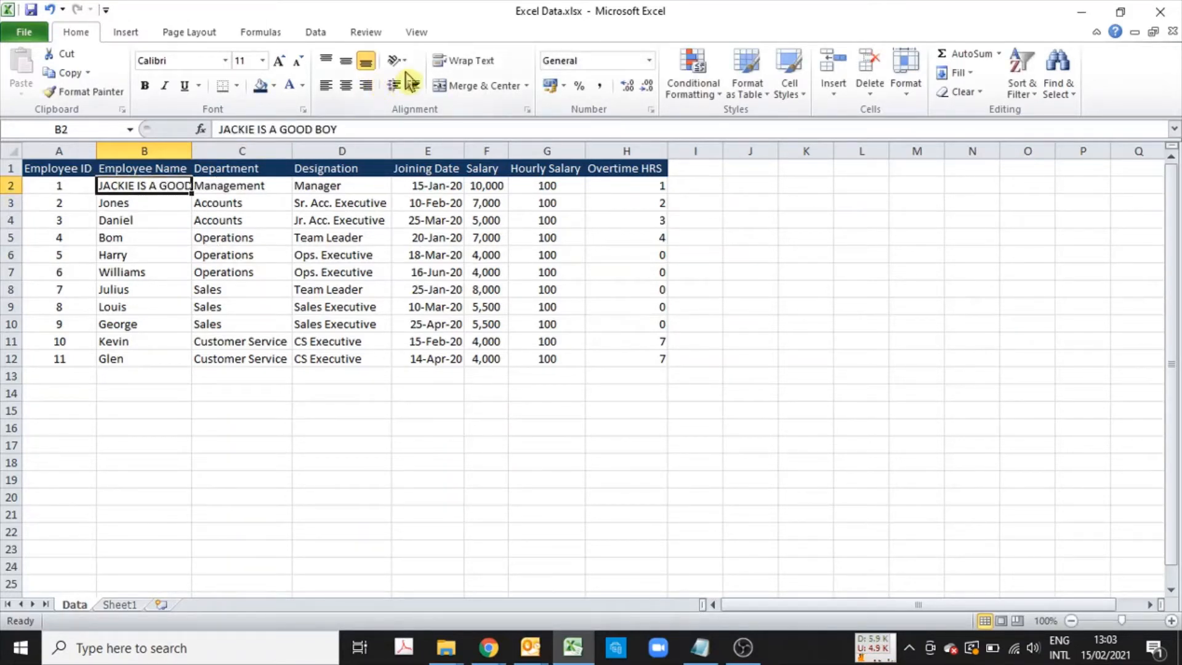
pyautogui.click(461, 62)
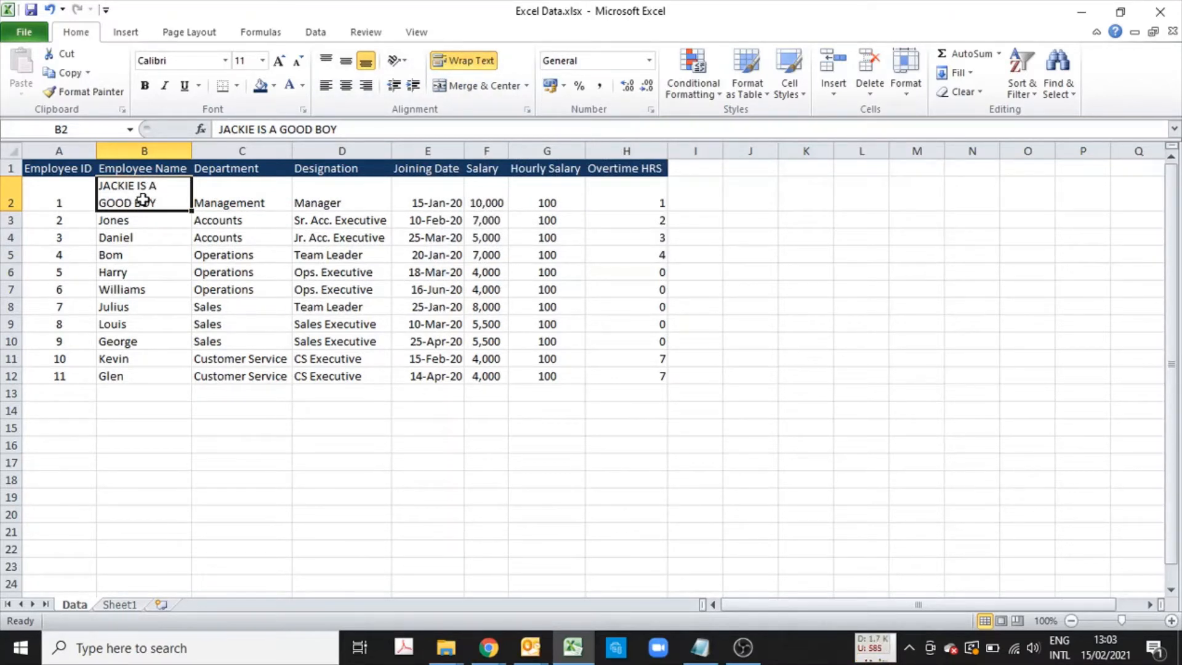
pyautogui.click(477, 62)
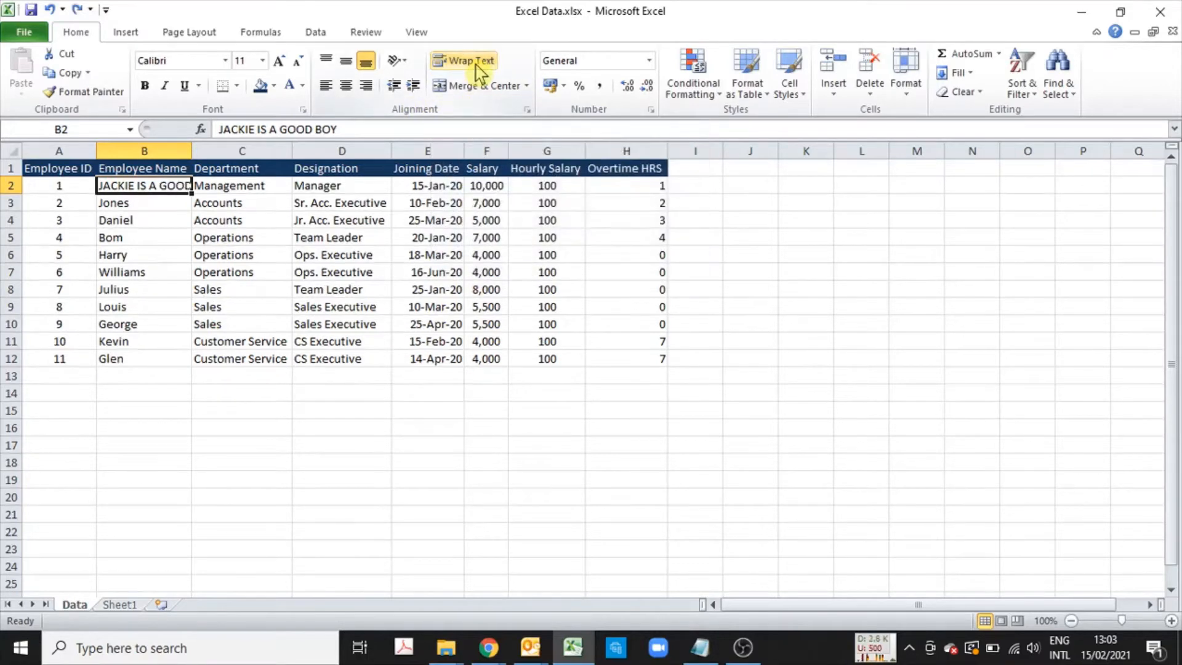
# - Auto-fit column B to the width of its longest text and undo the width change
pyautogui.doubleClick(192, 150)
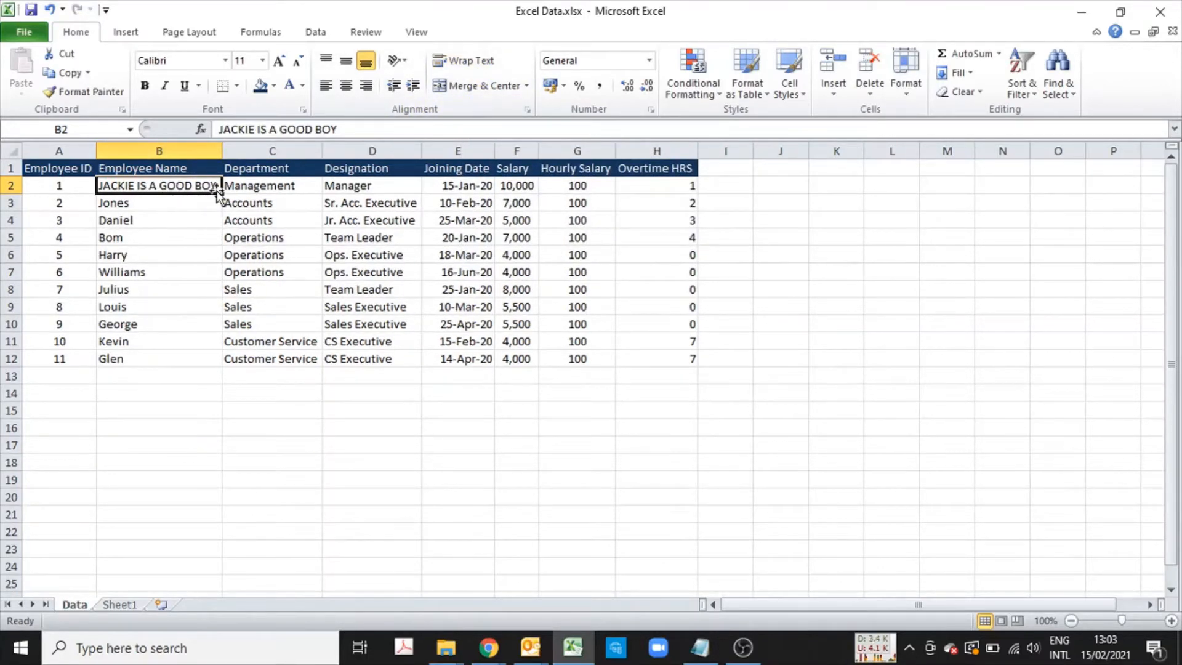
pyautogui.hotkey('ctrl', 'z')
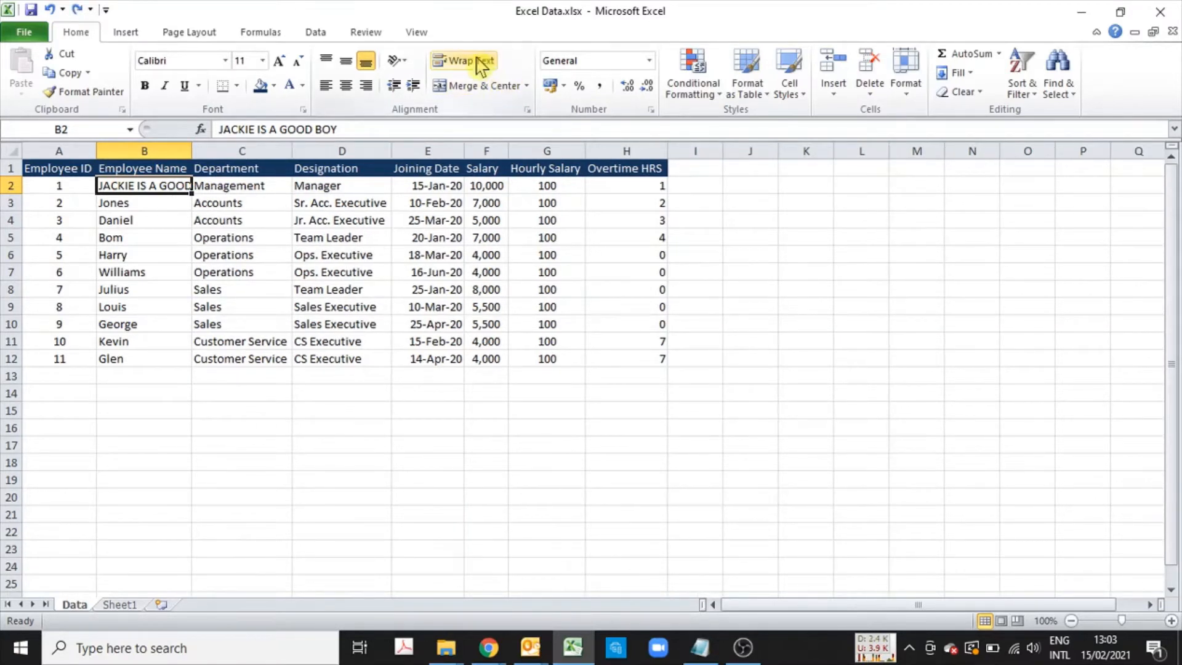
pyautogui.click(190, 151)
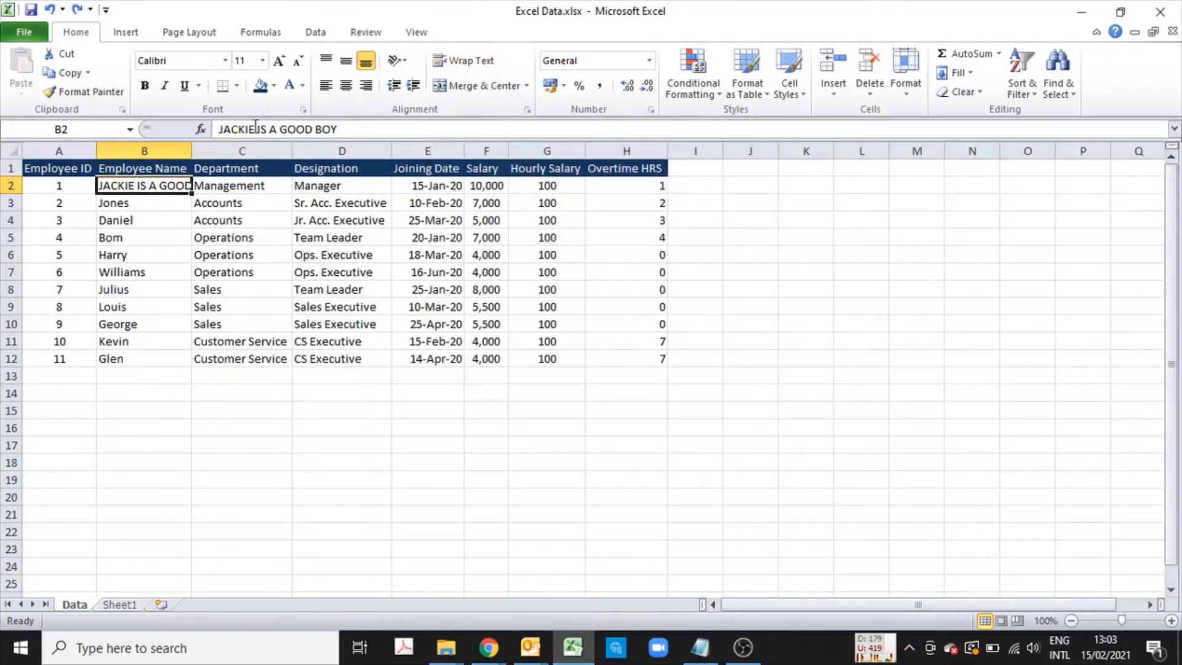
# - Wrap the text in cell B2 within the current column width and go through the neighbouring cells of row 2
pyautogui.click(457, 64)
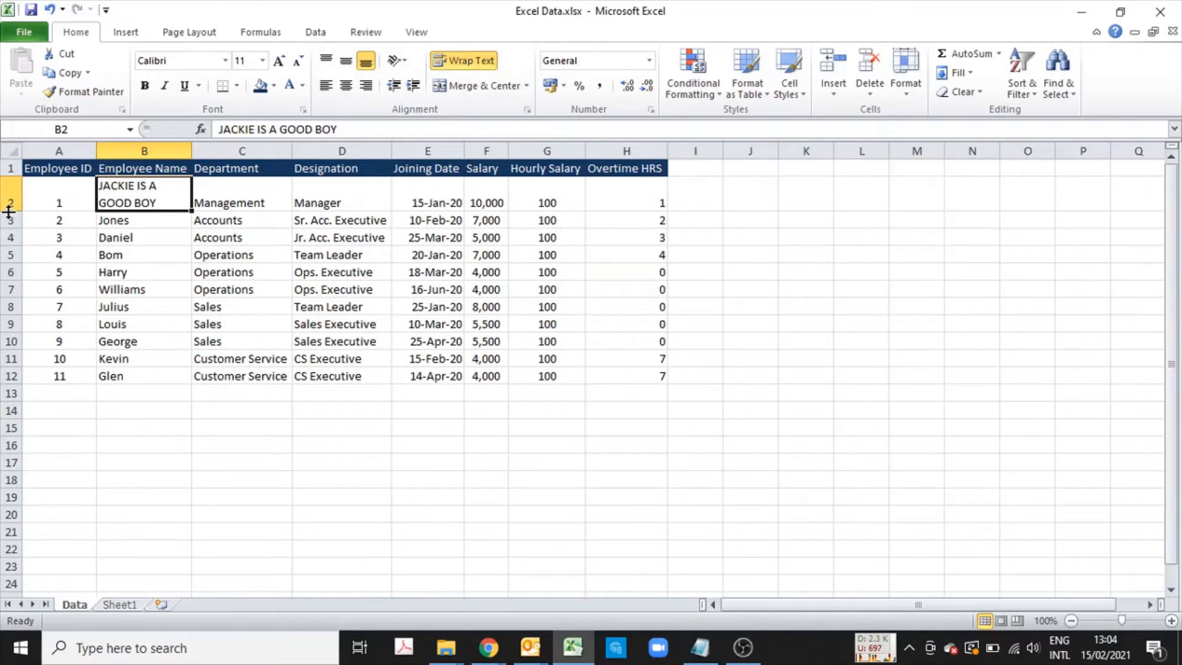
pyautogui.click(243, 192)
pyautogui.click(350, 194)
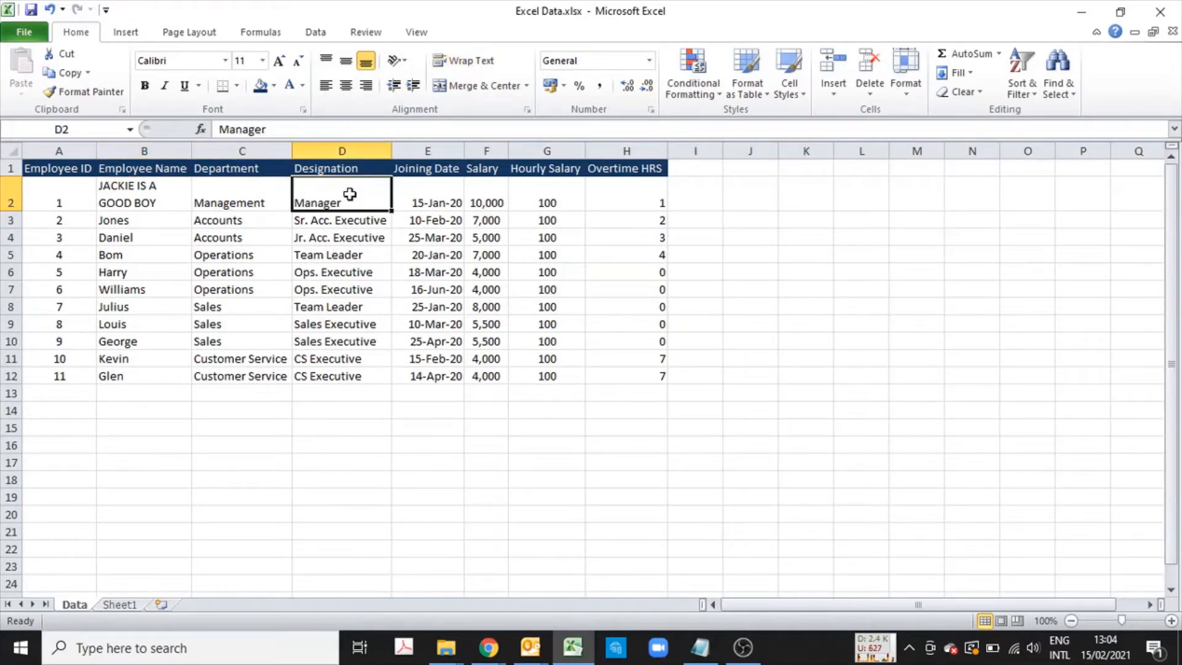
pyautogui.click(442, 194)
pyautogui.click(490, 192)
pyautogui.click(547, 194)
# - Middle-align cells C2:H2 vertically and center D2:H2 horizontally
pyautogui.click(241, 195)
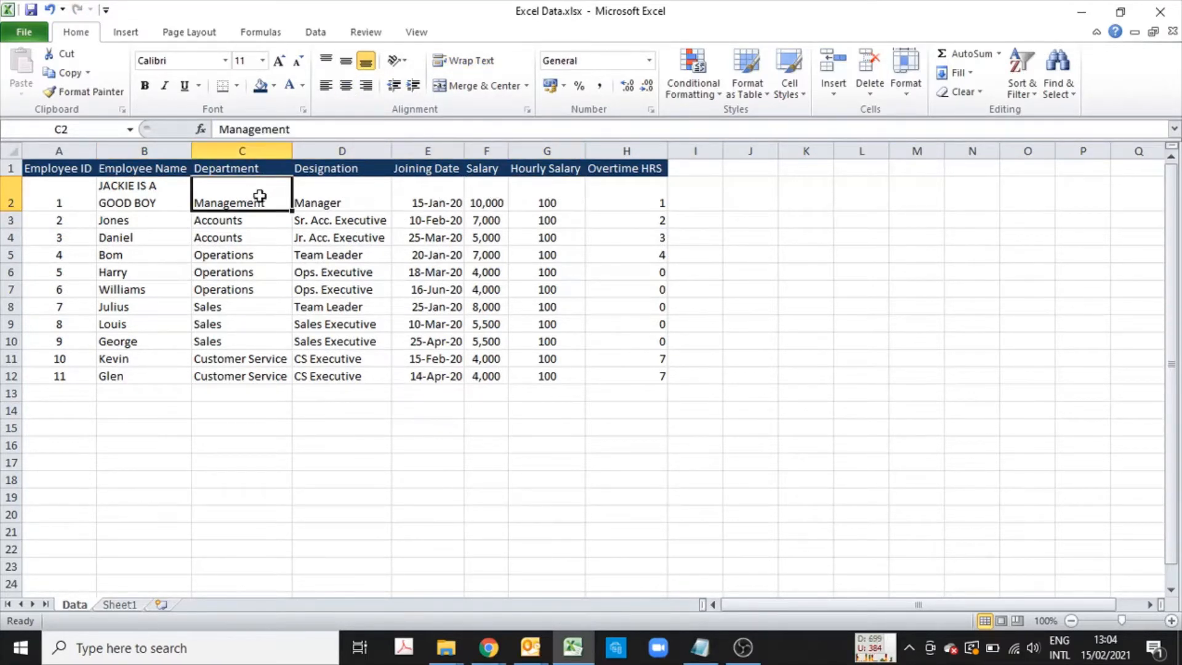
pyautogui.click(349, 66)
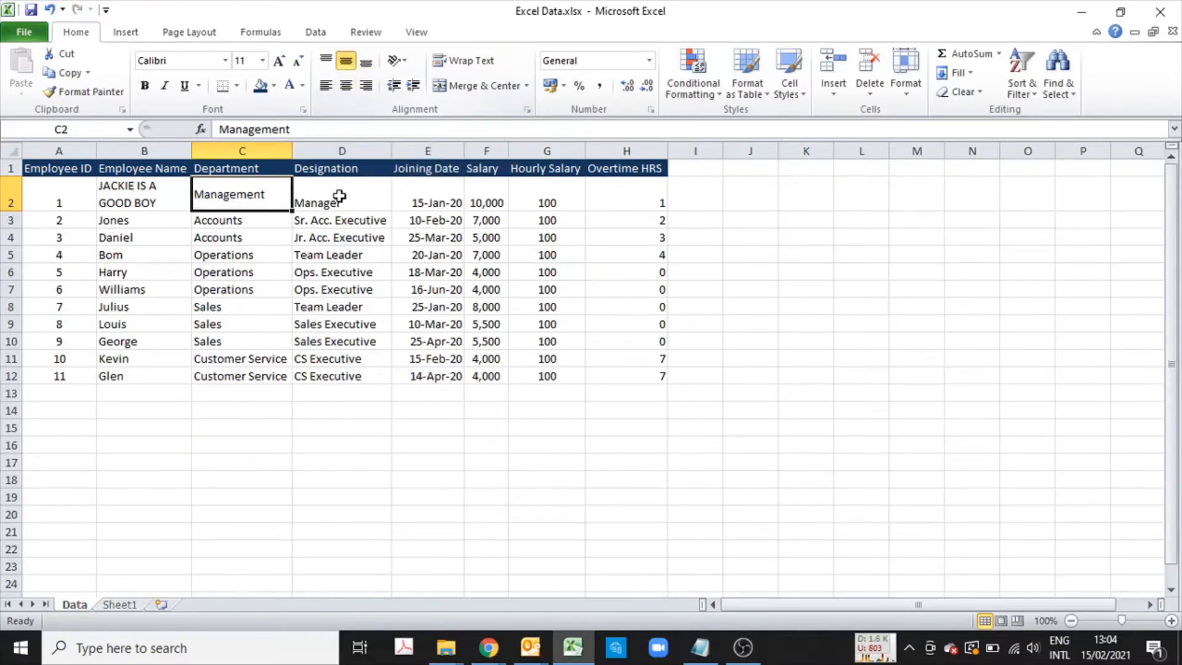
pyautogui.moveTo(338, 197); pyautogui.dragTo(619, 196)
pyautogui.click(346, 86)
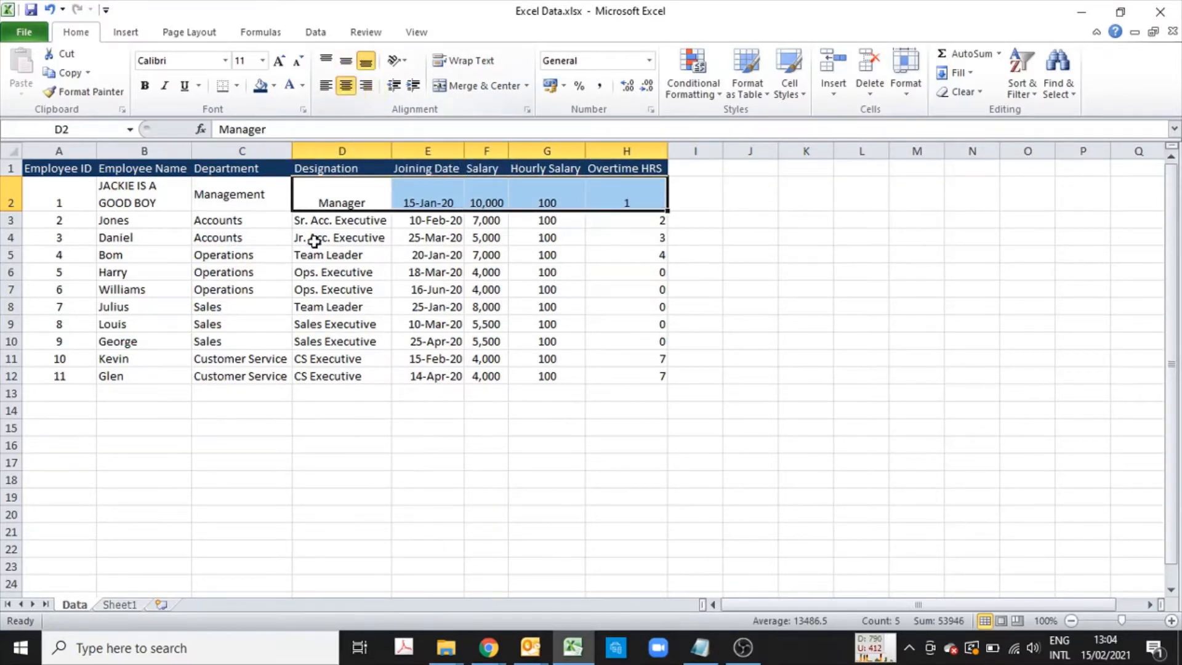
pyautogui.click(313, 238)
pyautogui.moveTo(343, 197); pyautogui.dragTo(630, 373)
pyautogui.click(348, 60)
# - Center the overtime hours in H3:H12 horizontally
pyautogui.click(554, 306)
pyautogui.click(639, 225)
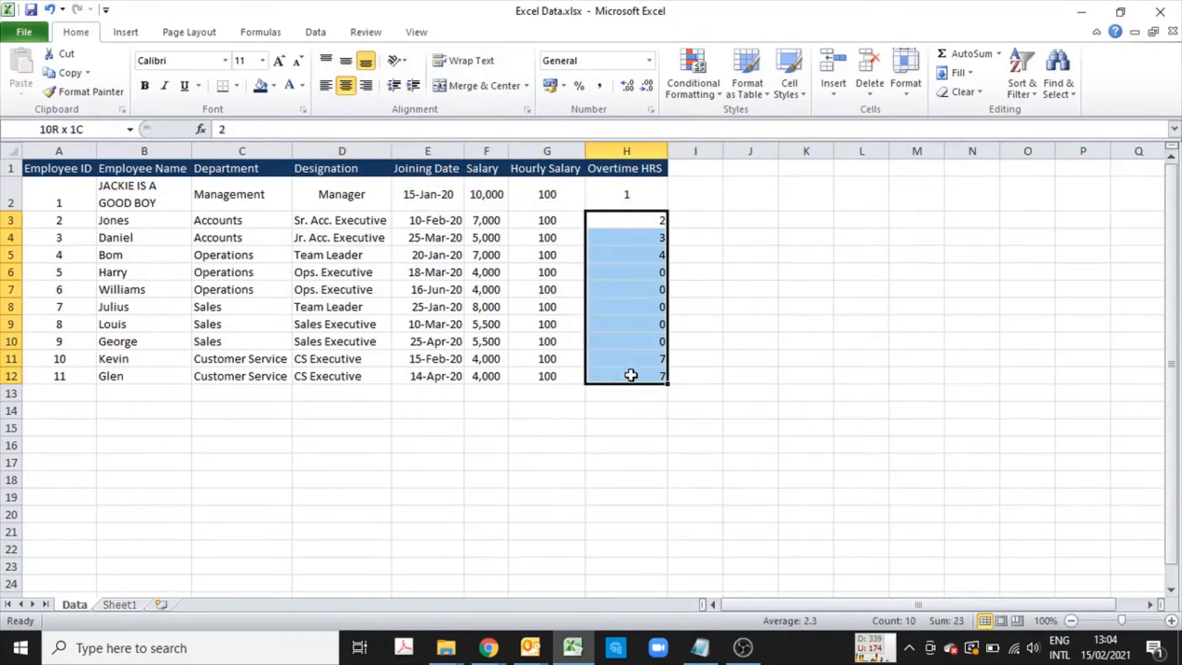
pyautogui.click(345, 85)
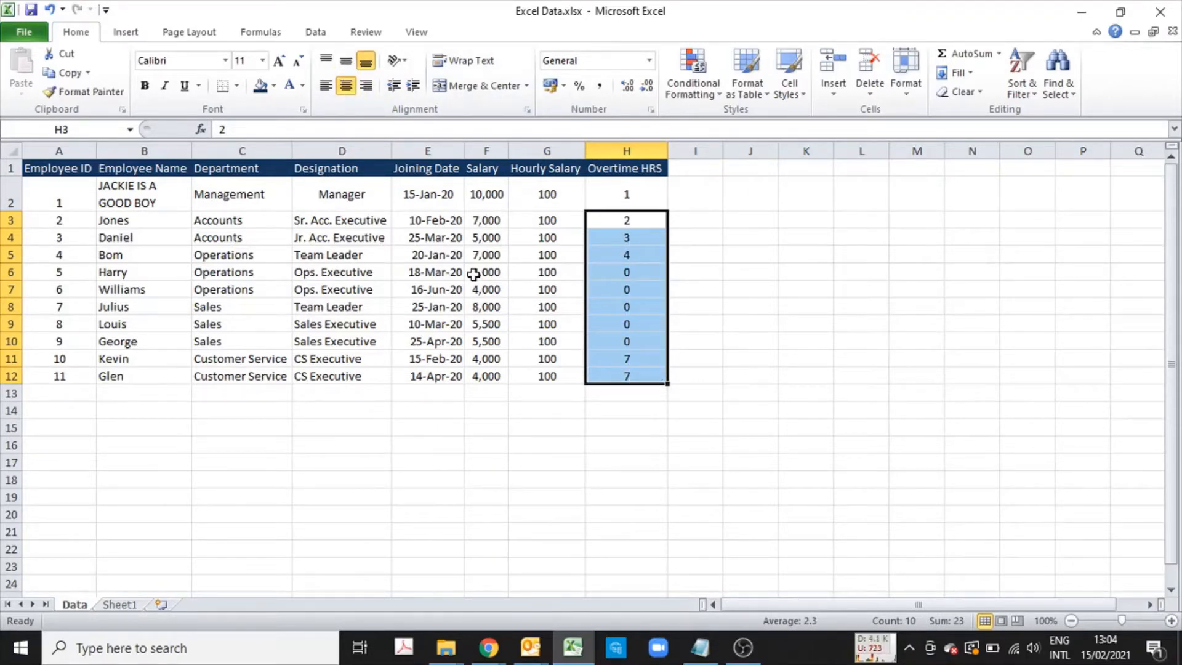
# - Insert a blank row above the heading row of the employee table
pyautogui.click(359, 251)
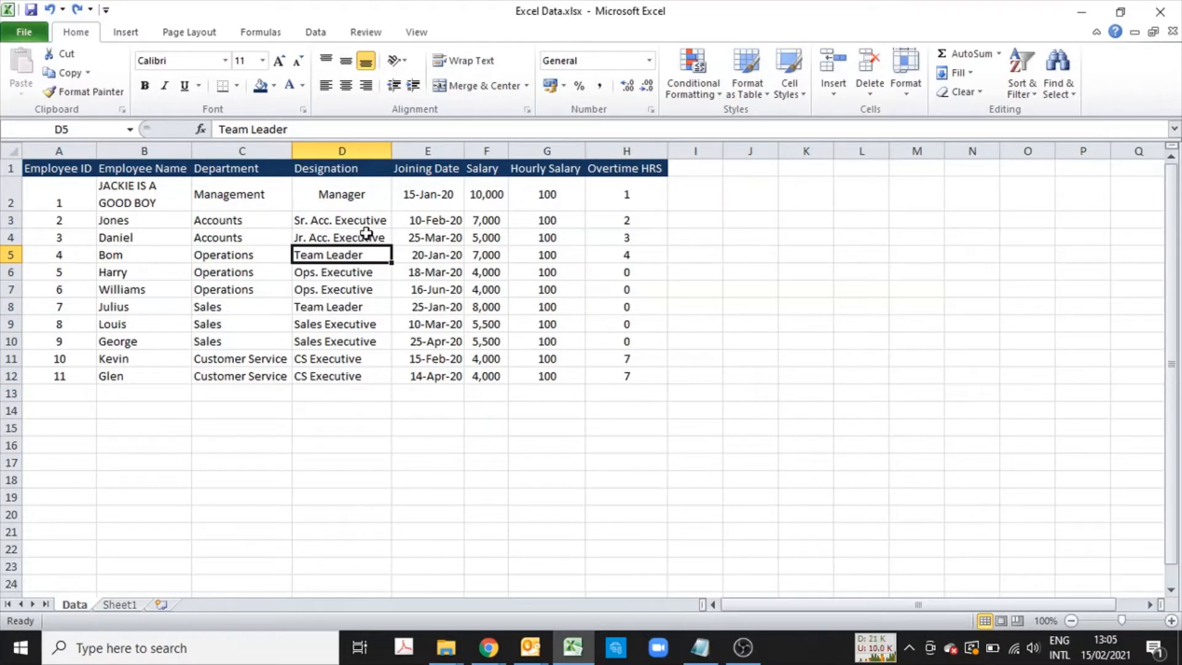
pyautogui.click(9, 168)
pyautogui.click(10, 219)
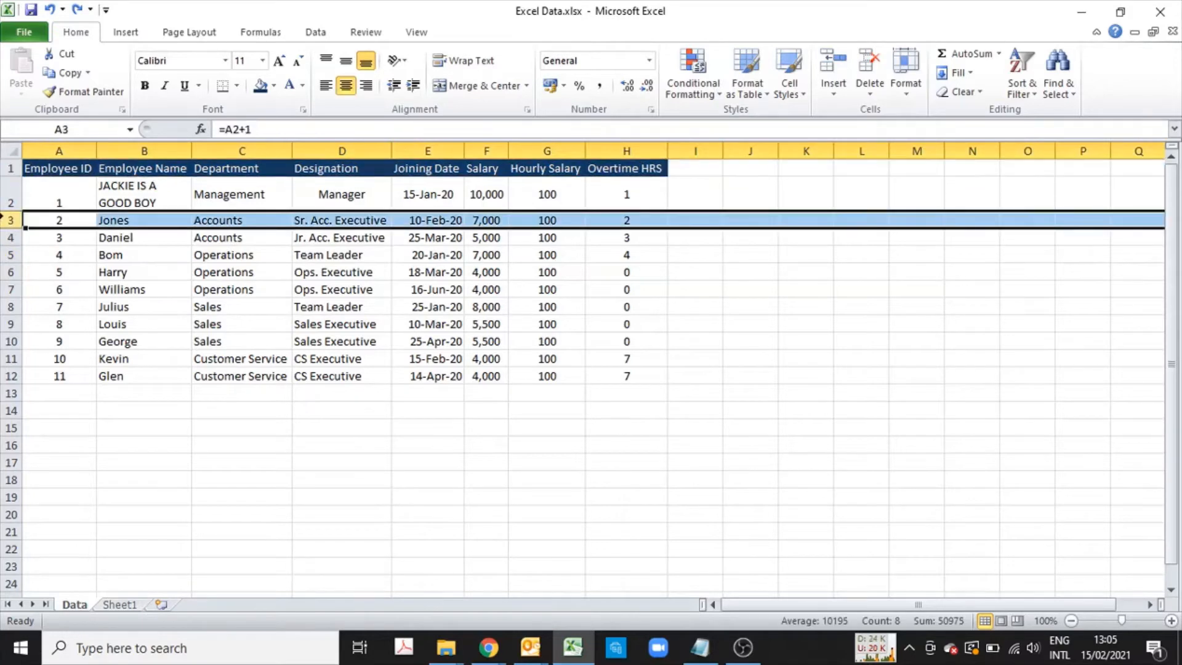
pyautogui.click(10, 168)
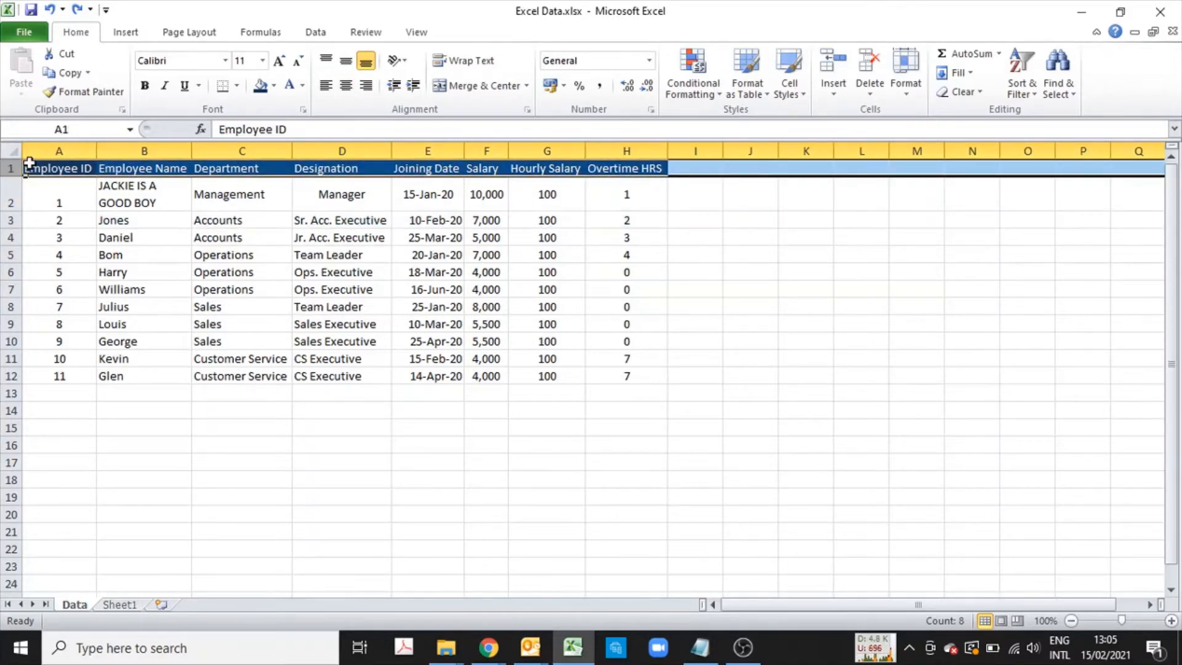
pyautogui.hotkey('ctrl', 'shift', '=')
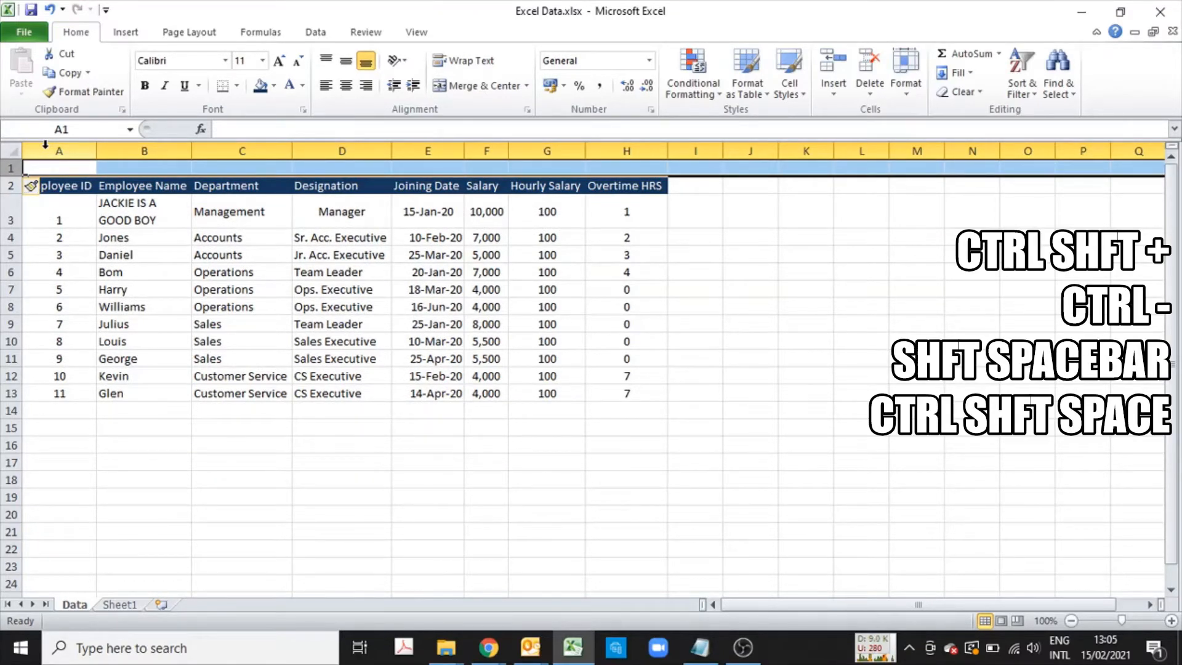
# - Insert seven more blank rows above the heading row of the employee table
pyautogui.hotkey('ctrl', 'shift', '=')
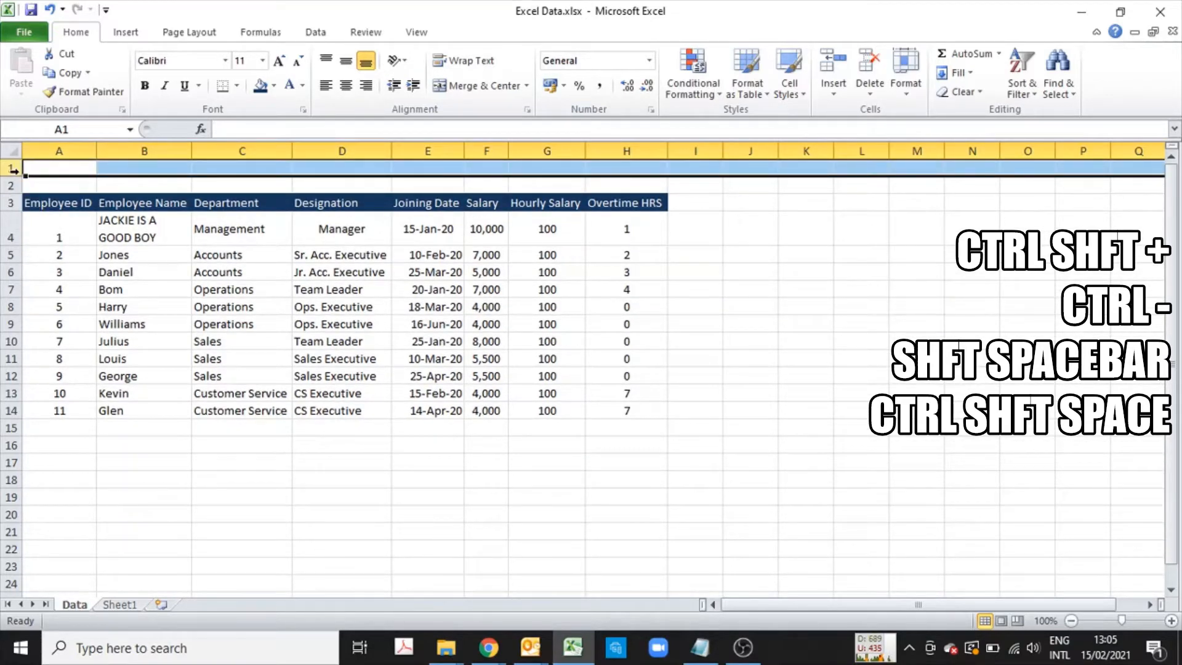
pyautogui.rightClick(13, 170)
pyautogui.click(83, 278)
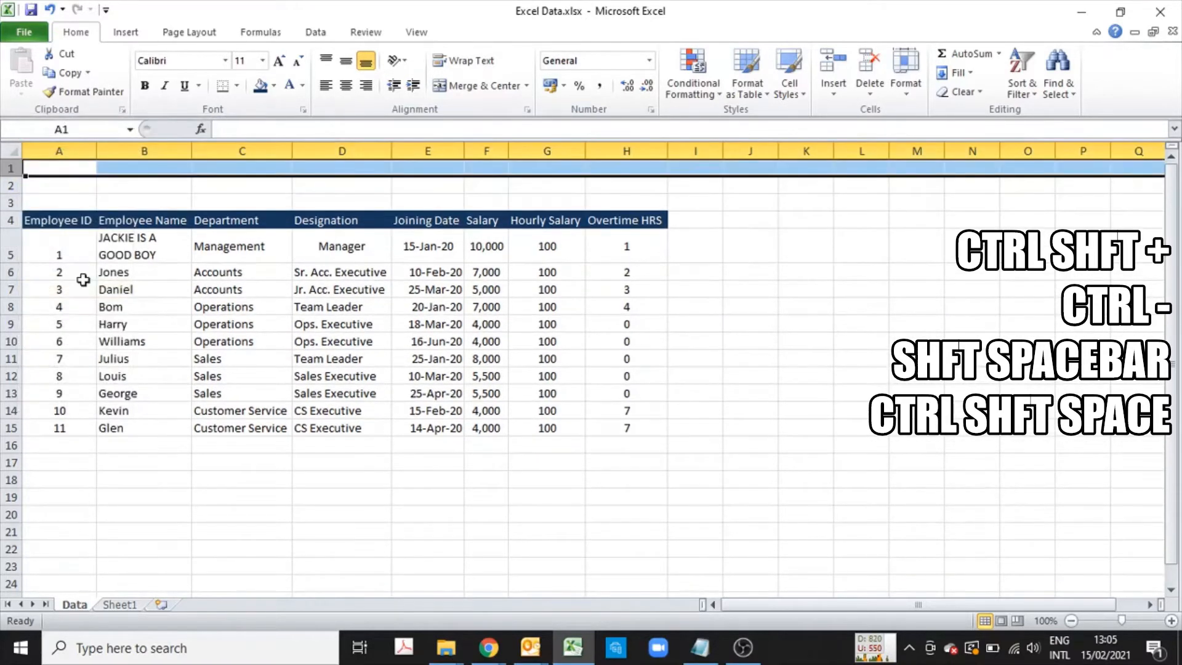
pyautogui.rightClick(14, 169)
pyautogui.click(73, 275)
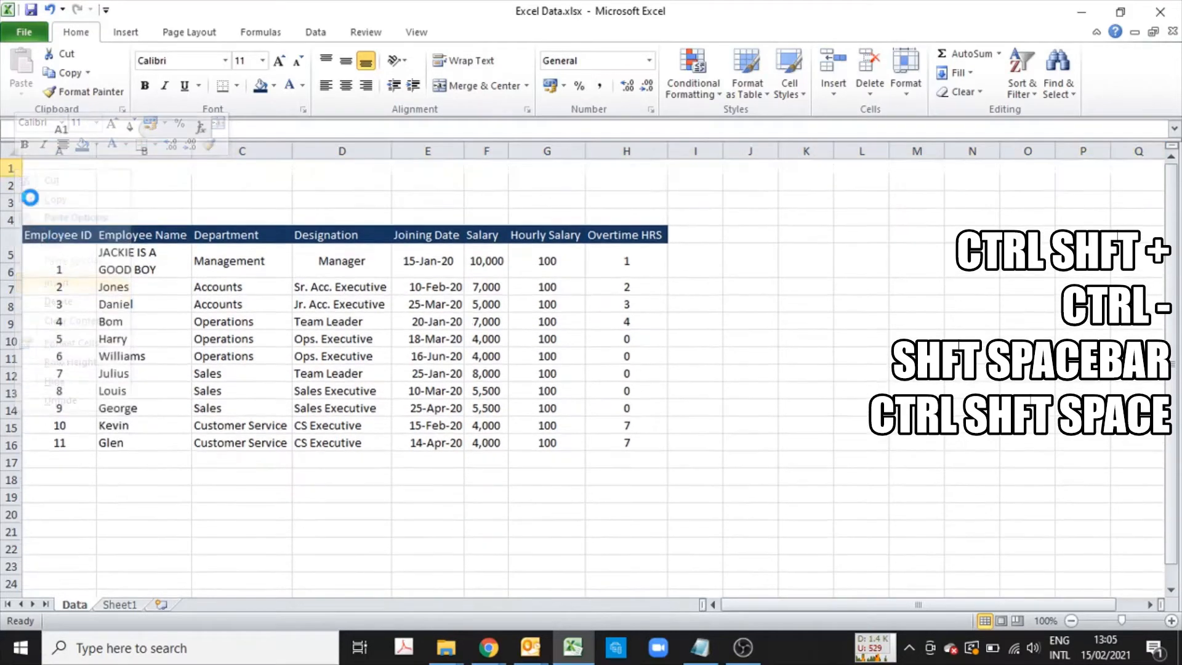
pyautogui.hotkey('ctrl', 'shift', '+')
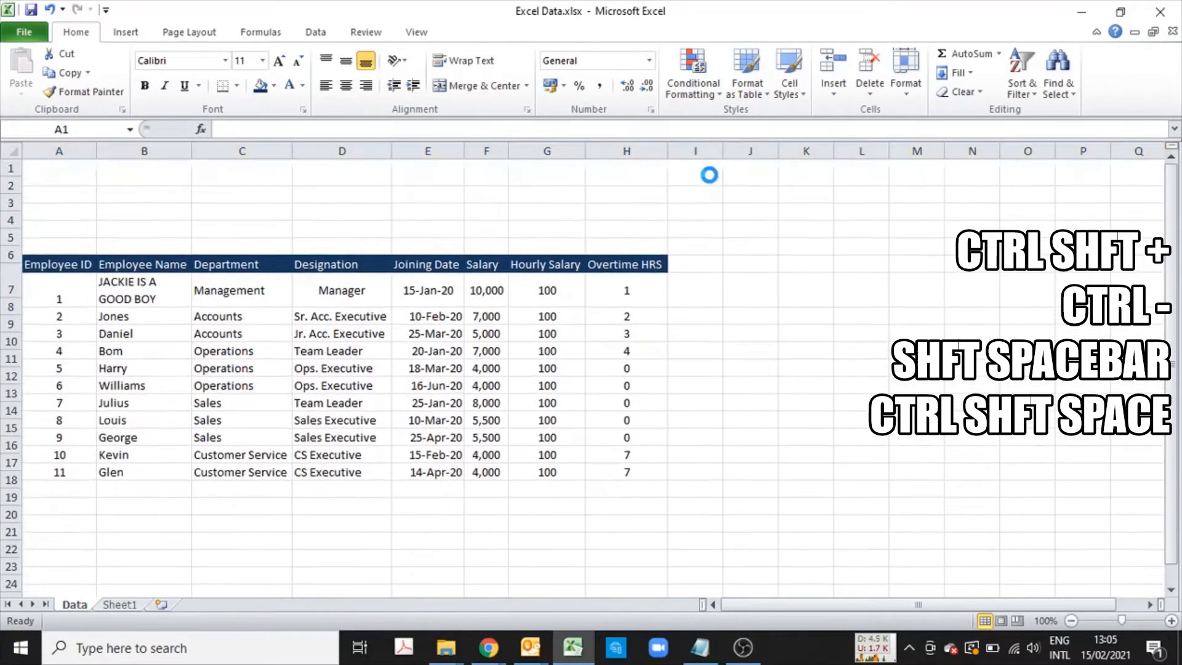
pyautogui.hotkey('ctrl', 'shift', '+')
pyautogui.hotkey('ctrl', 'shift', '+')
pyautogui.hotkey('ctrl', 'shift', '+')
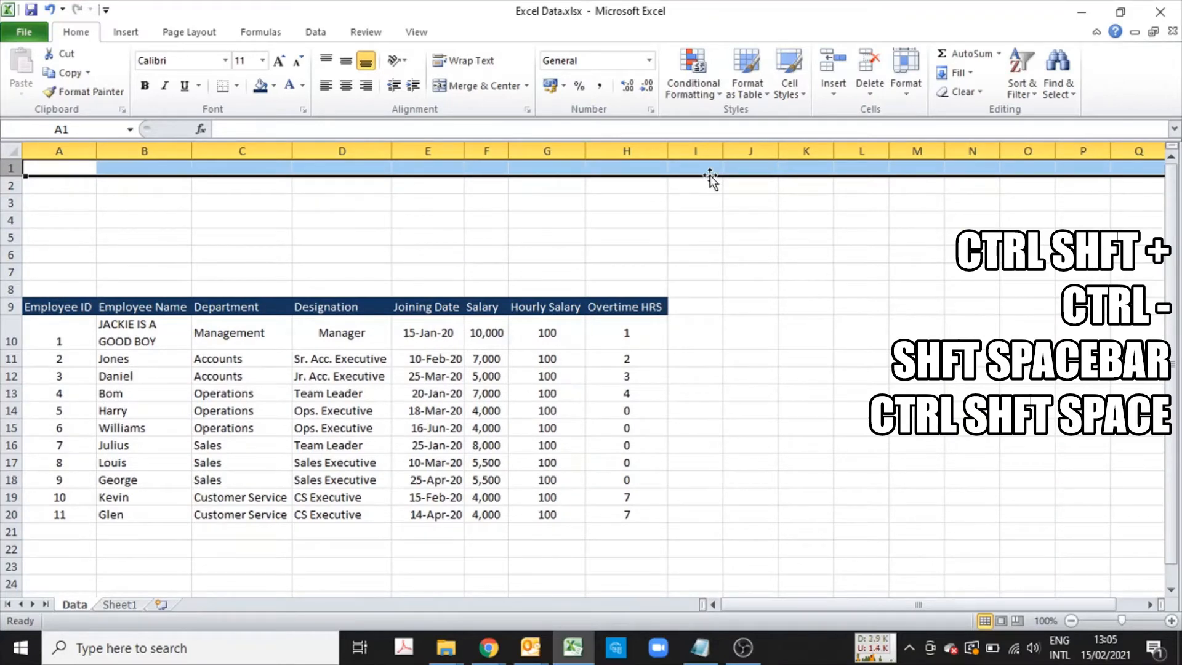
# - Delete seven of the blank rows above the heading row, keeping one
pyautogui.hotkey('ctrl', '-')
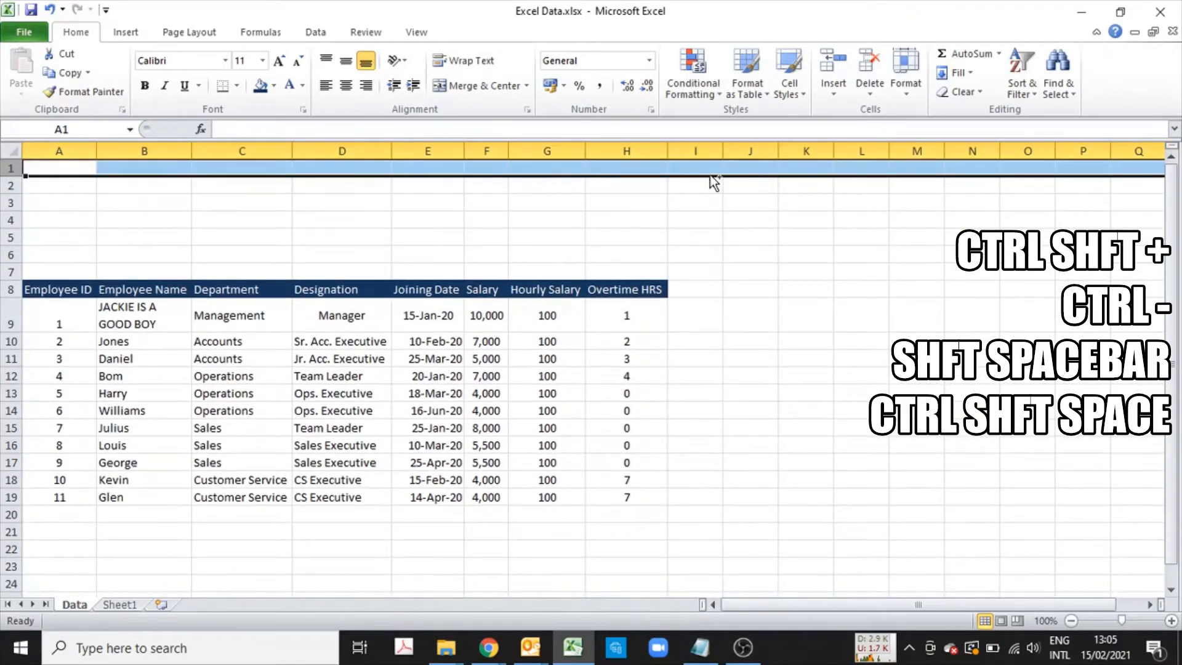
pyautogui.hotkey('ctrl', '-')
pyautogui.hotkey('ctrl', '-')
pyautogui.hotkey('ctrl', '-')
pyautogui.hotkey('ctrl', '-')
pyautogui.hotkey('ctrl', '-')
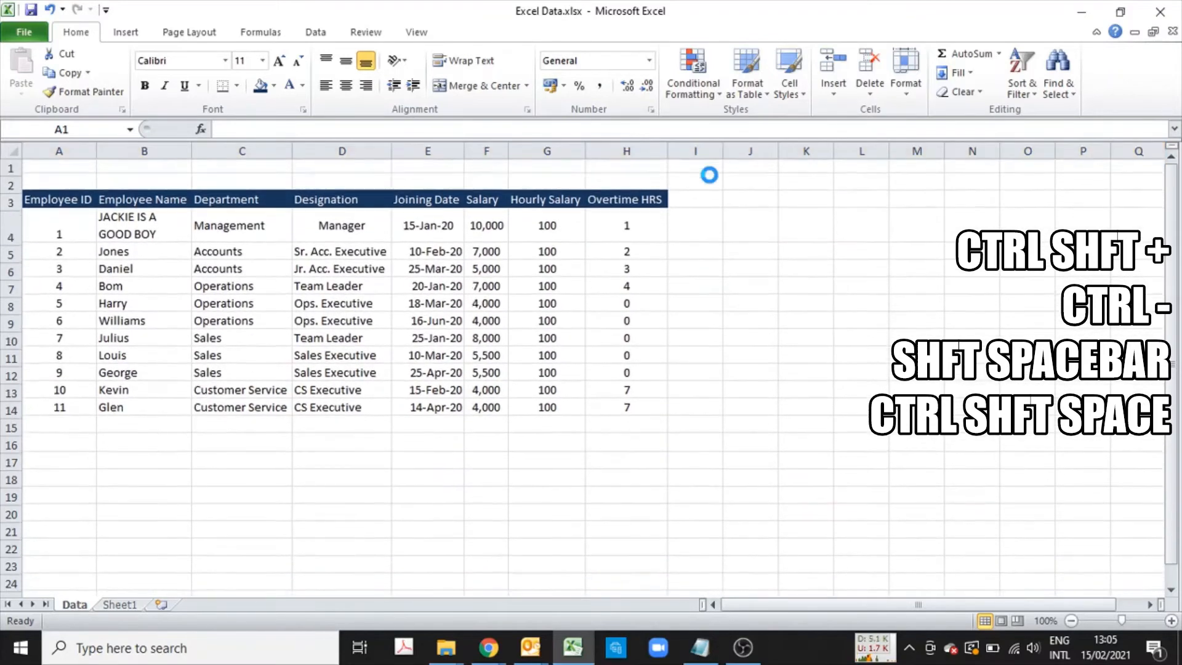
pyautogui.hotkey('ctrl', '-')
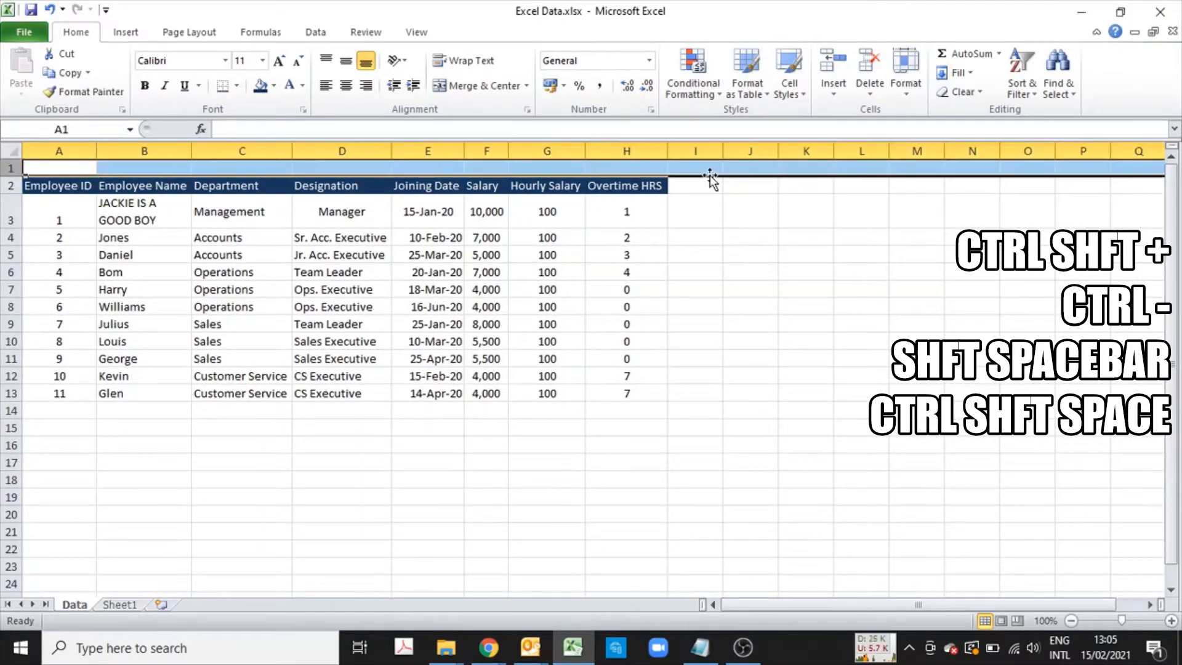
# - Select column A entirely and insert three blank columns before the Employee ID column
pyautogui.hotkey('ctrl', 'space')
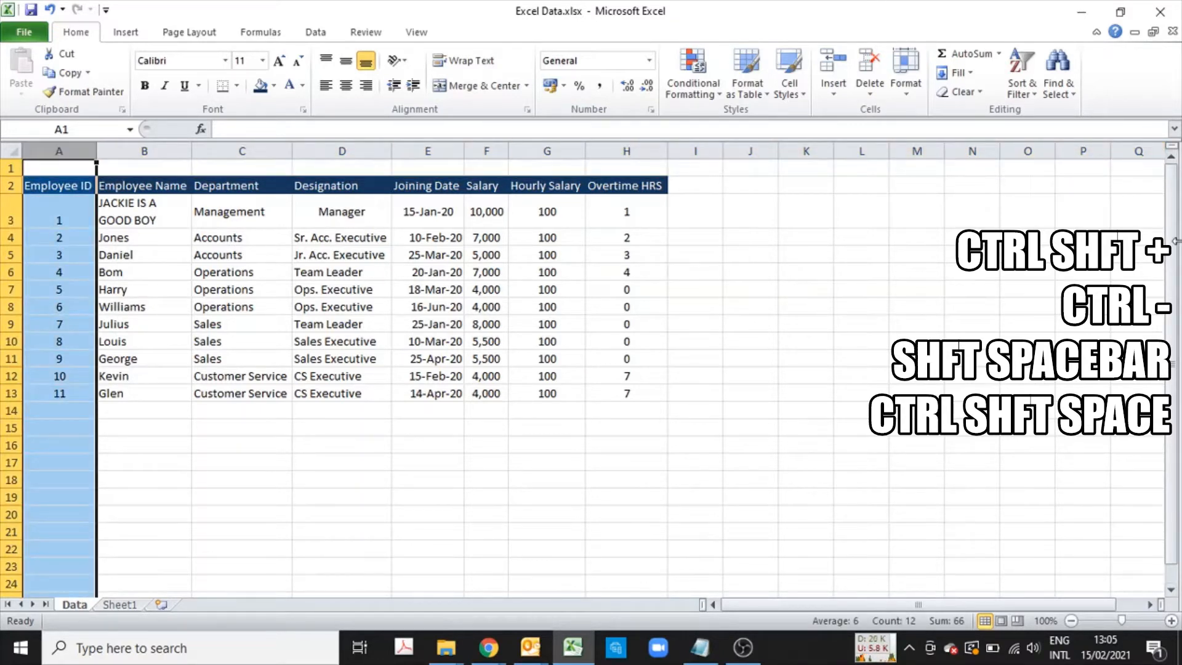
pyautogui.hotkey('ctrl', 'shift', '+')
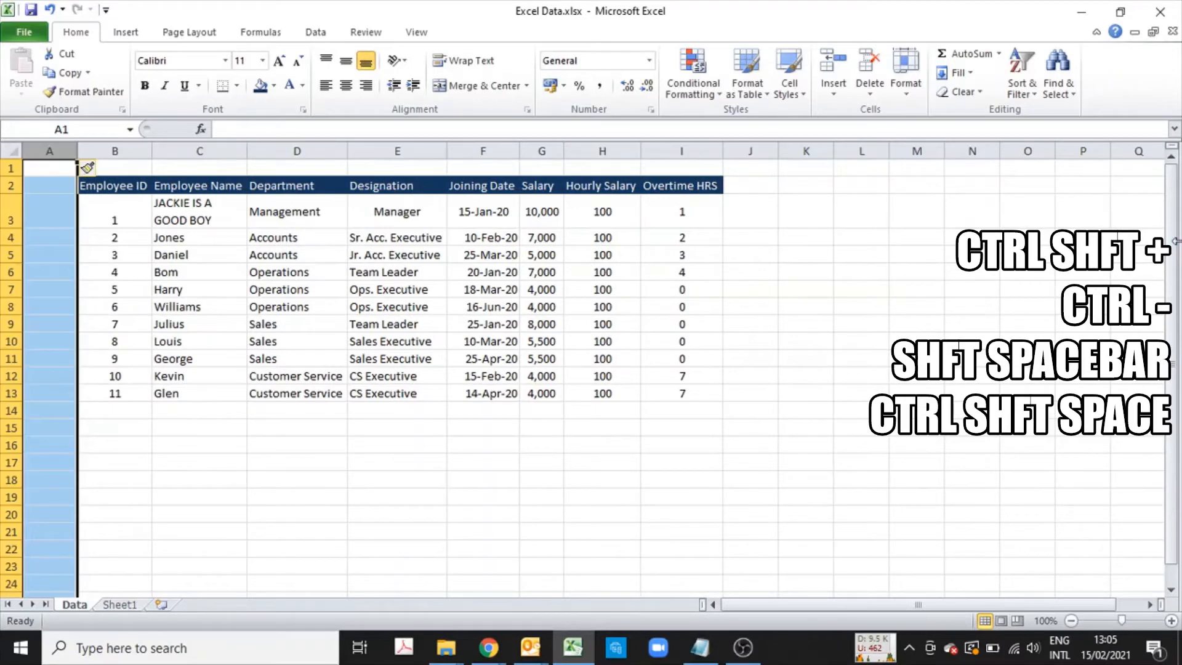
pyautogui.hotkey('ctrl', 'shift', '+')
pyautogui.hotkey('ctrl', 'shift', '+')
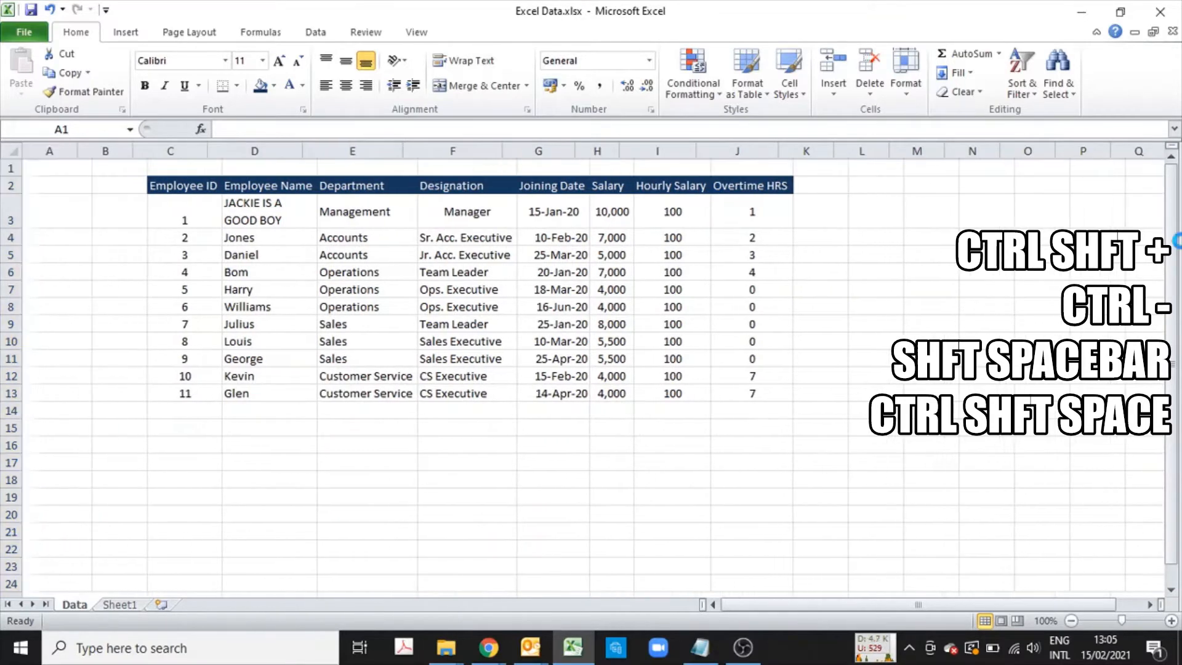
# - Delete the three blank columns in front of the Employee ID column
pyautogui.hotkey('ctrl', '-')
pyautogui.hotkey('ctrl', '-')
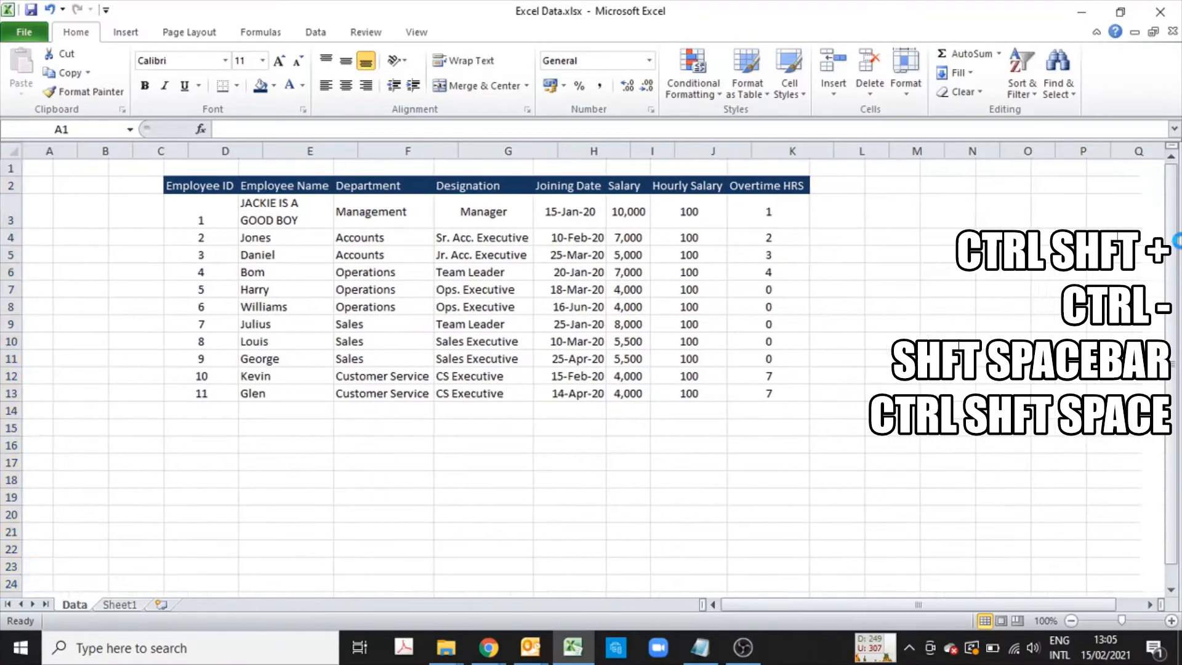
pyautogui.hotkey('ctrl', '-')
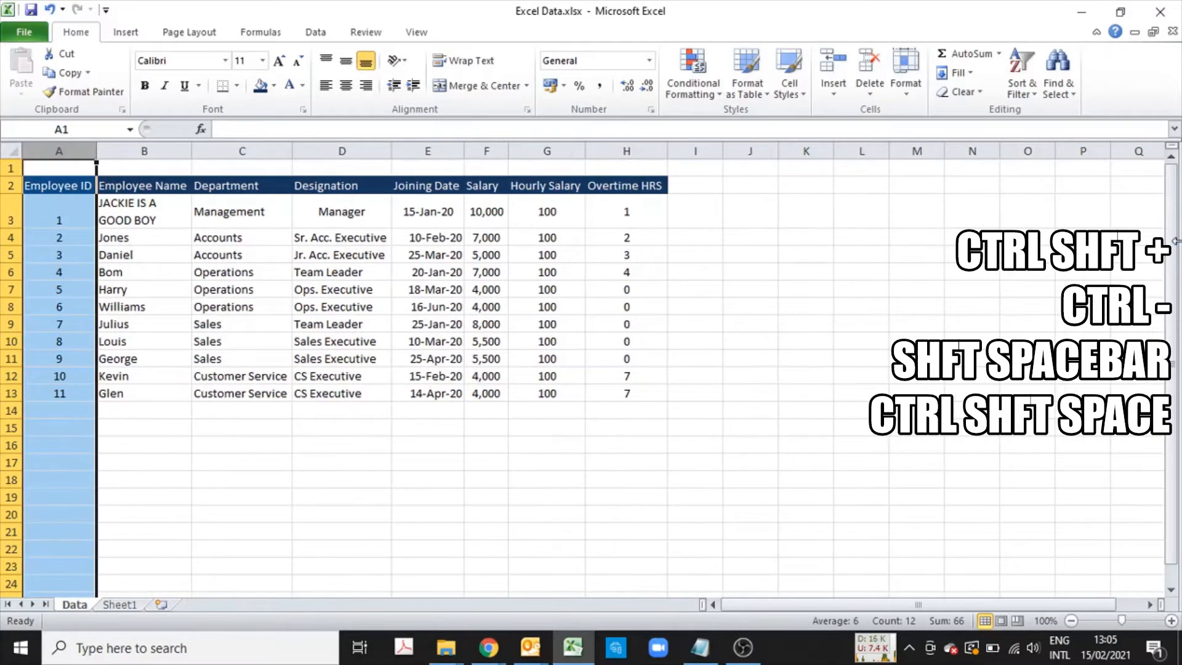
# - Select the whole blank row 1 and delete it so the headings start the sheet
pyautogui.press('Left')
pyautogui.hotkey('shift', 'space')
pyautogui.write('-')
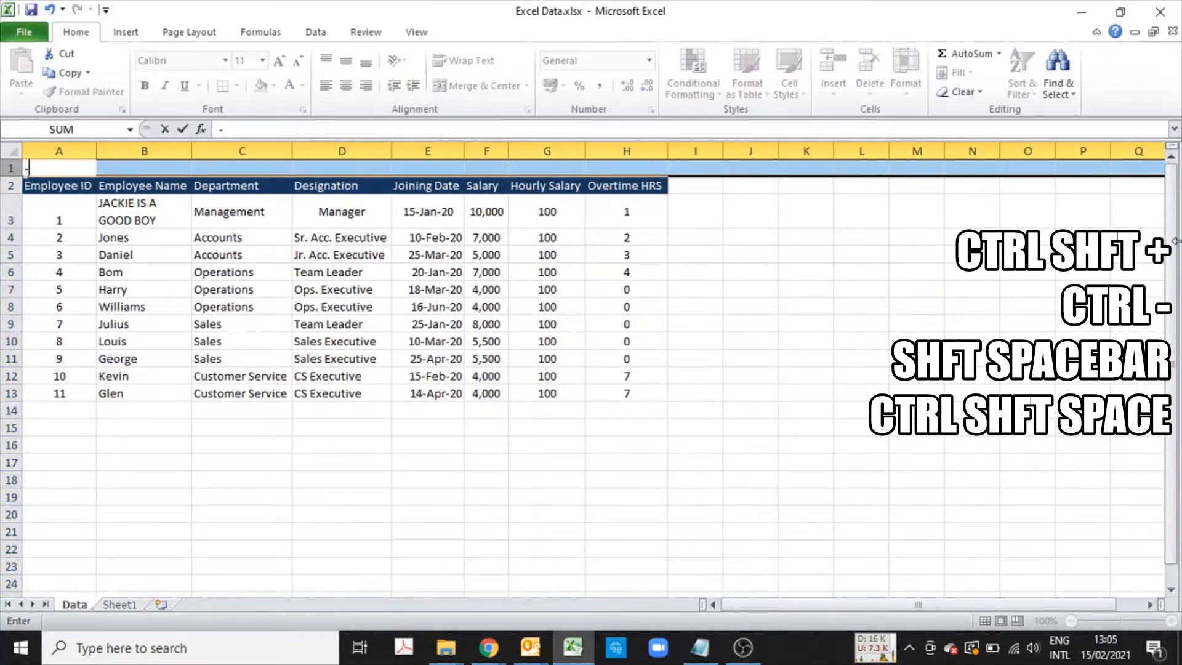
pyautogui.press('Escape')
pyautogui.hotkey('ctrl', '-')
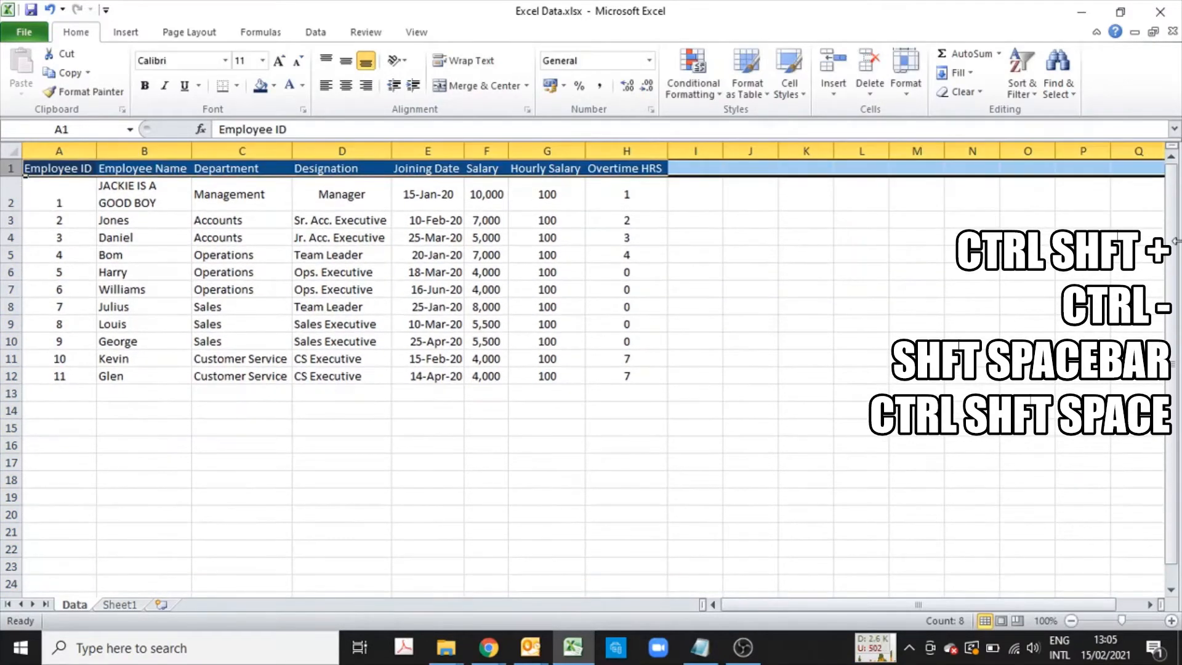
# - Select the entire Department, Designation and Joining Date columns one after another
pyautogui.click(235, 147)
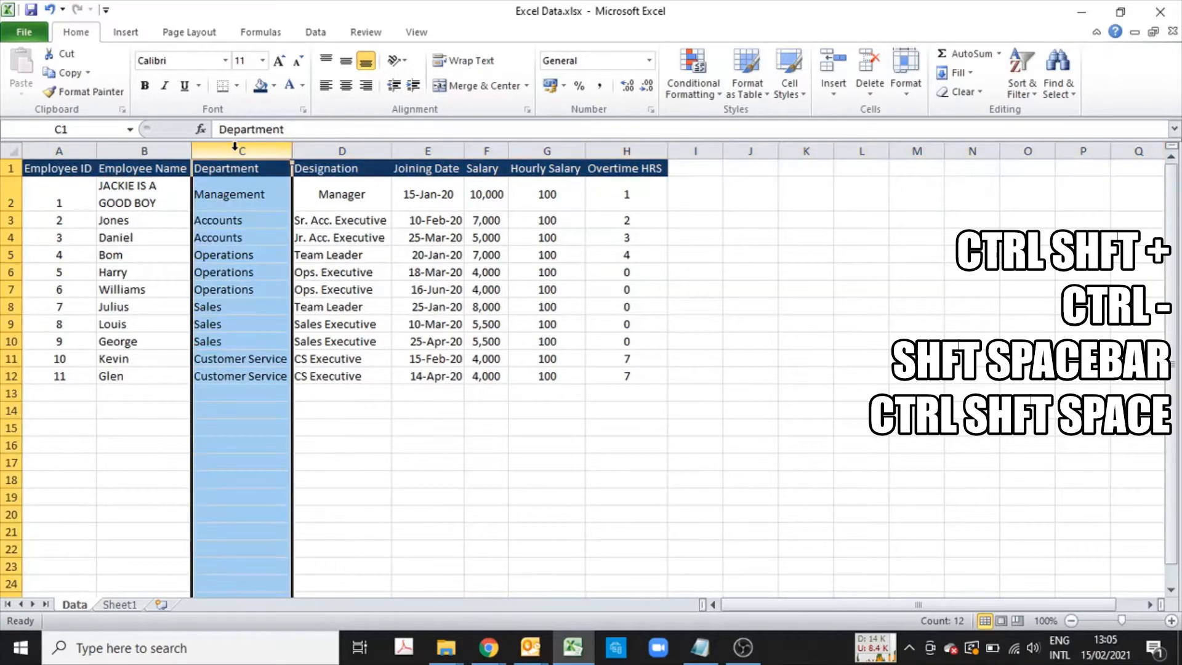
pyautogui.click(228, 284)
pyautogui.click(261, 147)
pyautogui.click(326, 148)
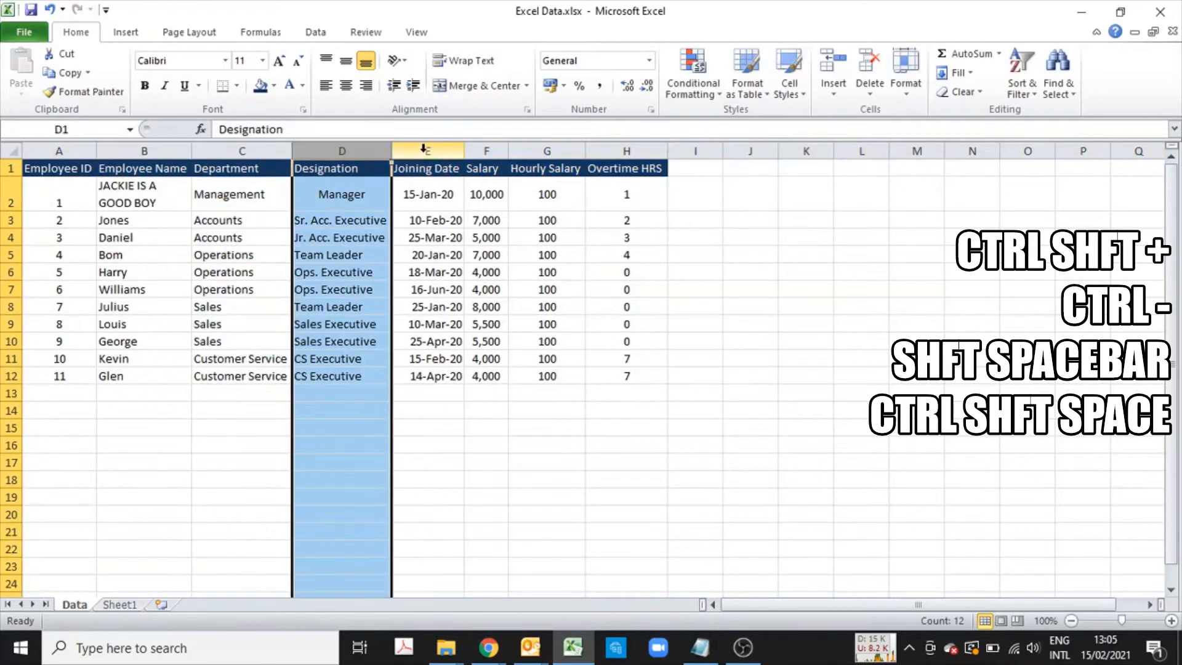
pyautogui.click(424, 148)
# - Select the entire row 7 from cell B7, and the entire blank row 14 from cell B14
pyautogui.click(180, 284)
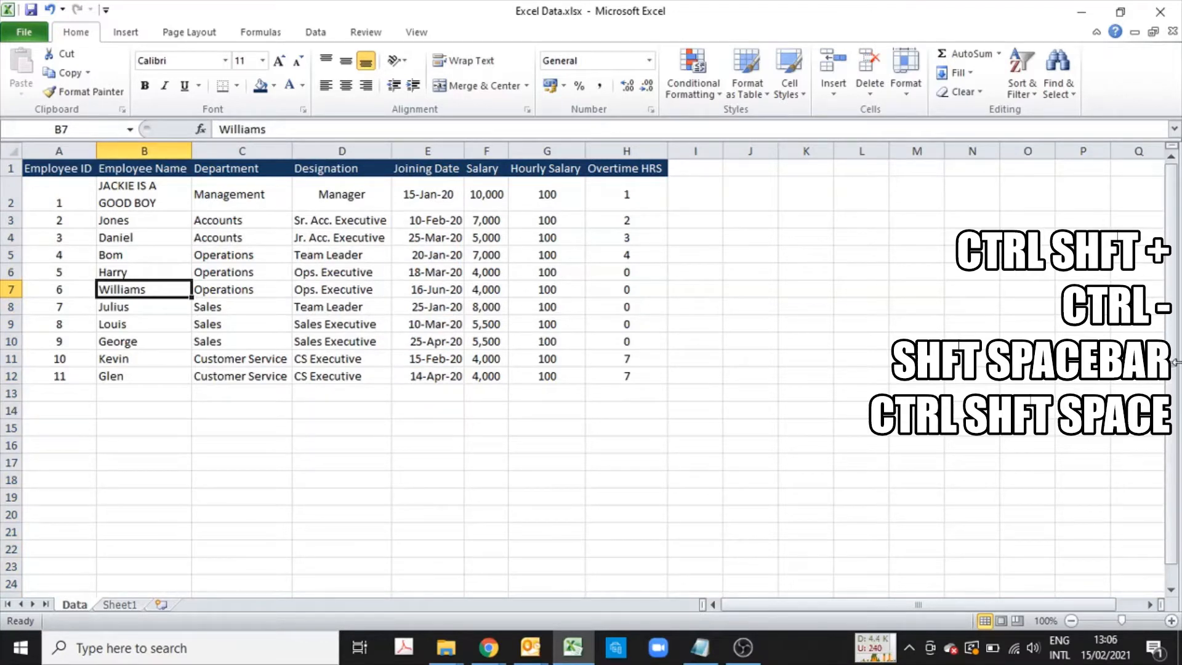
pyautogui.hotkey('shift', 'space')
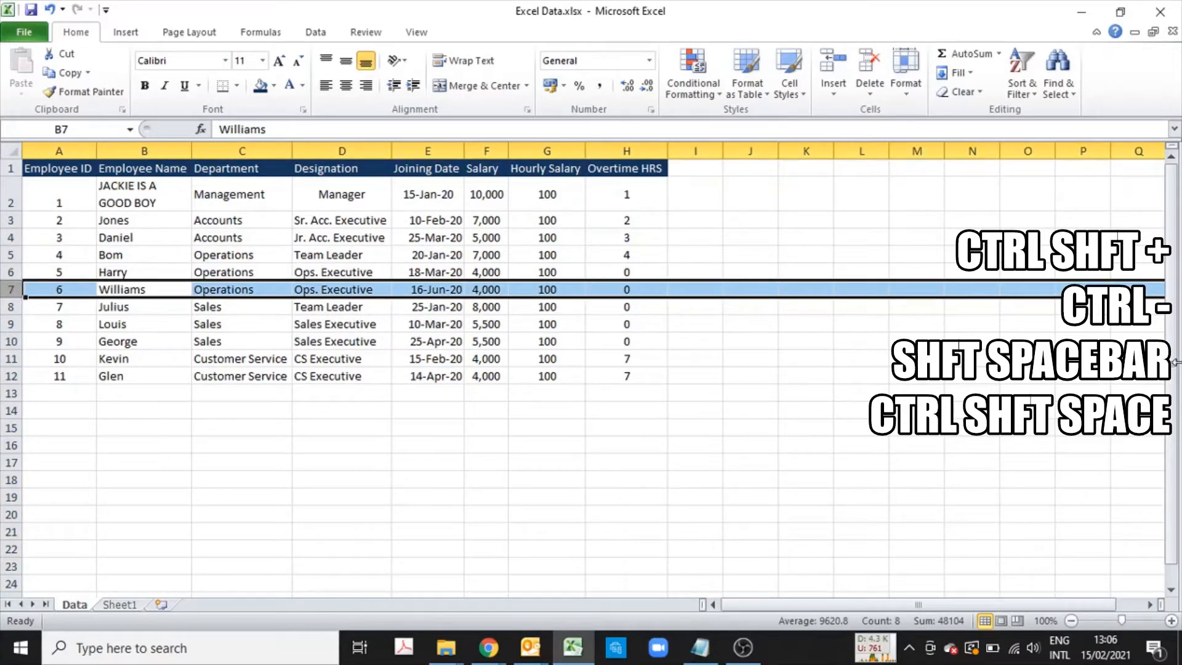
pyautogui.press('Down')
pyautogui.press('Down')
pyautogui.press('Down')
pyautogui.press('Down')
pyautogui.press('Down')
pyautogui.press('Down')
pyautogui.press('Down')
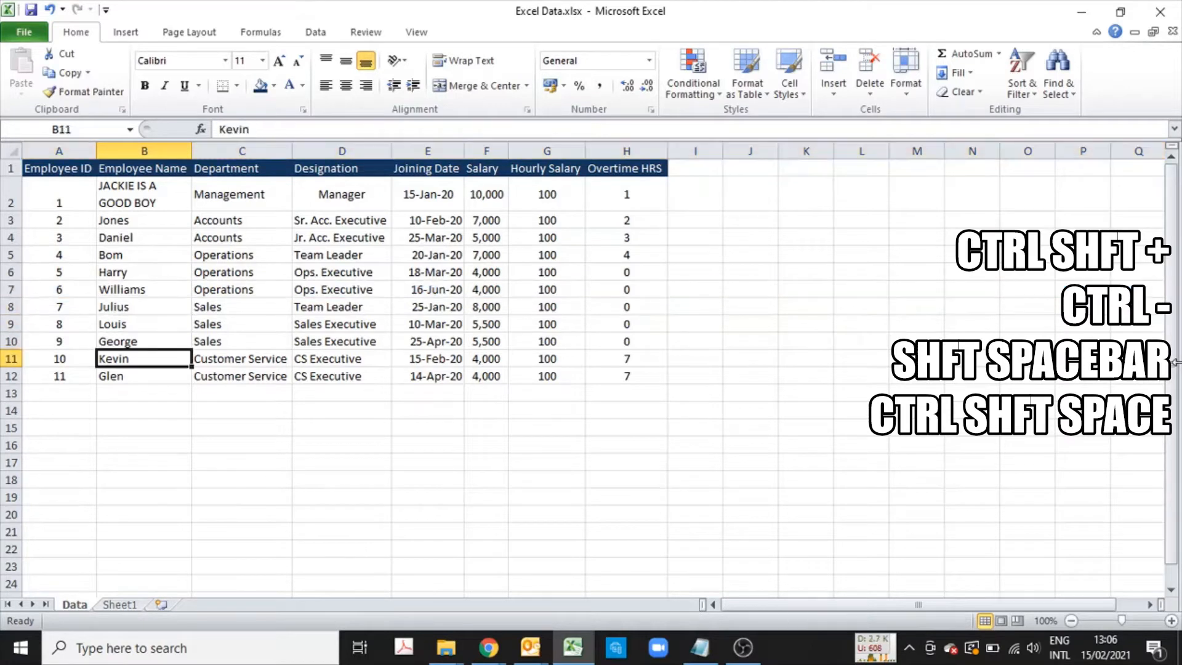
pyautogui.hotkey('shift', 'space')
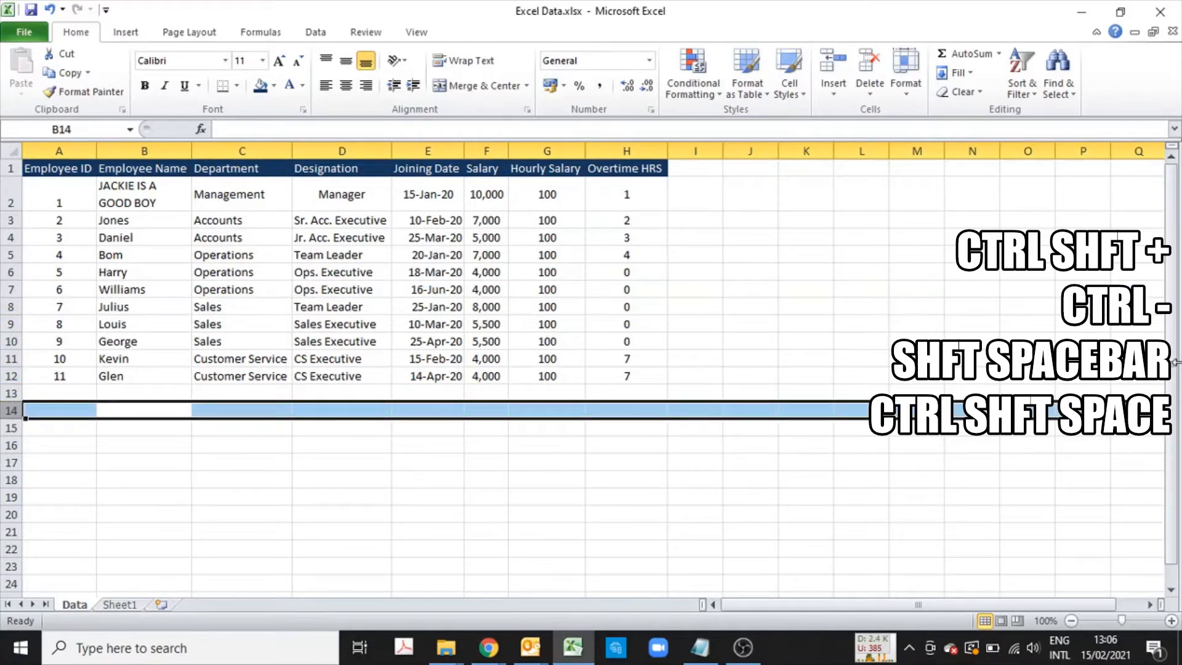
# - Select the entire column B from cell B13, and the entire column C from cell C13
pyautogui.press('Up')
pyautogui.hotkey('ctrl', 'space')
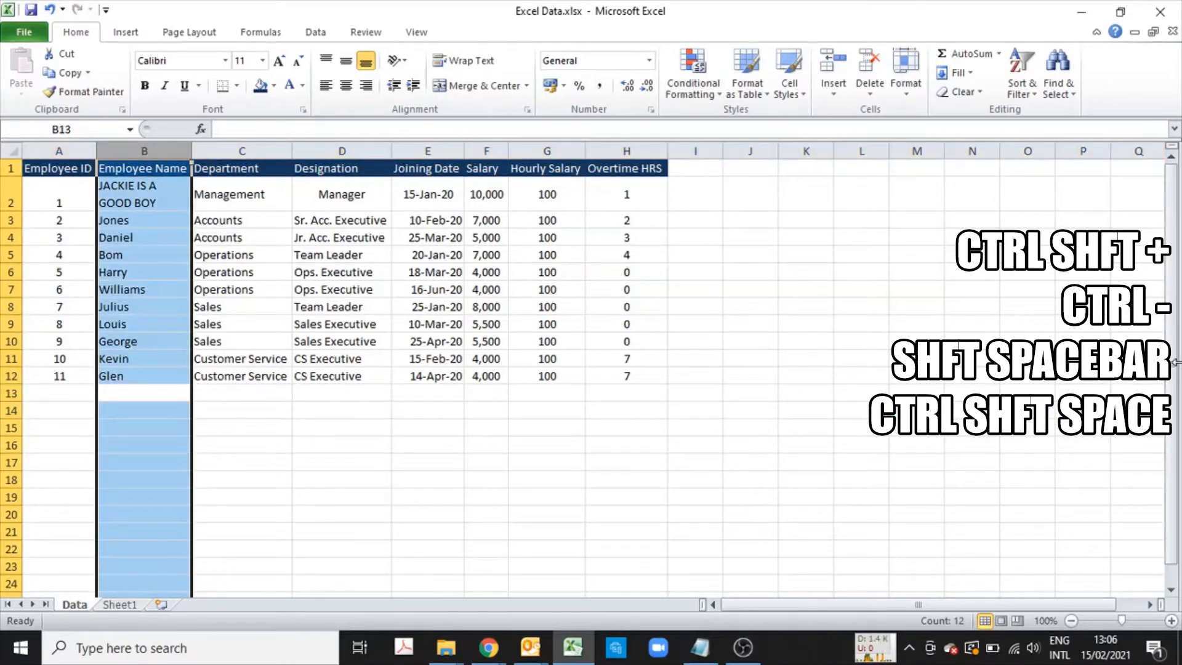
pyautogui.press('Right')
pyautogui.hotkey('ctrl', 'space')
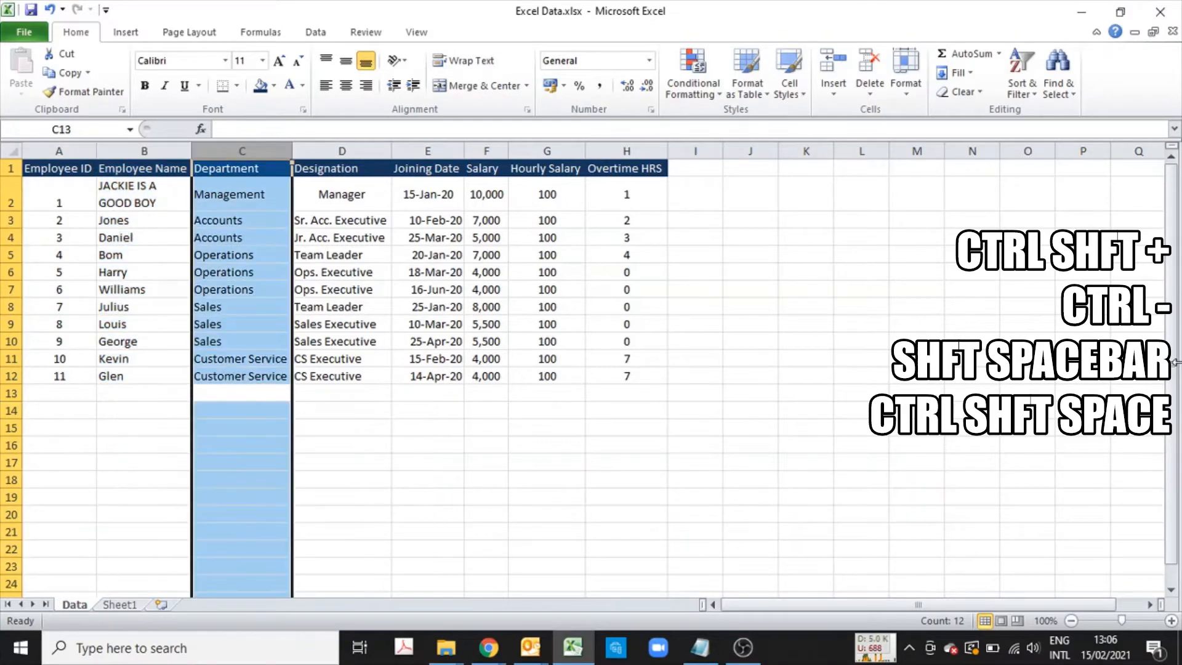
# - Return to cell A1, insert a blank row above the headings and delete it again
pyautogui.press('Left')
pyautogui.press('Up')
pyautogui.hotkey('ctrl', 'Home')
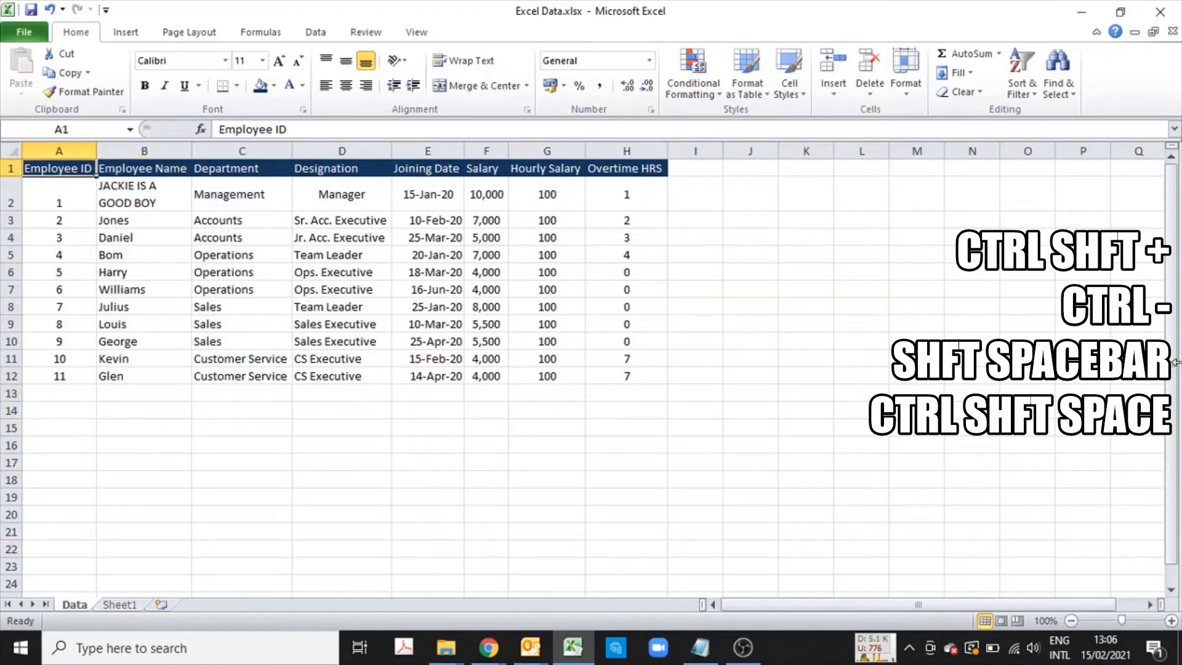
pyautogui.hotkey('shift', 'space')
pyautogui.hotkey('ctrl', 'shift', '+')
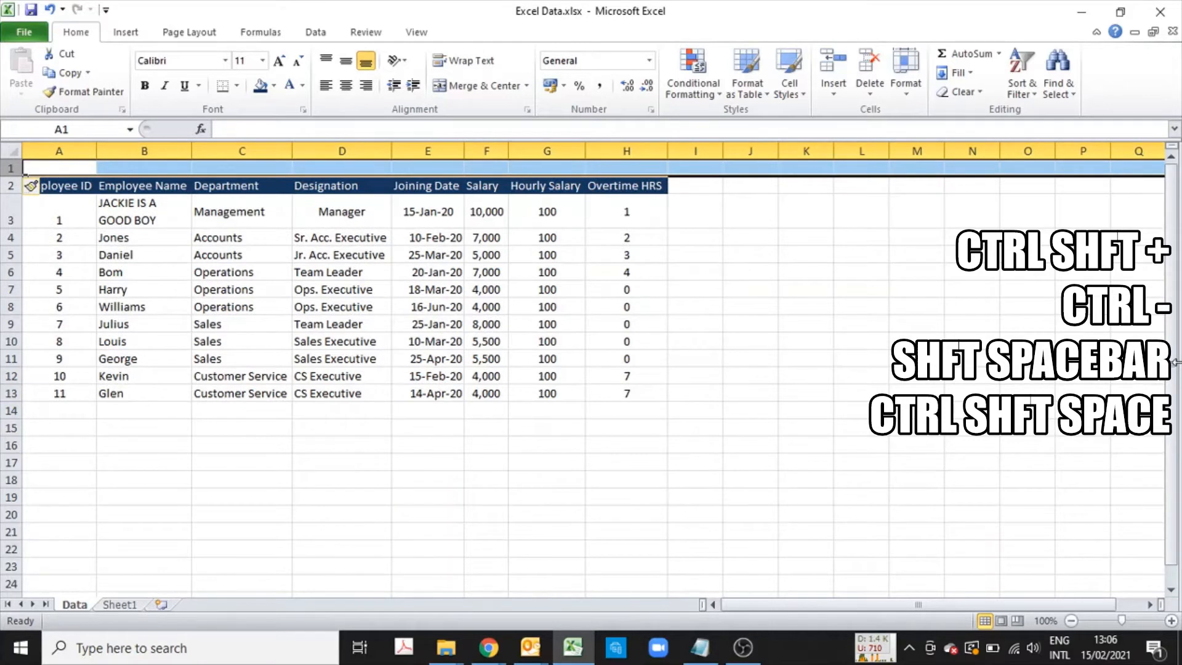
pyautogui.hotkey('ctrl', '-')
pyautogui.press('Down')
pyautogui.press('Down')
pyautogui.press('Down')
pyautogui.press('Down')
pyautogui.press('Down')
pyautogui.press('Down')
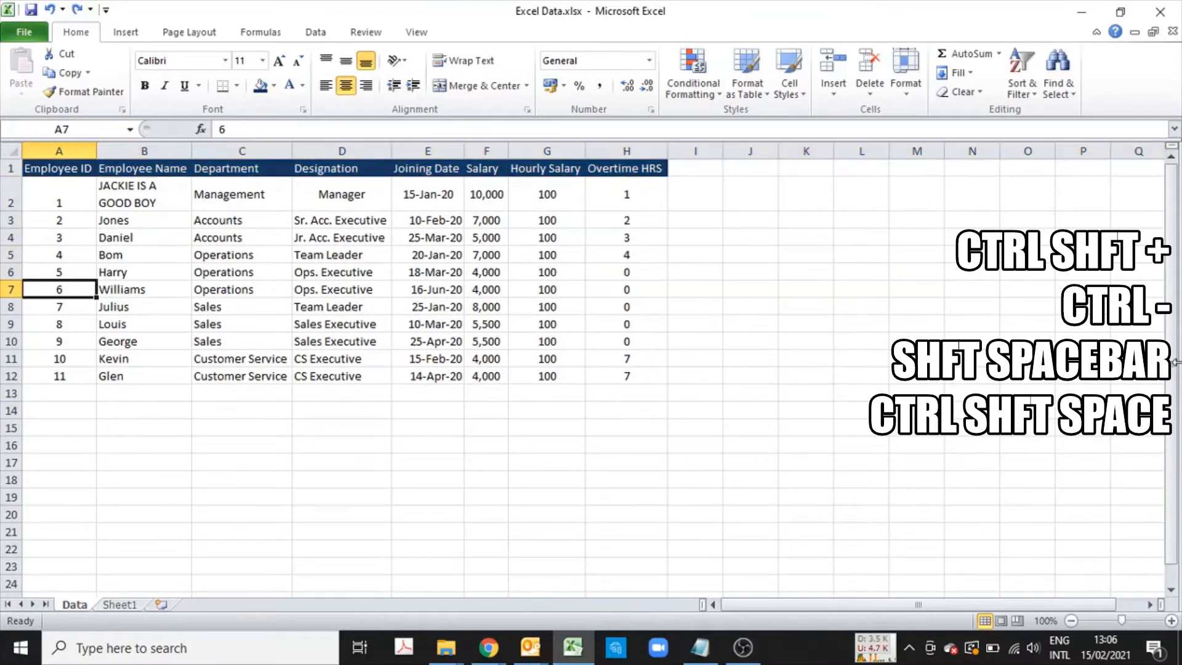
pyautogui.press('Down')
pyautogui.press('Down')
pyautogui.press('Down')
pyautogui.press('Down')
pyautogui.press('Down')
pyautogui.press('Down')
pyautogui.press('Right')
pyautogui.press('Right')
pyautogui.press('Down')
pyautogui.press('Down')
pyautogui.press('Down')
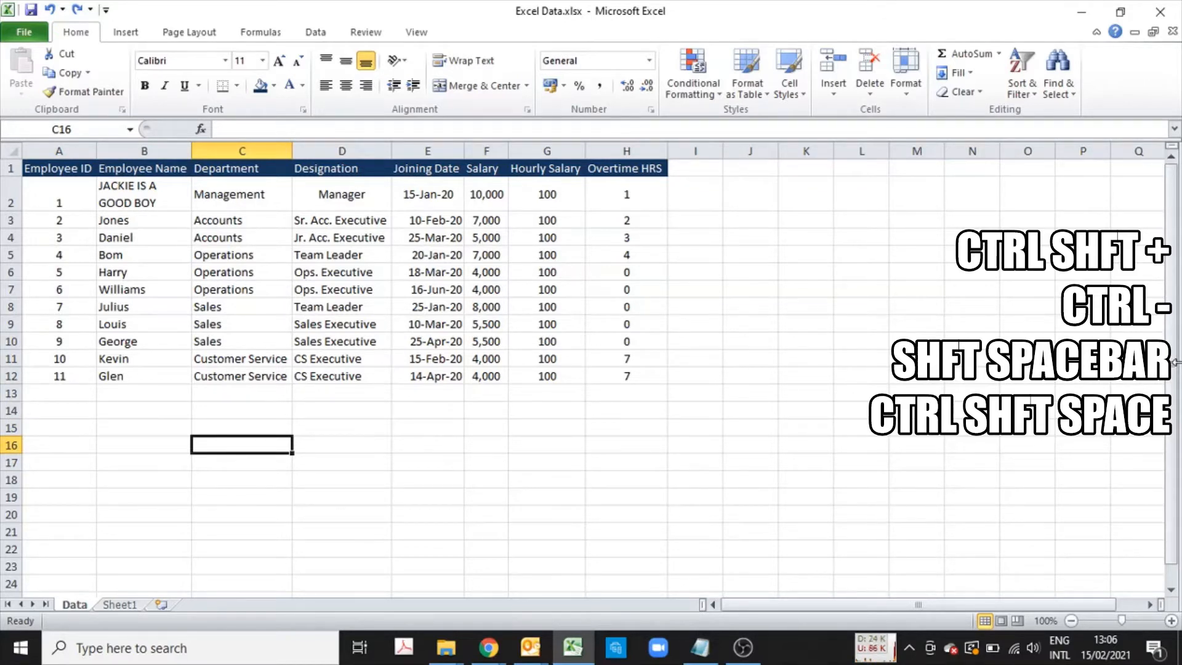
# - Return to cell A1, select the whole heading row and insert a blank row above it
pyautogui.hotkey('ctrl', 'Home')
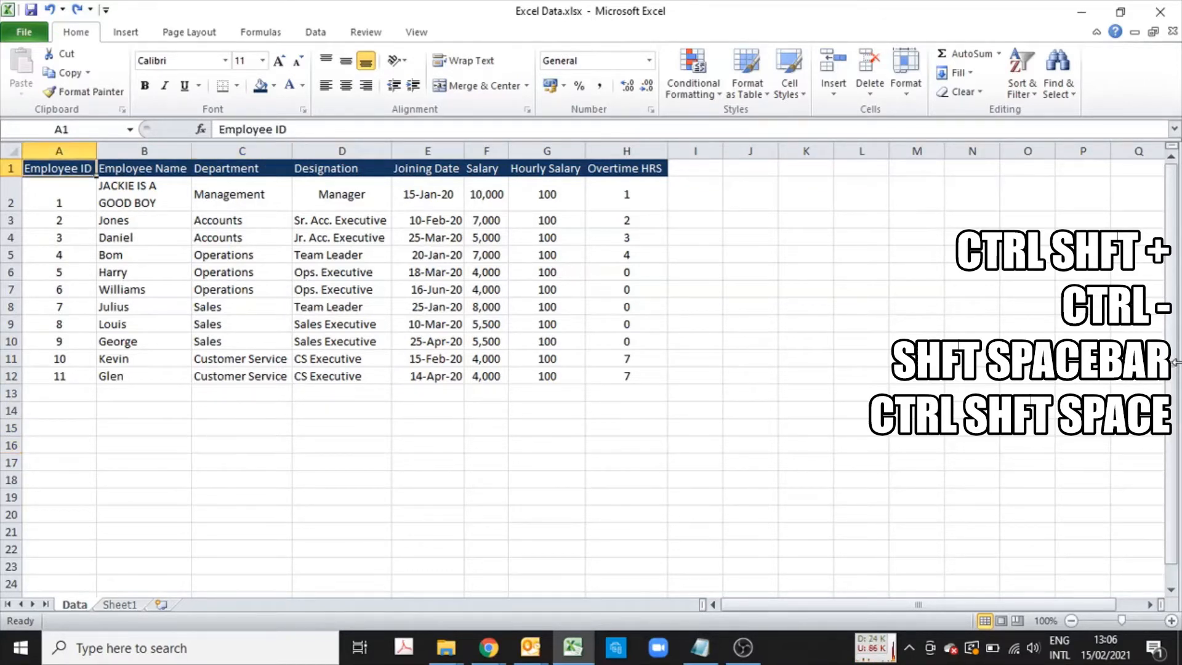
pyautogui.hotkey('shift', 'space')
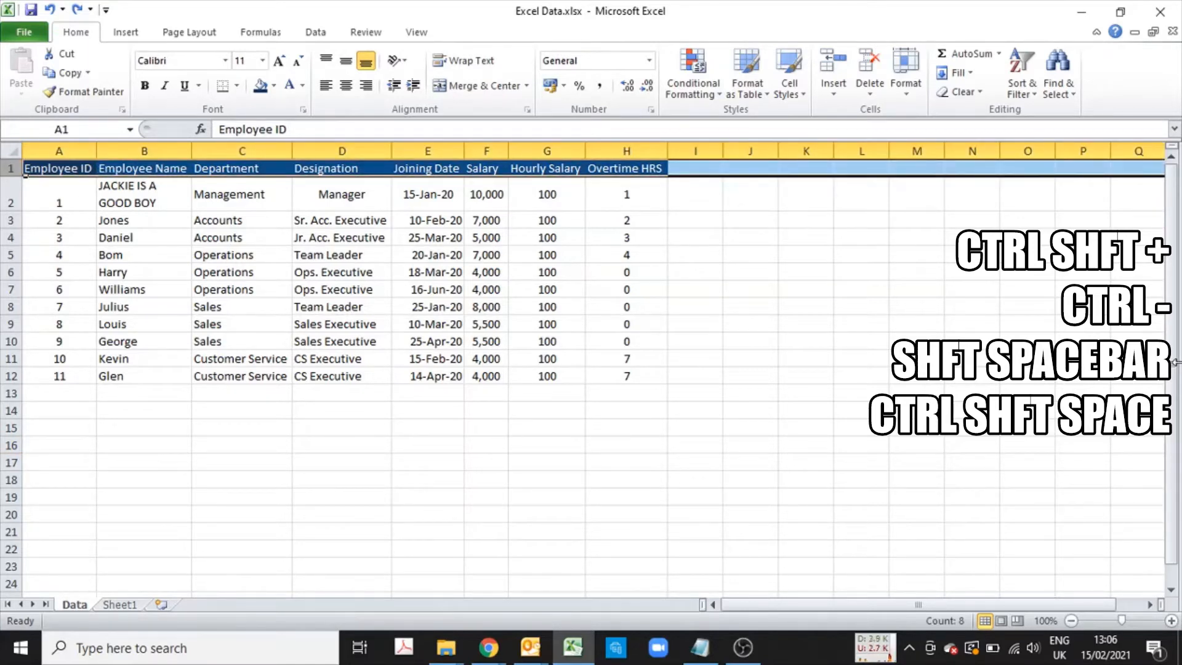
pyautogui.hotkey('ctrl', 'shift', '+')
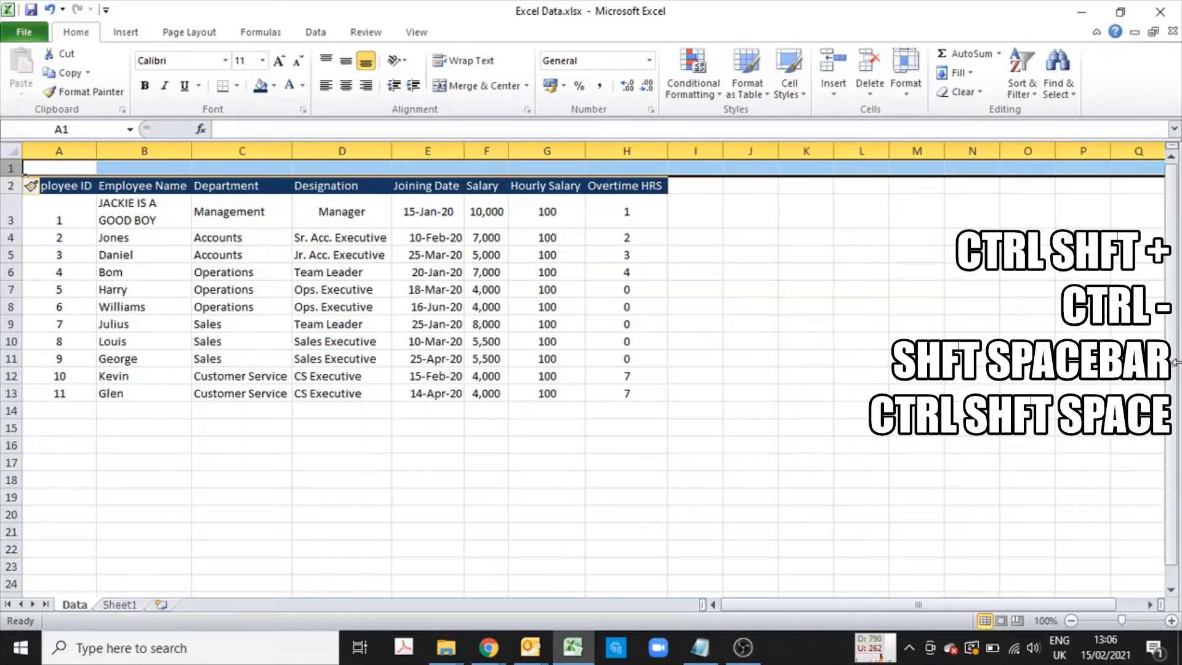
# - Enter the title "Employee Data Table" in cell A1
pyautogui.click(25, 175)
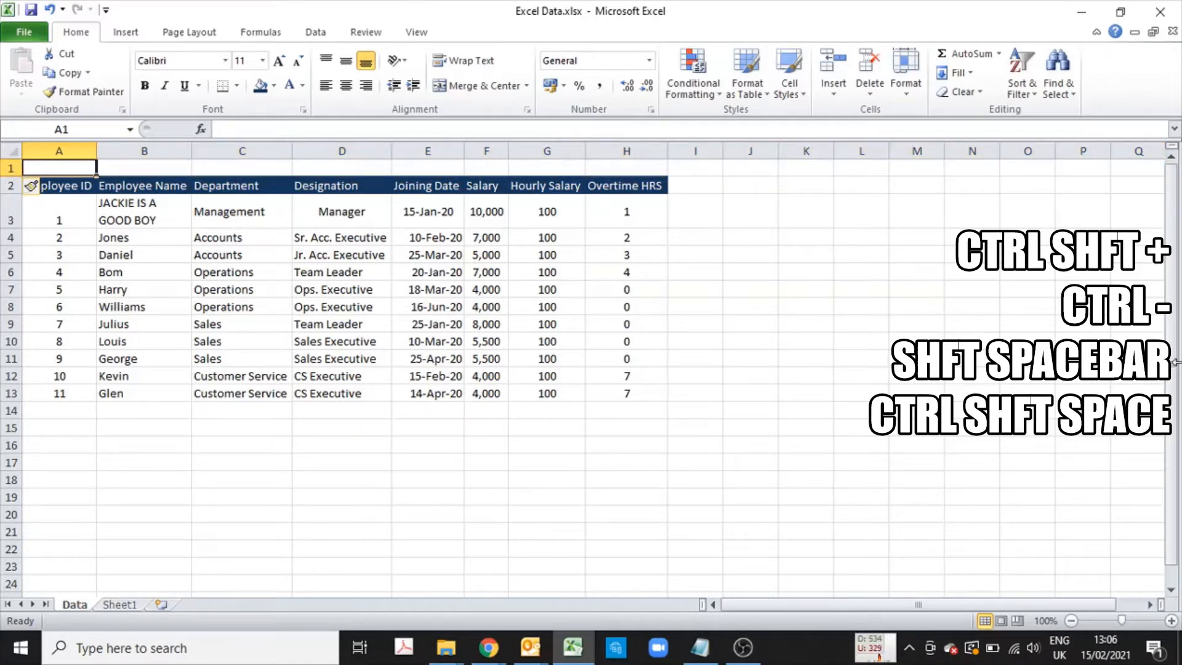
pyautogui.write('Employ')
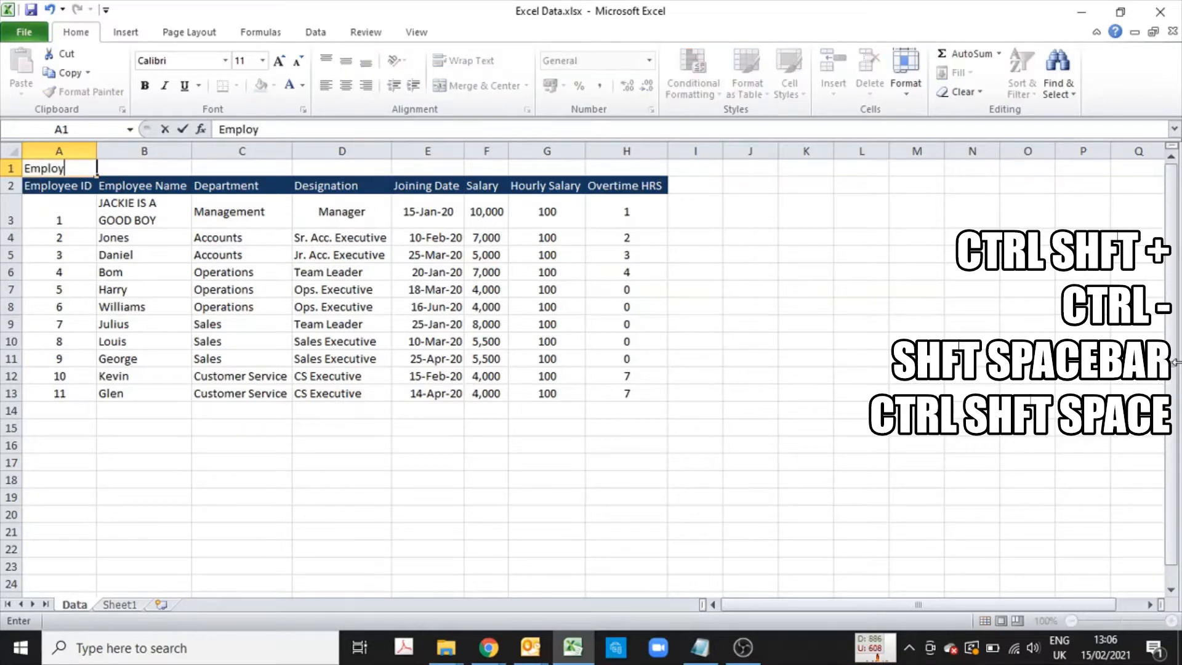
pyautogui.write('ee Data Table')
pyautogui.press('Tab')
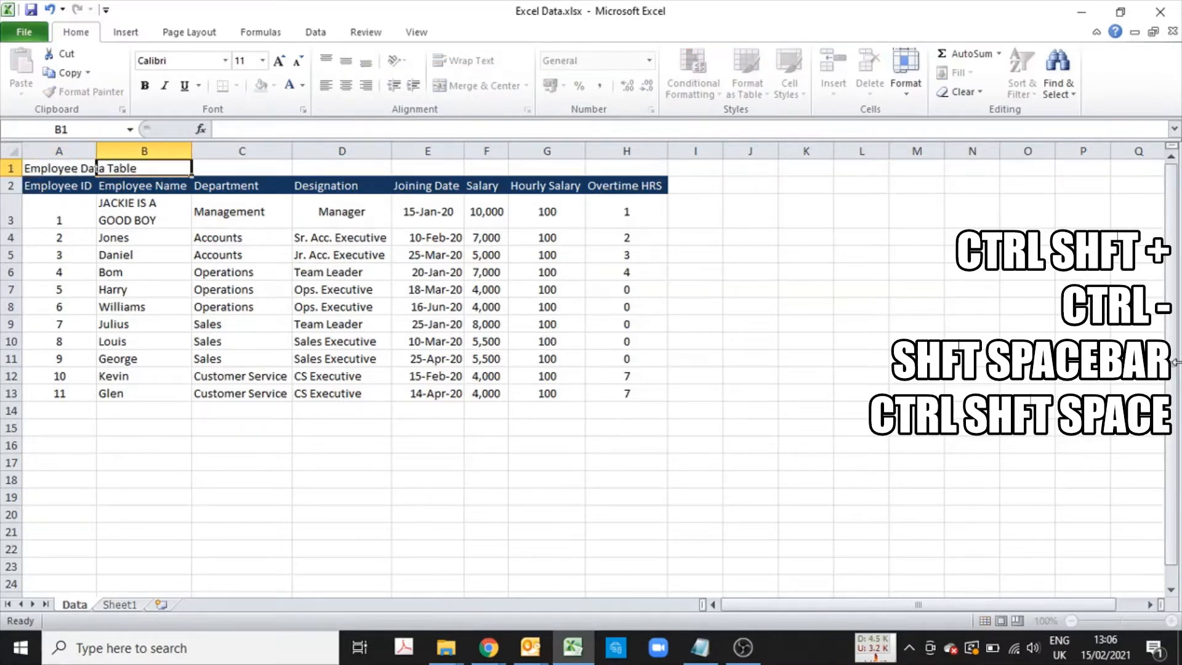
# - Merge and center cells A1:H1 so the title spans the full width of the table
pyautogui.press('Left')
pyautogui.hotkey('shift', 'Right')
pyautogui.hotkey('shift', 'Right')
pyautogui.hotkey('shift', 'Right')
pyautogui.hotkey('shift', 'Right')
pyautogui.hotkey('shift', 'Right')
pyautogui.hotkey('shift', 'Right')
pyautogui.hotkey('shift', 'Right')
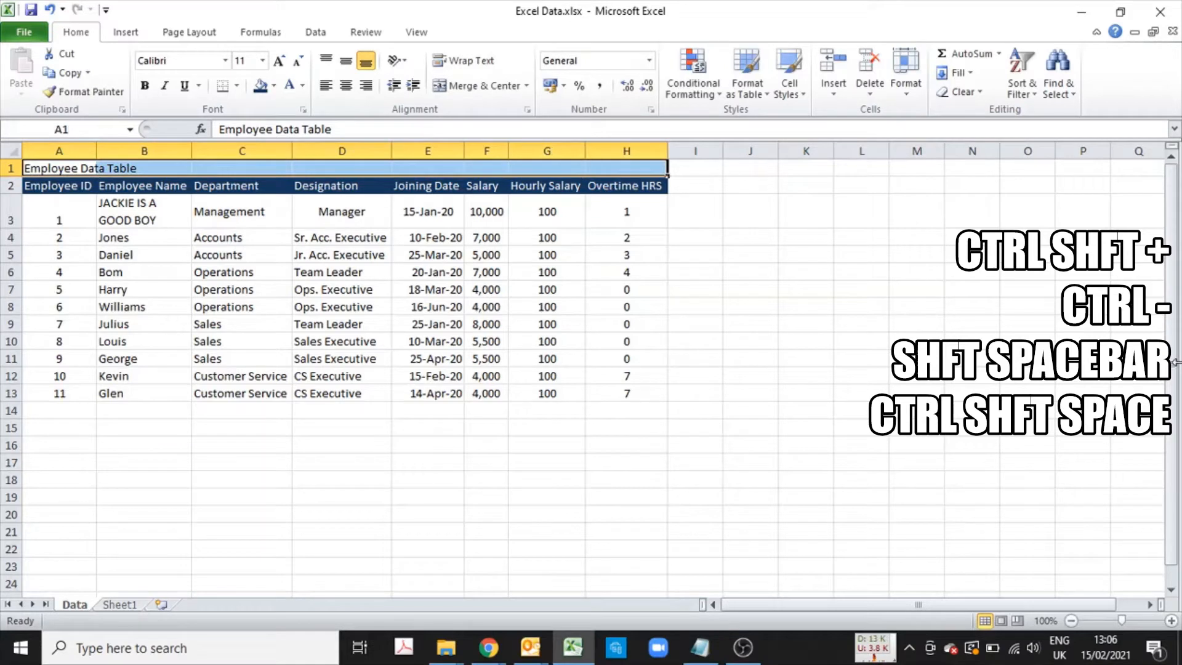
pyautogui.click(480, 87)
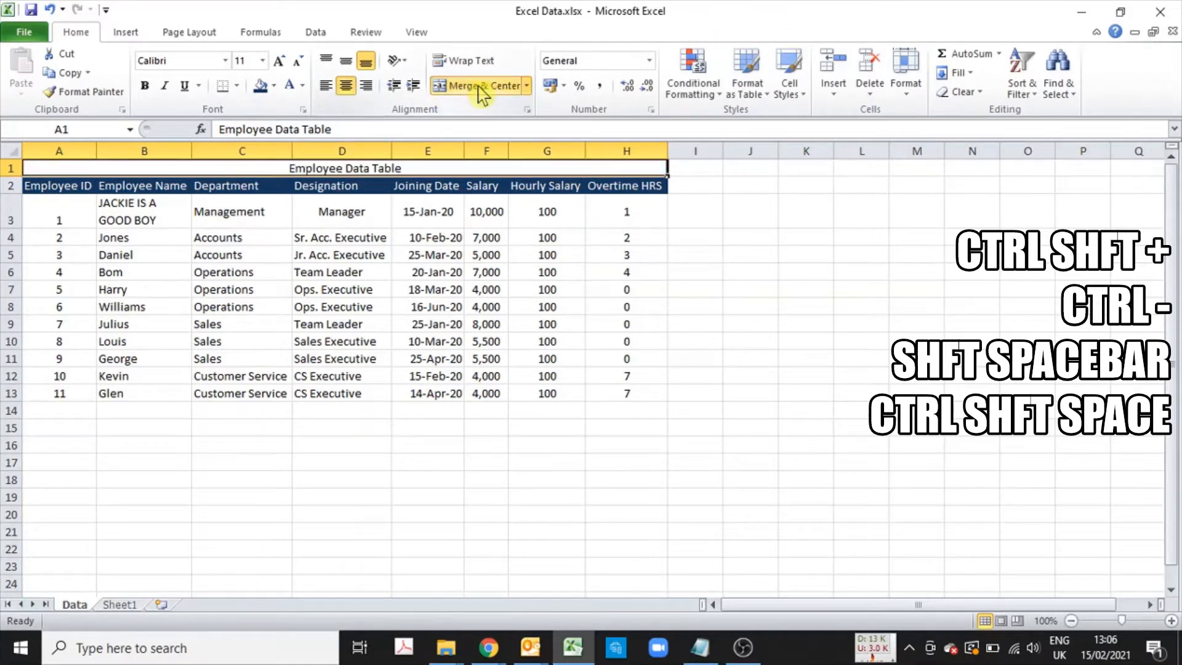
# - Merge and center the blank cell range K4:M9 beside the employee table
pyautogui.click(746, 285)
pyautogui.click(390, 170)
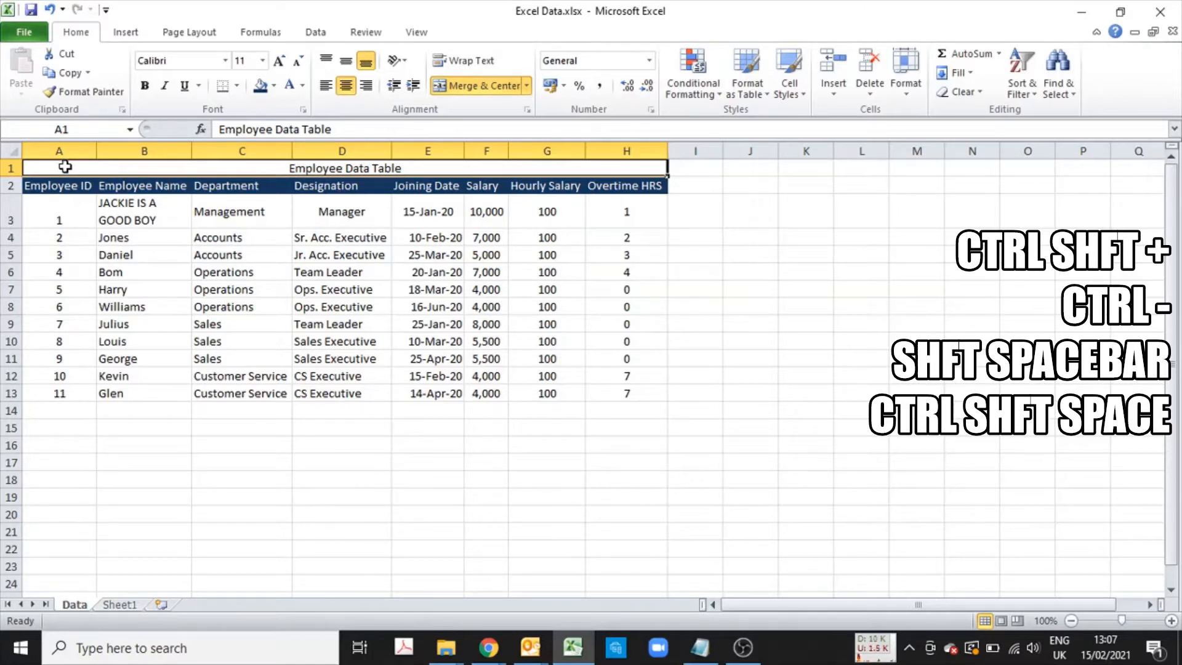
pyautogui.moveTo(803, 237); pyautogui.dragTo(917, 340)
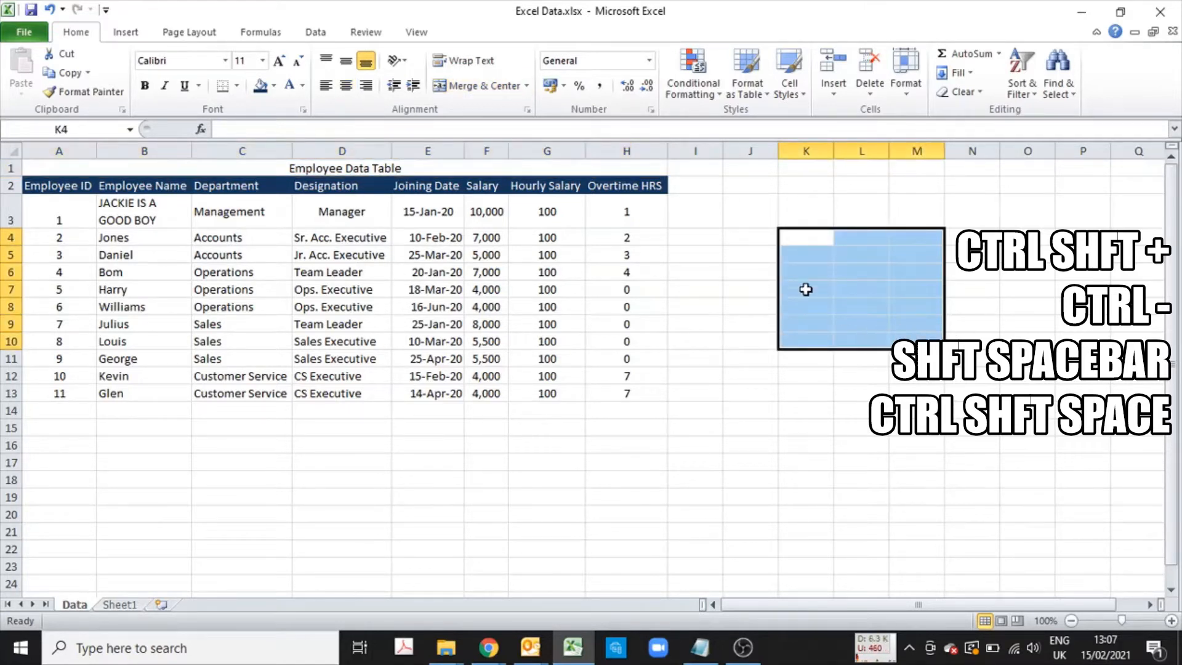
pyautogui.click(812, 237)
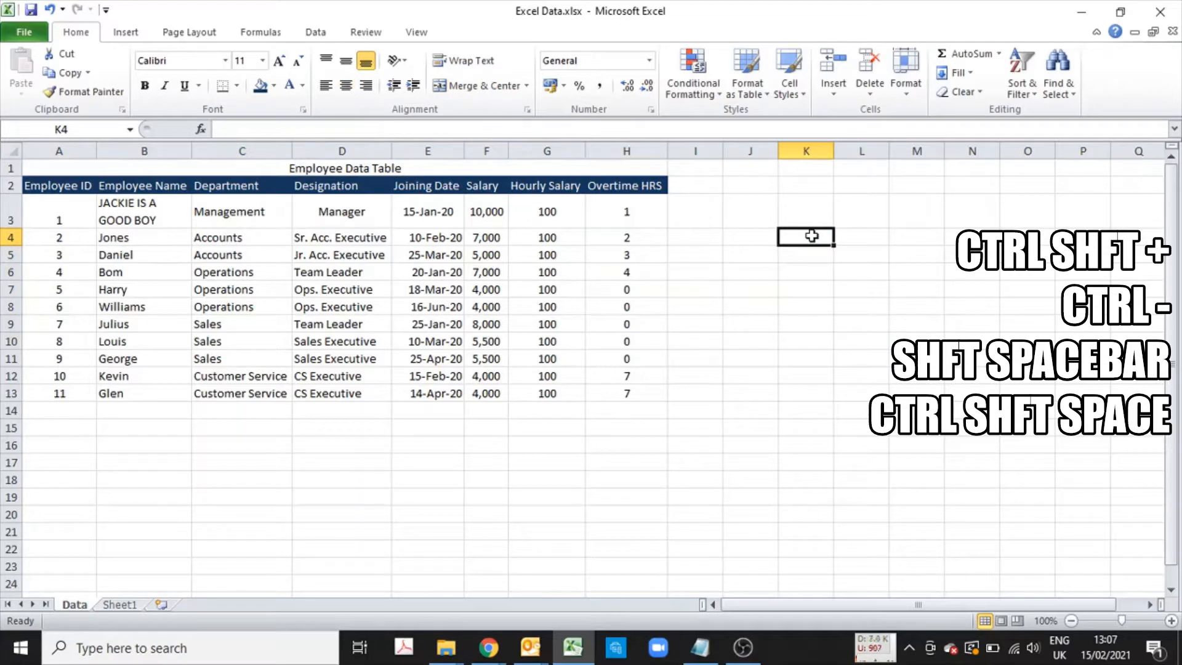
pyautogui.moveTo(811, 236); pyautogui.dragTo(934, 329)
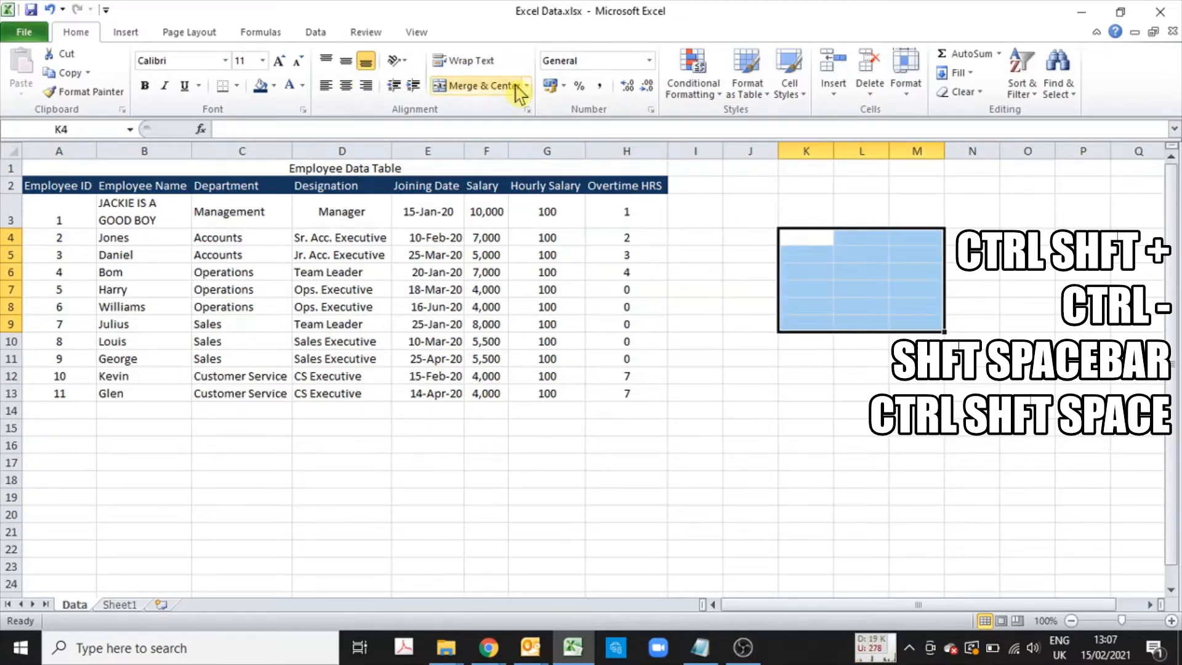
pyautogui.click(487, 86)
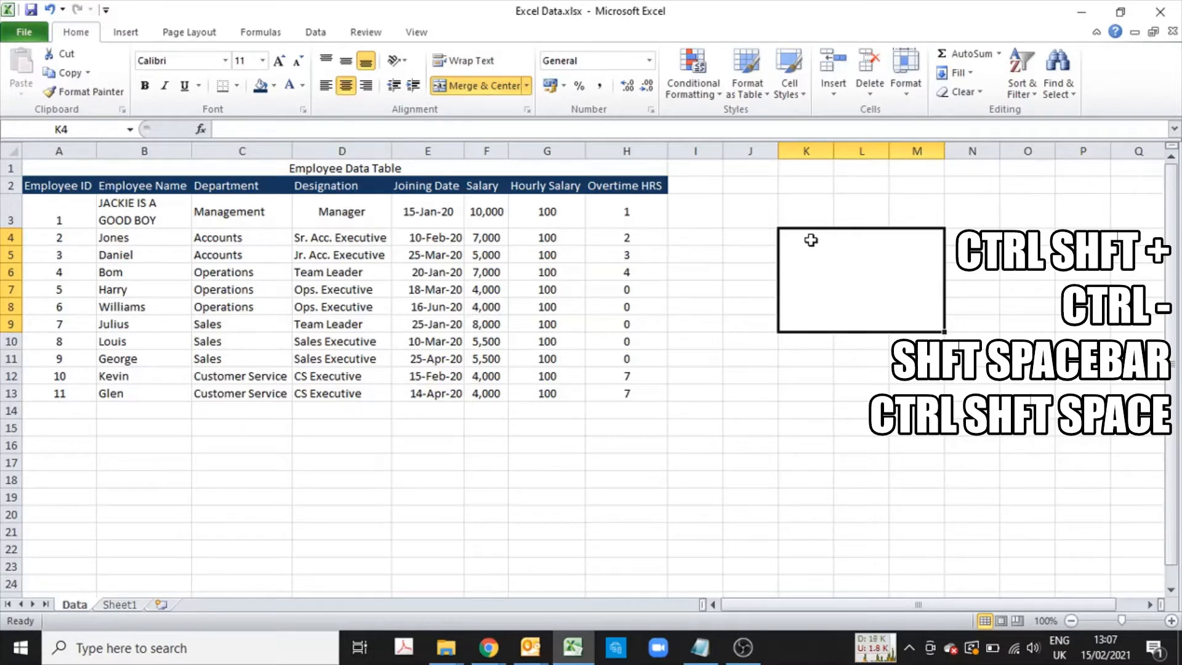
# - Clear everything, including the merge formatting, from the block K4:M9
pyautogui.hotkey('alt', 'e')
pyautogui.press('a')
pyautogui.press('a')
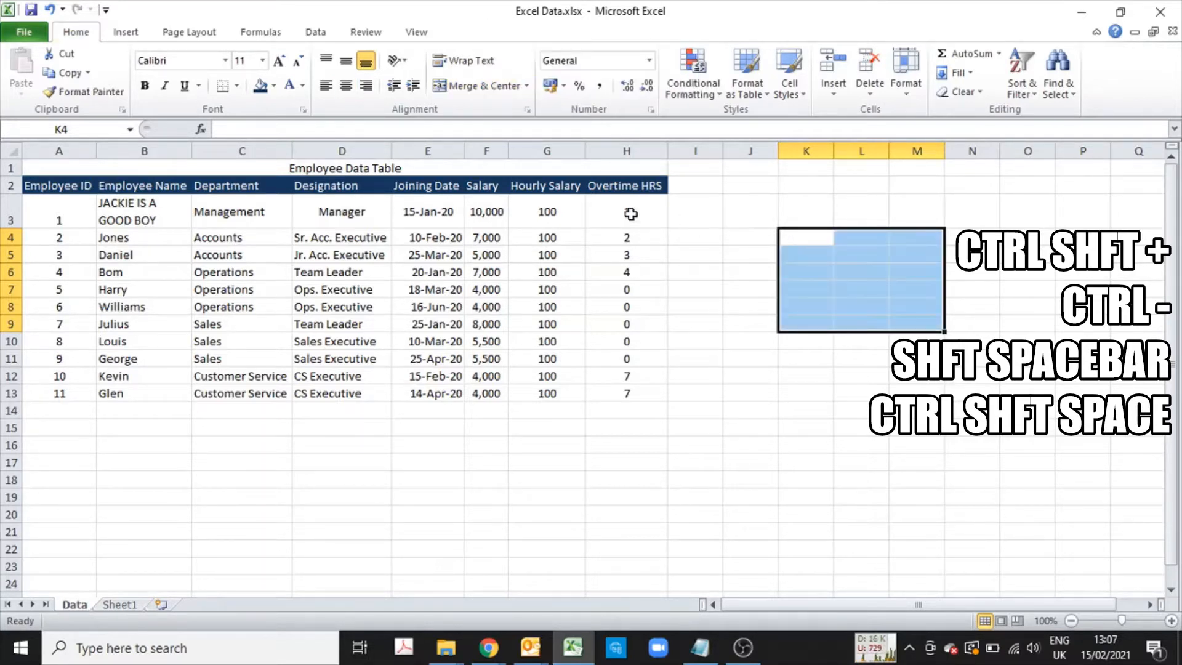
# - Select the whole employee table including its title, A1:H13, and apply All Borders
pyautogui.moveTo(473, 171); pyautogui.dragTo(459, 393)
pyautogui.click(412, 289)
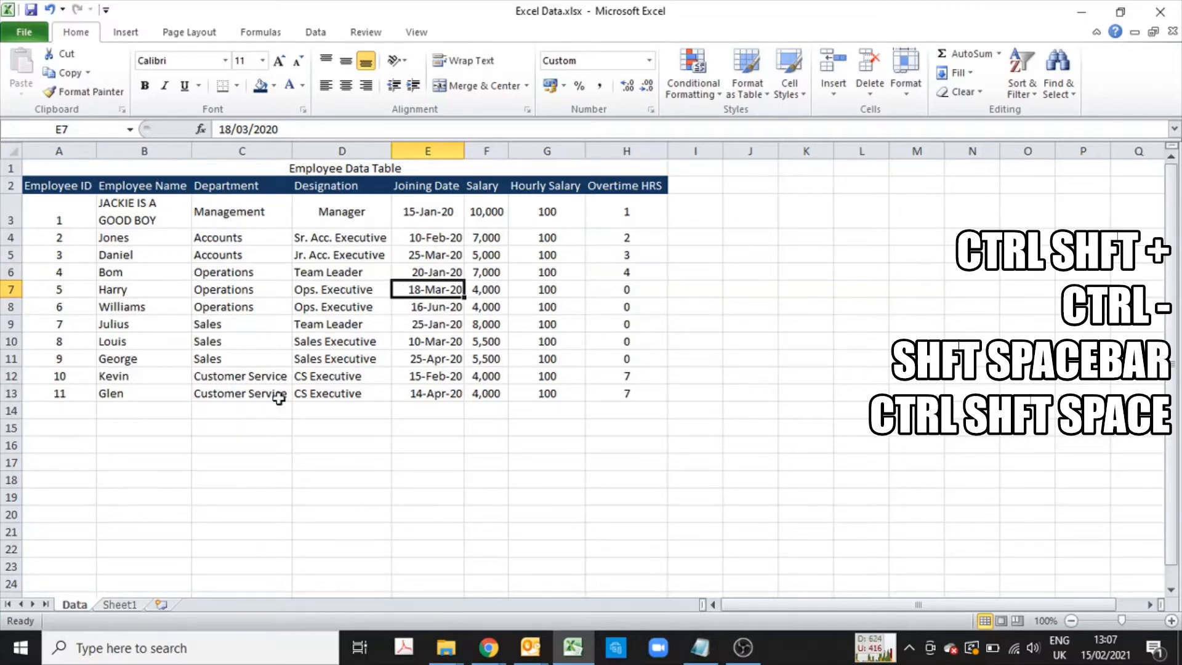
pyautogui.hotkey('ctrl', 'shift', 'space')
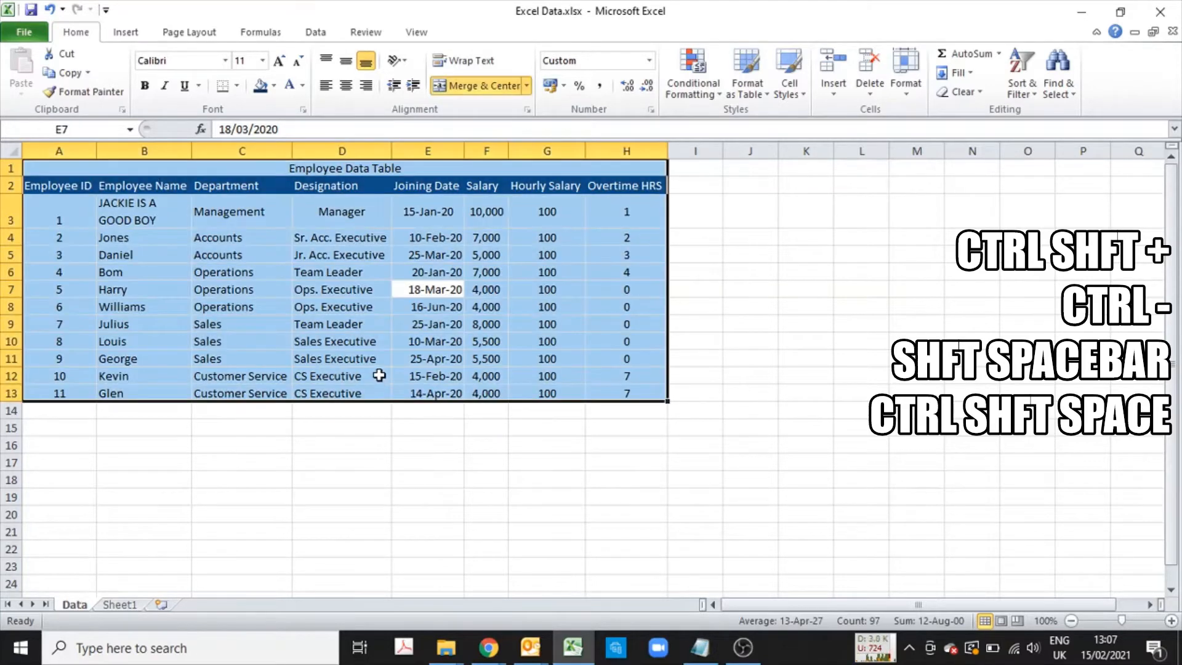
pyautogui.click(237, 86)
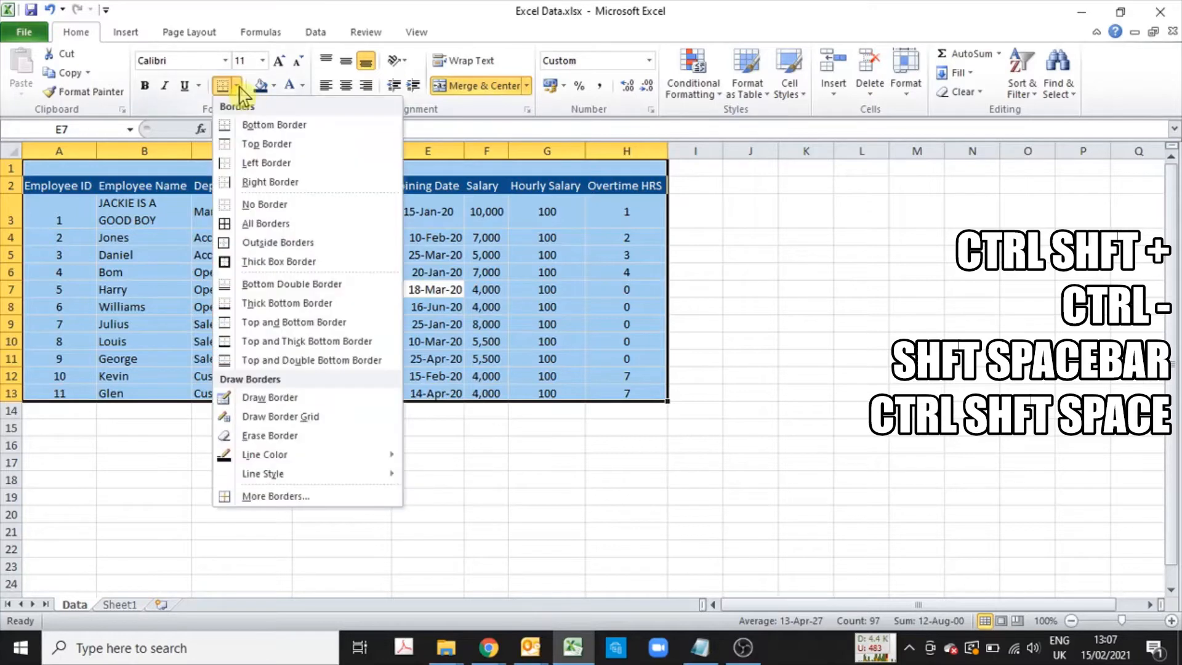
pyautogui.click(263, 227)
pyautogui.click(755, 342)
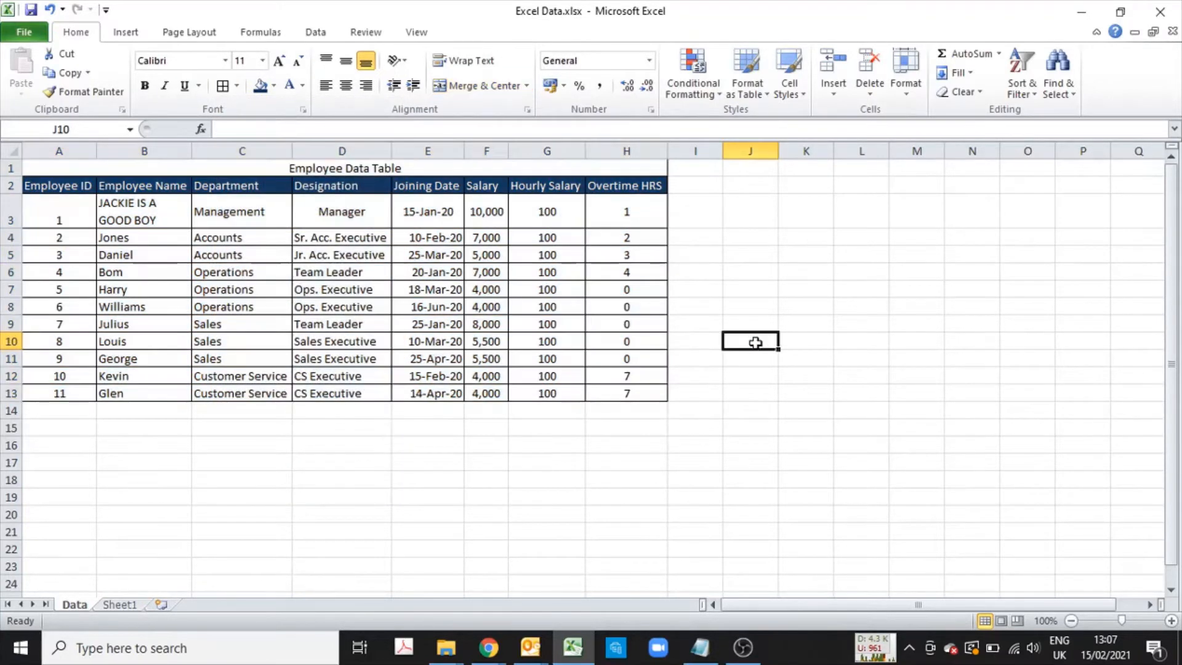
# - Undo the All Borders formatting on the employee table
pyautogui.click(320, 278)
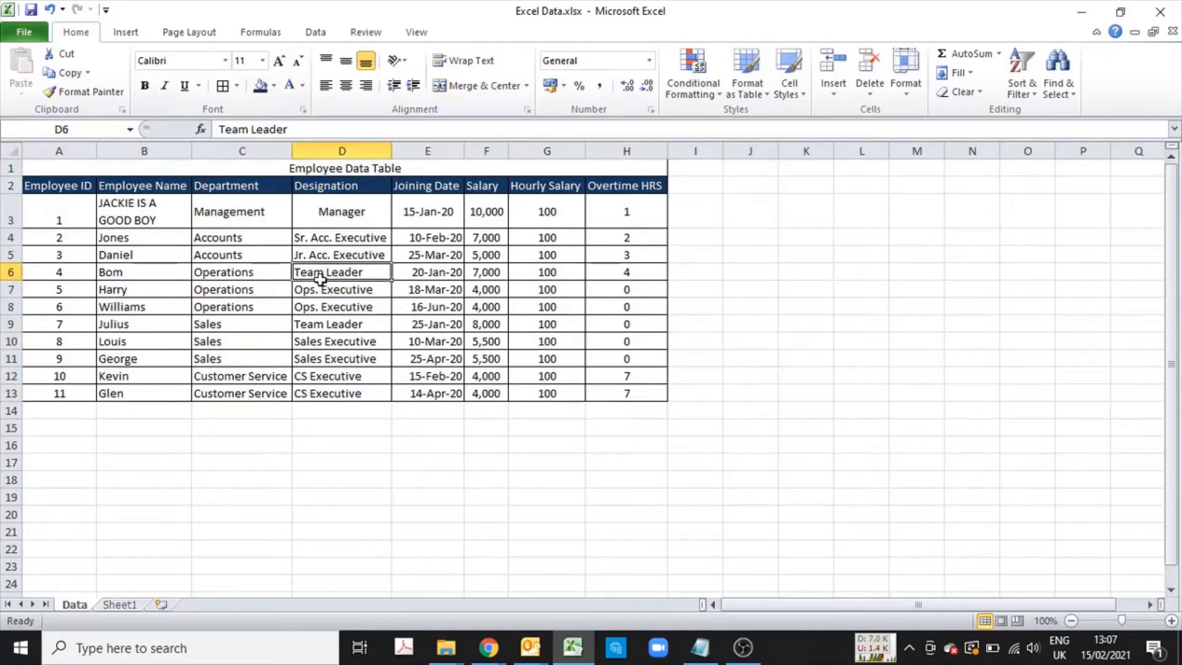
pyautogui.hotkey('ctrl', 'a')
pyautogui.click(237, 86)
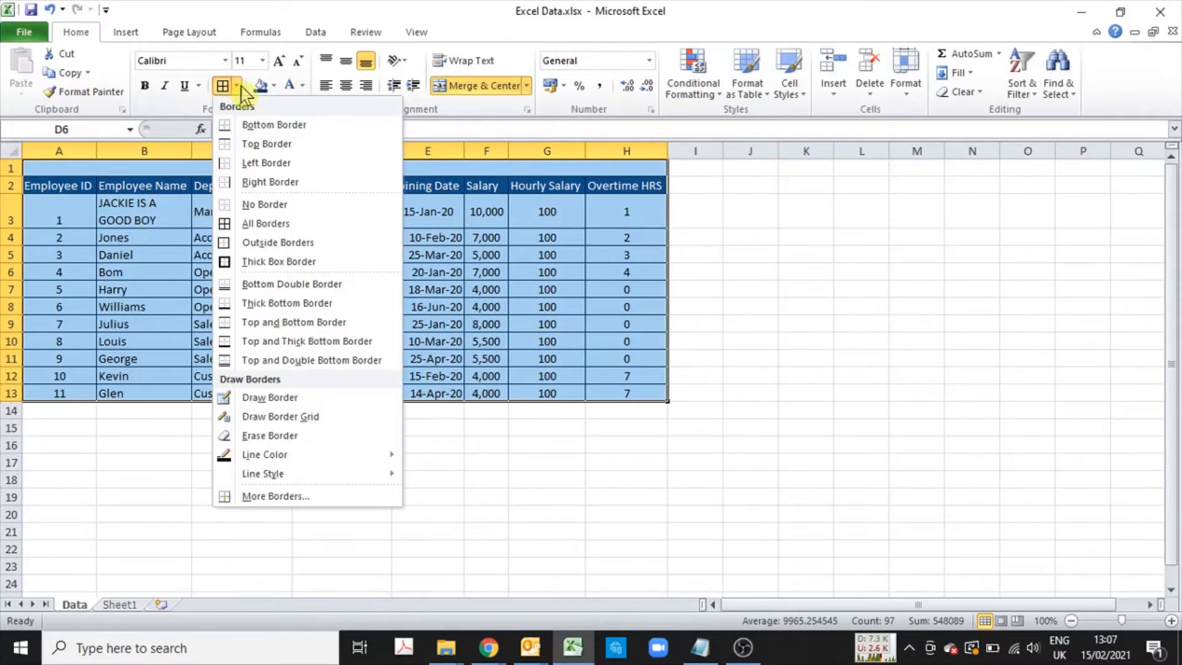
pyautogui.click(240, 87)
pyautogui.hotkey('ctrl', 'z')
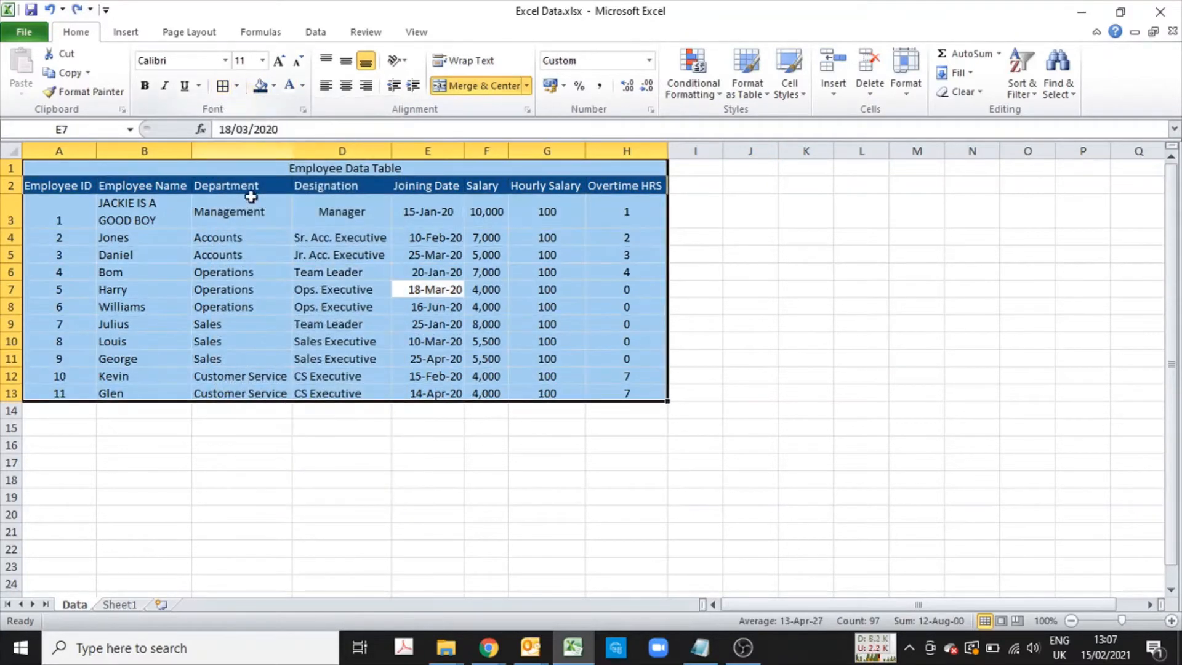
pyautogui.hotkey('ctrl', 'z')
# - Apply a Bottom Border to the last table row, A13:H13
pyautogui.click(236, 86)
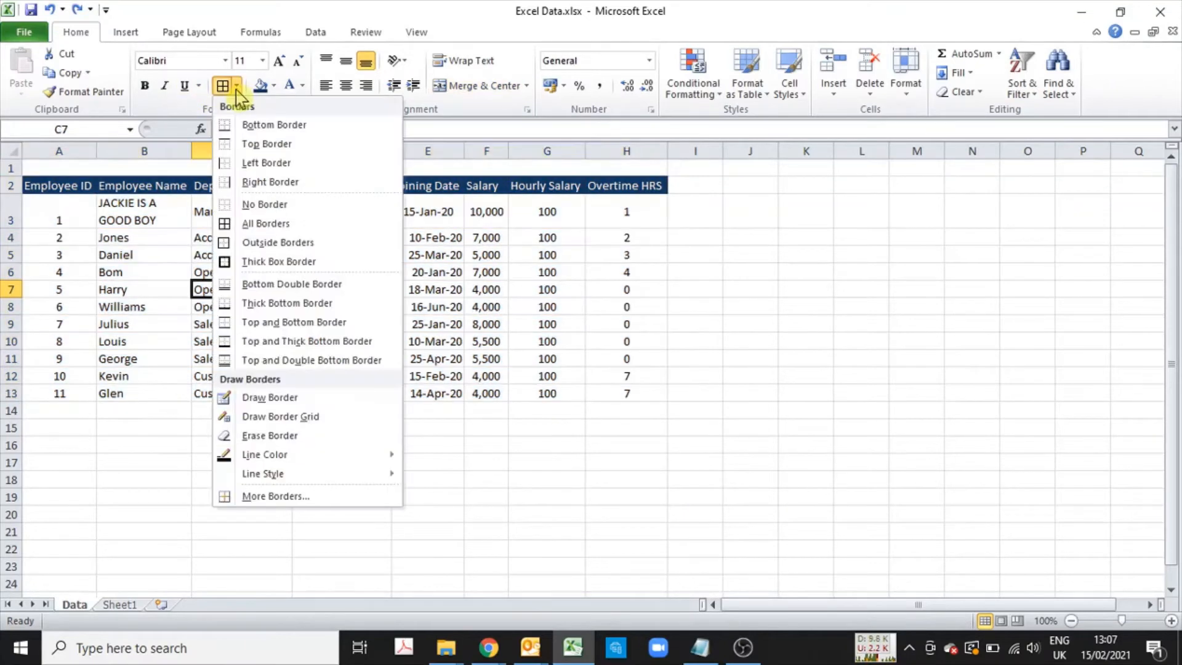
pyautogui.click(129, 232)
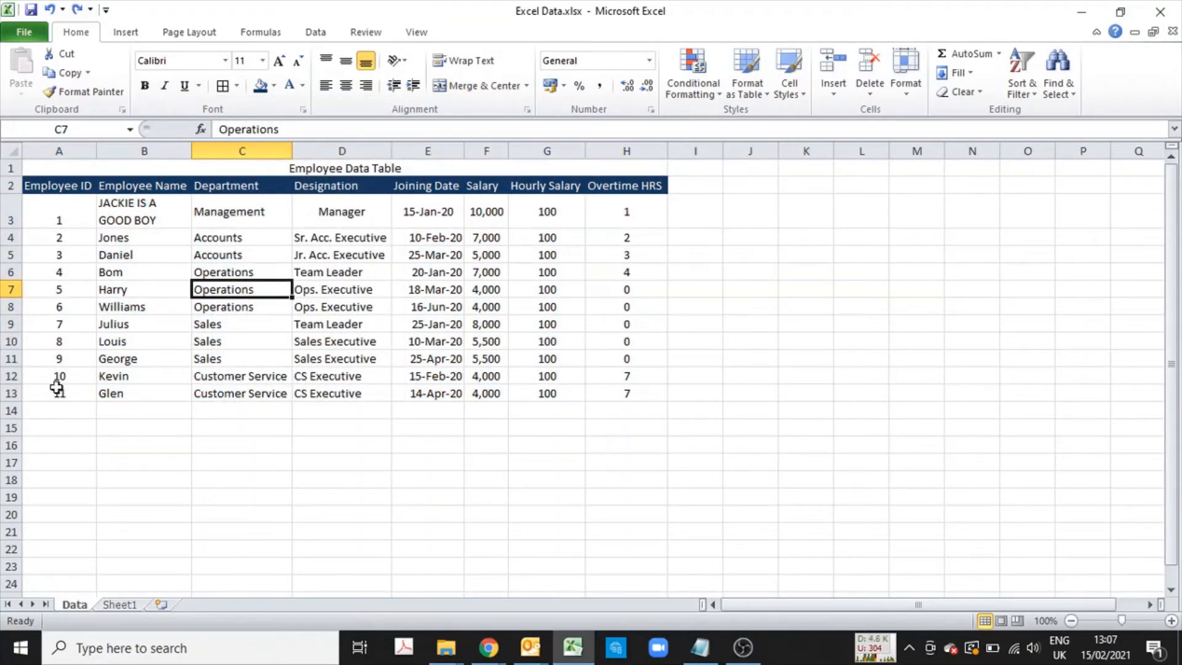
pyautogui.moveTo(57, 388); pyautogui.dragTo(600, 397)
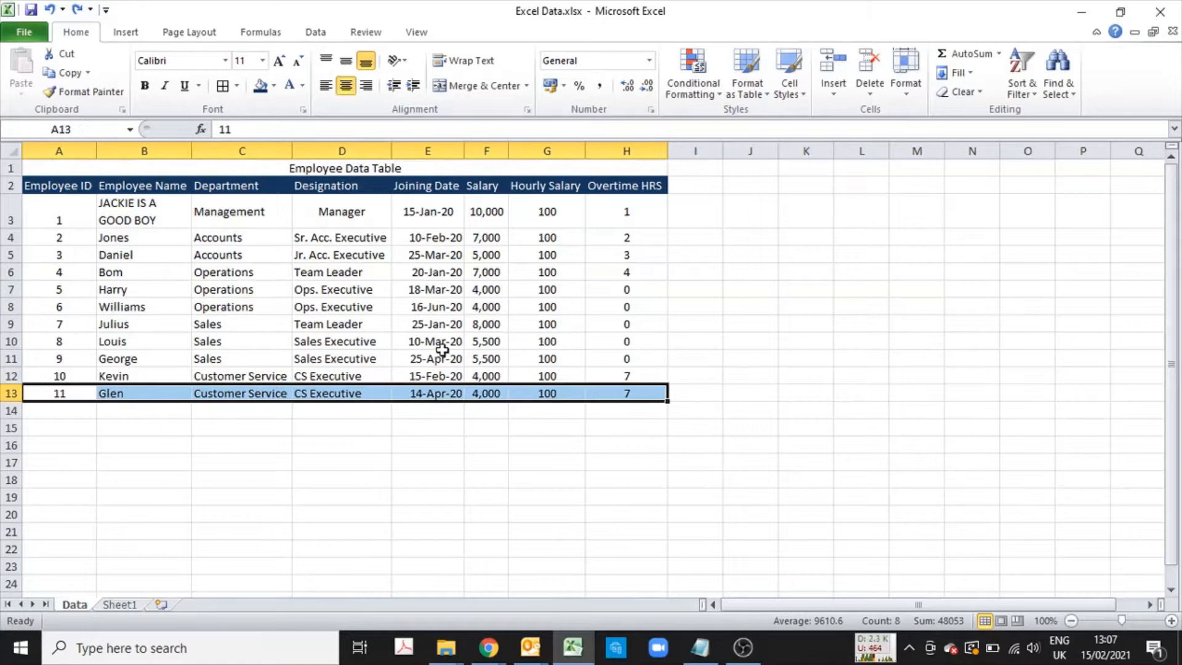
pyautogui.click(236, 86)
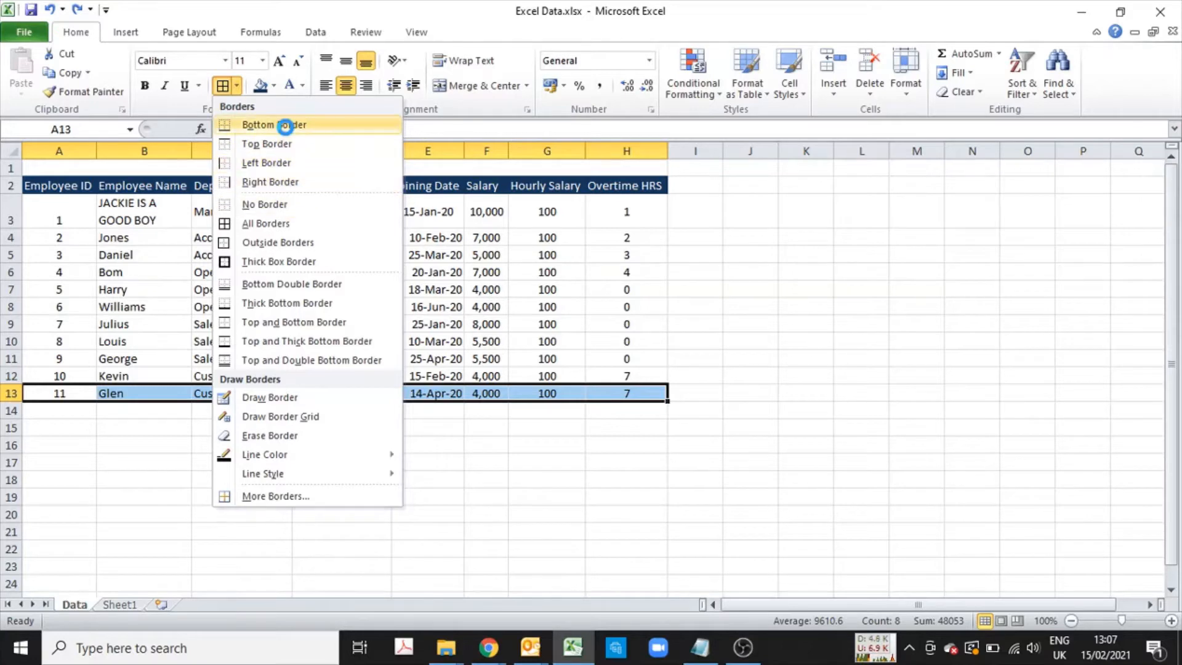
pyautogui.click(282, 124)
pyautogui.click(427, 512)
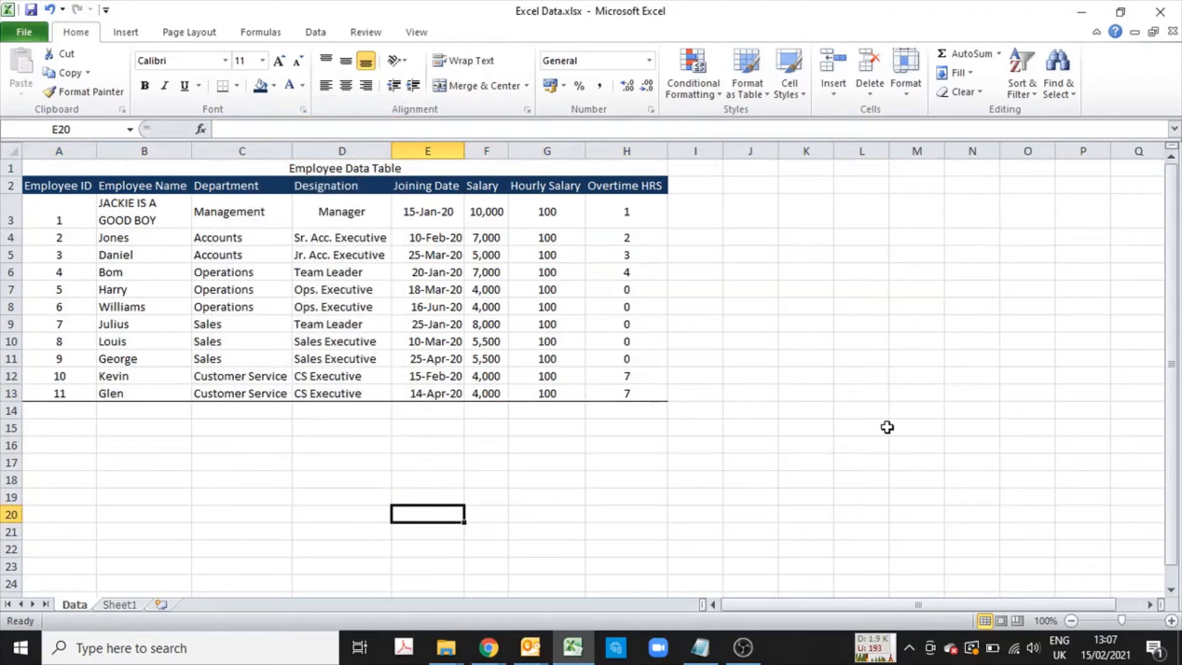
# - Apply a Thick Box Border around the whole employee table, A1:H13
pyautogui.moveTo(652, 393); pyautogui.dragTo(228, 165)
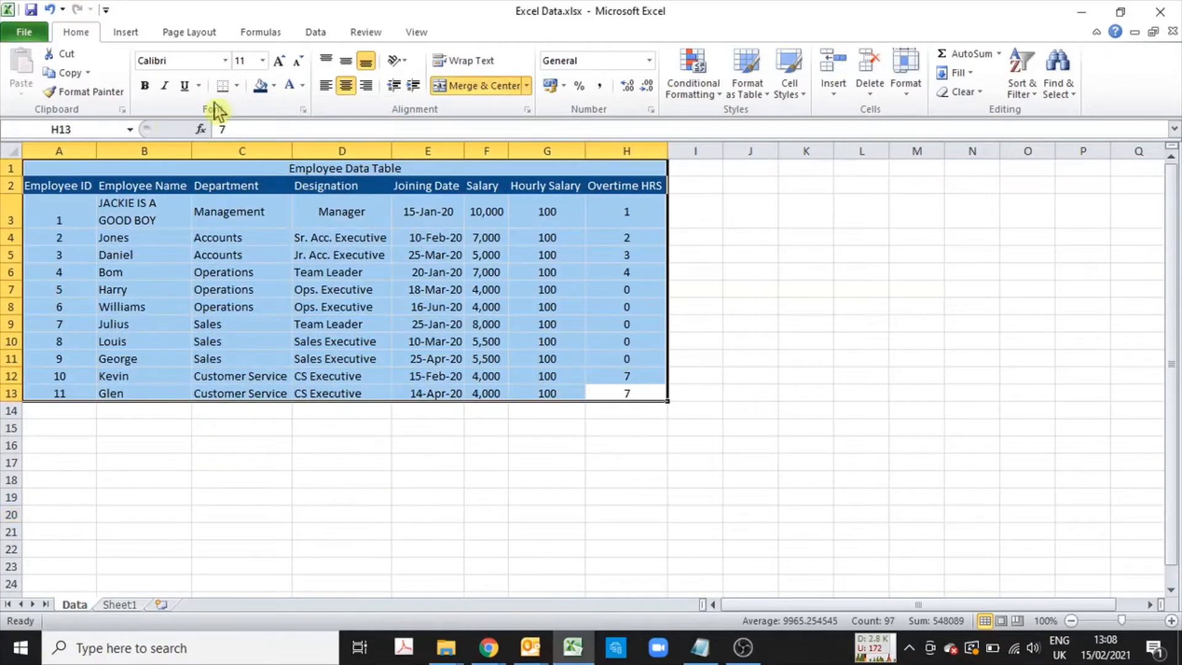
pyautogui.click(236, 85)
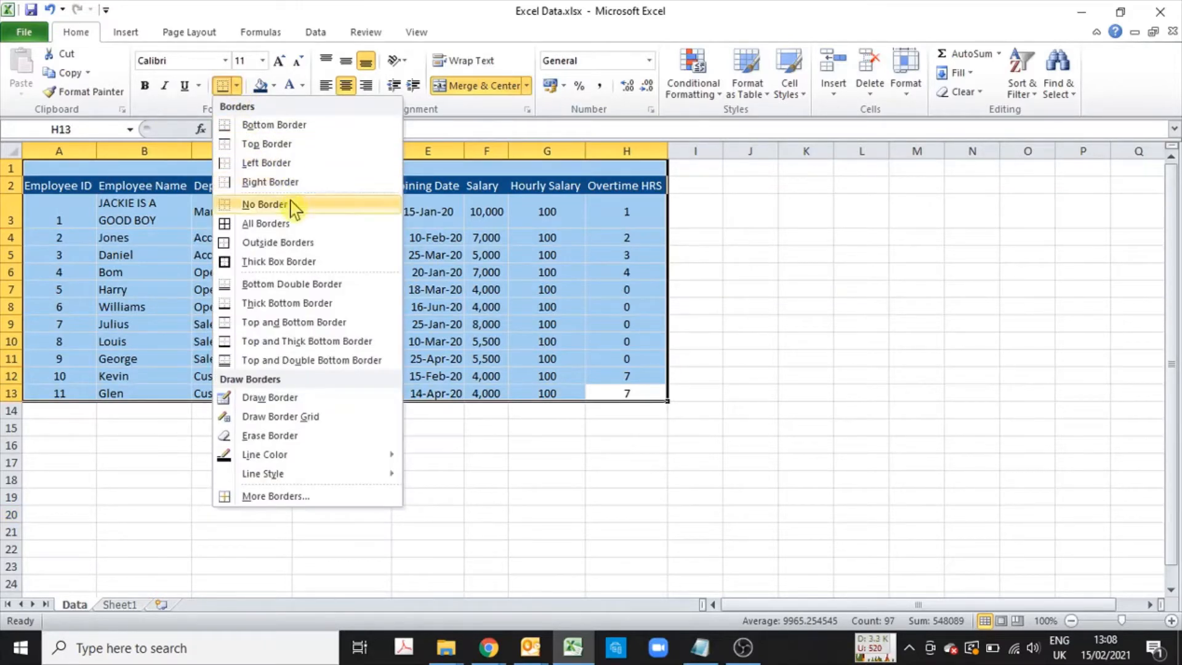
pyautogui.click(301, 261)
pyautogui.click(484, 274)
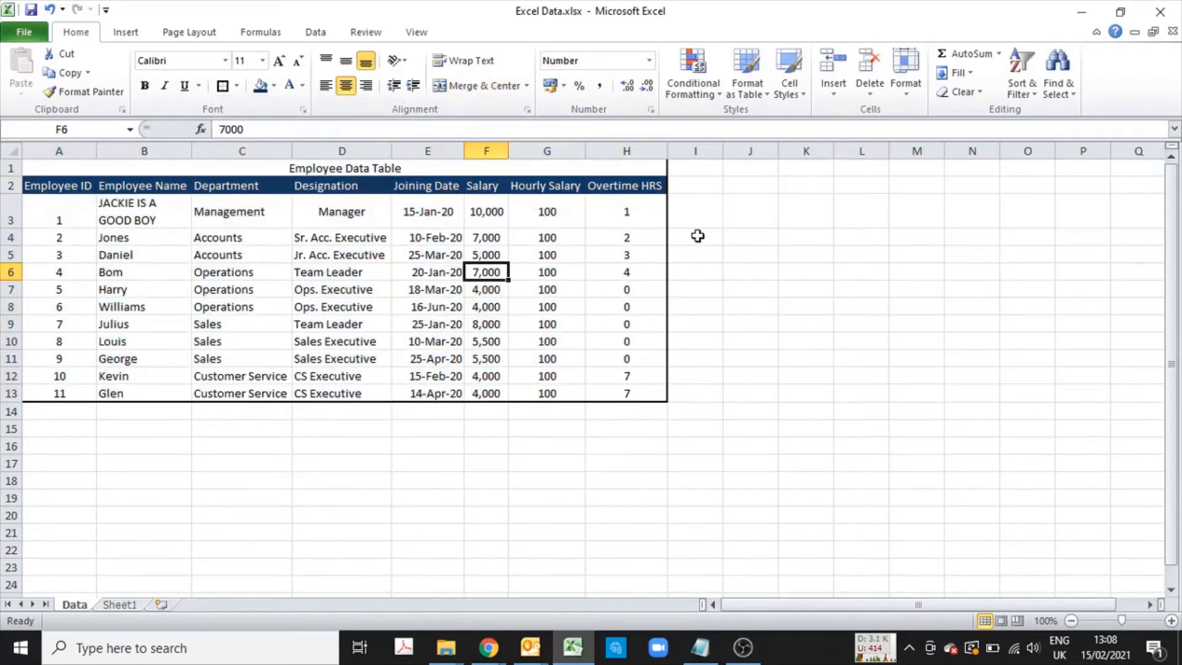
# - Apply All Borders to every cell of the employee table, A1:H13
pyautogui.moveTo(68, 173); pyautogui.dragTo(652, 394)
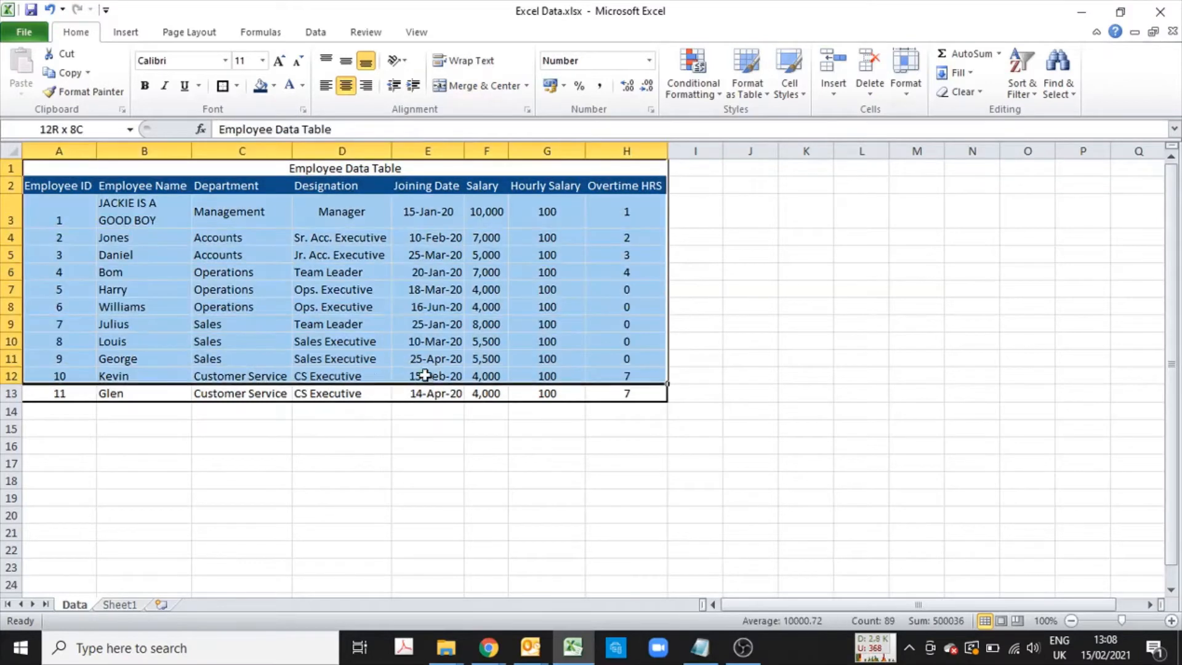
pyautogui.click(237, 86)
pyautogui.click(268, 224)
pyautogui.click(548, 287)
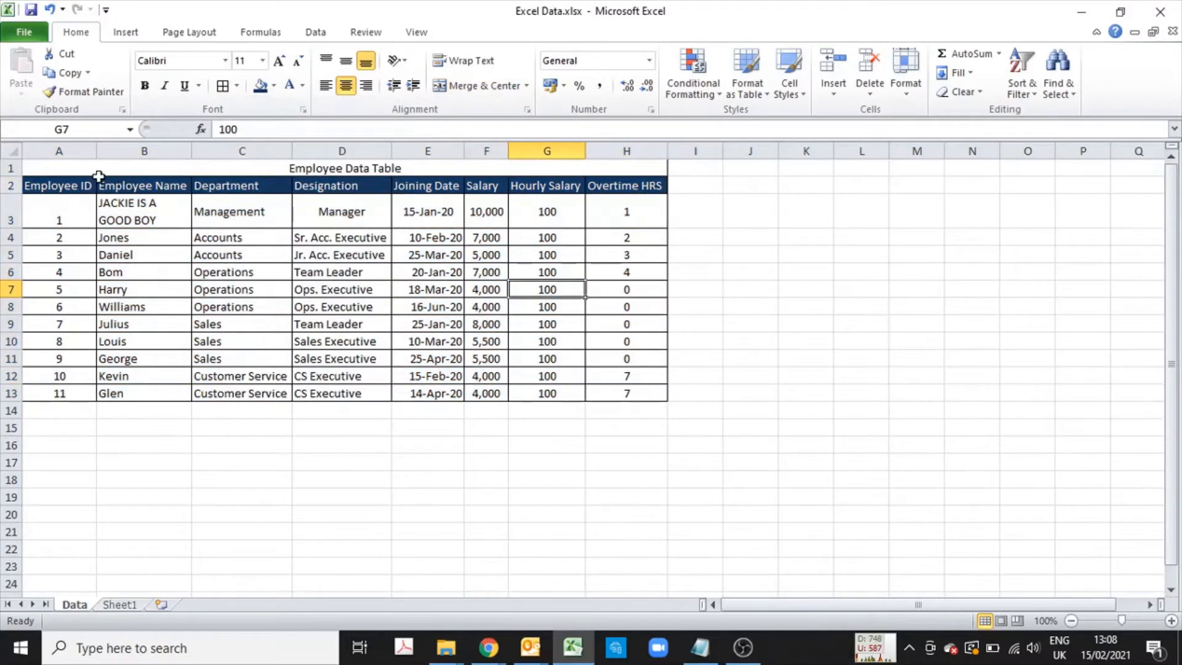
# - Add a Thick Box Border around A1:H13 on top of the inner gridline borders
pyautogui.moveTo(98, 173); pyautogui.dragTo(527, 395)
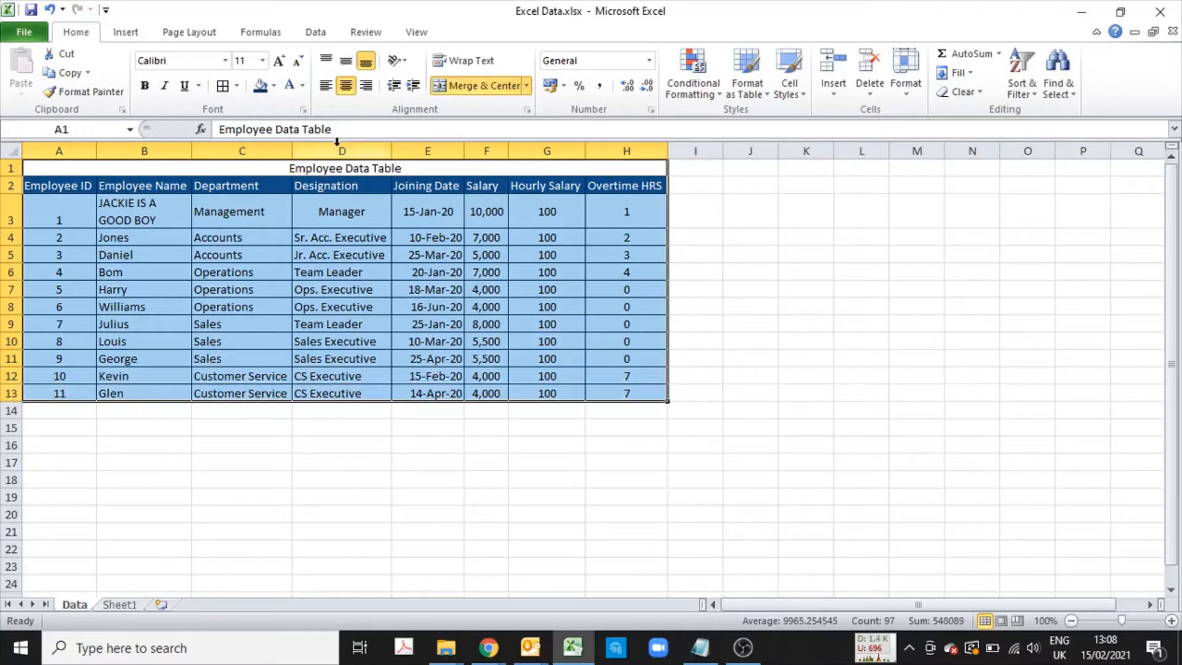
pyautogui.click(237, 86)
pyautogui.click(273, 262)
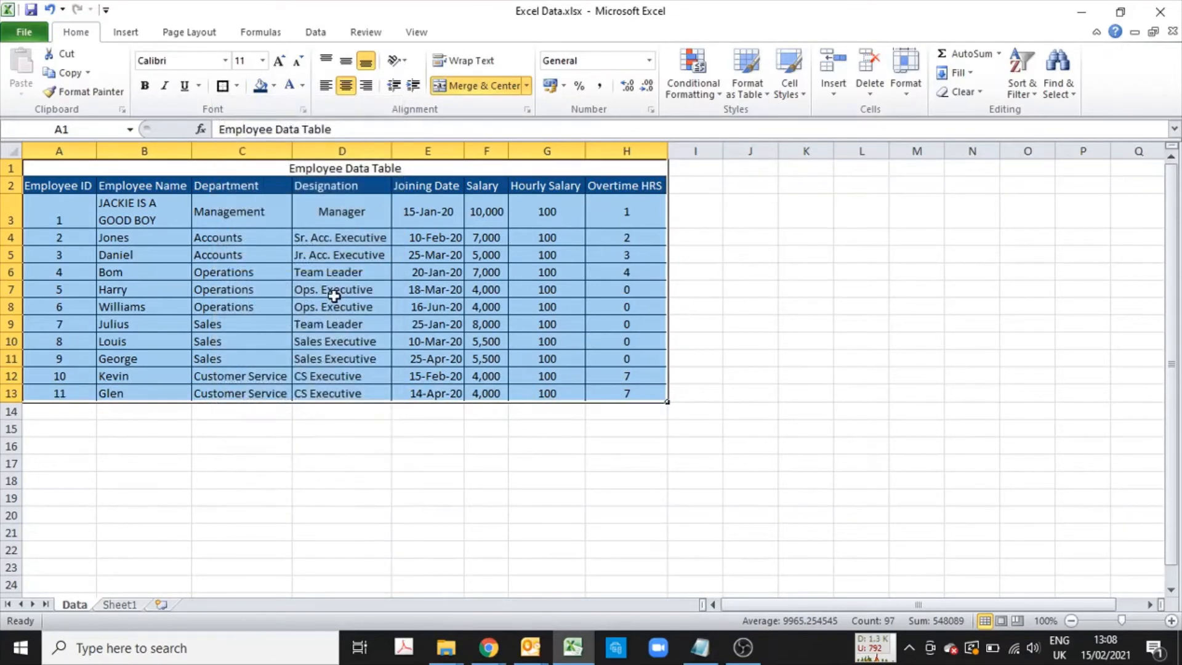
pyautogui.click(327, 291)
# - Set the border line color to red, draw a red border around the employee table and leave border drawing mode
pyautogui.click(238, 86)
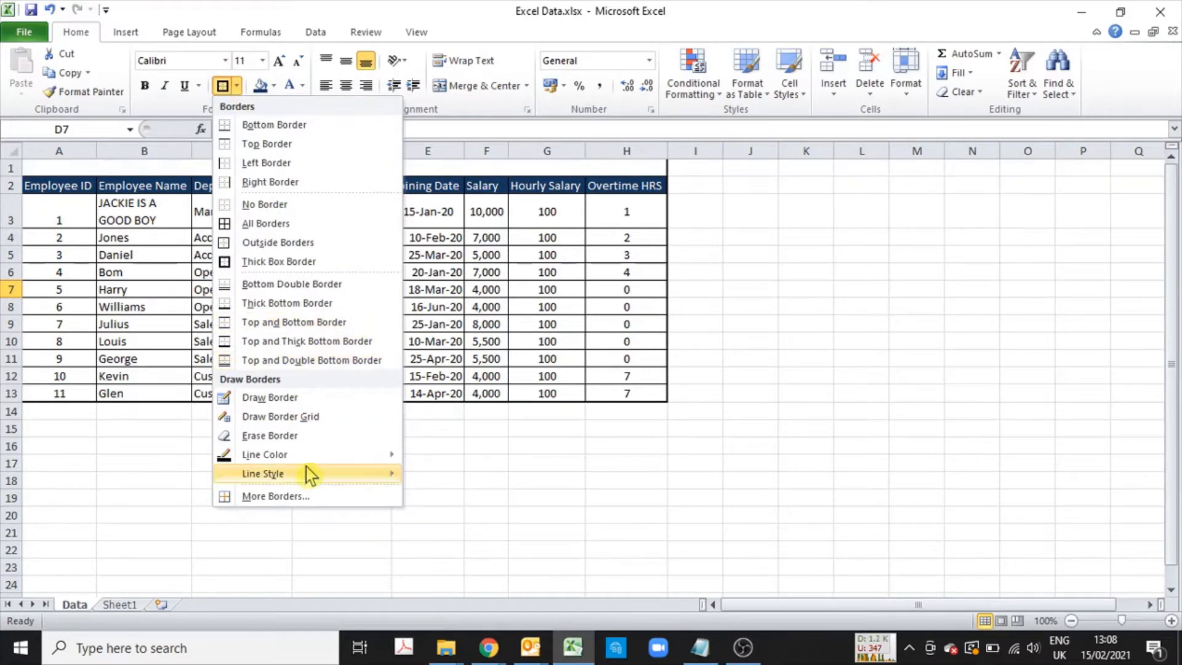
pyautogui.moveTo(311, 455)
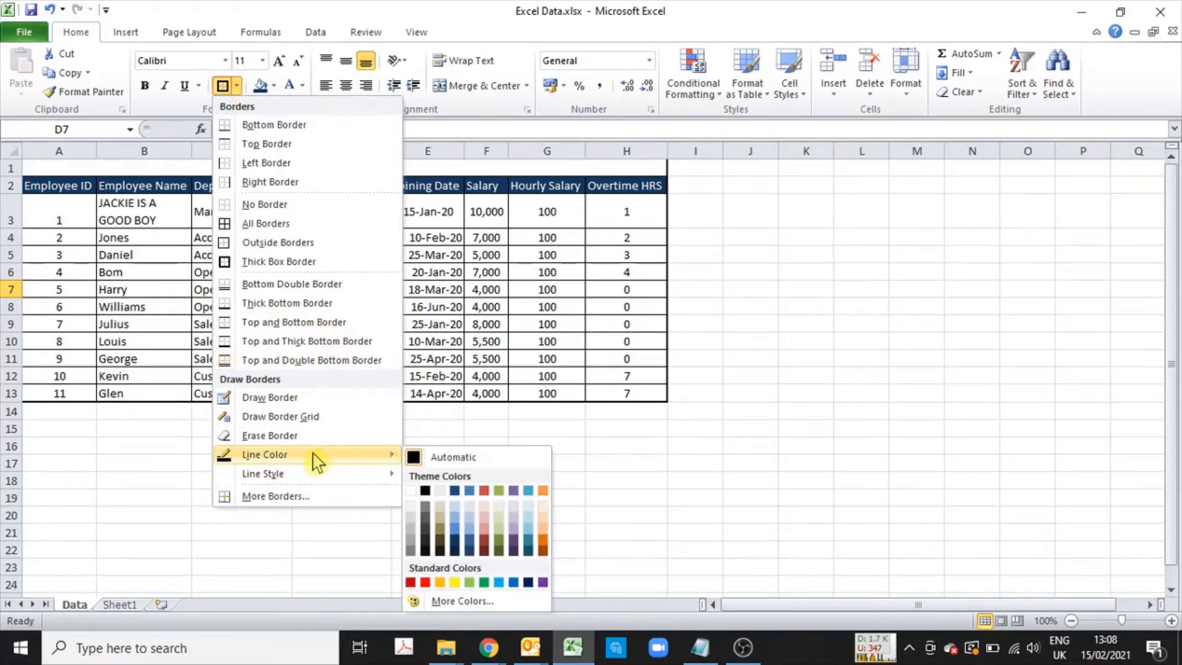
pyautogui.click(425, 583)
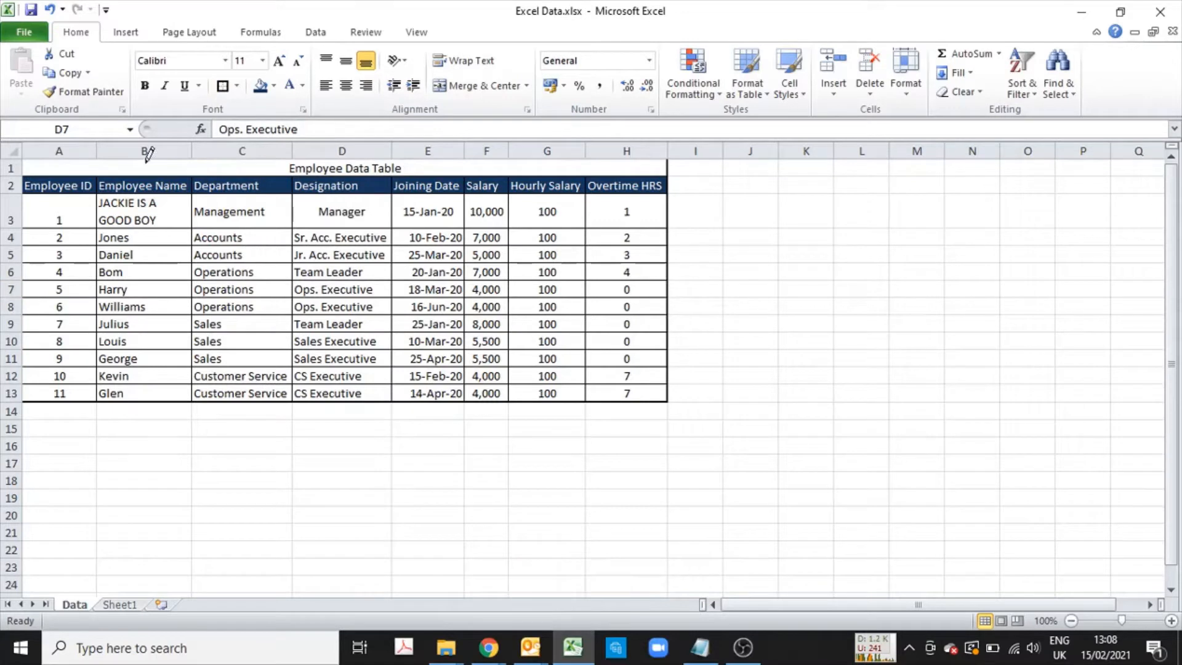
pyautogui.moveTo(147, 154)
pyautogui.mouseDown()
pyautogui.moveTo(570, 377)
pyautogui.moveTo(622, 377)
pyautogui.mouseUp()
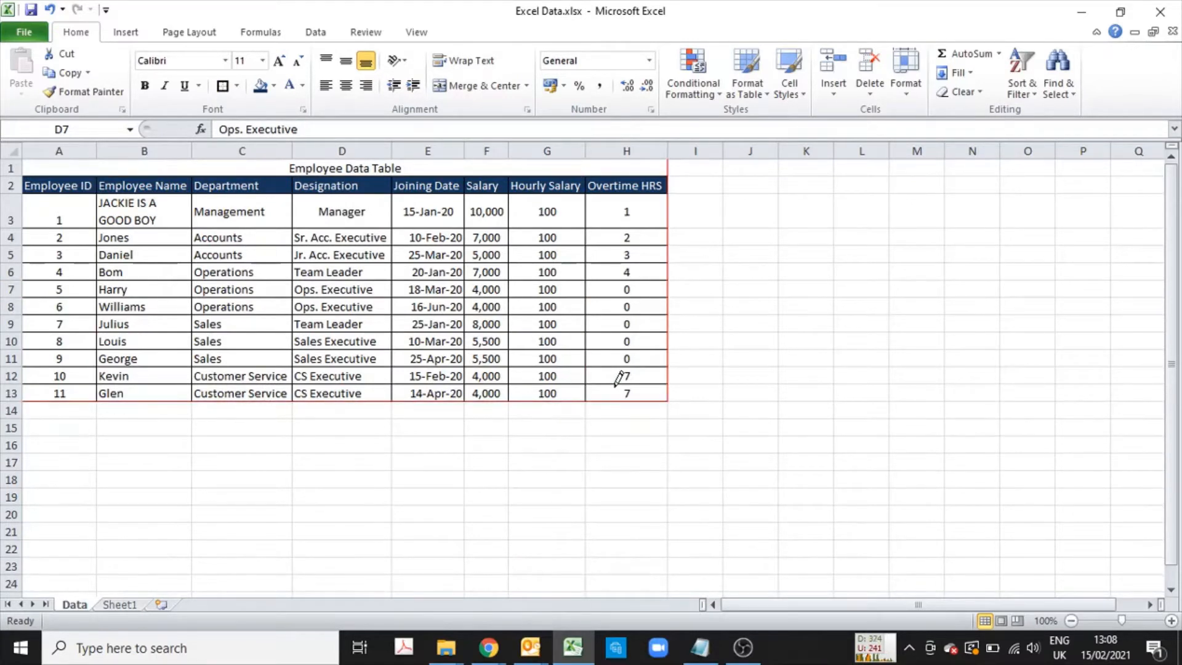
pyautogui.press('Escape')
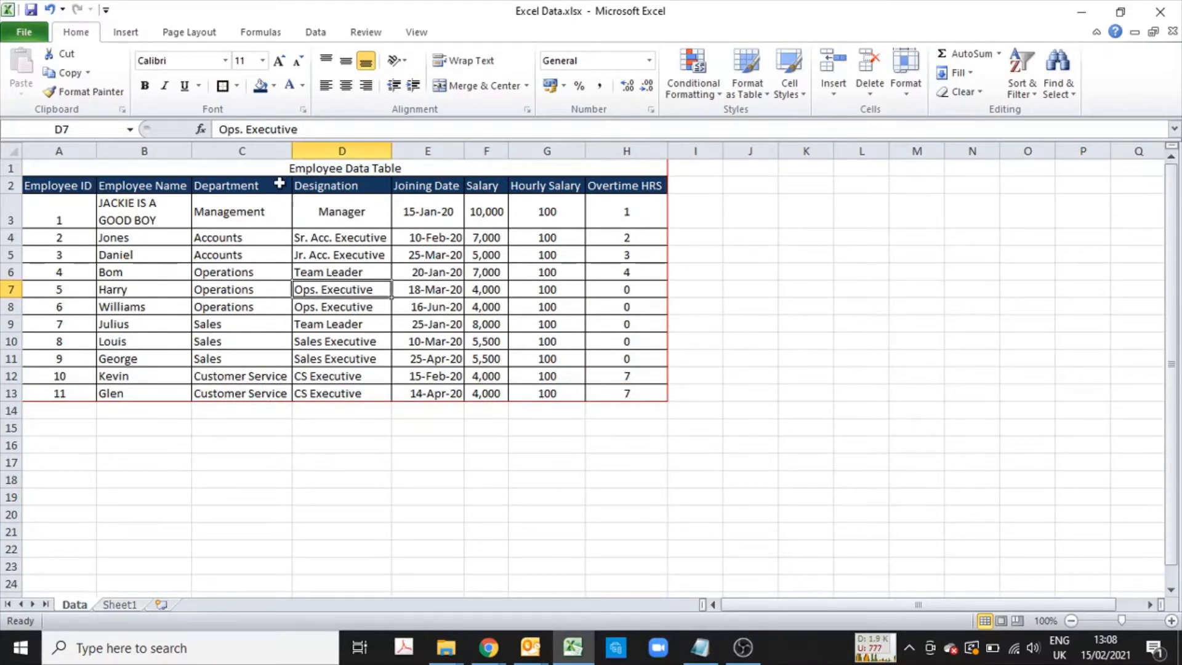
pyautogui.click(275, 85)
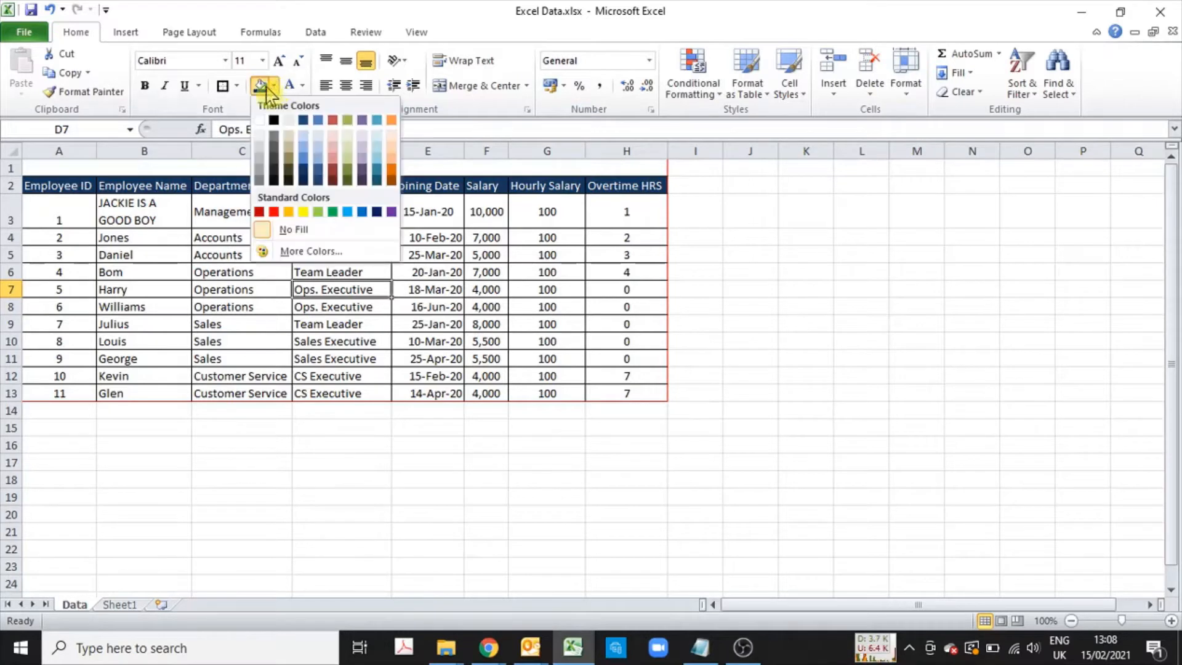
pyautogui.click(230, 107)
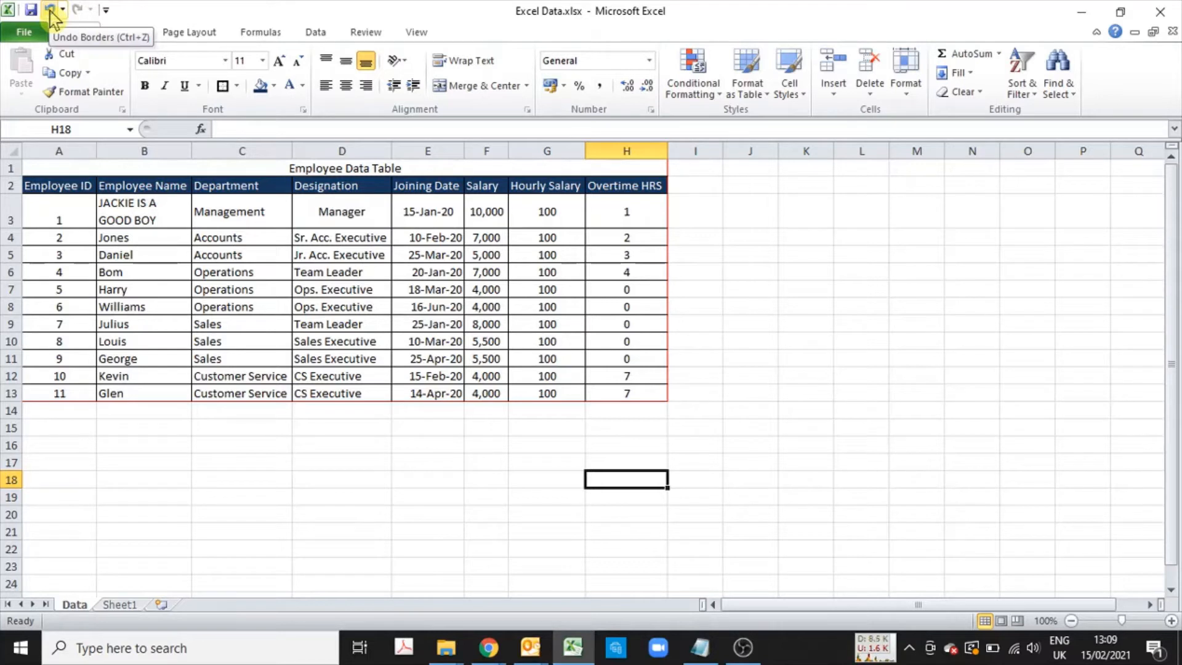
# - Undo the red border around the table, redo it and undo it again
pyautogui.click(51, 11)
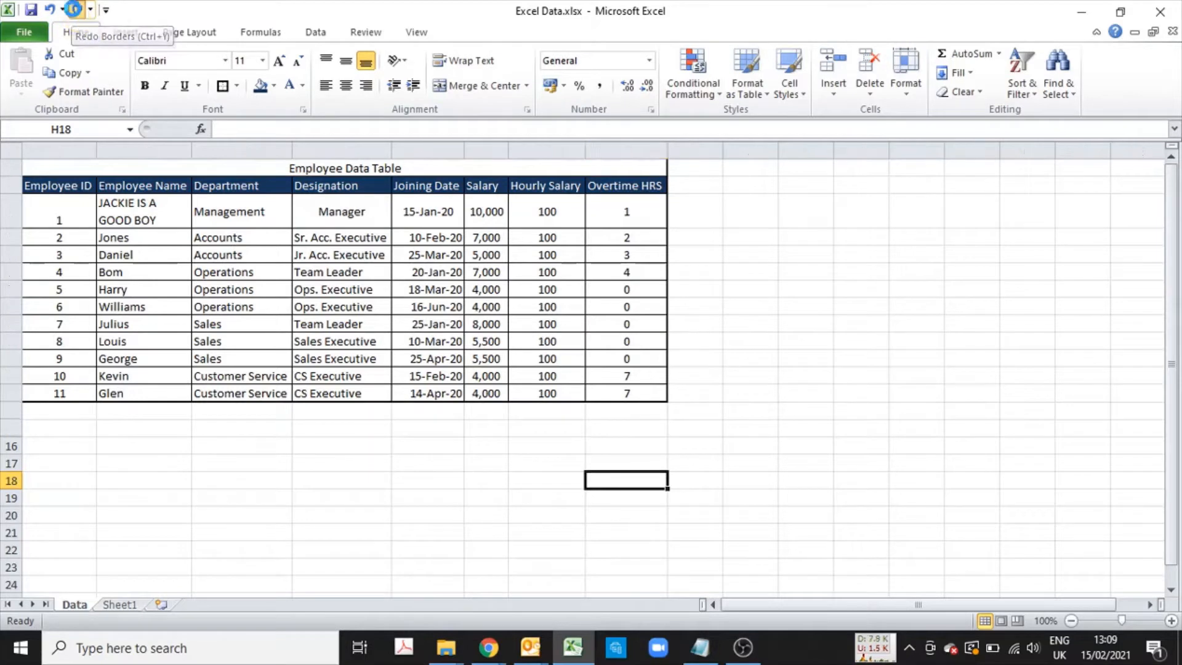
pyautogui.click(77, 12)
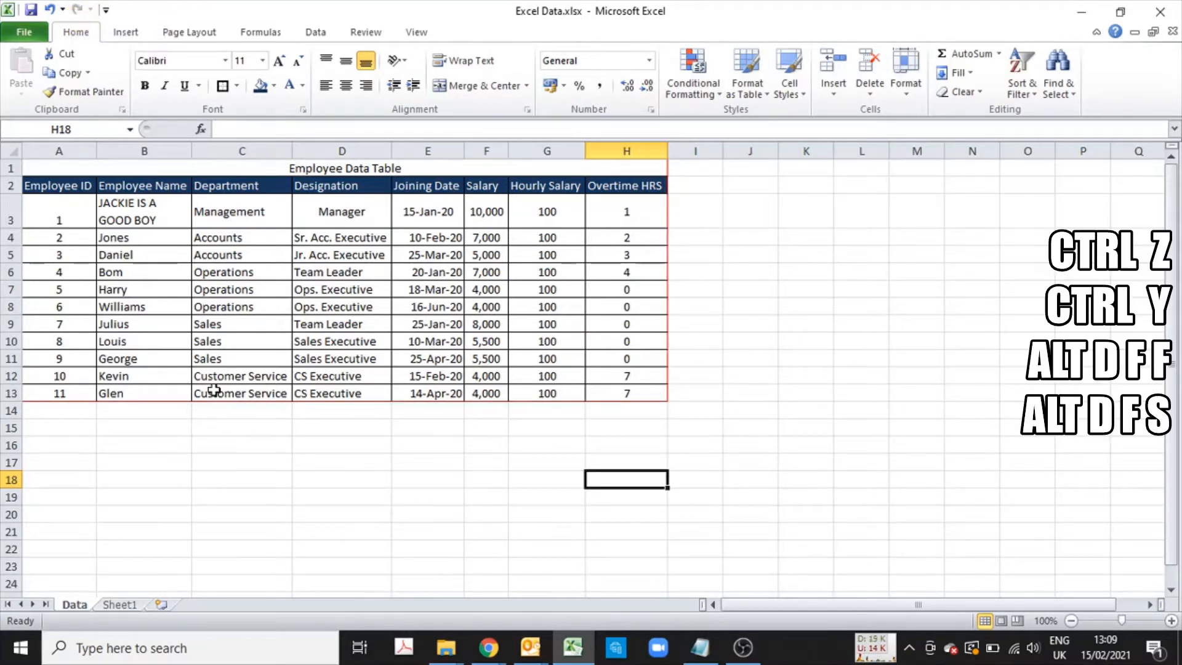
pyautogui.hotkey('ctrl', 'z')
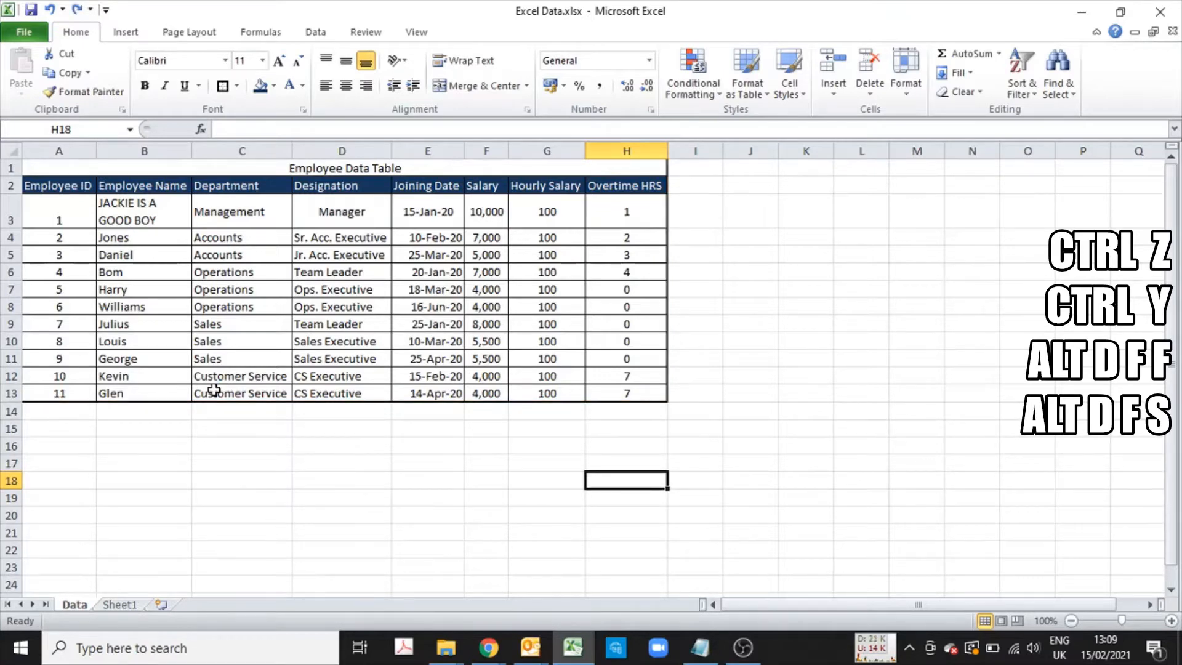
# - Redo the red border around the employee table once more and undo it again
pyautogui.hotkey('ctrl', 'y')
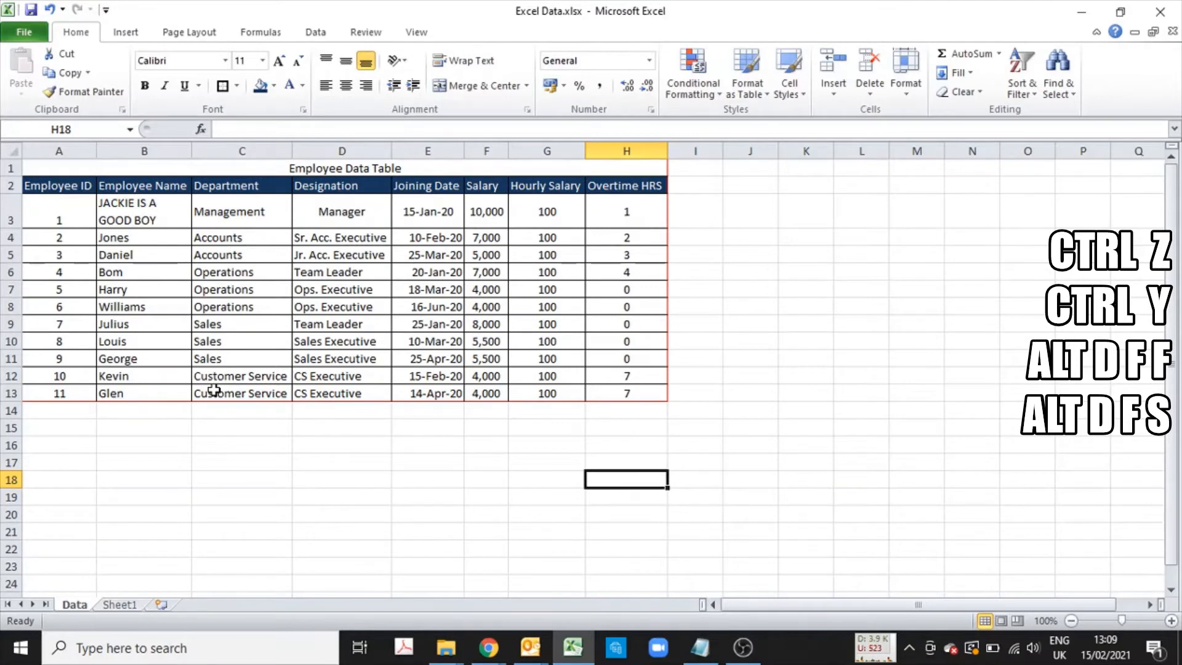
pyautogui.hotkey('ctrl', 'z')
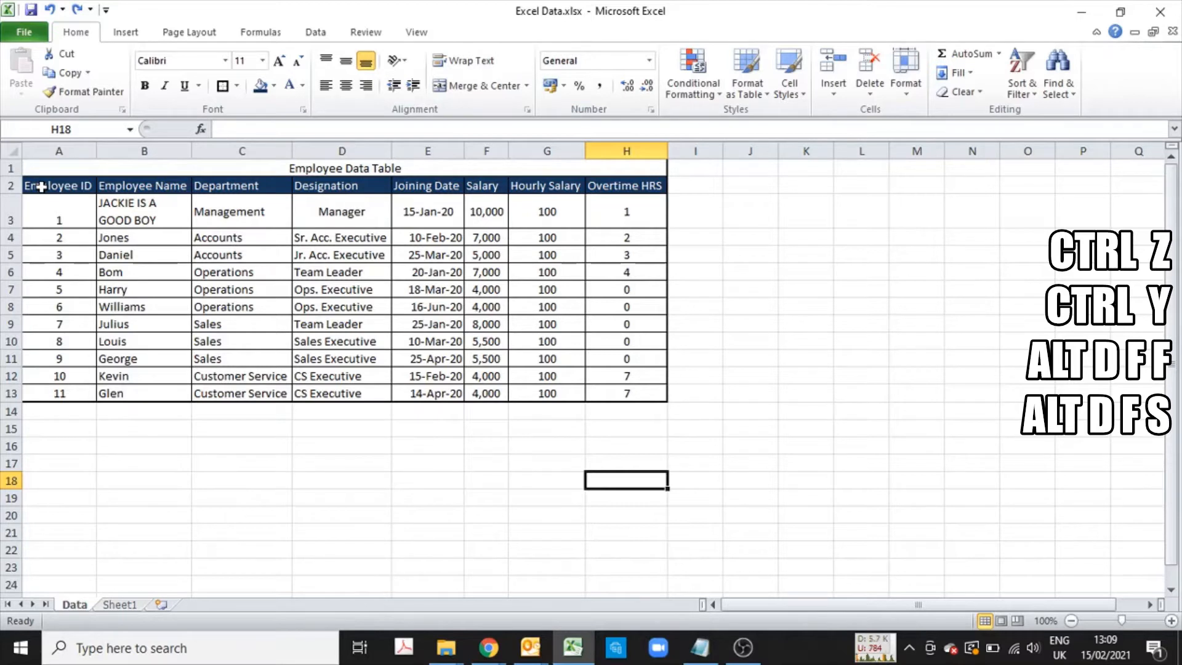
# - Add filters to the header row of the employee table, A2:H13
pyautogui.moveTo(41, 186); pyautogui.dragTo(618, 392)
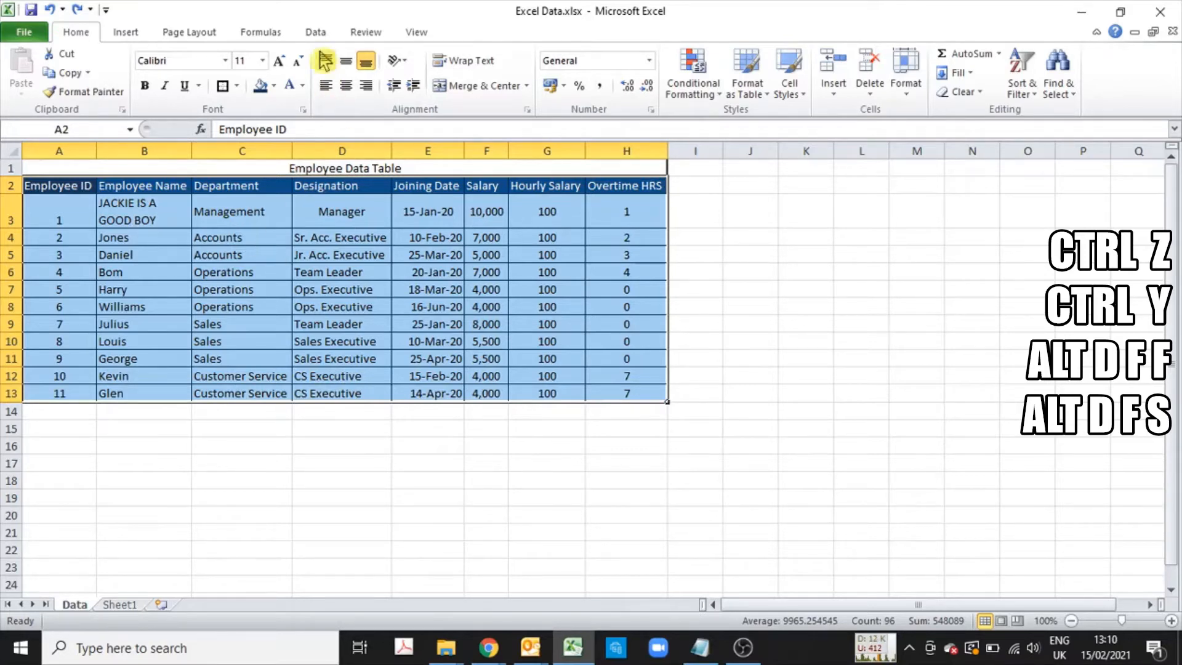
pyautogui.click(316, 34)
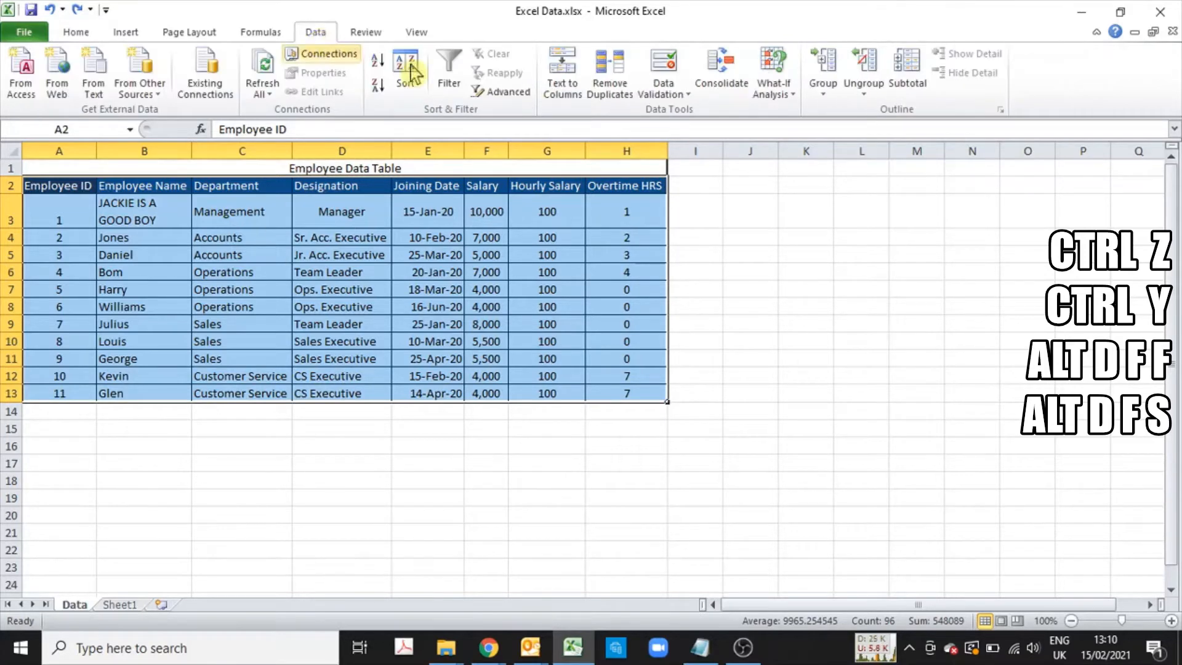
pyautogui.click(448, 89)
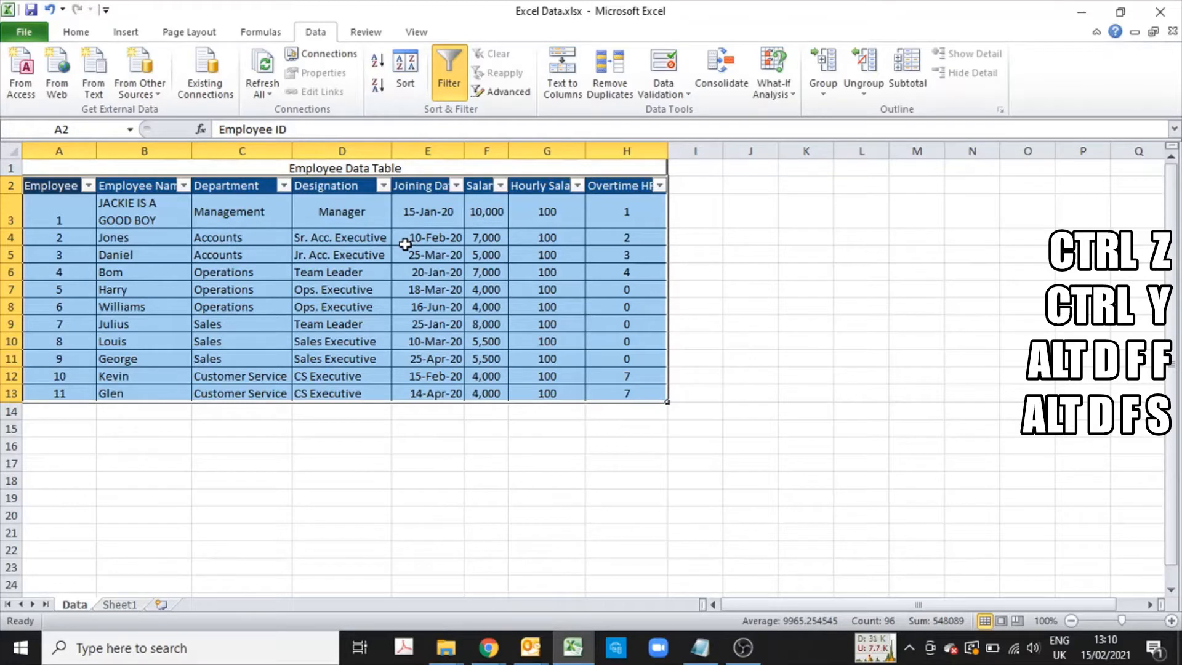
# - Toggle the header filters of the employee table off and on three times, ending with the filters on
pyautogui.hotkey('alt', 'd')
pyautogui.press('f')
pyautogui.press('f')
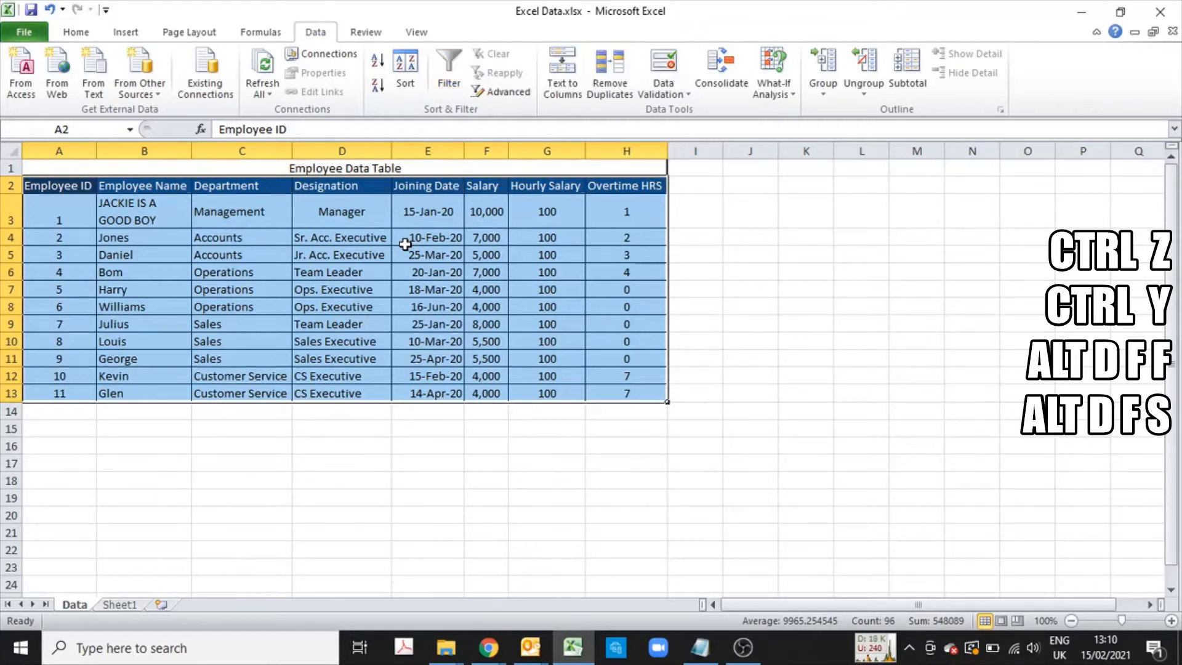
pyautogui.hotkey('alt', 'd')
pyautogui.press('f')
pyautogui.press('f')
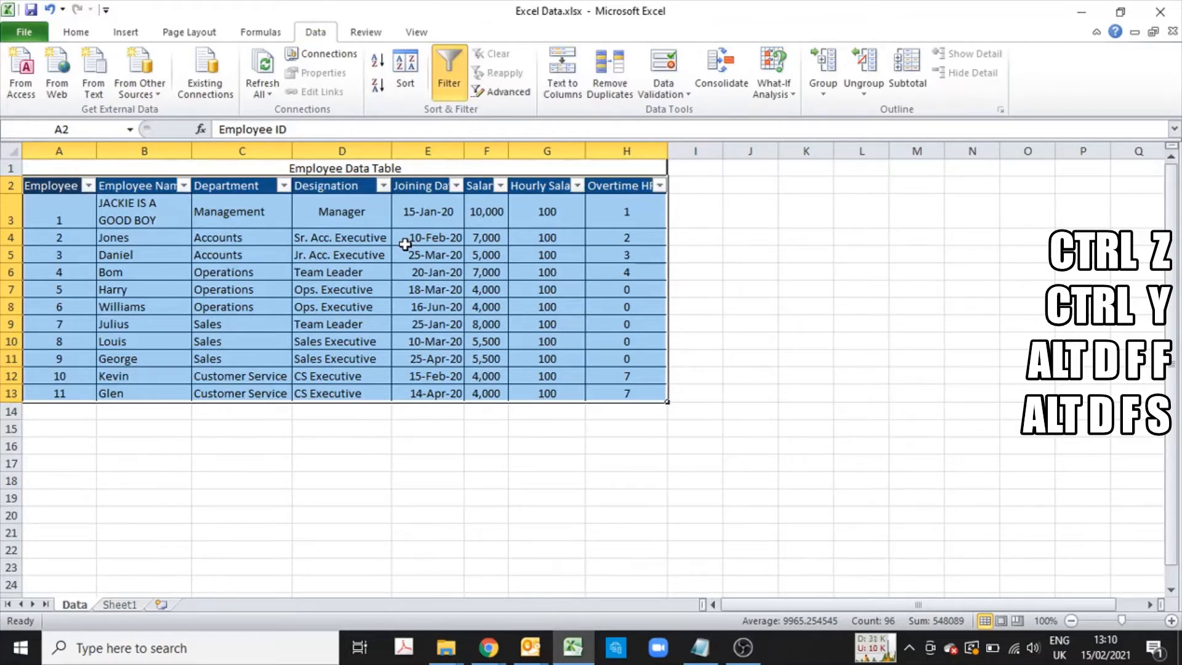
pyautogui.hotkey('alt', 'd')
pyautogui.press('f')
pyautogui.press('f')
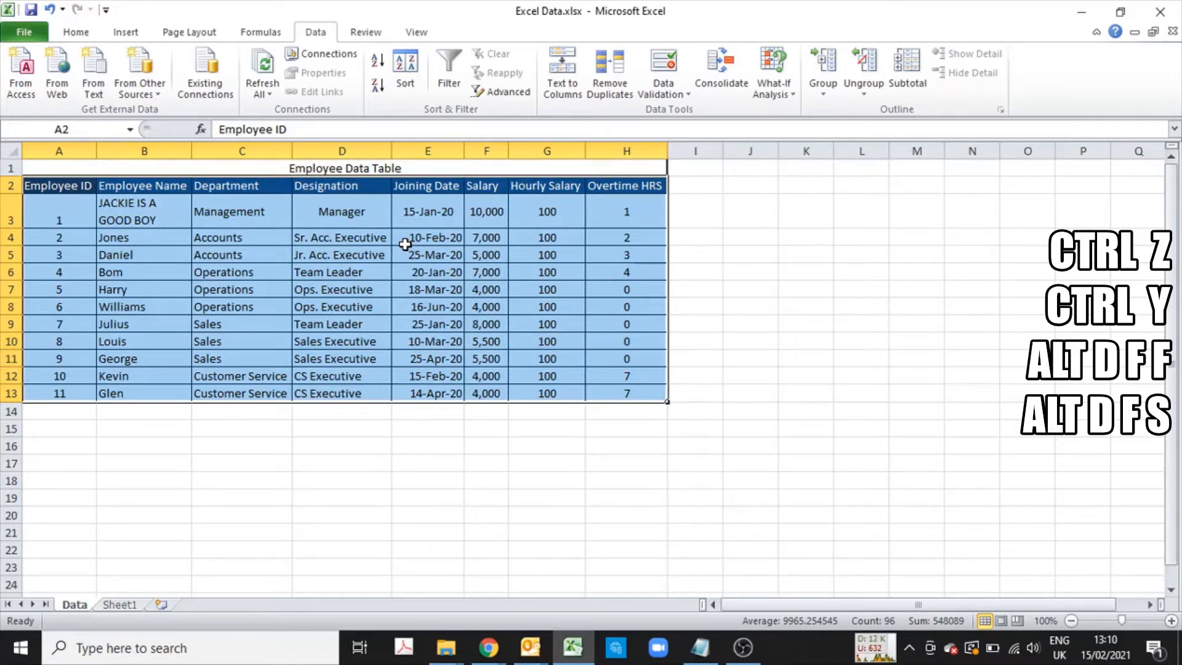
pyautogui.hotkey('alt', 'd')
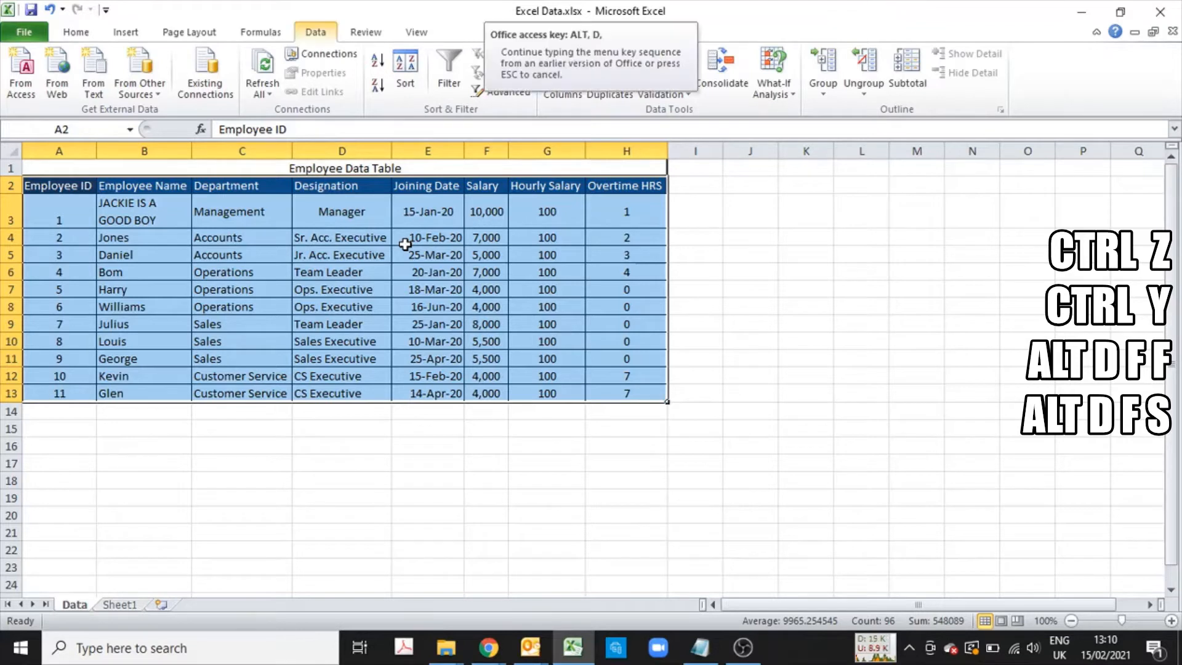
pyautogui.press('f')
pyautogui.press('f')
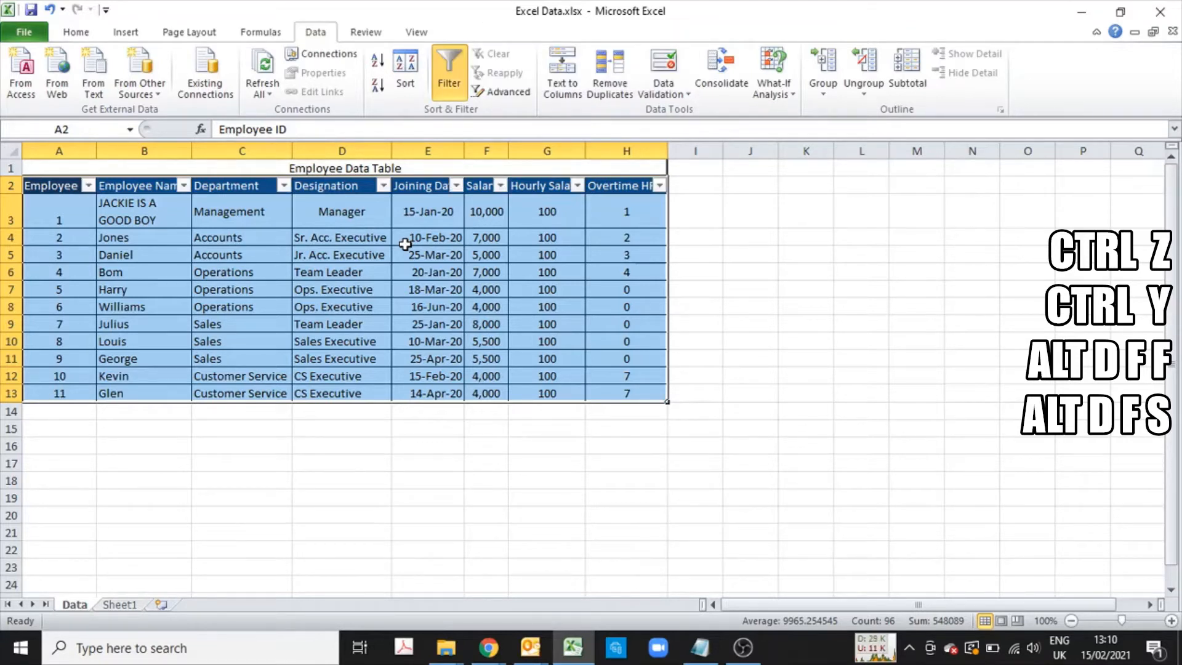
pyautogui.hotkey('alt', 'd')
pyautogui.press('f')
pyautogui.press('f')
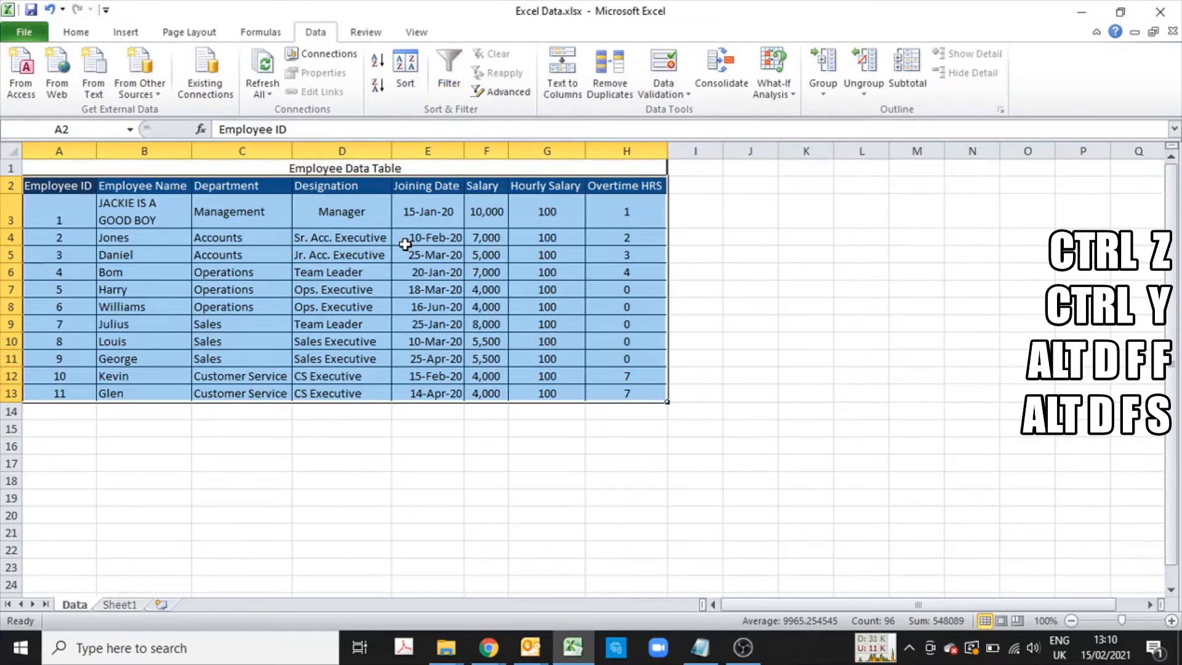
pyautogui.hotkey('alt', 'd')
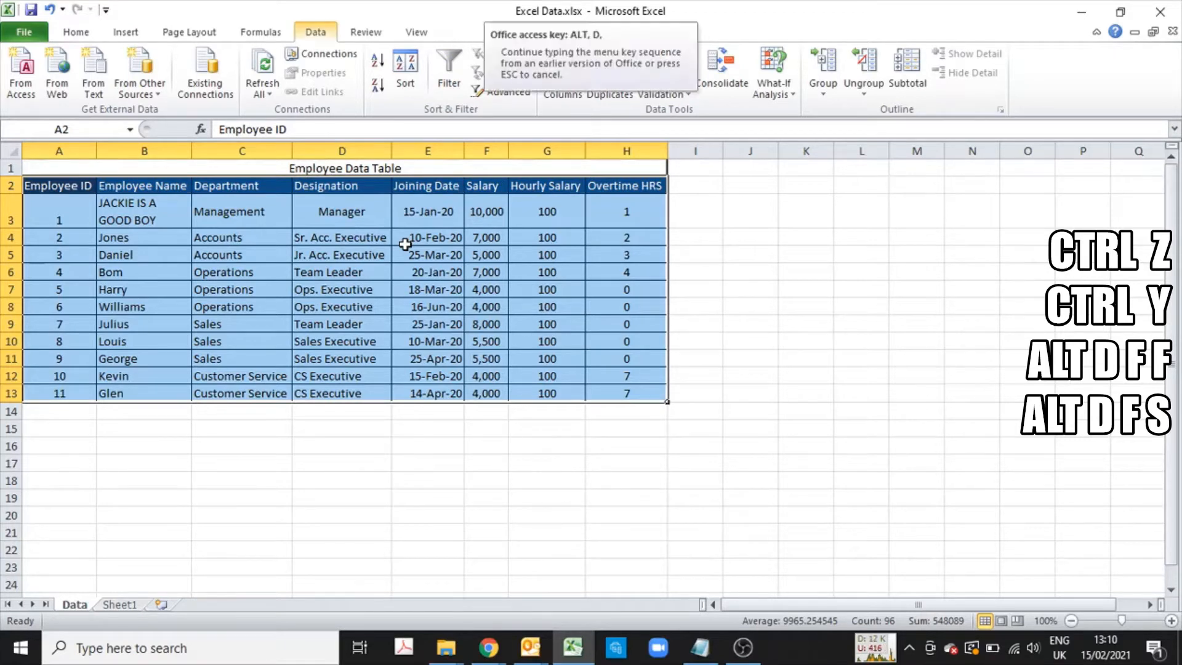
pyautogui.press('f')
pyautogui.press('f')
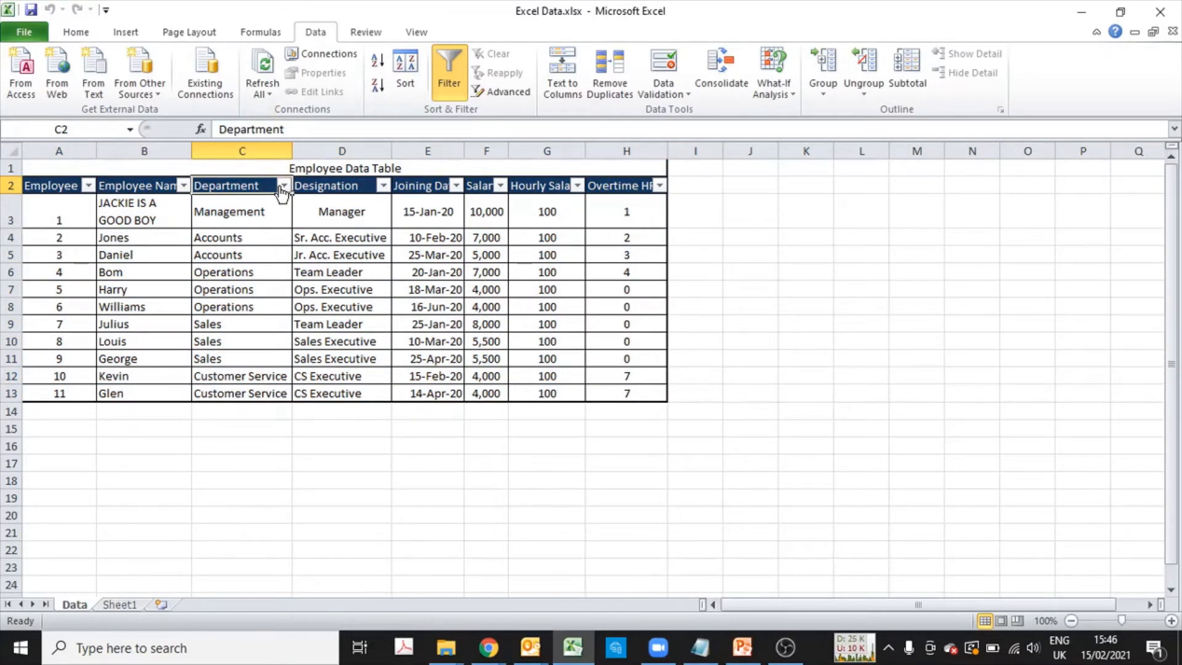
# - Filter the Department column to show only Operations and clear the filter again
pyautogui.click(283, 187)
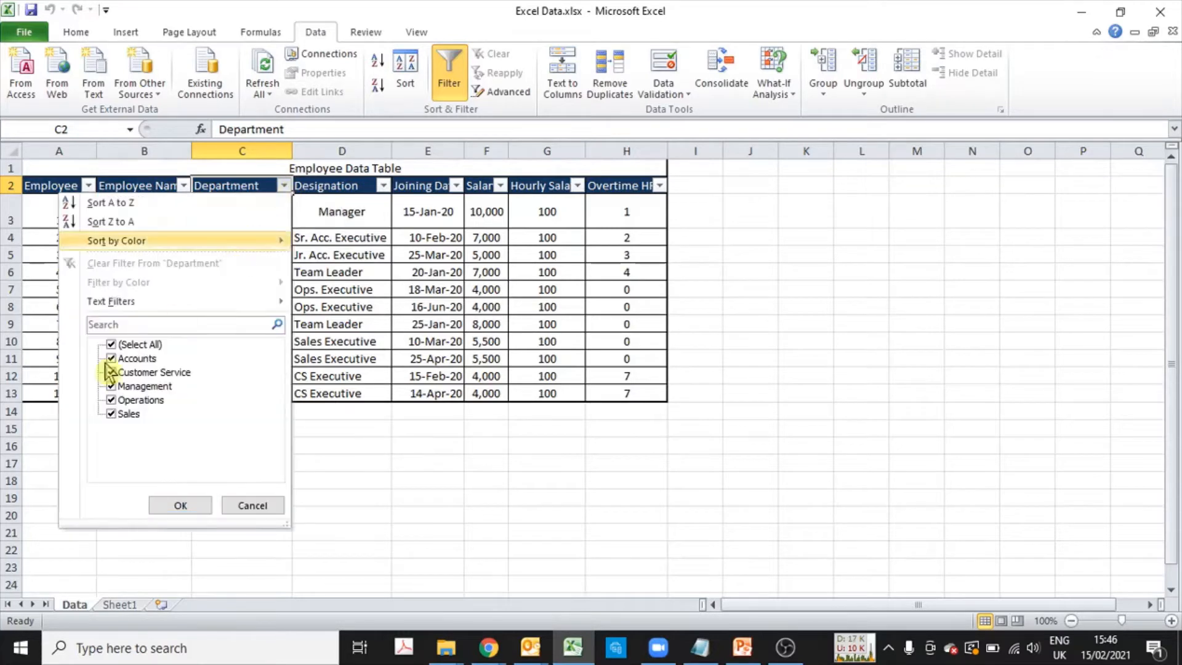
pyautogui.click(111, 344)
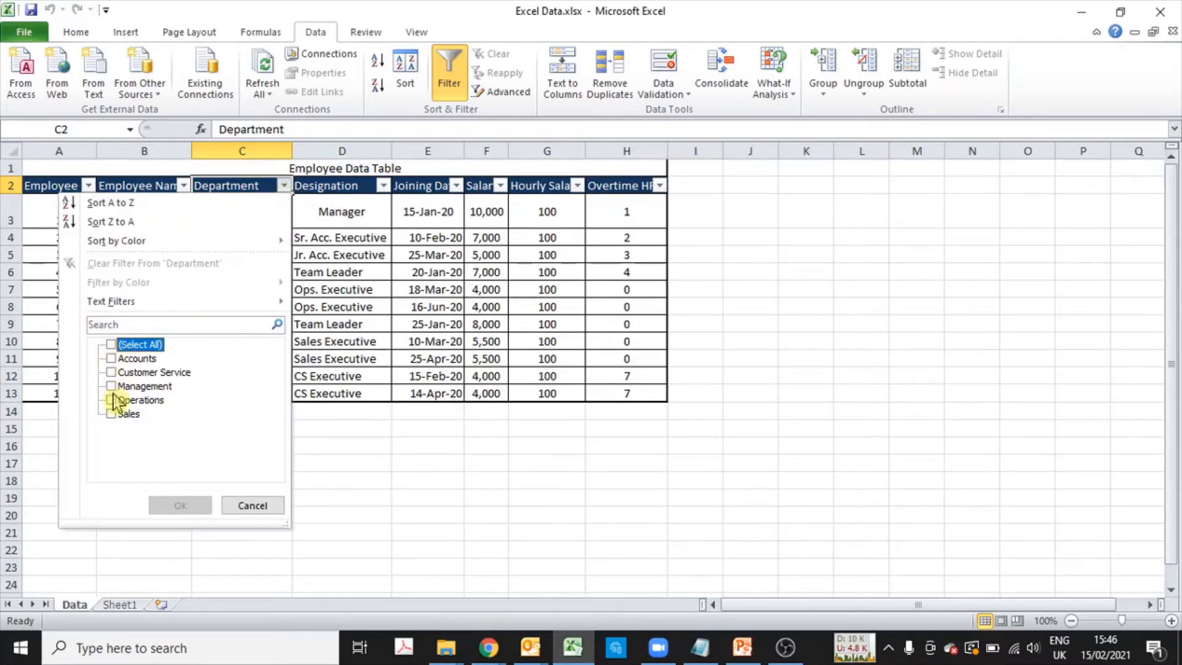
pyautogui.click(111, 400)
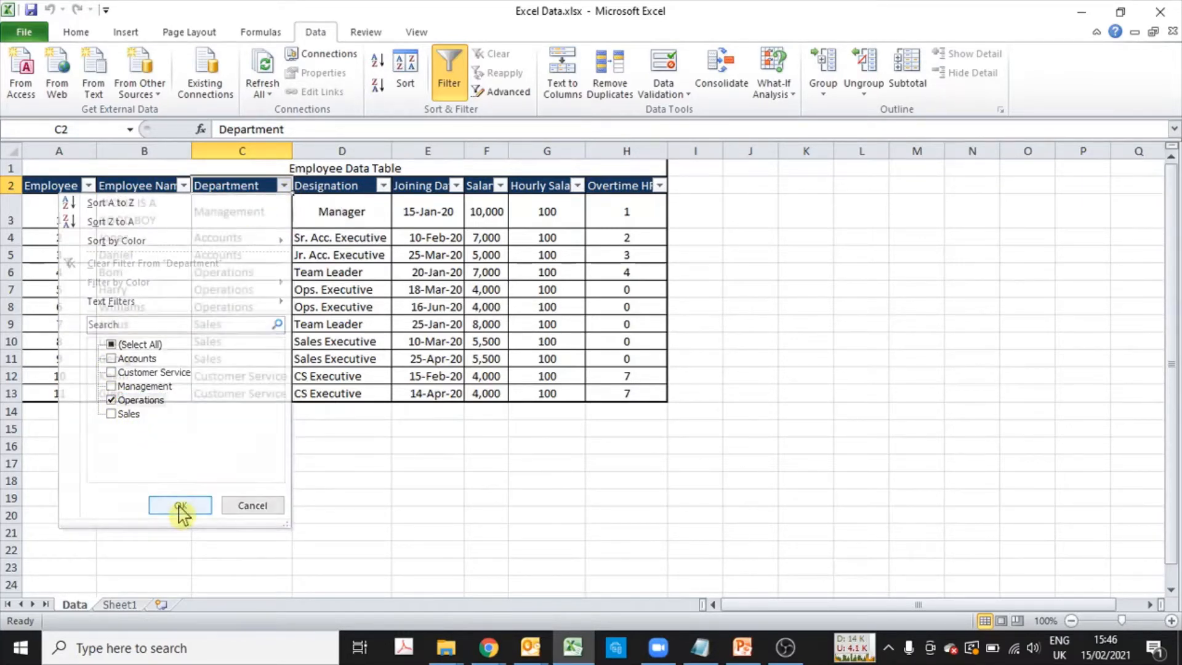
pyautogui.click(179, 505)
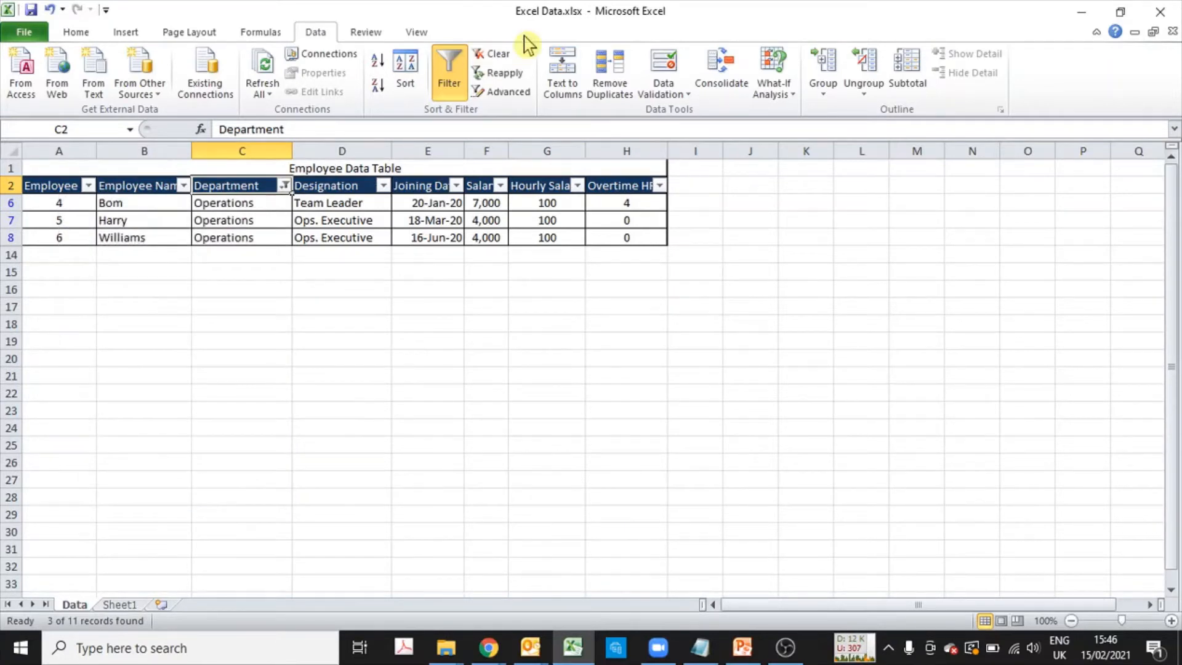
pyautogui.click(495, 60)
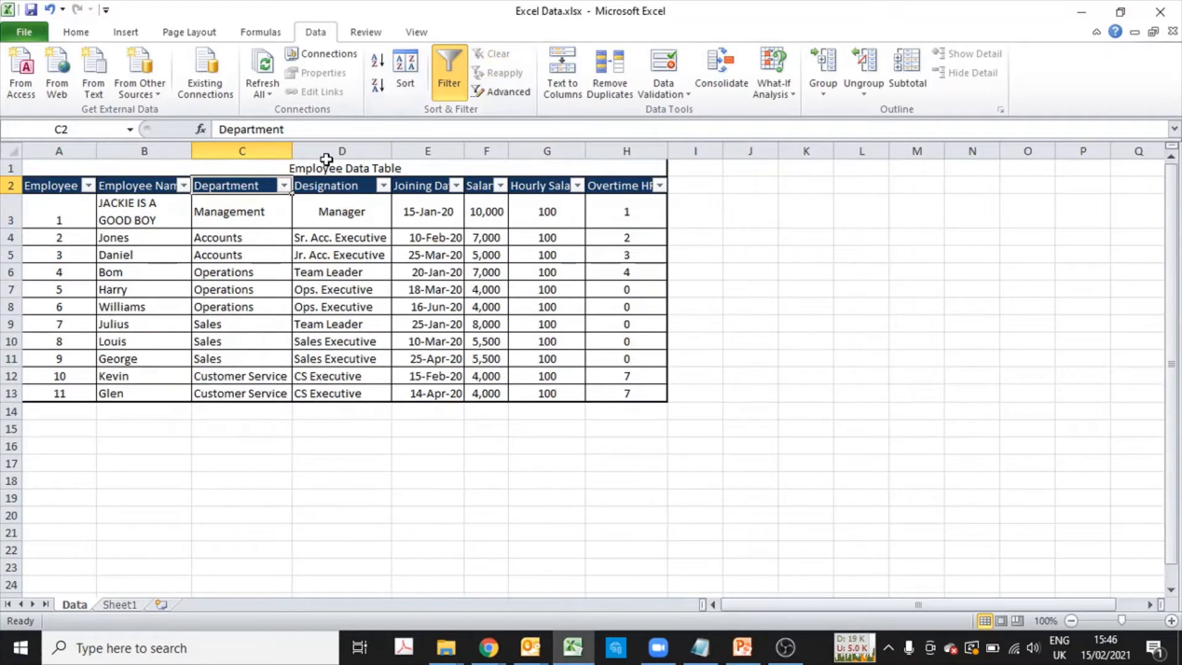
# - Filter the Department column to show only Sales and clear the filter to show all rows
pyautogui.hotkey('alt', 'Down')
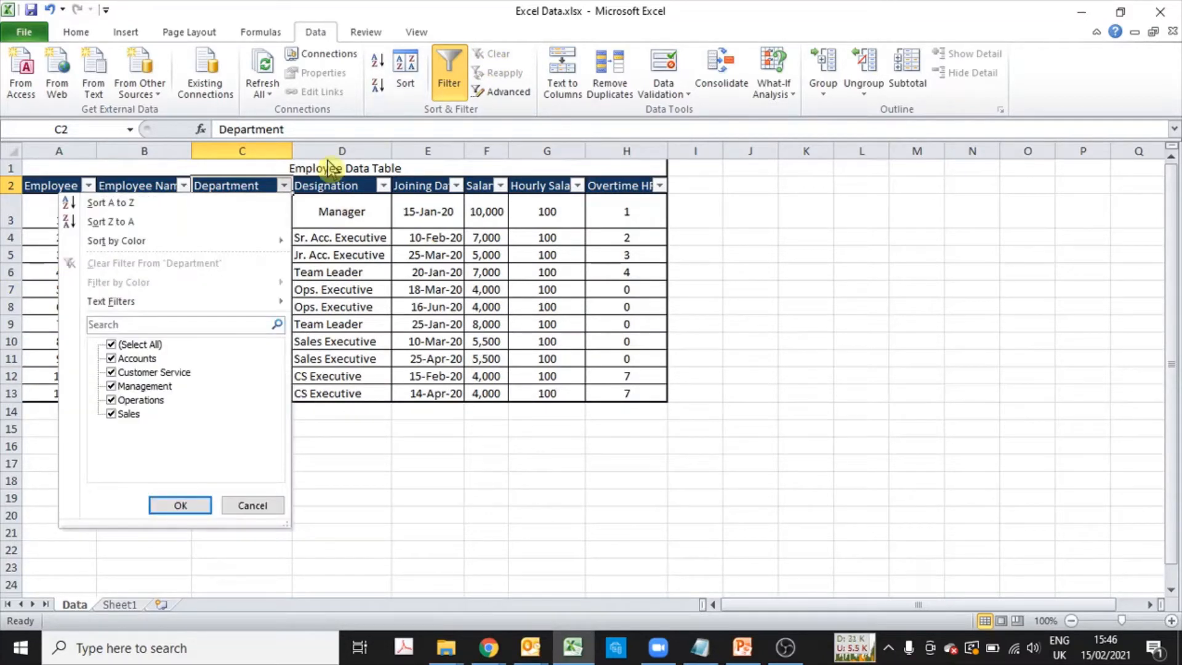
pyautogui.press('Down')
pyautogui.press('Down')
pyautogui.press('Down')
pyautogui.press('Down')
pyautogui.press('Down')
pyautogui.press('Down')
pyautogui.press('Down')
pyautogui.press('Down')
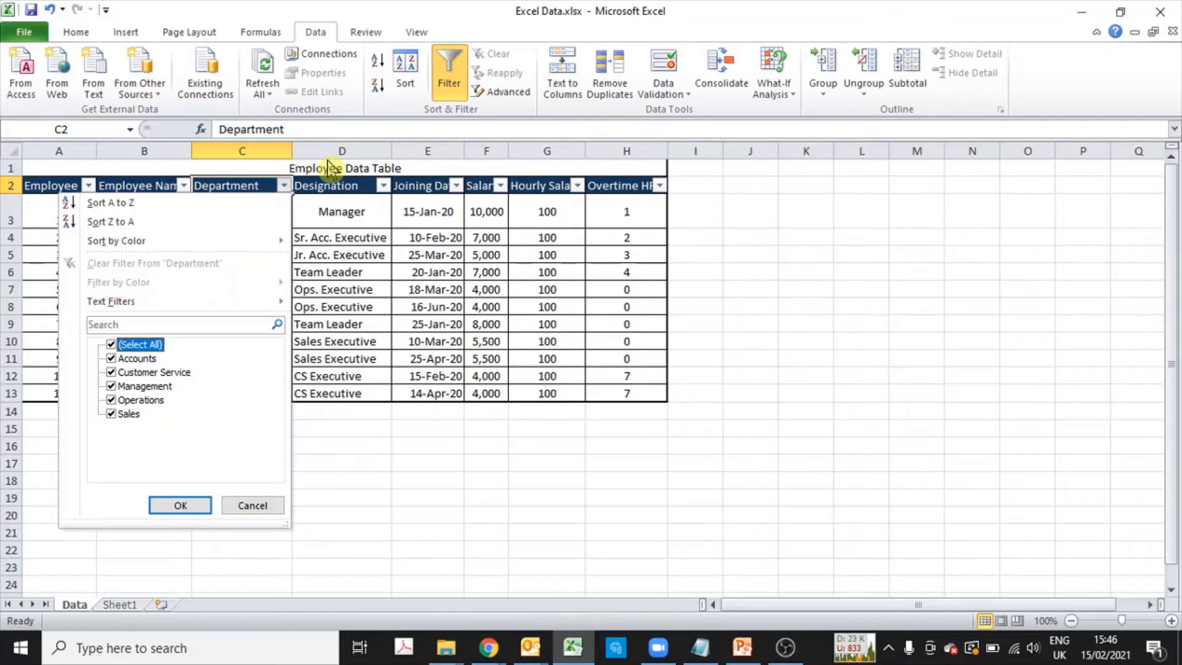
pyautogui.press('space')
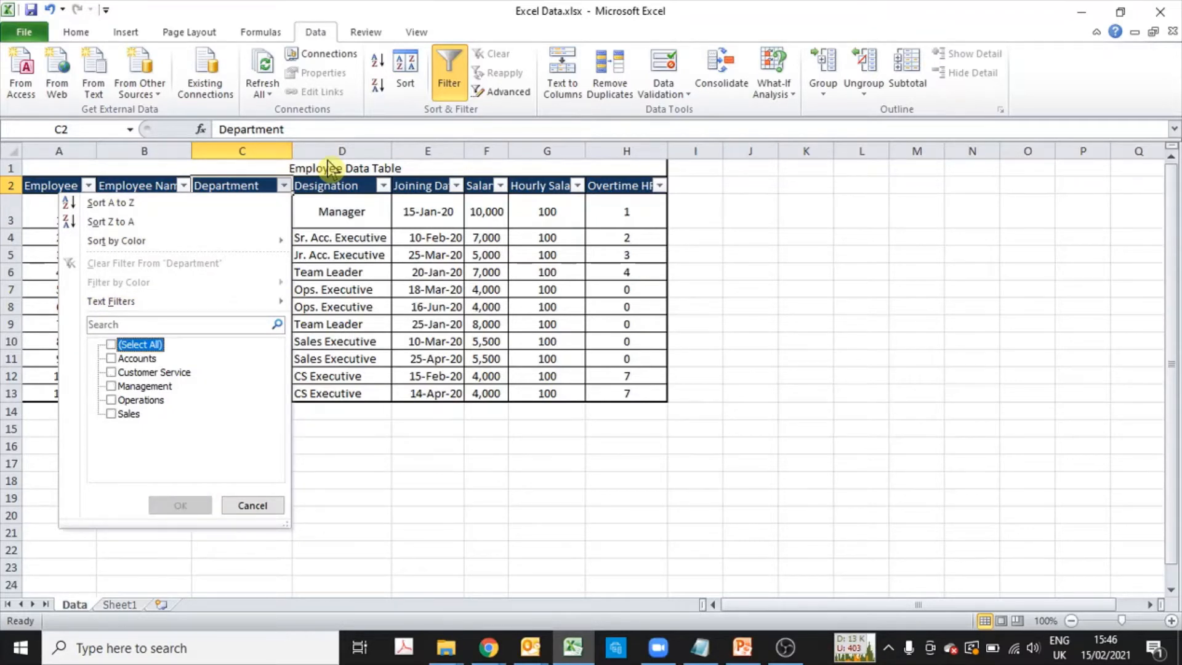
pyautogui.press('Down')
pyautogui.press('Down')
pyautogui.press('Down')
pyautogui.press('Down')
pyautogui.press('Down')
pyautogui.press('space')
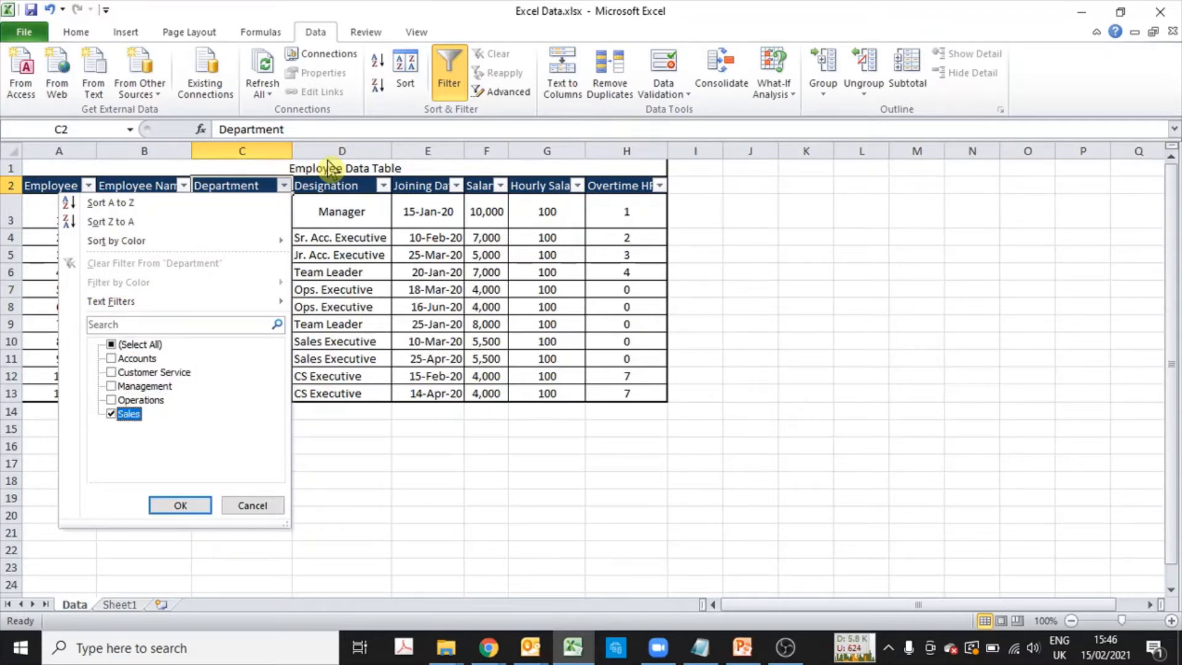
pyautogui.press('Return')
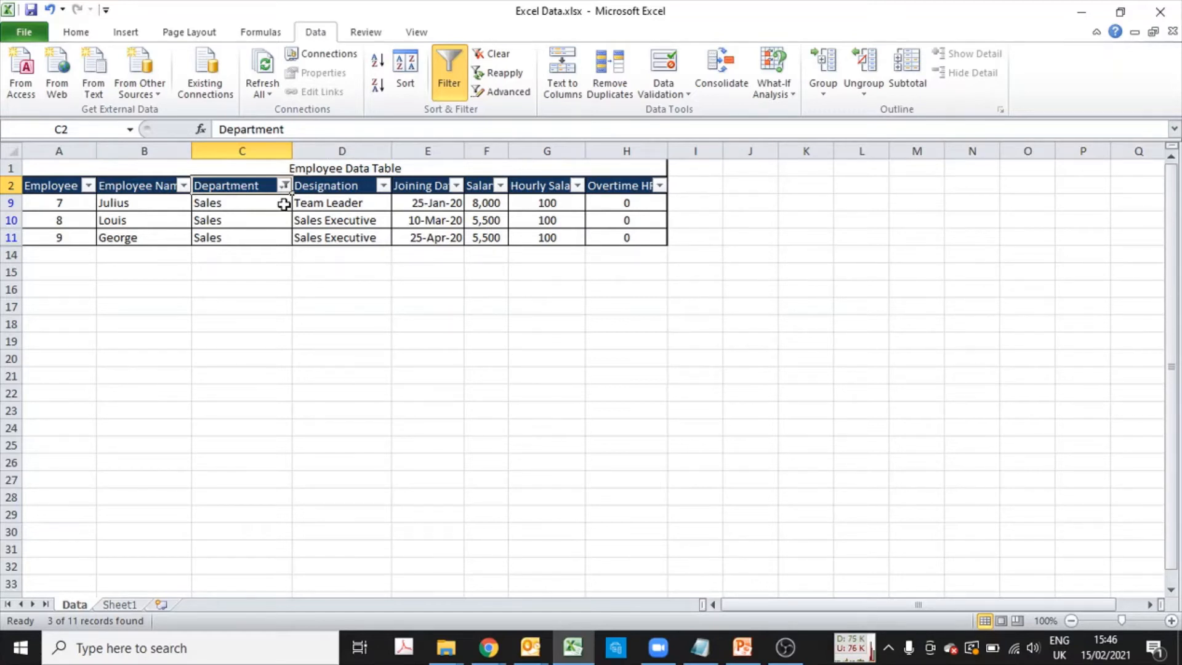
pyautogui.hotkey('alt', 'd')
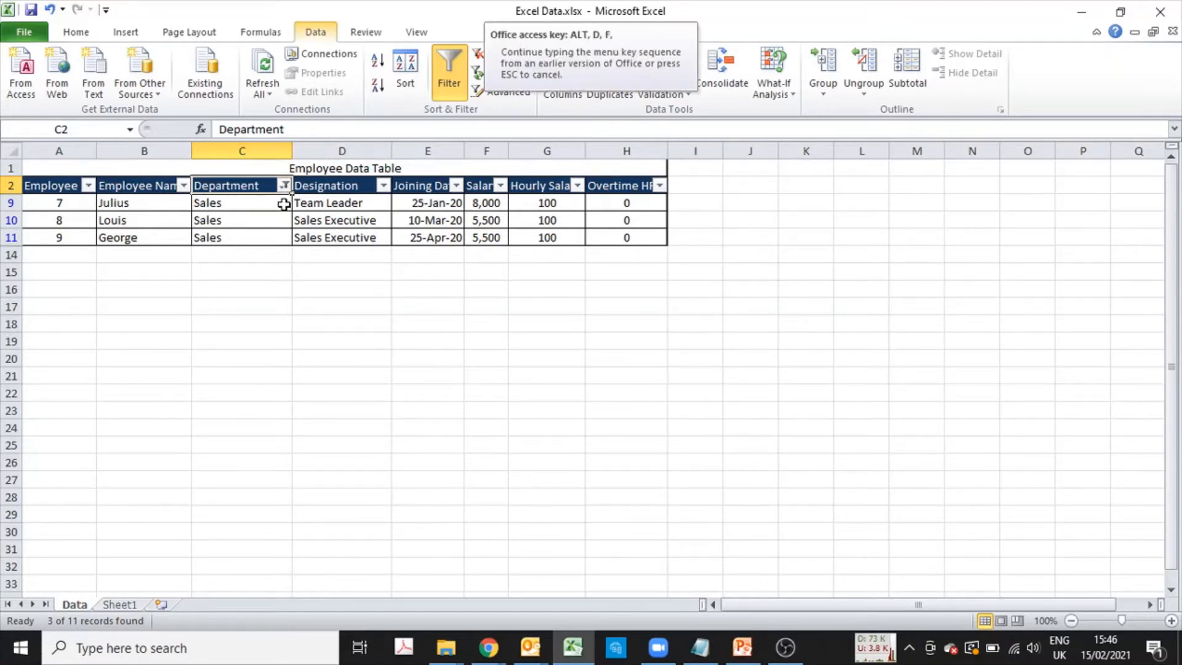
pyautogui.press('s')
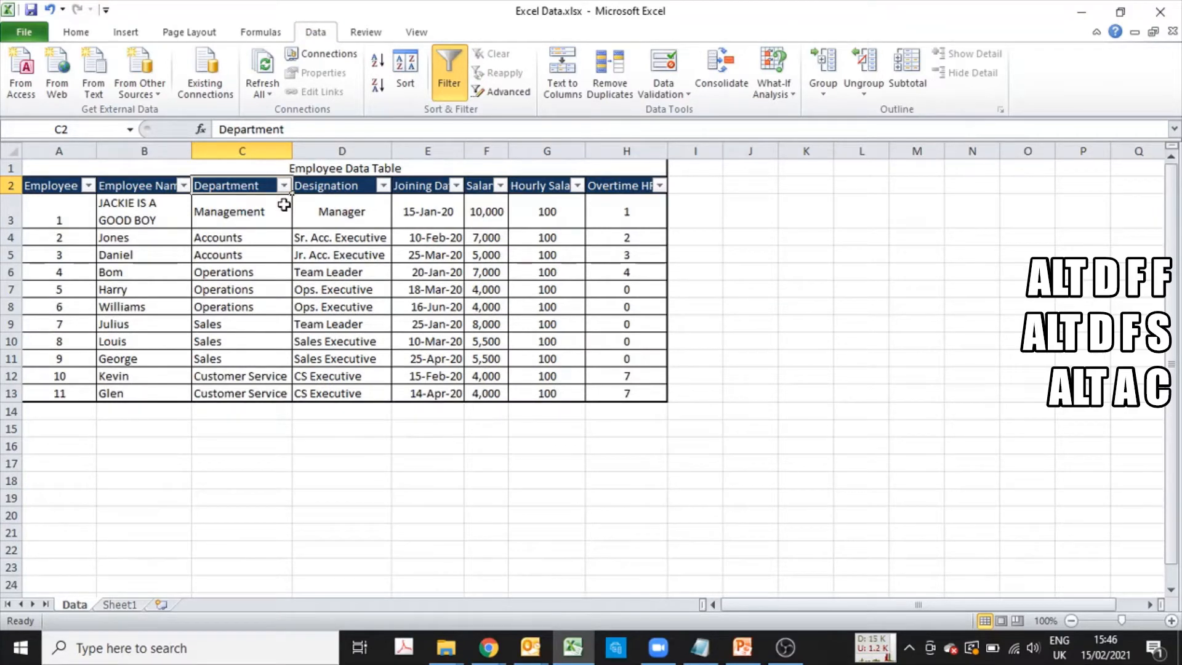
# - Filter the Department column by Sales once more, leaving all other departments unticked
pyautogui.hotkey('alt', 'Down')
pyautogui.press('Tab')
pyautogui.press('Tab')
pyautogui.press('Tab')
pyautogui.press('space')
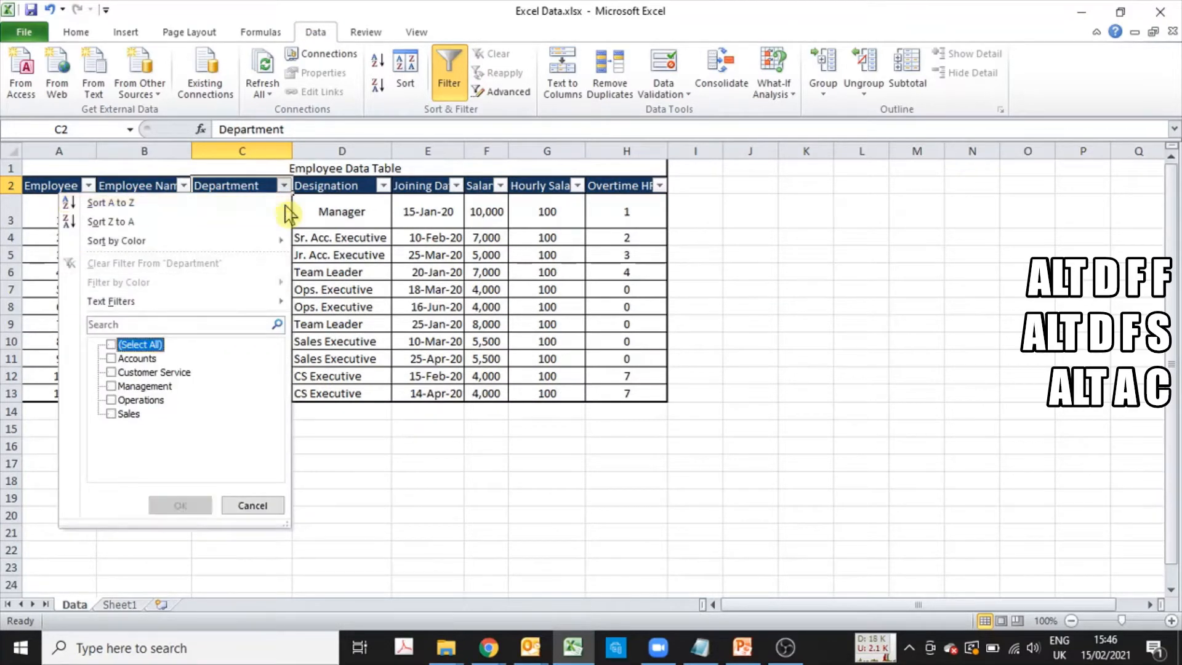
pyautogui.press('Down')
pyautogui.press('Down')
pyautogui.press('Down')
pyautogui.press('Down')
pyautogui.press('Down')
pyautogui.press('space')
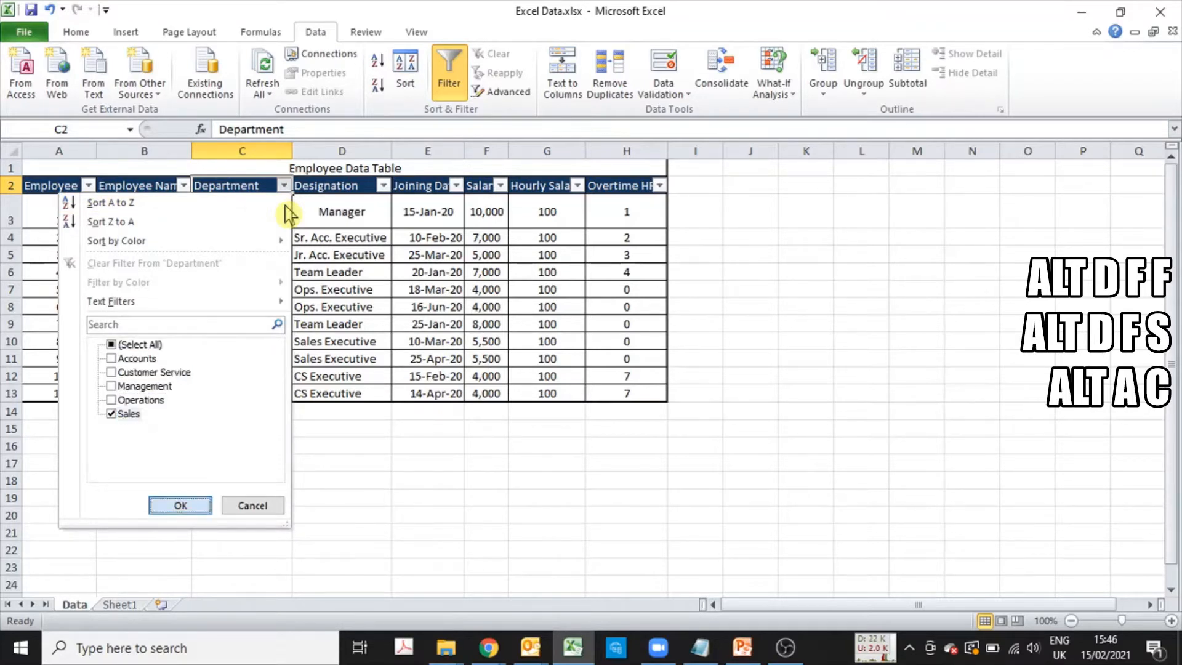
pyautogui.press('Return')
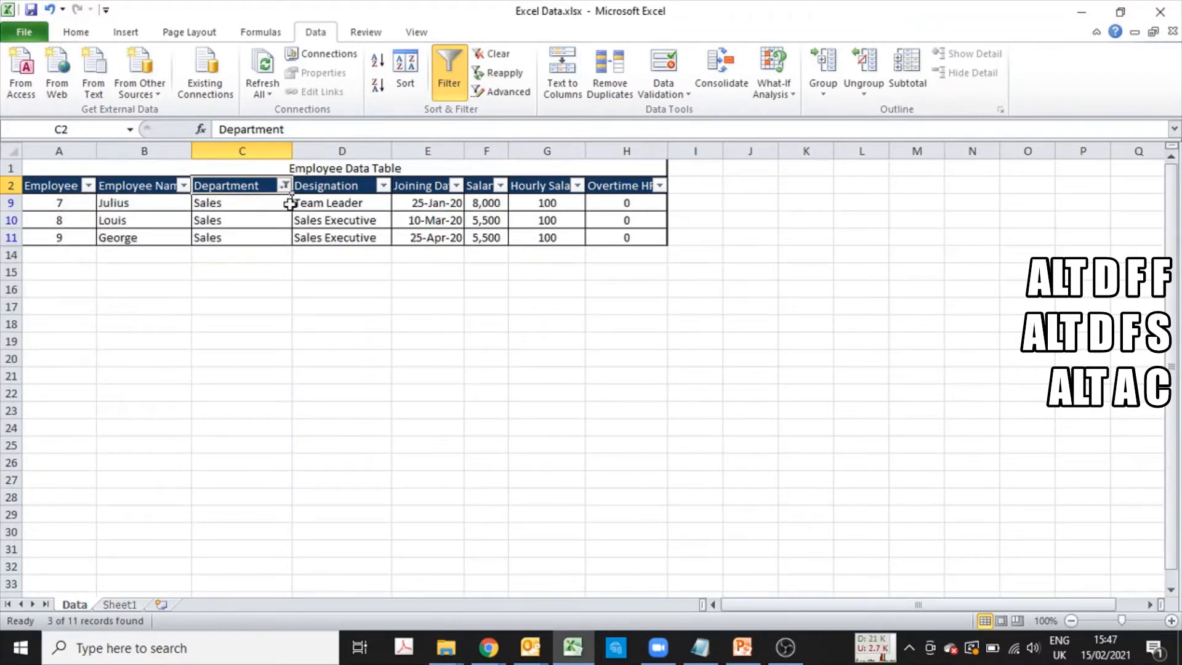
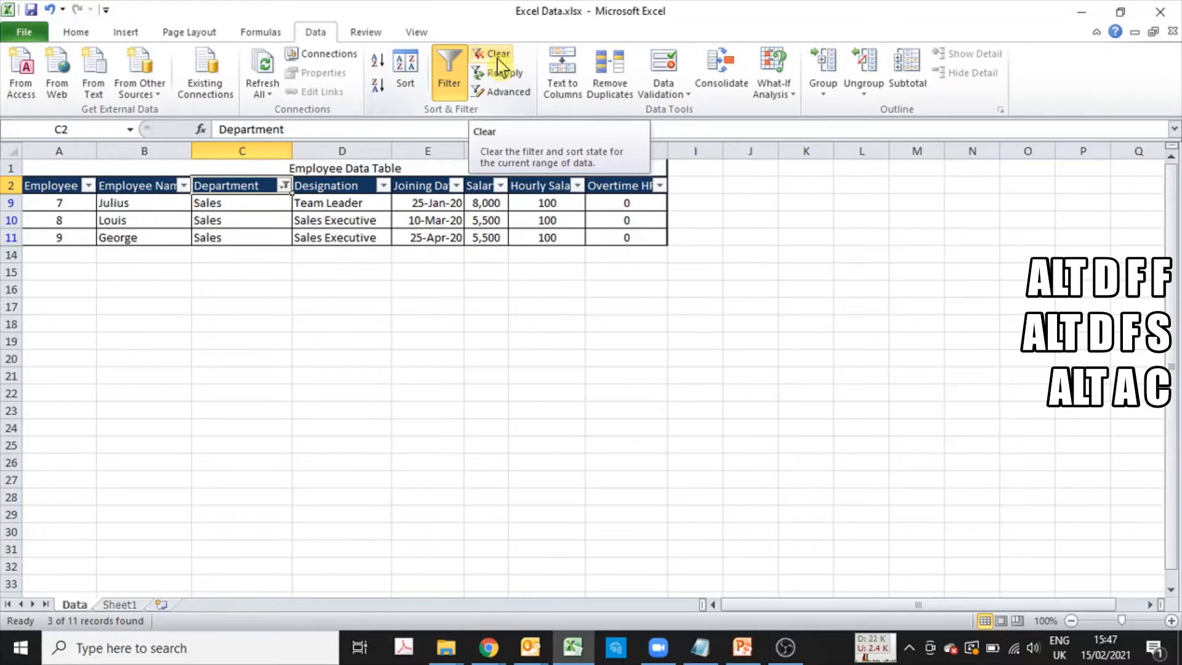
# - Clear the Sales filter from the employee table while keeping the header filters switched on
pyautogui.press('alt')
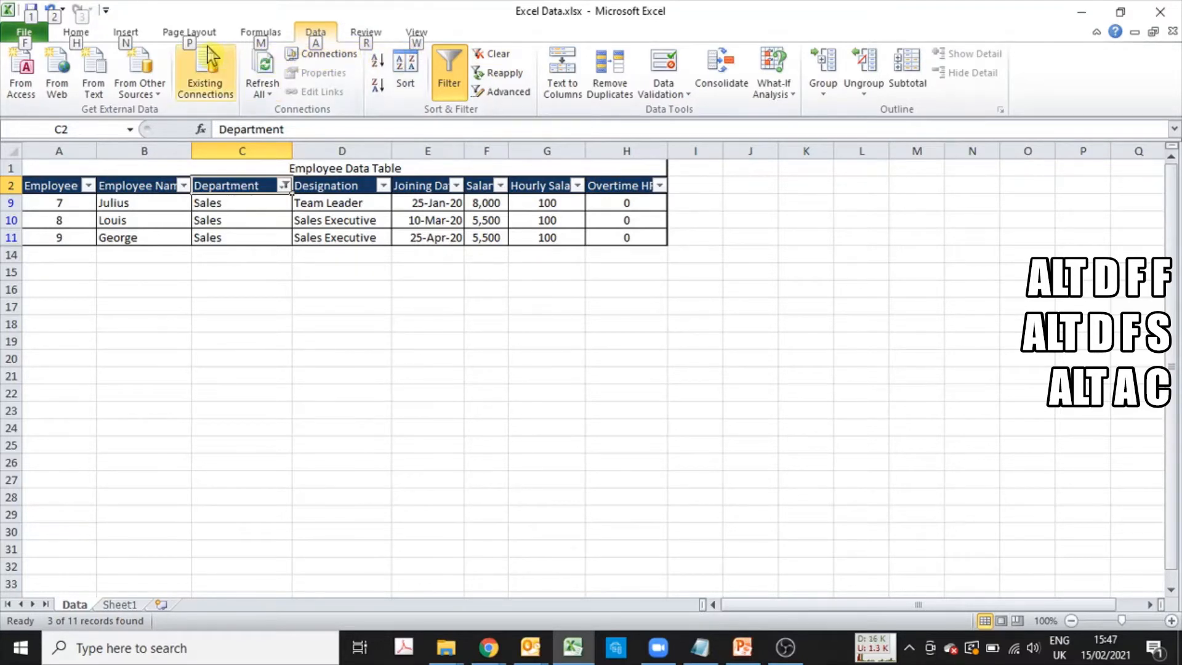
pyautogui.press('Escape')
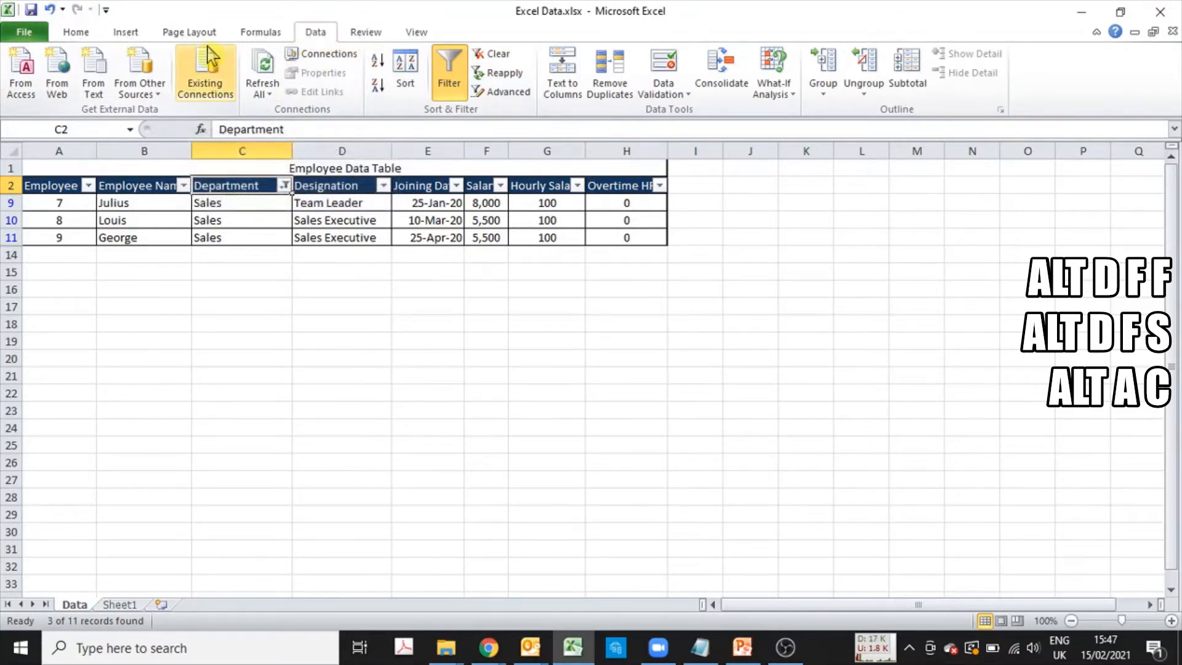
pyautogui.press('alt')
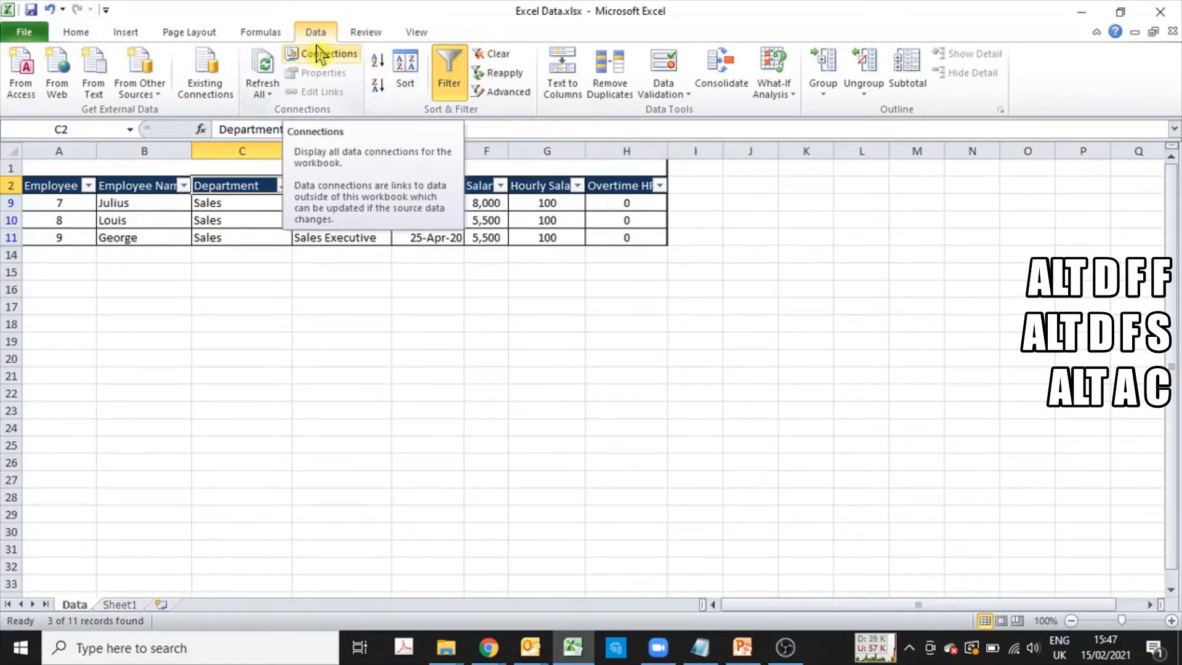
pyautogui.press('a')
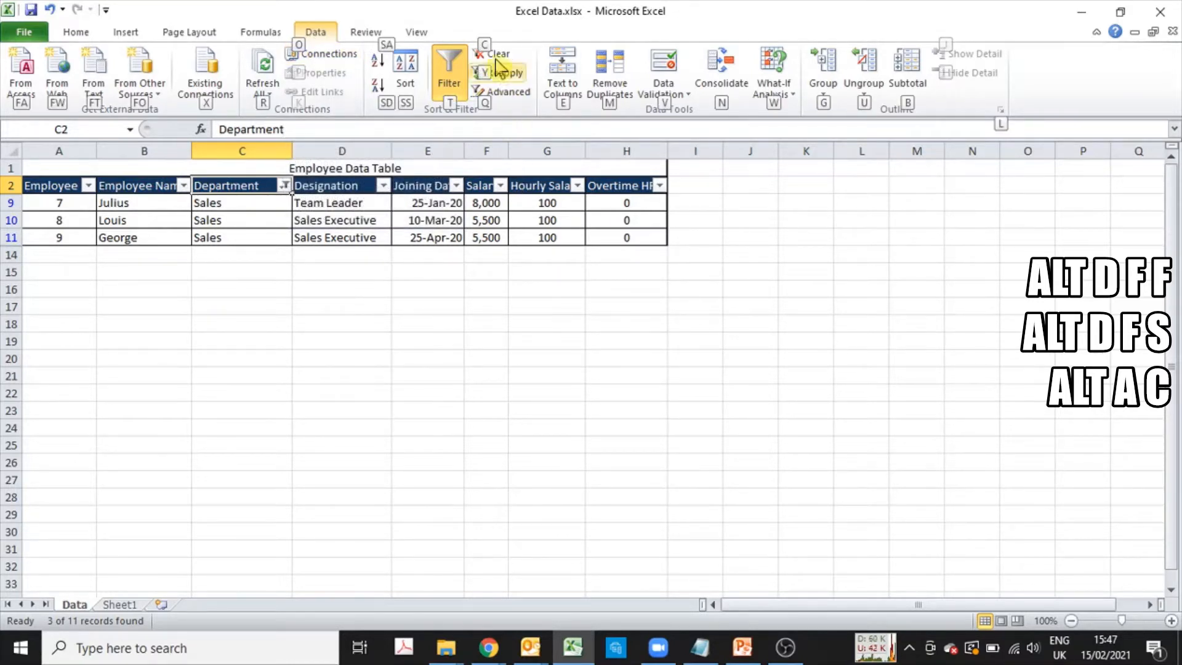
pyautogui.press('c')
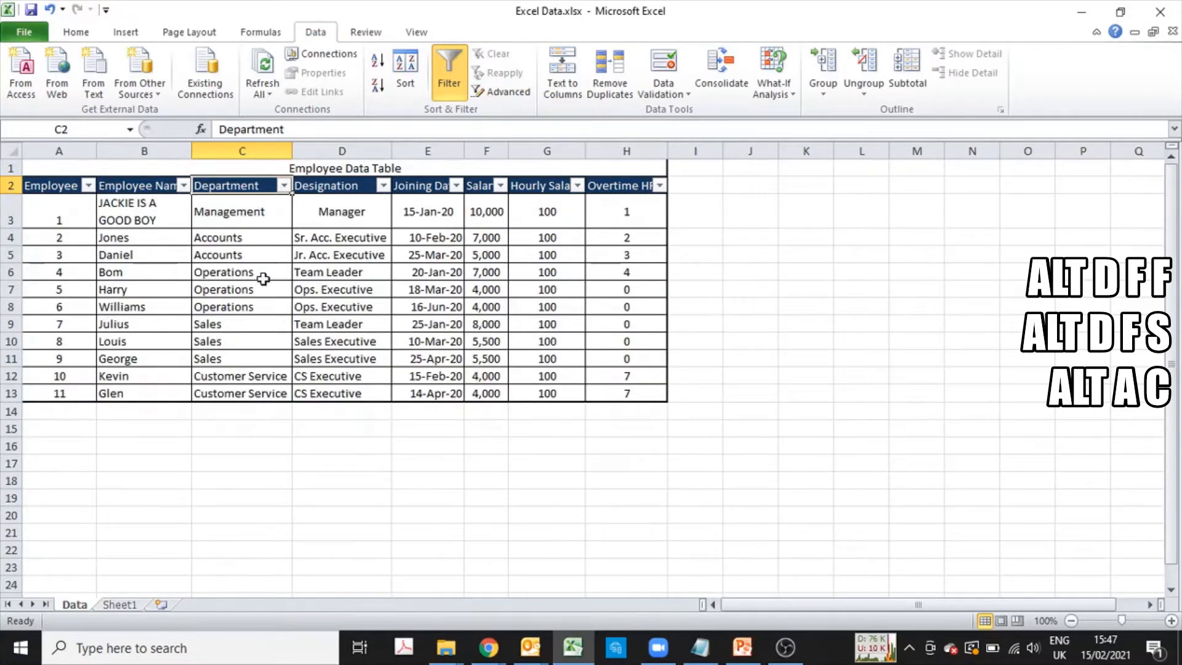
# - Filter the Department column to show only Operations and clear the filter, keeping the header filters switched on
pyautogui.click(283, 186)
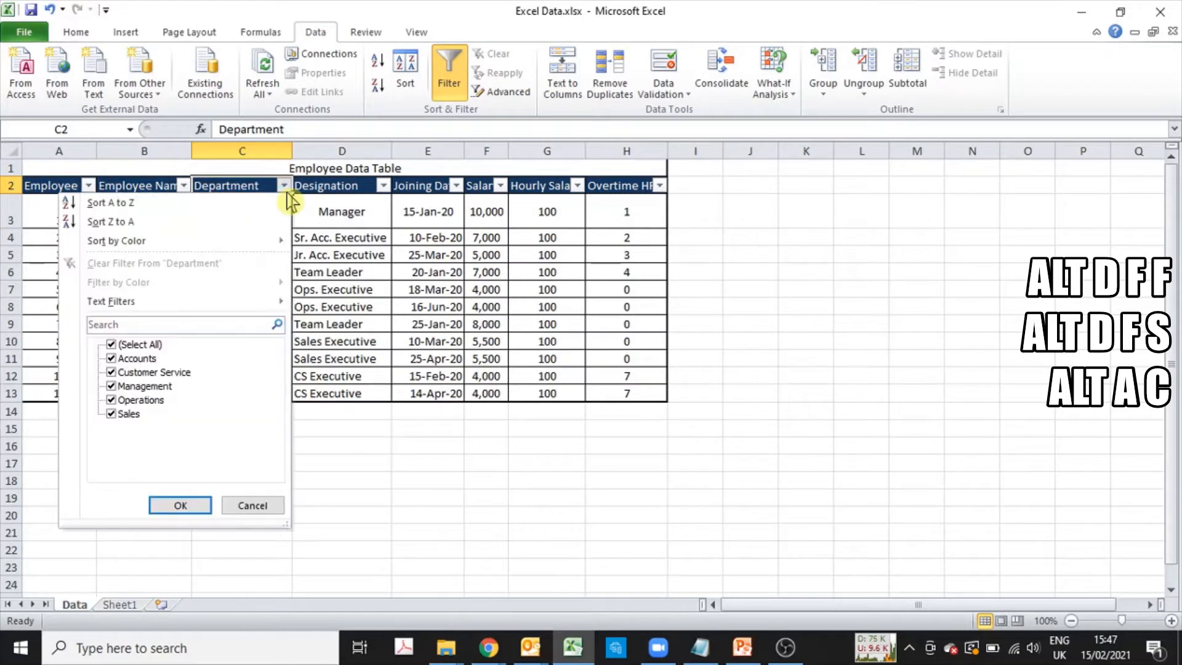
pyautogui.click(111, 344)
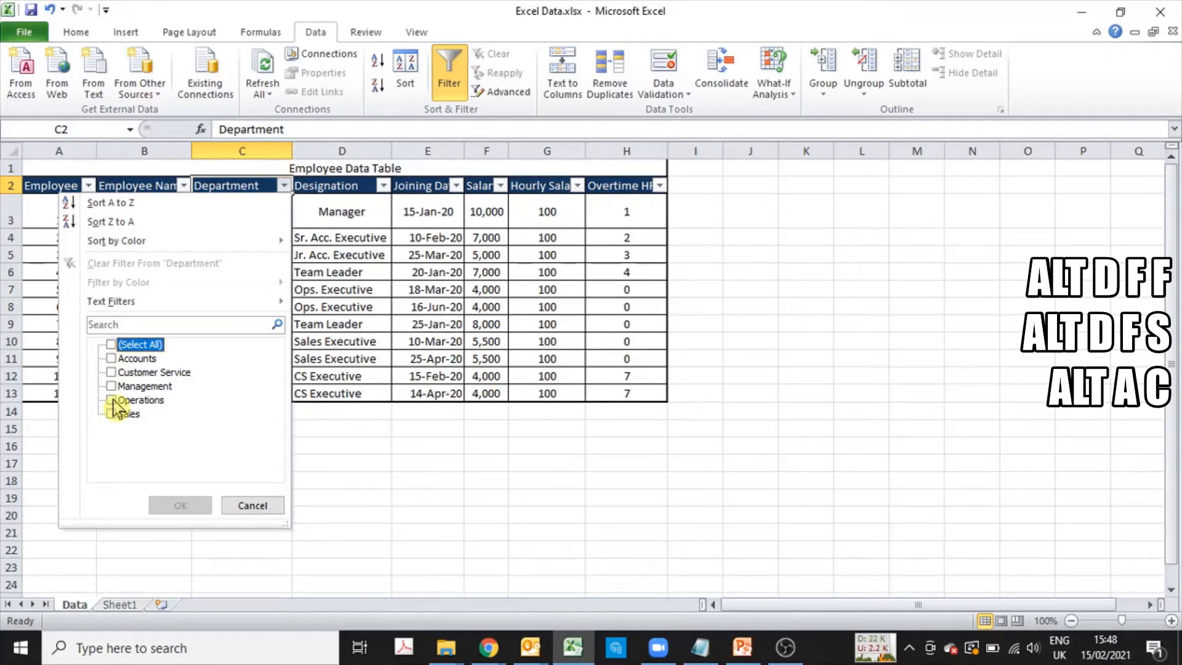
pyautogui.click(111, 399)
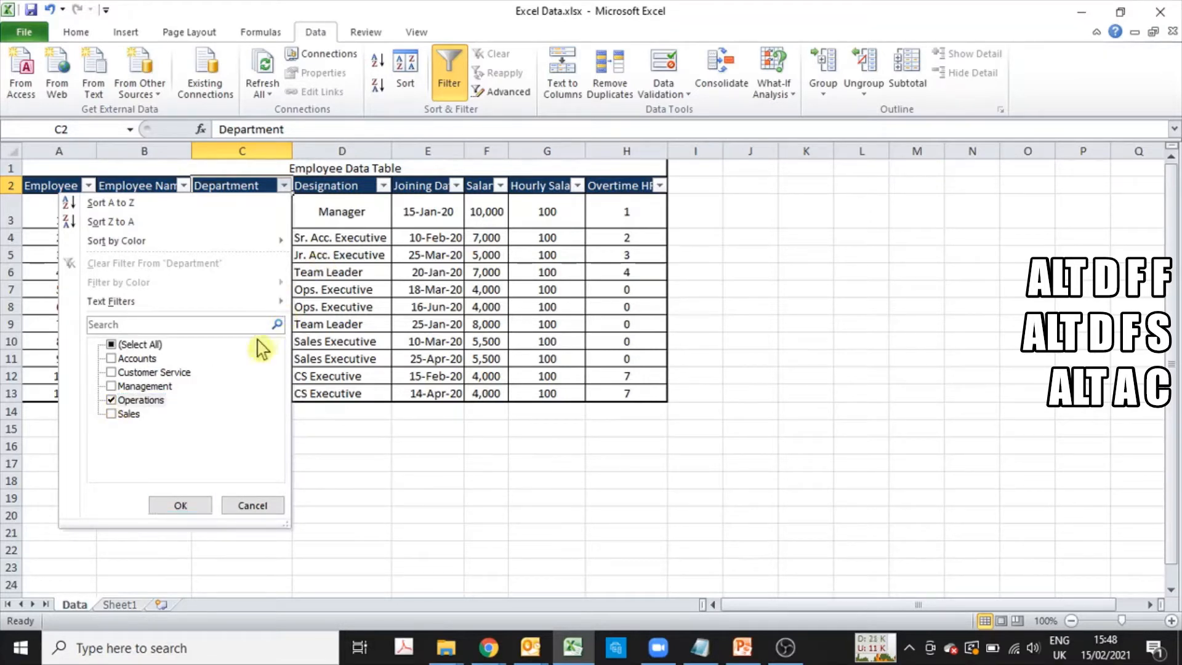
pyautogui.click(196, 505)
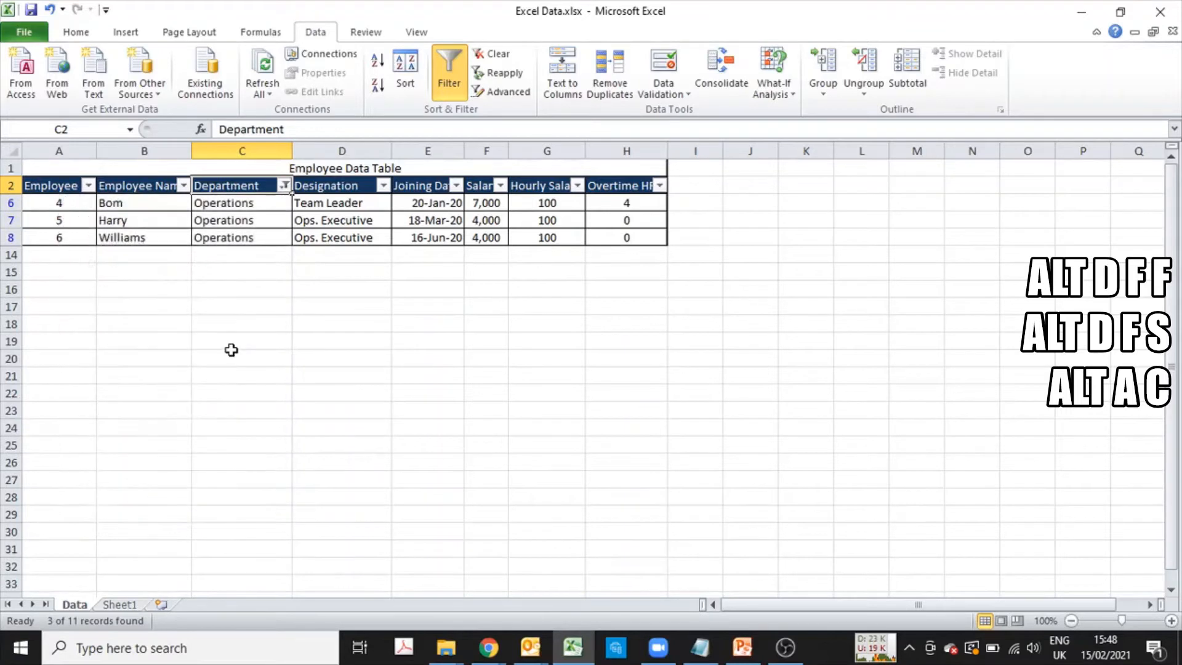
pyautogui.press('alt')
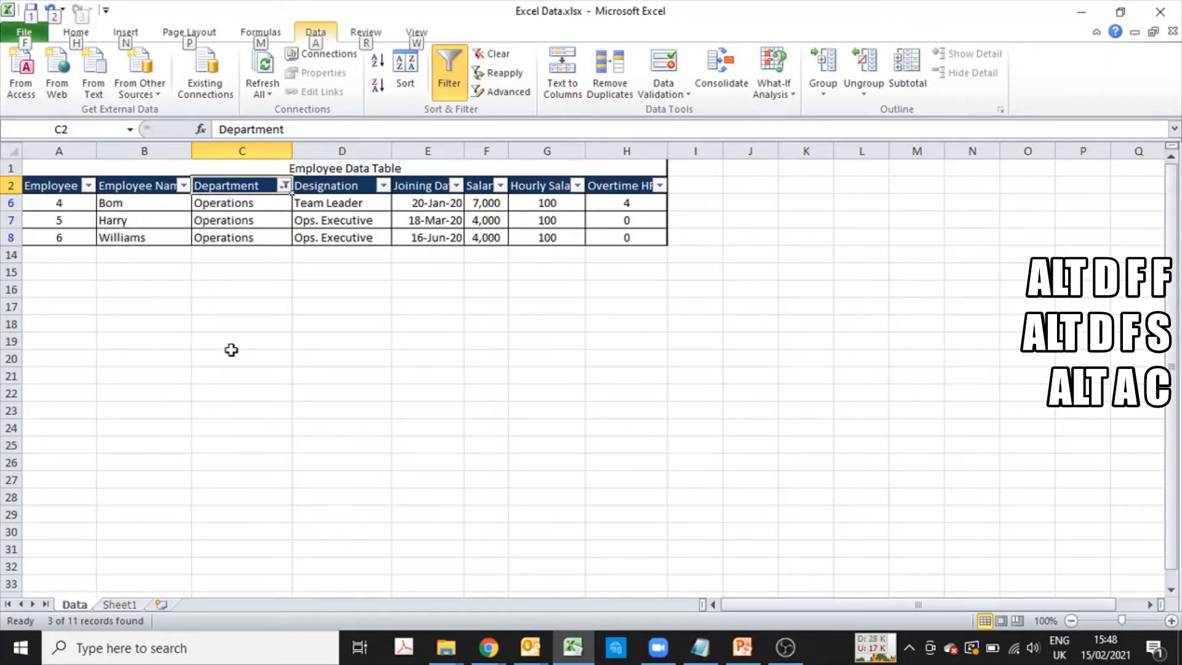
pyautogui.press('Escape')
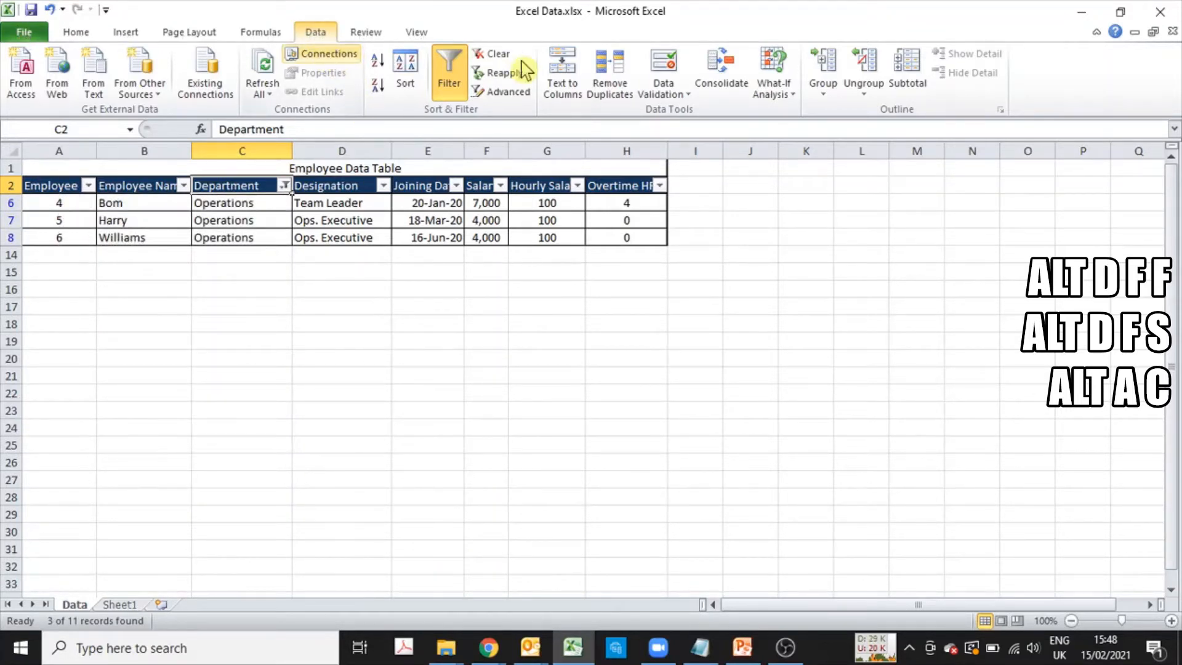
pyautogui.hotkey('alt', 'd')
pyautogui.press('c')
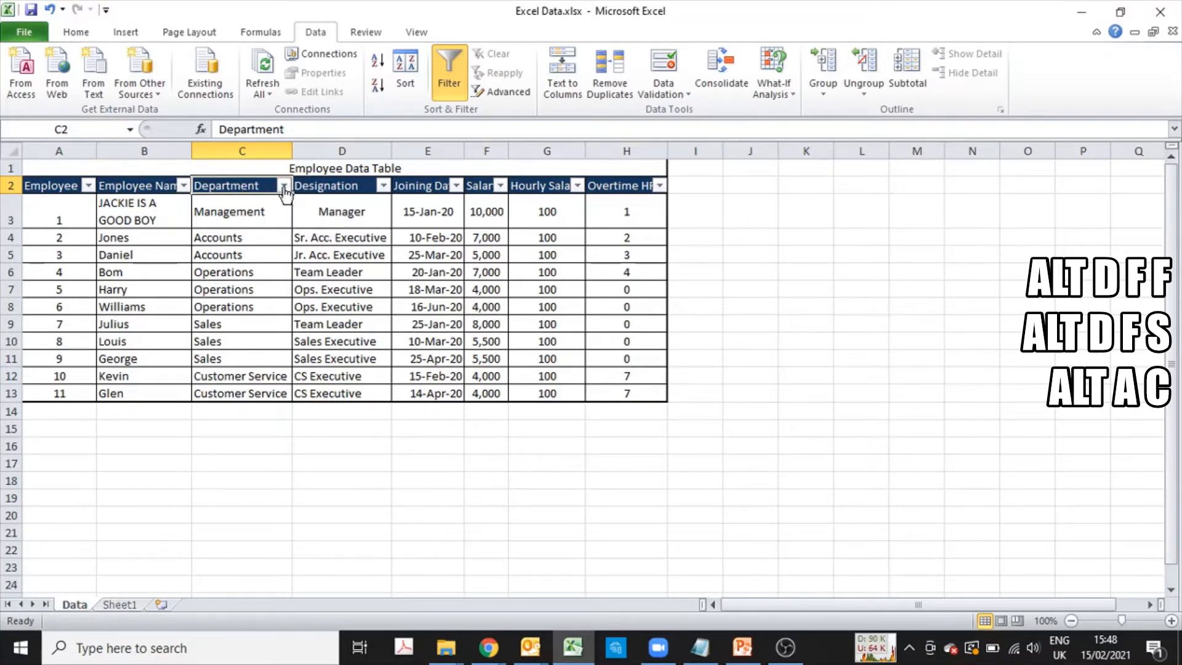
# - Filter the Department column by Operations once more and restore all rows of the employee table
pyautogui.click(283, 186)
pyautogui.click(111, 344)
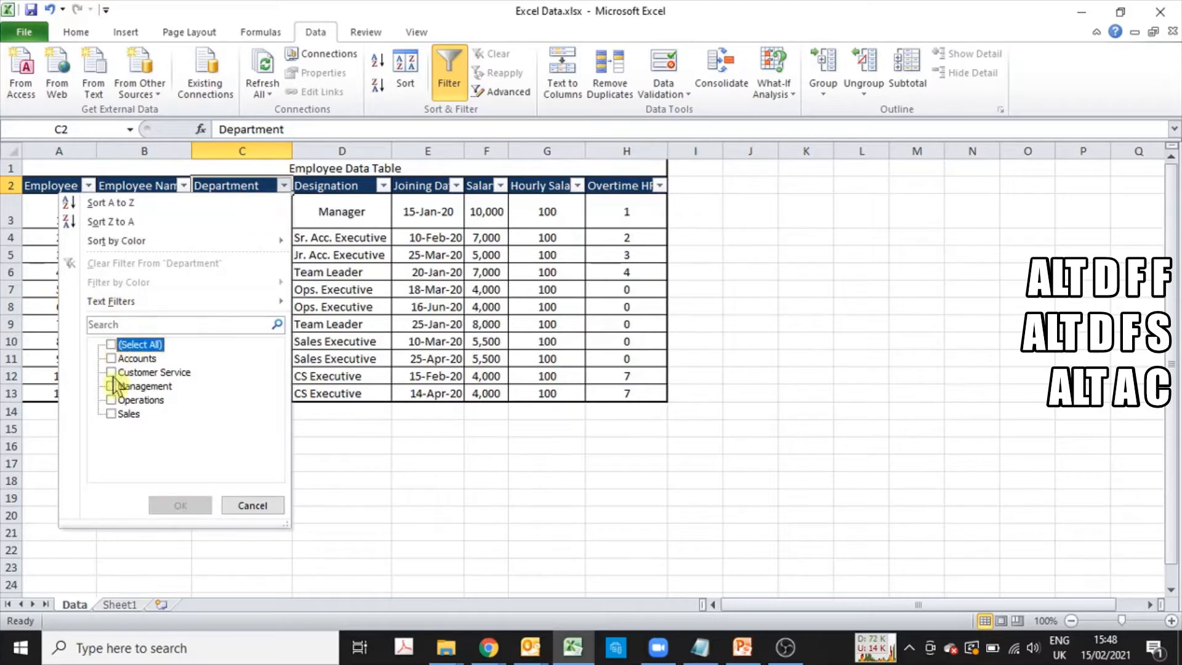
pyautogui.click(111, 400)
pyautogui.click(185, 506)
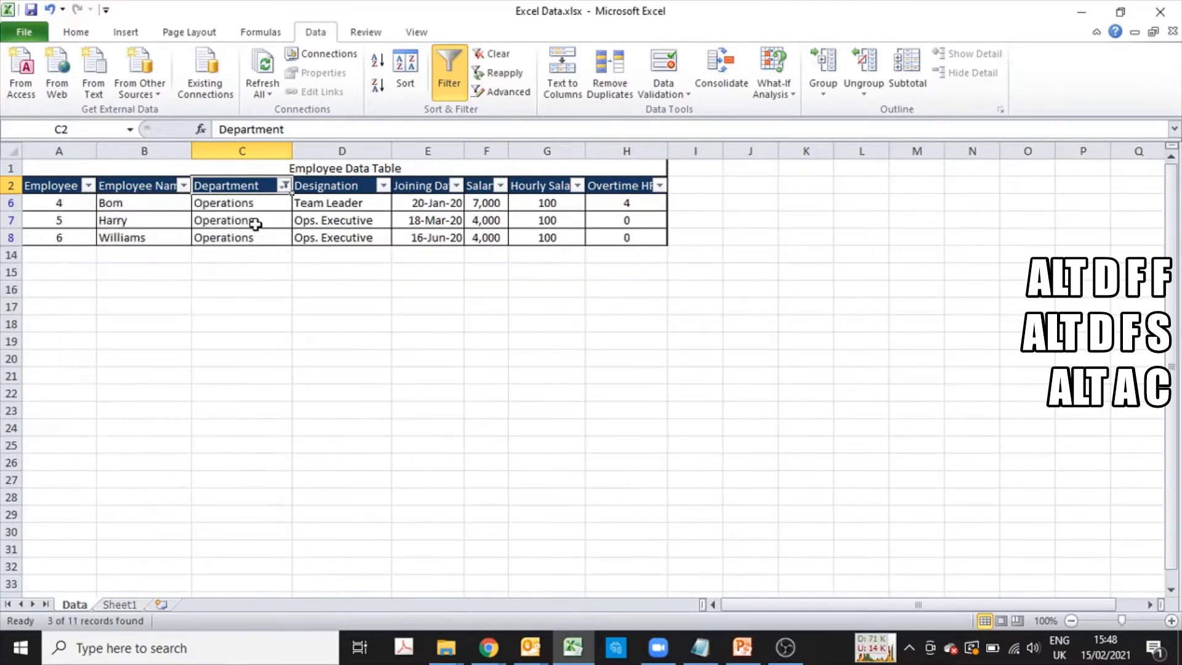
pyautogui.hotkey('alt', 'd')
pyautogui.press('f')
pyautogui.press('s')
# - Filter the Salary column to show only the 4,000 salaries and clear the filter to show all rows
pyautogui.click(501, 185)
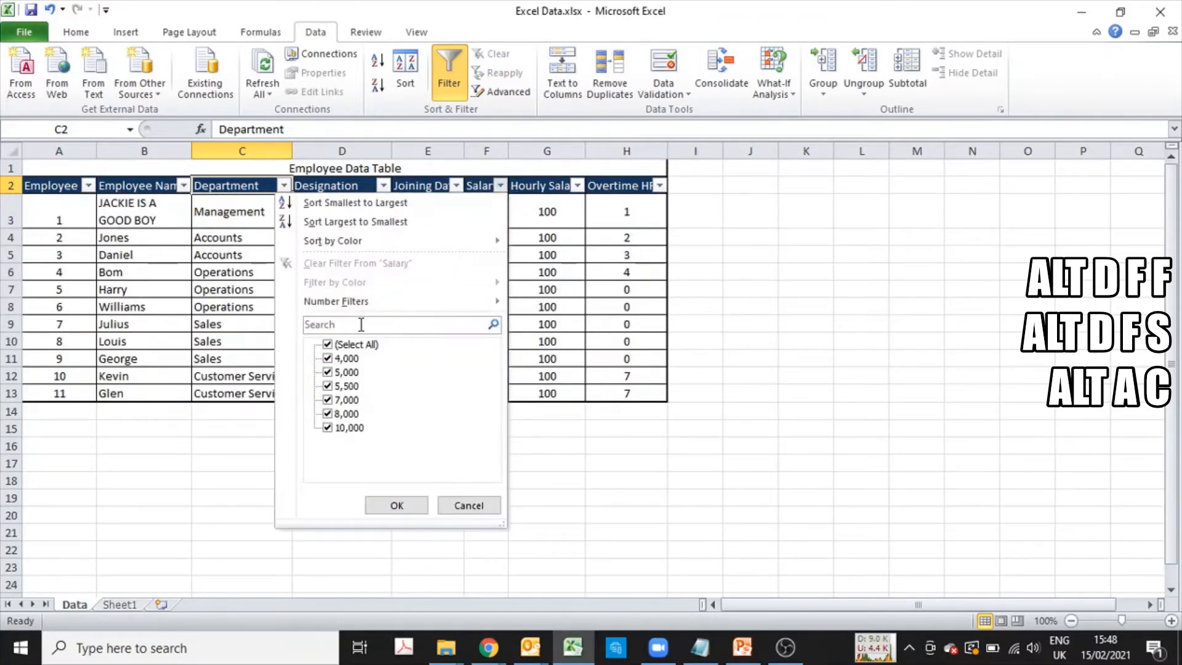
pyautogui.click(328, 344)
pyautogui.click(328, 359)
pyautogui.click(406, 505)
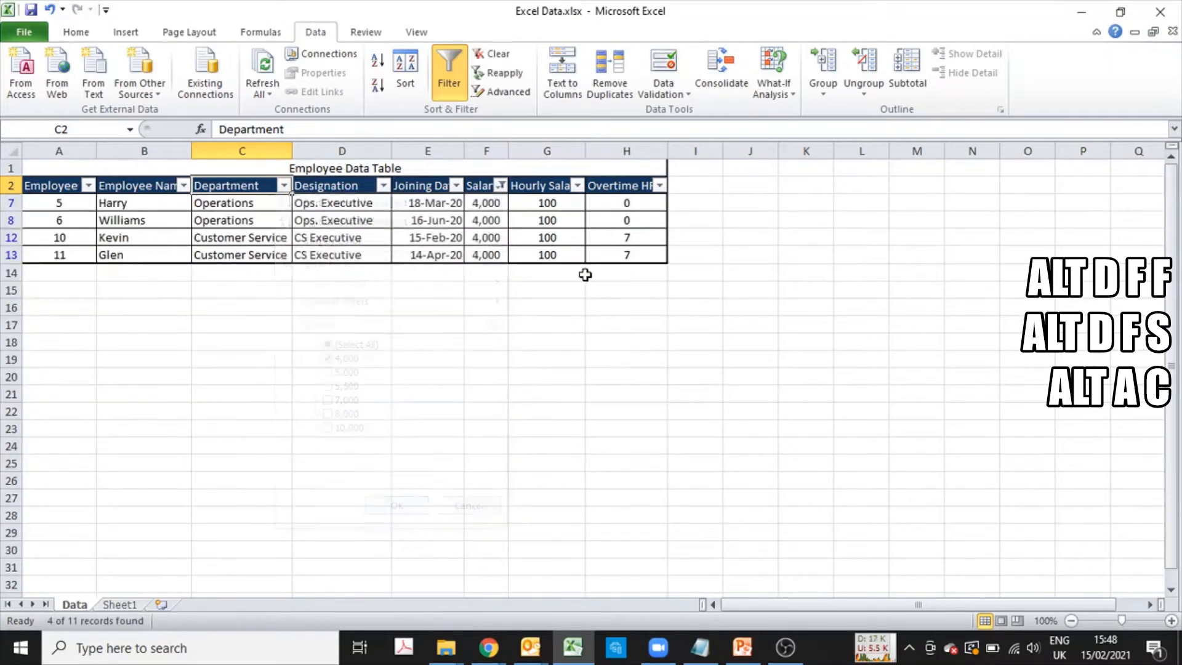
pyautogui.hotkey('alt', 'd')
pyautogui.press('f')
pyautogui.press('s')
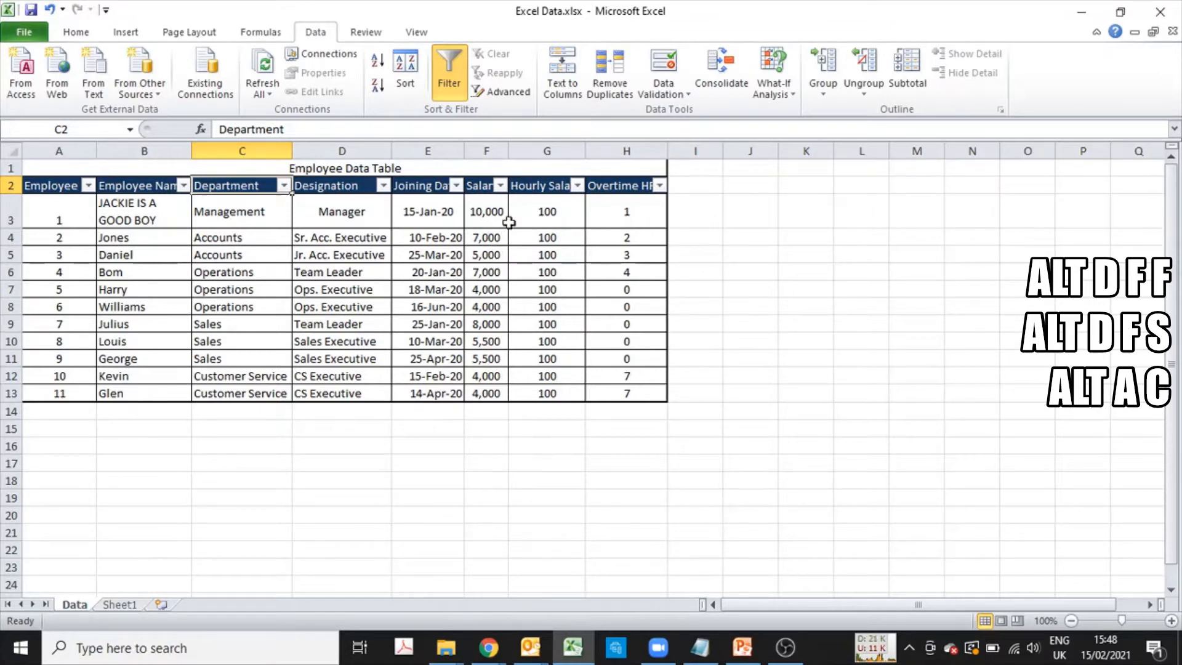
# - Apply a number filter to the Salary column that shows only values greater than 4000
pyautogui.click(501, 186)
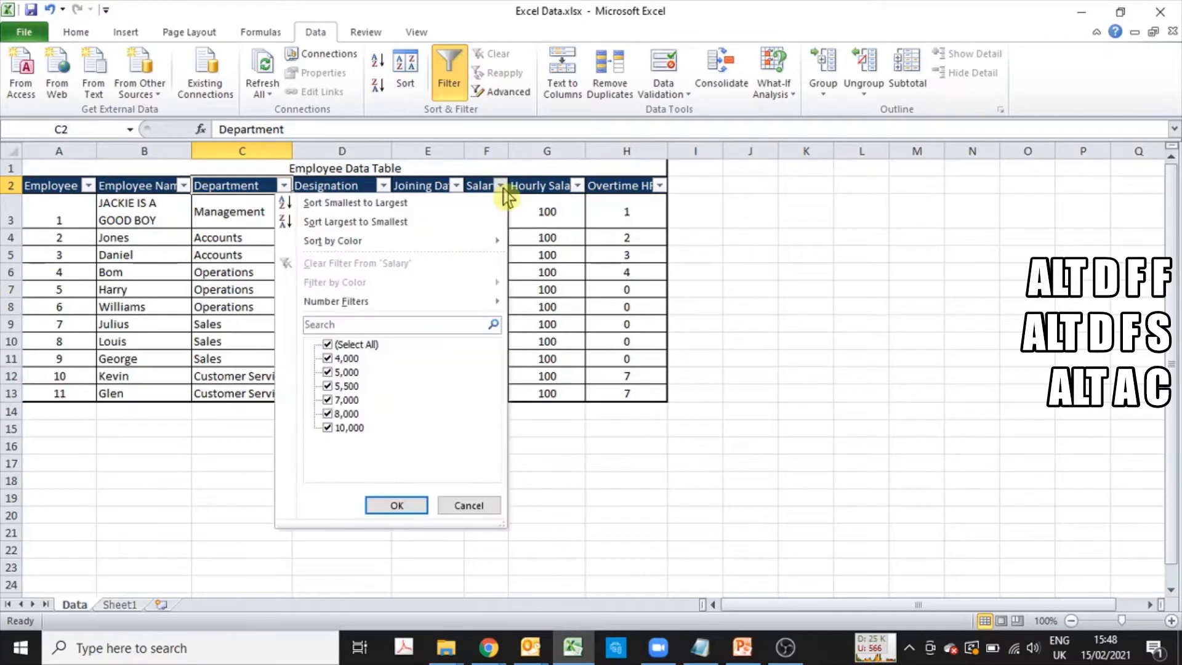
pyautogui.moveTo(446, 310)
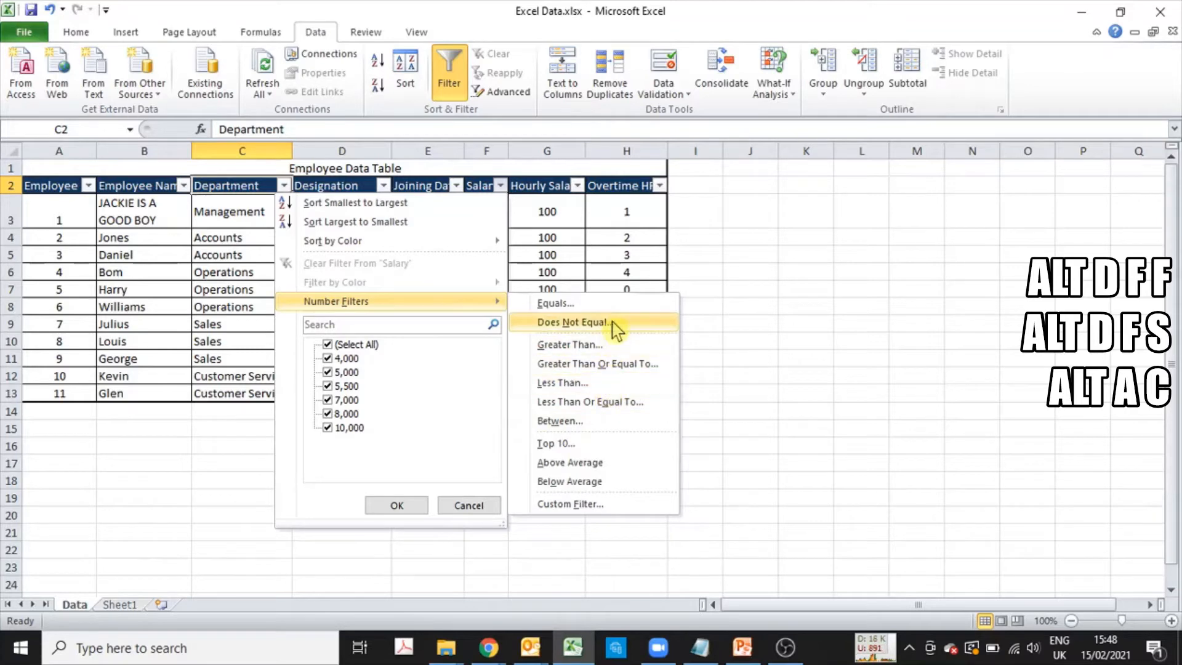
pyautogui.click(611, 352)
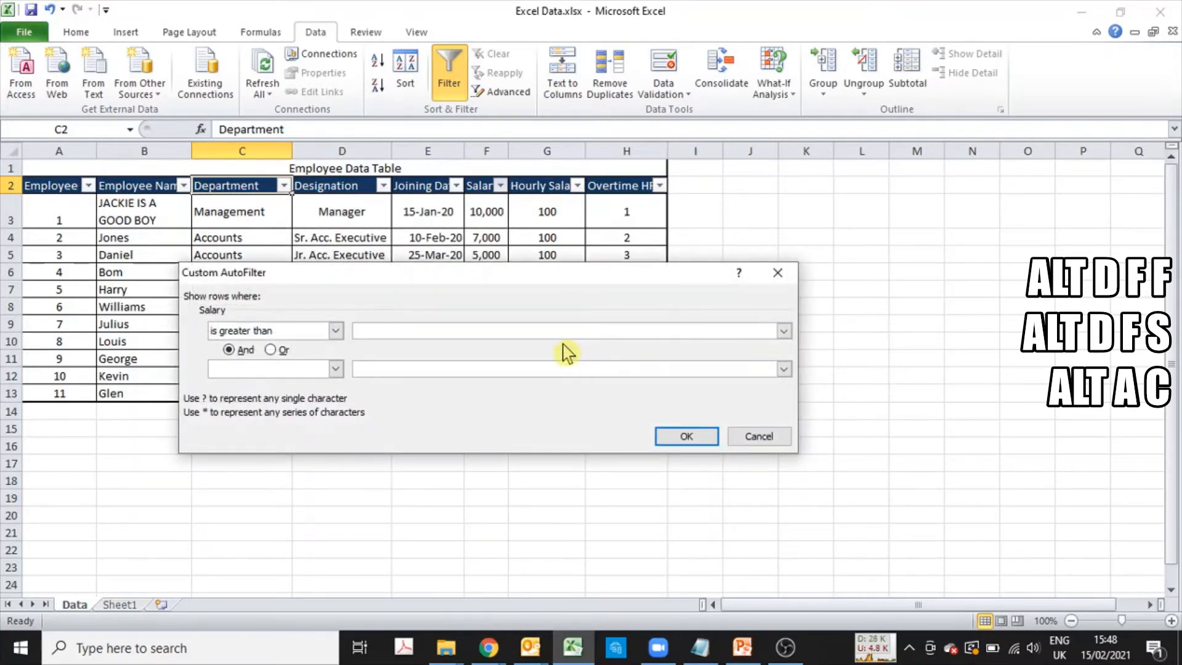
pyautogui.click(336, 333)
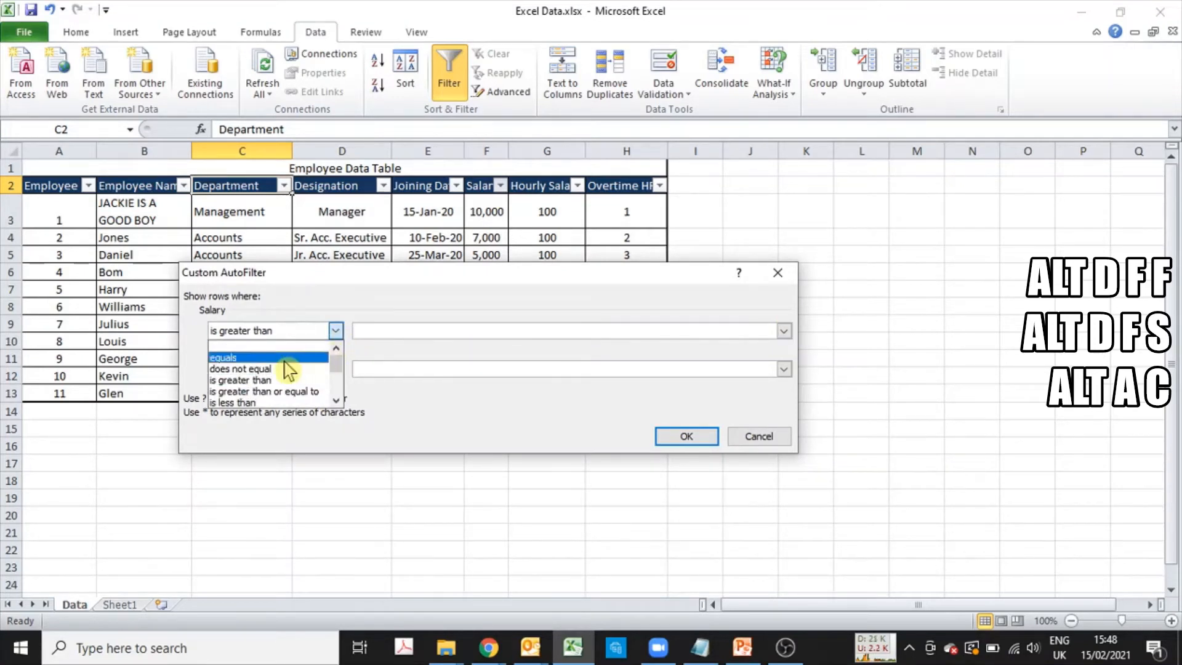
pyautogui.click(311, 379)
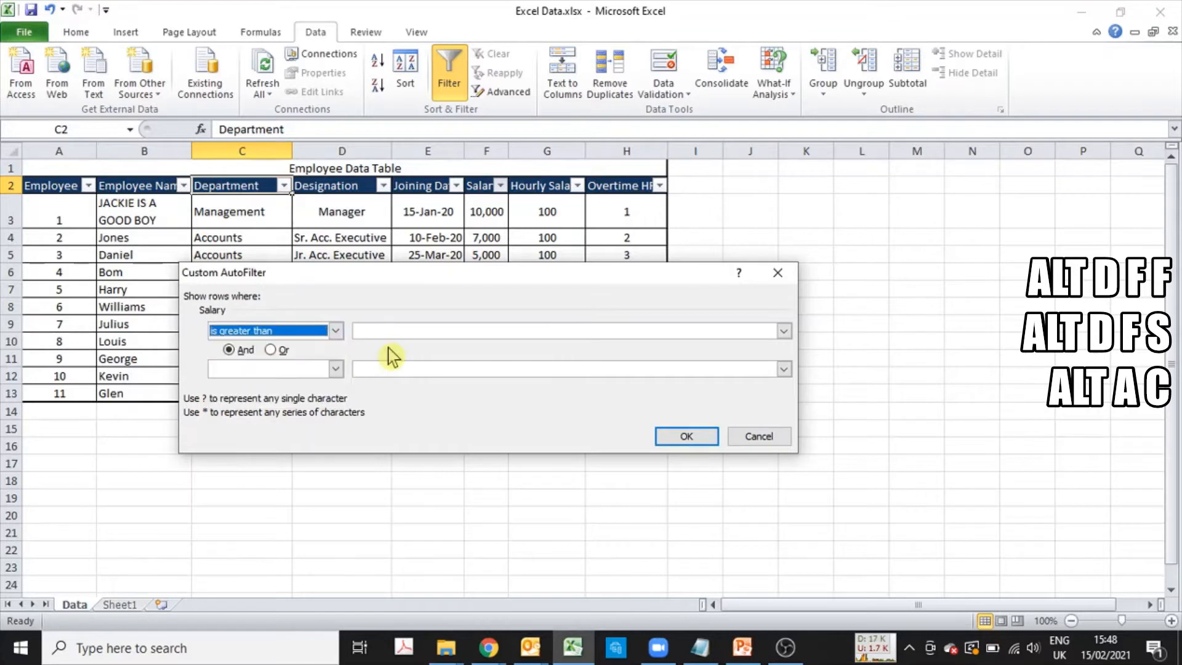
pyautogui.click(396, 330)
pyautogui.write('40')
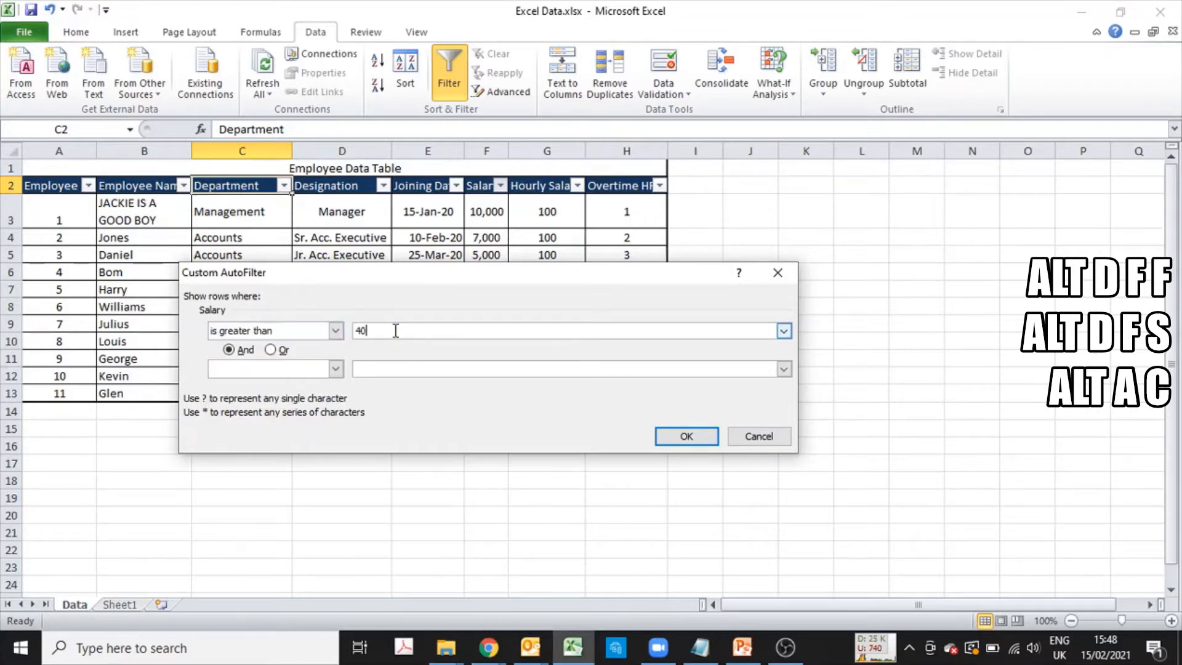
pyautogui.write('00')
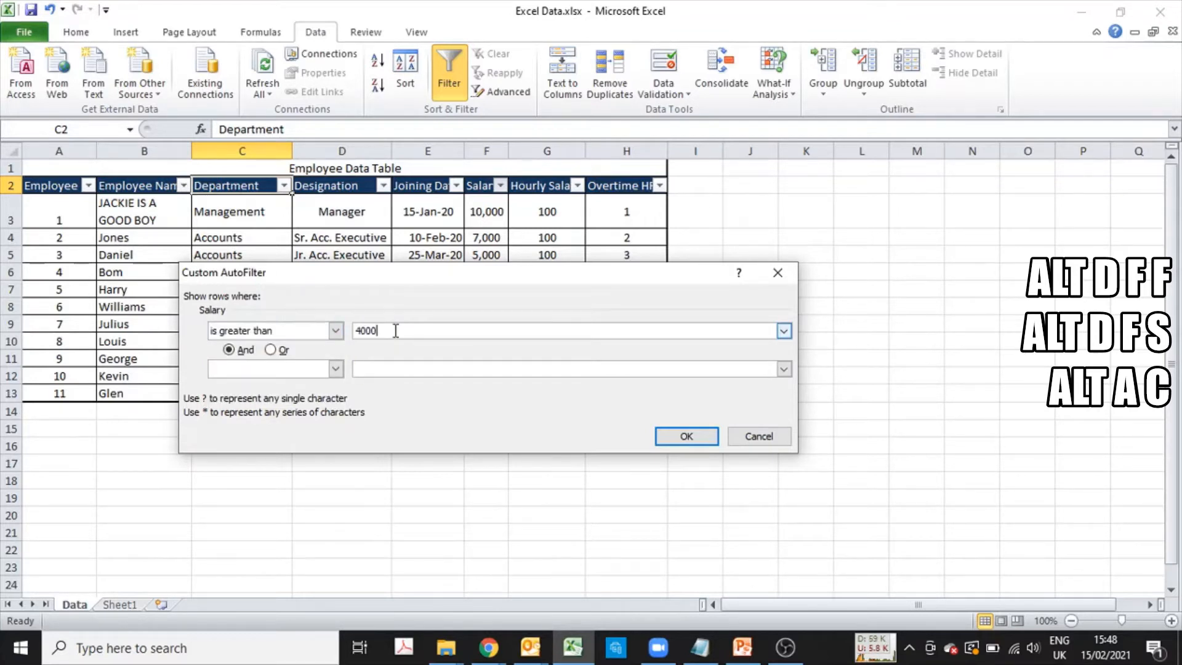
pyautogui.click(685, 439)
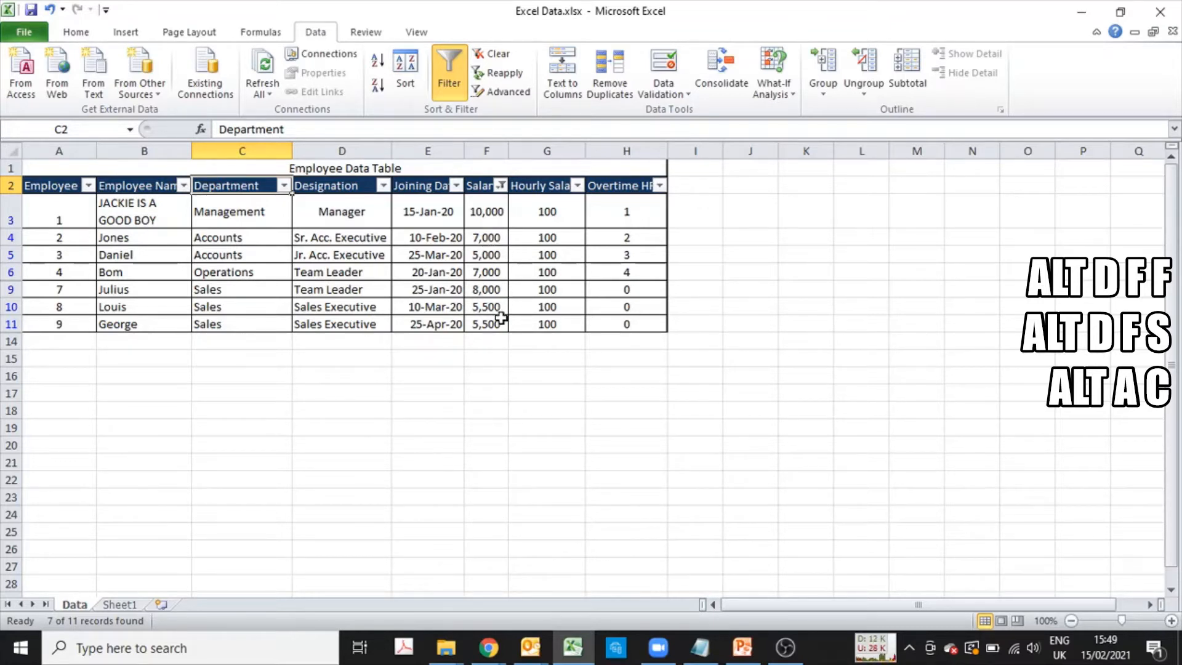
# - Start a new custom filter on the Salary column with the first condition set to is greater than or equal to 7000
pyautogui.click(500, 185)
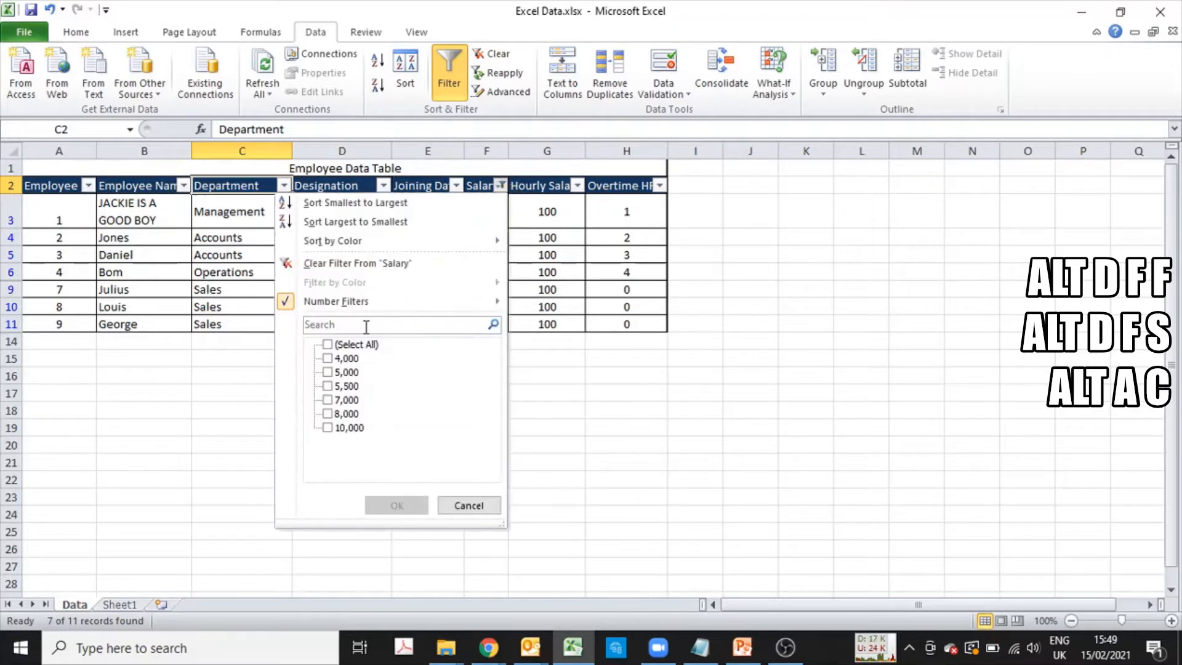
pyautogui.click(542, 310)
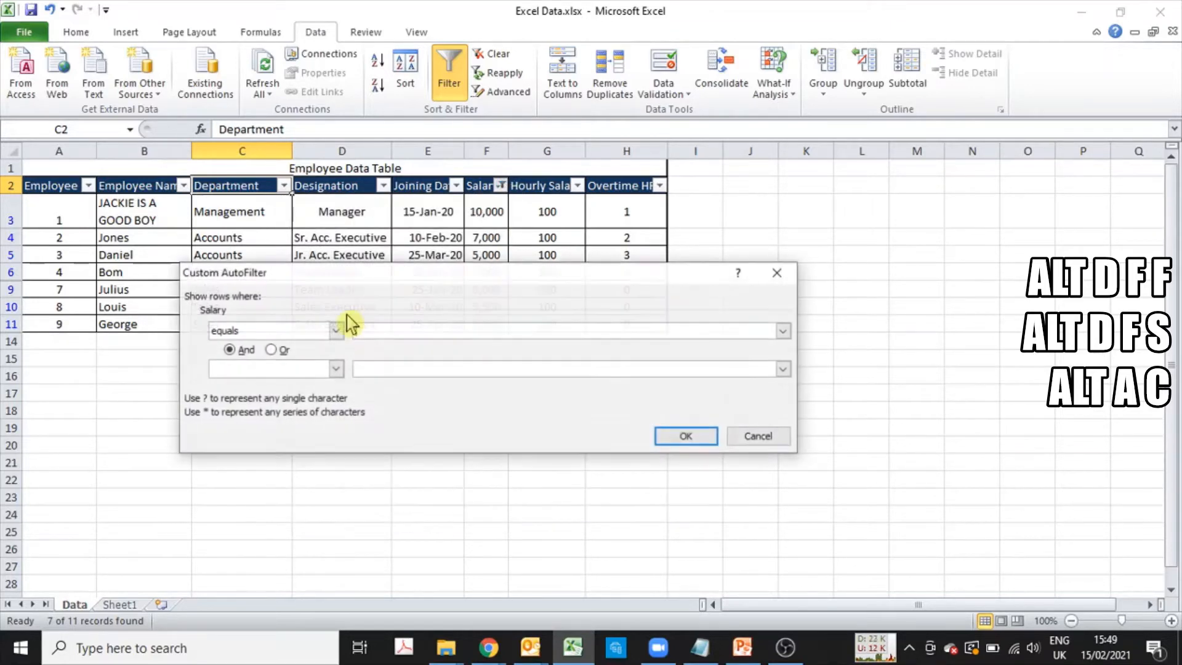
pyautogui.click(309, 332)
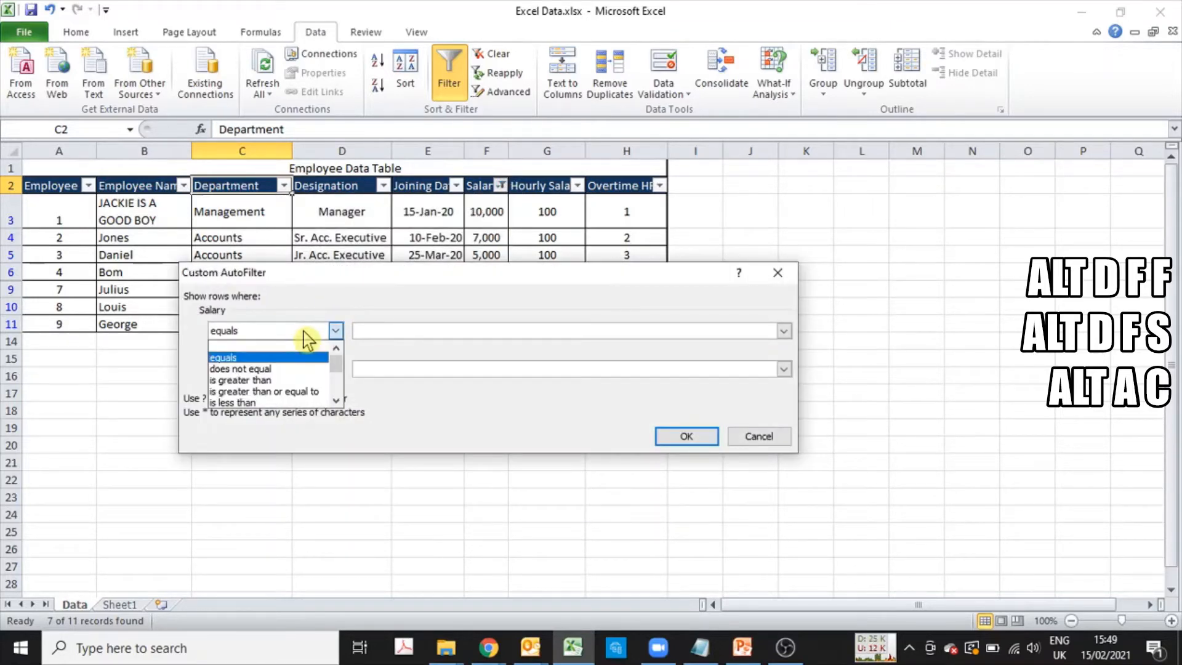
pyautogui.click(298, 380)
pyautogui.click(386, 332)
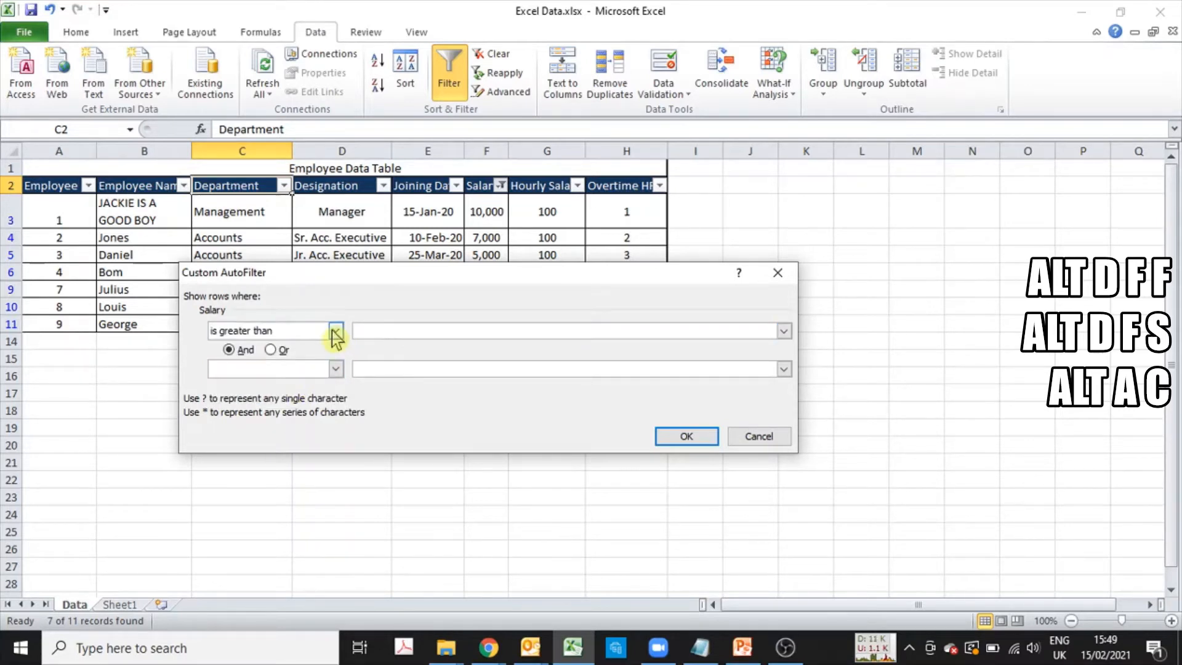
pyautogui.click(335, 331)
pyautogui.click(305, 392)
pyautogui.click(403, 333)
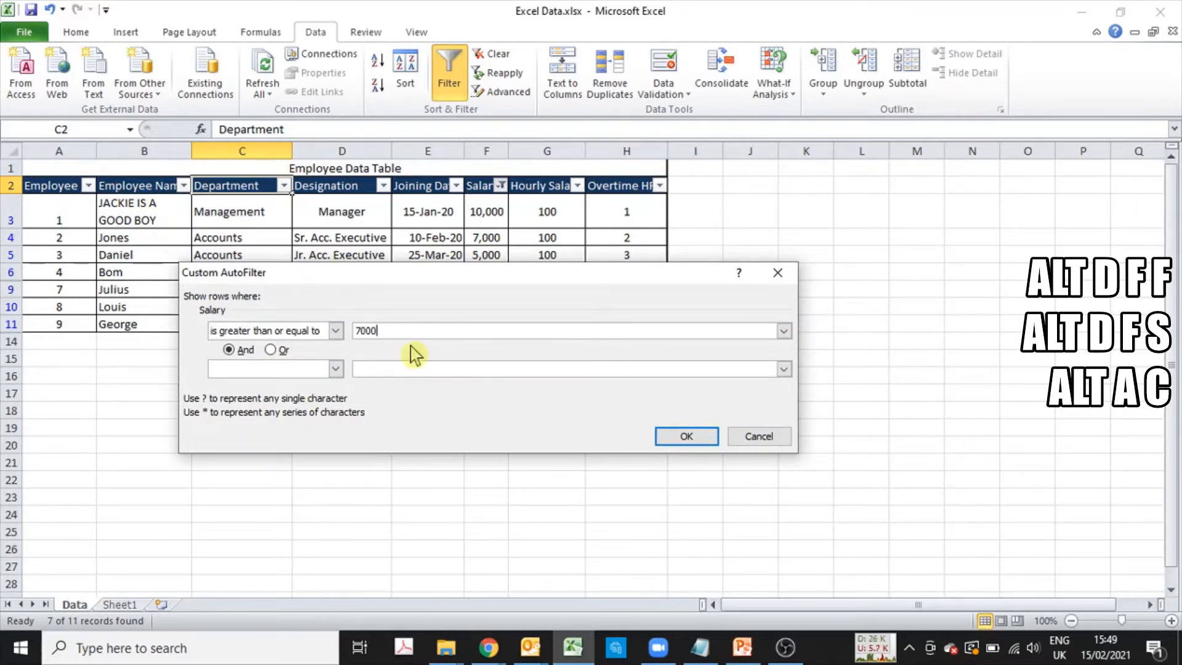
# - Add an Or condition of is less than 5000 to the custom Salary filter and apply it
pyautogui.click(334, 368)
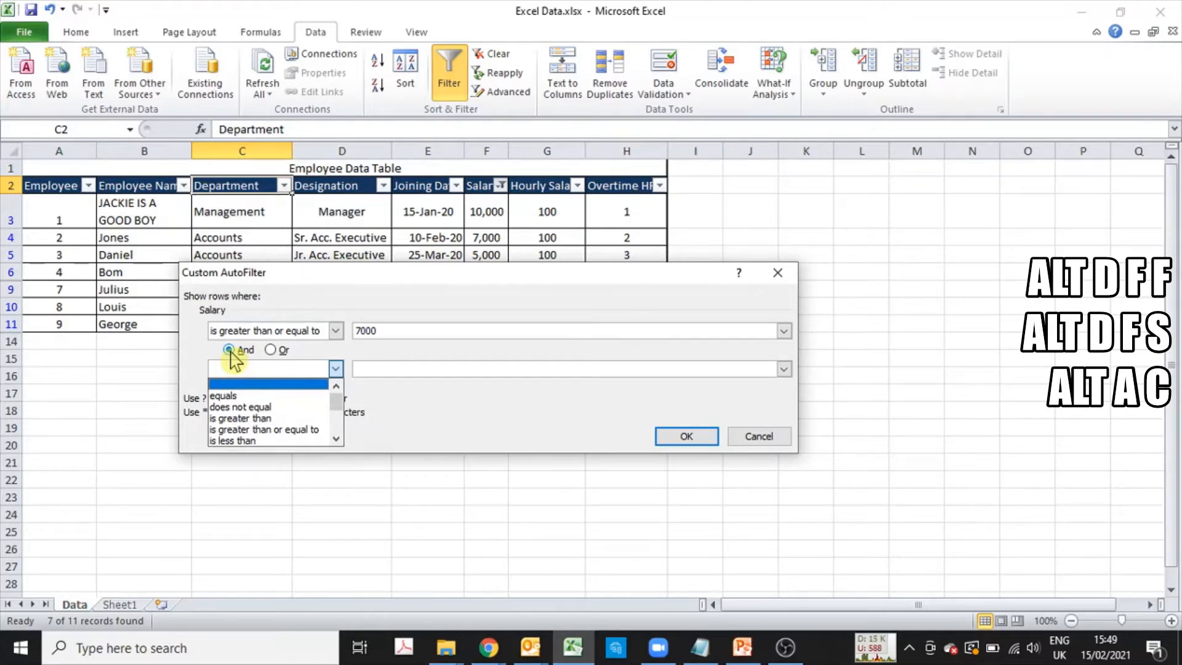
pyautogui.click(271, 349)
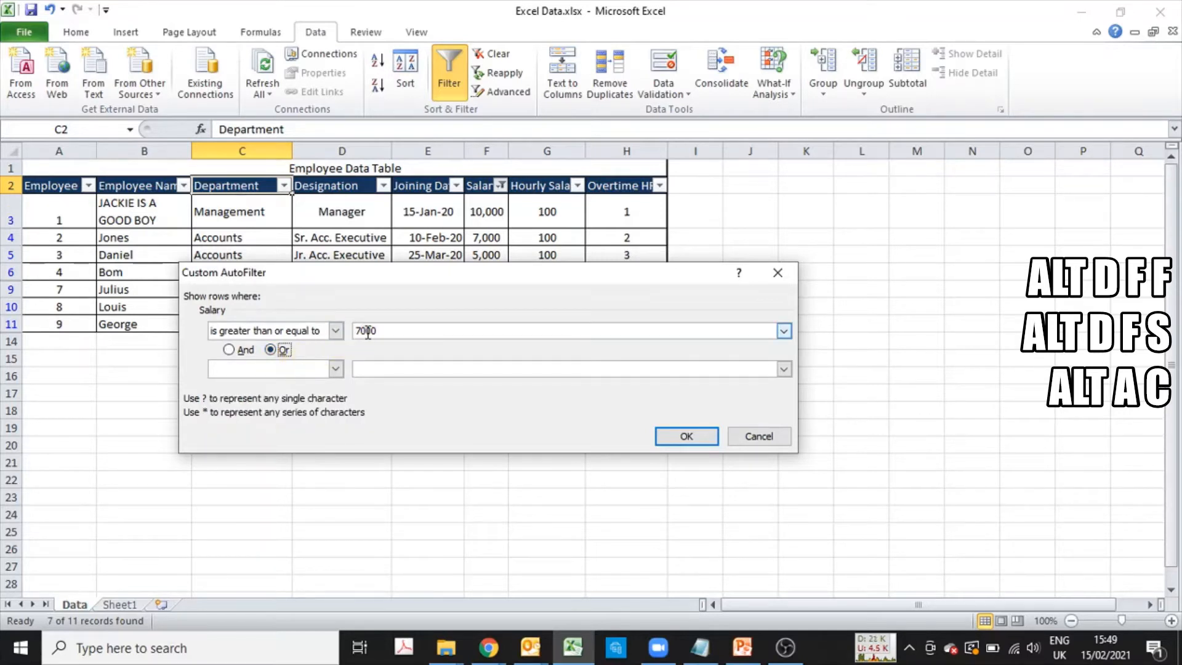
pyautogui.click(335, 369)
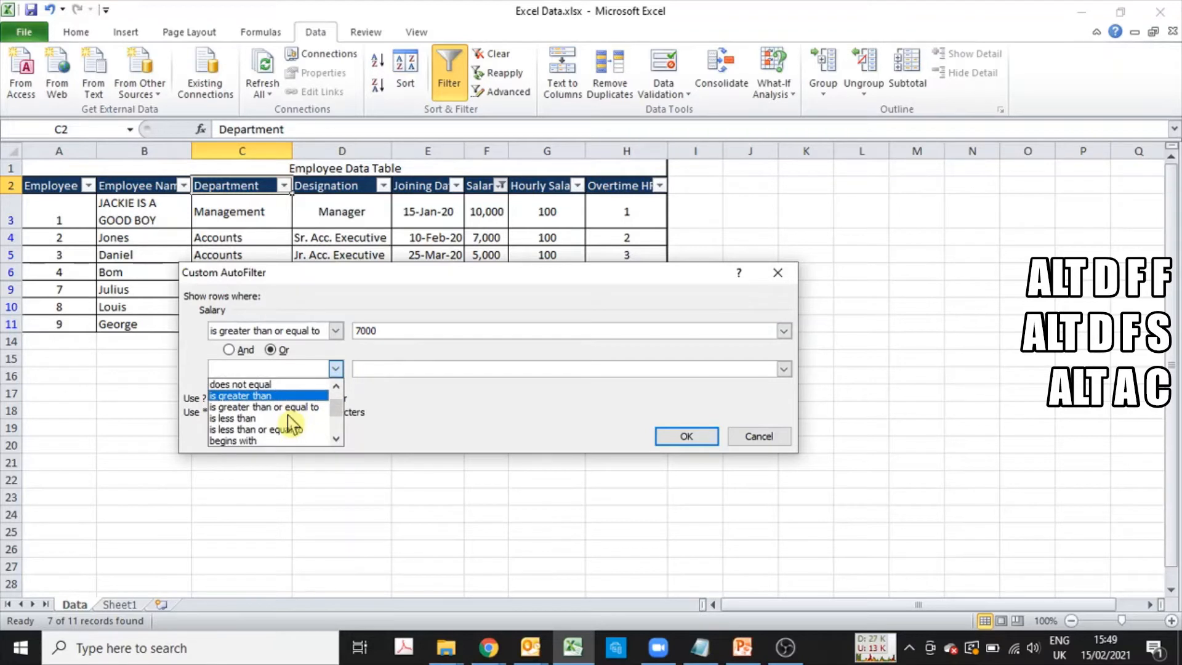
pyautogui.click(289, 418)
pyautogui.click(411, 370)
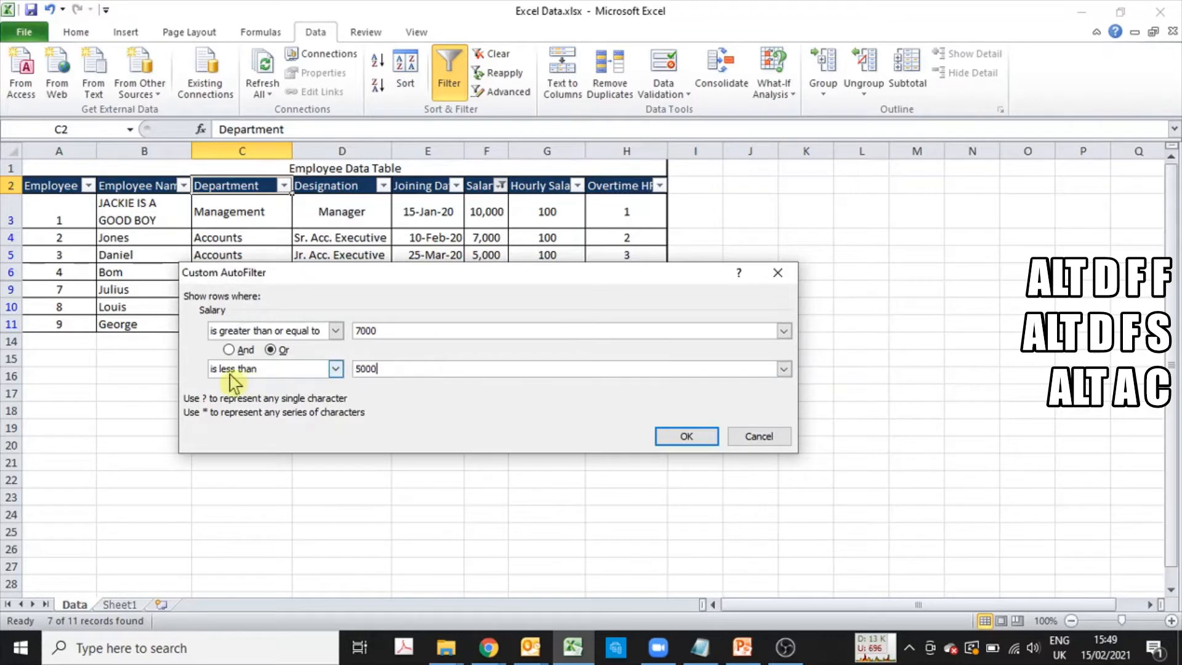
pyautogui.click(679, 438)
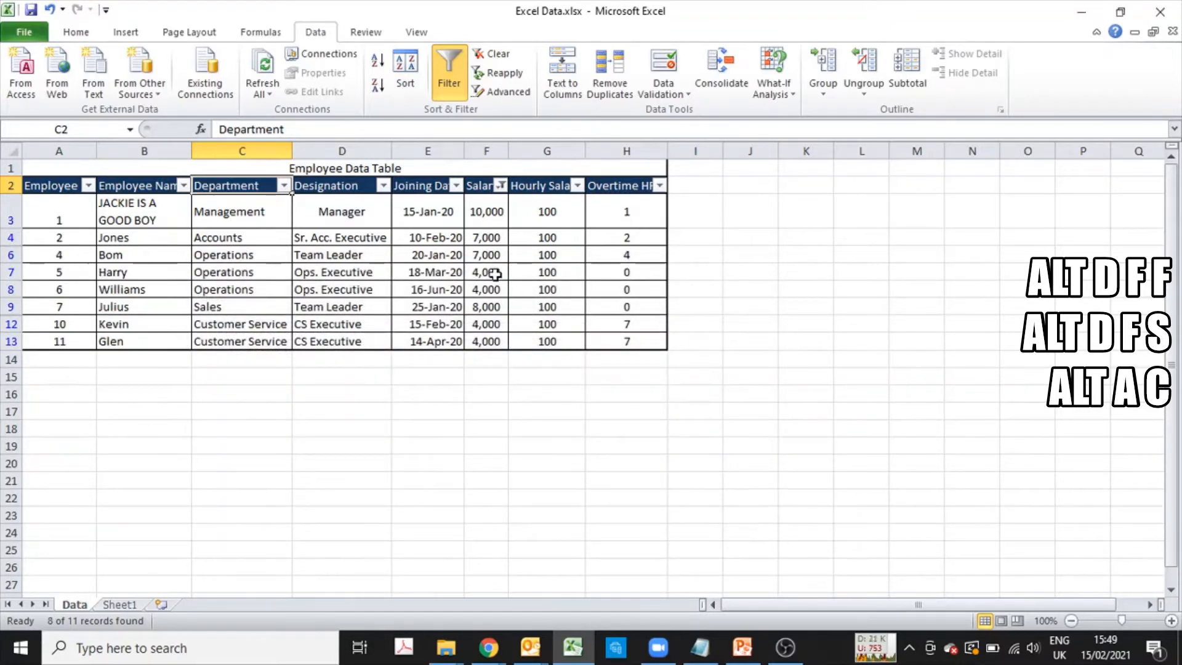
# - Select the filtered salaries of 7,000 and above together, followed by all the 4,000 salaries, to check both filter conditions
pyautogui.click(496, 306)
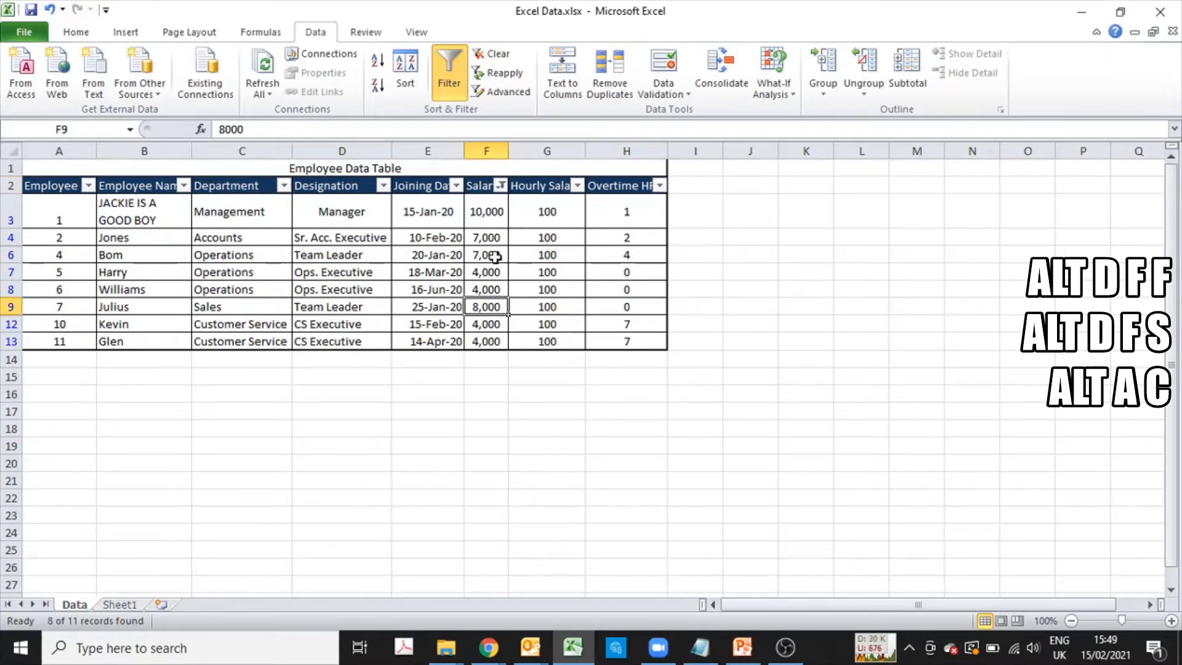
pyautogui.moveTo(495, 256); pyautogui.dragTo(497, 213)
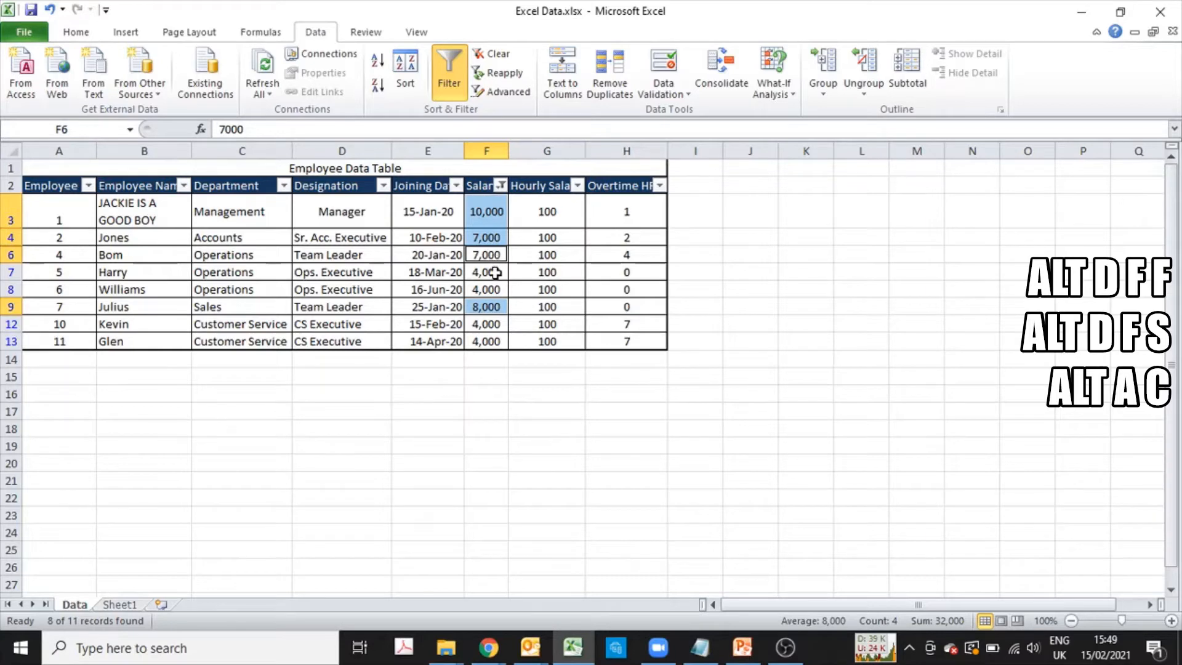
pyautogui.moveTo(495, 272); pyautogui.dragTo(492, 340)
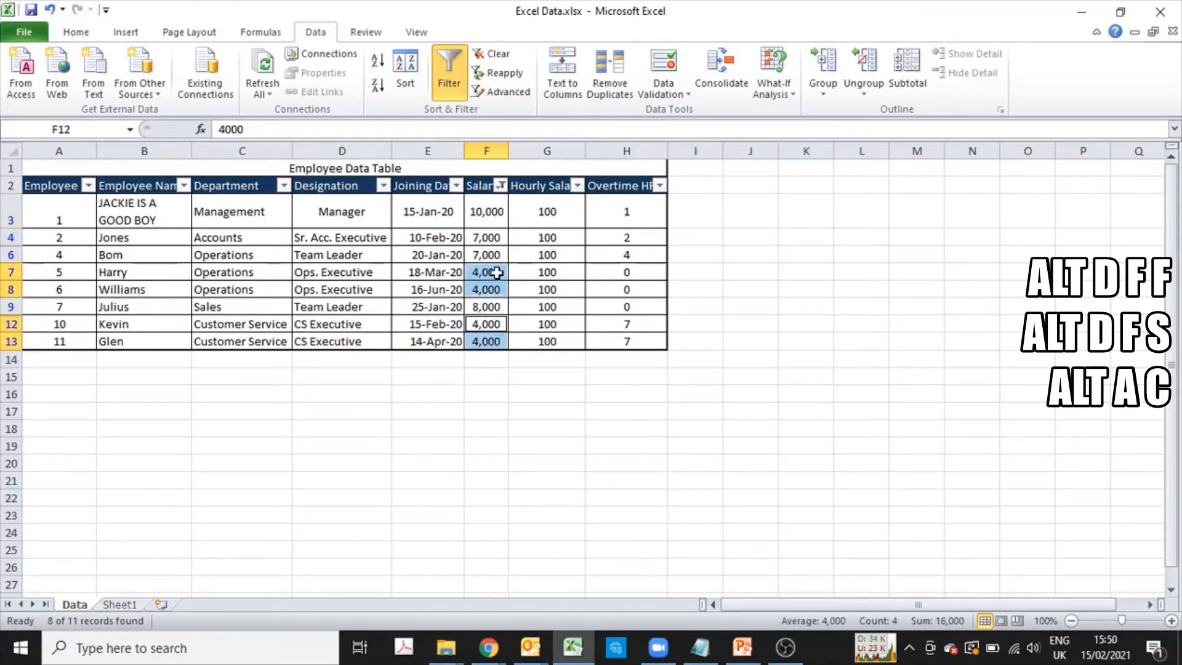
# - Clear the custom Salary filter to show all employee rows, with the first salary cell selected
pyautogui.click(480, 216)
pyautogui.hotkey('alt', 'd')
pyautogui.press('f')
pyautogui.press('s')
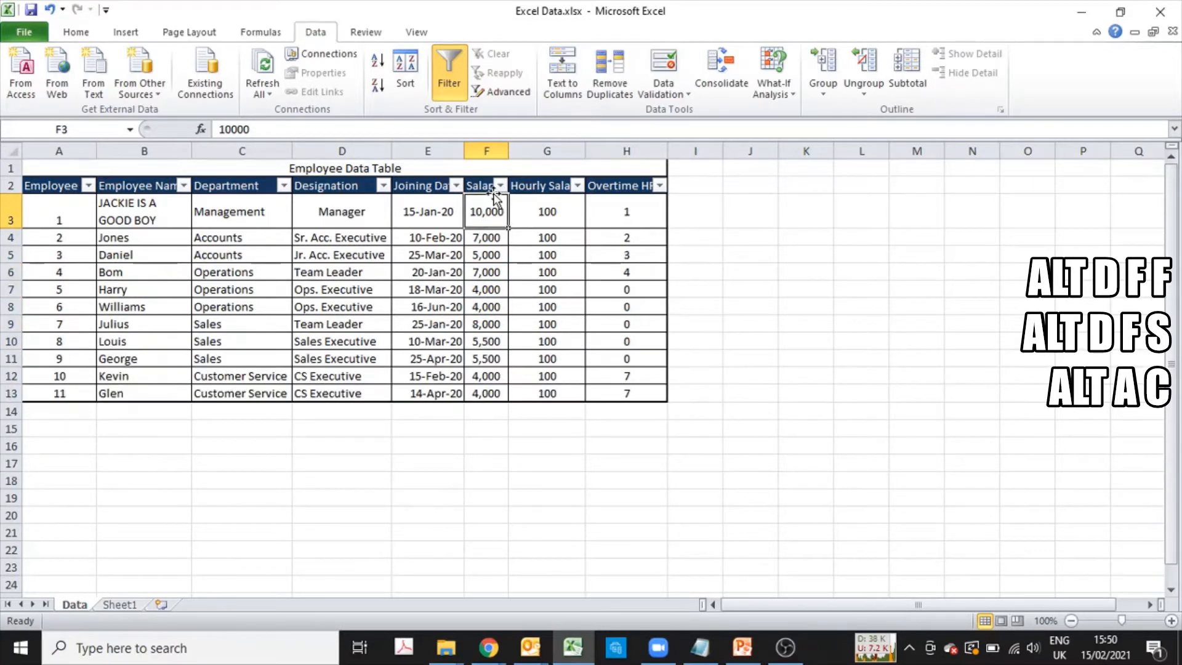
# - Check the Salary column's filter options for filtering by color, and select the salary in cell F7
pyautogui.click(499, 185)
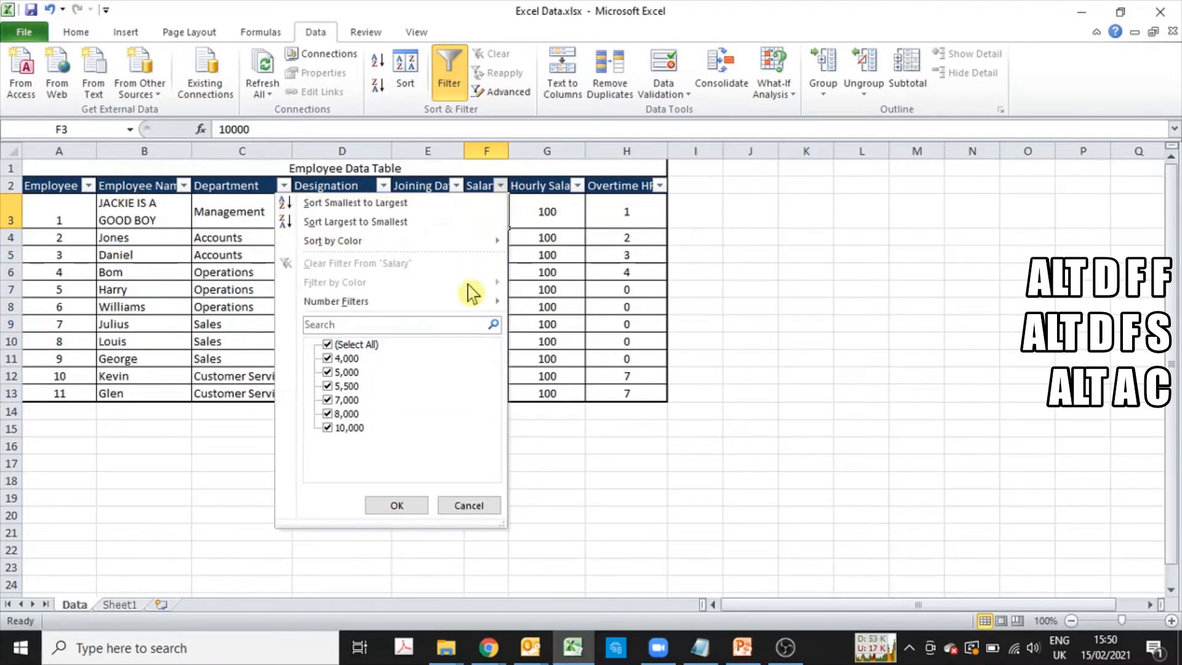
pyautogui.press('Escape')
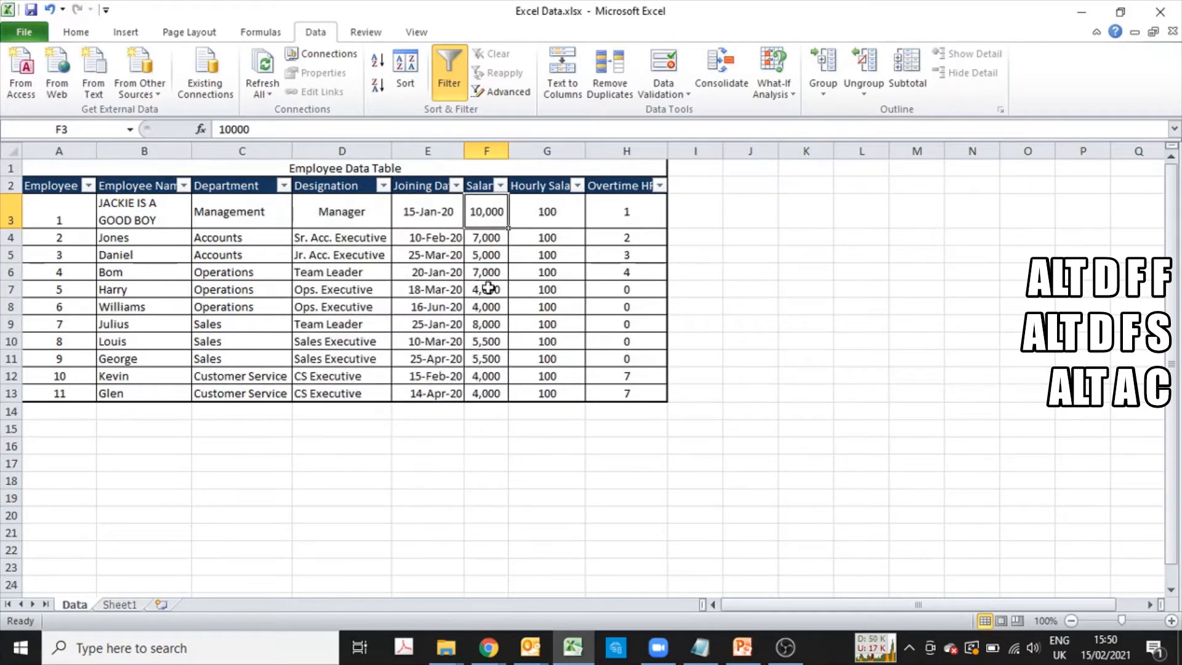
pyautogui.click(490, 289)
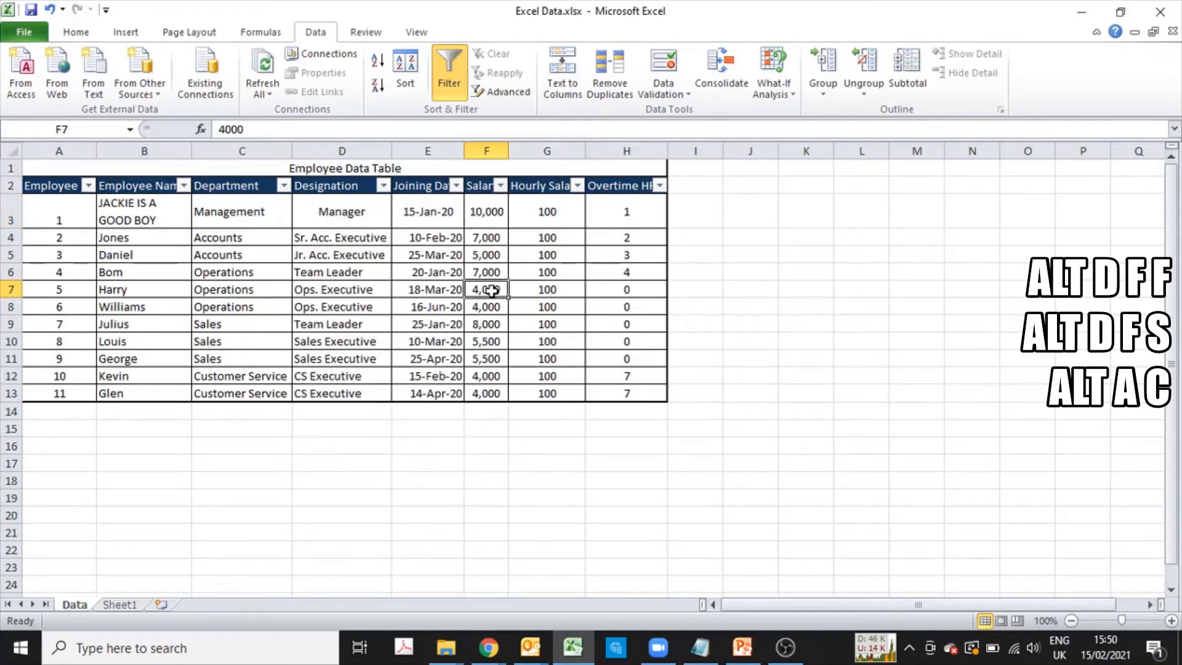
pyautogui.click(499, 186)
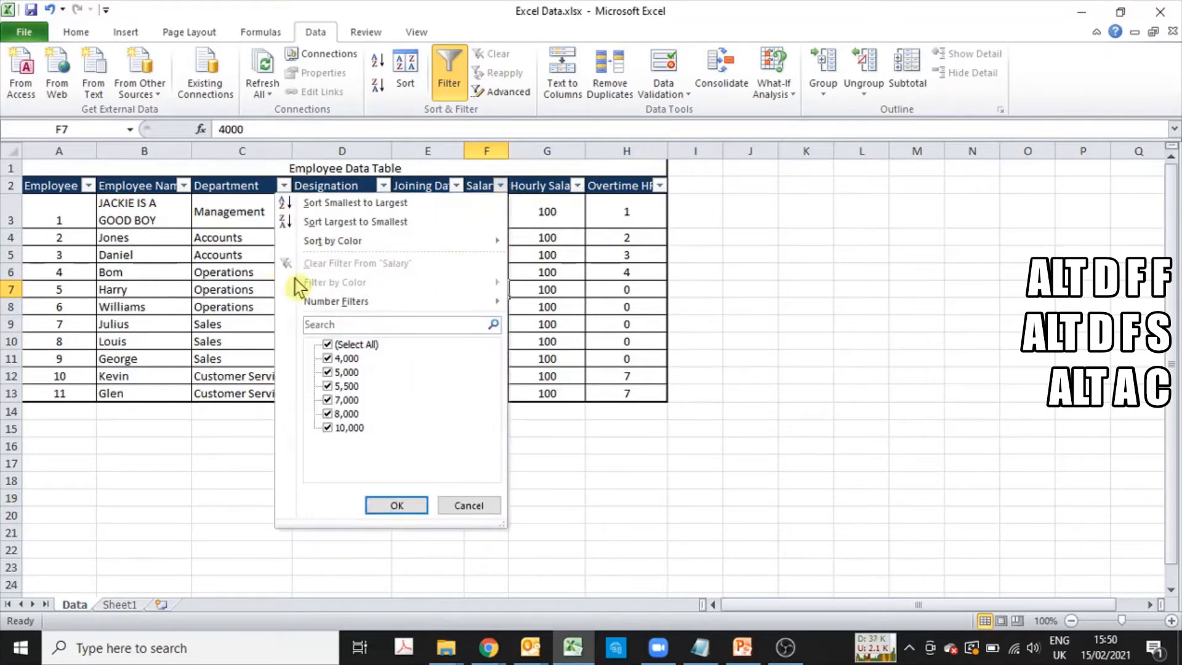
pyautogui.press('Escape')
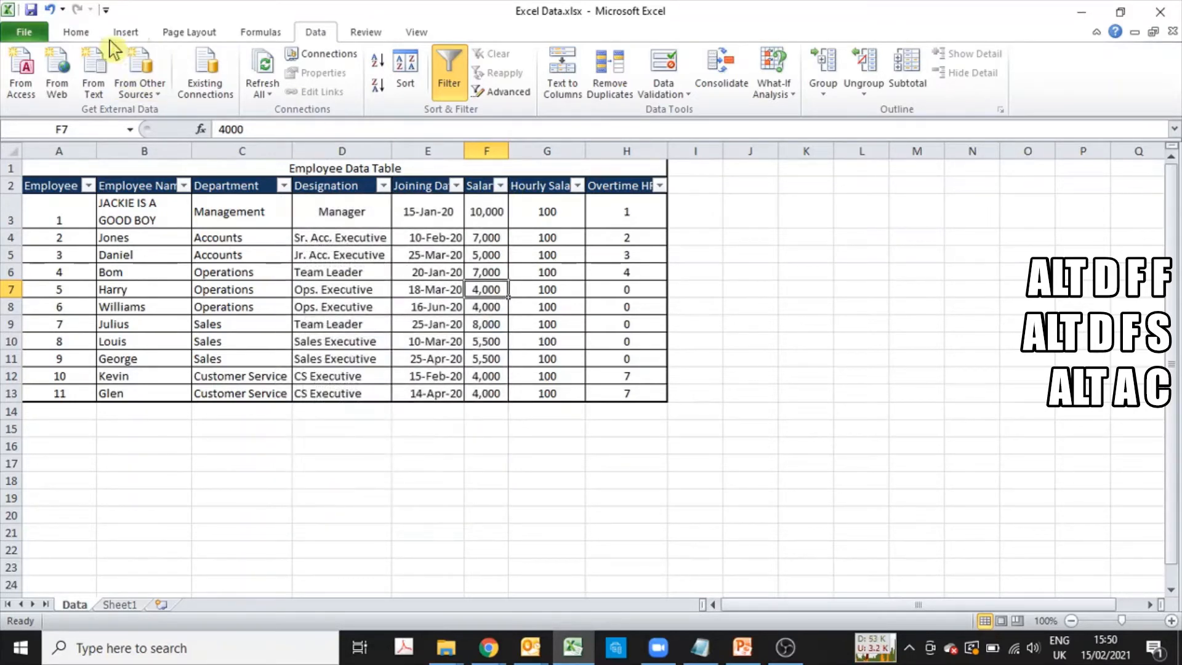
# - Fill the salary cells F7 and F10 with red
pyautogui.click(79, 34)
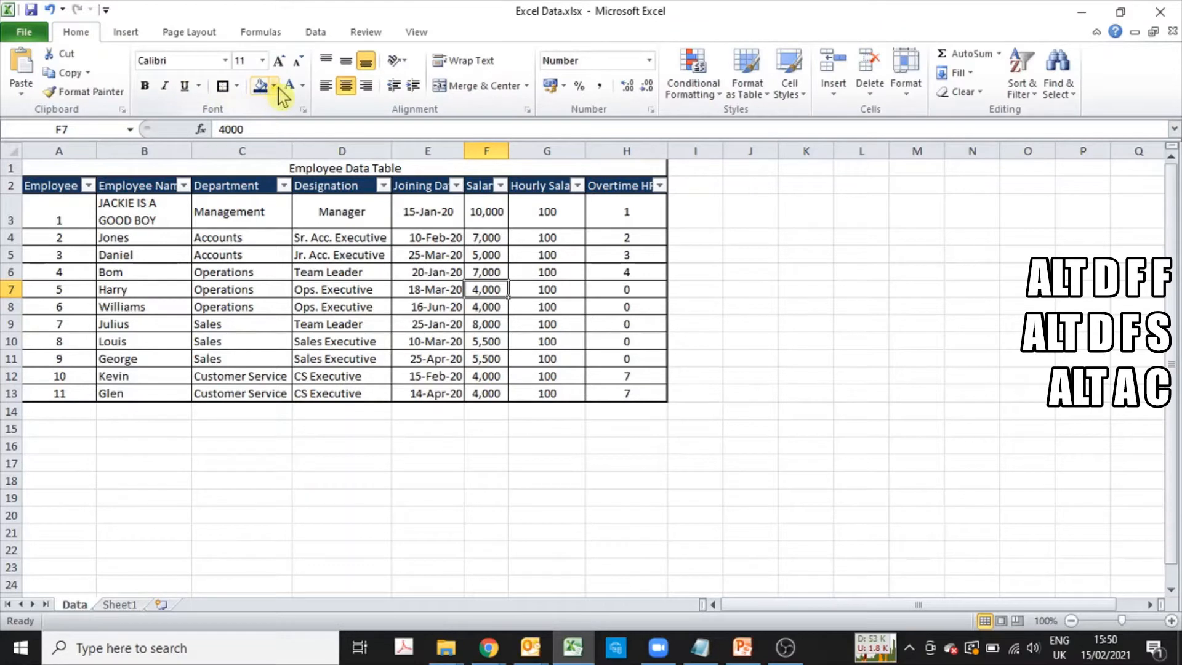
pyautogui.click(275, 86)
pyautogui.click(269, 209)
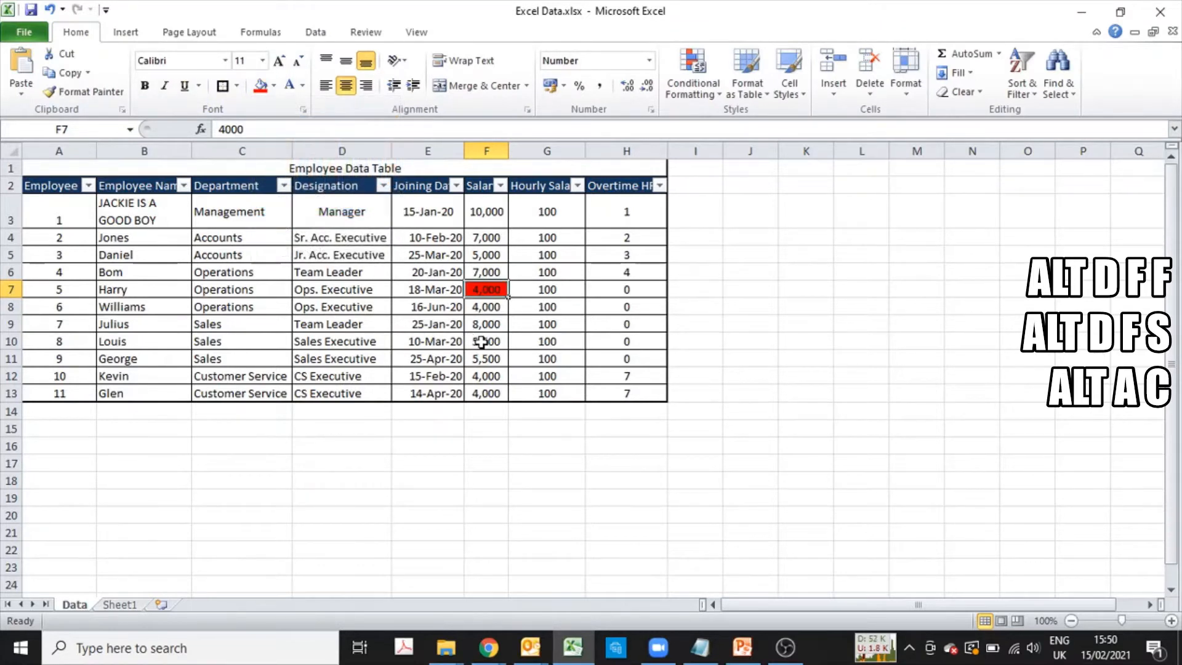
pyautogui.click(481, 342)
pyautogui.click(259, 85)
# - Fill the salary cell F9 with yellow
pyautogui.click(486, 324)
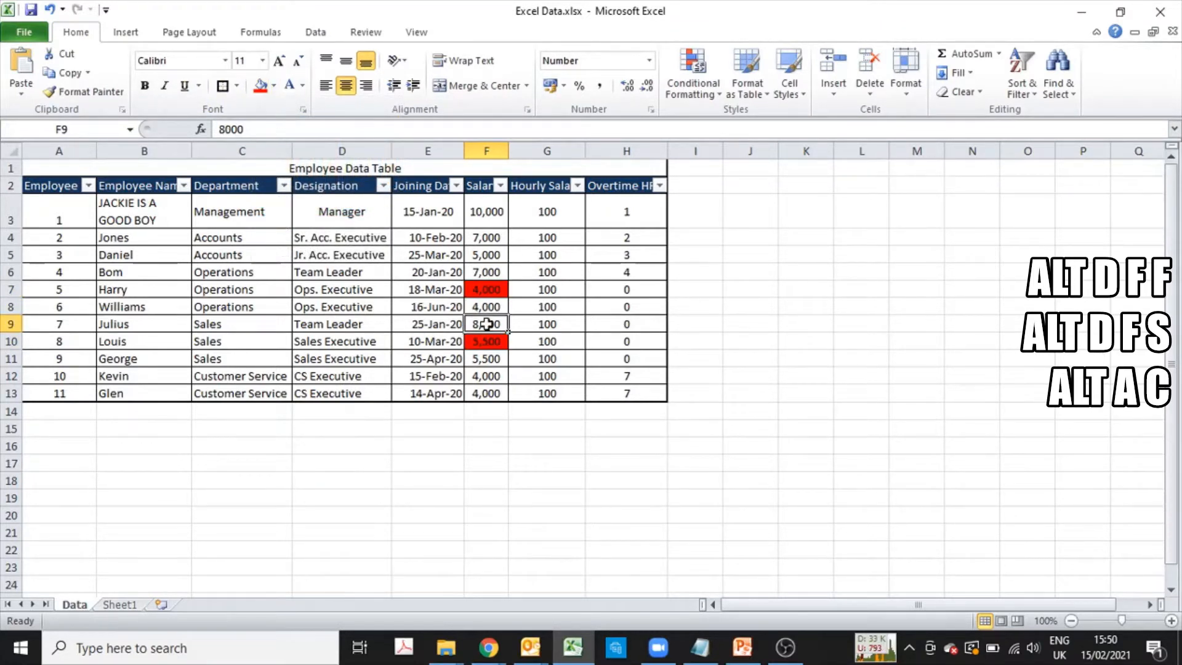
pyautogui.click(274, 87)
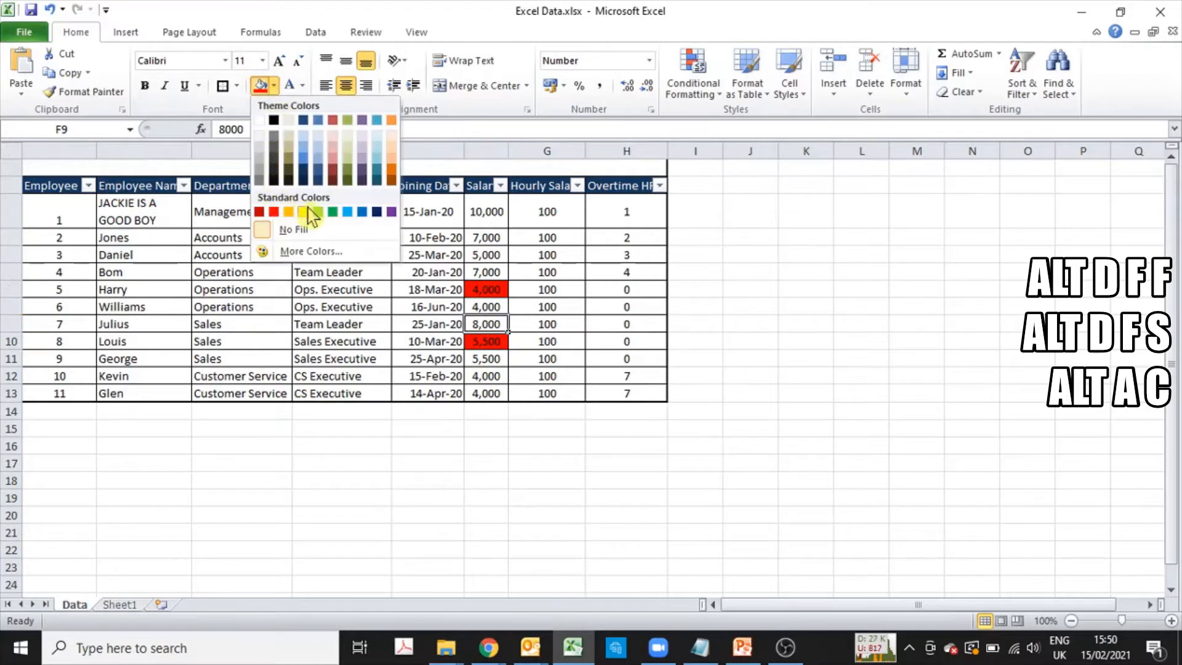
pyautogui.press('Escape')
# - Filter the Salary column by the red cell color
pyautogui.click(500, 186)
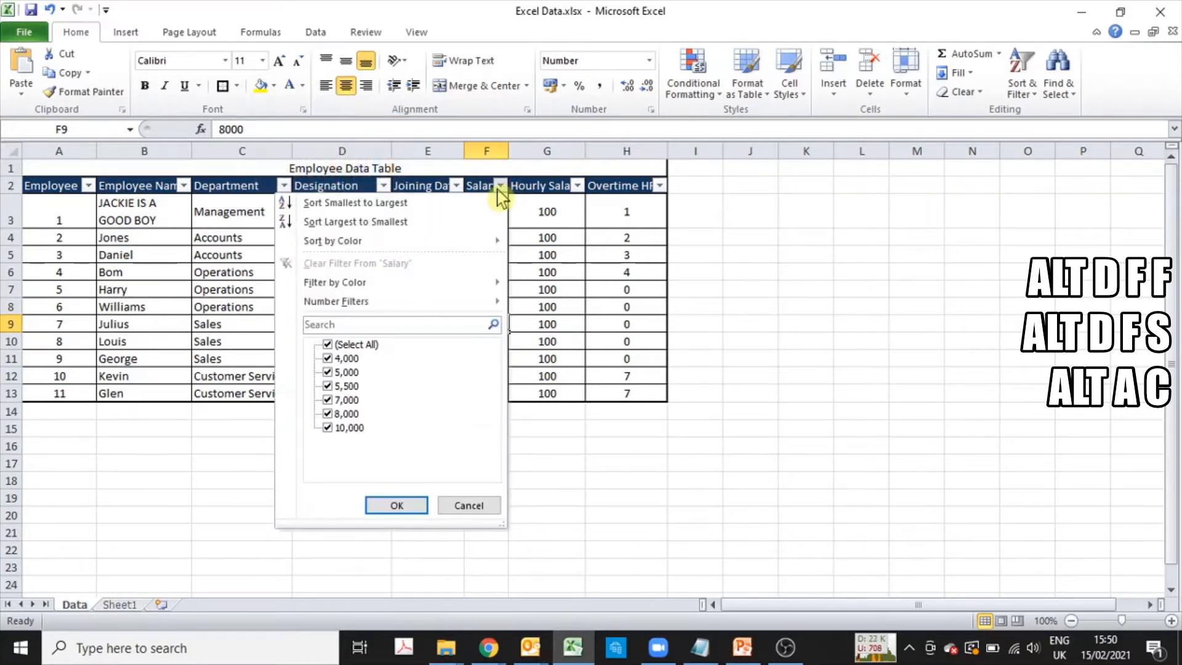
pyautogui.moveTo(424, 286)
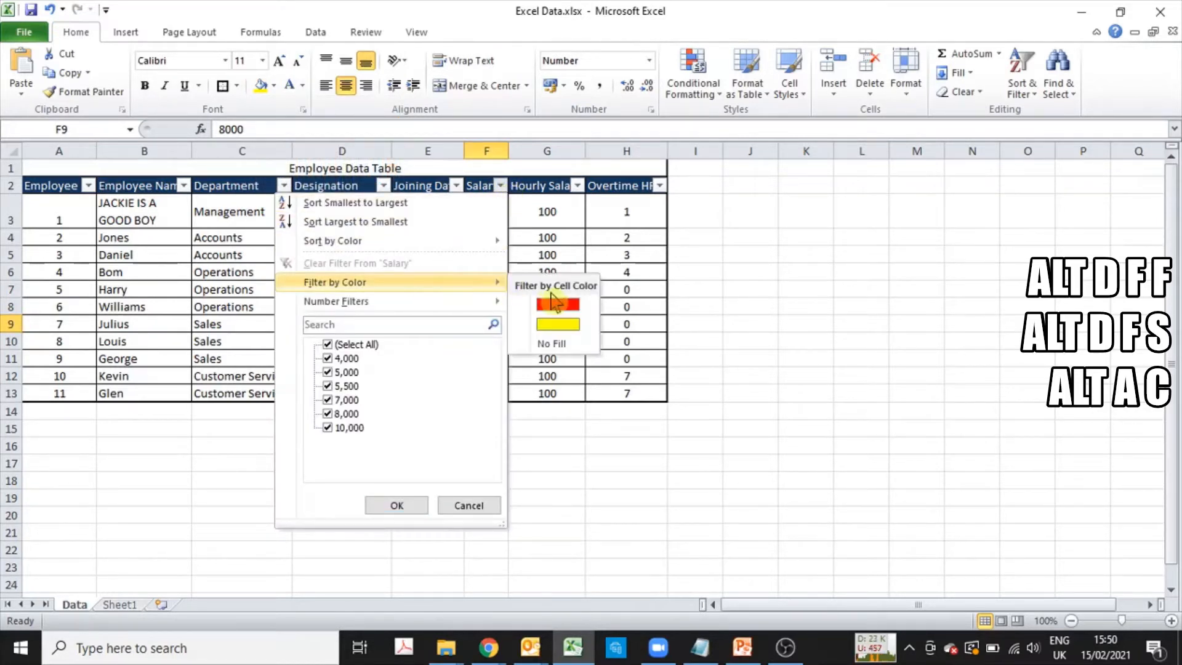
pyautogui.click(572, 312)
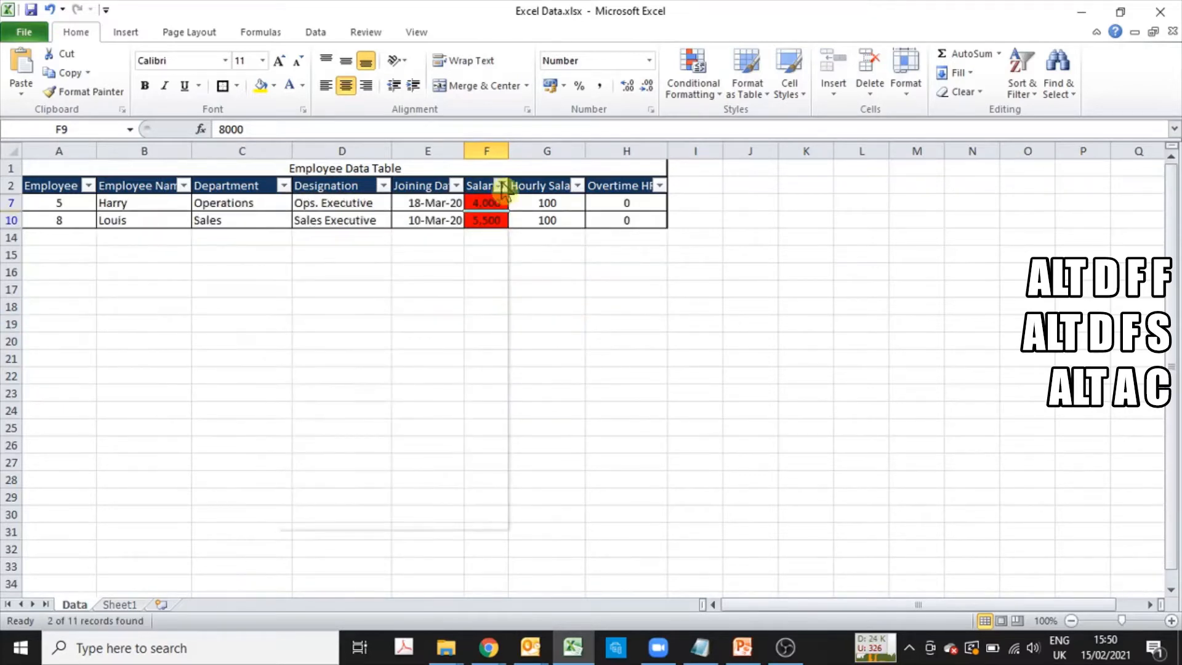
# - Switch the Salary column's color filter to the yellow cell color
pyautogui.click(501, 186)
pyautogui.moveTo(449, 282)
pyautogui.click(557, 323)
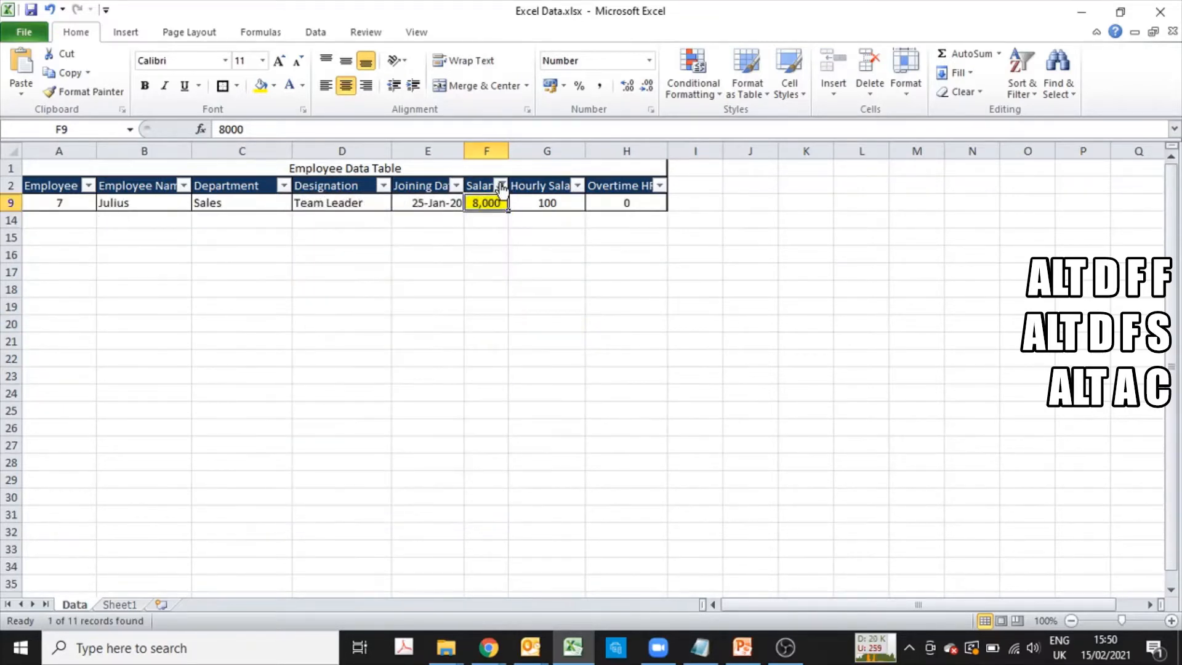
# - Switch the Salary color filter to No Fill and select the first salary cell
pyautogui.click(501, 186)
pyautogui.click(562, 343)
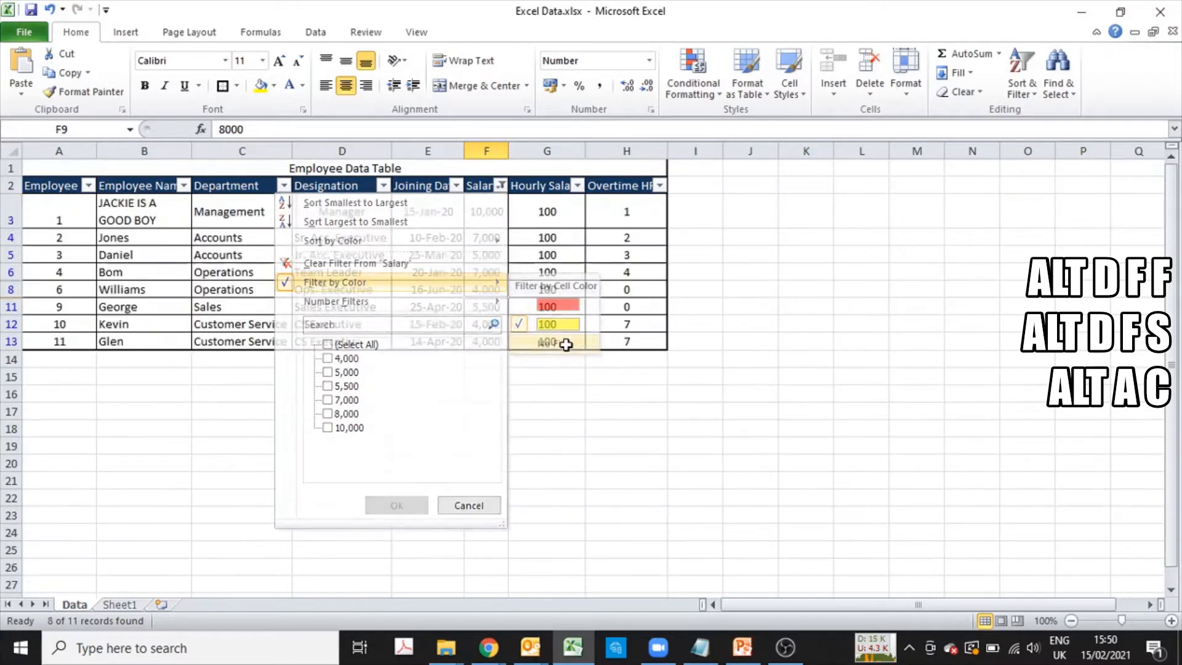
pyautogui.click(487, 217)
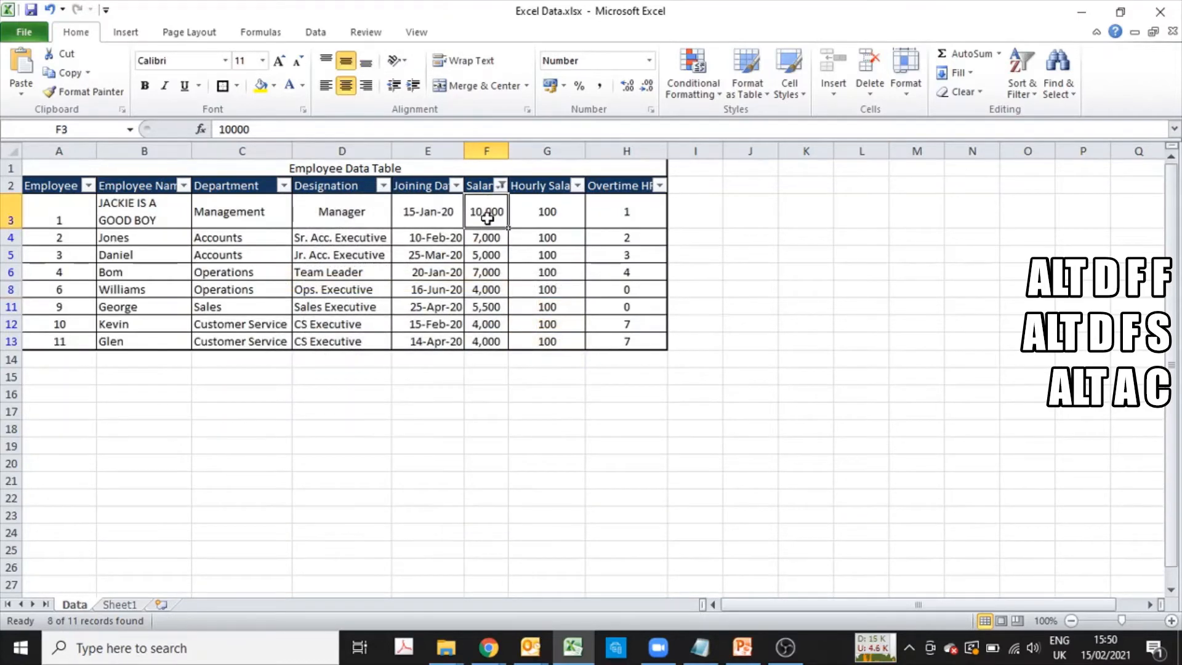
# - Clear the color filter from the Salary column to show all employee rows
pyautogui.hotkey('alt', 'd')
pyautogui.press('f')
pyautogui.press('a')
pyautogui.press('Escape')
pyautogui.hotkey('alt', 'a')
pyautogui.press('c')
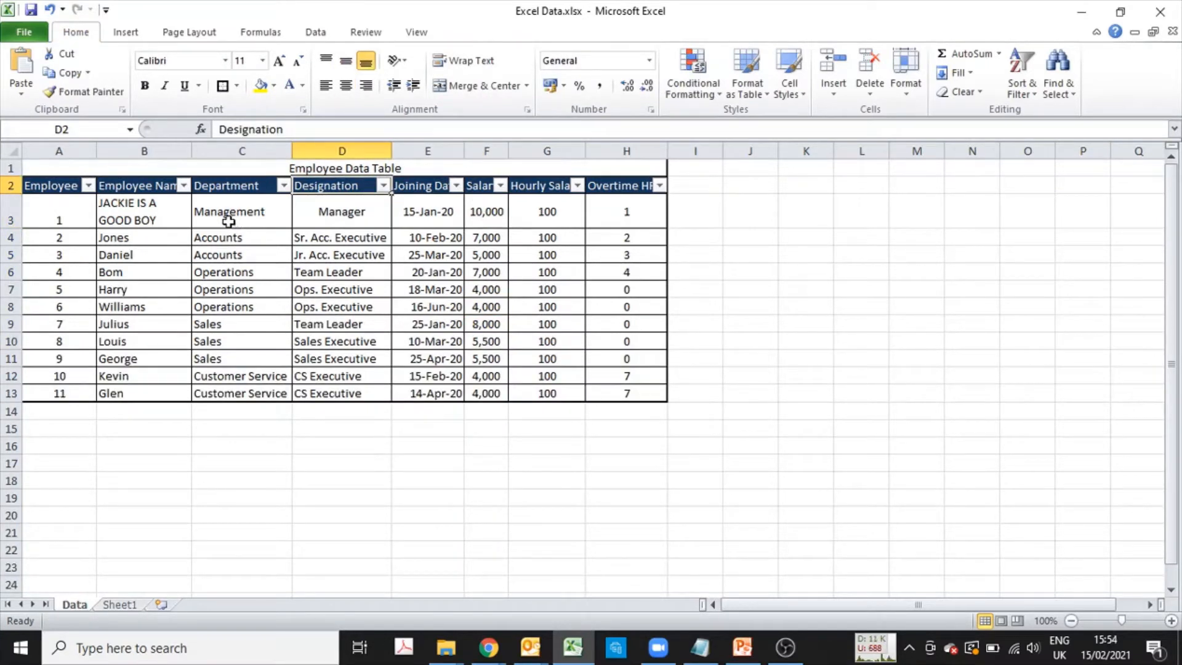
# - Compare the text filter options of the Employee Name column with the number filter options of the Hourly Salary column
pyautogui.click(184, 186)
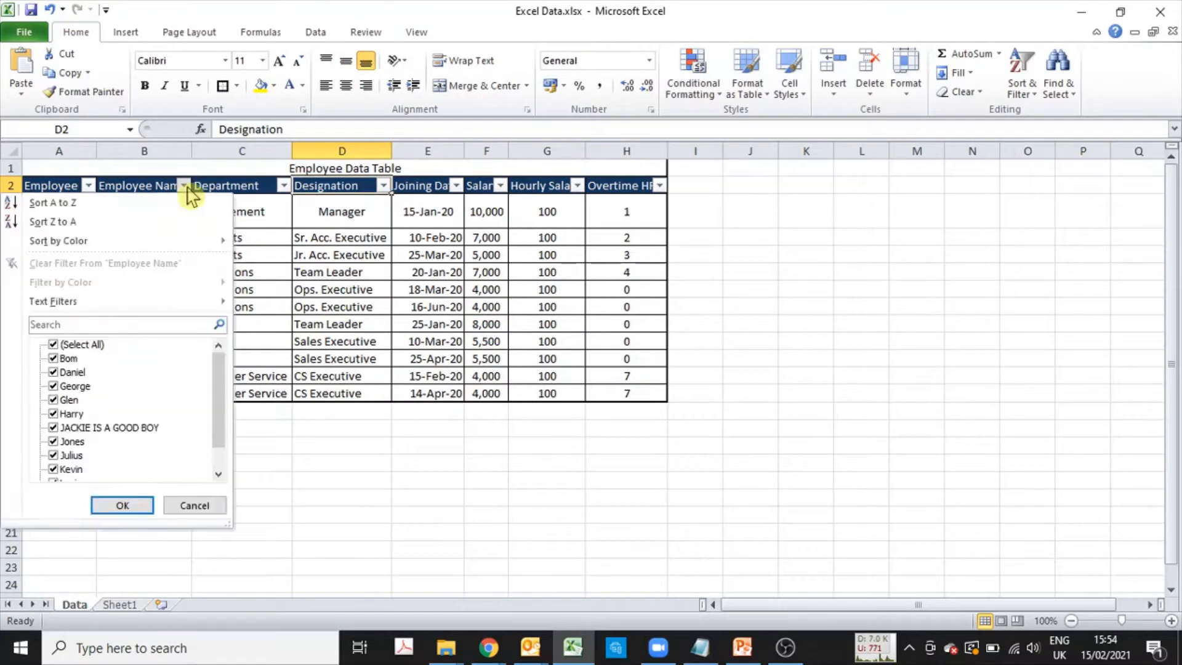
pyautogui.moveTo(143, 312)
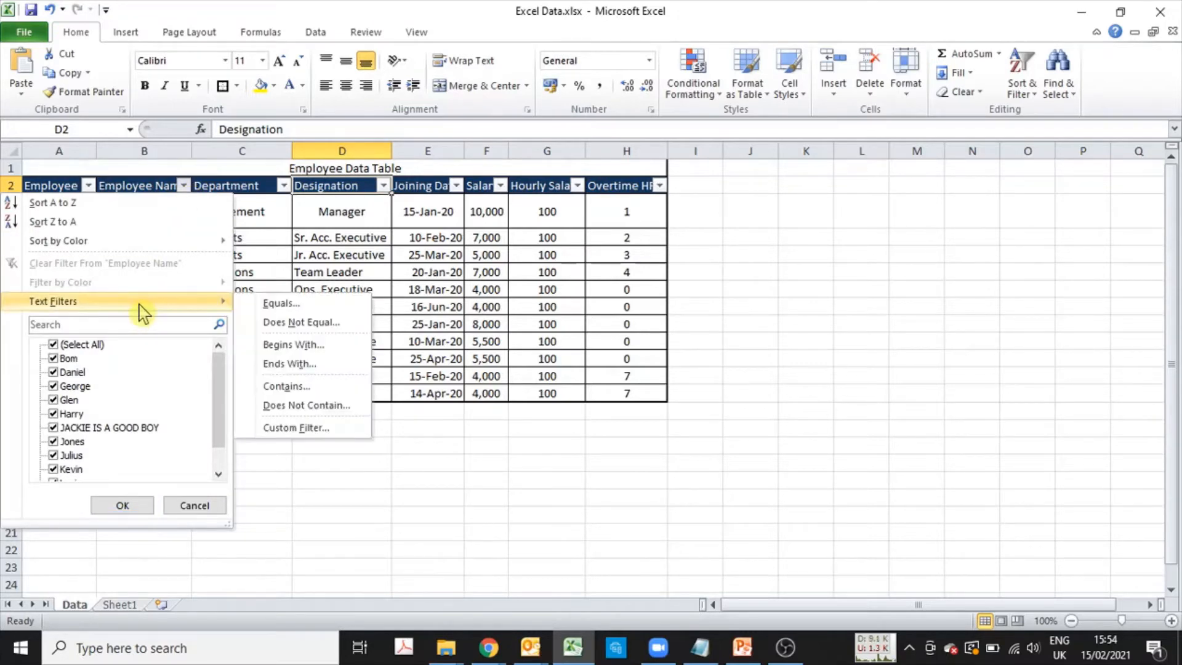
pyautogui.click(150, 216)
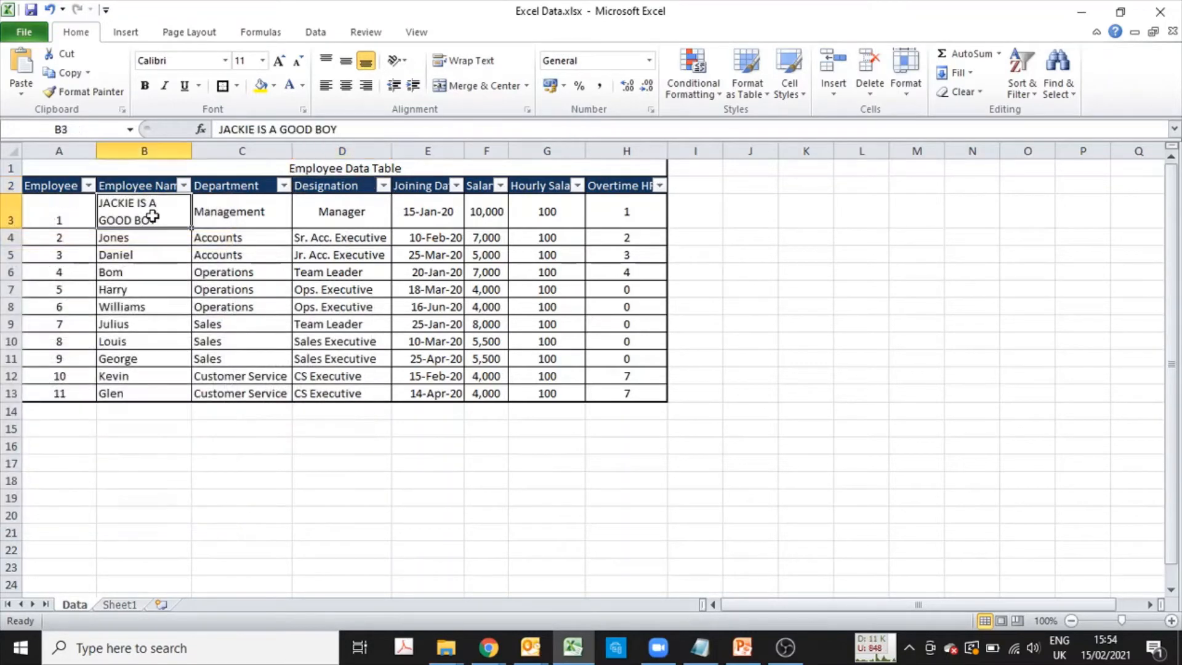
pyautogui.moveTo(150, 216); pyautogui.dragTo(166, 358)
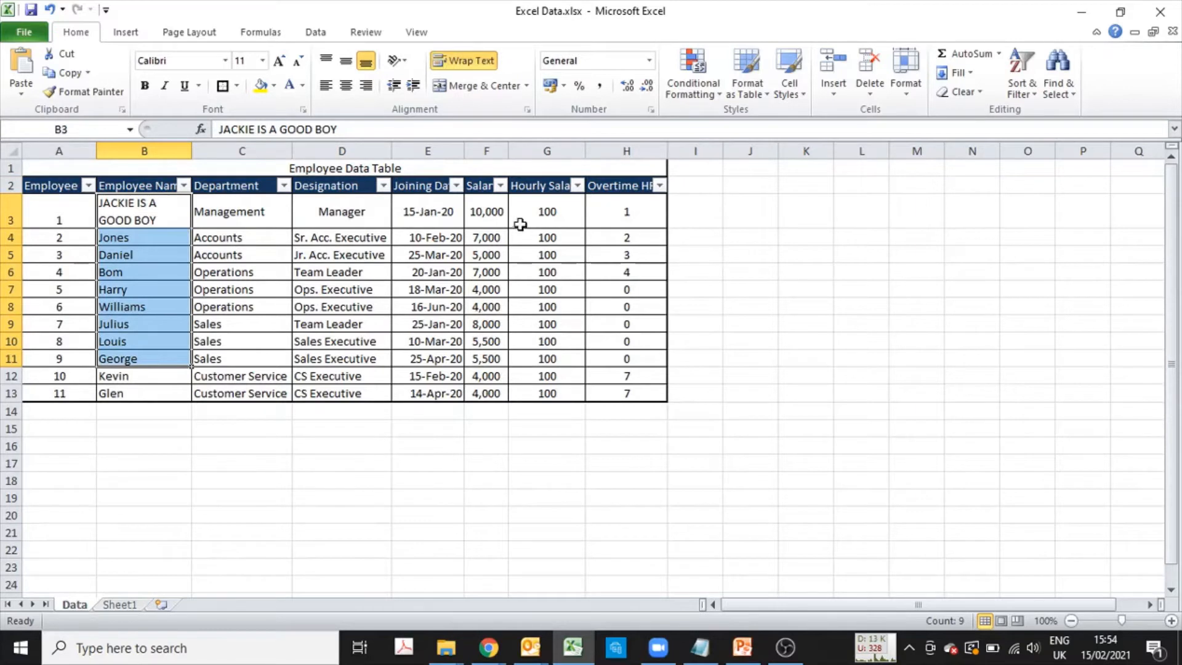
pyautogui.moveTo(525, 219); pyautogui.dragTo(535, 343)
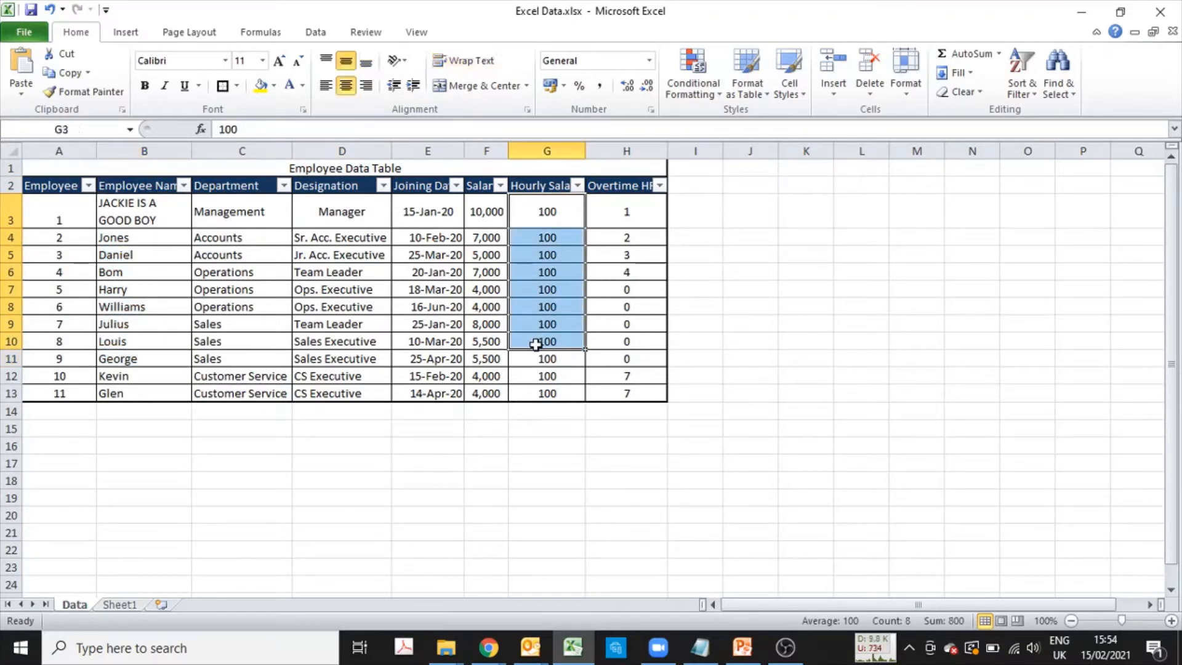
pyautogui.click(577, 184)
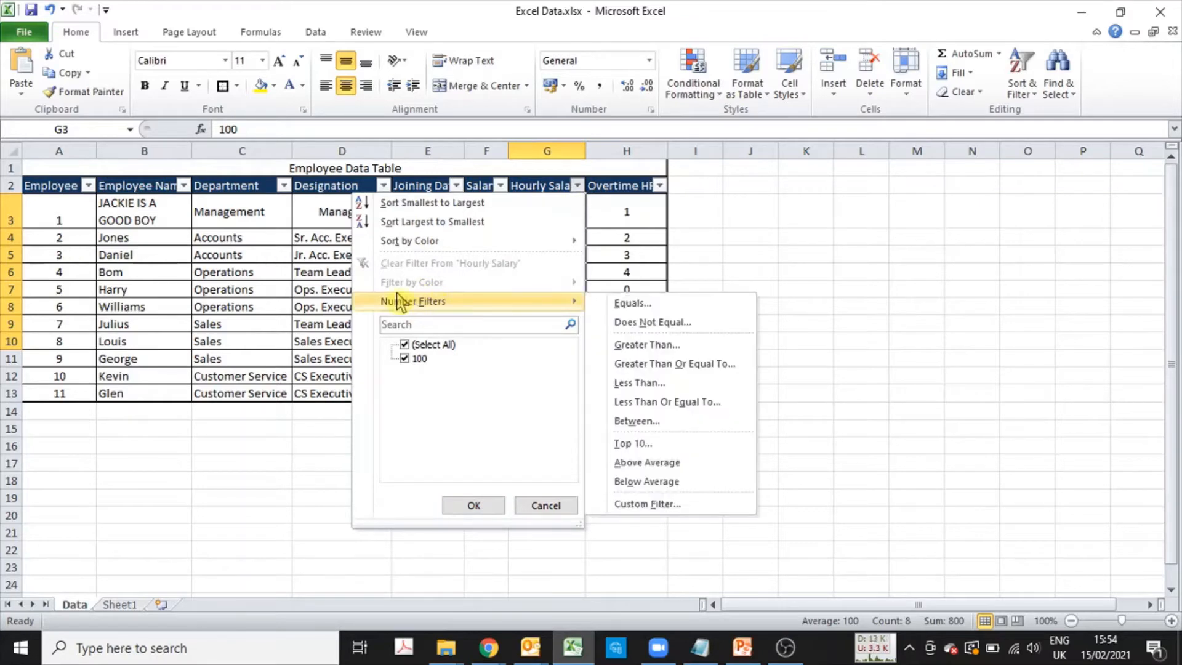
pyautogui.click(159, 204)
pyautogui.click(183, 185)
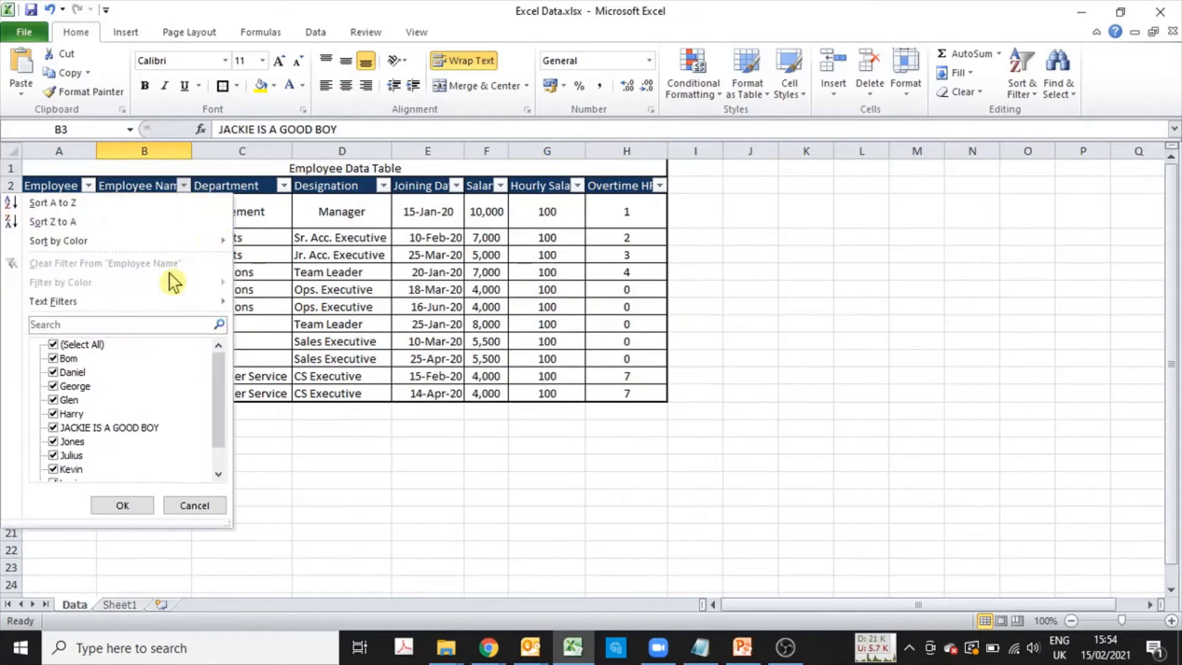
pyautogui.moveTo(72, 308)
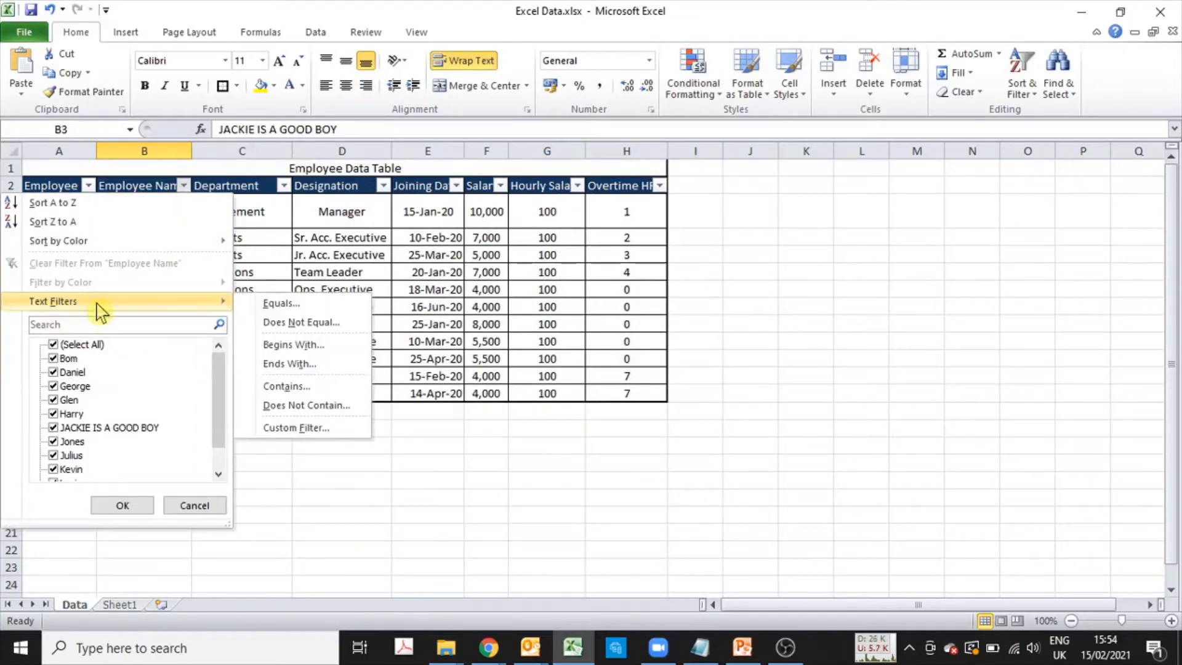
pyautogui.press('Escape')
pyautogui.press('Escape')
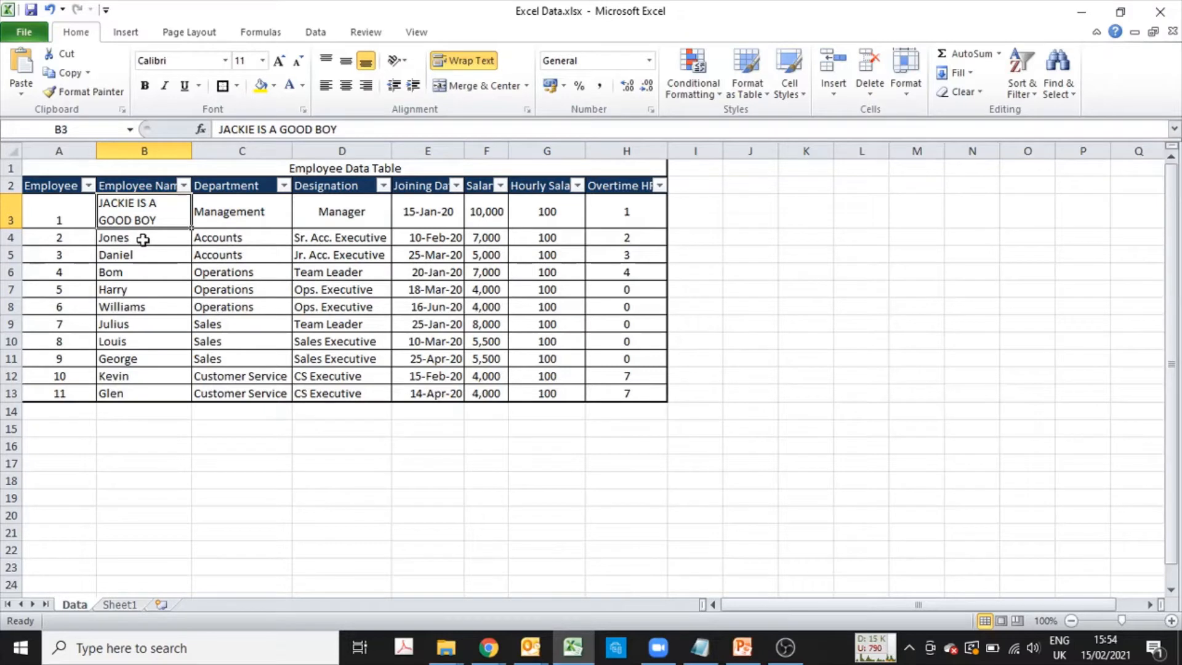
# - Apply a custom text filter to the Employee Name column for names that begin with J
pyautogui.click(183, 186)
pyautogui.moveTo(153, 311)
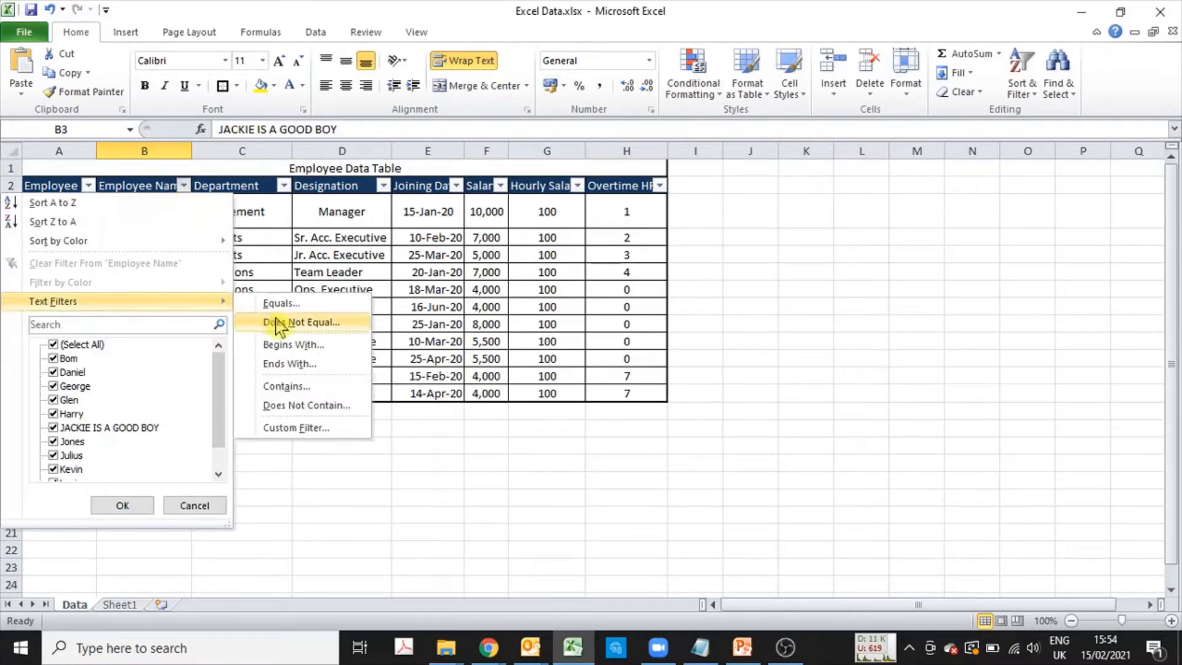
pyautogui.click(300, 392)
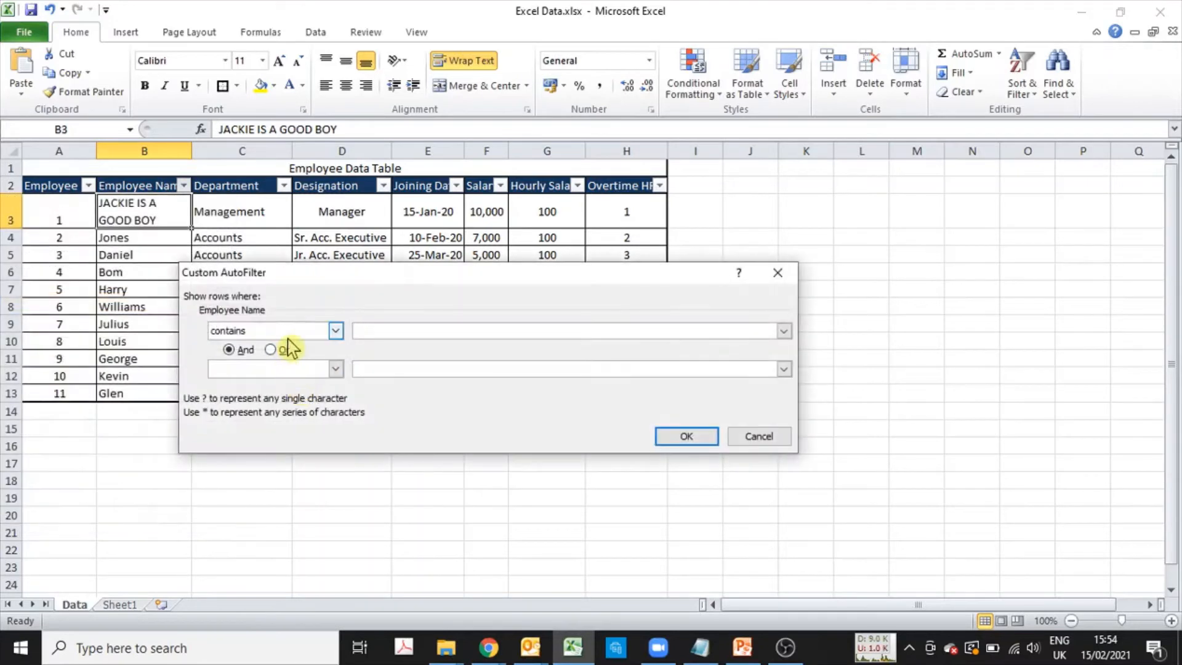
pyautogui.click(301, 333)
pyautogui.click(289, 358)
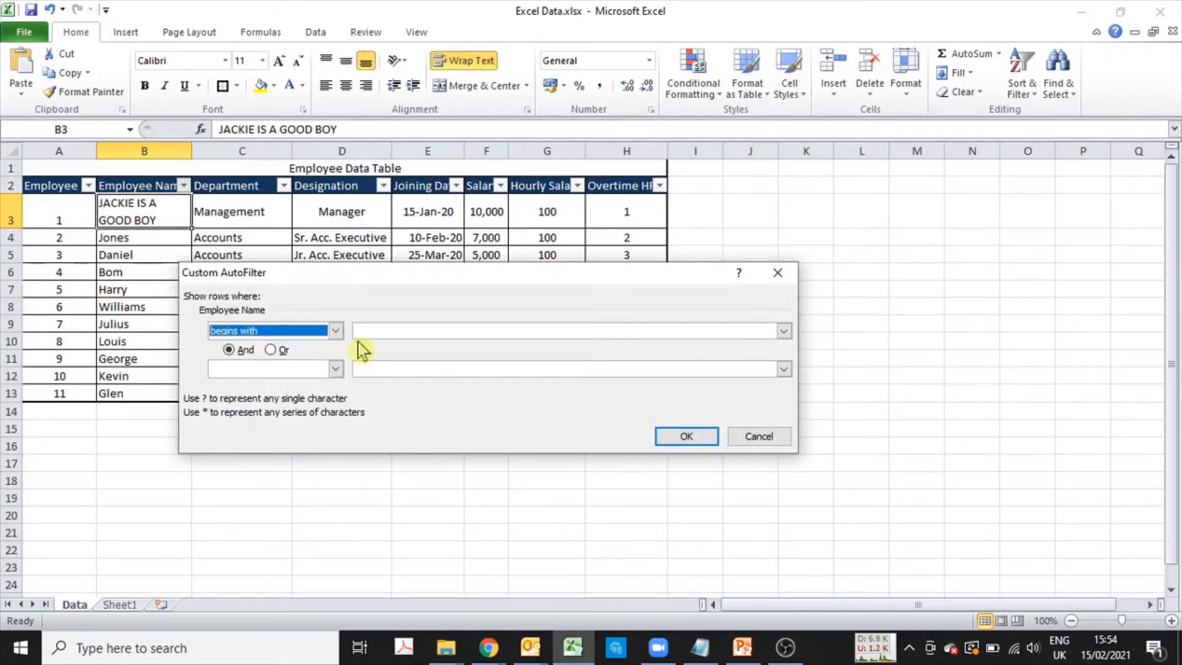
pyautogui.click(410, 331)
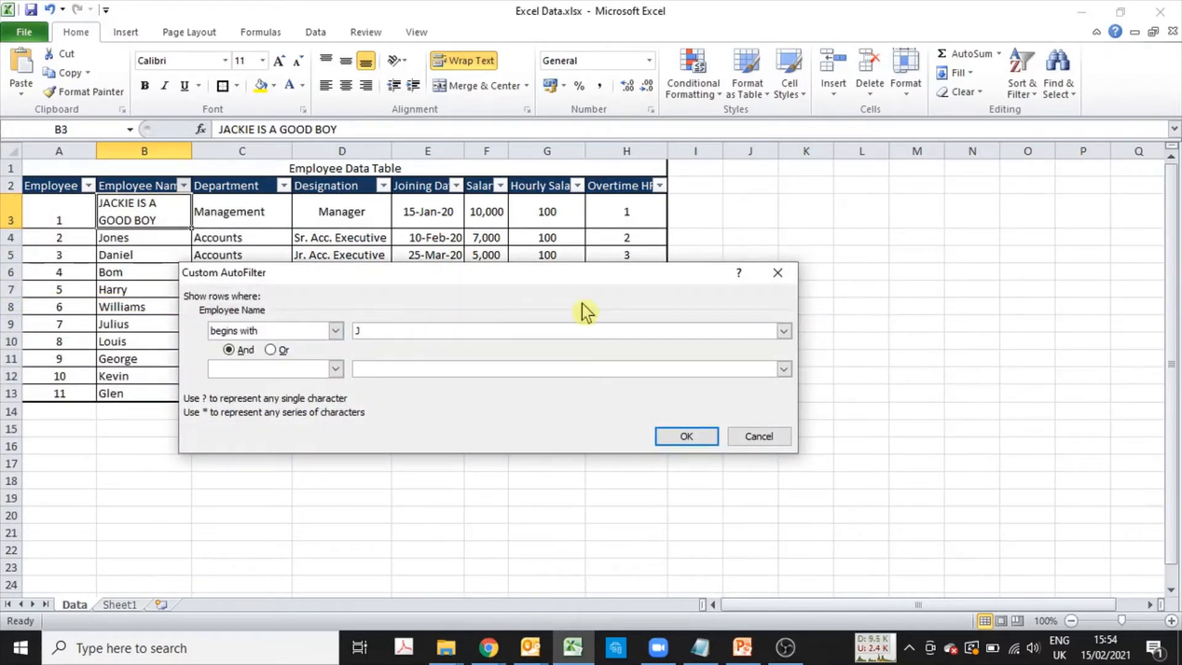
pyautogui.click(685, 437)
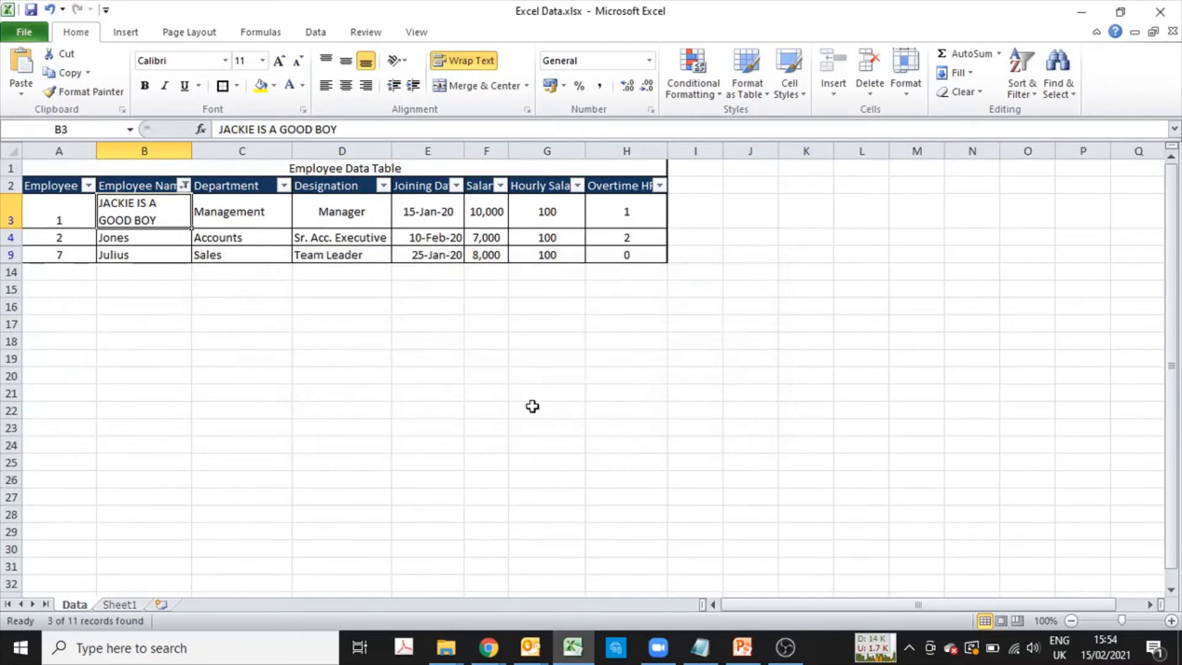
# - Add an Or condition of begins with D to the custom Employee Name filter and apply it
pyautogui.click(186, 187)
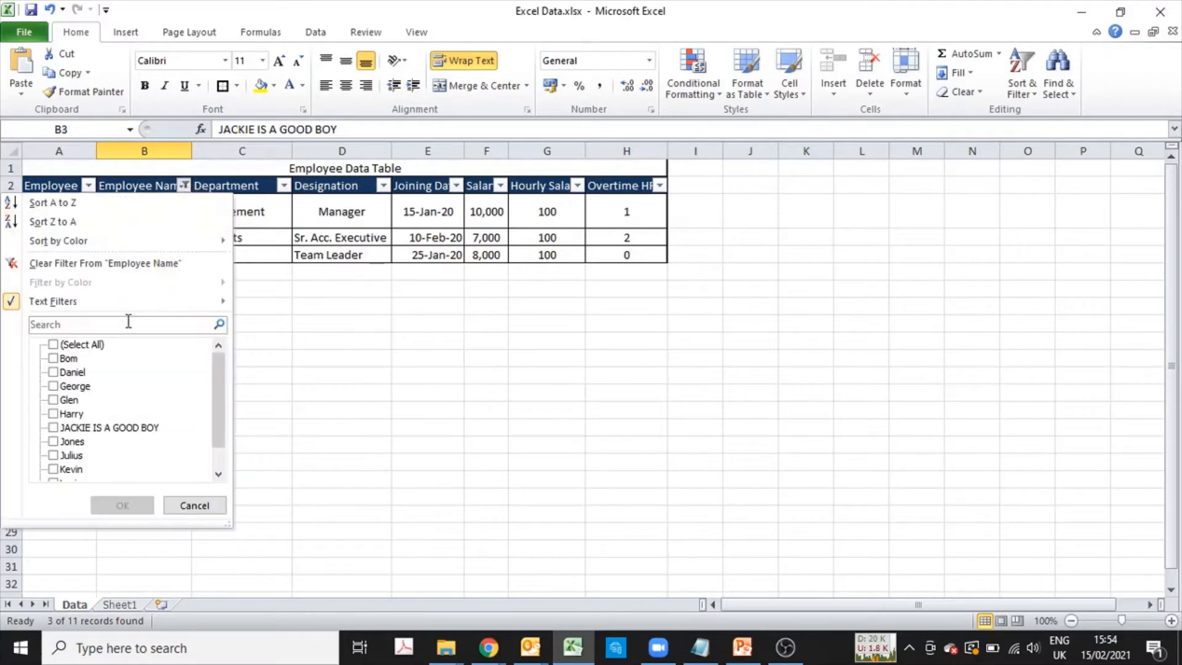
pyautogui.moveTo(120, 303)
pyautogui.click(297, 347)
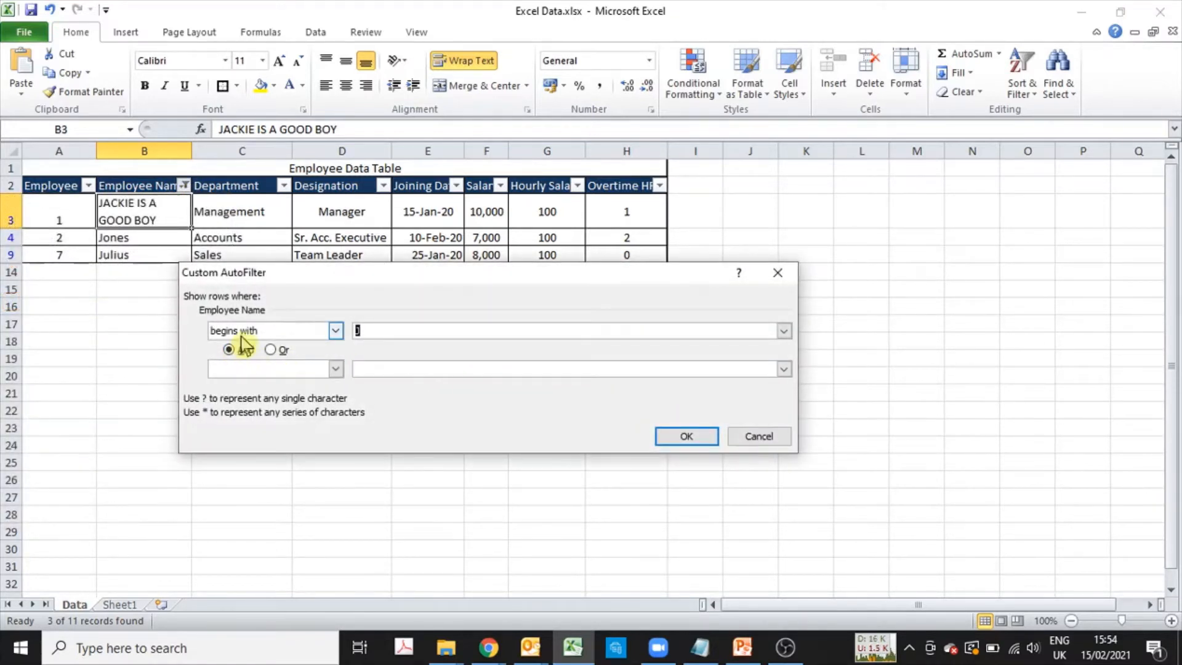
pyautogui.click(273, 350)
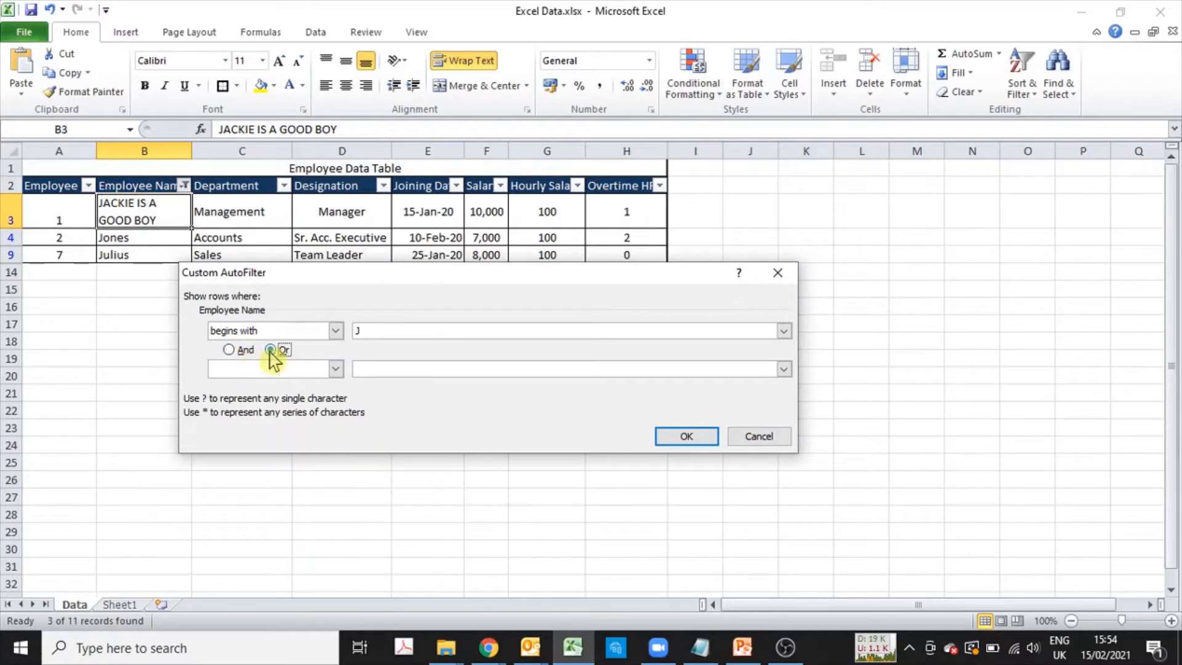
pyautogui.click(276, 370)
pyautogui.press('b')
pyautogui.press('Tab')
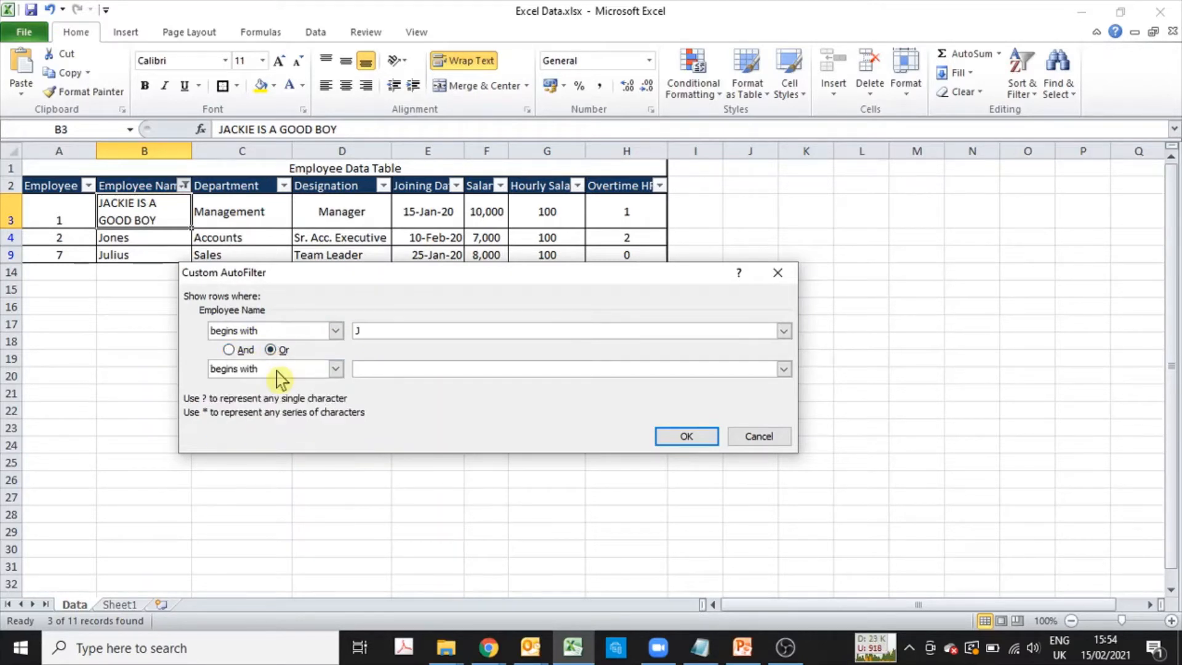
pyautogui.write('D')
pyautogui.click(682, 438)
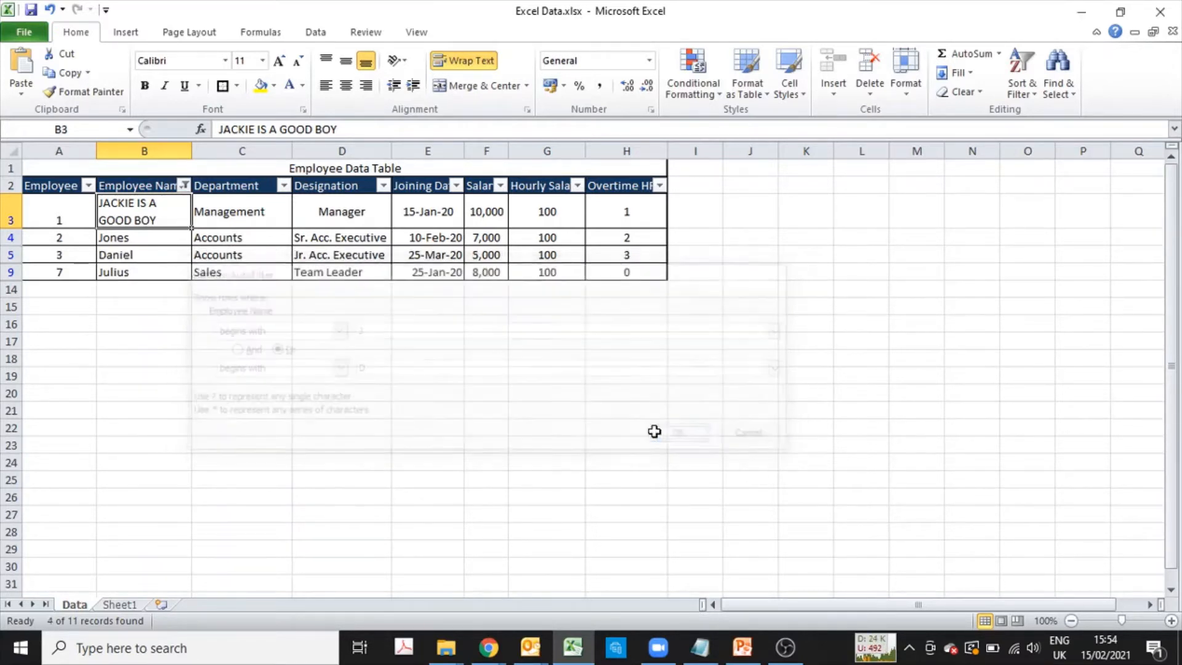
# - Clear the custom Employee Name filter to show all employee rows
pyautogui.click(184, 185)
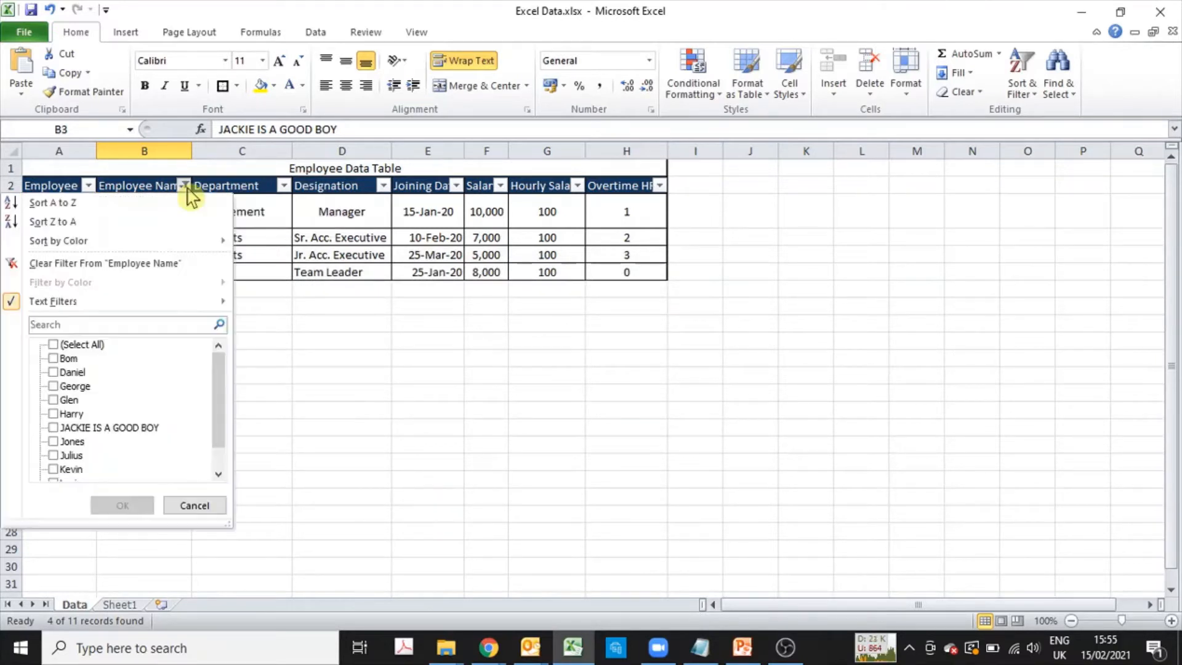
pyautogui.press('Escape')
pyautogui.hotkey('alt', 'a', 'c')
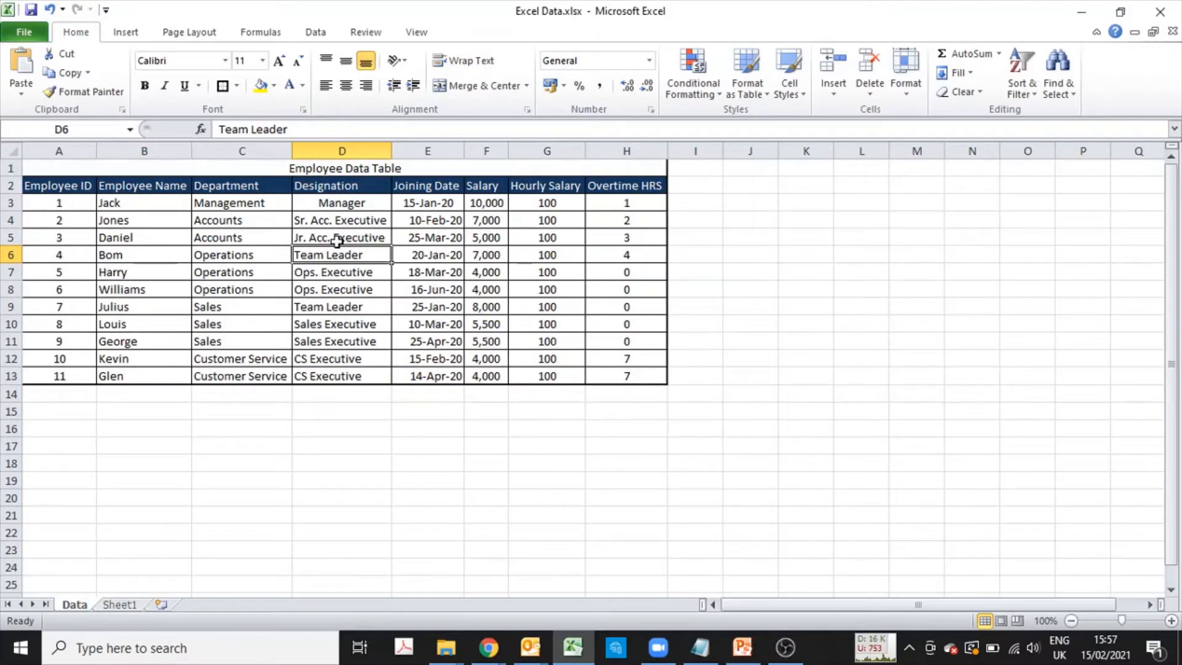
# - Select the employee table including its header row, range A2:H13
pyautogui.click(105, 223)
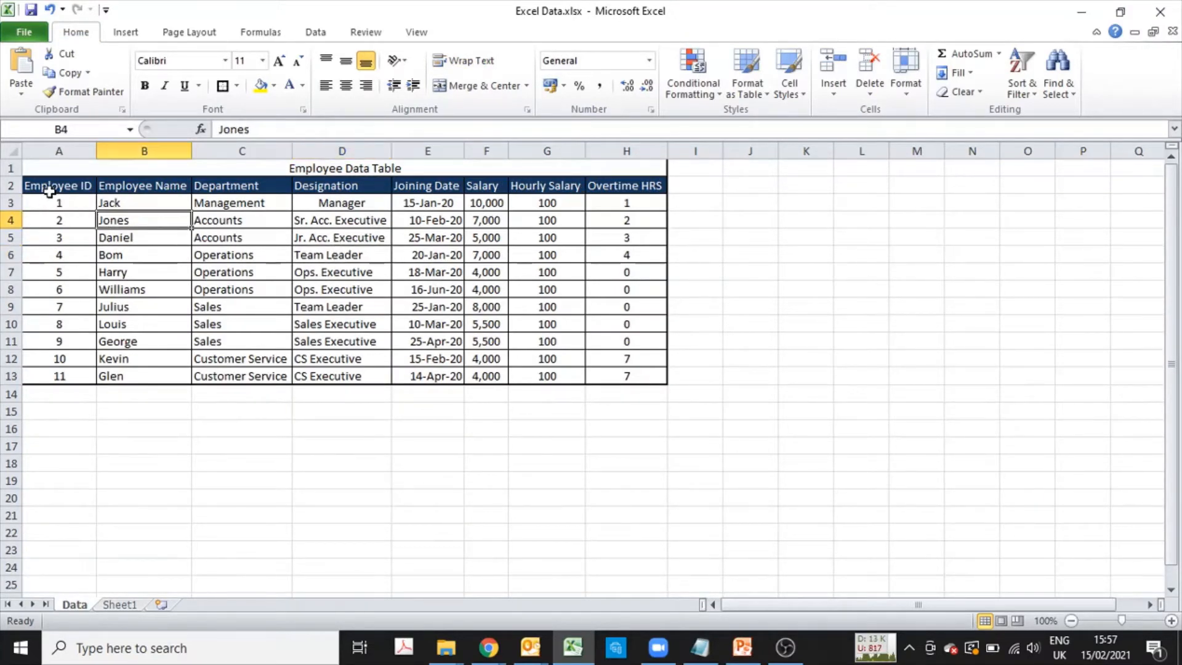
pyautogui.moveTo(50, 192); pyautogui.dragTo(625, 377)
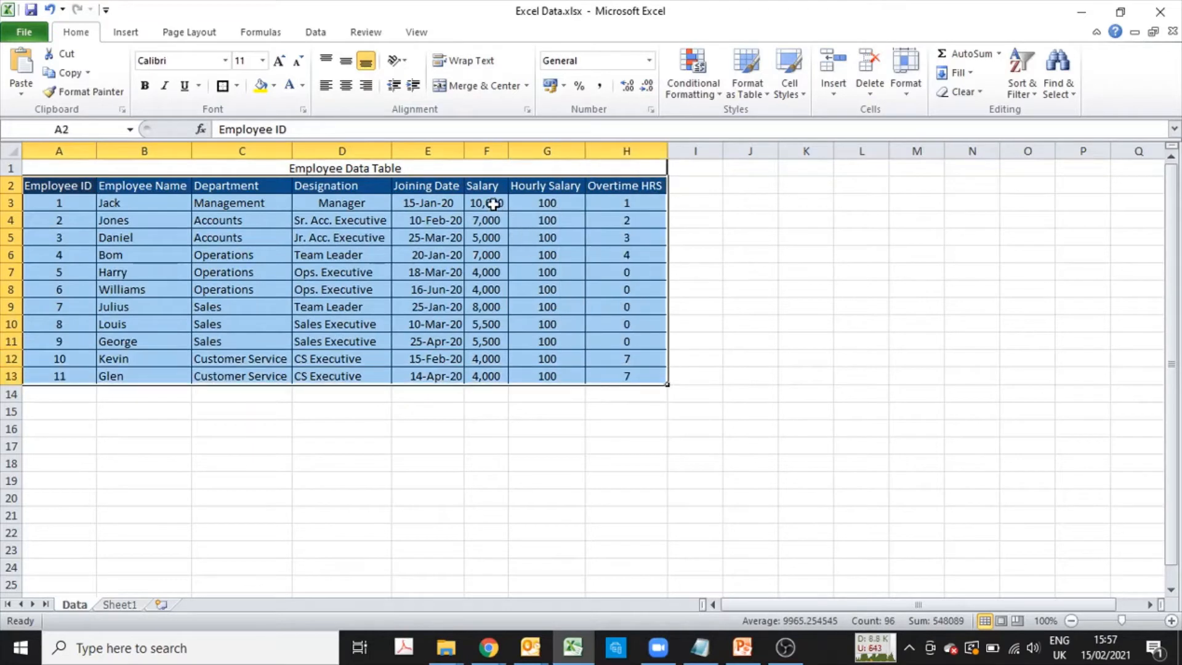
pyautogui.moveTo(486, 185); pyautogui.dragTo(488, 379)
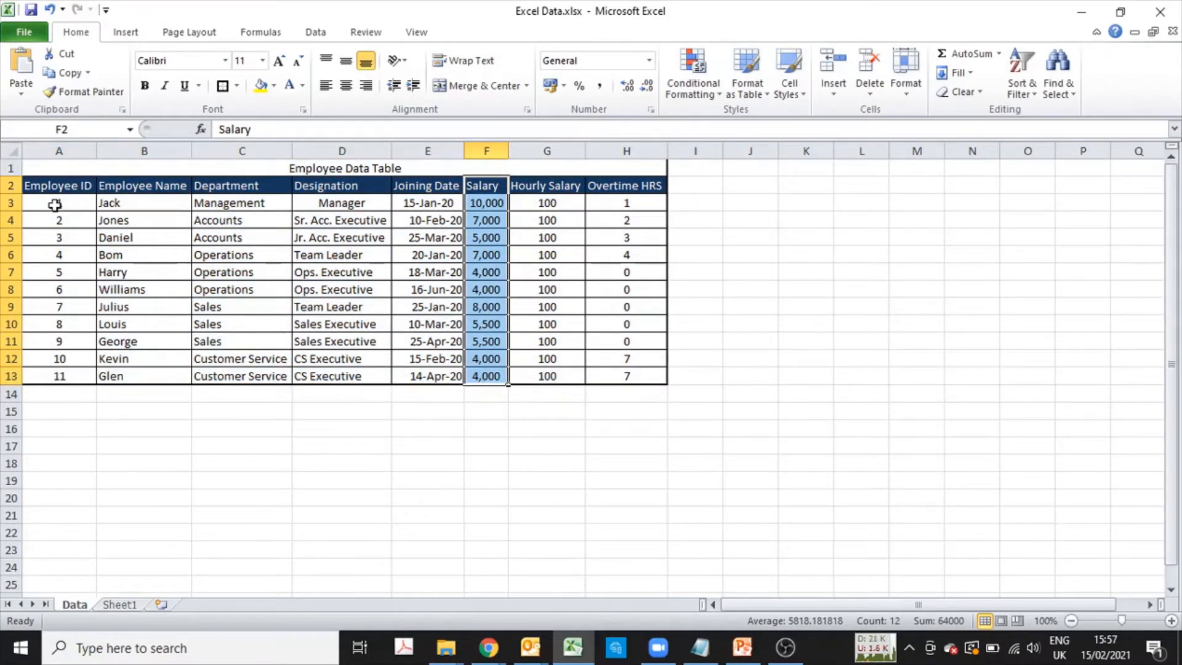
pyautogui.moveTo(55, 205); pyautogui.dragTo(626, 212)
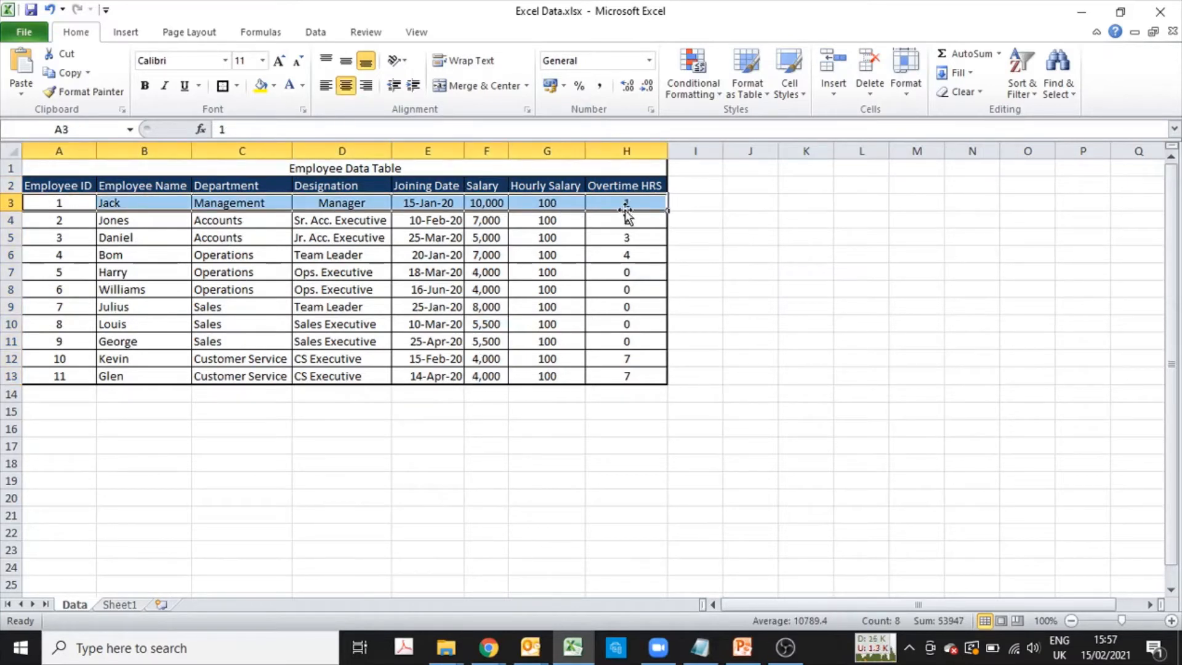
pyautogui.click(126, 207)
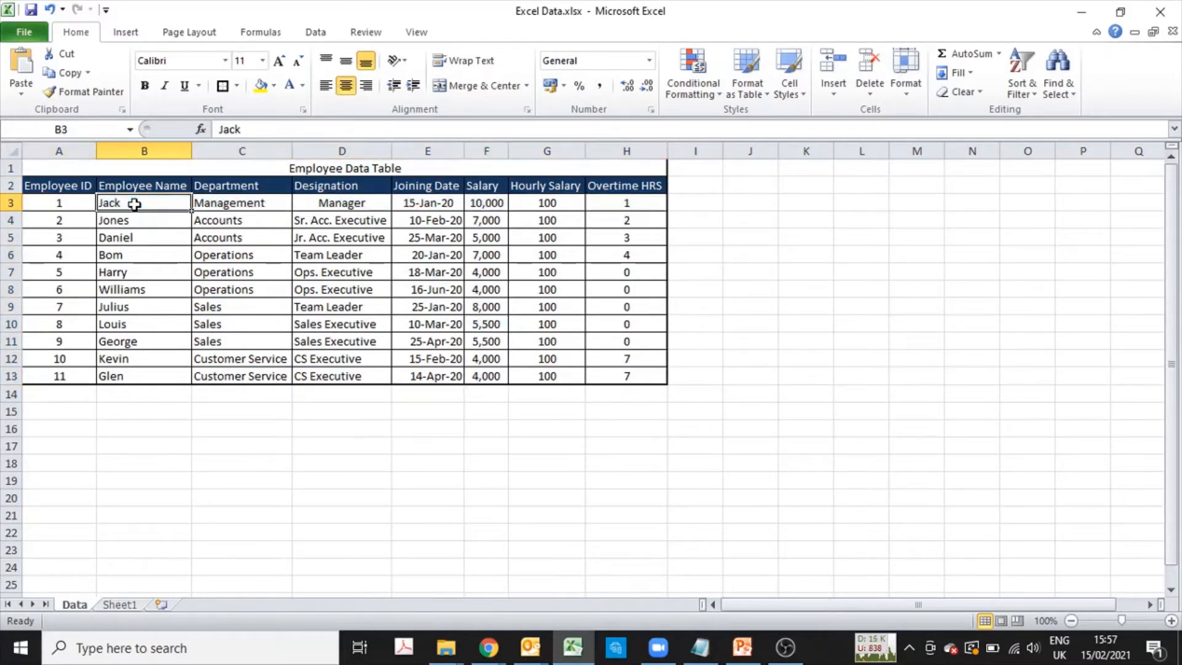
pyautogui.keyDown('ctrl'); pyautogui.click(357, 206); pyautogui.keyUp('ctrl')
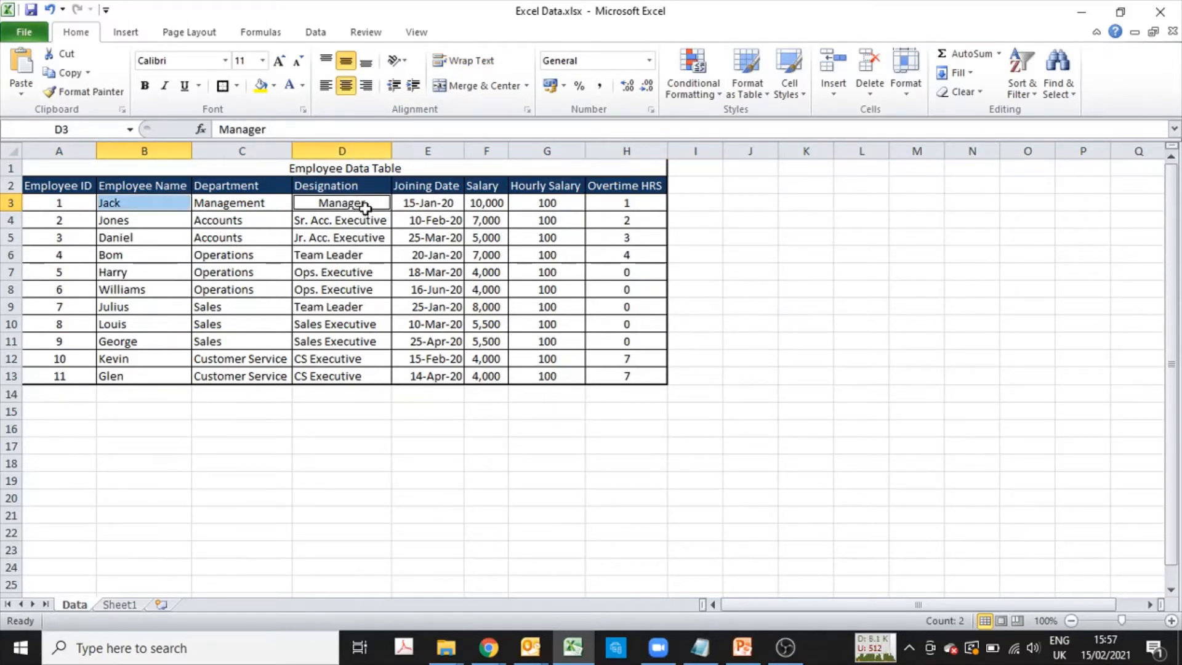
pyautogui.keyDown('ctrl'); pyautogui.click(490, 203); pyautogui.keyUp('ctrl')
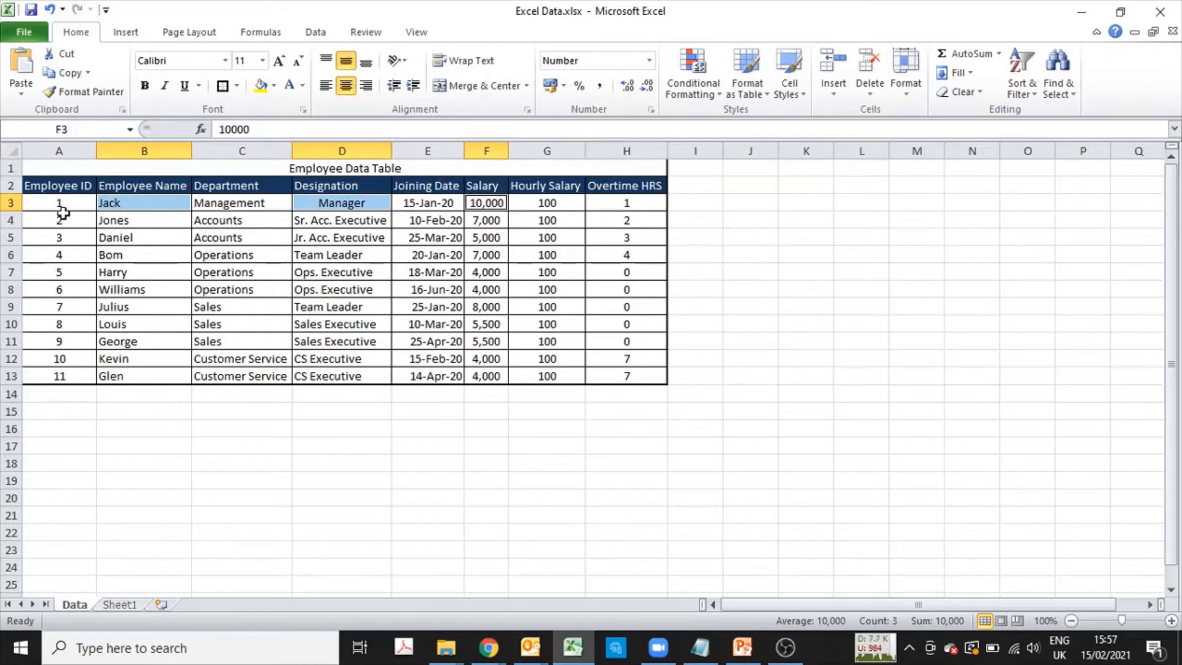
pyautogui.moveTo(56, 201); pyautogui.dragTo(611, 206)
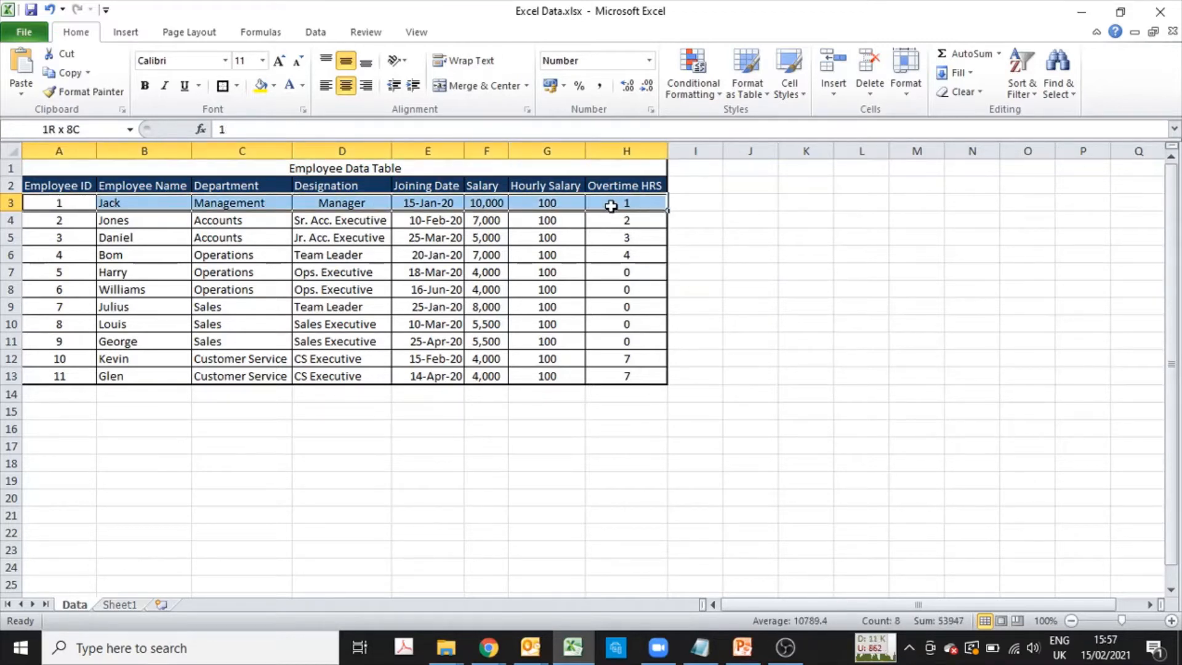
pyautogui.moveTo(123, 204); pyautogui.dragTo(142, 341)
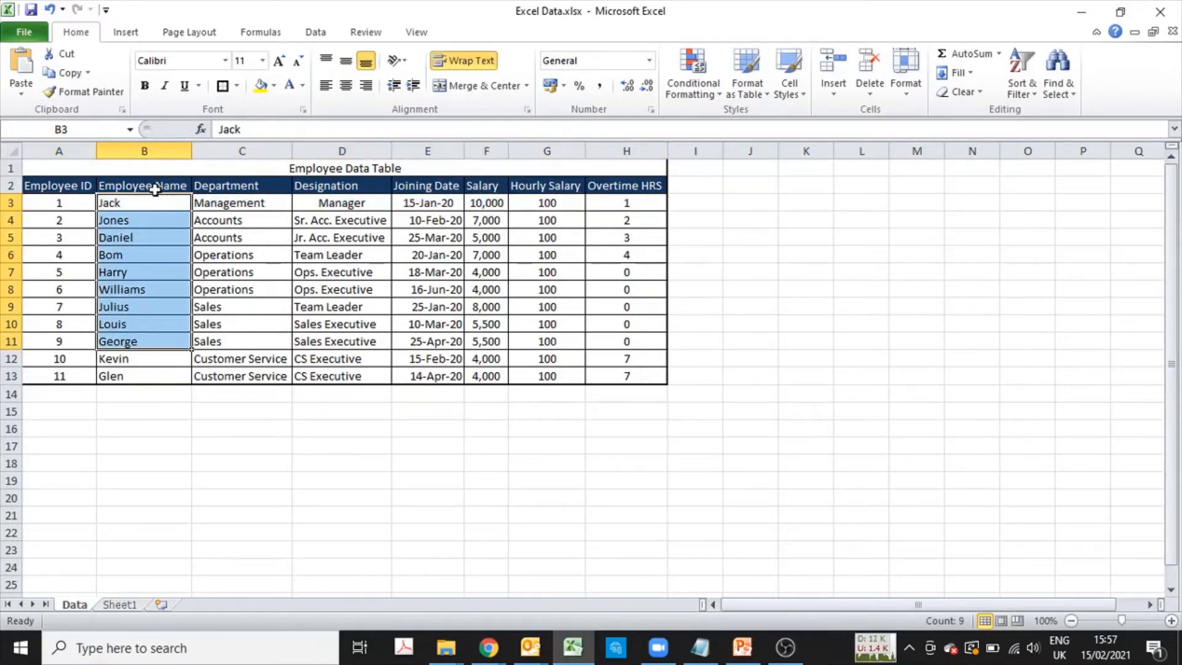
# - Copy the Employee Name column with its header to J2 and fit column J's width to its contents
pyautogui.moveTo(154, 189); pyautogui.dragTo(166, 375)
pyautogui.hotkey('ctrl', 'c')
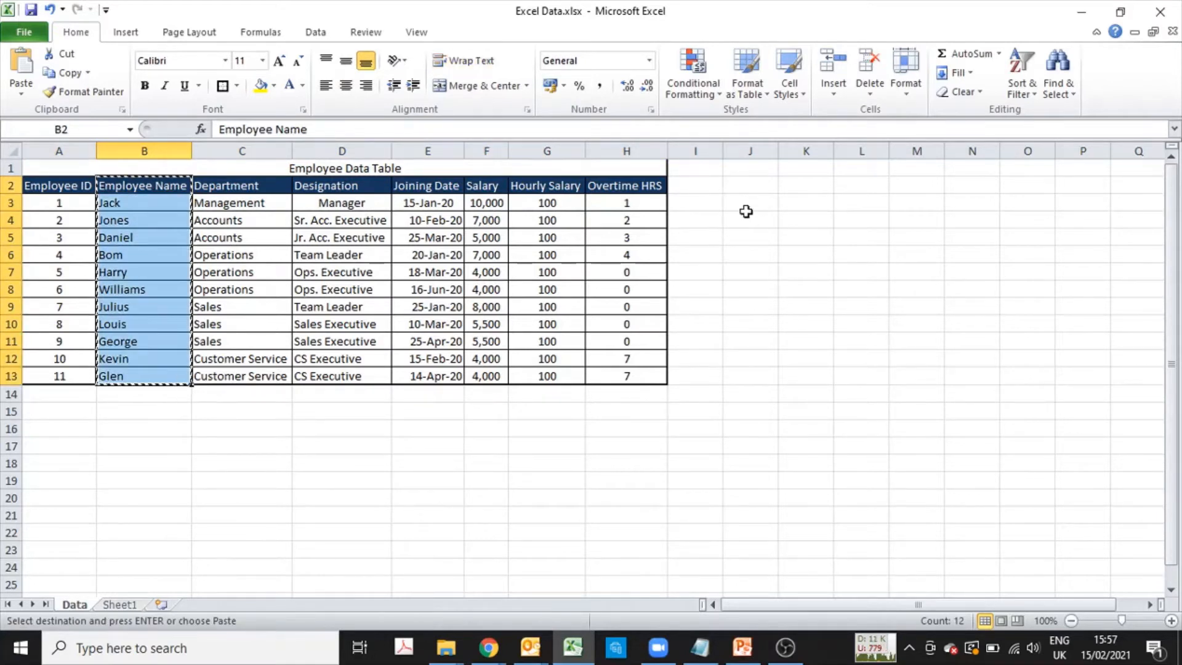
pyautogui.click(757, 184)
pyautogui.hotkey('ctrl', 'v')
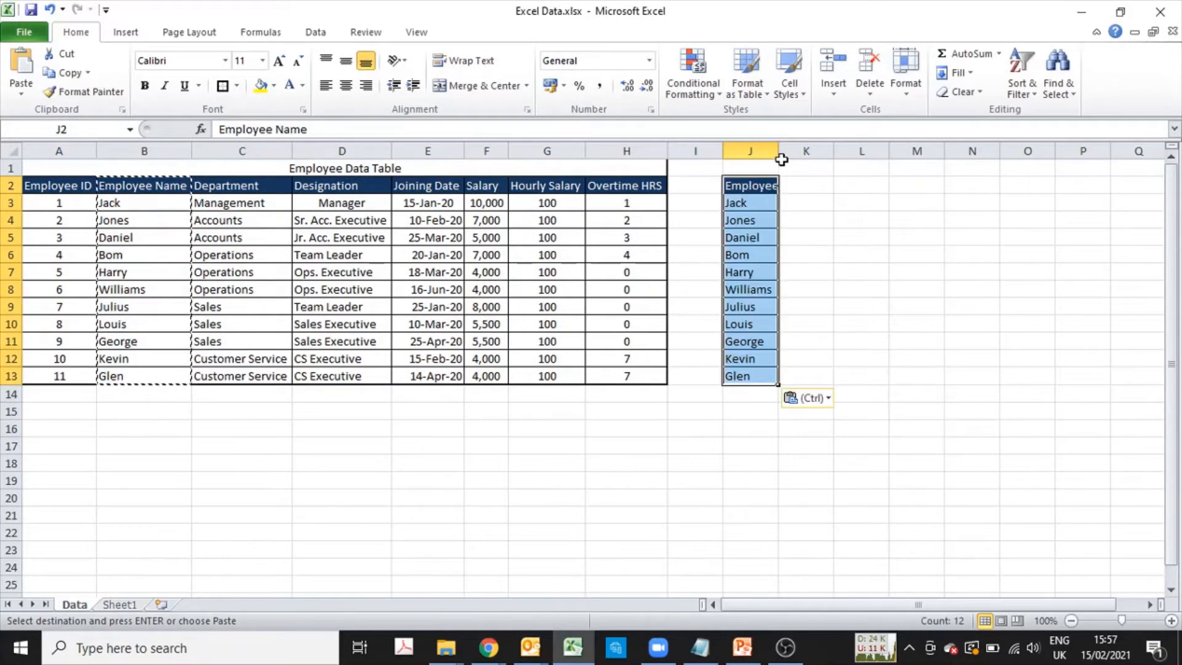
pyautogui.doubleClick(778, 155)
# - Copy the Salary column F2:F13 with its header to K2, beside the copied employee names
pyautogui.moveTo(487, 203); pyautogui.dragTo(486, 377)
pyautogui.click(845, 187)
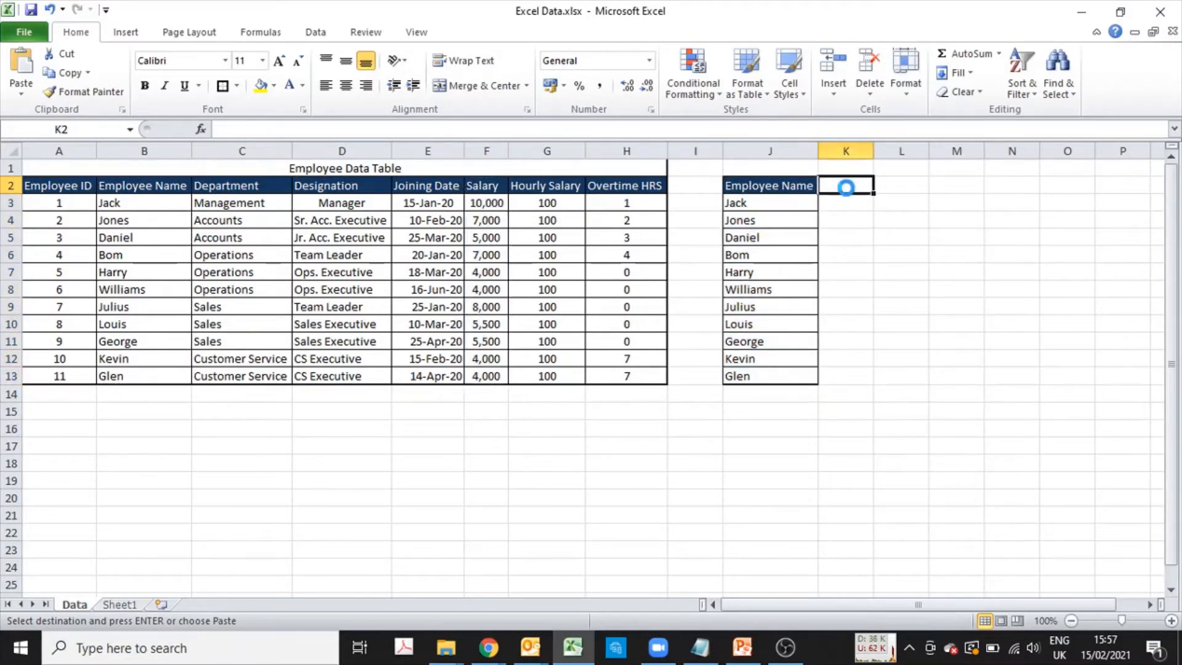
pyautogui.hotkey('ctrl', 'v')
pyautogui.hotkey('alt', 'd')
pyautogui.press('s')
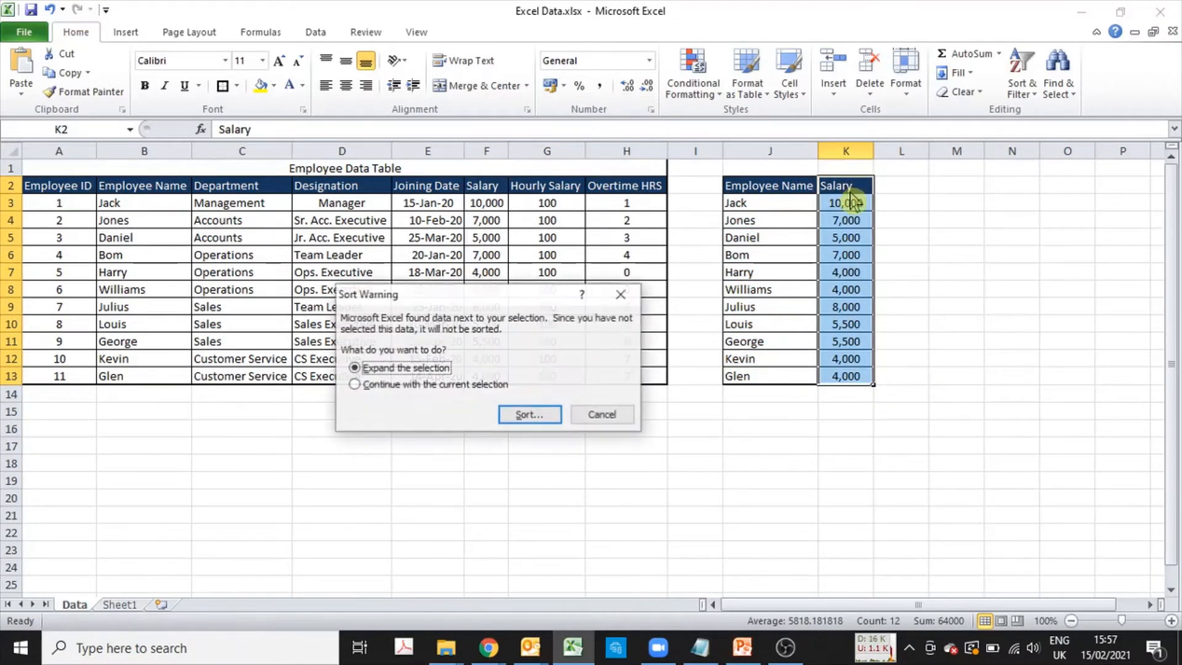
pyautogui.press('Escape')
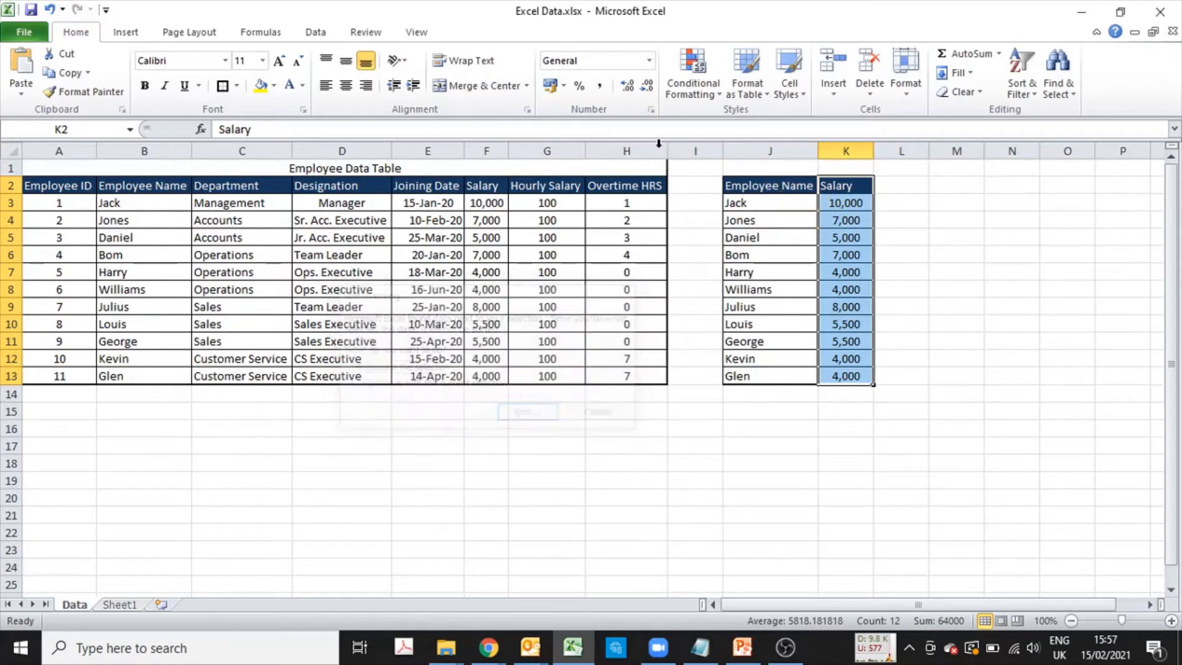
# - Sort only K2:K13 by Salary values from Smallest to Largest, continuing with the current selection instead of expanding it
pyautogui.click(848, 186)
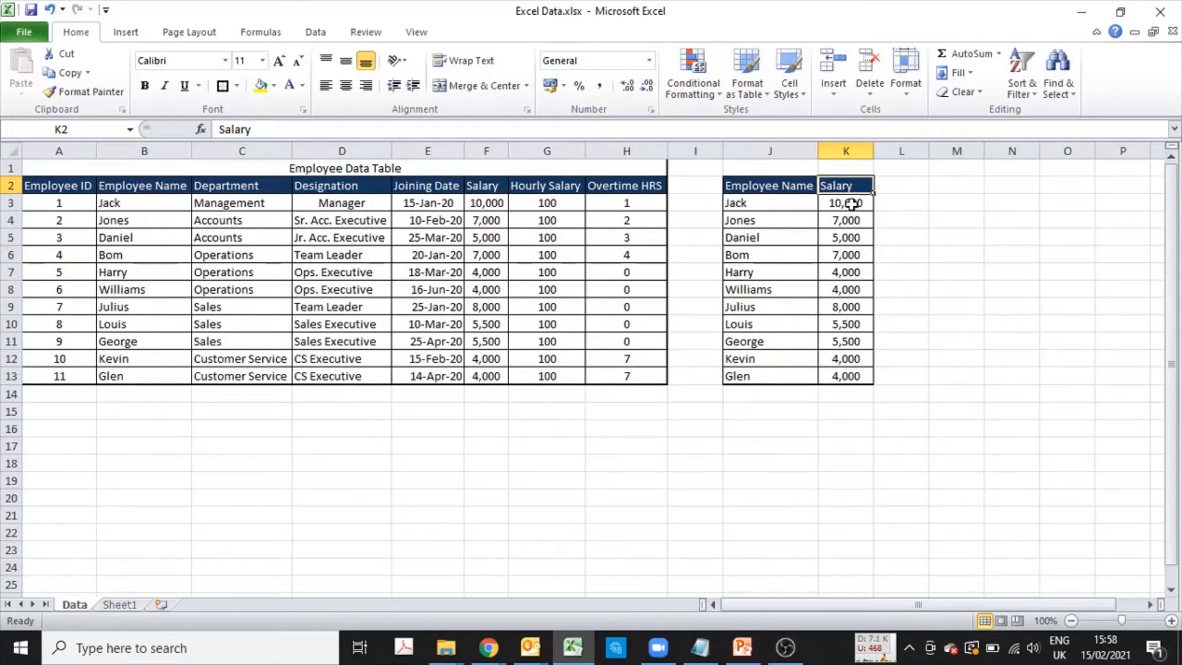
pyautogui.moveTo(844, 183); pyautogui.dragTo(857, 373)
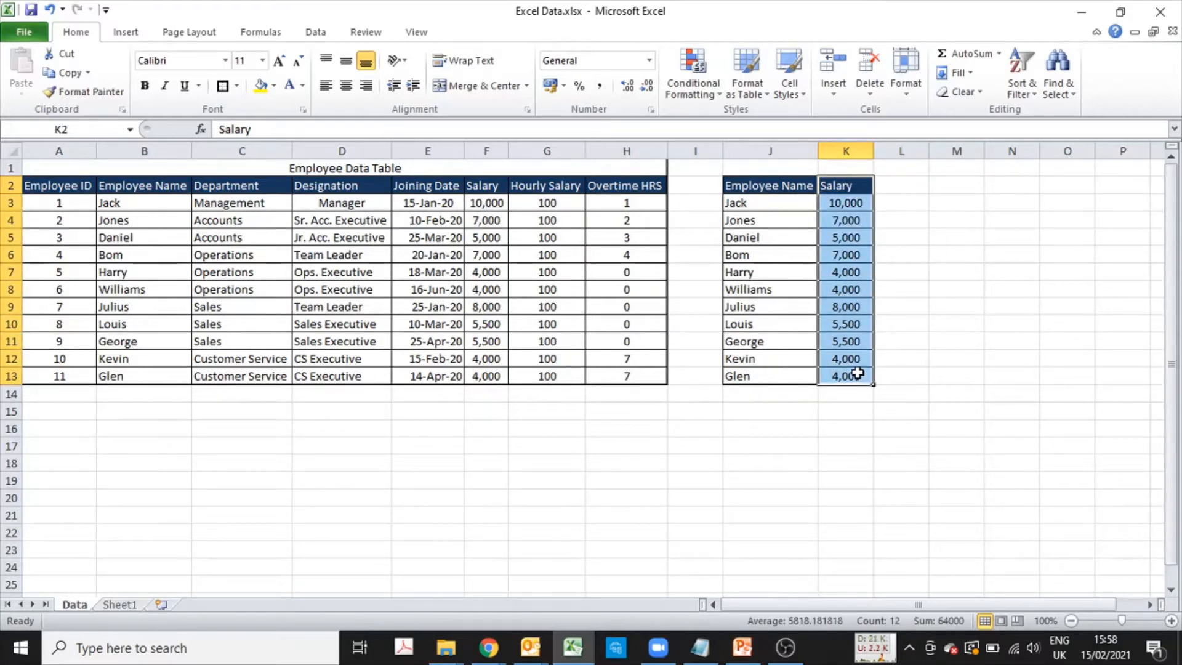
pyautogui.click(316, 32)
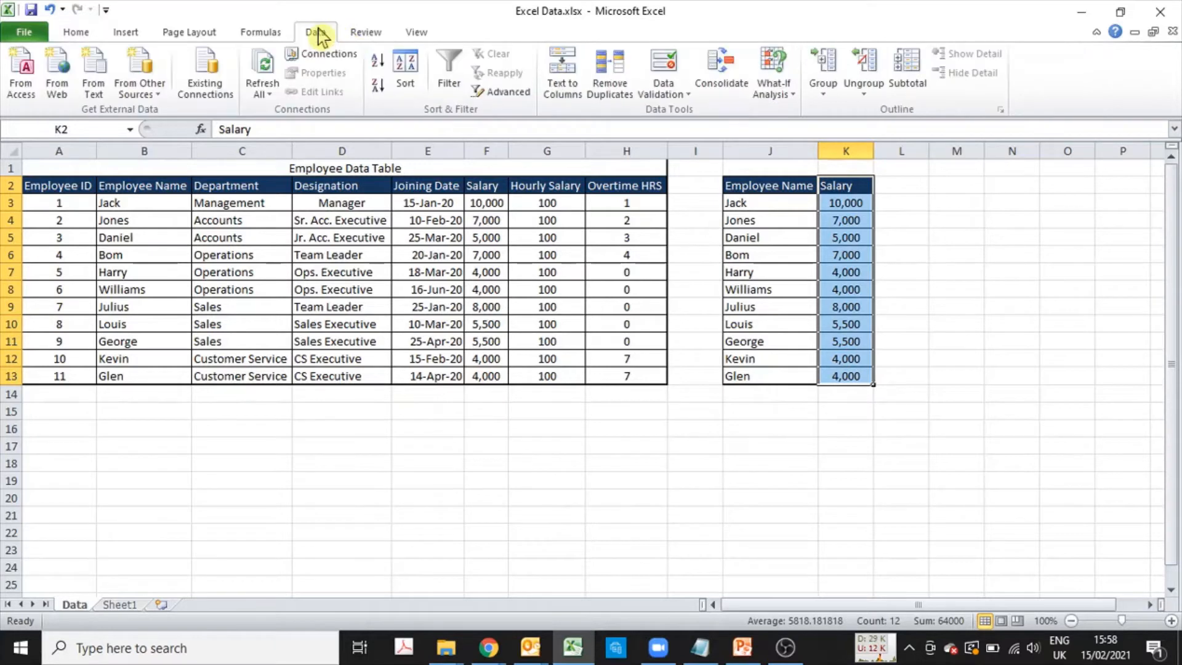
pyautogui.click(409, 89)
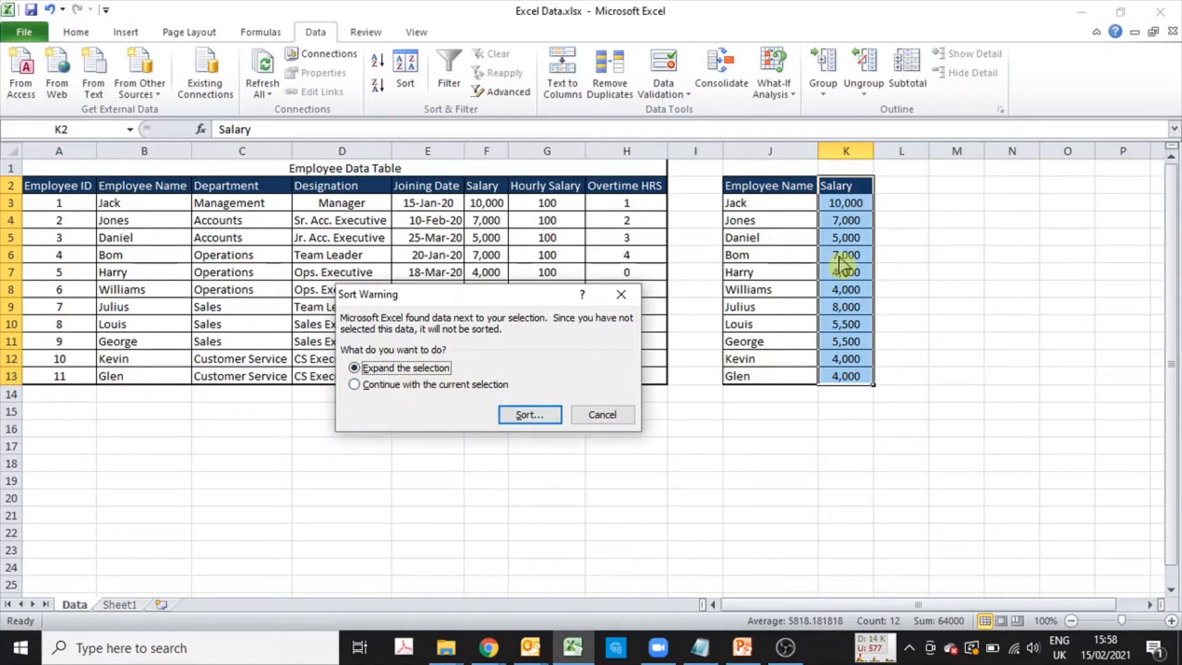
pyautogui.click(429, 387)
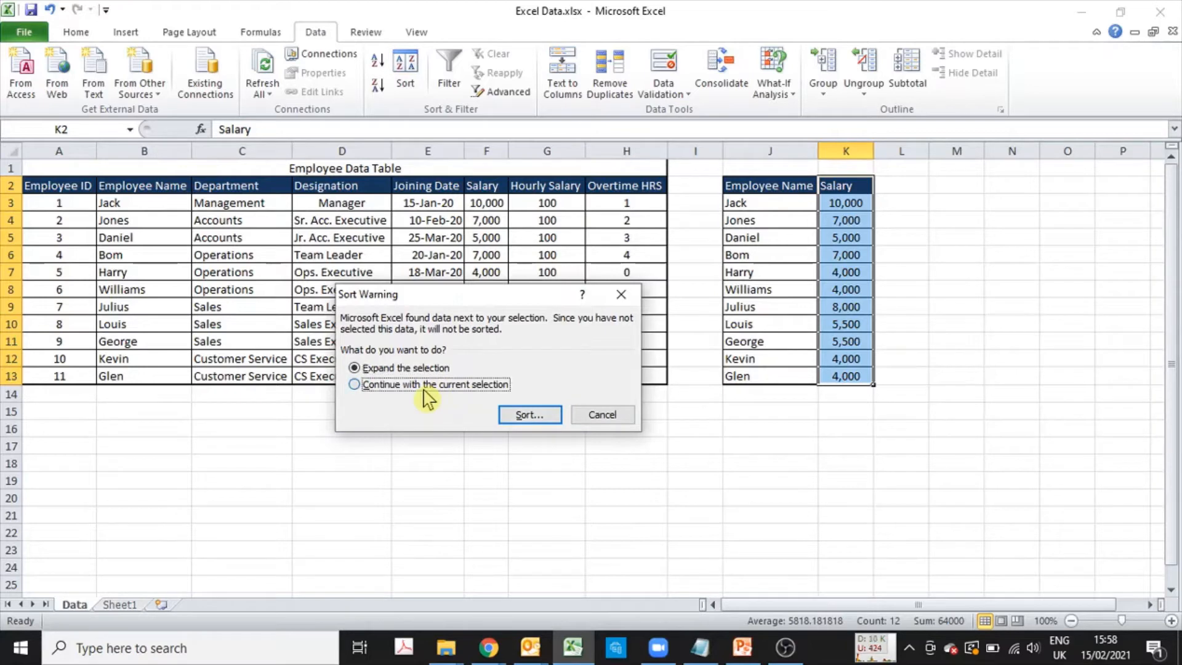
pyautogui.click(529, 415)
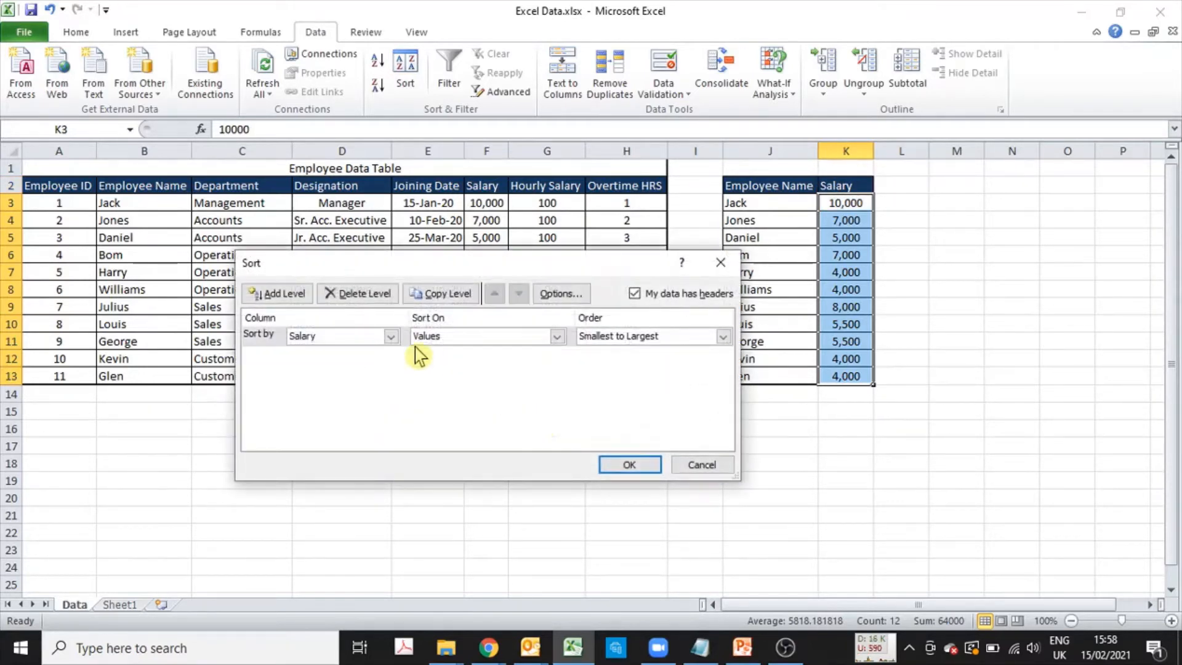
pyautogui.click(640, 338)
pyautogui.click(641, 354)
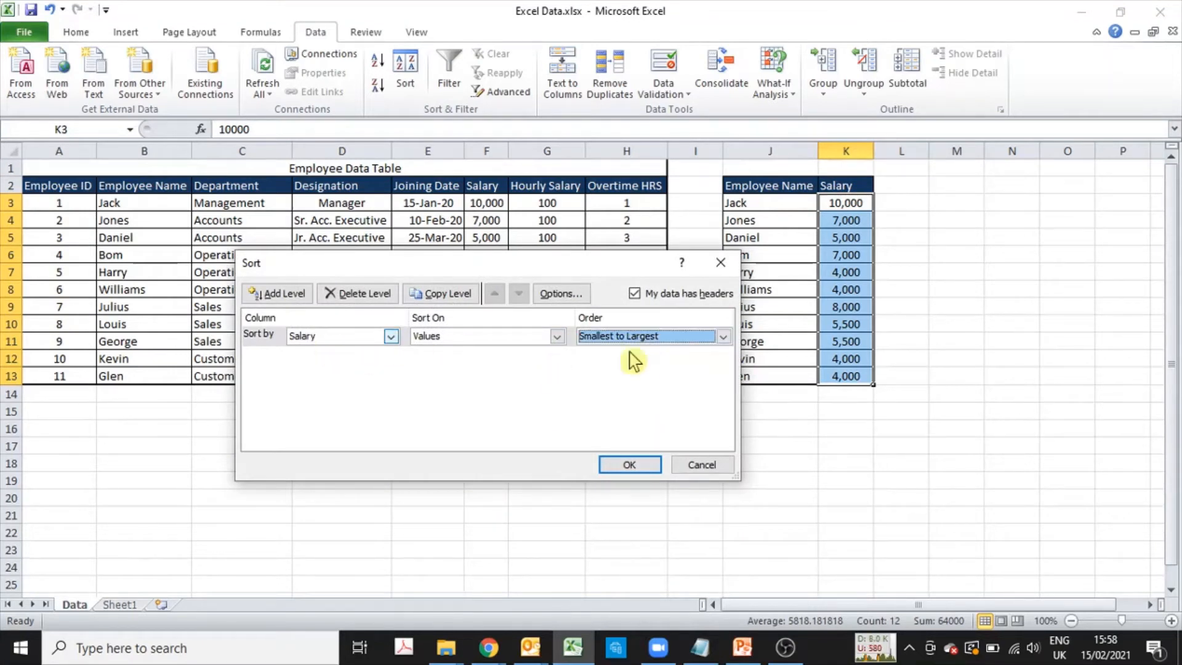
pyautogui.click(391, 337)
pyautogui.click(391, 349)
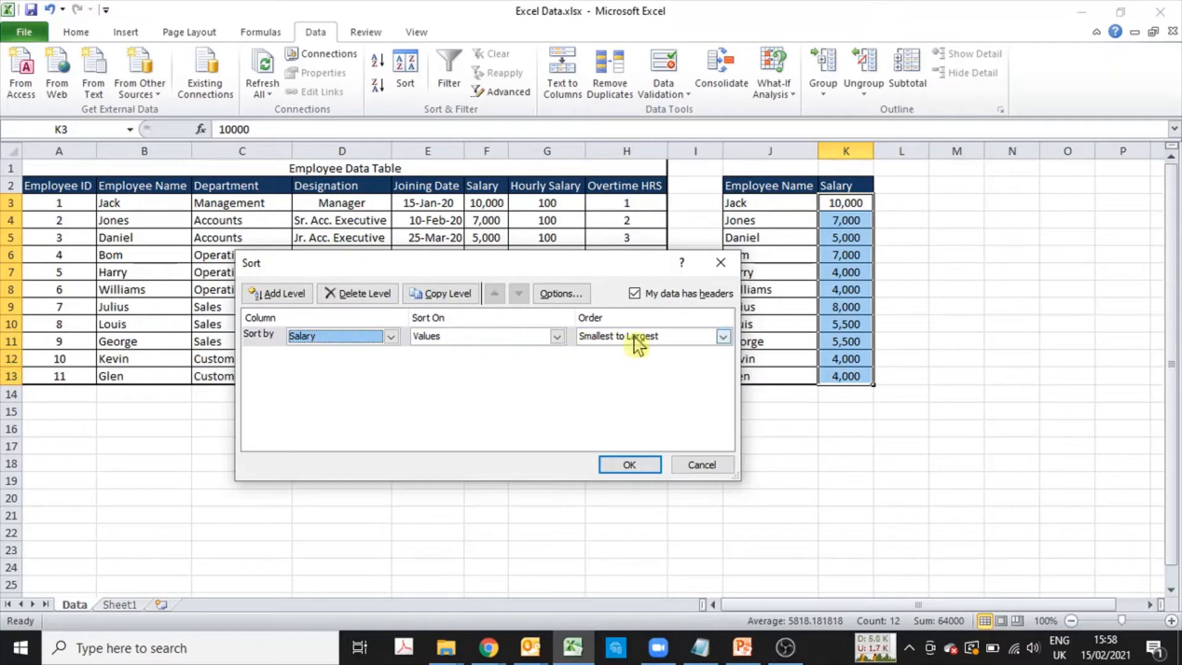
pyautogui.click(629, 464)
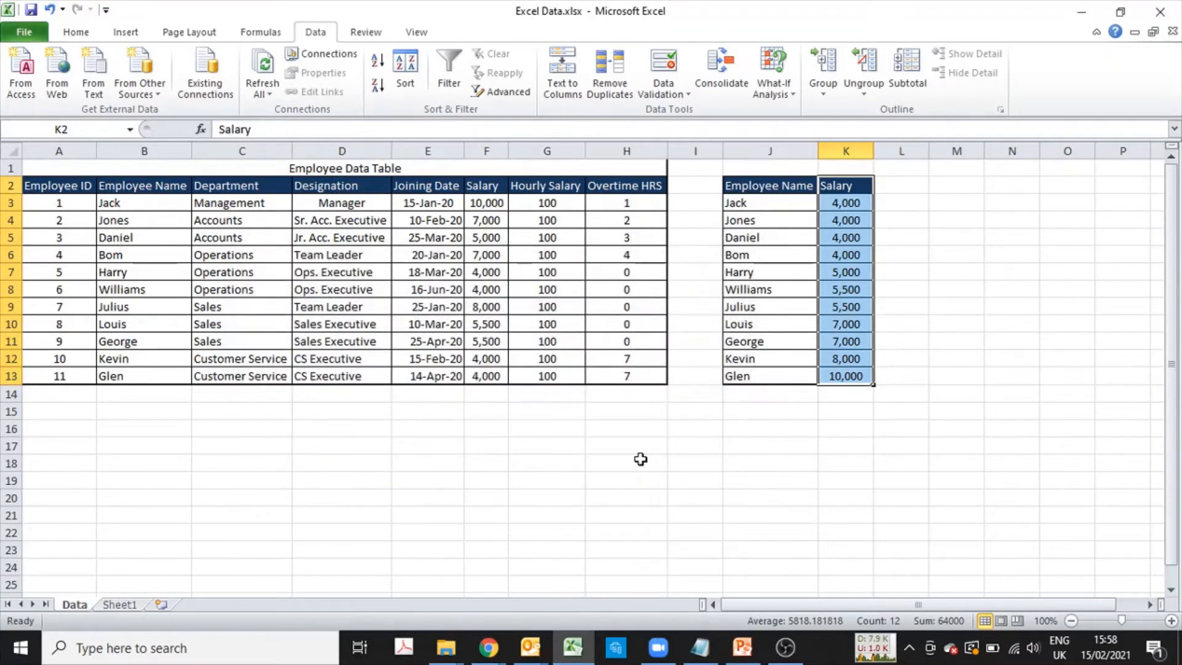
# - Undo the sort of the copied Salary column
pyautogui.click(845, 204)
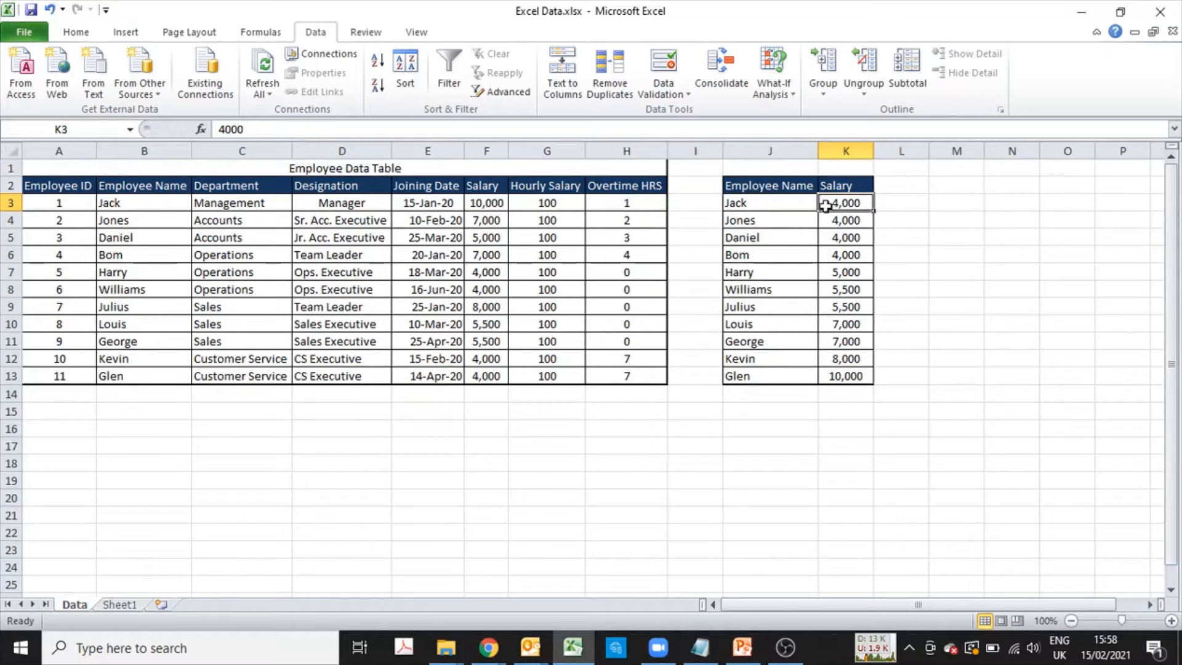
pyautogui.hotkey('ctrl', 'z')
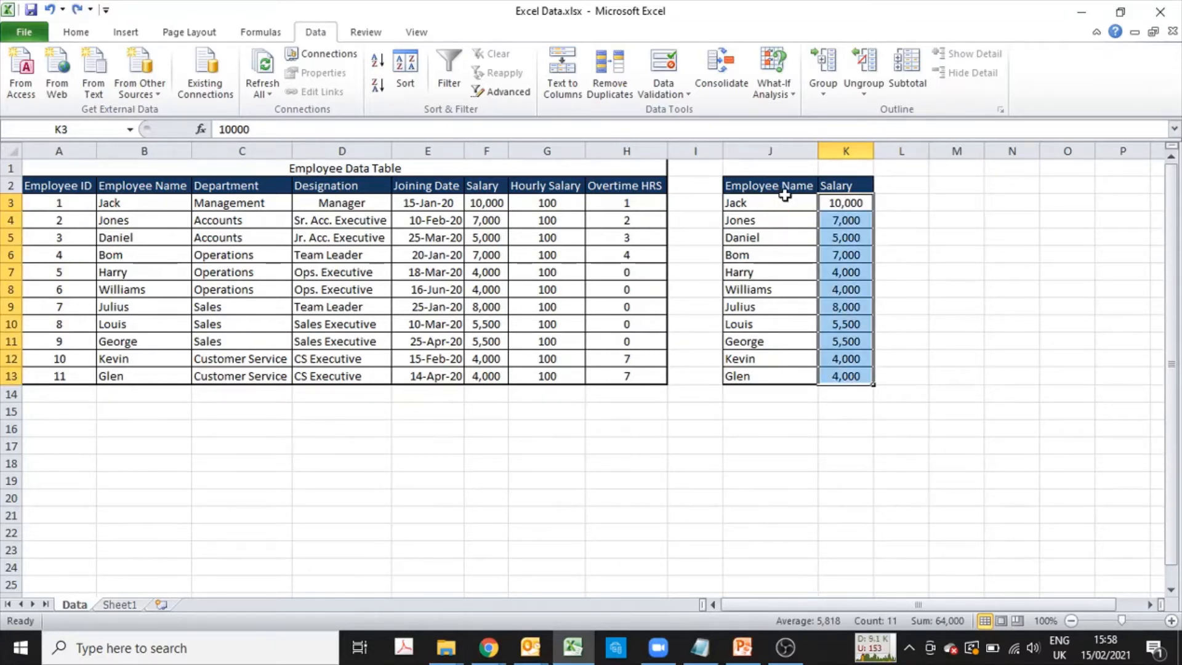
# - Sort the copied table J2:K13, names together with salaries, by Salary values from Smallest to Largest
pyautogui.moveTo(784, 196); pyautogui.dragTo(850, 377)
pyautogui.hotkey('alt', 'd')
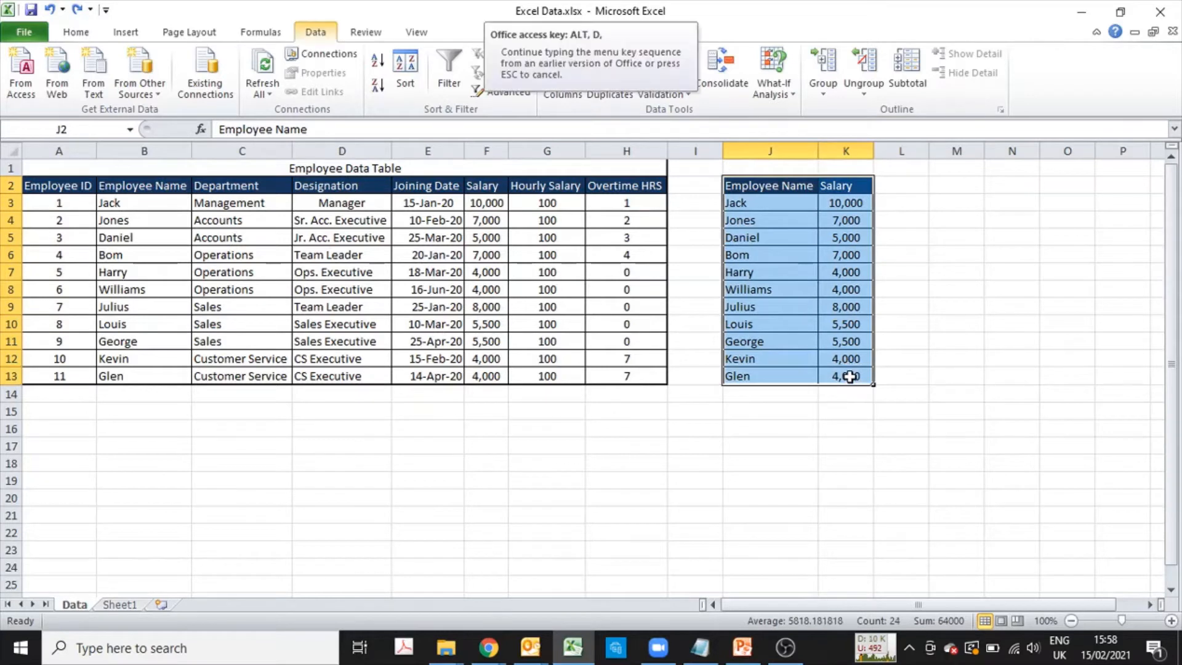
pyautogui.press('Escape')
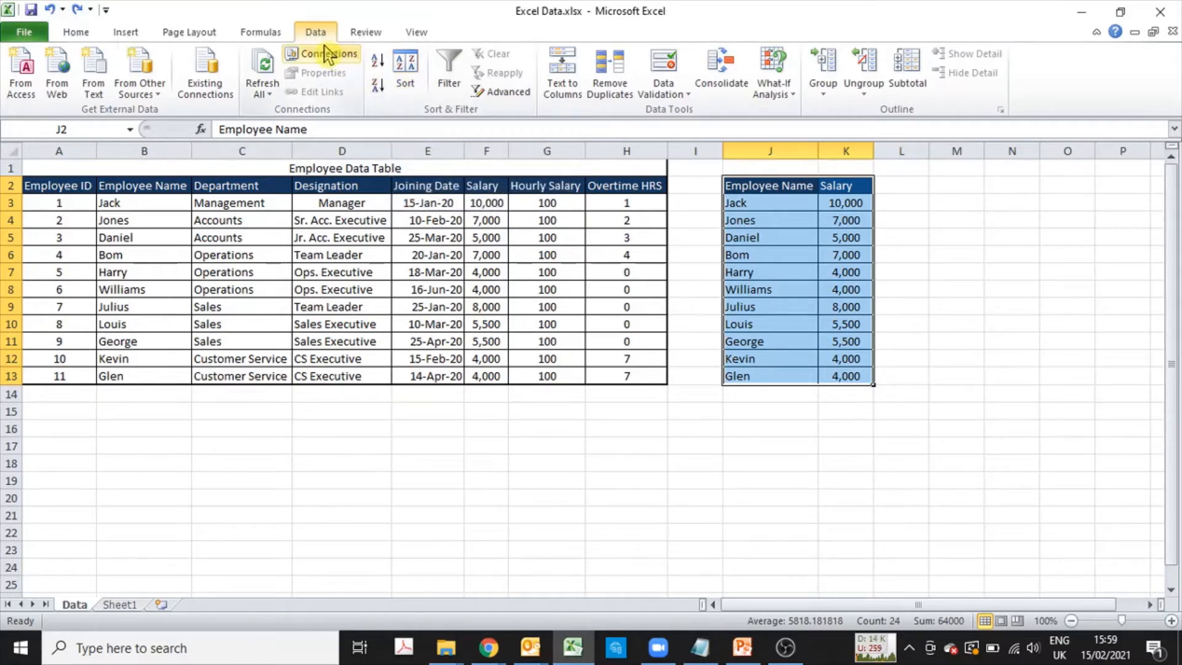
pyautogui.press('alt')
pyautogui.press('a')
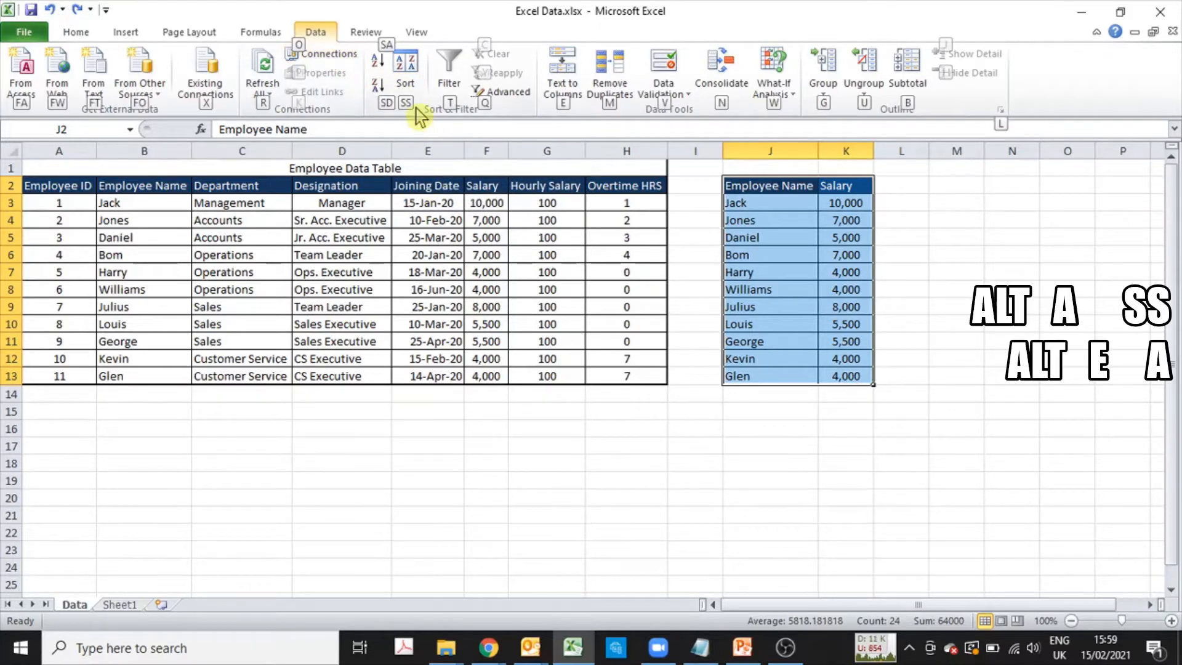
pyautogui.press('s')
pyautogui.press('s')
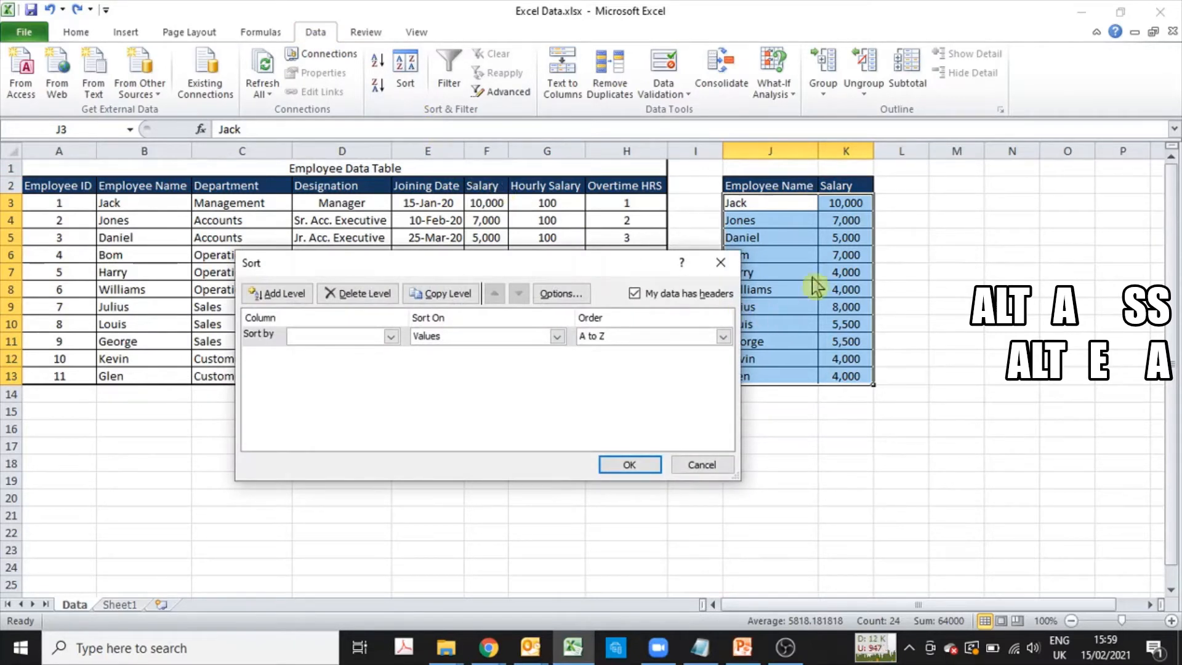
pyautogui.click(388, 336)
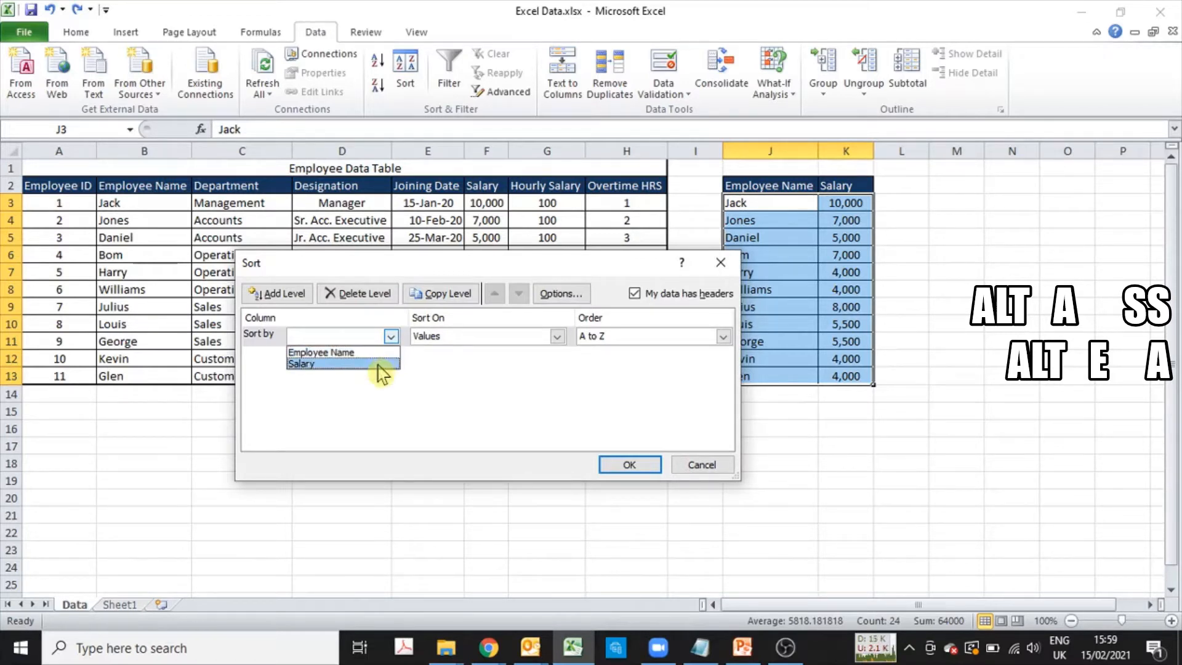
pyautogui.click(378, 364)
pyautogui.click(652, 336)
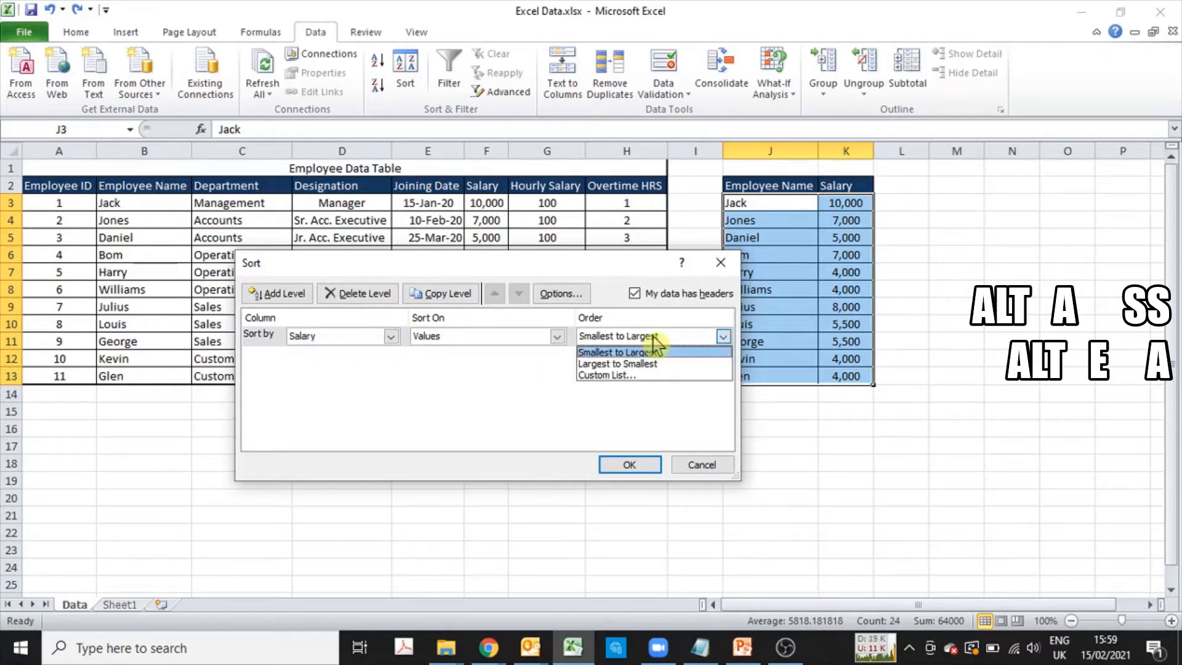
pyautogui.click(653, 352)
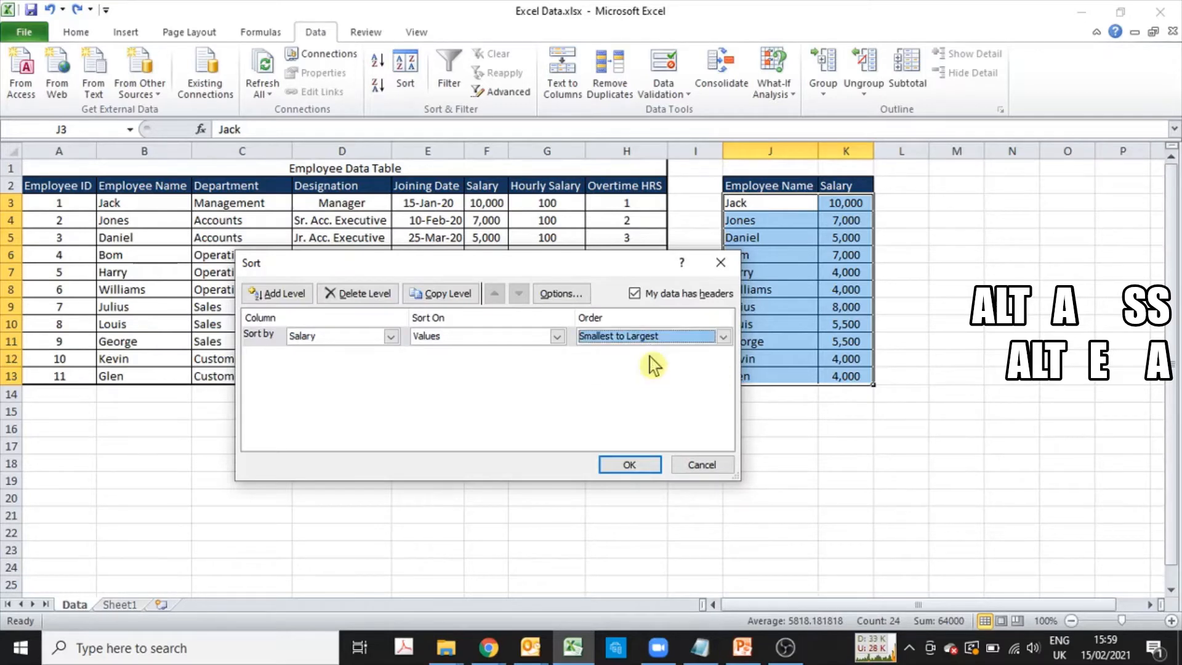
pyautogui.click(629, 465)
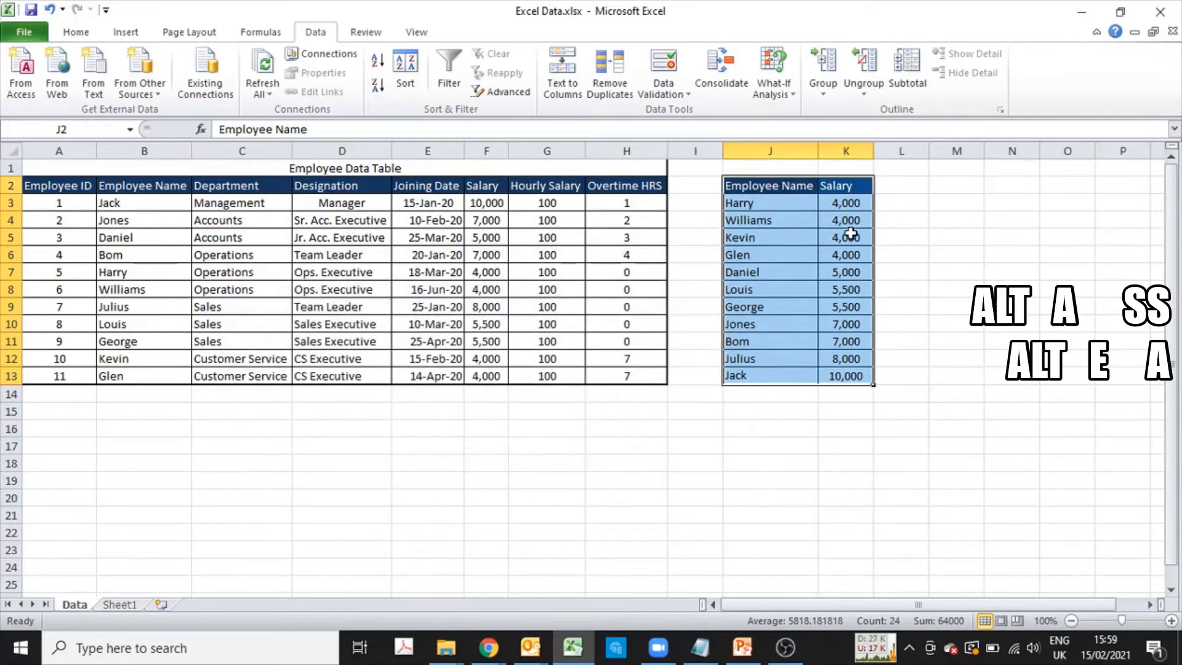
pyautogui.moveTo(855, 208); pyautogui.dragTo(783, 349)
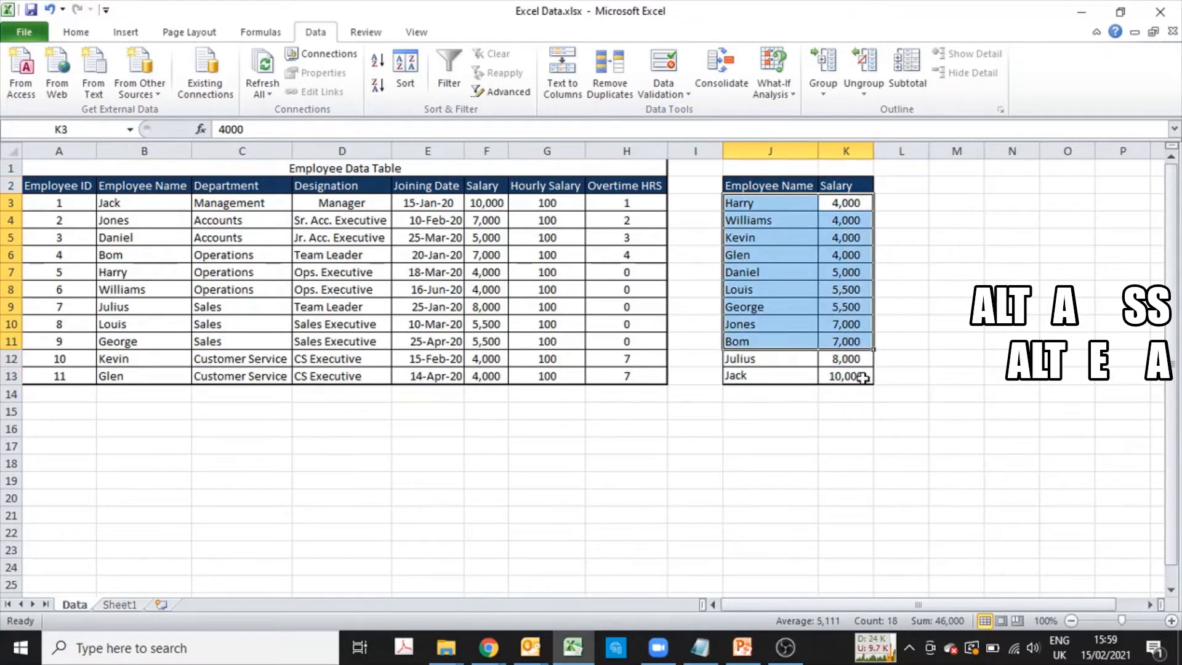
pyautogui.moveTo(862, 378); pyautogui.dragTo(861, 183)
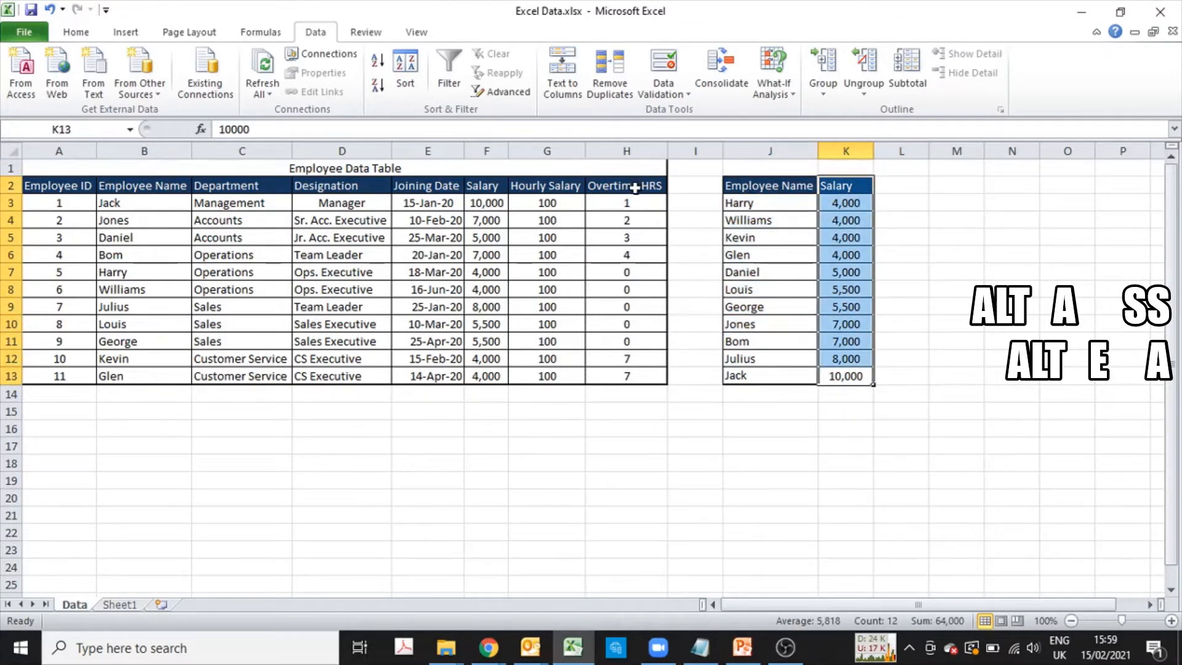
pyautogui.moveTo(635, 187); pyautogui.dragTo(32, 366)
pyautogui.moveTo(755, 184); pyautogui.dragTo(849, 379)
pyautogui.hotkey('alt', 'e')
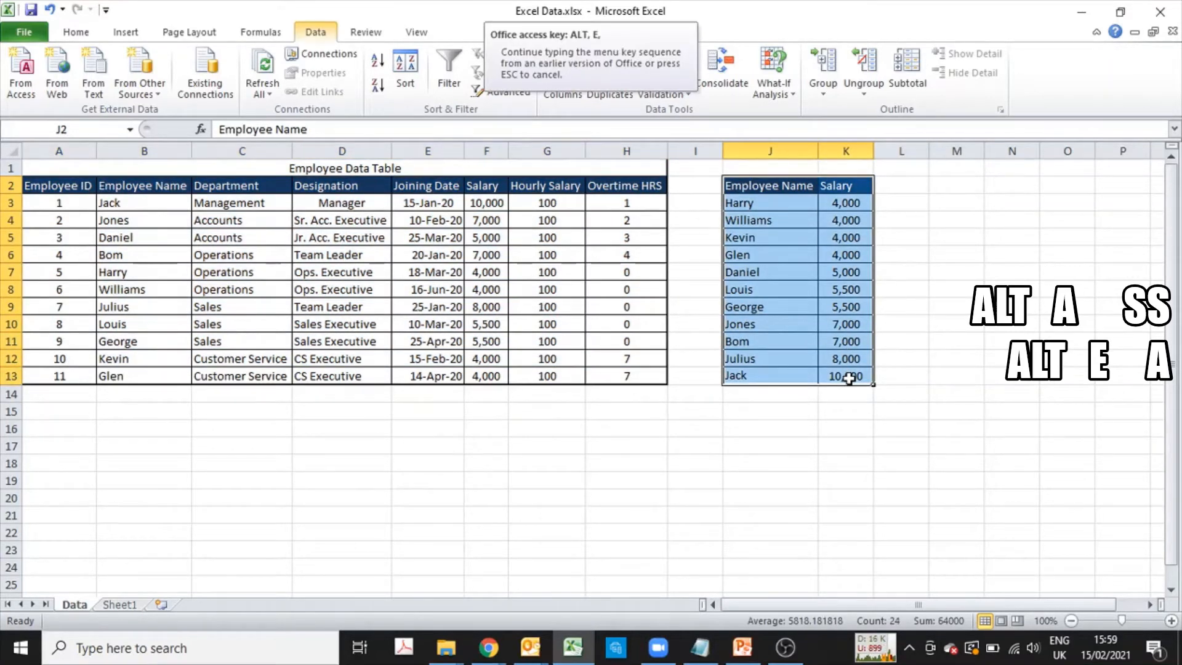
pyautogui.press('Escape')
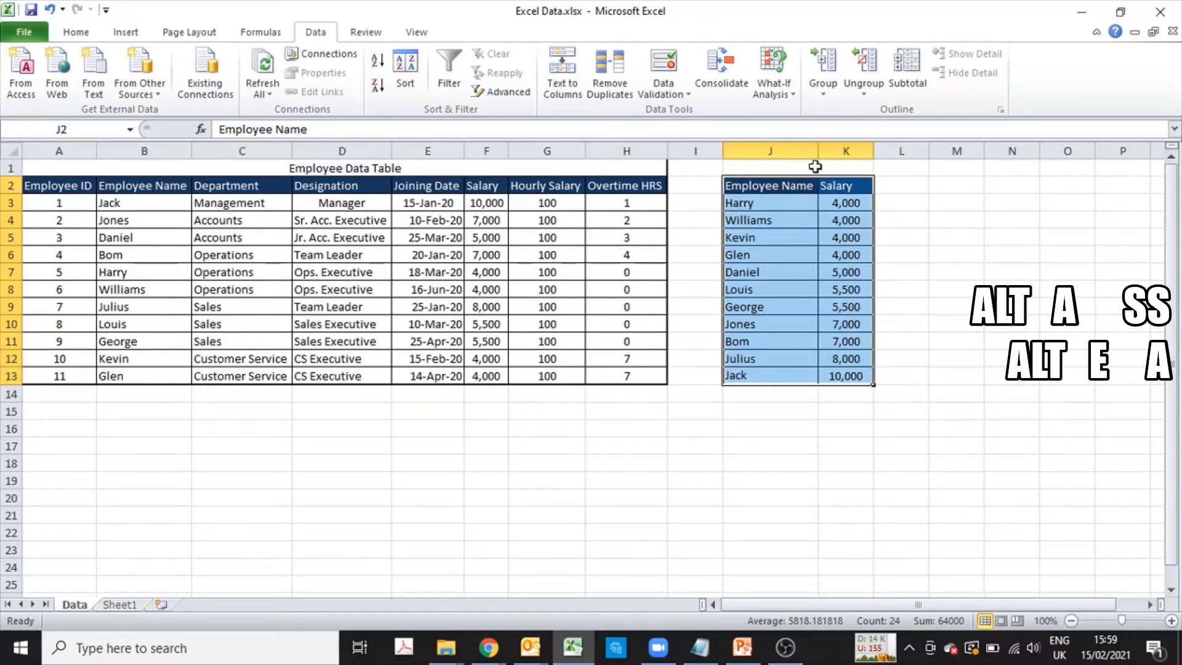
# - Clear all contents and formatting from the copied Employee Name and Salary table in J2:K13
pyautogui.hotkey('alt', 'e')
pyautogui.press('a')
pyautogui.press('a')
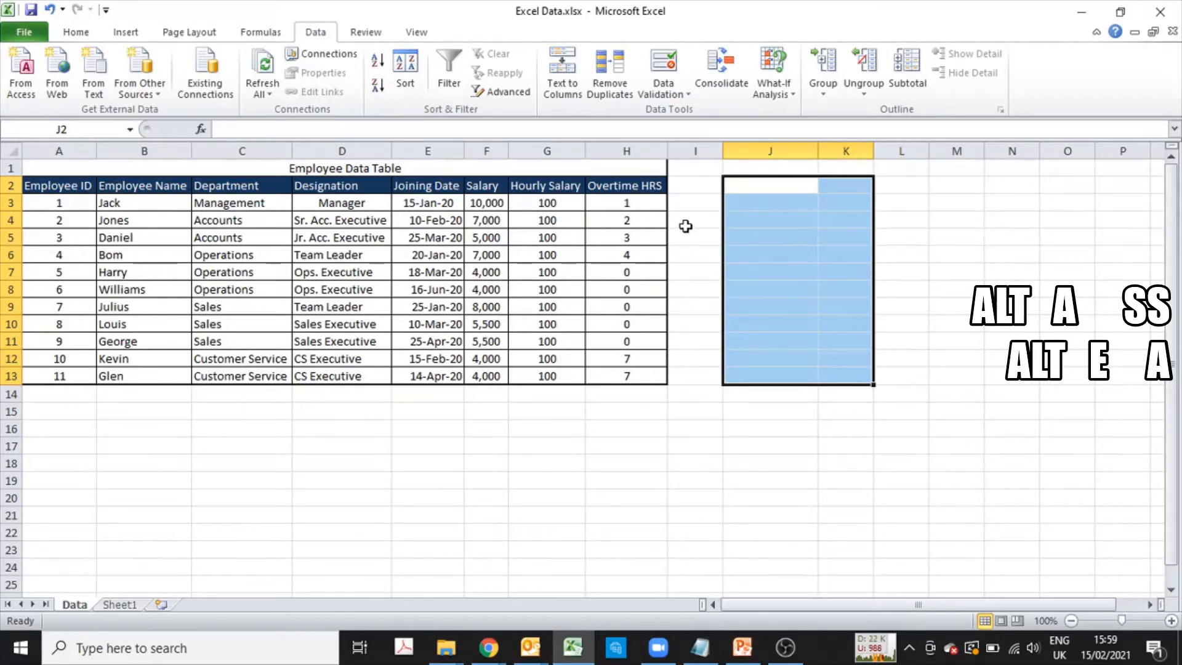
# - Turn on filtering for the employee table A2:H13 and remove it again
pyautogui.moveTo(46, 183); pyautogui.dragTo(637, 377)
pyautogui.hotkey('alt', 'a')
pyautogui.press('t')
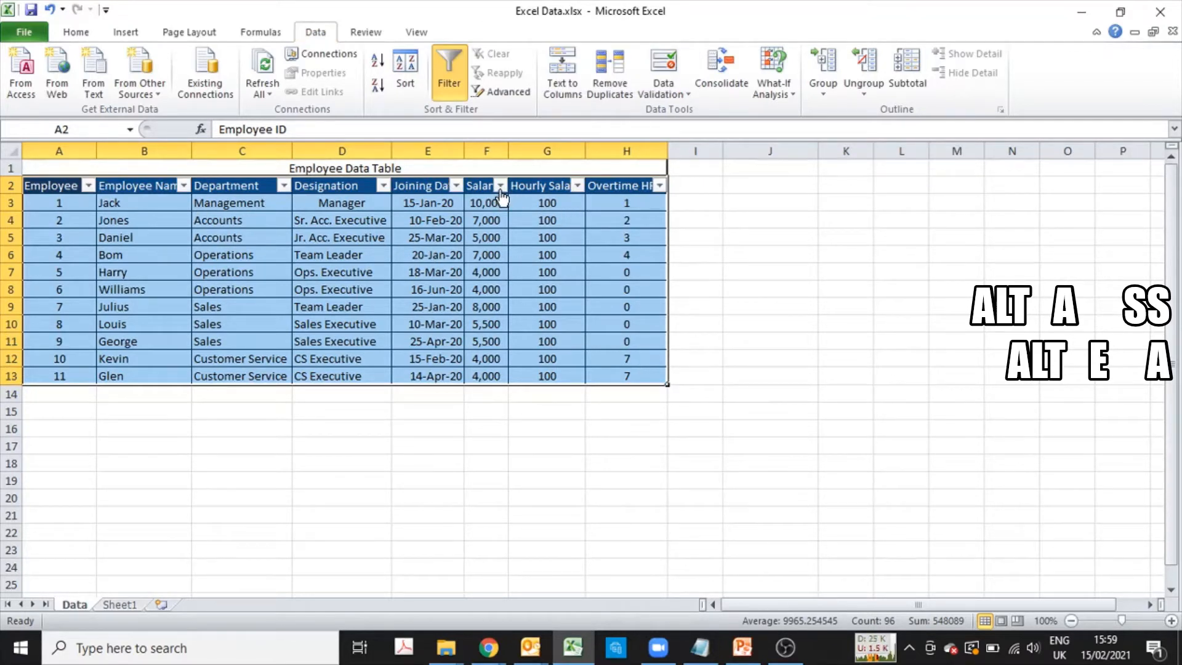
pyautogui.hotkey('alt', 'a')
pyautogui.press('t')
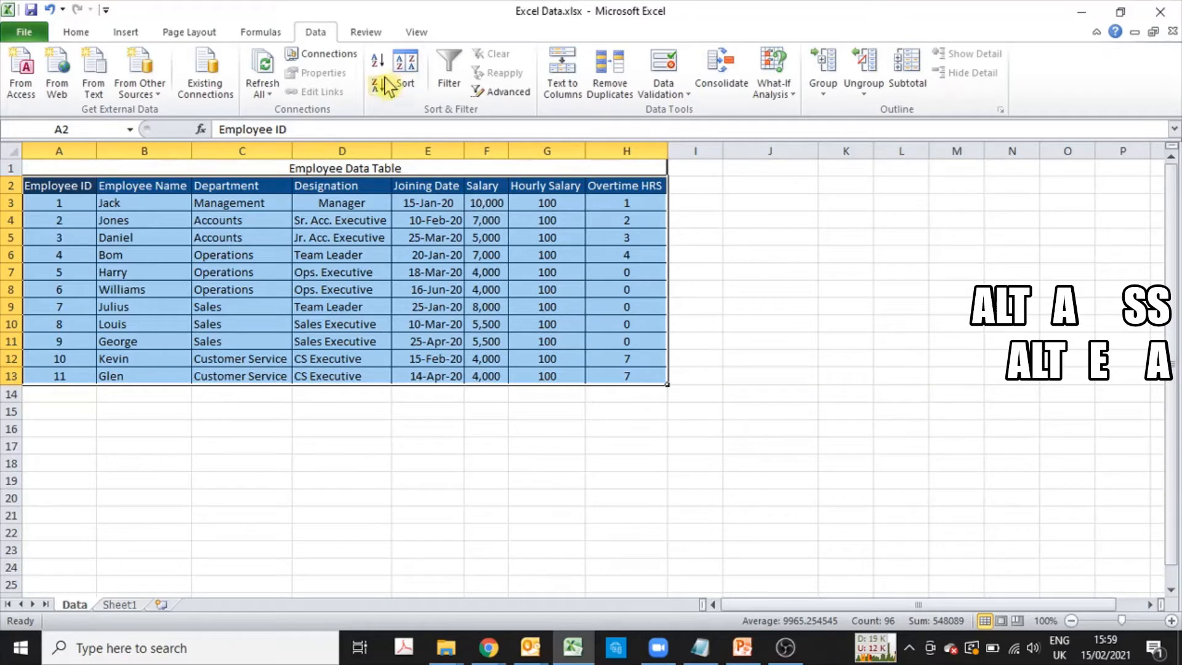
# - Sort the employee table A2:H13, with headers, by Salary values from Largest to Smallest
pyautogui.click(417, 78)
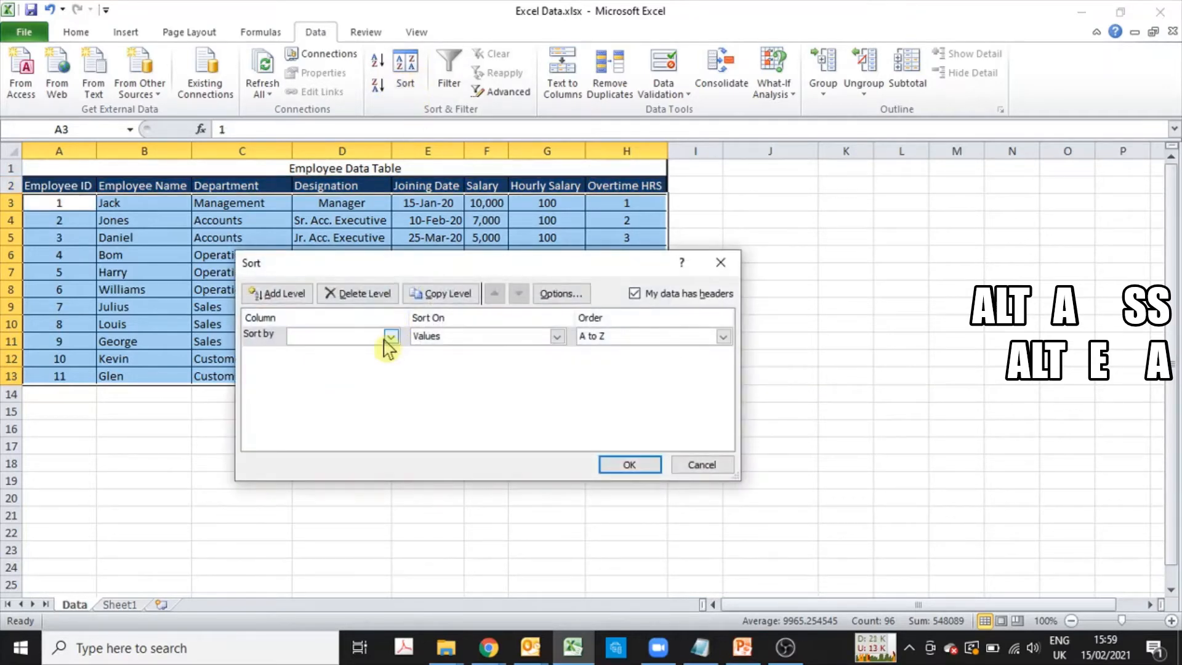
pyautogui.click(390, 337)
pyautogui.click(352, 409)
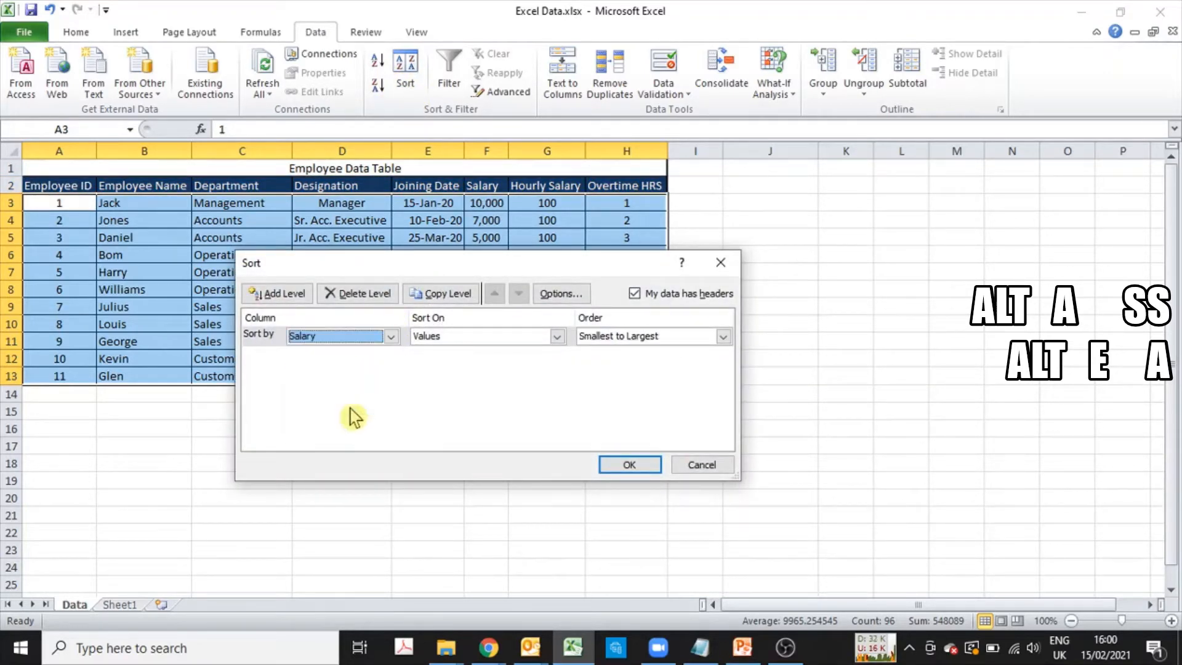
pyautogui.click(625, 339)
pyautogui.click(629, 365)
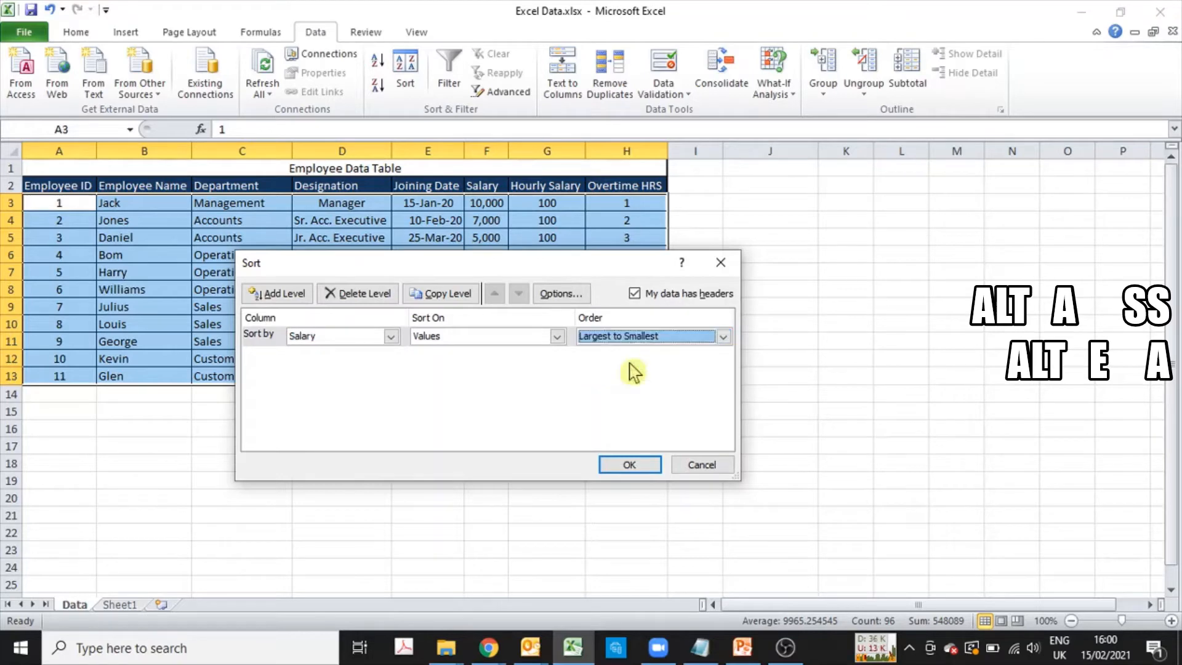
pyautogui.click(638, 466)
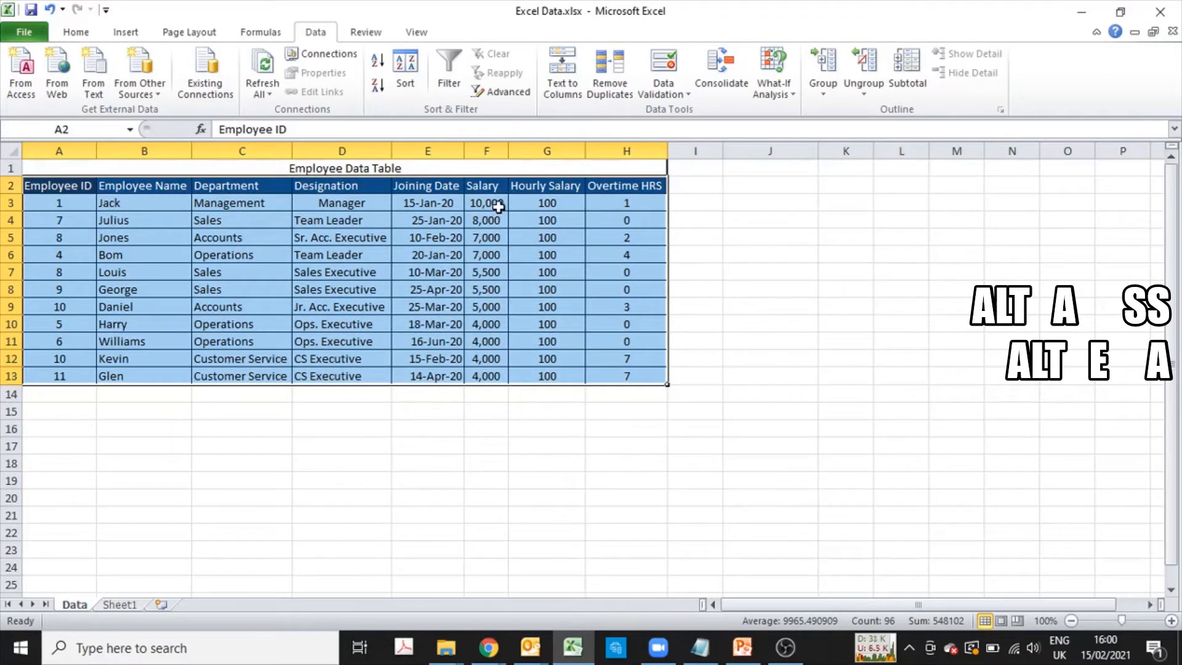
pyautogui.moveTo(491, 203); pyautogui.dragTo(491, 222)
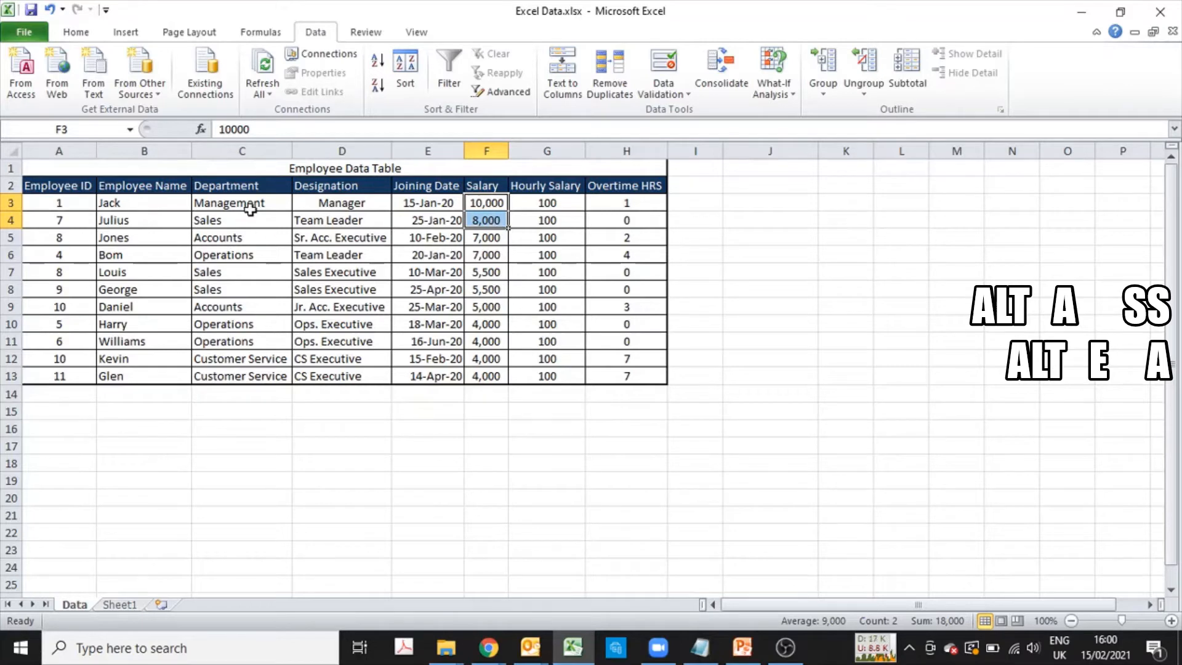
# - Reapply the existing Salary sort, Largest to Smallest, to the employee table A2:H13 twice with the same settings
pyautogui.click(273, 198)
pyautogui.hotkey('ctrl', 'a')
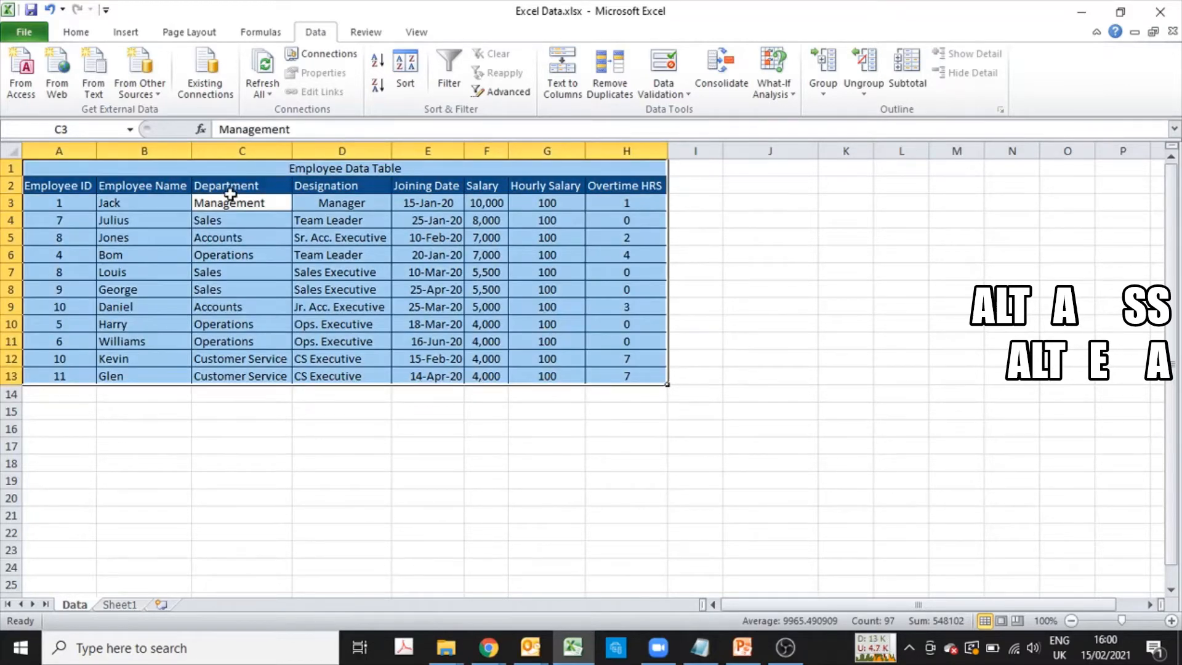
pyautogui.moveTo(59, 185); pyautogui.dragTo(628, 375)
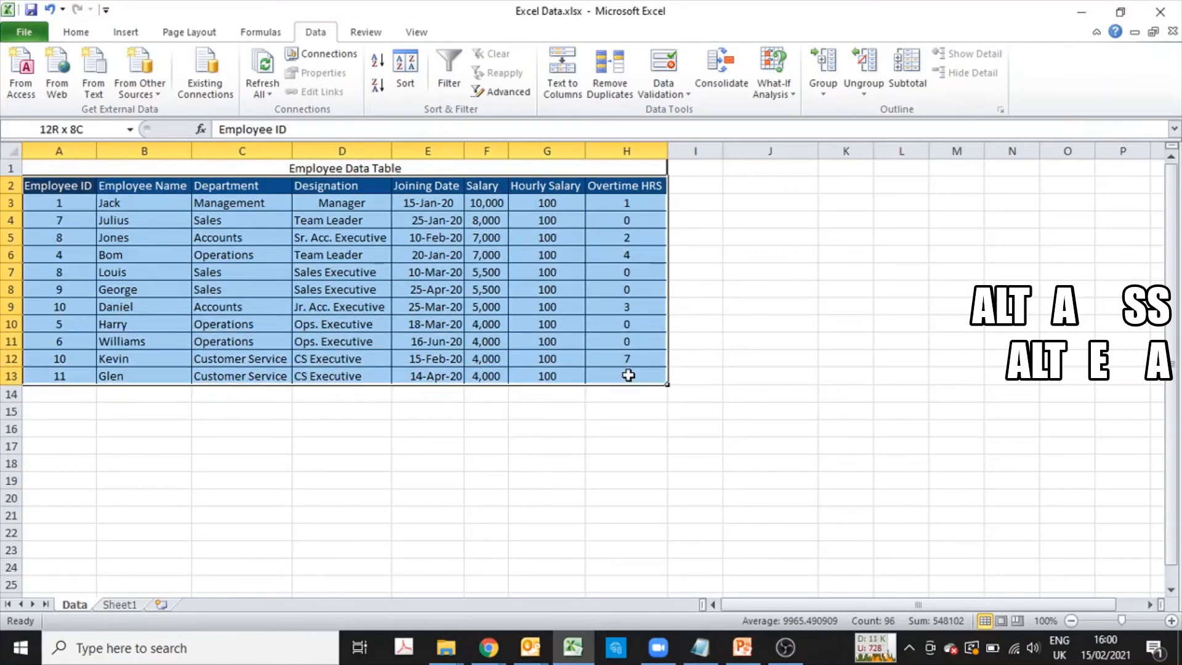
pyautogui.press('alt')
pyautogui.press('a')
pyautogui.press('s')
pyautogui.press('s')
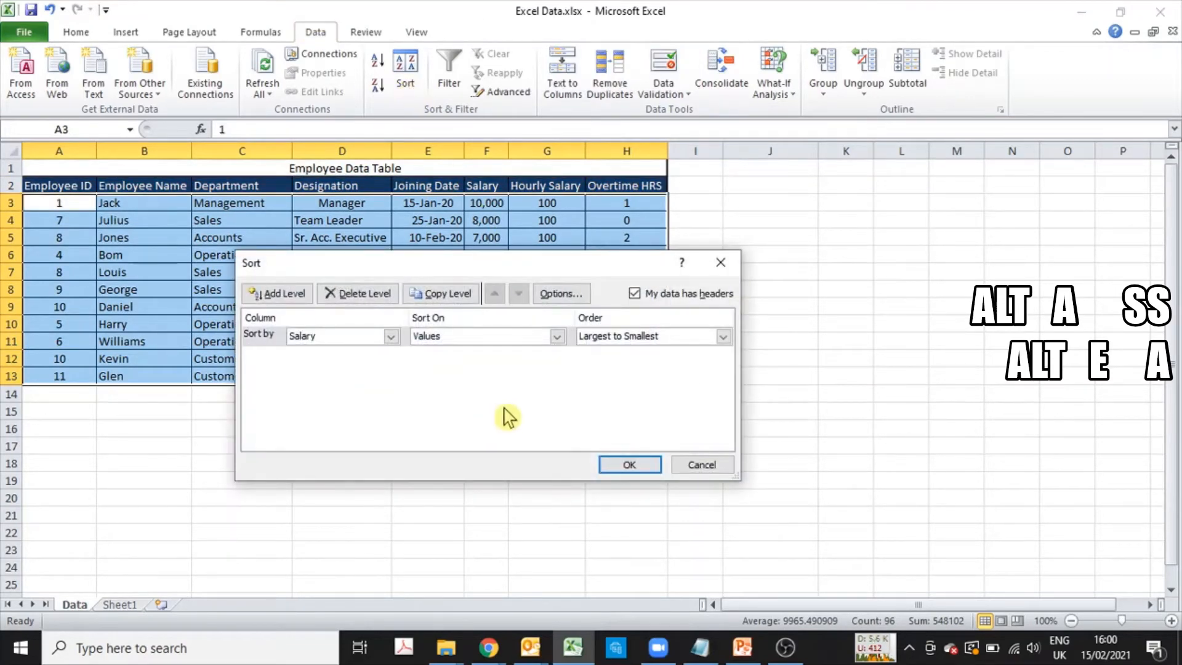
pyautogui.press('Return')
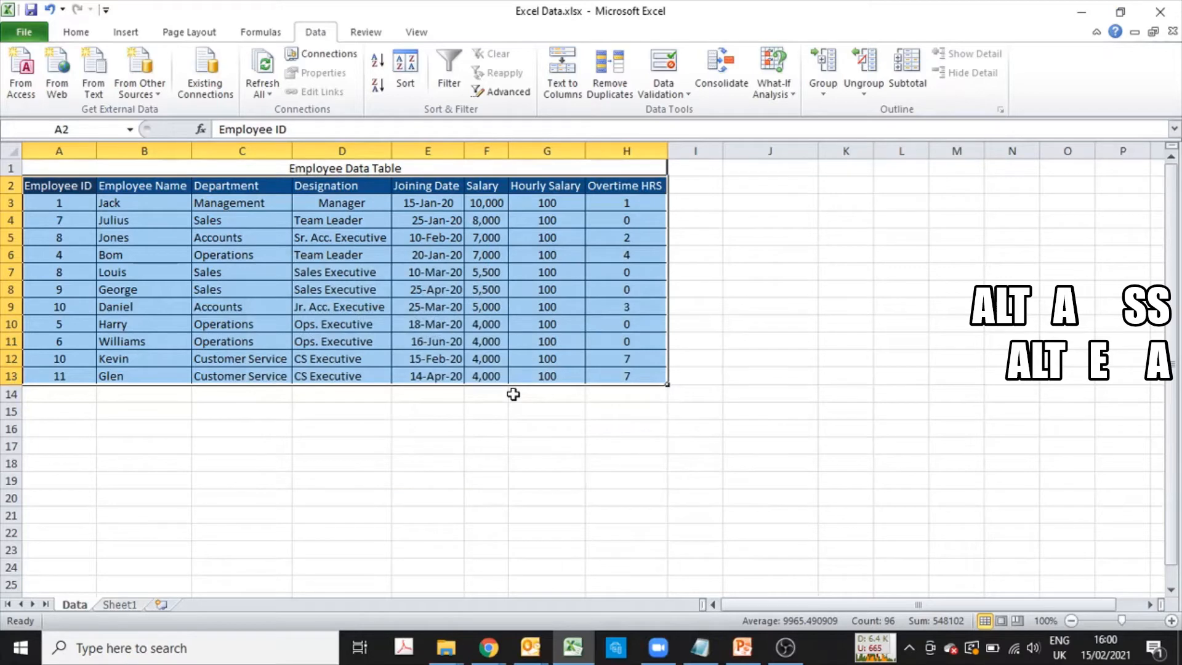
pyautogui.hotkey('alt', 'd')
pyautogui.press('s')
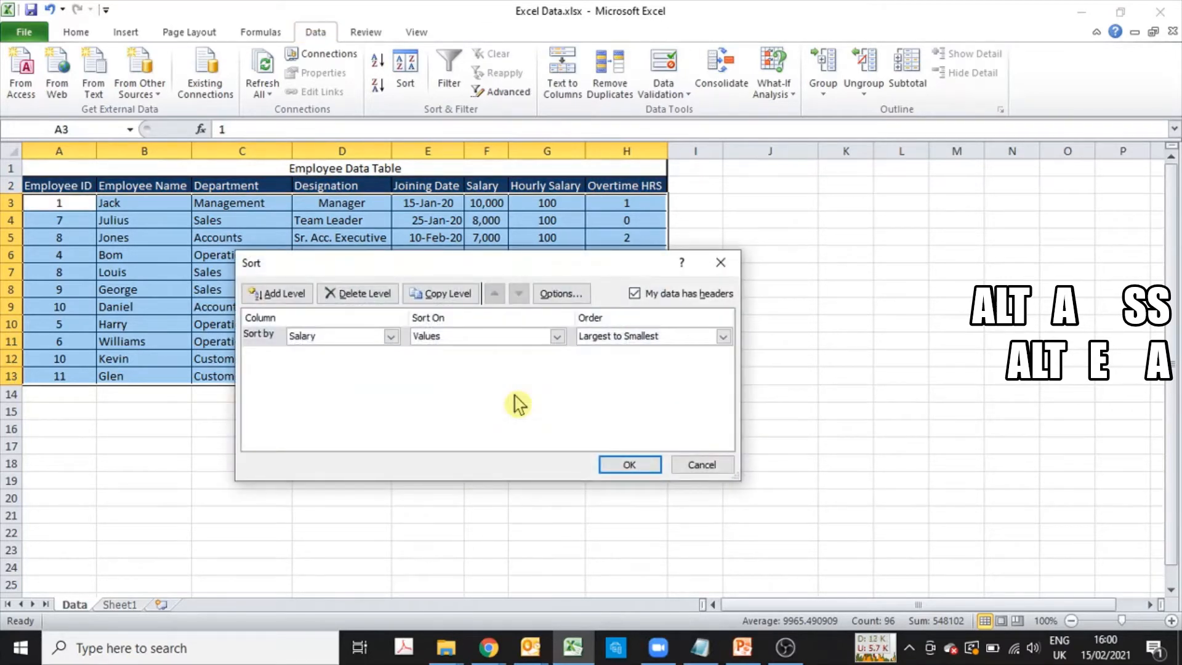
pyautogui.press('Return')
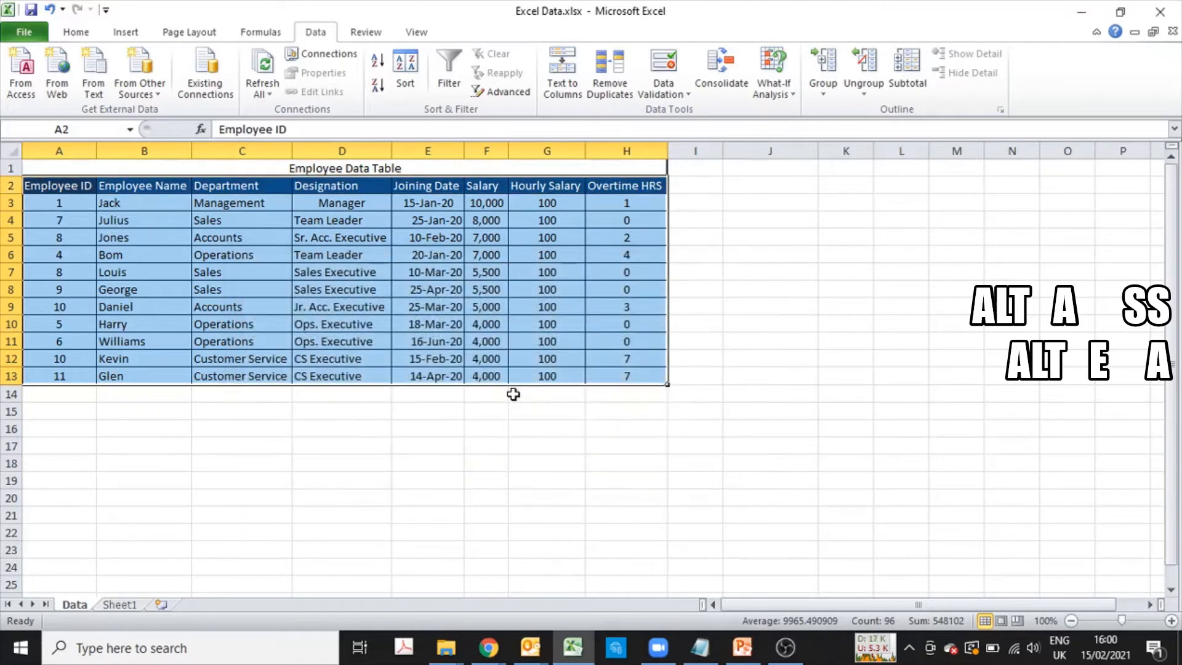
# - Try to sort the employee table A2:H13 by Department values from A to Z while Employee ID still contains formulas
pyautogui.hotkey('alt', 'd')
pyautogui.press('s')
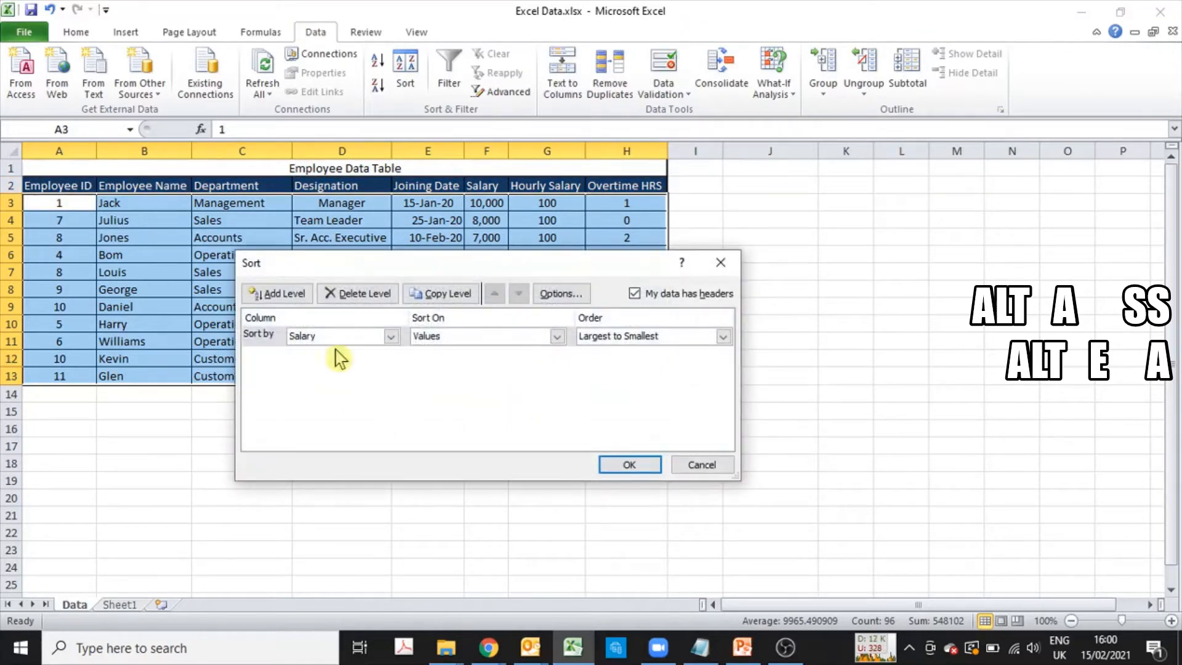
pyautogui.click(356, 337)
pyautogui.click(338, 376)
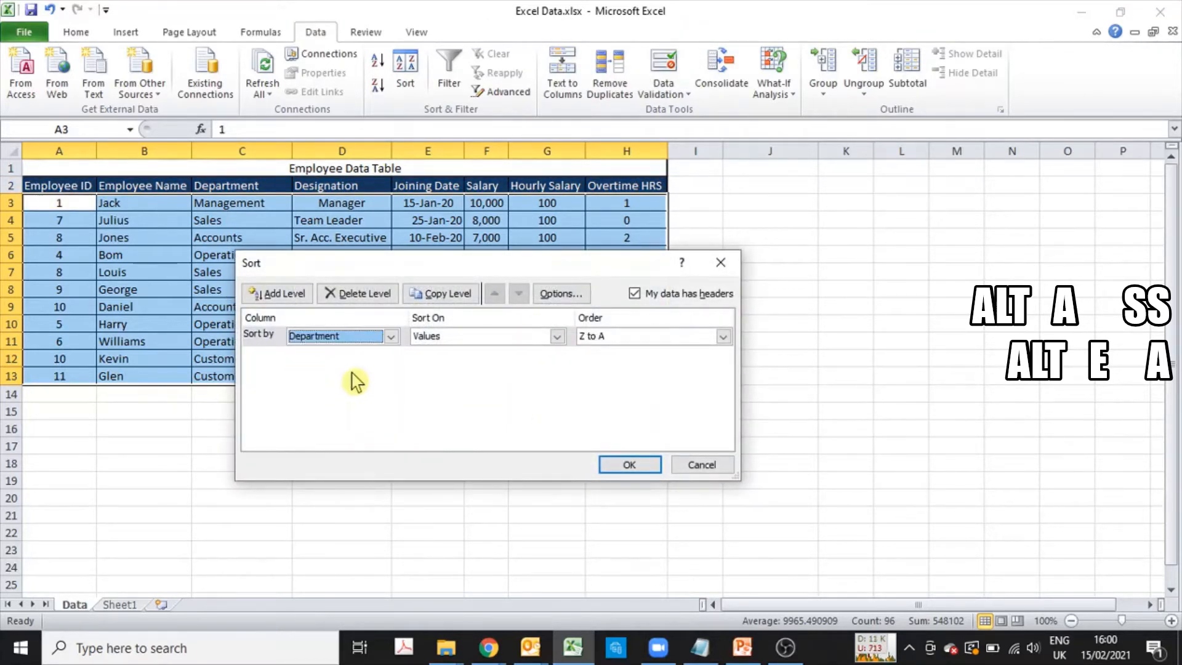
pyautogui.click(610, 338)
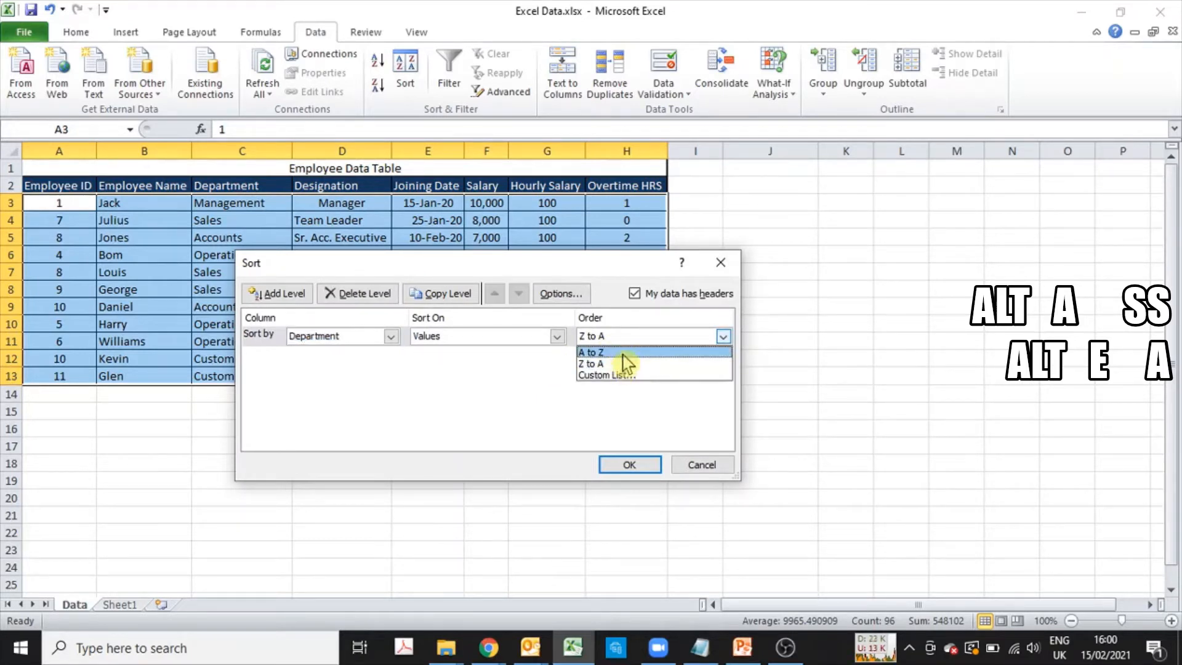
pyautogui.click(621, 353)
pyautogui.click(630, 463)
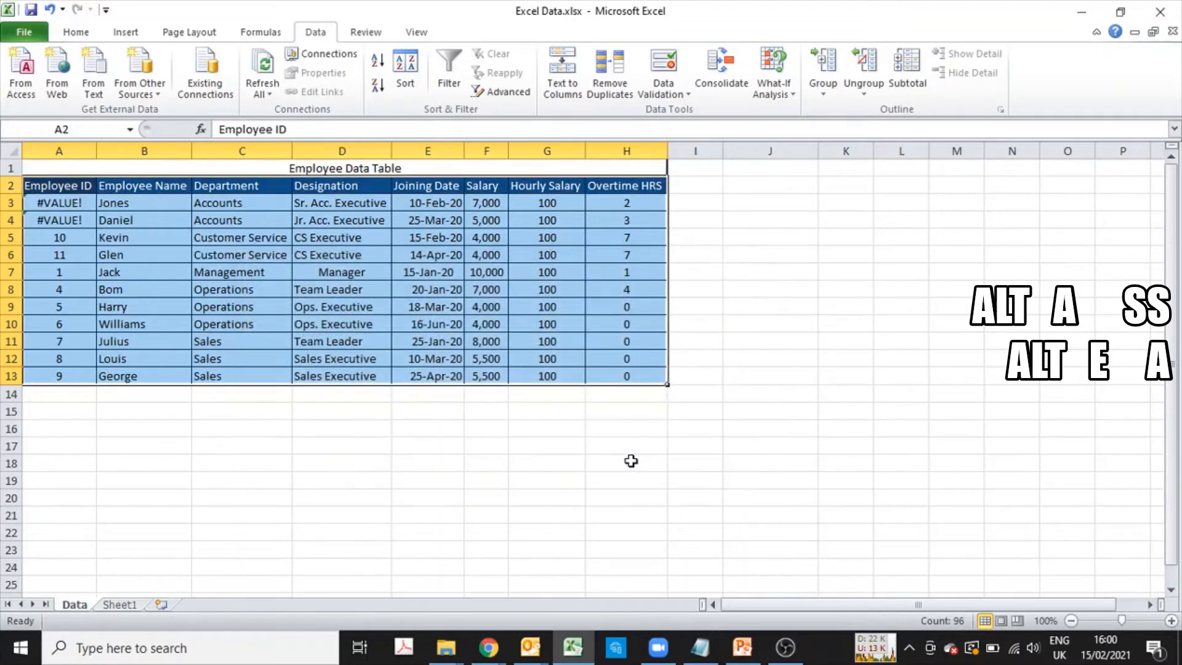
# - Check the first Employee ID cell's formula and undo the Department sort
pyautogui.moveTo(228, 205); pyautogui.dragTo(230, 224)
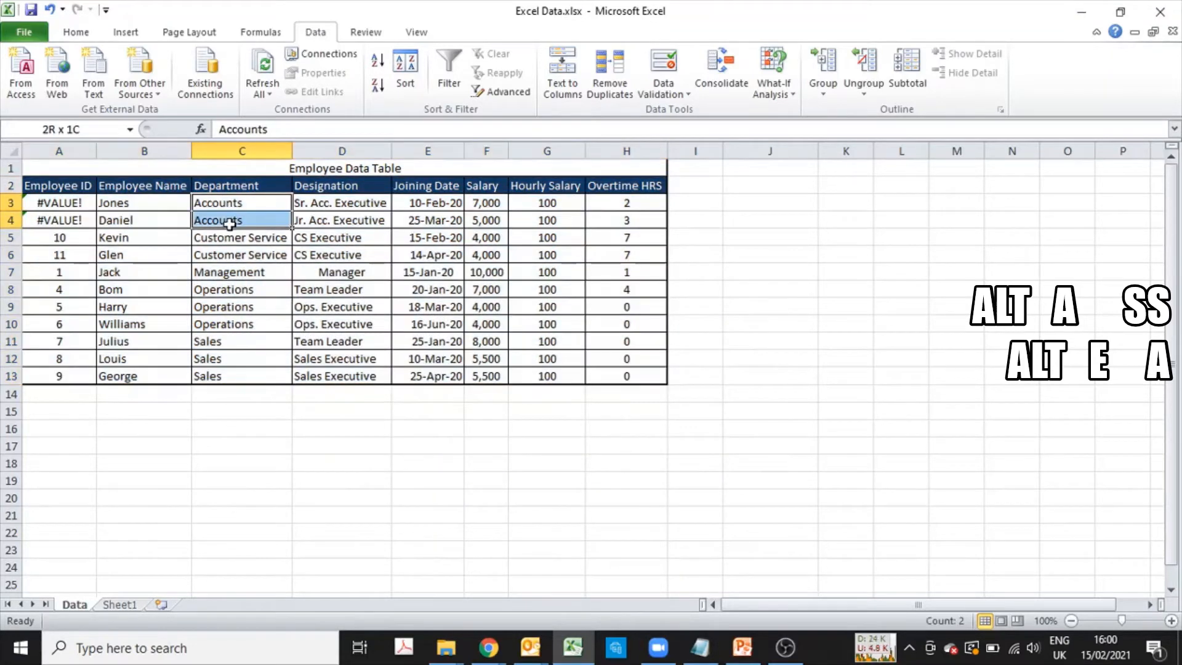
pyautogui.click(71, 204)
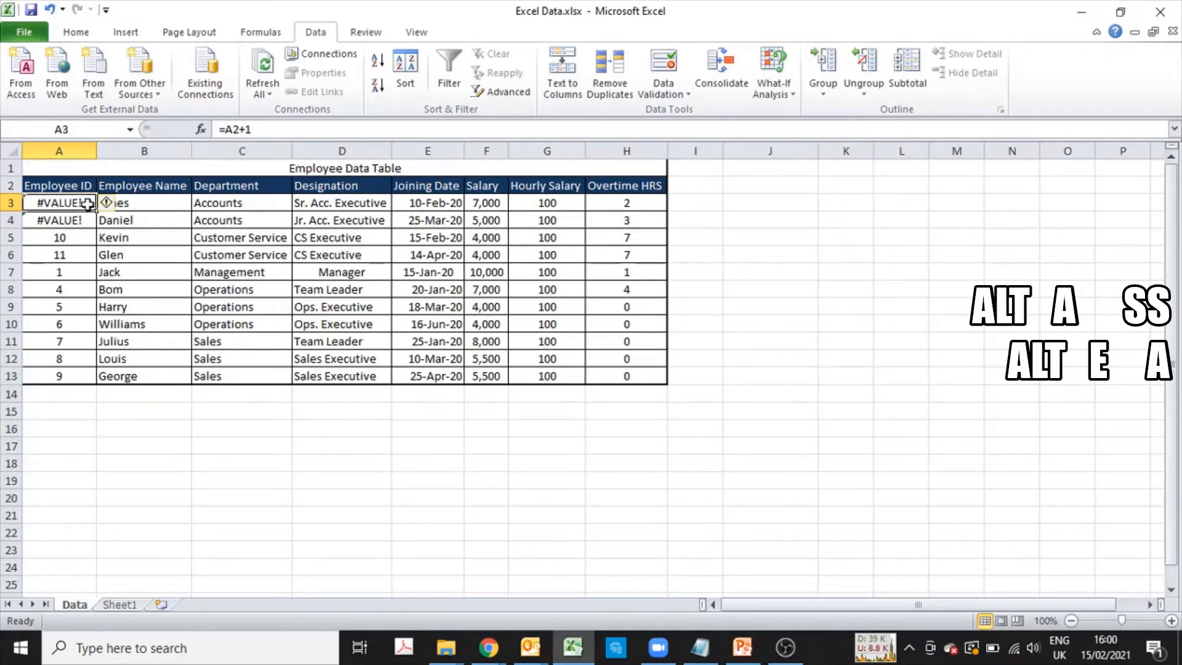
pyautogui.hotkey('ctrl', 'z')
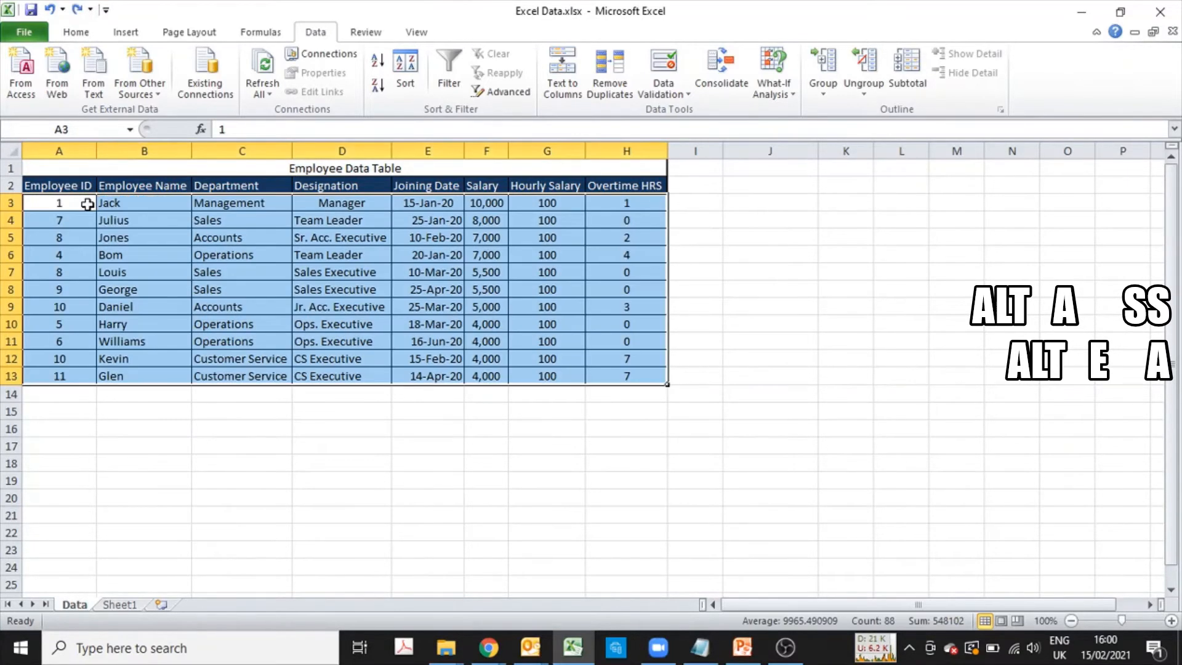
# - Replace the Employee ID formulas in A3:A13 with their values by copying and pasting them in place as values
pyautogui.click(87, 204)
pyautogui.hotkey('ctrl', 'shift', 'Down')
pyautogui.hotkey('ctrl', 'c')
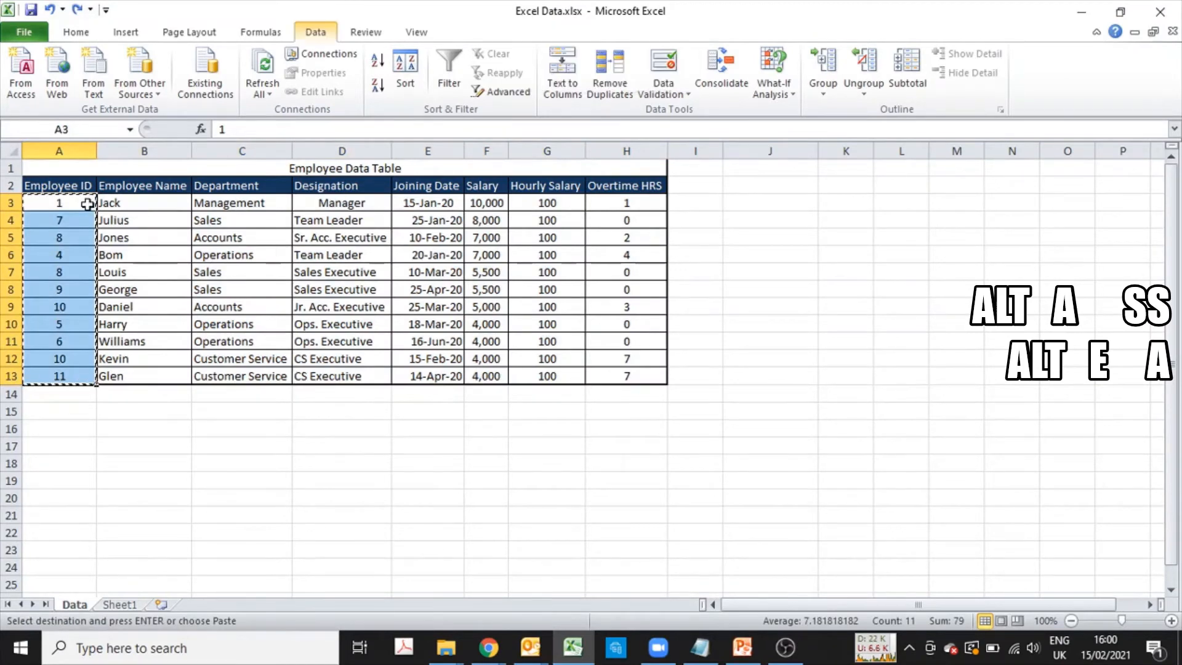
pyautogui.hotkey('alt', 'e')
pyautogui.press('s')
pyautogui.press('v')
pyautogui.press('Return')
pyautogui.press('Escape')
pyautogui.press('Escape')
pyautogui.press('Right')
pyautogui.press('Left')
pyautogui.press('Down')
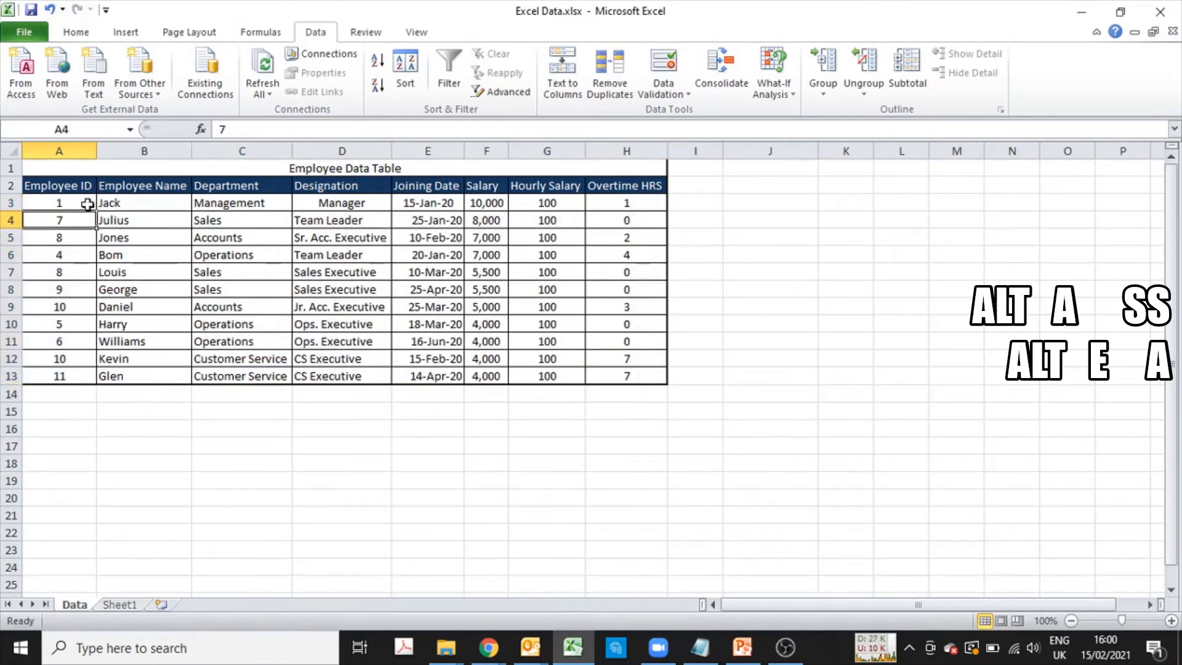
# - Sort the employee table A2:H13 by Department values from A to Z and check the order of the departments
pyautogui.press('Right')
pyautogui.press('Up')
pyautogui.press('Up')
pyautogui.press('Left')
pyautogui.hotkey('ctrl', 'shift', 'Right')
pyautogui.hotkey('ctrl', 'shift', 'Down')
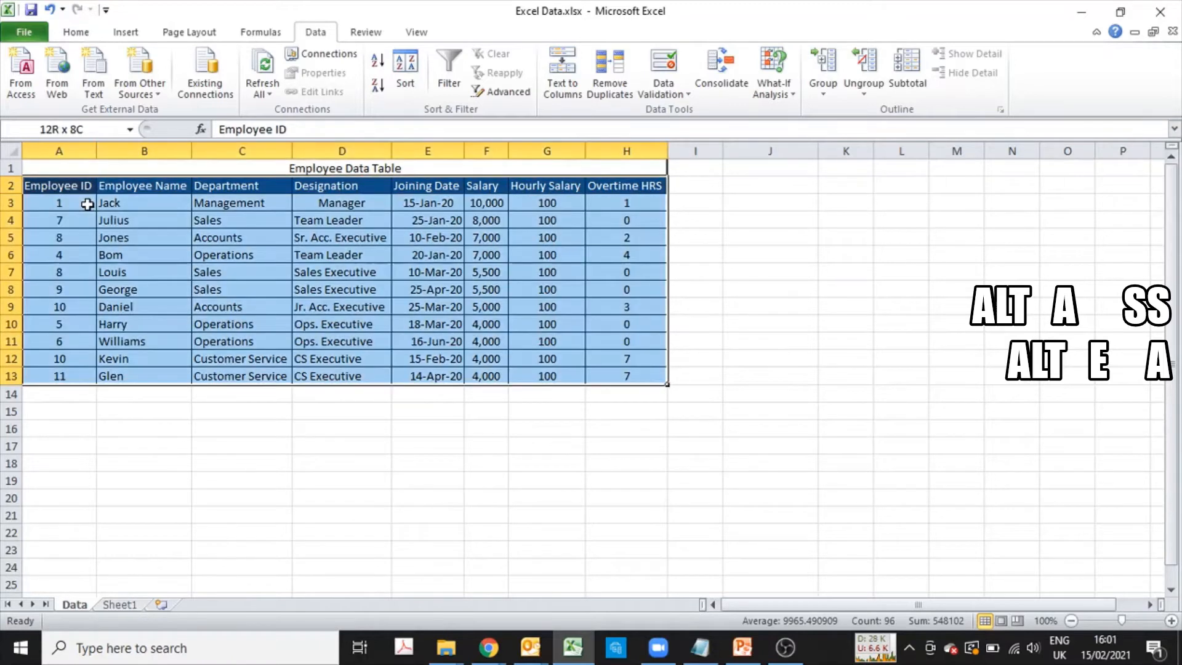
pyautogui.hotkey('alt', 'a')
pyautogui.press('s')
pyautogui.press('s')
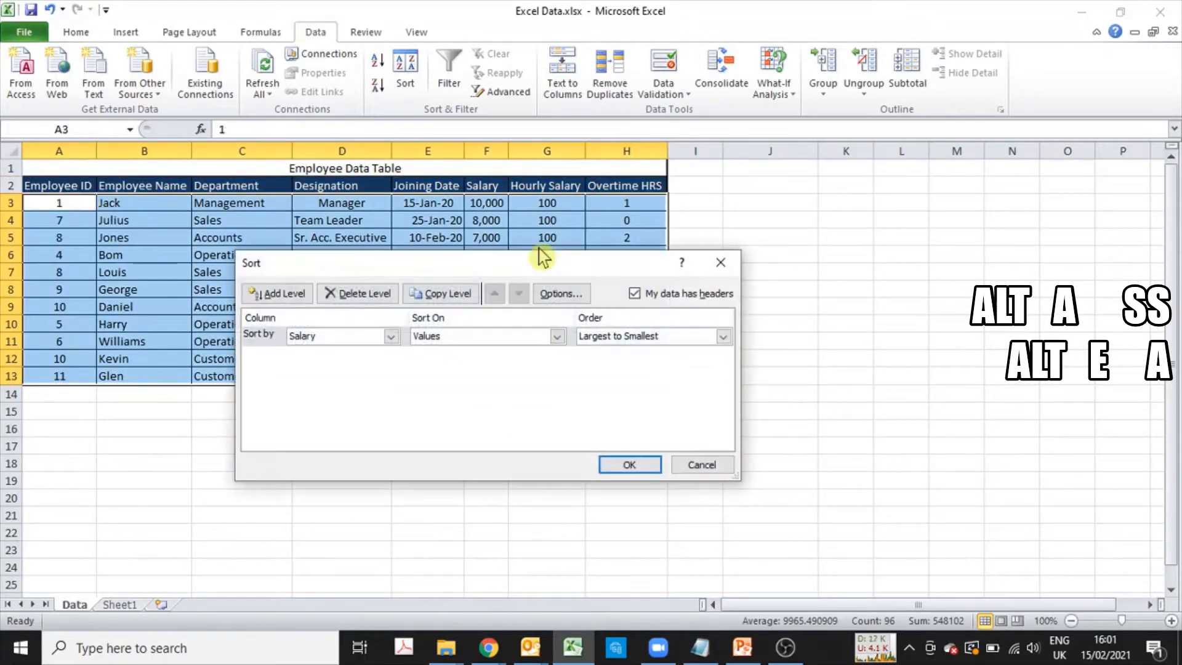
pyautogui.click(391, 337)
pyautogui.click(364, 373)
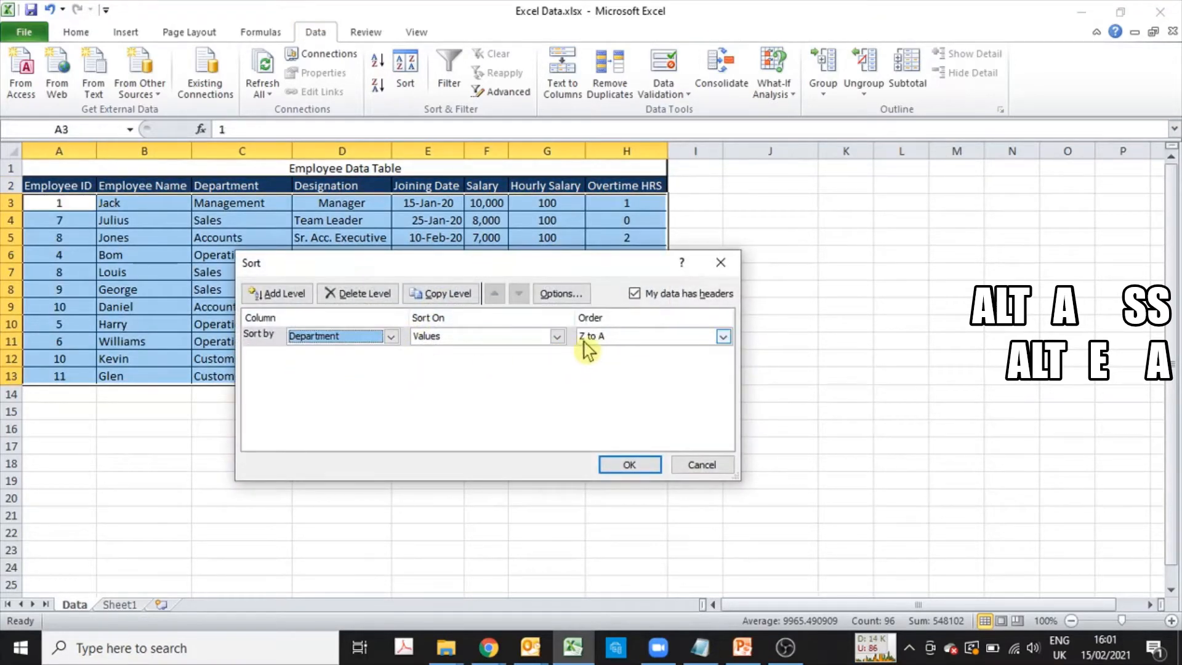
pyautogui.click(612, 340)
pyautogui.click(609, 351)
pyautogui.click(629, 465)
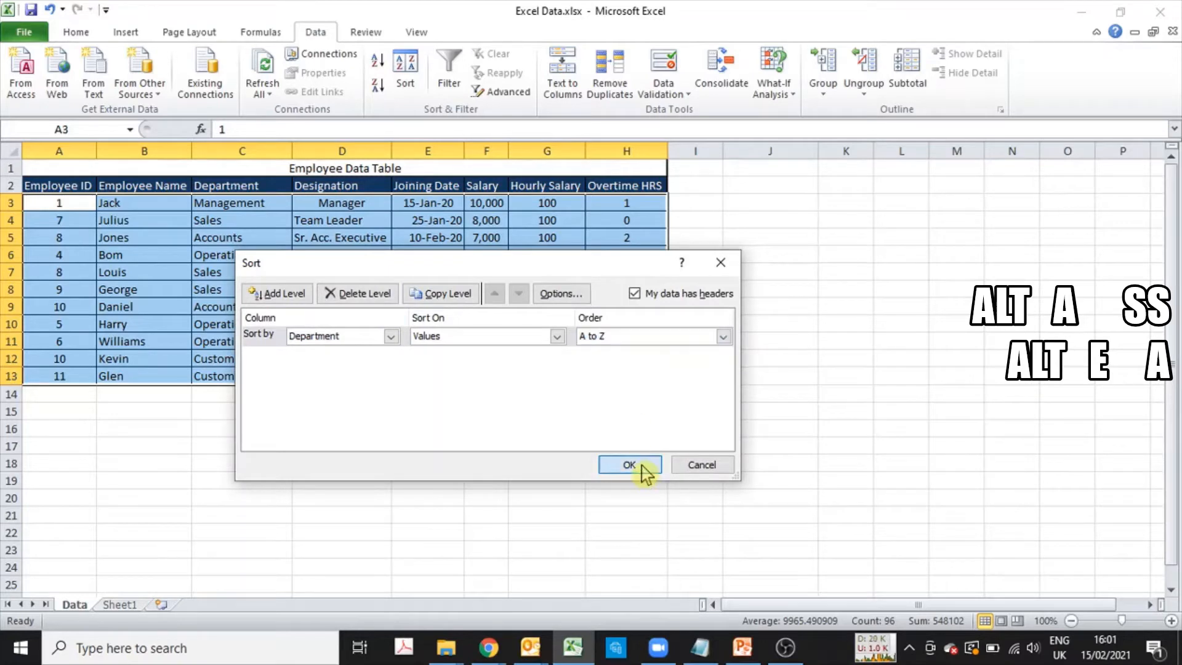
pyautogui.moveTo(246, 205); pyautogui.dragTo(271, 372)
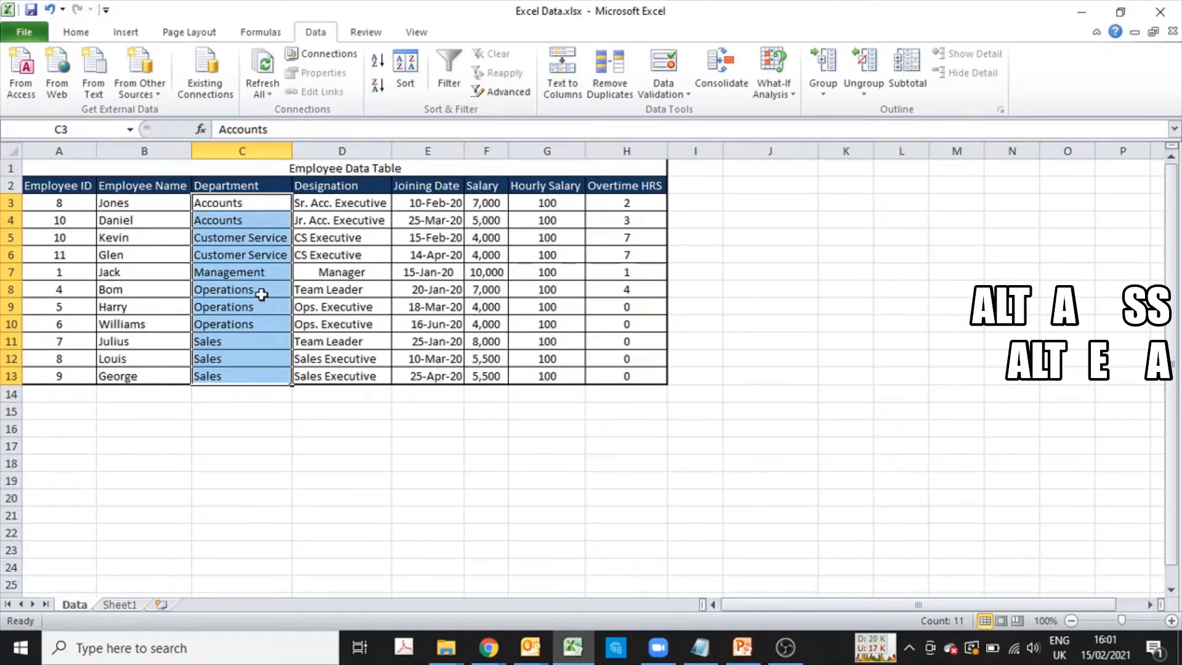
pyautogui.moveTo(261, 295); pyautogui.dragTo(260, 326)
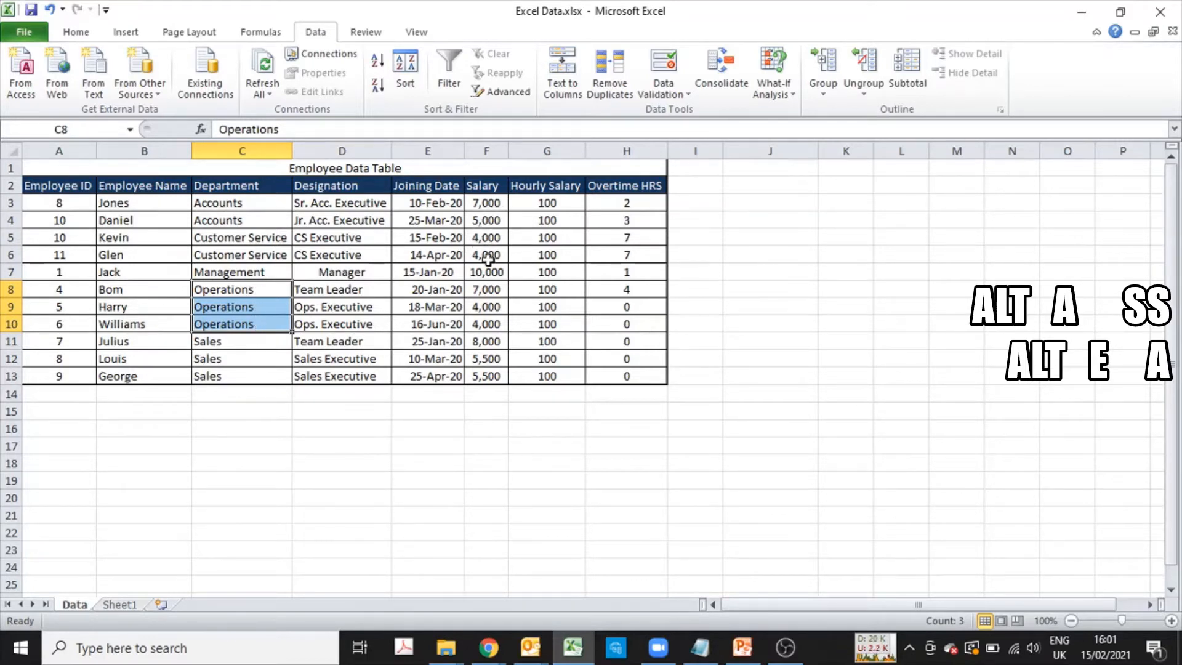
# - Set up a sort of the employee table A2:H13 by Department values in Z to A order
pyautogui.moveTo(43, 186); pyautogui.dragTo(655, 375)
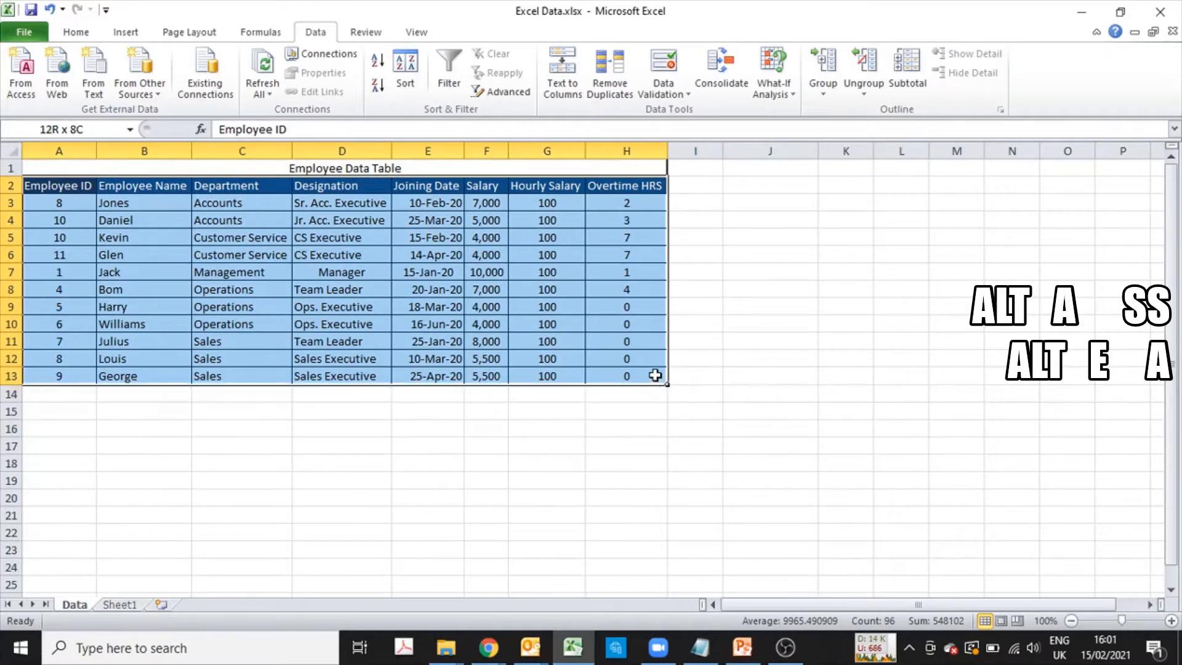
pyautogui.hotkey('alt', 'a')
pyautogui.press('s')
pyautogui.press('s')
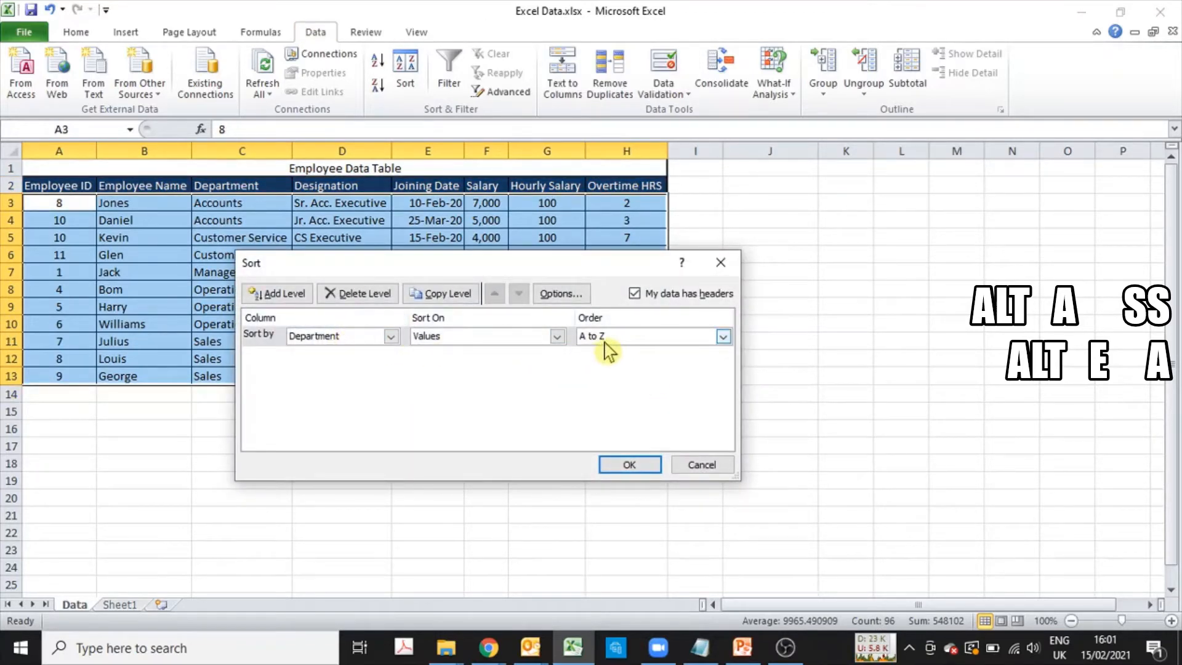
pyautogui.click(604, 344)
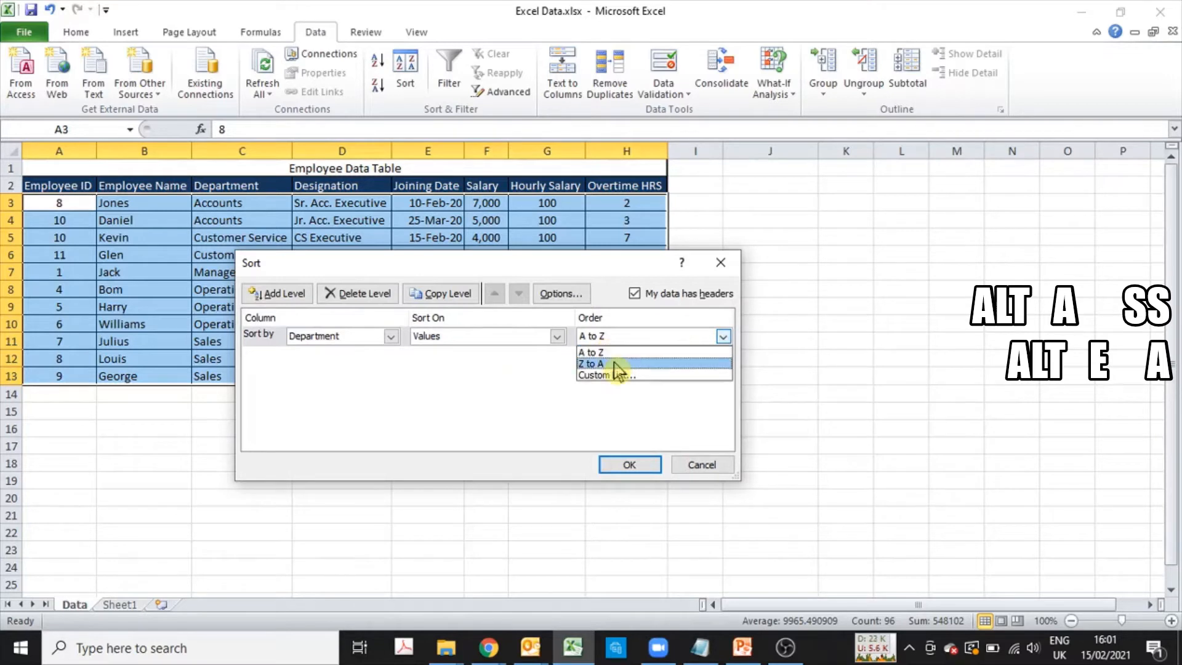
pyautogui.click(614, 363)
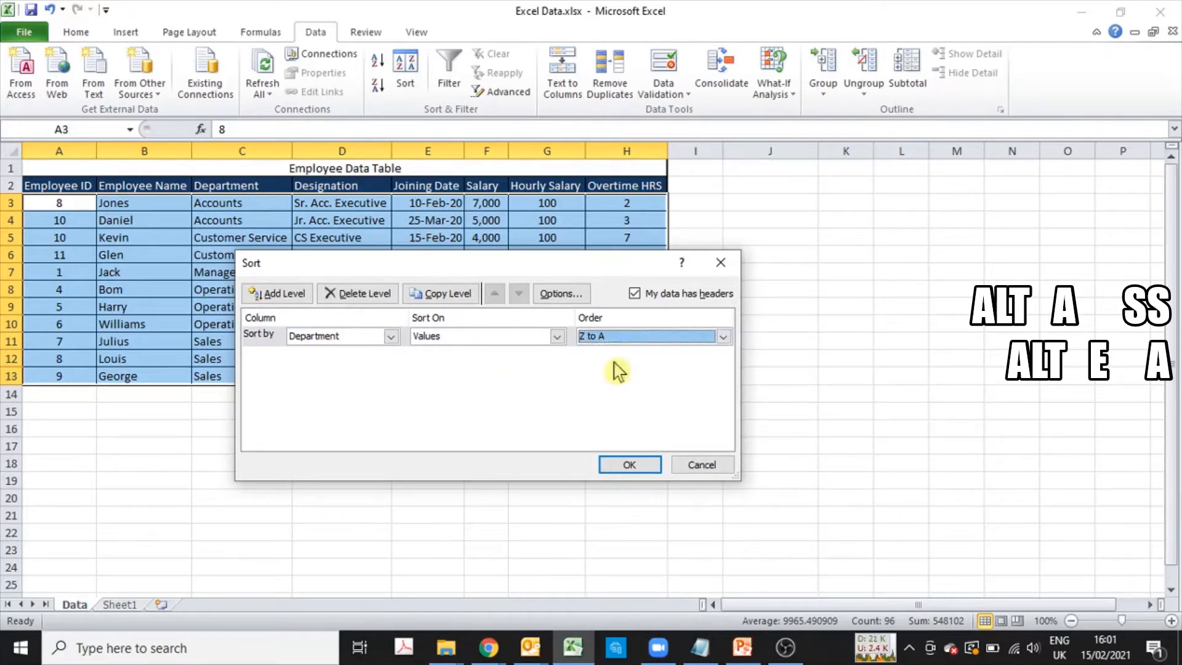
# - Add a second sort level by Salary values from Smallest to Largest, apply the sort and check the Sales rows
pyautogui.click(283, 295)
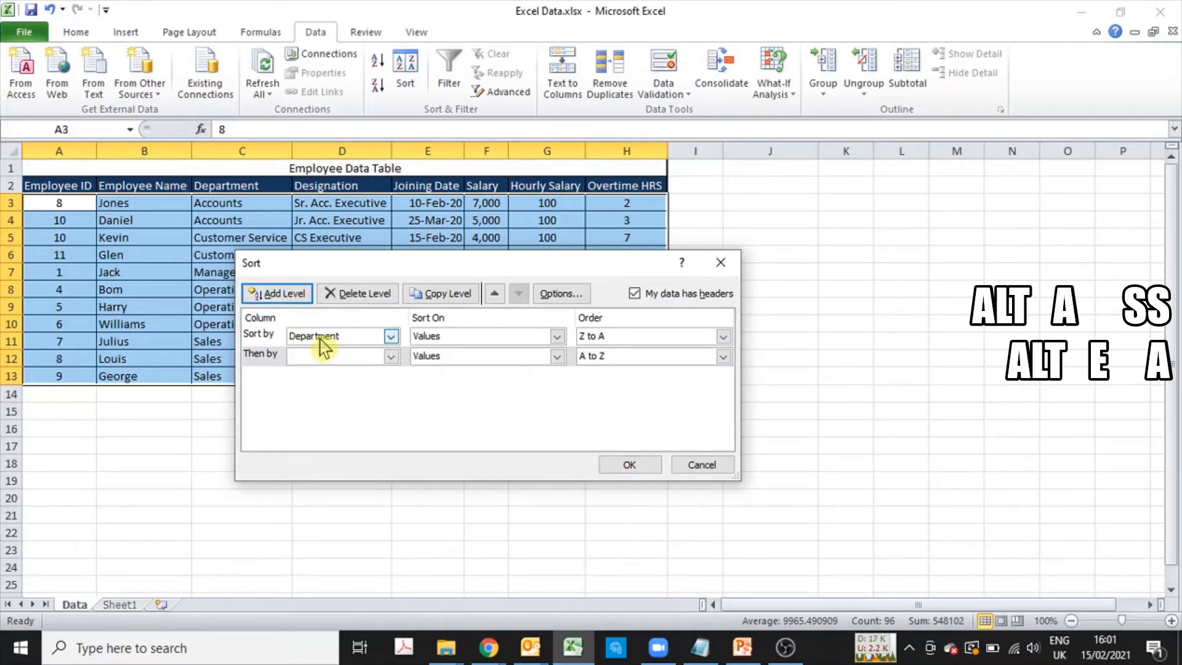
pyautogui.click(357, 358)
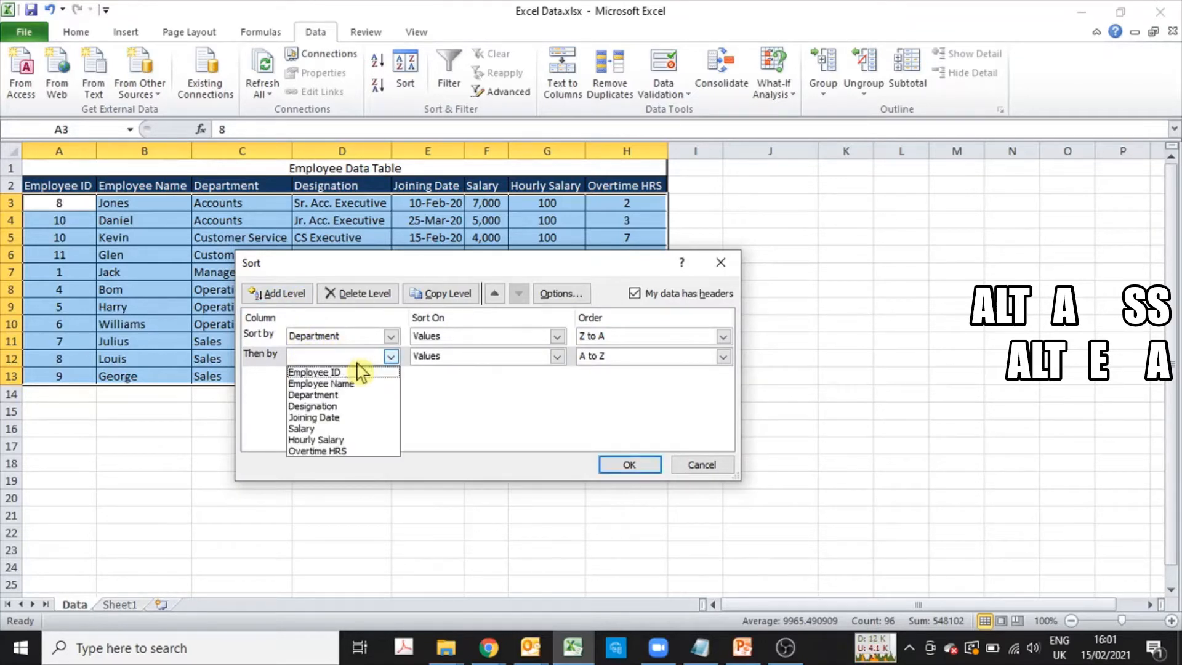
pyautogui.click(346, 429)
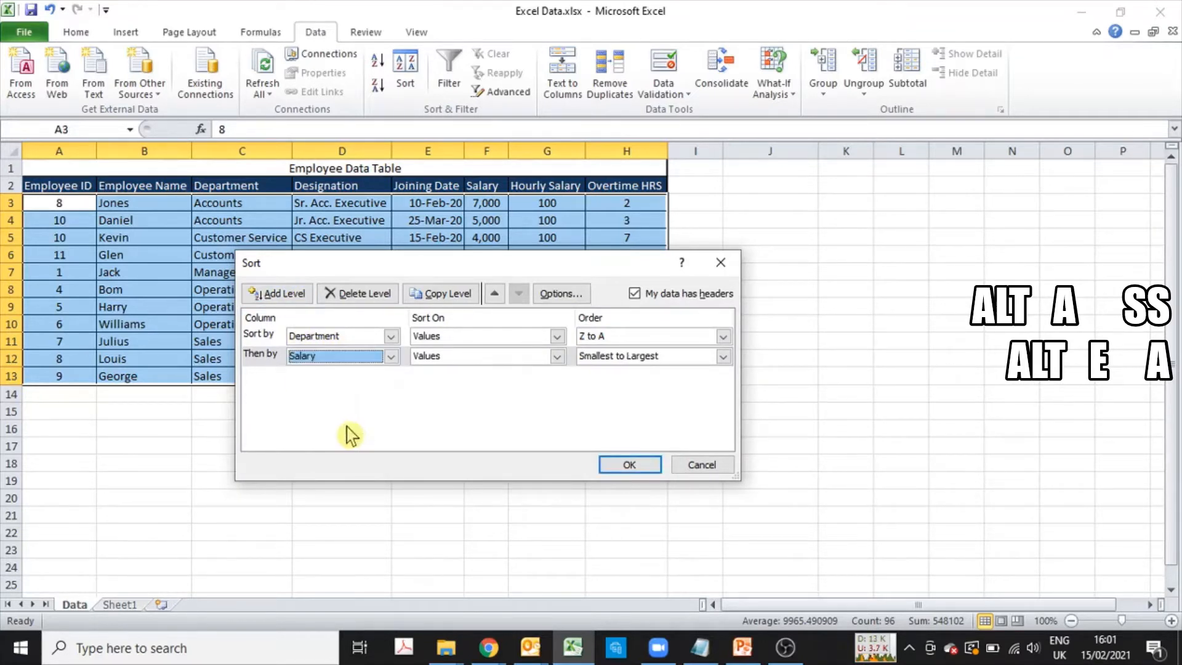
pyautogui.click(663, 357)
pyautogui.click(659, 371)
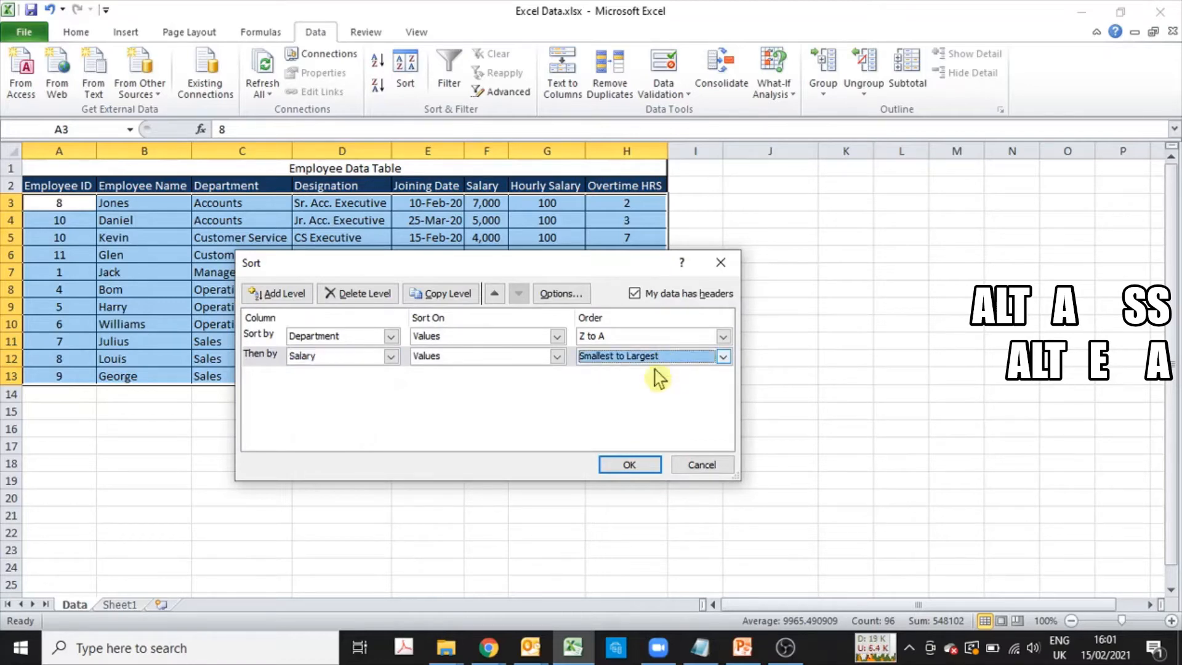
pyautogui.click(630, 465)
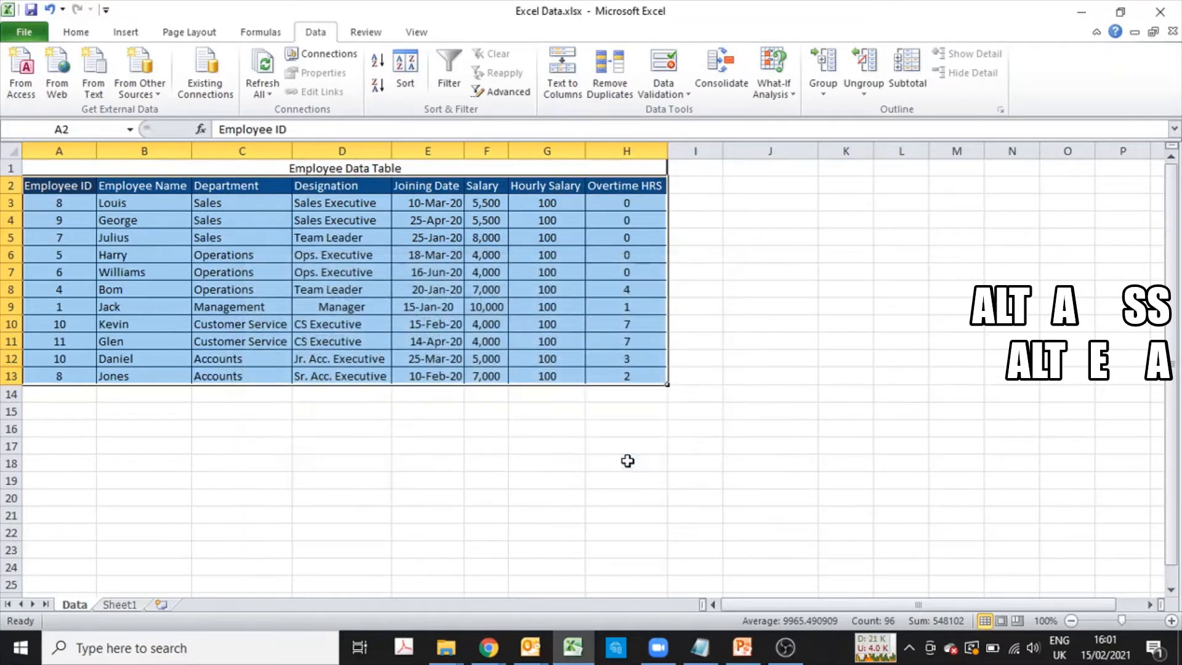
pyautogui.moveTo(243, 203); pyautogui.dragTo(486, 243)
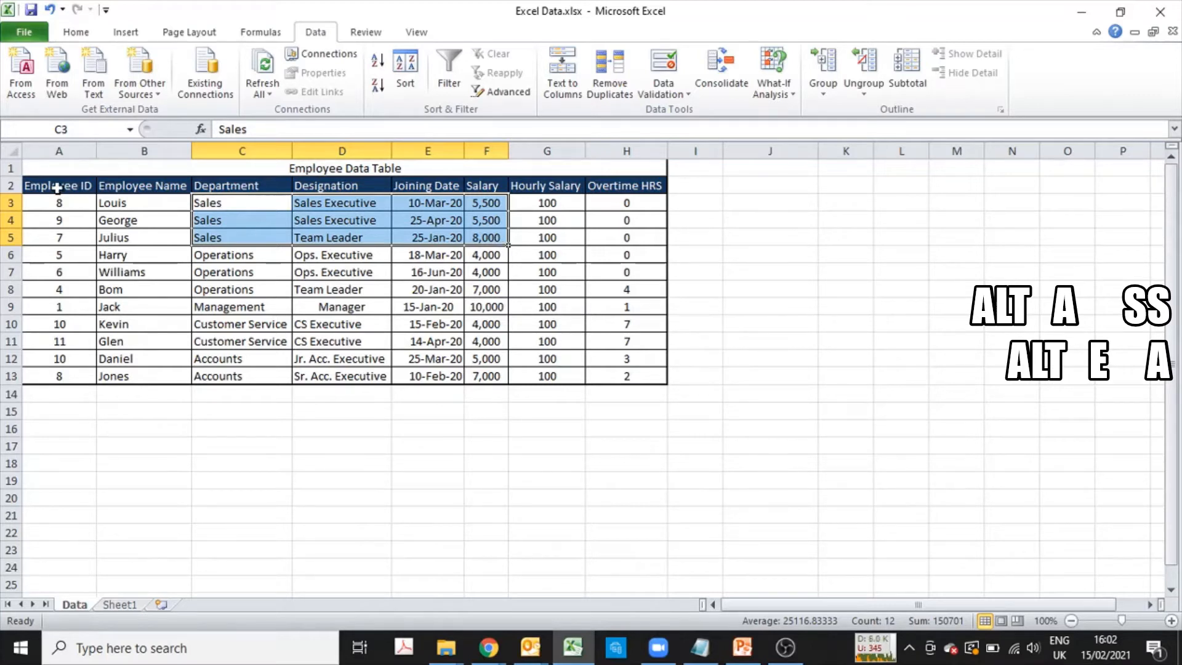
pyautogui.moveTo(58, 188); pyautogui.dragTo(629, 373)
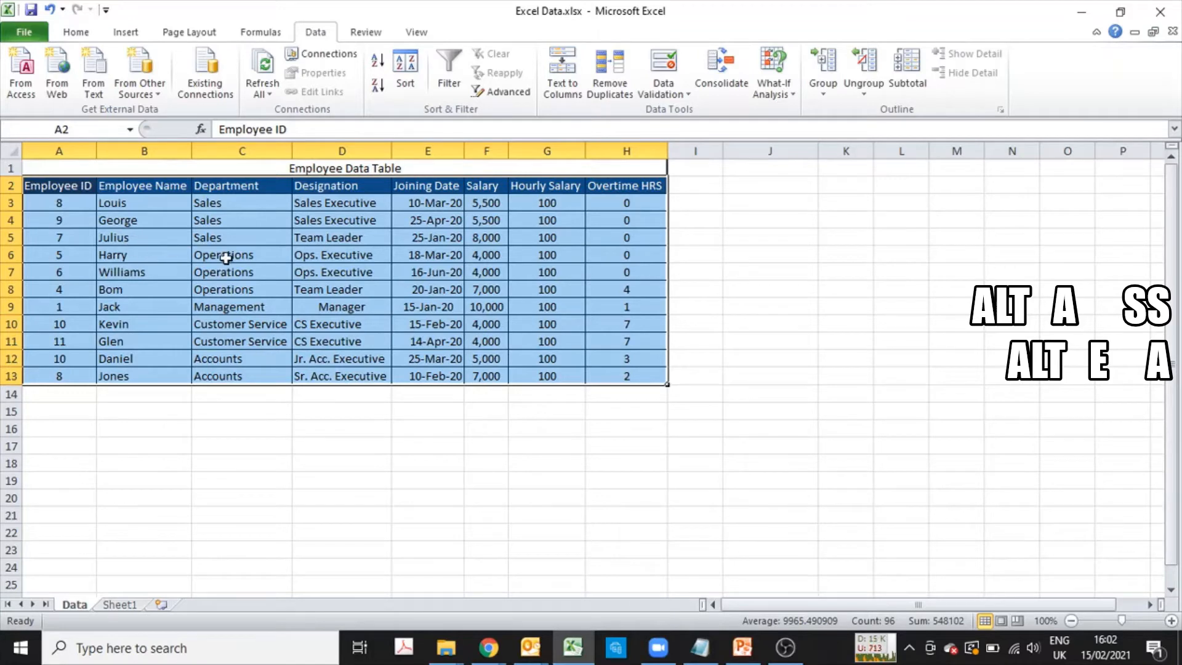
pyautogui.click(363, 285)
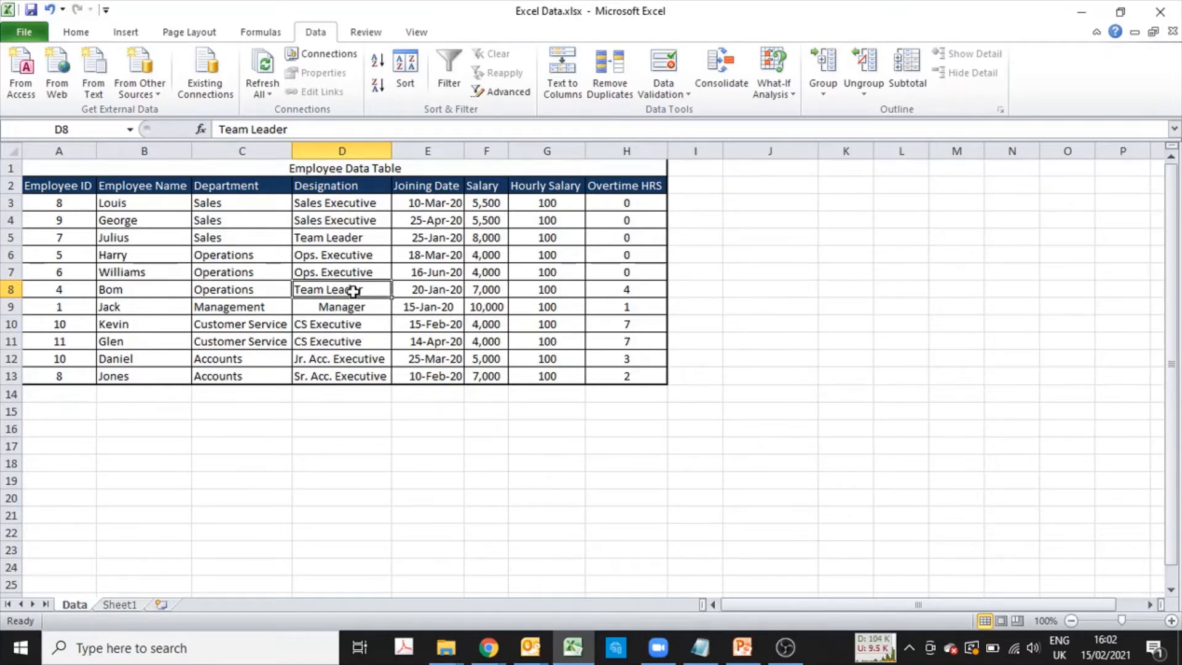
# - Insert the comment "Salary Increment on 15Mar2021" on the Manager's salary cell F9 and view it
pyautogui.click(502, 304)
pyautogui.rightClick(494, 308)
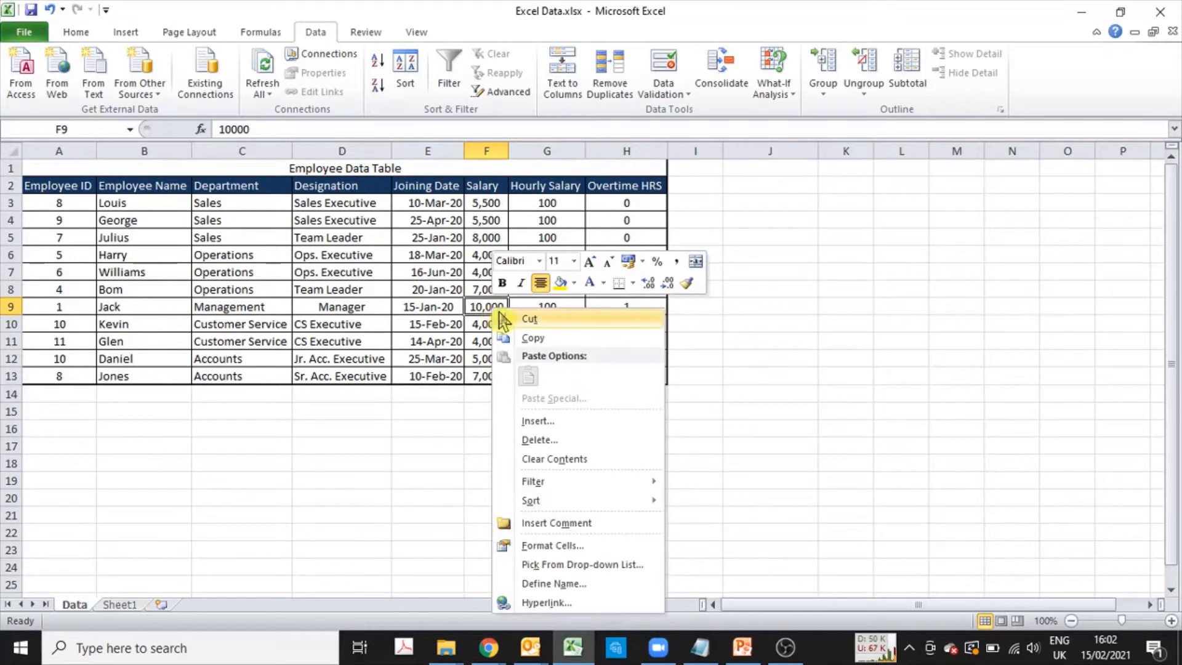
pyautogui.click(593, 524)
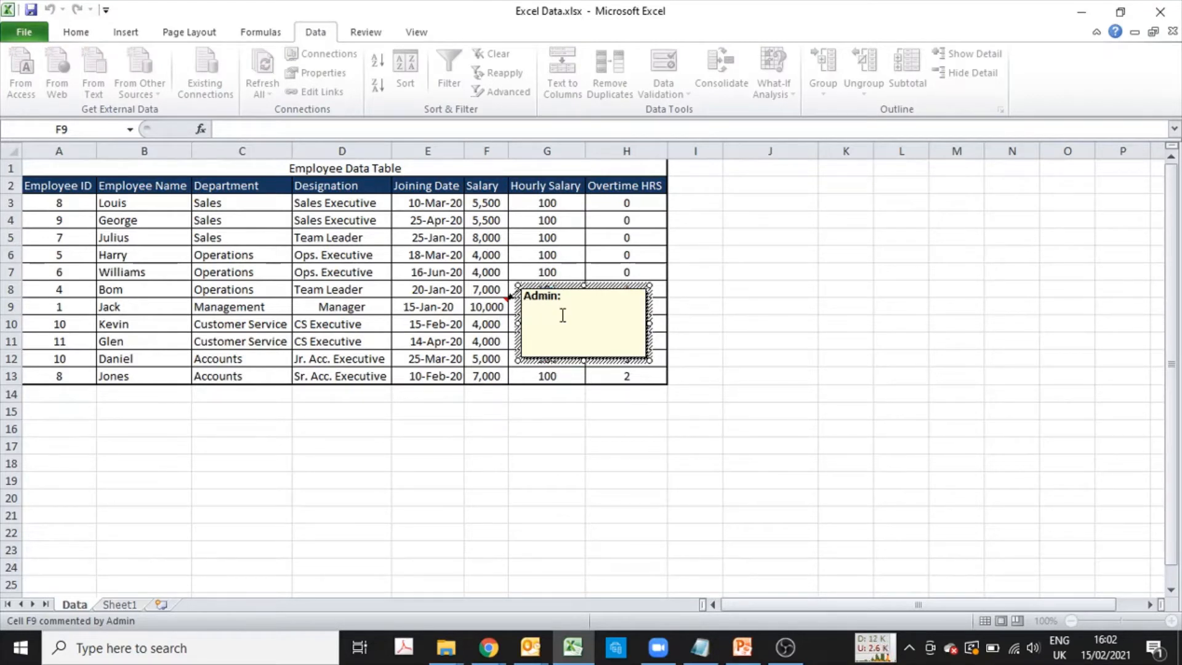
pyautogui.write('Salary Increment on ')
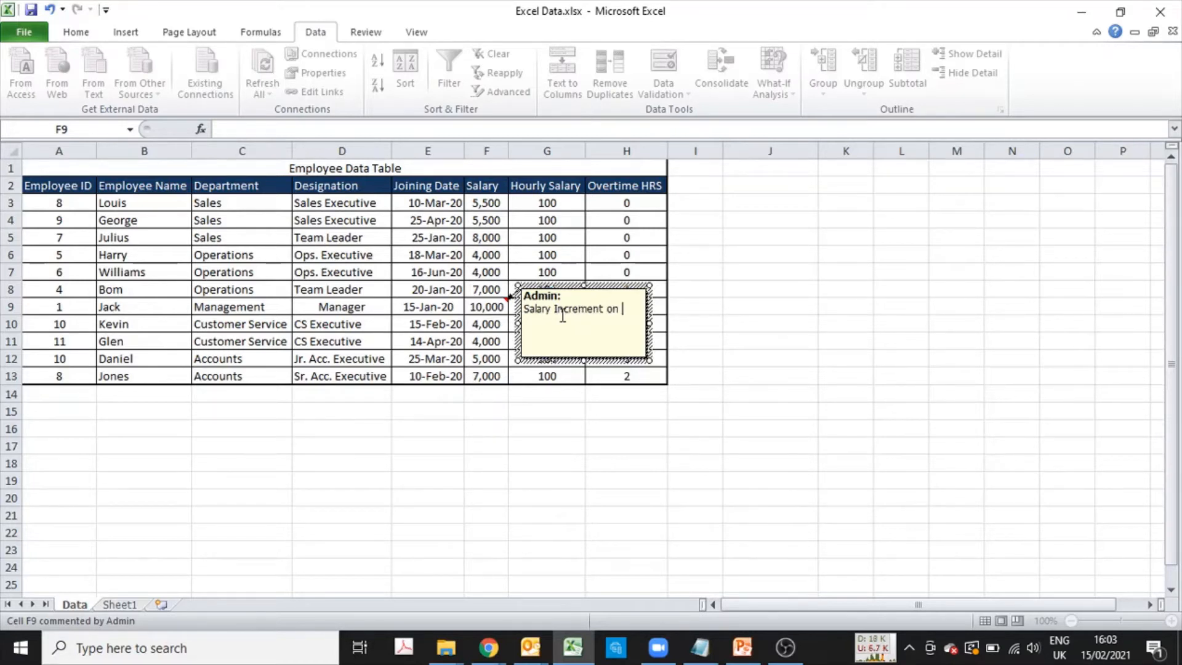
pyautogui.write('15Mar2021')
pyautogui.click(754, 377)
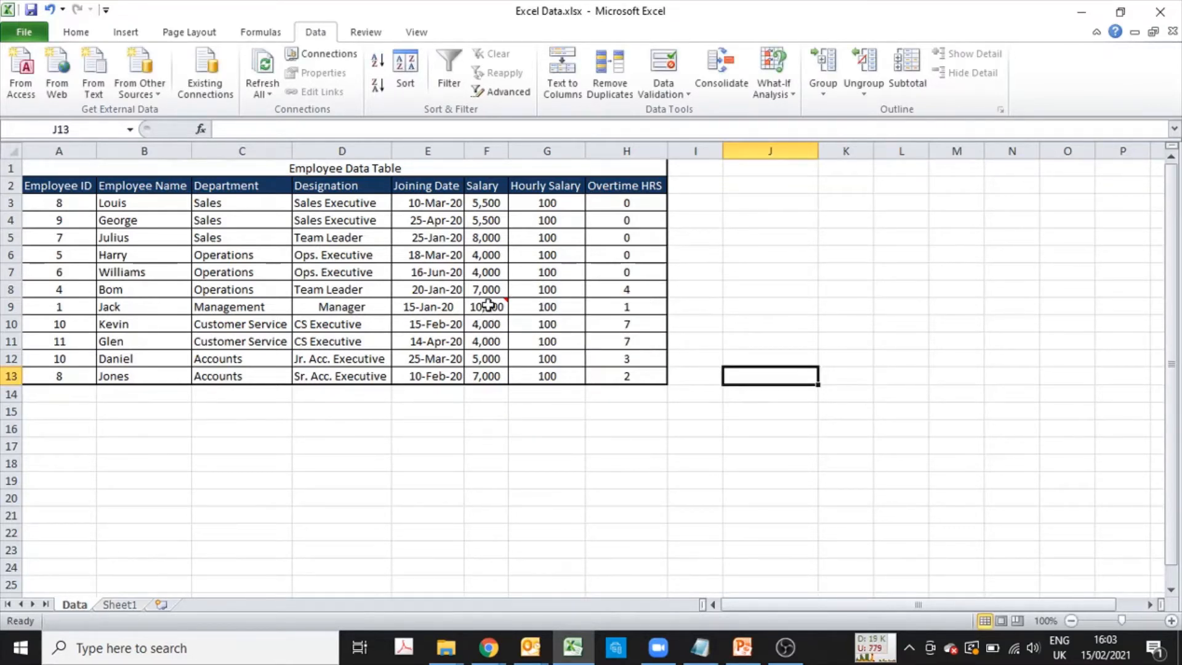
pyautogui.moveTo(488, 304)
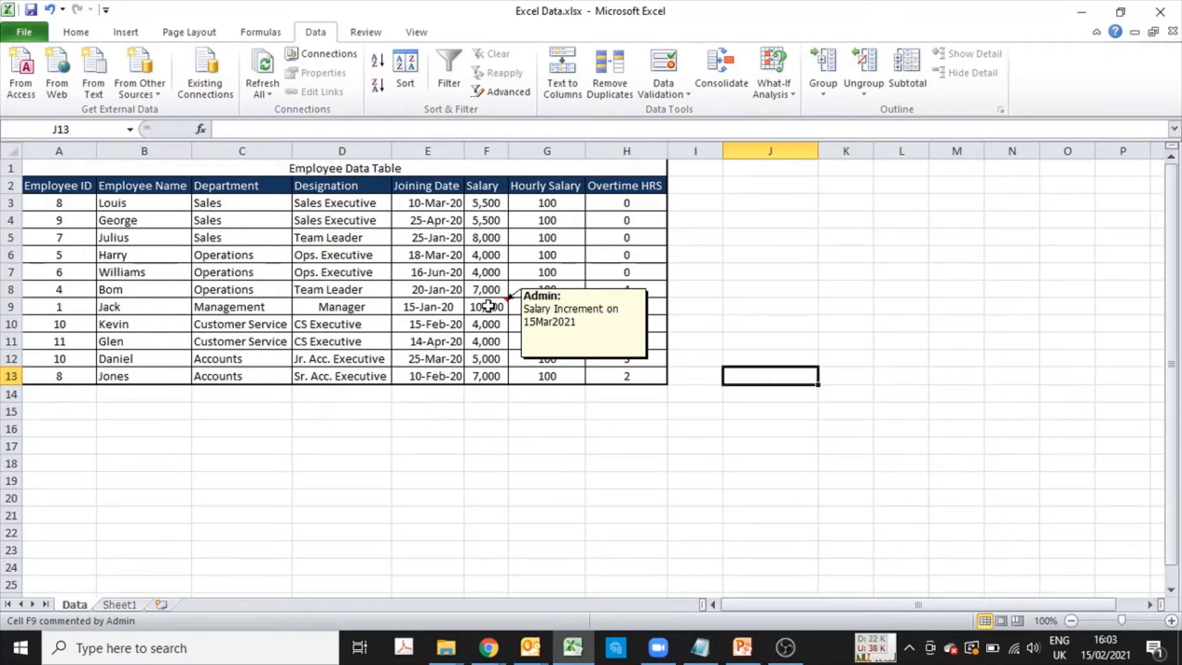
# - Delete the comment from the Manager's salary cell F9
pyautogui.click(488, 305)
pyautogui.rightClick(488, 305)
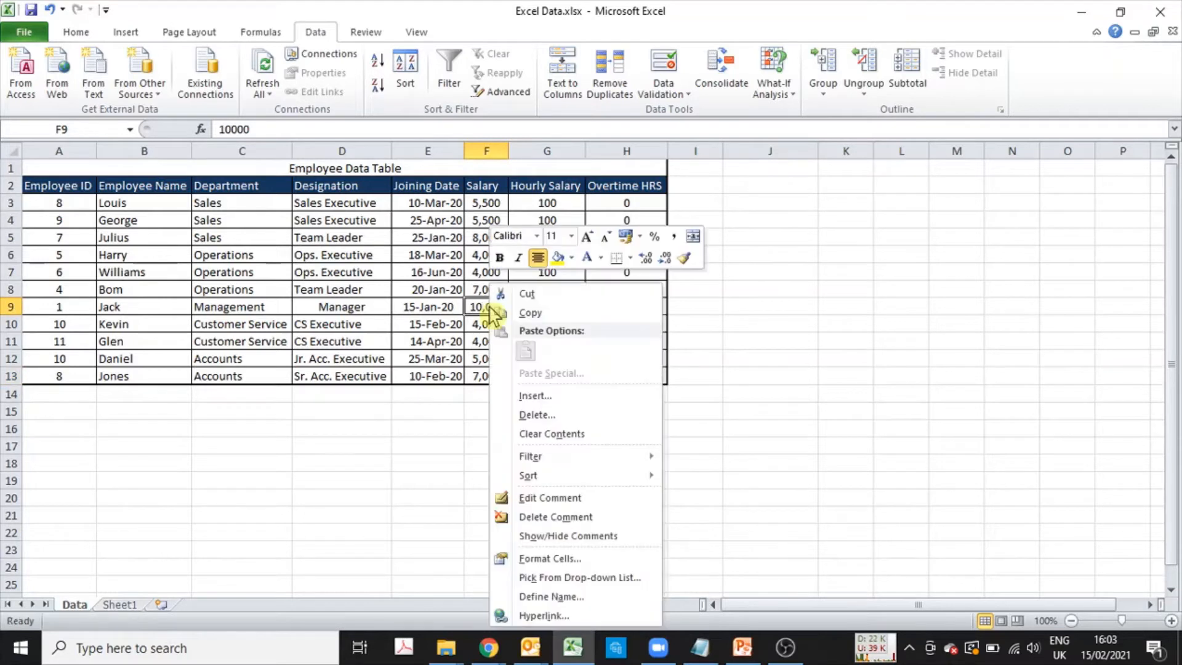
pyautogui.click(587, 518)
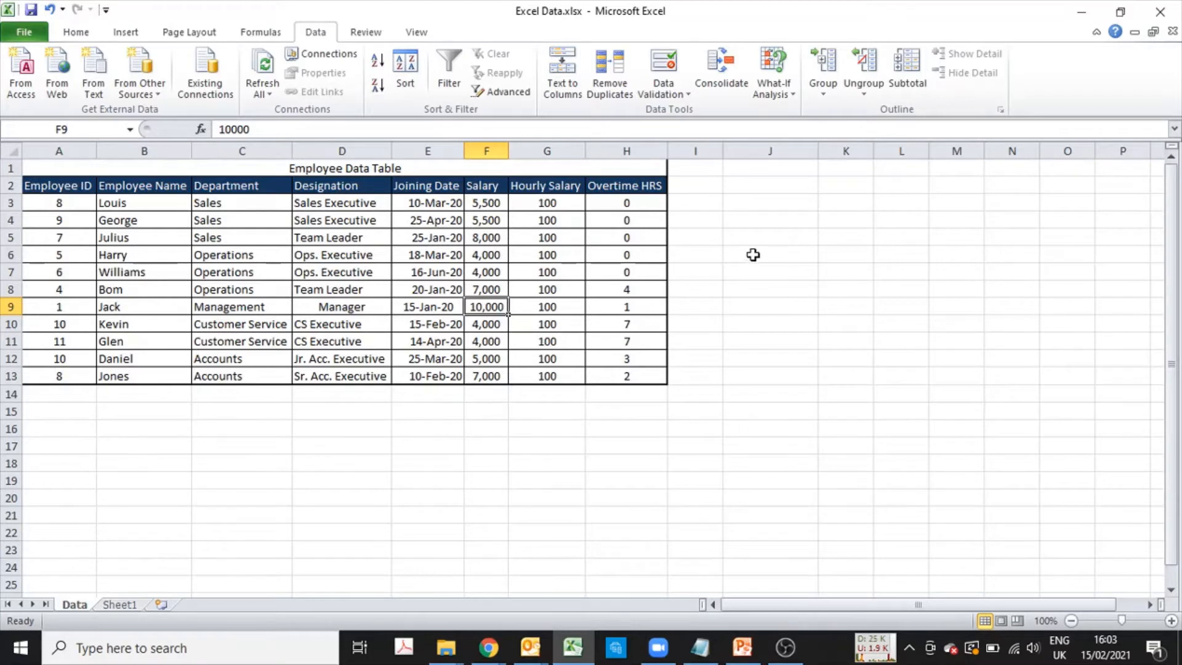
# - Enter the formula =2*3 in cell J3 and inspect its expression after the equals sign
pyautogui.click(771, 202)
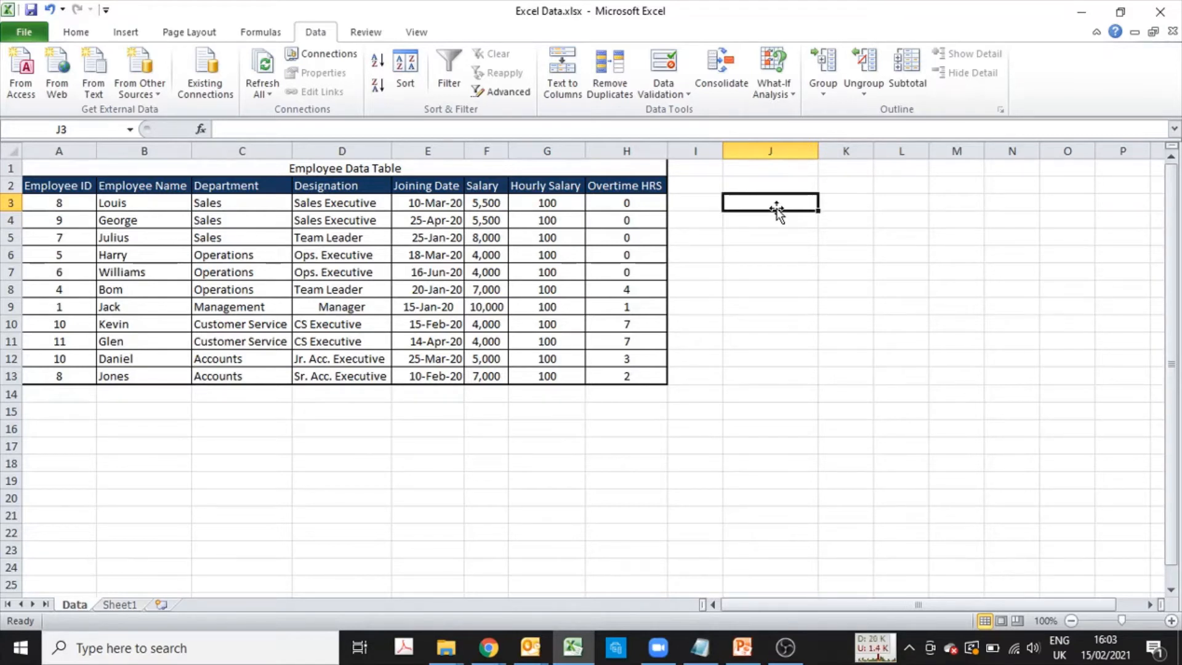
pyautogui.write('=')
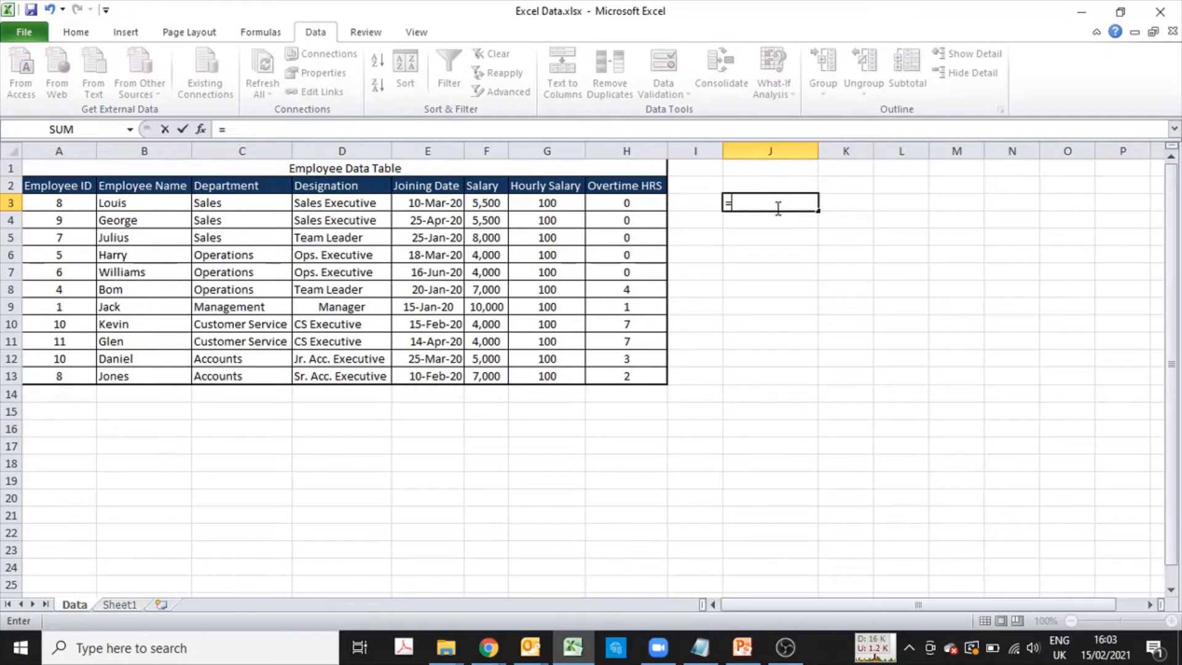
pyautogui.write('2*3')
pyautogui.press('Return')
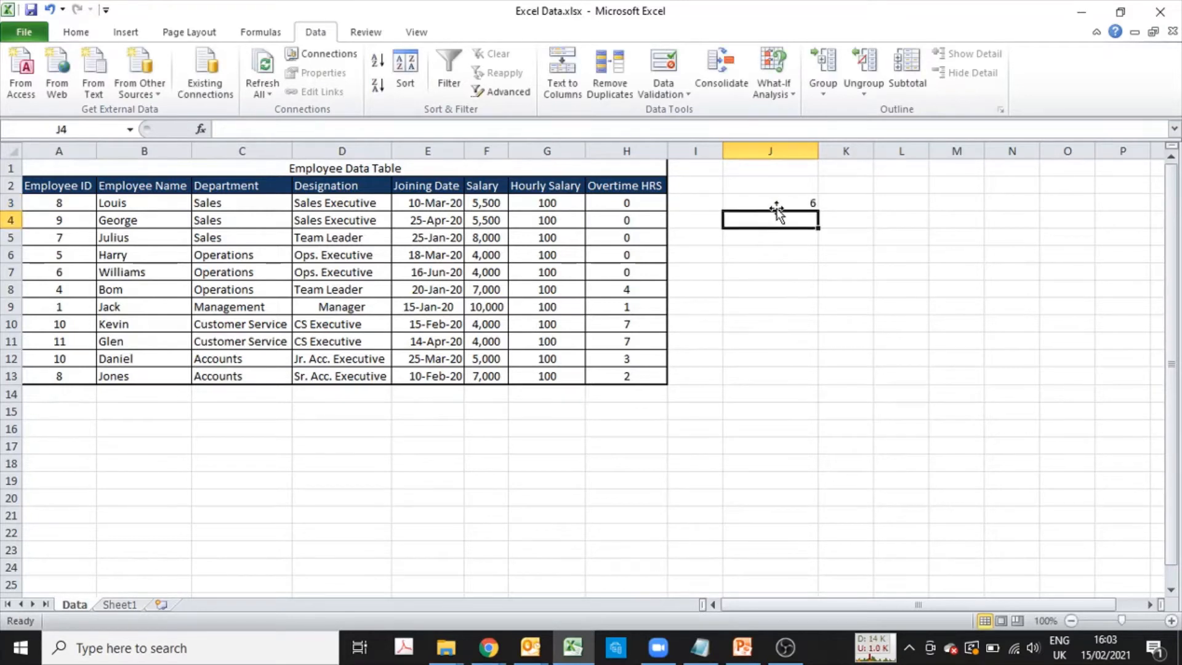
pyautogui.press('Up')
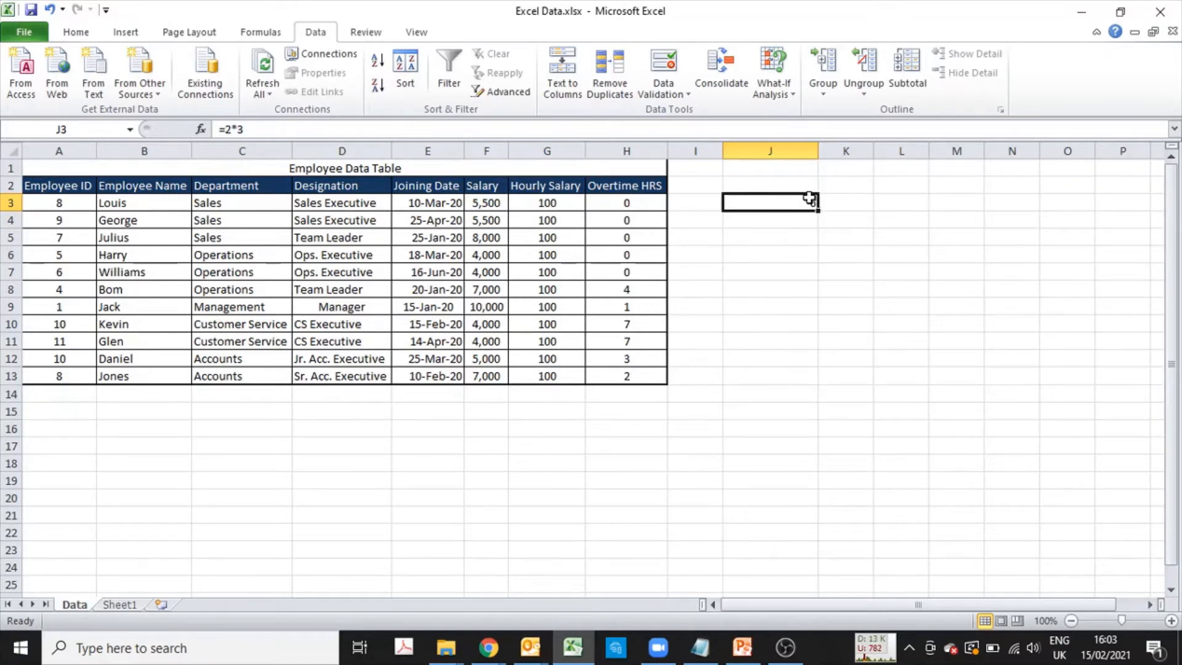
pyautogui.moveTo(222, 129); pyautogui.dragTo(251, 129)
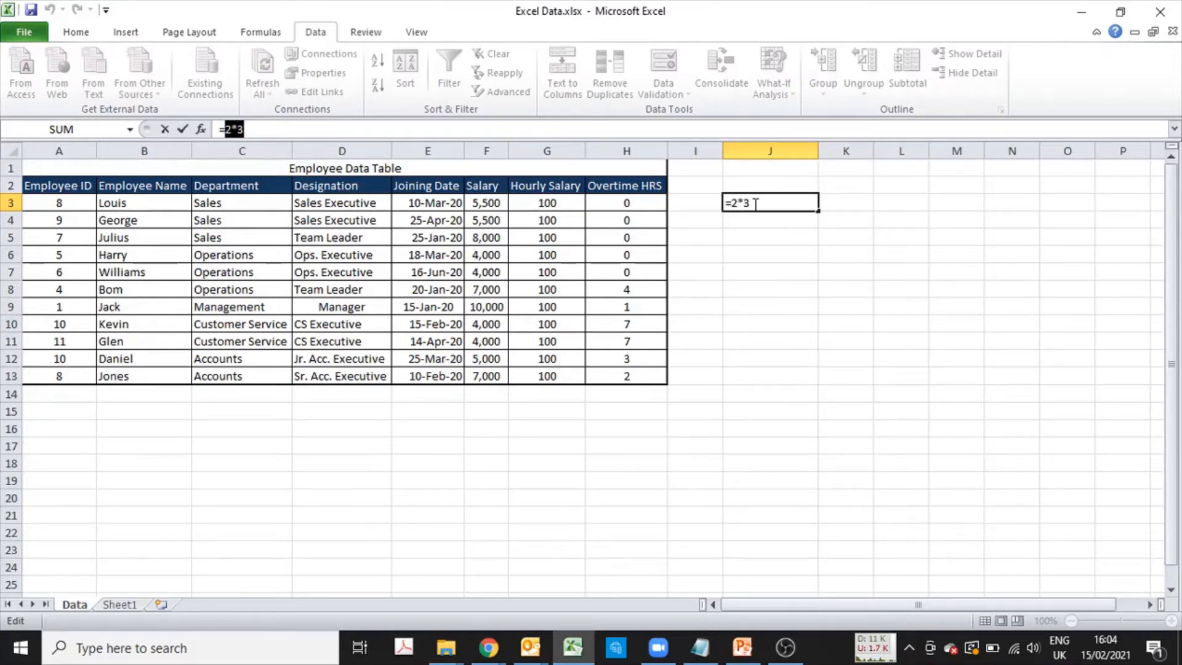
pyautogui.hotkey('ctrl', 'Return')
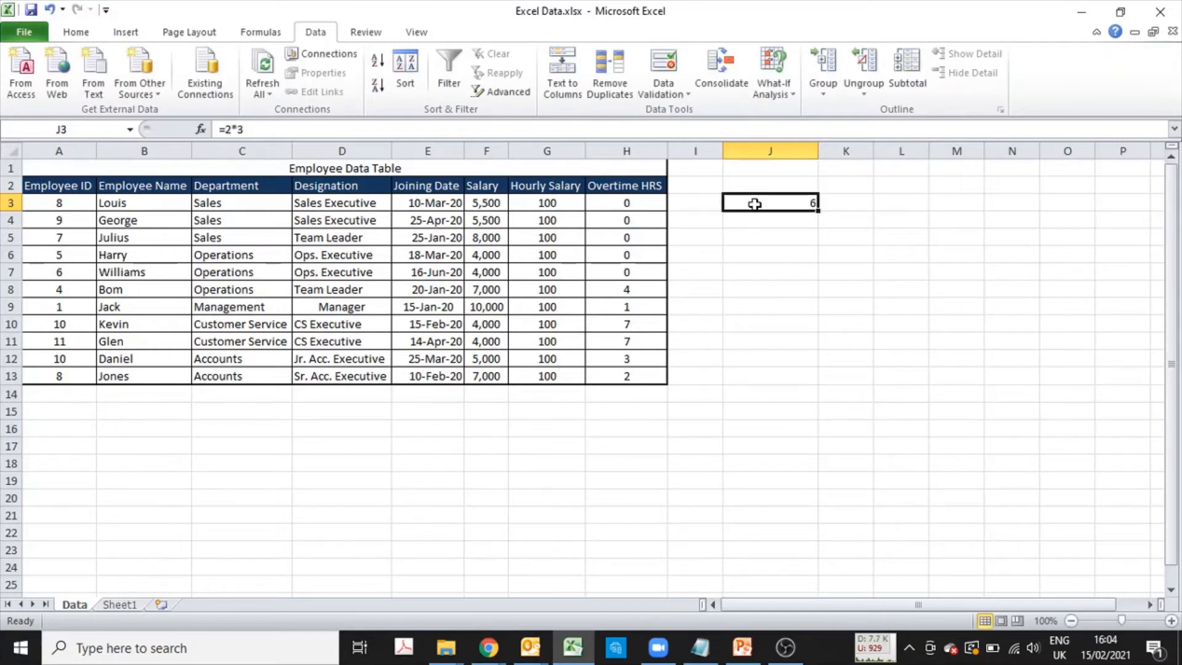
# - Enter 400 in cell I8 beside the Overtime HRS column, and replace it with the formula =100*4
pyautogui.click(625, 203)
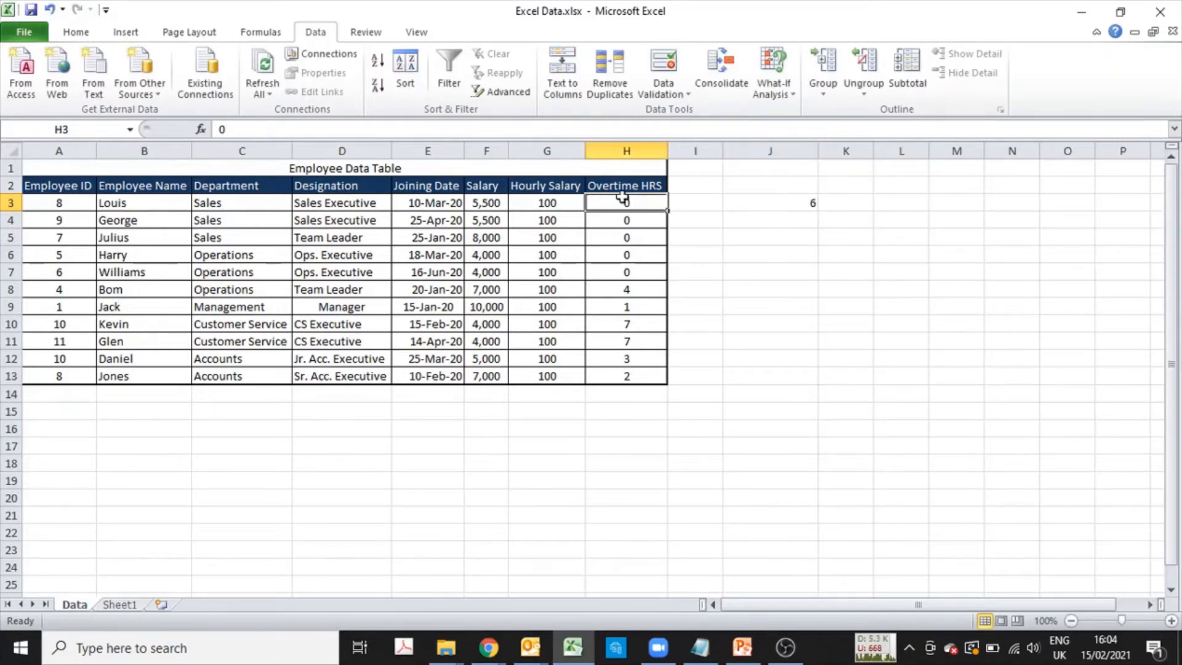
pyautogui.click(678, 203)
pyautogui.click(694, 291)
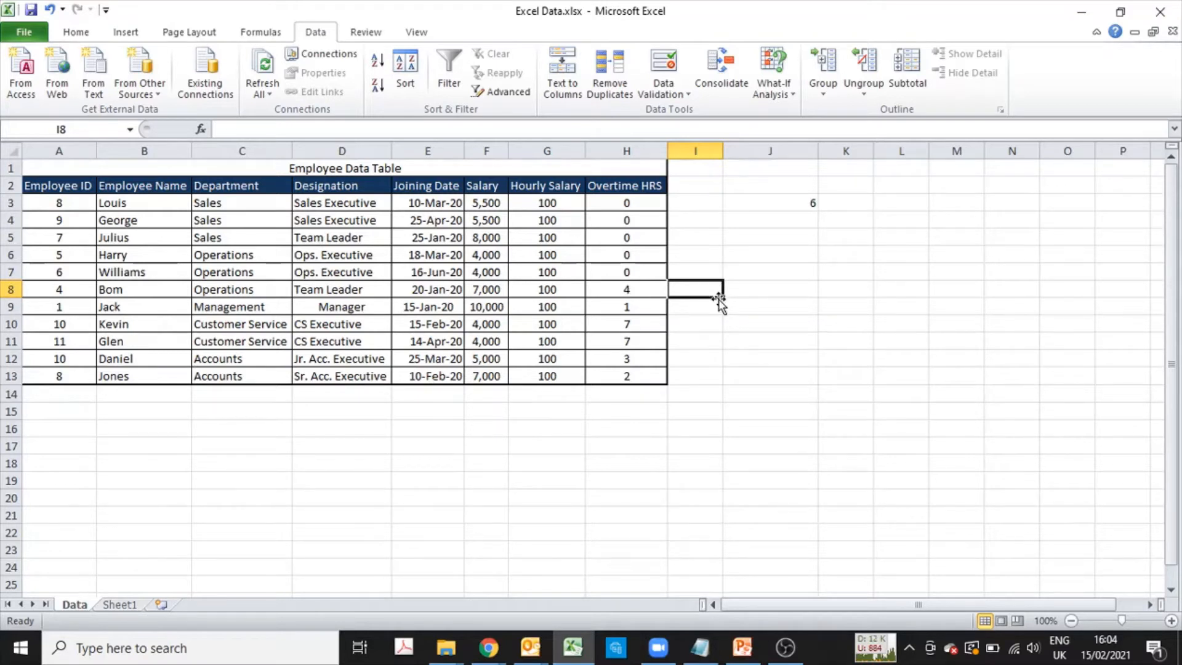
pyautogui.write('400')
pyautogui.press('Return')
pyautogui.press('Up')
pyautogui.write('=100*')
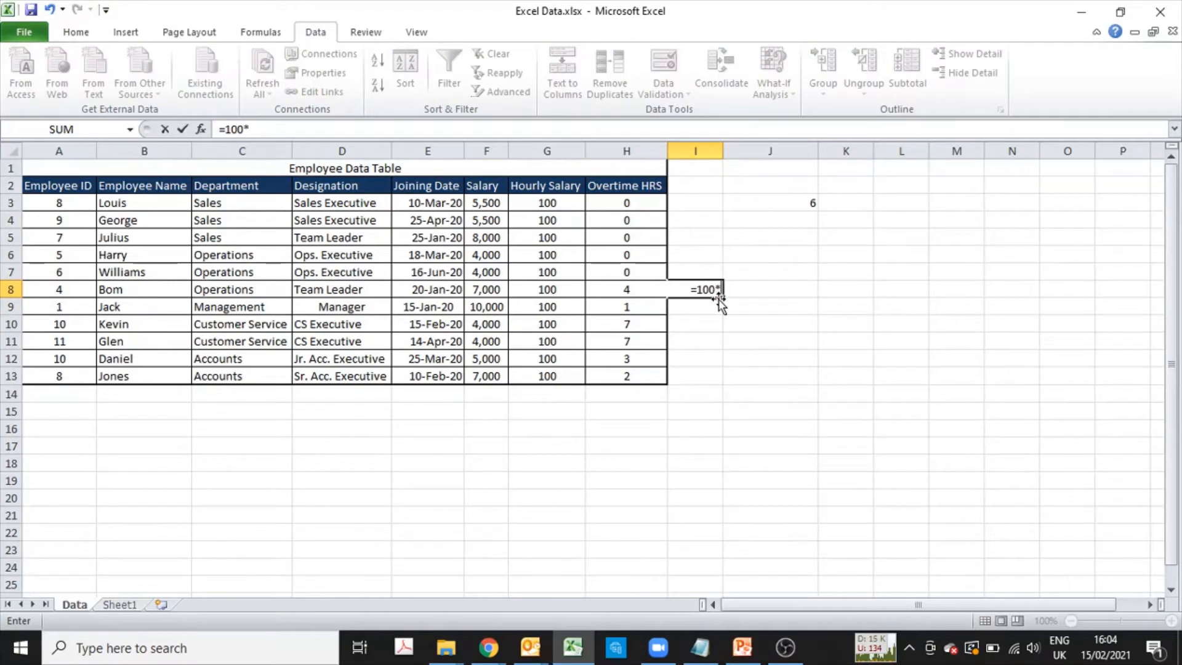
pyautogui.write('4')
pyautogui.press('Tab')
pyautogui.click(709, 297)
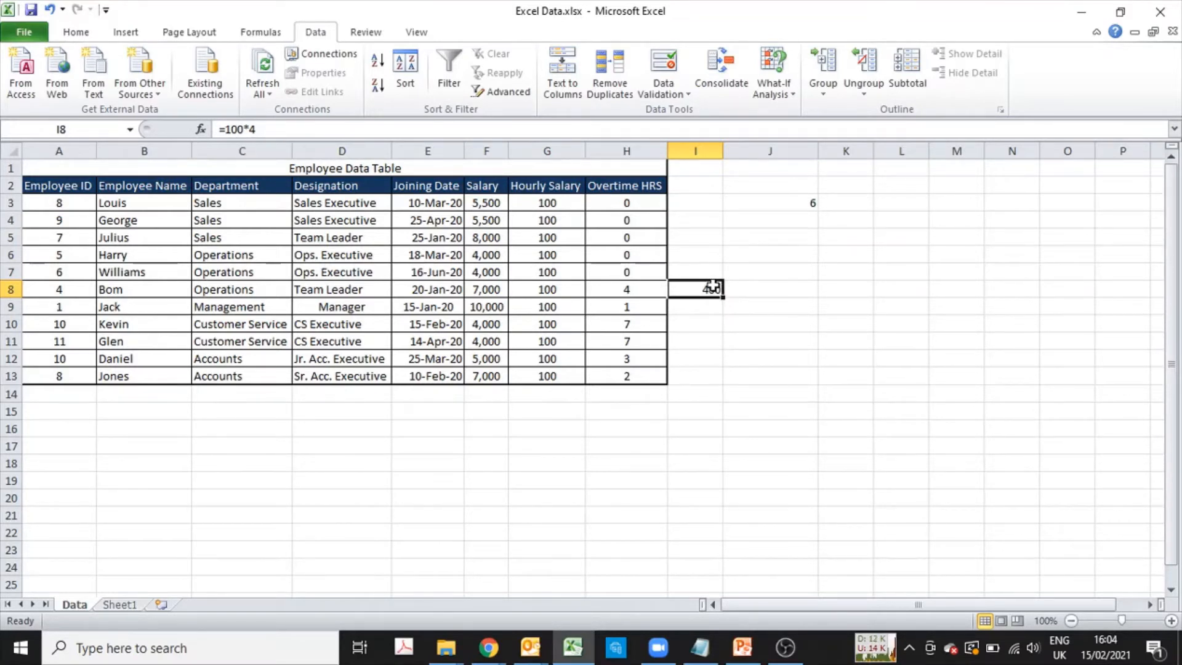
# - Replace the formula in J3 with the operator symbol * and enter the operator symbol / in J4
pyautogui.press('Right')
pyautogui.press('Up')
pyautogui.press('Up')
pyautogui.press('Up')
pyautogui.press('Up')
pyautogui.press('Up')
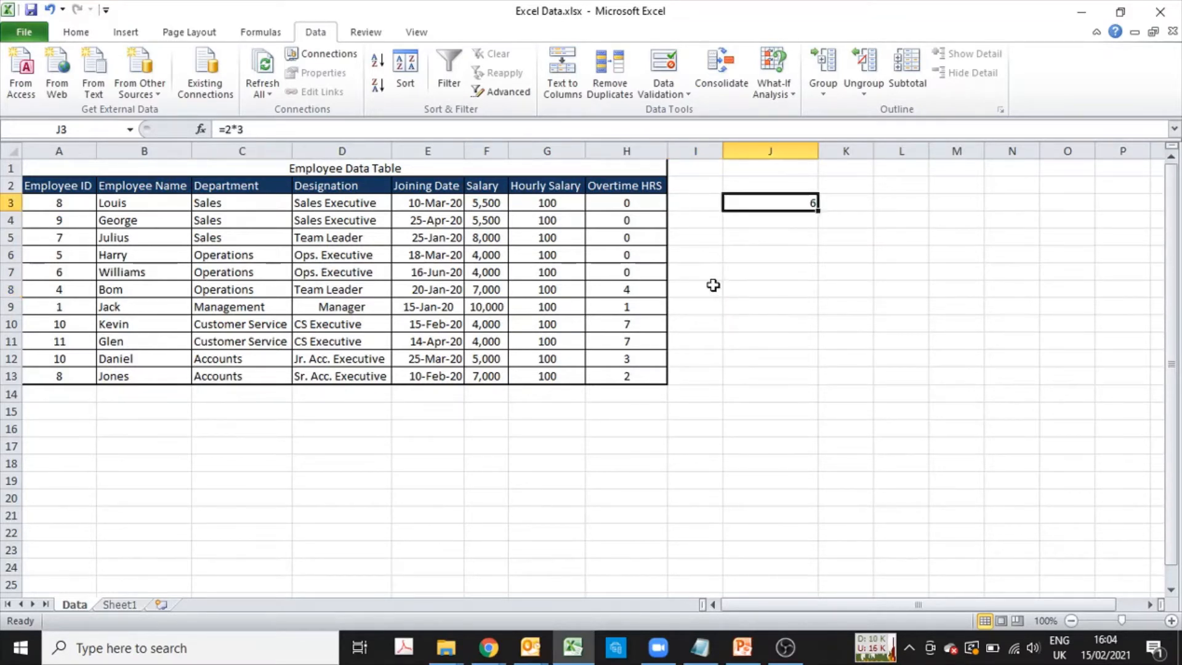
pyautogui.write('*')
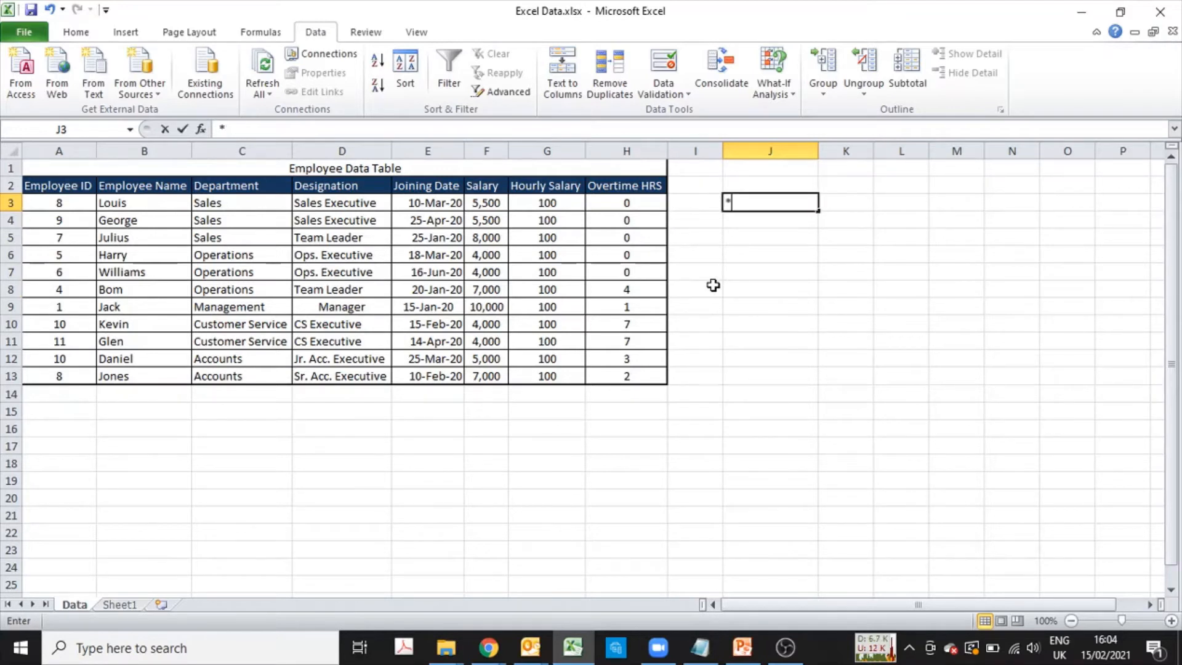
pyautogui.press('Return')
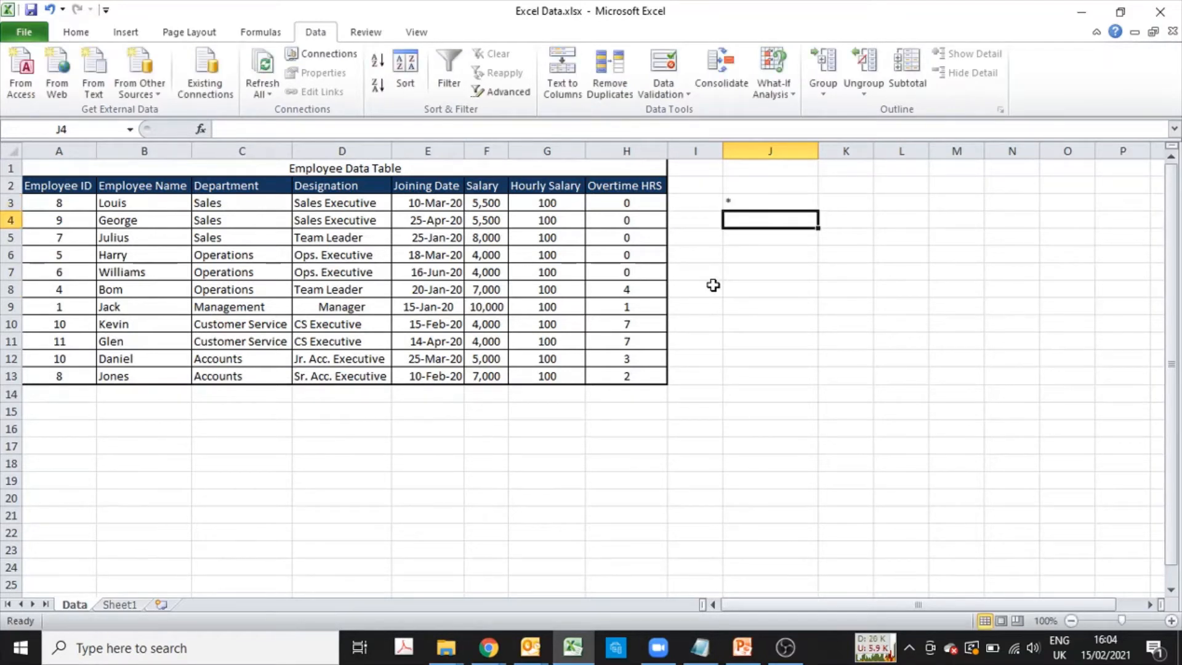
pyautogui.press('alt')
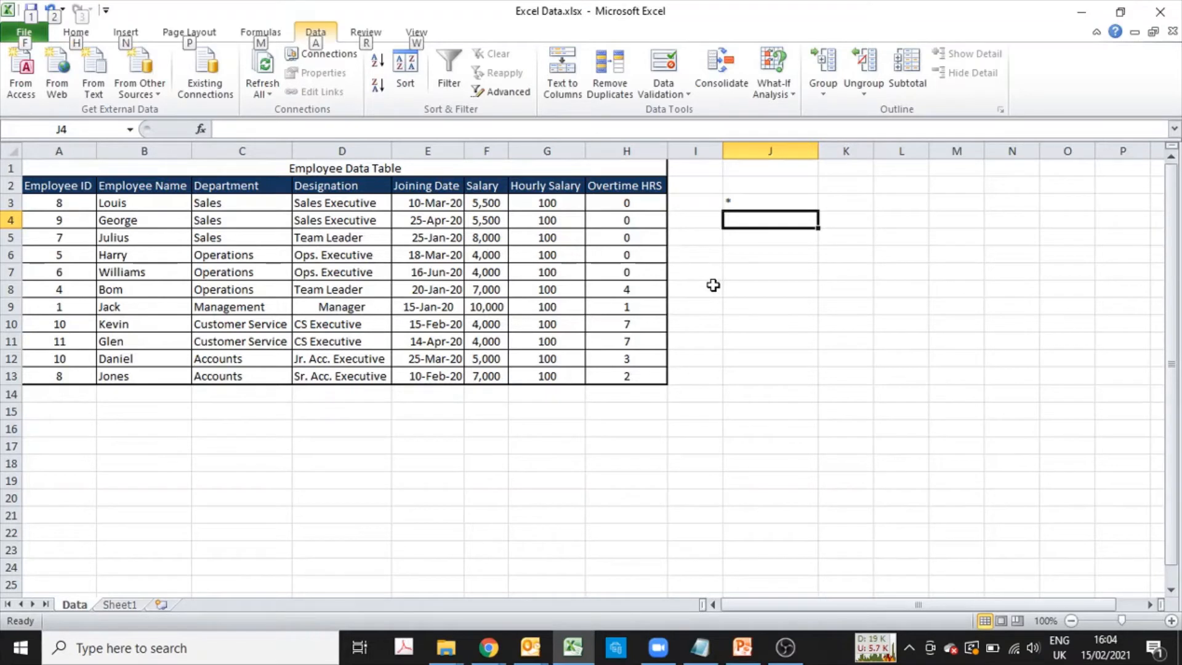
pyautogui.press('Escape')
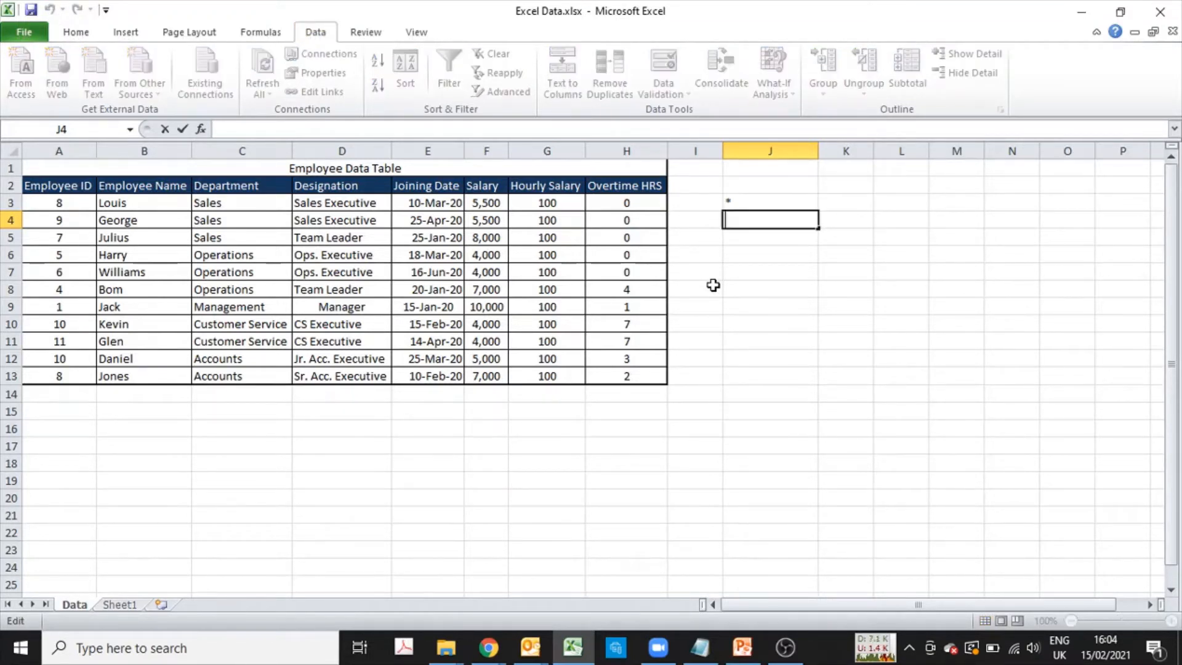
pyautogui.write('/')
pyautogui.press('Return')
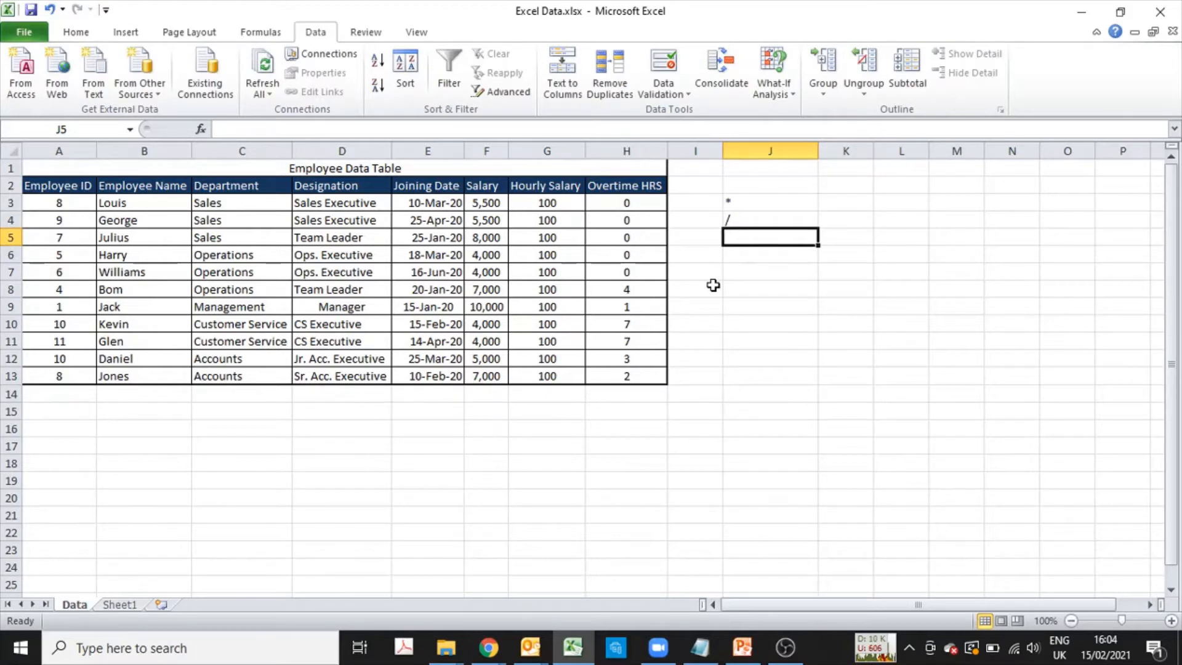
# - Enter the operator symbol + in cell J5 and the operator symbol - in cell J6
pyautogui.write('=')
pyautogui.press('Escape')
pyautogui.write('=')
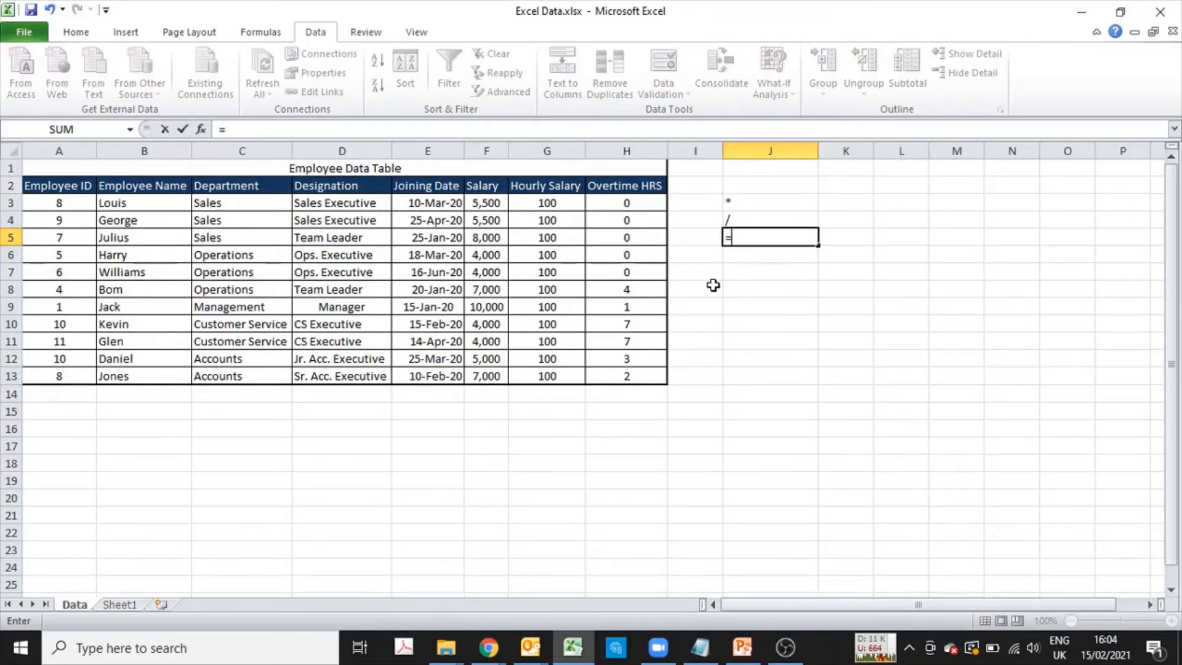
pyautogui.press('BackSpace')
pyautogui.write('+')
pyautogui.press('Return')
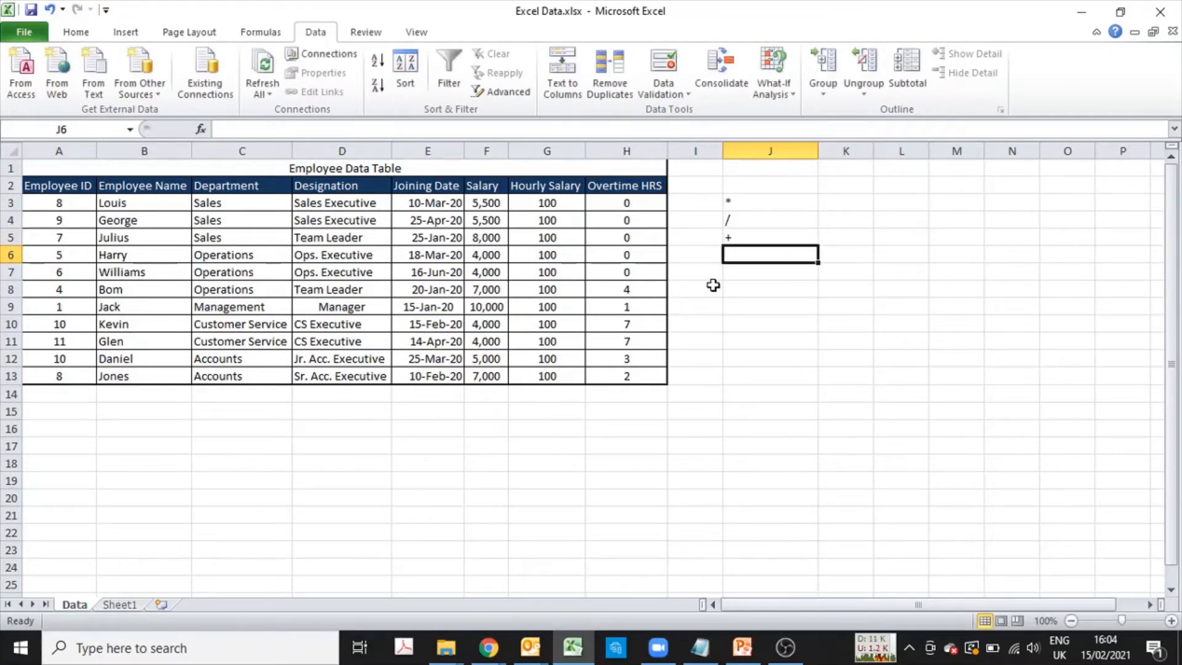
pyautogui.write('-')
pyautogui.press('Return')
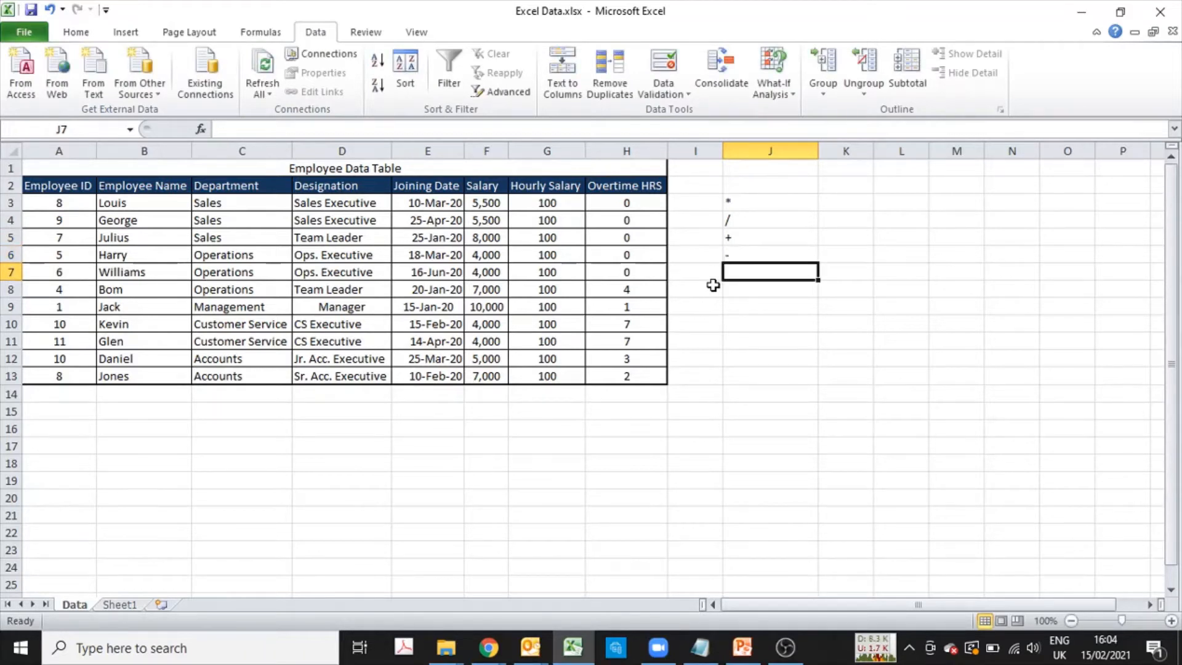
# - Clear the four operator symbols from cells J3 to J6
pyautogui.press('Up')
pyautogui.press('Up')
pyautogui.press('Up')
pyautogui.press('Up')
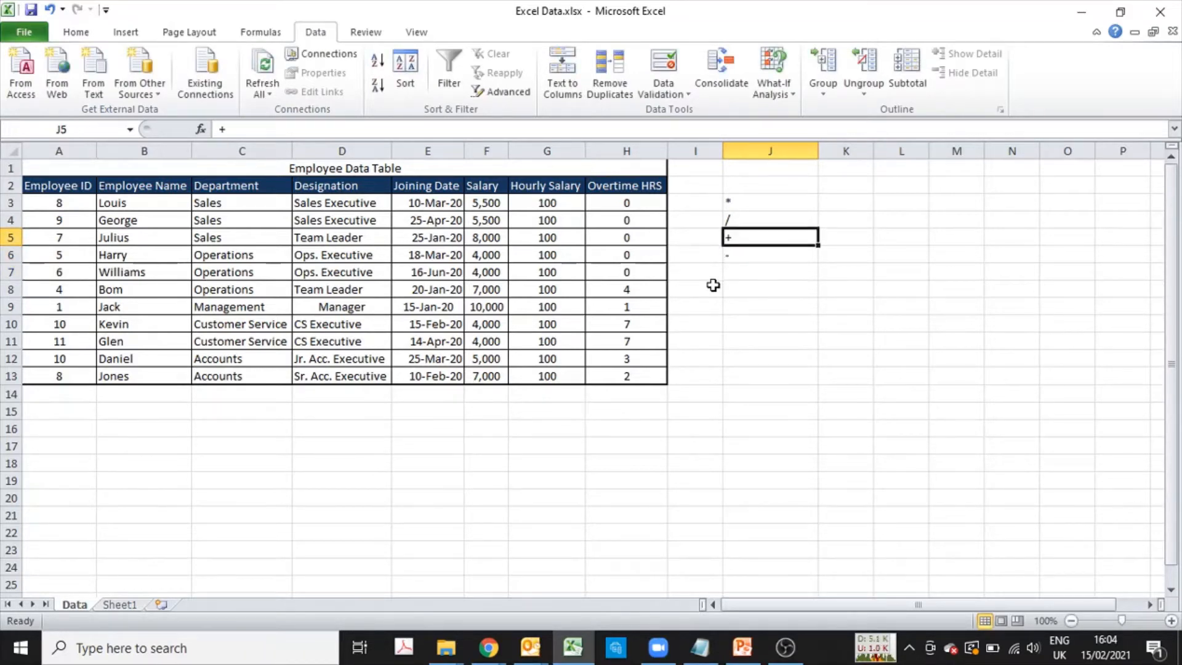
pyautogui.hotkey('shift', 'Down')
pyautogui.hotkey('shift', 'Down')
pyautogui.hotkey('shift', 'Down')
pyautogui.press('Delete')
pyautogui.press('Up')
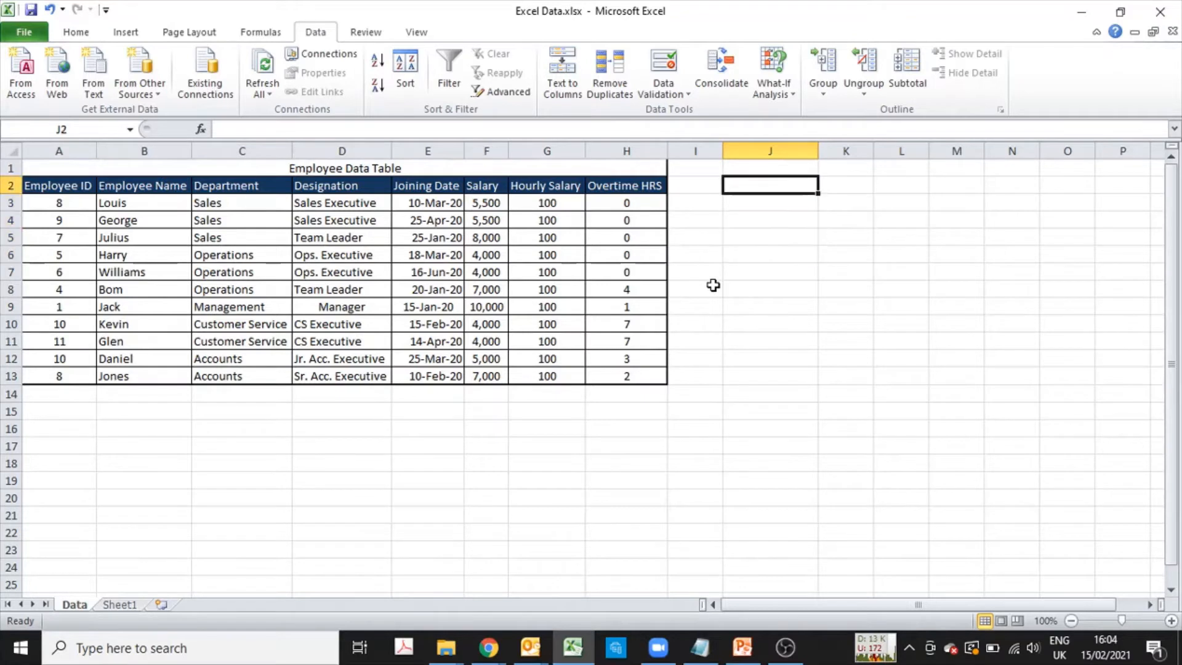
# - Enter 300 in cell J3 and 10 in cell J4
pyautogui.press('Down')
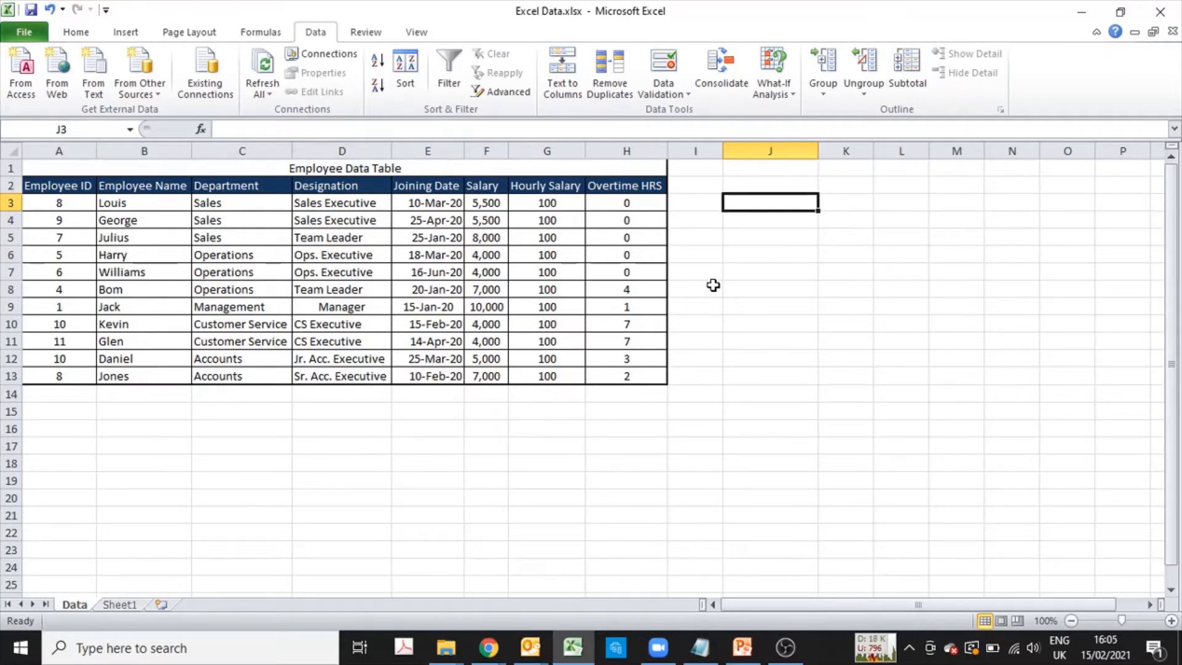
pyautogui.write('300')
pyautogui.press('Return')
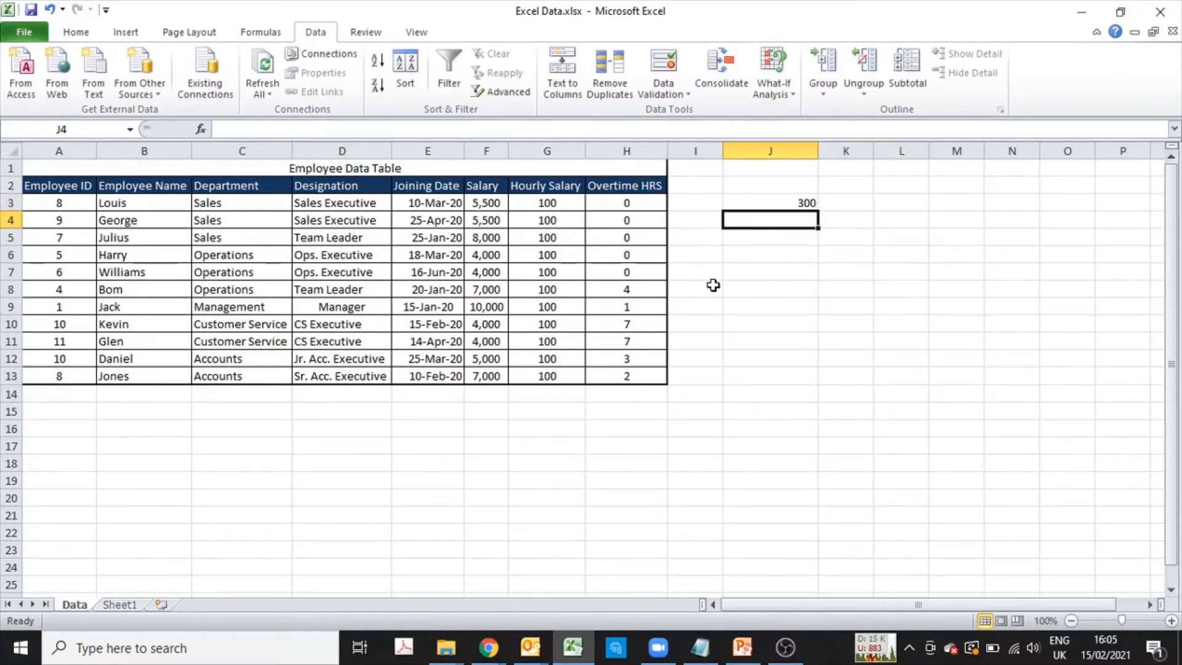
pyautogui.write('10')
pyautogui.press('Return')
# - Multiply the two numbers with the cell-reference formula =J3*J4 in cell J5
pyautogui.write('=')
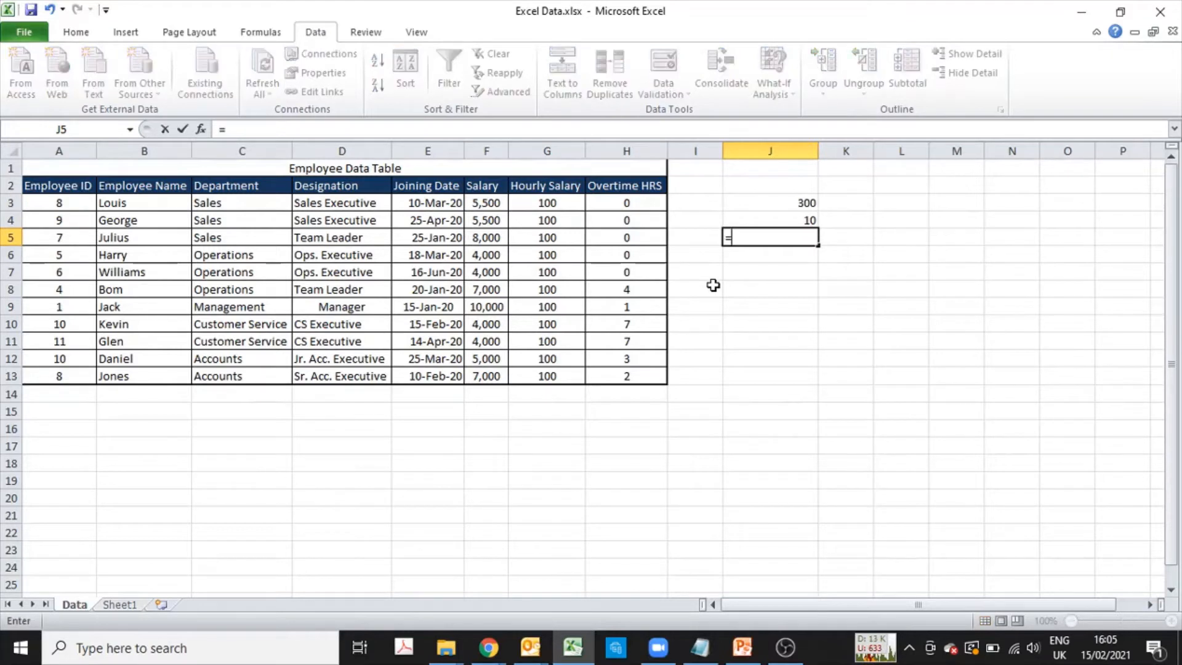
pyautogui.press('Up')
pyautogui.press('Up')
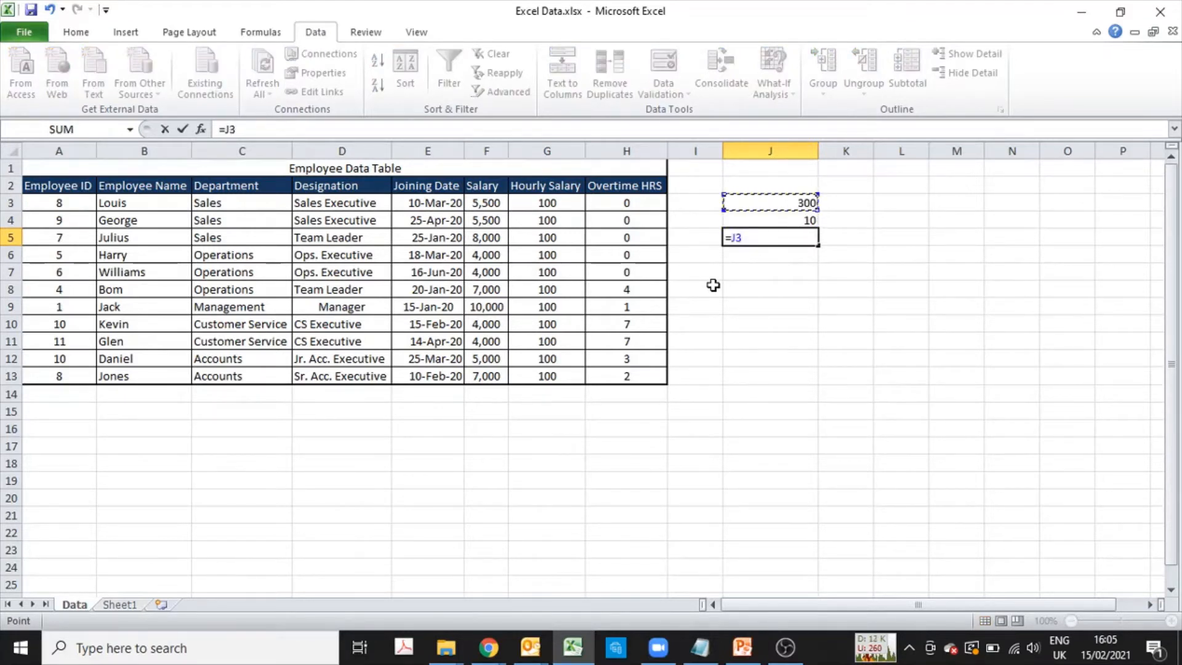
pyautogui.write('*')
pyautogui.press('Down')
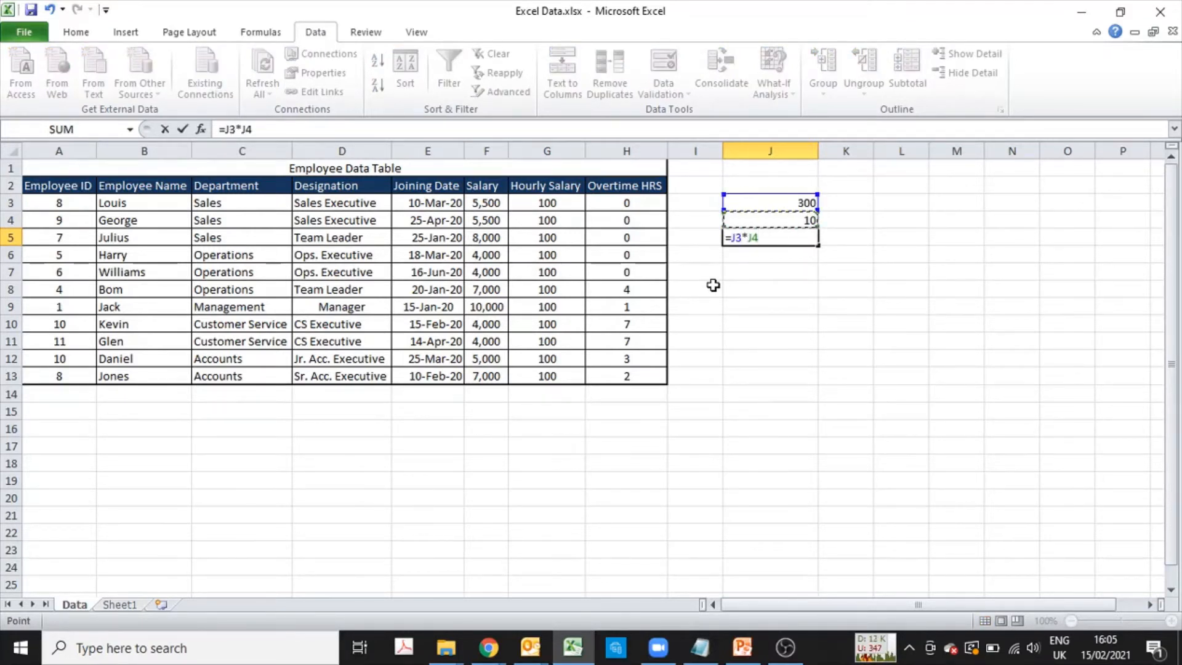
pyautogui.hotkey('ctrl', 'Return')
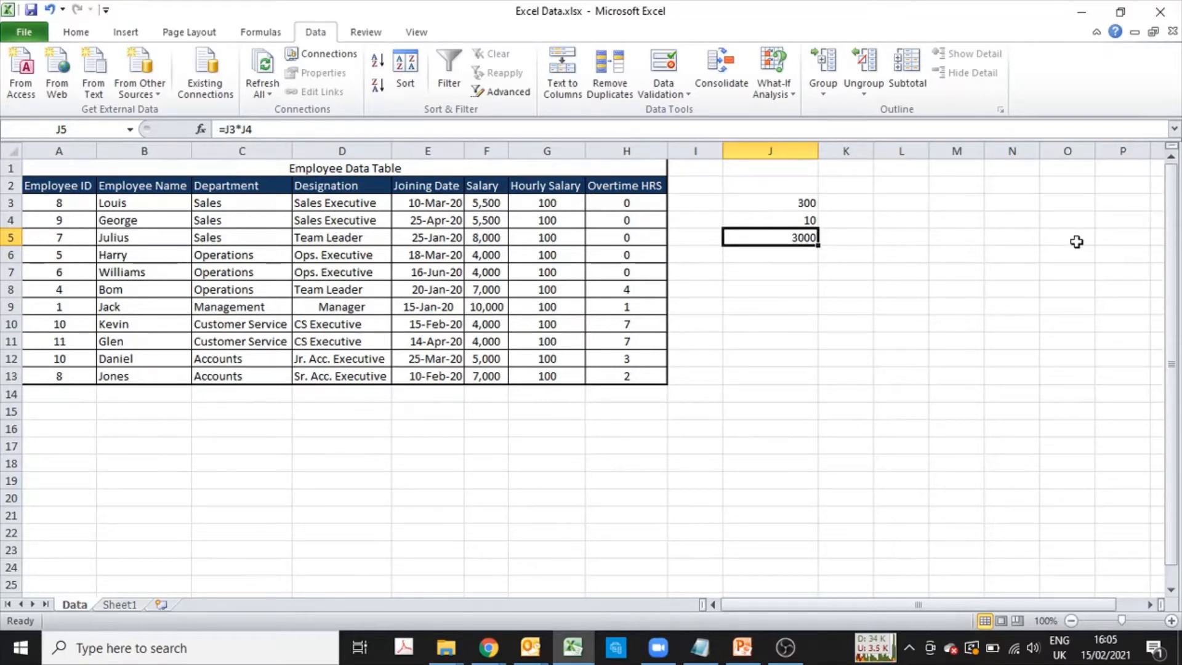
# - Inspect the cell references in the J5 formula and clear cells J3 to J5
pyautogui.press('F2')
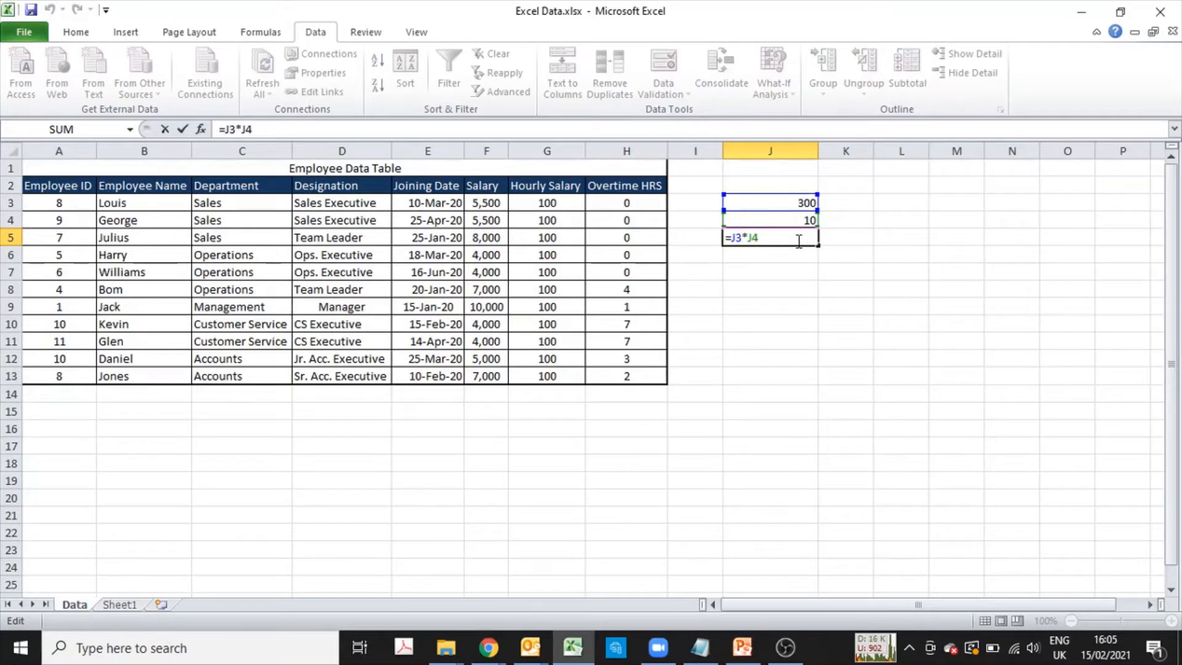
pyautogui.hotkey('ctrl', 'Return')
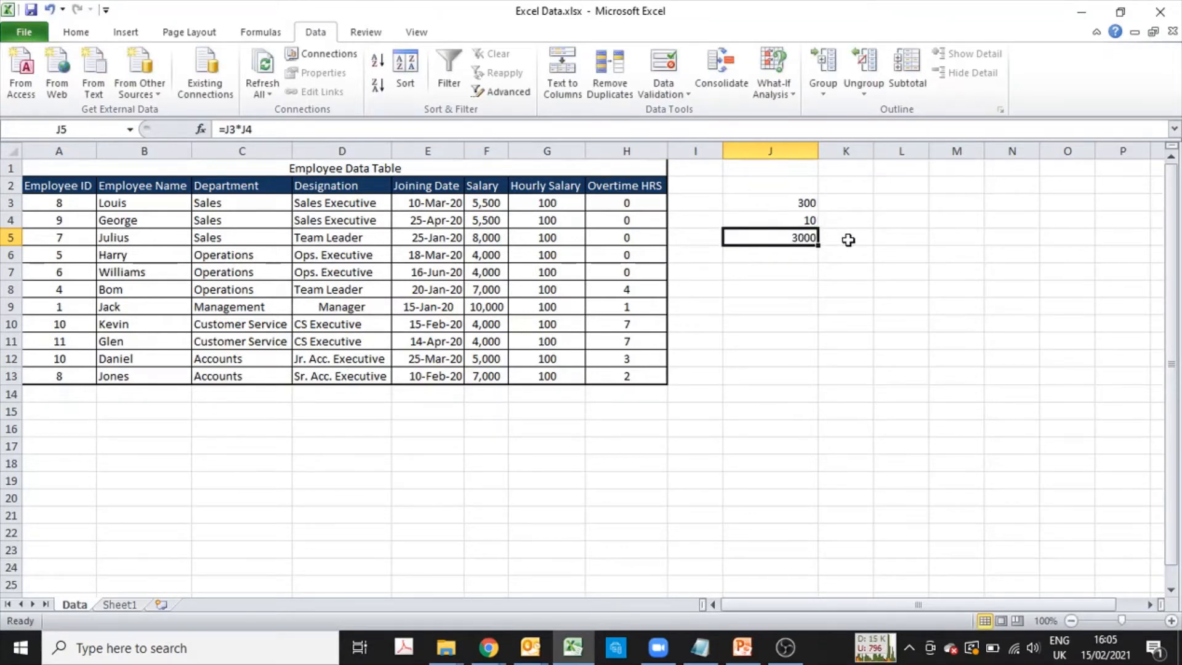
pyautogui.press('F2')
pyautogui.hotkey('ctrl', 'Return')
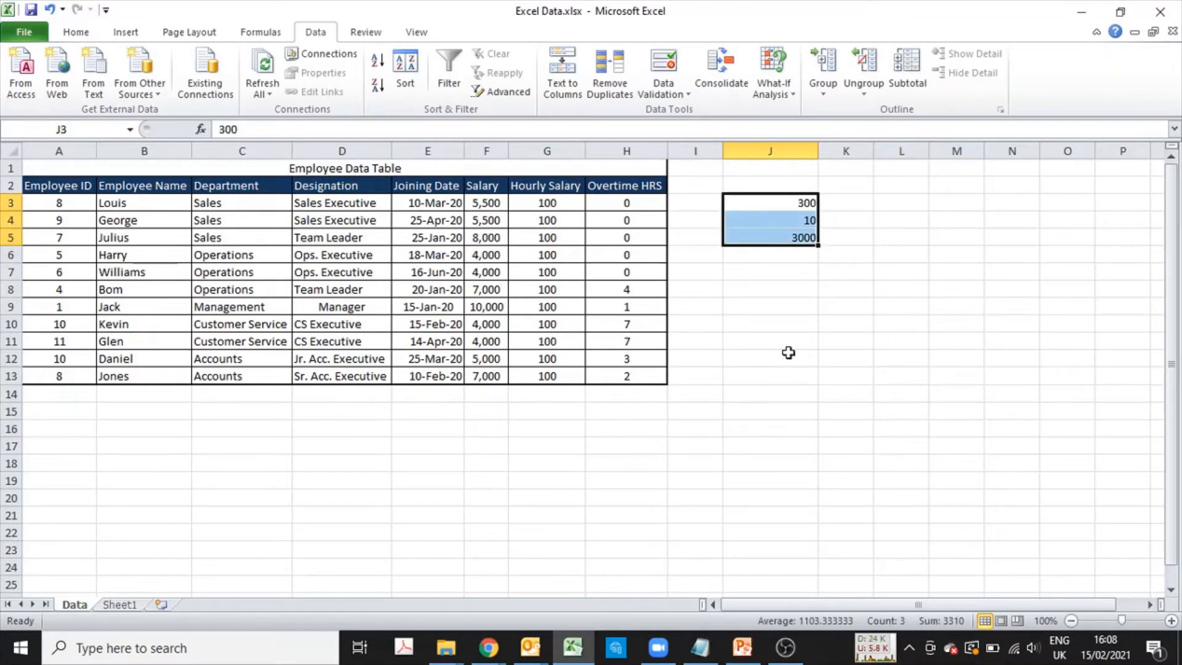
pyautogui.press('Delete')
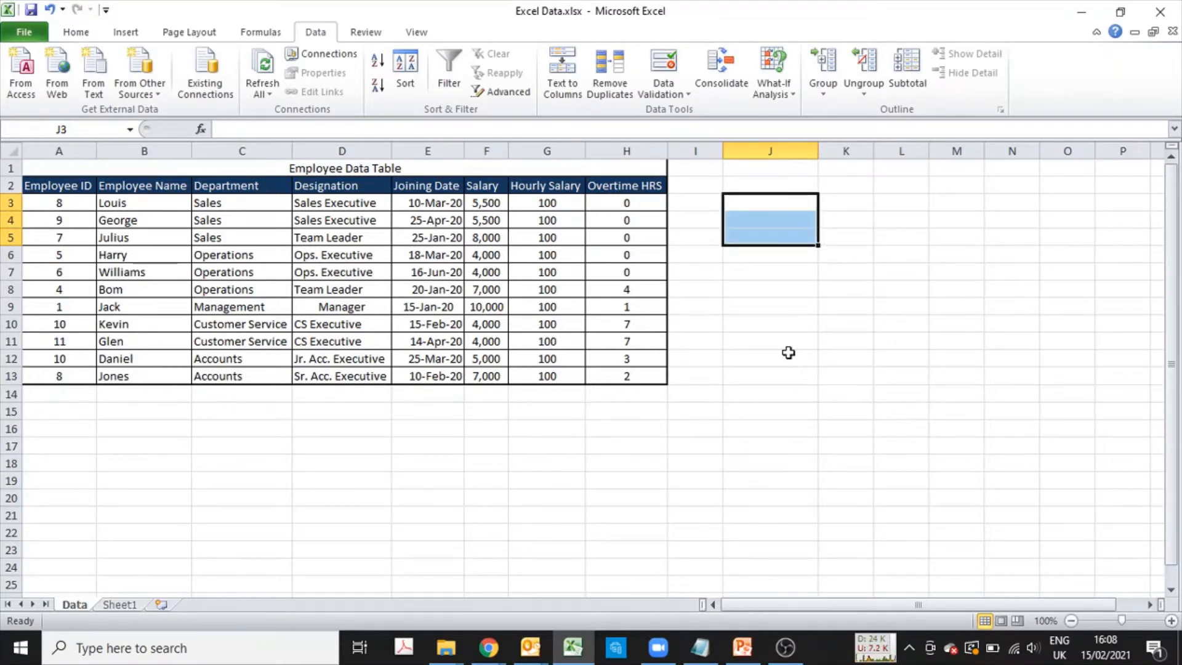
# - Enter the formula =2+2*2 in cell J4 to demonstrate the order of operations
pyautogui.press('Down')
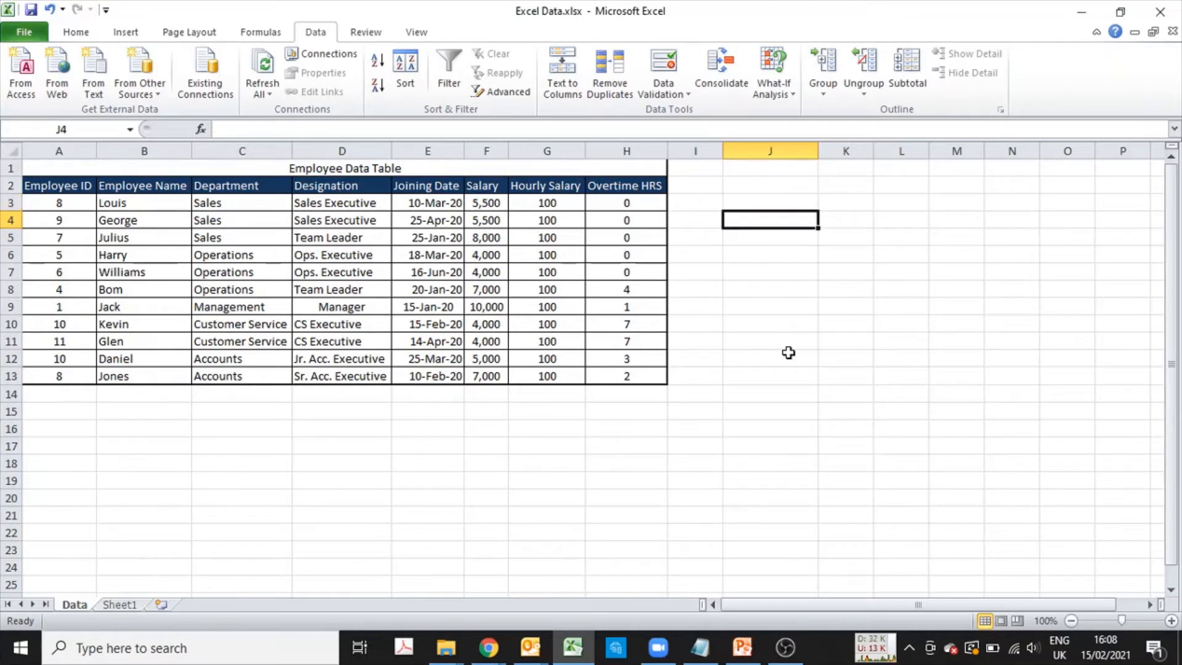
pyautogui.write('=2')
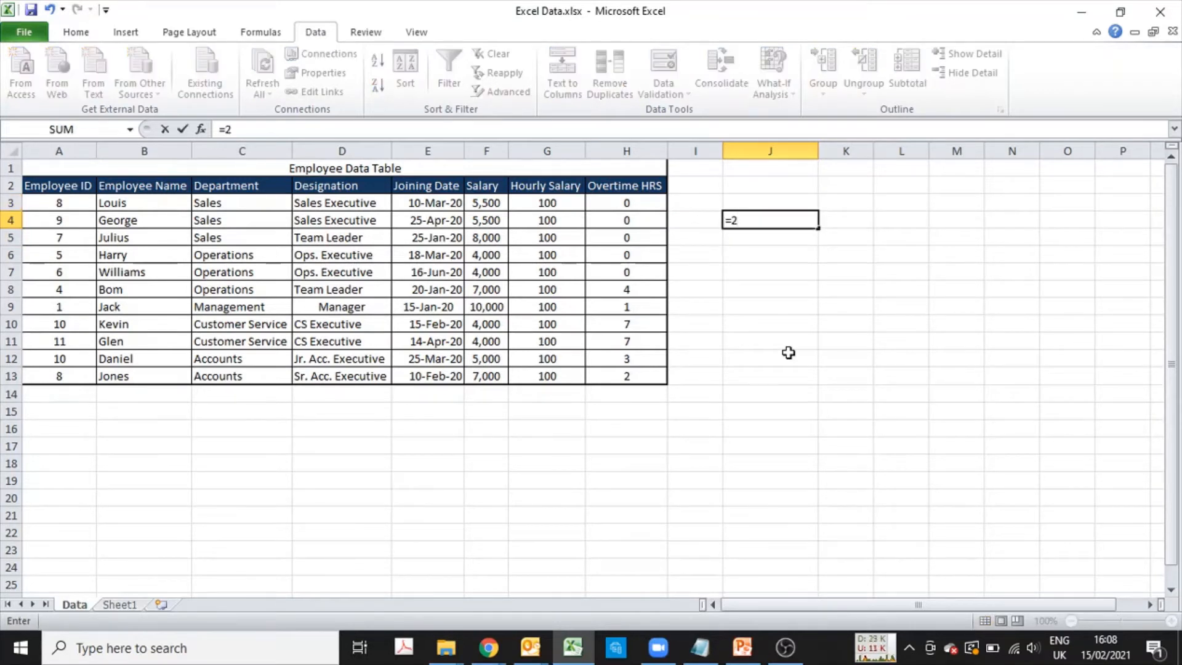
pyautogui.write('+2*2')
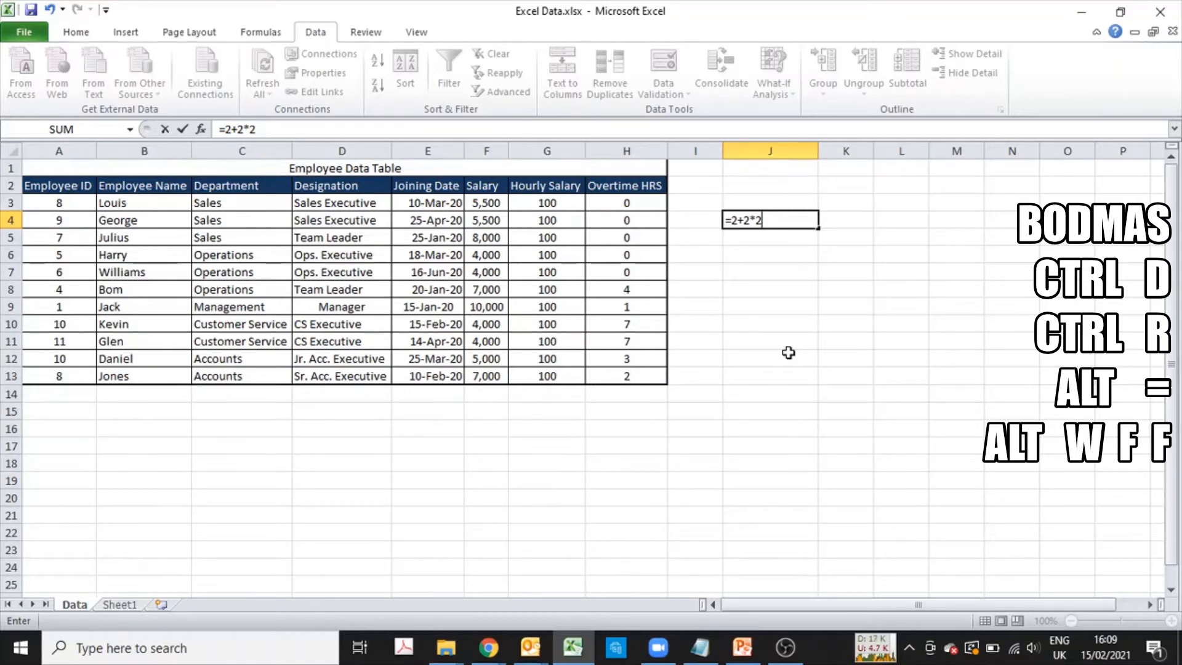
pyautogui.press('Left')
pyautogui.press('Left')
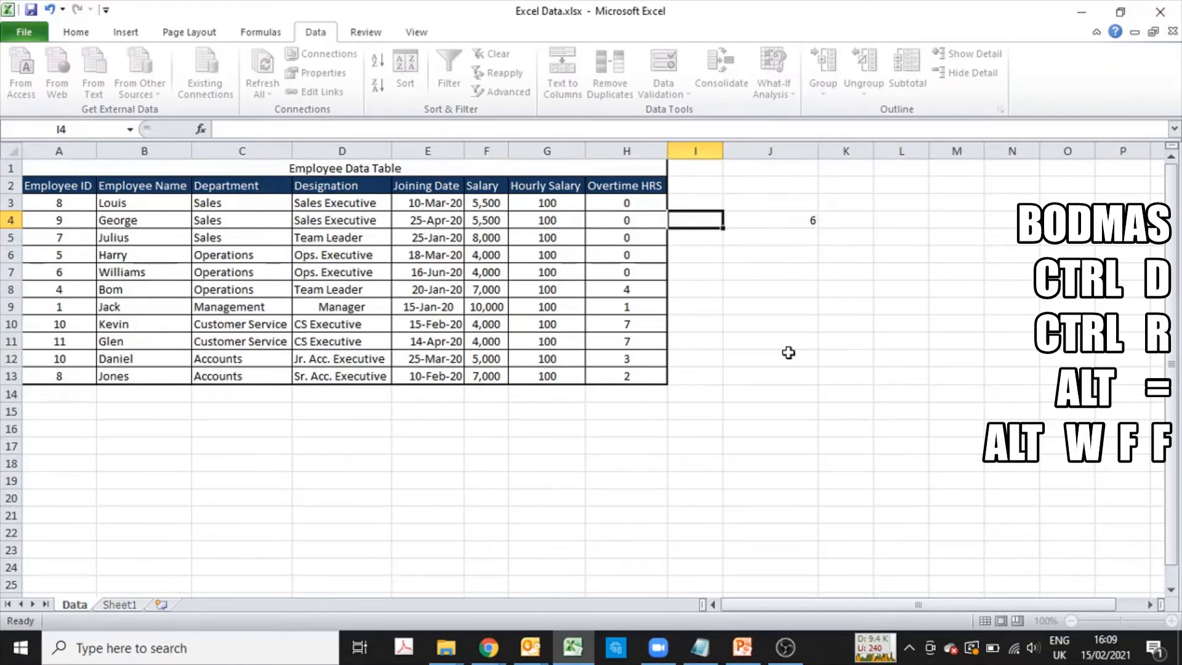
pyautogui.press('Right')
pyautogui.press('Right')
pyautogui.press('Left')
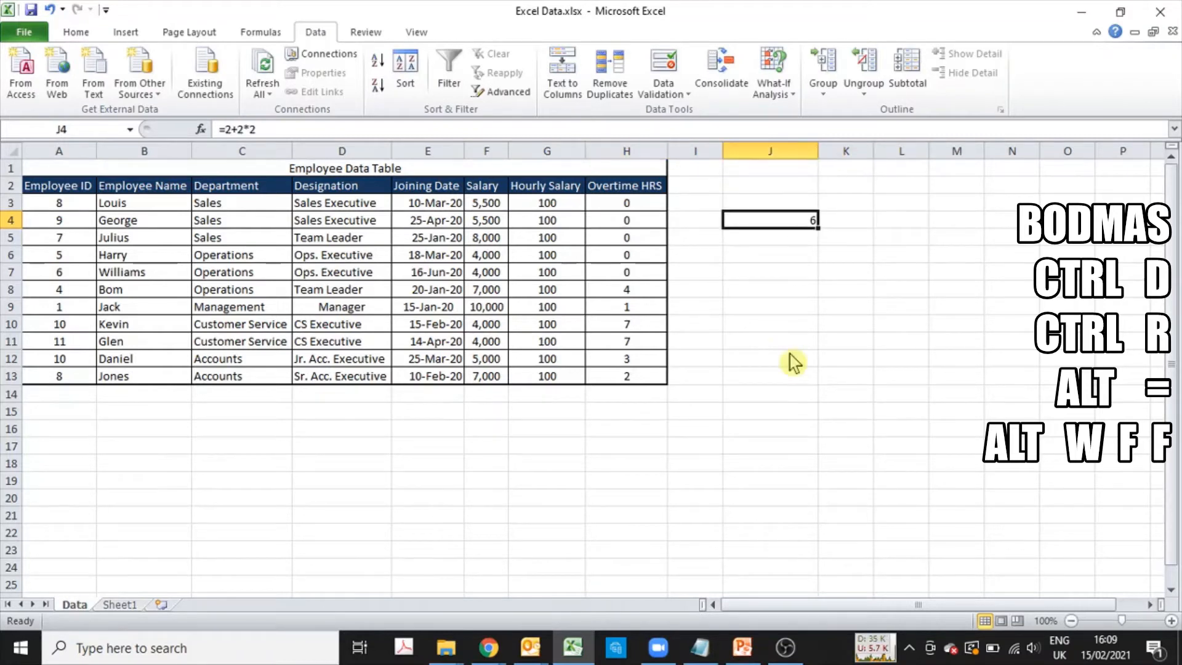
# - Copy the formula text =2+2*2 from cell J4 into cell J5
pyautogui.press('F2')
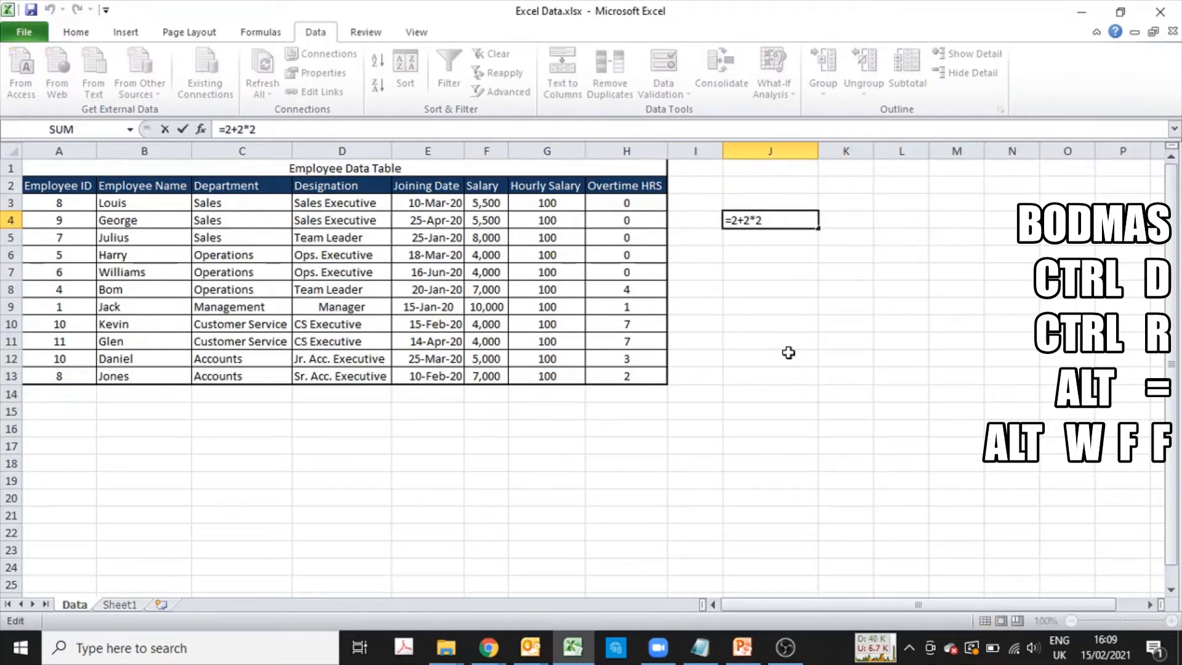
pyautogui.hotkey('shift', 'Home')
pyautogui.hotkey('ctrl', 'c')
pyautogui.press('Escape')
pyautogui.press('Down')
pyautogui.press('F2')
pyautogui.hotkey('ctrl', 'v')
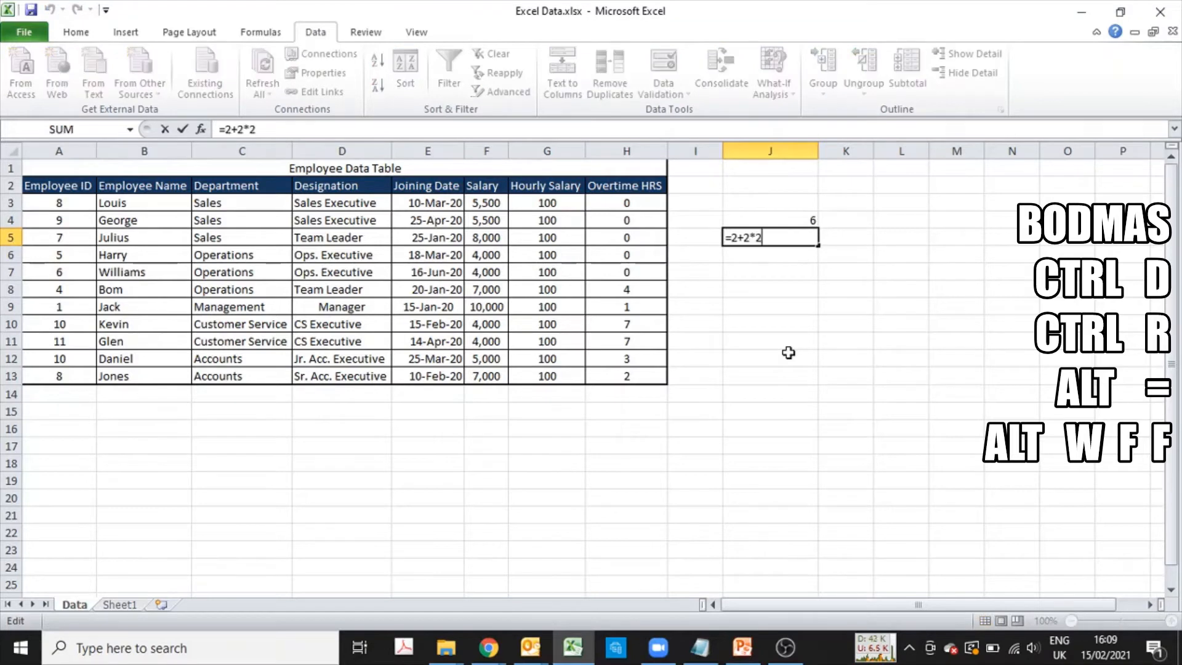
# - Put parentheses around the addition in J5 so the formula reads =(2+2)*2
pyautogui.write(')')
pyautogui.press('Left')
pyautogui.press('Left')
pyautogui.press('Left')
pyautogui.press('Left')
pyautogui.write('(')
pyautogui.hotkey('ctrl', 'Return')
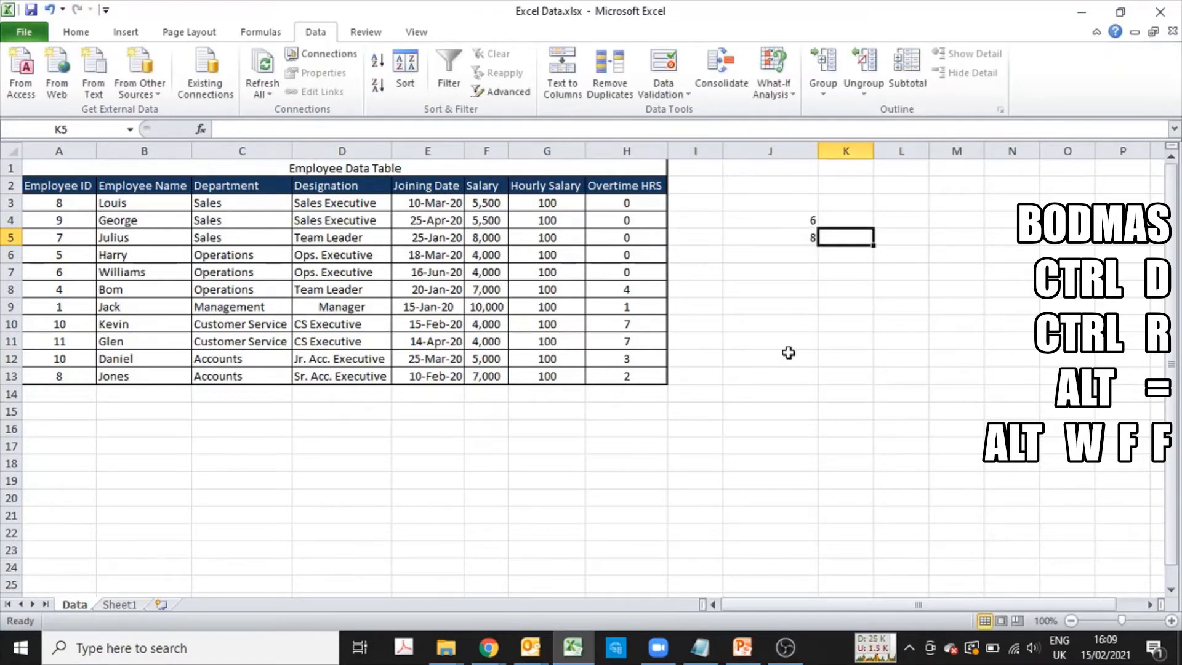
# - Compare the formulas in J4 and J5, and clear both cells
pyautogui.hotkey('shift', 'Up')
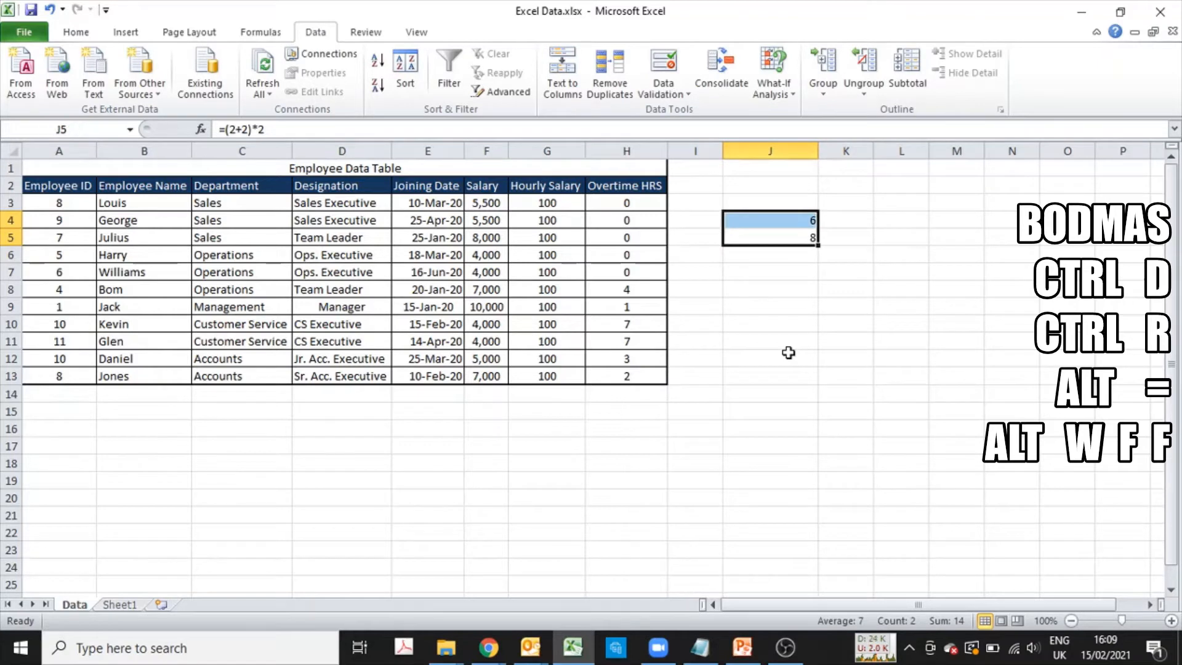
pyautogui.press('Up')
pyautogui.press('Down')
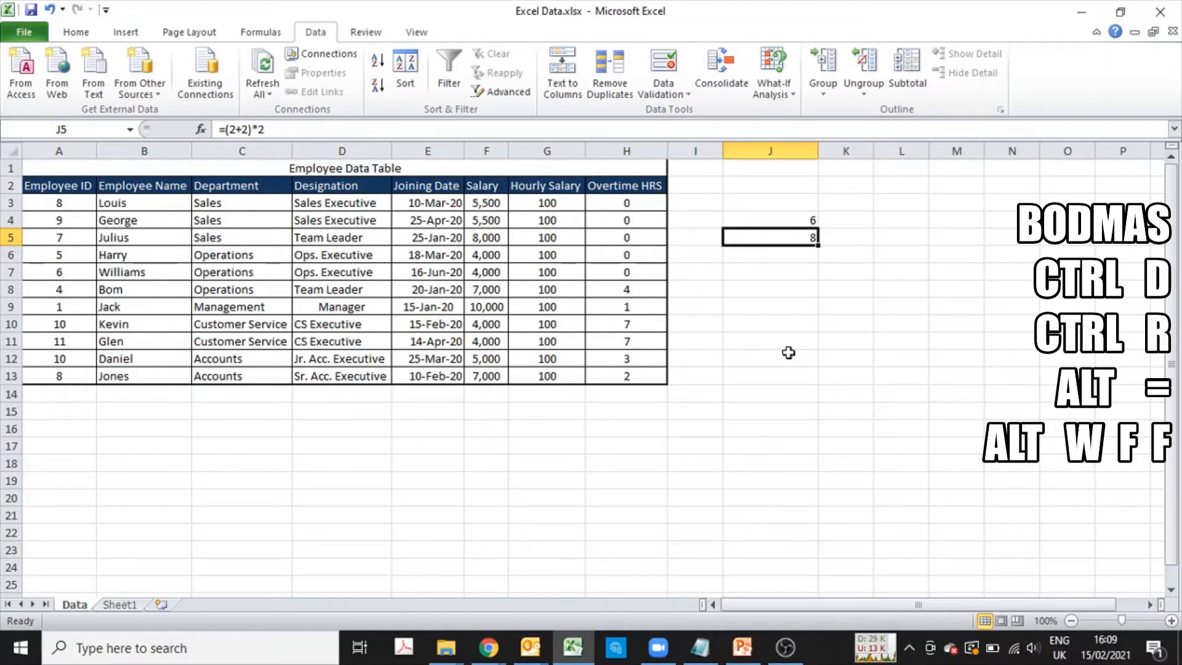
pyautogui.press('Up')
pyautogui.hotkey('shift', 'Down')
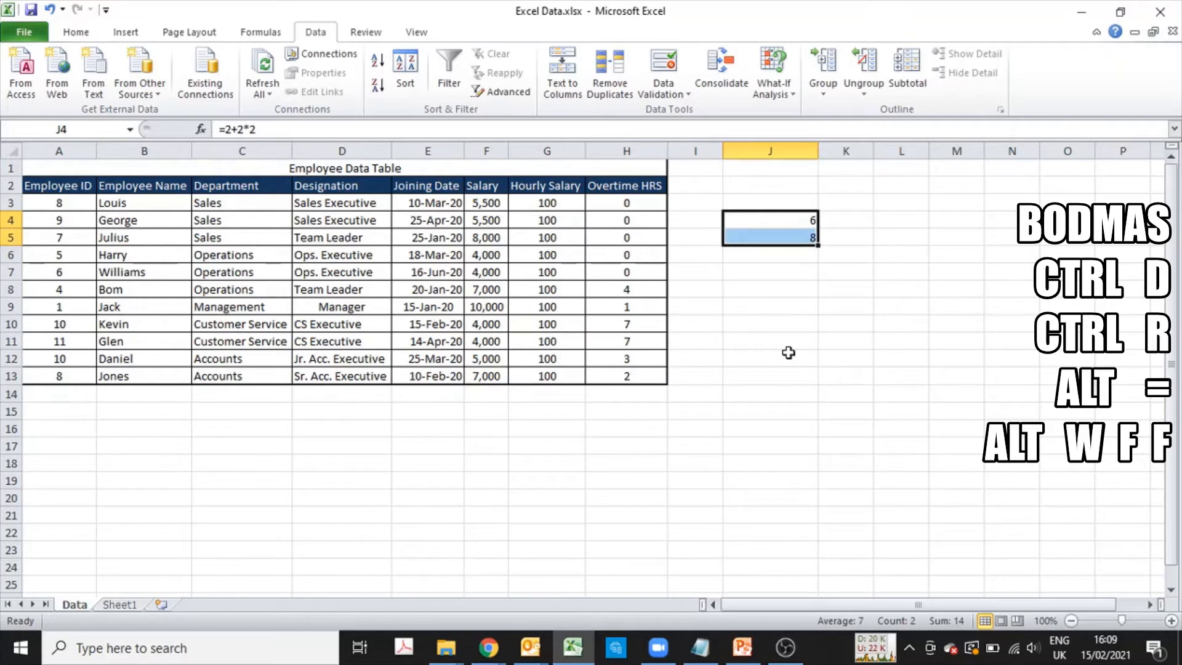
pyautogui.press('Delete')
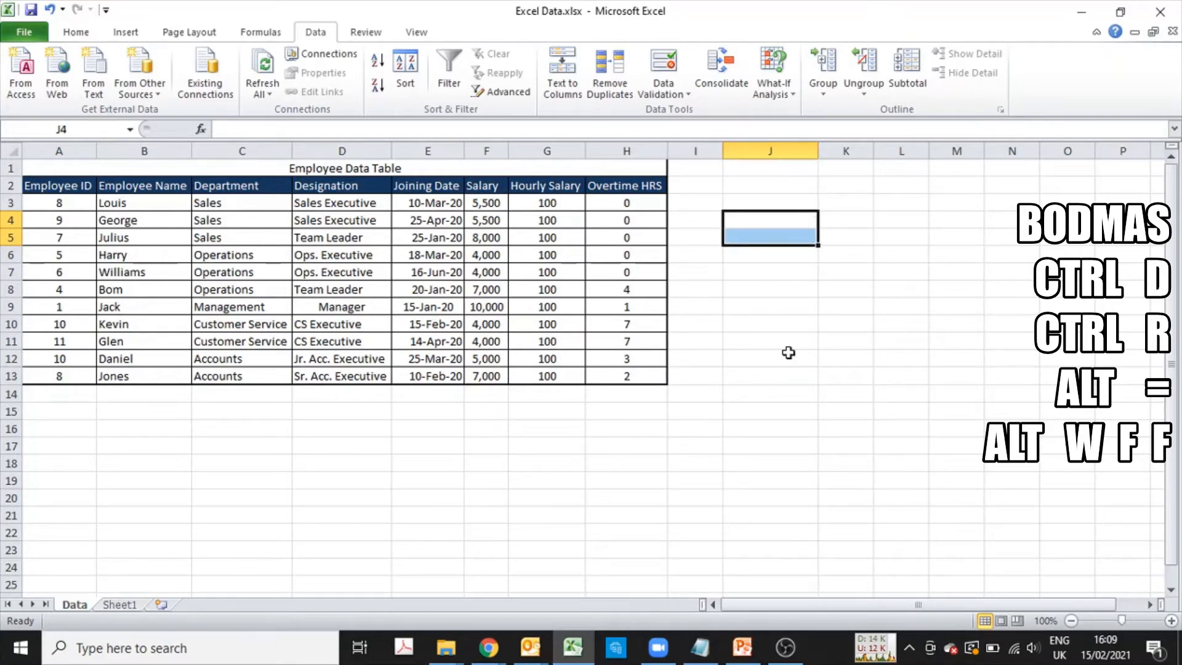
# - Examine the Hourly Salary and Overtime HRS columns down to the last employee row
pyautogui.click(727, 186)
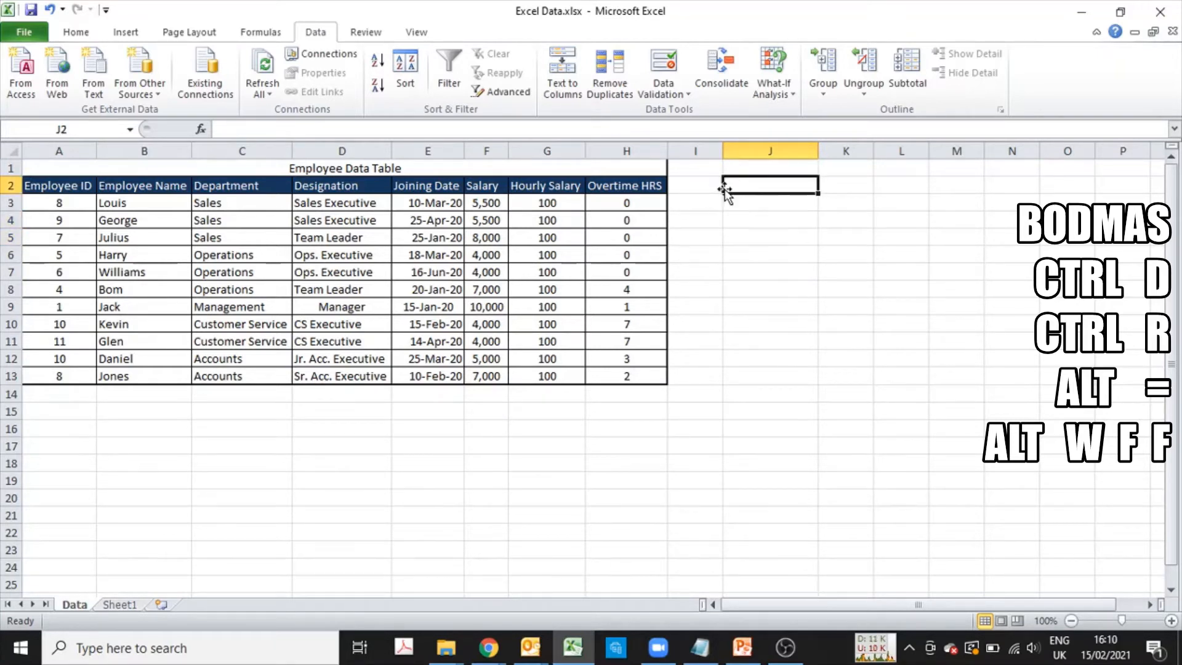
pyautogui.click(563, 189)
pyautogui.press('Down')
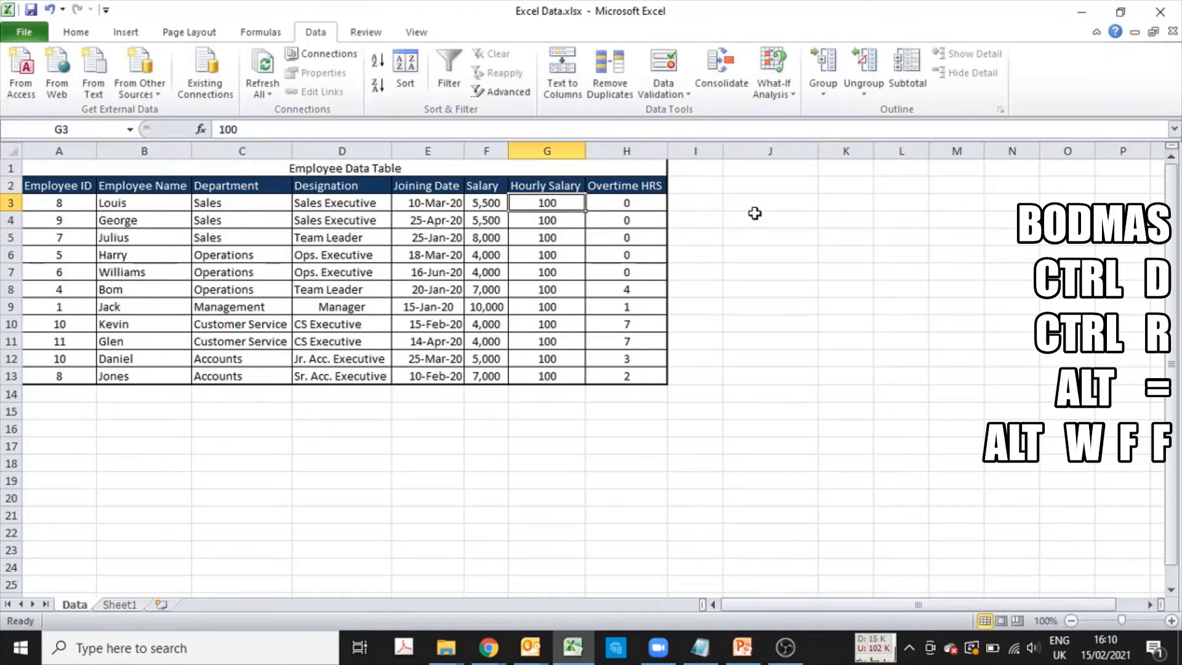
pyautogui.press('Right')
pyautogui.press('Left')
pyautogui.press('Up')
pyautogui.press('Down')
pyautogui.press('Right')
pyautogui.press('Down')
pyautogui.press('Down')
pyautogui.press('Down')
pyautogui.press('Down')
pyautogui.press('Down')
pyautogui.press('Down')
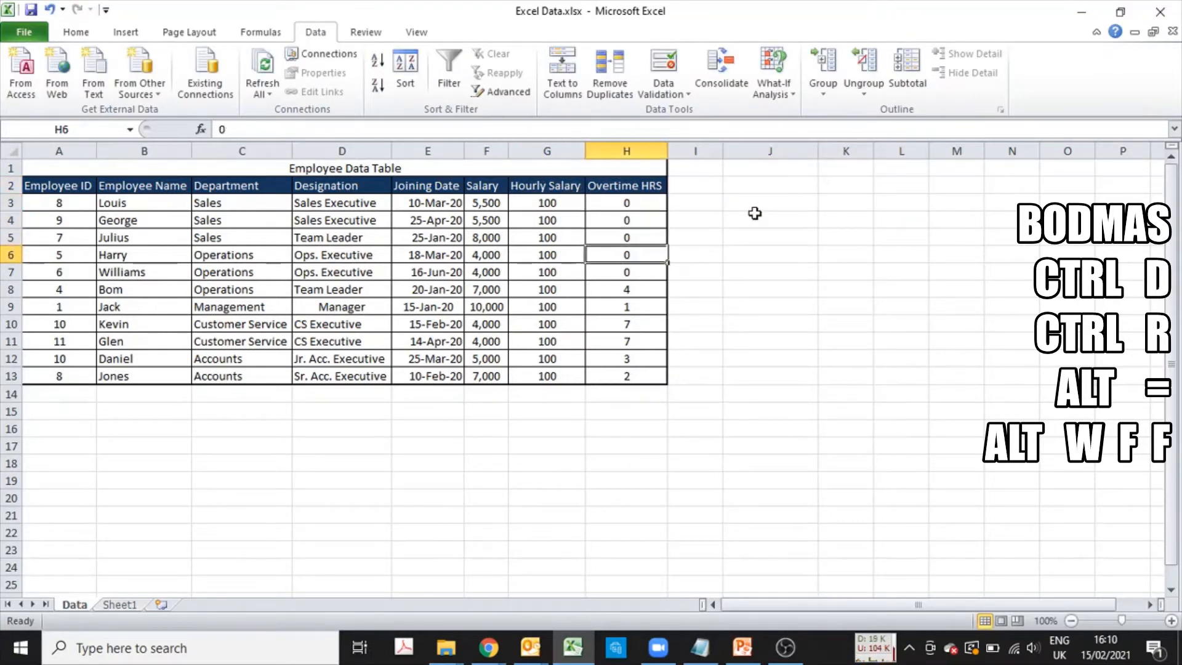
pyautogui.press('Down')
pyautogui.press('Down')
pyautogui.press('Down')
pyautogui.press('Down')
pyautogui.press('Right')
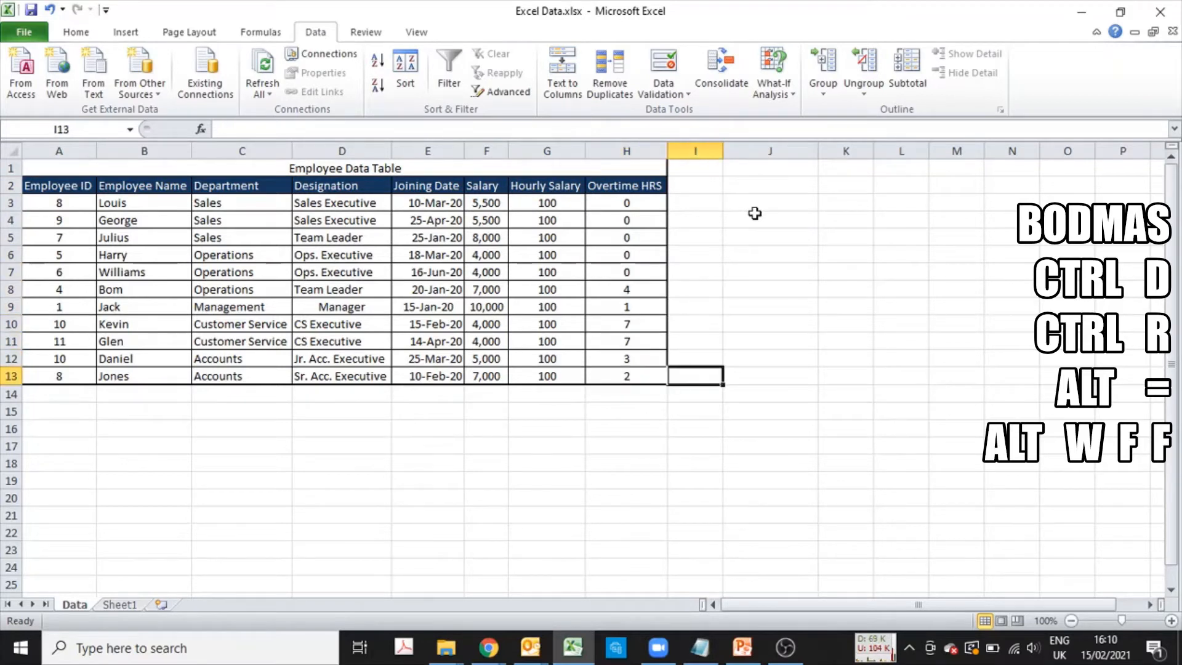
# - Calculate the first employee's overtime pay in cell I3 with the formula =H3*G3
pyautogui.press('Up')
pyautogui.press('Up')
pyautogui.press('Up')
pyautogui.press('Up')
pyautogui.press('Up')
pyautogui.press('Up')
pyautogui.press('Up')
pyautogui.press('Up')
pyautogui.press('Up')
pyautogui.press('Up')
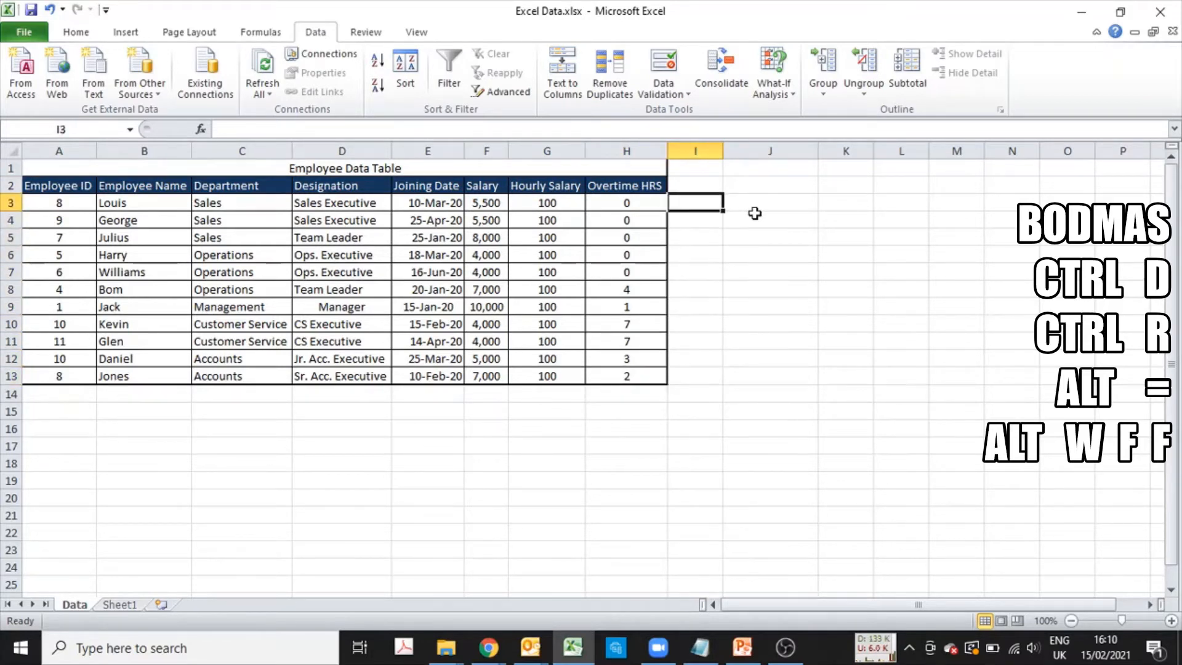
pyautogui.write('=')
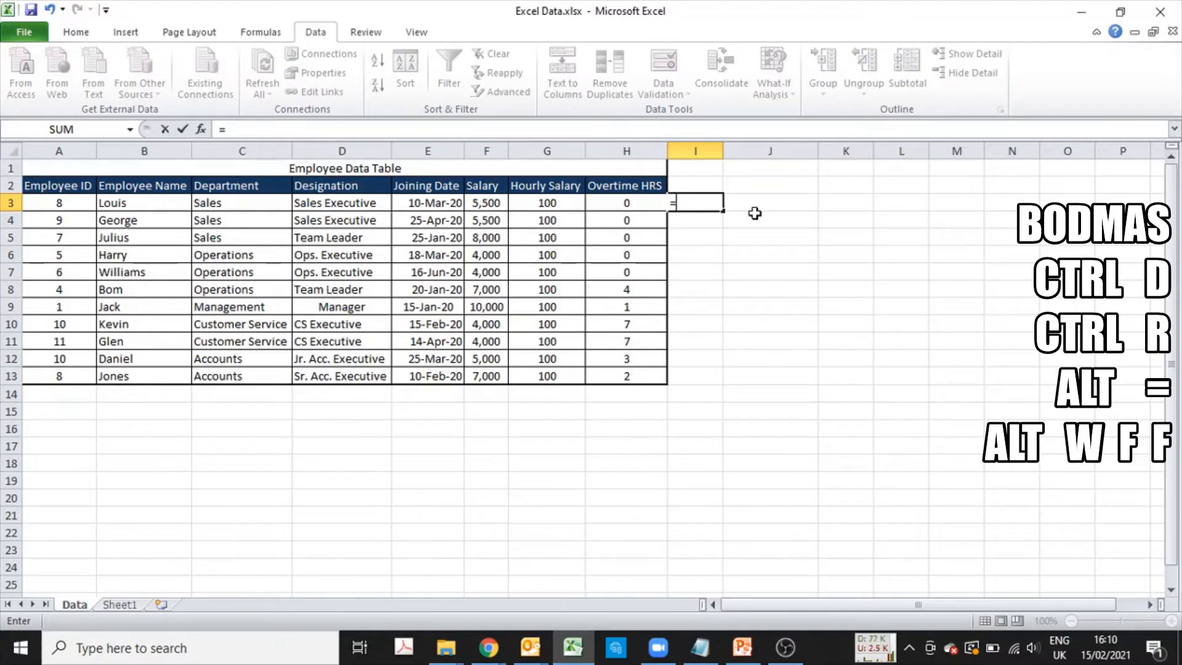
pyautogui.press('Left')
pyautogui.write('*')
pyautogui.press('Left')
pyautogui.press('Left')
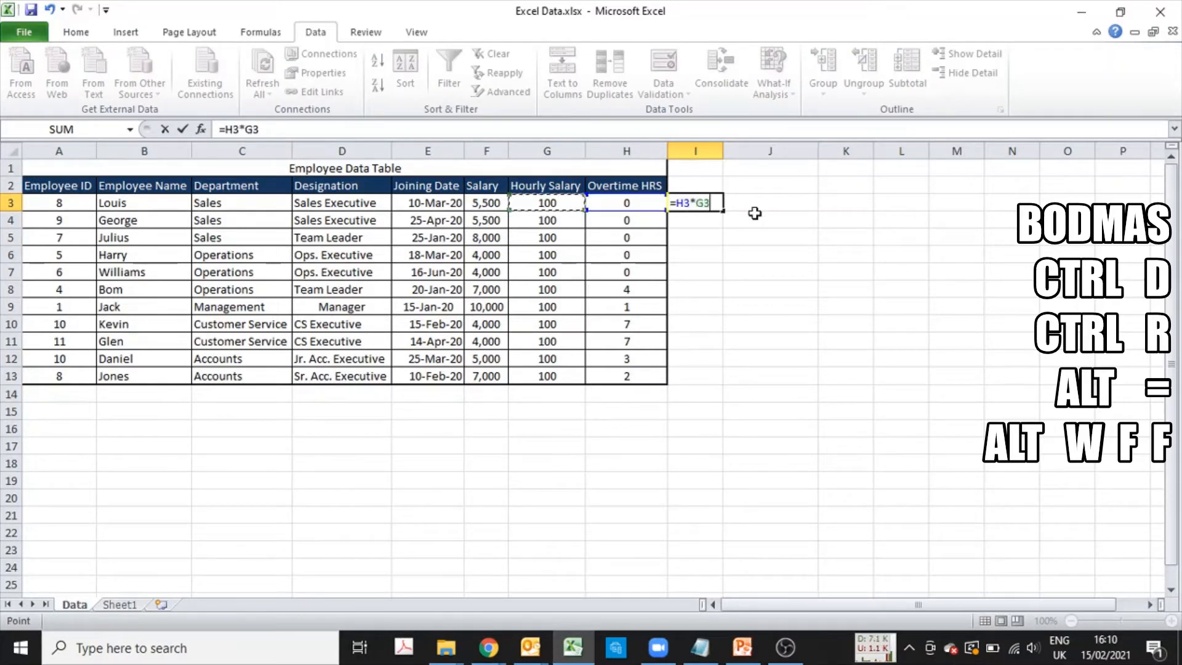
pyautogui.press('Return')
# - Enter the column header "Overtime Salary" in cell I2
pyautogui.press('Up')
pyautogui.press('Up')
pyautogui.write('Overtime')
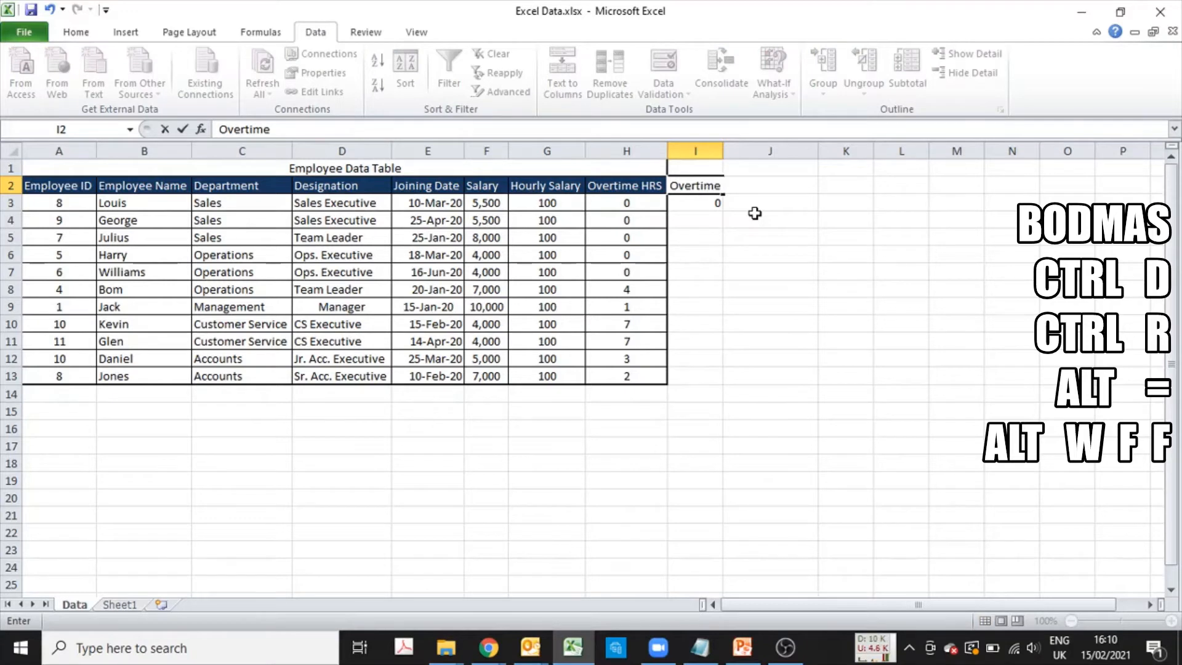
pyautogui.write(' Salary')
pyautogui.press('Return')
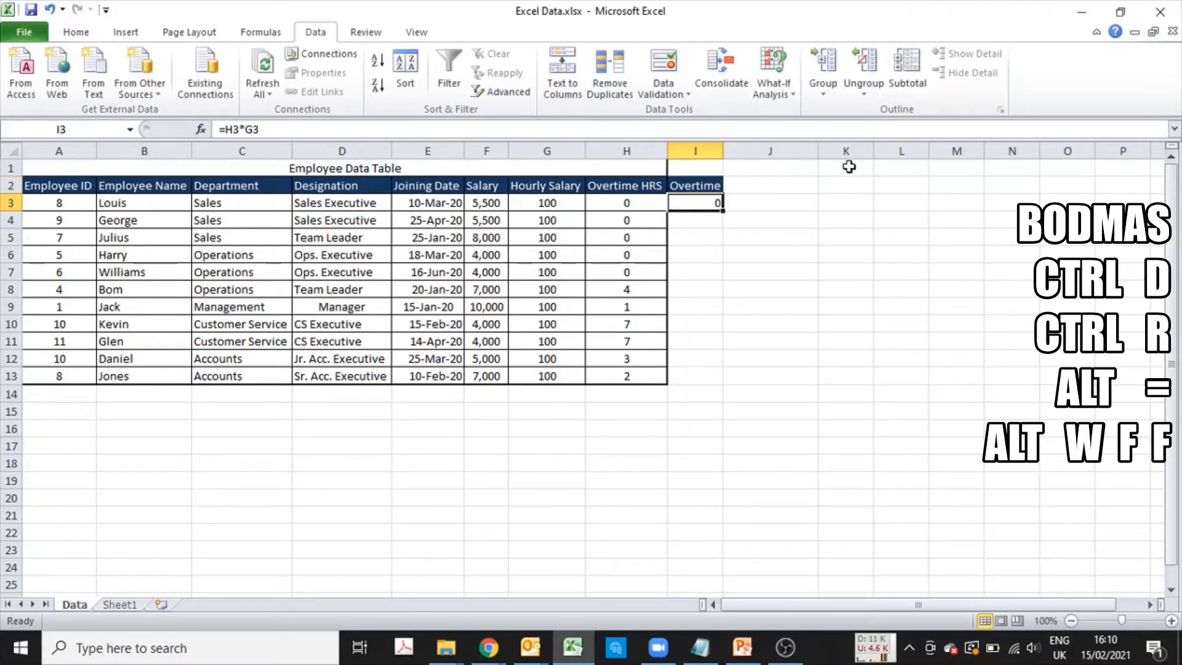
# - Autofit column I to its header and centre the overtime value in I3
pyautogui.doubleClick(723, 151)
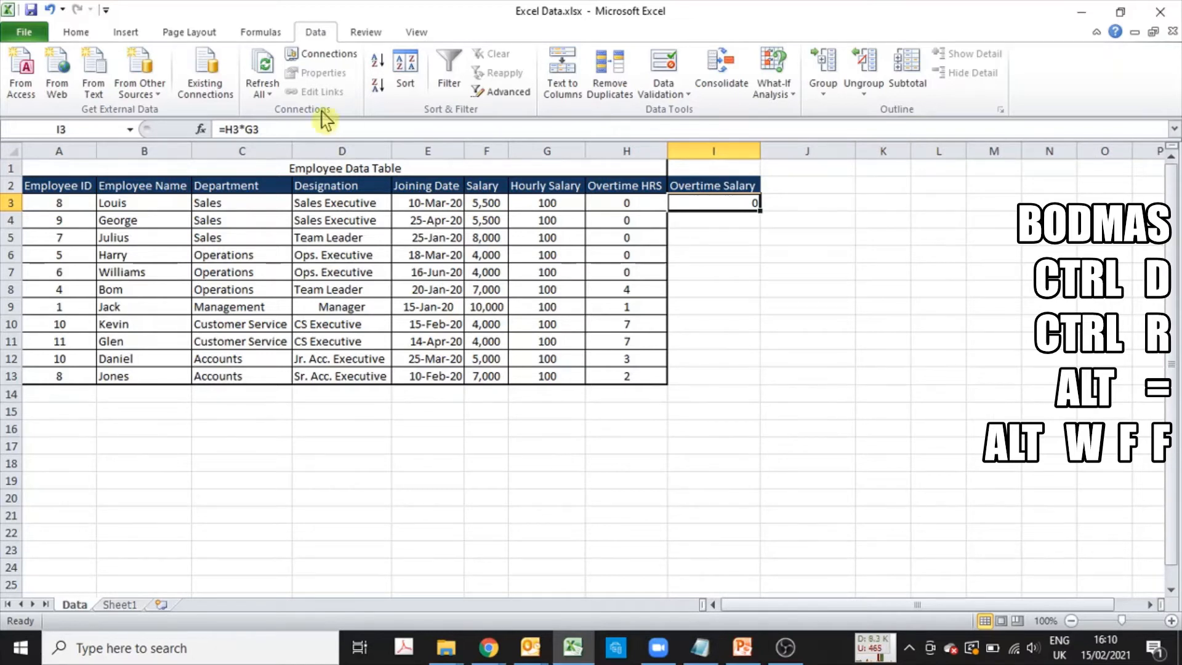
pyautogui.click(76, 32)
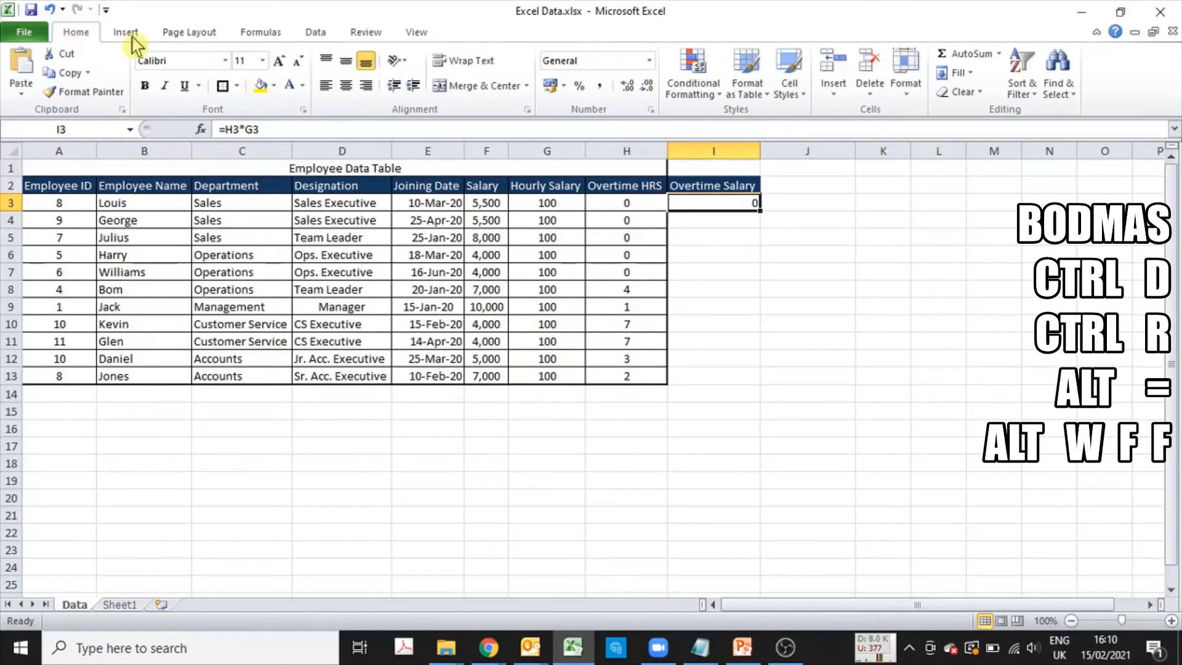
pyautogui.click(346, 86)
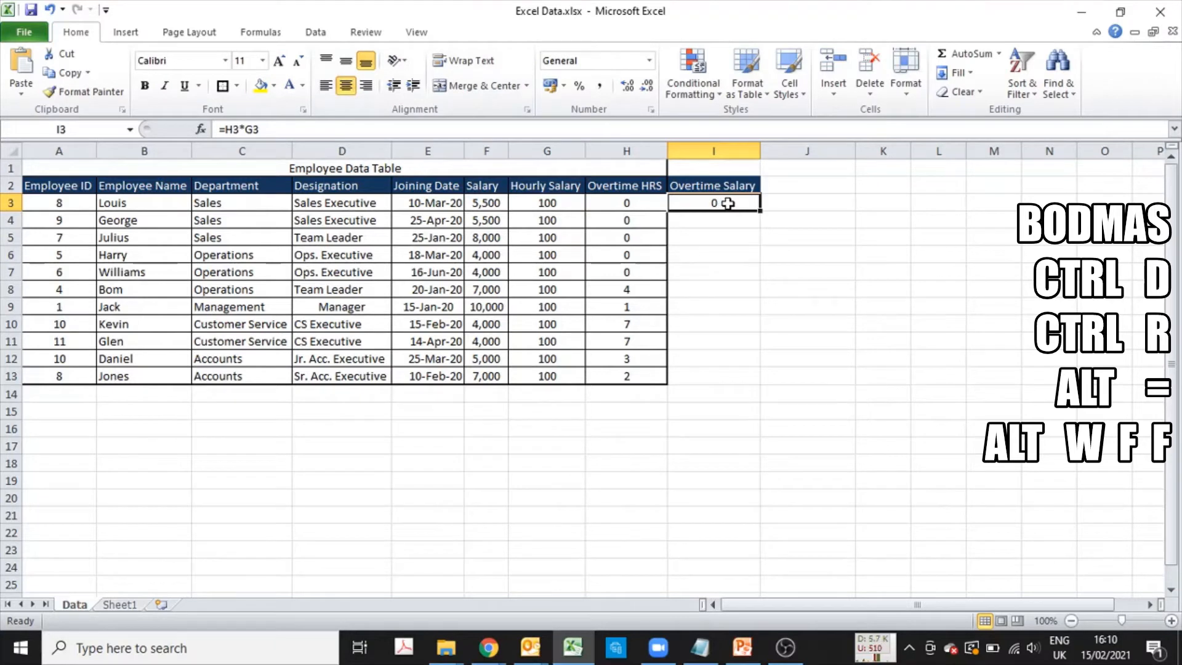
# - Copy the overtime formula from I3 into the cells below one at a time, and undo the pastes
pyautogui.hotkey('ctrl', 'c')
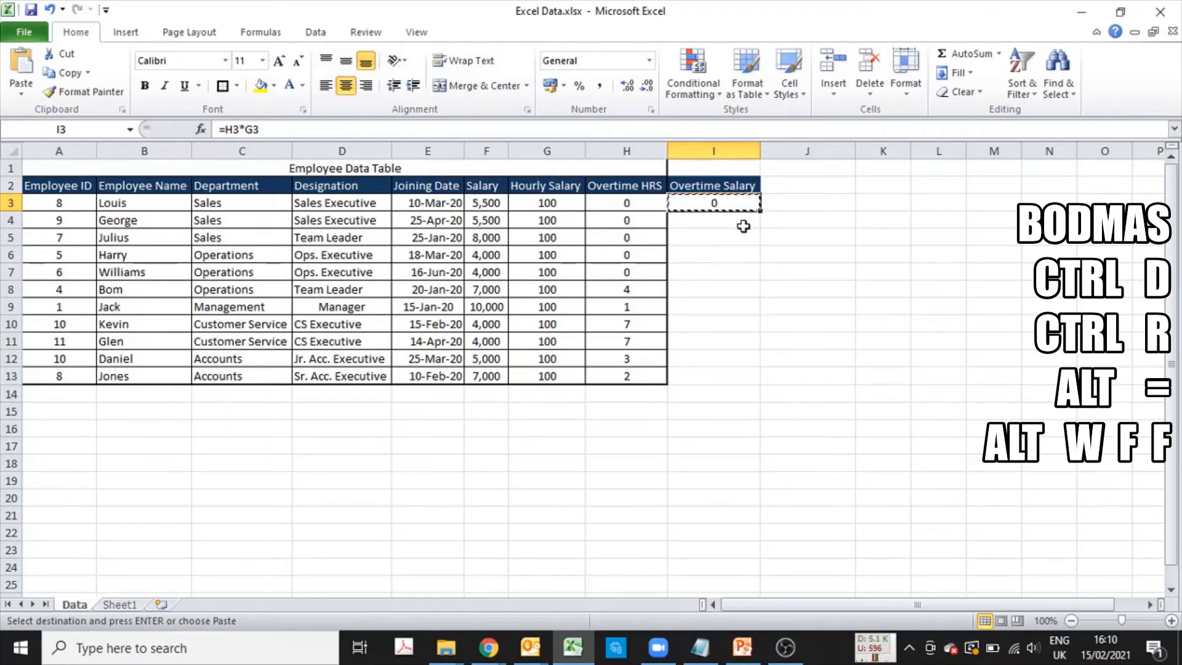
pyautogui.click(742, 220)
pyautogui.hotkey('ctrl', 'v')
pyautogui.click(736, 237)
pyautogui.hotkey('ctrl', 'v')
pyautogui.hotkey('ctrl', 'z')
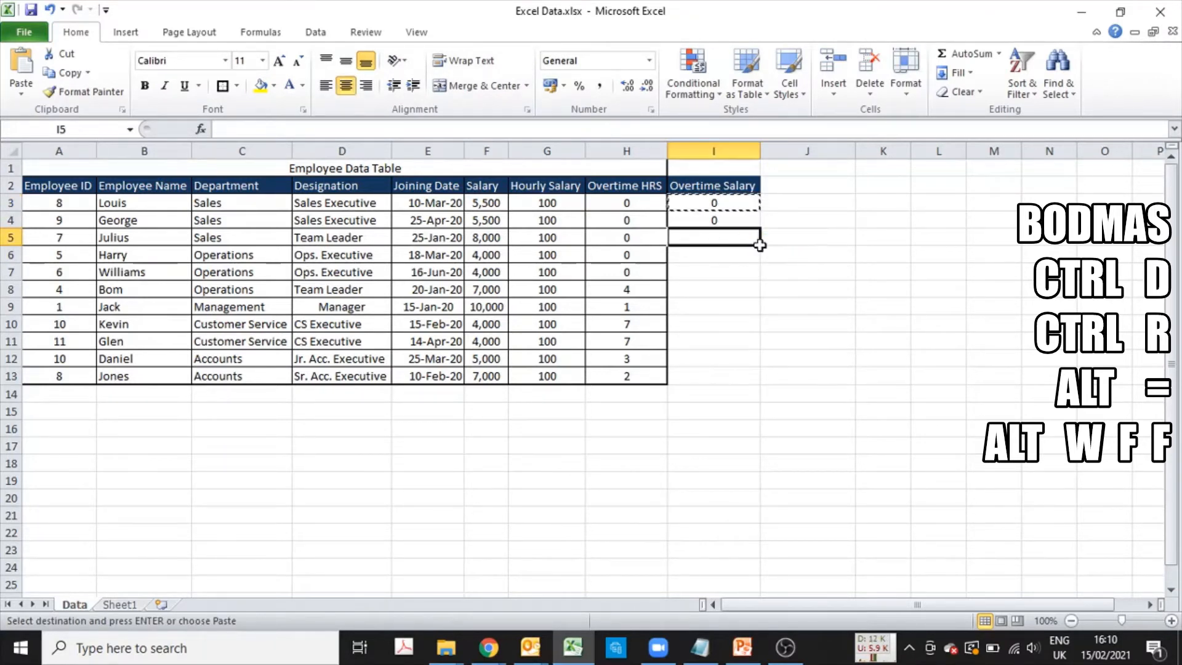
pyautogui.hotkey('ctrl', 'z')
# - Paste the copied overtime formula into the range I4:I13 at once, and undo the paste
pyautogui.click(738, 205)
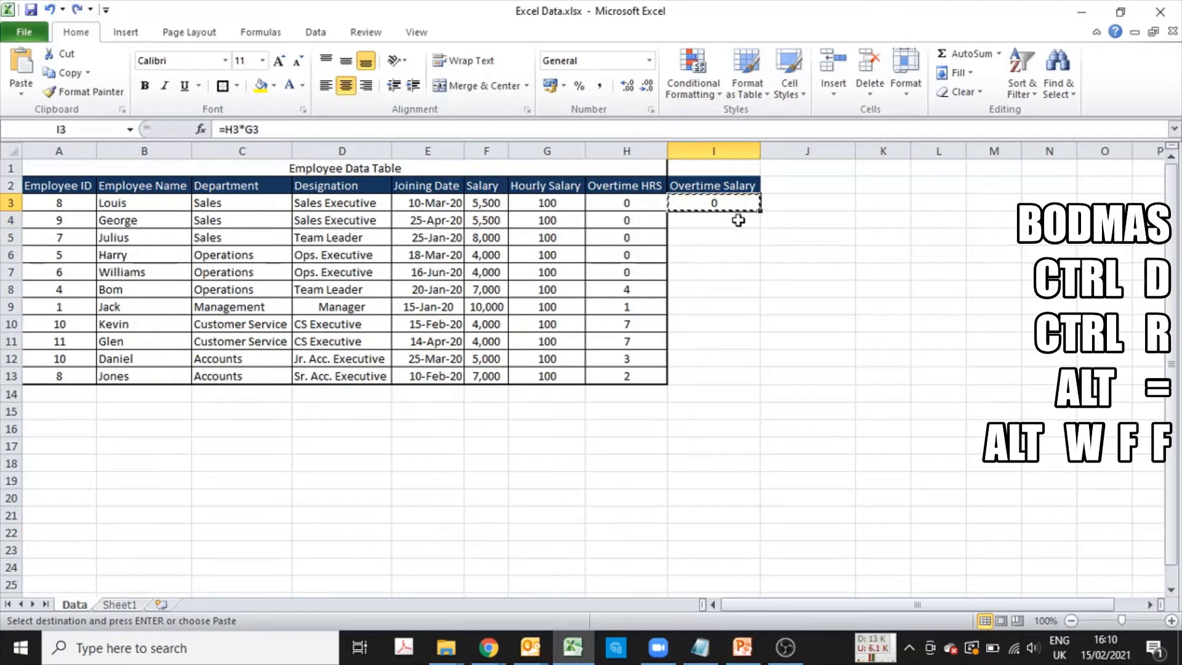
pyautogui.moveTo(737, 220); pyautogui.dragTo(731, 375)
pyautogui.hotkey('ctrl', 'v')
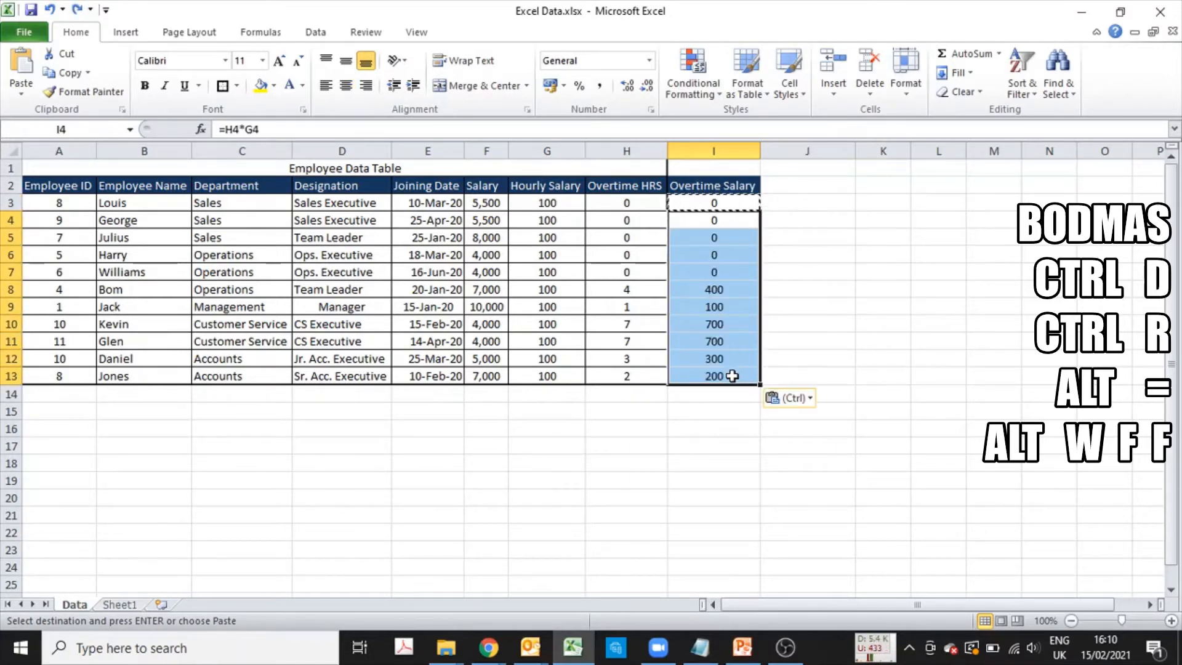
pyautogui.hotkey('ctrl', 'z')
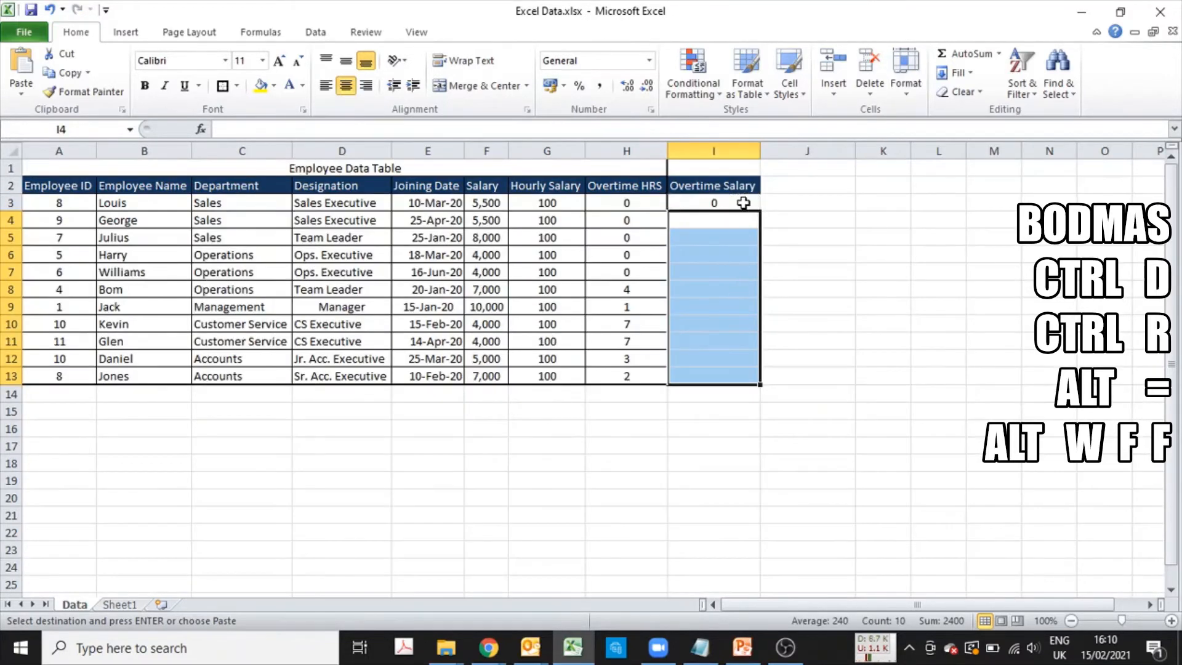
# - Autofill the I3 formula down to the last employee row with the fill handle, and undo the fill
pyautogui.click(744, 203)
pyautogui.doubleClick(762, 211)
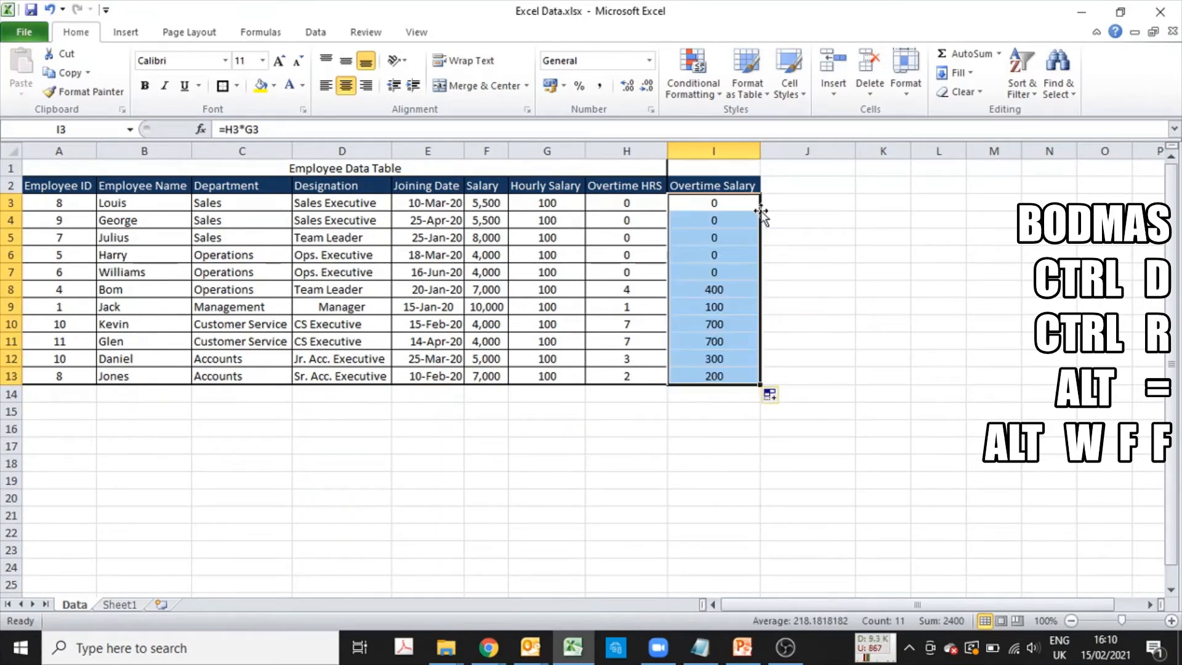
pyautogui.hotkey('ctrl', 'z')
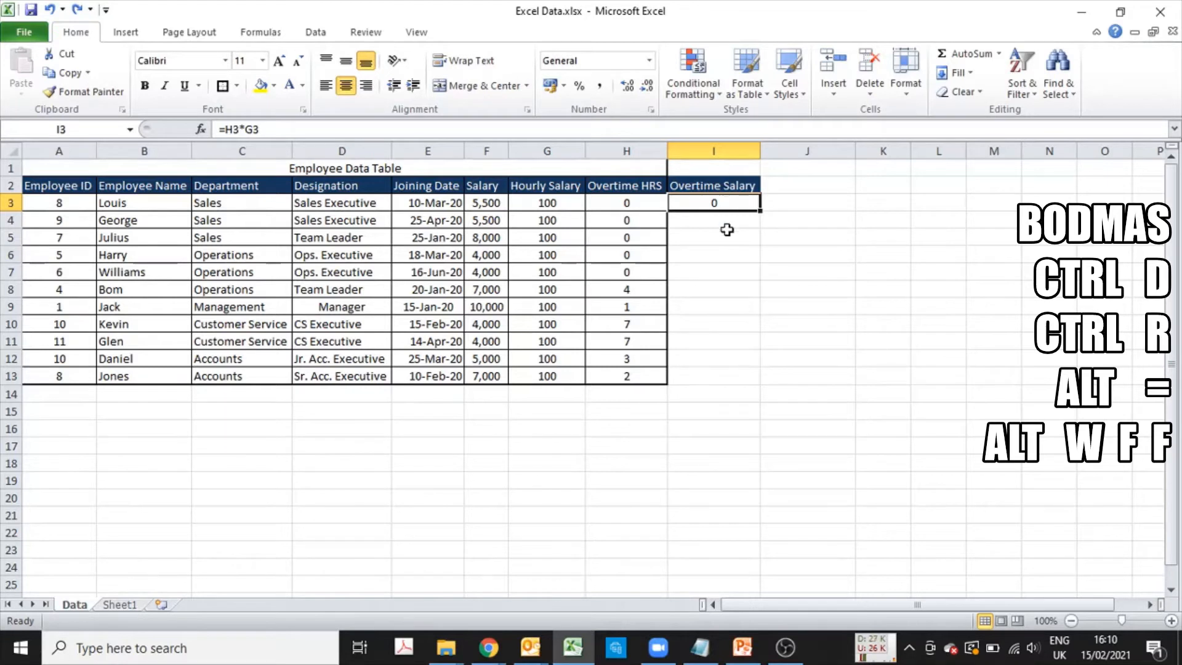
# - Fill the overtime formula down through the selected range I3:I13 with the Fill Down command
pyautogui.moveTo(727, 203); pyautogui.dragTo(723, 377)
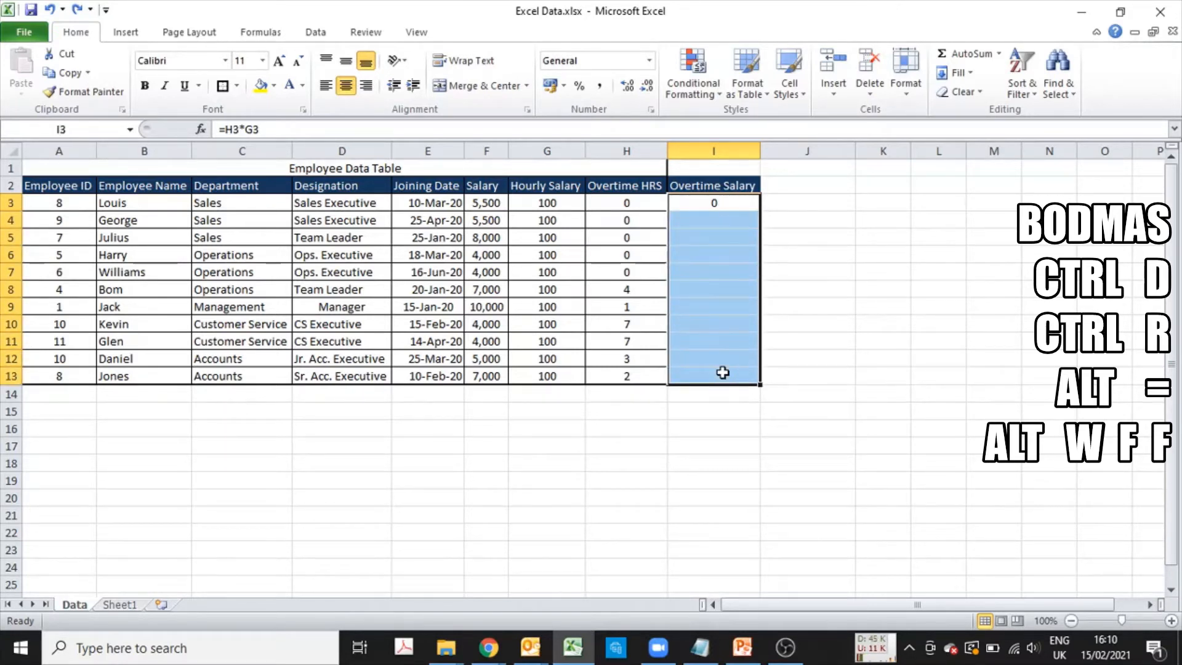
pyautogui.hotkey('ctrl', 'd')
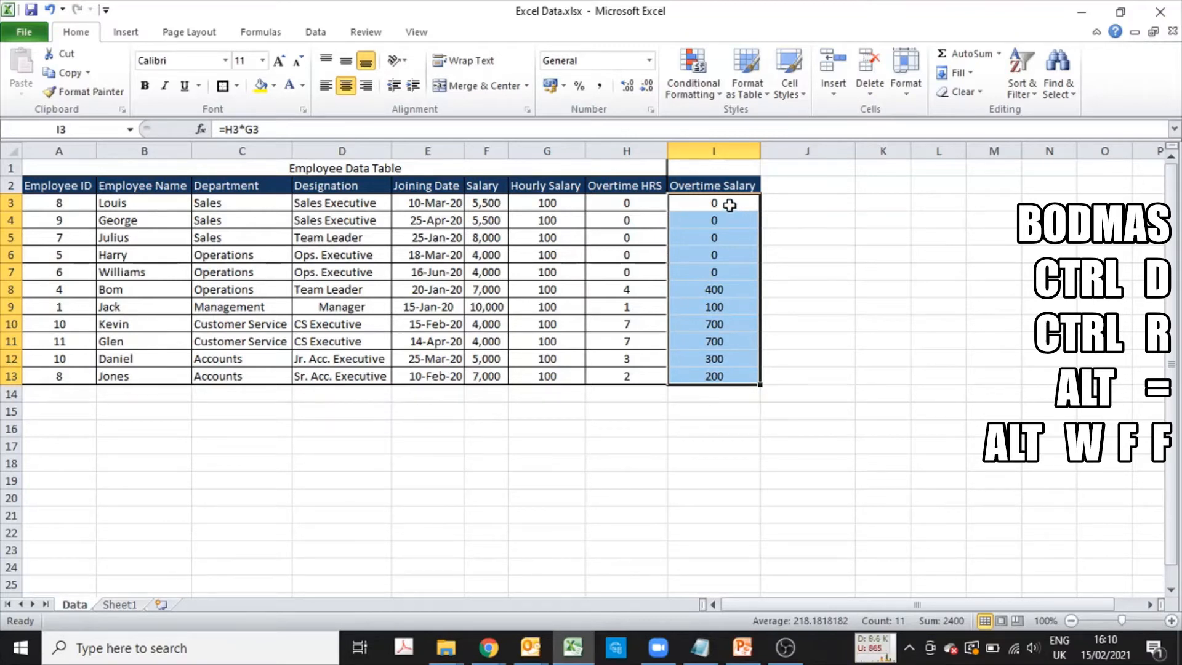
# - Examine the filled formulas in several cells of the Overtime Salary column to see which row each one references
pyautogui.click(726, 355)
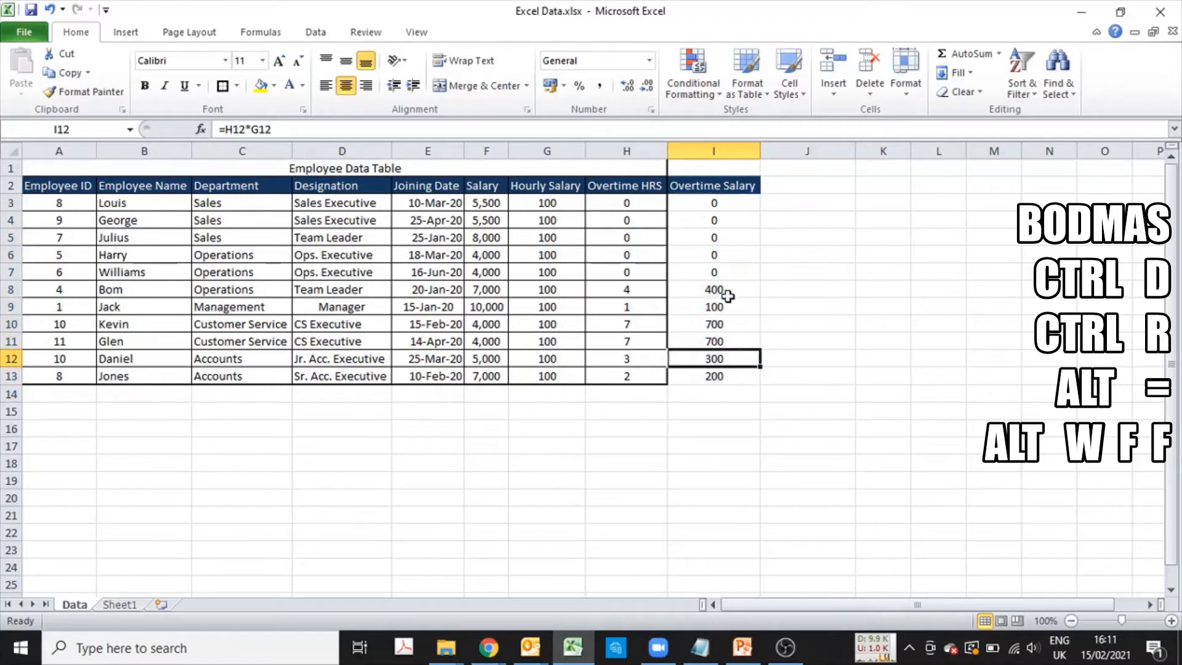
pyautogui.click(726, 294)
pyautogui.click(725, 337)
pyautogui.click(729, 358)
pyautogui.click(746, 376)
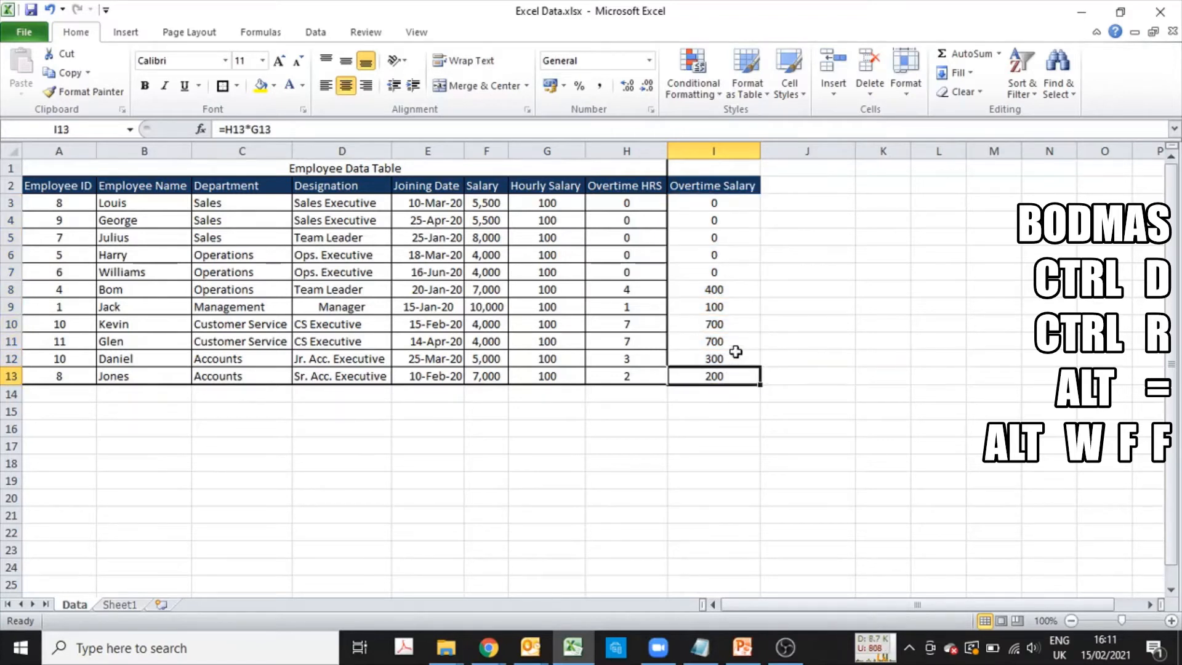
pyautogui.click(738, 357)
pyautogui.click(735, 317)
pyautogui.click(735, 281)
# - Set the second employee's overtime hours in H4 to 2
pyautogui.click(650, 325)
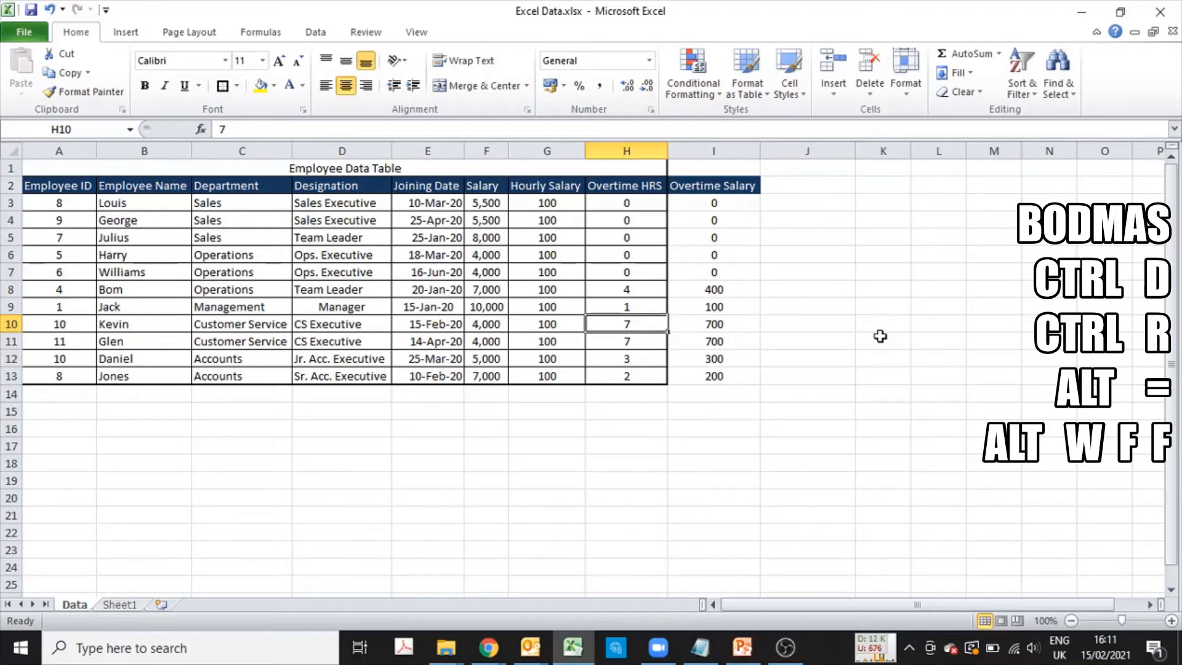
pyautogui.hotkey('ctrl', 'Up')
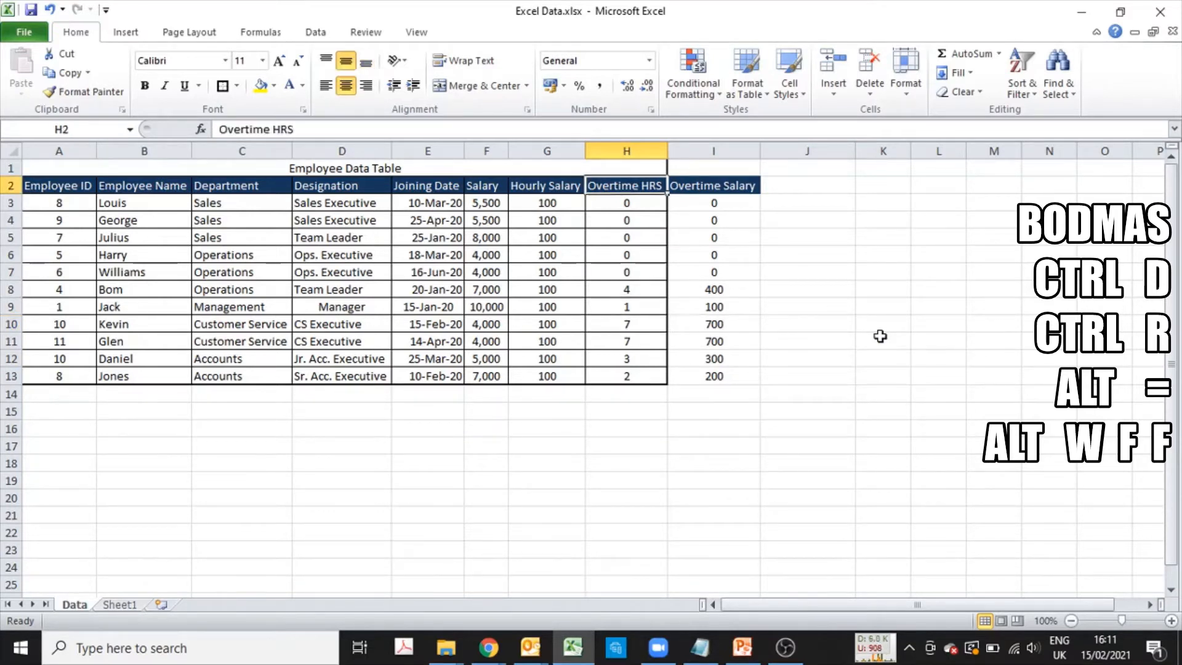
pyautogui.press('Down')
pyautogui.press('Down')
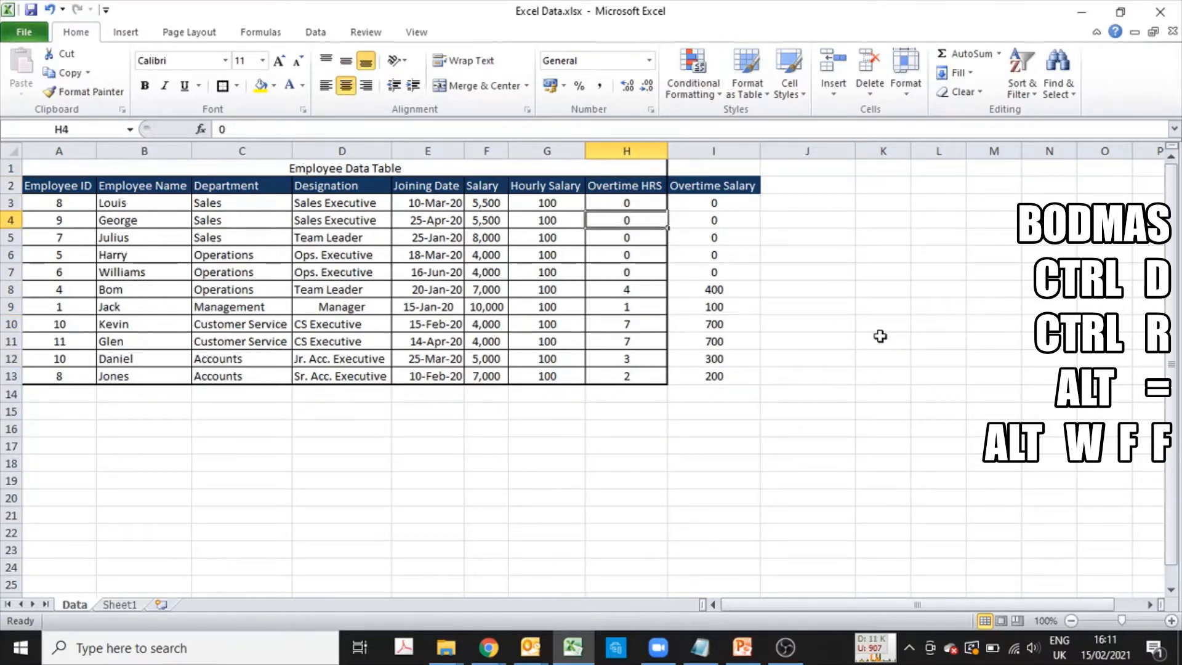
pyautogui.write('2')
pyautogui.press('Tab')
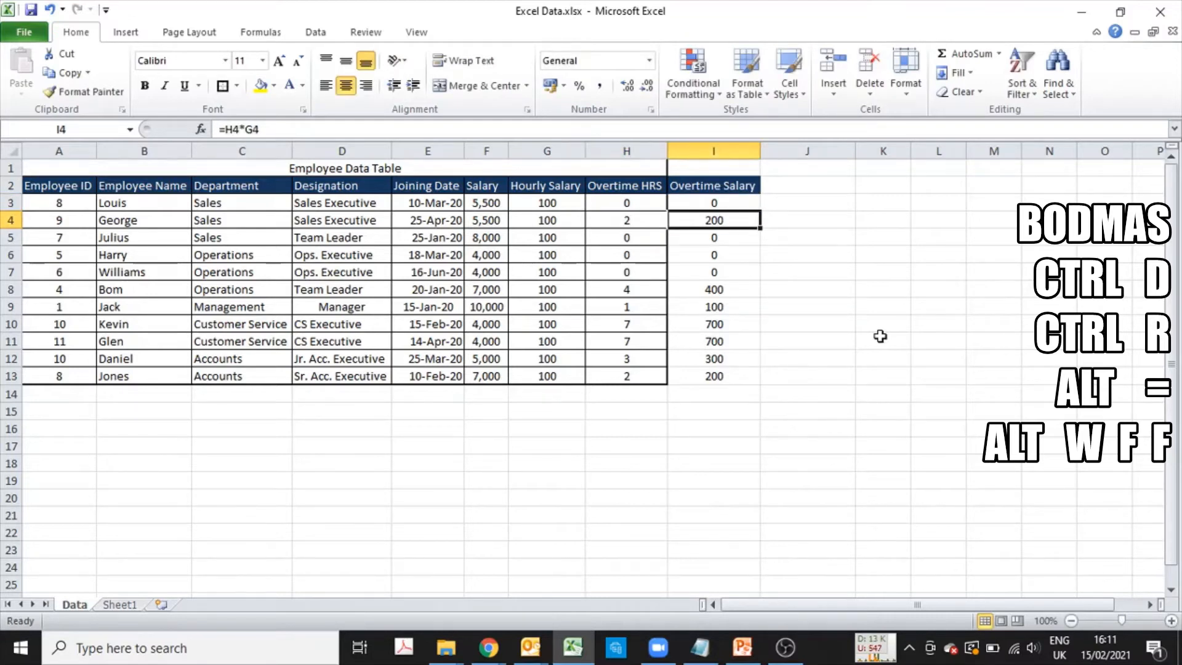
# - Replace the Overtime Salary formulas in I3:I13 with their values using Paste Special with the Values option
pyautogui.press('Up')
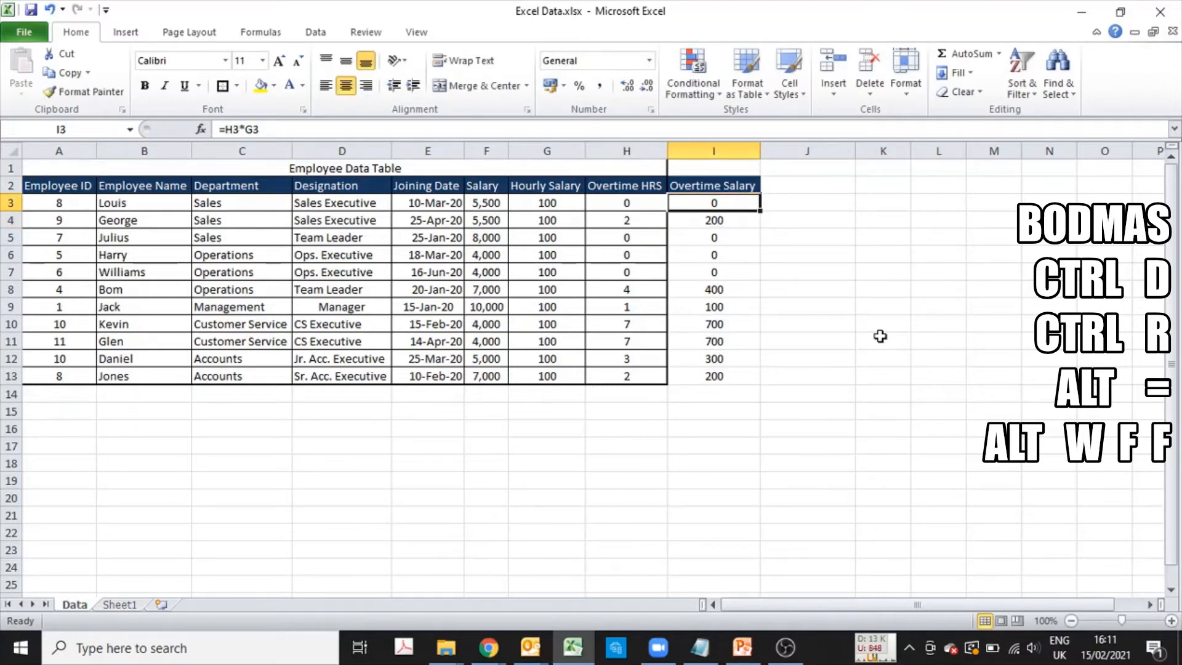
pyautogui.hotkey('ctrl', 'shift', 'Down')
pyautogui.hotkey('ctrl', 'c')
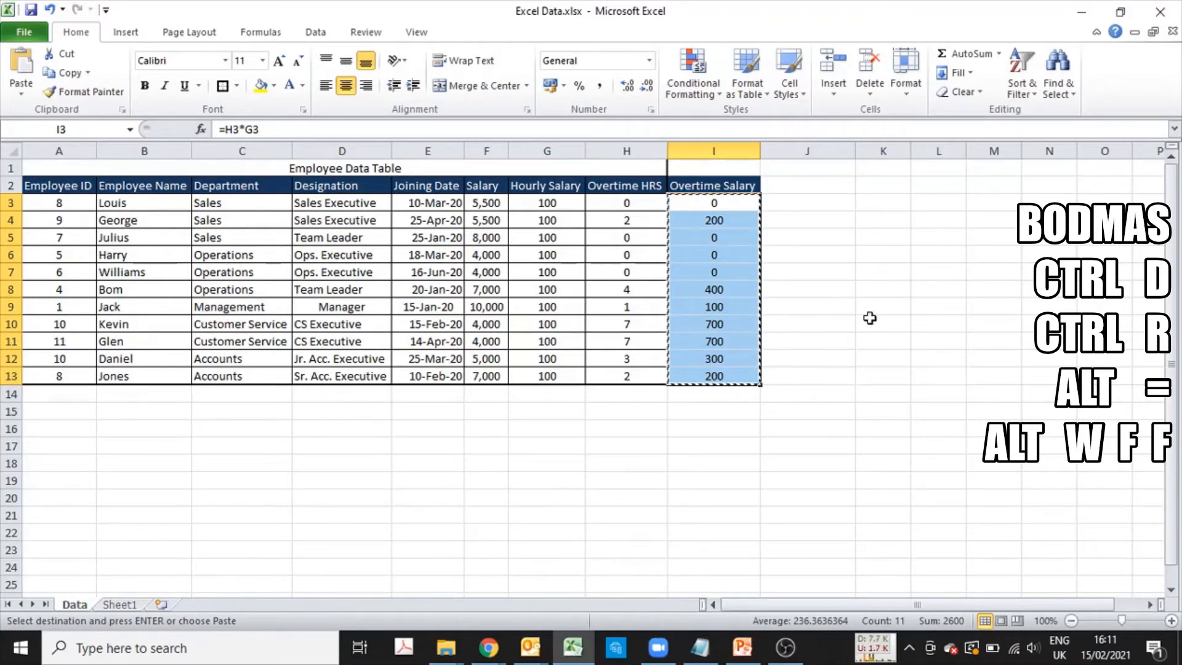
pyautogui.rightClick(725, 199)
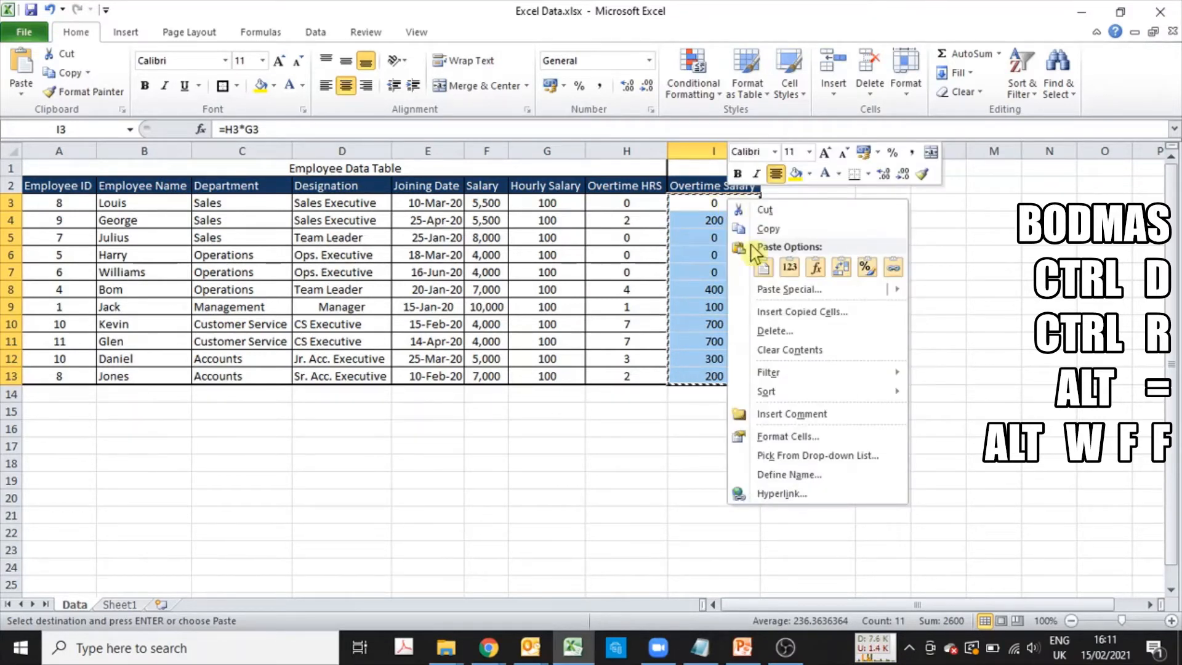
pyautogui.click(786, 292)
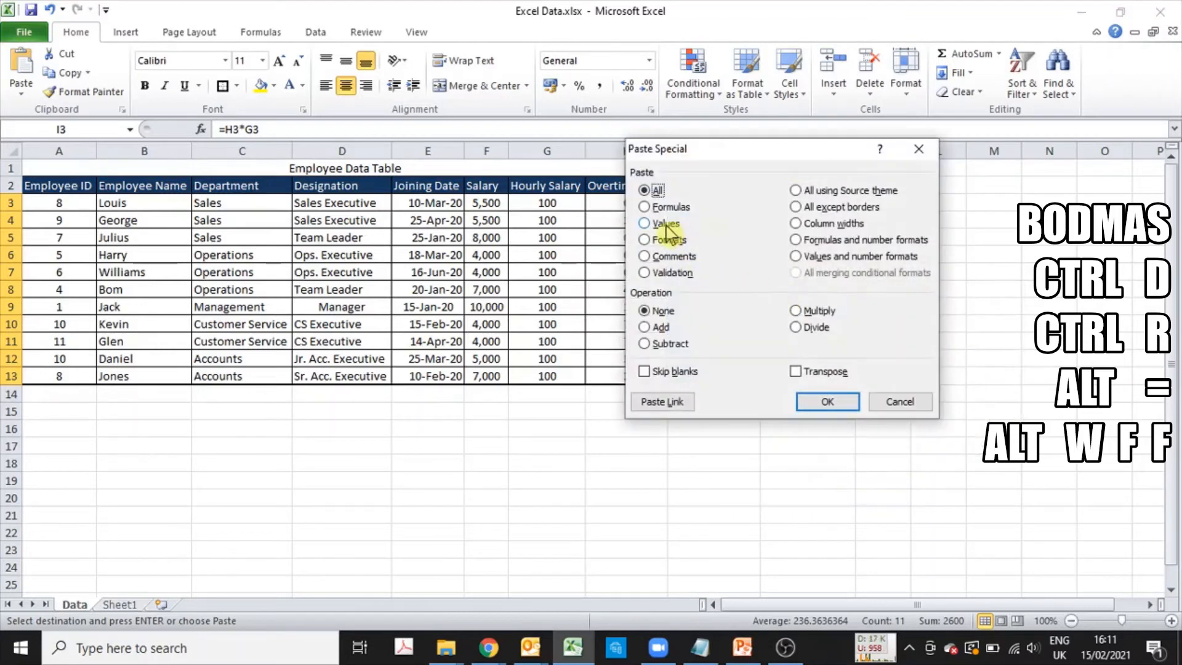
pyautogui.click(664, 225)
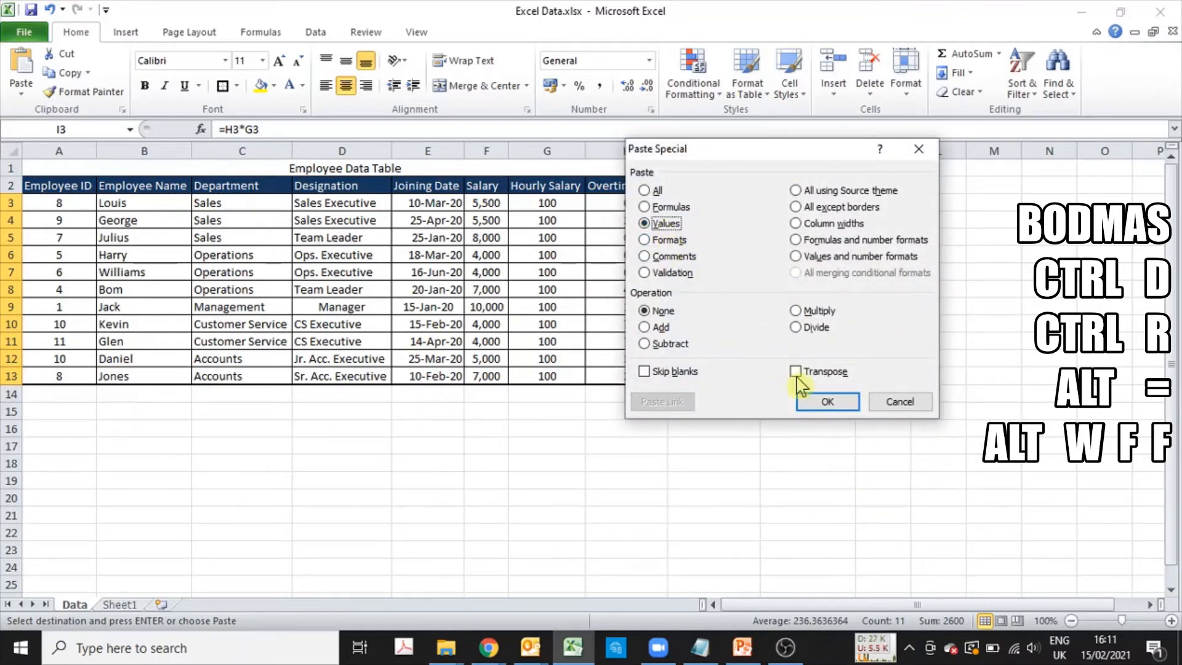
pyautogui.moveTo(782, 150); pyautogui.dragTo(946, 135)
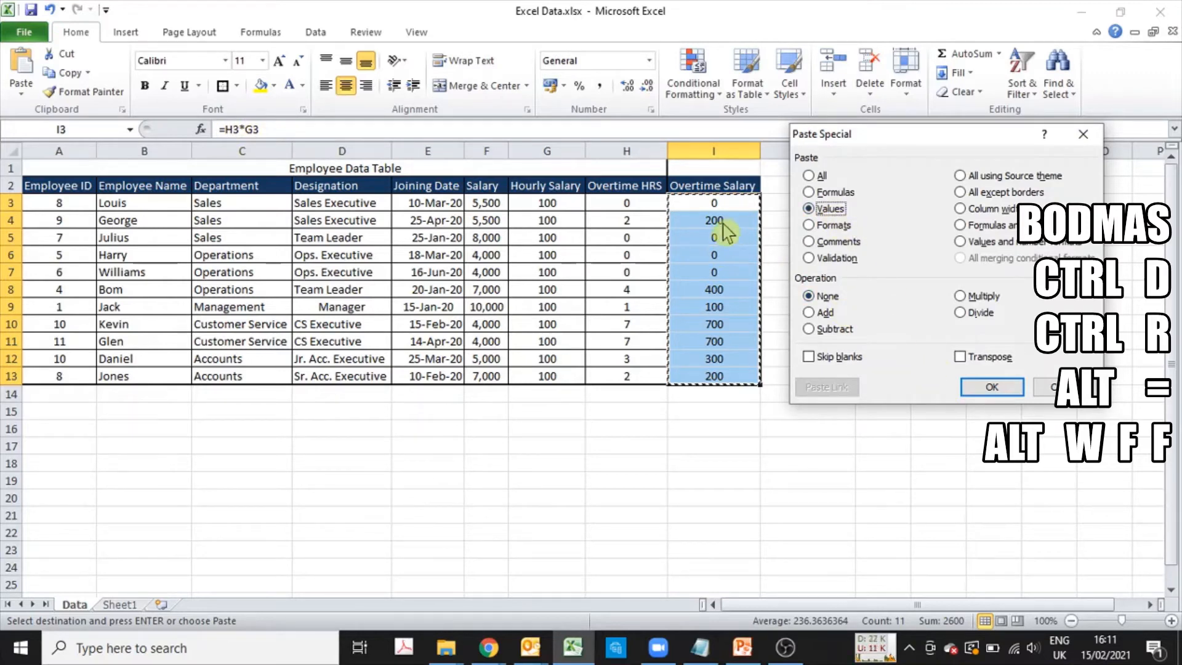
pyautogui.click(992, 387)
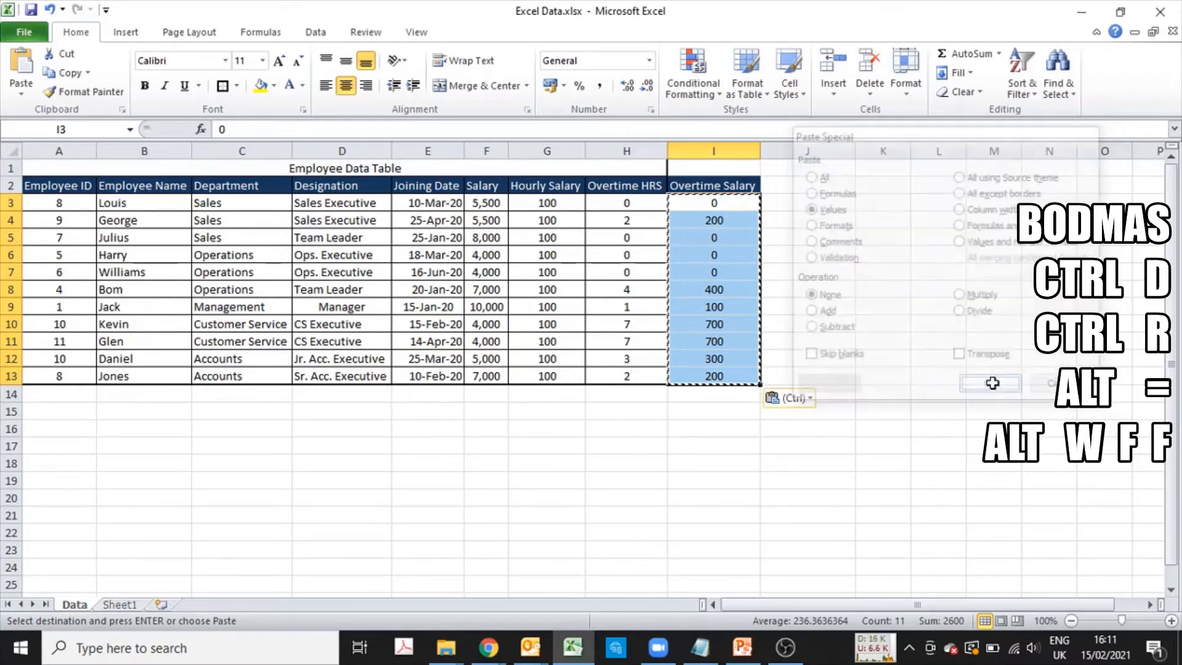
# - Inspect the contents of several Overtime Salary cells for formulas or plain values
pyautogui.click(713, 200)
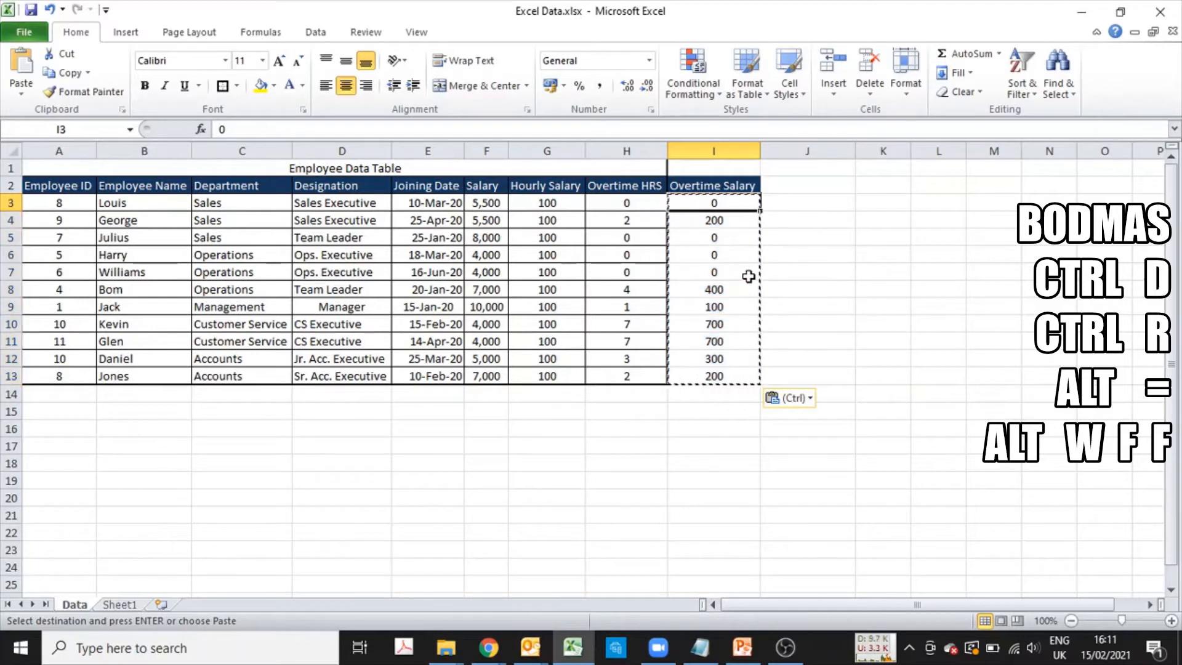
pyautogui.click(748, 220)
pyautogui.click(736, 303)
pyautogui.click(732, 340)
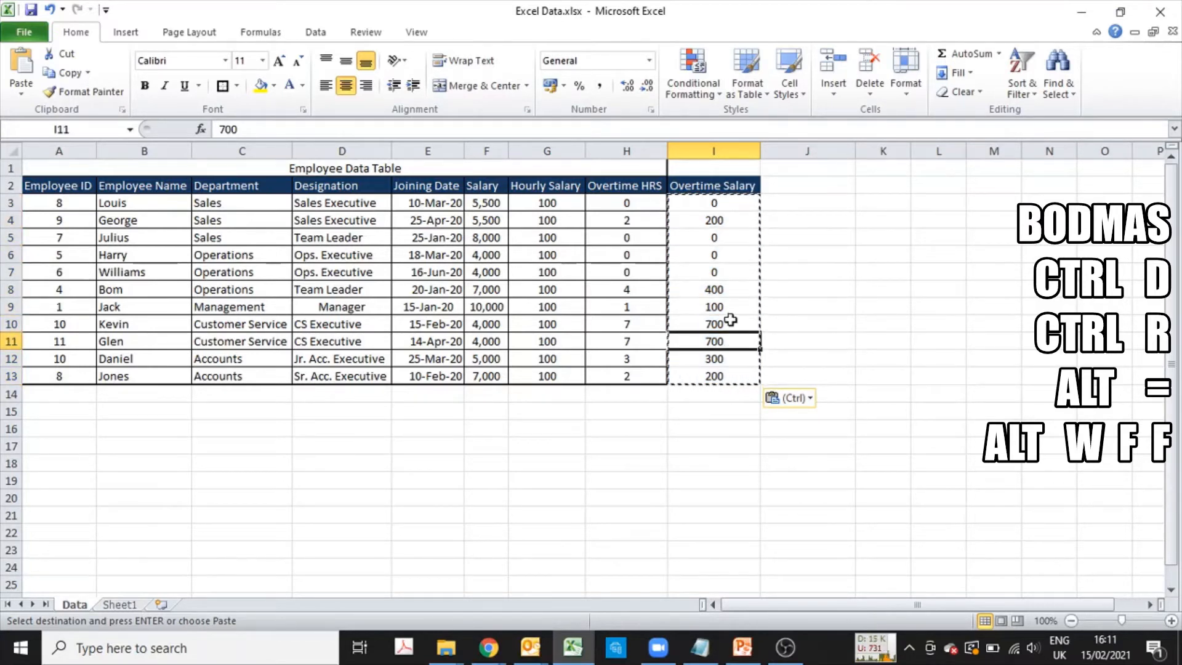
pyautogui.click(717, 289)
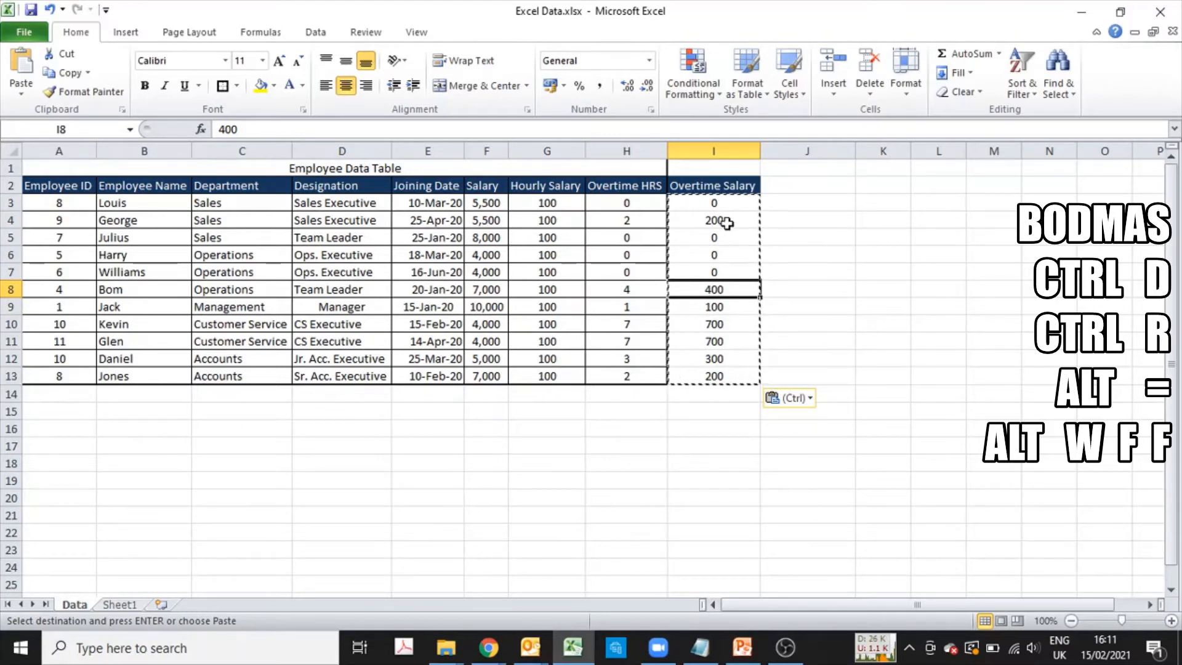
# - Set the overtime hours in H4 to 4 to test whether I4 recalculates, and undo the change
pyautogui.click(626, 220)
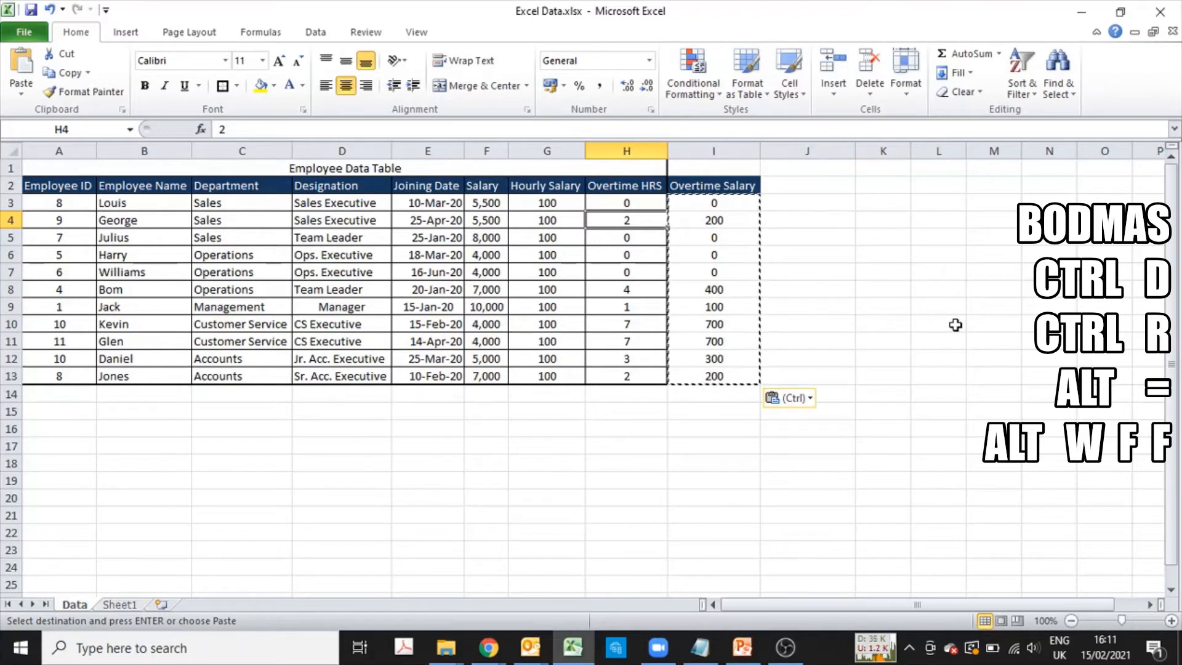
pyautogui.write('4')
pyautogui.press('Tab')
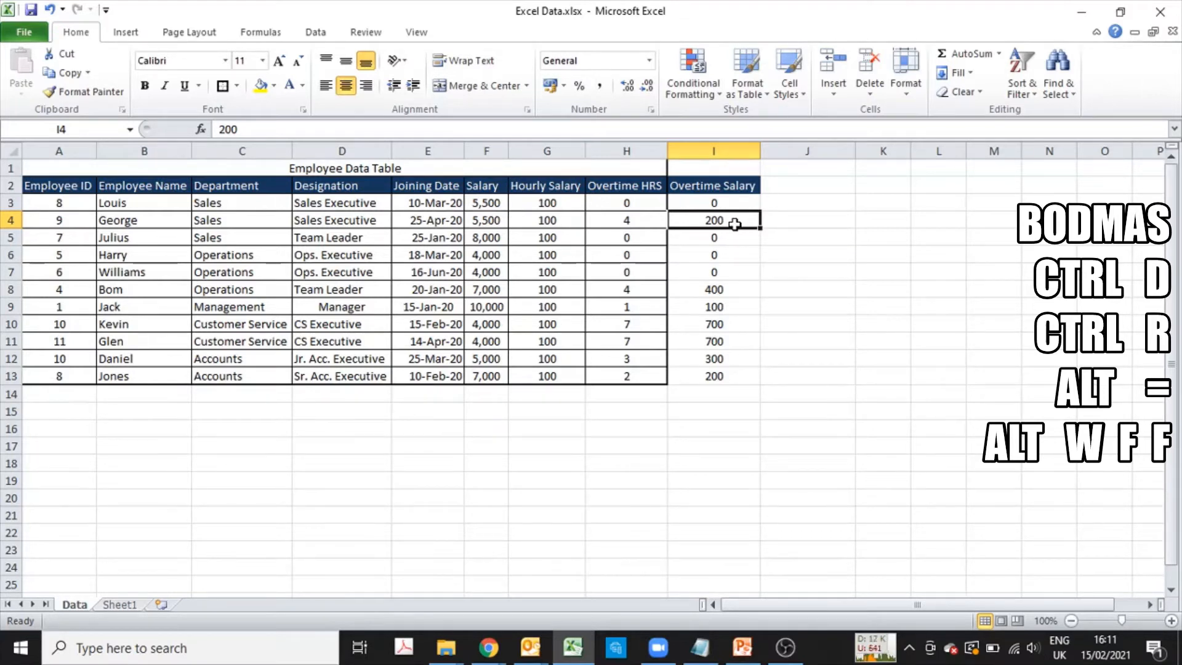
pyautogui.hotkey('ctrl', 'z')
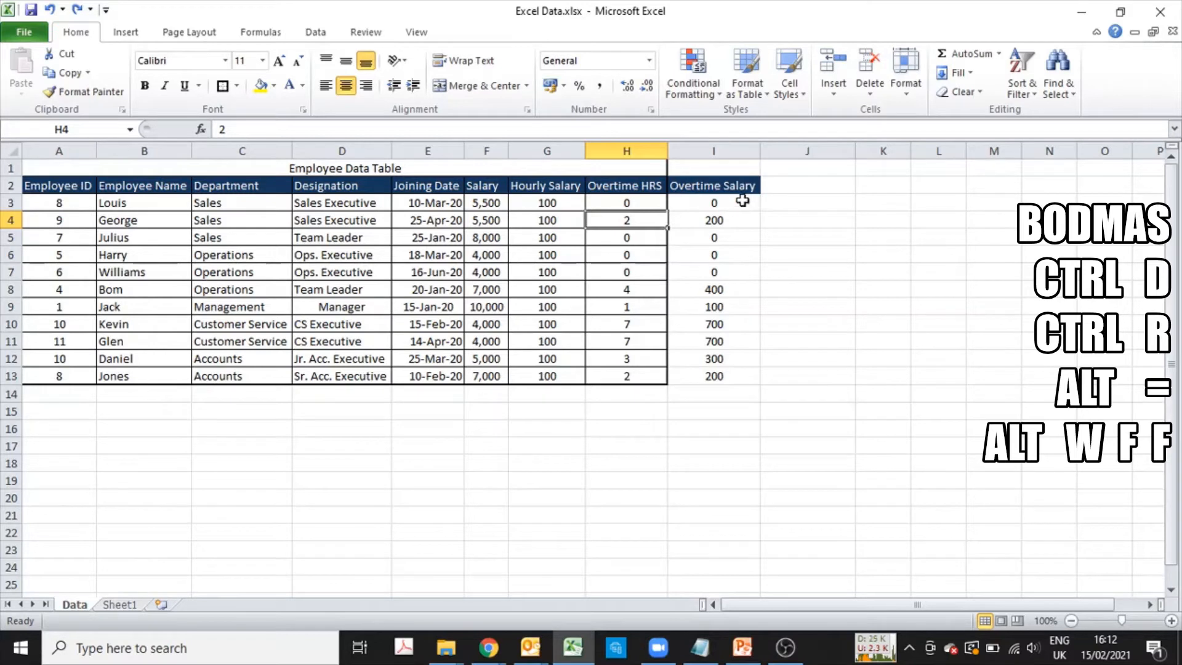
# - Copy the Overtime Salary in I4 and paste it into K4
pyautogui.click(744, 224)
pyautogui.hotkey('ctrl', 'c')
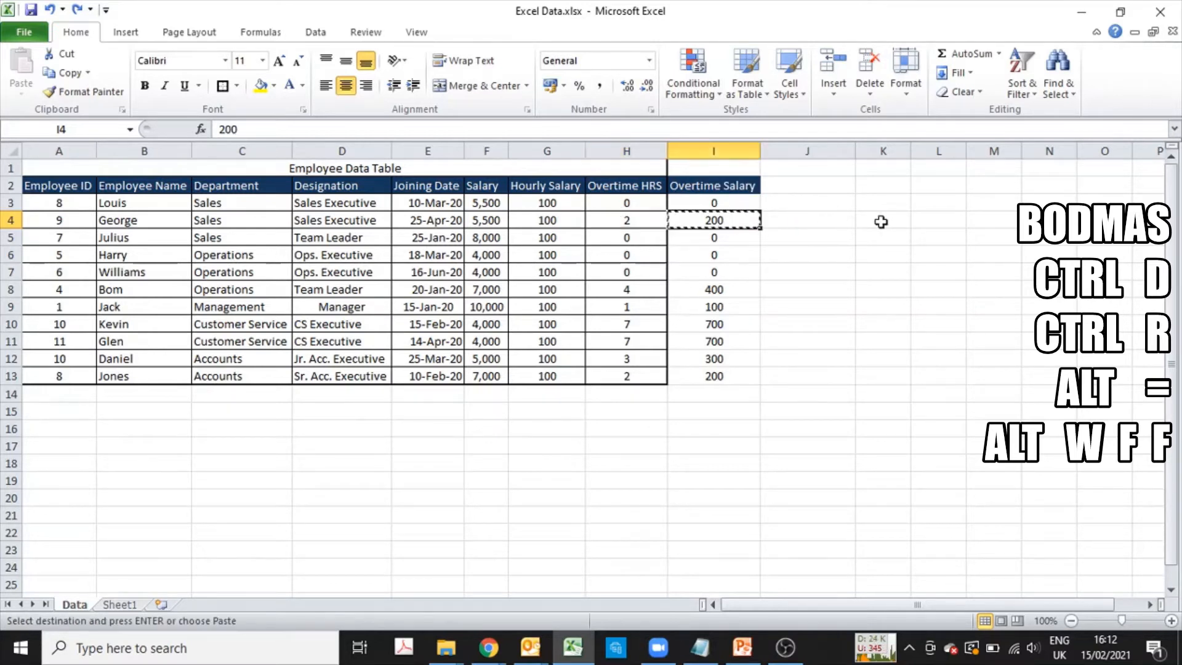
pyautogui.click(880, 221)
pyautogui.hotkey('ctrl', 'v')
pyautogui.click(893, 237)
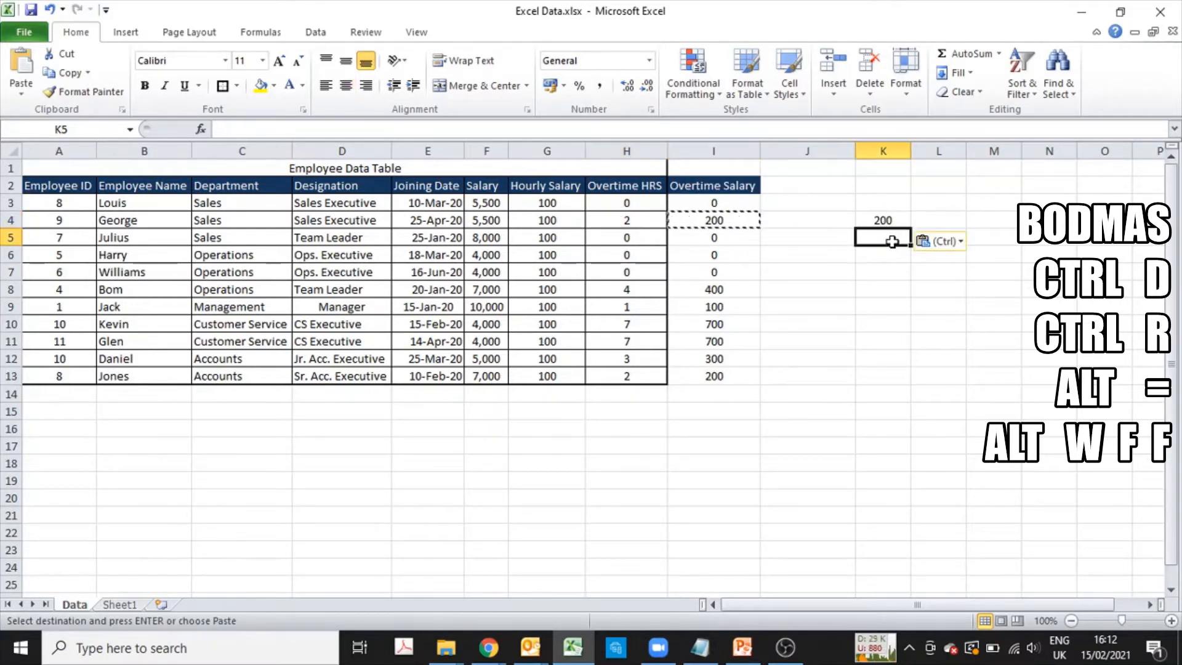
pyautogui.press('Escape')
# - Fill the value in K4 down to K5 and fill both rows right through column N
pyautogui.moveTo(891, 225); pyautogui.dragTo(893, 235)
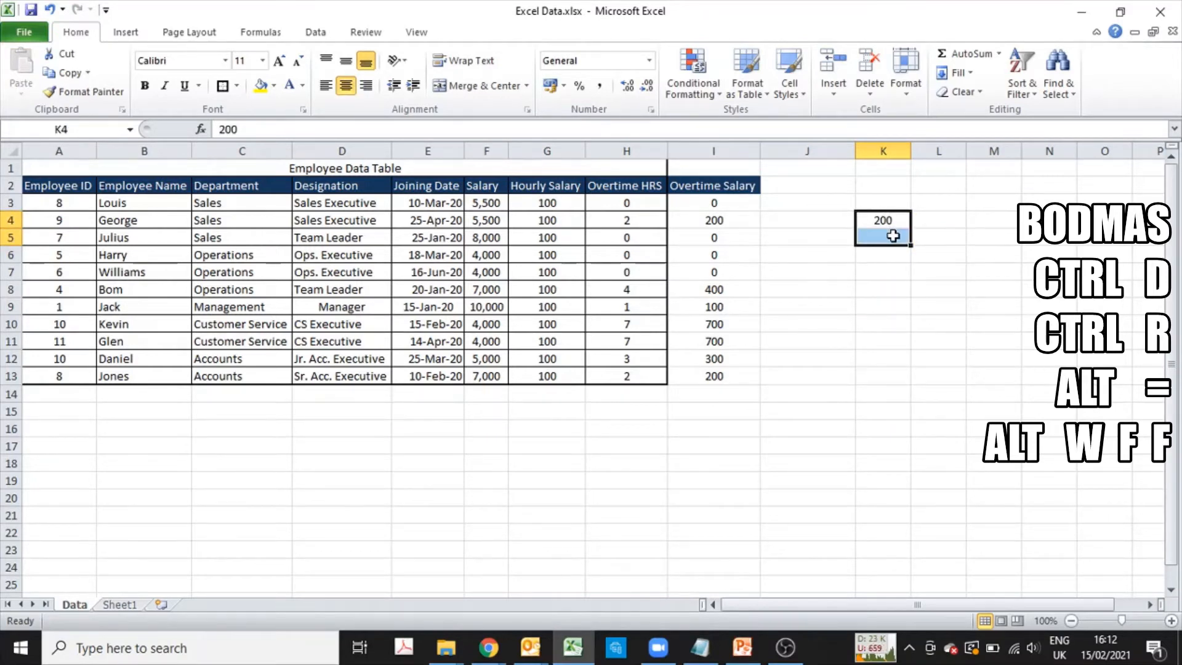
pyautogui.hotkey('ctrl', 'd')
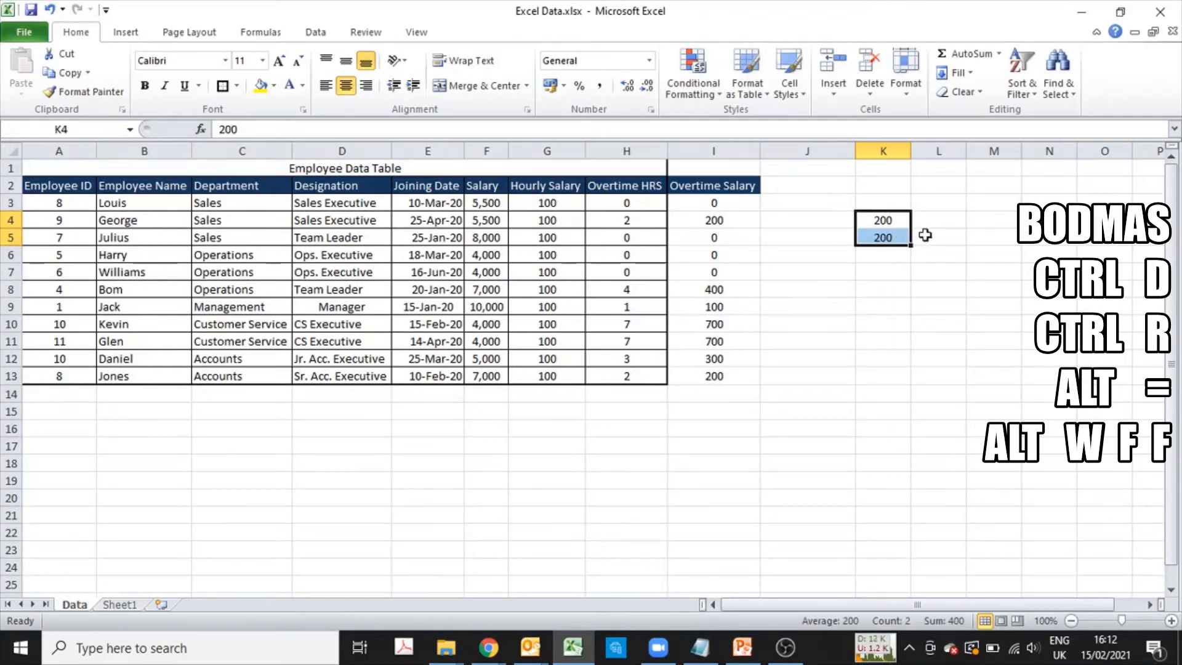
pyautogui.keyDown('shift'); pyautogui.click(947, 241); pyautogui.keyUp('shift')
pyautogui.hotkey('ctrl', 'r')
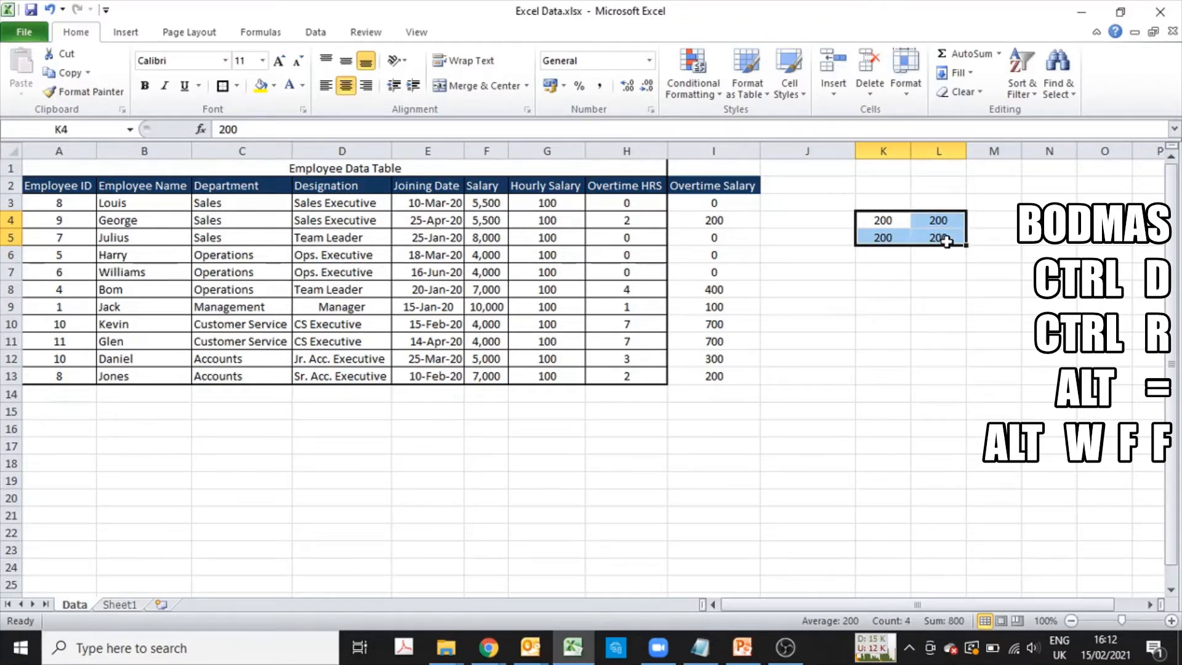
pyautogui.moveTo(946, 241); pyautogui.dragTo(1049, 240)
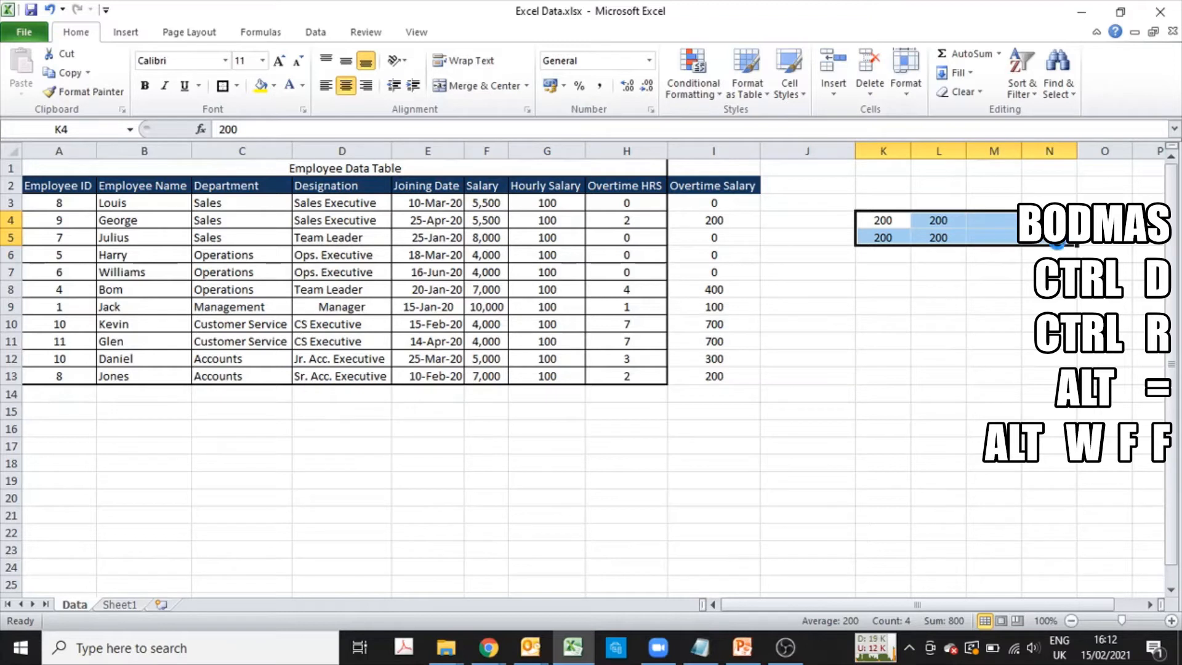
pyautogui.hotkey('ctrl', 'r')
# - Clear all contents and formatting from K4:N5
pyautogui.hotkey('alt', 'e')
pyautogui.press('a')
pyautogui.press('a')
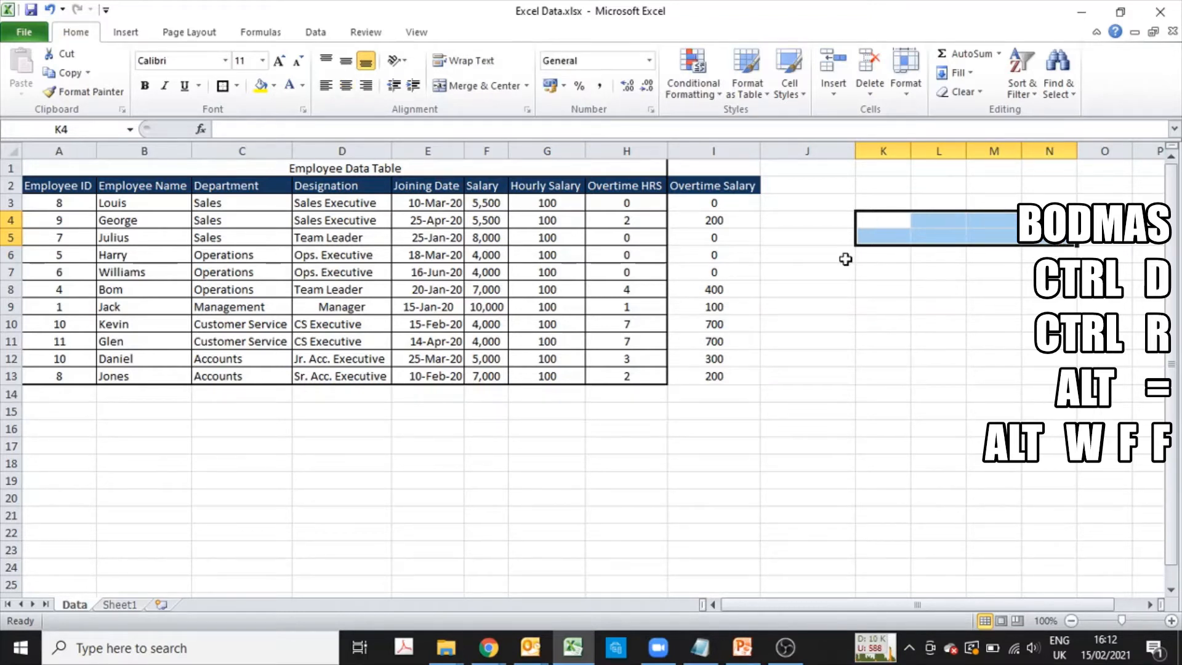
# - Convert the first employee name in B3 to capitals in K3 with an UPPER formula
pyautogui.click(866, 205)
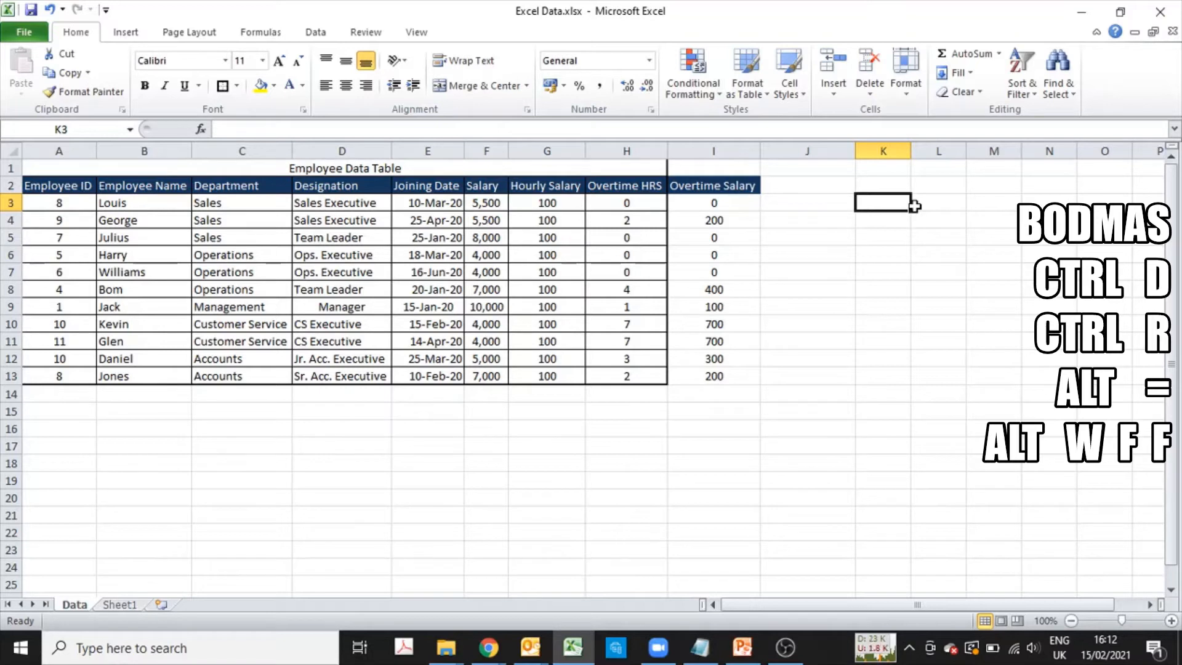
pyautogui.write('=')
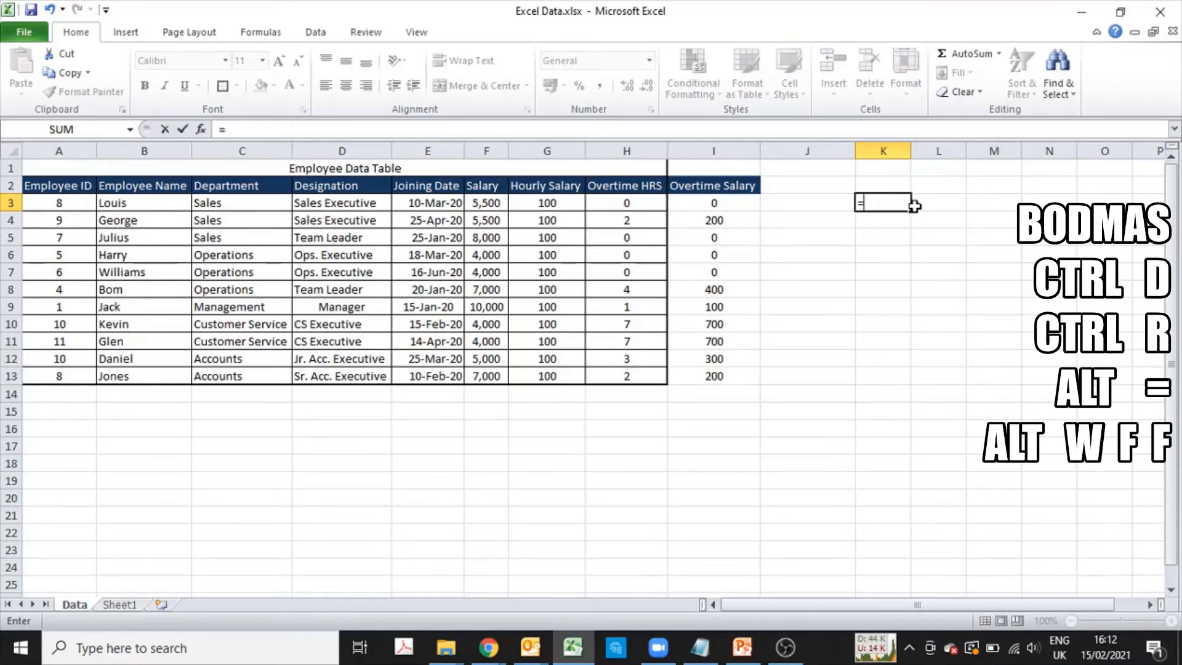
pyautogui.write('upper')
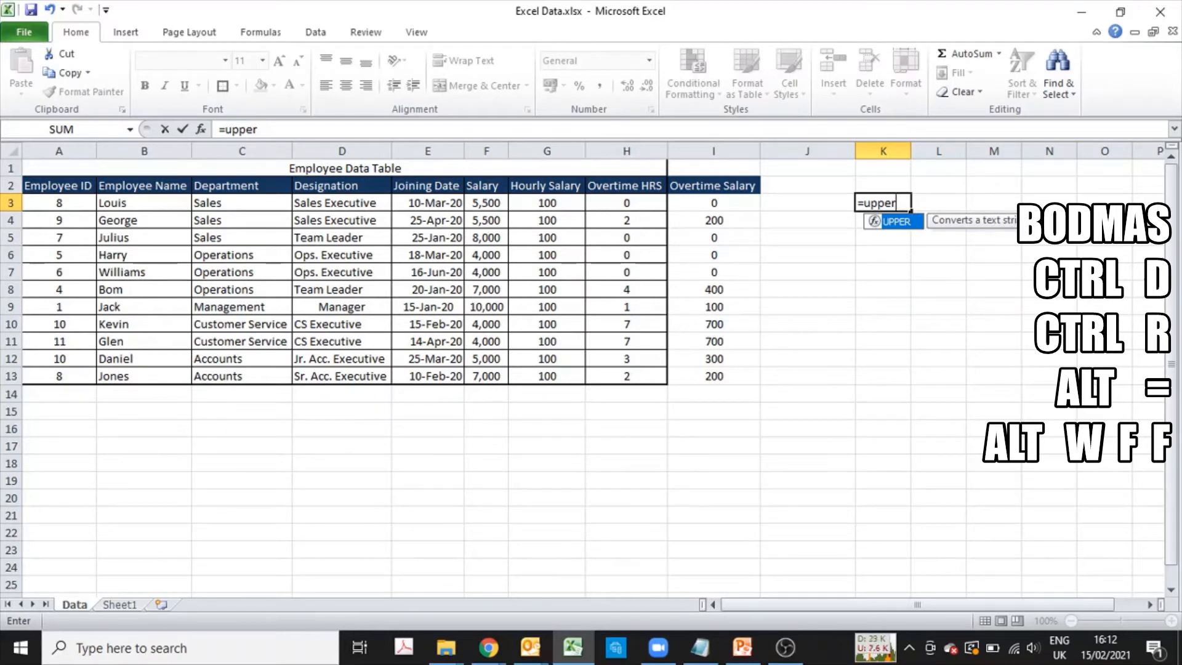
pyautogui.write('(')
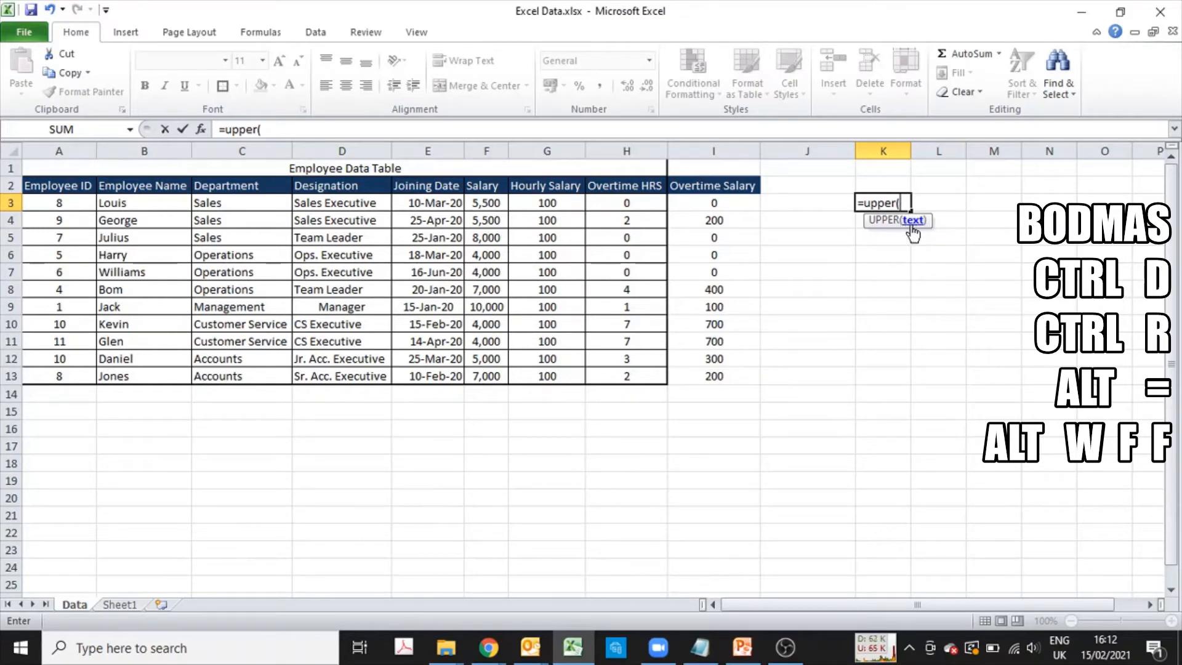
pyautogui.click(126, 203)
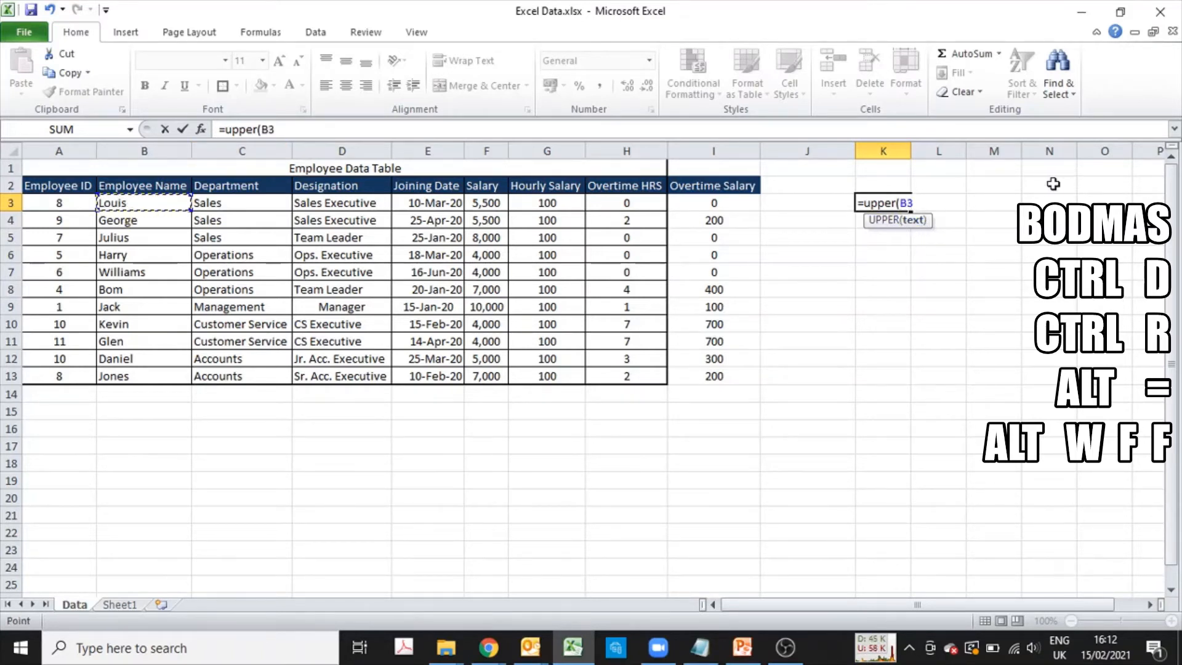
pyautogui.press('Return')
# - Enter =LOWER(K3) in L3 to convert the uppercase name to lowercase
pyautogui.press('Up')
pyautogui.press('Right')
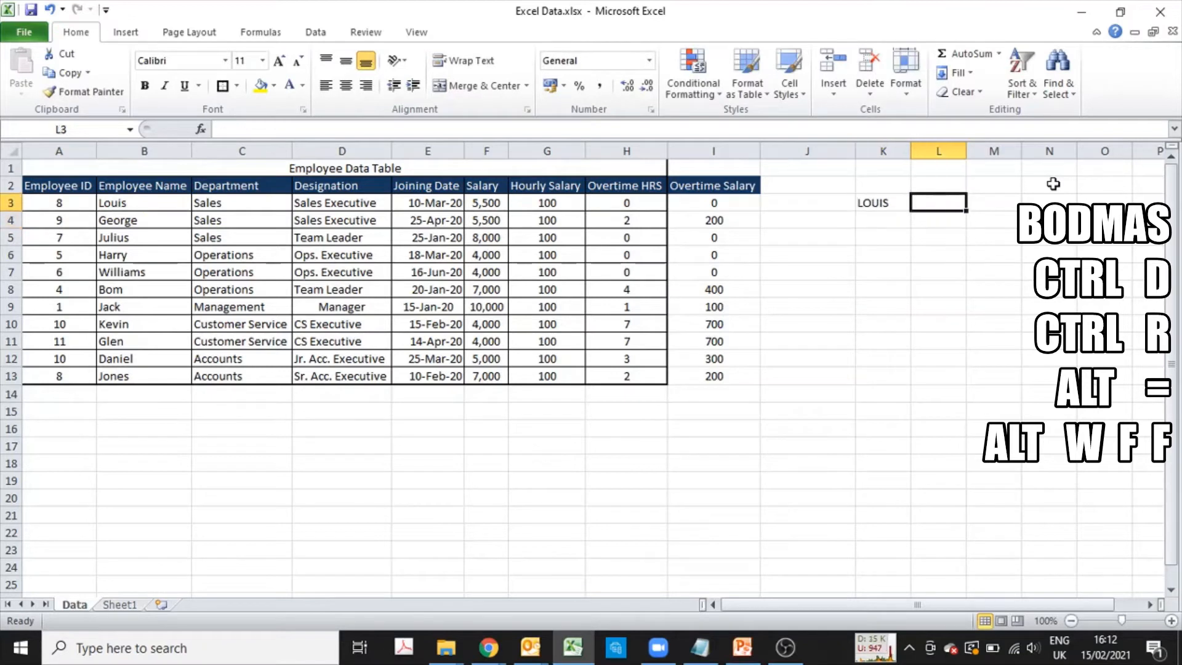
pyautogui.write('=lower')
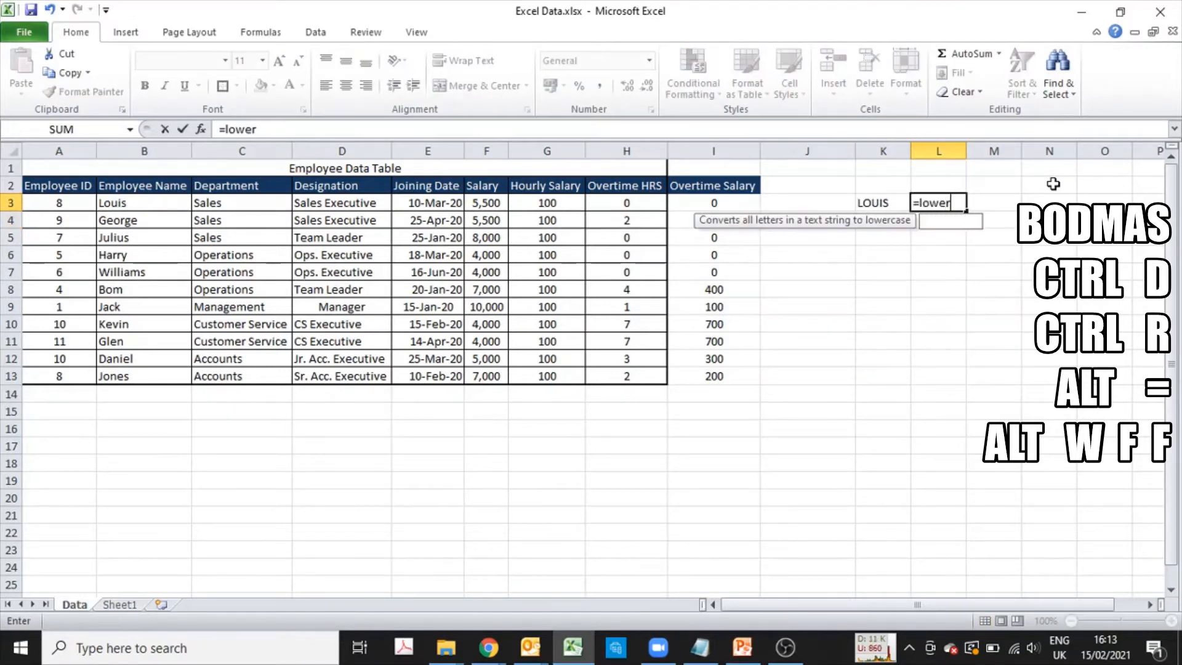
pyautogui.write('(')
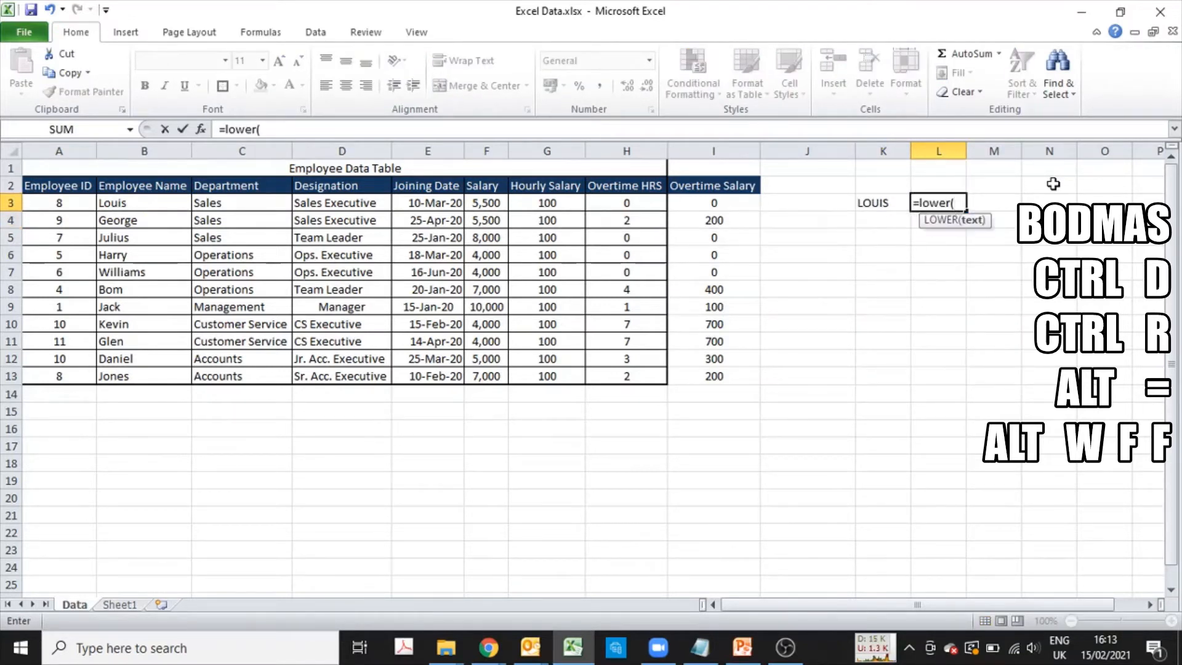
pyautogui.click(883, 202)
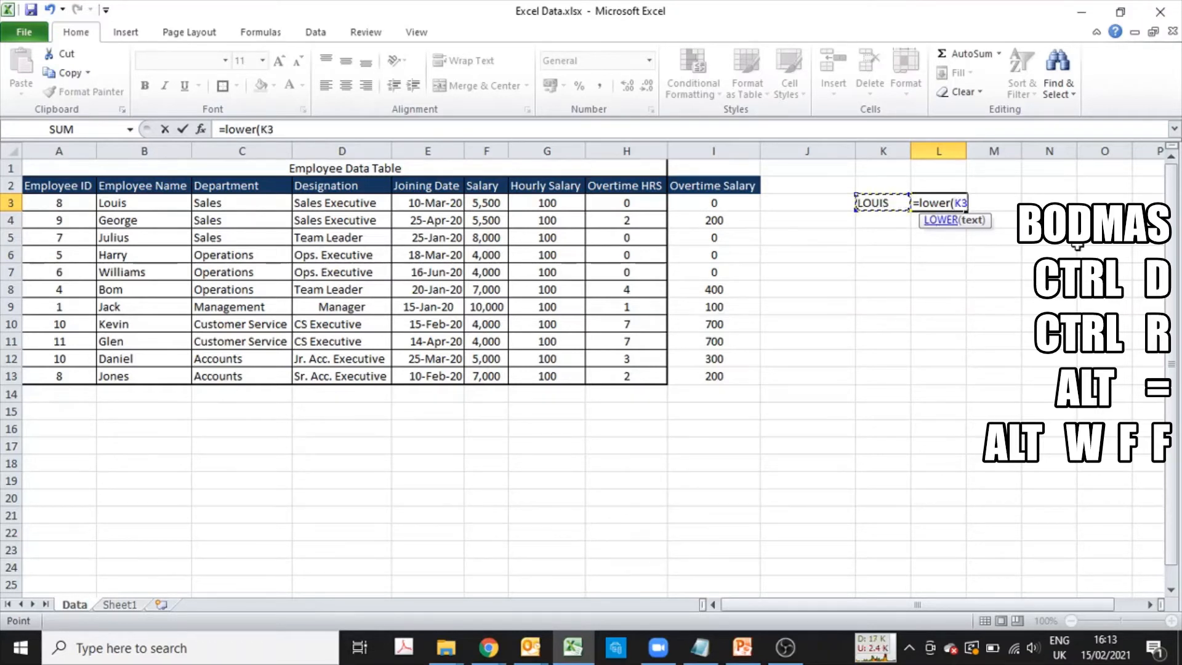
pyautogui.write(')')
pyautogui.press('Return')
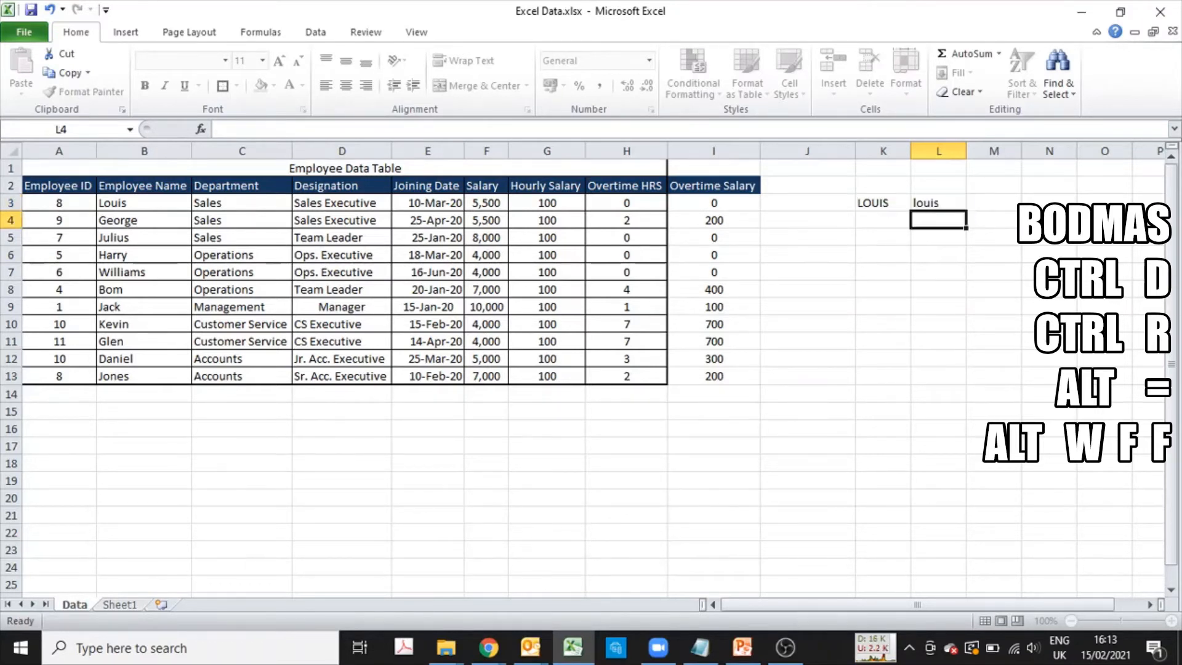
# - Enter =PROPER(L3) in M3 to convert the lowercase name to proper case
pyautogui.press('Up')
pyautogui.press('Right')
pyautogui.write('=proper')
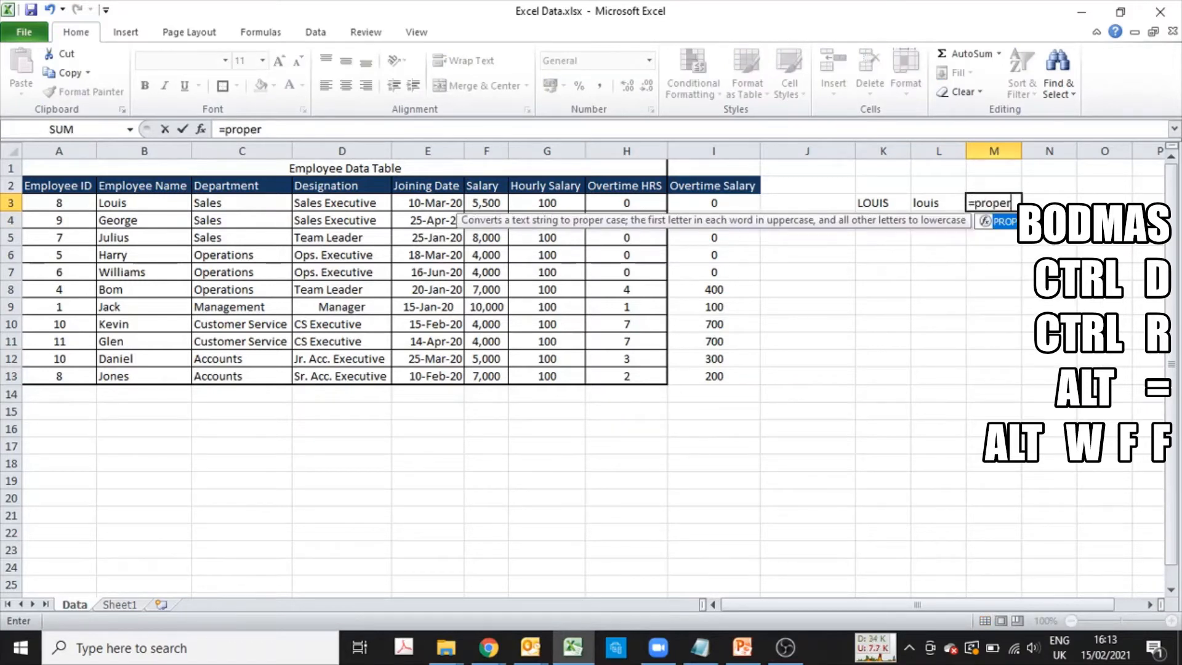
pyautogui.write('(')
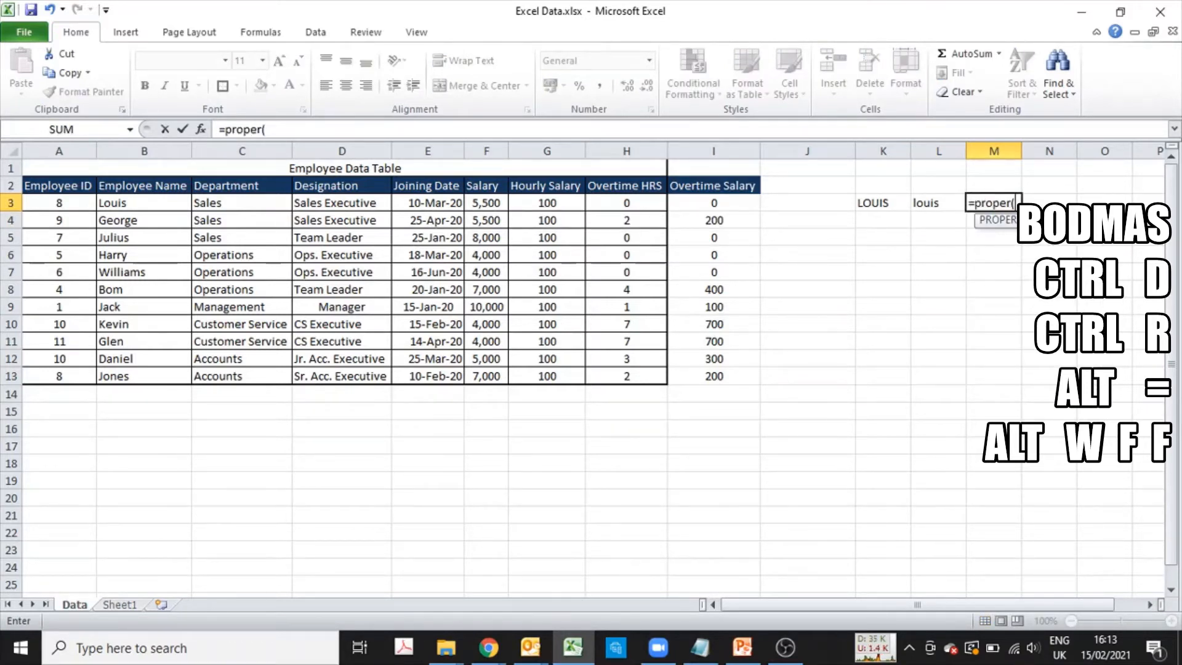
pyautogui.press('Left')
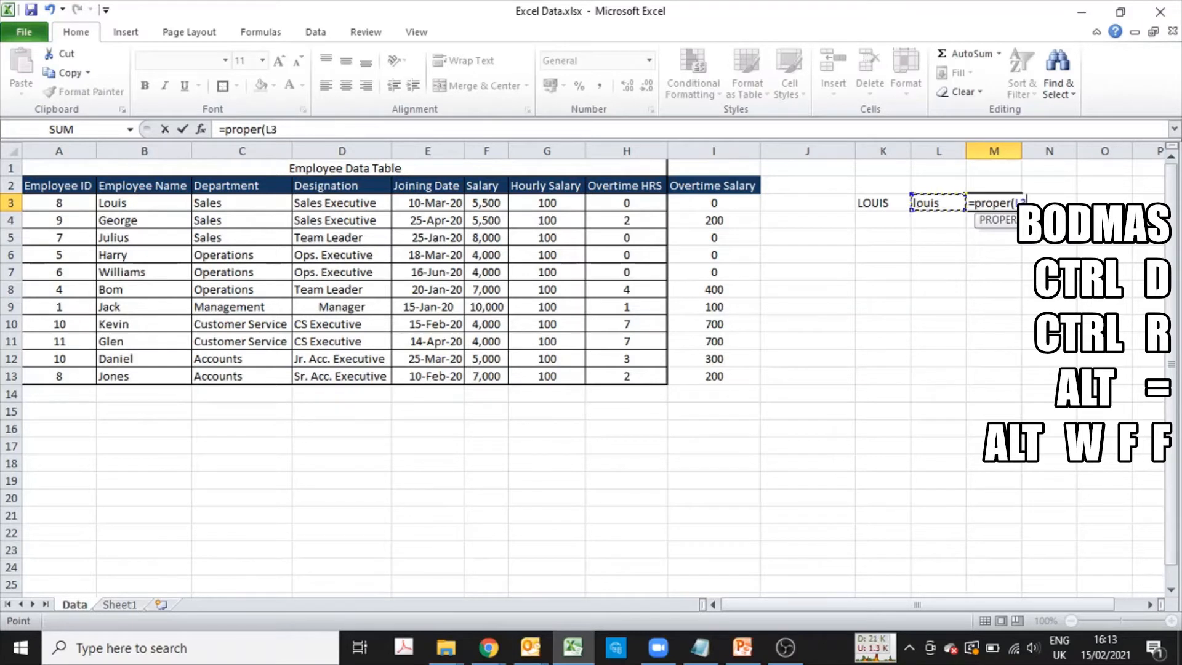
pyautogui.press('Return')
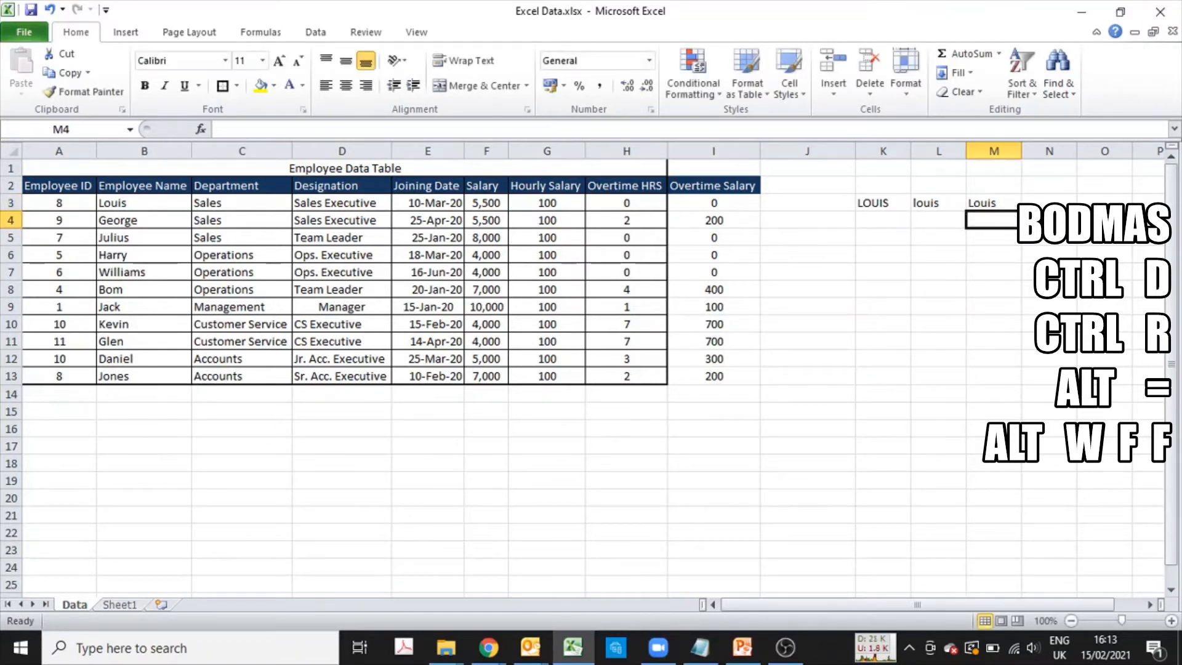
# - Clear all contents and formatting from the text-case examples in K3:M3
pyautogui.press('Up')
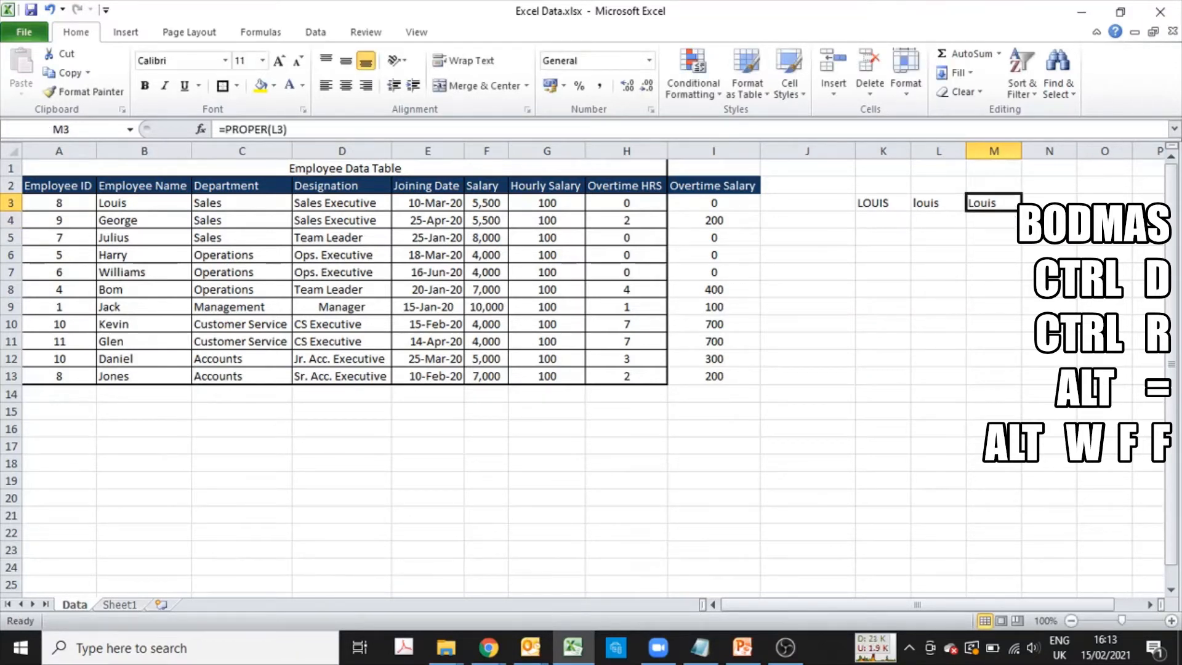
pyautogui.hotkey('shift', 'Left')
pyautogui.hotkey('shift', 'Left')
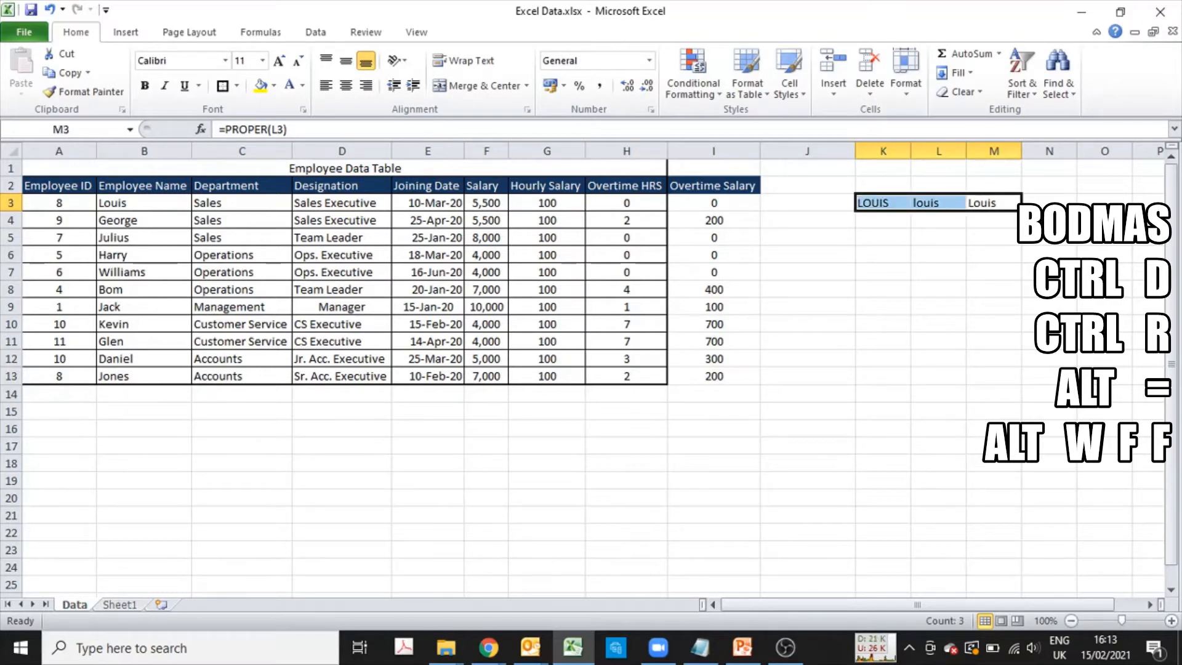
pyautogui.hotkey('alt', 'e')
pyautogui.press('a')
pyautogui.press('a')
# - Total the first four salaries in F14 with the formula =SUM(F3,F4,F5,F6)
pyautogui.press('Left')
pyautogui.press('Left')
pyautogui.press('Left')
pyautogui.press('Left')
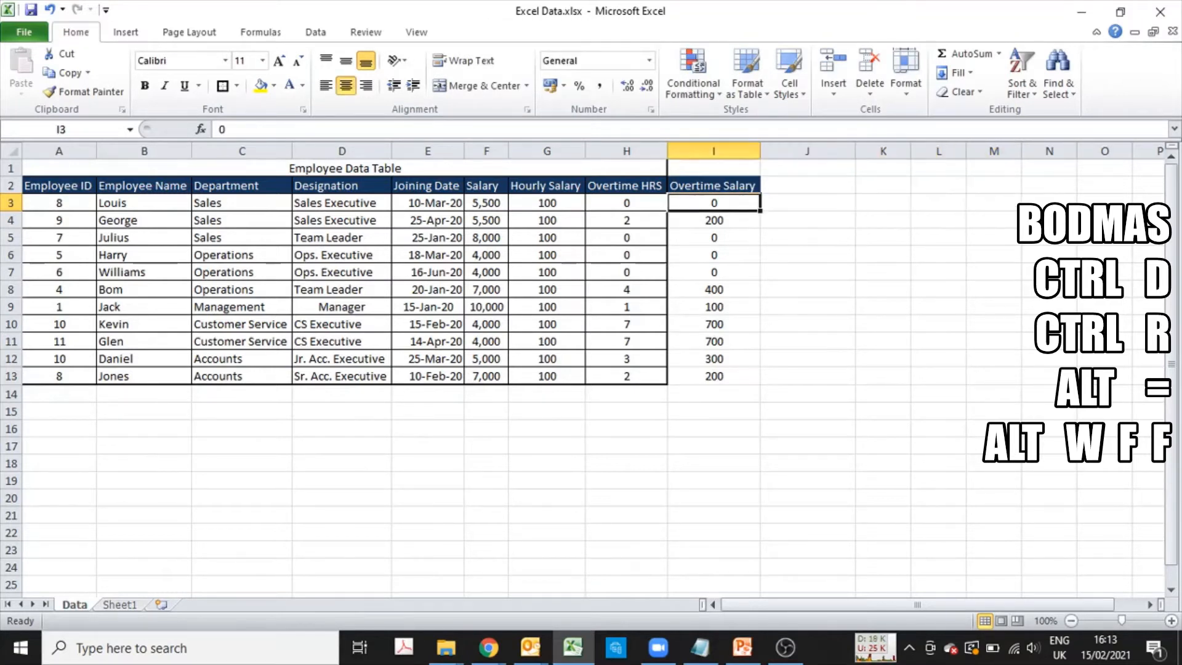
pyautogui.press('Left')
pyautogui.press('Left')
pyautogui.hotkey('ctrl', 'Down')
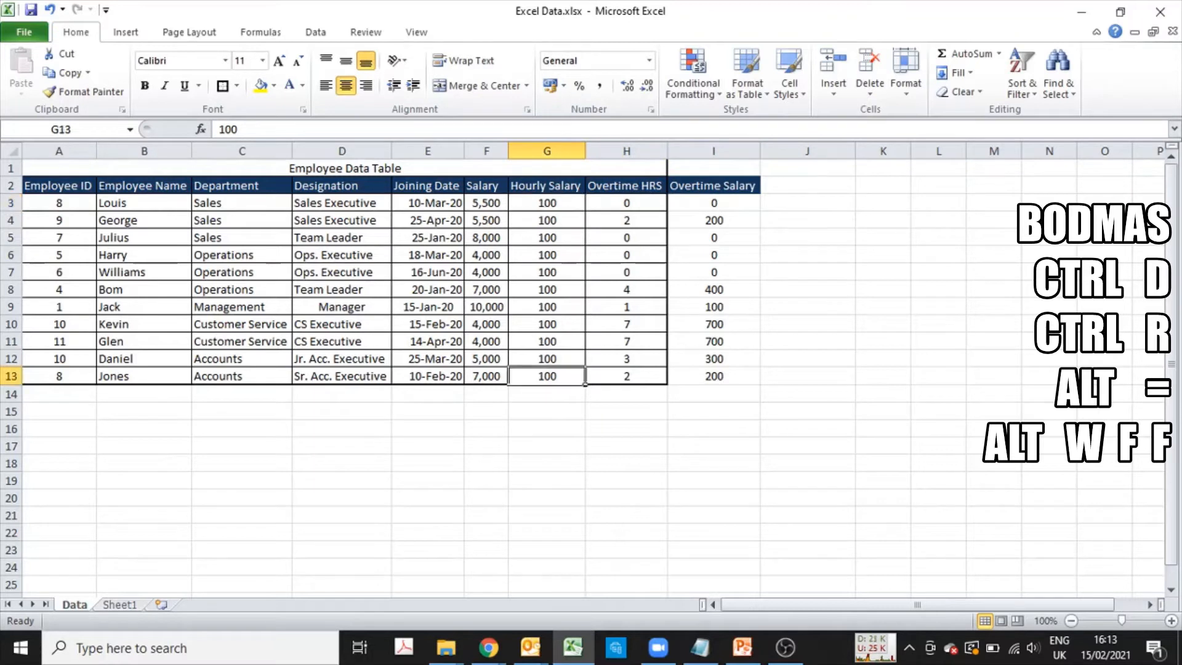
pyautogui.press('Down')
pyautogui.press('Left')
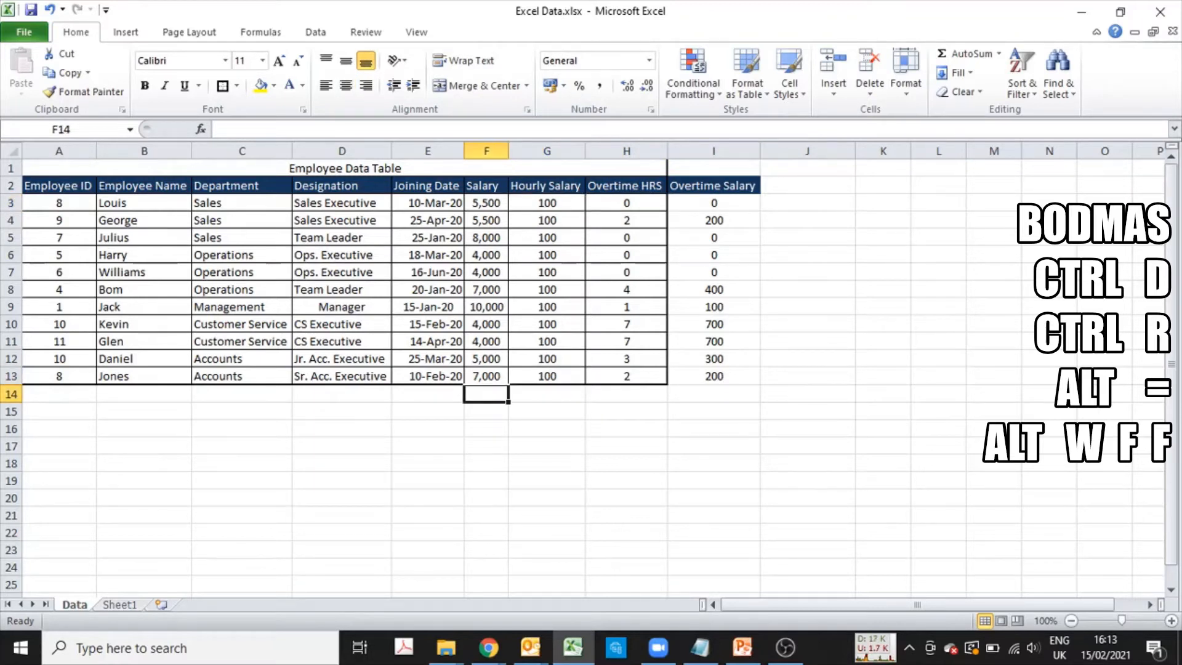
pyautogui.write('=sum')
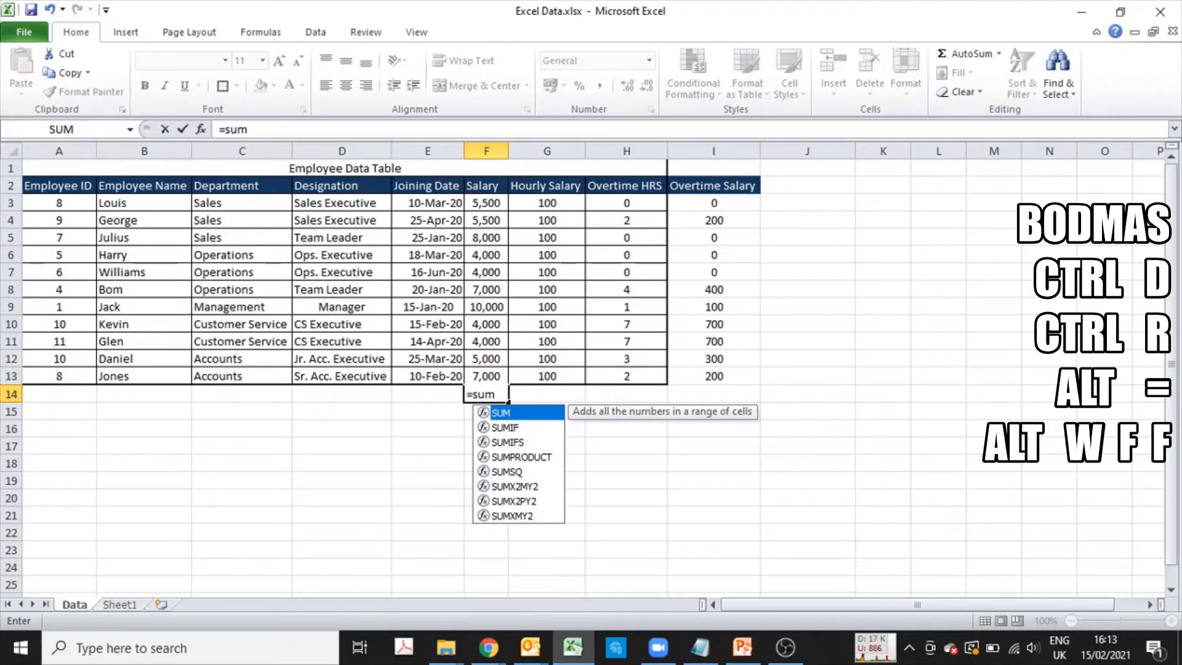
pyautogui.write('(')
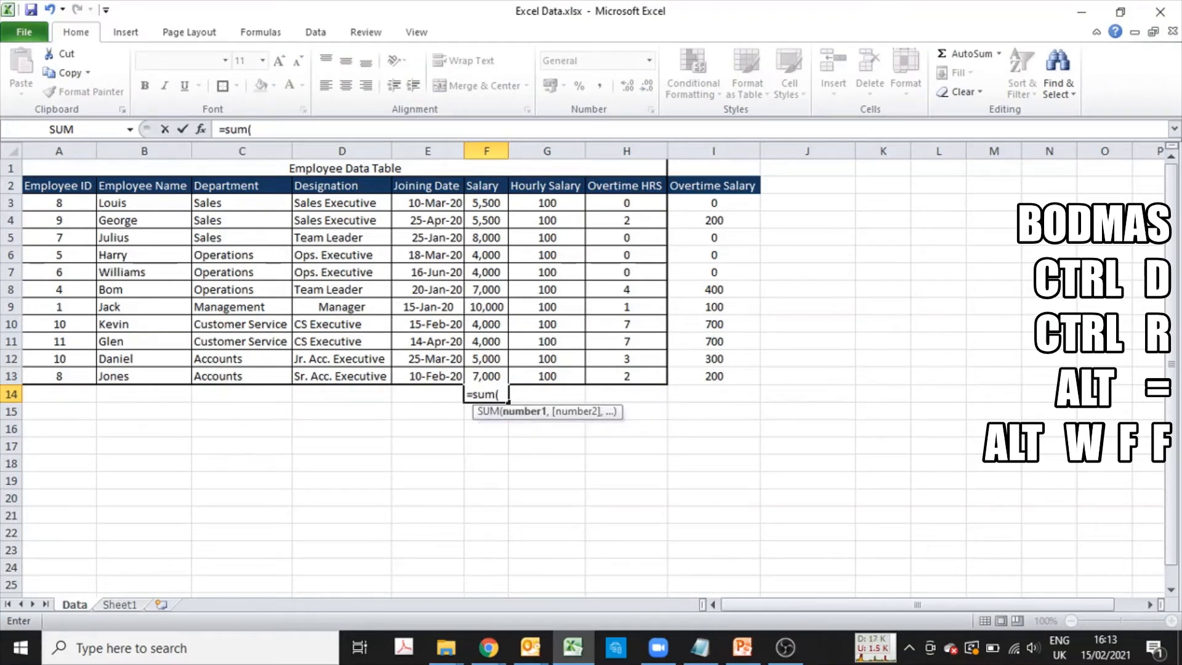
pyautogui.click(495, 199)
pyautogui.write(',')
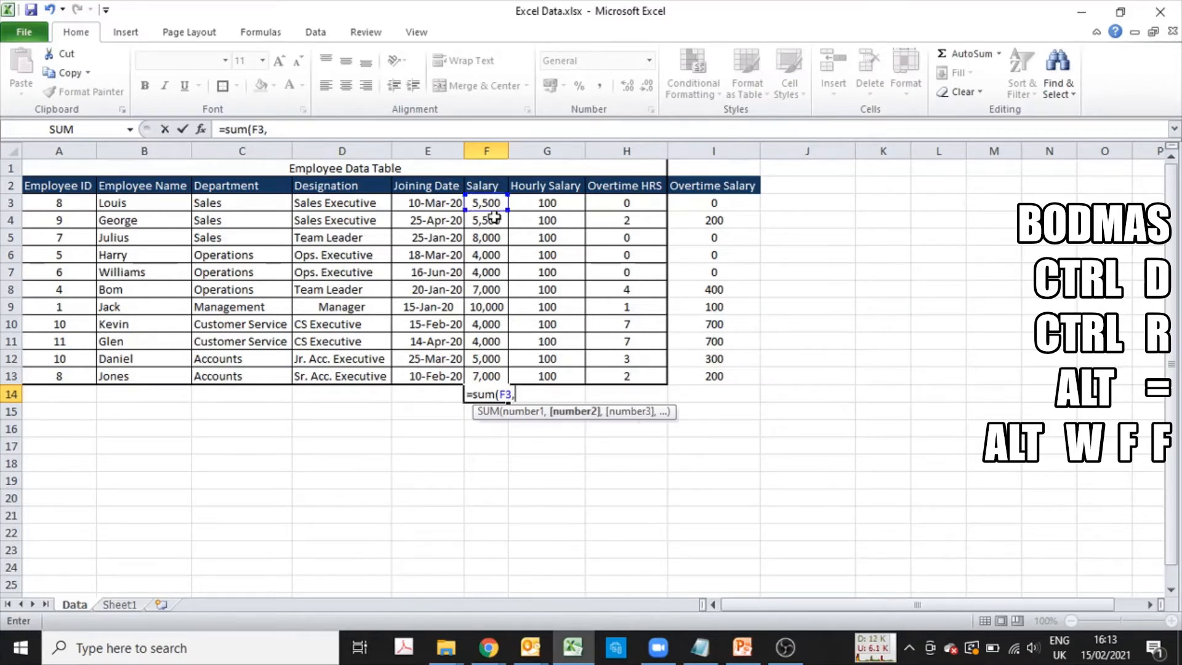
pyautogui.click(490, 220)
pyautogui.write(',')
pyautogui.click(493, 236)
pyautogui.write(',')
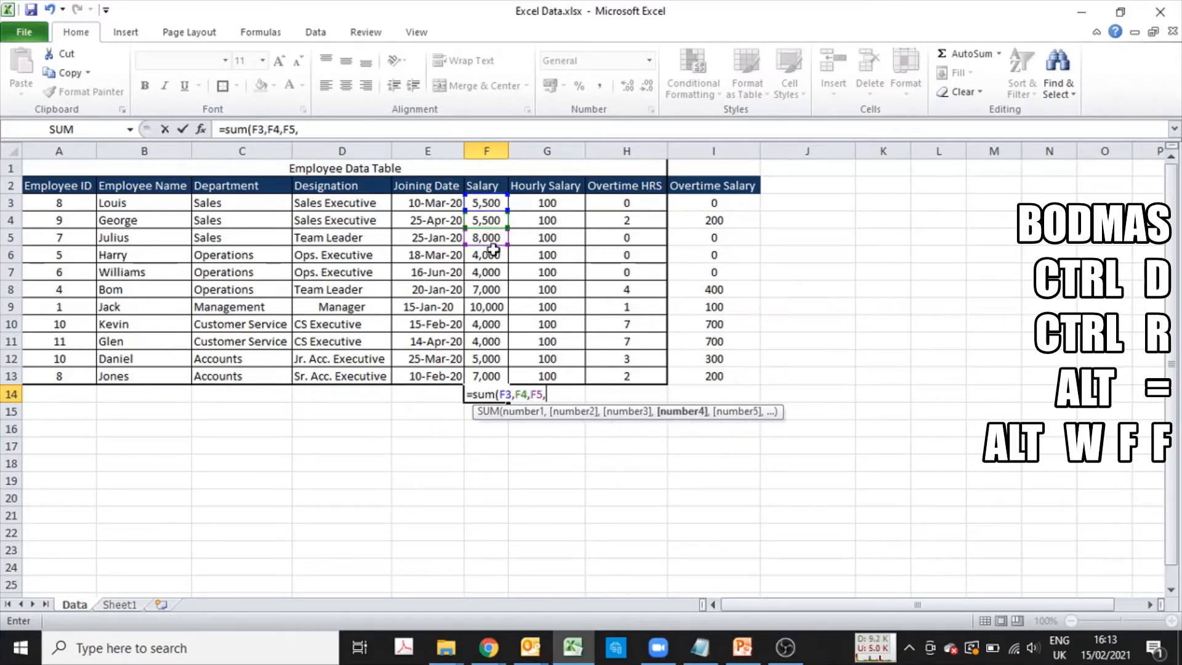
pyautogui.click(492, 254)
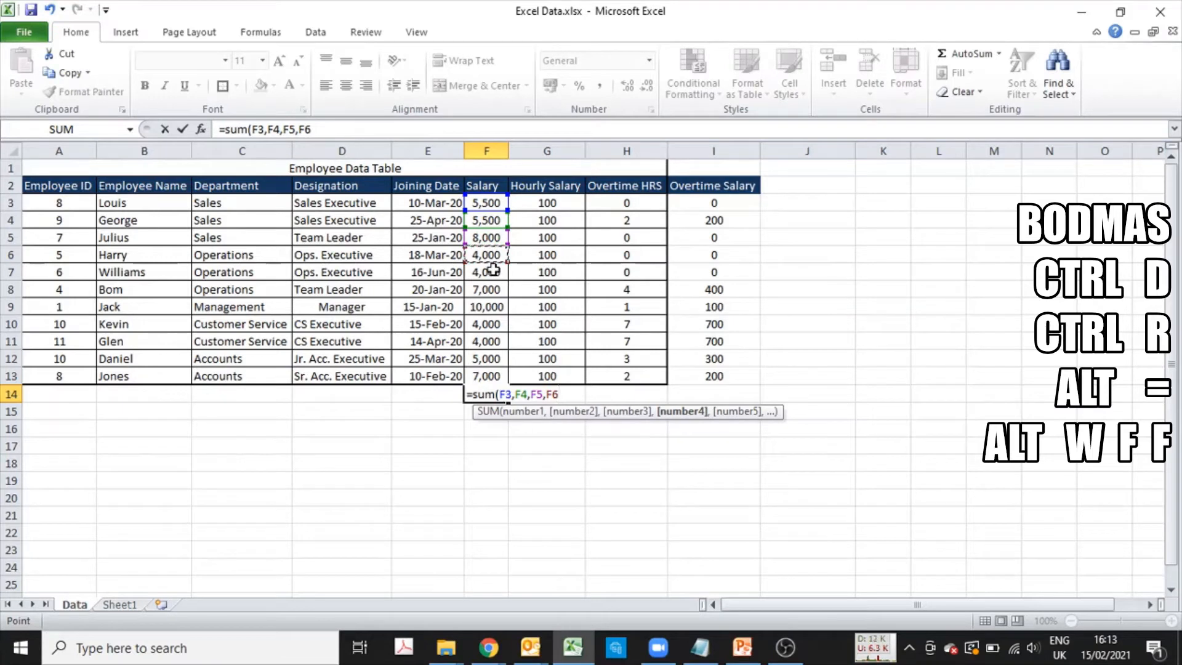
pyautogui.write(')')
pyautogui.press('Return')
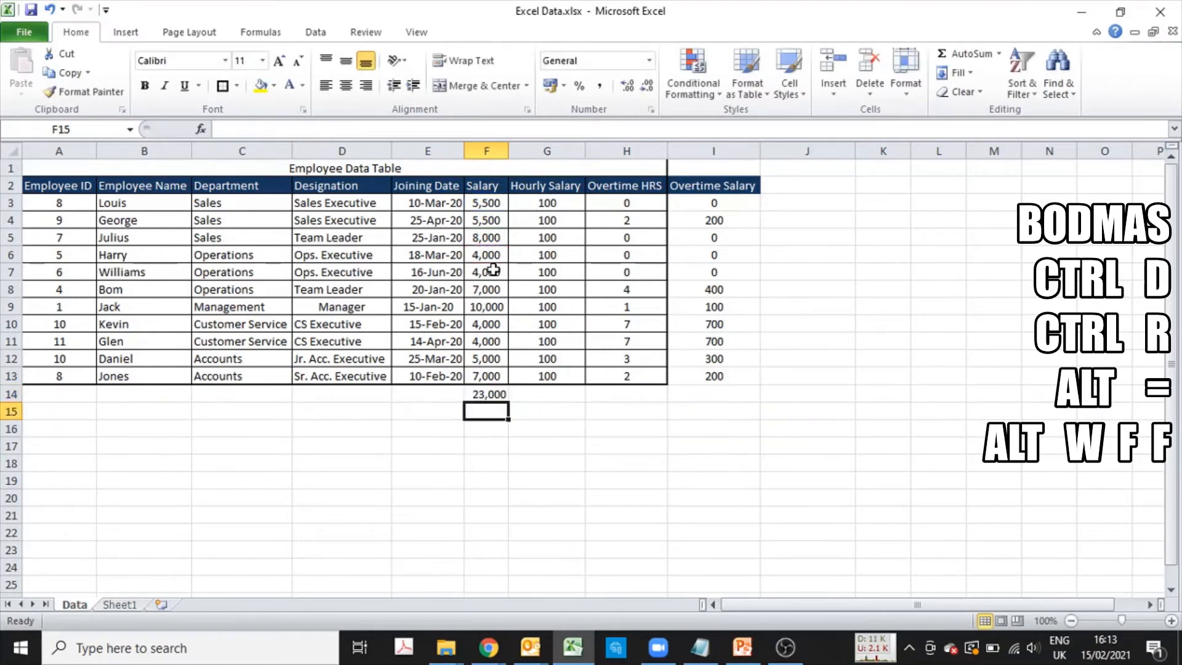
# - Clear the total in F14 and try adding the first three salaries individually with =F3+F4+F5
pyautogui.press('Up')
pyautogui.press('Delete')
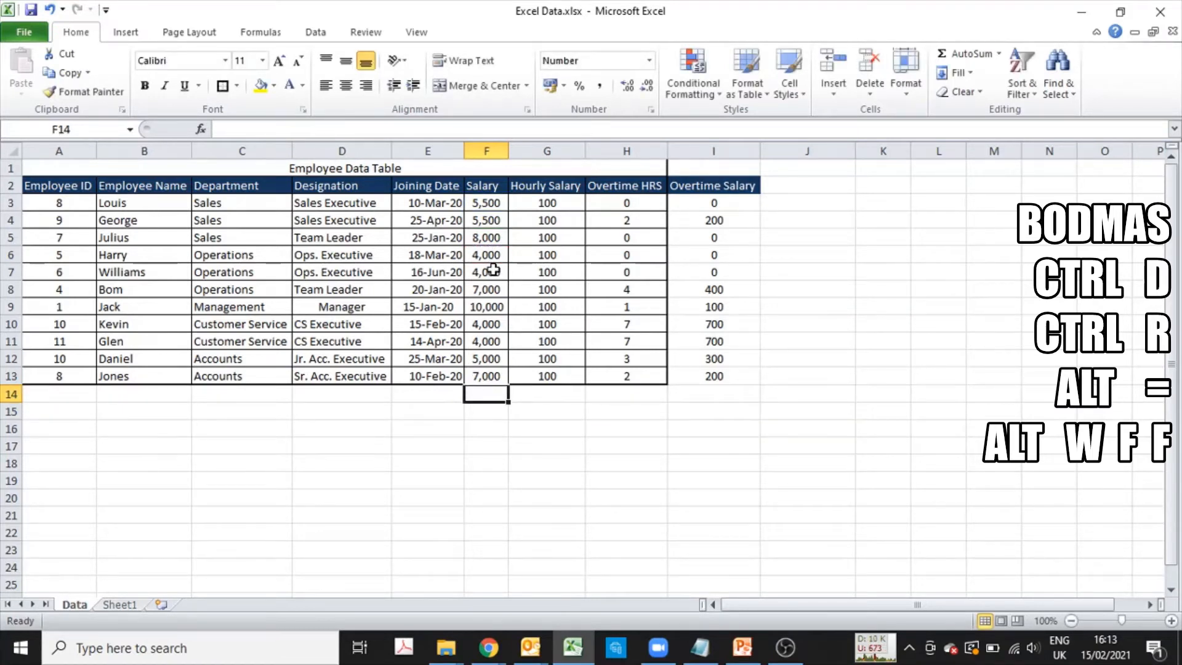
pyautogui.write('=')
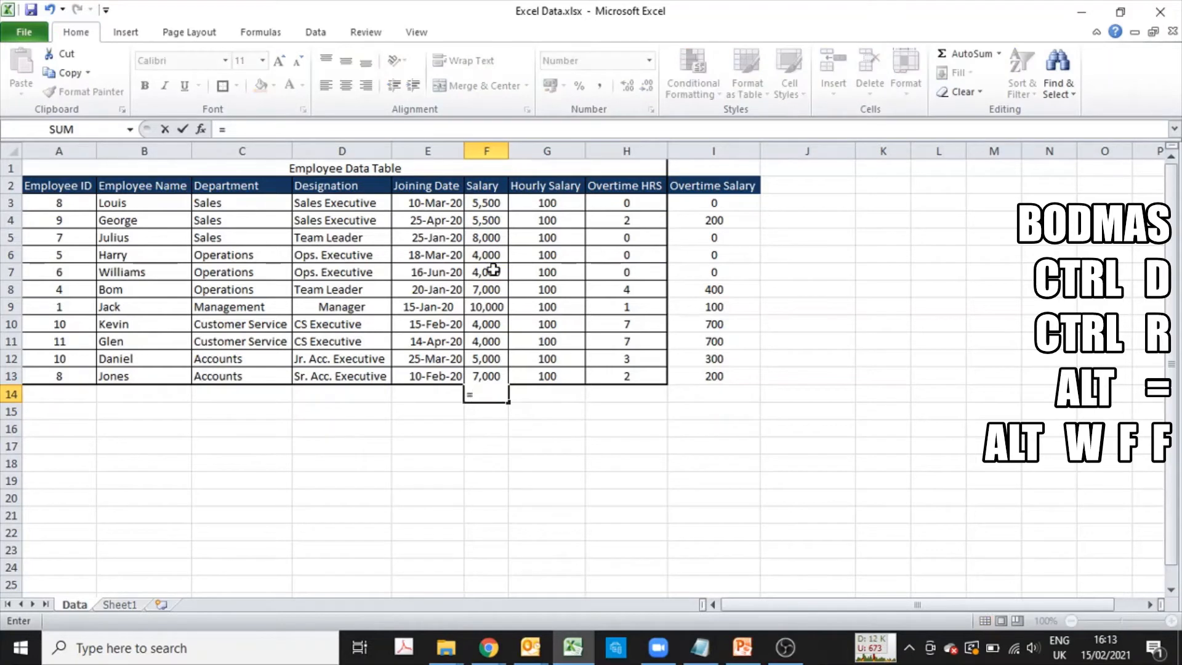
pyautogui.click(496, 203)
pyautogui.write('+')
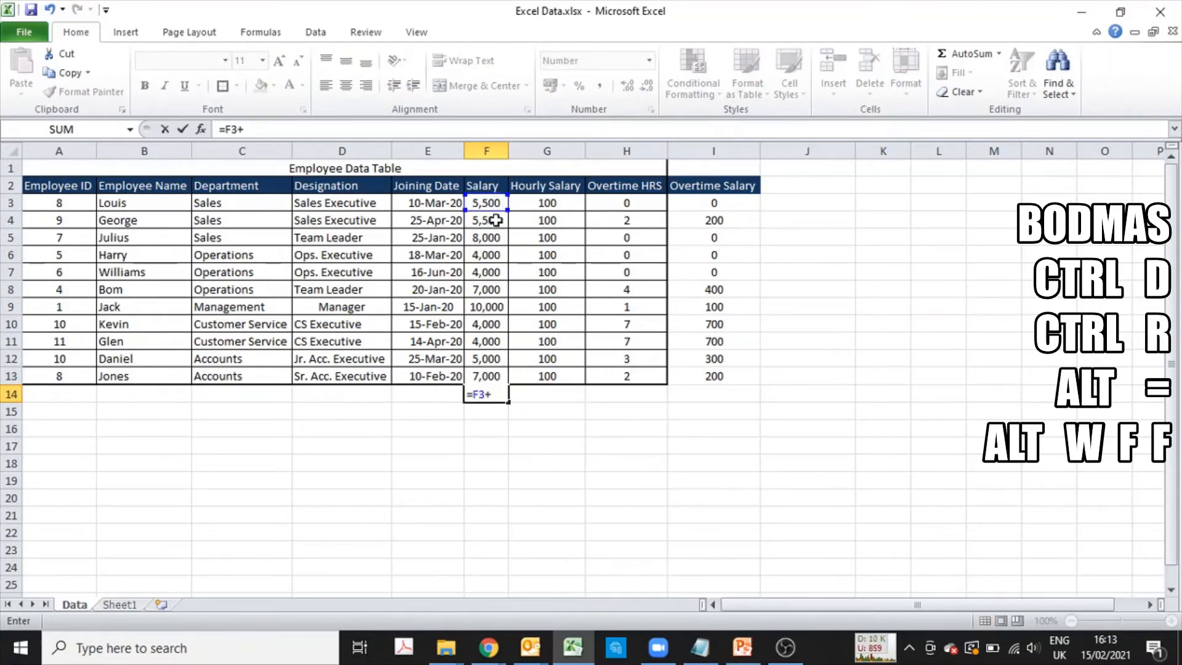
pyautogui.click(496, 219)
pyautogui.write('+')
pyautogui.click(479, 239)
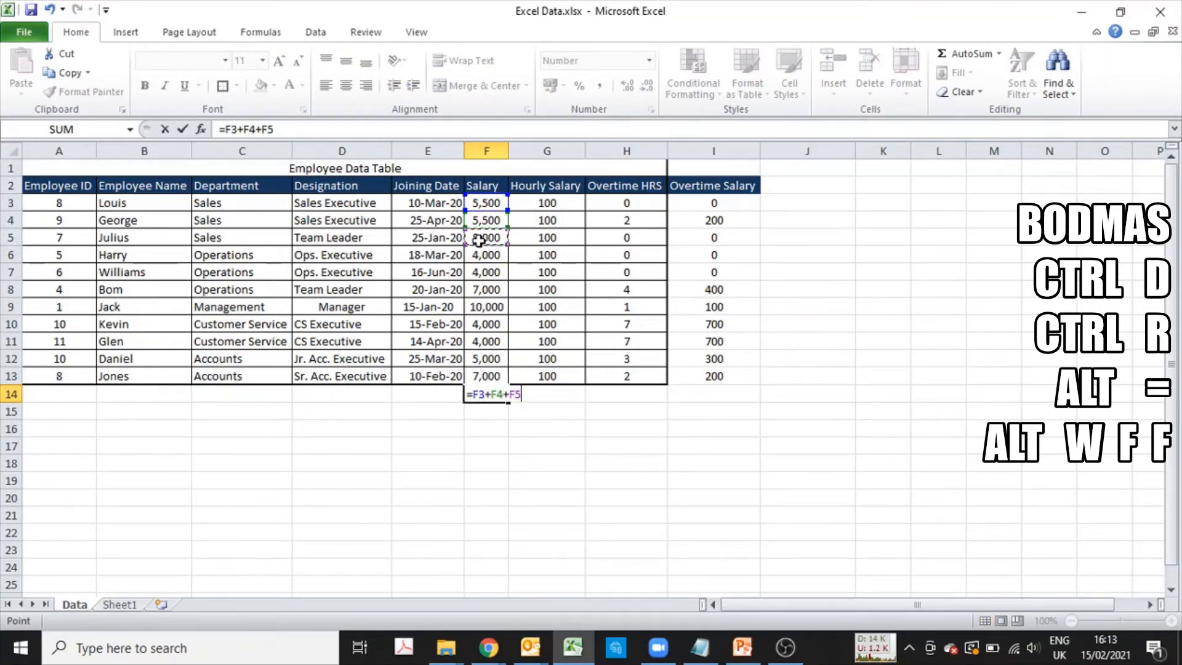
pyautogui.press('Escape')
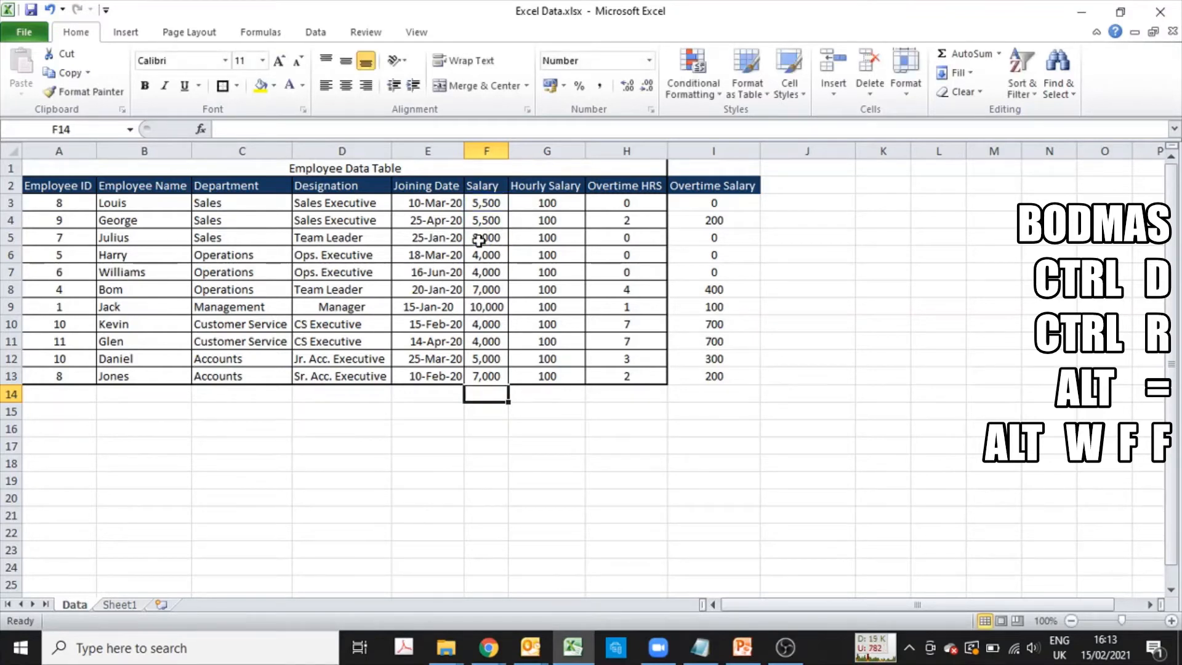
# - Total all employee salaries in F14 with the formula =SUM(F3:F13)
pyautogui.write('=sum(')
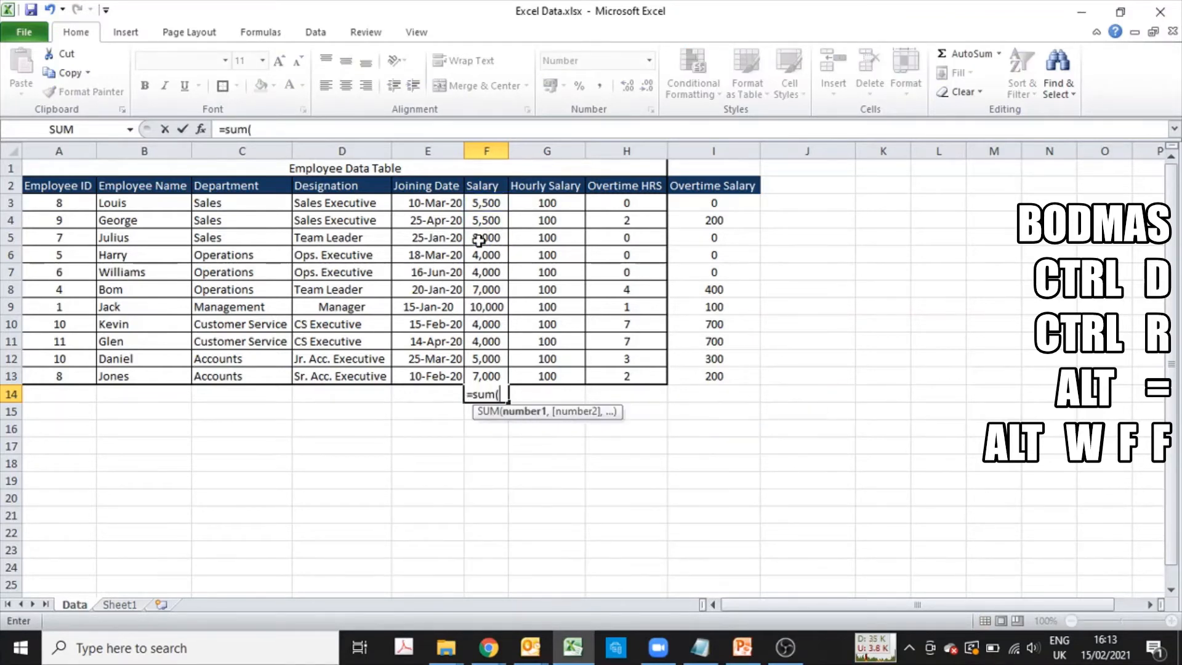
pyautogui.press('Up')
pyautogui.hotkey('shift', 'Up')
pyautogui.hotkey('shift', 'Up')
pyautogui.hotkey('shift', 'Up')
pyautogui.hotkey('shift', 'Up')
pyautogui.hotkey('shift', 'Up')
pyautogui.hotkey('shift', 'Up')
pyautogui.hotkey('shift', 'Up')
pyautogui.hotkey('shift', 'Up')
pyautogui.hotkey('shift', 'Up')
pyautogui.hotkey('shift', 'Up')
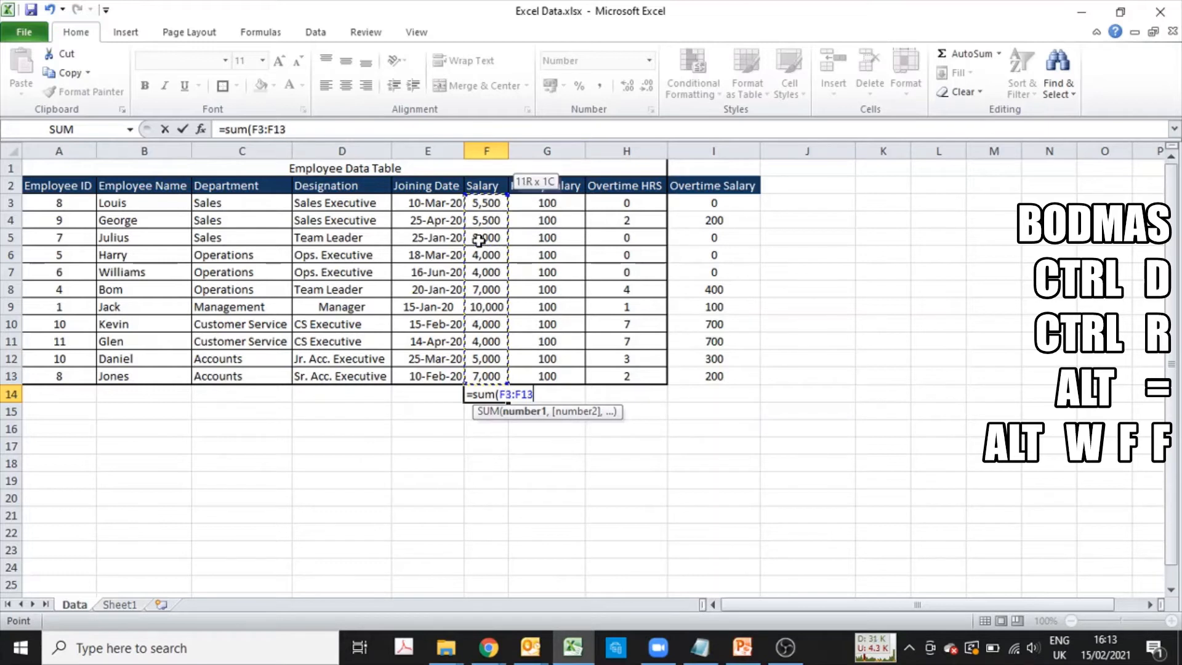
pyautogui.press('Return')
pyautogui.press('Up')
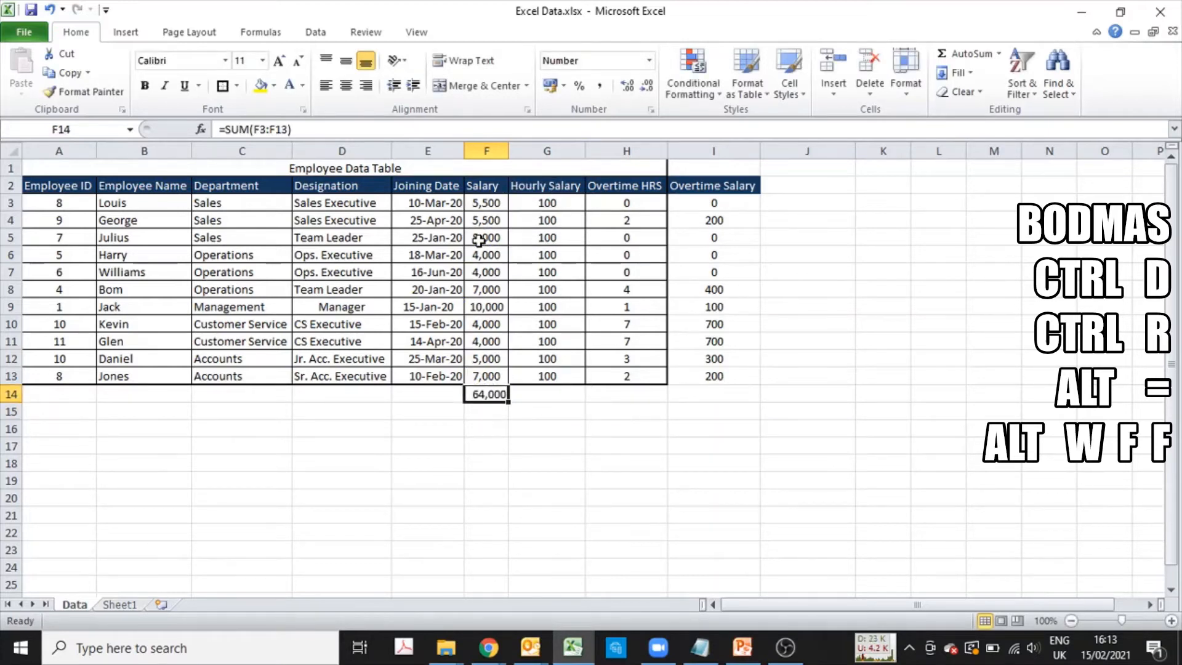
# - Replace the salary total in F14 with an AutoSum of F3:F13
pyautogui.hotkey('alt', '=')
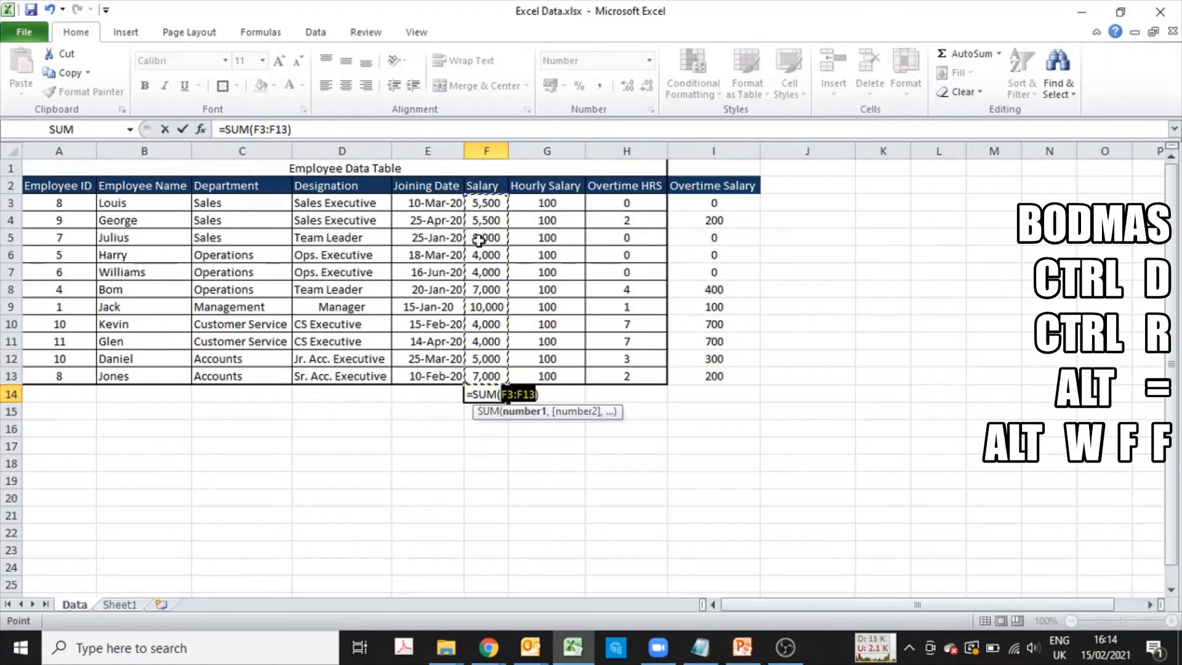
pyautogui.hotkey('ctrl', 'Return')
pyautogui.press('Delete')
pyautogui.hotkey('alt', '=')
pyautogui.press('Return')
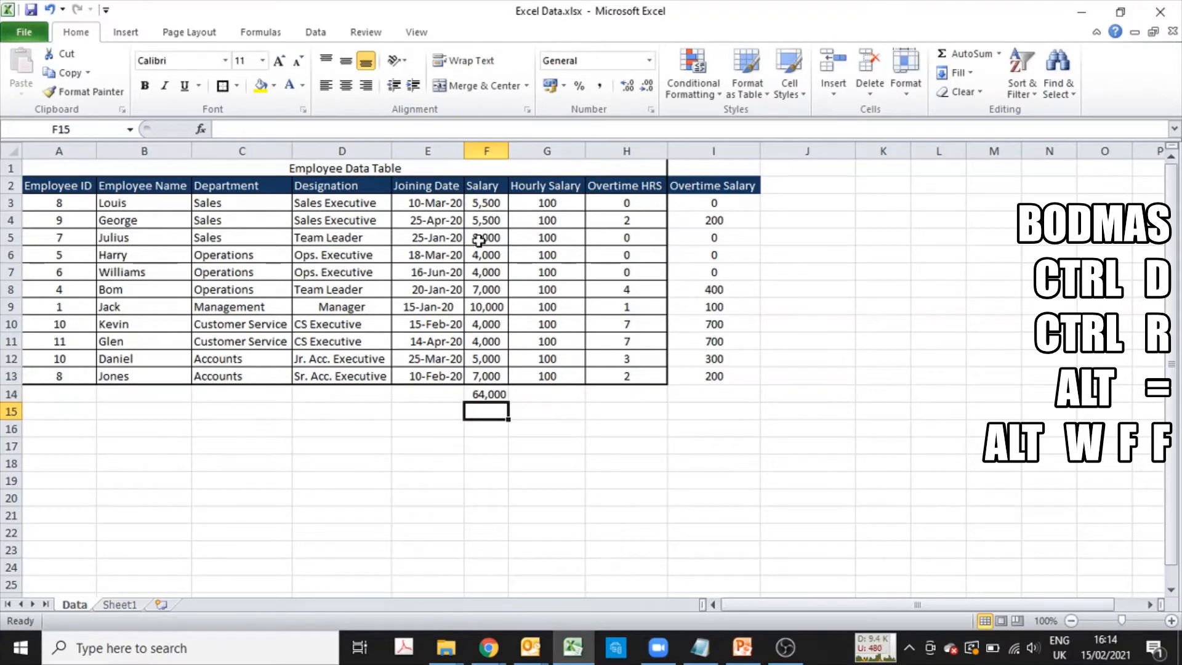
# - Fill the sum formula from F14 right into G14, and clear G14 again
pyautogui.press('Up')
pyautogui.press('Right')
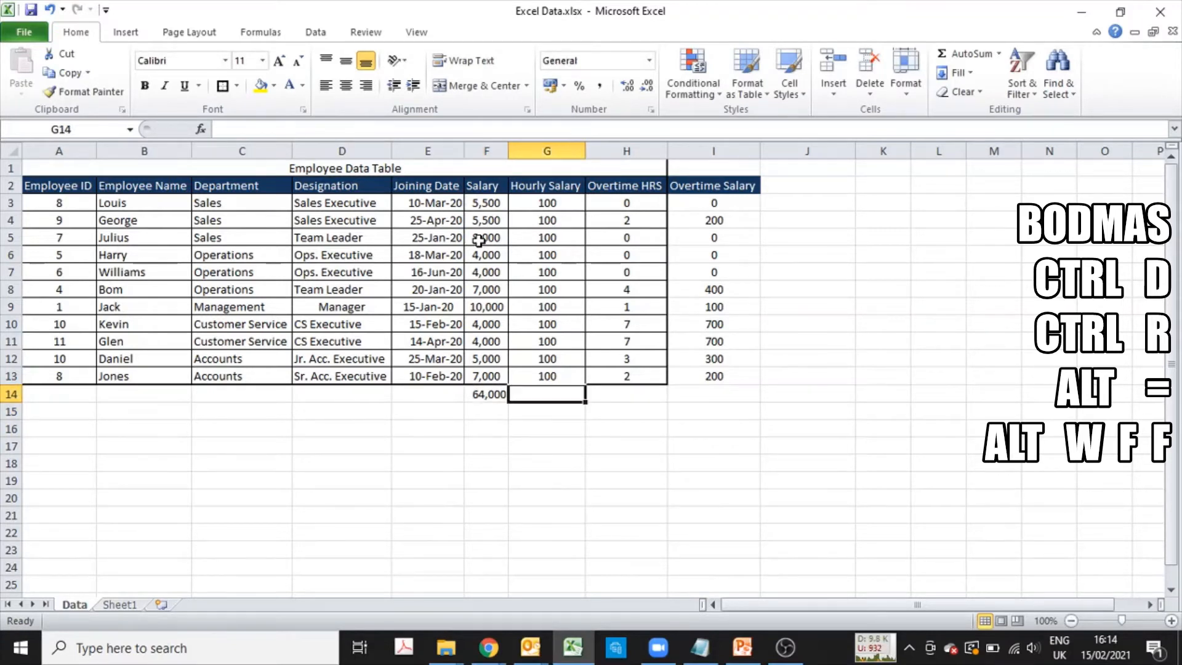
pyautogui.hotkey('ctrl', 'r')
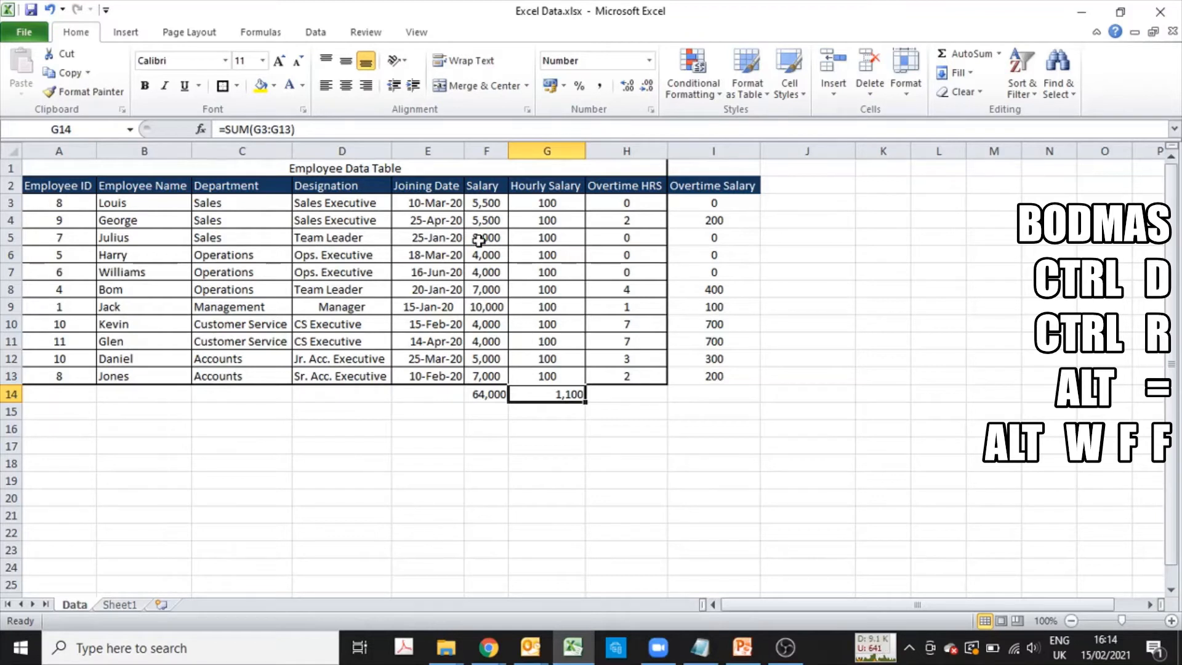
pyautogui.press('Delete')
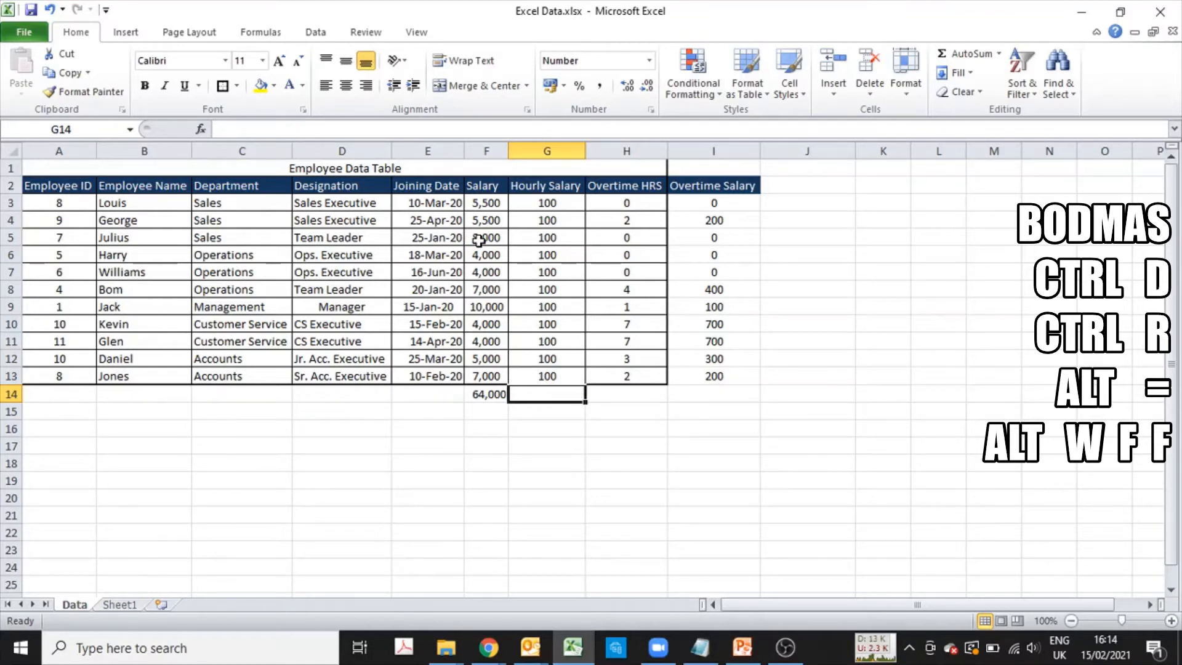
# - Total the hourly salaries in G14 with an AutoSum of G3:G13, and delete that total
pyautogui.hotkey('alt', '=')
pyautogui.press('Return')
pyautogui.press('Up')
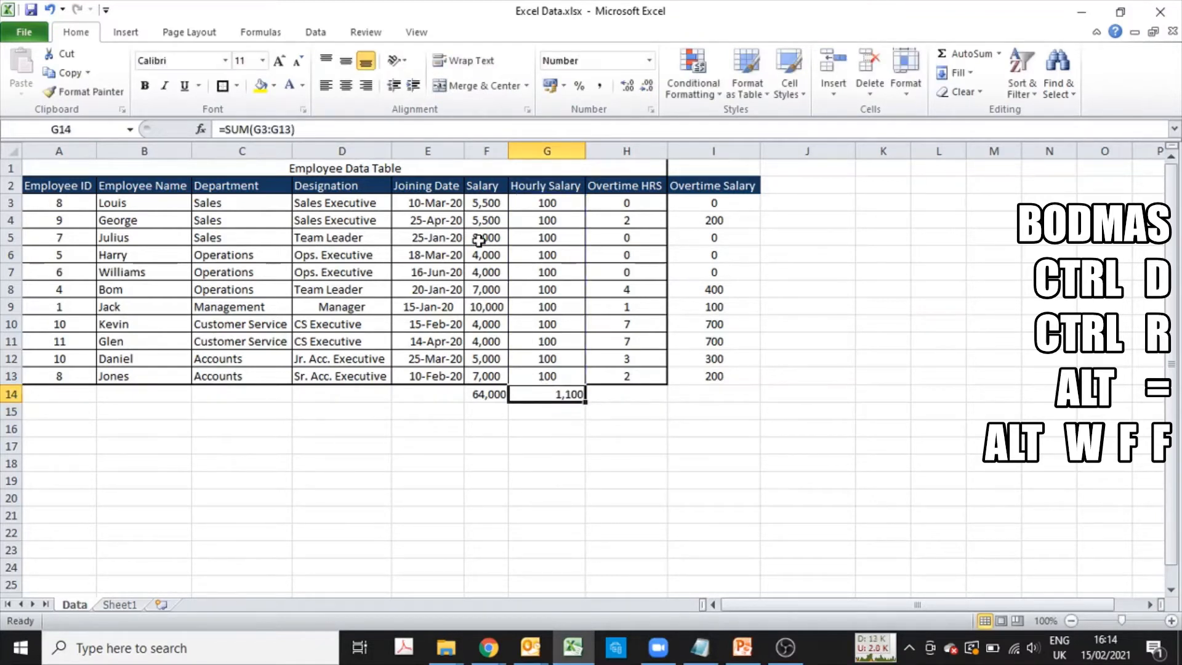
pyautogui.press('Delete')
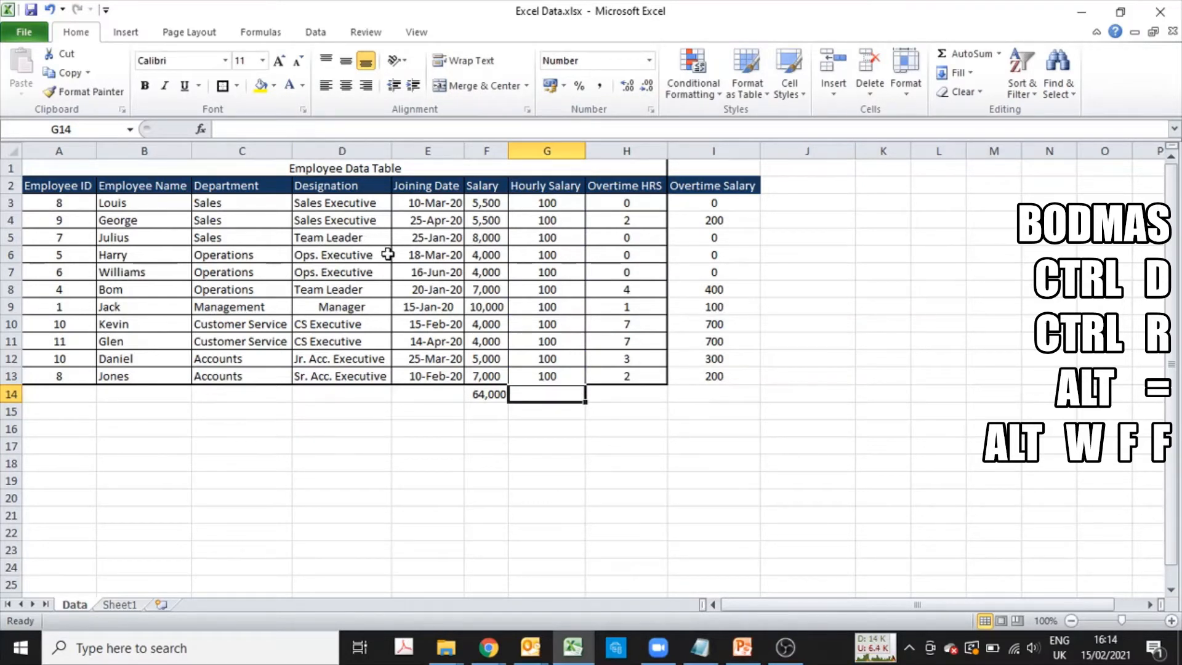
# - Examine how the header row of the employee table behaves while moving through the sheet
pyautogui.scroll(-9, 460, 317)
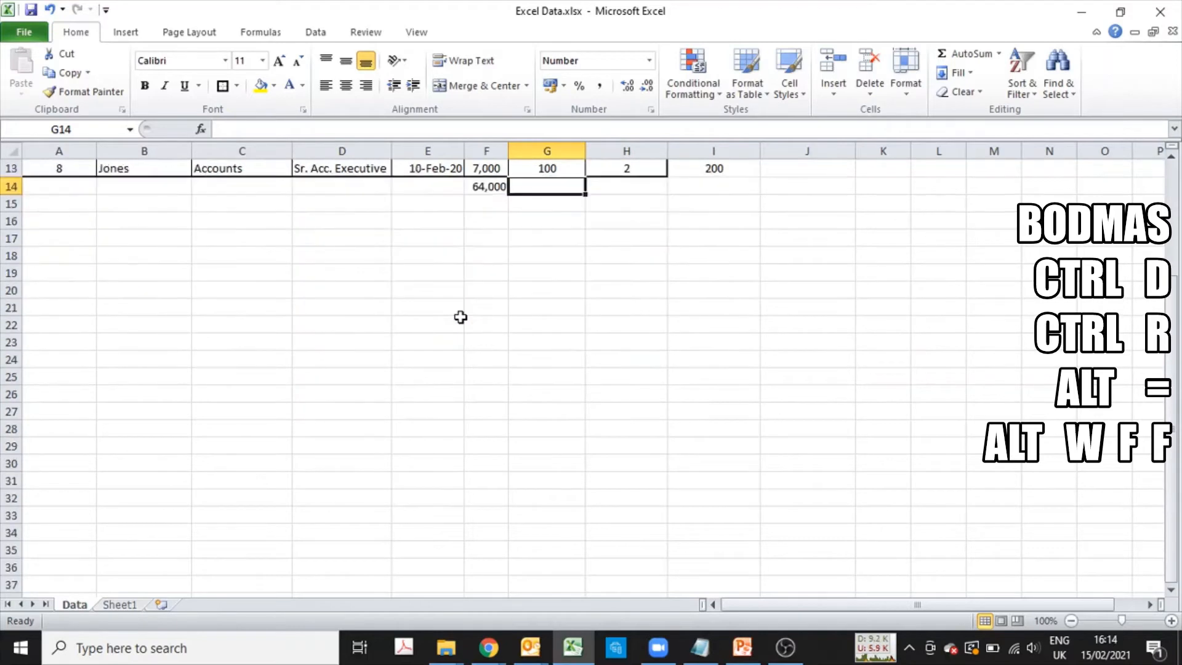
pyautogui.scroll(6, 460, 317)
pyautogui.scroll(3, 461, 317)
pyautogui.scroll(-1, 460, 317)
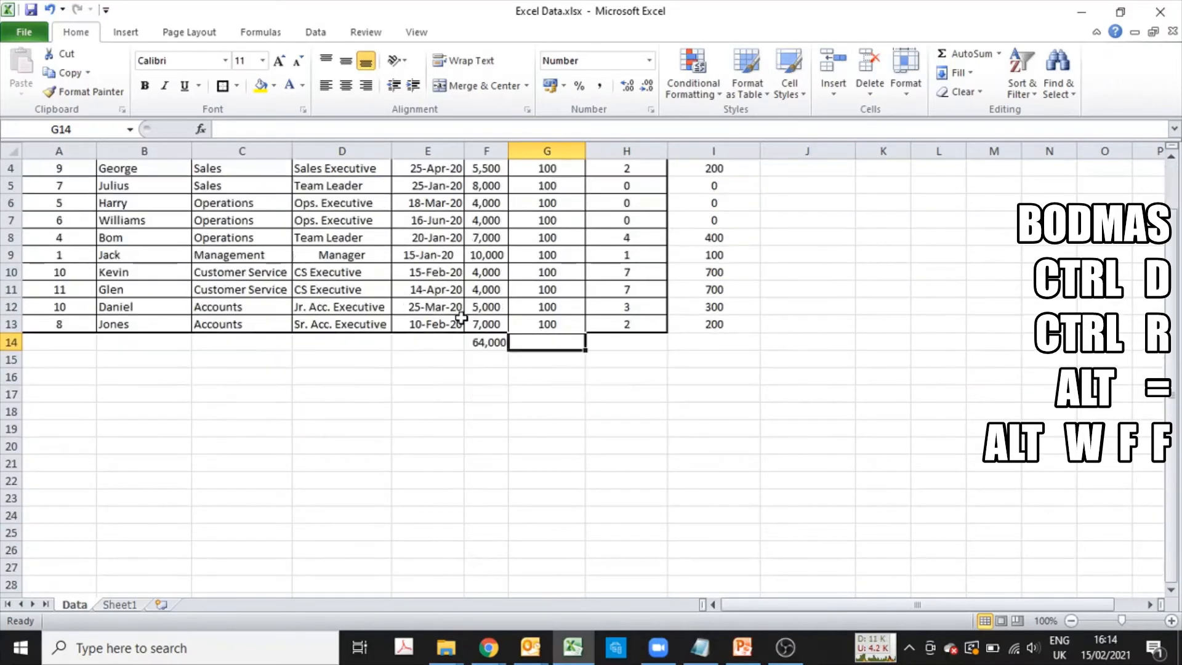
pyautogui.scroll(1, 460, 317)
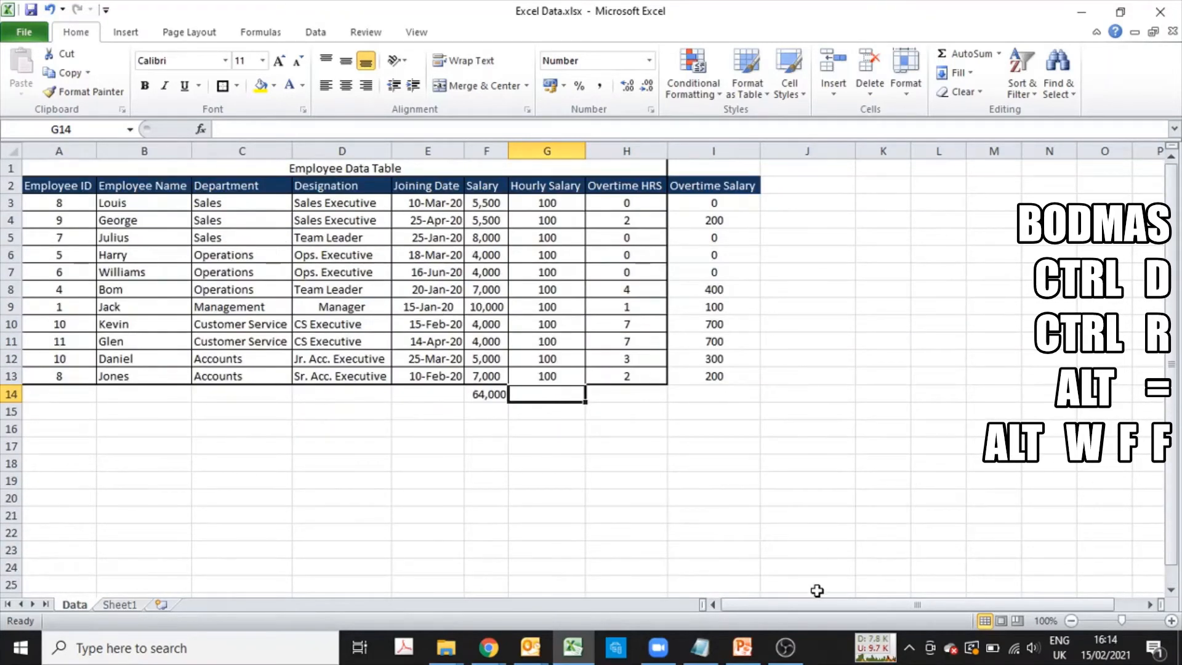
pyautogui.moveTo(821, 605); pyautogui.dragTo(766, 615)
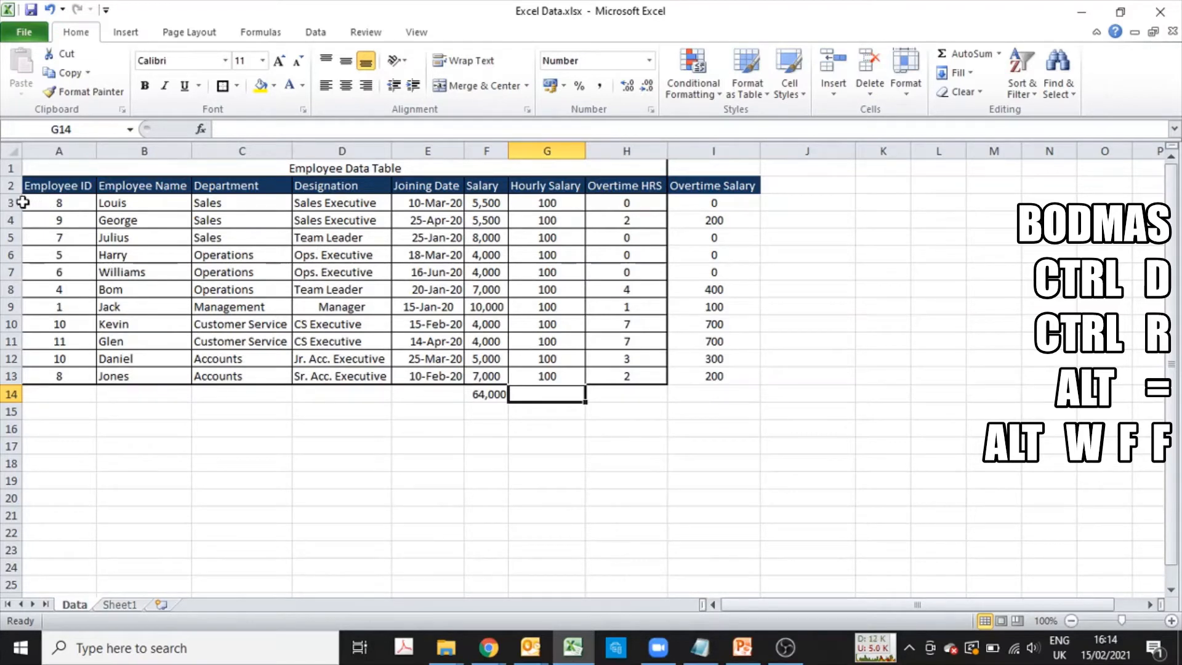
pyautogui.moveTo(30, 190); pyautogui.dragTo(661, 178)
pyautogui.scroll(-14, 608, 433)
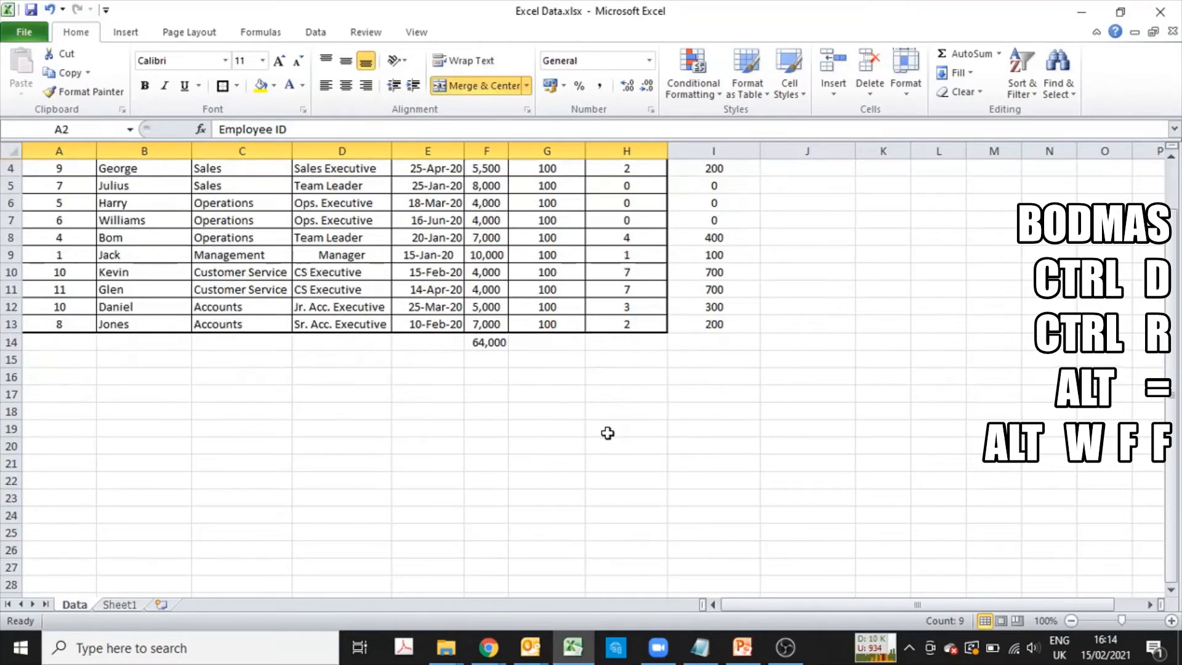
pyautogui.scroll(14, 608, 433)
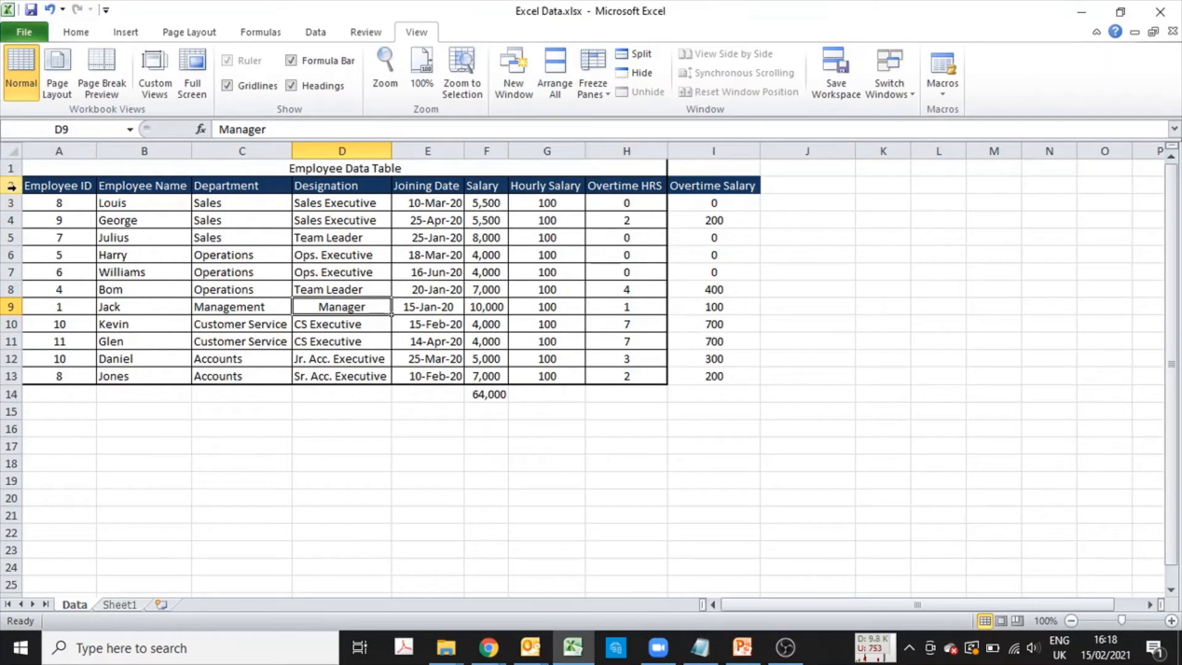
# - Freeze the title and header rows above row 3 to test them, and unfreeze the panes
pyautogui.click(10, 202)
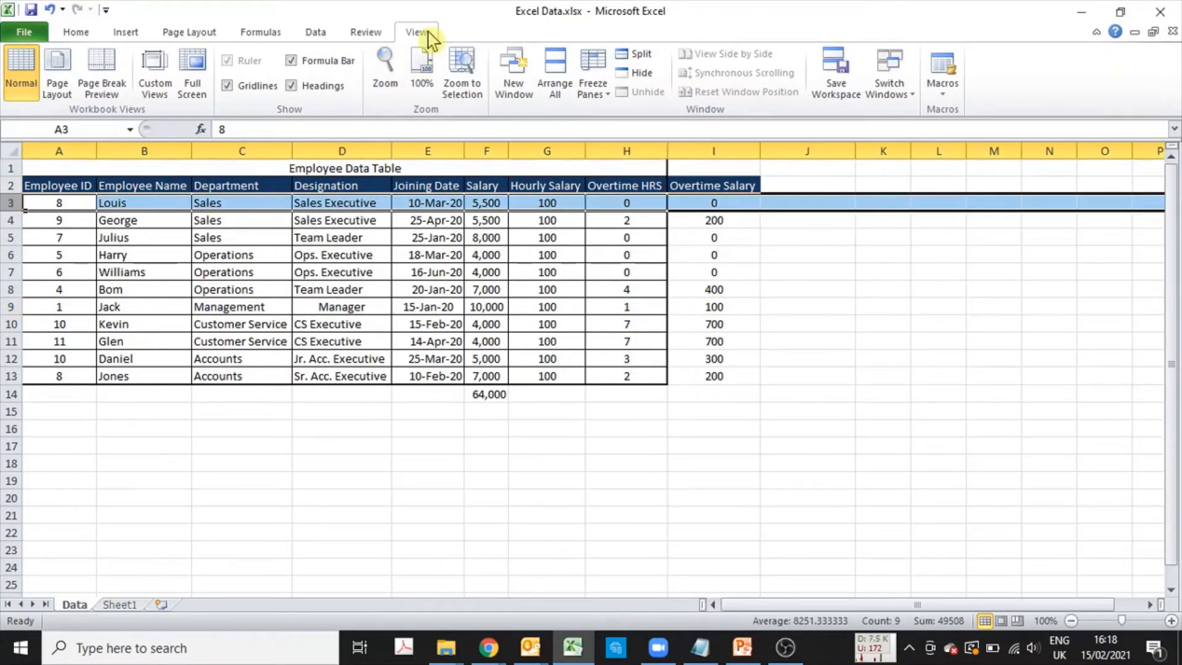
pyautogui.click(594, 69)
pyautogui.click(603, 135)
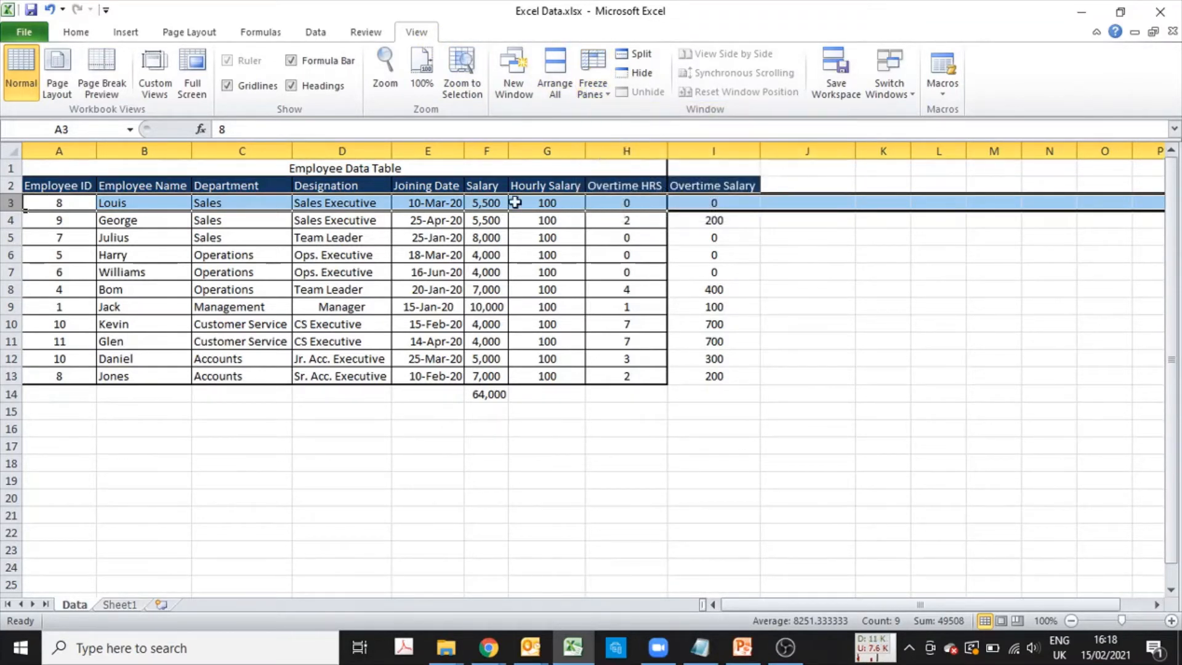
pyautogui.scroll(-1, 158, 242)
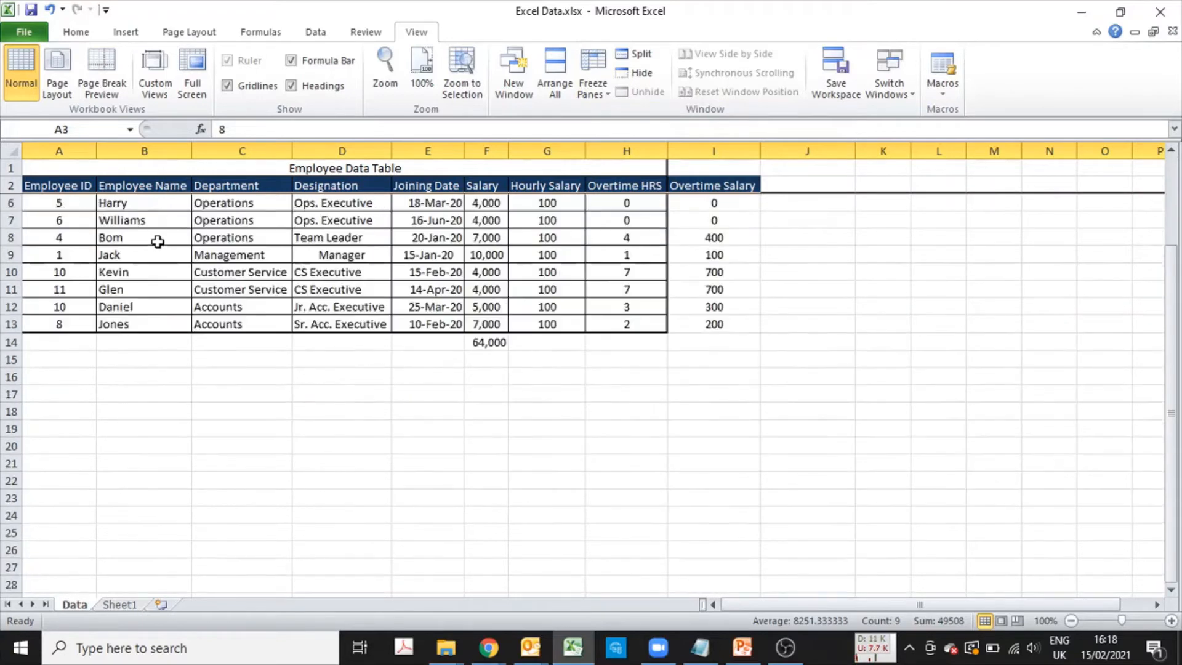
pyautogui.scroll(1, 160, 244)
pyautogui.scroll(-6, 160, 244)
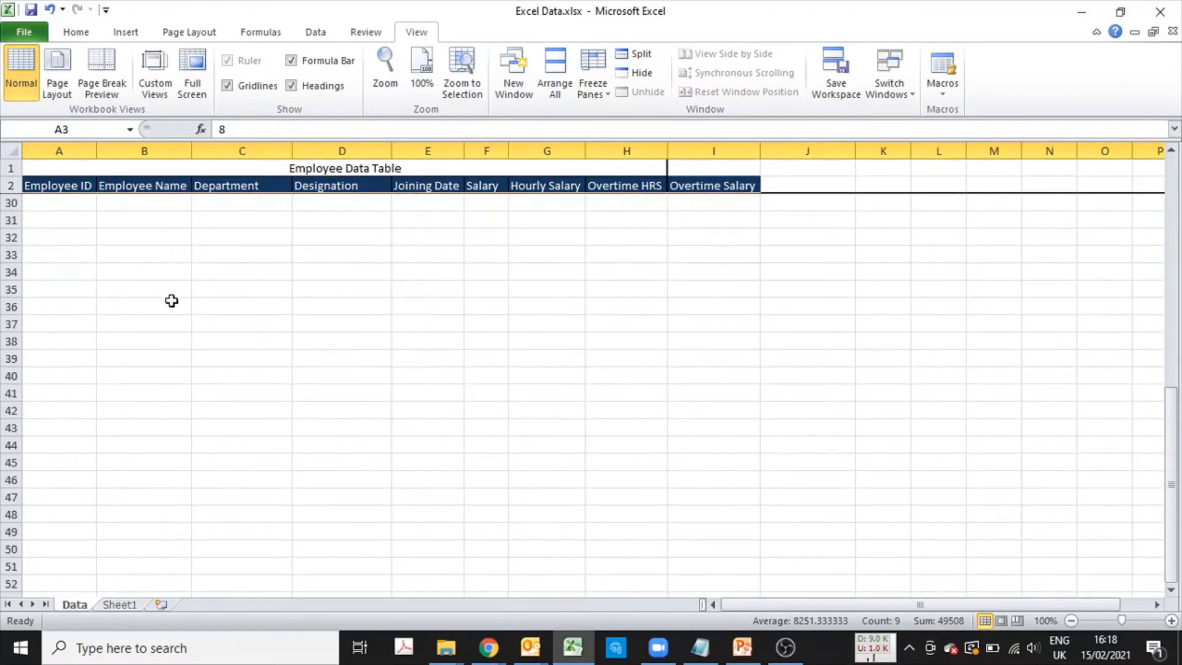
pyautogui.scroll(6, 179, 325)
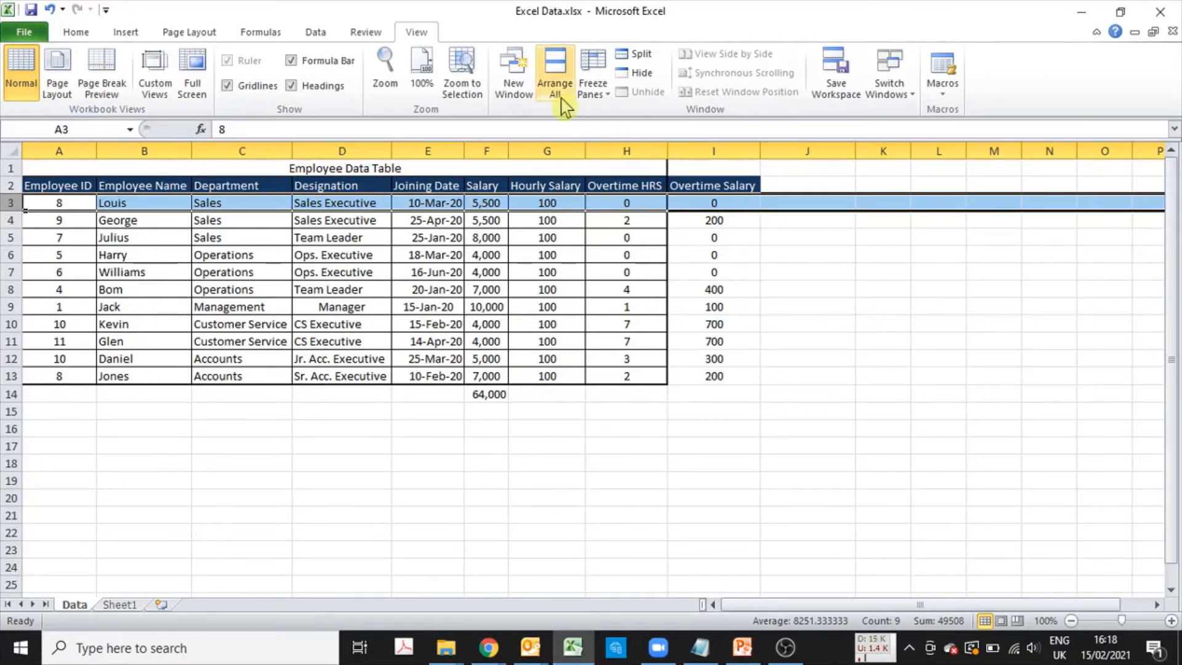
pyautogui.click(591, 96)
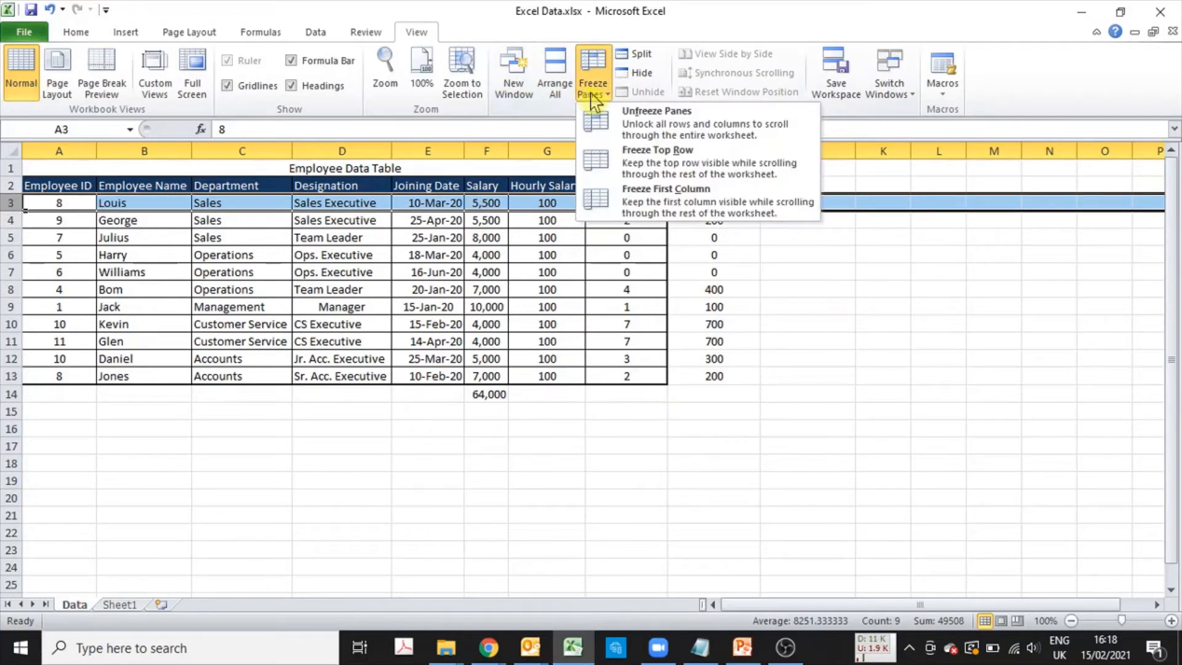
pyautogui.click(619, 123)
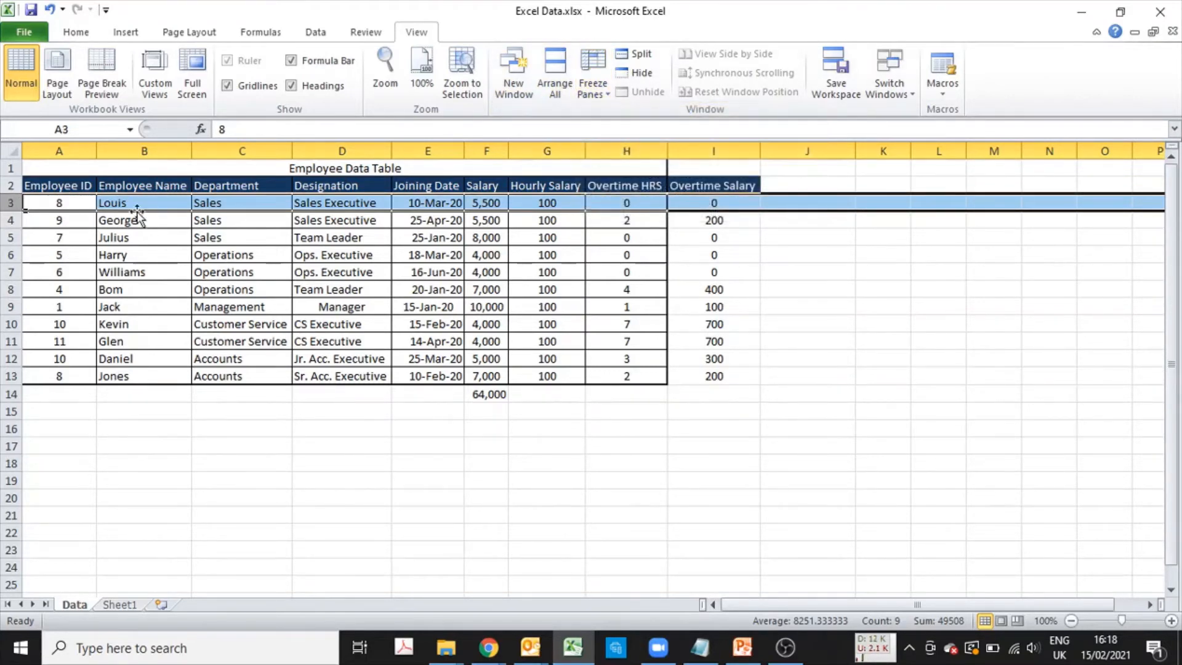
# - Freeze panes with column B selected to hold the Employee ID column in place
pyautogui.click(130, 145)
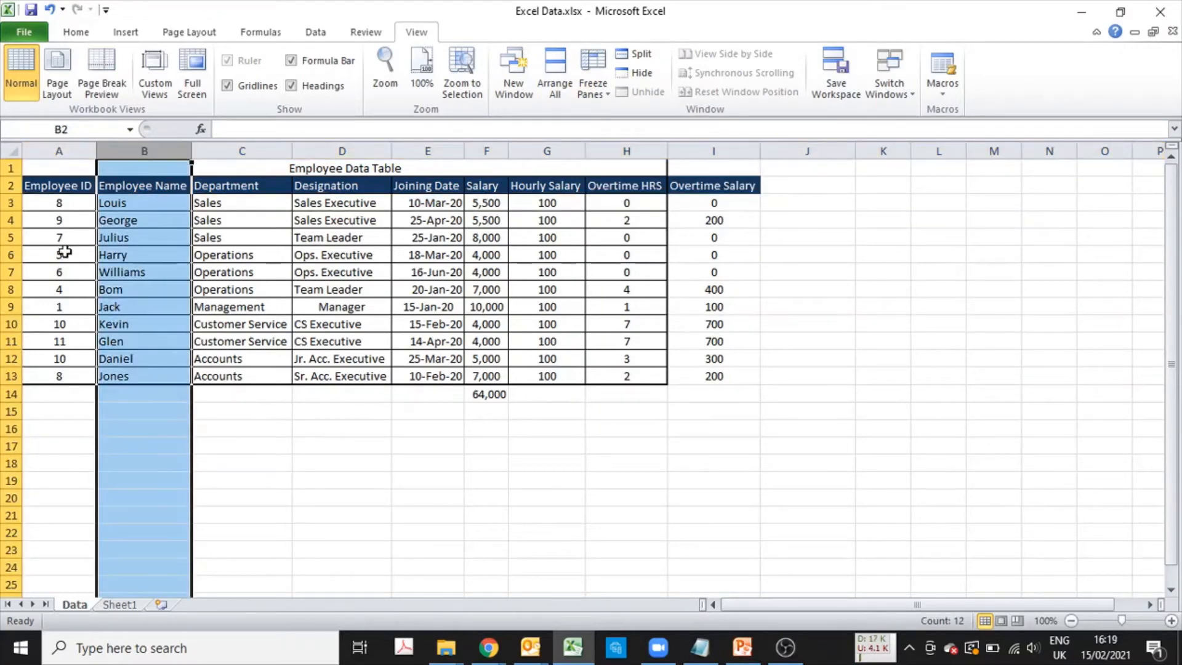
pyautogui.click(588, 94)
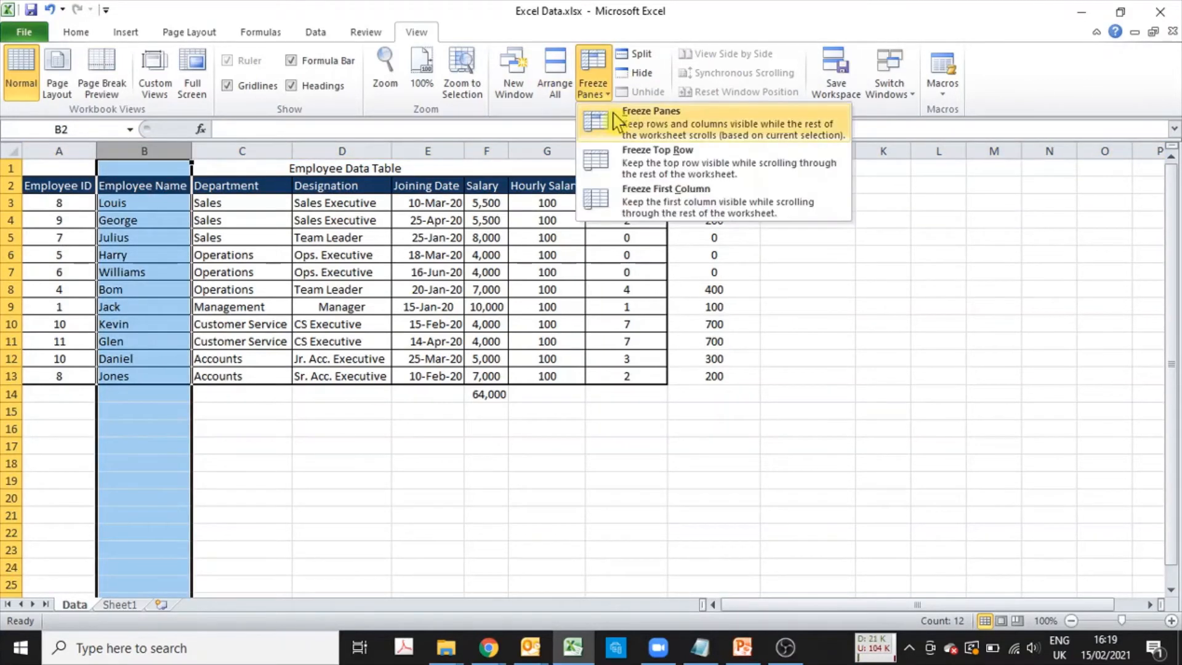
pyautogui.click(616, 121)
# - Move across row 8 and back to check how the frozen Employee ID column behaves
pyautogui.click(595, 290)
pyautogui.press('Right')
pyautogui.press('Right')
pyautogui.press('Right')
pyautogui.press('Right')
pyautogui.press('Right')
pyautogui.press('Right')
pyautogui.press('Right')
pyautogui.press('Right')
pyautogui.press('Right')
pyautogui.press('Right')
pyautogui.press('Right')
pyautogui.press('Right')
pyautogui.press('Right')
pyautogui.press('Right')
pyautogui.press('Right')
pyautogui.press('Right')
pyautogui.press('Right')
pyautogui.press('Right')
pyautogui.press('Right')
pyautogui.press('Right')
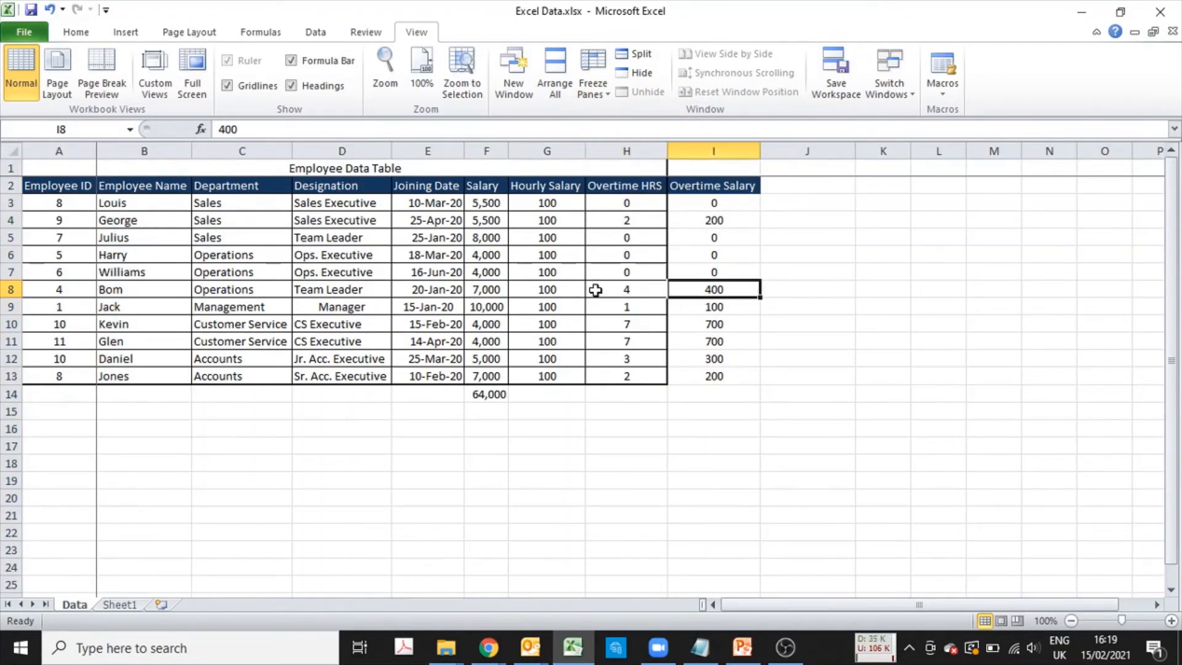
pyautogui.press('Left')
pyautogui.press('Left')
pyautogui.press('Left')
pyautogui.press('Left')
pyautogui.press('Left')
pyautogui.press('Left')
pyautogui.press('Left')
pyautogui.press('Left')
pyautogui.press('Left')
pyautogui.press('Left')
pyautogui.press('Left')
pyautogui.press('Left')
pyautogui.press('Left')
pyautogui.press('Left')
pyautogui.press('Left')
pyautogui.press('Left')
pyautogui.press('Left')
pyautogui.press('Left')
pyautogui.press('Left')
pyautogui.press('Left')
pyautogui.press('Left')
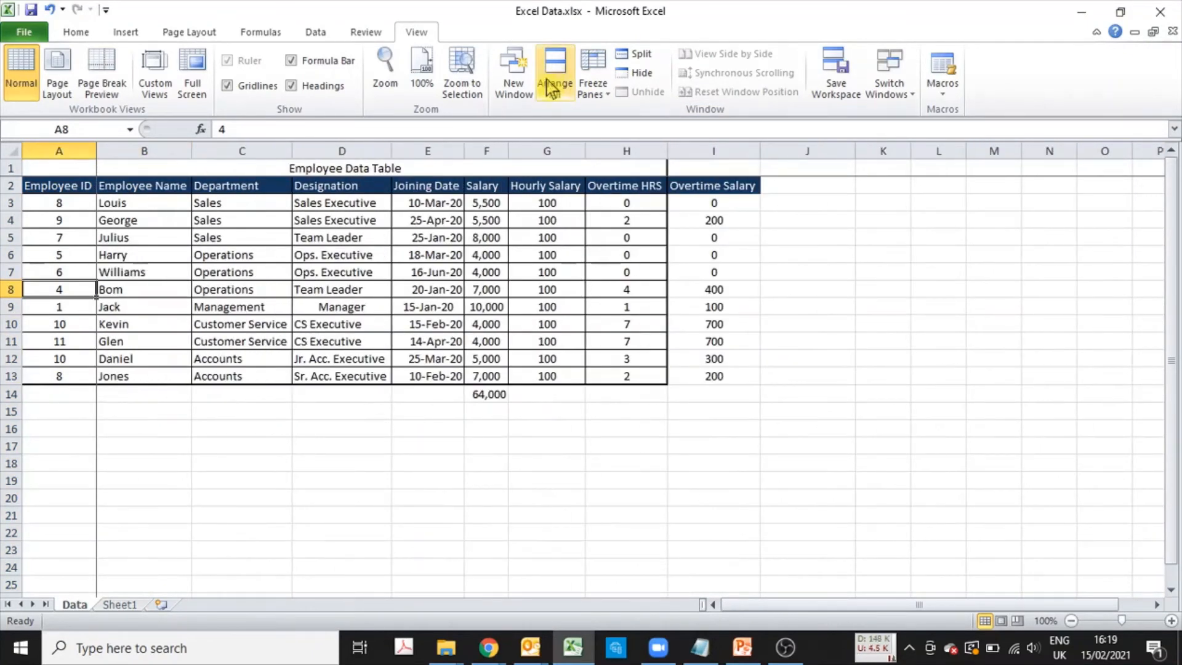
# - Unfreeze the panes to release the Employee ID column
pyautogui.click(592, 86)
pyautogui.click(636, 117)
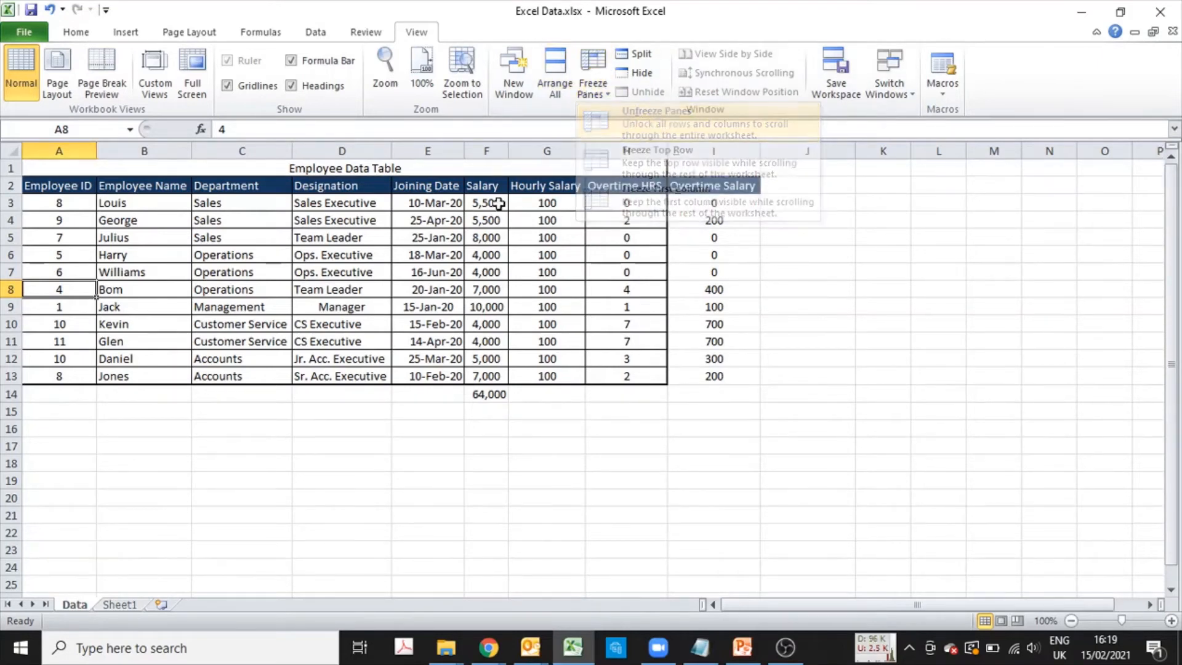
# - Highlight the Employee ID column and the row 2 headers as the areas to freeze together
pyautogui.click(67, 151)
pyautogui.keyDown('ctrl'); pyautogui.click(8, 186); pyautogui.keyUp('ctrl')
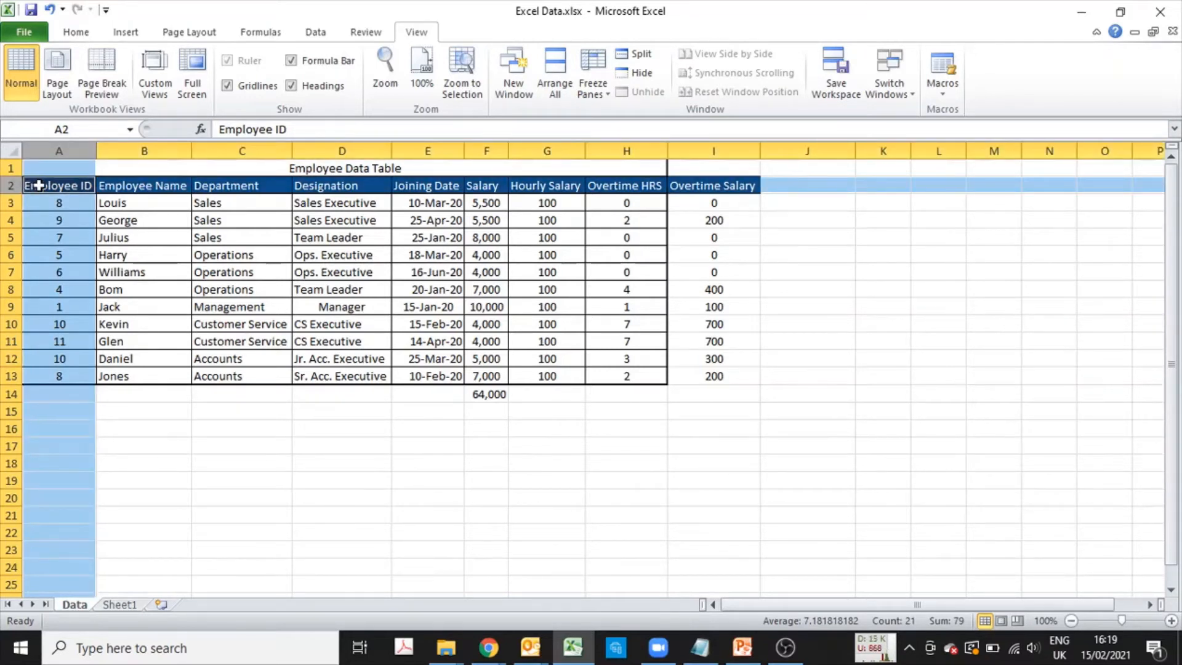
pyautogui.moveTo(37, 185); pyautogui.dragTo(714, 188)
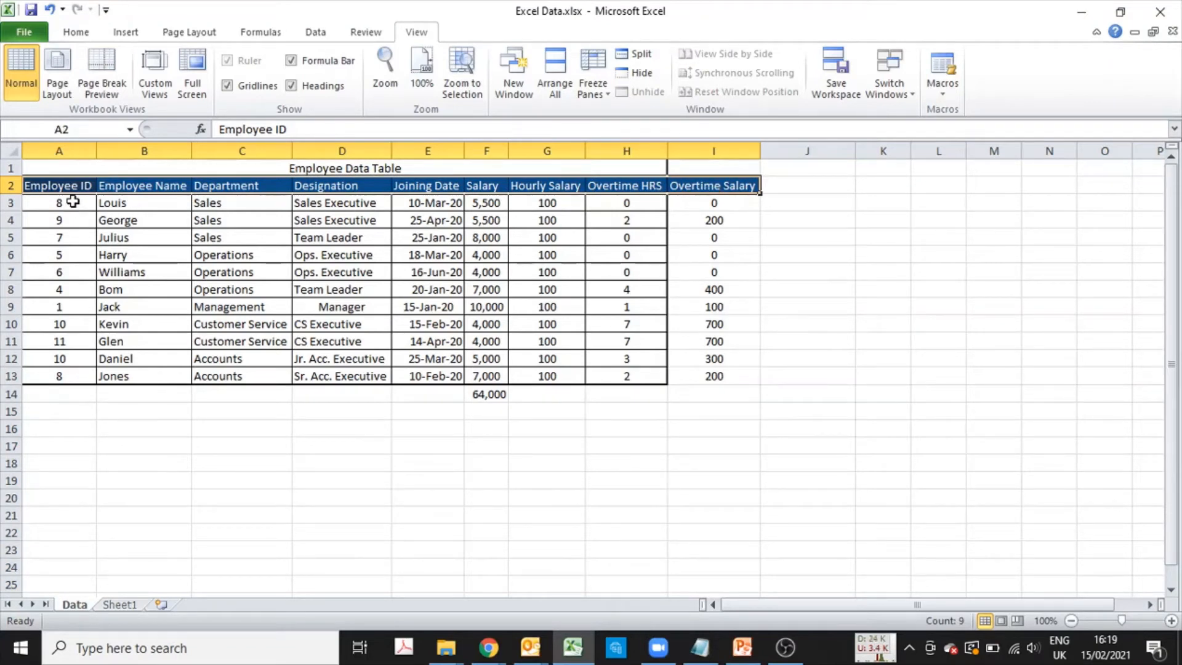
pyautogui.moveTo(75, 185); pyautogui.dragTo(59, 372)
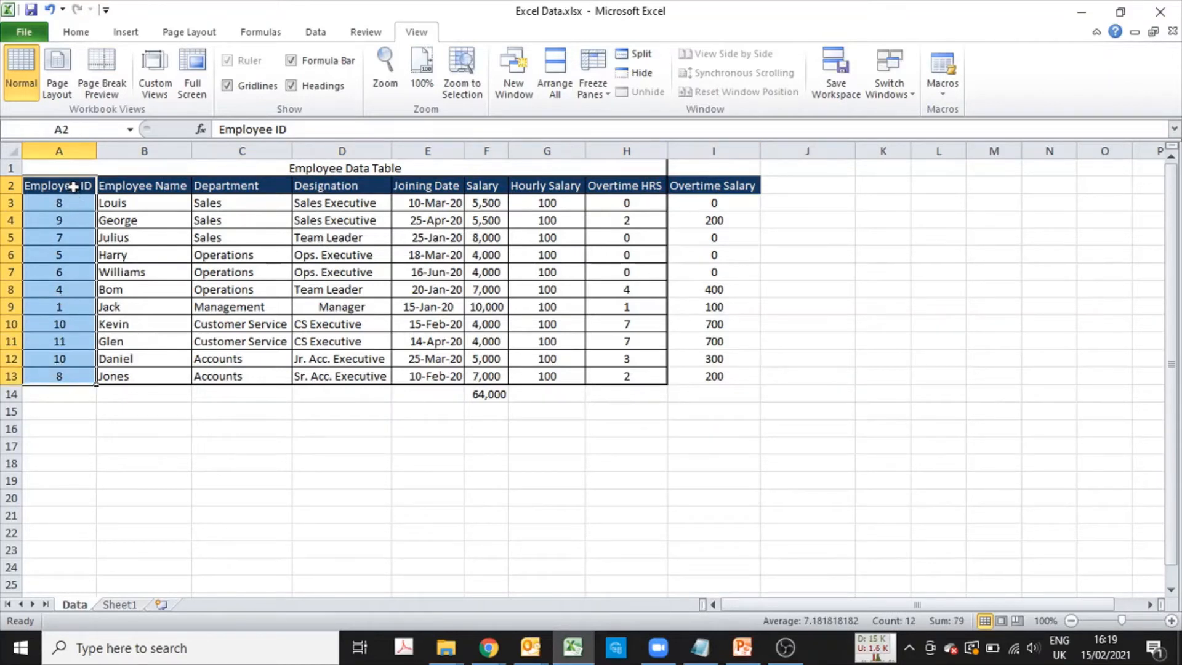
pyautogui.keyDown('ctrl'); pyautogui.click(11, 185); pyautogui.keyUp('ctrl')
# - Freeze panes at cell B3 and test that the header rows and Employee ID column hold in both directions
pyautogui.click(128, 205)
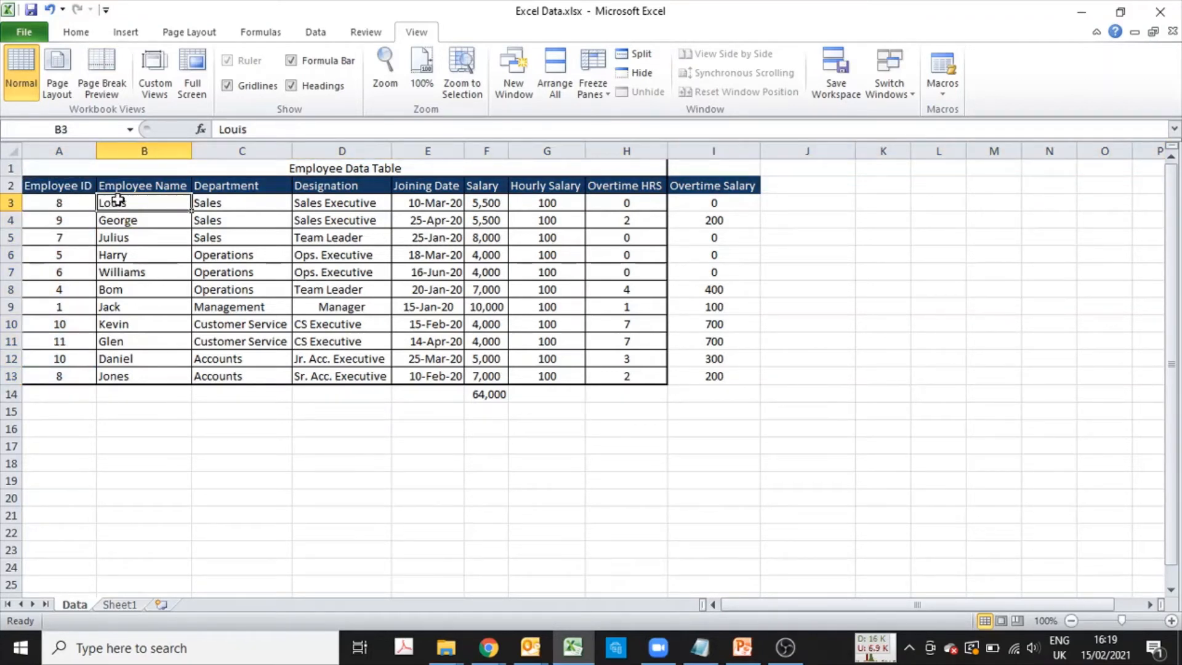
pyautogui.click(594, 79)
pyautogui.click(664, 132)
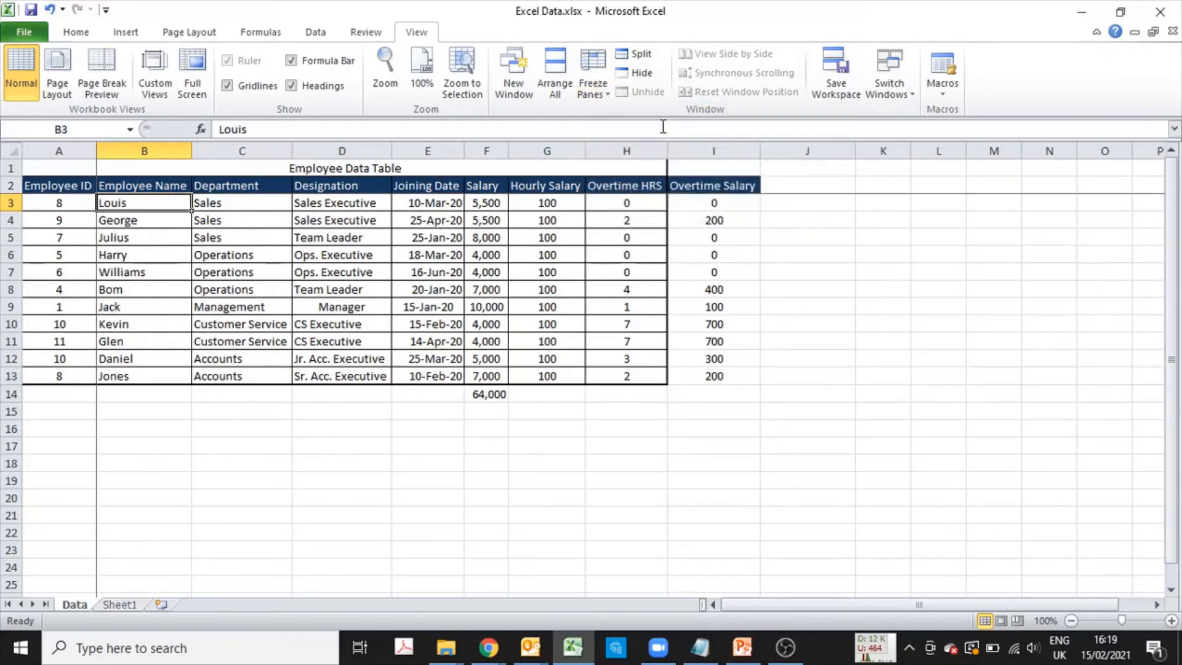
pyautogui.scroll(-10, 497, 323)
pyautogui.scroll(10, 496, 323)
pyautogui.click(1157, 605)
pyautogui.click(1157, 605)
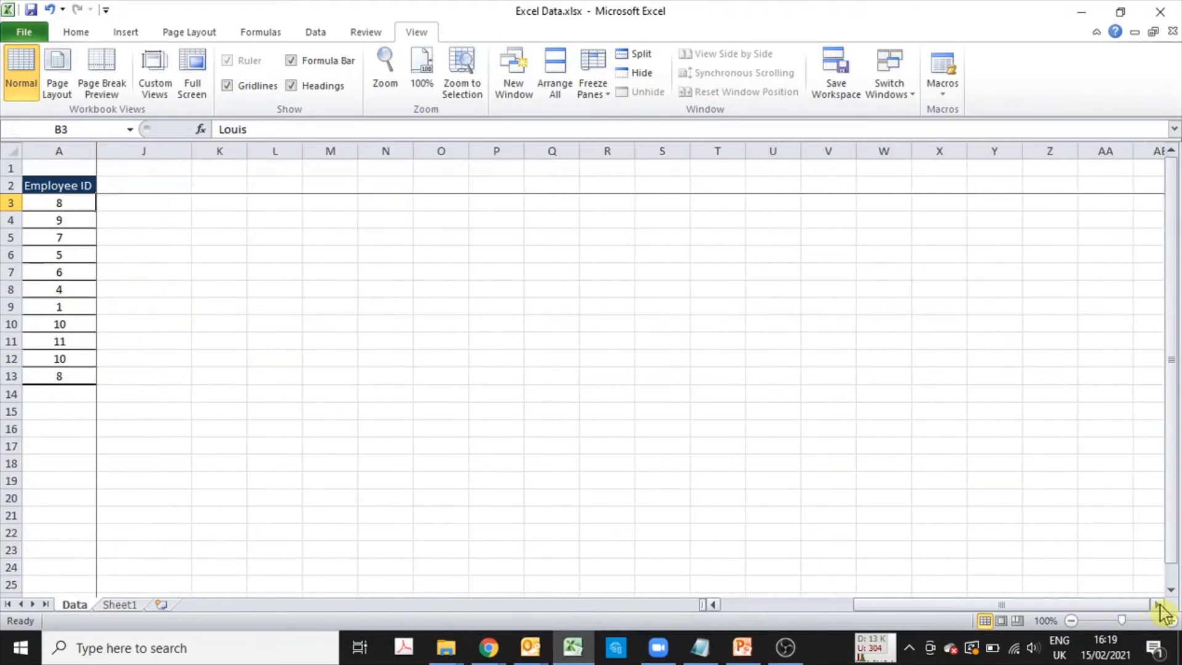
pyautogui.moveTo(1111, 609); pyautogui.dragTo(794, 591)
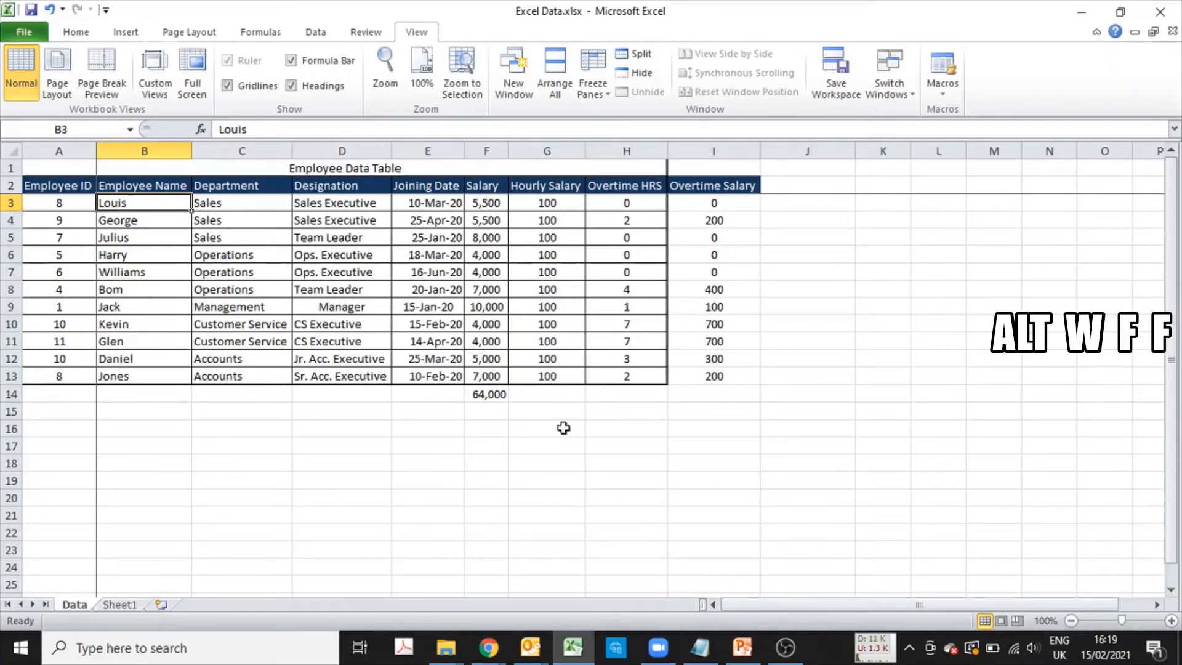
# - Unfreeze the panes and check how the title and header rows move with the sheet
pyautogui.hotkey('alt', 'w')
pyautogui.press('f')
pyautogui.press('f')
pyautogui.scroll(-4, 524, 366)
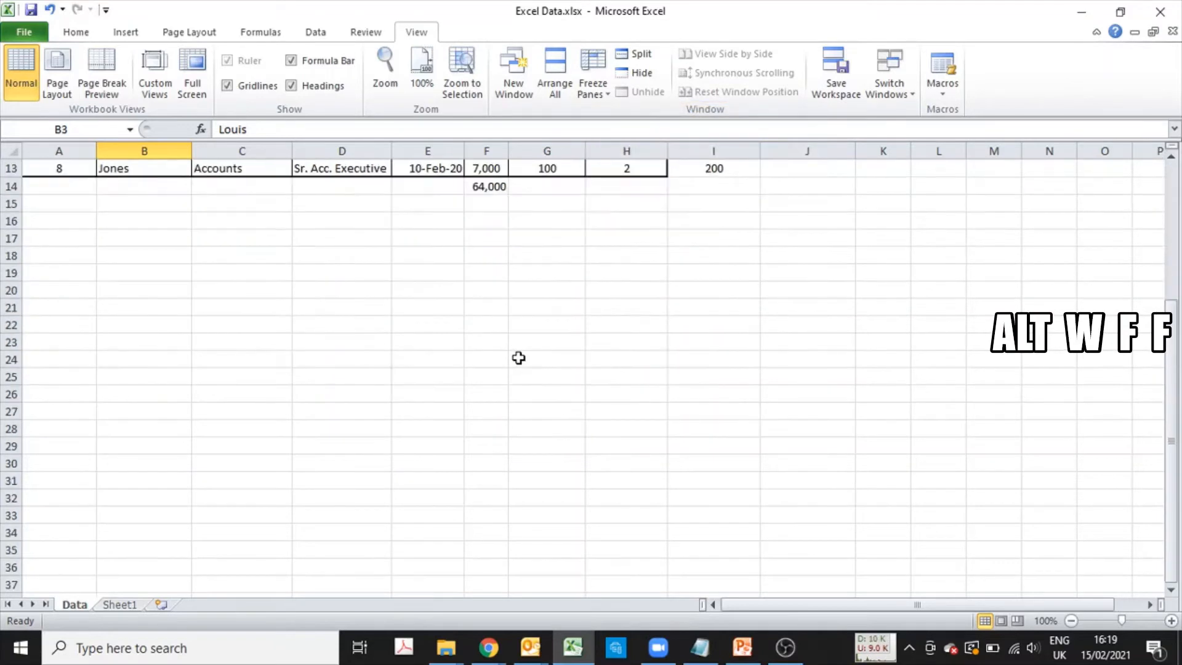
pyautogui.scroll(4, 519, 358)
pyautogui.scroll(-4, 519, 359)
pyautogui.scroll(4, 511, 361)
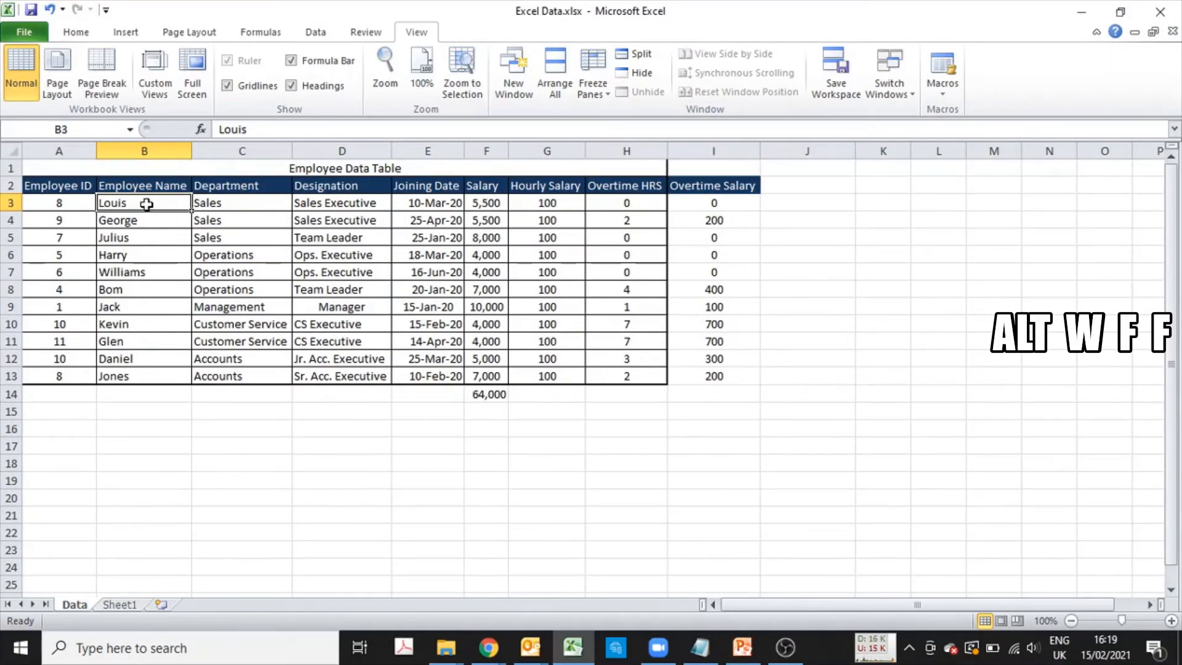
# - Freeze panes at cell B3 again to hold rows 1 and 2 and the Employee ID column
pyautogui.hotkey('alt', 'w')
pyautogui.press('f')
pyautogui.press('f')
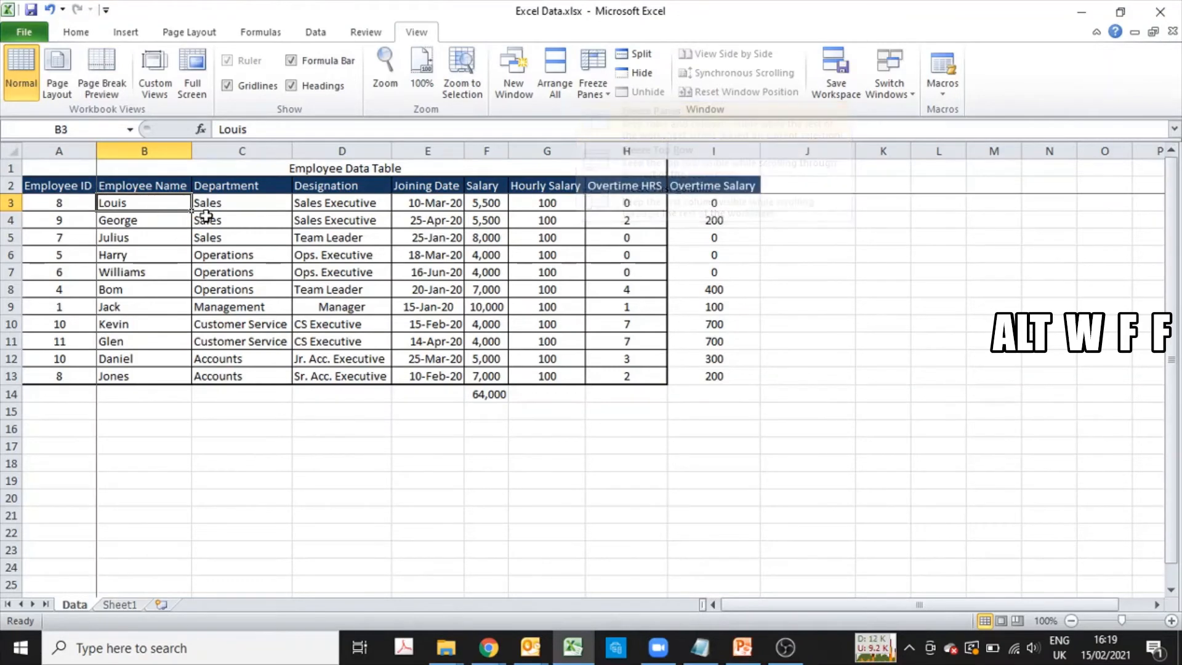
pyautogui.scroll(-6, 412, 283)
pyautogui.scroll(6, 412, 282)
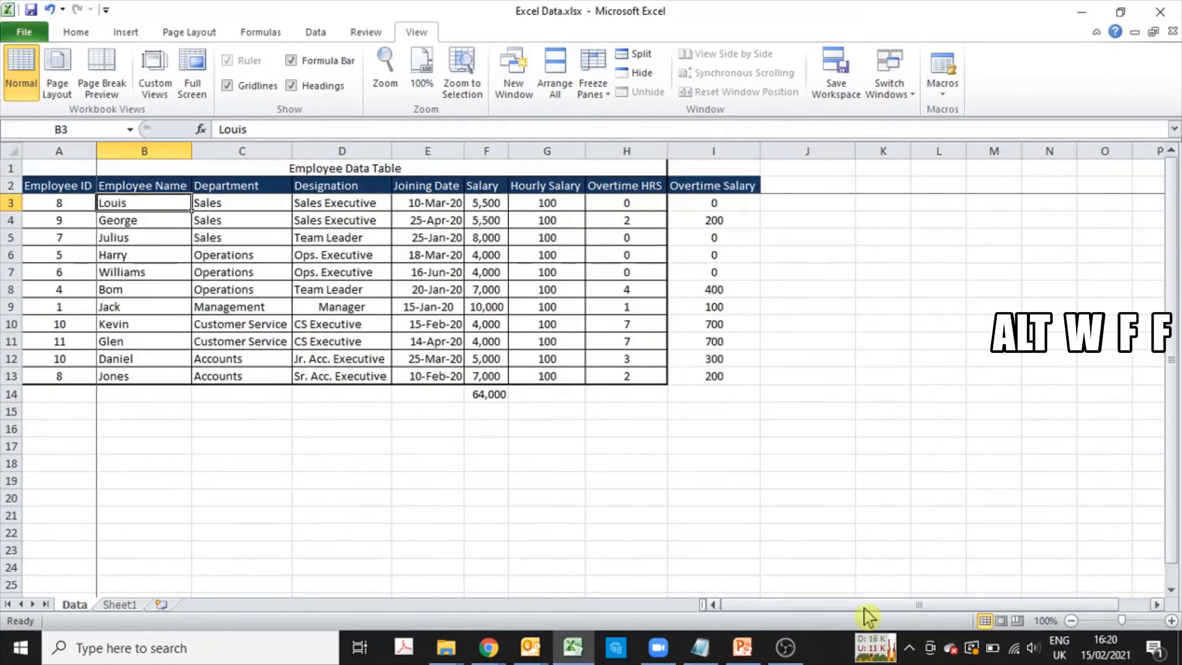
pyautogui.moveTo(870, 609); pyautogui.dragTo(781, 610)
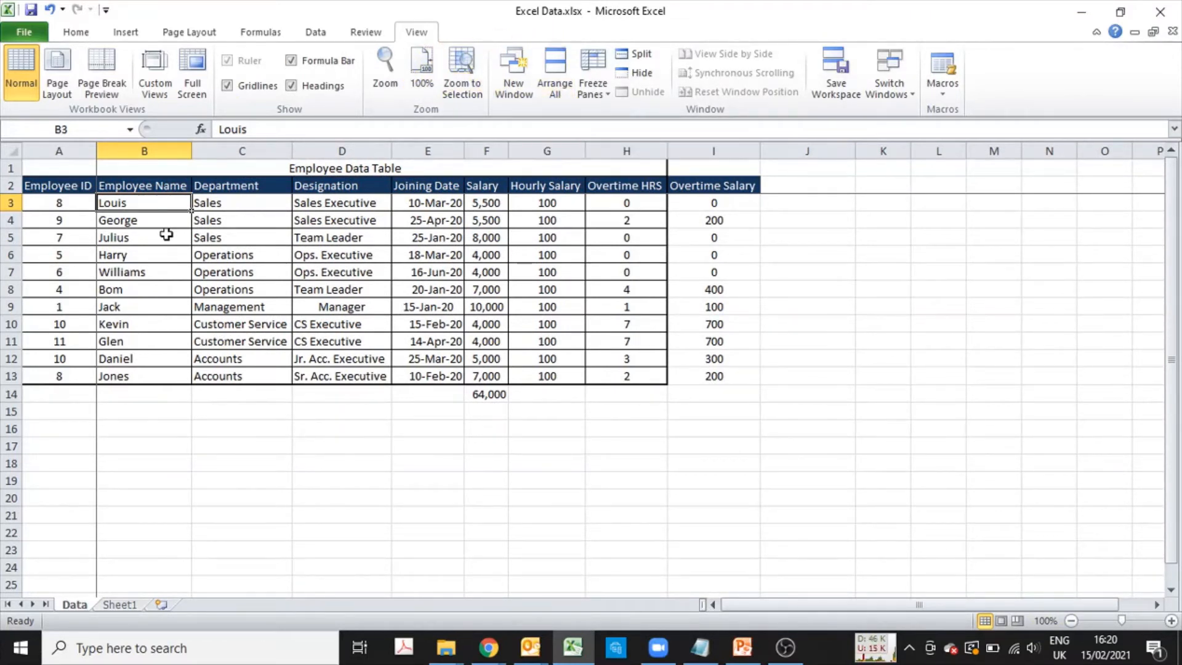
# - Enter =LEN(B3) in K3 to count the employee name's characters and fill the formula down to K13
pyautogui.click(870, 203)
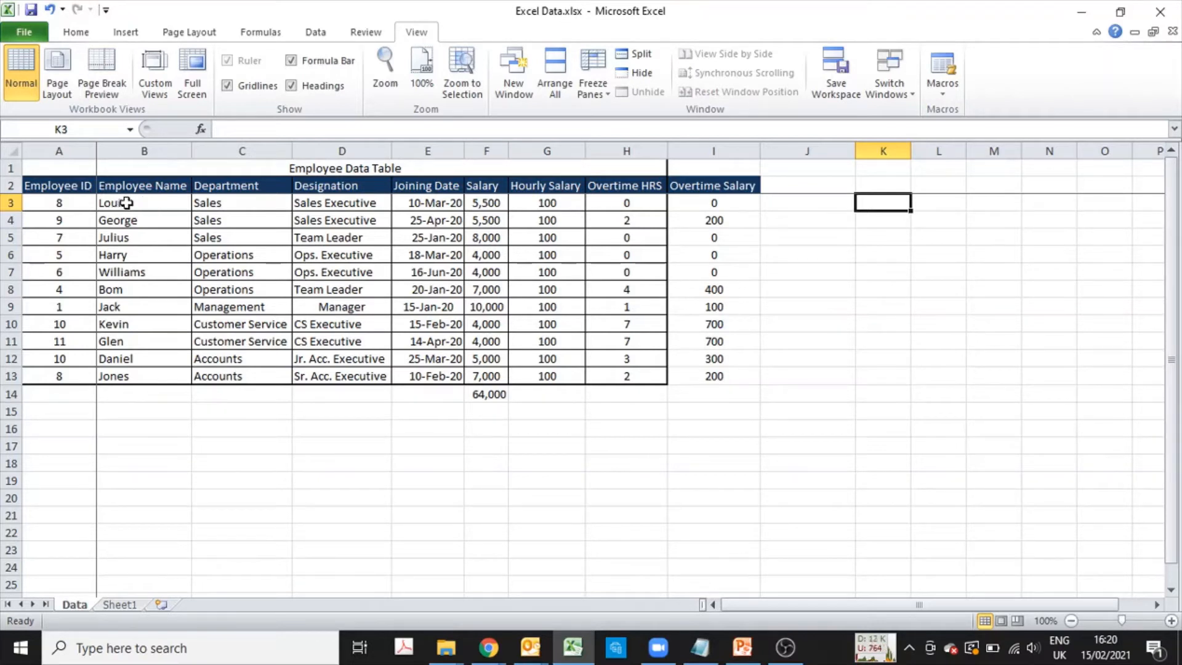
pyautogui.write('=len')
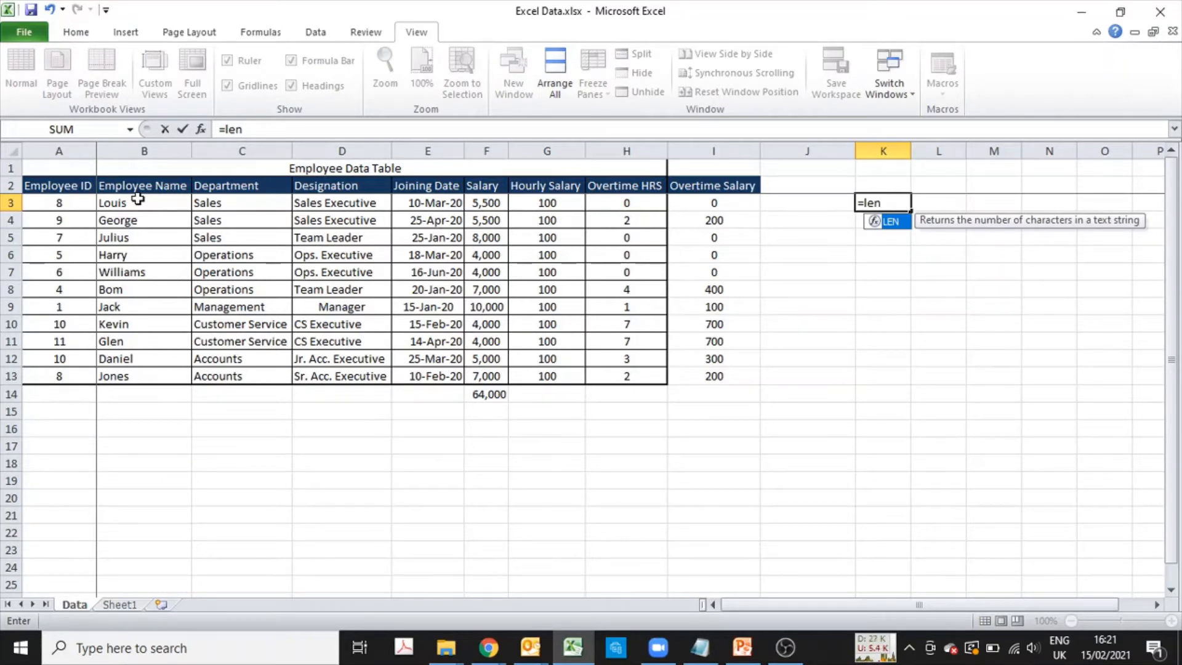
pyautogui.write('(')
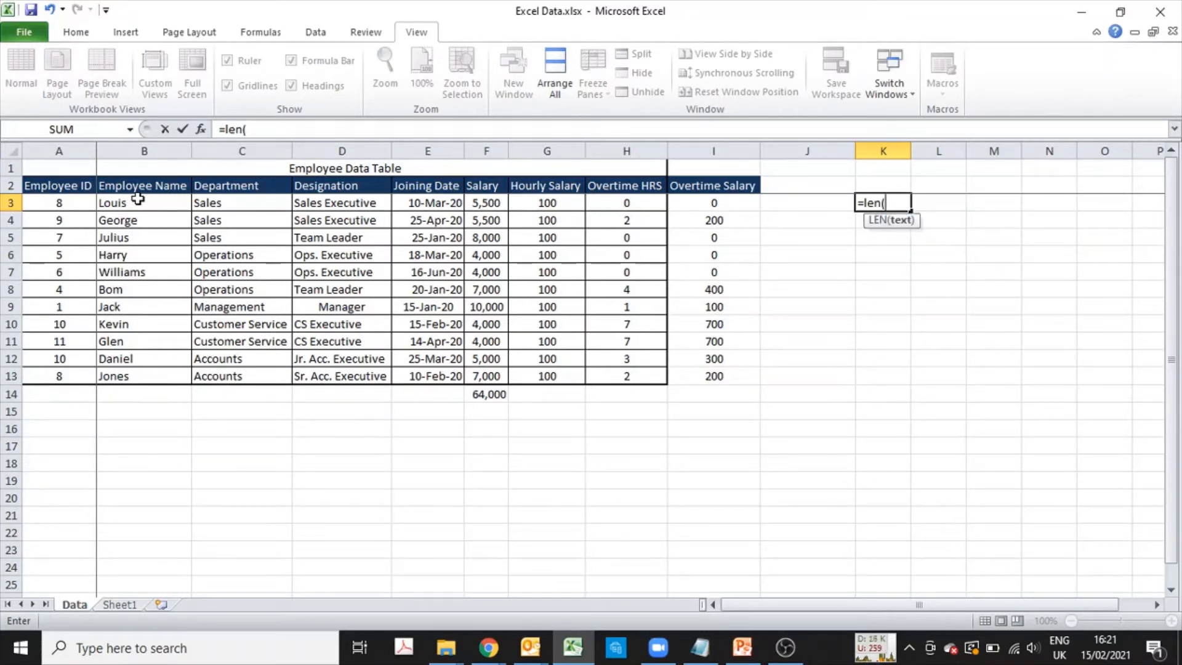
pyautogui.click(141, 203)
pyautogui.write(')')
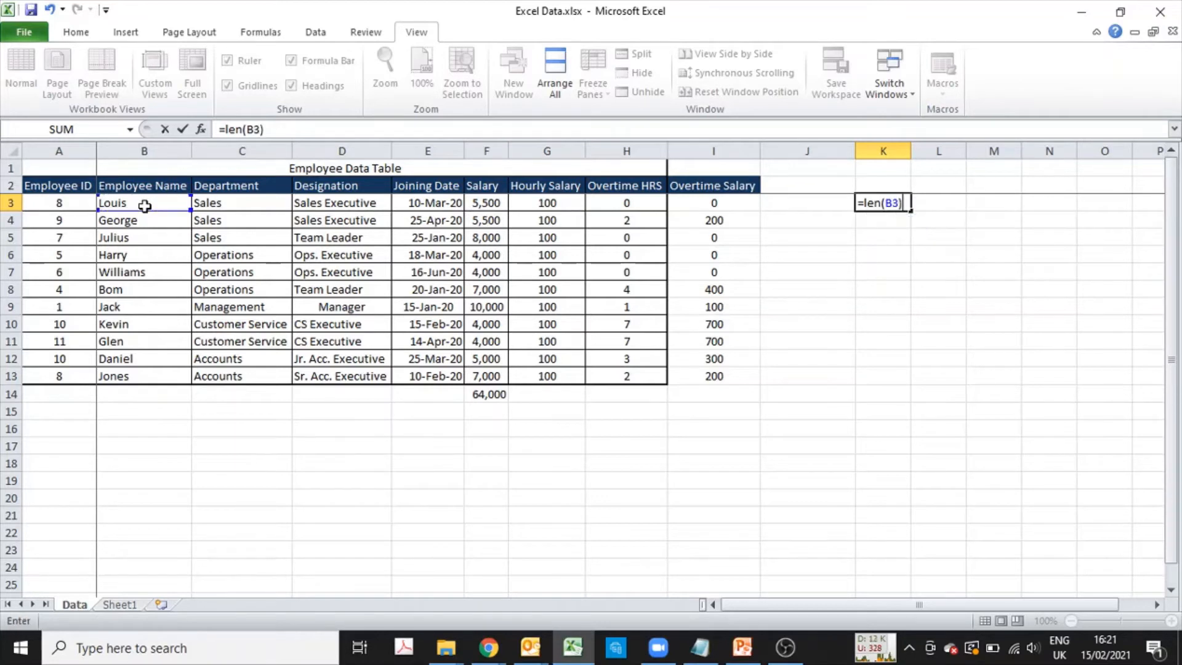
pyautogui.press('Return')
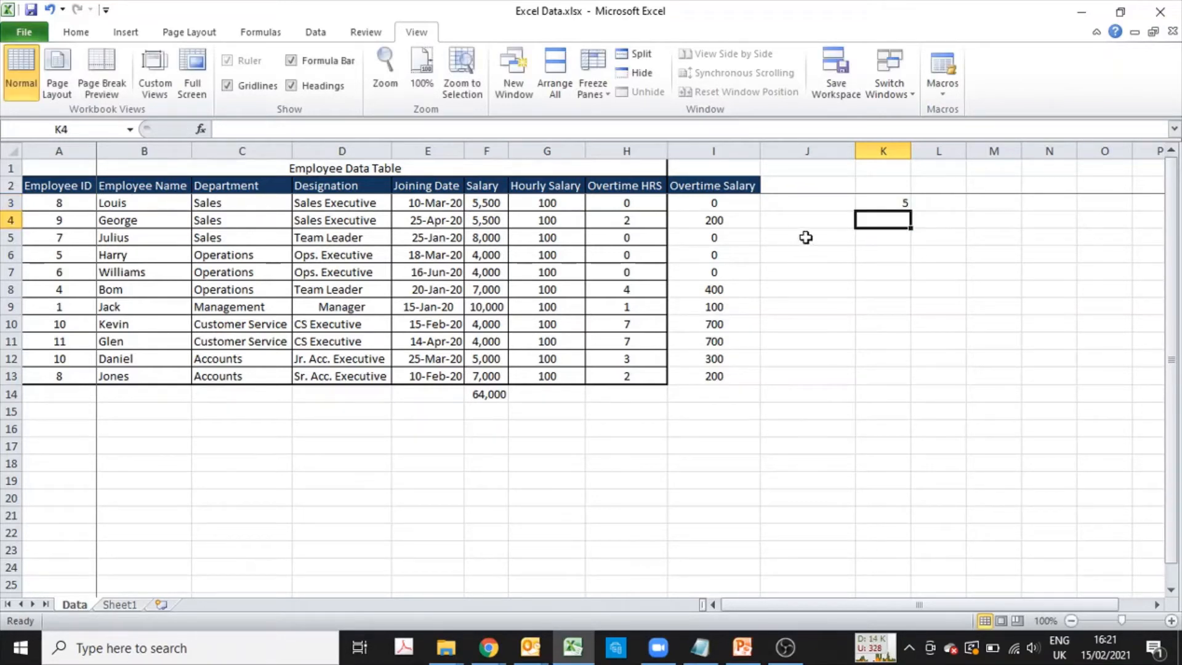
pyautogui.click(884, 202)
pyautogui.moveTo(910, 211); pyautogui.dragTo(911, 383)
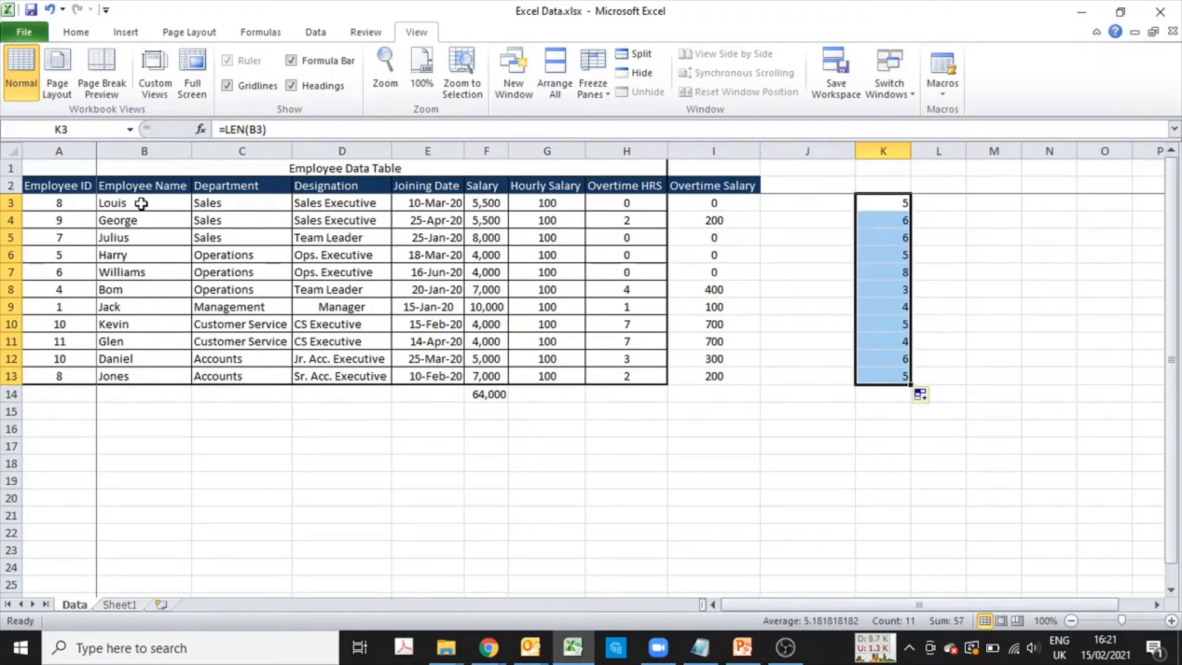
# - Clear the LEN formulas from K3:K13
pyautogui.hotkey('alt', 'e')
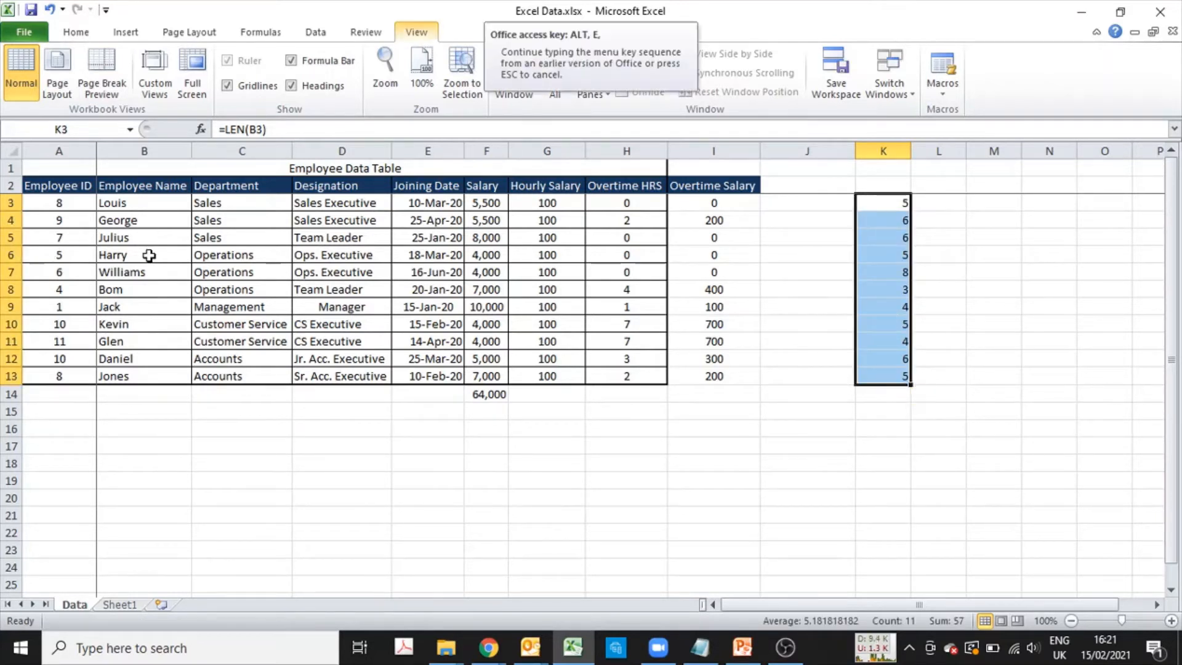
pyautogui.press('a')
pyautogui.press('a')
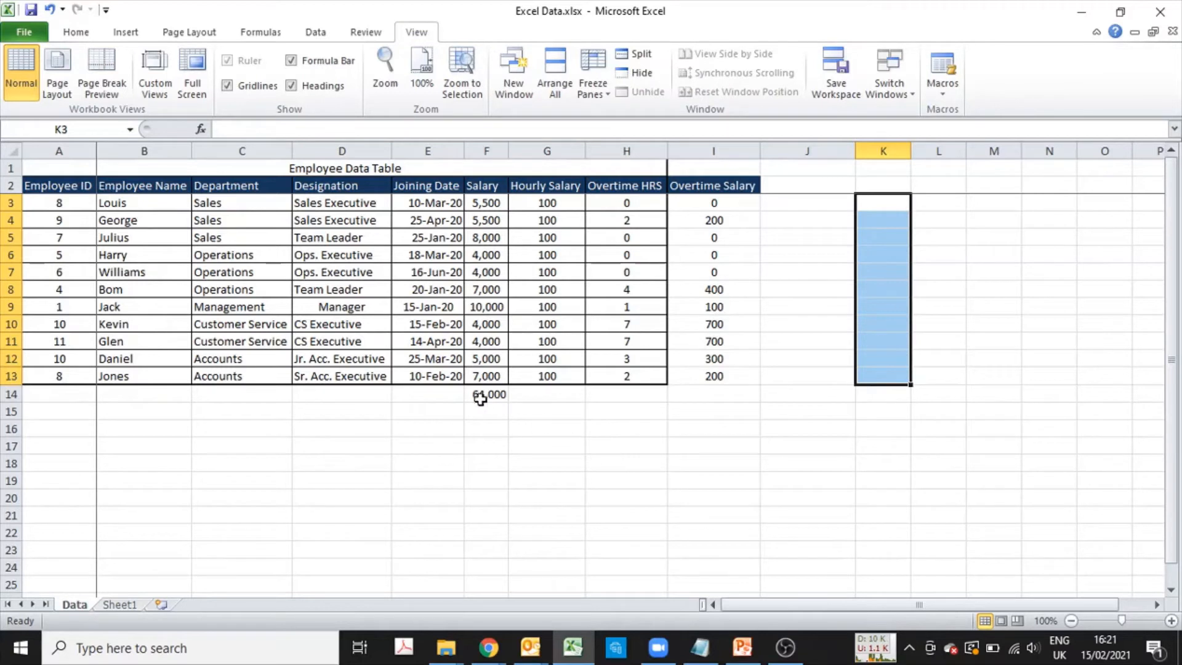
# - Label cell E14 as Total and cell E15 as Max beneath the employee table
pyautogui.click(434, 396)
pyautogui.write('Total')
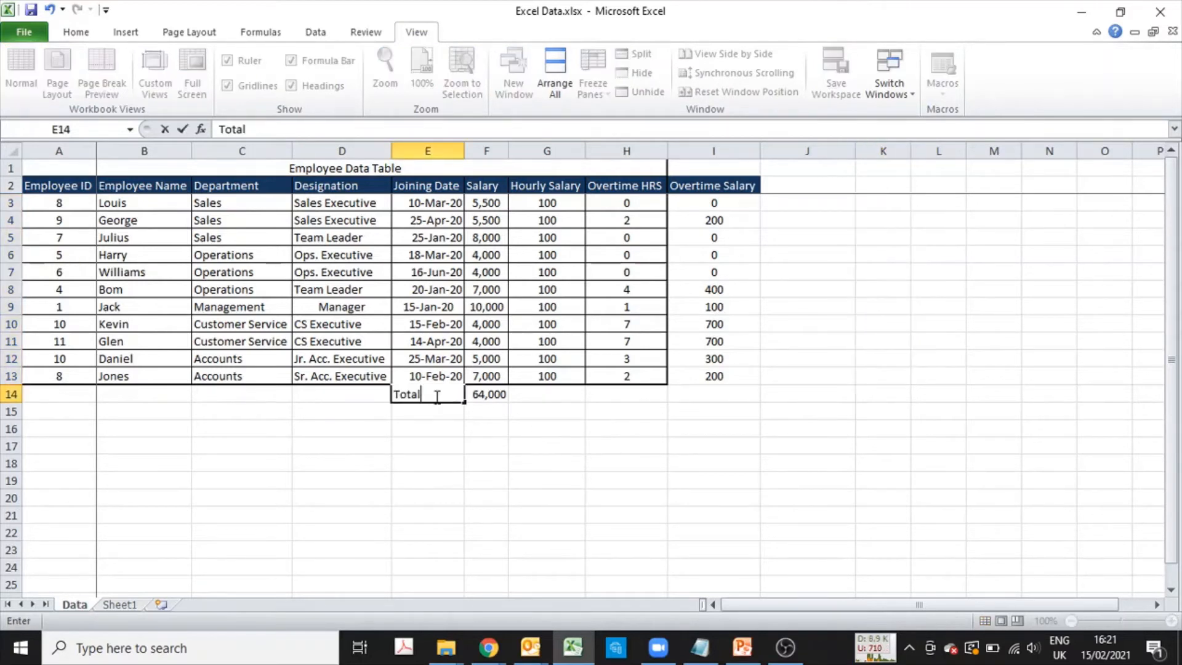
pyautogui.press('Return')
pyautogui.write('Max')
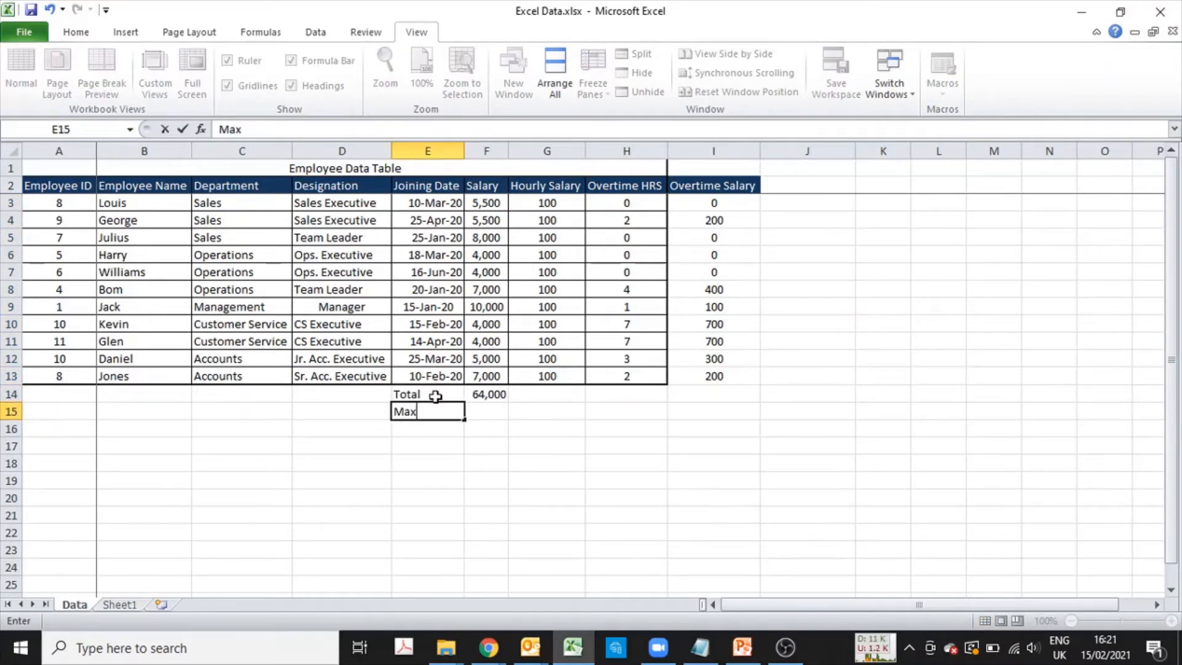
pyautogui.press('Tab')
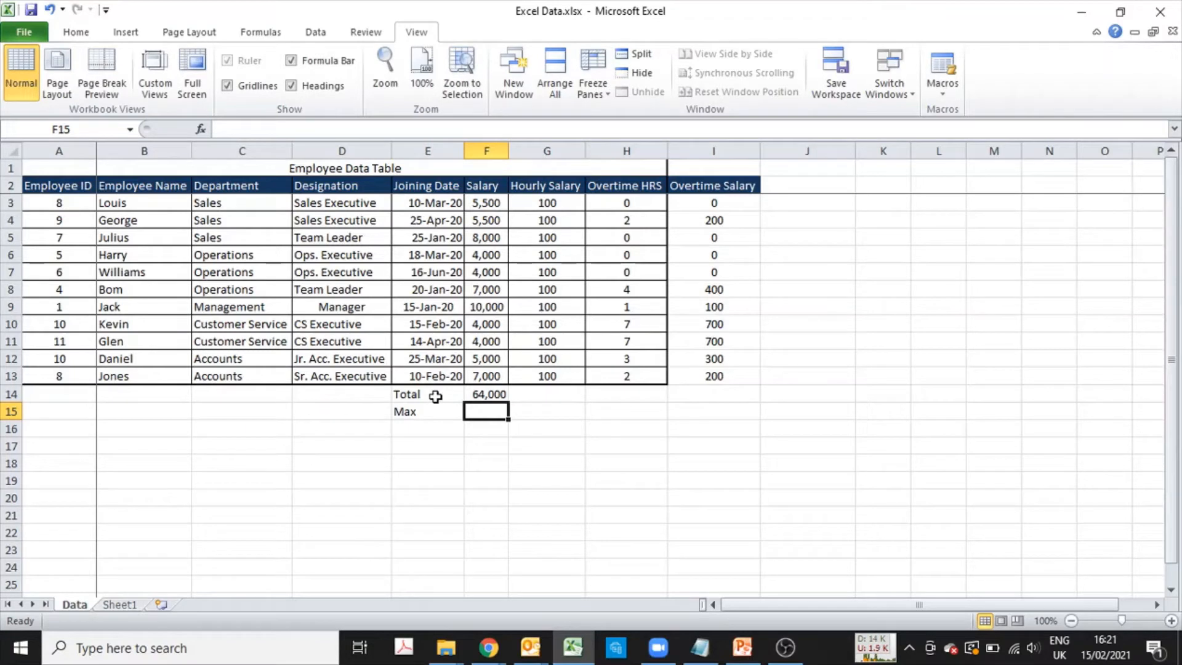
# - Calculate the highest salary in F15 with the MAX function over F3:F13
pyautogui.write('=max')
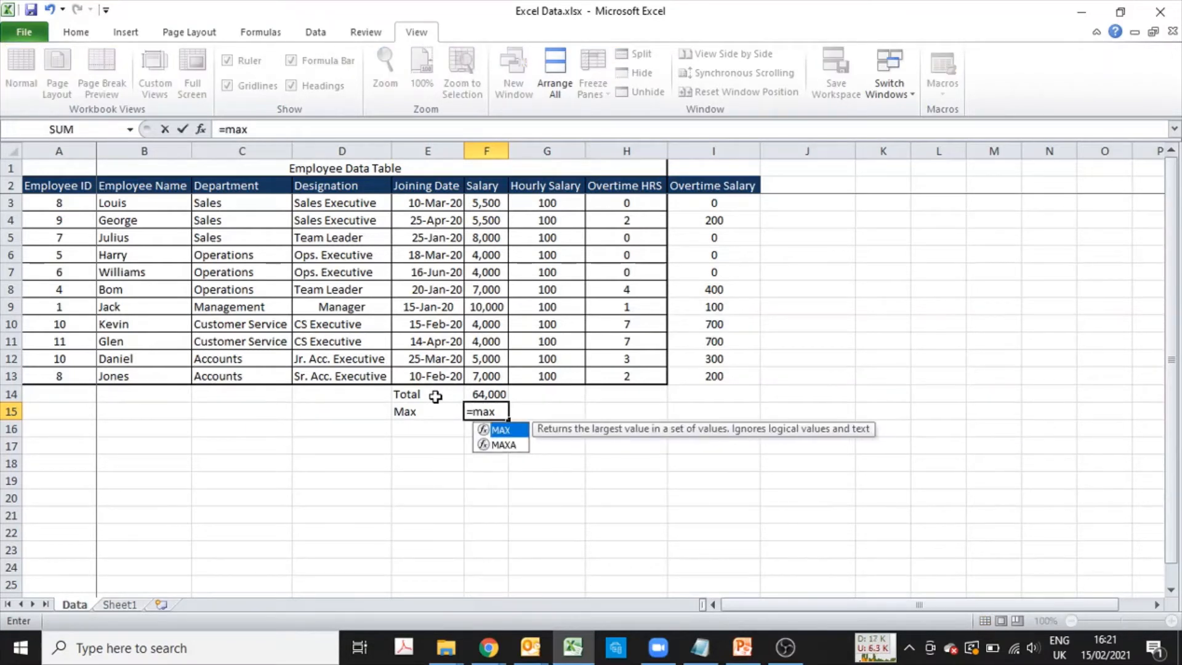
pyautogui.write('(')
pyautogui.press('Up')
pyautogui.press('Up')
pyautogui.hotkey('shift', 'Up')
pyautogui.hotkey('shift', 'Up')
pyautogui.hotkey('shift', 'Up')
pyautogui.hotkey('shift', 'Up')
pyautogui.hotkey('shift', 'Up')
pyautogui.hotkey('shift', 'Up')
pyautogui.hotkey('shift', 'Up')
pyautogui.hotkey('shift', 'Up')
pyautogui.hotkey('shift', 'Up')
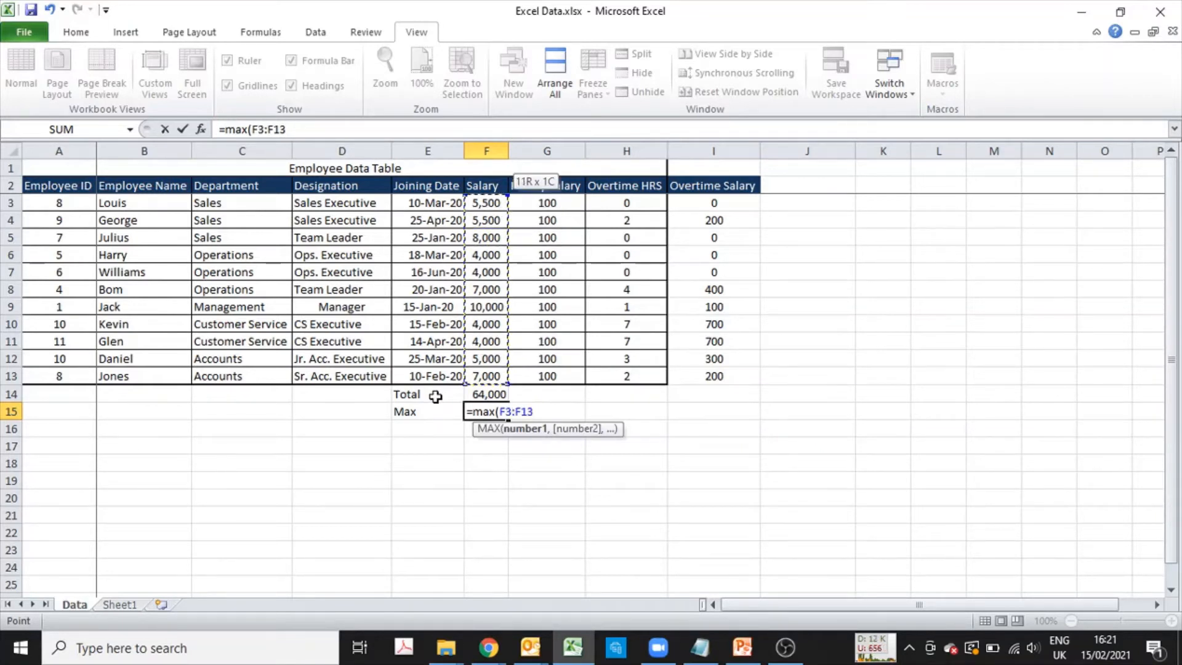
pyautogui.press('Return')
# - Label cell E16 as Min below the Max row
pyautogui.press('Left')
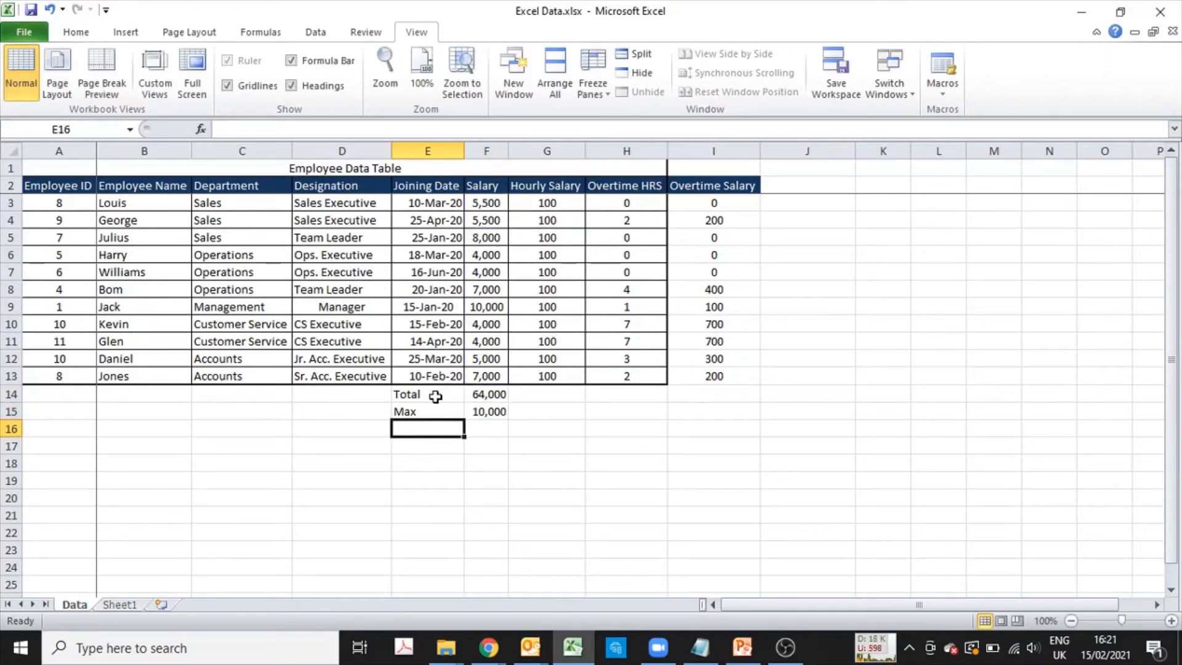
pyautogui.press('Up')
pyautogui.press('Right')
pyautogui.press('Down')
pyautogui.press('Left')
pyautogui.write('Min')
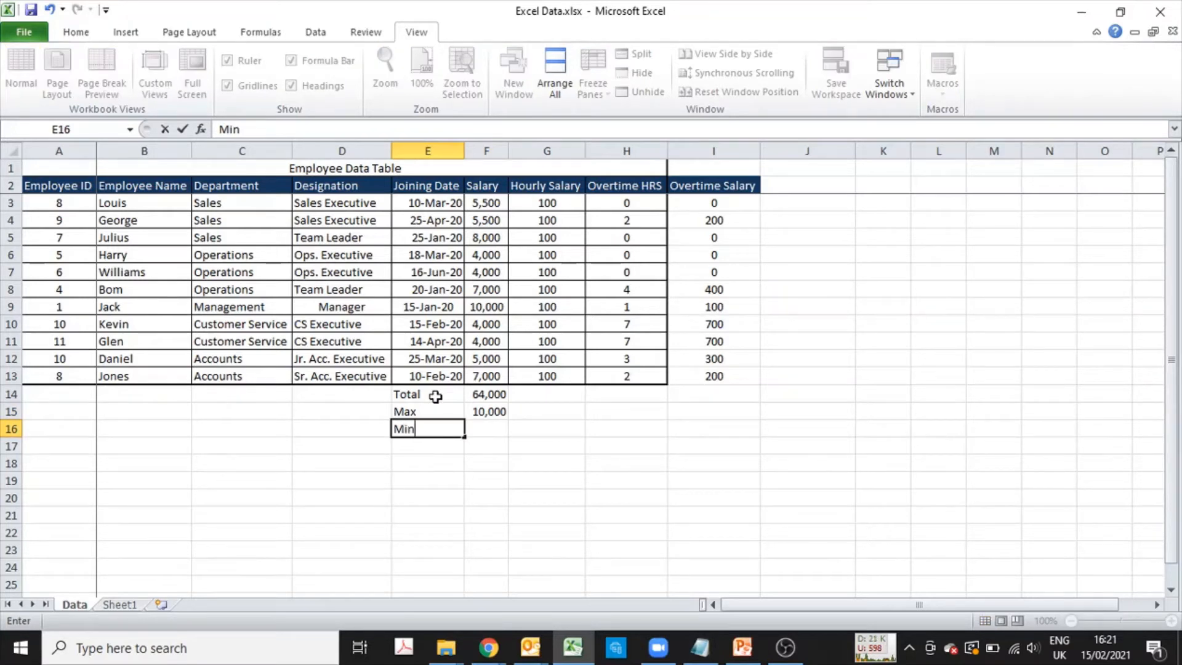
pyautogui.press('Tab')
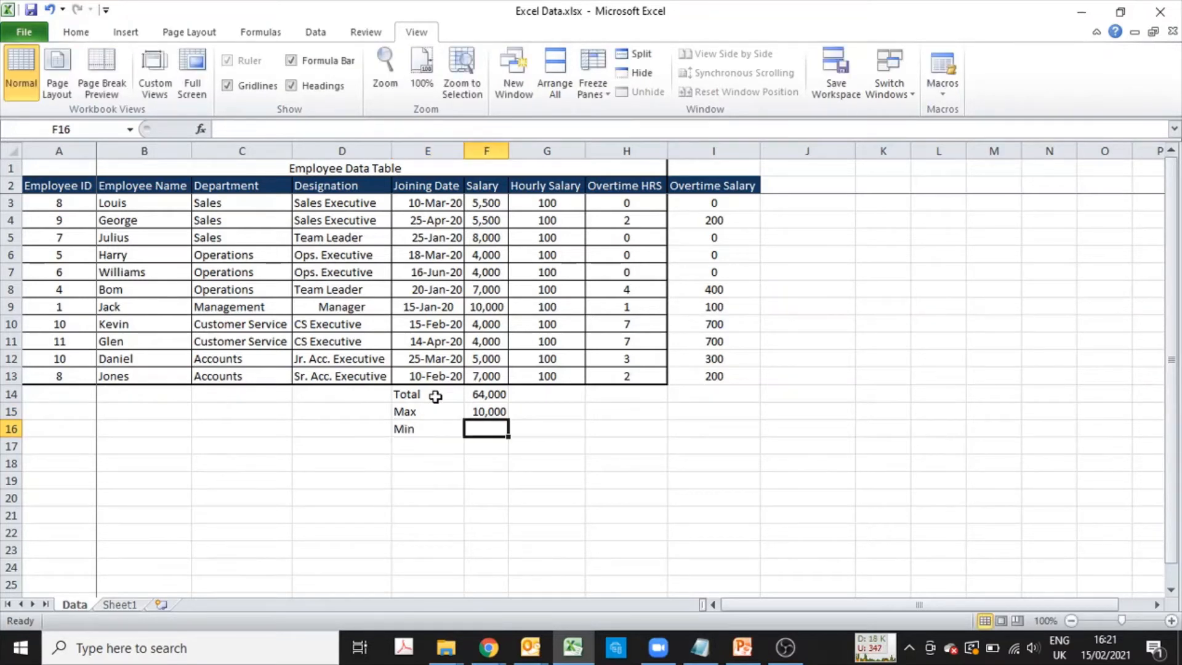
# - Calculate the lowest salary in F16 with the MIN function over F3:F13
pyautogui.write('=m')
pyautogui.press('BackSpace')
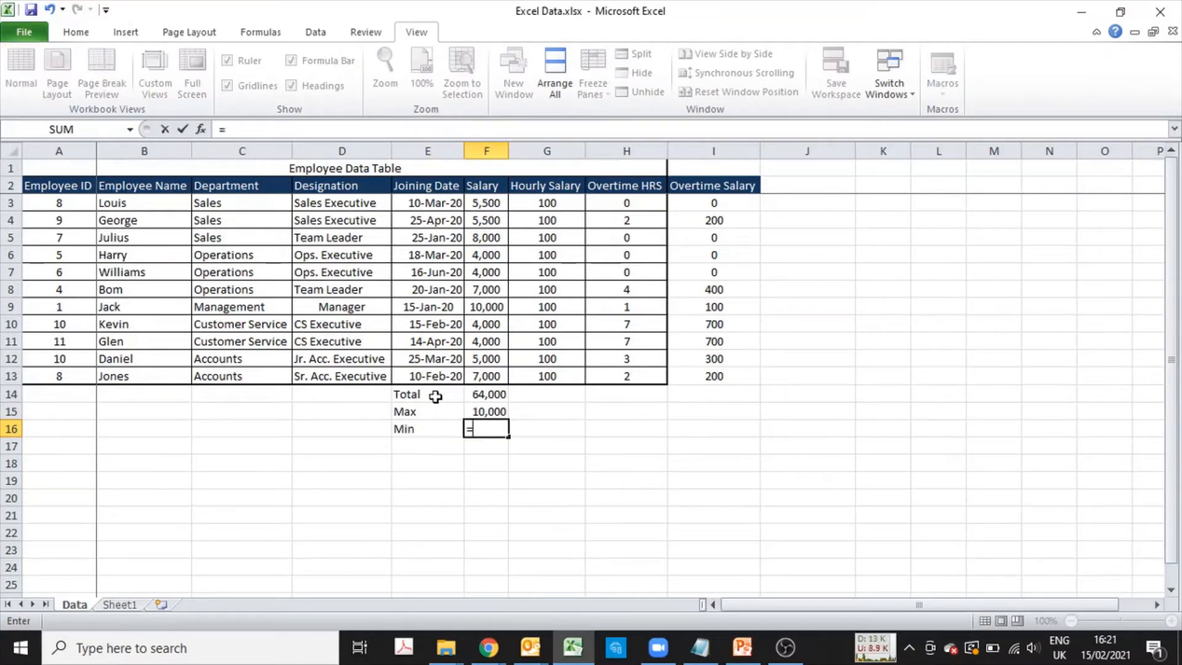
pyautogui.write('min')
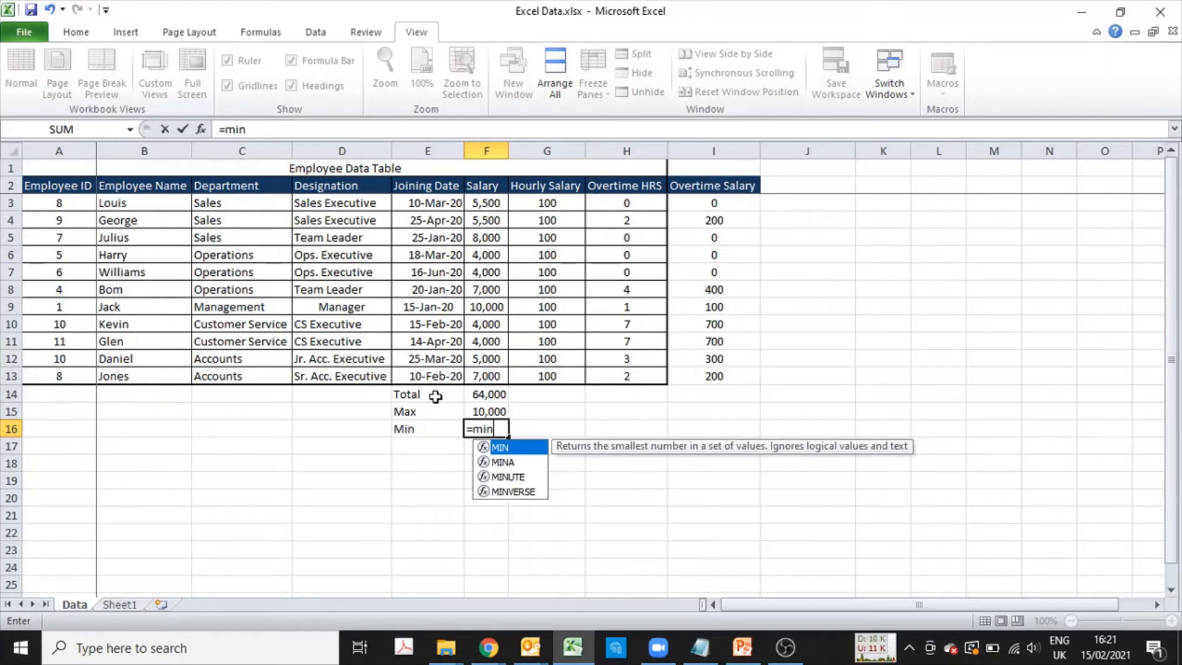
pyautogui.write('(')
pyautogui.press('Up')
pyautogui.press('Up')
pyautogui.press('Up')
pyautogui.hotkey('shift', 'Up')
pyautogui.hotkey('shift', 'Up')
pyautogui.hotkey('shift', 'Up')
pyautogui.hotkey('shift', 'Up')
pyautogui.hotkey('shift', 'Up')
pyautogui.hotkey('shift', 'Up')
pyautogui.hotkey('shift', 'Up')
pyautogui.hotkey('shift', 'Up')
pyautogui.hotkey('shift', 'Up')
pyautogui.hotkey('shift', 'Up')
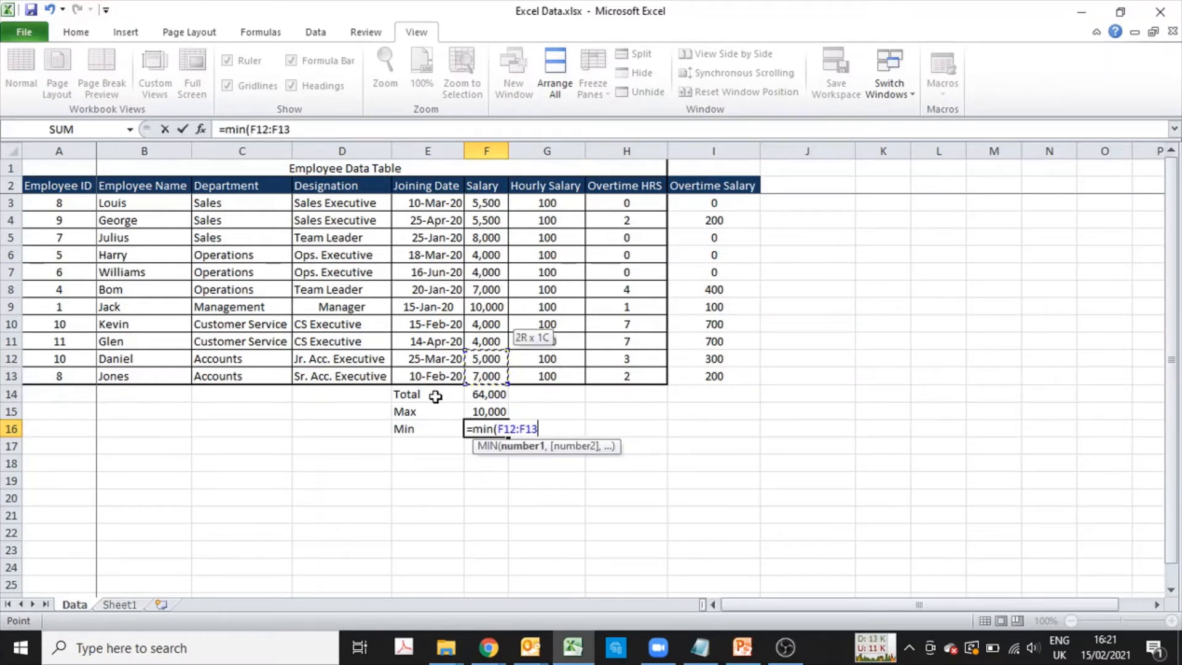
pyautogui.press('Return')
# - Label cell E17 as Average below the Min row
pyautogui.press('Left')
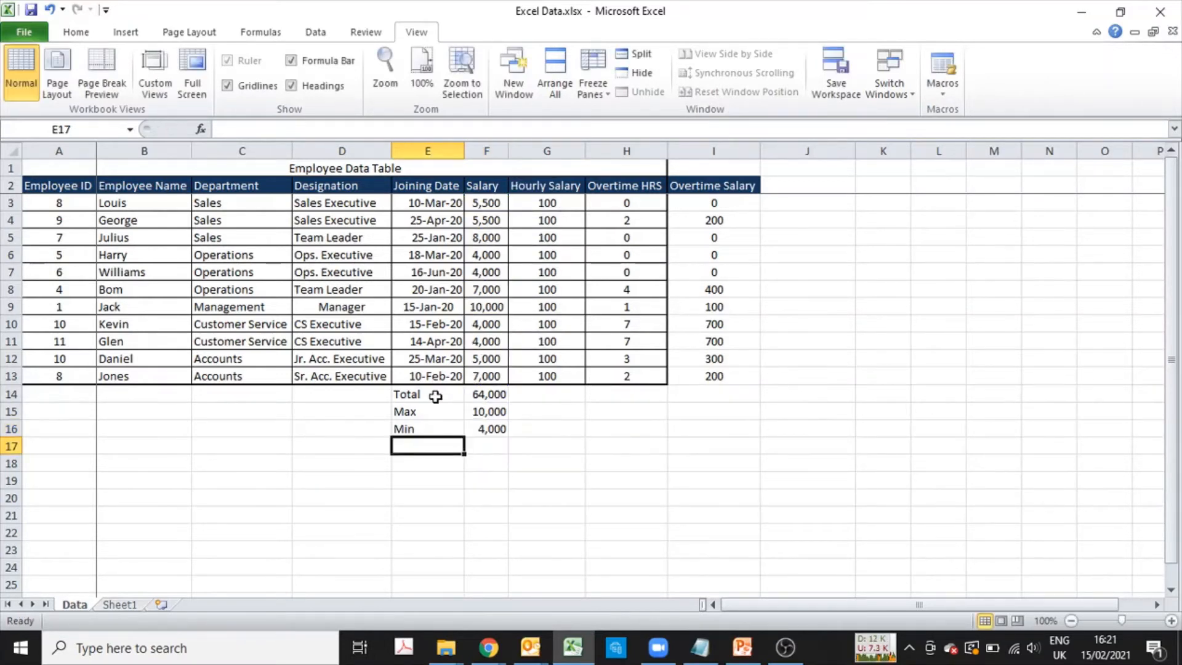
pyautogui.press('Up')
pyautogui.press('Right')
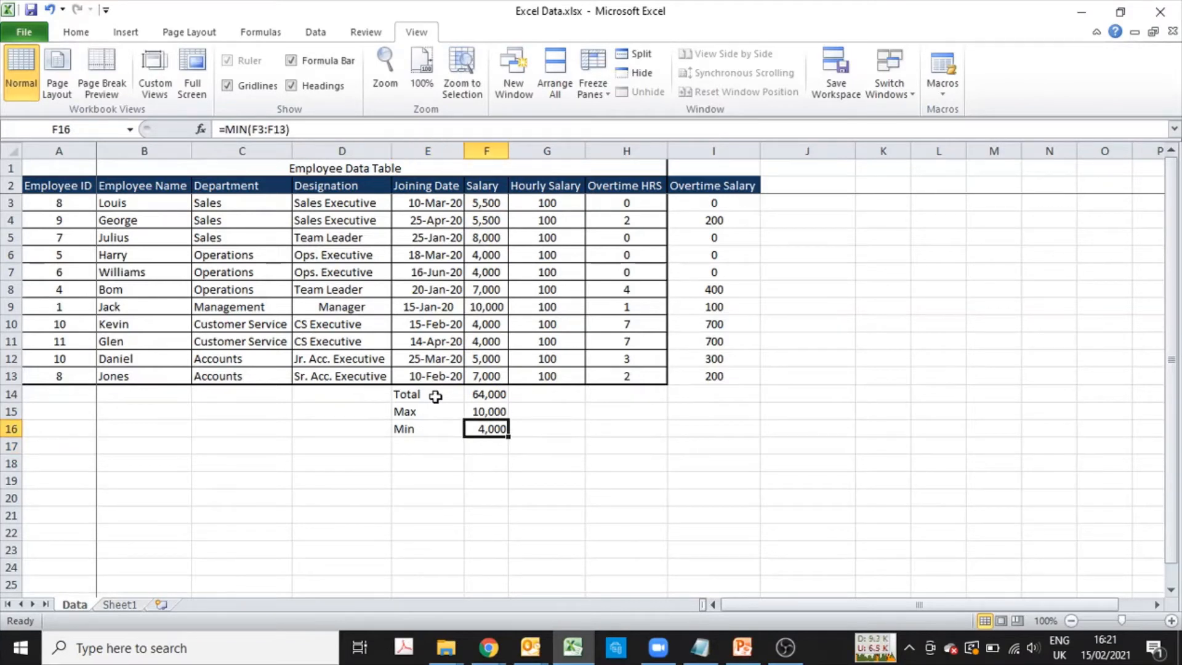
pyautogui.press('Down')
pyautogui.press('Left')
pyautogui.write('Average')
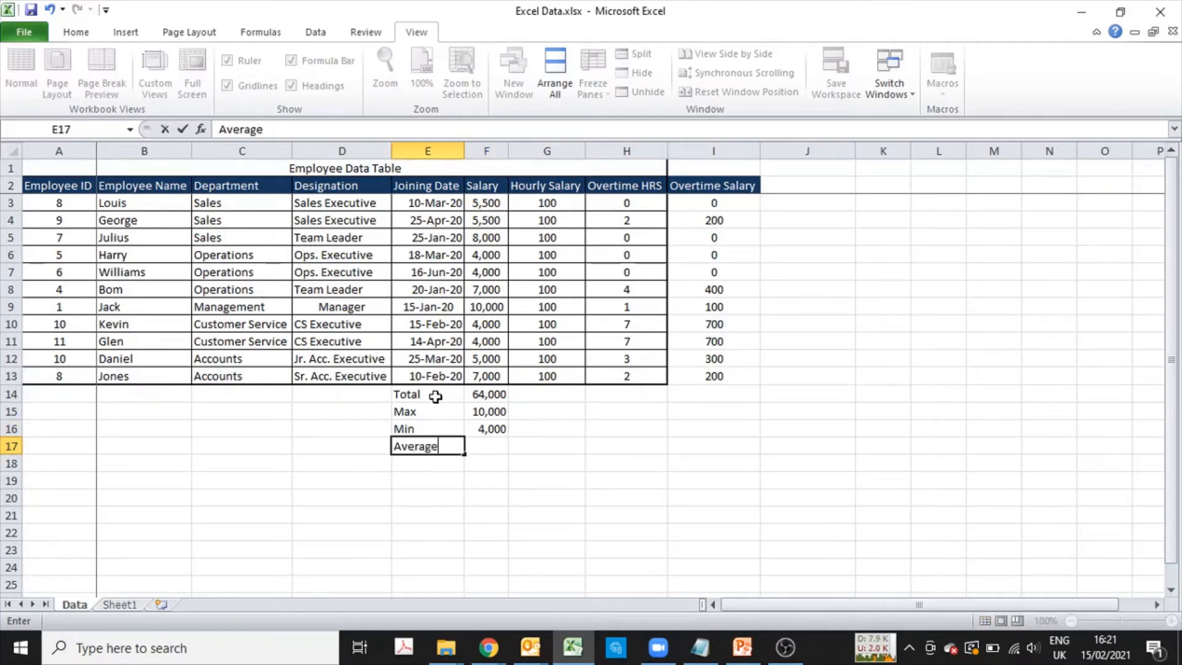
# - Calculate the average salary in F17 with the AVERAGE function over F3:F13
pyautogui.press('Tab')
pyautogui.write('=avg')
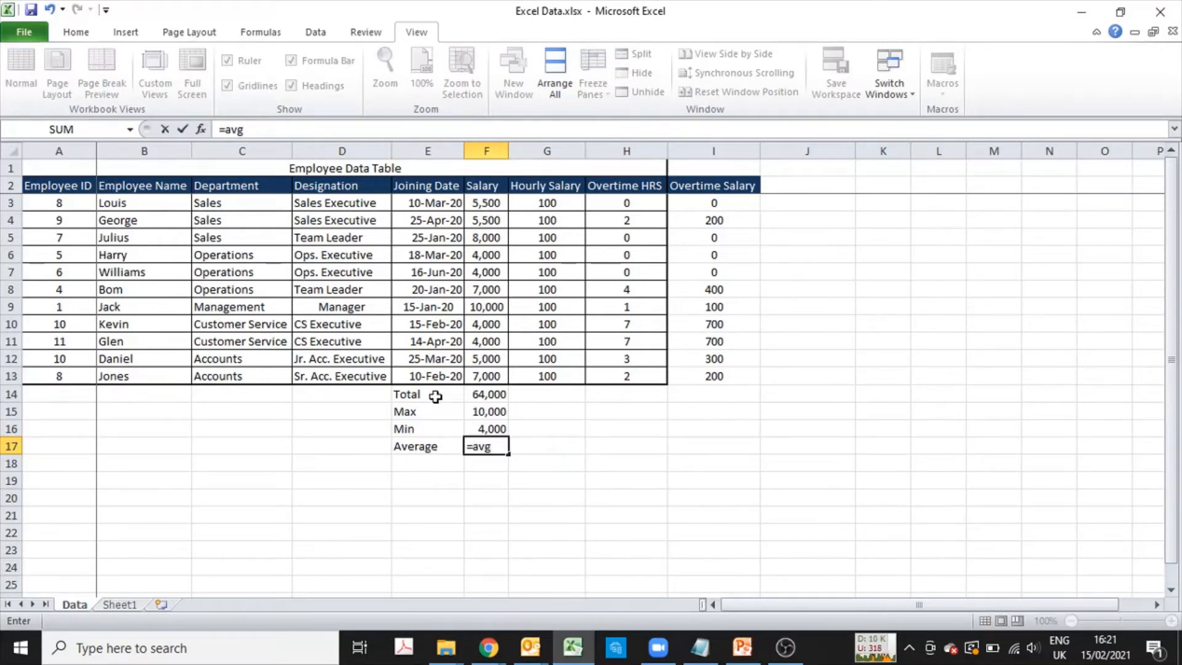
pyautogui.press('BackSpace')
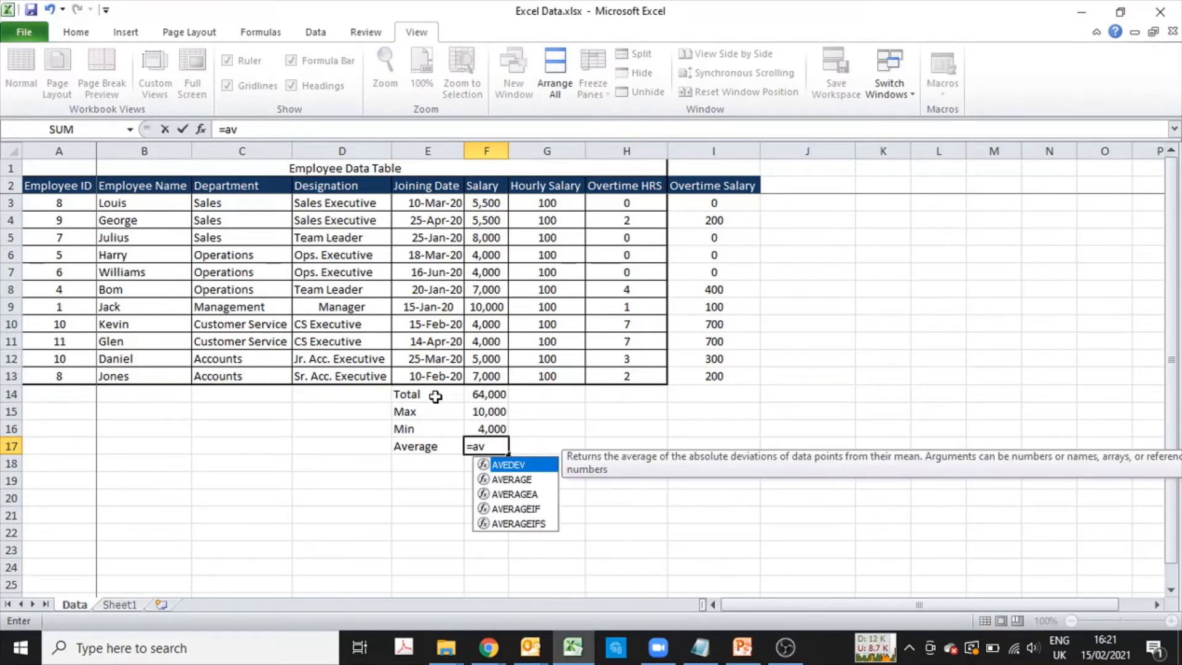
pyautogui.write('g')
pyautogui.press('BackSpace')
pyautogui.press('BackSpace')
pyautogui.write('ver')
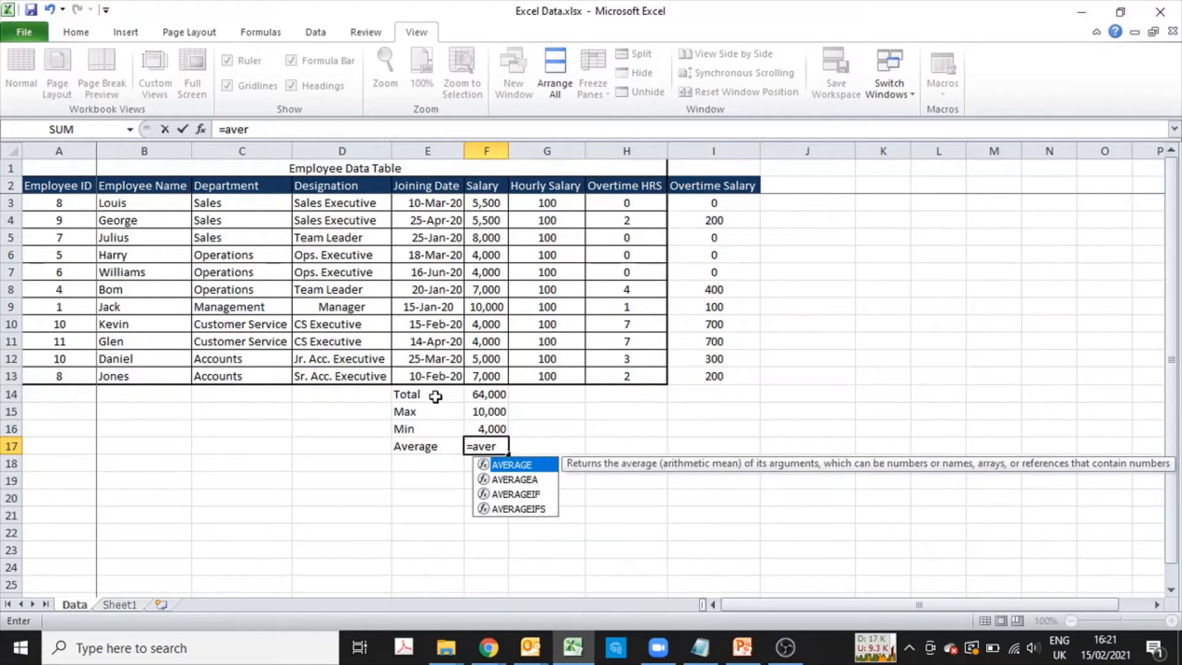
pyautogui.write('age(')
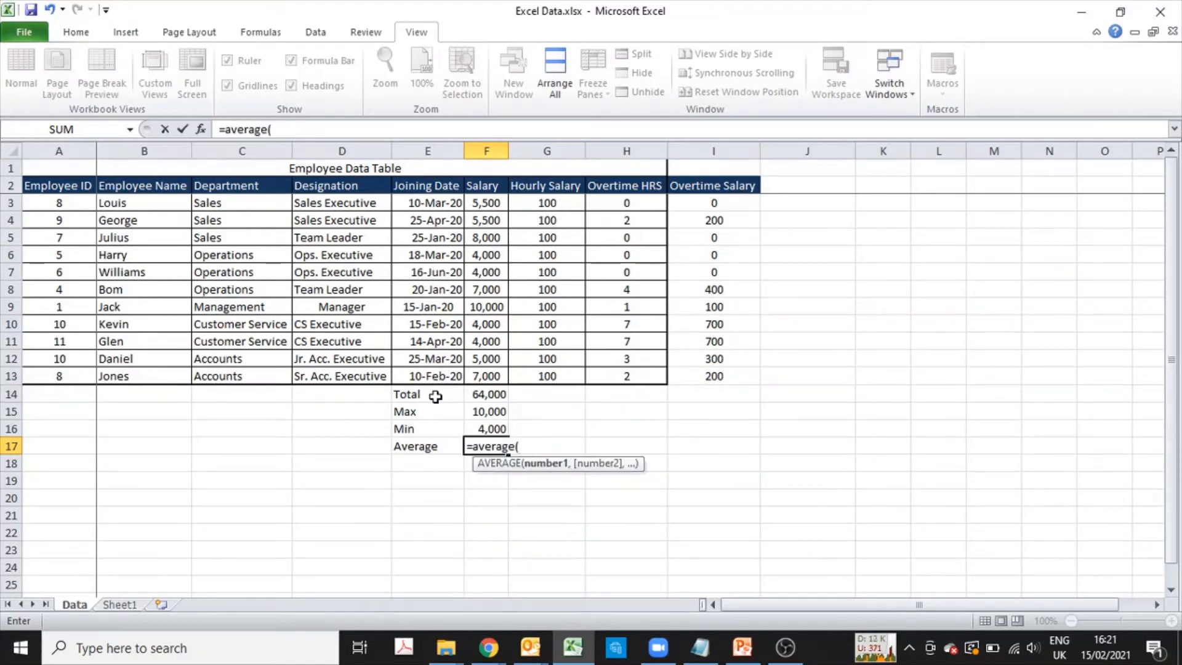
pyautogui.press('Up')
pyautogui.press('Up')
pyautogui.press('Up')
pyautogui.press('Up')
pyautogui.hotkey('shift', 'Up')
pyautogui.hotkey('shift', 'Up')
pyautogui.hotkey('shift', 'Up')
pyautogui.hotkey('shift', 'Up')
pyautogui.hotkey('shift', 'Up')
pyautogui.hotkey('shift', 'Up')
pyautogui.hotkey('shift', 'Up')
pyautogui.hotkey('shift', 'Up')
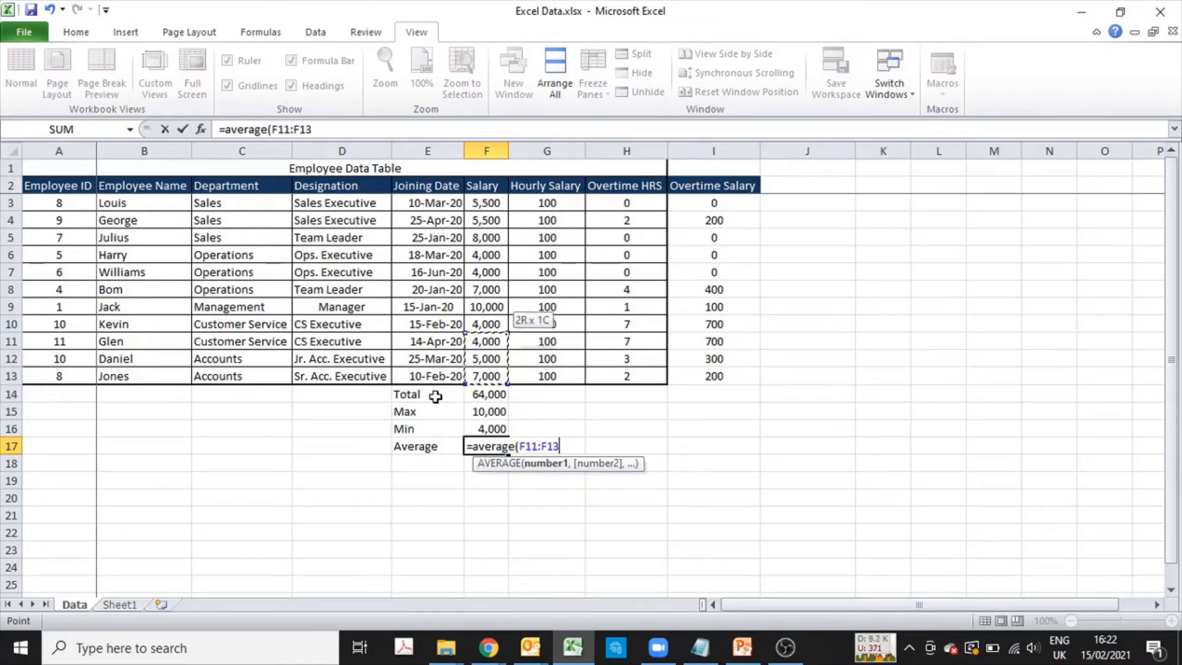
pyautogui.press('Return')
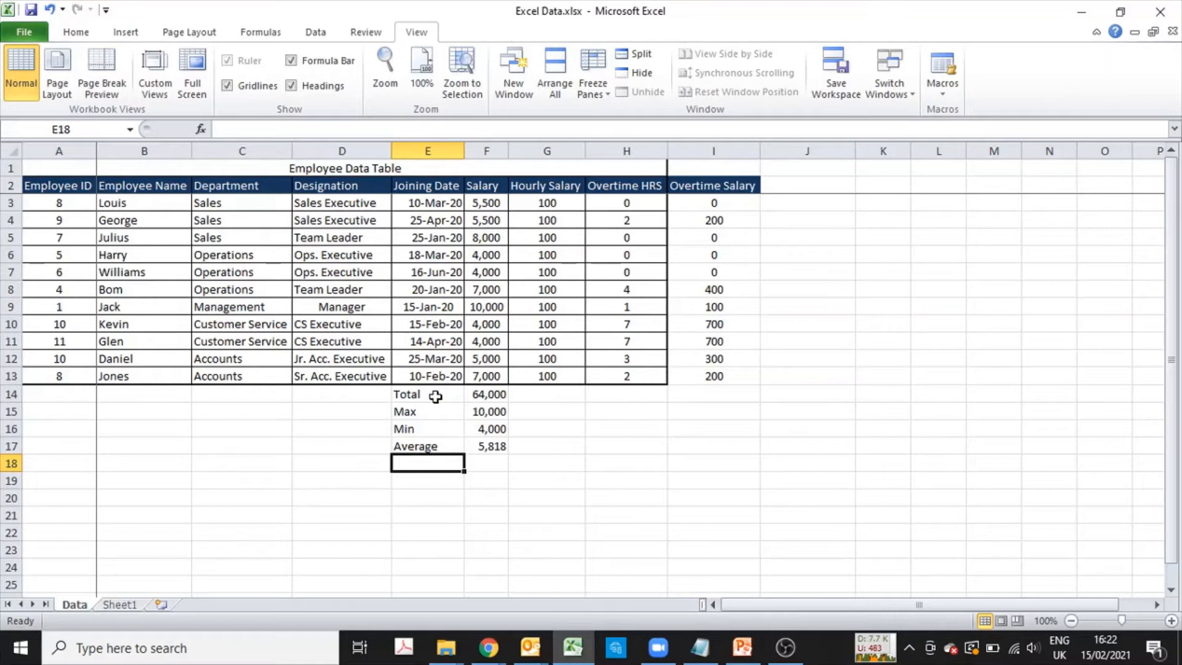
# - Enter the sample decimal number 3.146789 in cell F20 below the summary rows
pyautogui.press('Right')
pyautogui.press('Down')
pyautogui.press('Down')
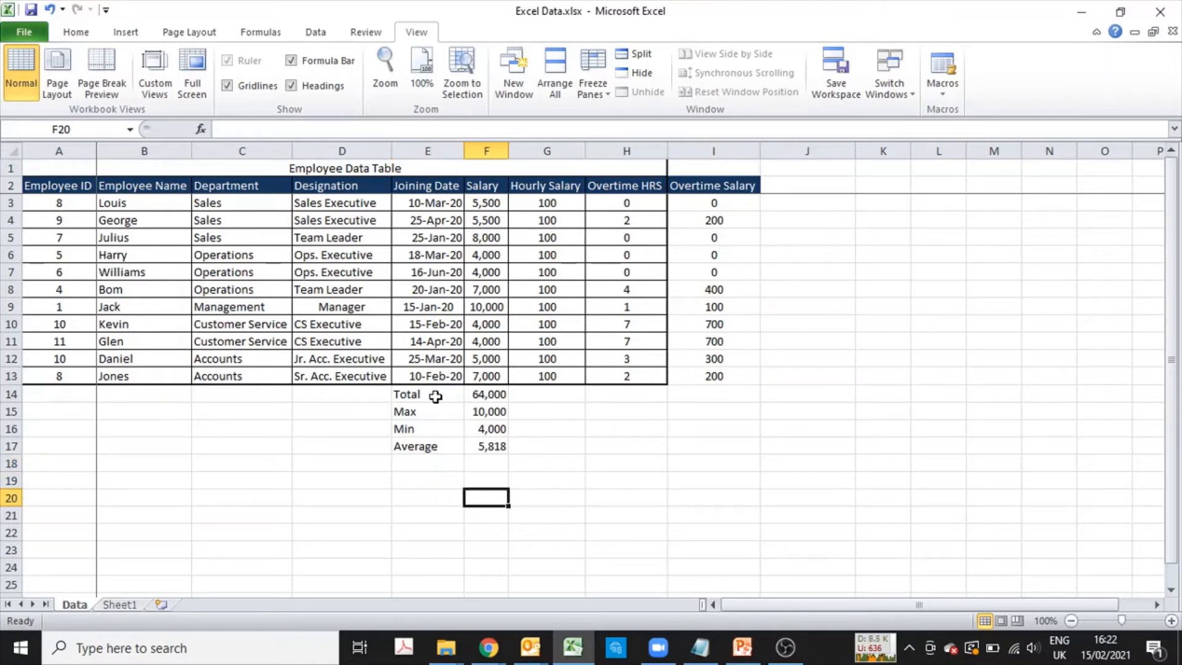
pyautogui.write('3.1')
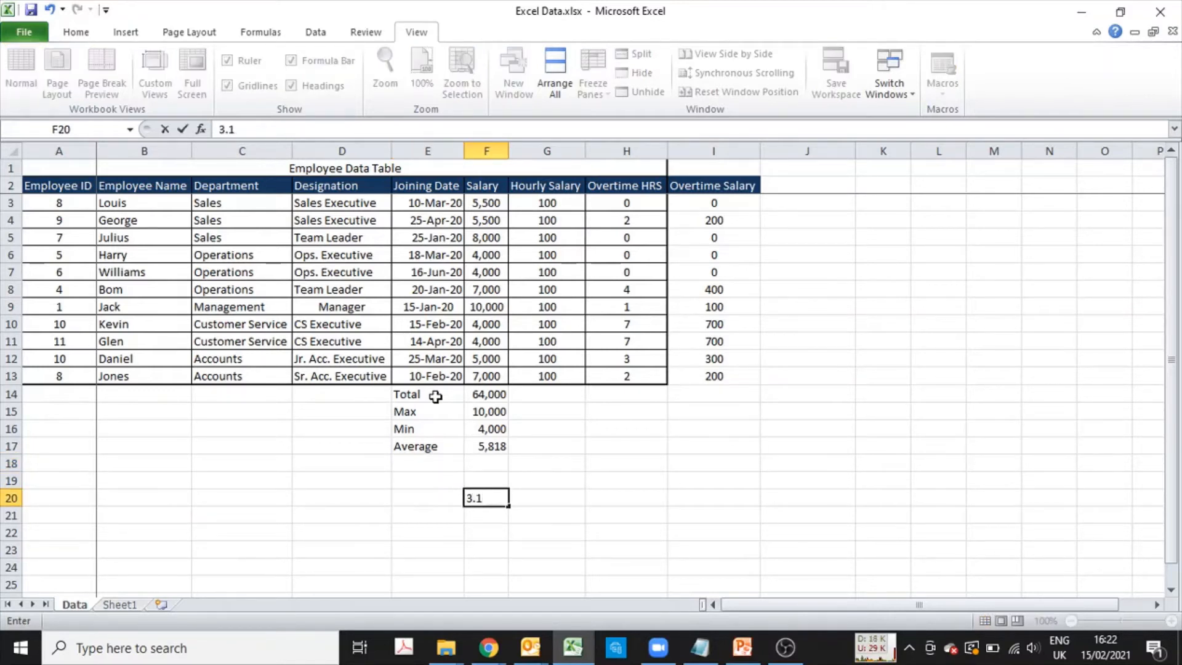
pyautogui.write('46789')
pyautogui.press('Right')
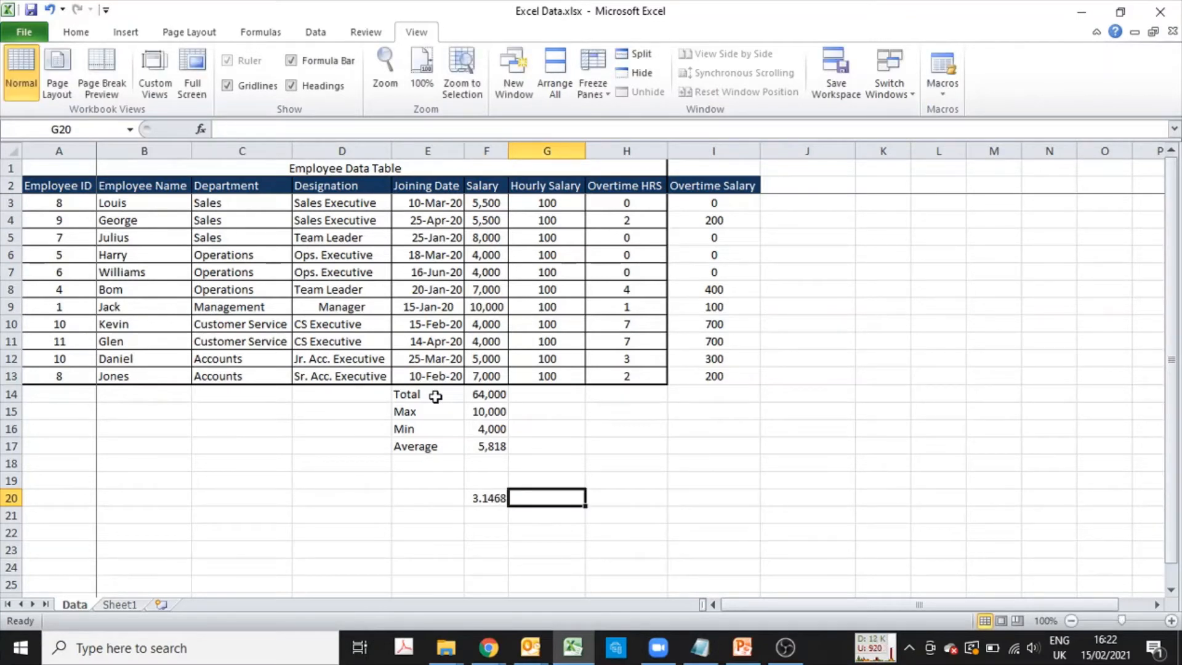
# - Round the number in F20 to 1 decimal place in cell G20 with the ROUND function
pyautogui.write('=')
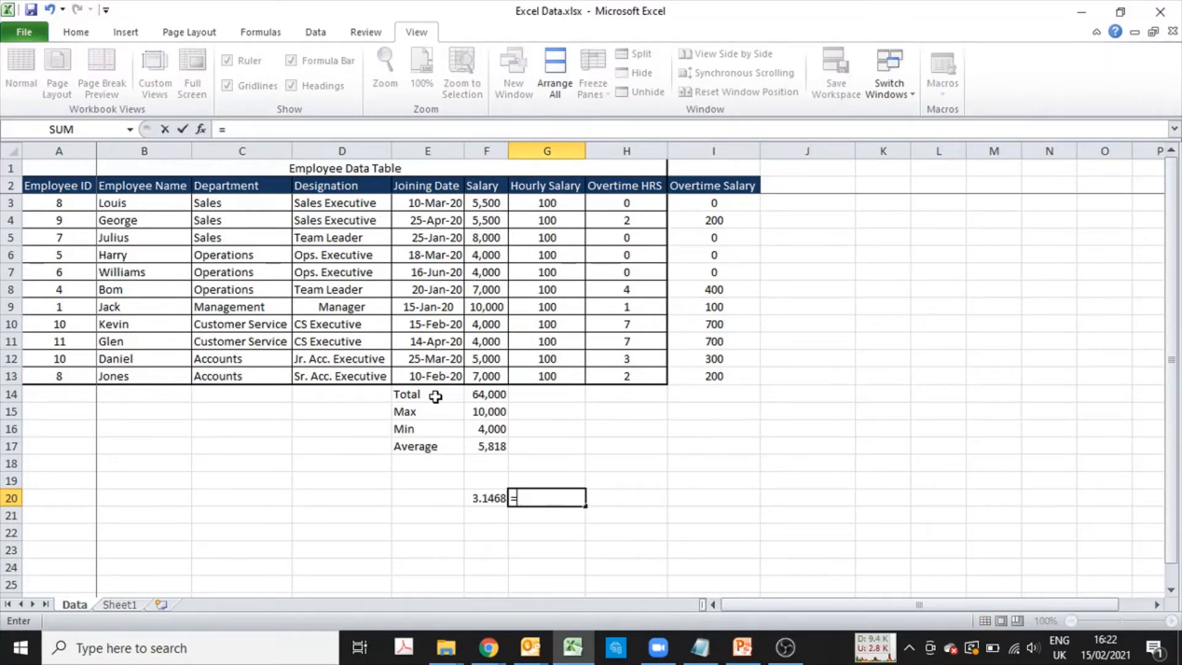
pyautogui.write('round(')
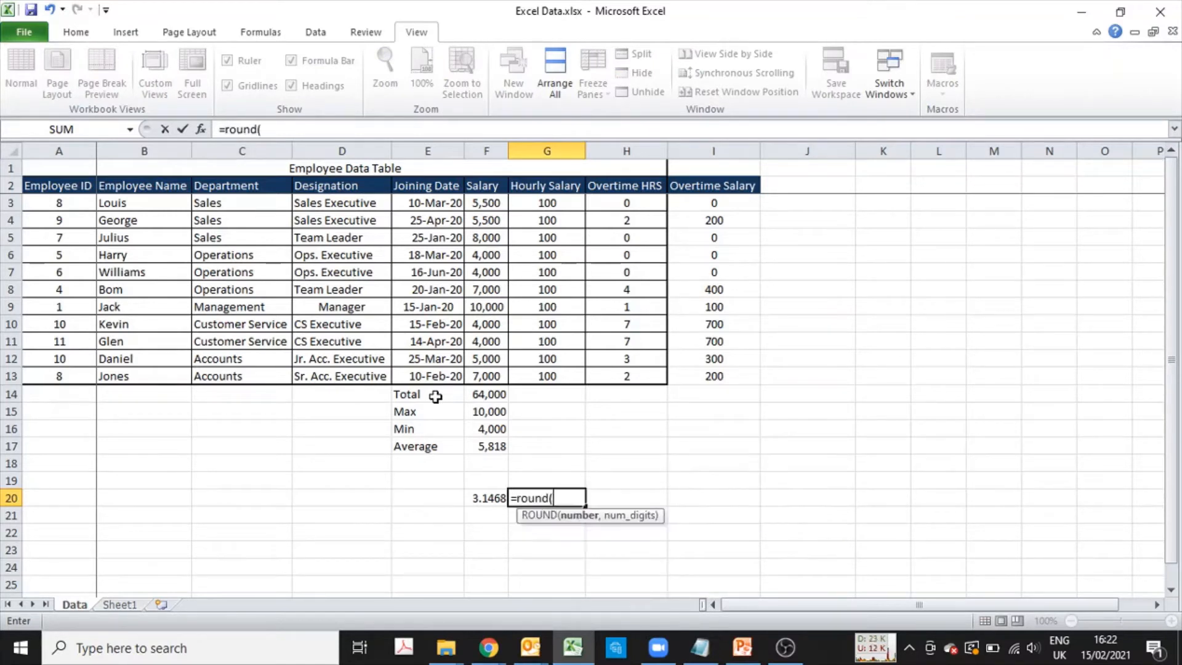
pyautogui.press('Left')
pyautogui.write(',')
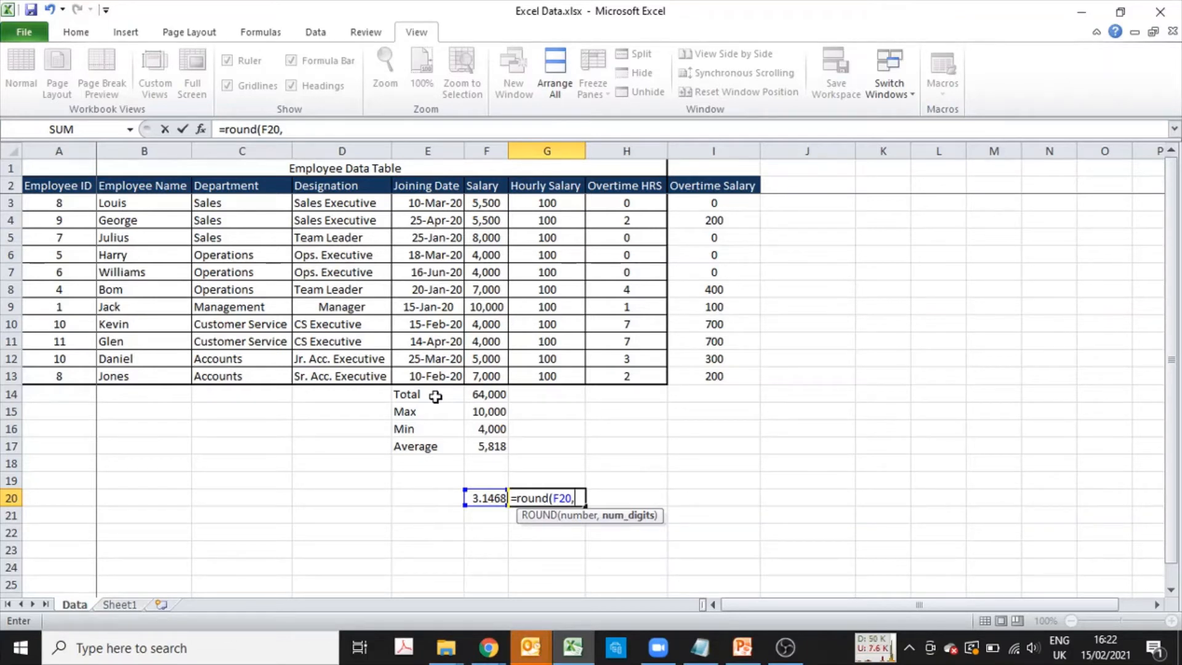
pyautogui.write('1')
pyautogui.press('Return')
# - Change the ROUND formula in G20 to use 2 decimal places
pyautogui.press('Left')
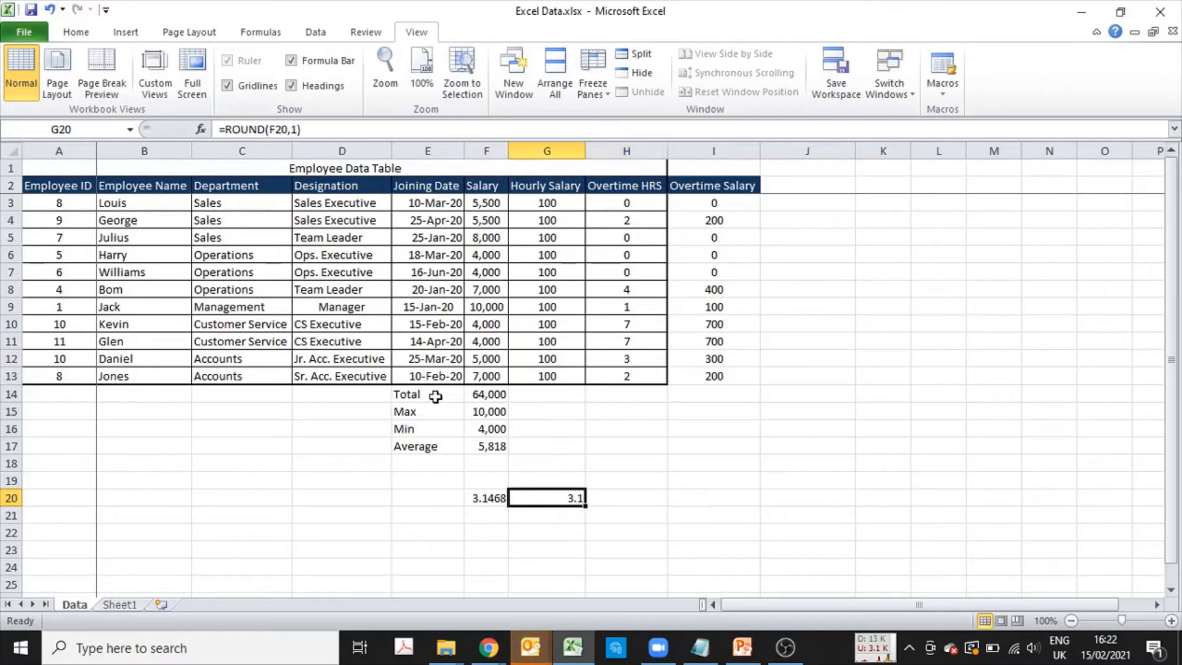
pyautogui.press('F2')
pyautogui.press('Left')
pyautogui.press('BackSpace')
pyautogui.write('2')
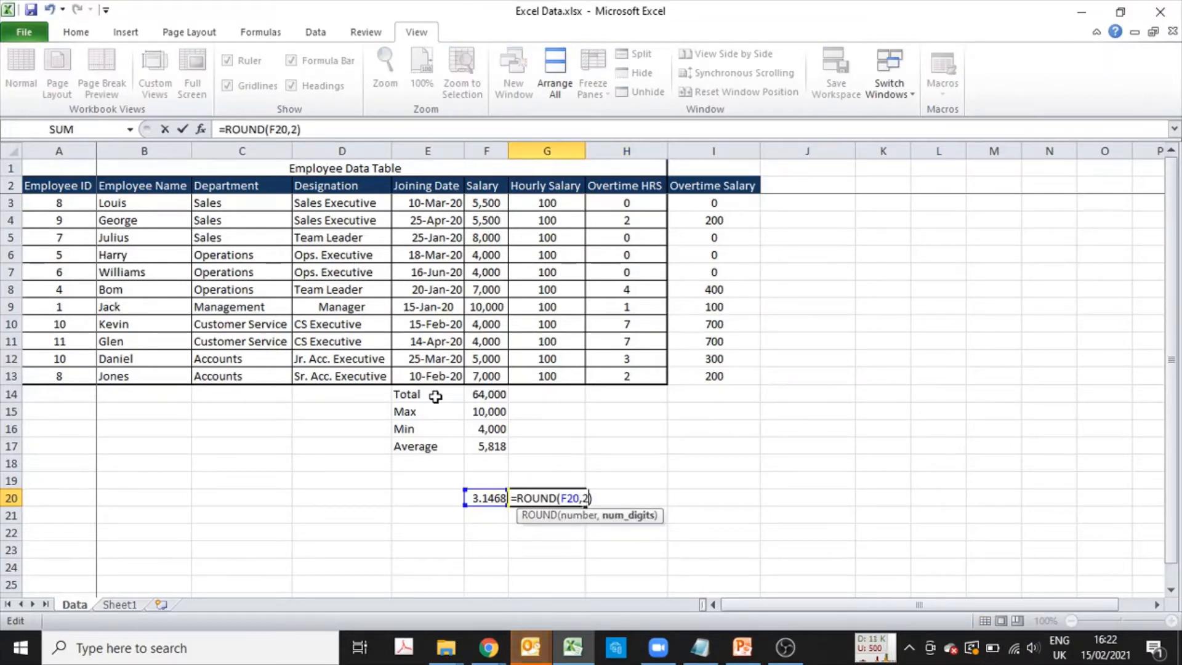
pyautogui.press('Return')
# - Set the number of digits in the G20 ROUND formula to 0
pyautogui.press('Left')
pyautogui.press('F2')
pyautogui.press('Left')
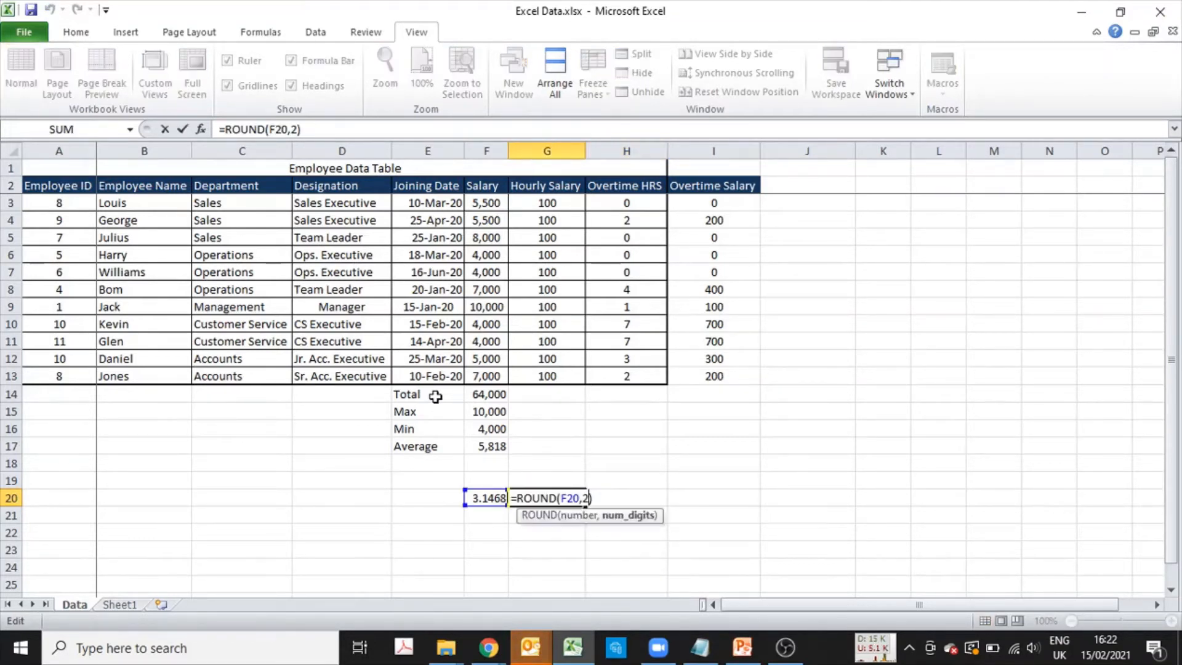
pyautogui.write('0')
pyautogui.press('Return')
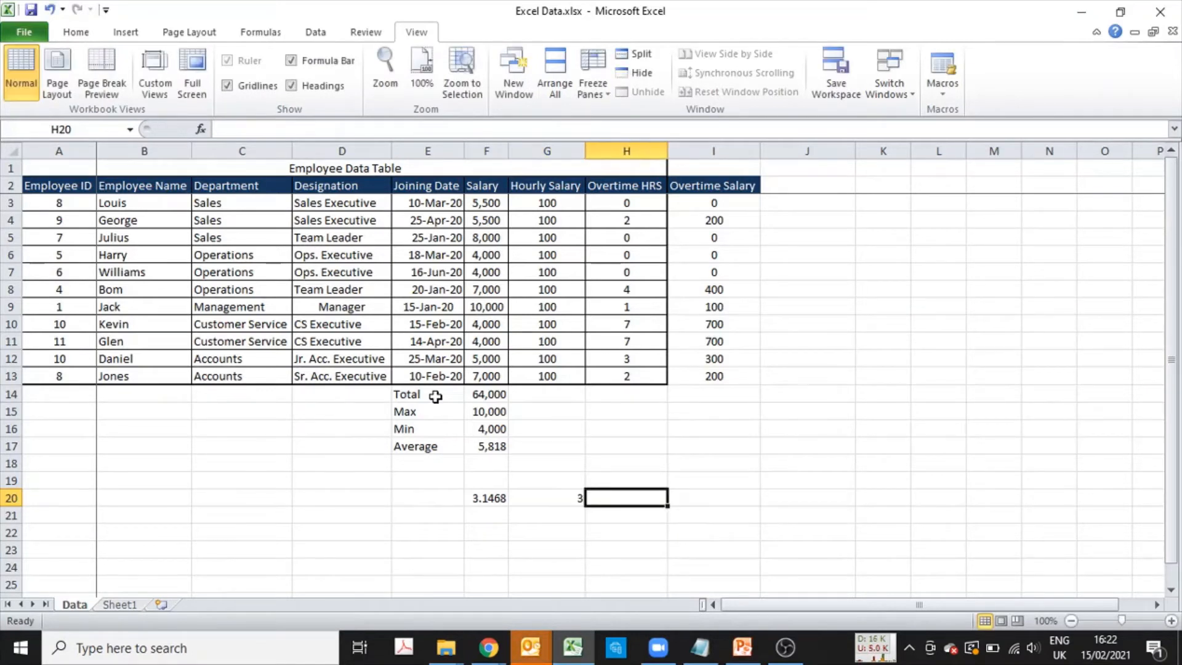
# - Replace the sample number in F20 with 3.50 to test the rounding formula
pyautogui.press('Left')
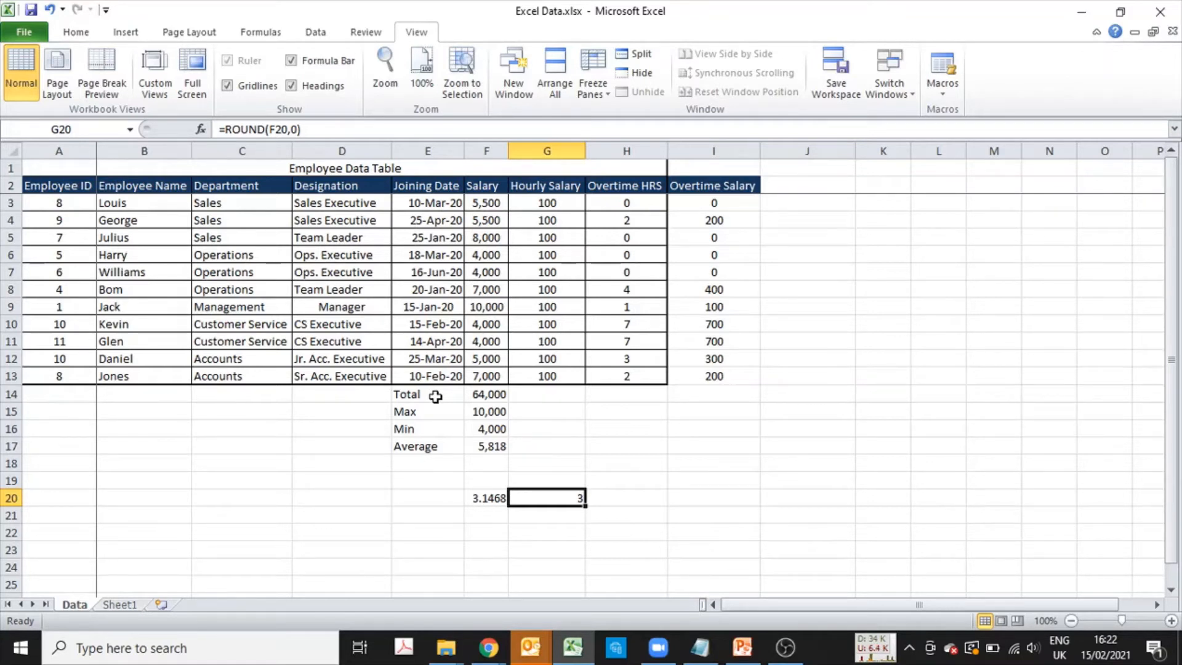
pyautogui.press('Left')
pyautogui.write('3.')
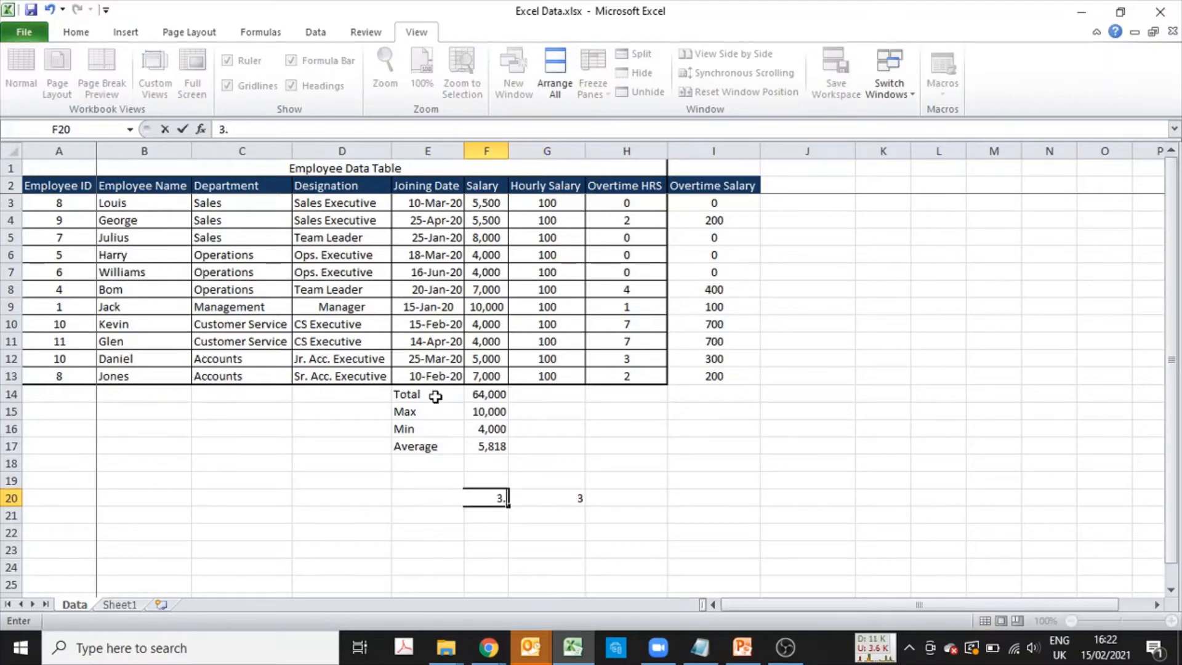
pyautogui.write('50')
pyautogui.press('Right')
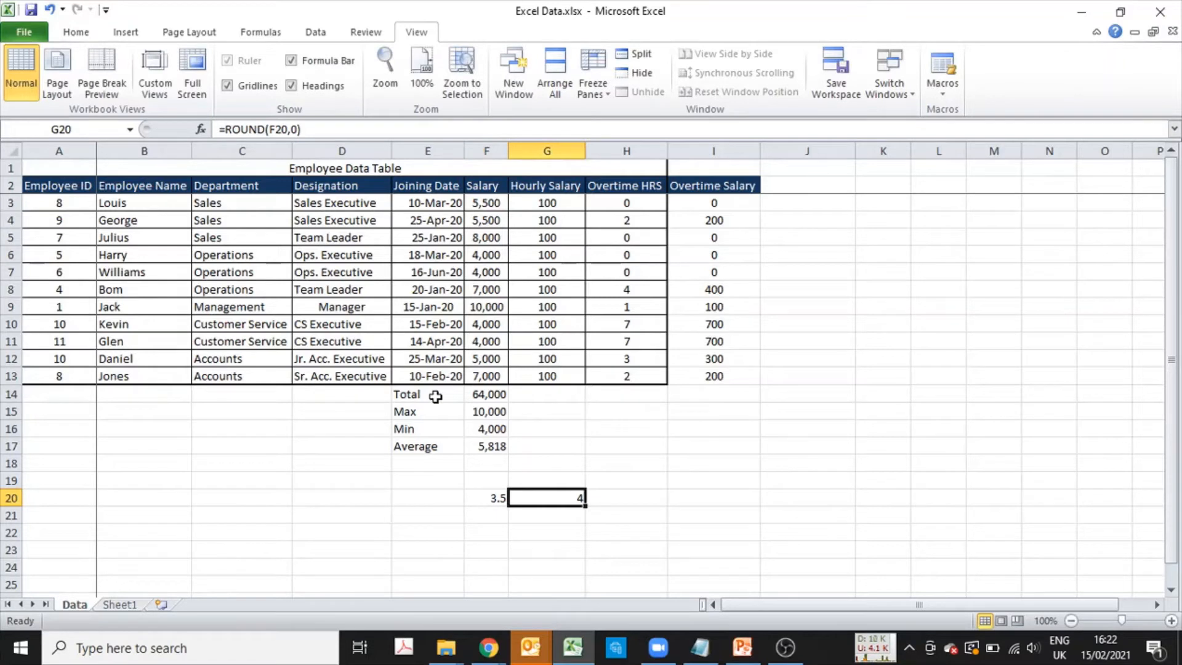
# - Set the sample number in F20 to 3.49999 to test rounding just below the halfway point
pyautogui.press('Left')
pyautogui.write('3.49999')
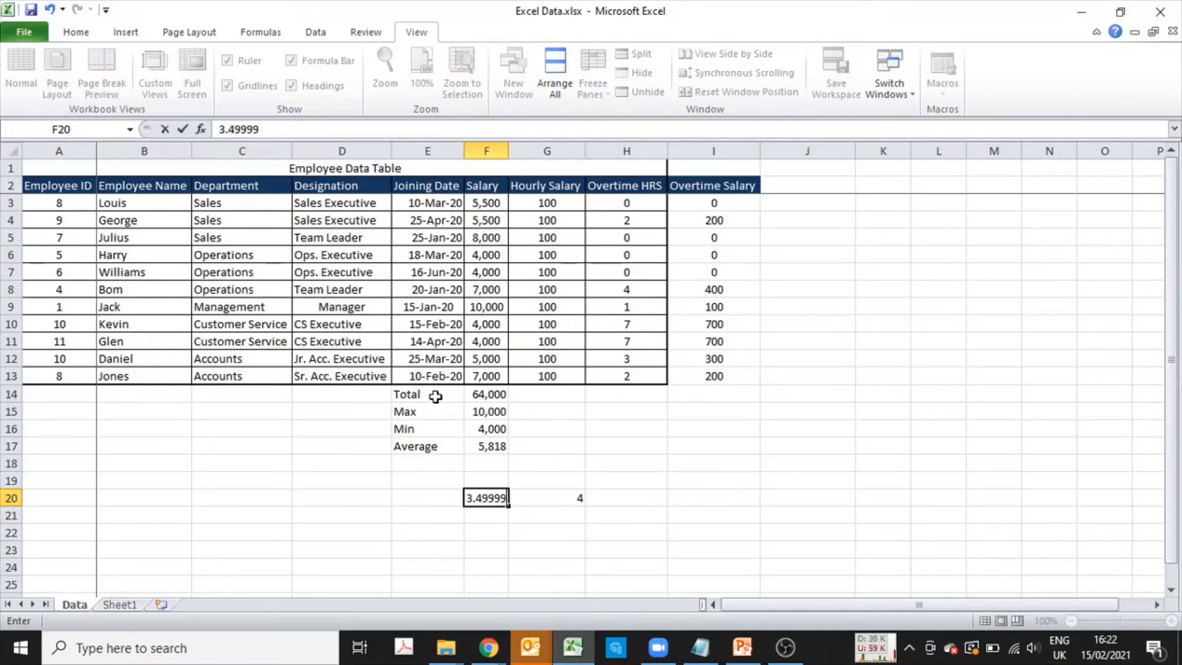
pyautogui.press('Right')
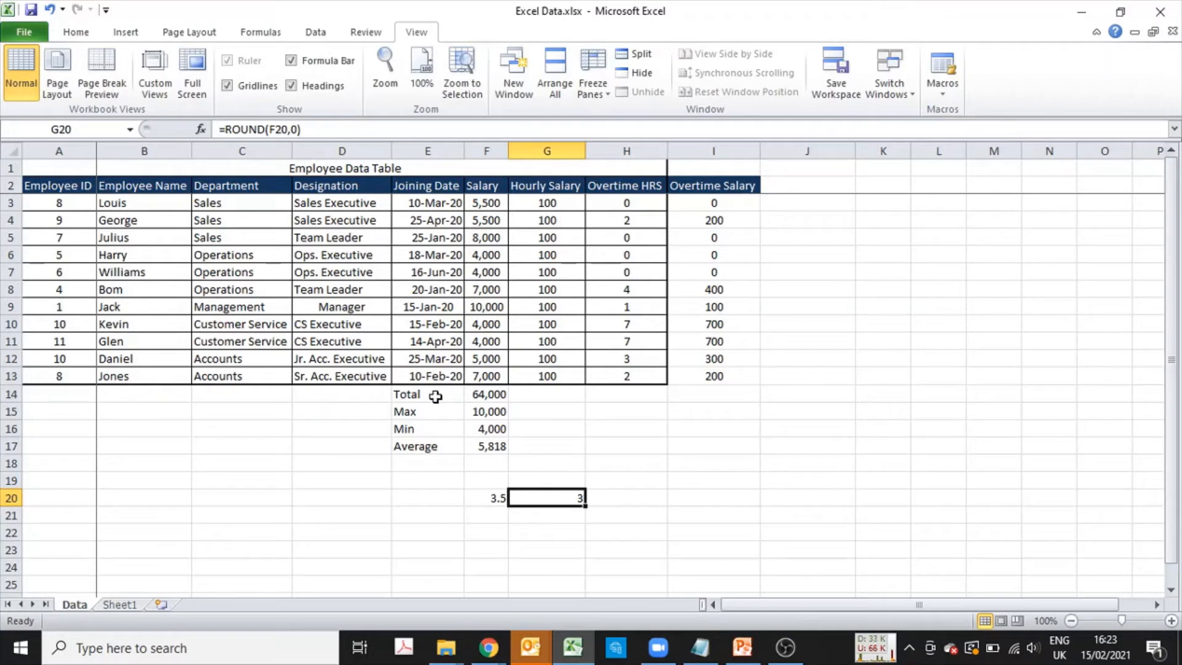
# - Round F20 up to 0 decimal places in cell H20 with the ROUNDUP function
pyautogui.press('Right')
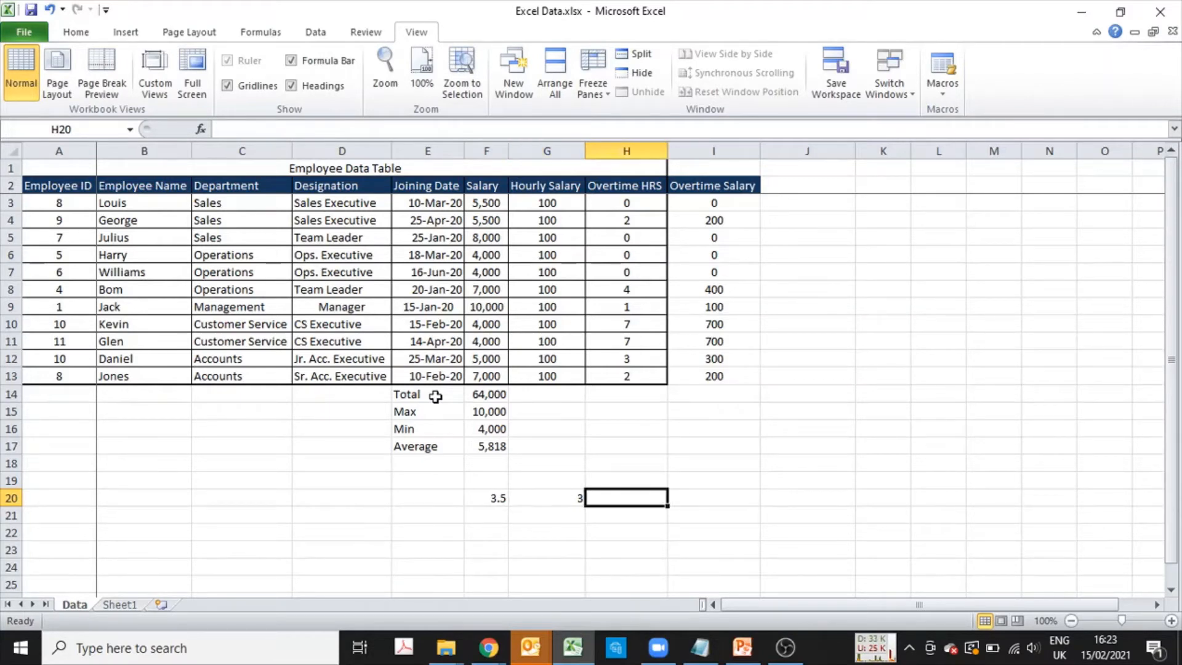
pyautogui.write('=')
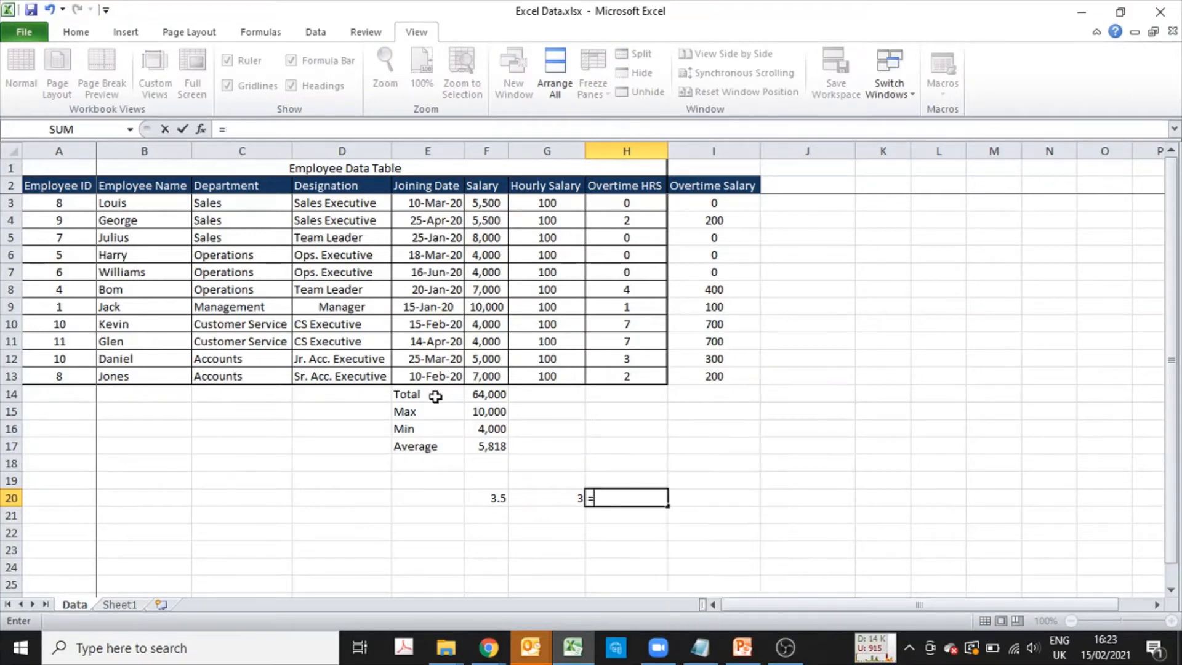
pyautogui.write('roundup(')
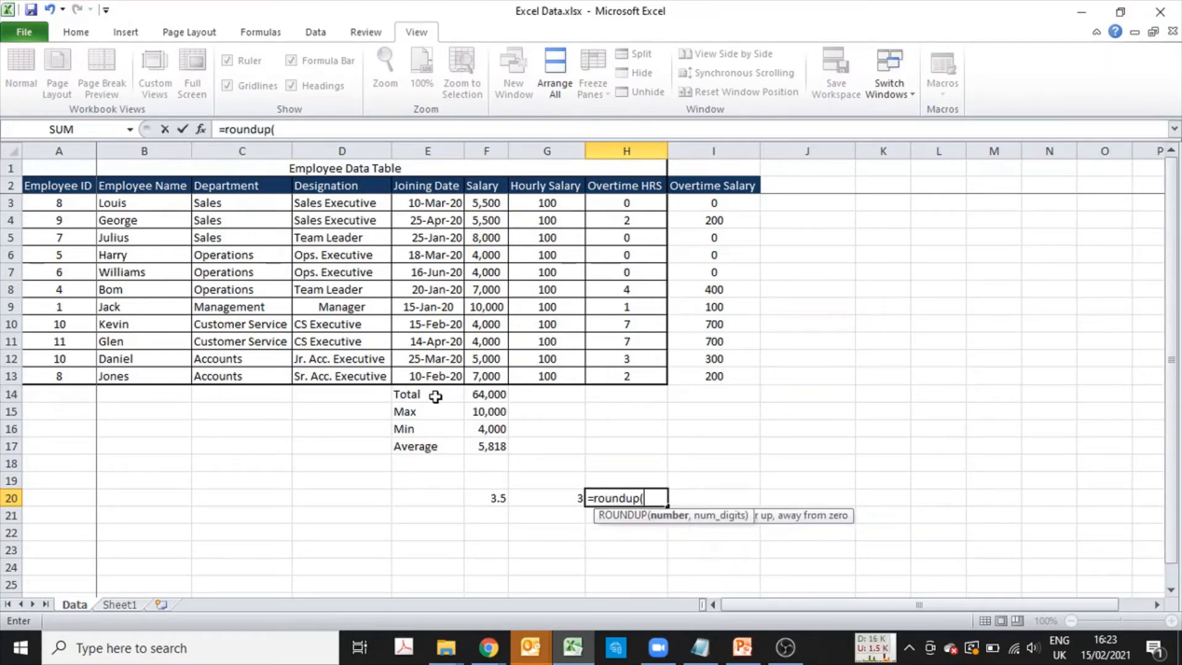
pyautogui.press('Left')
pyautogui.press('Left')
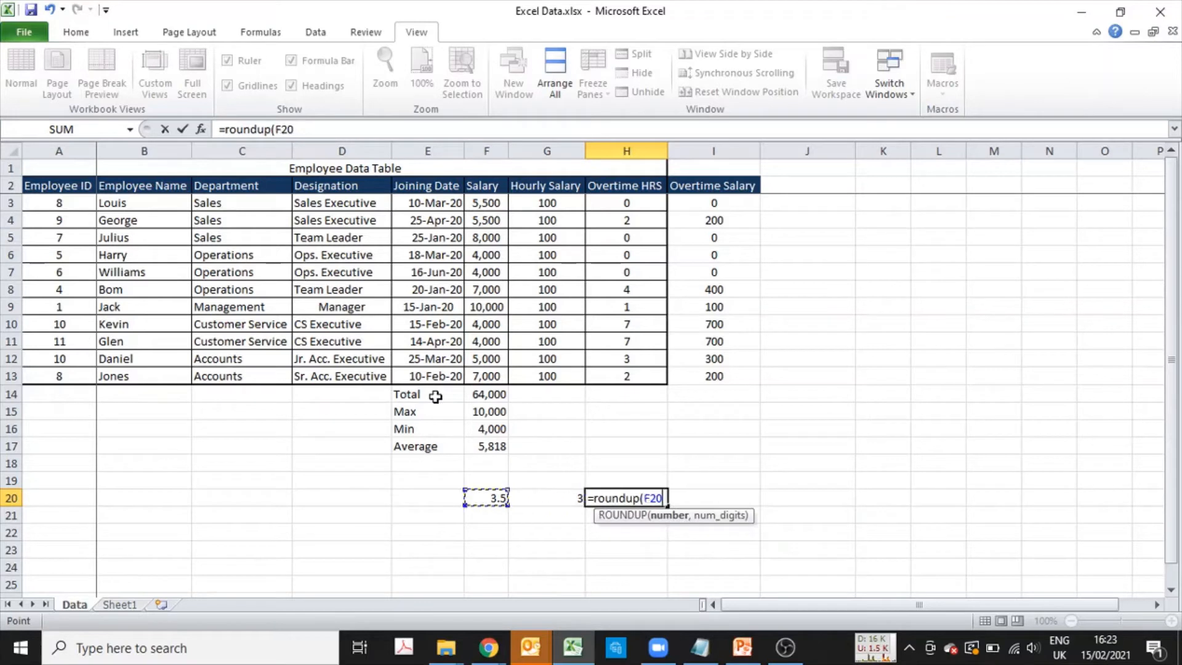
pyautogui.write(')')
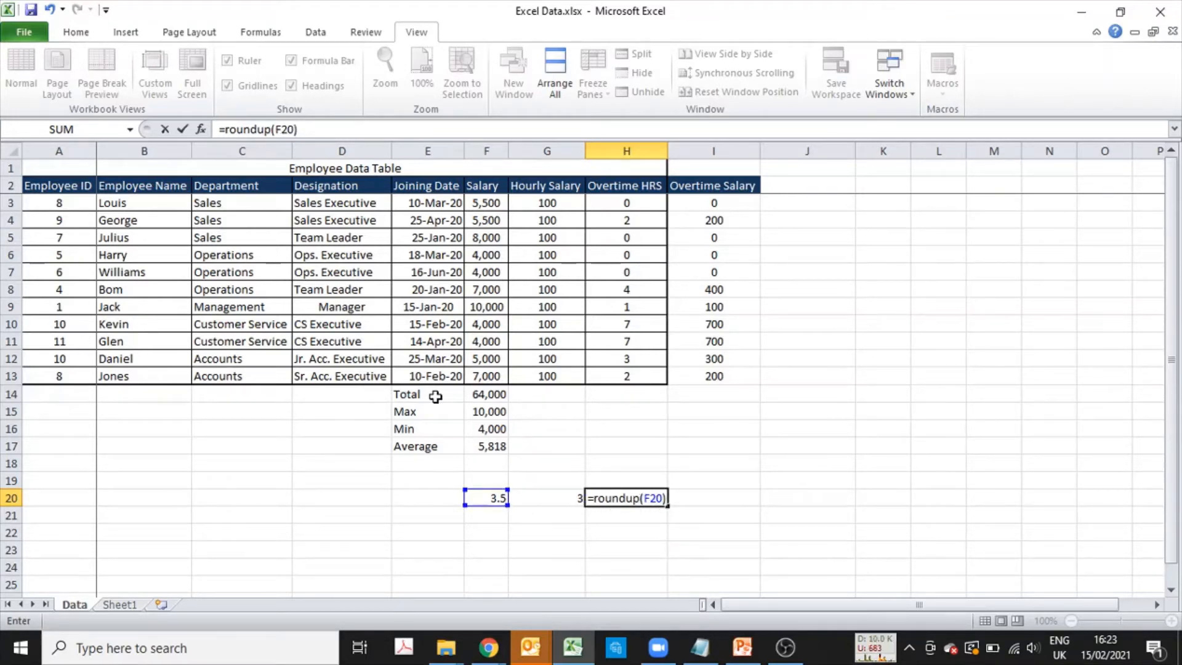
pyautogui.press('Return')
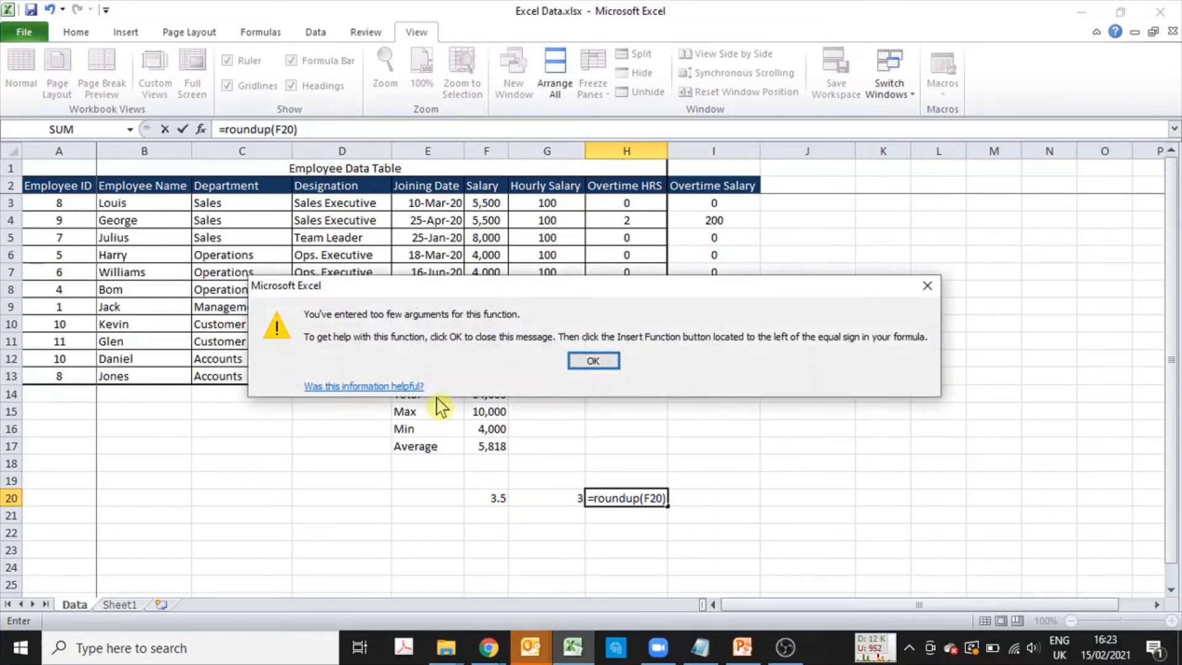
pyautogui.press('Return')
pyautogui.write(',0')
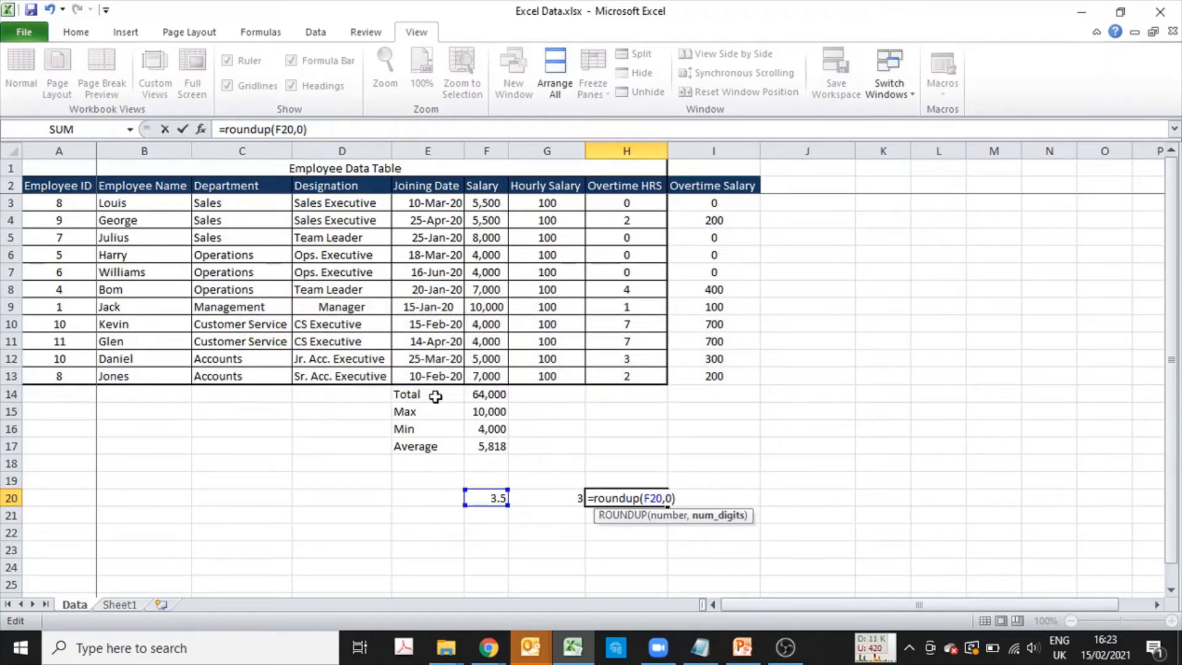
pyautogui.press('Return')
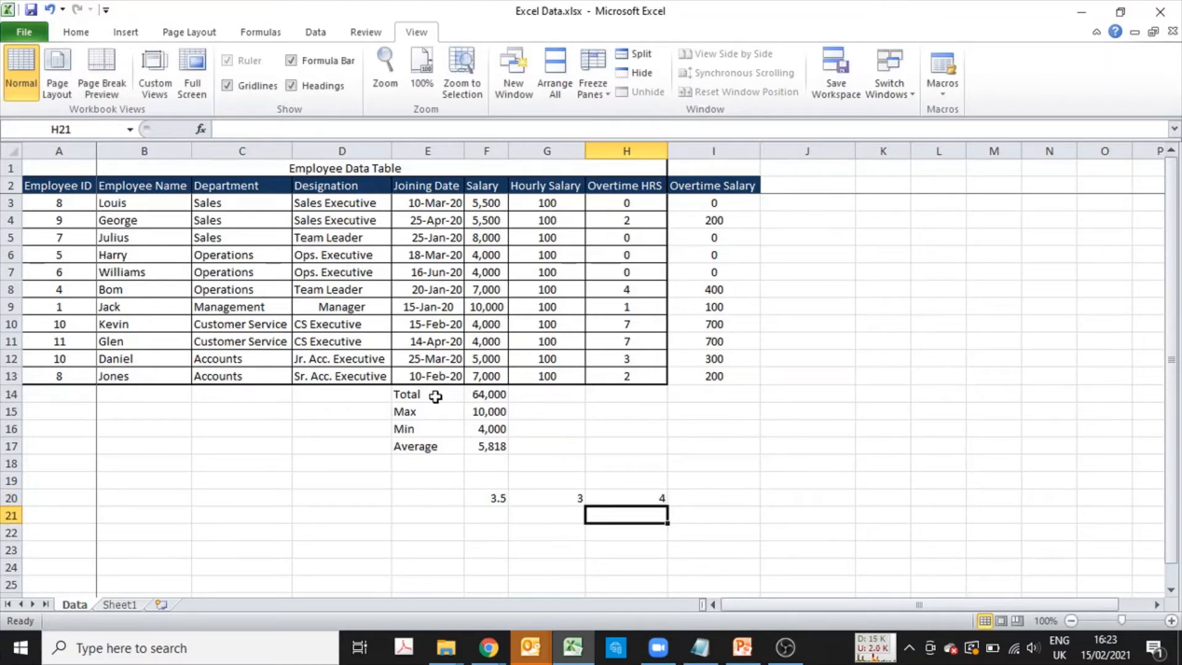
# - Label cell H19 as "round up" and cell I19 as "round down" above the rounding results row
pyautogui.press('Up')
pyautogui.press('Right')
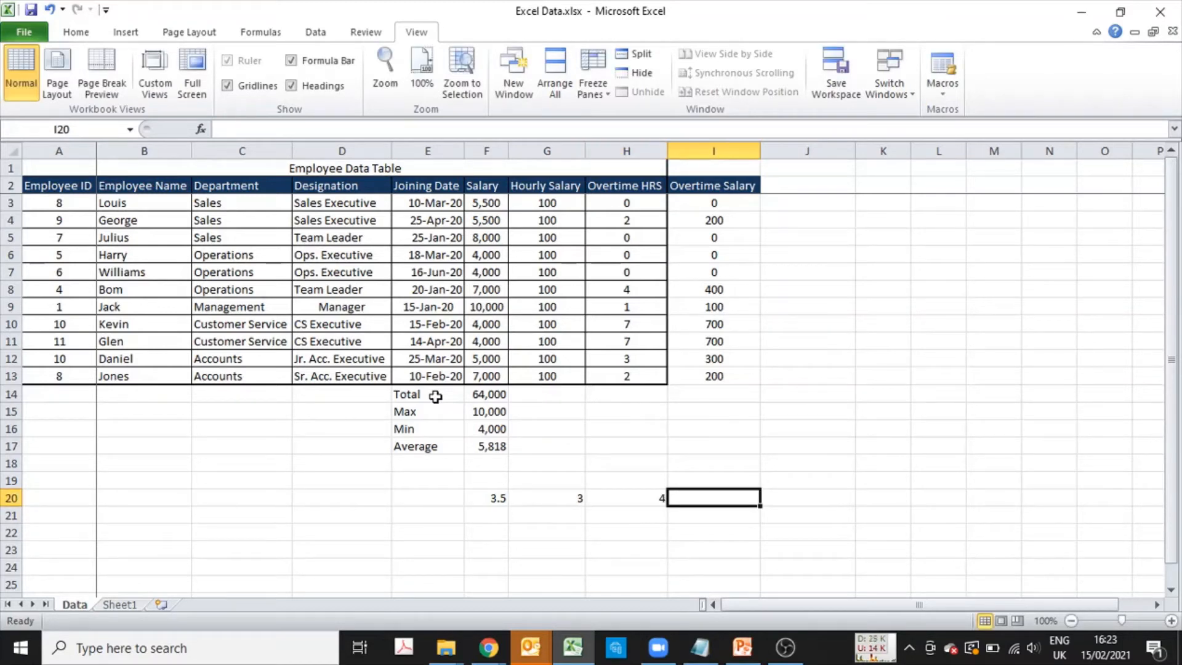
pyautogui.press('Up')
pyautogui.press('Left')
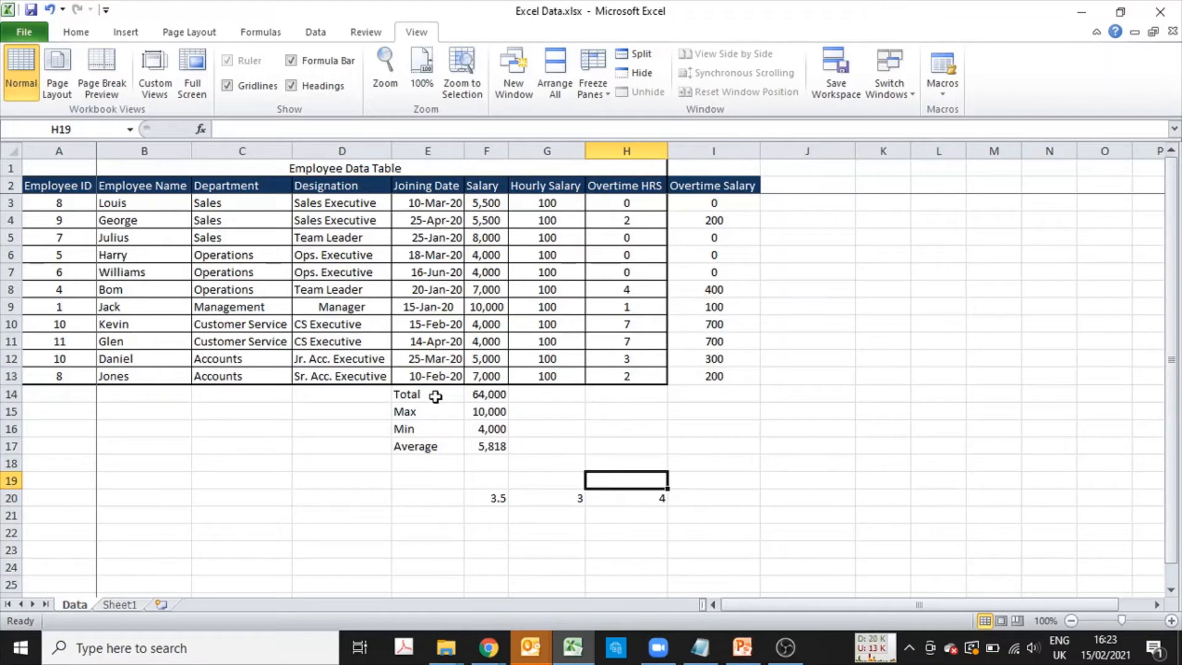
pyautogui.write('round up')
pyautogui.press('Tab')
pyautogui.write('round down')
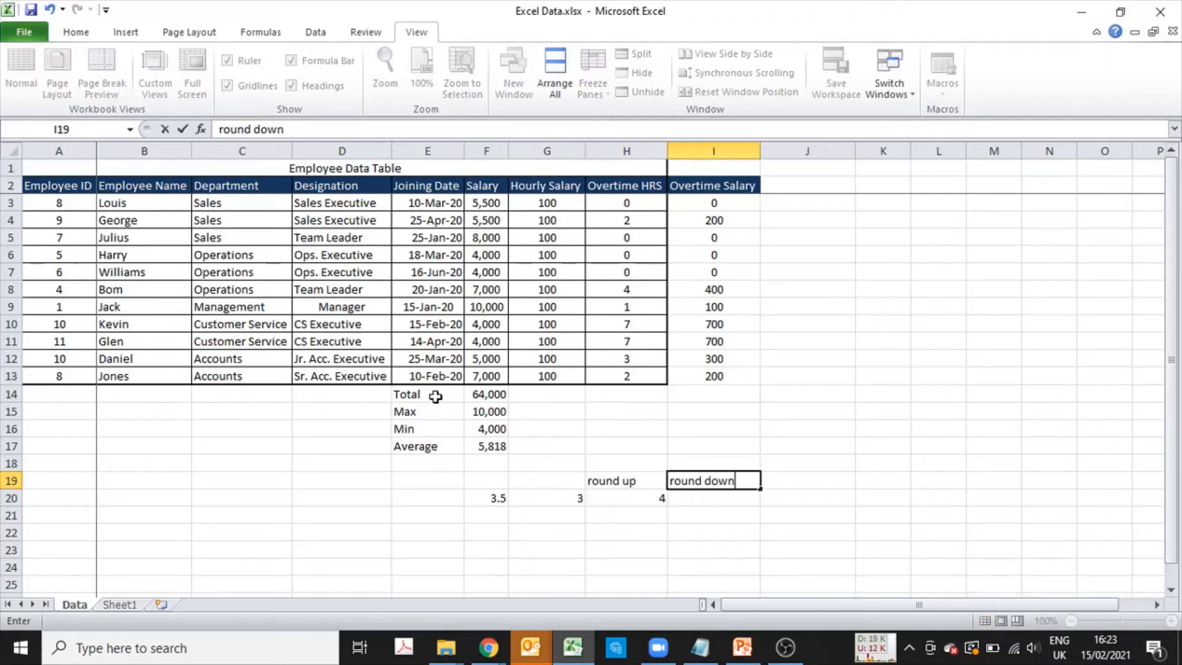
# - Round F20 down to 0 decimal places in cell I20 with the ROUNDDOWN function
pyautogui.press('Return')
pyautogui.write('=')
pyautogui.press('Escape')
pyautogui.press('Right')
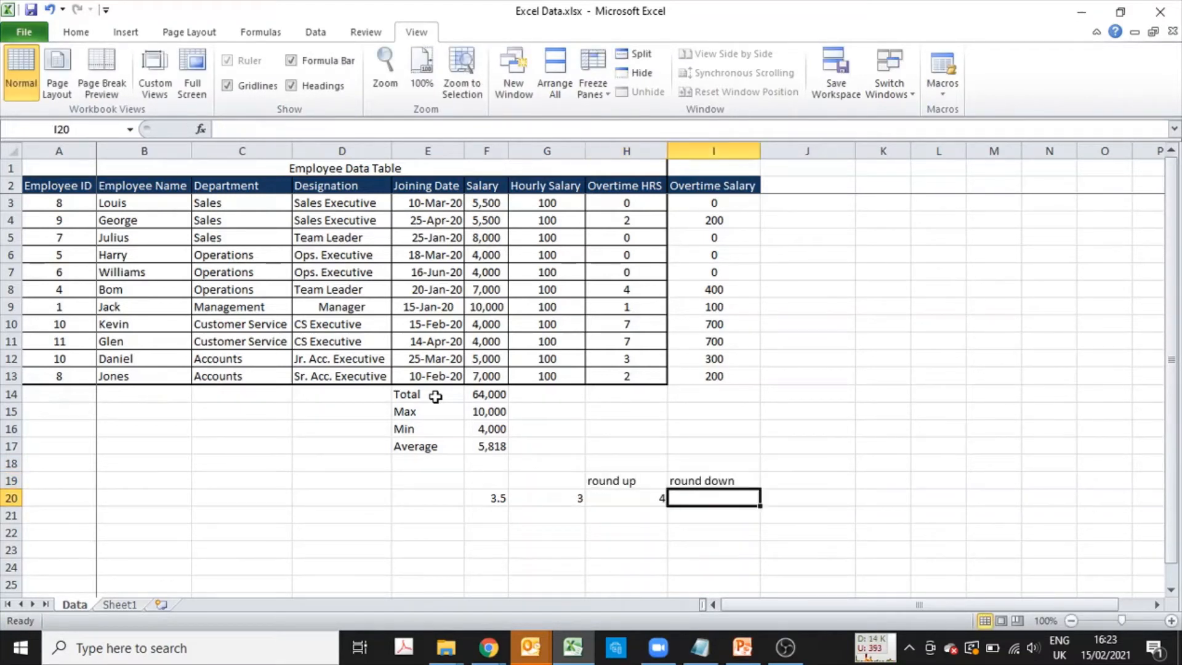
pyautogui.write('=round')
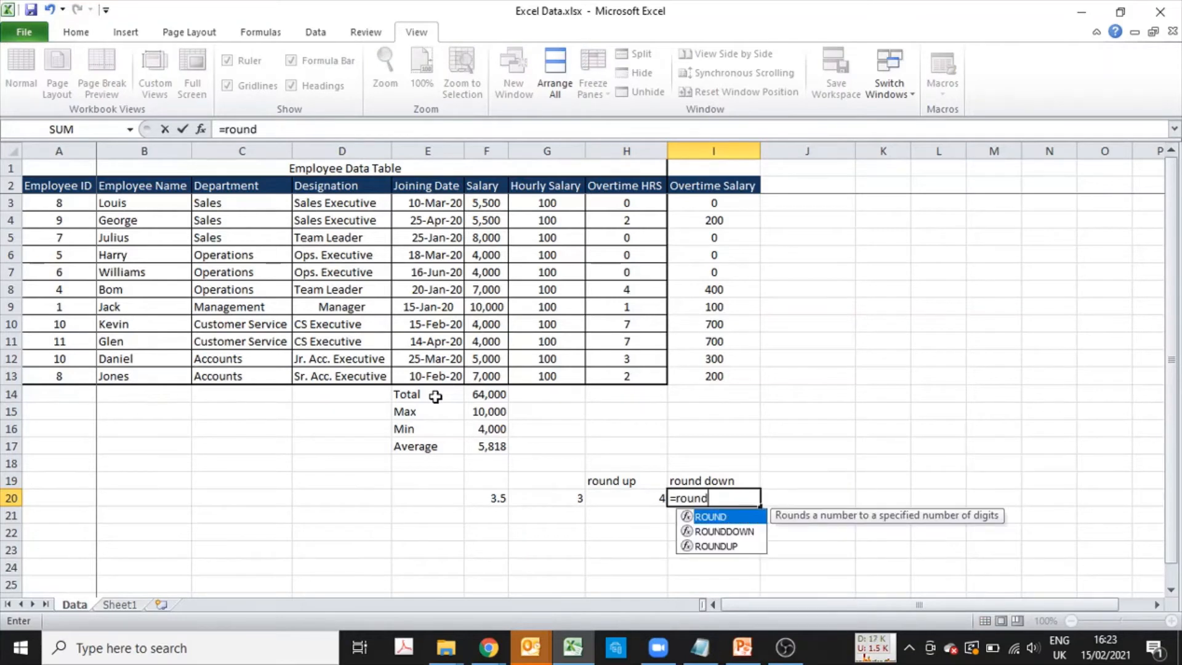
pyautogui.write('down(')
pyautogui.press('Left')
pyautogui.press('Left')
pyautogui.press('Left')
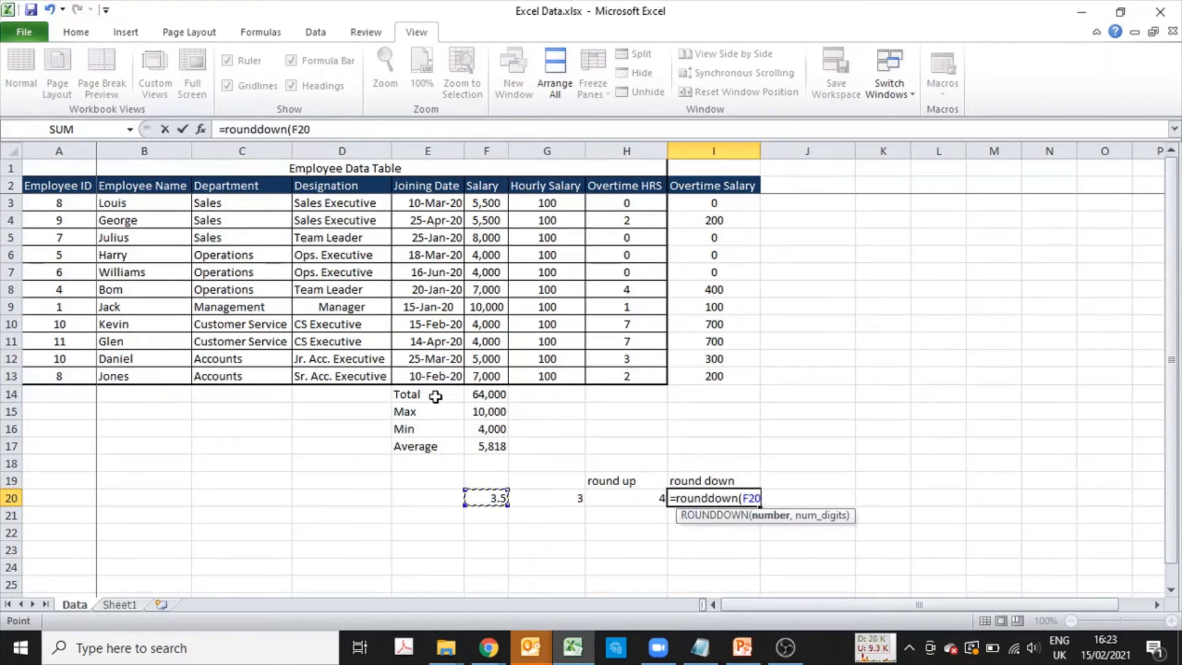
pyautogui.write(',0')
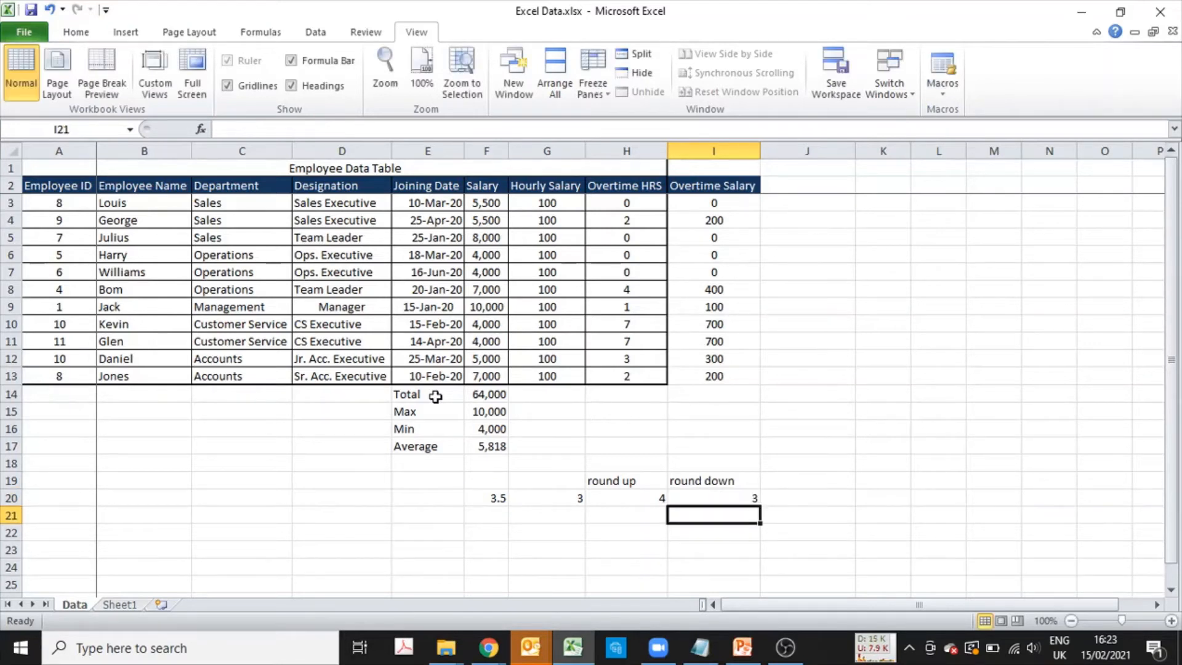
# - Set the sample number in F20 to 3.50 to compare the three rounding formulas
pyautogui.press('Left')
pyautogui.press('Left')
pyautogui.press('Left')
pyautogui.press('F2')
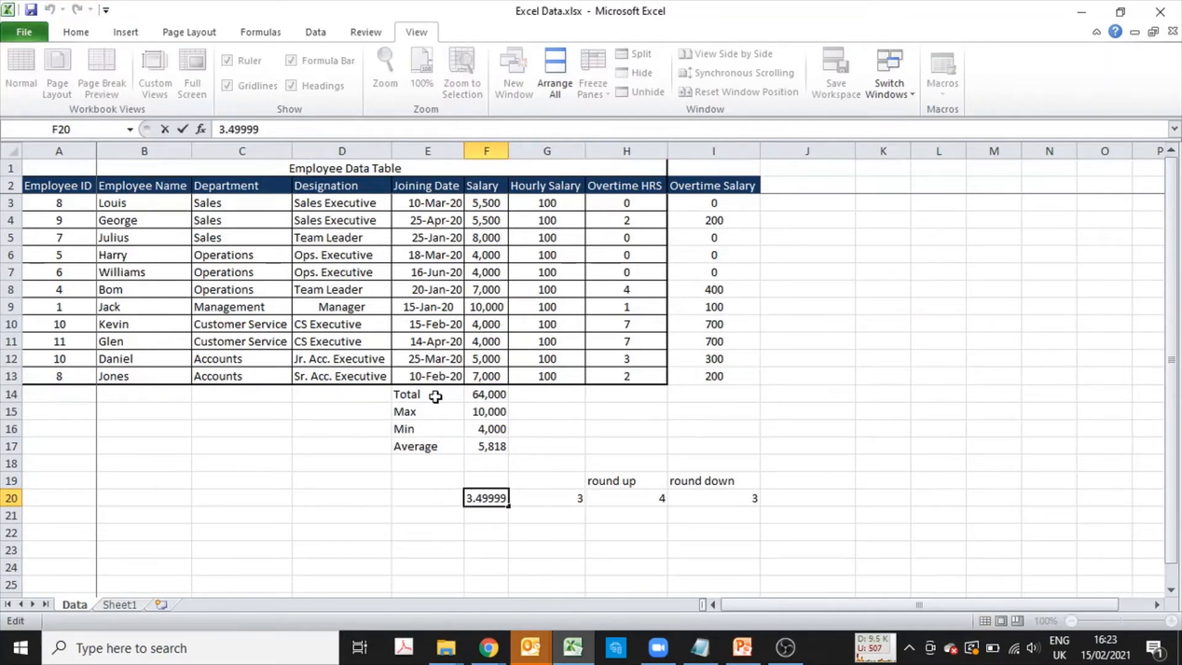
pyautogui.press('Left')
pyautogui.press('Left')
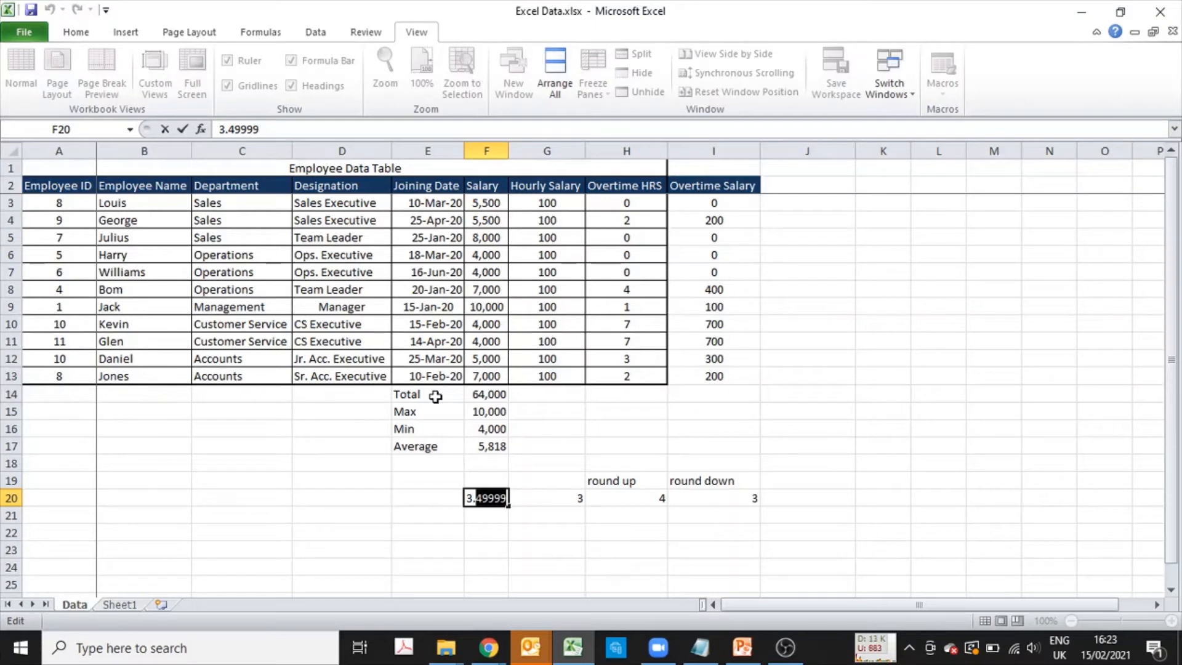
pyautogui.write('50')
pyautogui.press('Tab')
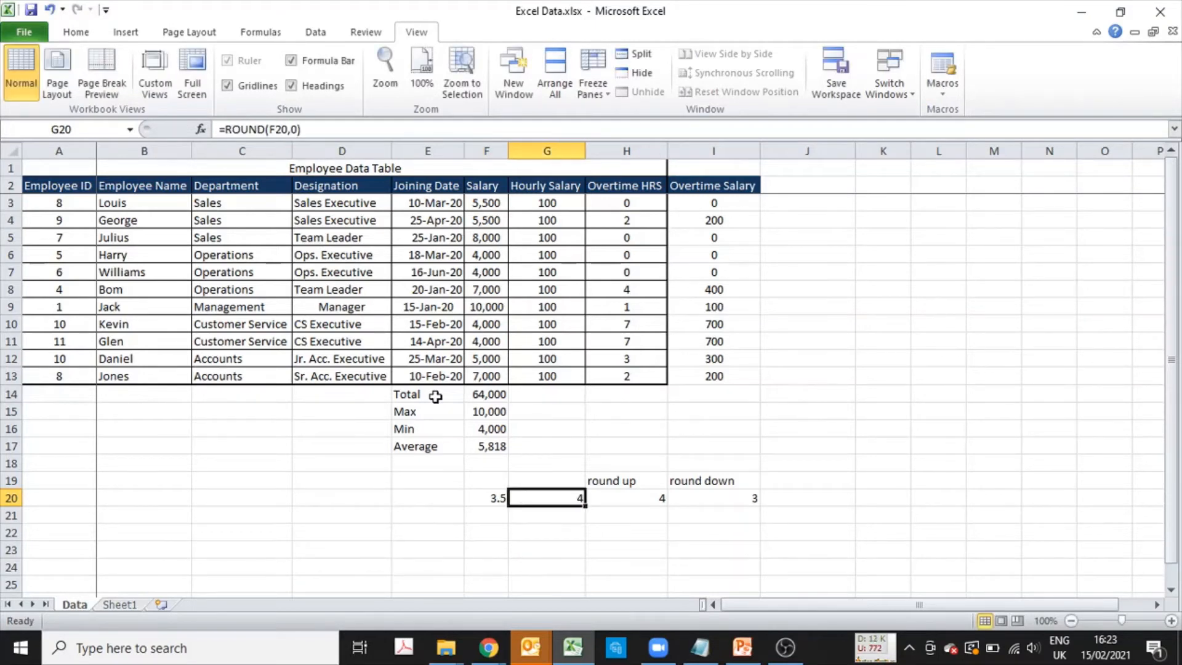
# - Copy the sample number and its rounding formulas from F20:I20 into row 21
pyautogui.press('Left')
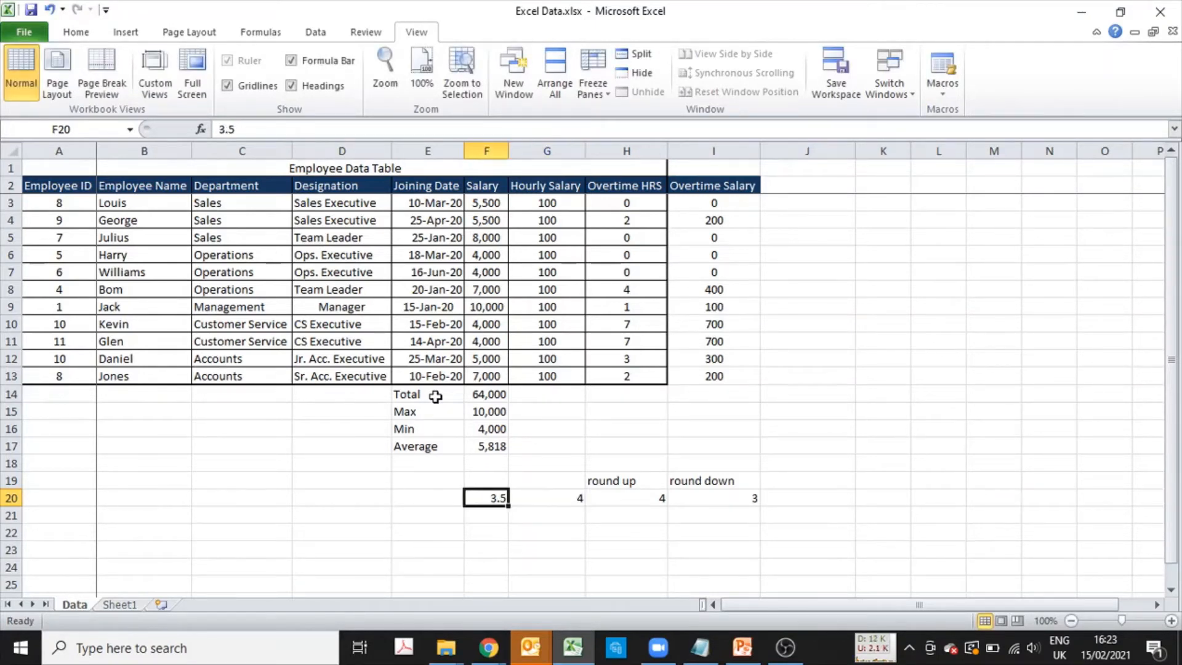
pyautogui.hotkey('ctrl', 'shift', 'Right')
pyautogui.hotkey('ctrl', 'c')
pyautogui.press('Down')
pyautogui.hotkey('ctrl', 'v')
pyautogui.hotkey('ctrl', 'shift', 'Left')
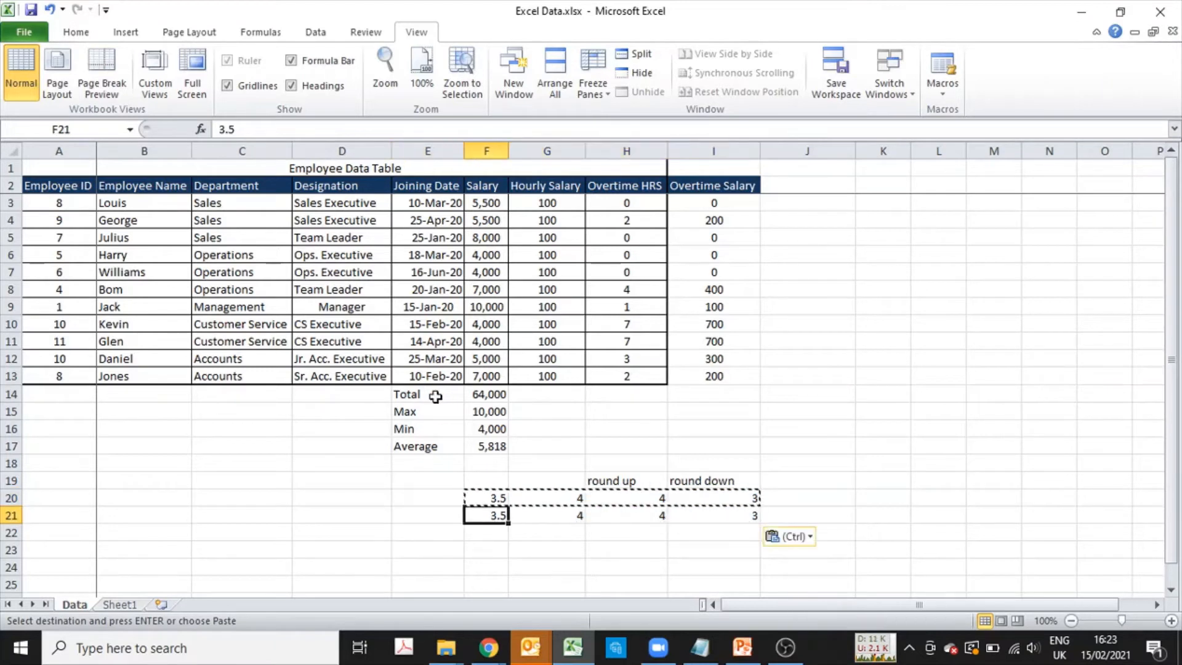
# - Change the copied sample number in F21 to 3.49
pyautogui.press('Escape')
pyautogui.press('F2')
pyautogui.press('BackSpace')
pyautogui.write('49')
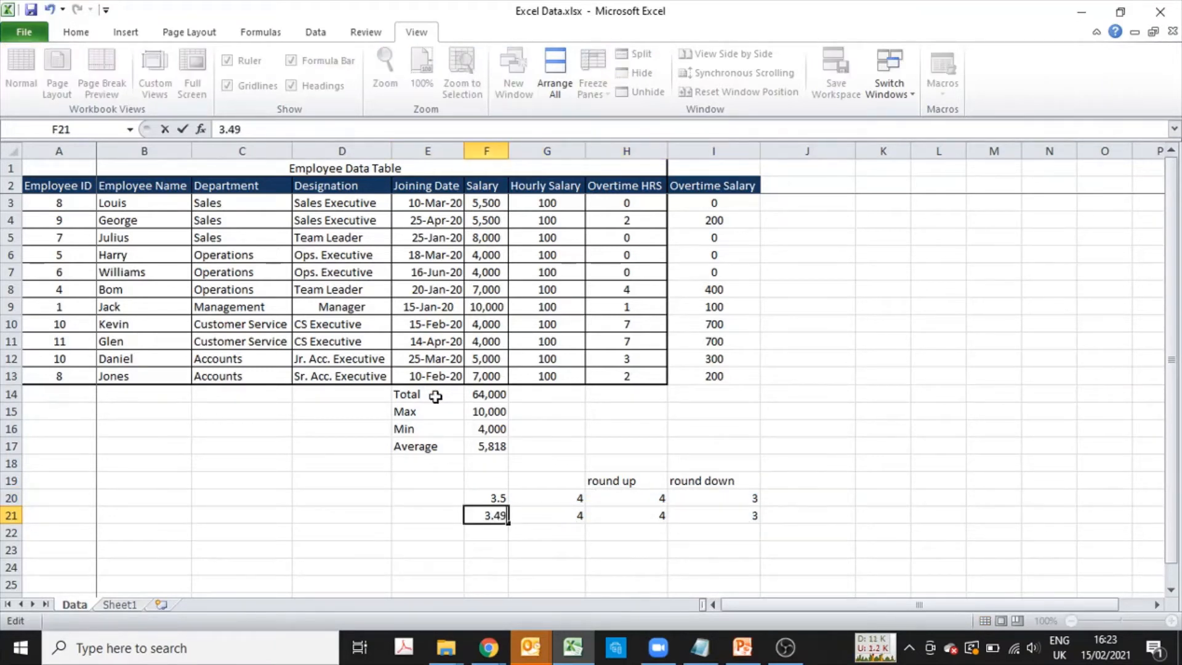
pyautogui.press('Tab')
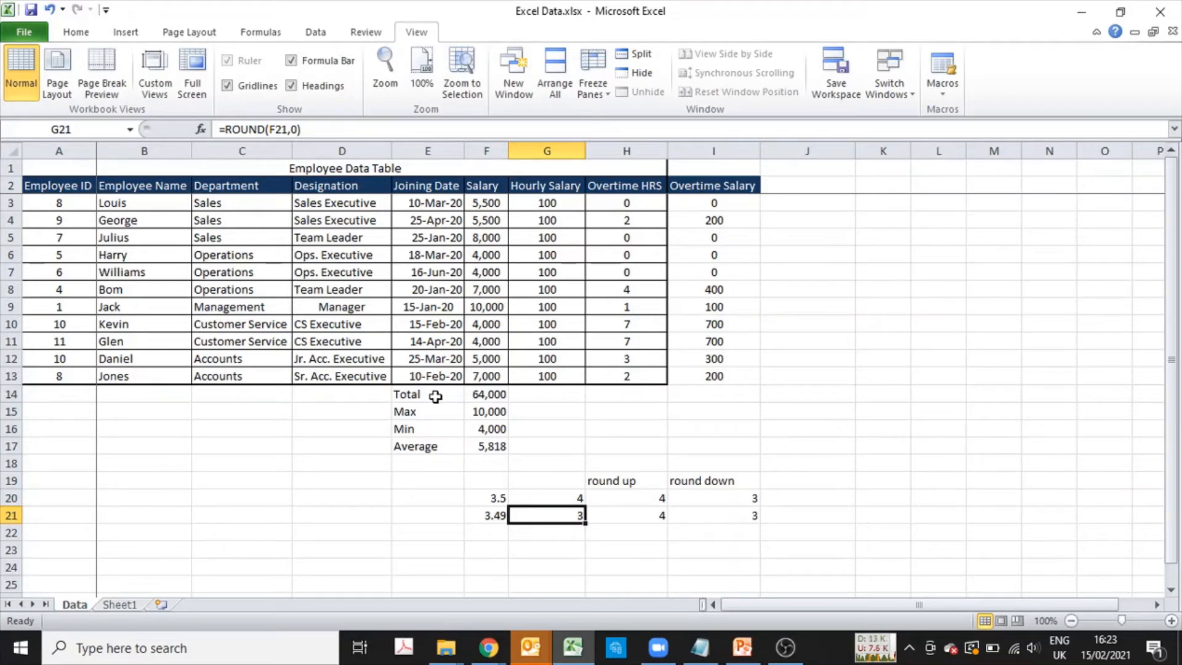
# - Clear the rounding examples and their labels from F19:I21
pyautogui.press('Right')
pyautogui.press('Right')
pyautogui.press('Right')
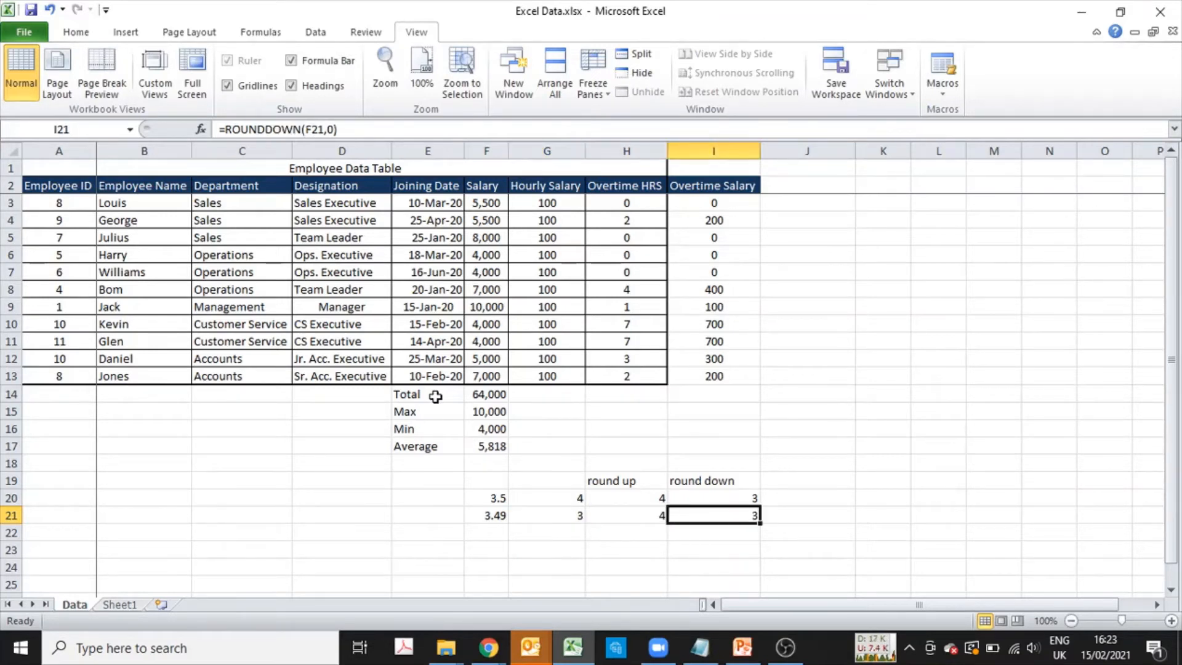
pyautogui.press('Left')
pyautogui.hotkey('shift', 'Up')
pyautogui.hotkey('shift', 'Up')
pyautogui.hotkey('shift', 'Left')
pyautogui.hotkey('shift', 'Left')
pyautogui.hotkey('shift', 'Left')
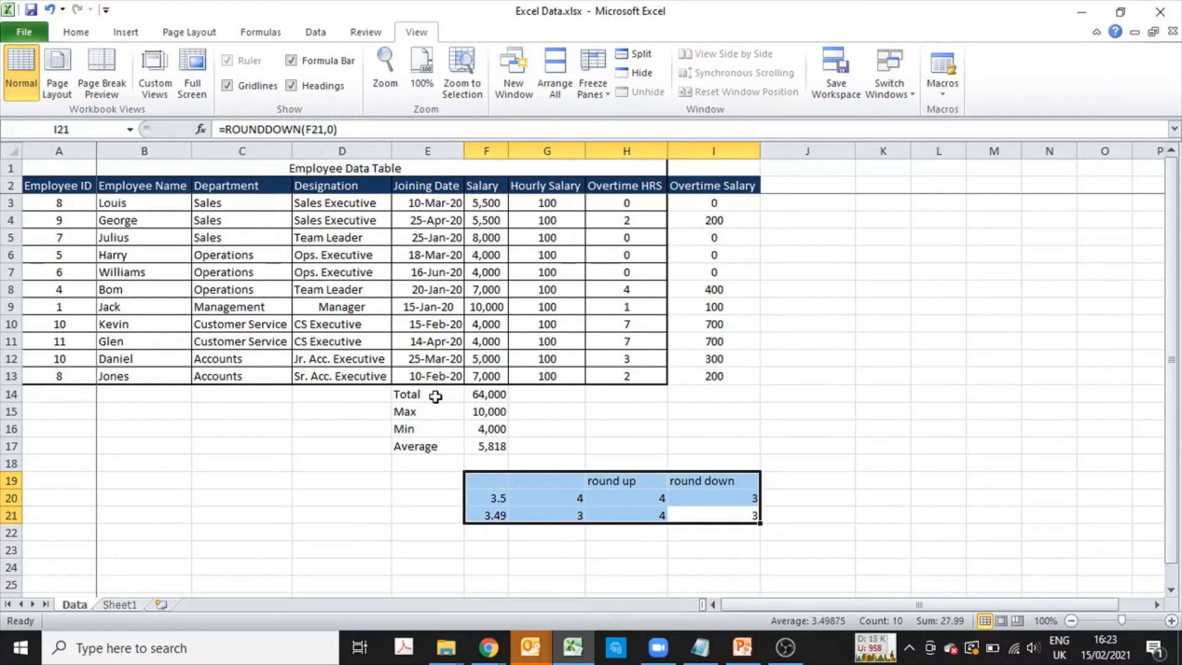
pyautogui.press('Delete')
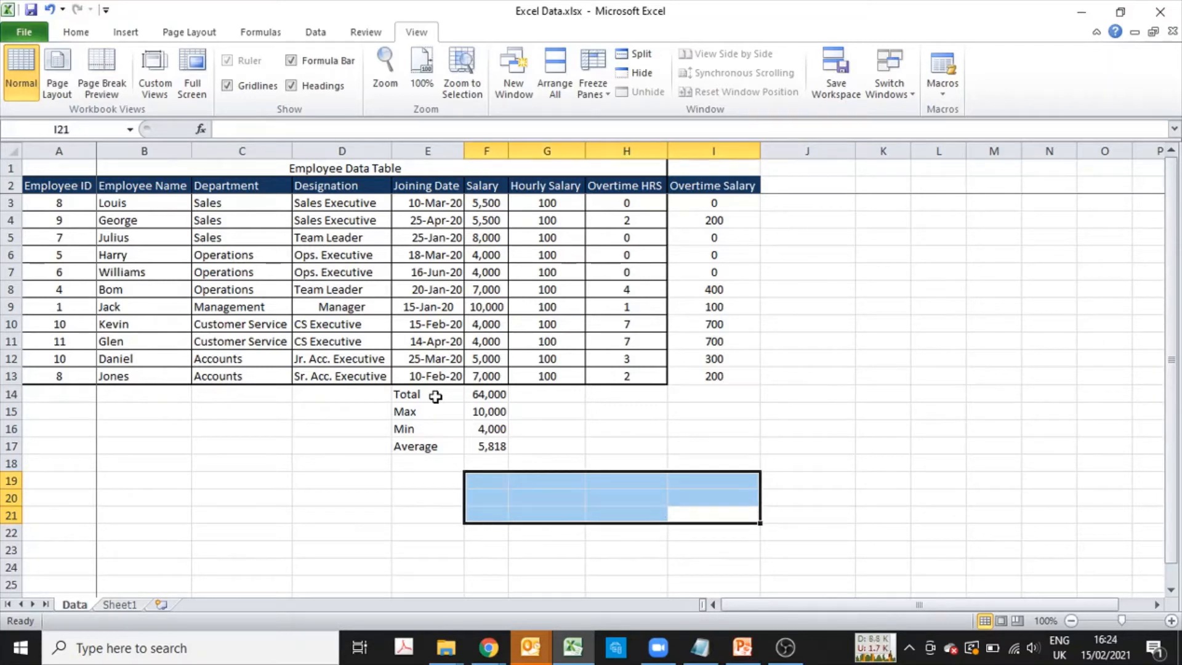
# - Select the joining dates in E3:E13 and open their cell number format settings
pyautogui.press('Up')
pyautogui.press('Up')
pyautogui.press('Up')
pyautogui.press('Up')
pyautogui.press('Up')
pyautogui.press('Up')
pyautogui.press('Left')
pyautogui.press('Up')
pyautogui.press('Up')
pyautogui.press('Left')
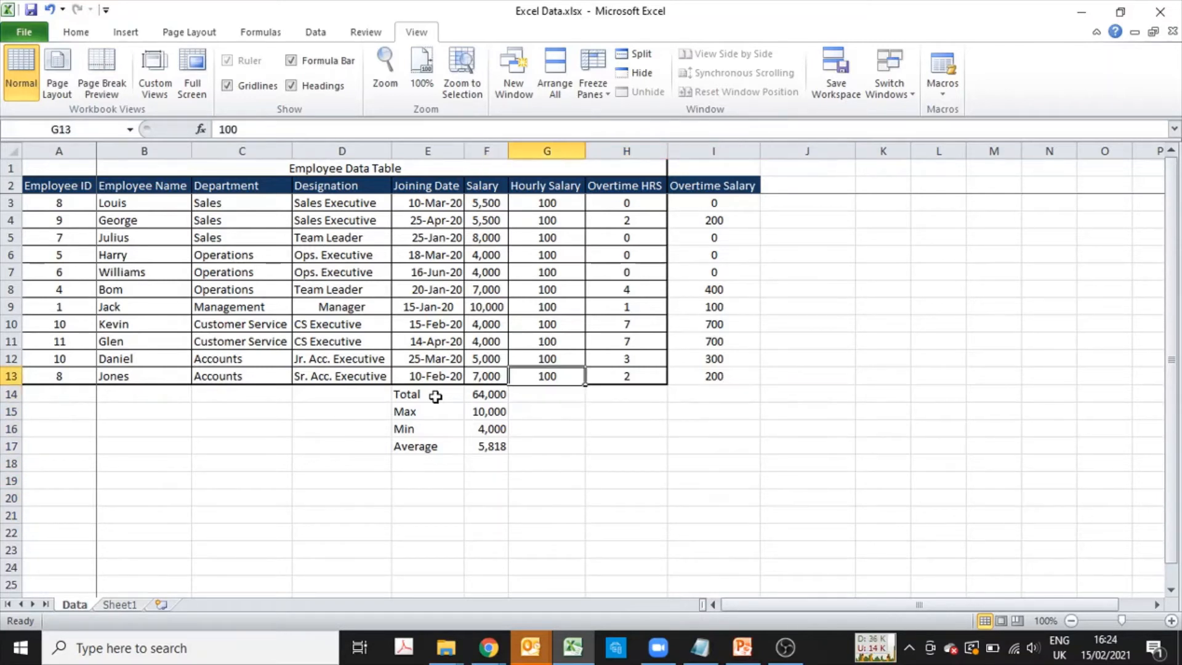
pyautogui.press('Left')
pyautogui.press('Left')
pyautogui.press('Up')
pyautogui.press('Down')
pyautogui.hotkey('ctrl', 'shift', 'Up')
pyautogui.hotkey('shift', 'Down')
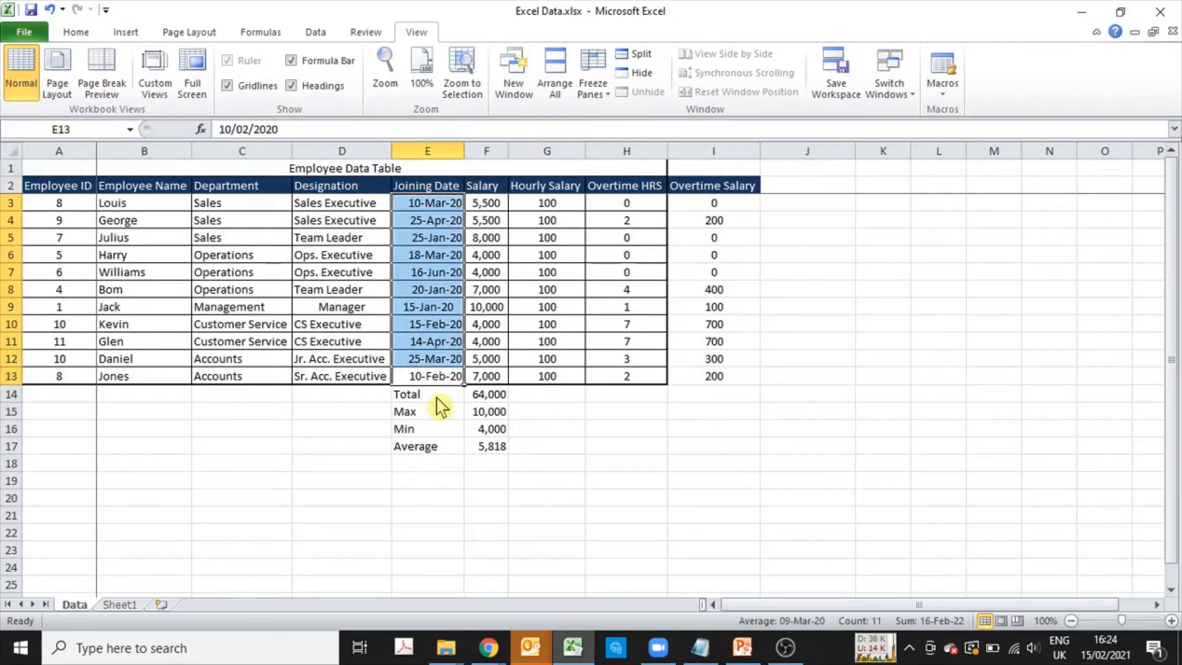
pyautogui.click(77, 34)
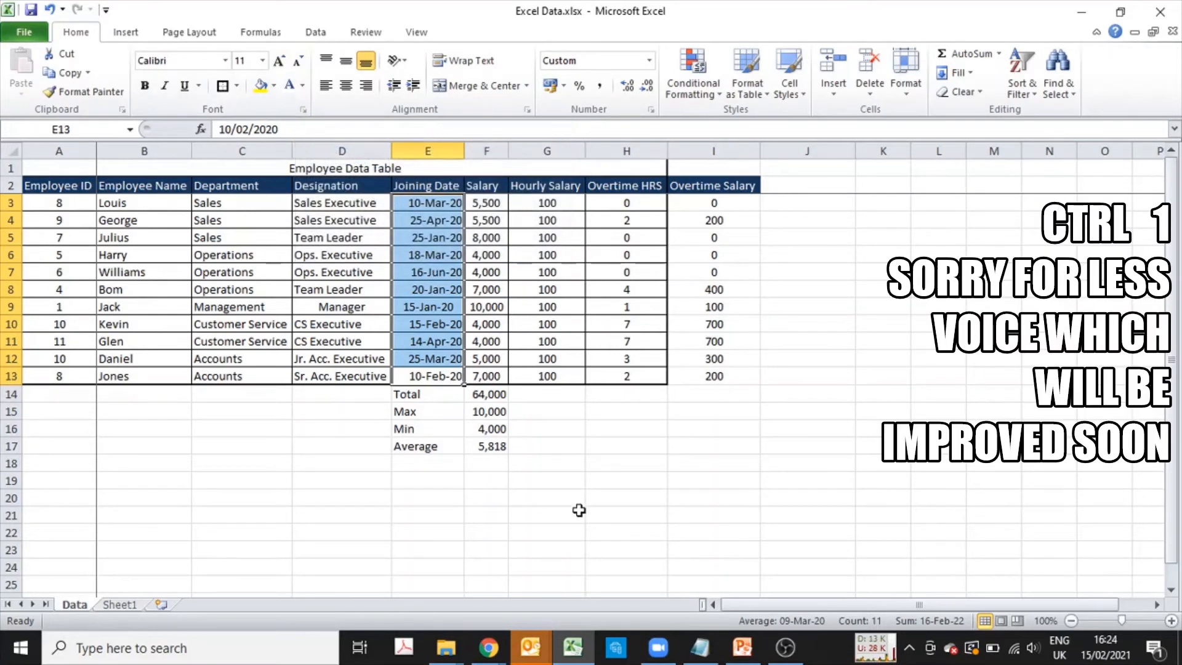
pyautogui.hotkey('ctrl', '1')
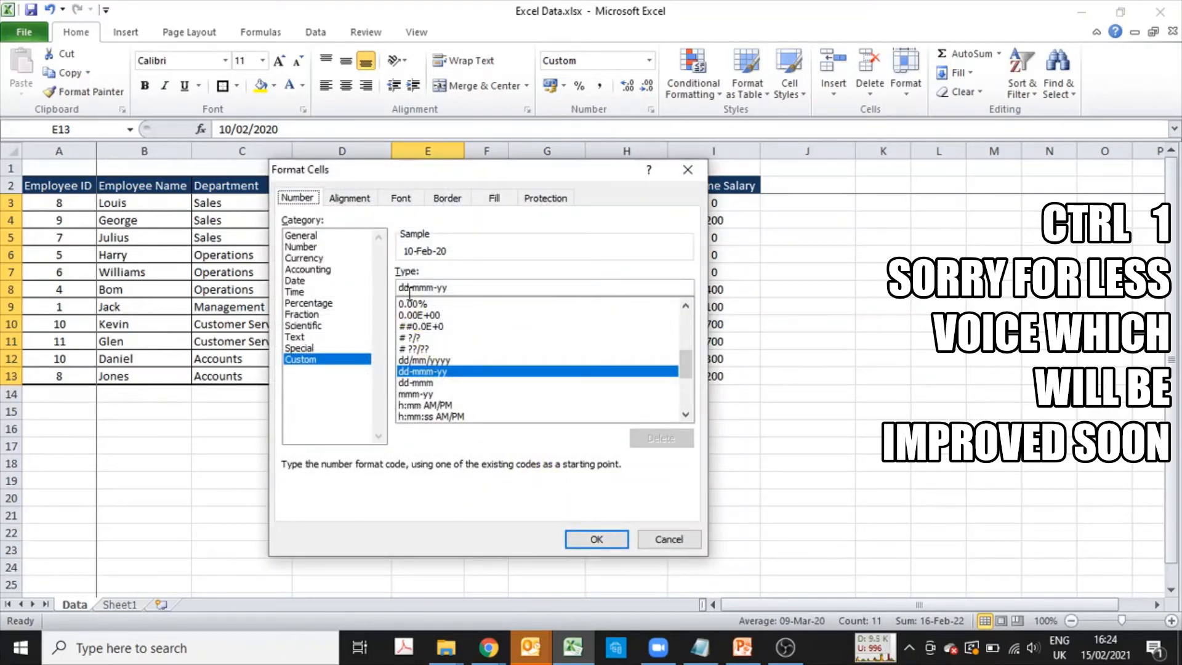
# - Edit the custom date format to dd-mm-yyy to preview a numeric month with a full year
pyautogui.click(450, 288)
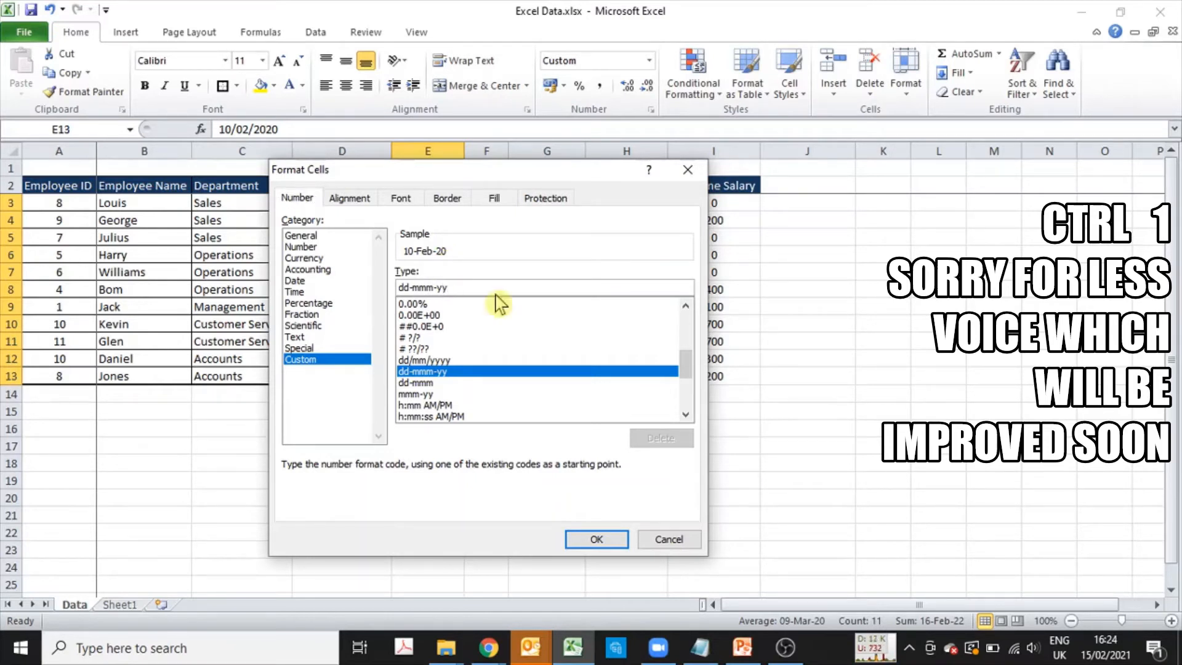
pyautogui.write('y')
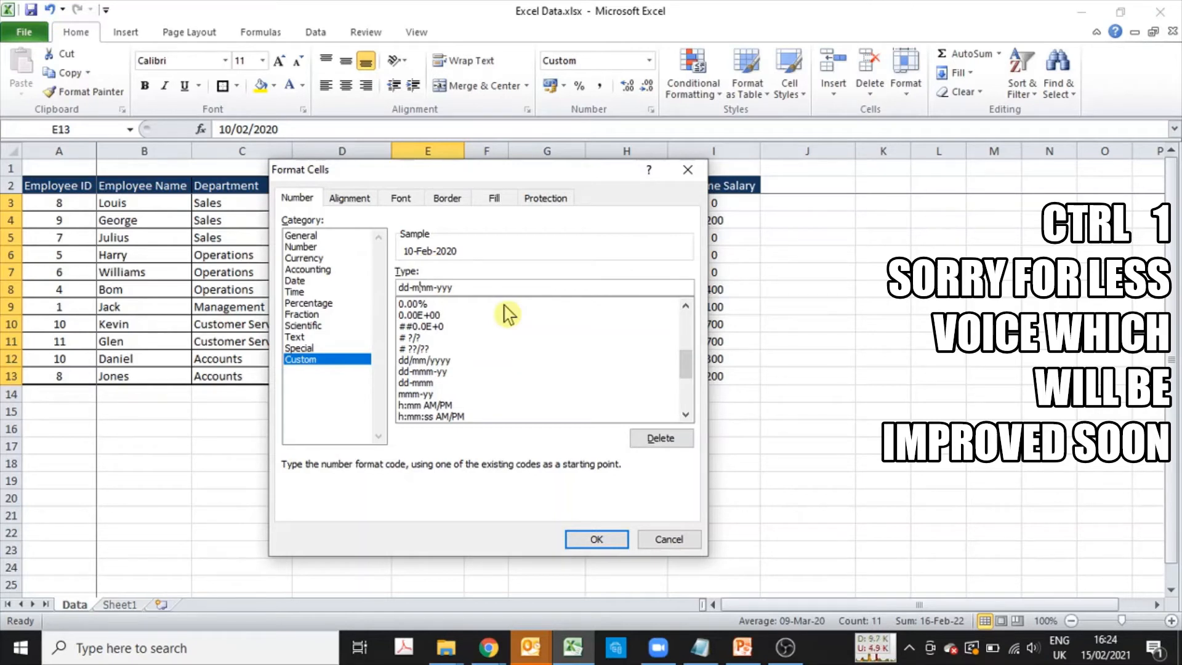
pyautogui.press('BackSpace')
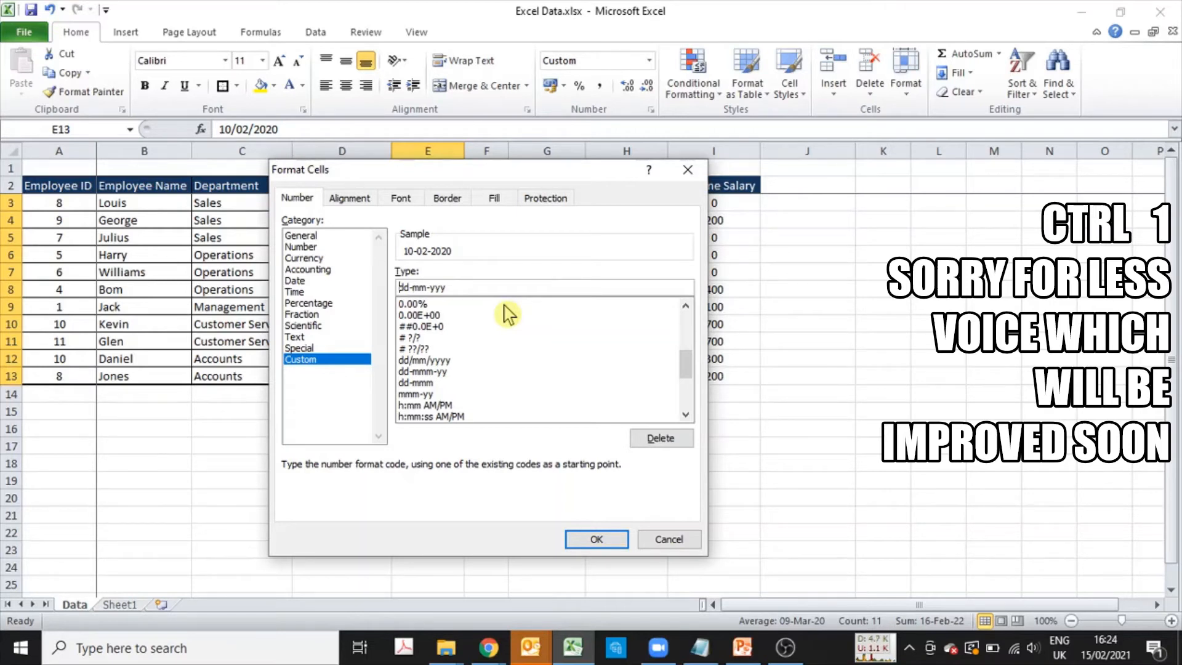
# - Apply the custom date format DDDD dd/mmm/yyy to the joining dates so the full weekday name precedes each date
pyautogui.hotkey('ctrl', 'a')
pyautogui.write('d')
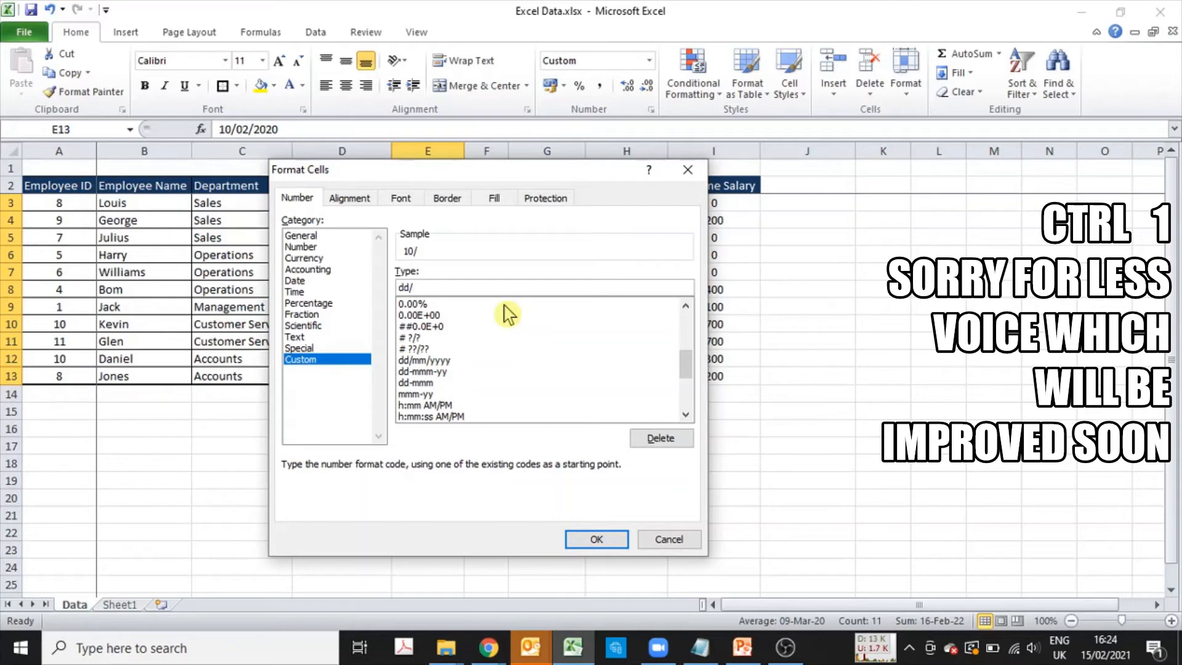
pyautogui.write('d/mmm')
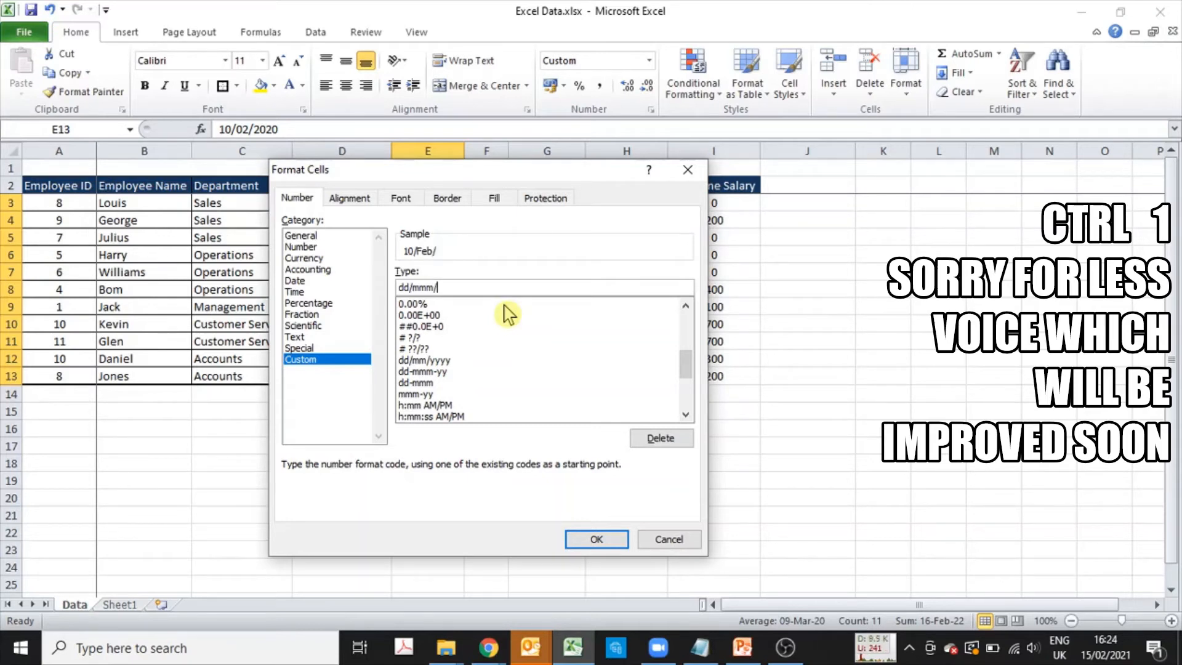
pyautogui.write('/yyy')
pyautogui.press('Home')
pyautogui.write('DD')
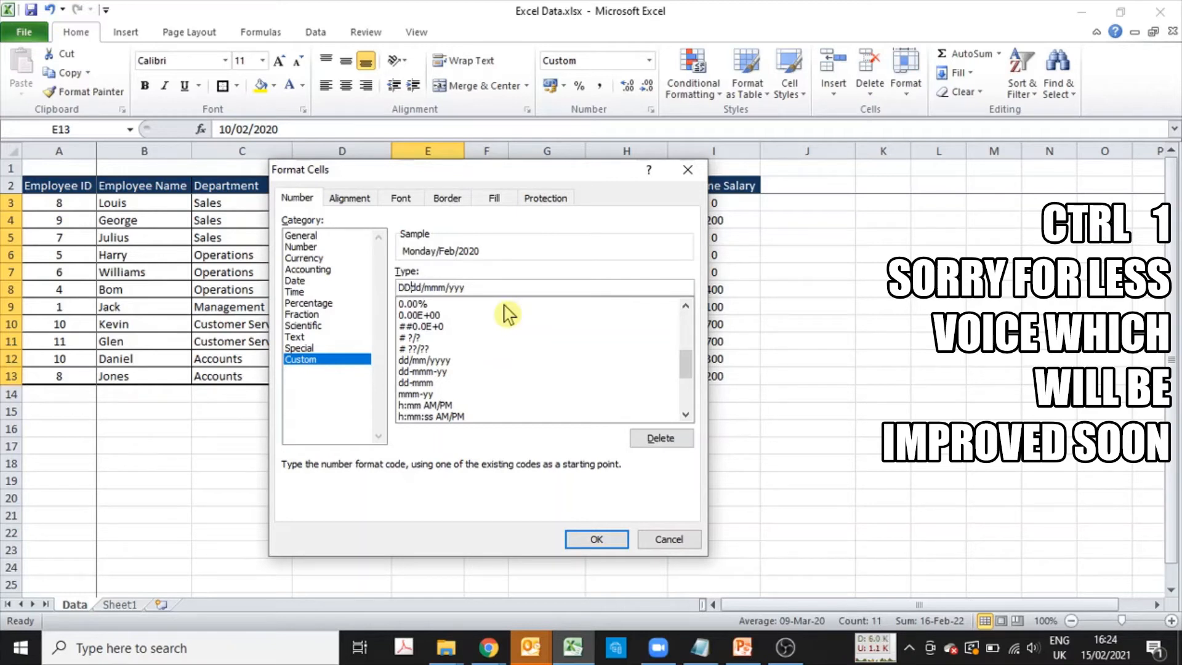
pyautogui.write('D ')
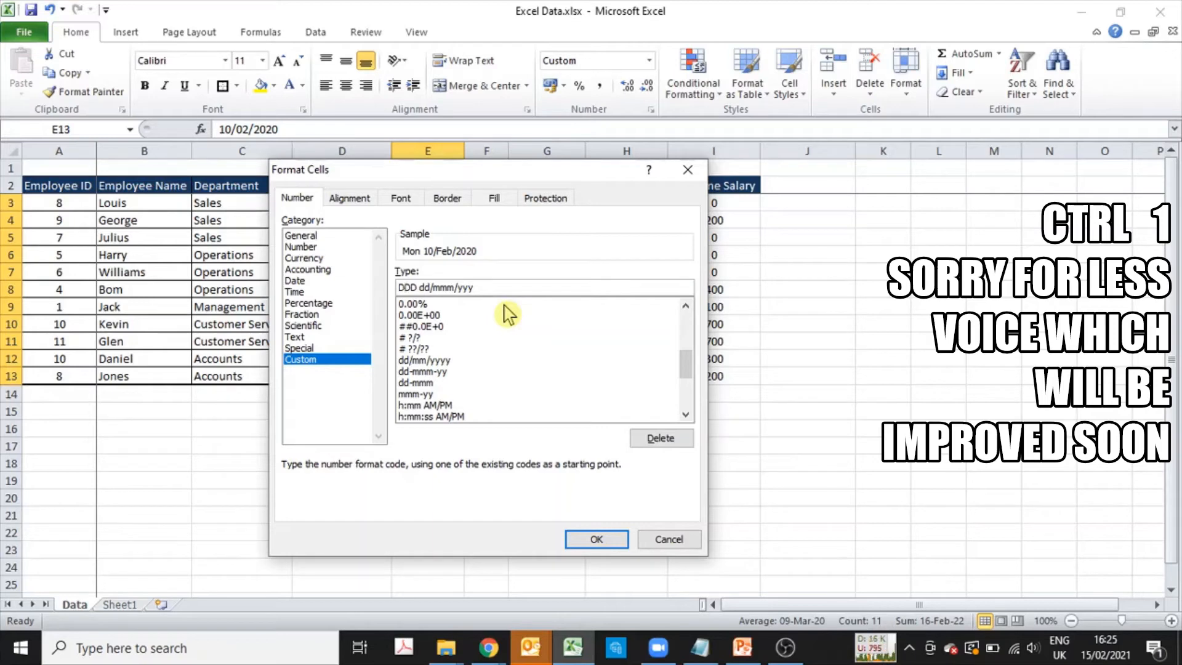
pyautogui.write('D')
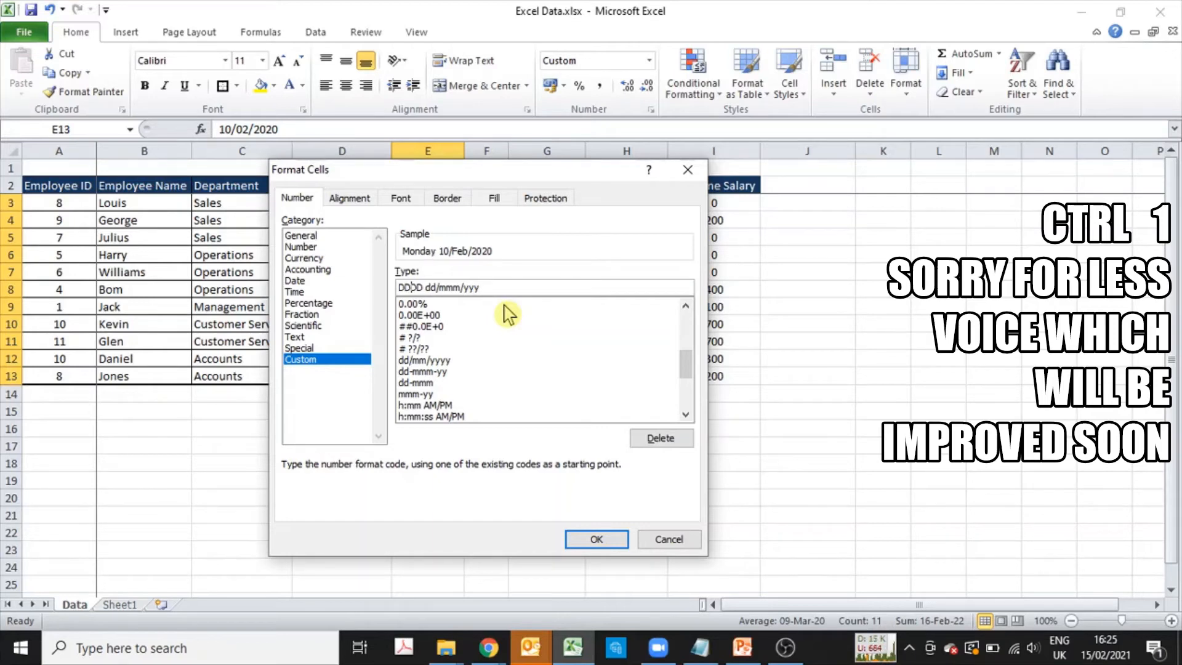
pyautogui.press('Return')
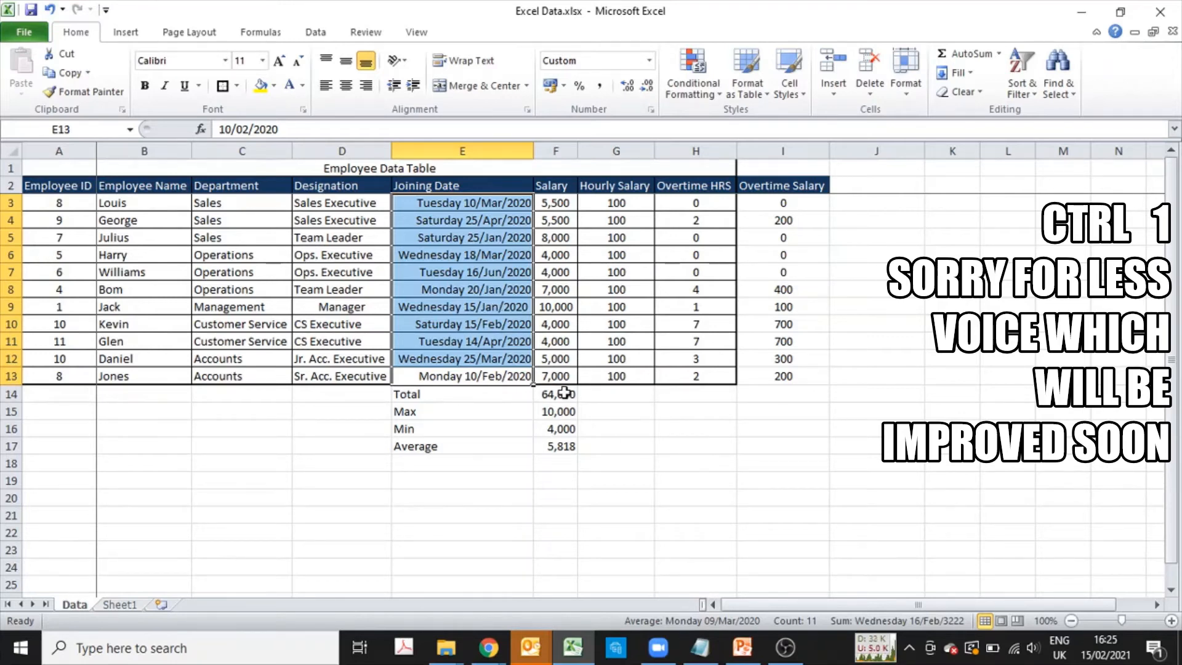
# - Clear the Total, Max, Min and Average rows in E14:F17 below the table
pyautogui.moveTo(565, 395); pyautogui.dragTo(430, 444)
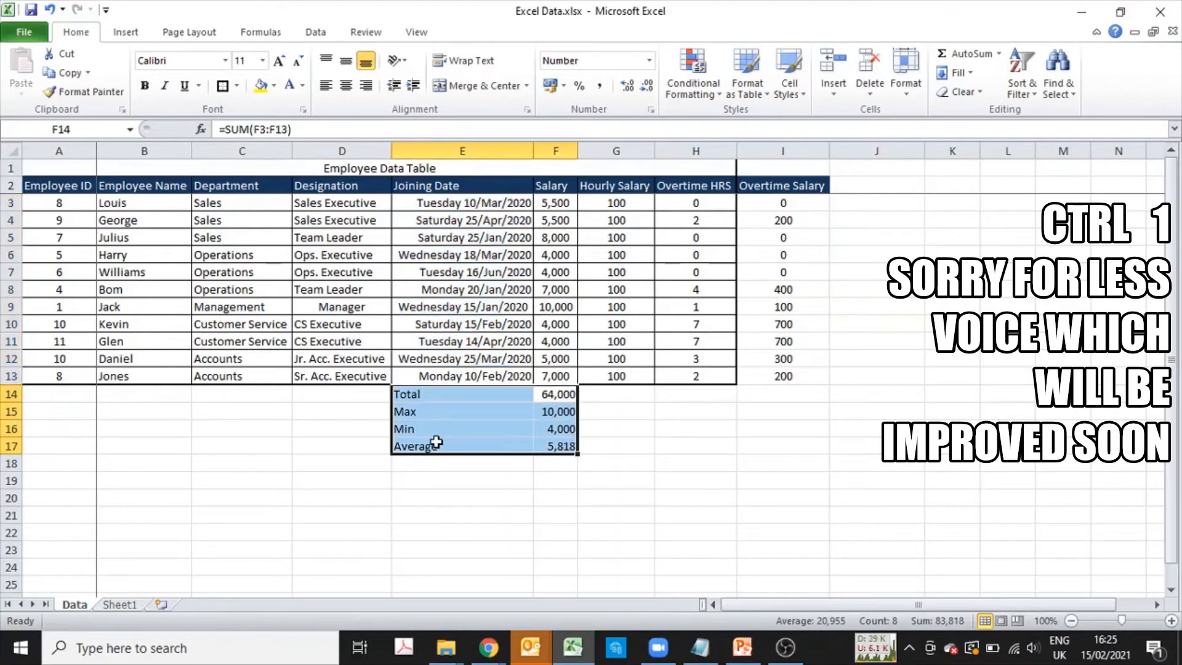
pyautogui.press('Delete')
pyautogui.press('Up')
pyautogui.press('Up')
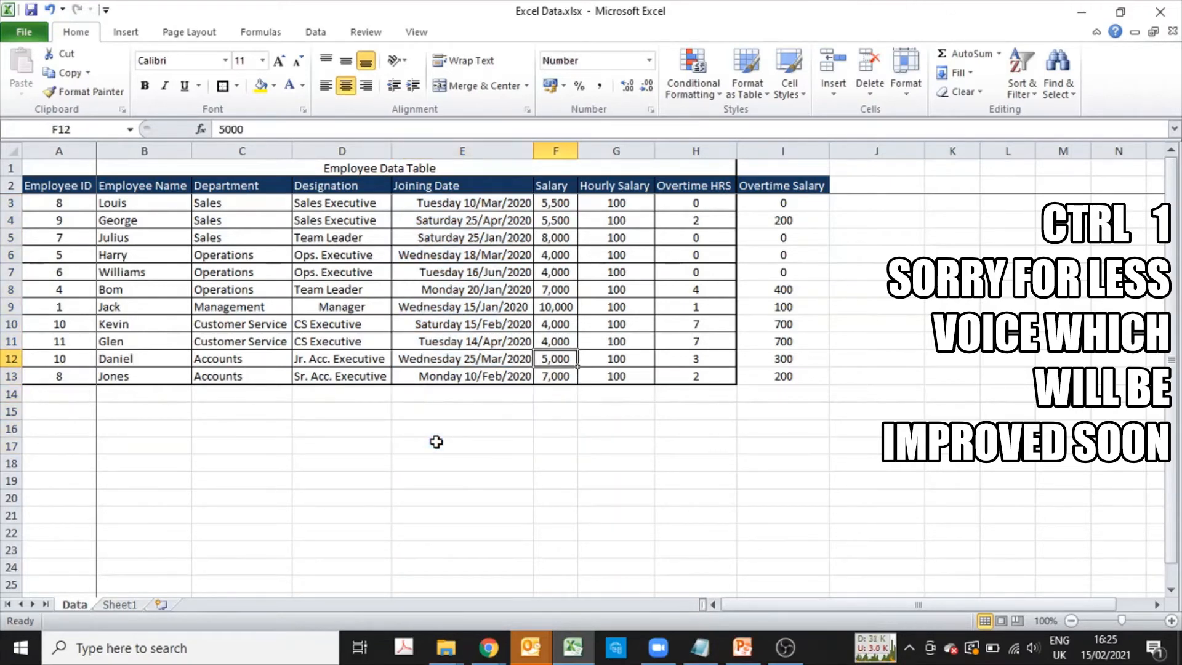
# - Add up the salaries F3:F13 in cell F14 with the SUM function
pyautogui.press('Down')
pyautogui.press('Down')
pyautogui.write('=sum(')
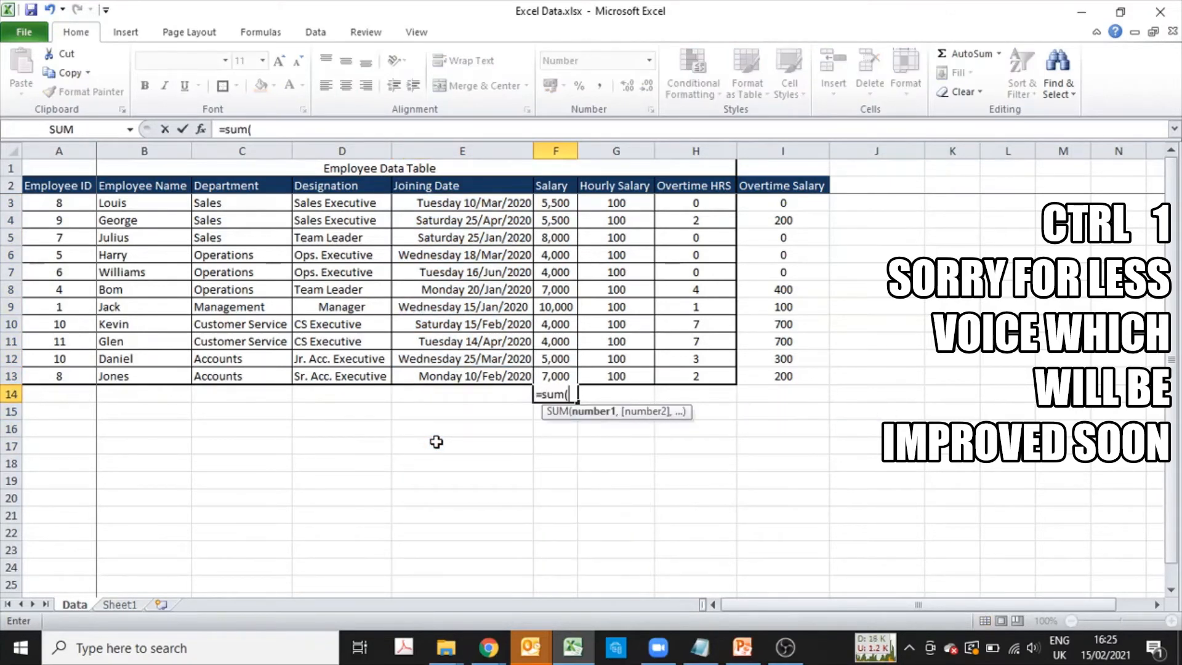
pyautogui.press('Up')
pyautogui.hotkey('ctrl', 'shift', 'Up')
pyautogui.hotkey('shift', 'Down')
pyautogui.press('Return')
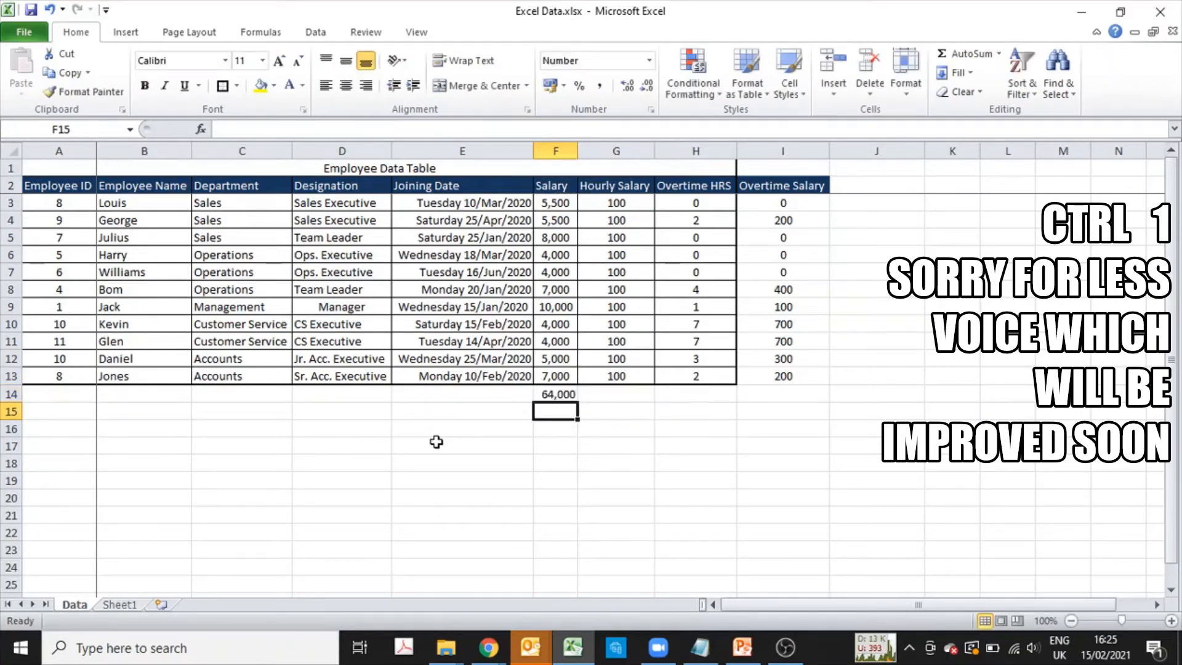
# - Label cell E14 as "Total" and cell E15 as "Salary of Operations"
pyautogui.press('Up')
pyautogui.press('Left')
pyautogui.write('Total')
pyautogui.press('Return')
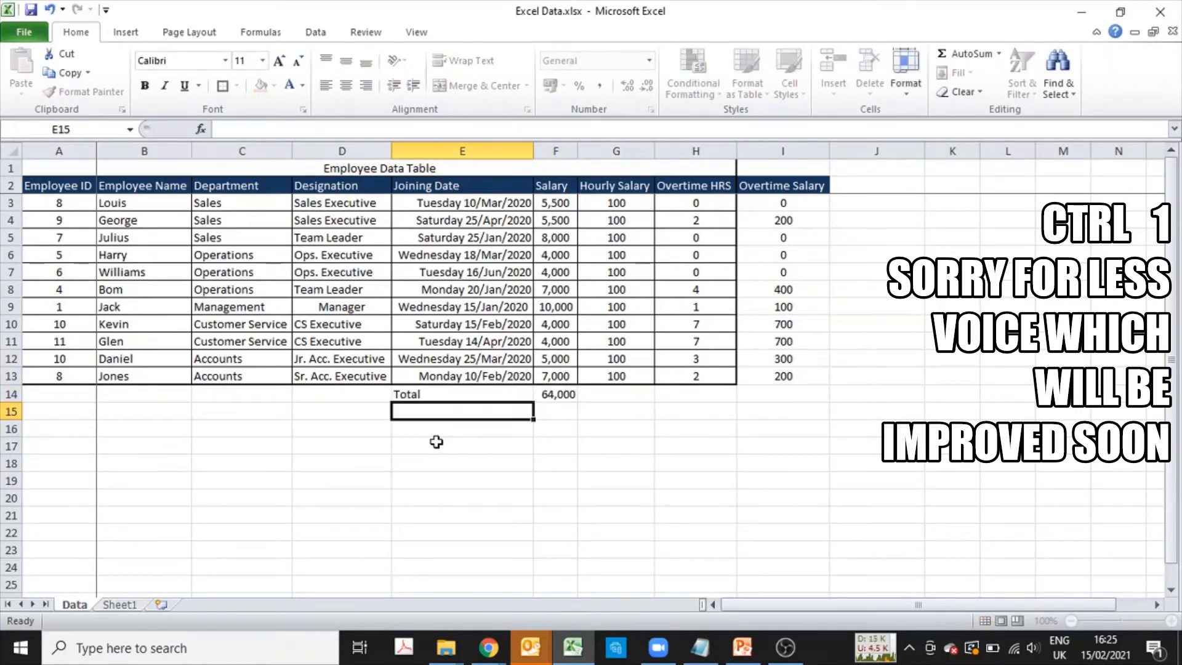
pyautogui.write('Salar')
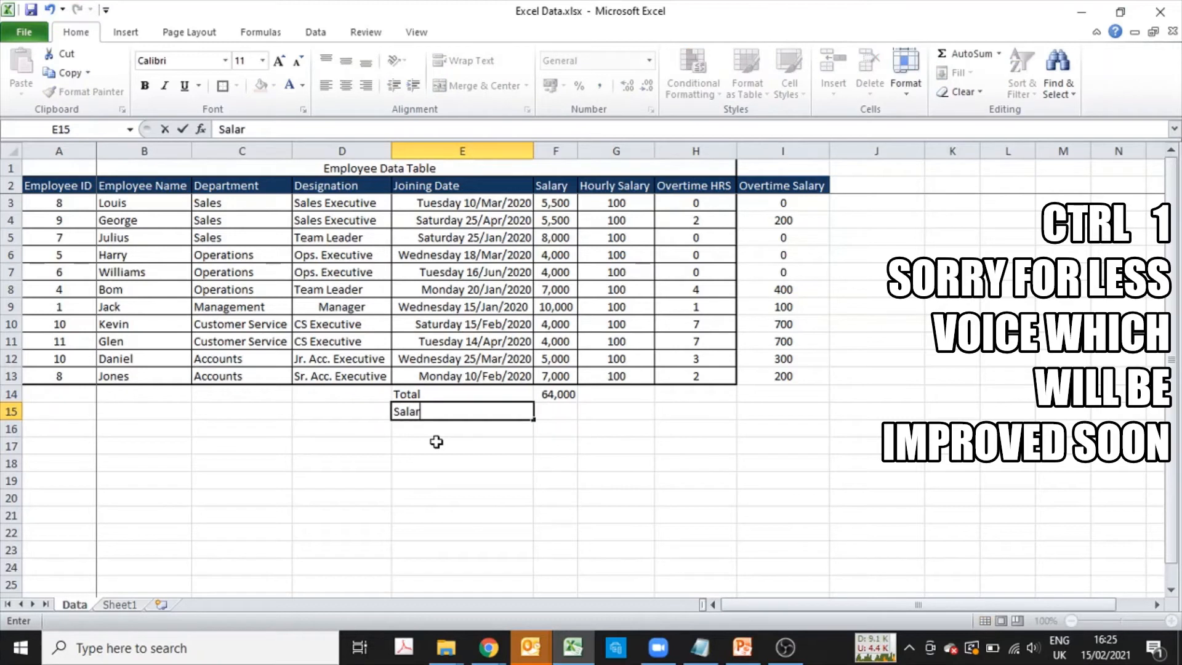
pyautogui.write('y of Operations')
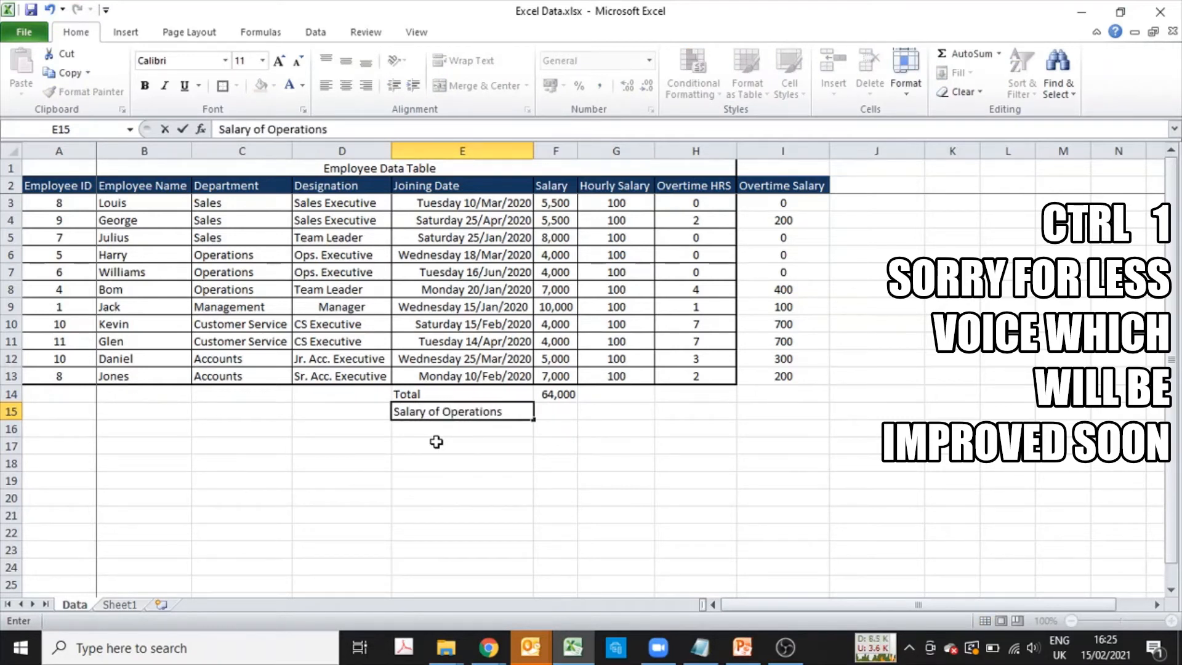
pyautogui.press('Tab')
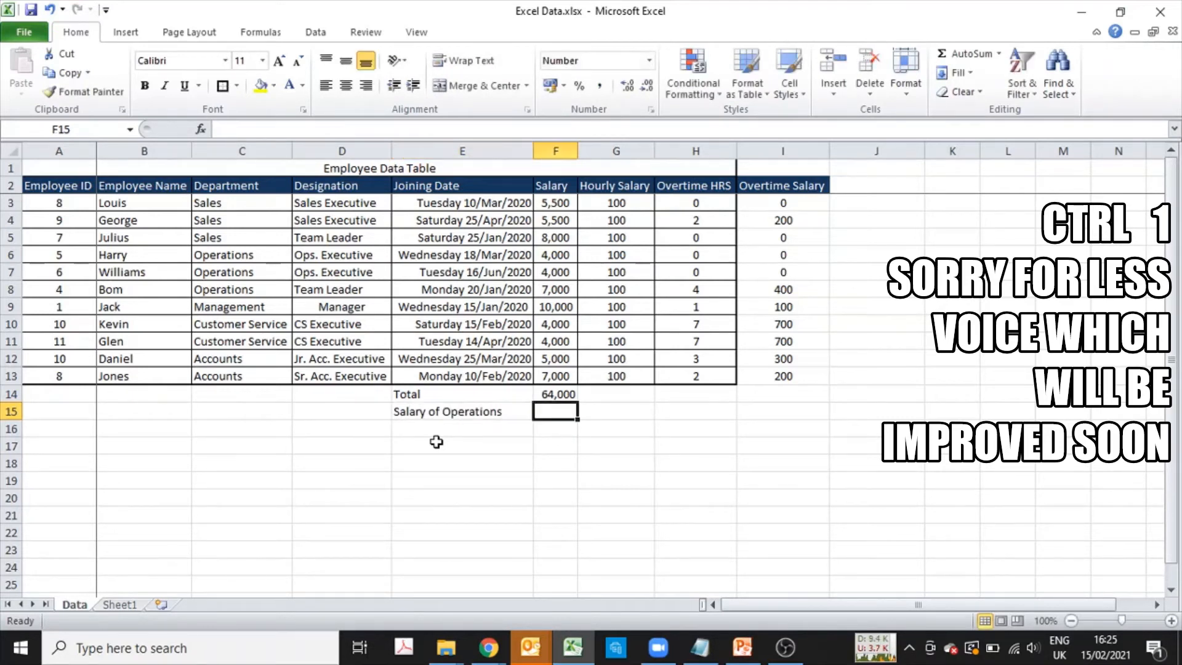
# - In F15, enter a SUMIF formula adding the salaries F3:F13 where the departments C3:C13 match "operations"
pyautogui.write('=su')
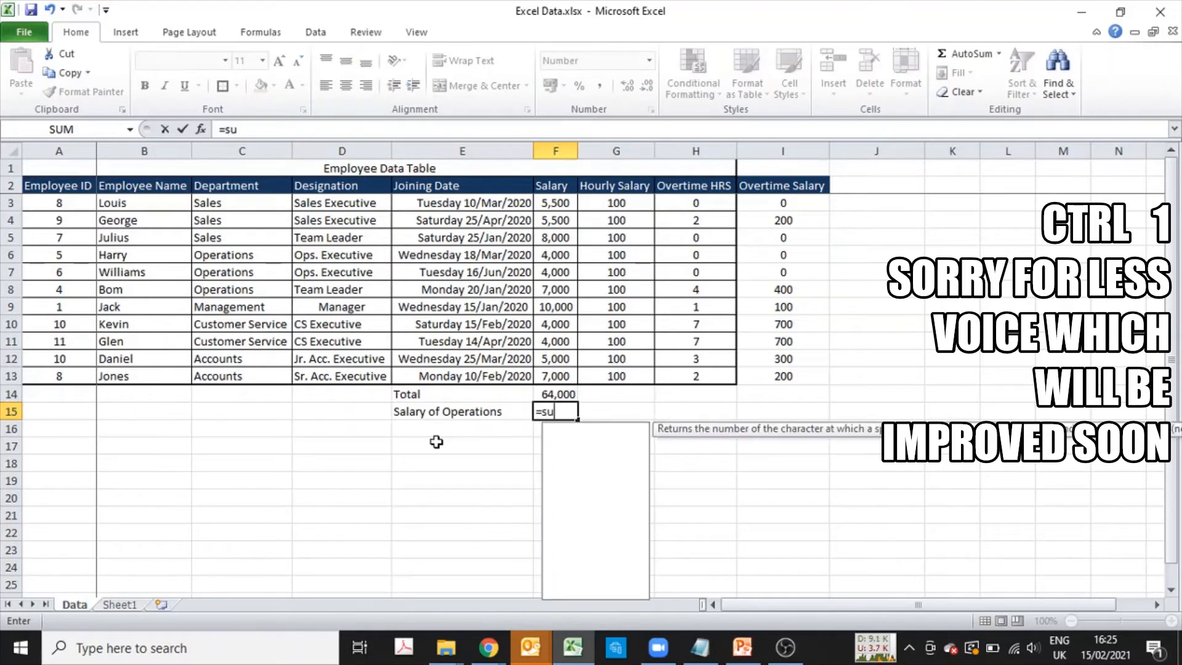
pyautogui.write('mif')
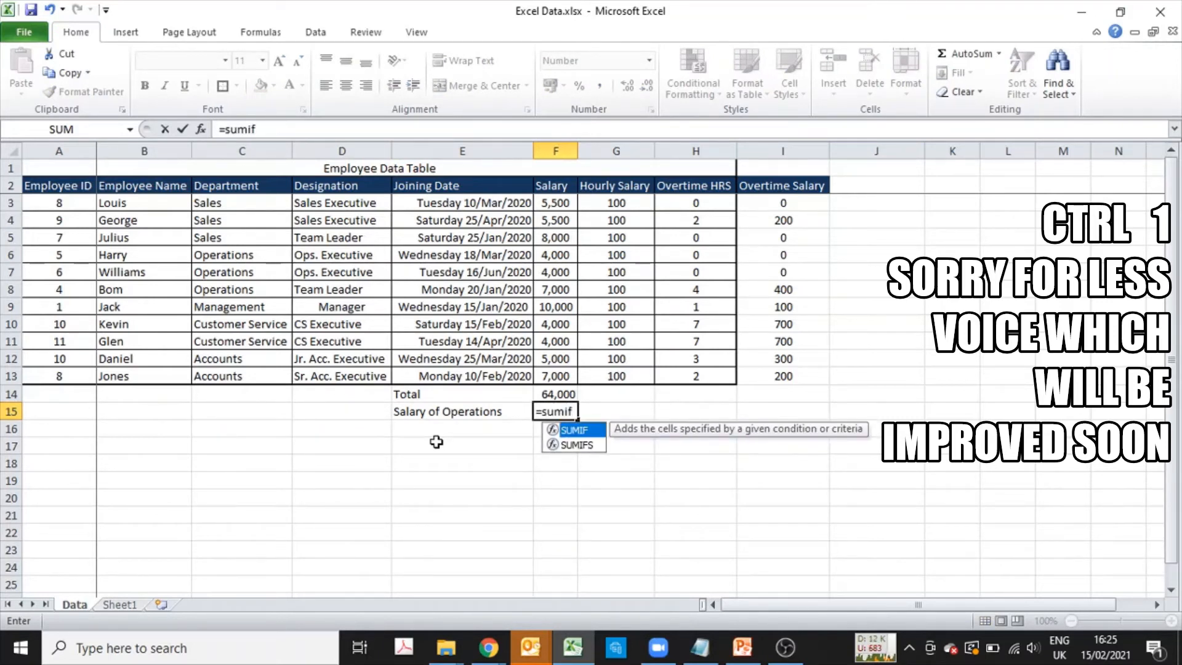
pyautogui.write('(')
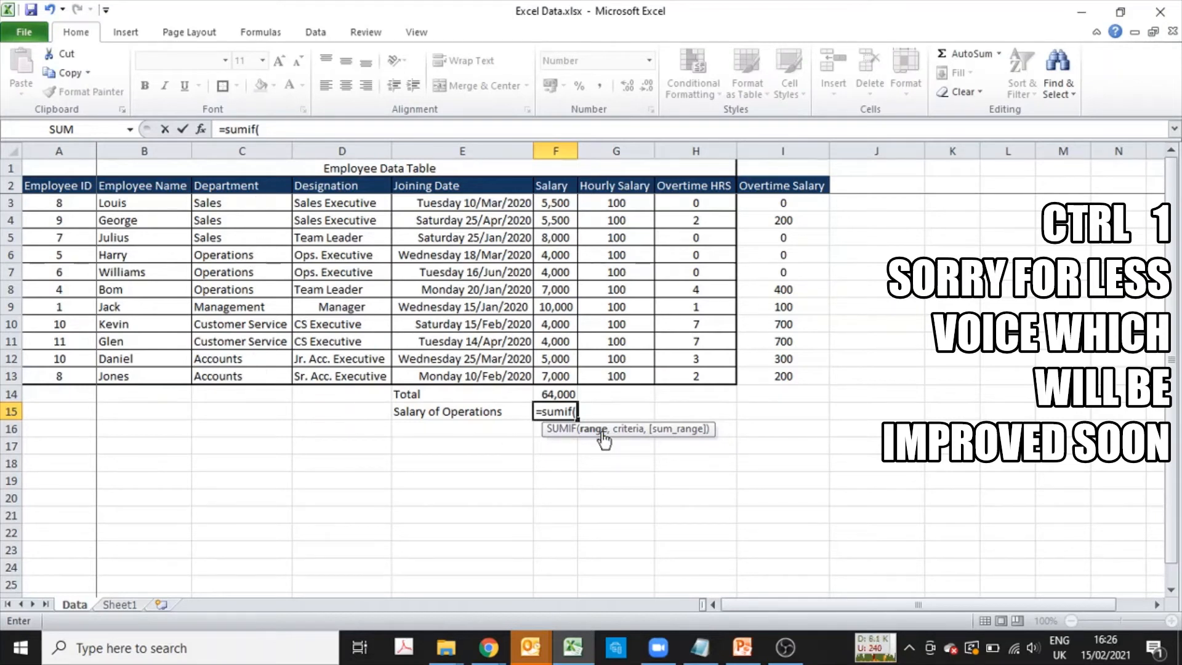
pyautogui.moveTo(245, 203); pyautogui.dragTo(246, 377)
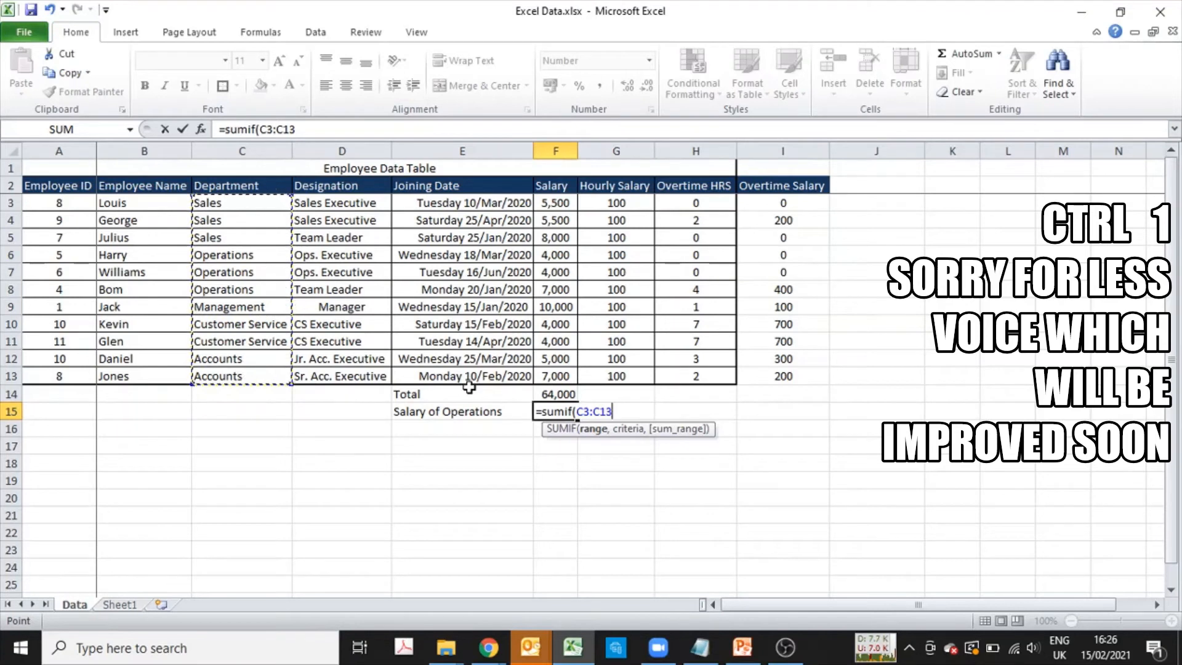
pyautogui.write(',')
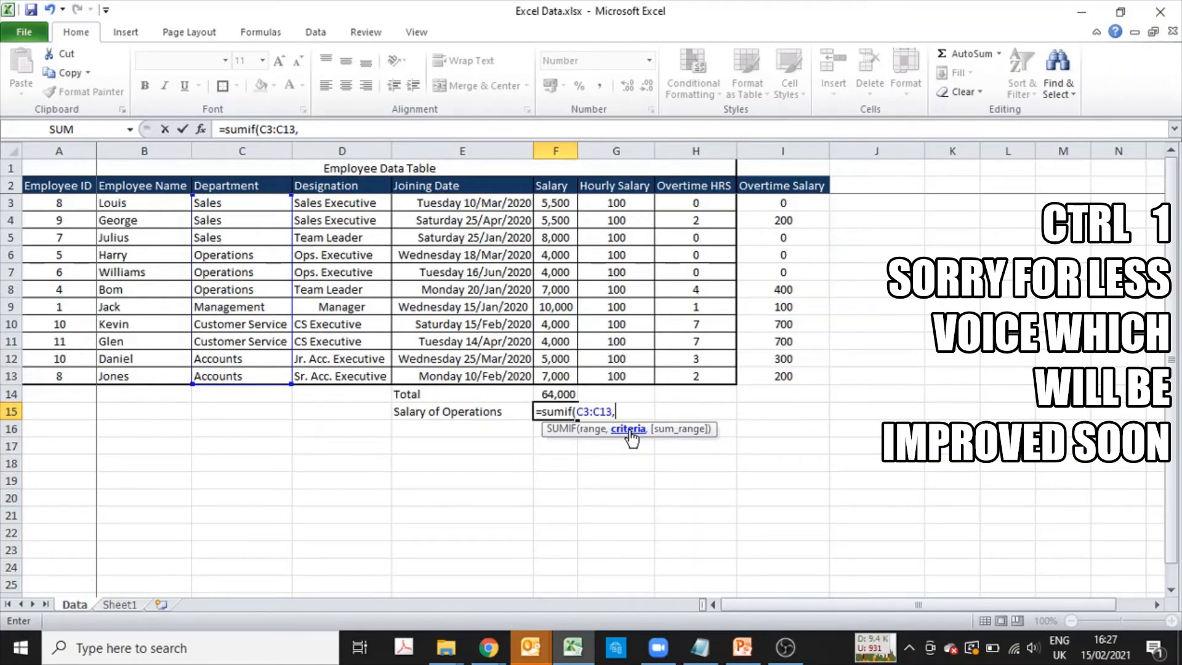
pyautogui.write('@')
pyautogui.press('BackSpace')
pyautogui.write('"operations')
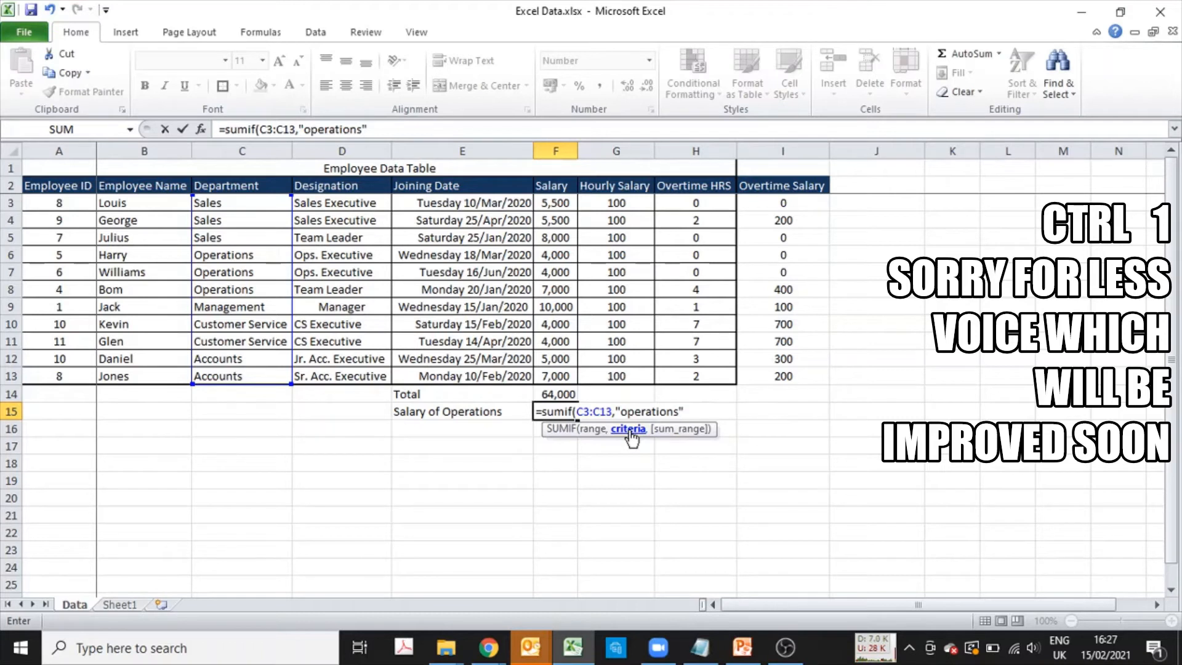
pyautogui.write('",')
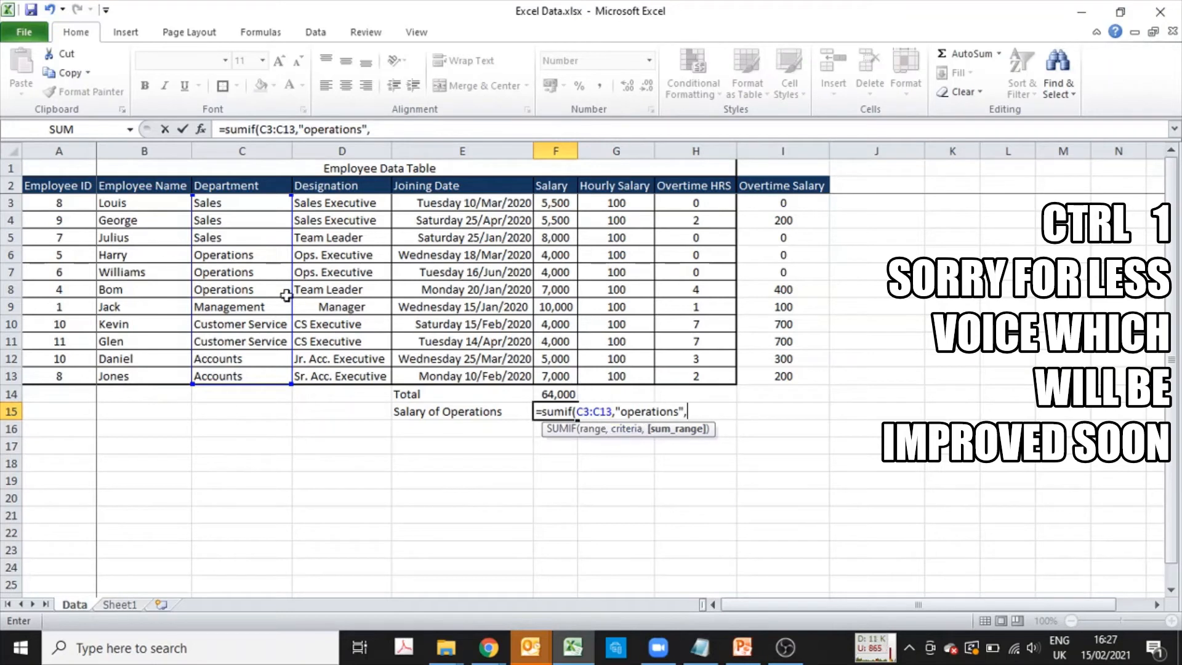
pyautogui.moveTo(562, 203); pyautogui.dragTo(559, 376)
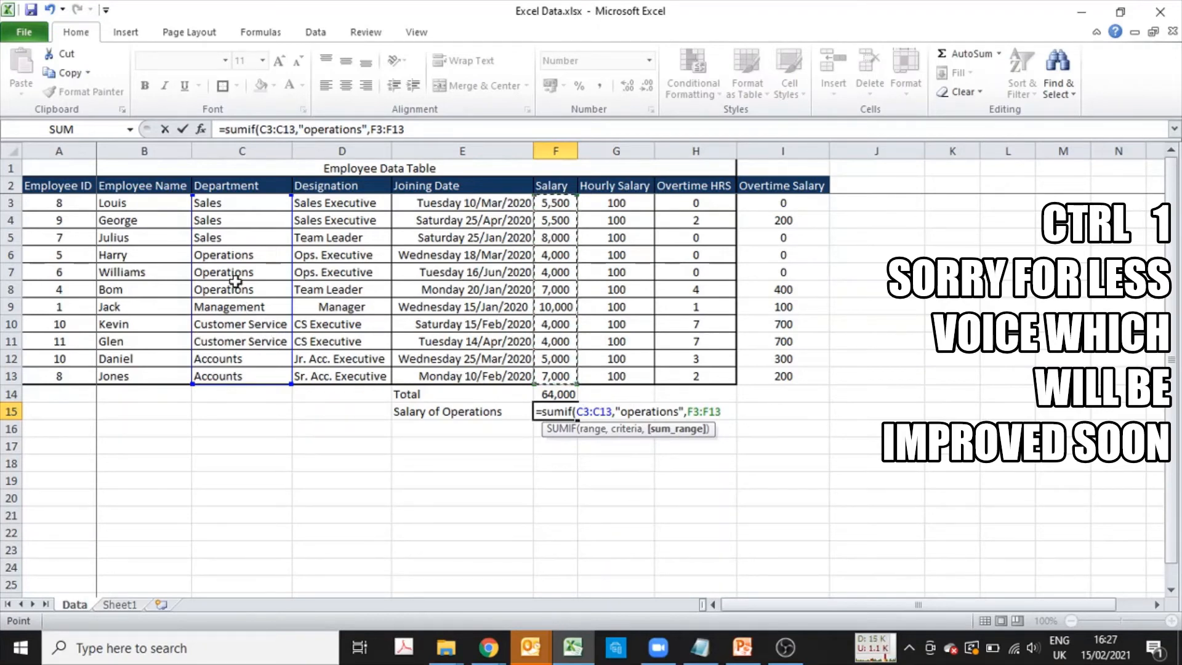
pyautogui.write(')')
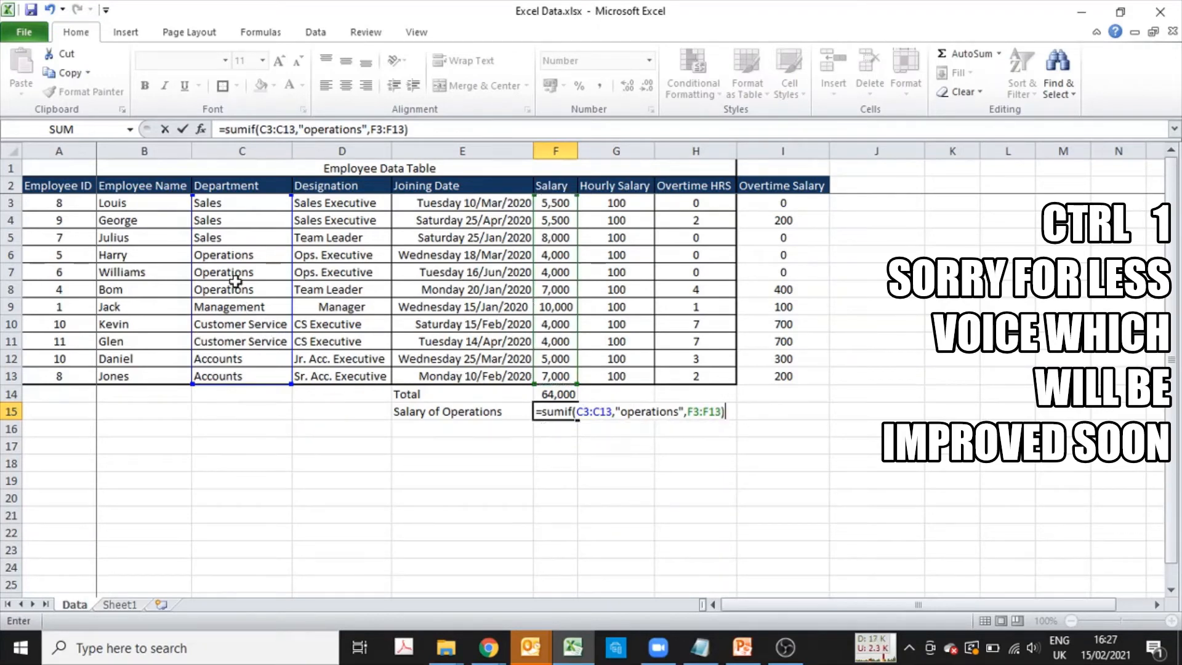
pyautogui.press('Return')
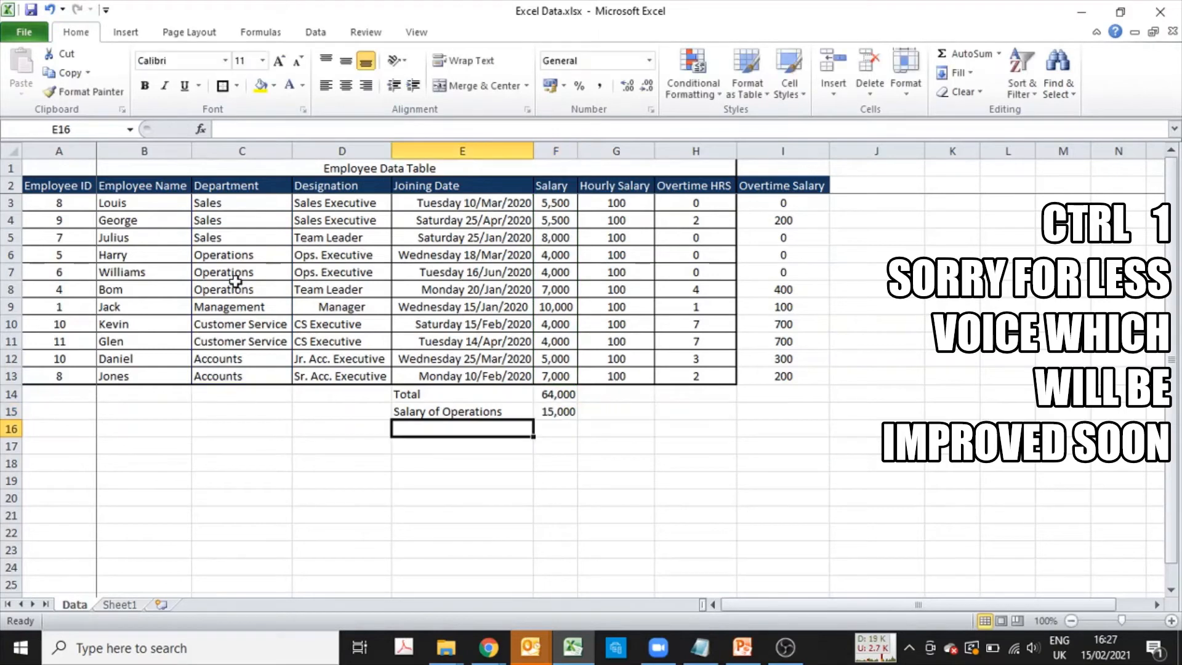
# - Turn on filters for the employee table's header row
pyautogui.press('Up')
pyautogui.press('Up')
pyautogui.press('Right')
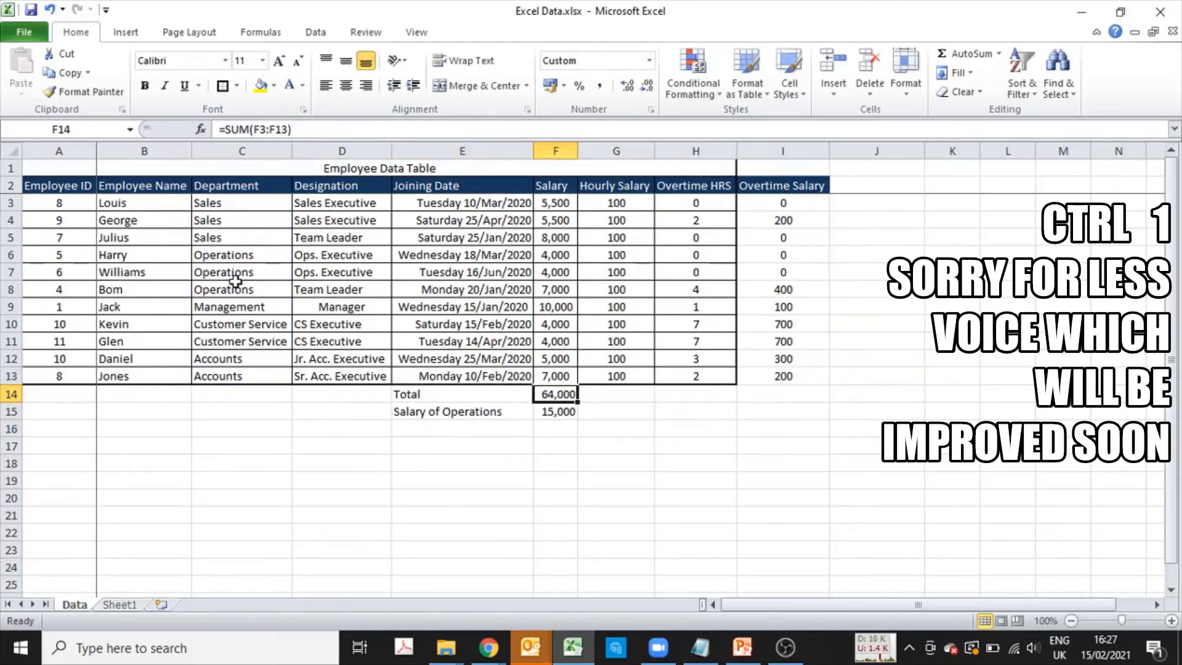
pyautogui.press('Down')
pyautogui.hotkey('ctrl', 'Up')
pyautogui.hotkey('ctrl', 'shift', 'l')
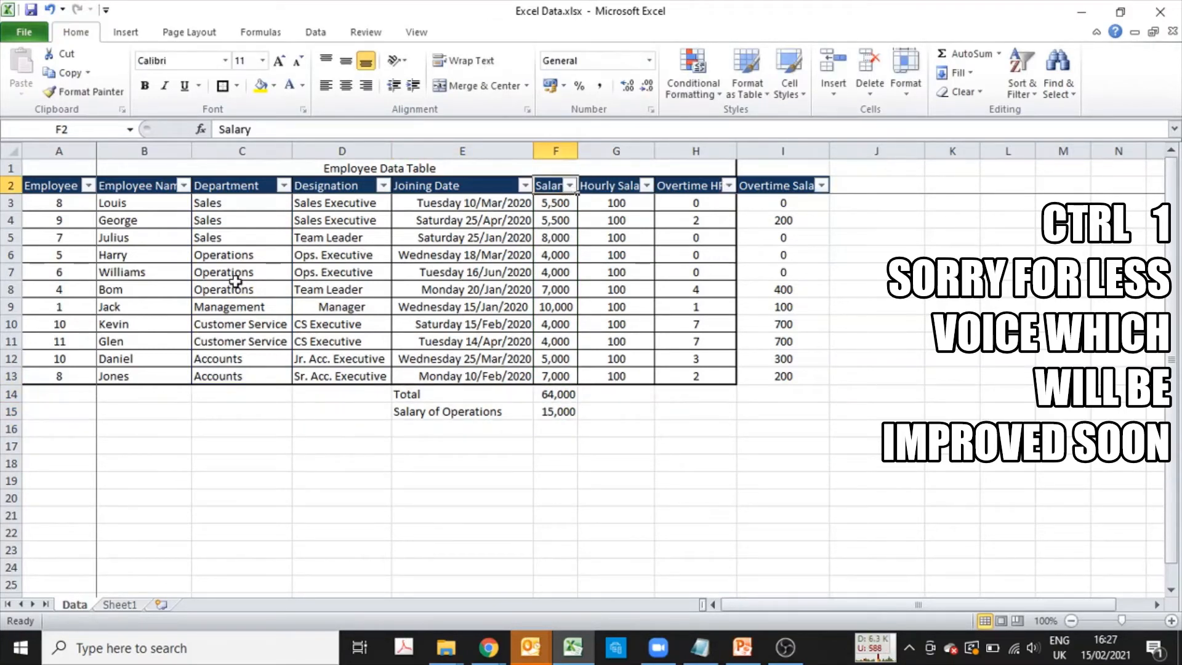
# - Filter the Department column to show only Operations
pyautogui.press('Left')
pyautogui.press('Left')
pyautogui.press('Left')
pyautogui.hotkey('alt', 'Down')
pyautogui.press('Down')
pyautogui.press('Down')
pyautogui.press('Down')
pyautogui.press('Down')
pyautogui.press('Down')
pyautogui.press('Down')
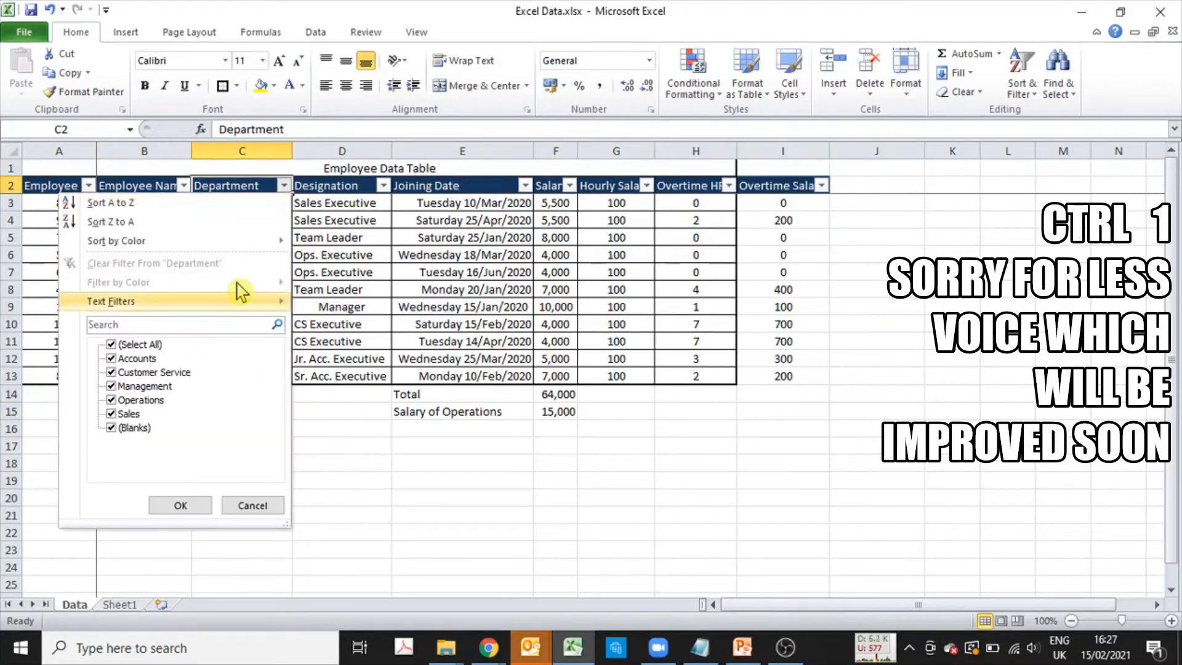
pyautogui.press('Up')
pyautogui.press('space')
pyautogui.press('Down')
pyautogui.press('Down')
pyautogui.press('Down')
pyautogui.press('Down')
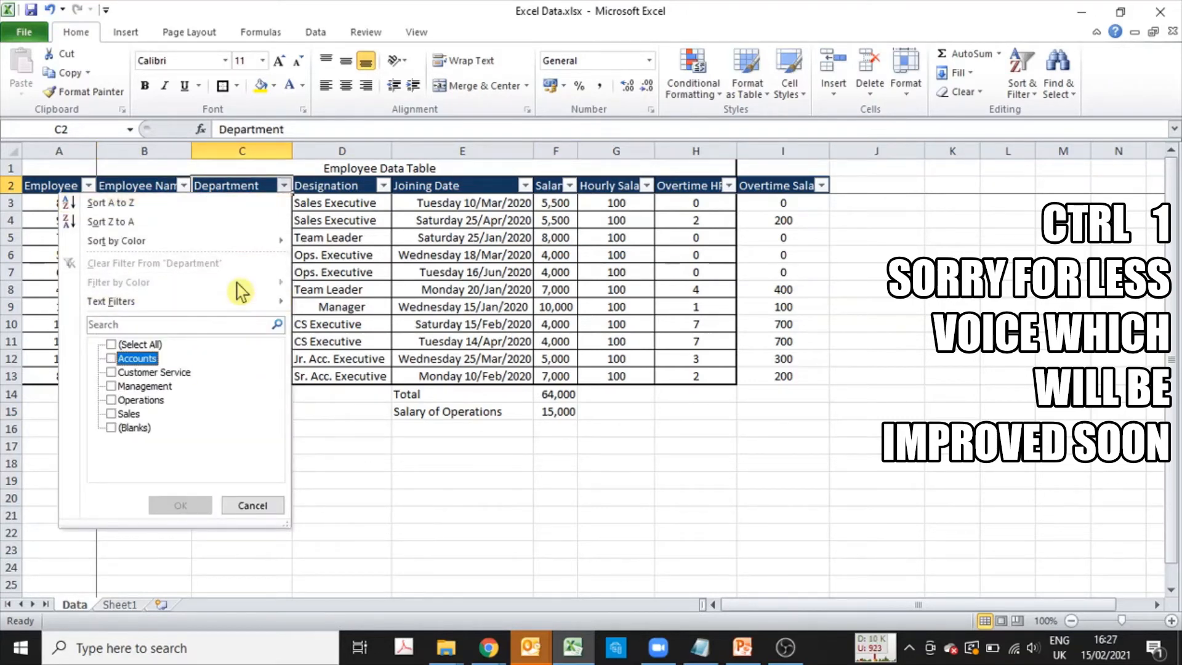
pyautogui.press('space')
pyautogui.press('Return')
# - Select the filtered Operations salaries in F6:F8 to check their sum against the SUMIF result
pyautogui.press('Down')
pyautogui.press('Right')
pyautogui.press('Right')
pyautogui.press('Right')
pyautogui.hotkey('shift', 'Down')
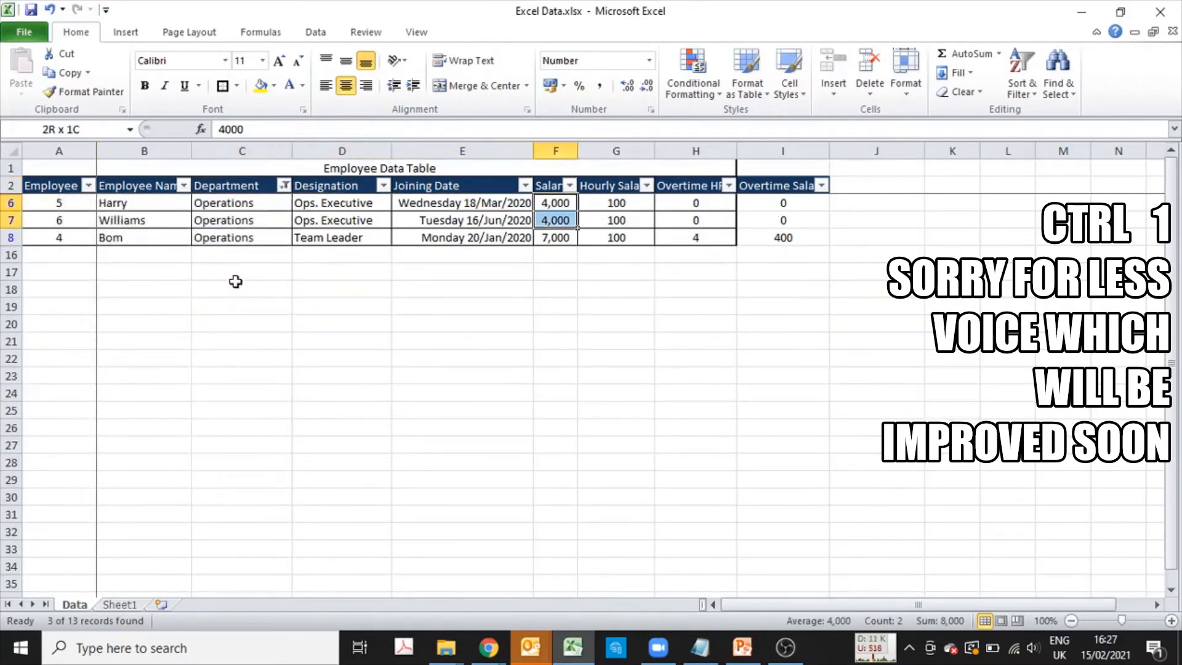
pyautogui.hotkey('shift', 'Down')
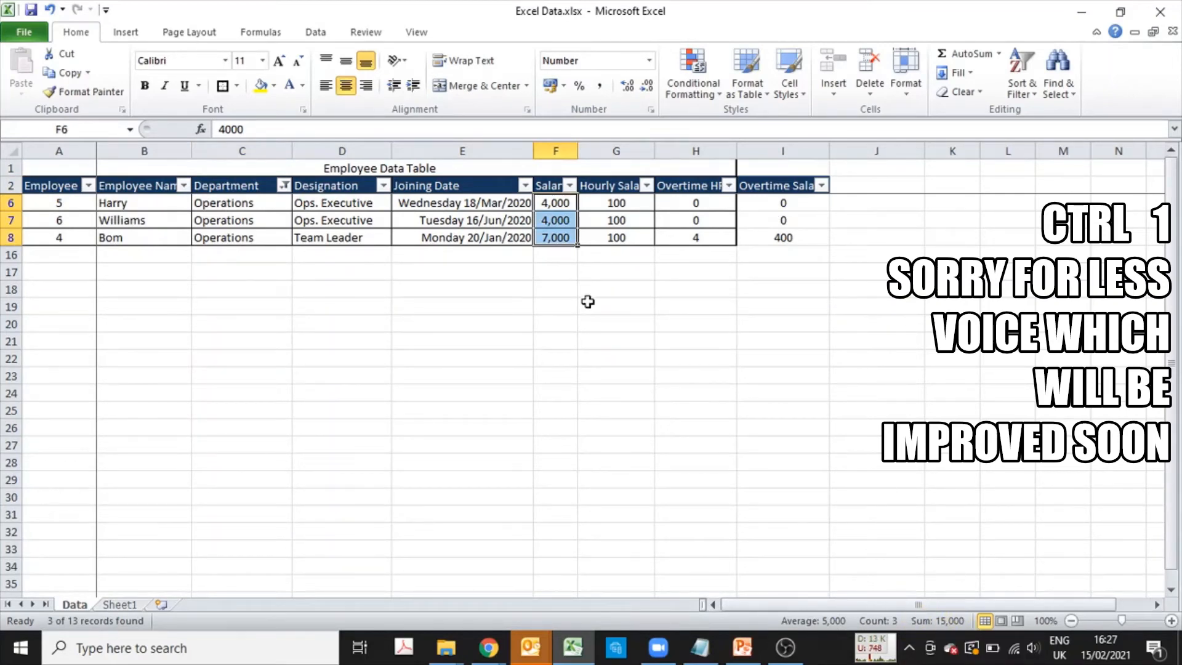
# - Clear the Department filter to show all employees again and return to the SUMIF cell F15
pyautogui.hotkey('alt', 'd')
pyautogui.press('f')
pyautogui.press('s')
pyautogui.hotkey('ctrl', 'Down')
pyautogui.press('Down')
pyautogui.press('Up')
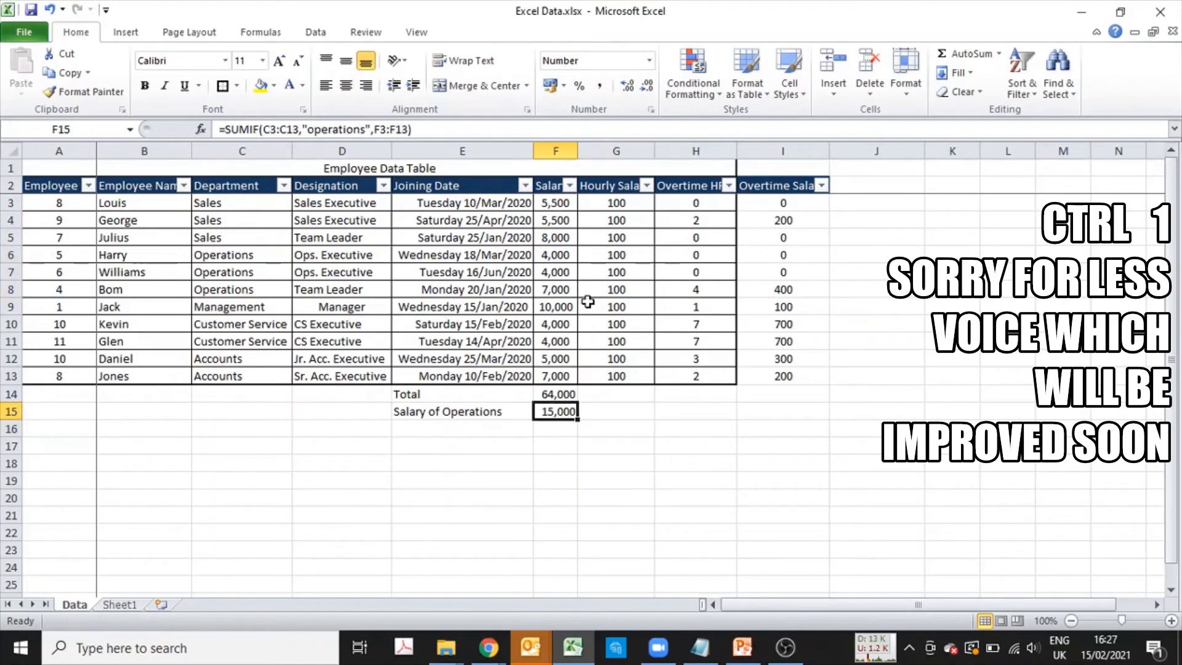
# - Copy the "Salary of Operations" label from E15 down into E16 and select the empty cell F16 beside it
pyautogui.press('Left')
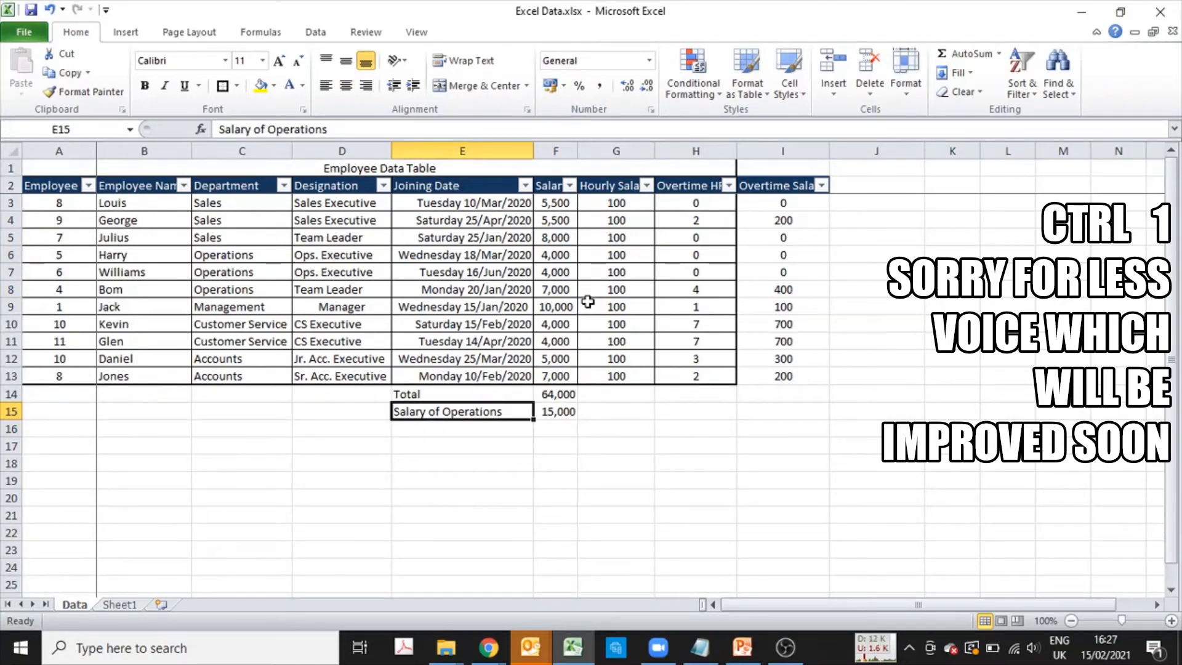
pyautogui.press('Down')
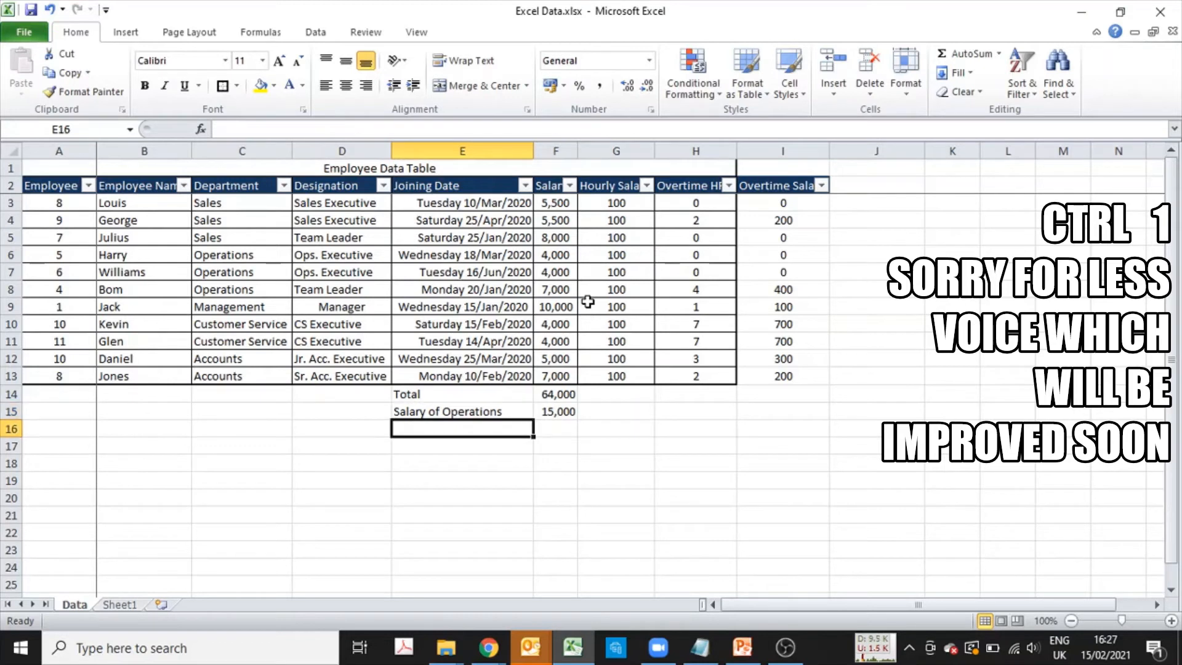
pyautogui.hotkey('ctrl', 'd')
pyautogui.press('Right')
pyautogui.press('Up')
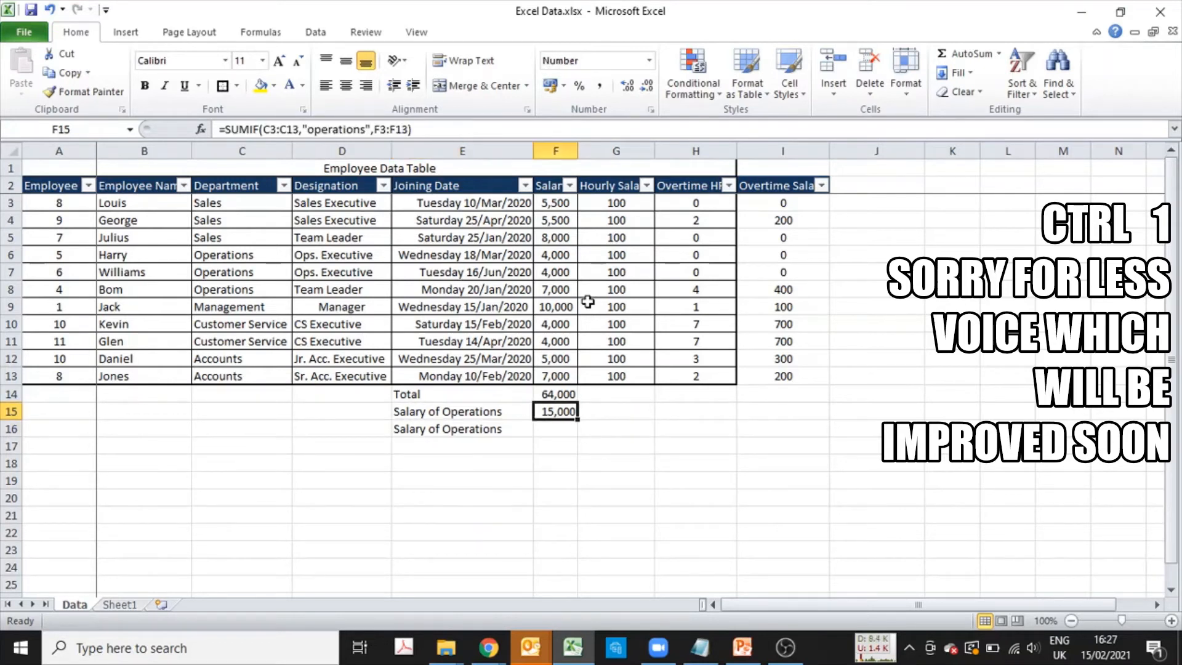
pyautogui.press('Down')
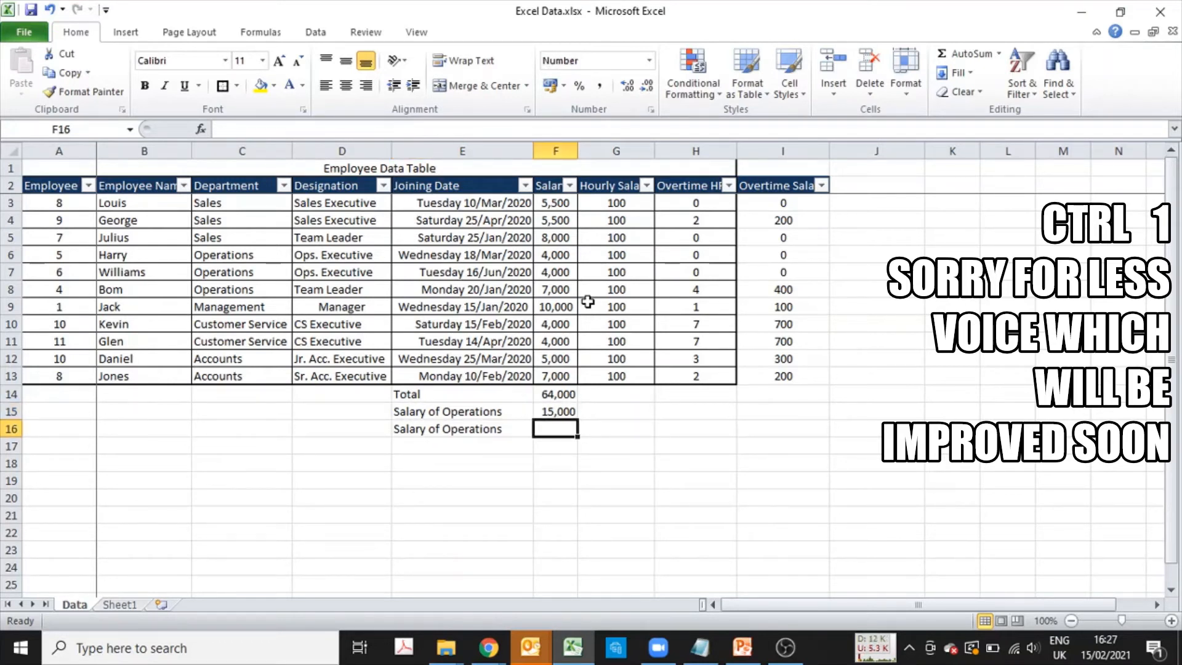
# - Start a SUMIFS formula in F16 with the salary cells F3:F13 as the sum range
pyautogui.write('=sumif(')
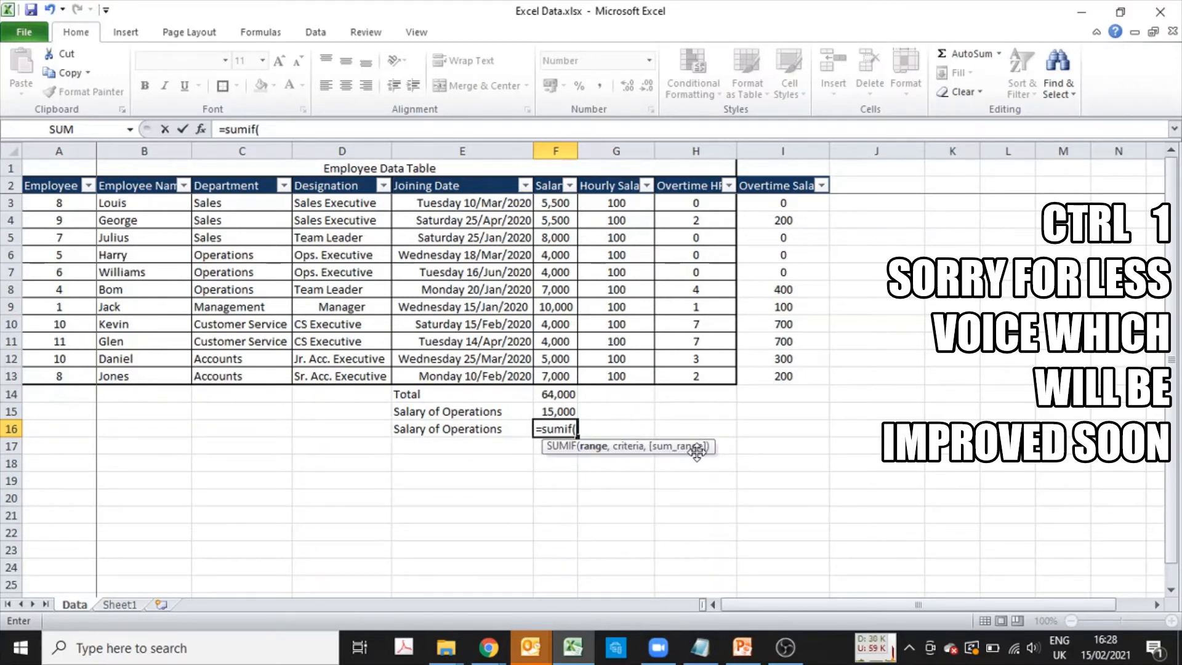
pyautogui.press('BackSpace')
pyautogui.write('s')
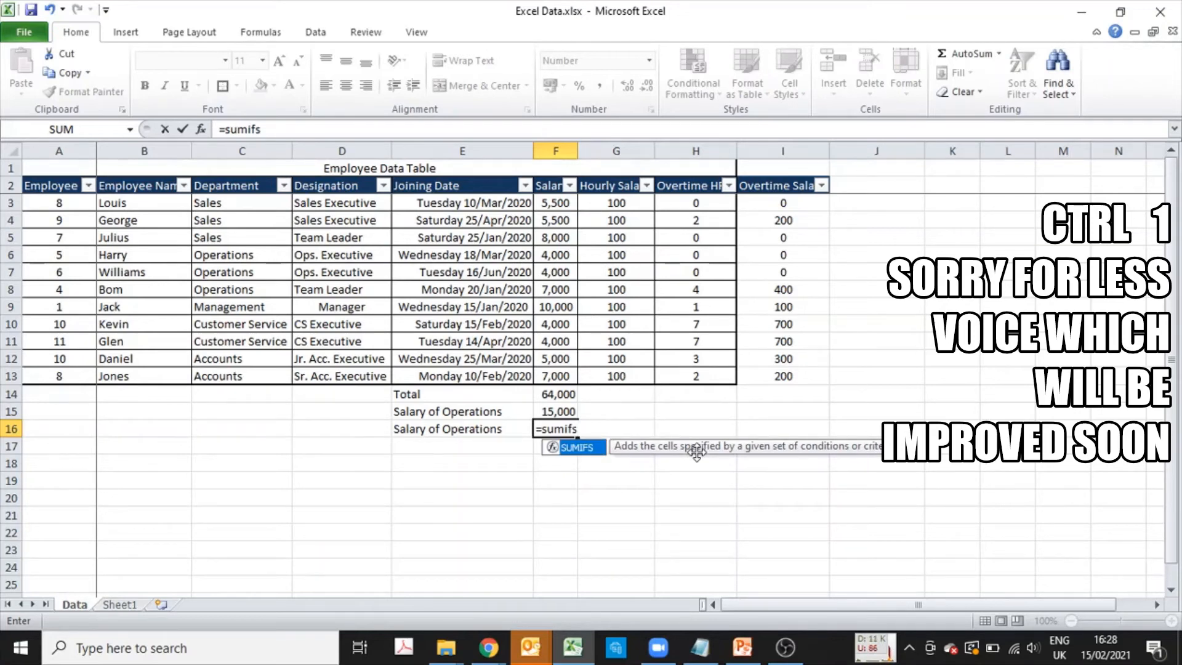
pyautogui.write('(')
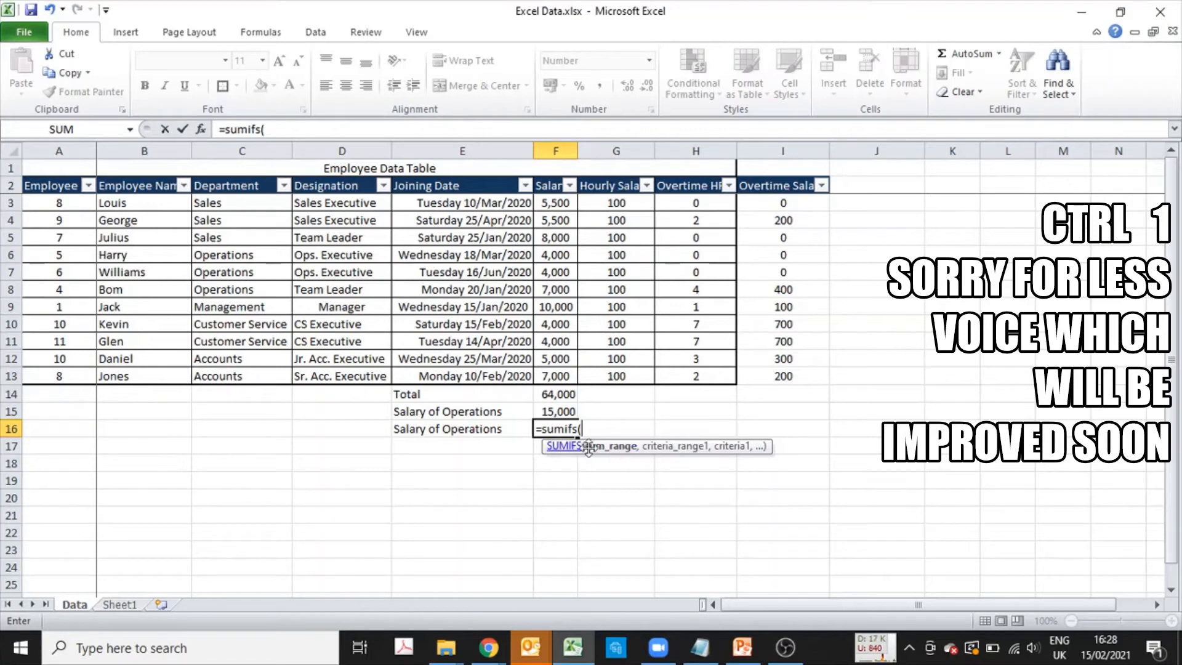
pyautogui.click(559, 204)
pyautogui.moveTo(559, 204); pyautogui.dragTo(555, 378)
pyautogui.write(',')
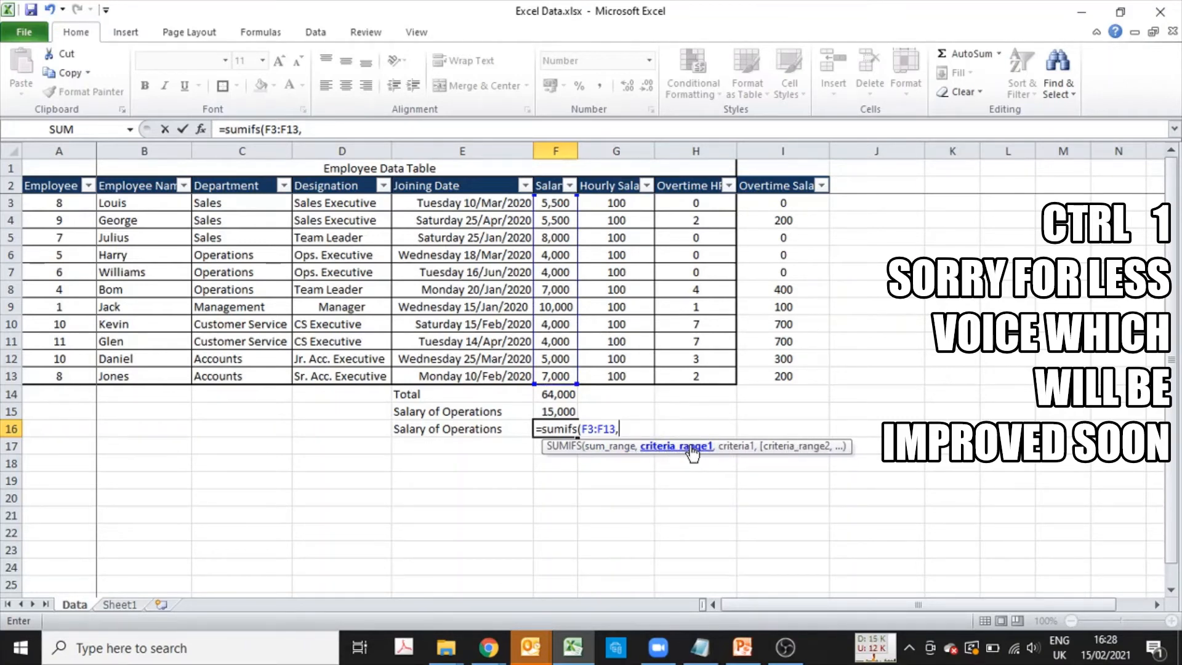
# - Add the department cells C3:C13 with criterion C6 as the first condition of the SUMIFS formula
pyautogui.moveTo(243, 203); pyautogui.dragTo(259, 371)
pyautogui.write(',')
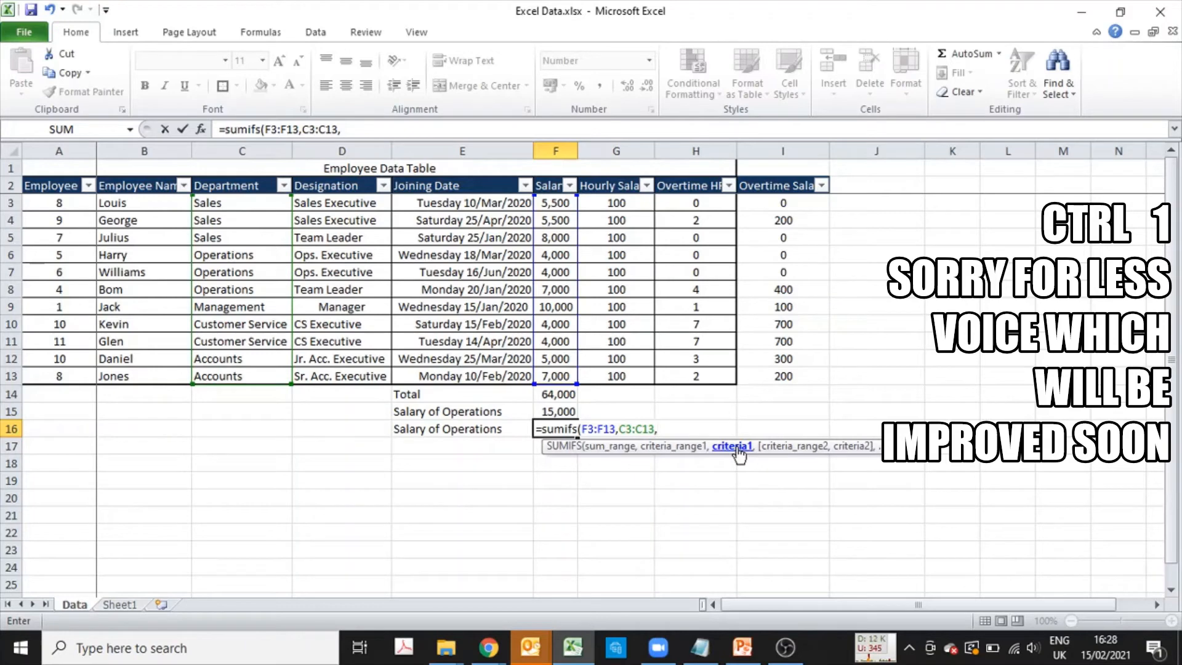
pyautogui.click(246, 254)
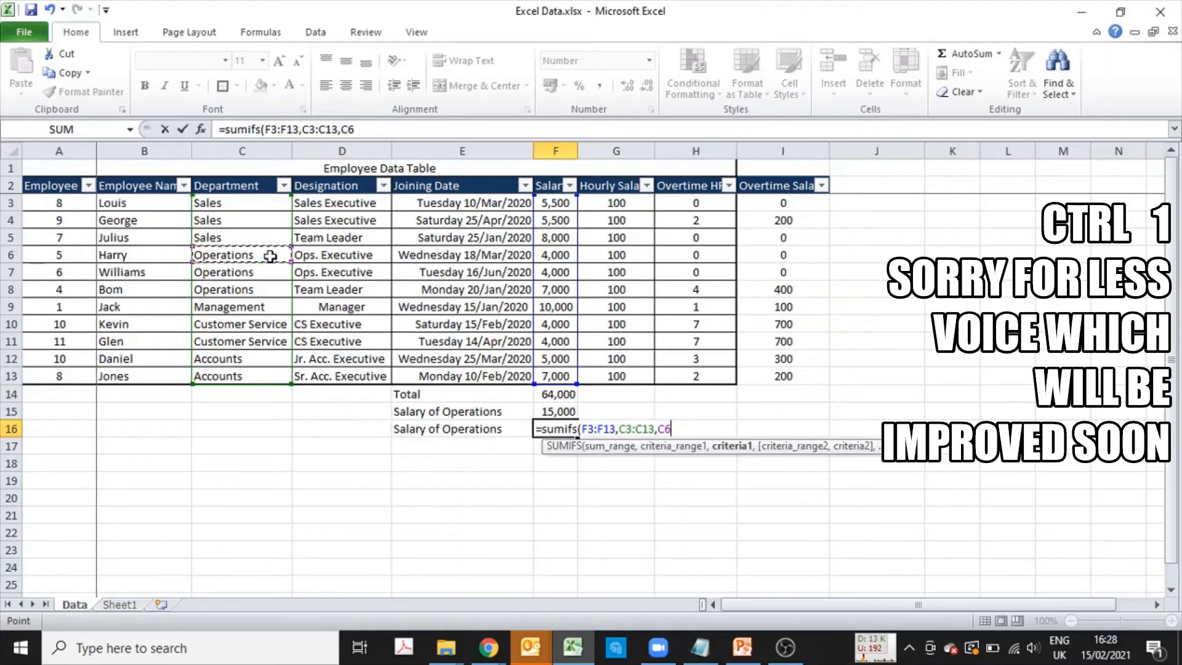
pyautogui.write(',')
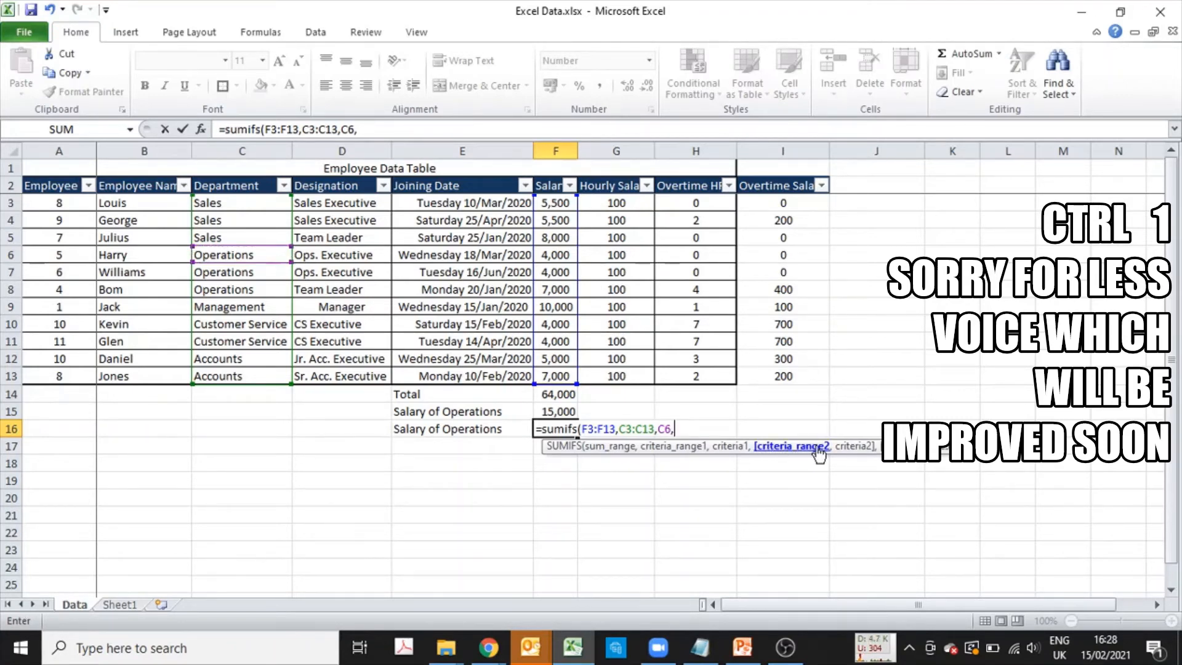
# - Add the designation cells D3:D13 with criterion D6 as the second condition and complete the SUMIFS formula in F16
pyautogui.moveTo(358, 204); pyautogui.dragTo(345, 373)
pyautogui.write(',')
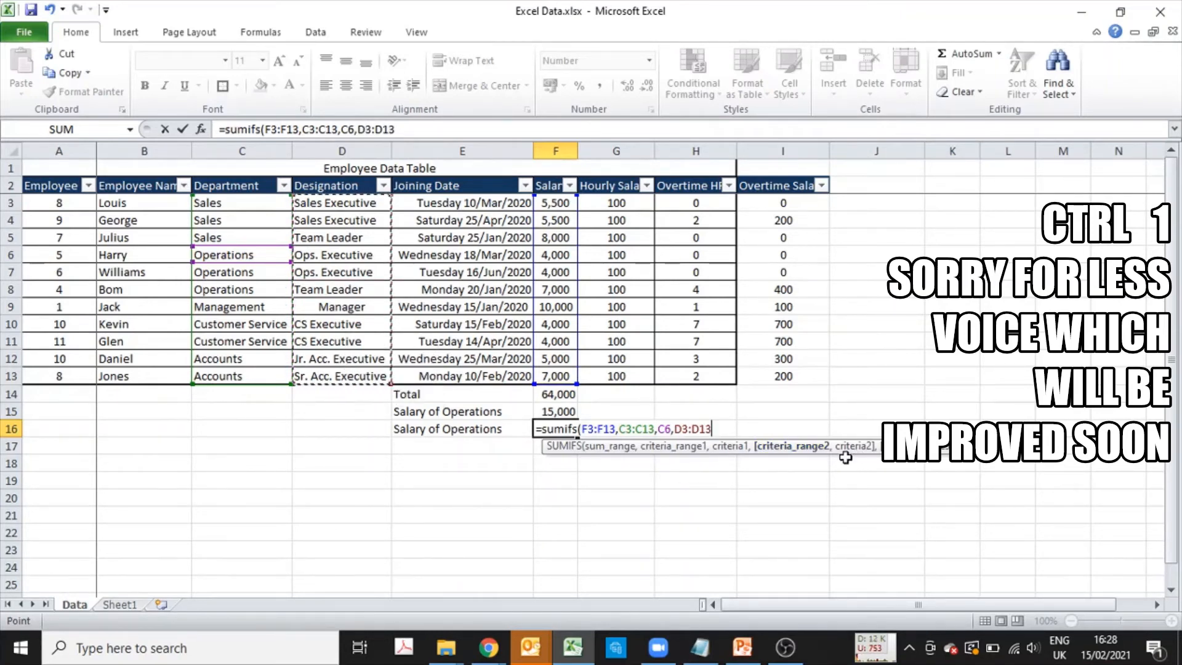
pyautogui.click(364, 257)
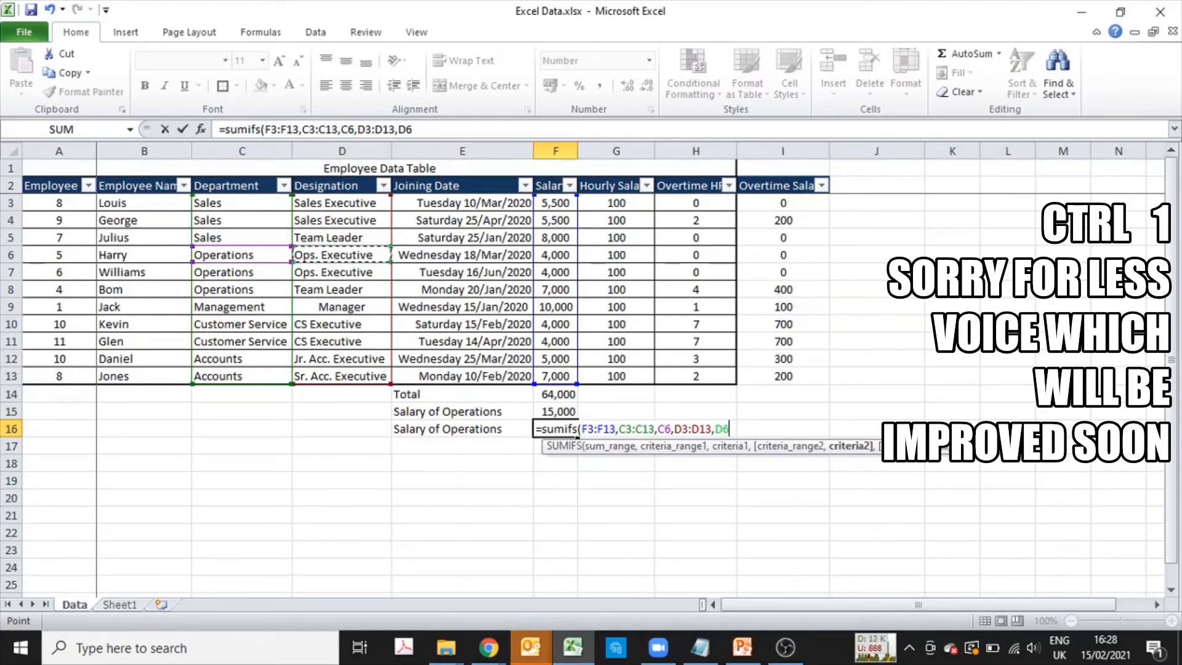
pyautogui.write(')')
pyautogui.press('Return')
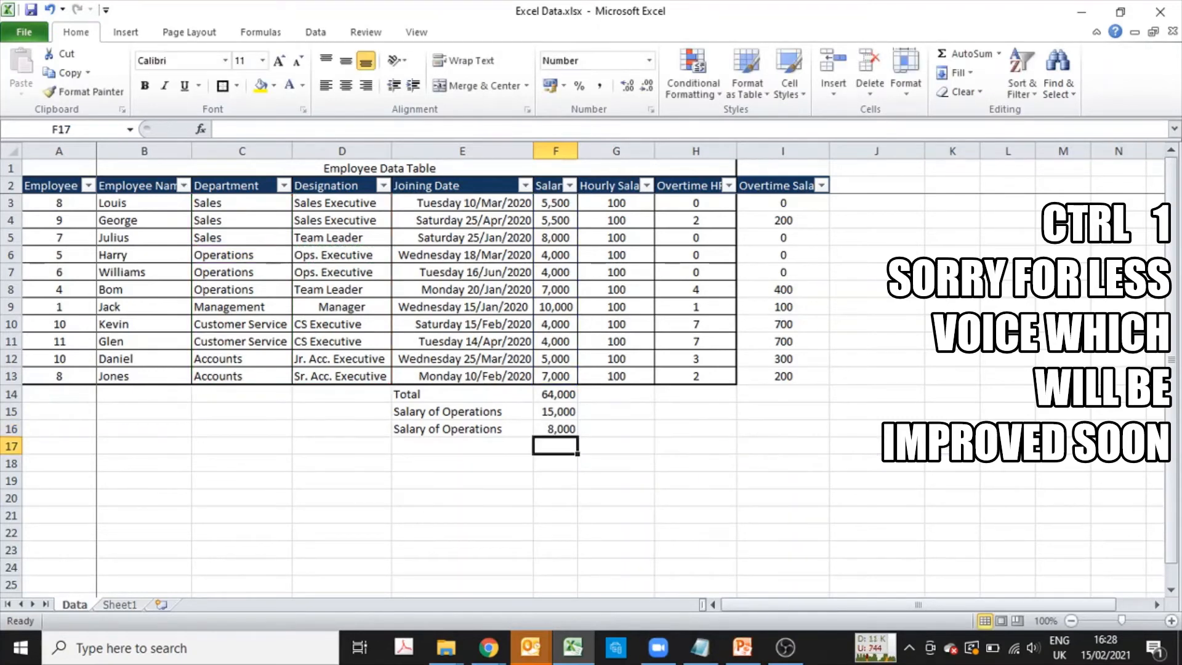
pyautogui.press('Up')
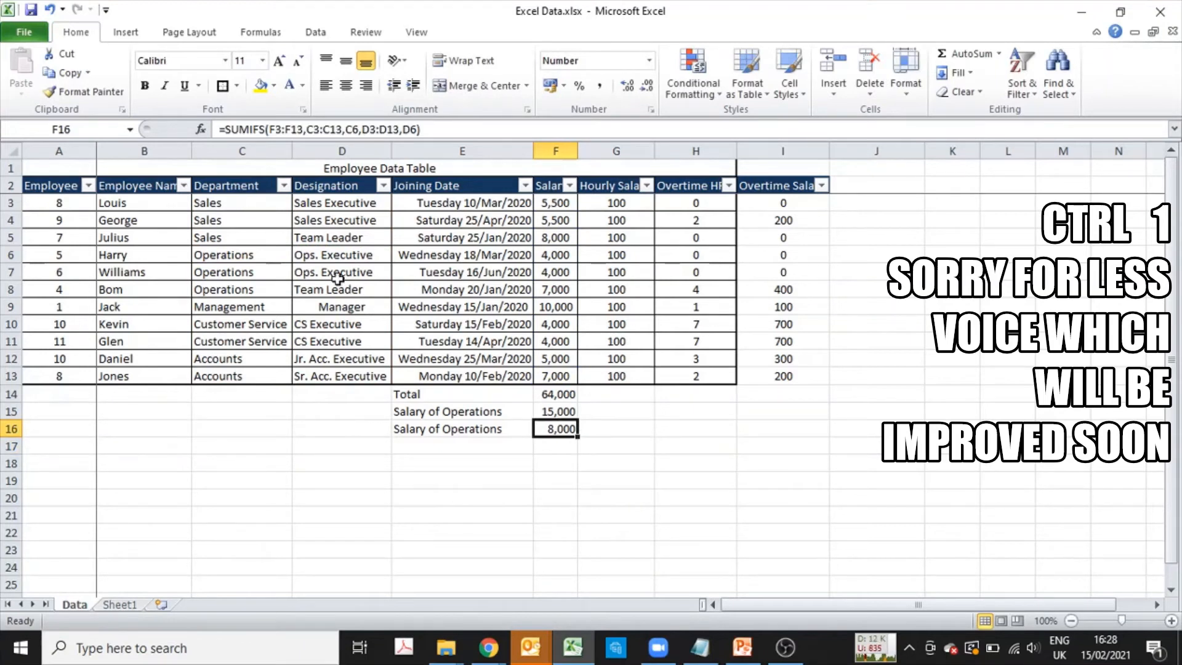
pyautogui.moveTo(361, 256); pyautogui.dragTo(556, 272)
pyautogui.click(565, 429)
# - Count the overtime hours entries in H14 with a COUNT formula over H3:H13
pyautogui.click(694, 396)
pyautogui.write('c')
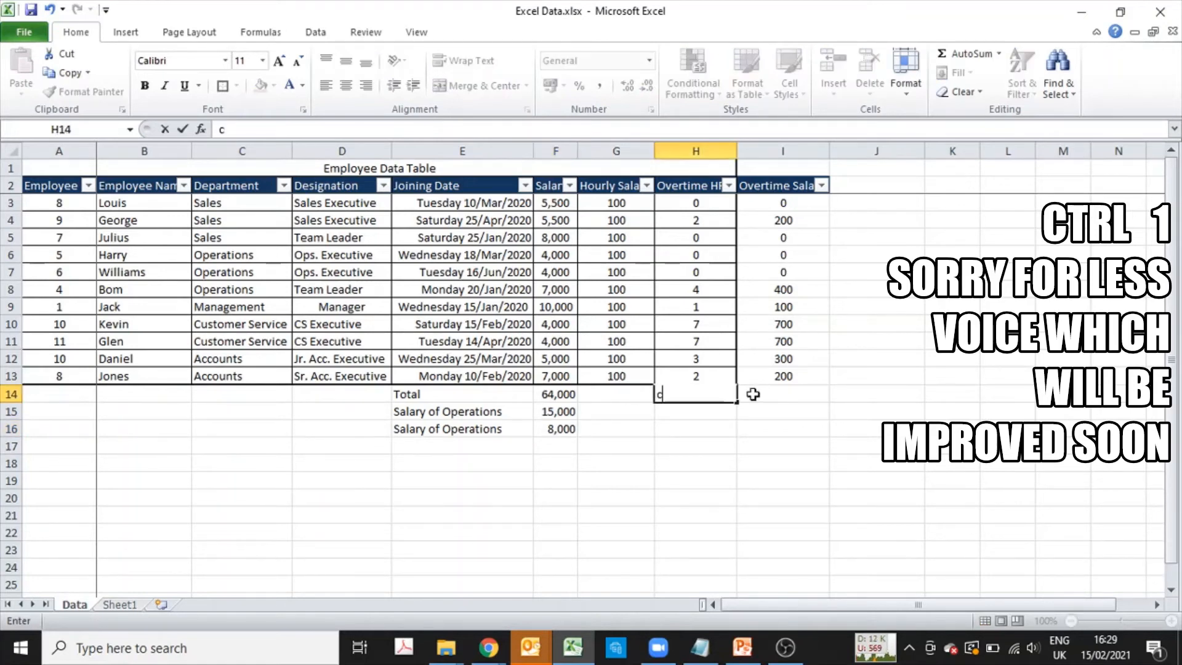
pyautogui.write('=coun')
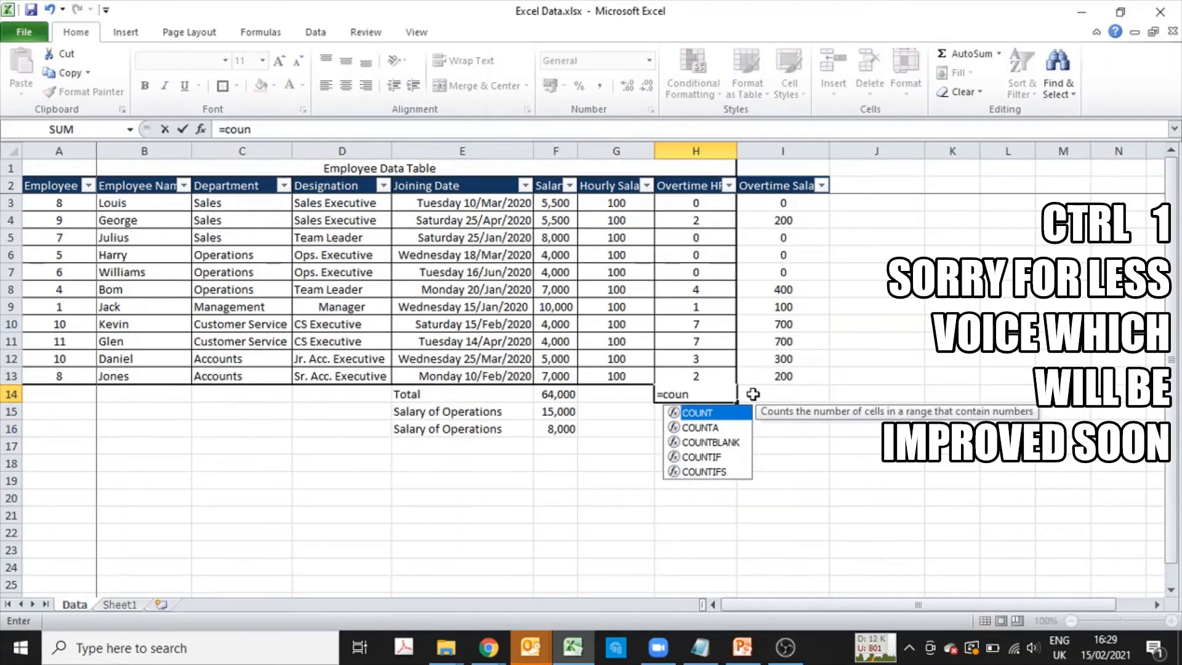
pyautogui.write('t(')
pyautogui.press('BackSpace')
pyautogui.write('(')
pyautogui.press('Up')
pyautogui.hotkey('shift', 'Up')
pyautogui.hotkey('shift', 'Up')
pyautogui.hotkey('shift', 'Up')
pyautogui.hotkey('shift', 'Up')
pyautogui.hotkey('shift', 'Up')
pyautogui.hotkey('shift', 'Up')
pyautogui.hotkey('shift', 'Up')
pyautogui.hotkey('shift', 'Up')
pyautogui.hotkey('shift', 'Up')
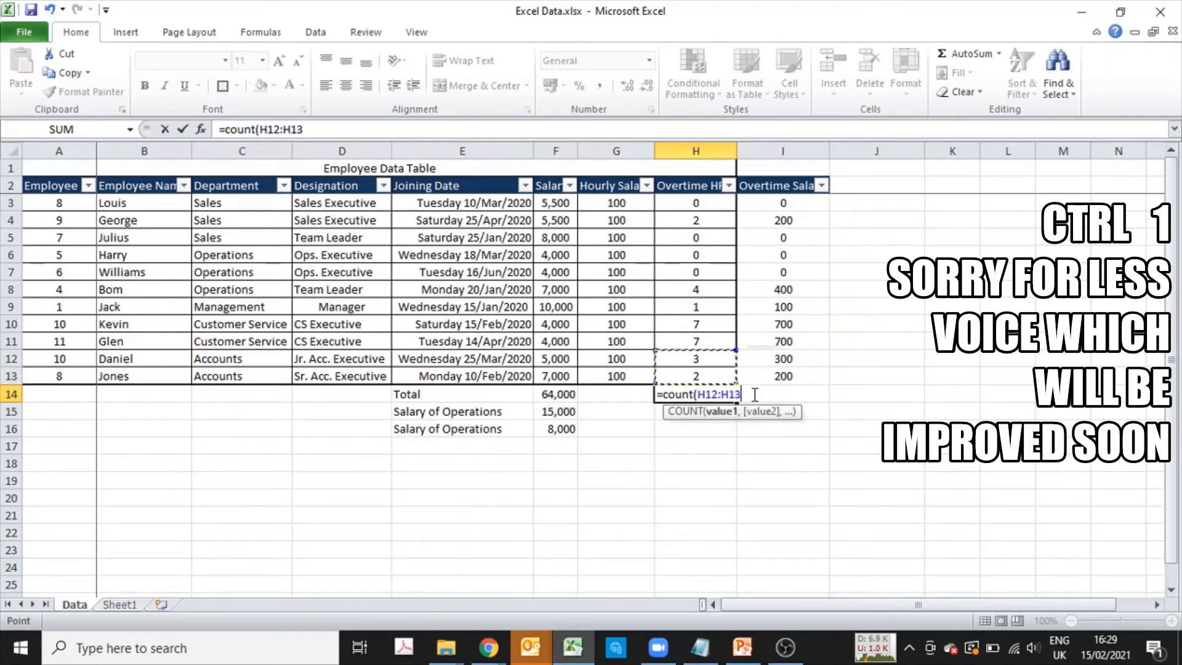
pyautogui.hotkey('shift', 'Up')
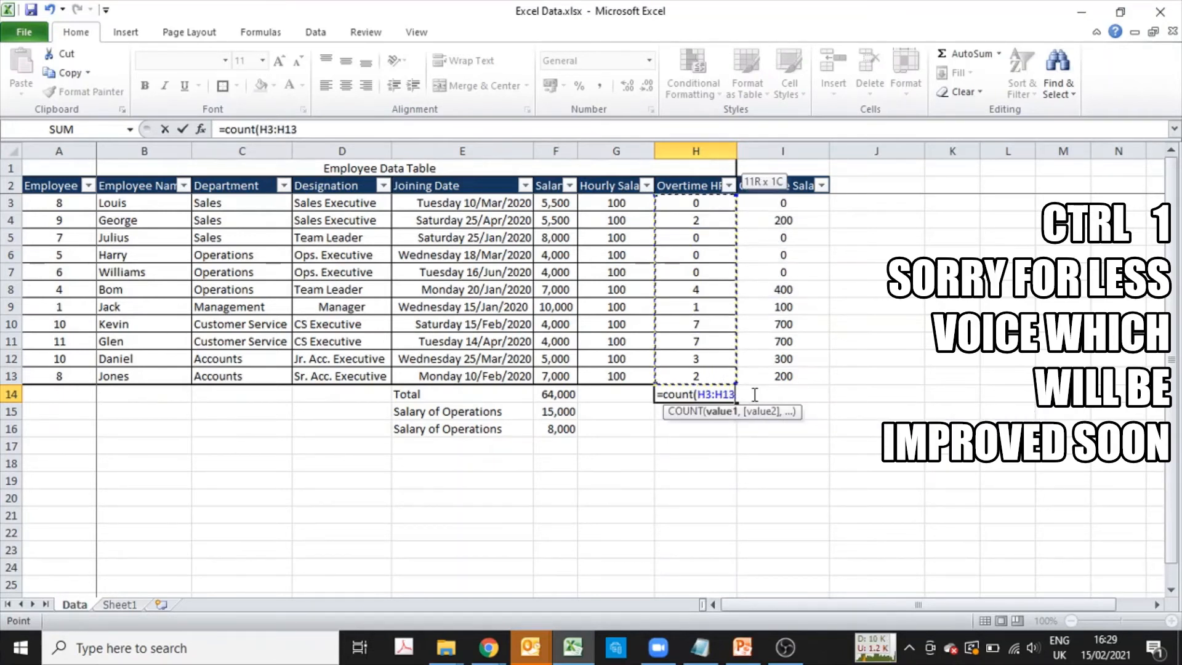
pyautogui.press('Return')
pyautogui.press('Up')
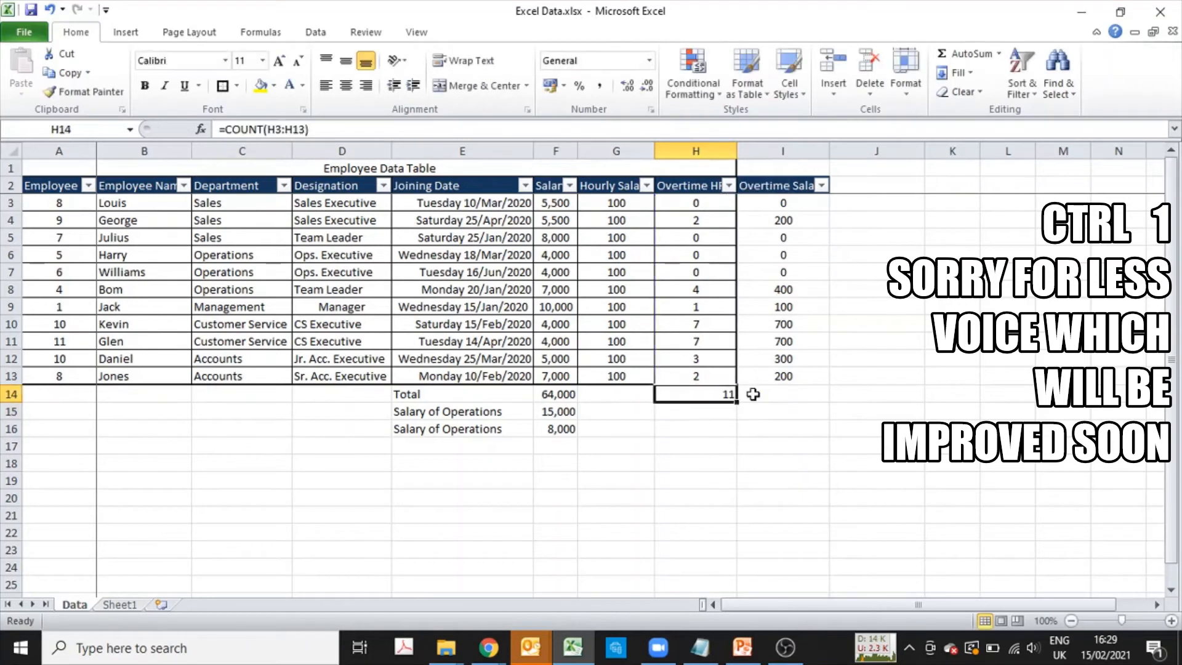
pyautogui.press('F2')
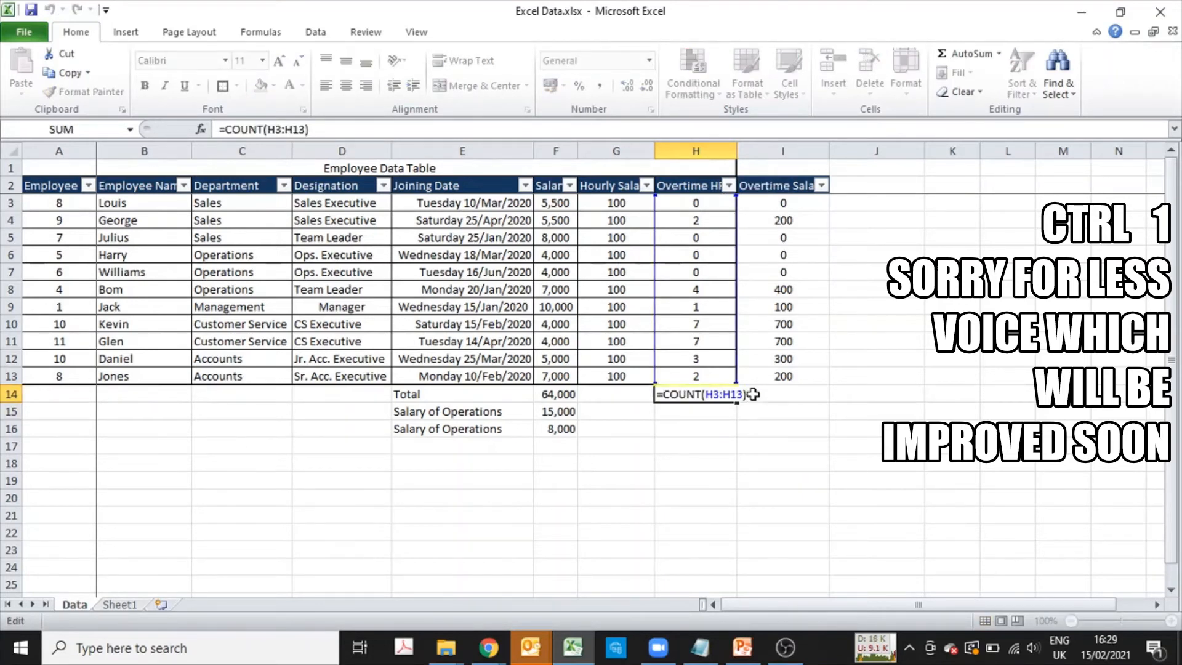
pyautogui.press('Escape')
# - Copy the COUNT formula from H14 into C14 below the Department column
pyautogui.hotkey('ctrl', 'c')
pyautogui.press('Left')
pyautogui.press('Left')
pyautogui.press('Left')
pyautogui.press('Left')
pyautogui.press('Left')
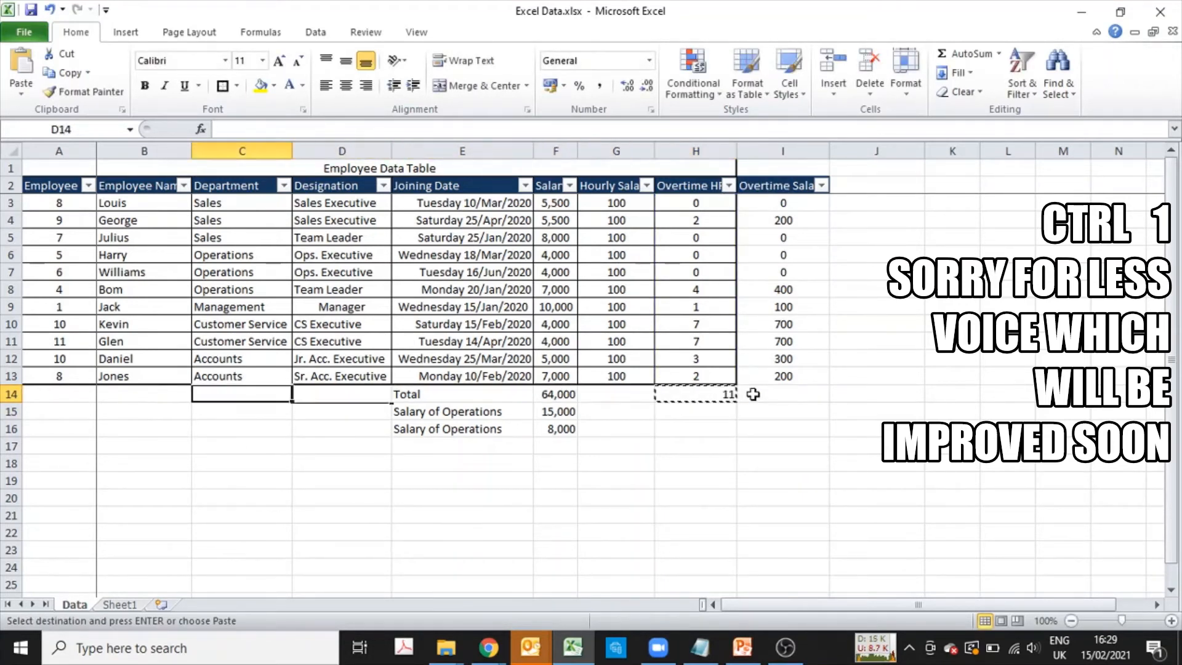
pyautogui.hotkey('ctrl', 'v')
pyautogui.press('Escape')
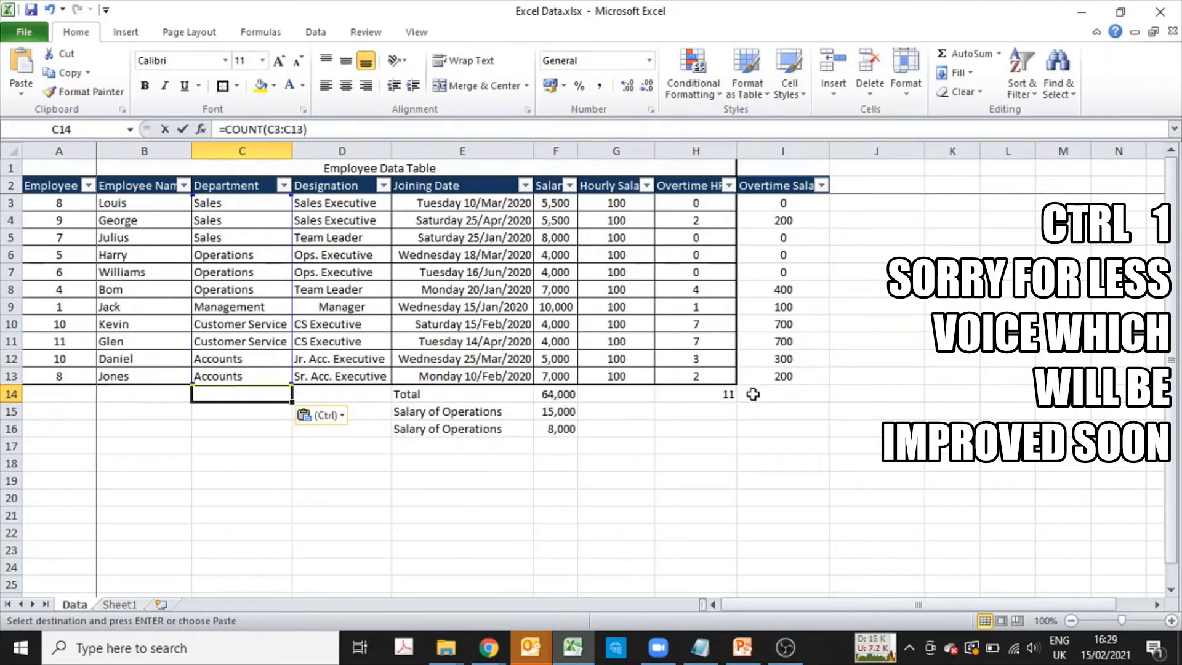
# - Change the function in C14 from COUNT to COUNTA for the range C3:C13
pyautogui.press('F2')
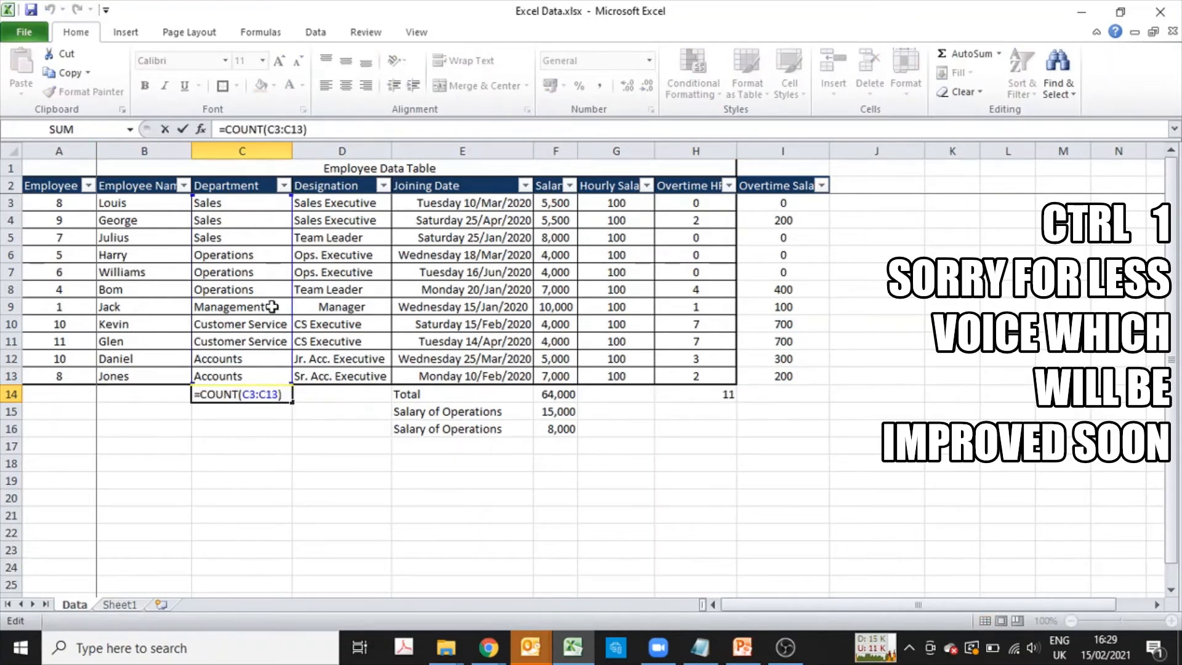
pyautogui.click(238, 394)
pyautogui.write('A')
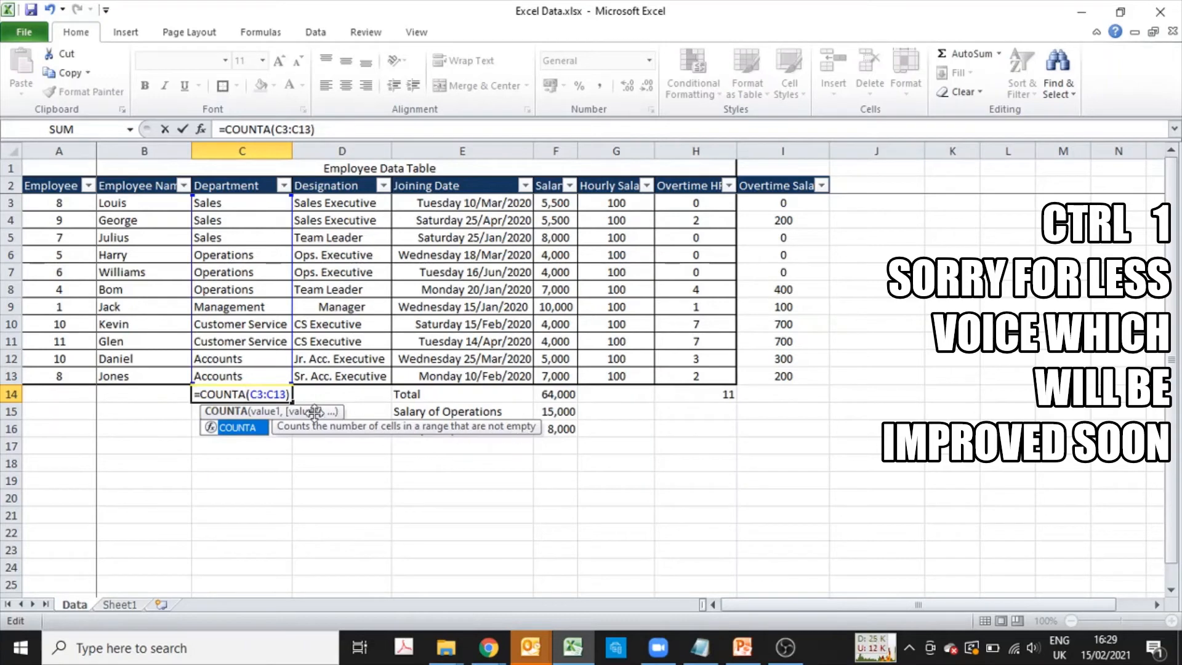
pyautogui.press('Return')
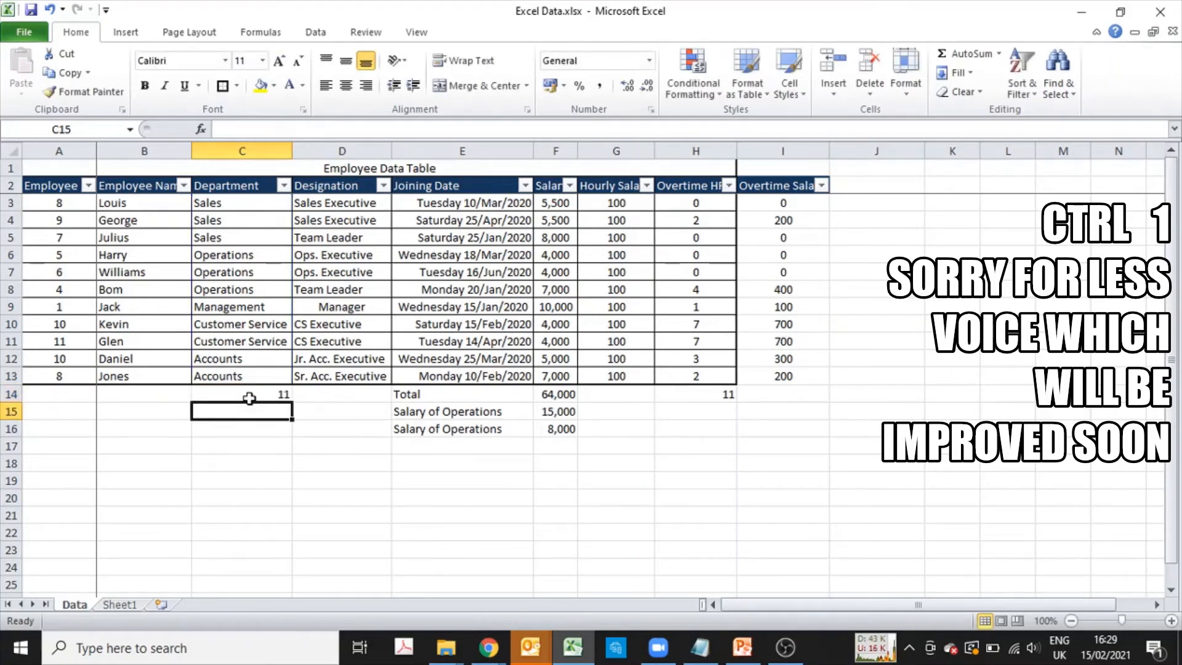
# - Replace the formula in C14 with a COUNTIF over C3:C13 using the criterion "Accounts"
pyautogui.click(249, 398)
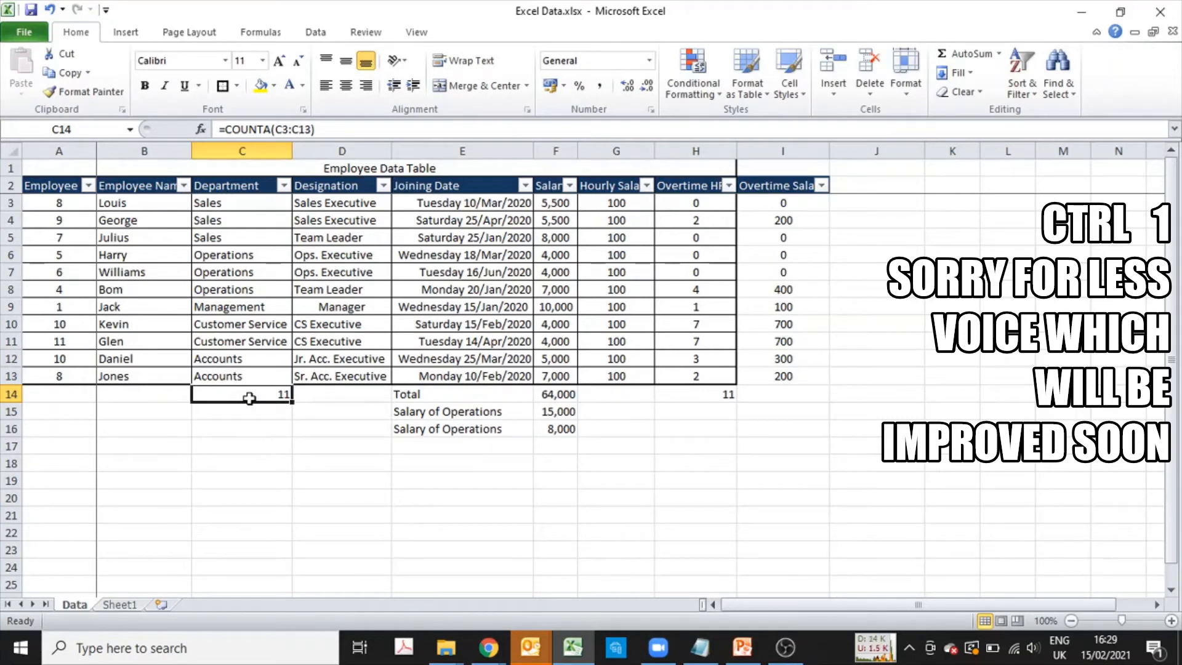
pyautogui.write('countif')
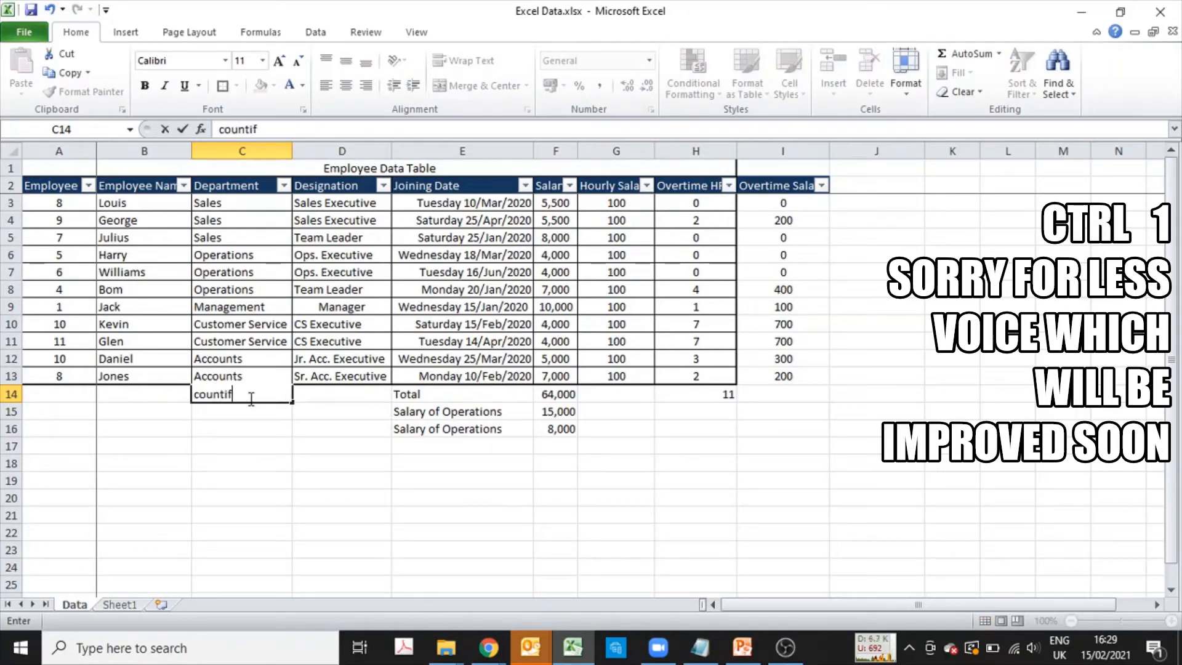
pyautogui.press('Escape')
pyautogui.write('=countif')
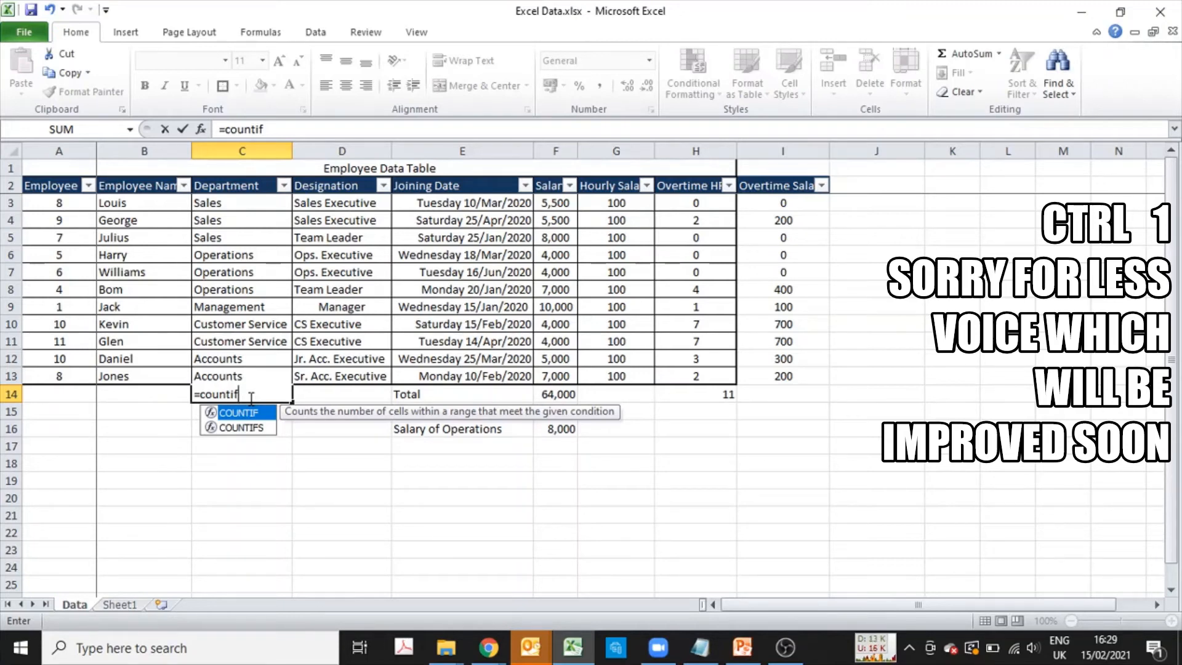
pyautogui.write('(')
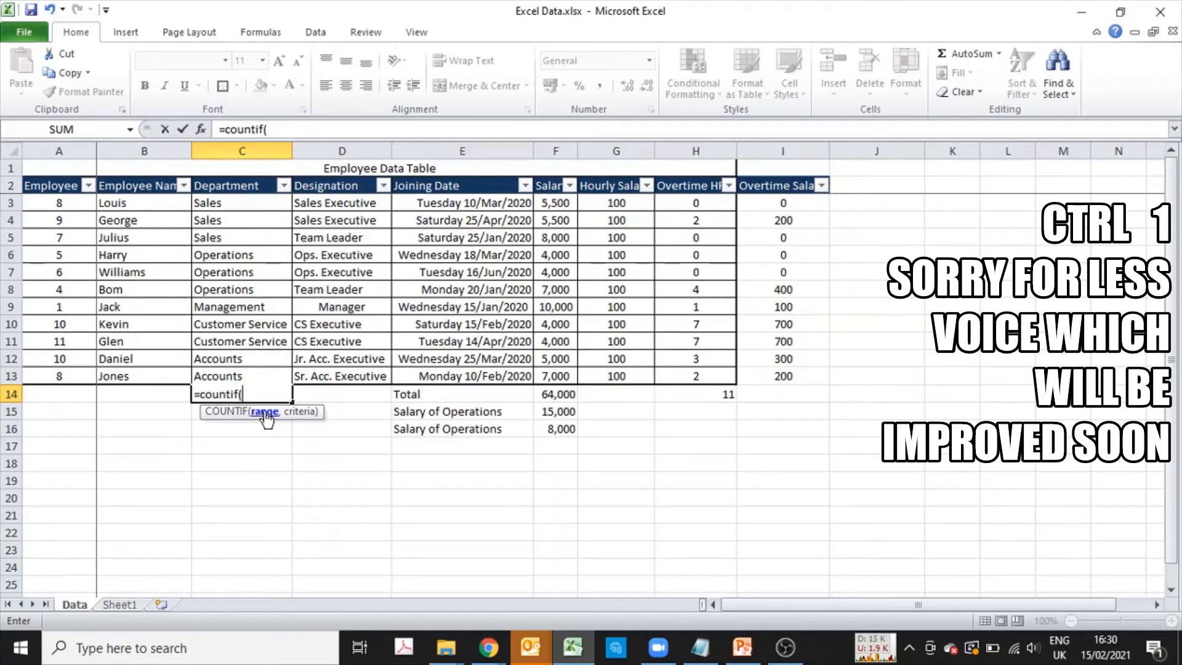
pyautogui.click(256, 201)
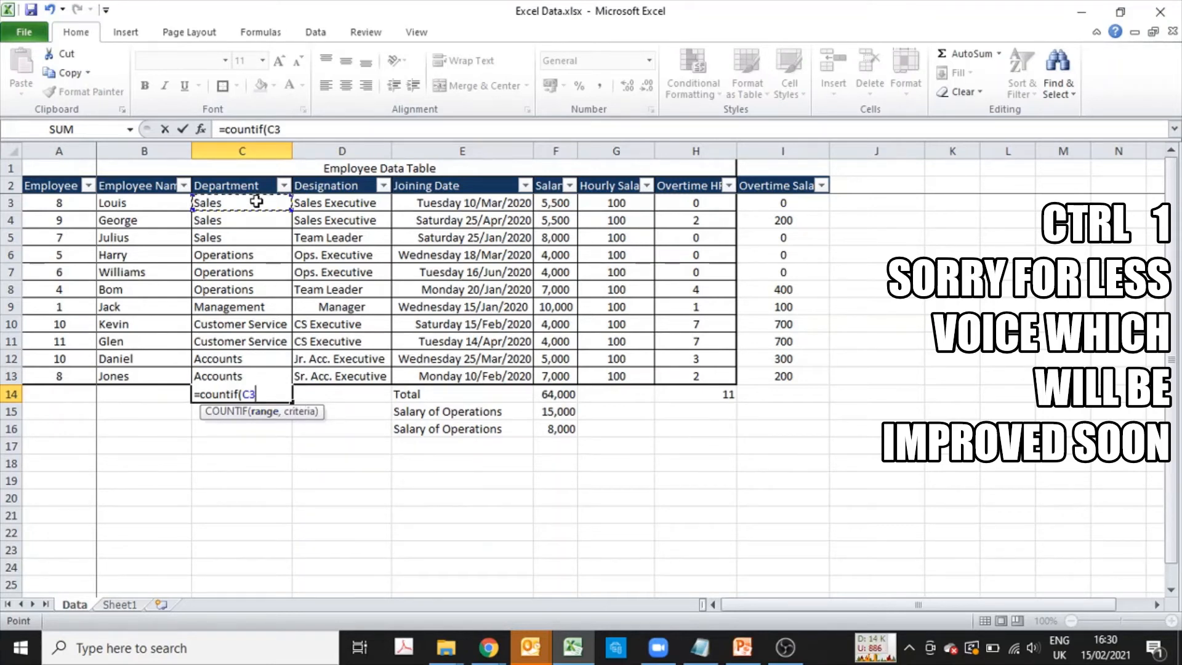
pyautogui.moveTo(256, 202); pyautogui.dragTo(247, 376)
pyautogui.write(',')
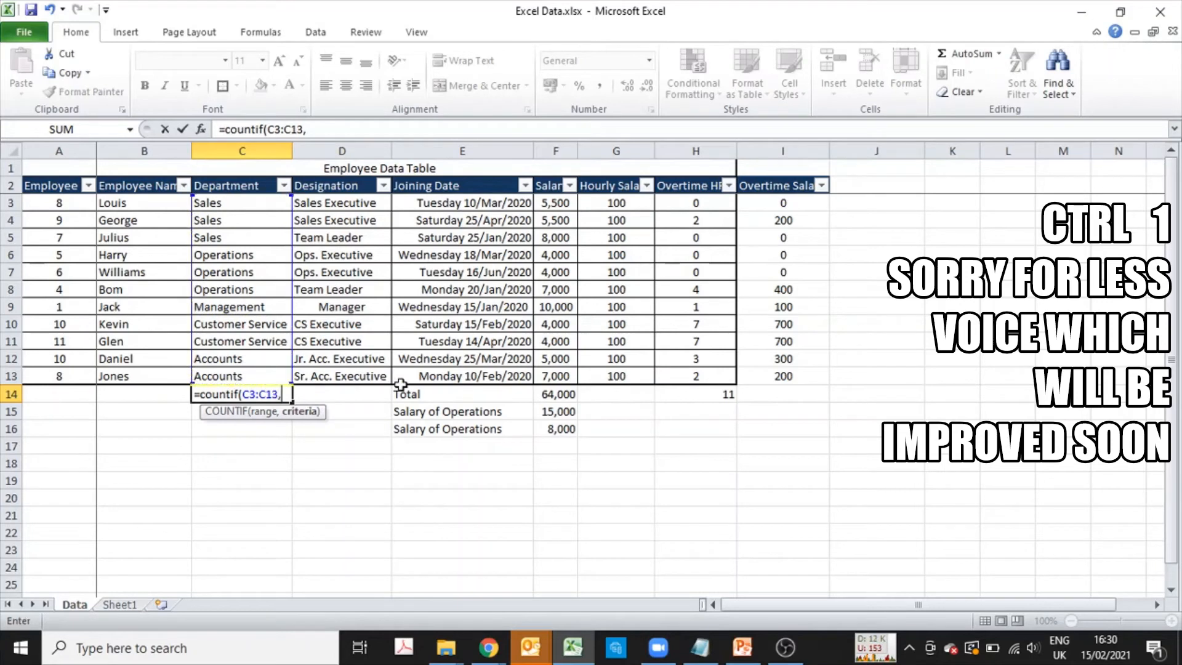
pyautogui.write('"Acco')
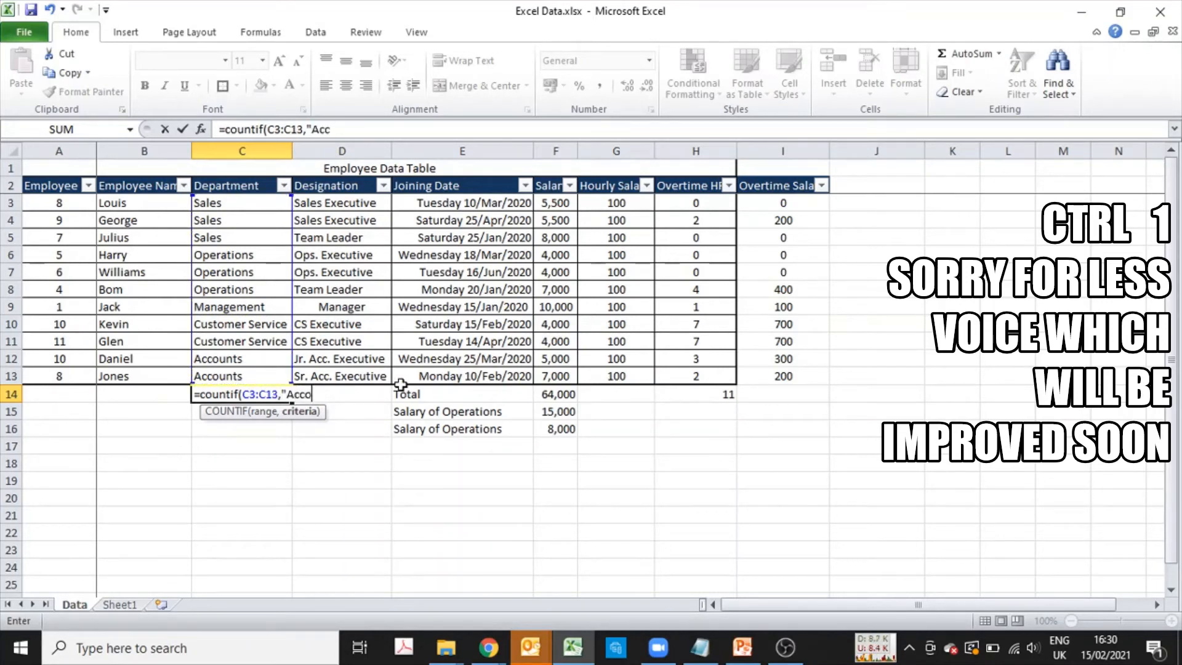
pyautogui.write('unts"')
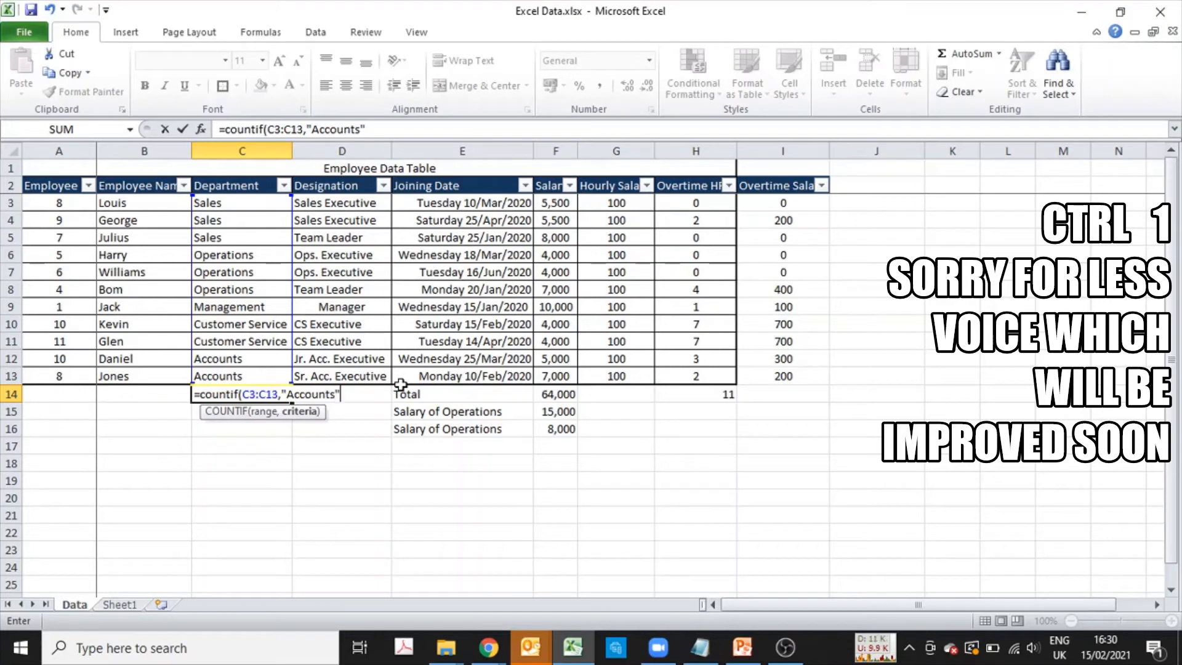
pyautogui.press('Return')
pyautogui.press('Up')
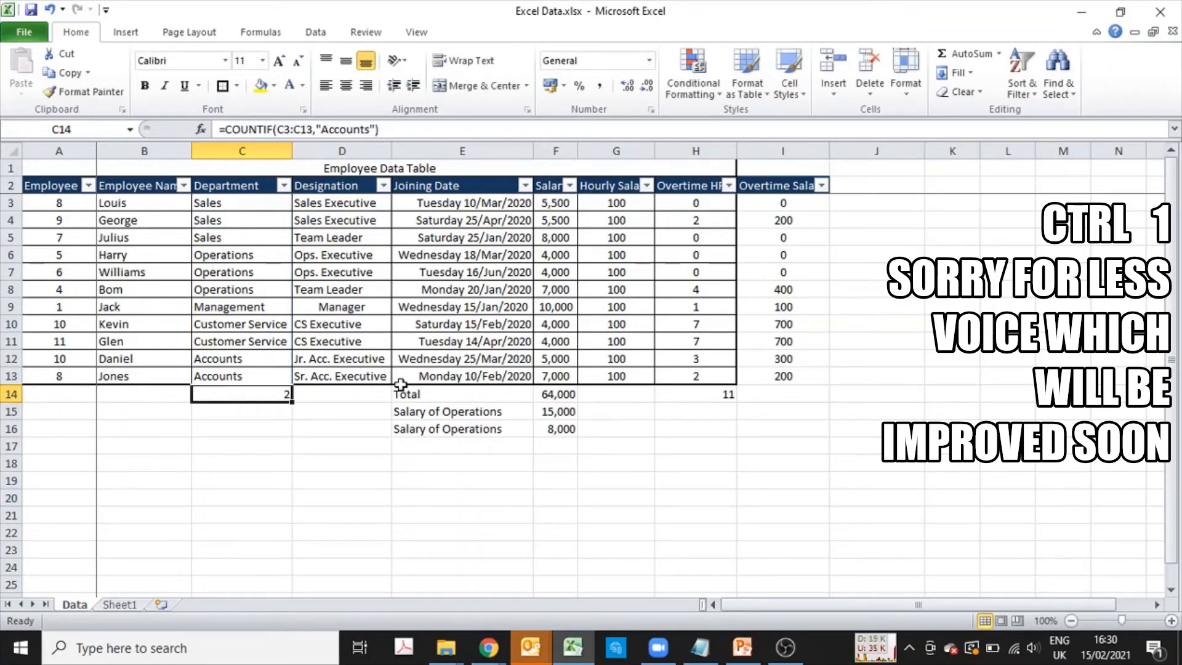
# - Replace the "Accounts" criterion in C14's COUNTIF formula with a reference to cell C3
pyautogui.press('F2')
pyautogui.press('Left')
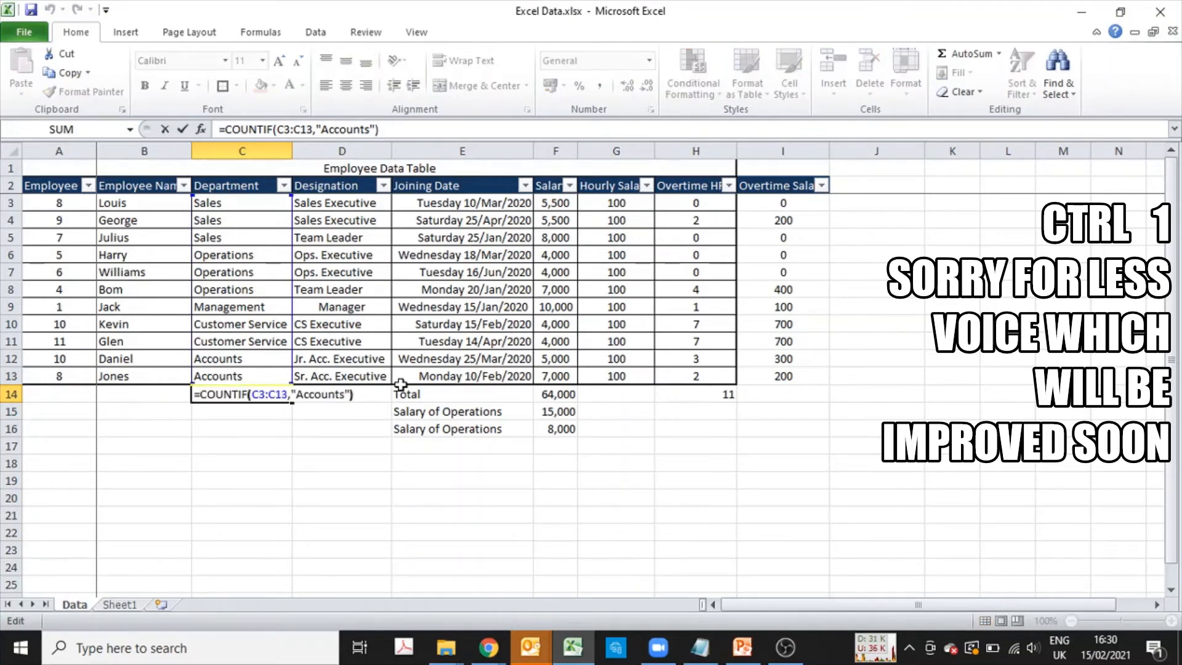
pyautogui.hotkey('shift', 'Left')
pyautogui.hotkey('shift', 'Left')
pyautogui.hotkey('shift', 'Left')
pyautogui.hotkey('shift', 'Left')
pyautogui.hotkey('shift', 'Left')
pyautogui.hotkey('shift', 'Left')
pyautogui.hotkey('shift', 'Left')
pyautogui.hotkey('shift', 'Left')
pyautogui.hotkey('shift', 'Left')
pyautogui.hotkey('shift', 'Left')
pyautogui.press('Delete')
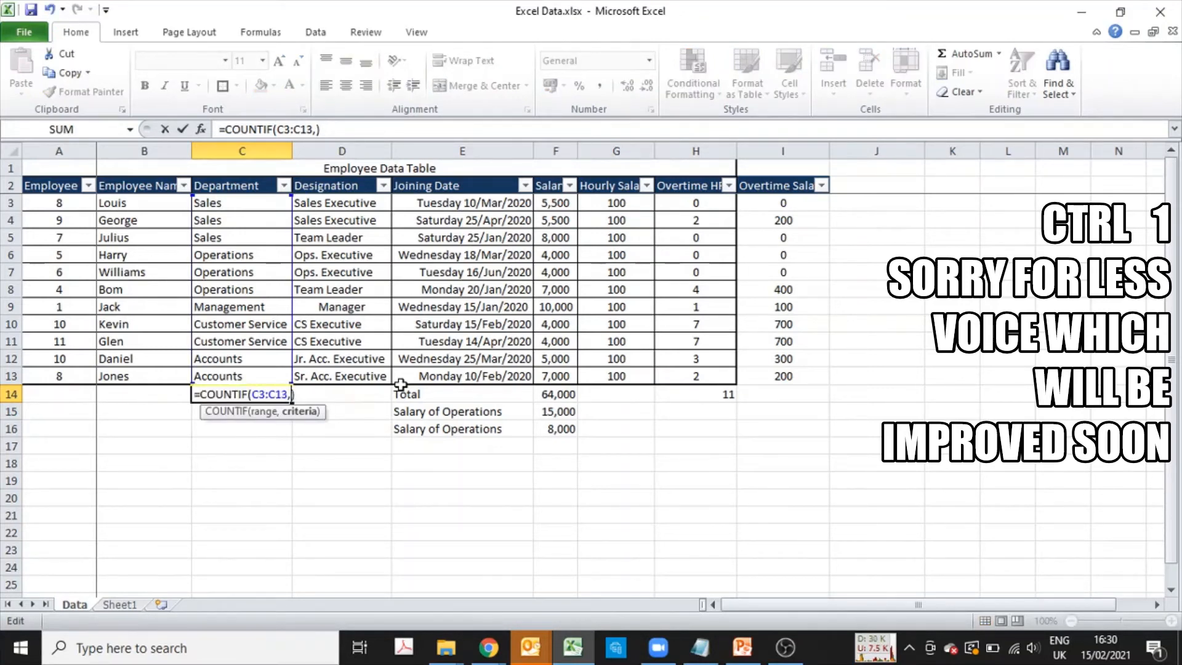
pyautogui.click(256, 203)
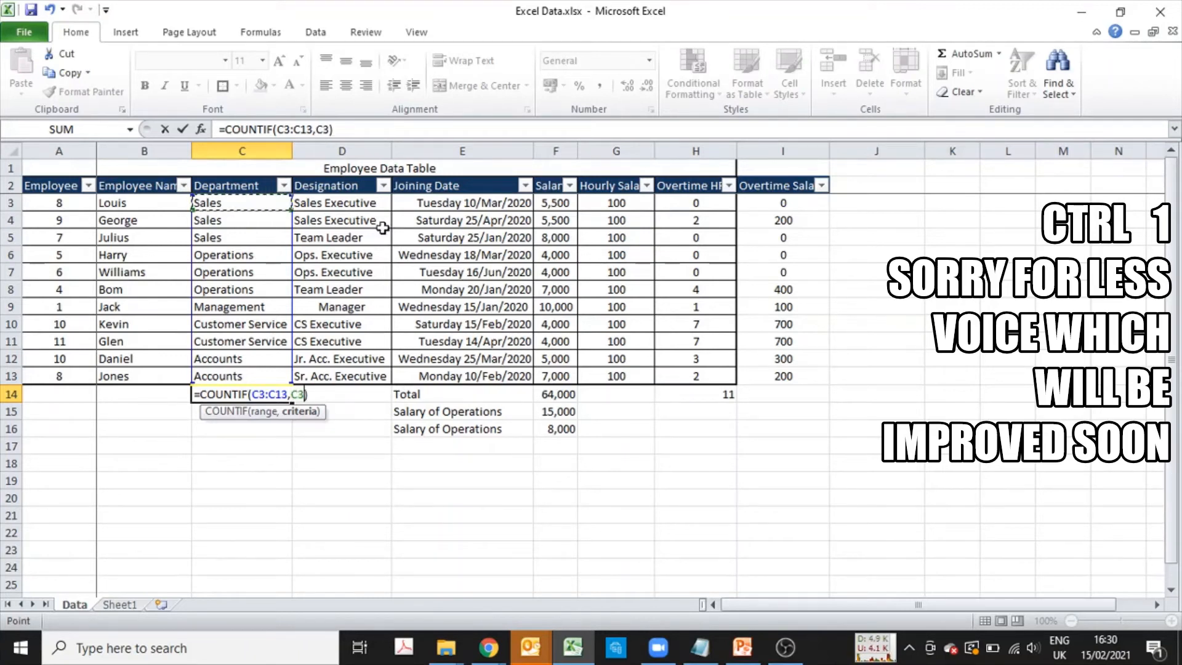
pyautogui.press('Return')
pyautogui.press('Up')
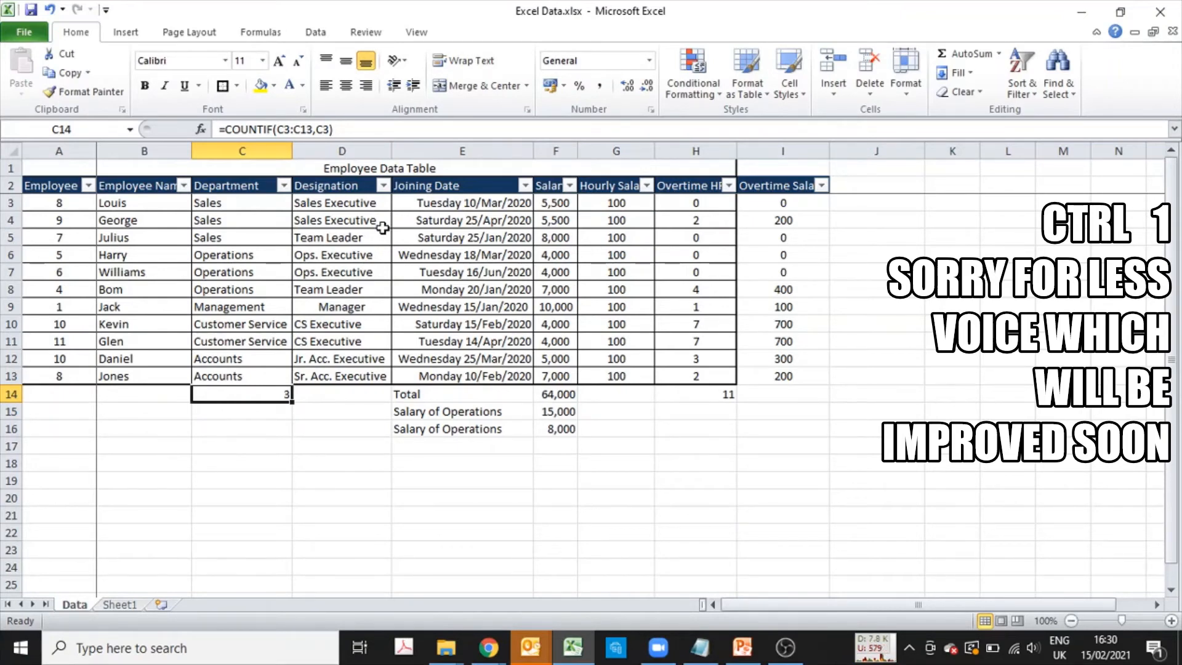
# - Clear the COUNTIF formula from C14 below the Department column
pyautogui.press('Delete')
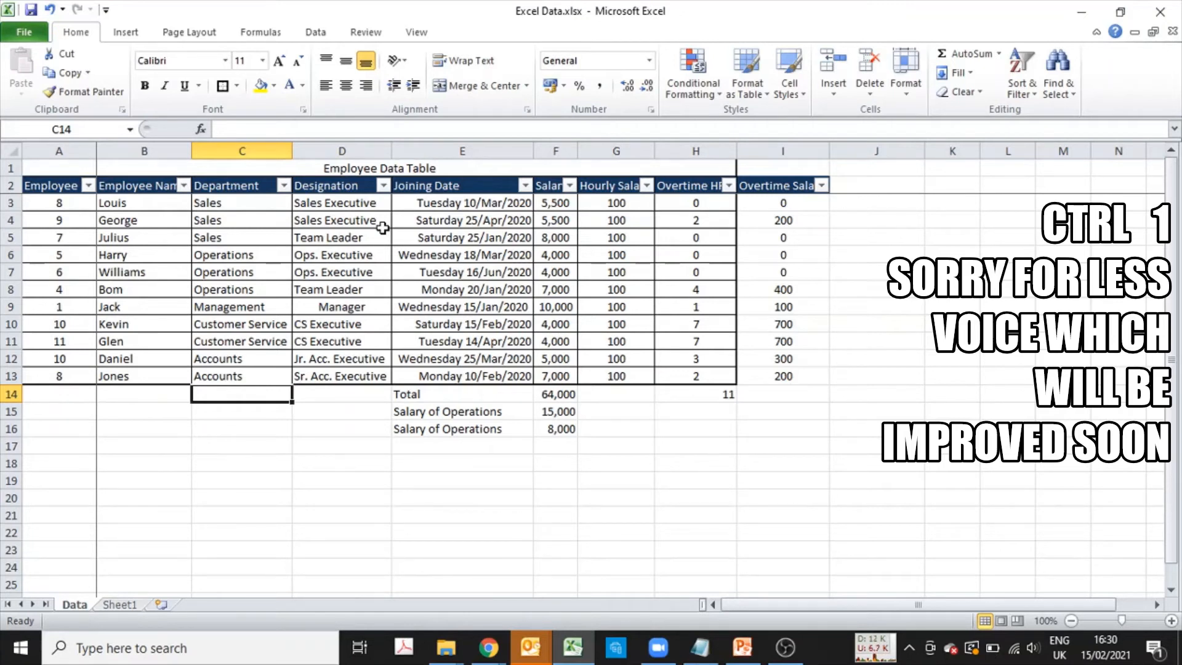
pyautogui.press('Right')
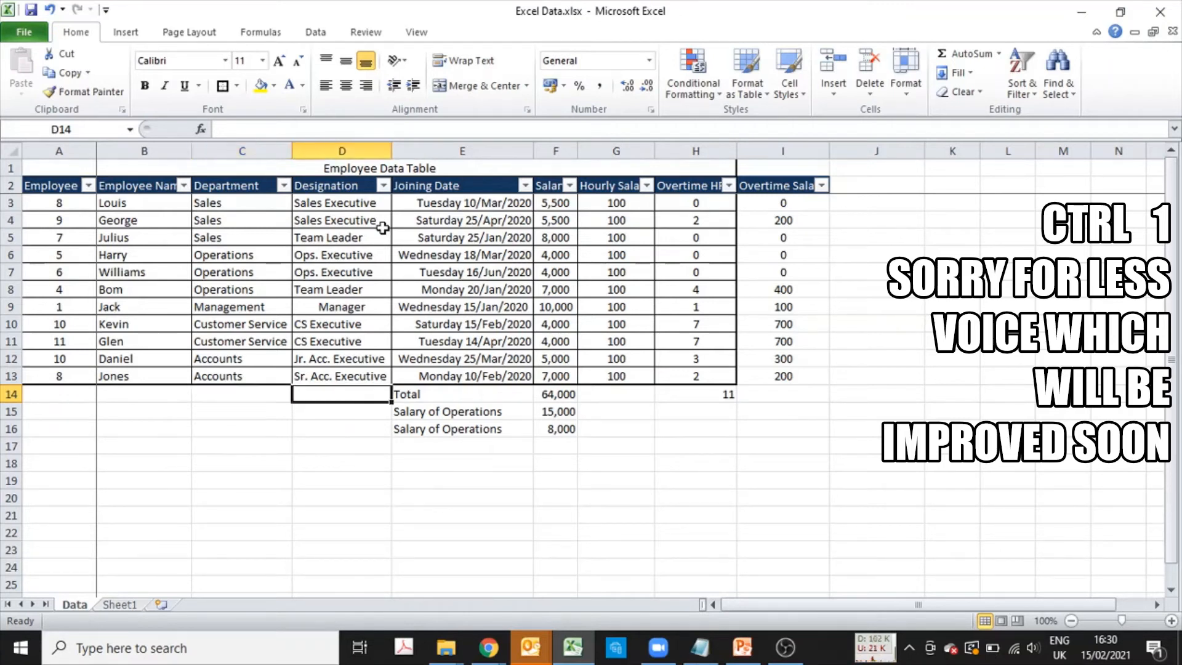
# - Enter a LEFT formula in K3 that extracts the first 2 characters of the employee name in B3
pyautogui.press('Up')
pyautogui.press('Up')
pyautogui.press('Up')
pyautogui.press('Up')
pyautogui.press('Right')
pyautogui.press('Right')
pyautogui.press('Right')
pyautogui.press('Right')
pyautogui.press('Right')
pyautogui.press('Right')
pyautogui.press('Up')
pyautogui.press('Up')
pyautogui.press('Up')
pyautogui.press('Up')
pyautogui.press('Up')
pyautogui.press('Up')
pyautogui.press('Up')
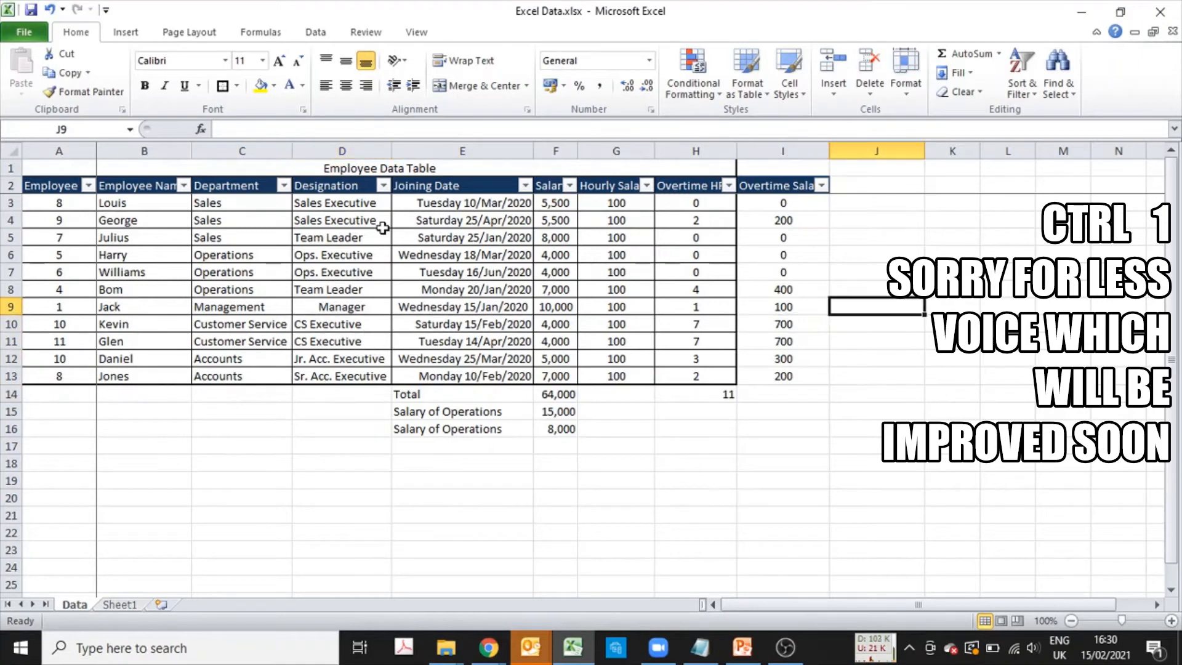
pyautogui.press('Right')
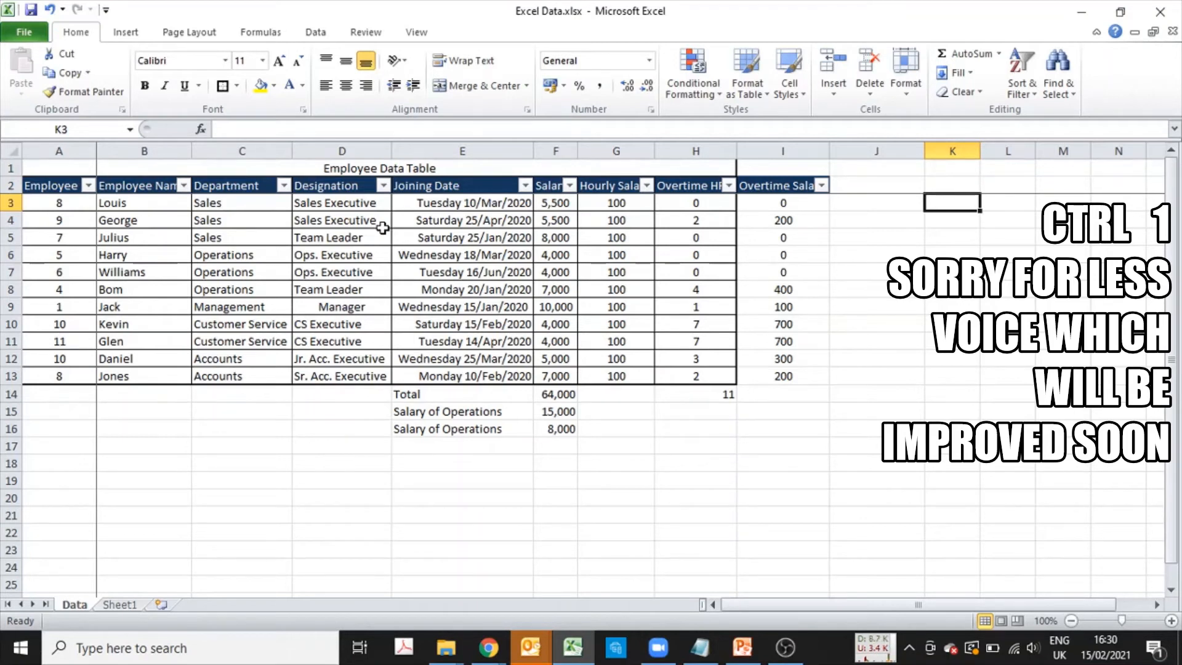
pyautogui.write('=ledt')
pyautogui.press('BackSpace')
pyautogui.press('BackSpace')
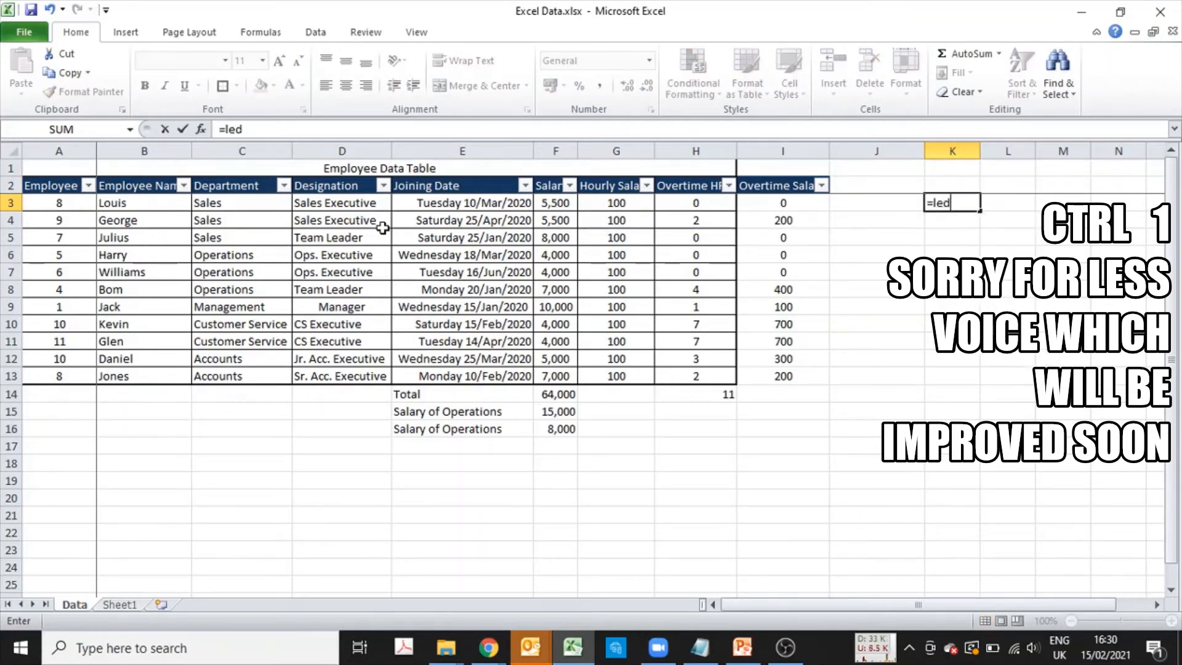
pyautogui.write('ft')
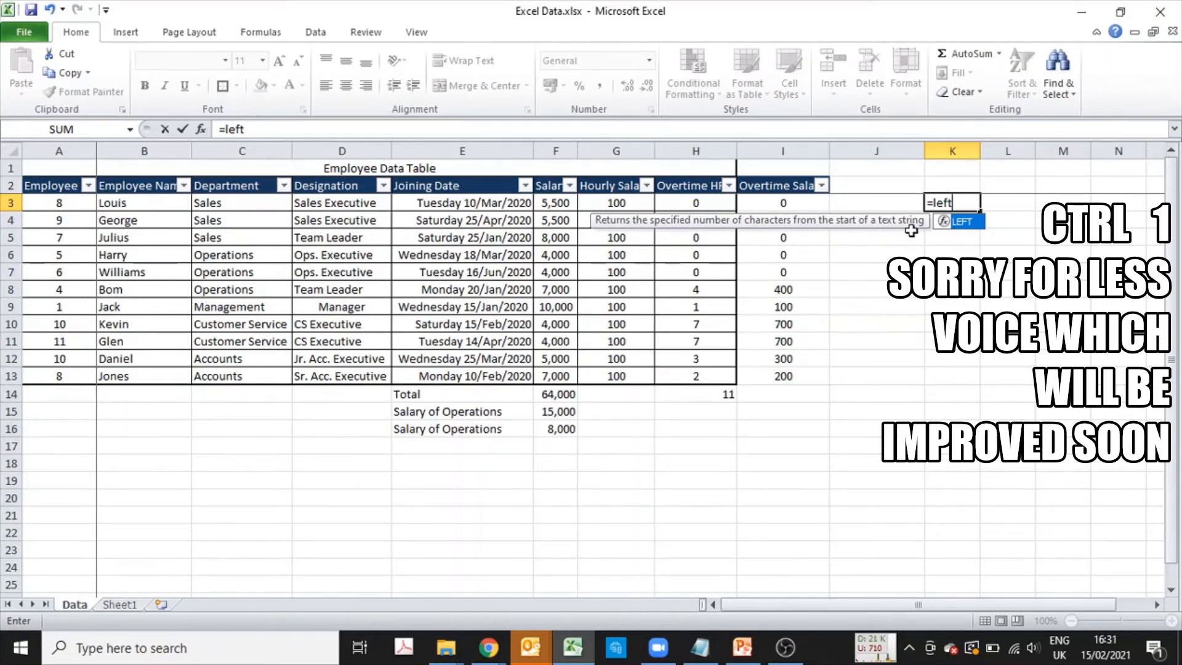
pyautogui.write('(')
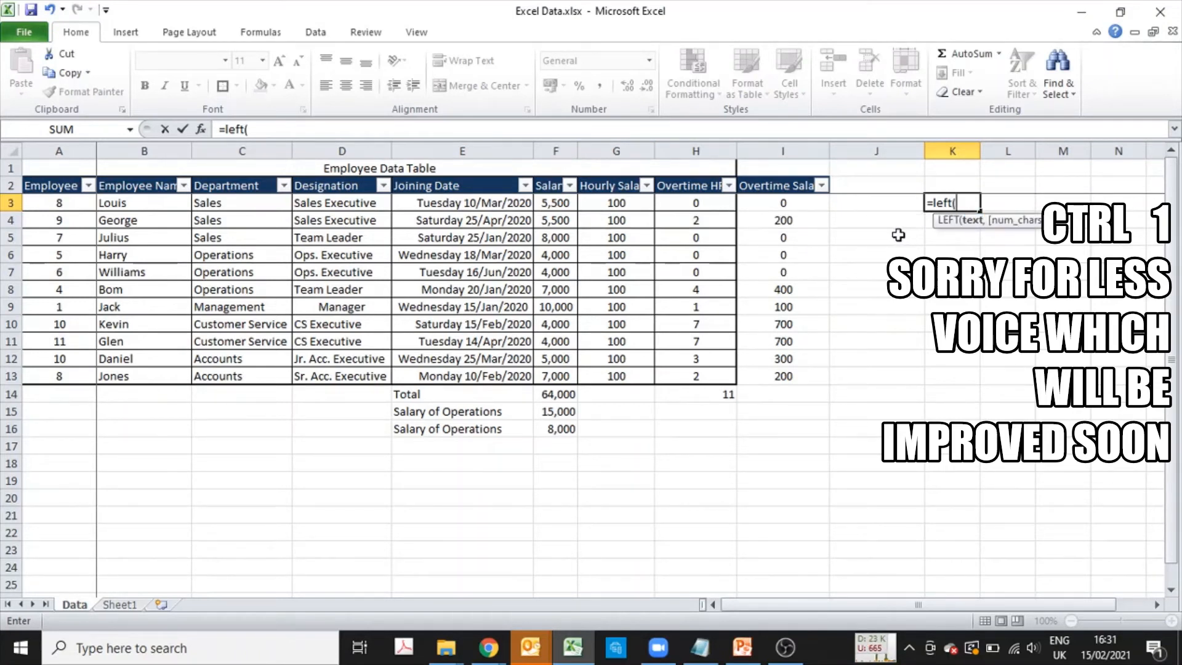
pyautogui.click(152, 205)
pyautogui.write(',')
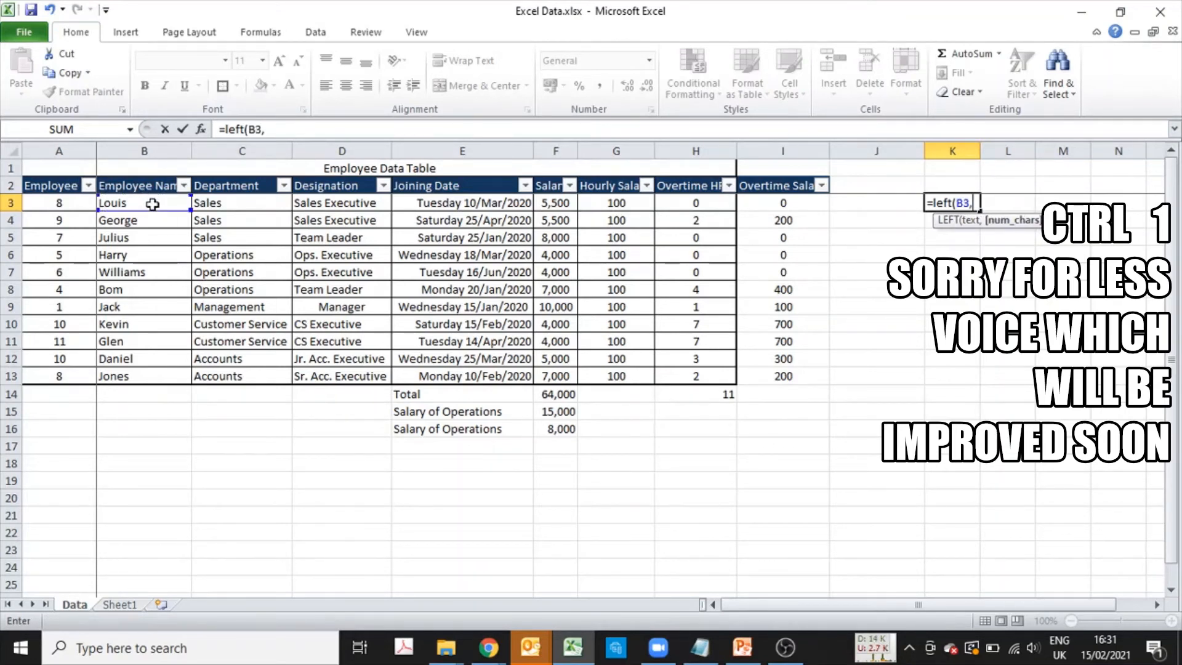
pyautogui.write('2)')
pyautogui.press('Return')
# - Copy the LEFT formula from K3 down through K13 for all employees
pyautogui.press('Up')
pyautogui.hotkey('ctrl', 'c')
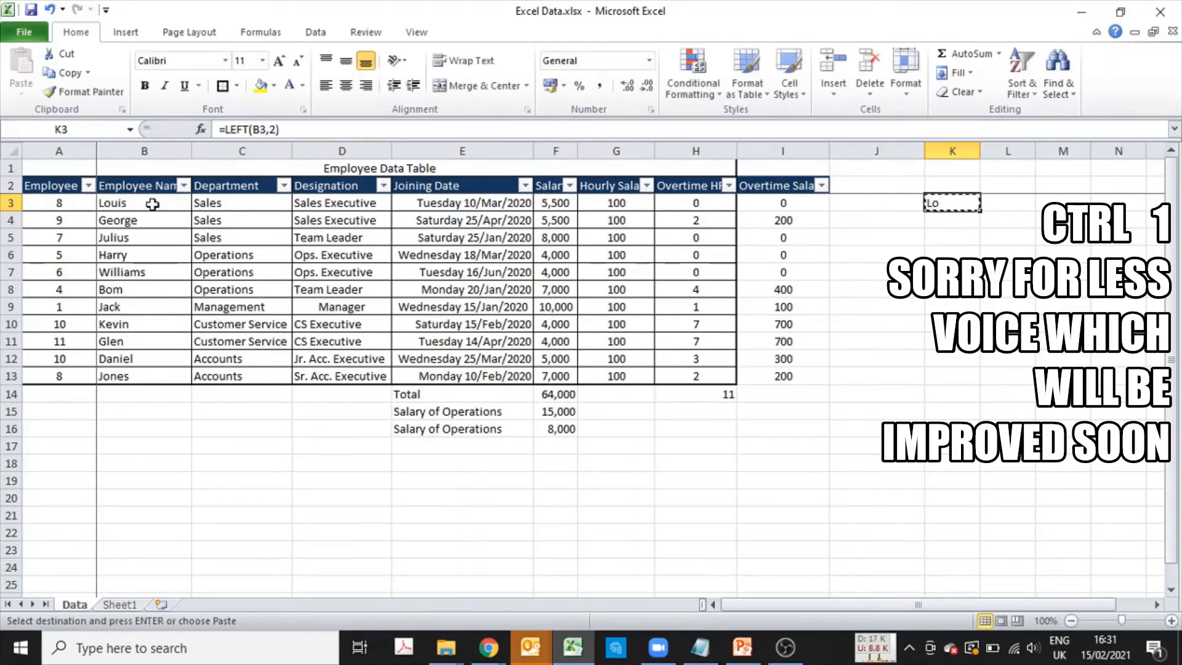
pyautogui.hotkey('shift', 'Down')
pyautogui.hotkey('shift', 'Down')
pyautogui.hotkey('shift', 'Down')
pyautogui.hotkey('shift', 'Down')
pyautogui.hotkey('shift', 'Down')
pyautogui.hotkey('shift', 'Down')
pyautogui.hotkey('shift', 'Down')
pyautogui.hotkey('shift', 'Down')
pyautogui.hotkey('shift', 'Down')
pyautogui.press('Return')
pyautogui.press('Up')
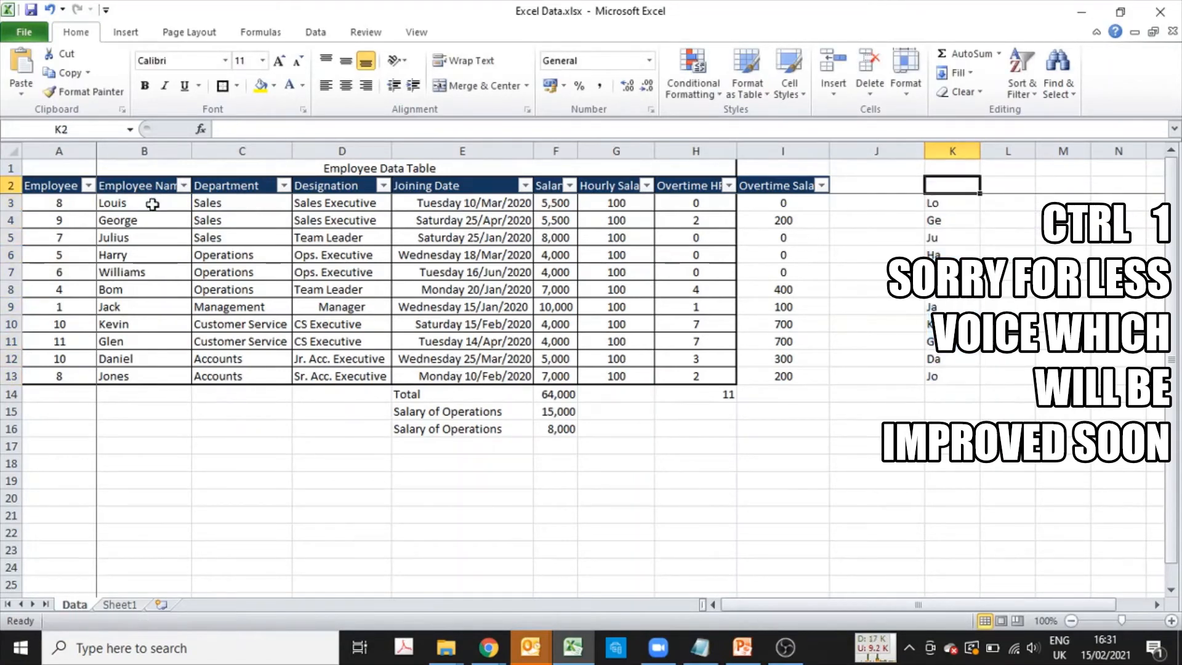
# - Enter a RIGHT formula in L3 that extracts the last 2 characters of the employee name in B3
pyautogui.press('Down')
pyautogui.press('Right')
pyautogui.write('=right(')
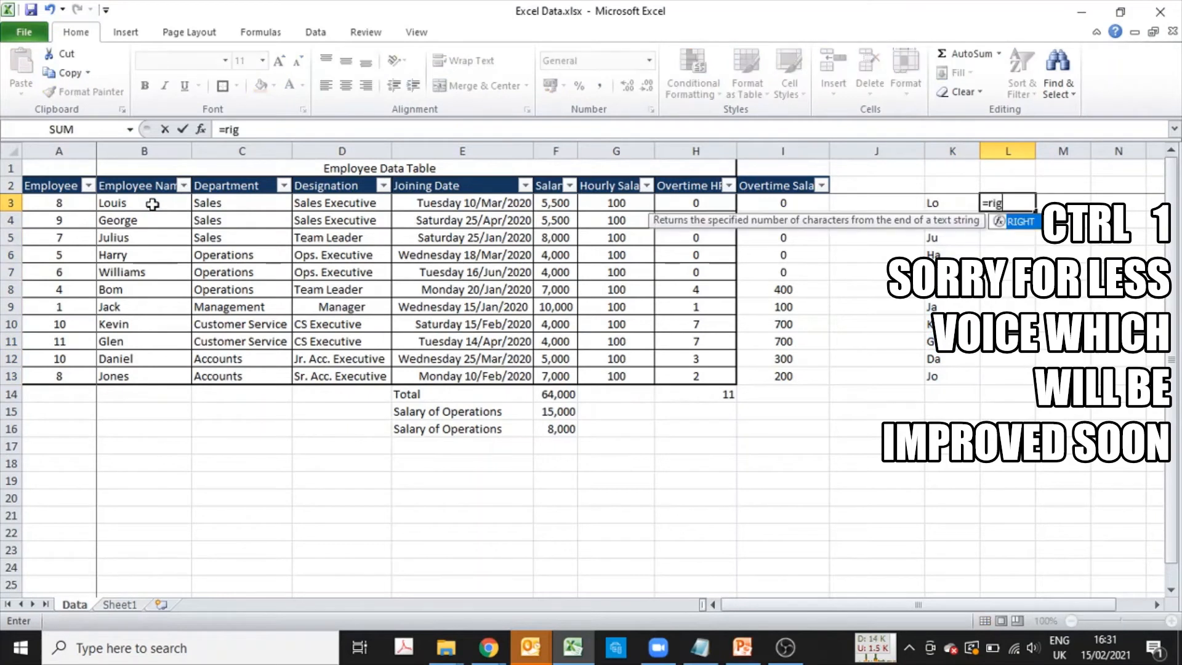
pyautogui.press('Left')
pyautogui.press('Left')
pyautogui.press('Left')
pyautogui.press('Left')
pyautogui.press('Left')
pyautogui.press('Left')
pyautogui.press('Left')
pyautogui.press('Left')
pyautogui.press('Left')
pyautogui.press('Left')
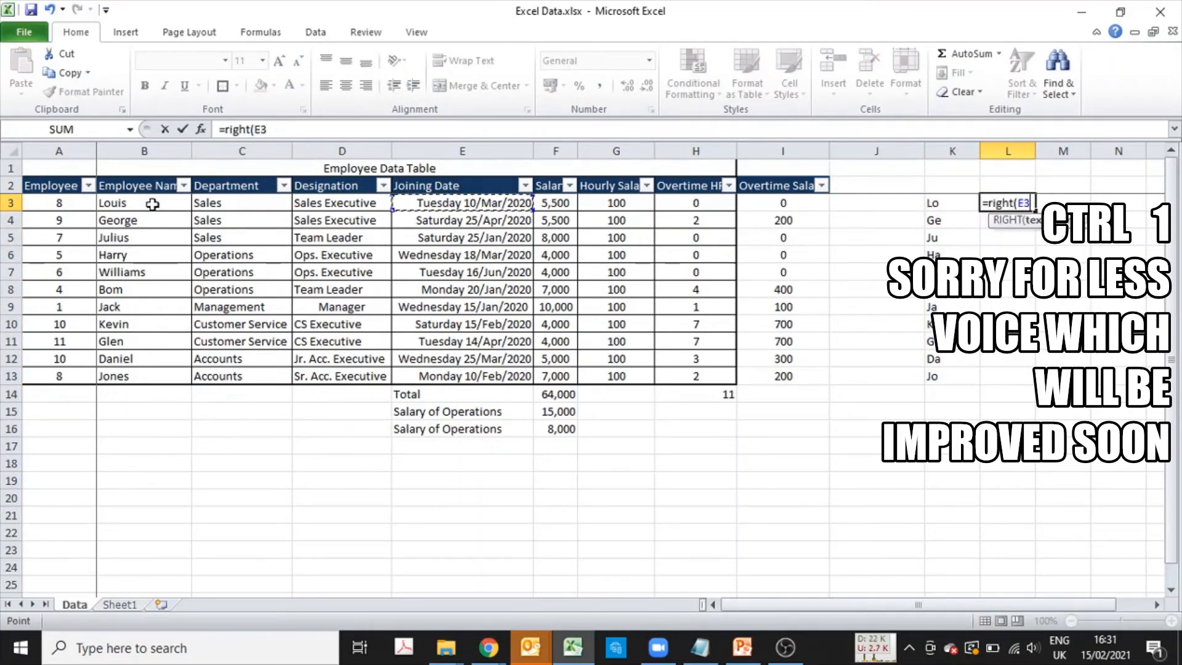
pyautogui.write(',2)')
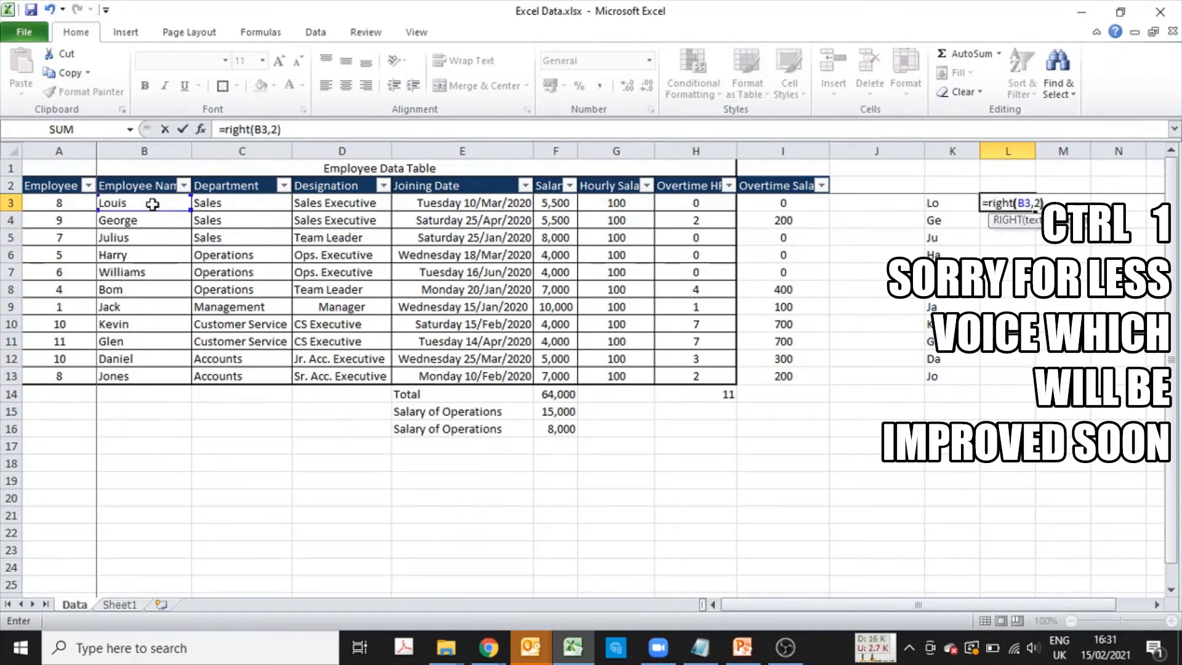
pyautogui.press('Return')
# - Copy the RIGHT formula from L3 down through L13 for all employees
pyautogui.press('Up')
pyautogui.hotkey('ctrl', 'c')
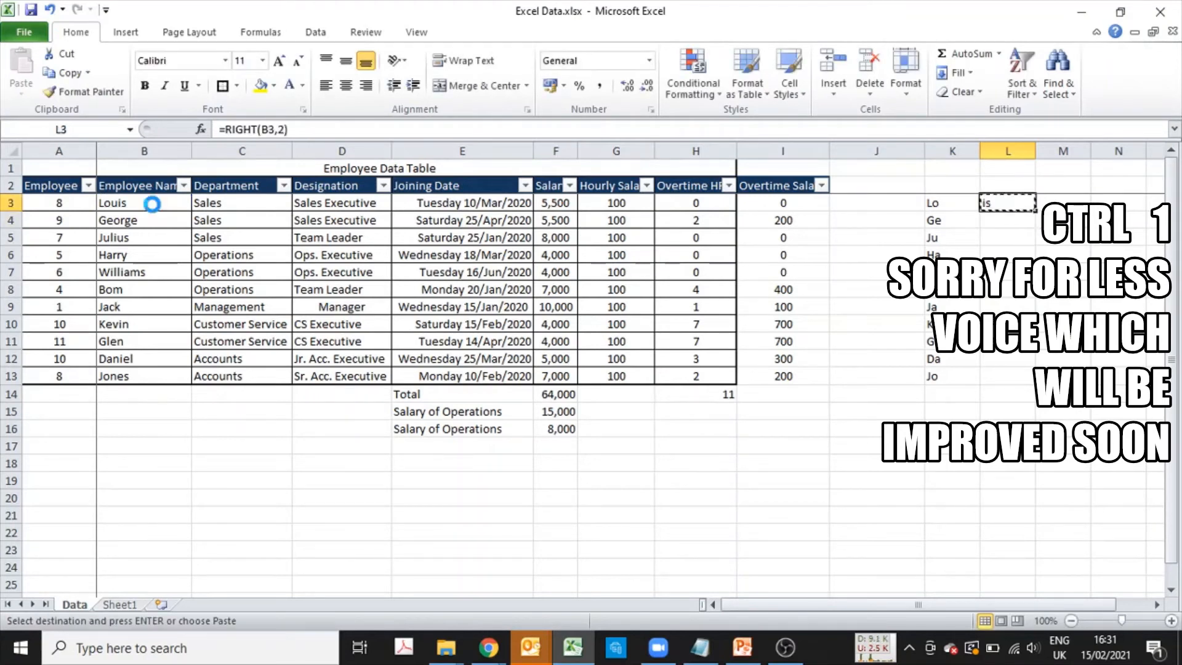
pyautogui.press('Left')
pyautogui.hotkey('ctrl', 'Down')
pyautogui.press('Right')
pyautogui.hotkey('ctrl', 'shift', 'Up')
pyautogui.press('Return')
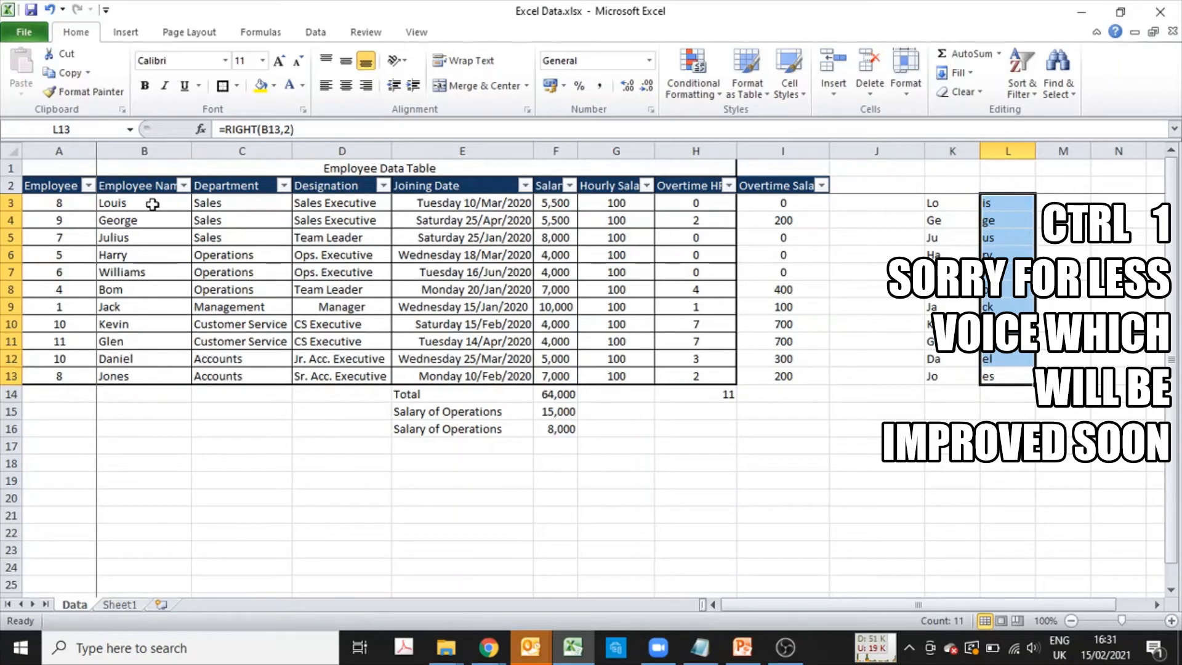
pyautogui.press('Left')
pyautogui.press('Right')
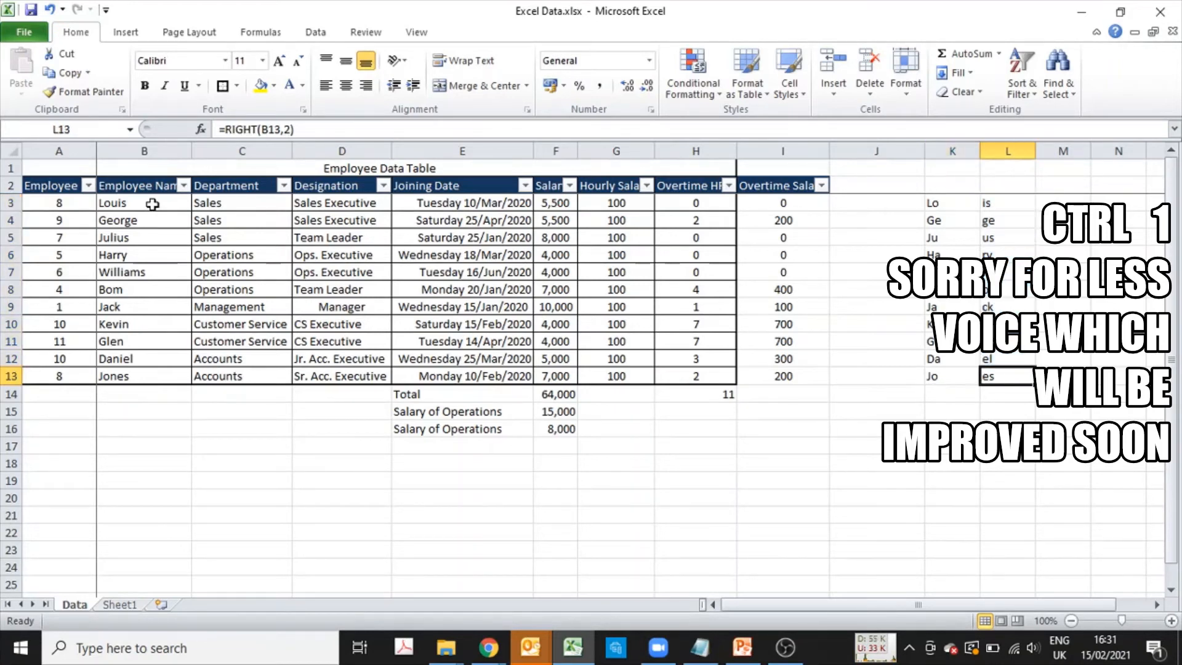
# - Clear the LEFT and RIGHT formulas from K3:L13
pyautogui.hotkey('ctrl', 'Up')
pyautogui.press('Left')
pyautogui.hotkey('ctrl', 'shift', 'Down')
pyautogui.hotkey('shift', 'Right')
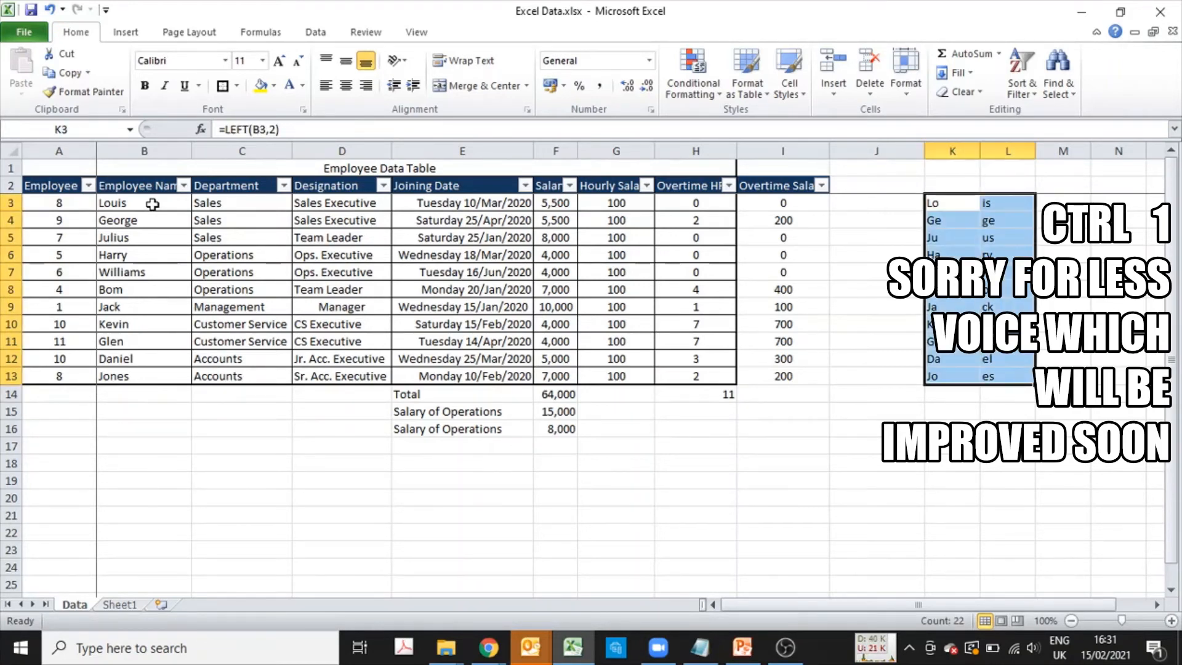
pyautogui.press('Delete')
pyautogui.press('Left')
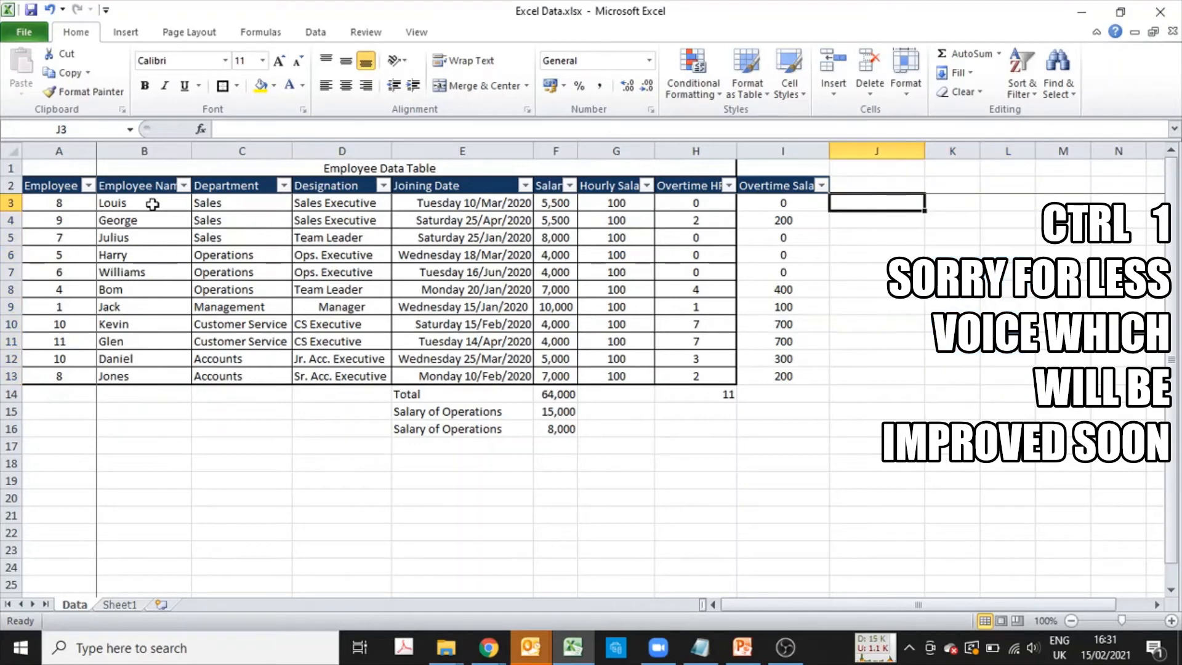
pyautogui.press('Left')
pyautogui.press('Left')
pyautogui.press('Left')
pyautogui.press('Left')
pyautogui.press('Left')
pyautogui.press('Left')
pyautogui.press('Left')
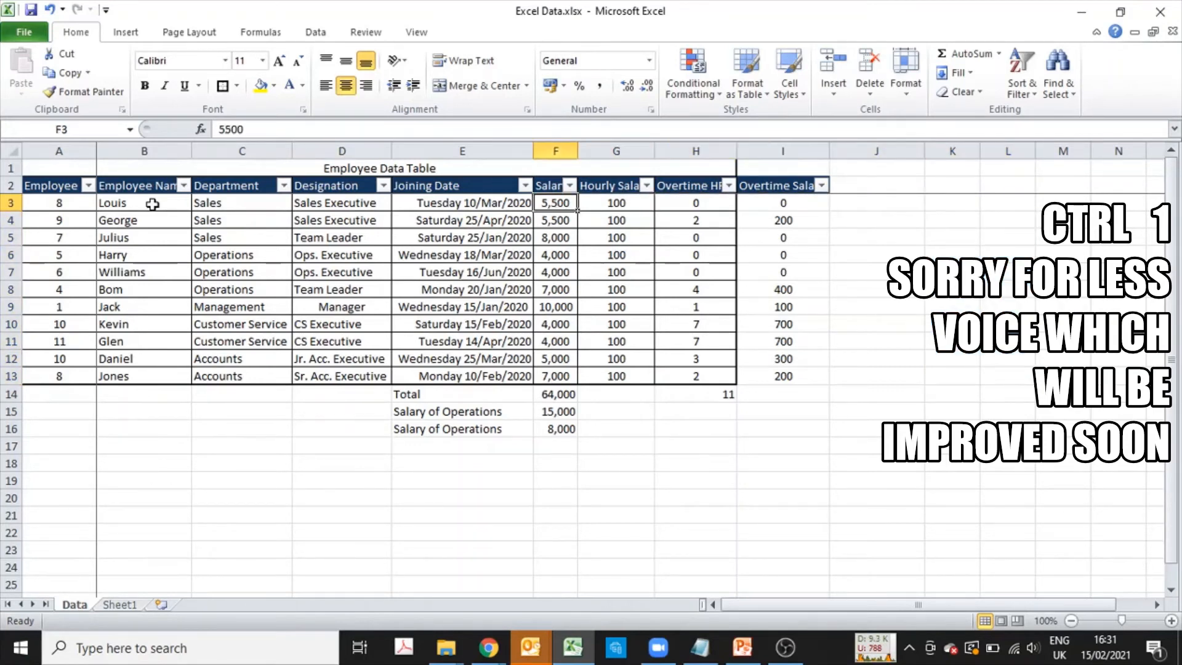
pyautogui.press('Left')
pyautogui.press('Right')
pyautogui.press('Right')
pyautogui.press('Right')
pyautogui.press('Right')
pyautogui.press('Right')
pyautogui.press('Right')
pyautogui.press('Right')
pyautogui.press('Right')
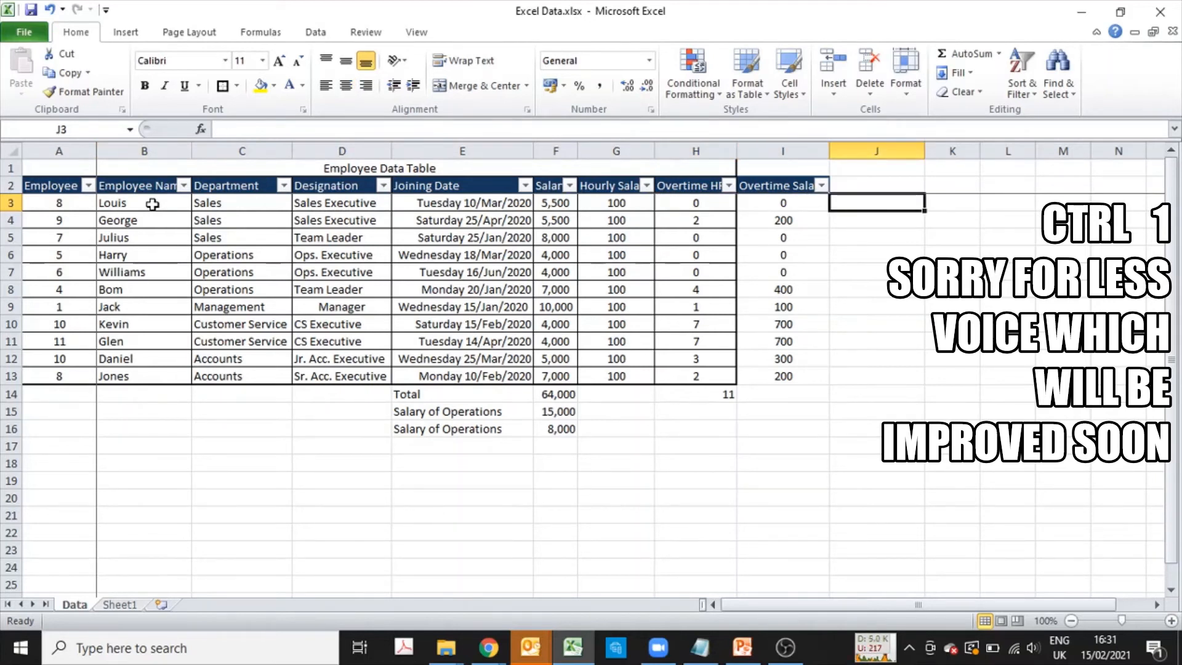
# - Enter a CONCATENATE formula in J3 that joins the employee name in B3 with the department in C3
pyautogui.write('=')
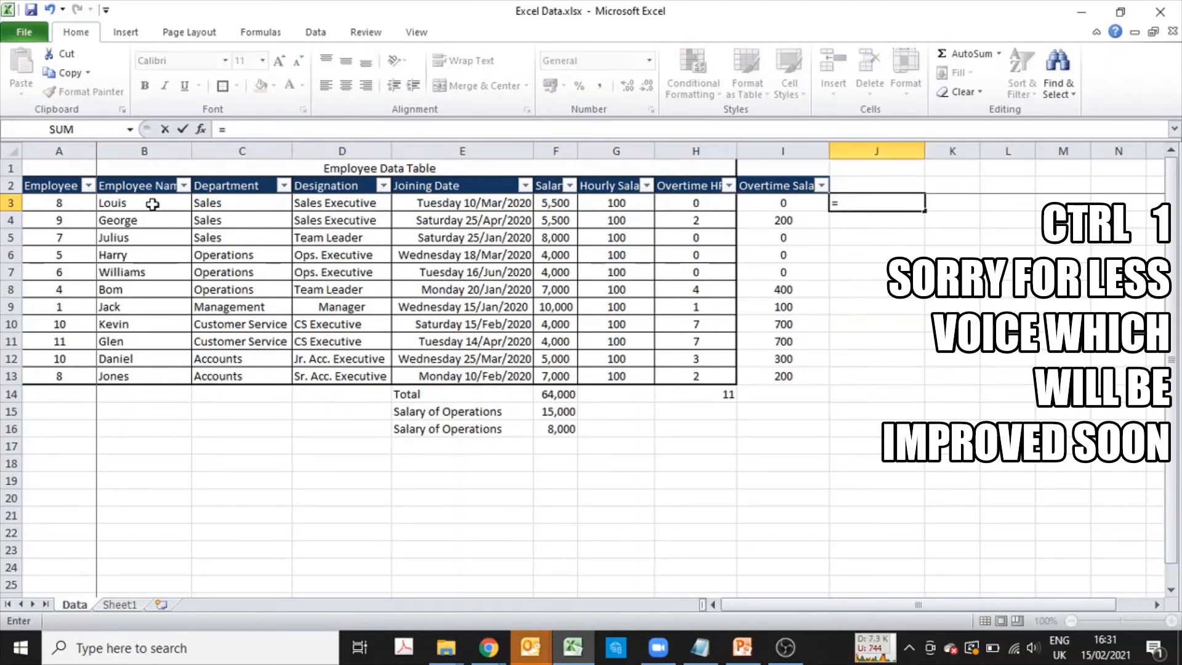
pyautogui.write('concatenate')
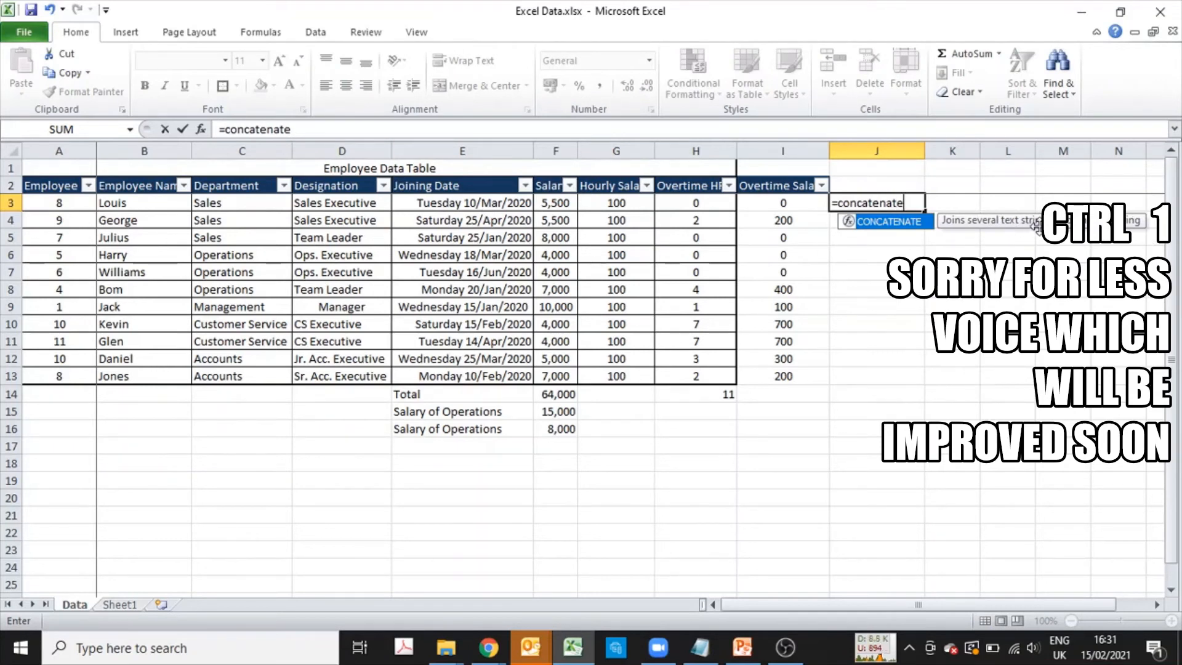
pyautogui.write('(')
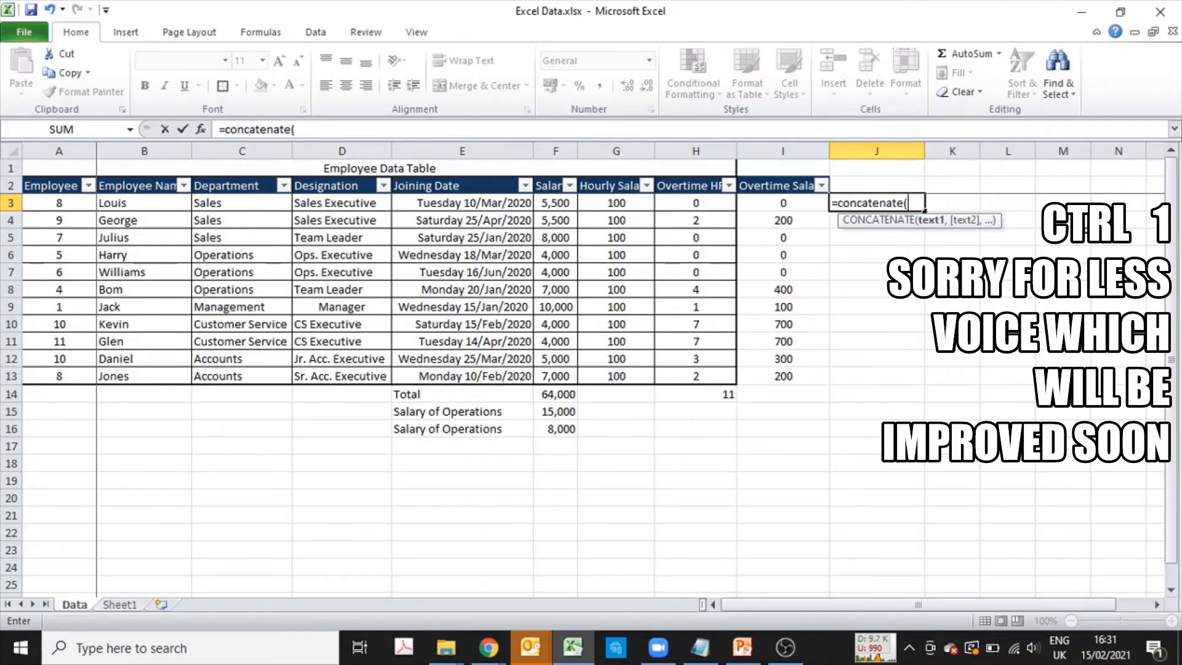
pyautogui.click(168, 204)
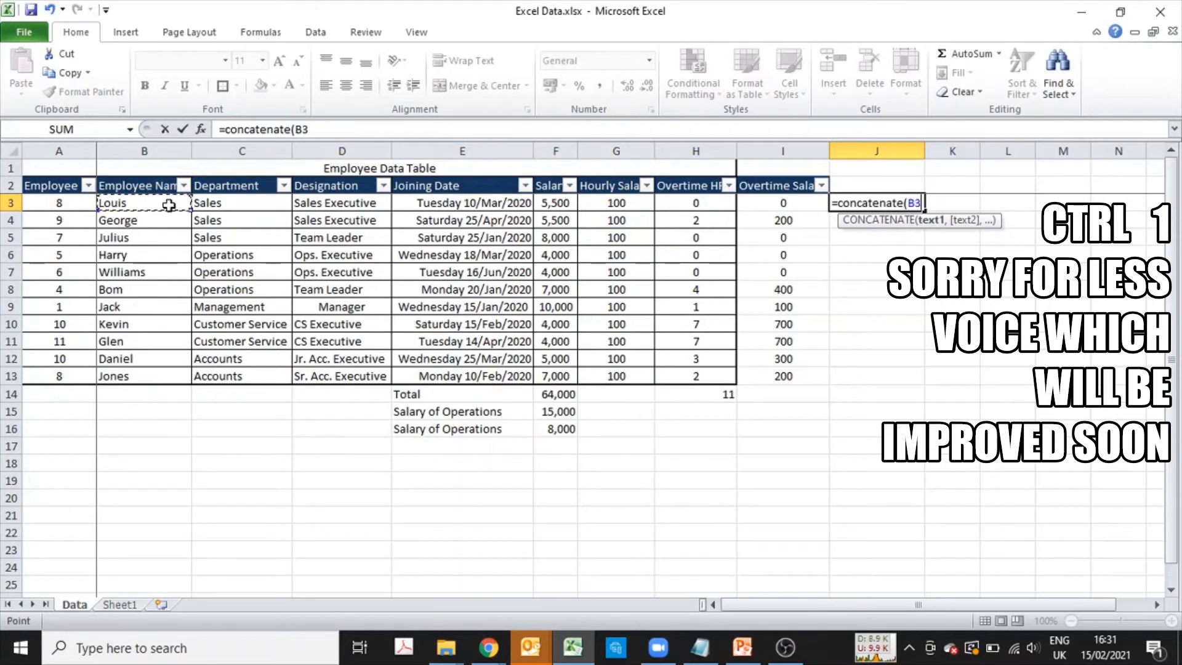
pyautogui.write(',')
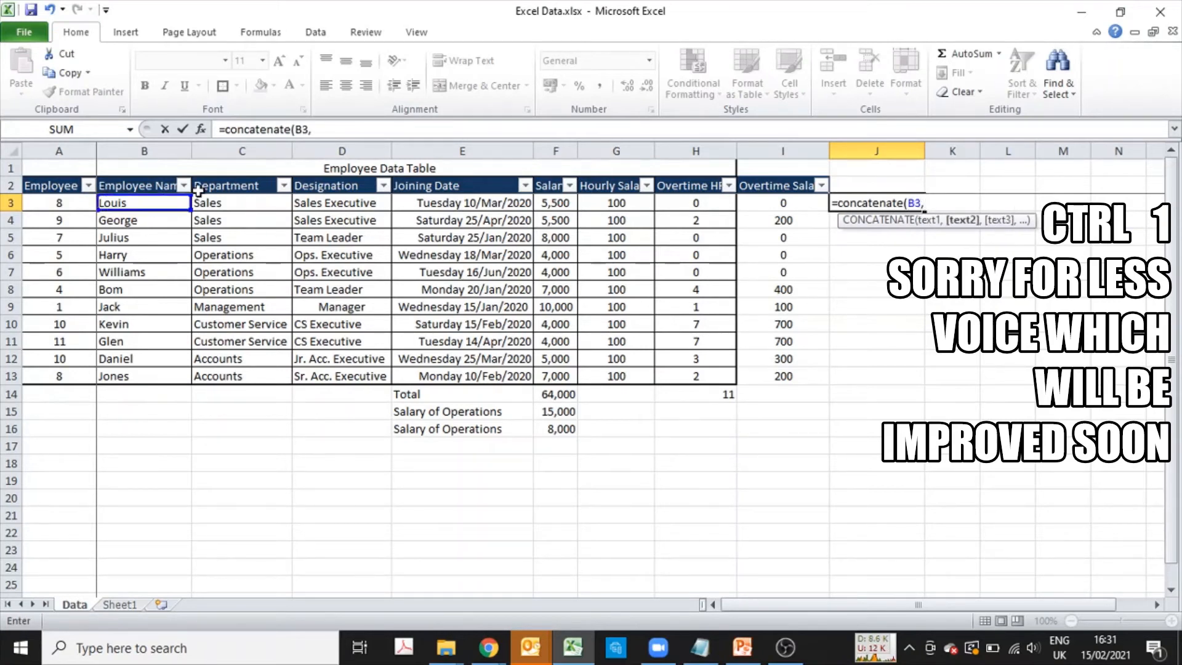
pyautogui.click(238, 203)
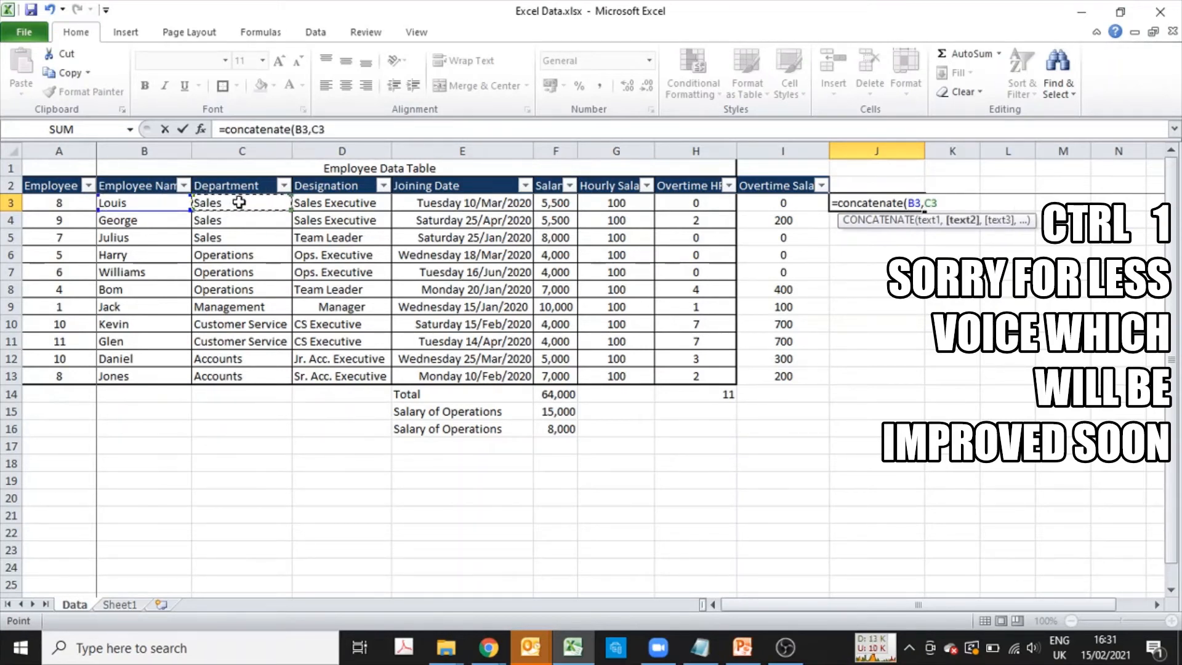
pyautogui.write(')')
pyautogui.press('Return')
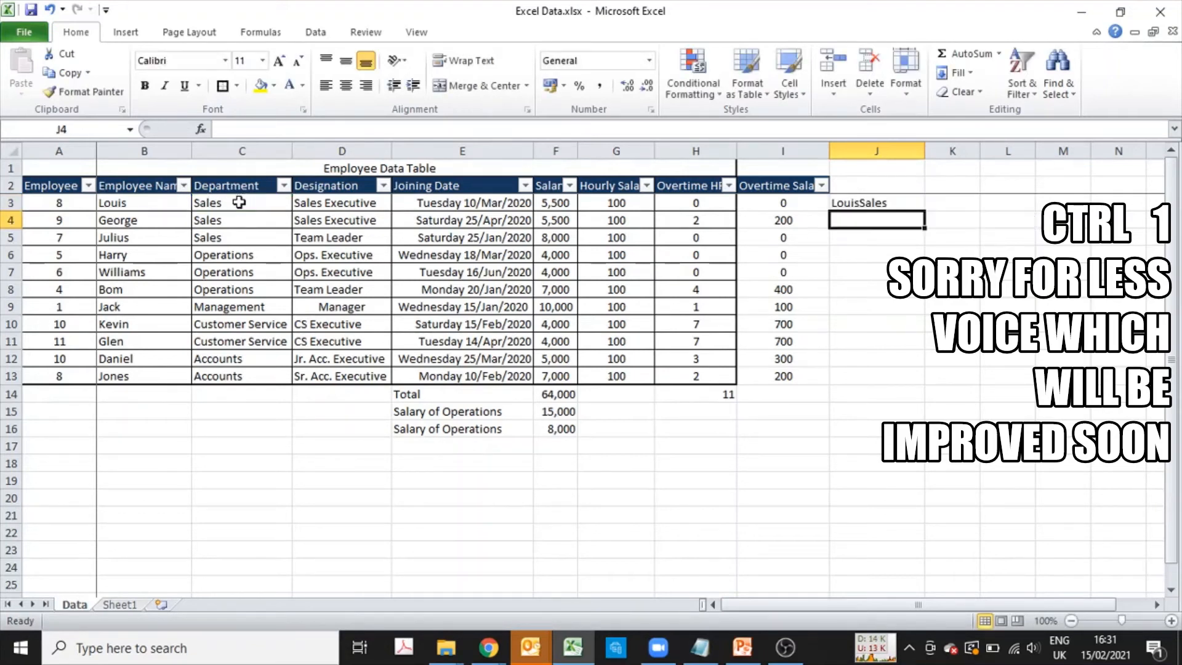
# - Insert a space argument " " between B3 and C3 in J3's CONCATENATE formula
pyautogui.press('Up')
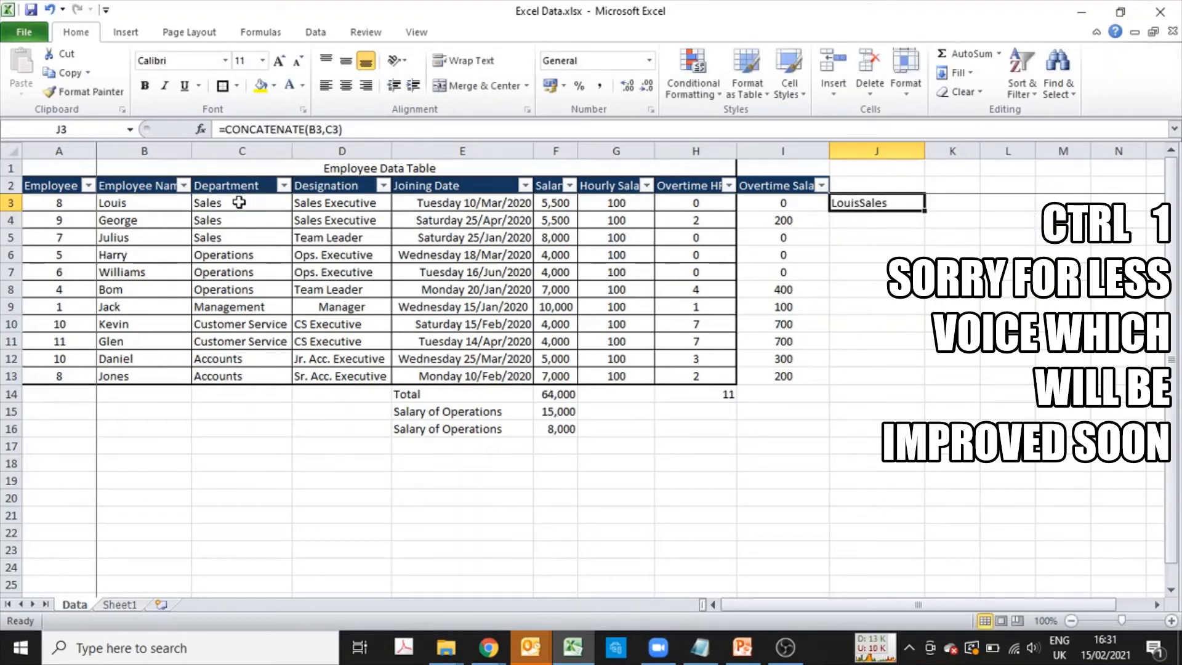
pyautogui.press('F2')
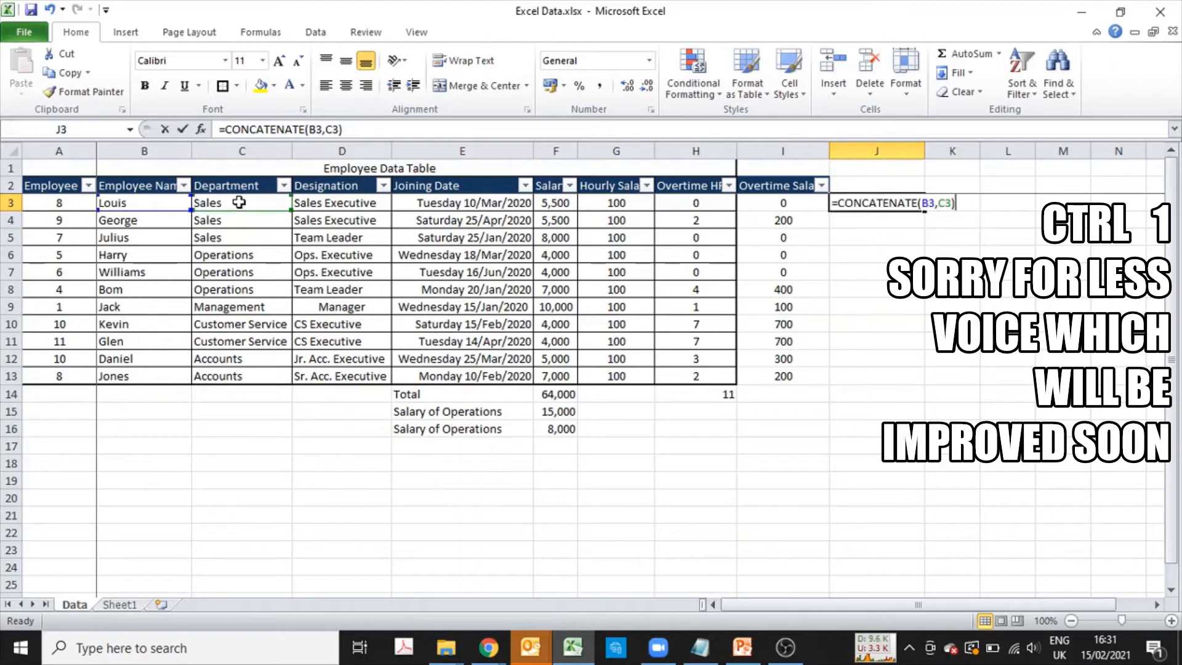
pyautogui.press('Left')
pyautogui.press('Left')
pyautogui.press('Left')
pyautogui.press('Left')
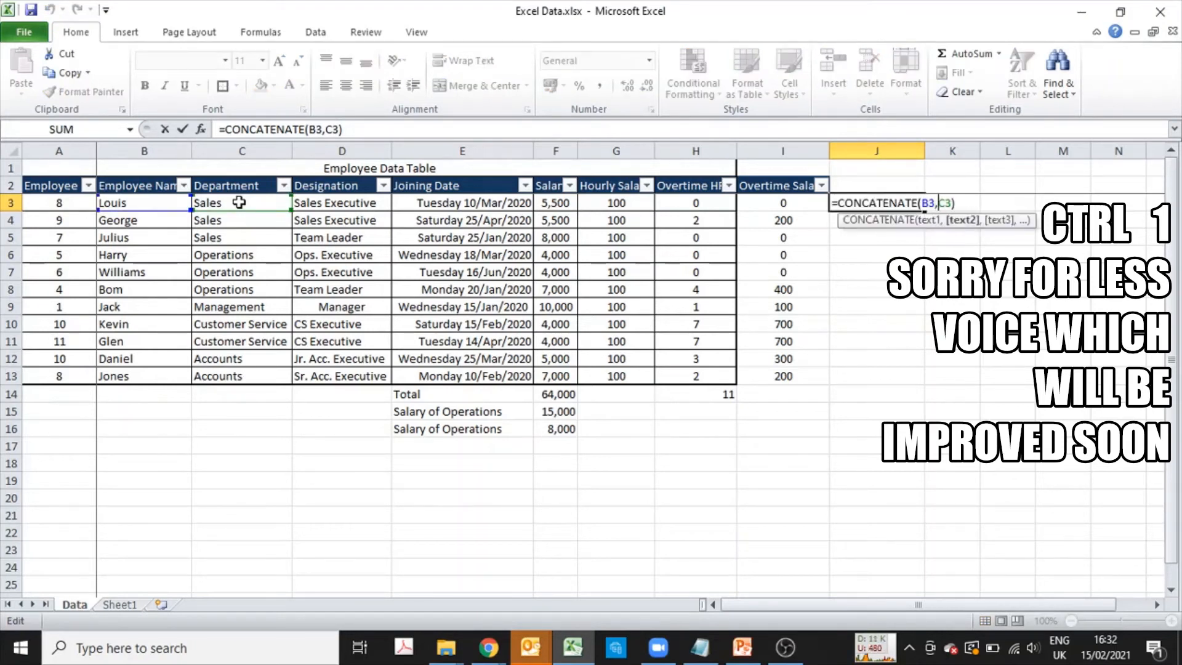
pyautogui.press('Right')
pyautogui.write('" "')
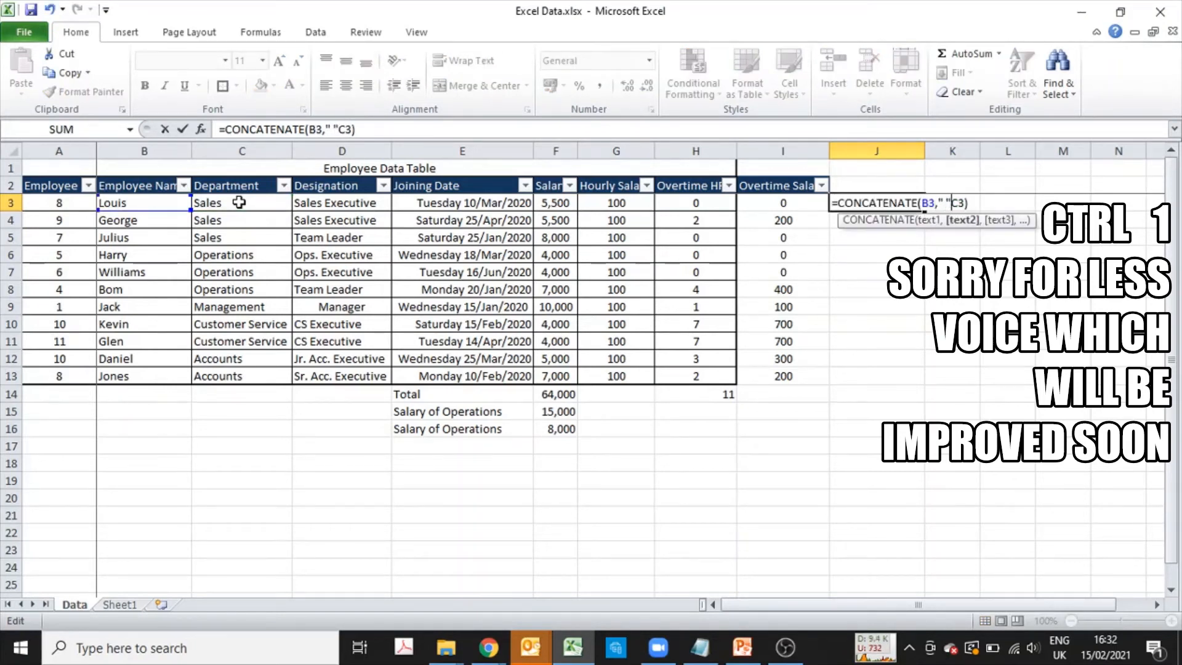
pyautogui.write(',')
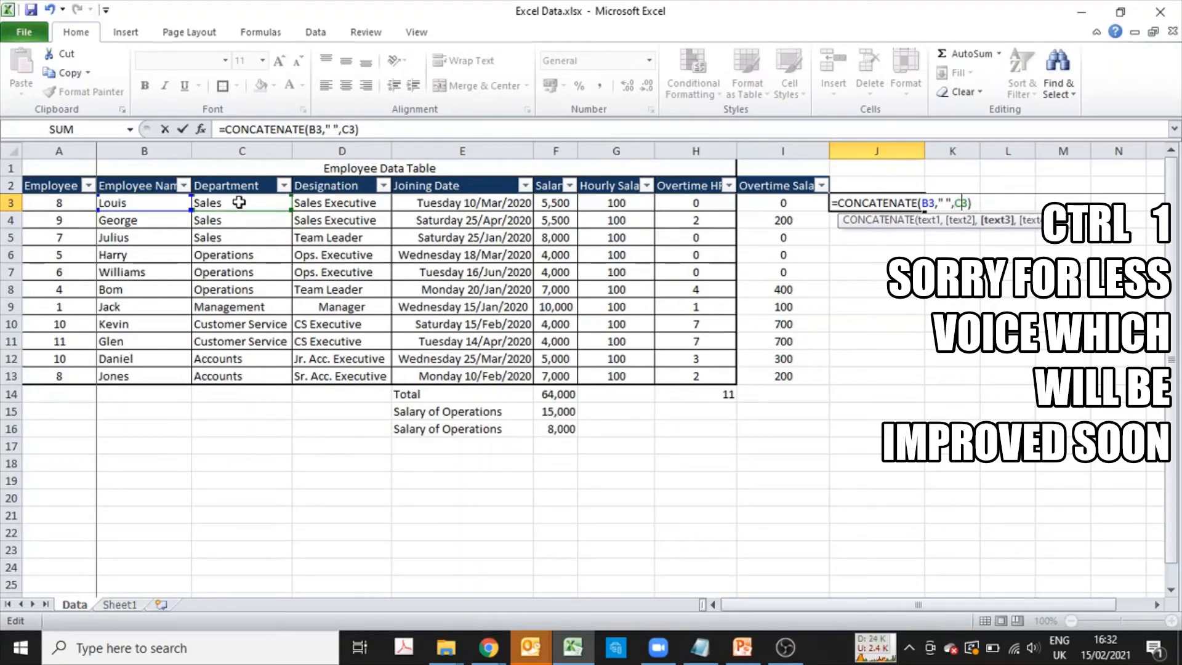
pyautogui.press('Right')
pyautogui.press('Left')
pyautogui.press('Left')
pyautogui.press('Left')
pyautogui.press('Left')
pyautogui.press('Left')
pyautogui.press('Return')
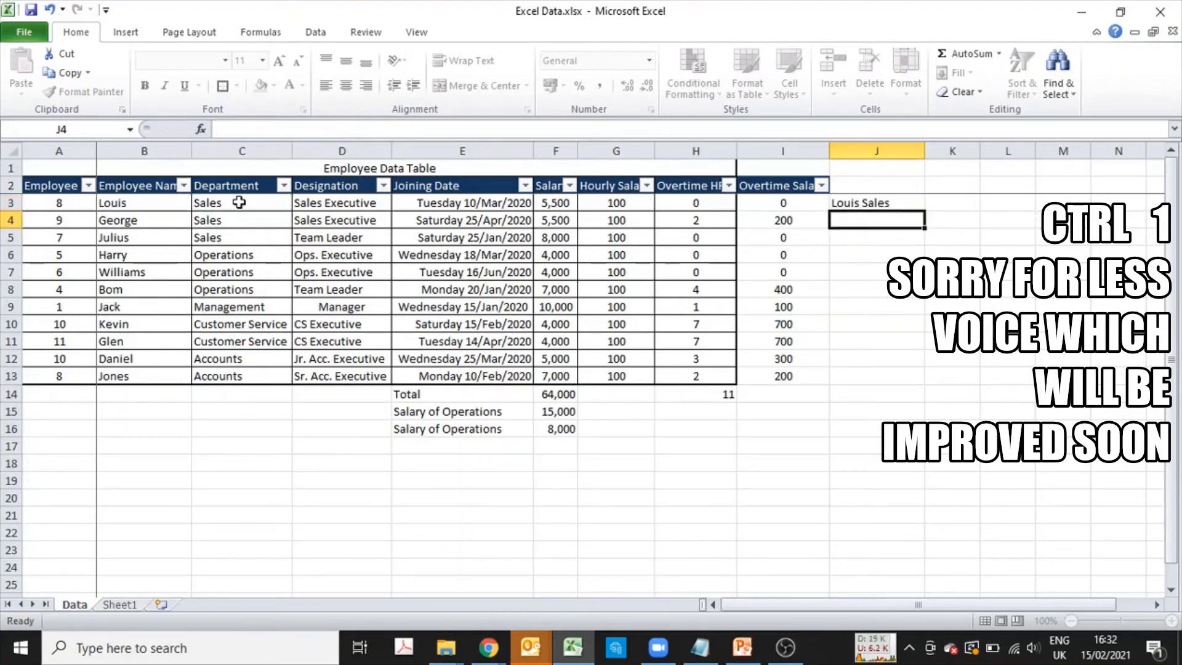
# - Copy the CONCATENATE formula from J3 down through J13 for all employees
pyautogui.press('Up')
pyautogui.hotkey('ctrl', 'c')
pyautogui.press('Down')
pyautogui.press('Left')
pyautogui.hotkey('ctrl', 'Right')
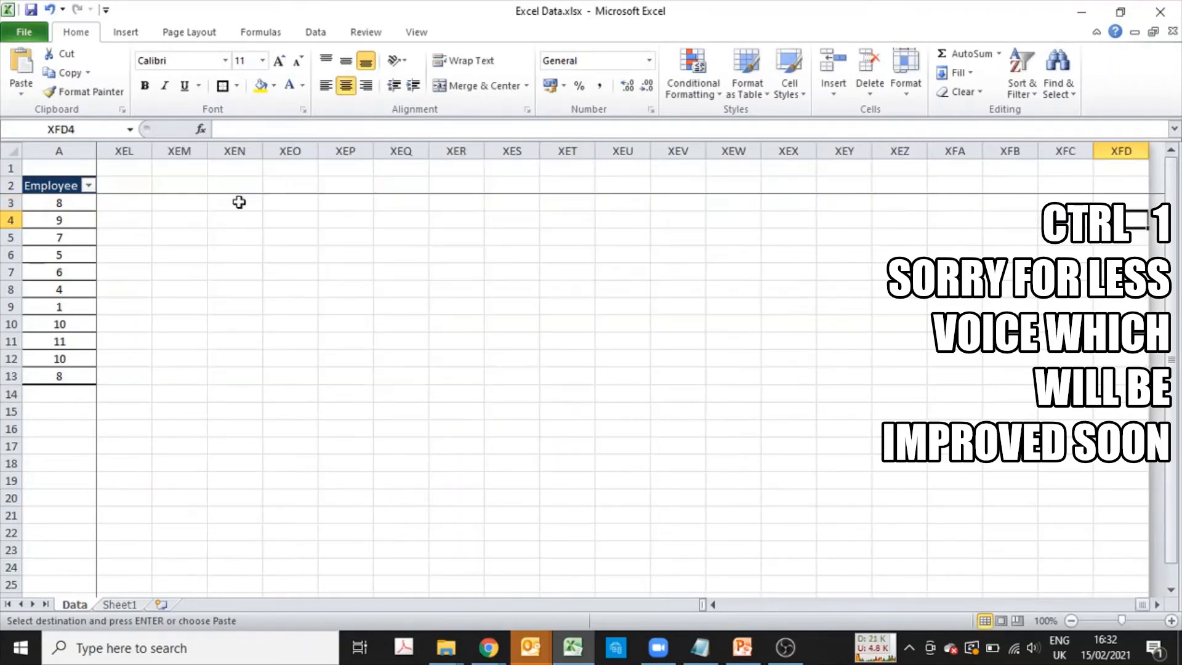
pyautogui.press('Left')
pyautogui.hotkey('ctrl', 'Left')
pyautogui.hotkey('ctrl', 'Left')
pyautogui.press('Right')
pyautogui.hotkey('ctrl', 'Right')
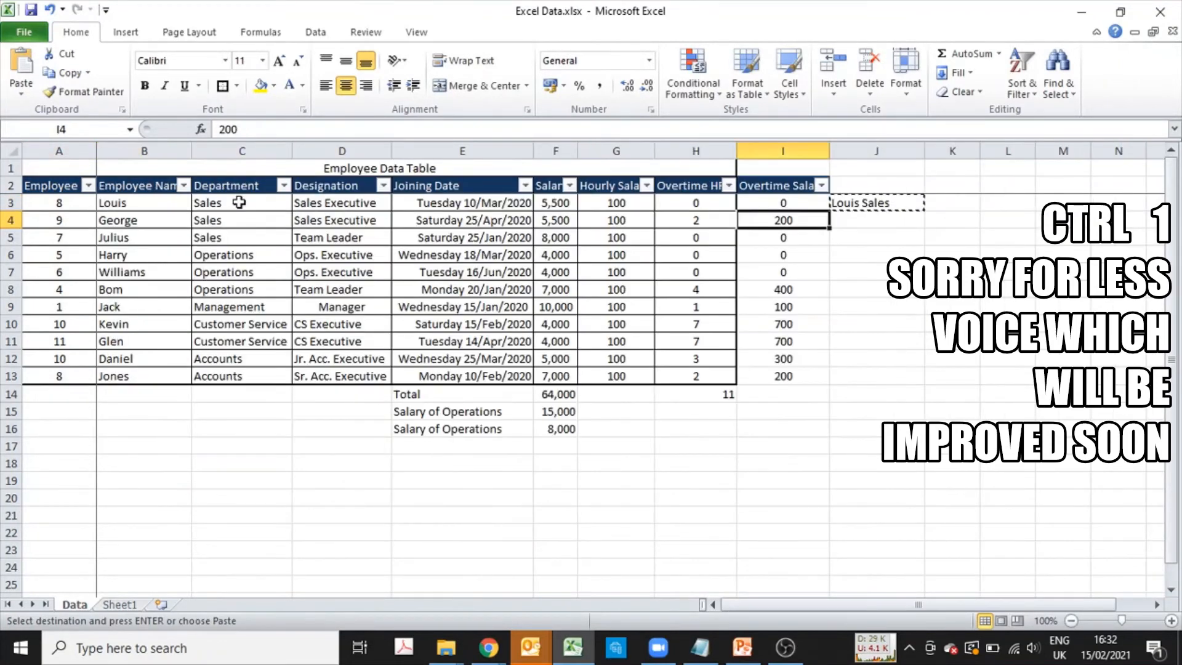
pyautogui.hotkey('ctrl', 'Down')
pyautogui.press('Right')
pyautogui.hotkey('ctrl', 'shift', 'Up')
pyautogui.press('Return')
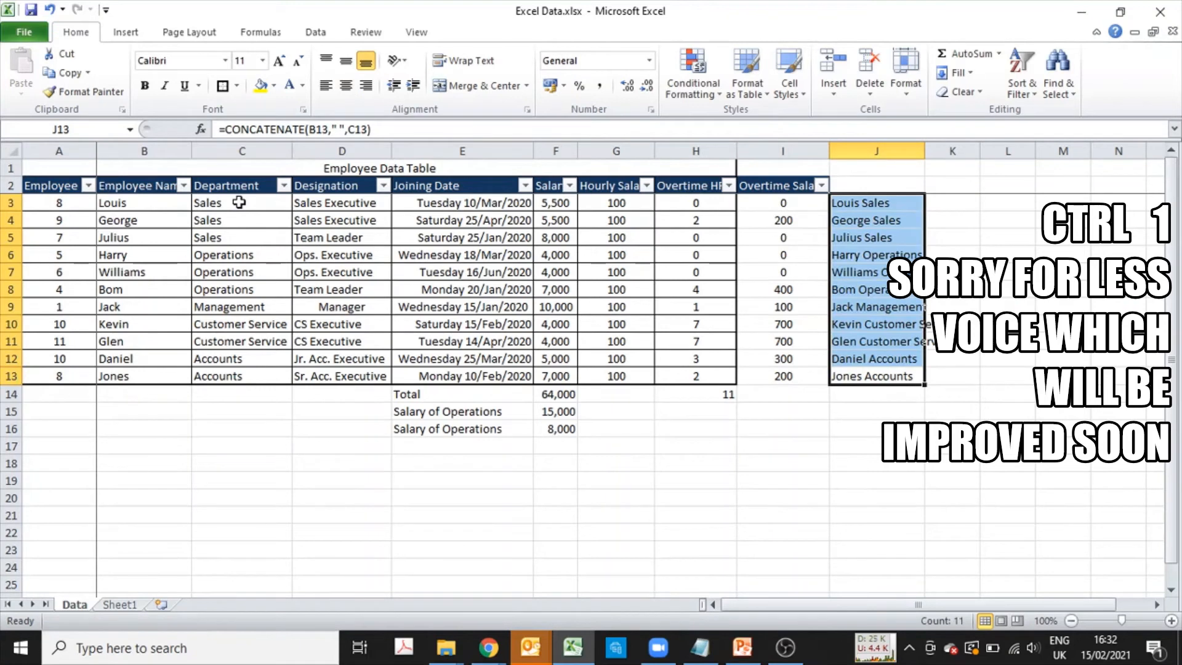
# - Unfreeze the worksheet panes
pyautogui.hotkey('alt', 'w')
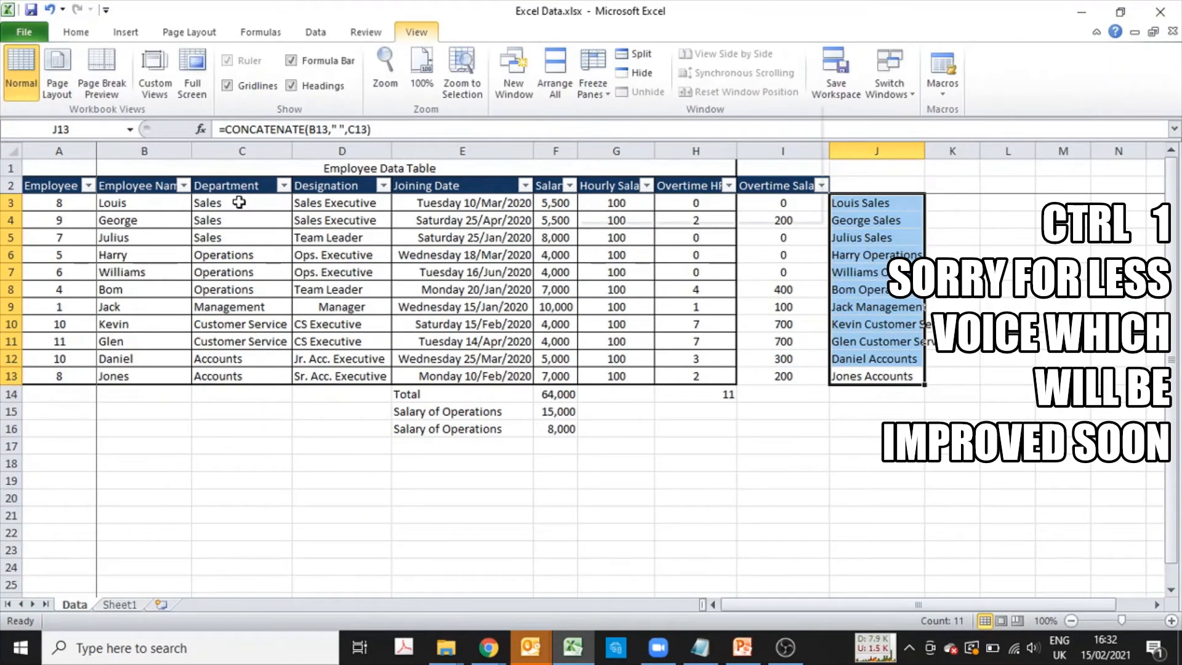
pyautogui.press('f')
pyautogui.press('f')
# - Extend J3's CONCATENATE formula with a space argument " " and the designation in D3
pyautogui.press('Up')
pyautogui.press('Up')
pyautogui.press('Up')
pyautogui.press('Up')
pyautogui.hotkey('ctrl', 'Up')
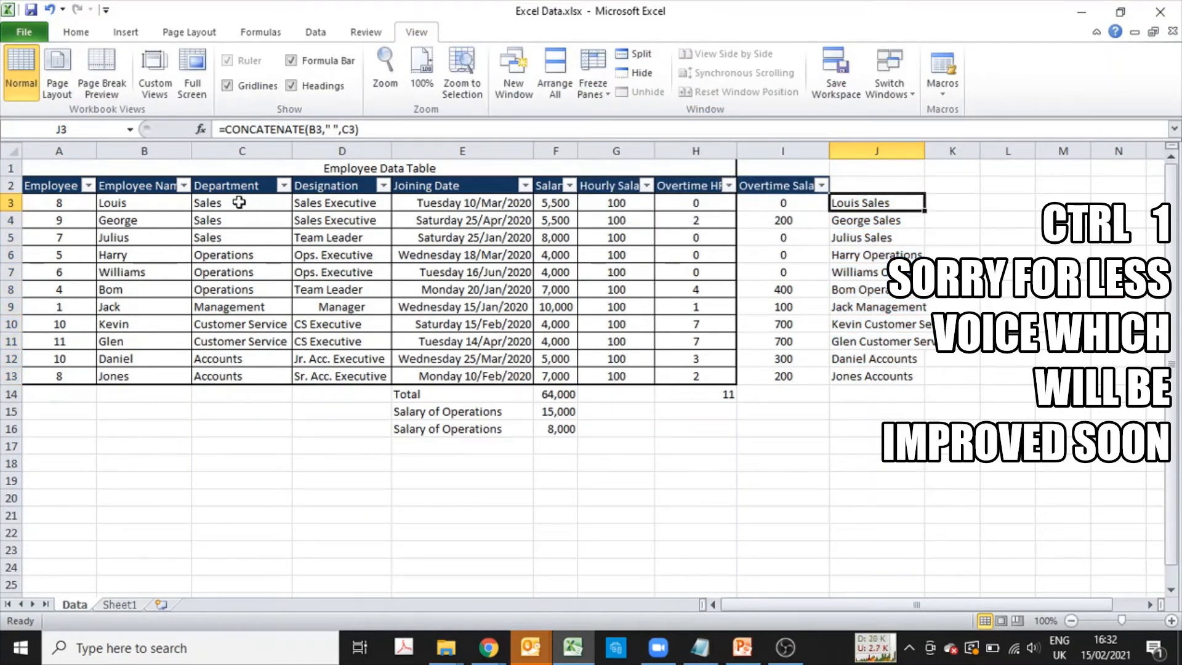
pyautogui.press('F2')
pyautogui.press('BackSpace')
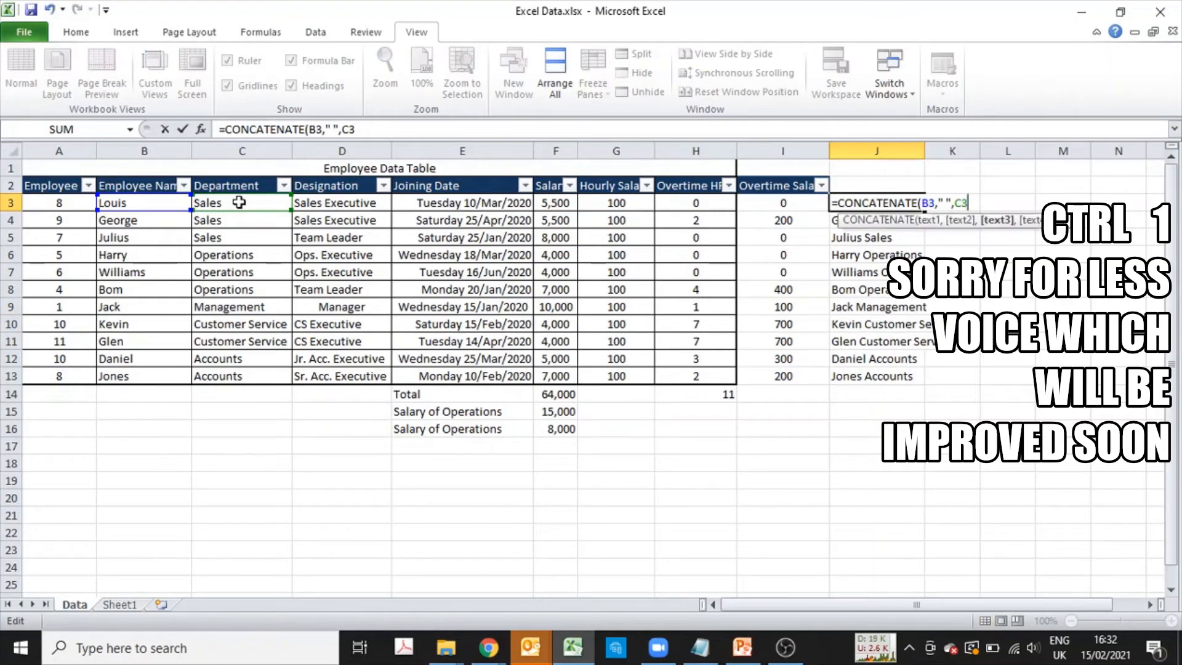
pyautogui.write('," ",')
pyautogui.click(378, 205)
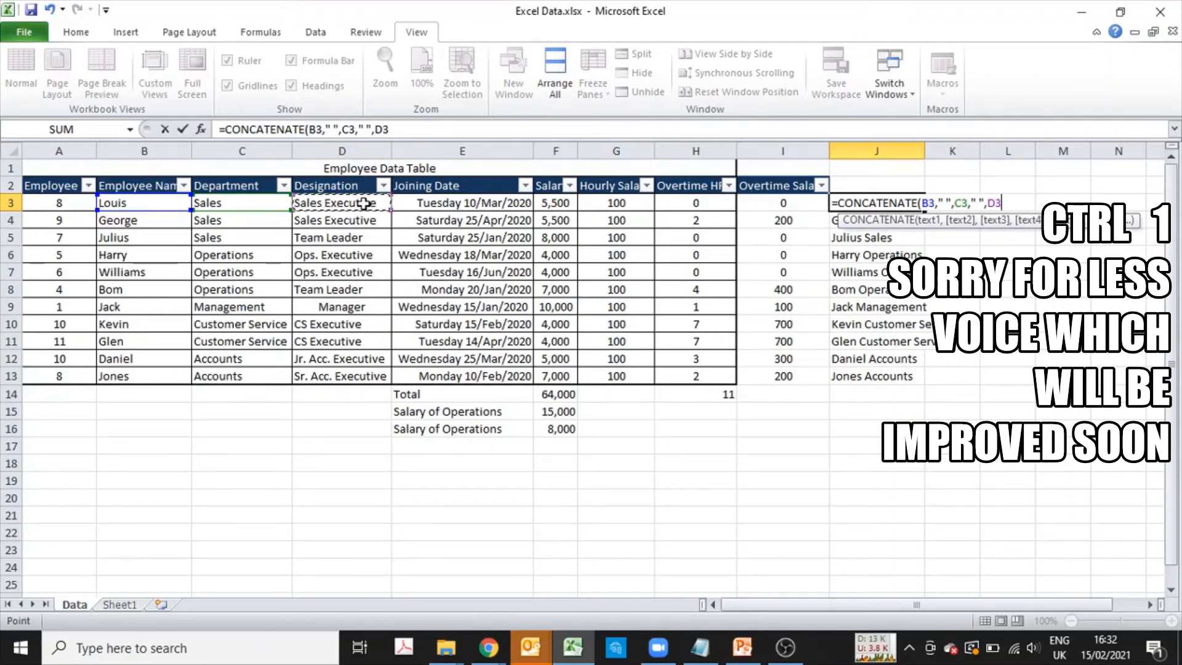
pyautogui.press('Return')
# - Copy the extended CONCATENATE formula from J3 over the range J3:J13
pyautogui.press('Up')
pyautogui.hotkey('ctrl', 'c')
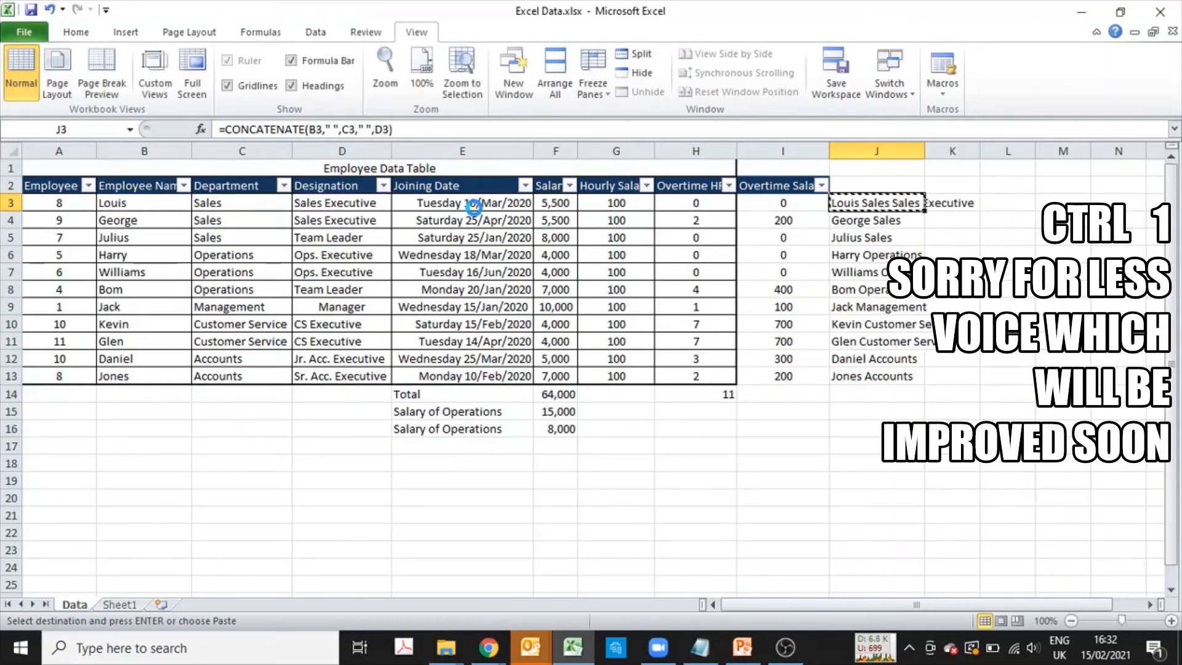
pyautogui.hotkey('ctrl', 'shift', 'Down')
pyautogui.press('Return')
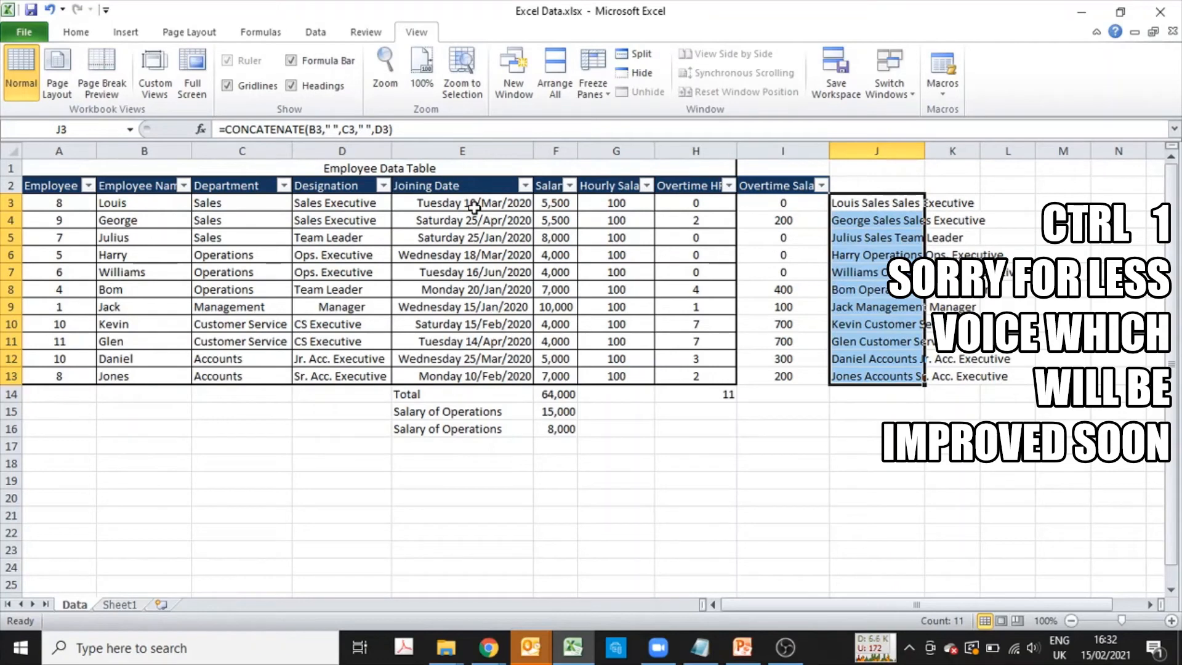
# - Clear the CONCATENATE formulas from J3:J13
pyautogui.press('Up')
pyautogui.press('Down')
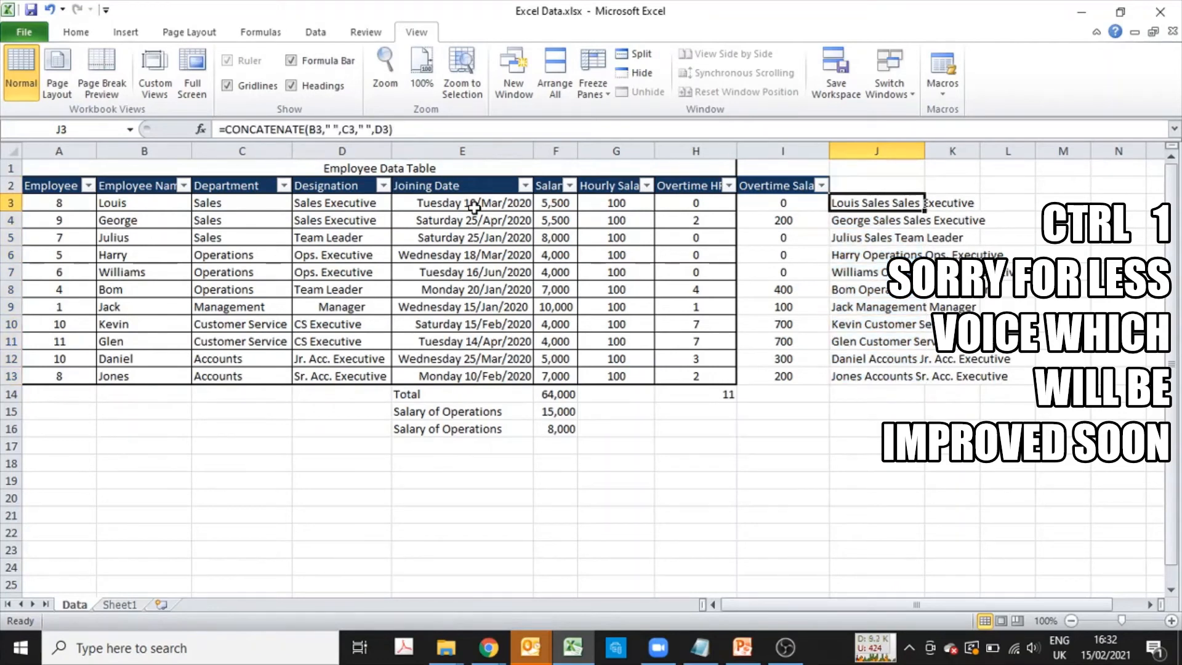
pyautogui.hotkey('ctrl', 'shift', 'Down')
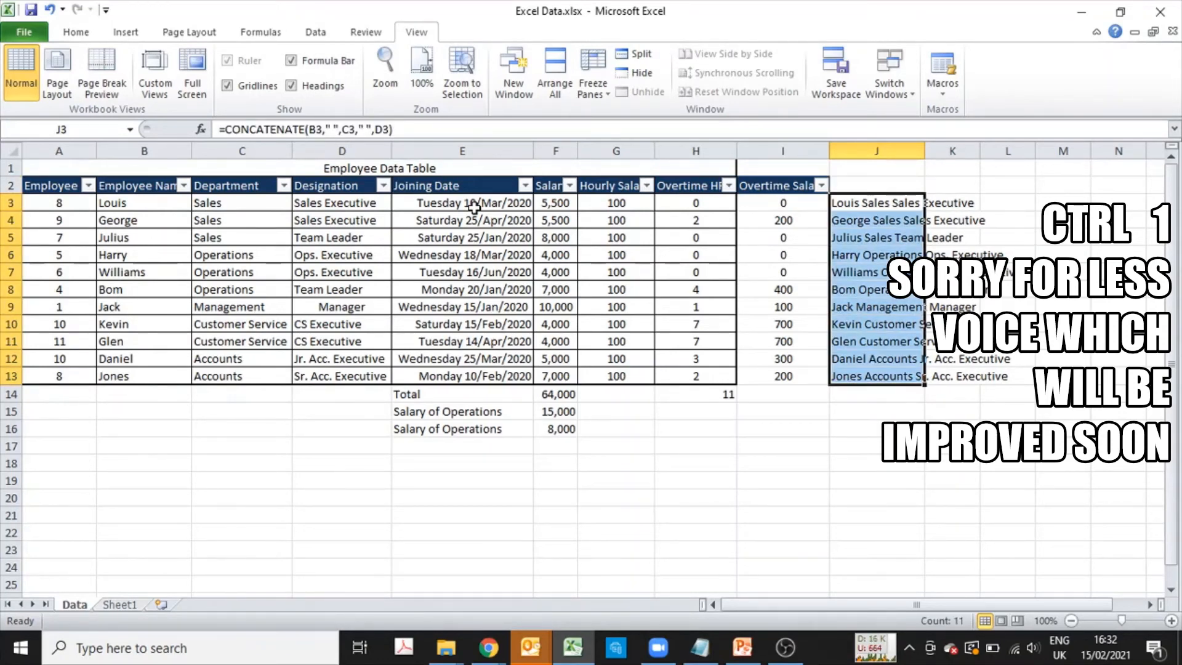
pyautogui.press('Delete')
# - Enter the formula =B3&C3 in J3 to join the employee name and department with the ampersand operator
pyautogui.press('Up')
pyautogui.press('Down')
pyautogui.write('=')
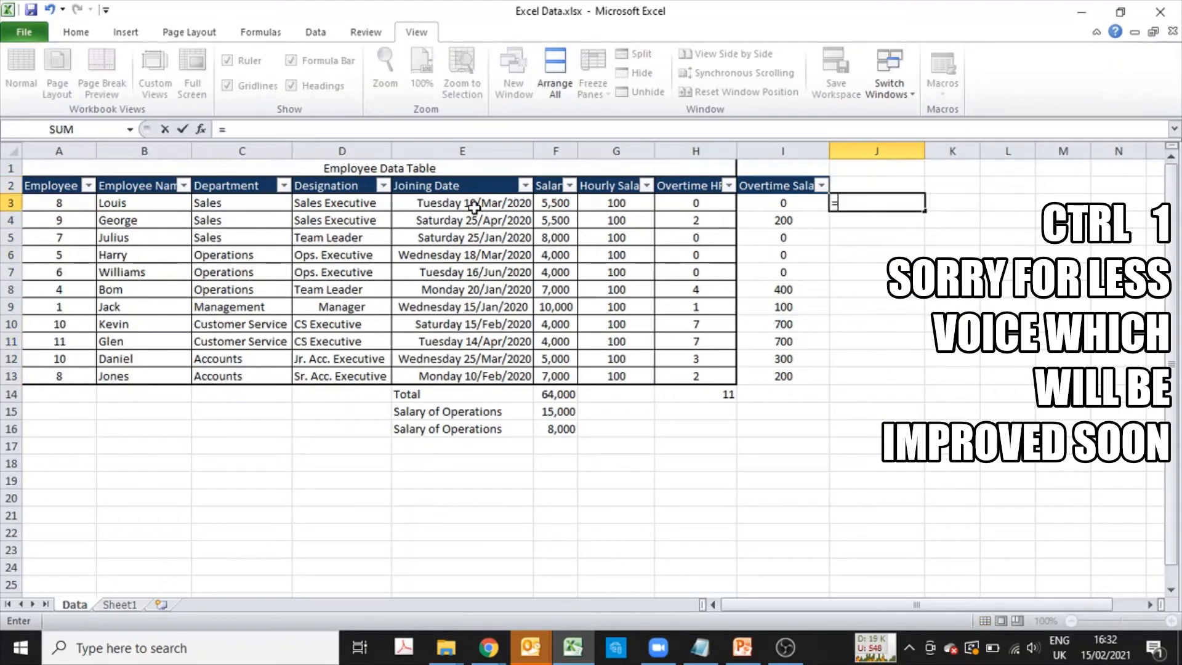
pyautogui.press('Left')
pyautogui.press('Left')
pyautogui.press('Left')
pyautogui.press('Left')
pyautogui.press('Left')
pyautogui.press('Left')
pyautogui.press('Left')
pyautogui.press('Left')
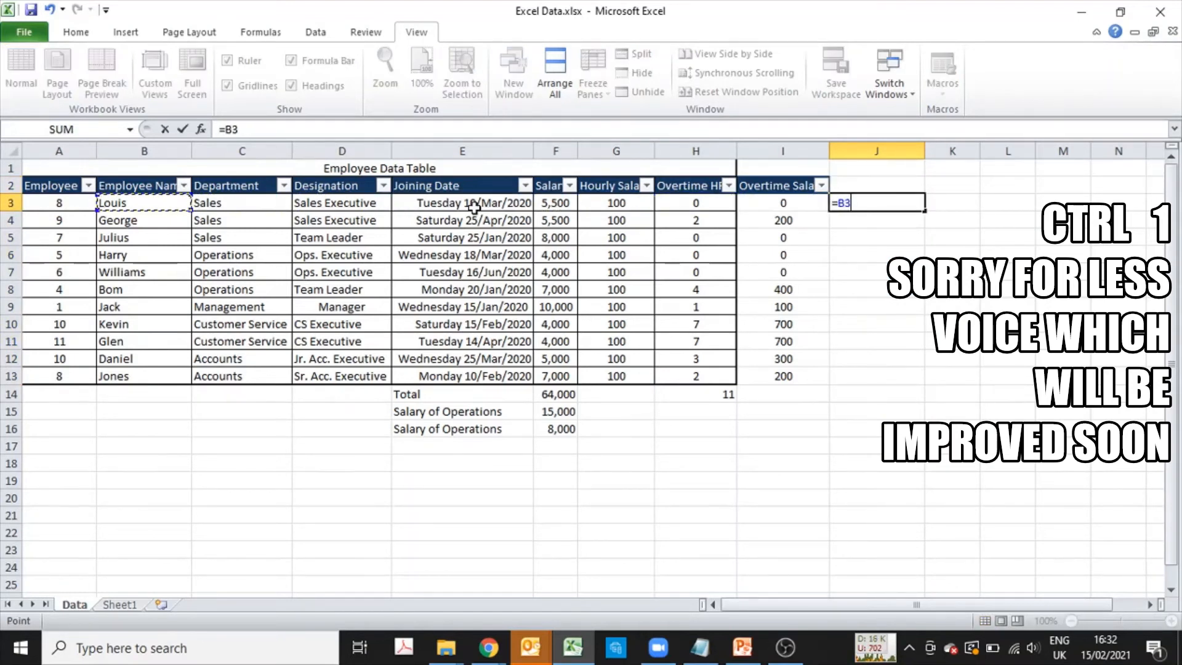
pyautogui.write('&')
pyautogui.press('Left')
pyautogui.press('Left')
pyautogui.press('Left')
pyautogui.press('Left')
pyautogui.press('Left')
pyautogui.press('Left')
pyautogui.press('Left')
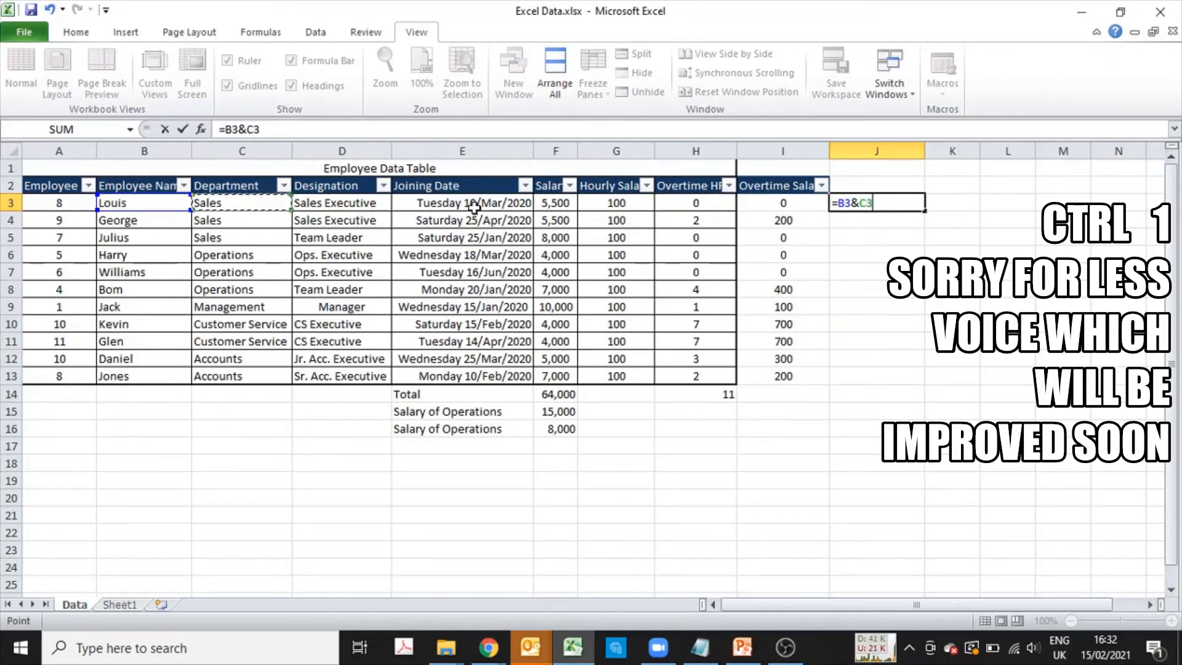
pyautogui.hotkey('ctrl', 'Return')
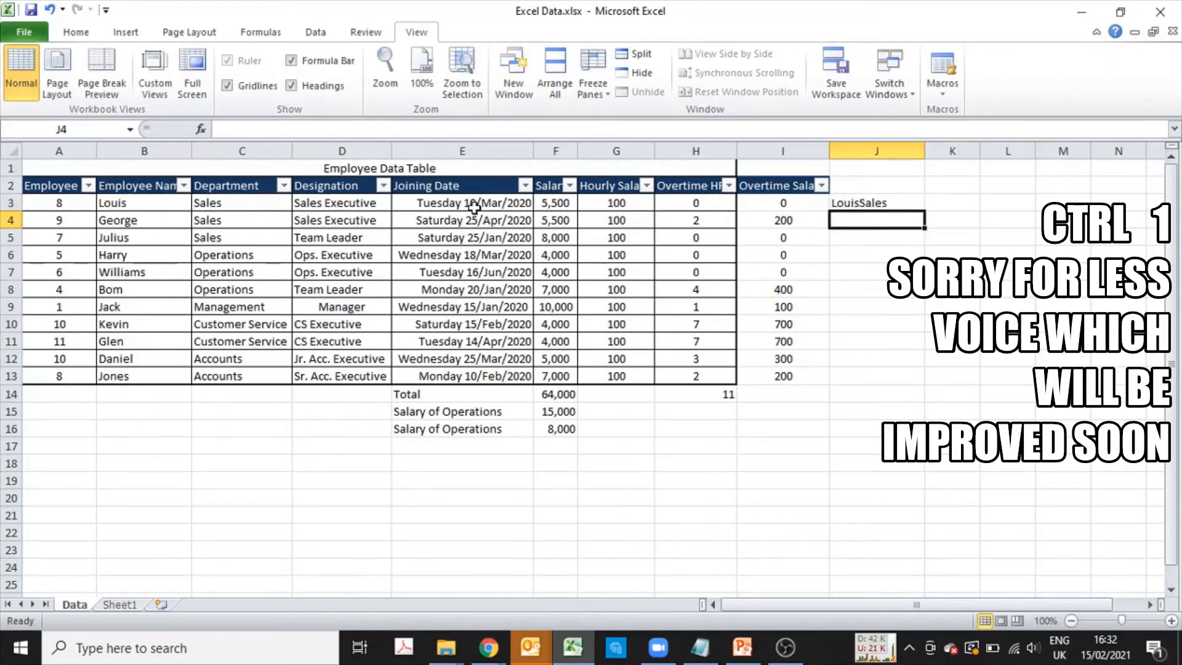
pyautogui.press('F2')
pyautogui.hotkey('ctrl', 'Return')
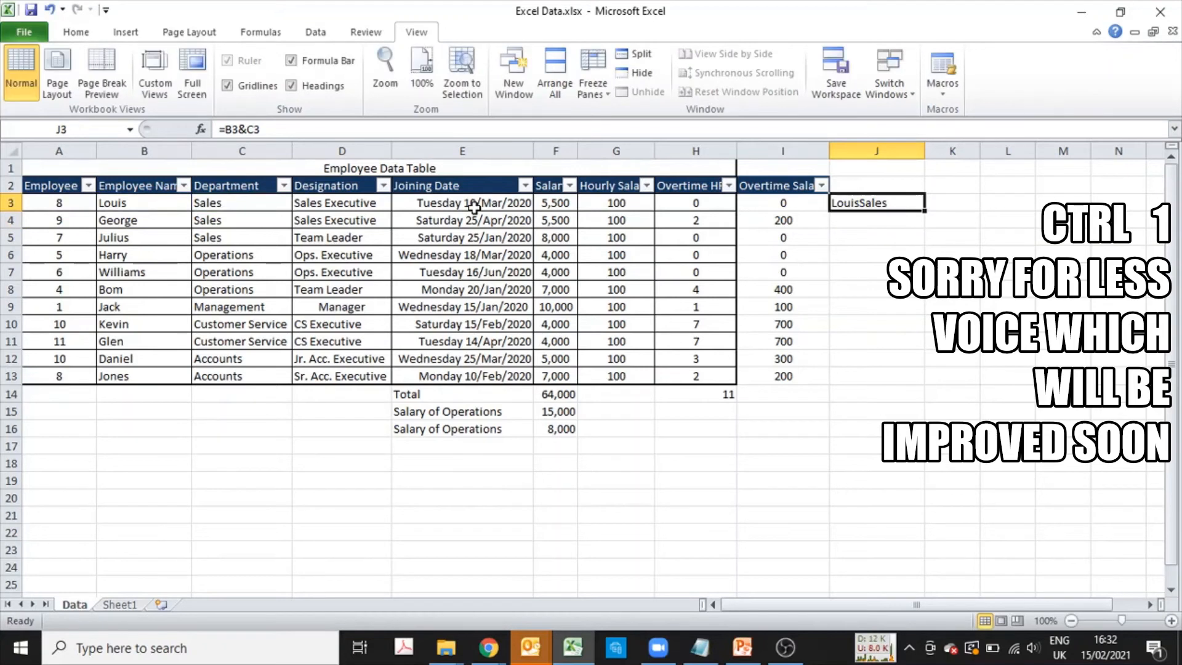
# - Insert a space between the name and department so that J3's formula reads =B3&" "&C3
pyautogui.press('F2')
pyautogui.write('" "')
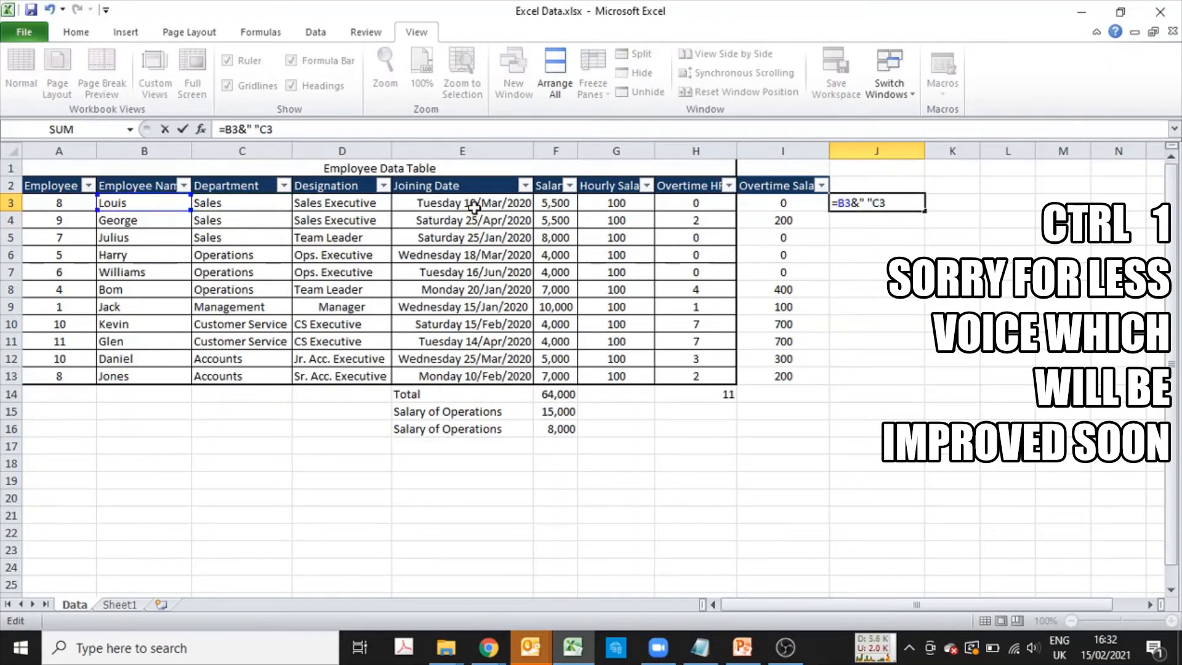
pyautogui.write('&')
pyautogui.press('Return')
pyautogui.press('Up')
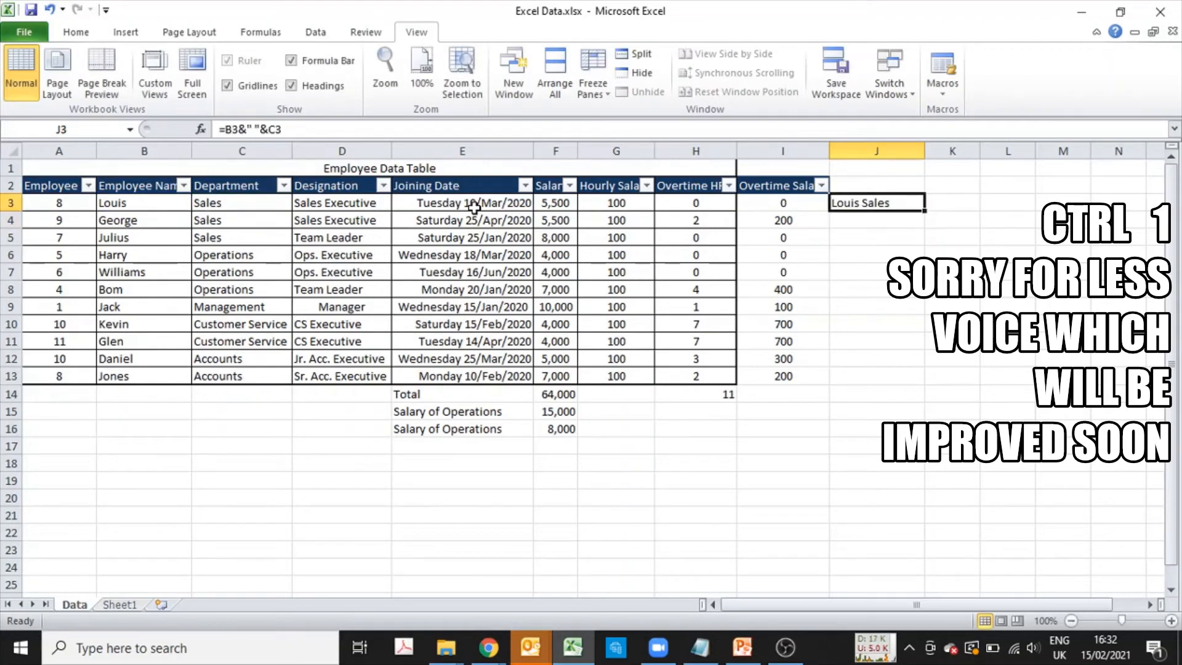
# - Append a space and the designation in D3 to J3's formula, making it =B3&" "&C3&" "&D3
pyautogui.press('F2')
pyautogui.write('&" "')
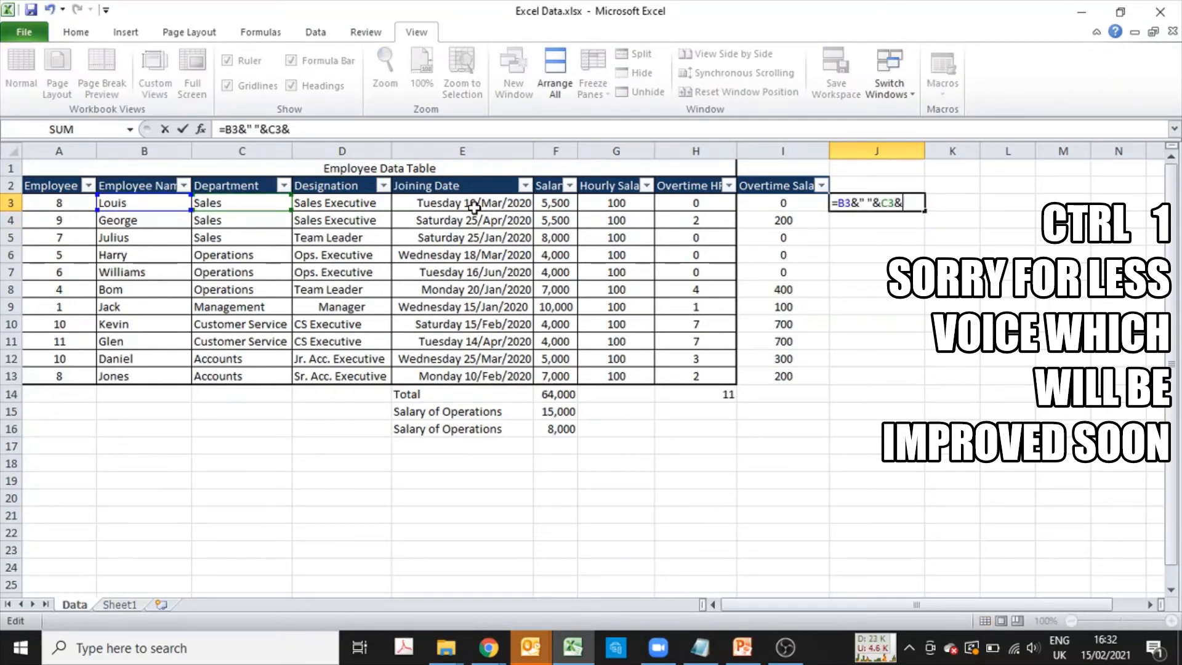
pyautogui.write('&')
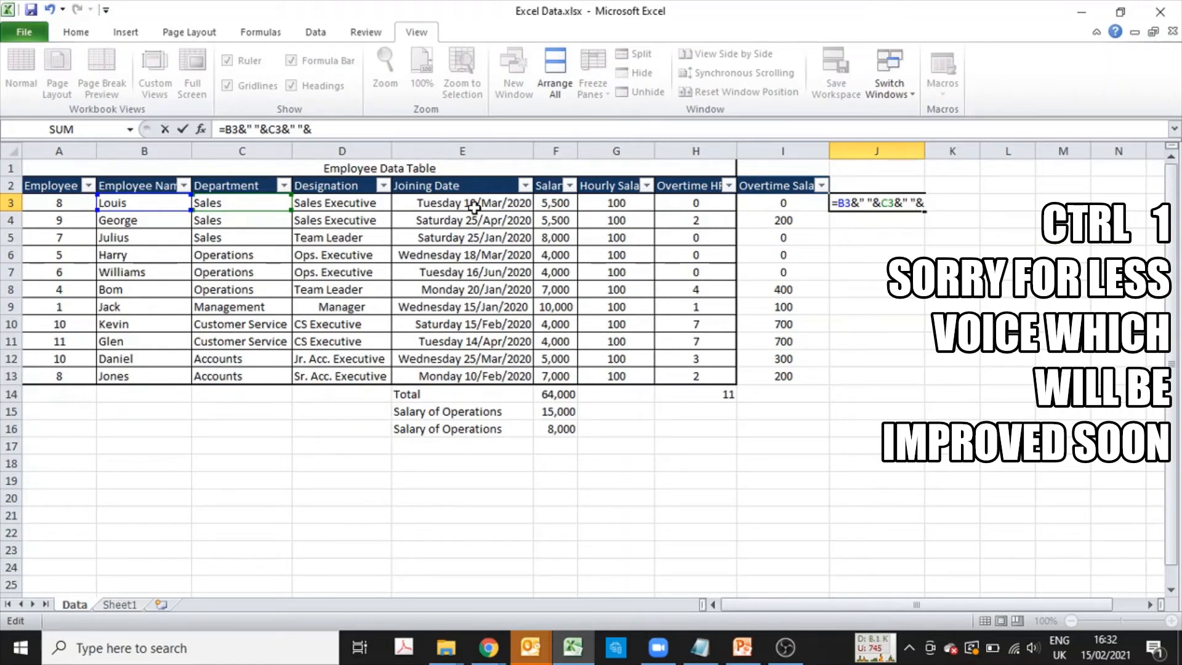
pyautogui.click(365, 206)
pyautogui.press('Return')
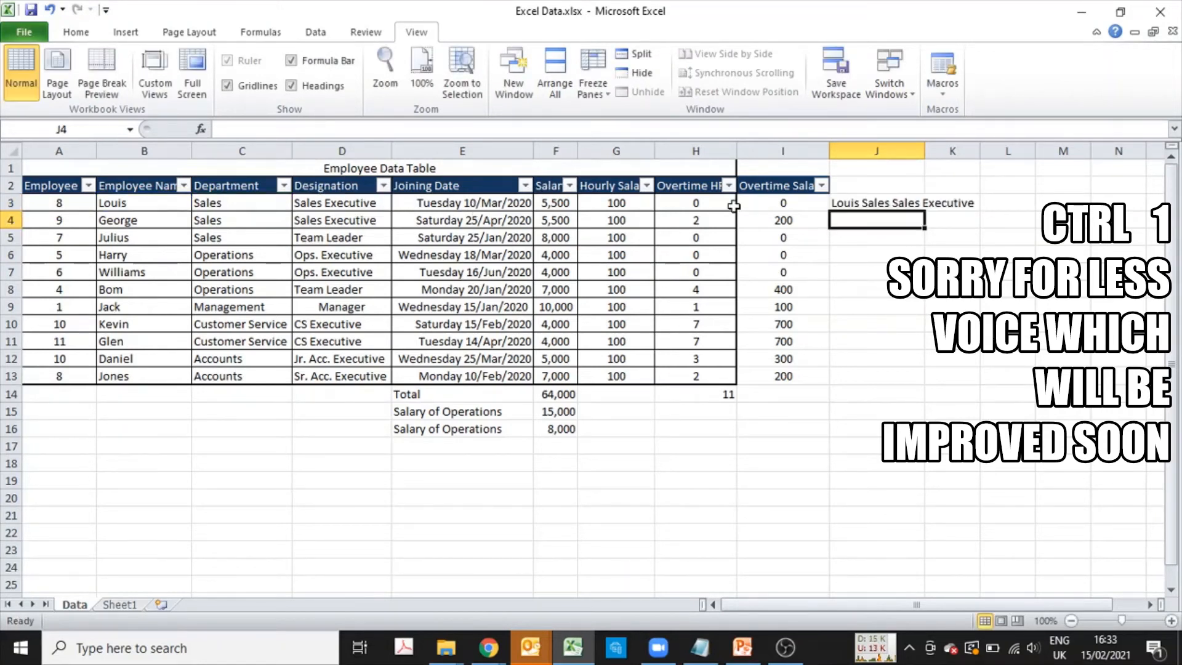
# - Copy the ampersand formula from J3 down through J13 for all employees
pyautogui.press('Up')
pyautogui.hotkey('ctrl', 'c')
pyautogui.press('Down')
pyautogui.press('Down')
pyautogui.press('Down')
pyautogui.press('Down')
pyautogui.press('Down')
pyautogui.press('Down')
pyautogui.press('Down')
pyautogui.press('Down')
pyautogui.press('Down')
pyautogui.press('Down')
pyautogui.hotkey('ctrl', 'shift', 'Up')
pyautogui.hotkey('ctrl', 'v')
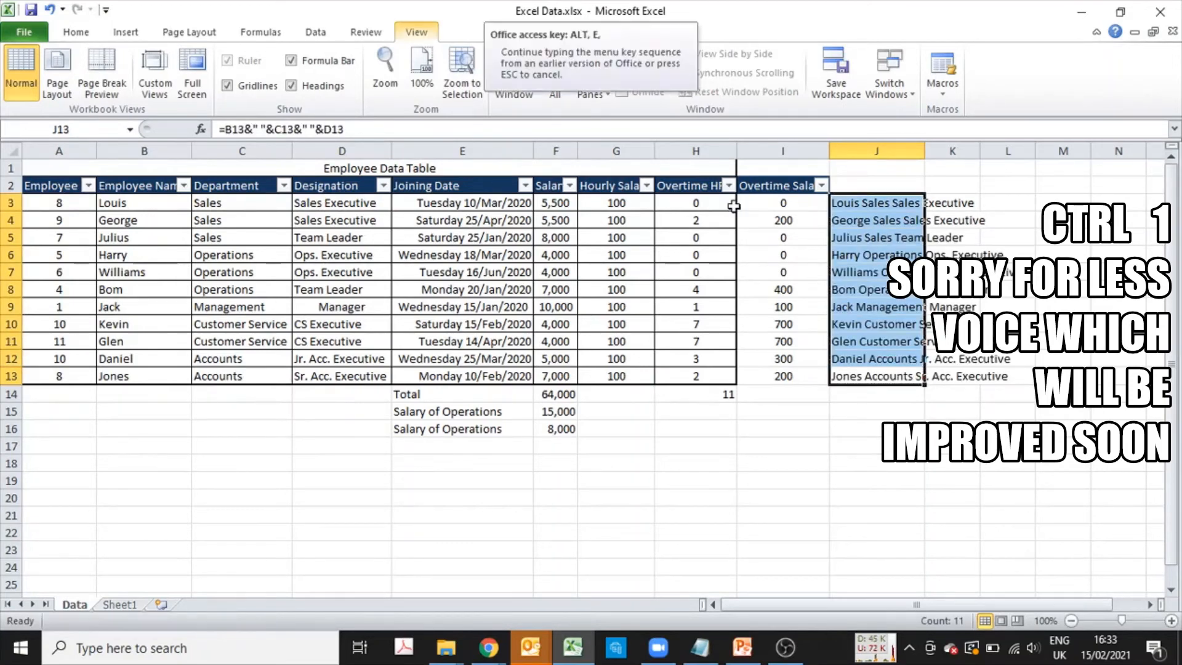
# - Clear the ampersand formulas from J3:J13 and remove the filters from the table's header row
pyautogui.write('s')
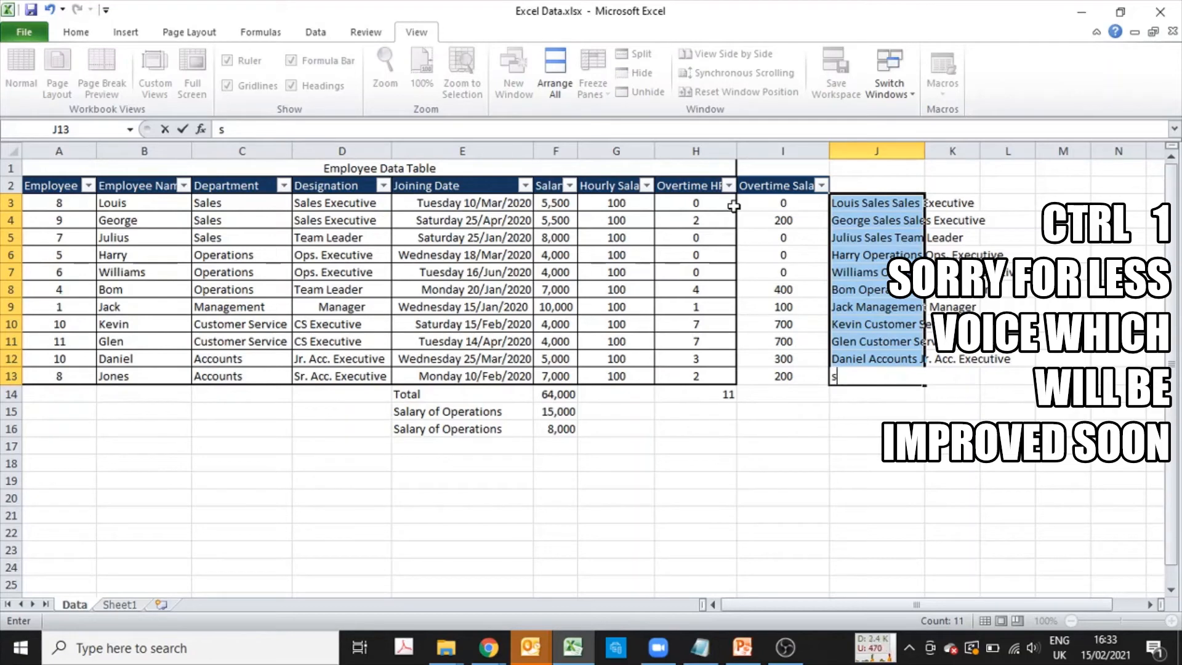
pyautogui.press('Escape')
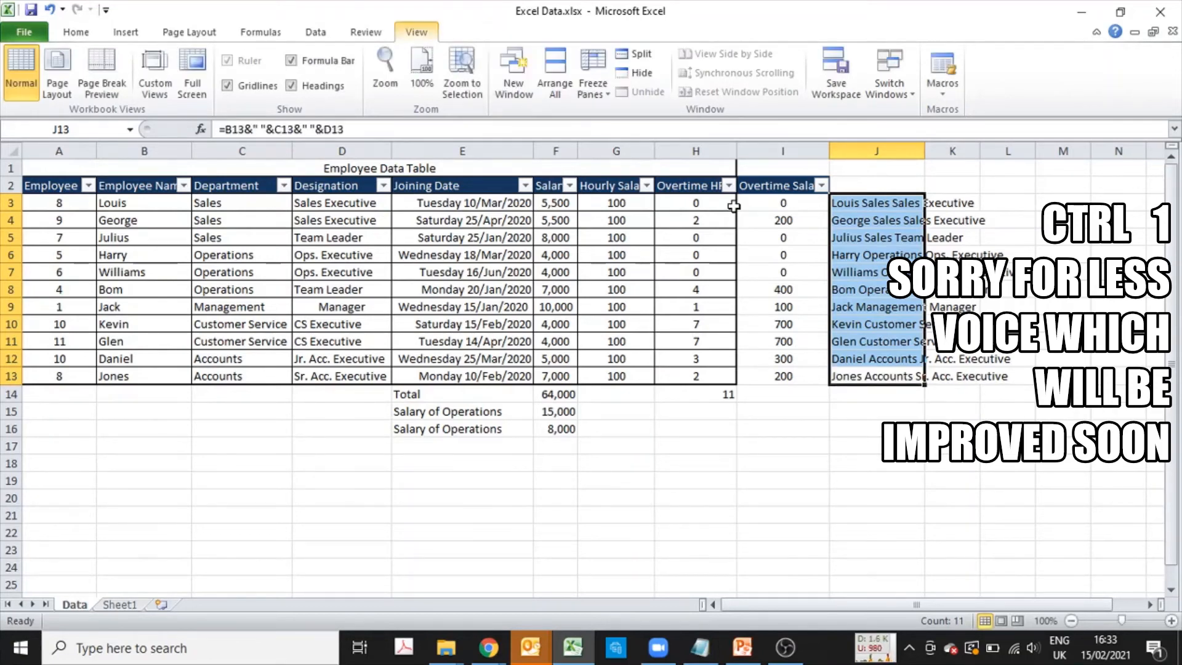
pyautogui.hotkey('ctrl', 'z')
pyautogui.hotkey('ctrl', 'Up')
pyautogui.press('Down')
pyautogui.press('Down')
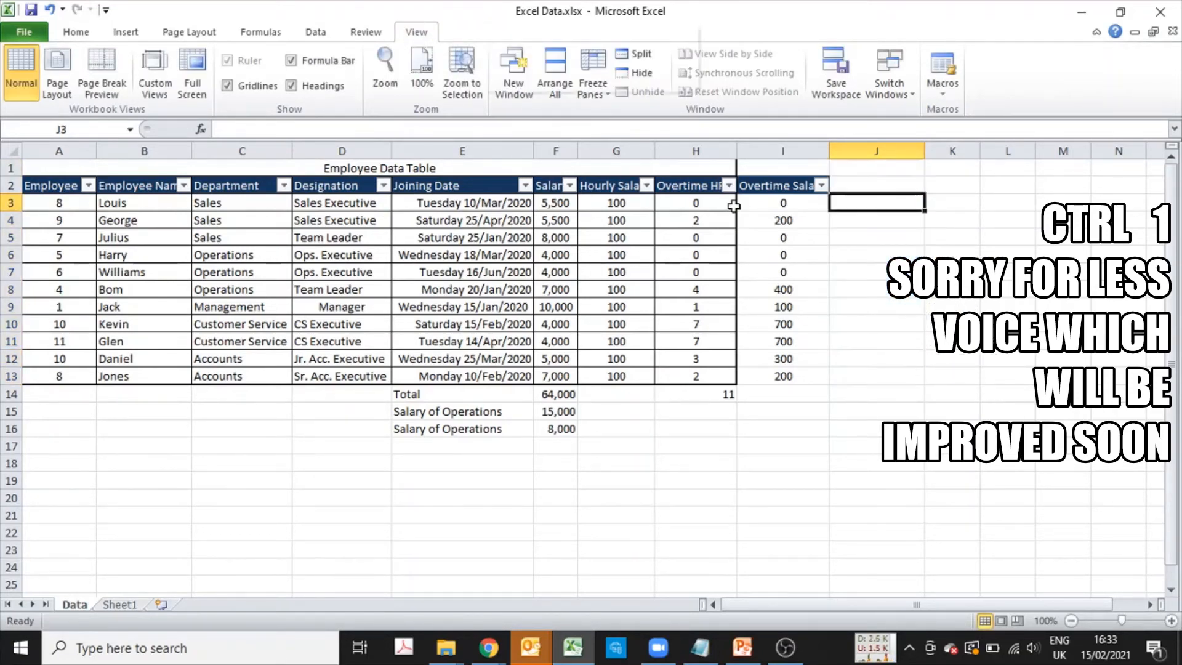
pyautogui.hotkey('ctrl', 'shift', 'l')
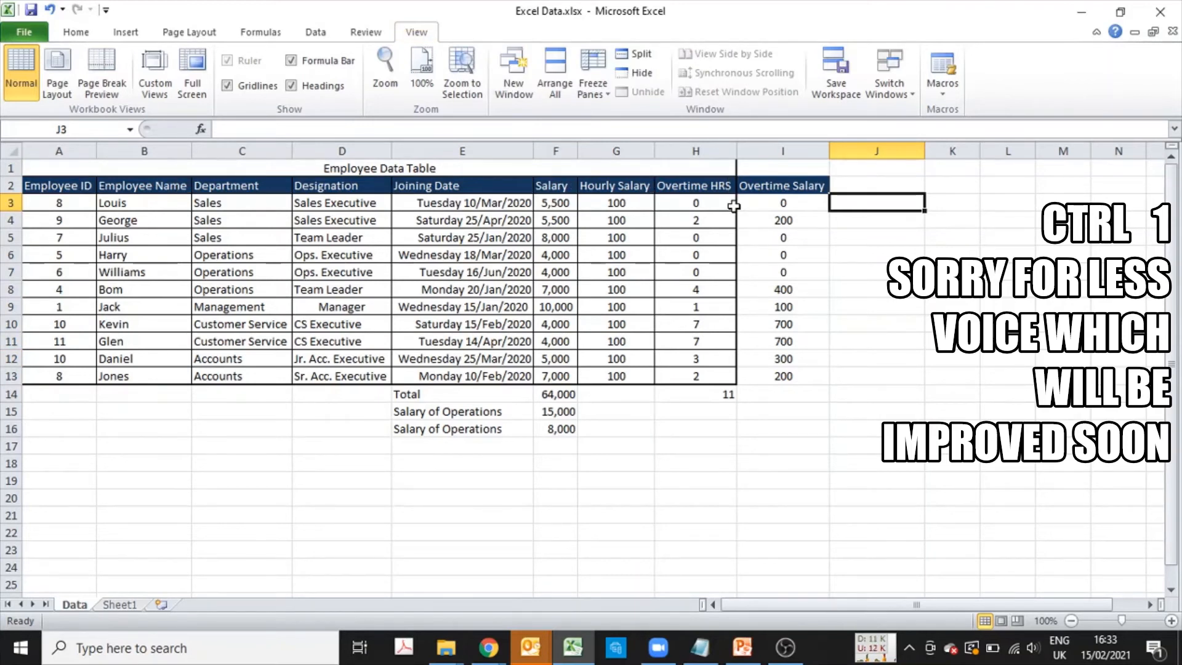
# - Start an IF formula in J3 with the logical test C3="Sales" on the department
pyautogui.write('=if')
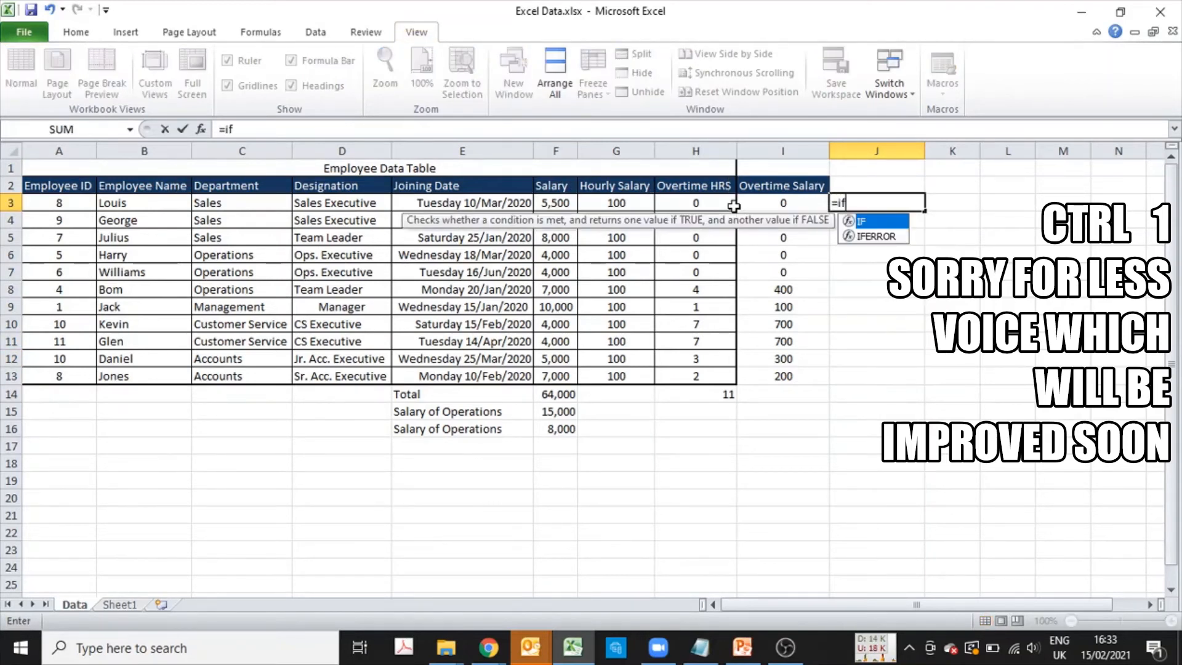
pyautogui.write('(')
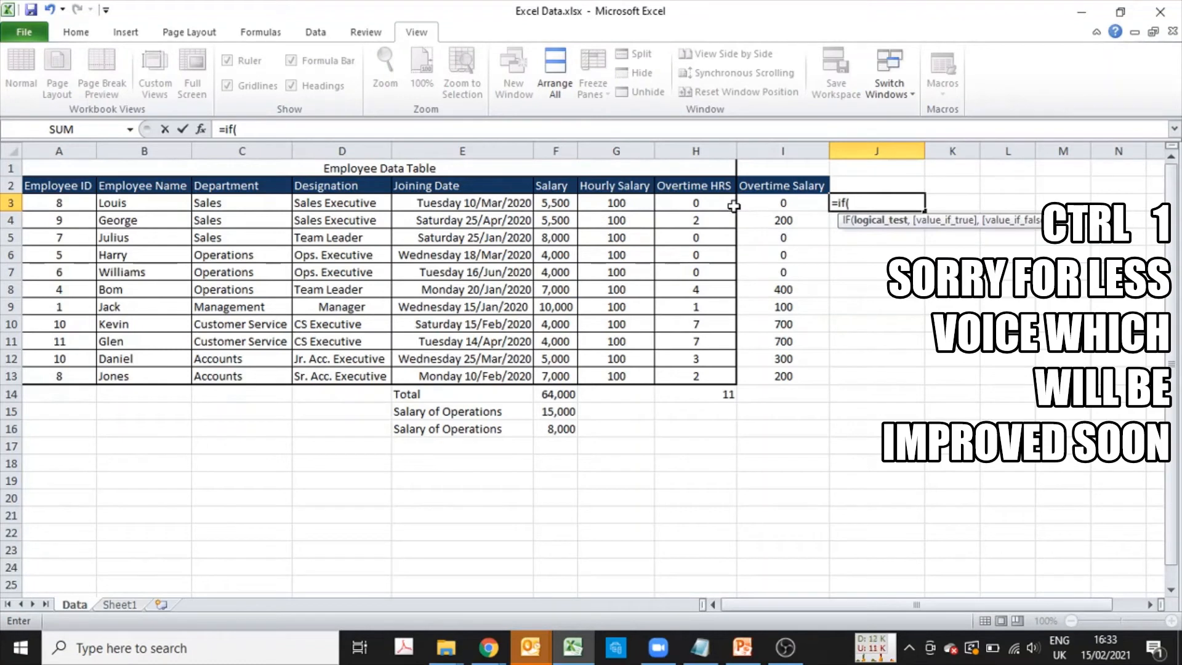
pyautogui.press('BackSpace')
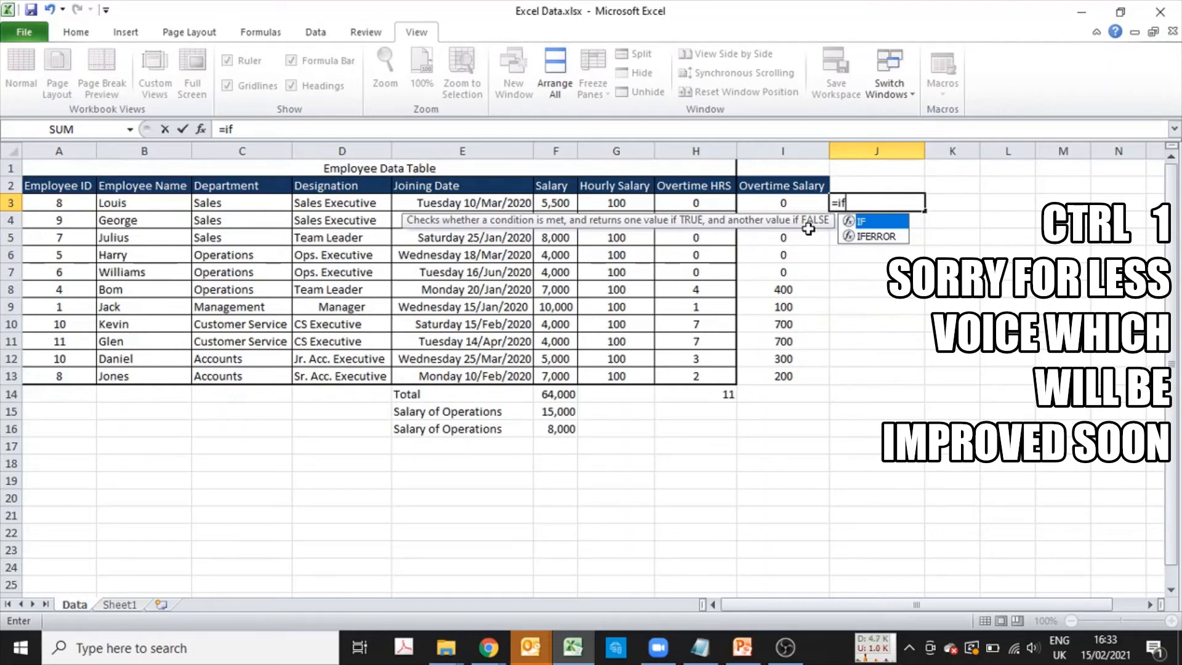
pyautogui.write('(')
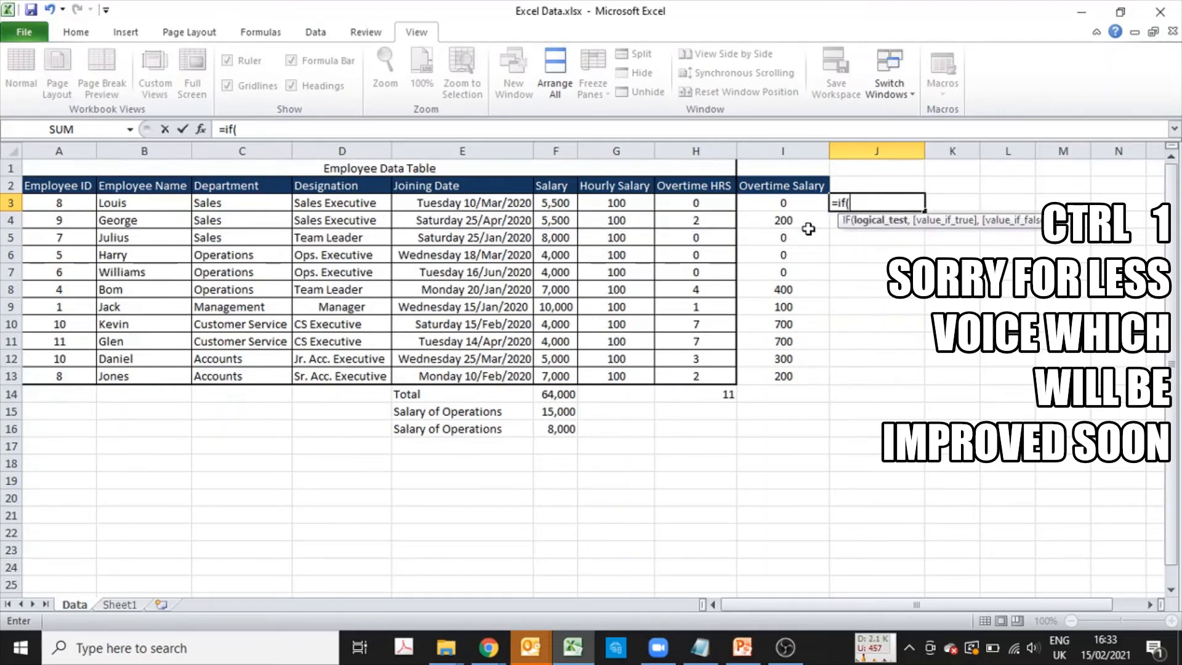
pyautogui.press('Left')
pyautogui.press('Left')
pyautogui.press('Left')
pyautogui.press('Left')
pyautogui.press('Left')
pyautogui.press('Left')
pyautogui.press('Left')
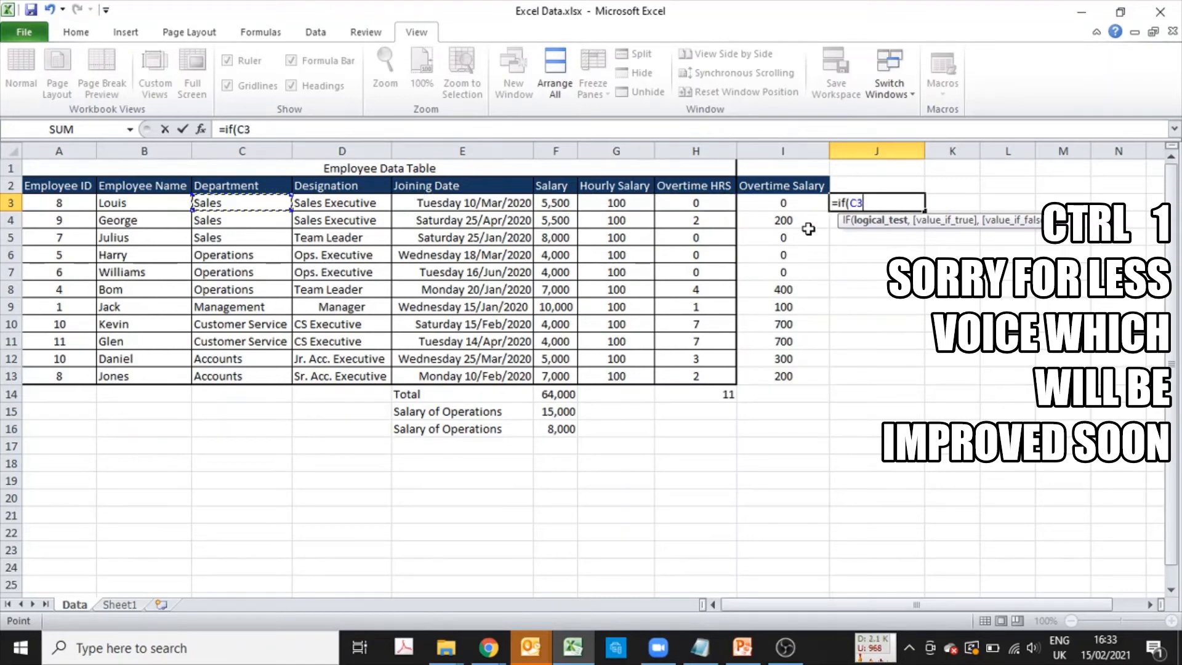
pyautogui.write('="Sales')
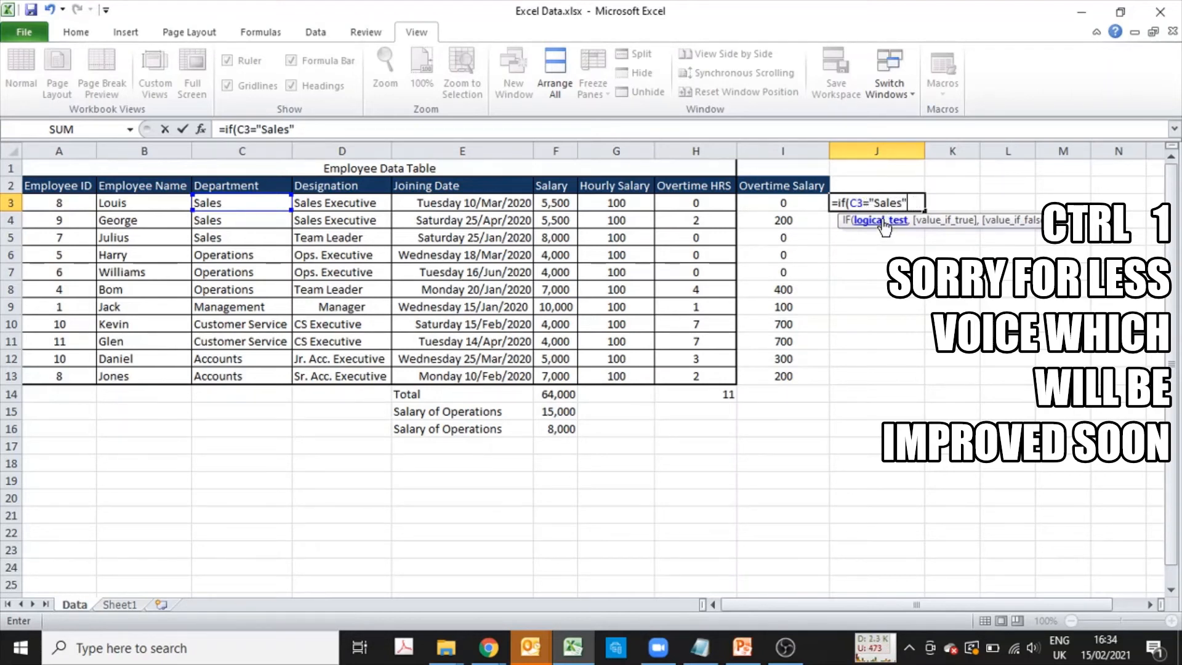
# - Add "Sales Commission Applicable" as the value if true in J3's IF formula
pyautogui.write(',')
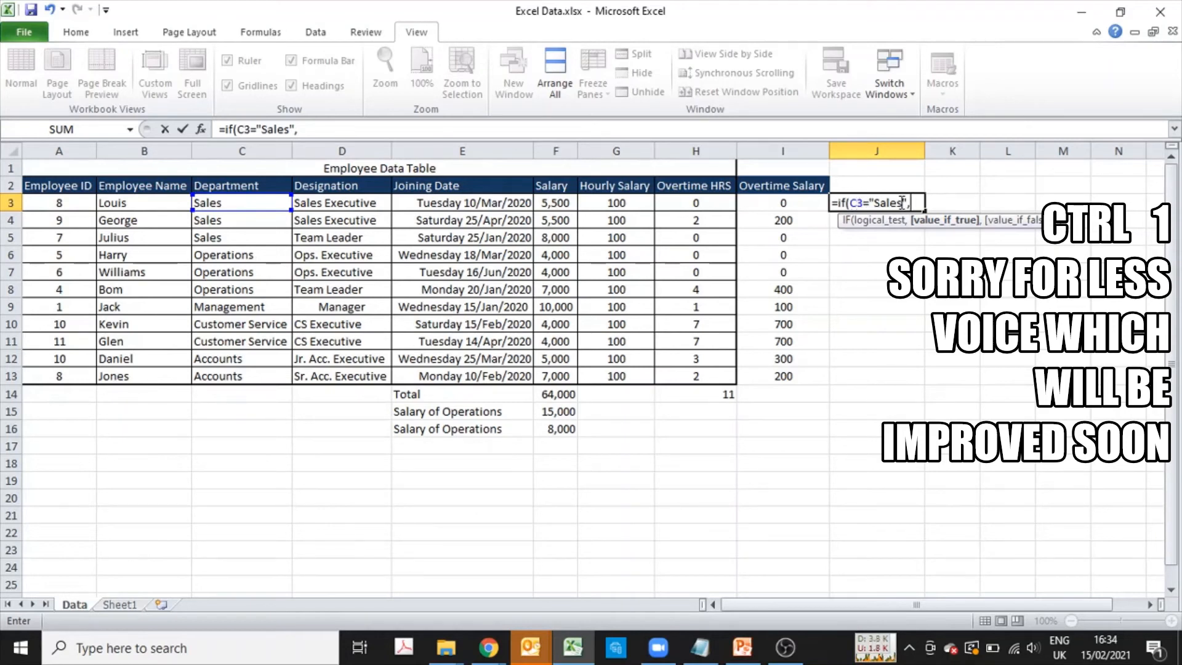
pyautogui.write('"')
pyautogui.write('Sales')
pyautogui.write(' Comission')
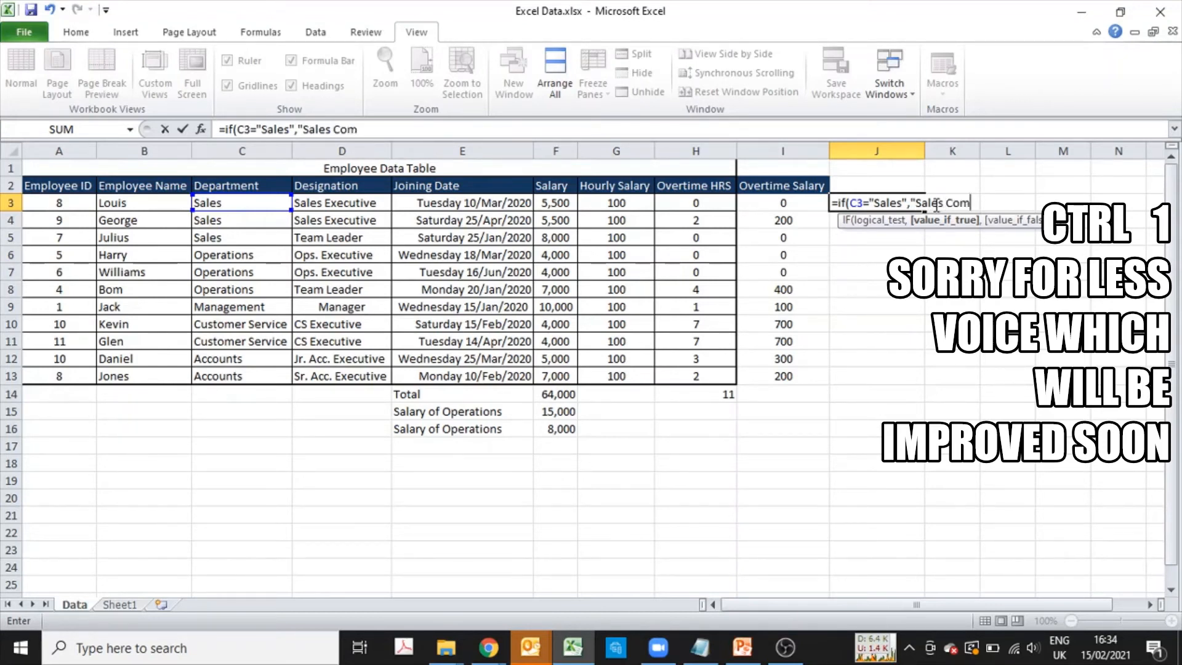
pyautogui.press('BackSpace')
pyautogui.press('BackSpace')
pyautogui.press('BackSpace')
pyautogui.press('BackSpace')
pyautogui.press('BackSpace')
pyautogui.press('BackSpace')
pyautogui.write('mission App')
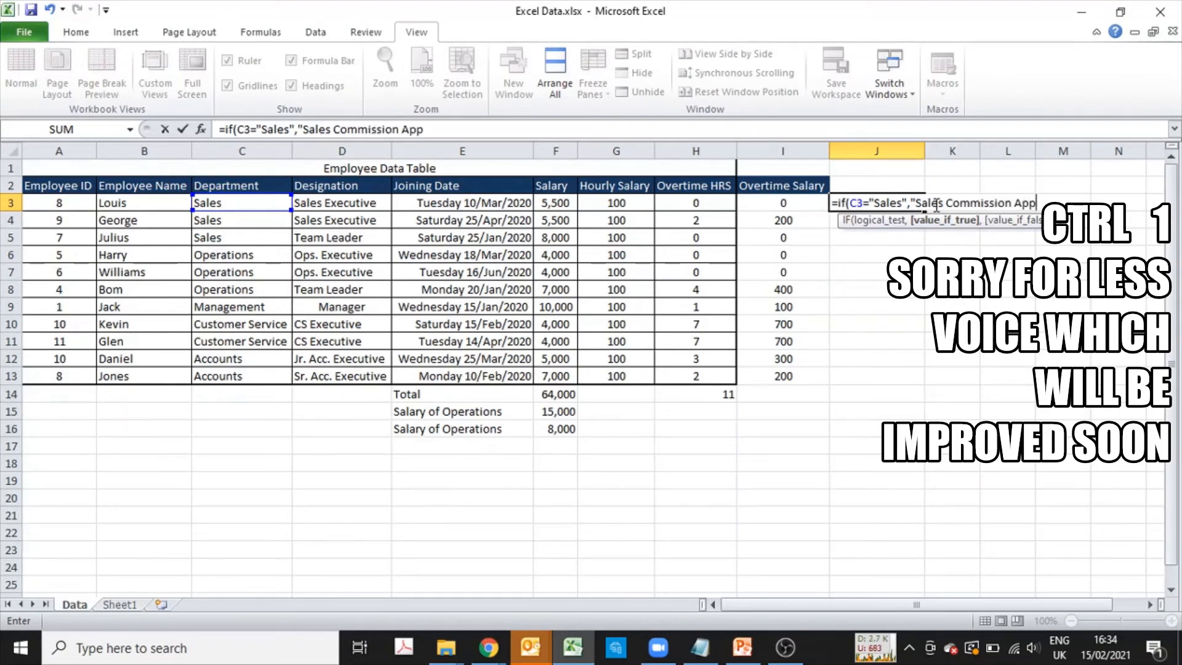
pyautogui.write('licable",')
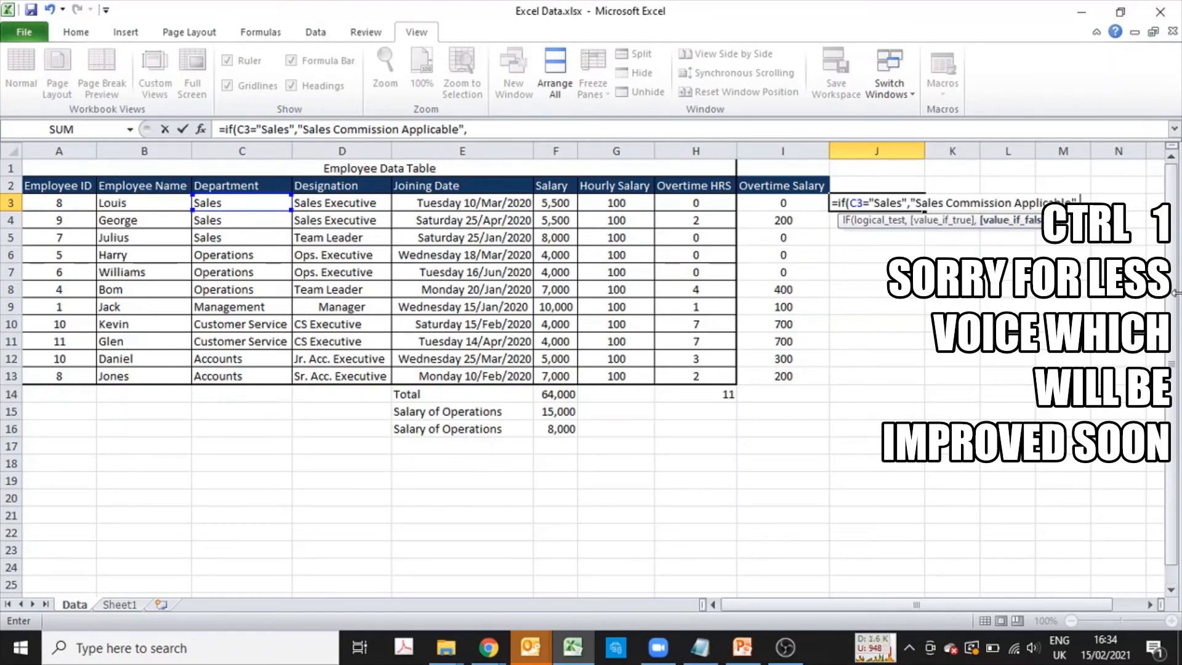
# - Set "No Commission" as the value if false and complete the IF formula in J3
pyautogui.write('"No Commission')
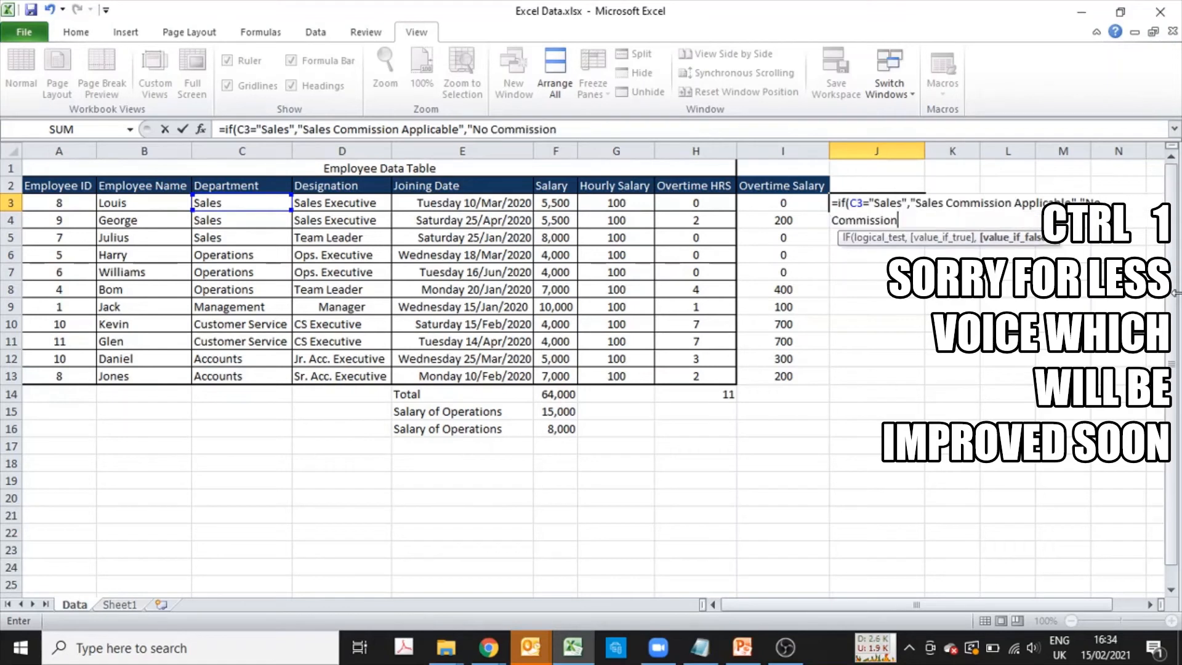
pyautogui.write('")')
pyautogui.press('Return')
# - Copy the sales commission IF formula from J3 down through J13 for all employees
pyautogui.press('Up')
pyautogui.hotkey('ctrl', 'c')
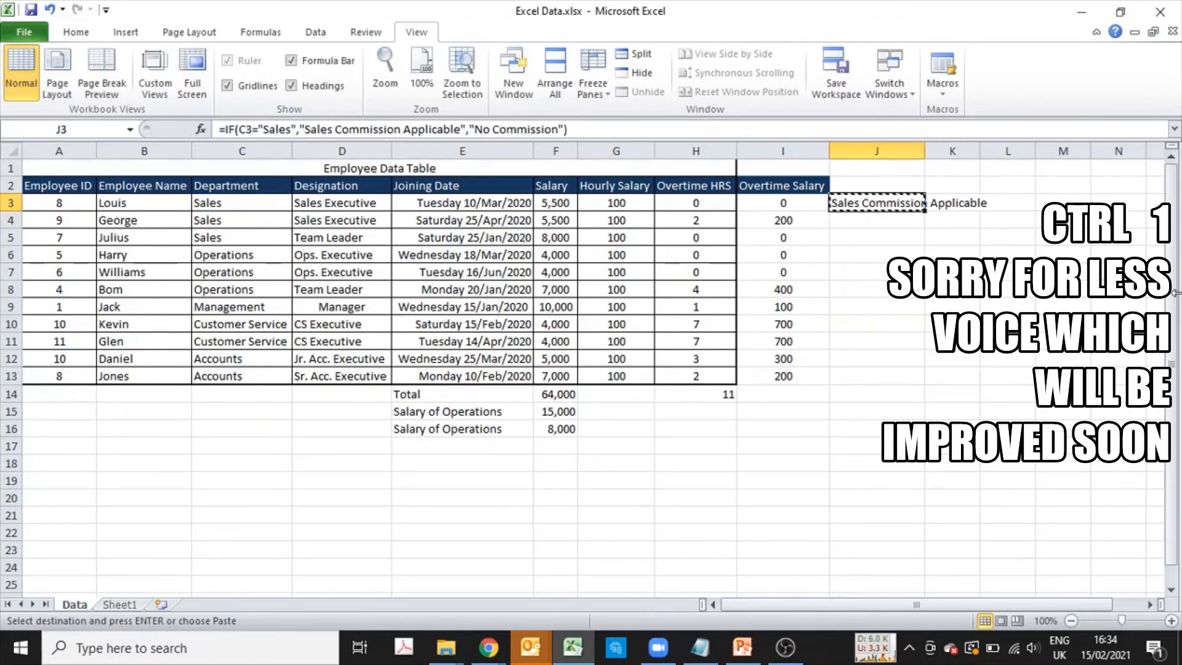
pyautogui.press('Left')
pyautogui.press('Left')
pyautogui.press('Left')
pyautogui.press('Left')
pyautogui.press('Left')
pyautogui.press('Left')
pyautogui.press('Left')
pyautogui.hotkey('ctrl', 'Right')
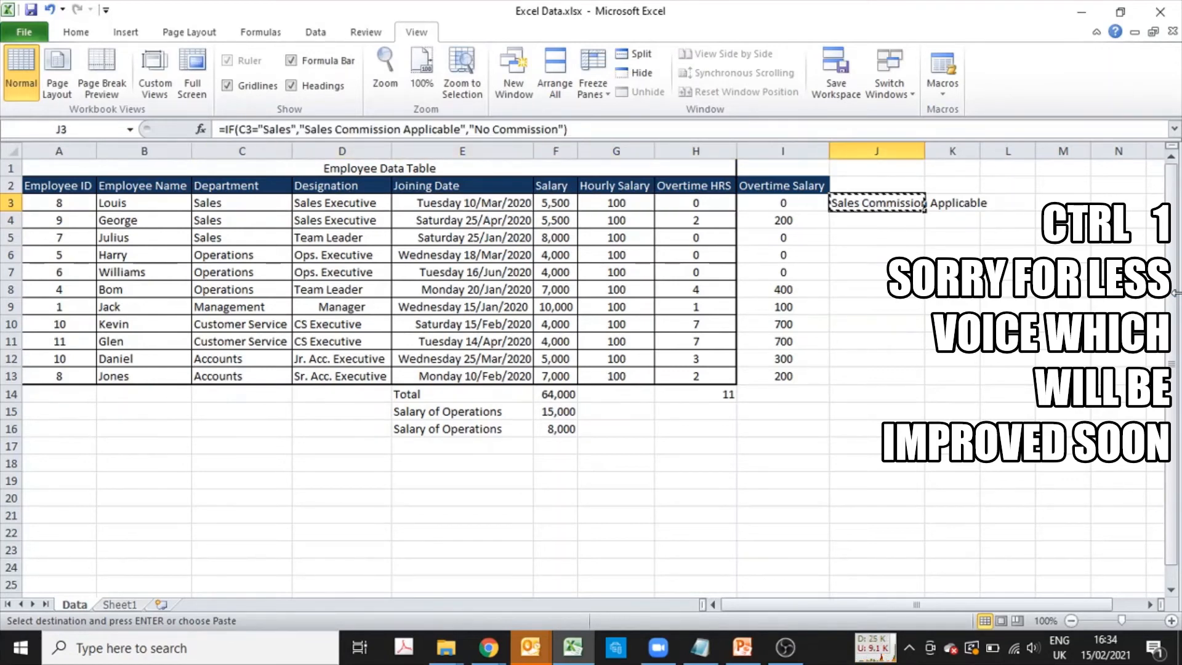
pyautogui.hotkey('shift', 'Down')
pyautogui.hotkey('shift', 'Down')
pyautogui.hotkey('shift', 'Down')
pyautogui.hotkey('shift', 'Down')
pyautogui.hotkey('shift', 'Down')
pyautogui.hotkey('shift', 'Down')
pyautogui.hotkey('shift', 'Down')
pyautogui.hotkey('shift', 'Down')
pyautogui.hotkey('shift', 'Down')
pyautogui.hotkey('shift', 'Down')
pyautogui.press('Return')
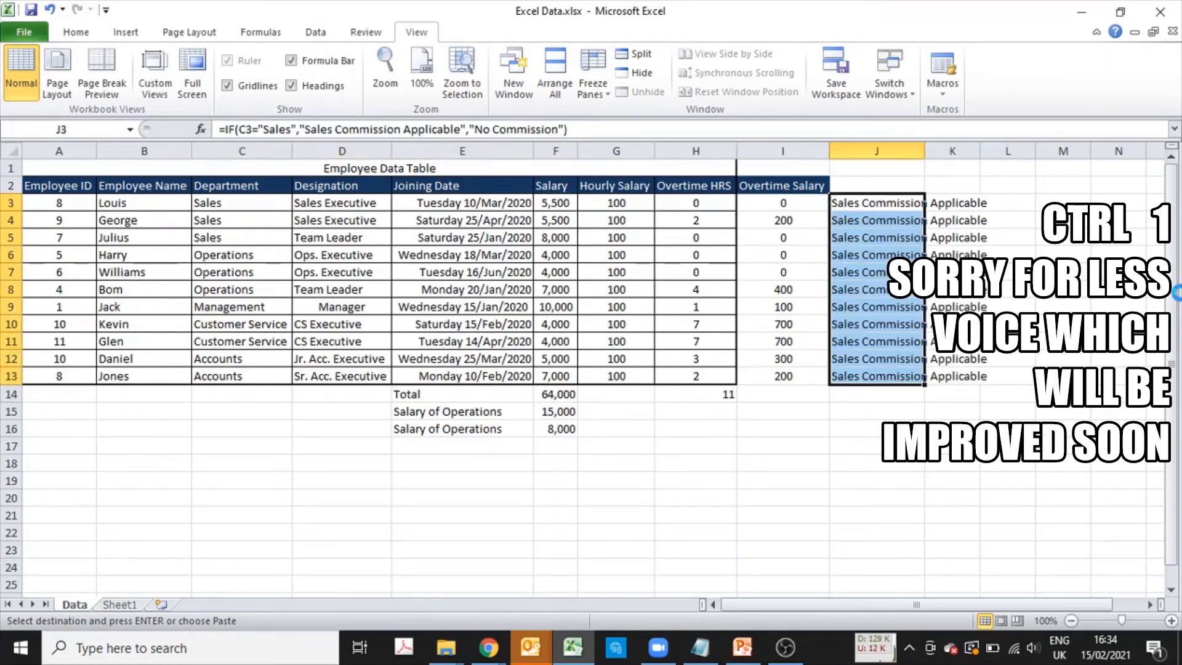
# - Review the copied commission results, then clear the IF formulas from J3:J13
pyautogui.press('Down')
pyautogui.press('Down')
pyautogui.press('Down')
pyautogui.hotkey('ctrl', 'shift', 'Down')
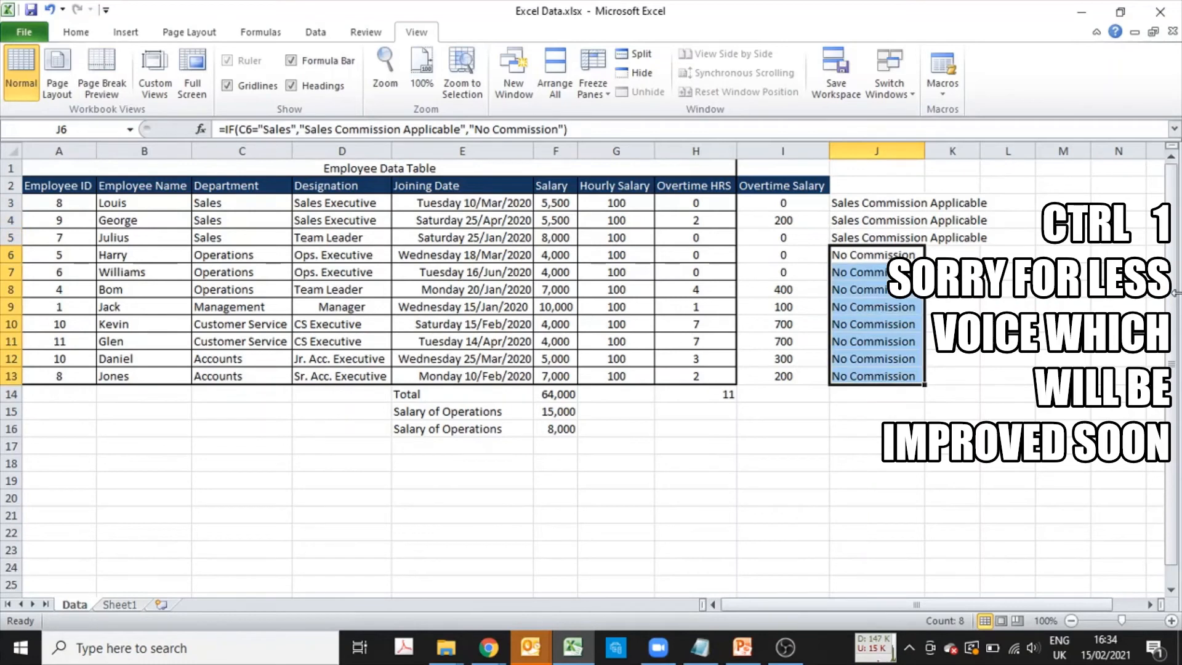
pyautogui.hotkey('ctrl', 'Up')
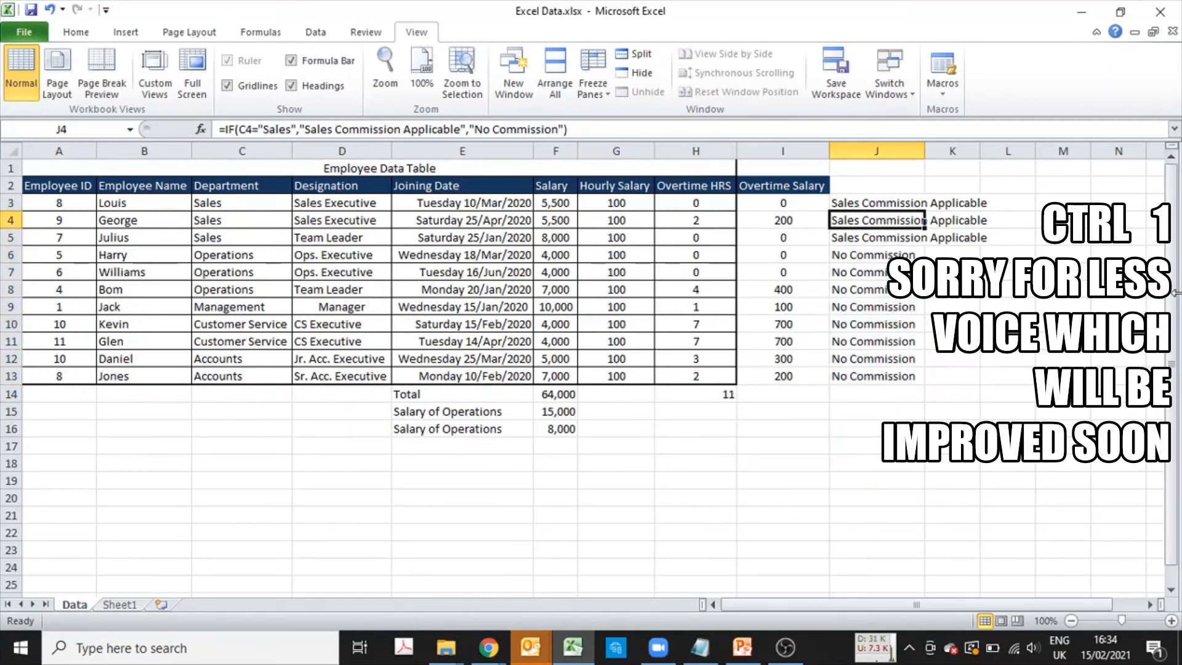
pyautogui.hotkey('ctrl', 'shift', 'Down')
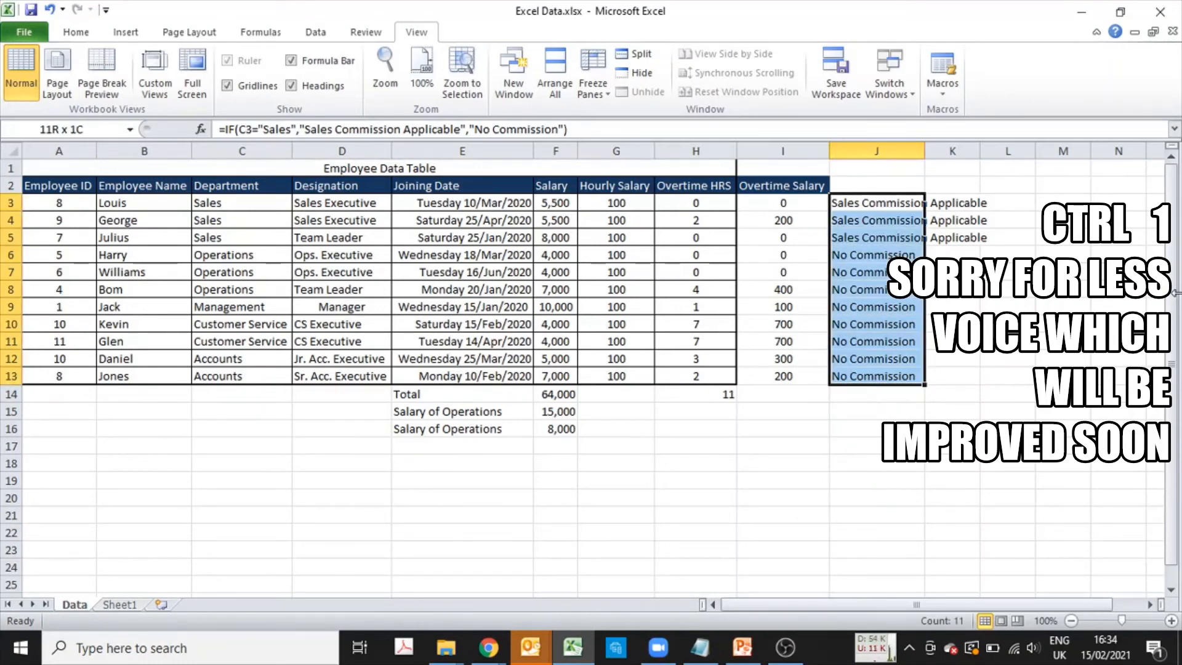
pyautogui.press('Delete')
pyautogui.press('Up')
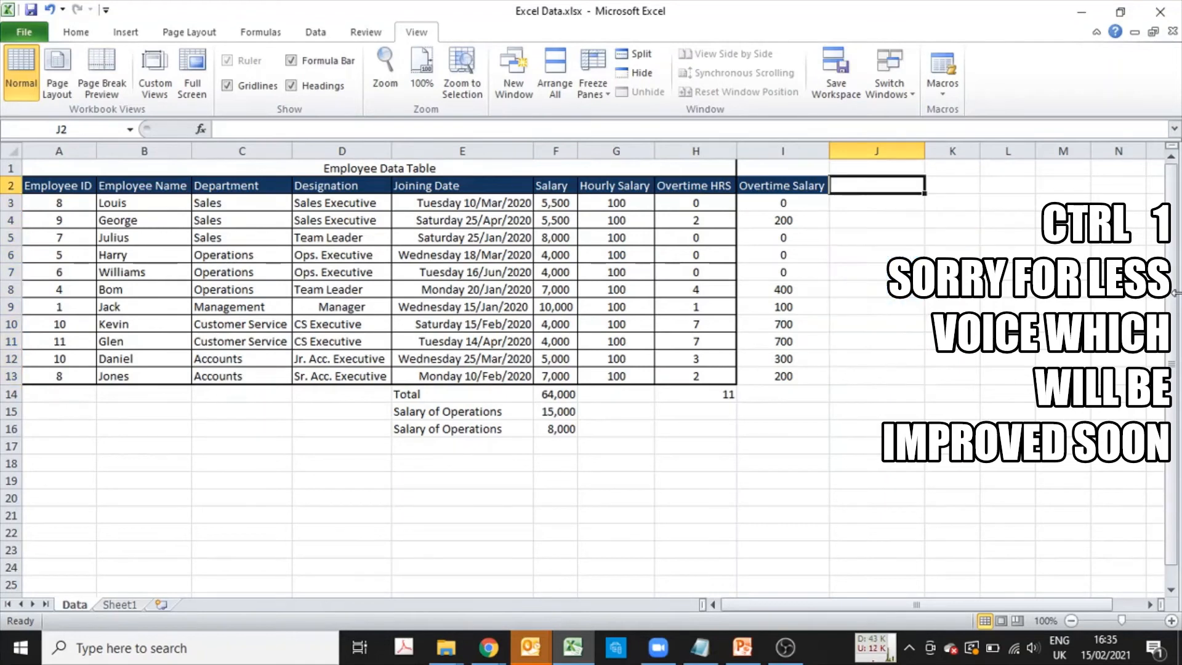
# - Clear the Overtime Salary values from I3:I13, keeping the column header
pyautogui.press('Down')
pyautogui.press('Left')
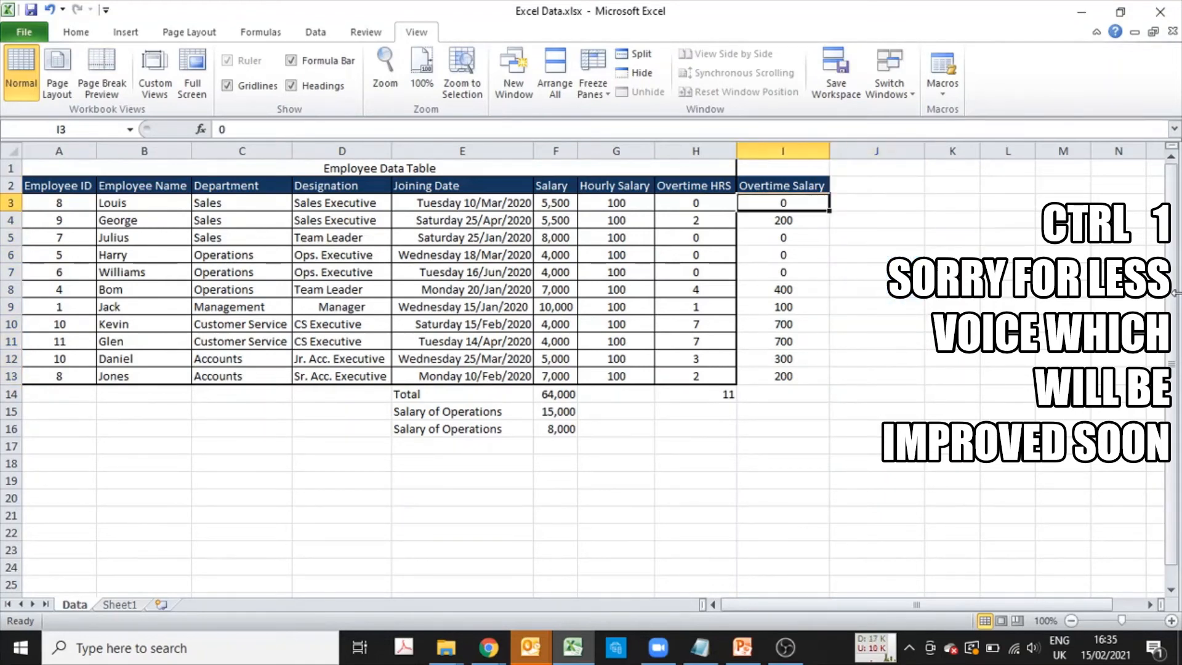
pyautogui.press('Down')
pyautogui.press('Down')
pyautogui.press('Down')
pyautogui.press('Down')
pyautogui.press('Down')
pyautogui.press('Down')
pyautogui.press('Down')
pyautogui.press('Down')
pyautogui.press('Down')
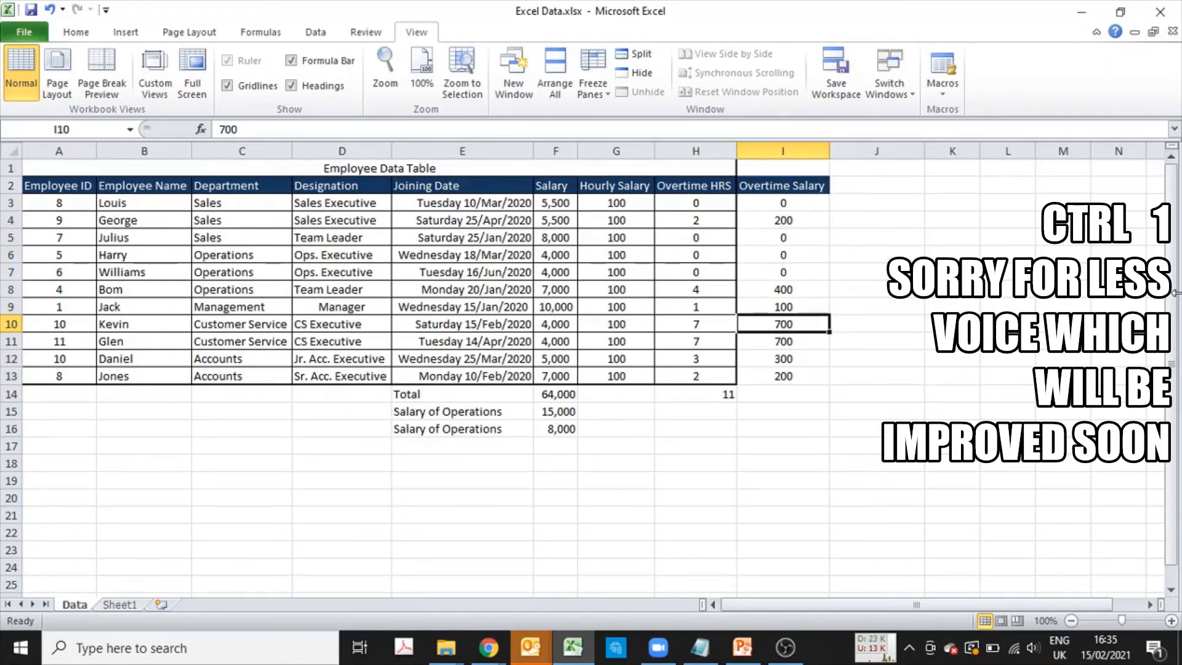
pyautogui.hotkey('ctrl', 'Up')
pyautogui.press('Down')
pyautogui.hotkey('ctrl', 'shift', 'Down')
pyautogui.press('Delete')
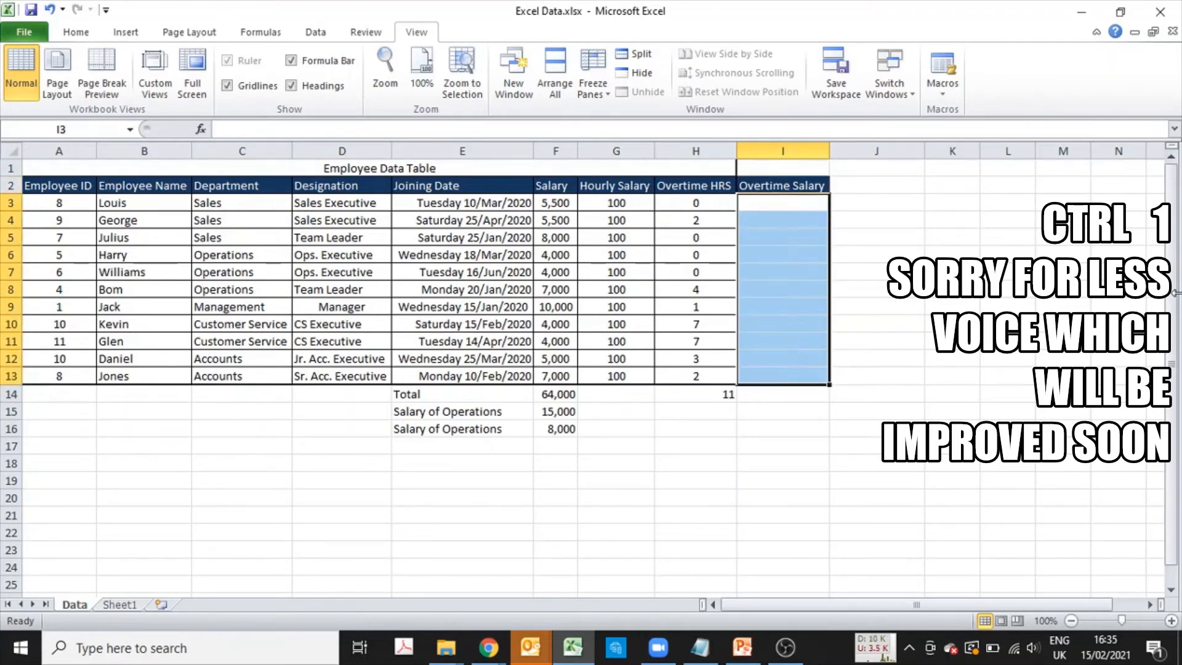
pyautogui.press('Up')
pyautogui.press('Down')
pyautogui.write('=if')
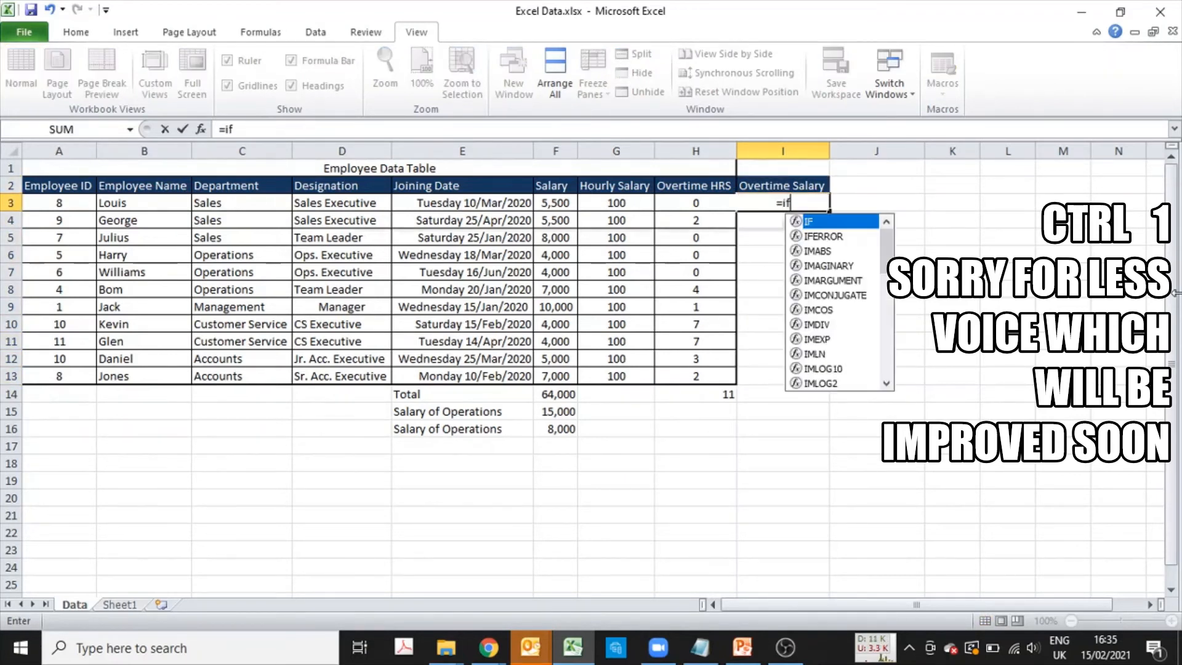
pyautogui.write('(')
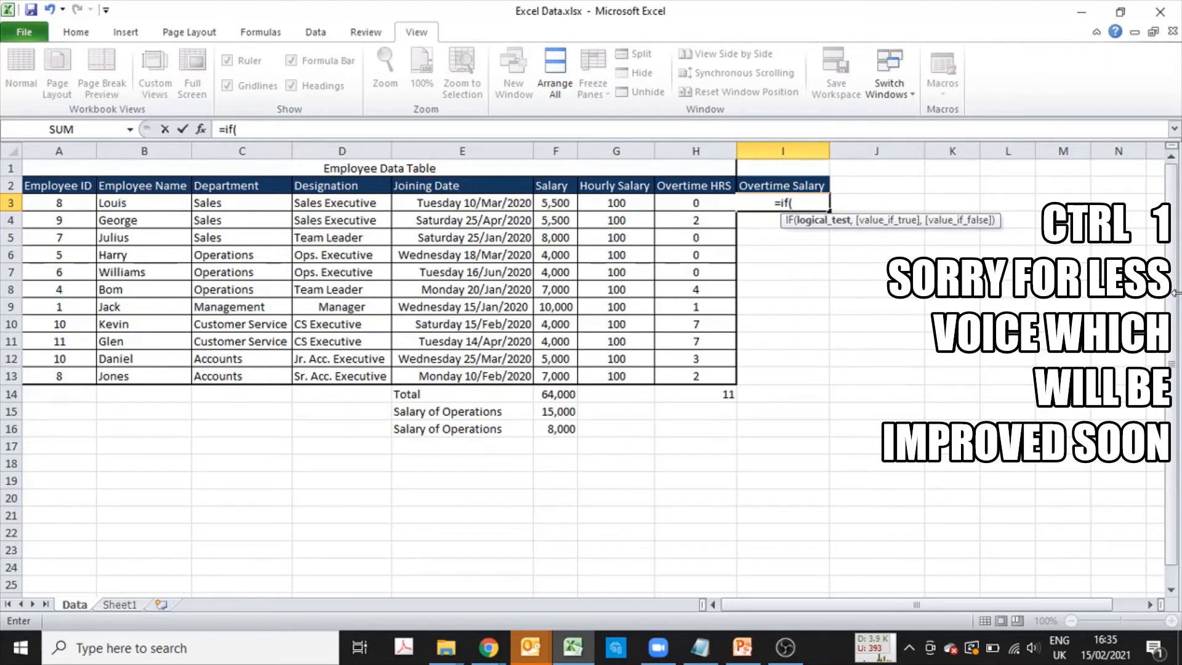
pyautogui.press('Left')
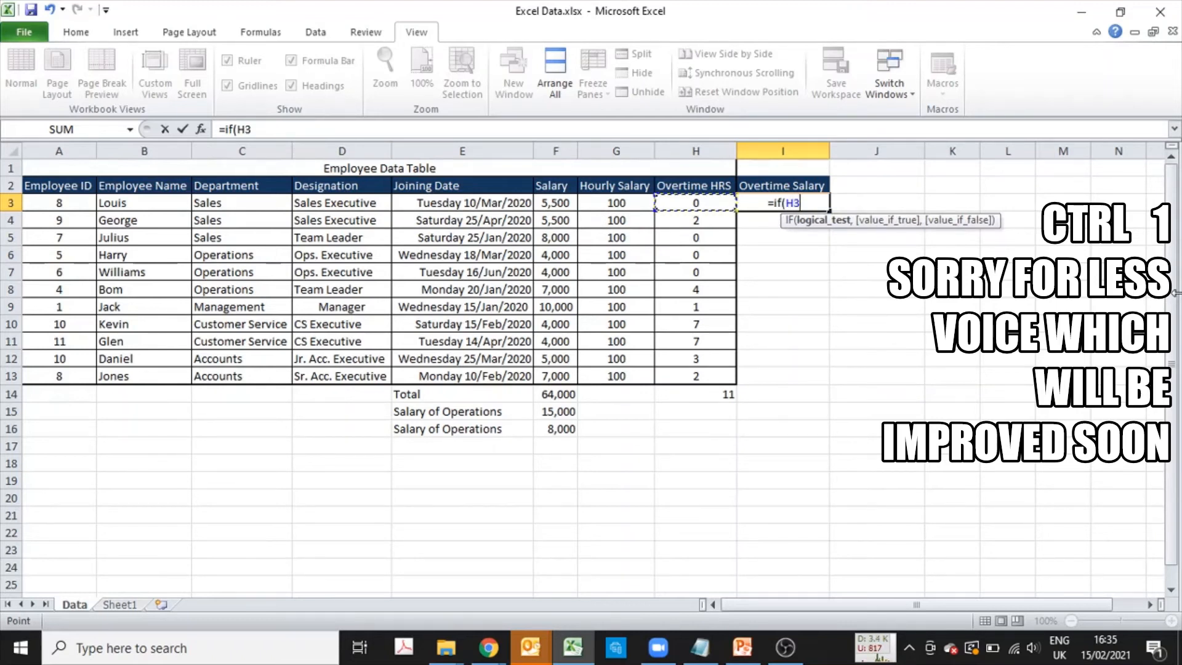
pyautogui.press('Escape')
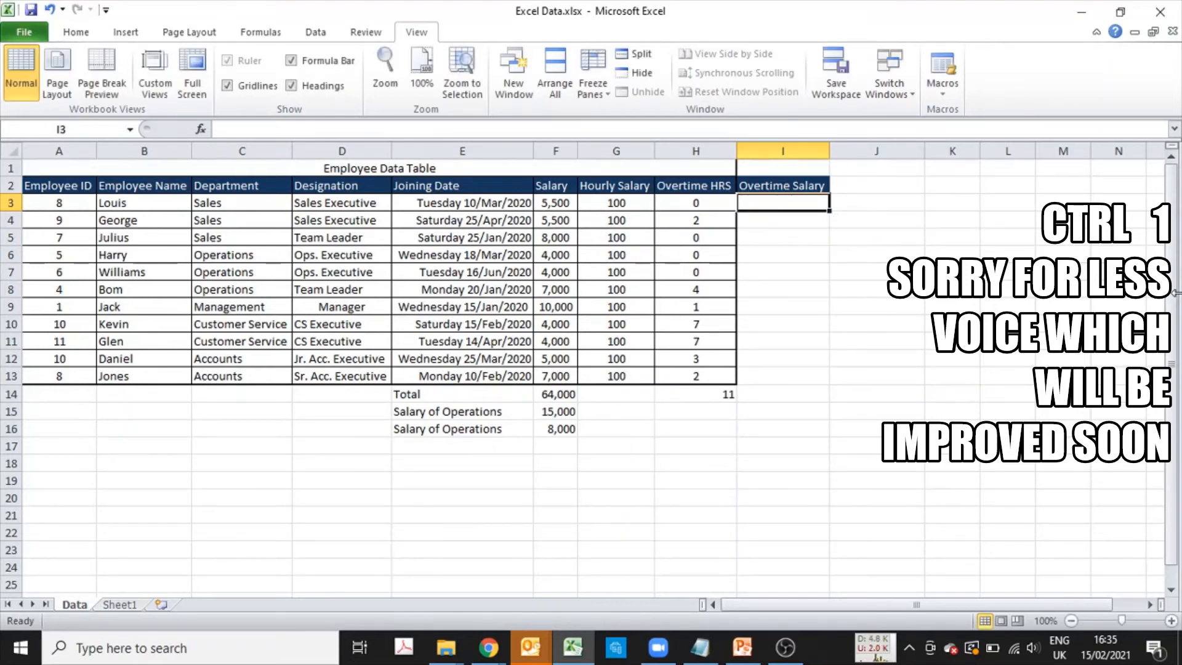
pyautogui.write('=')
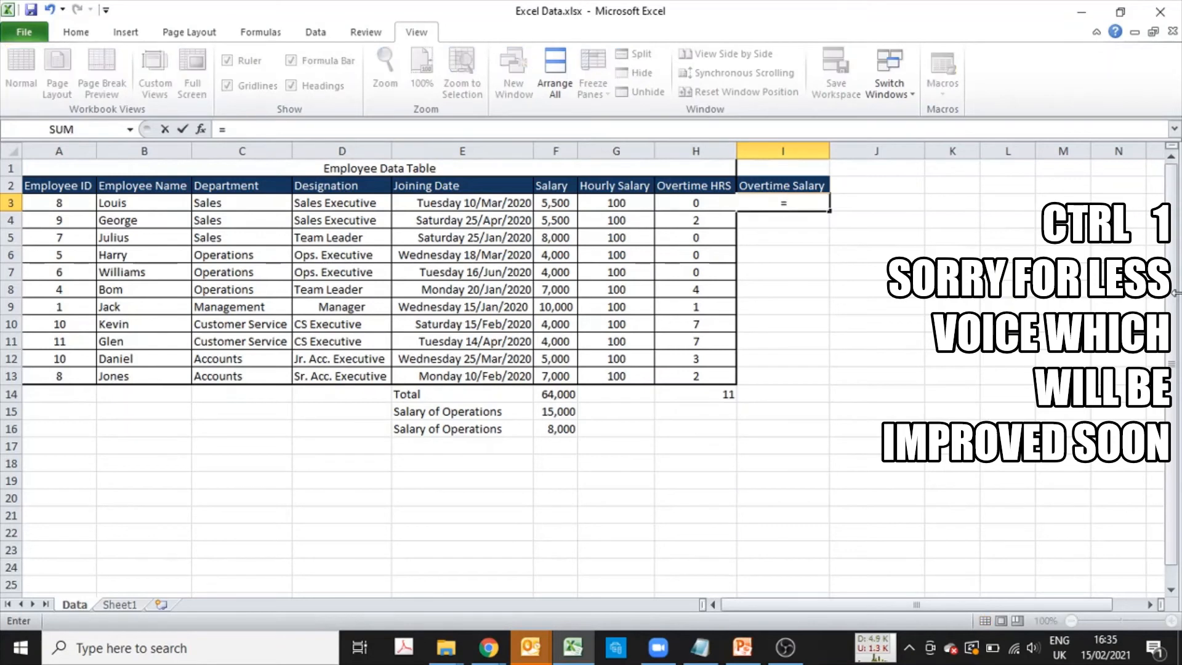
pyautogui.press('Home')
pyautogui.write('+')
pyautogui.press('BackSpace')
pyautogui.press('BackSpace')
pyautogui.press('BackSpace')
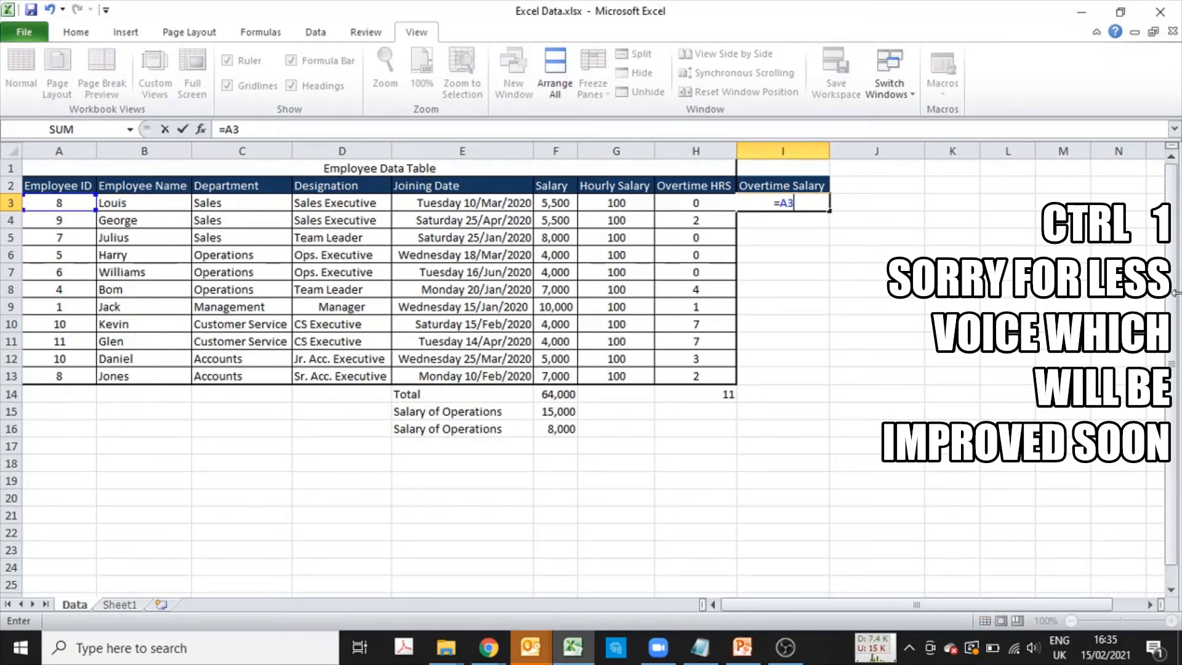
pyautogui.press('BackSpace')
pyautogui.write('=')
pyautogui.press('BackSpace')
pyautogui.write('>')
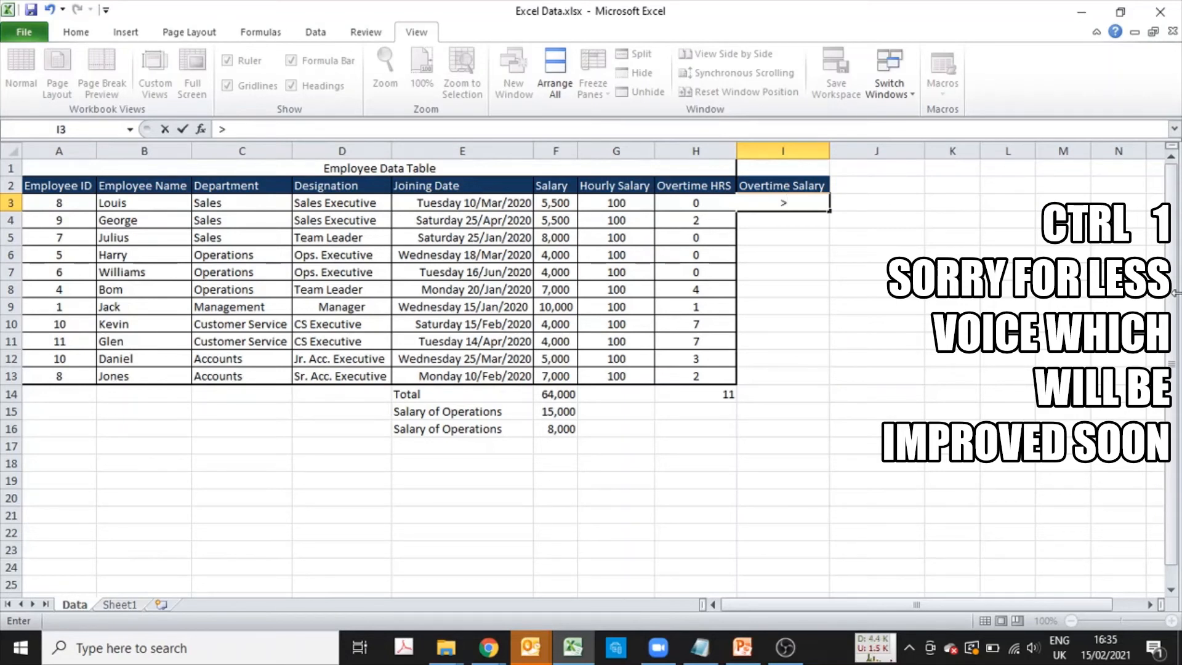
pyautogui.press('BackSpace')
pyautogui.write('<')
pyautogui.press('BackSpace')
pyautogui.write('>')
pyautogui.press('BackSpace')
pyautogui.write('<>')
pyautogui.press('BackSpace')
pyautogui.press('BackSpace')
# - Start an IF formula in I3 with the logical test H3=0 on the overtime hours
pyautogui.write('=if(')
pyautogui.press('Left')
pyautogui.press('Left')
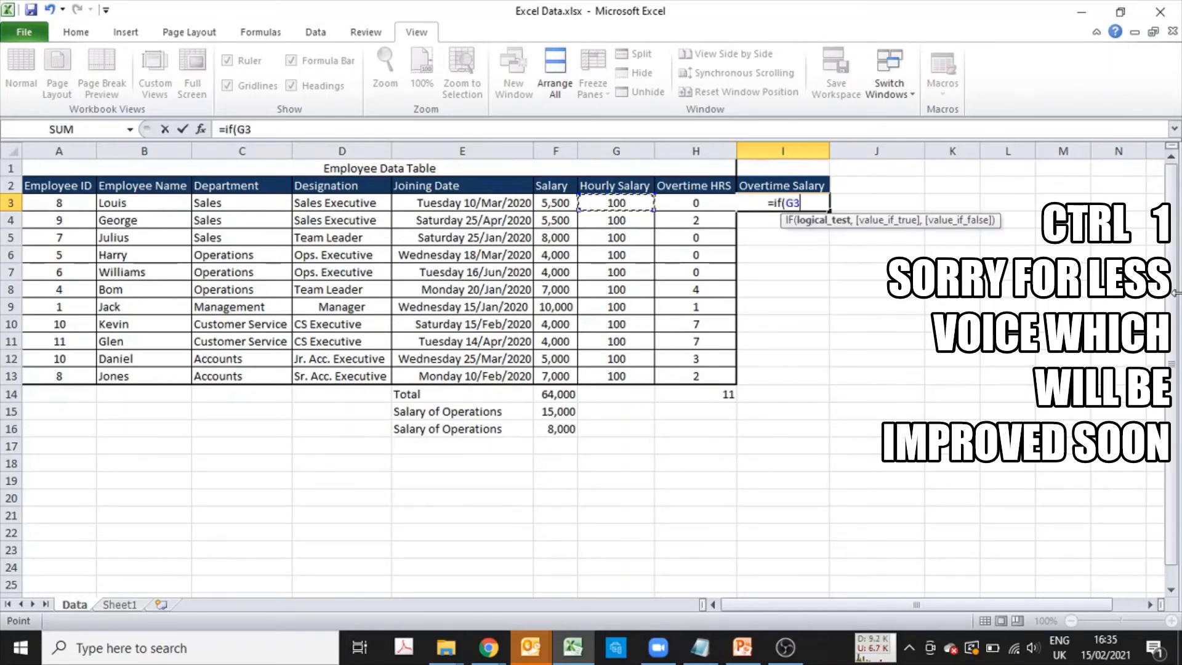
pyautogui.press('Right')
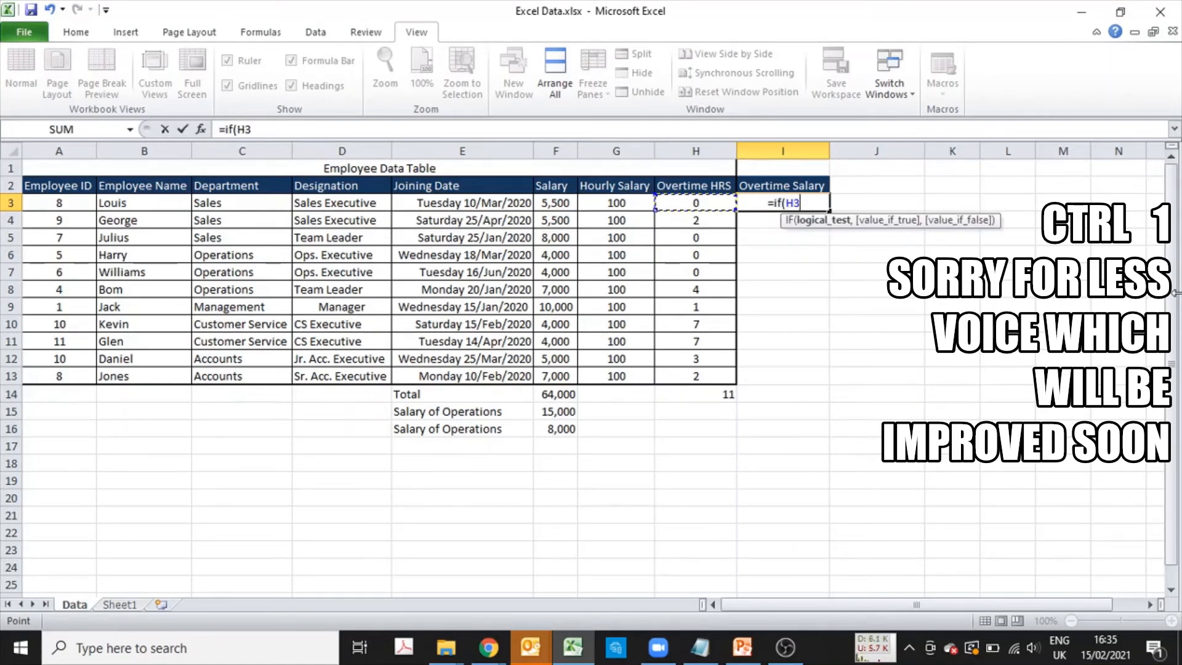
pyautogui.write('=')
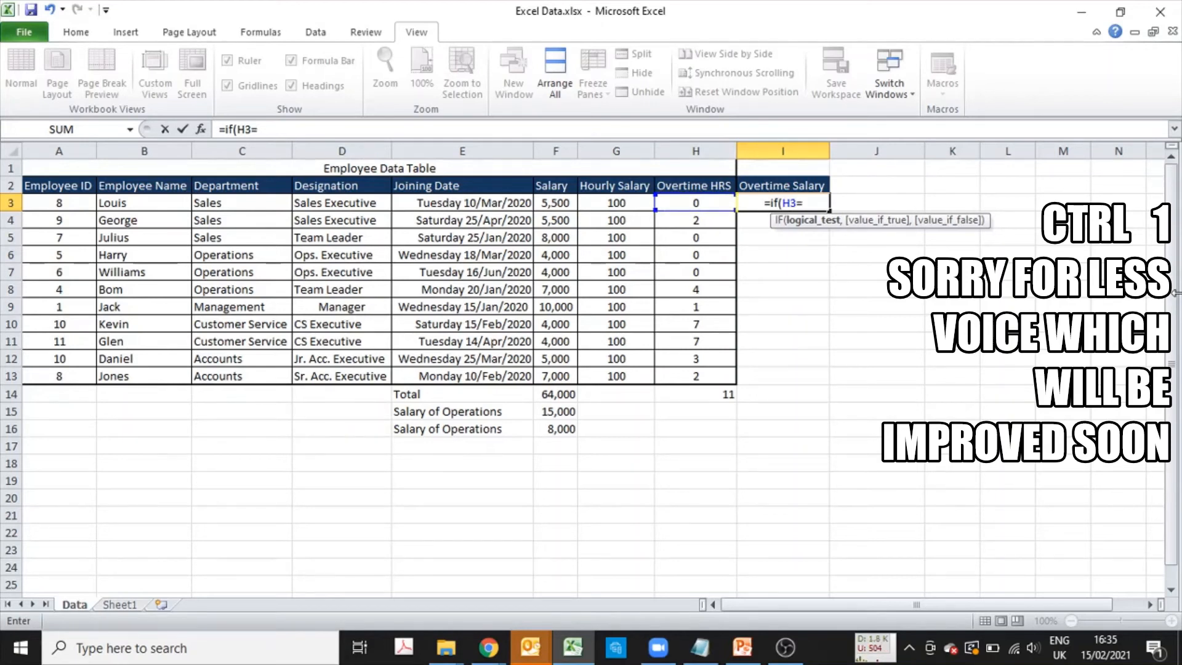
pyautogui.write('0')
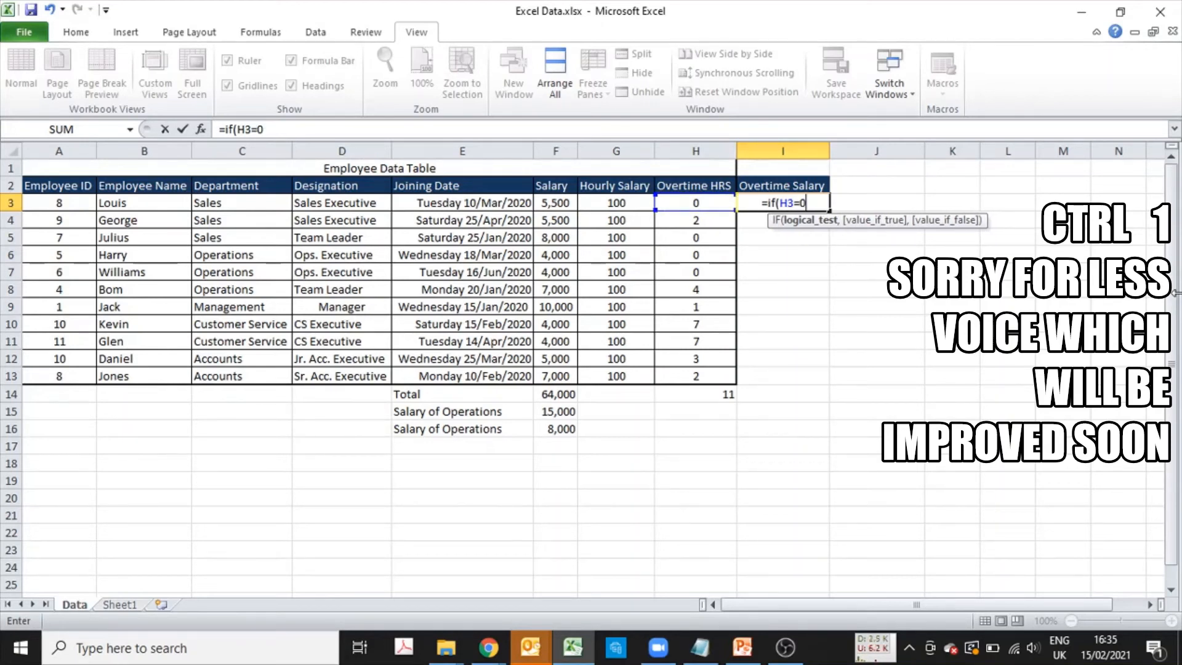
pyautogui.write(',')
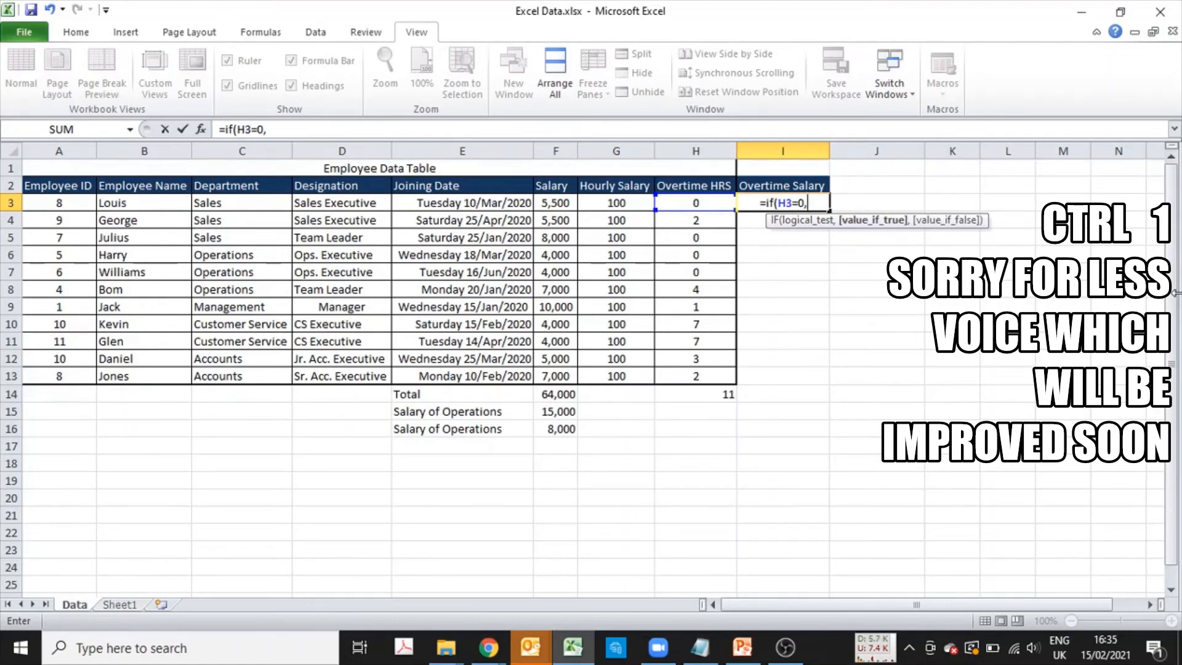
# - Add "No Commission" as the value if true in I3's IF formula
pyautogui.write('"')
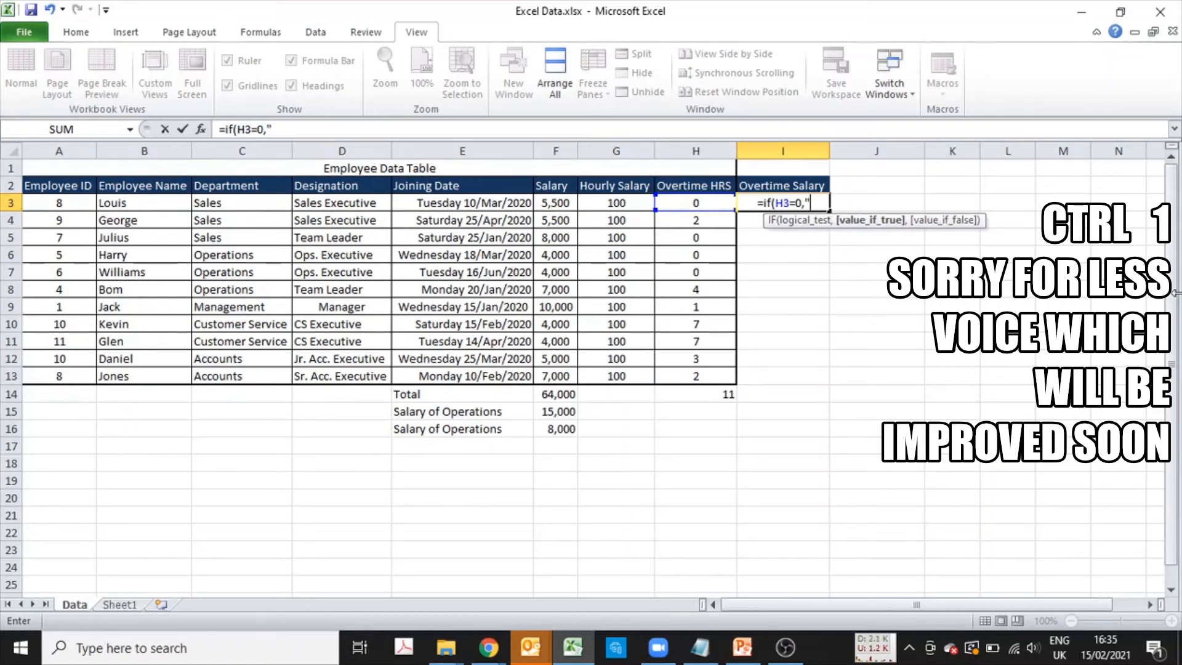
pyautogui.write('No Commiss')
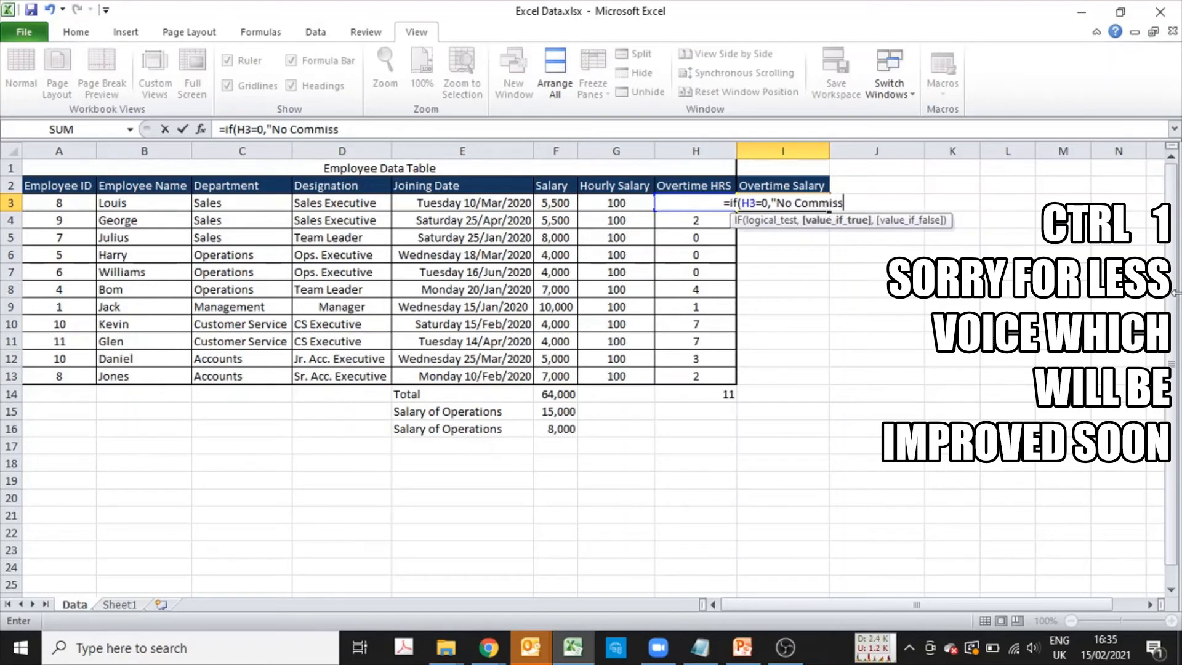
pyautogui.write('ion"')
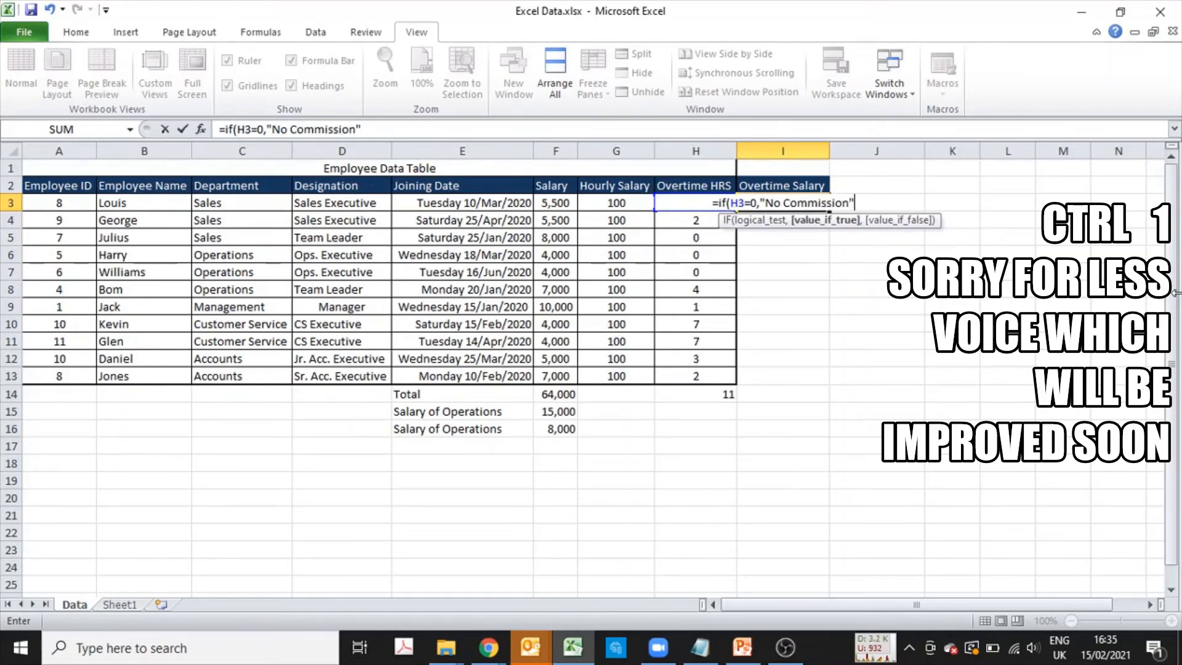
pyautogui.write(',')
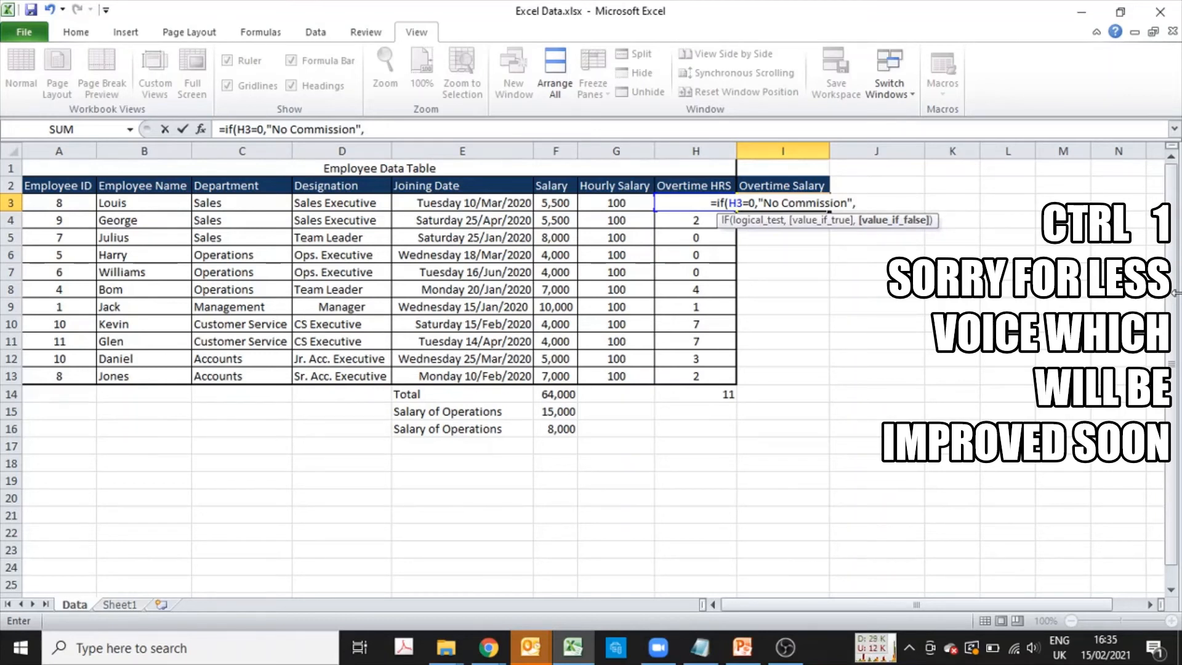
# - Set the value if false to hourly salary times overtime hours, G3*H3, and complete I3's IF formula
pyautogui.click(617, 204)
pyautogui.write('*')
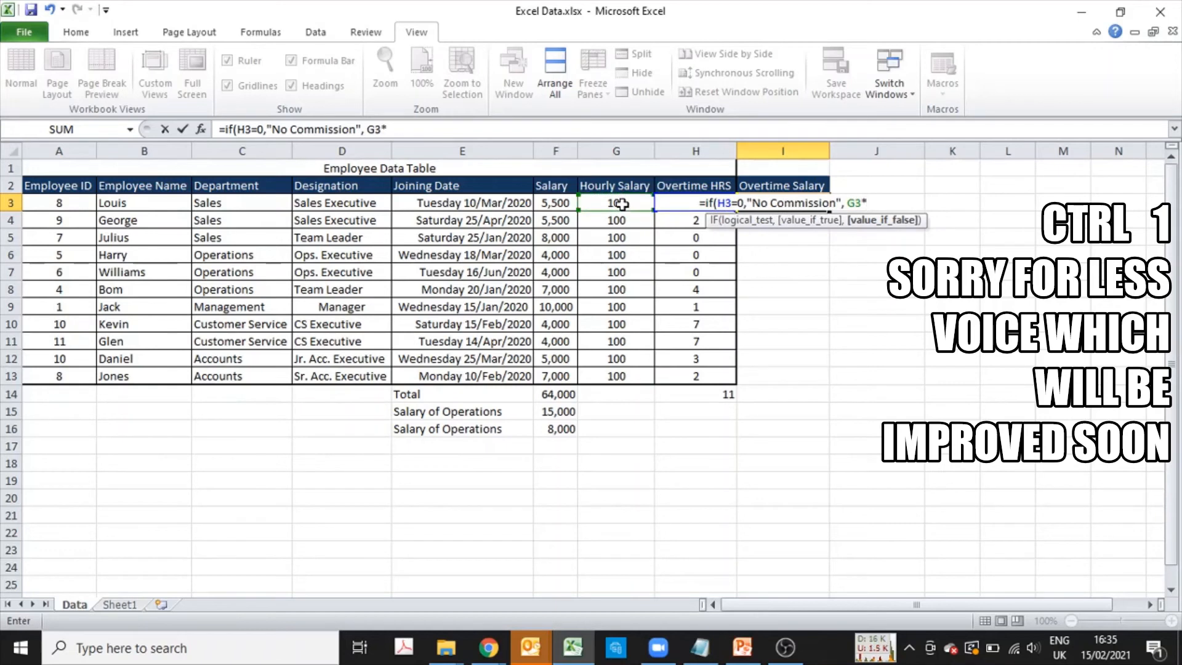
pyautogui.press('Left')
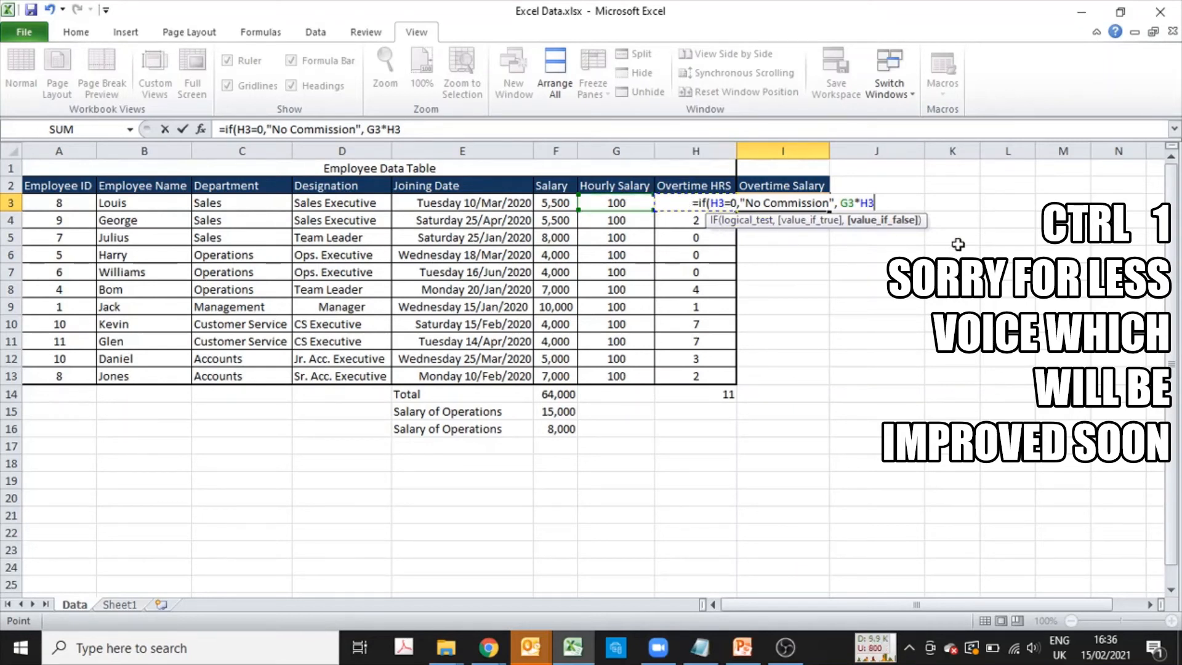
pyautogui.write(')')
pyautogui.press('Return')
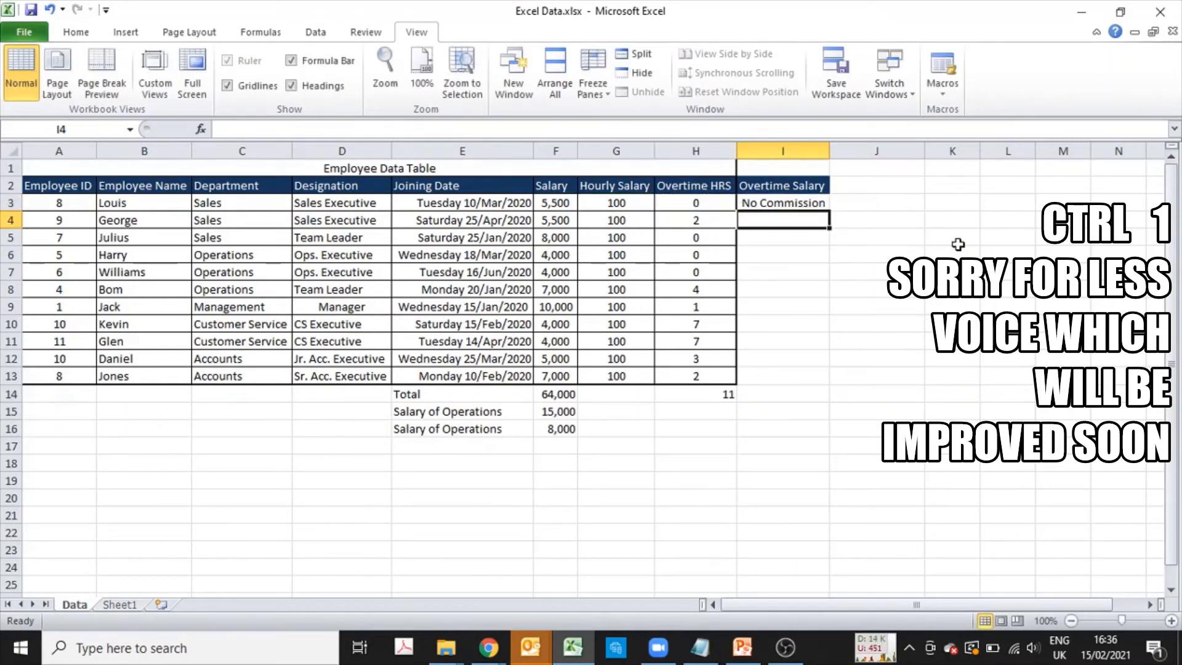
# - Copy the IF formula from I3 down the Overtime Salary column through I13
pyautogui.press('Up')
pyautogui.hotkey('ctrl', 'c')
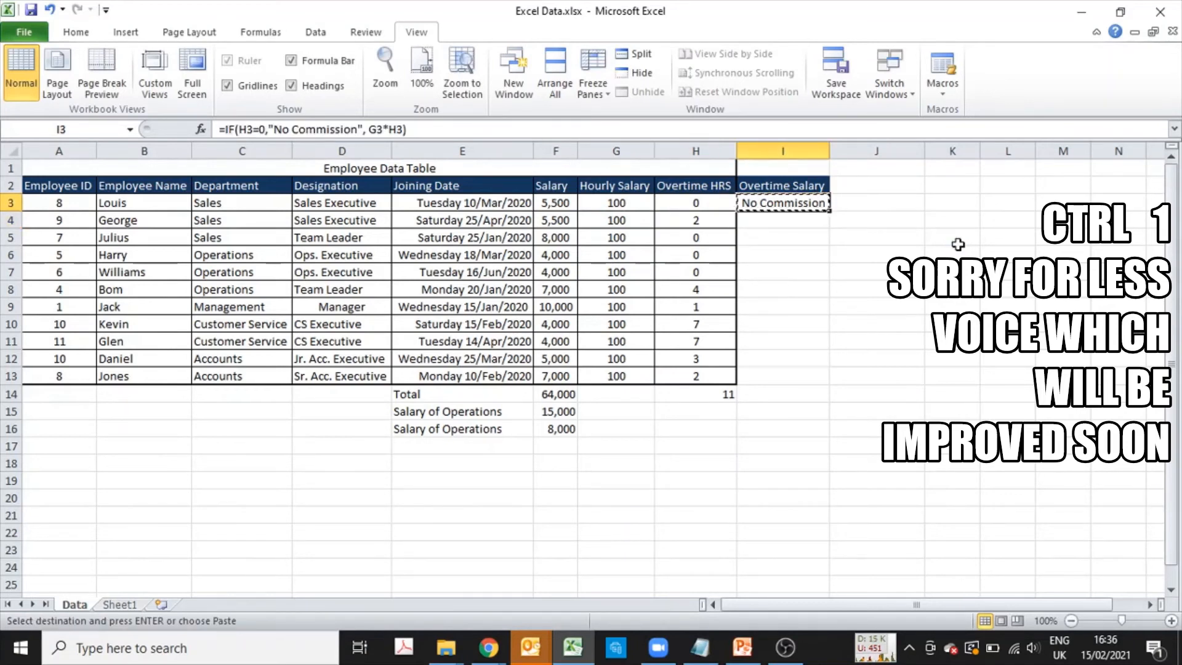
pyautogui.press('Left')
pyautogui.hotkey('ctrl', 'Down')
pyautogui.press('Right')
pyautogui.press('Up')
pyautogui.hotkey('ctrl', 'shift', 'Up')
pyautogui.press('Return')
pyautogui.hotkey('ctrl', 'Up')
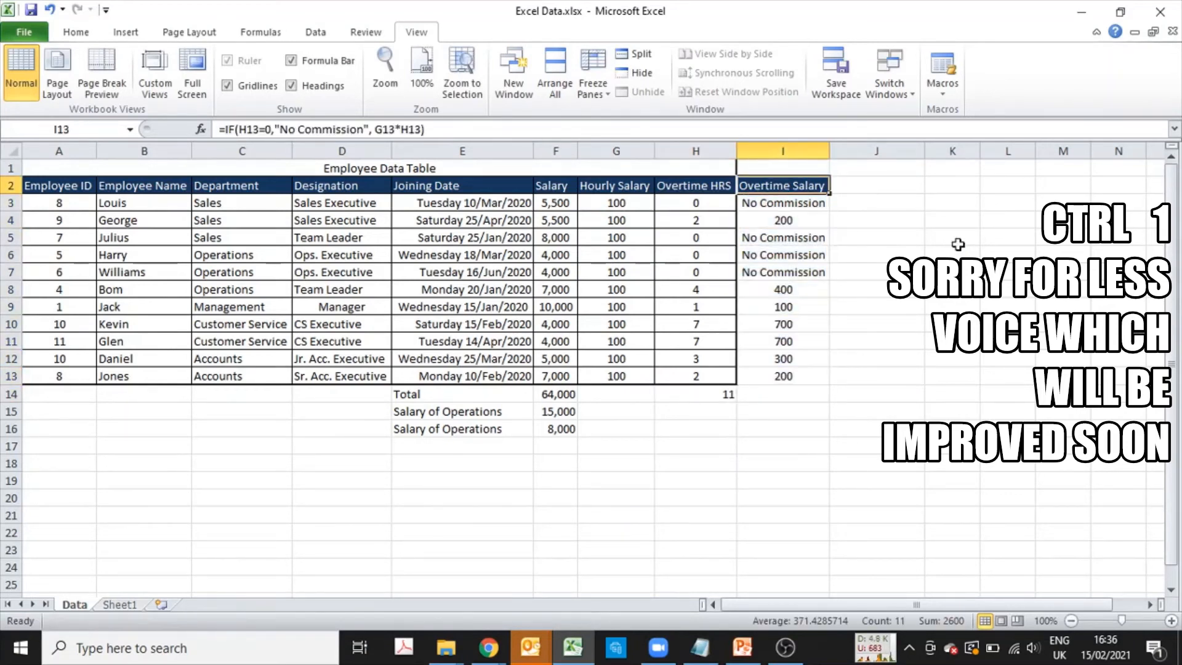
# - Compare the Overtime Salary results in column I with the hourly salary and overtime hours in each row
pyautogui.press('Down')
pyautogui.press('Down')
pyautogui.press('Left')
pyautogui.press('Right')
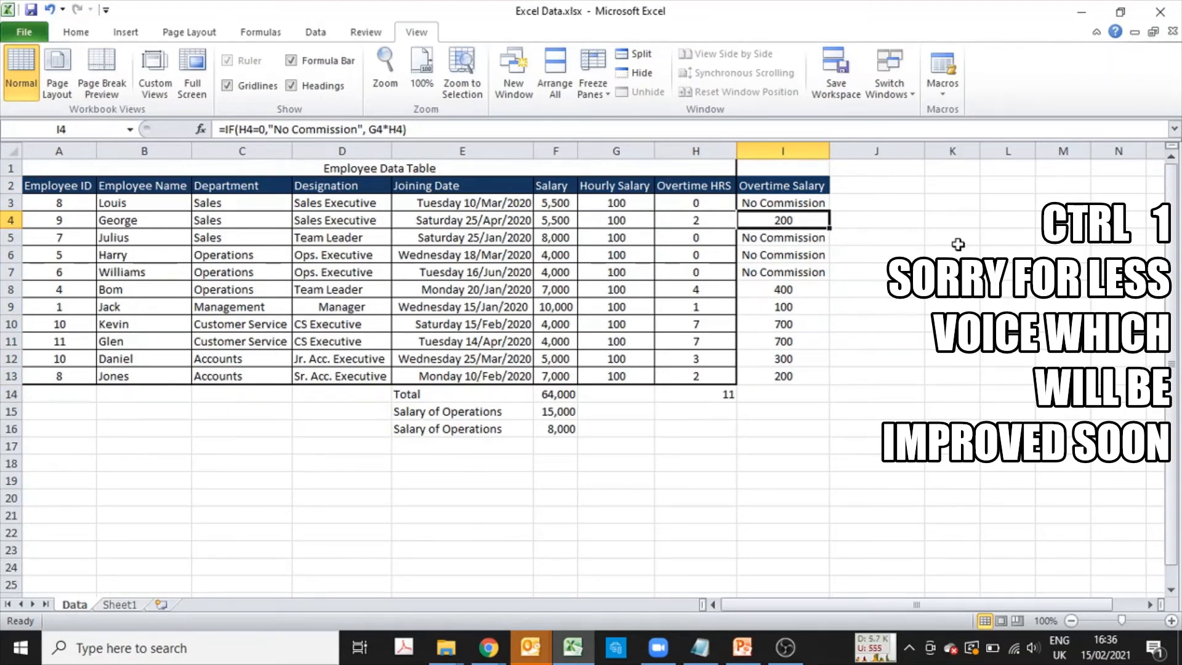
pyautogui.press('Left')
pyautogui.press('Left')
pyautogui.hotkey('shift', 'Right')
pyautogui.press('Right')
pyautogui.press('Right')
pyautogui.press('Down')
pyautogui.press('Down')
pyautogui.press('Down')
pyautogui.press('Down')
pyautogui.press('Left')
pyautogui.press('Left')
pyautogui.hotkey('shift', 'Right')
pyautogui.press('Down')
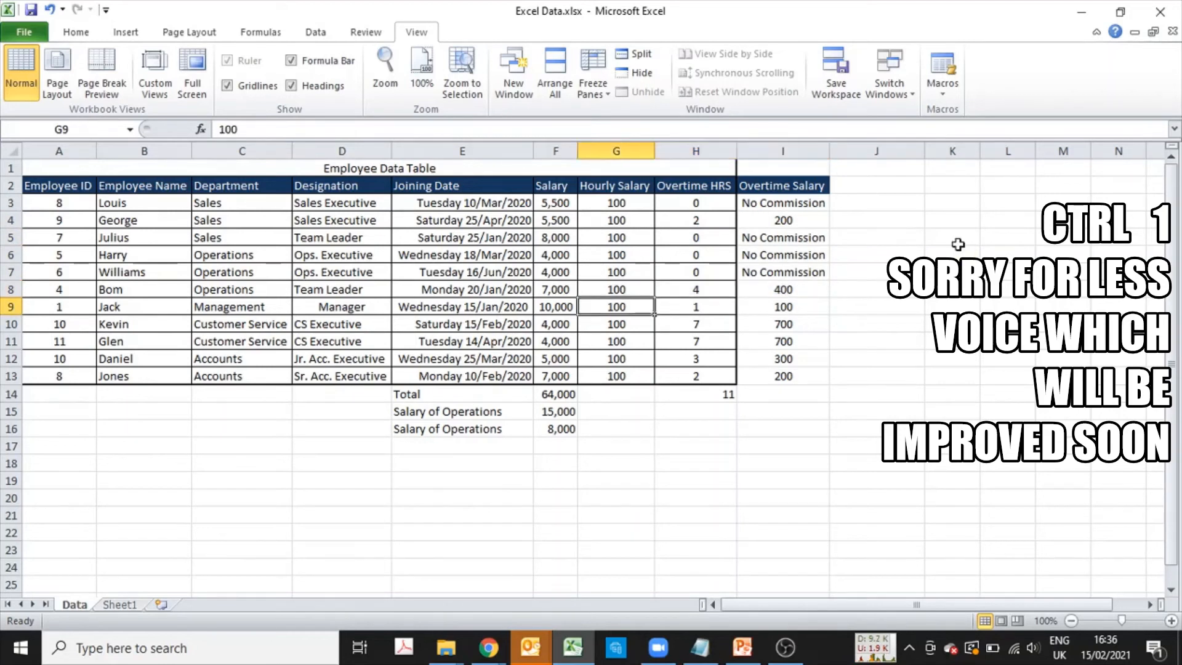
pyautogui.press('Down')
pyautogui.press('Down')
pyautogui.press('Down')
pyautogui.press('Right')
pyautogui.press('Right')
pyautogui.press('Down')
pyautogui.hotkey('ctrl', 'shift', 'Up')
pyautogui.hotkey('shift', 'Down')
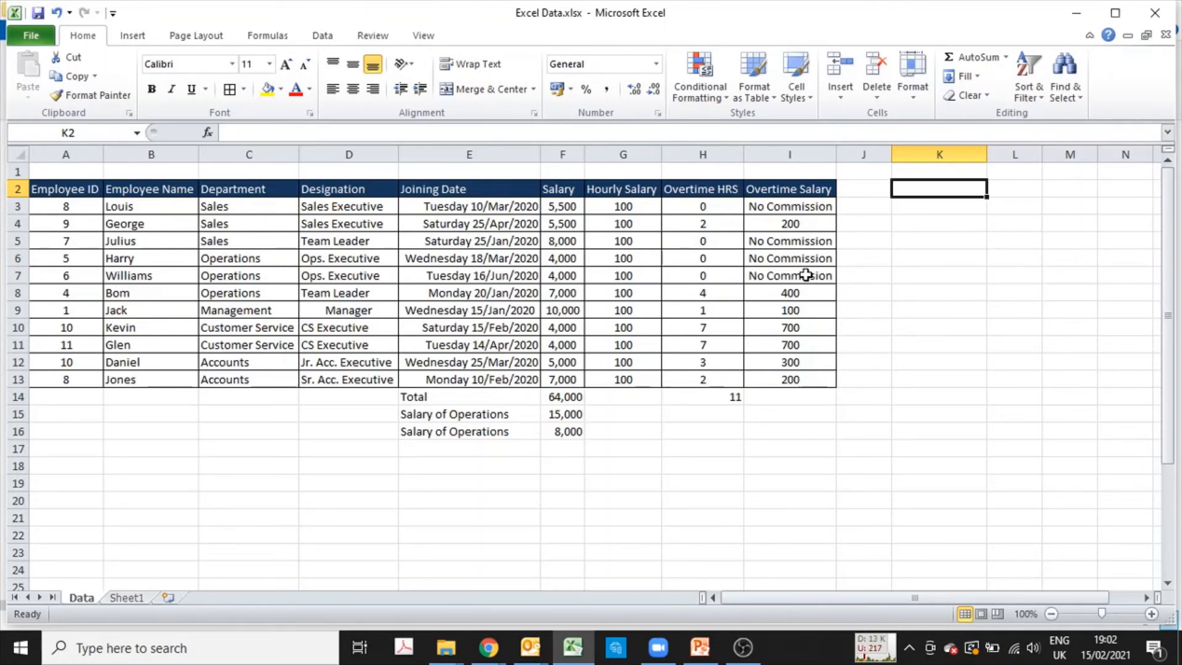
# - Enter a relative reference to the first employee name, =B3, in K3
pyautogui.press('Down')
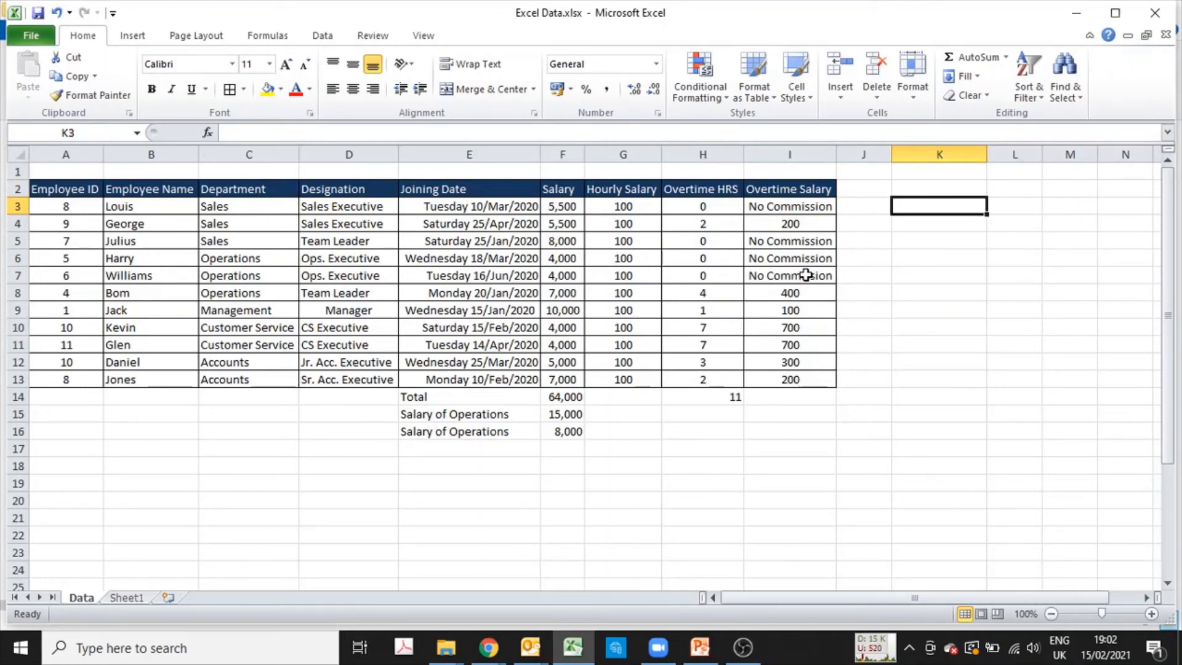
pyautogui.write('=')
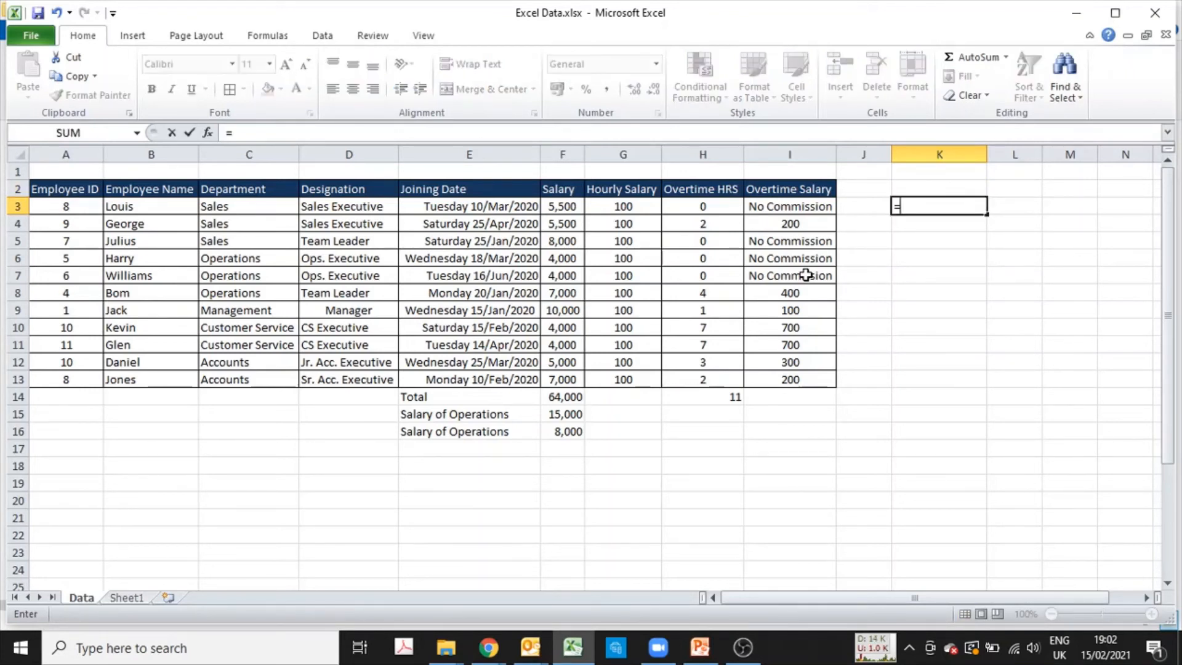
pyautogui.press('Left')
pyautogui.press('Left')
pyautogui.press('Left')
pyautogui.press('Left')
pyautogui.press('Left')
pyautogui.press('Left')
pyautogui.press('Left')
pyautogui.press('Left')
pyautogui.press('Left')
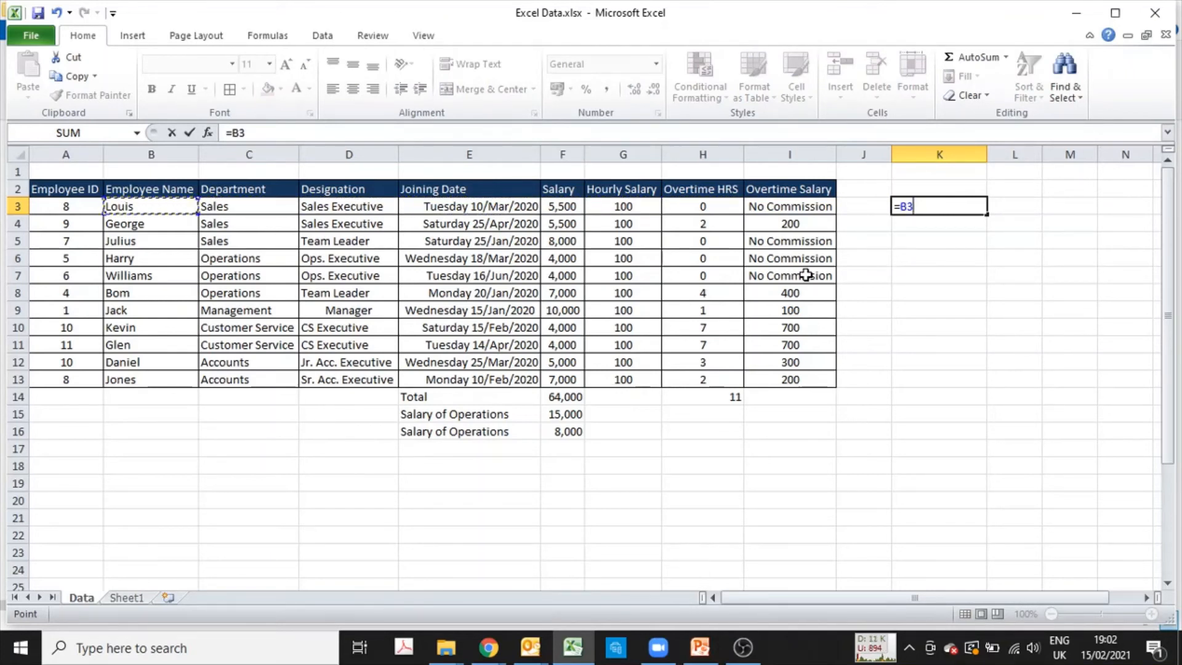
pyautogui.press('Return')
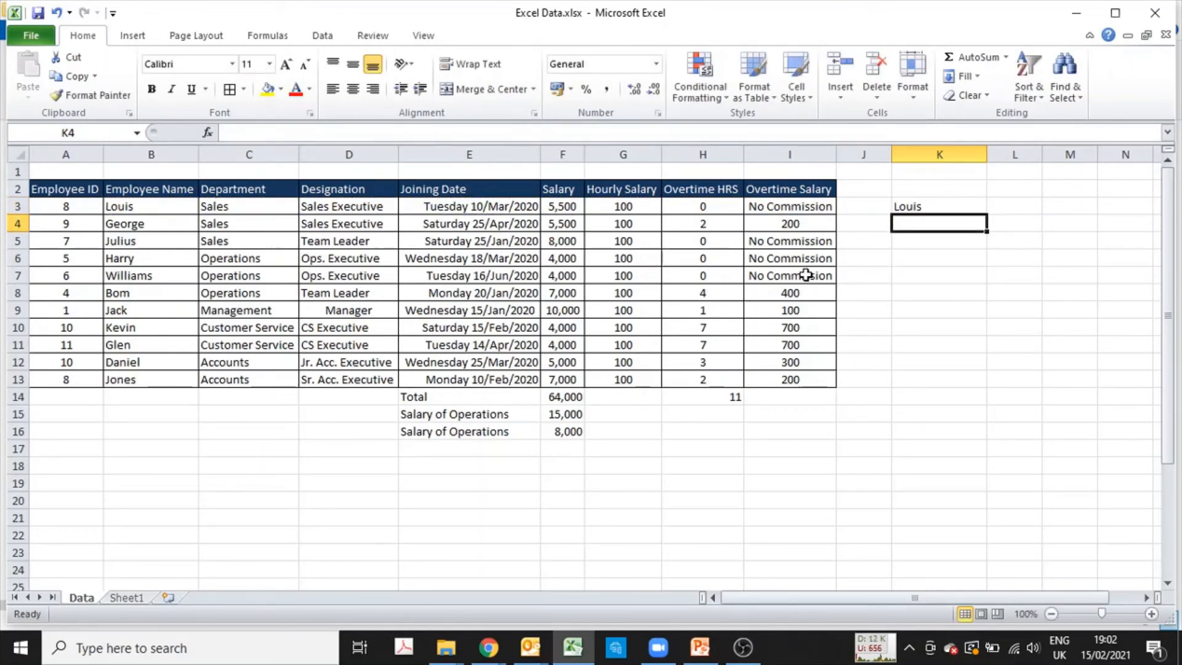
# - Copy the relative reference from K3 into K4 and inspect the cell its formula refers to
pyautogui.press('Up')
pyautogui.hotkey('ctrl', 'c')
pyautogui.press('Down')
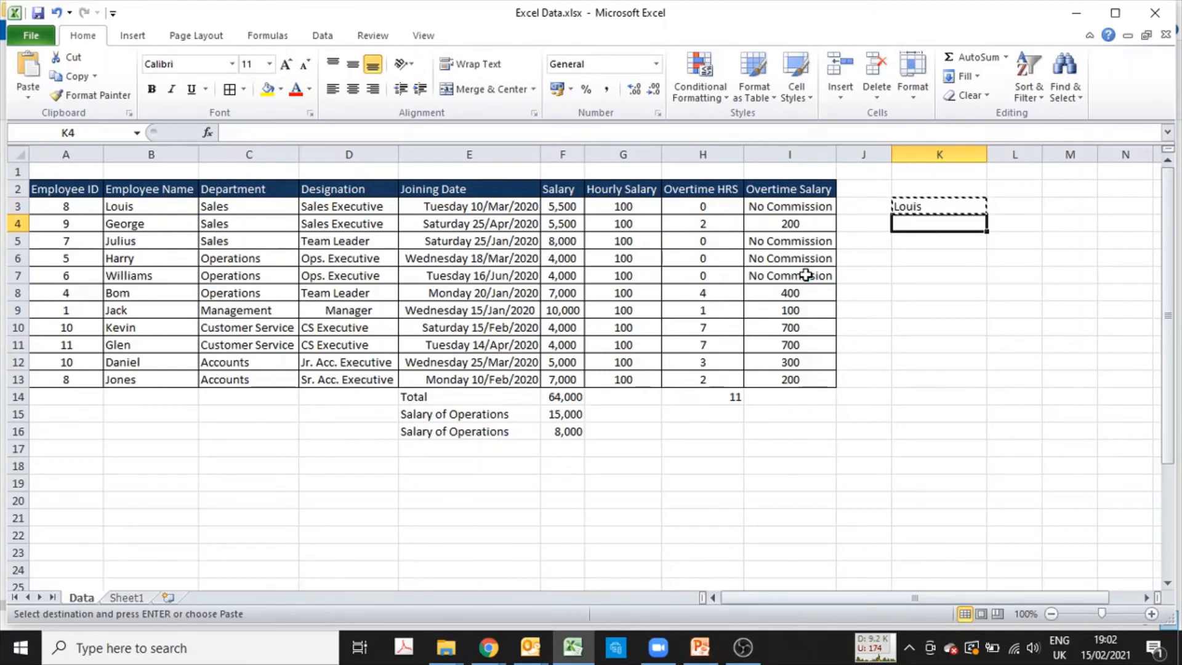
pyautogui.hotkey('ctrl', 'v')
pyautogui.press('F2')
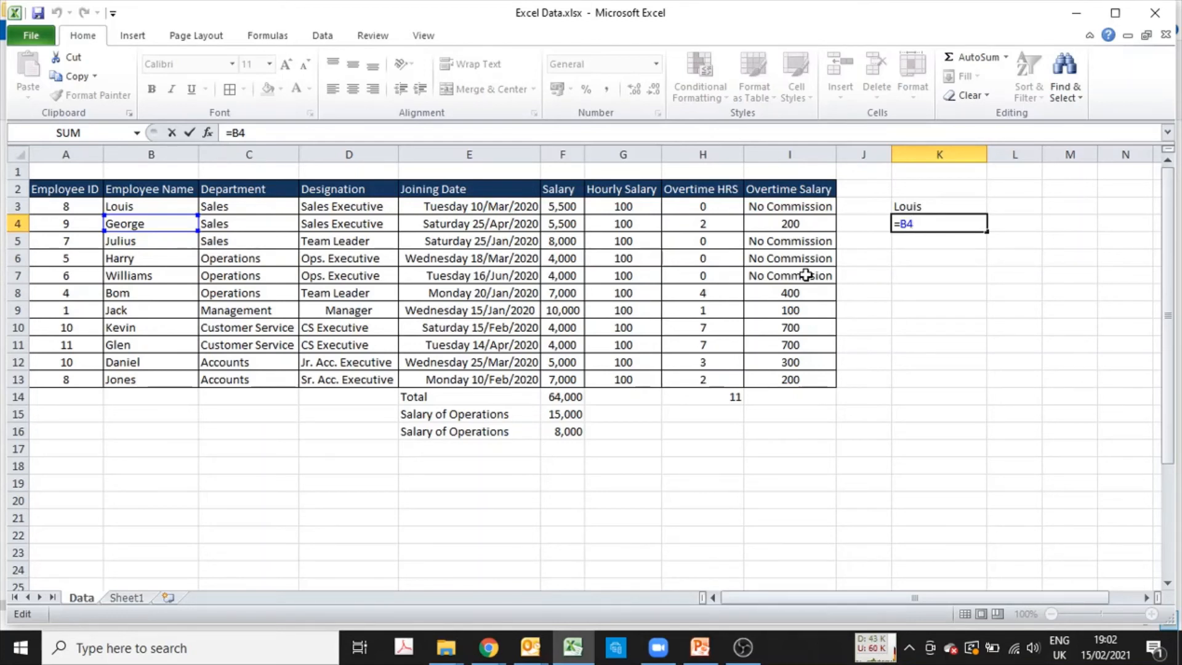
pyautogui.hotkey('ctrl', 'Return')
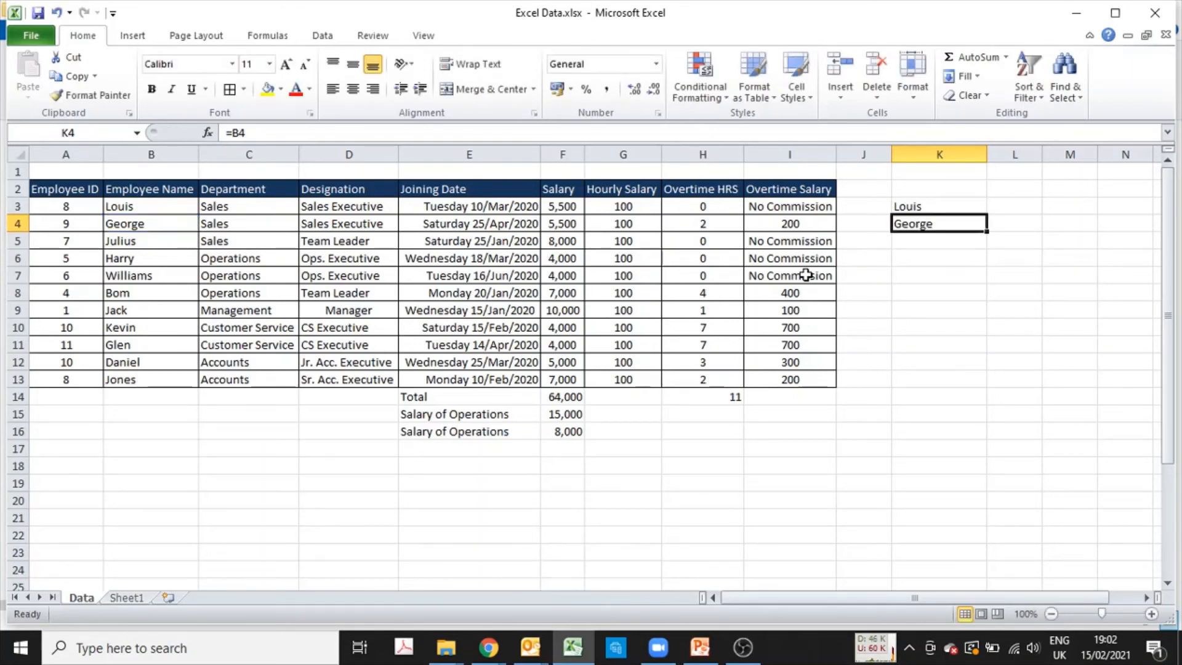
pyautogui.press('Up')
pyautogui.press('F2')
pyautogui.press('F2')
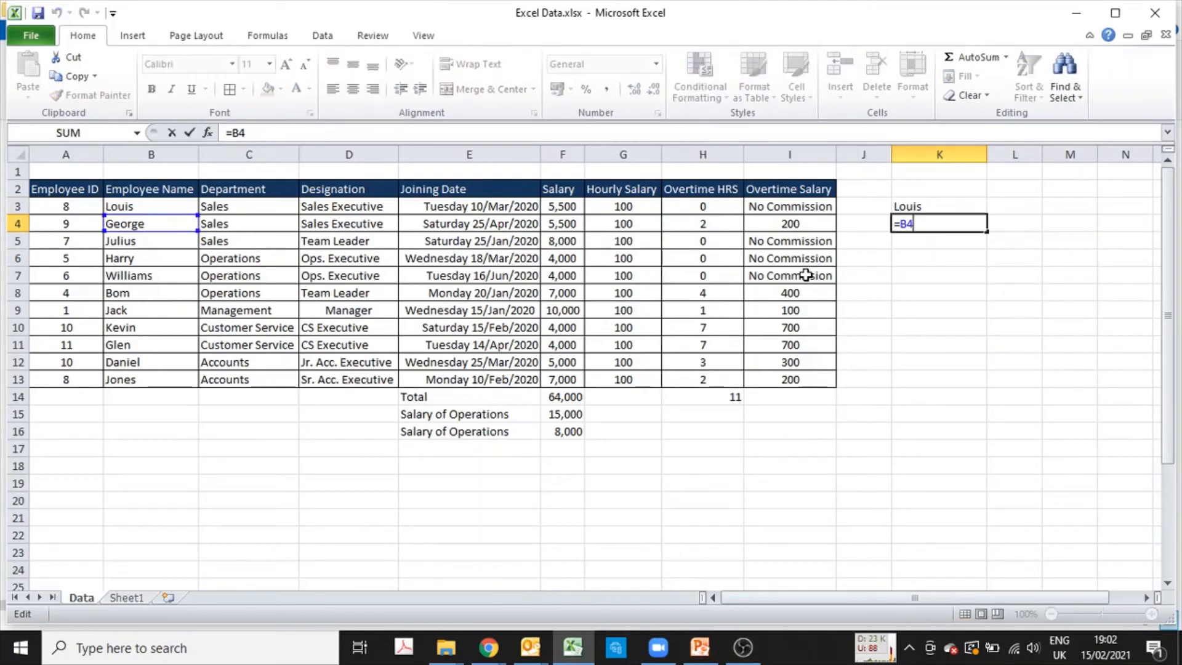
pyautogui.hotkey('ctrl', 'Return')
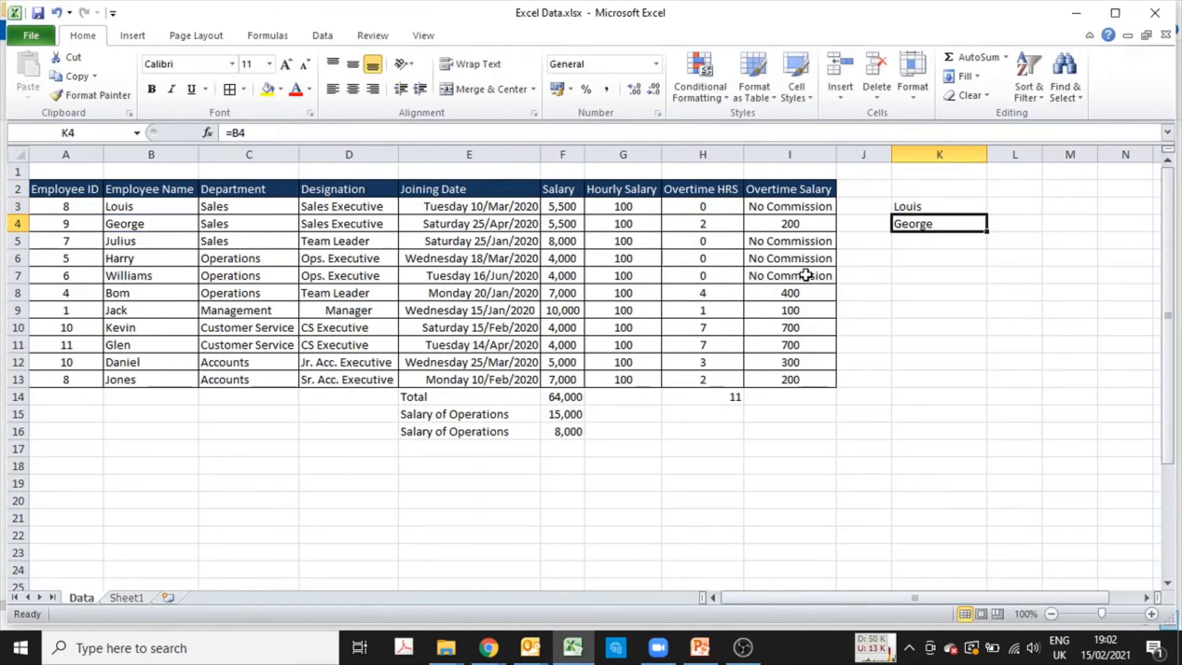
# - Copy K4's formula into K5, K6, K7 and K8, and inspect the reference in K8
pyautogui.hotkey('ctrl', 'c')
pyautogui.press('Down')
pyautogui.hotkey('ctrl', 'v')
pyautogui.press('Down')
pyautogui.hotkey('ctrl', 'v')
pyautogui.press('Down')
pyautogui.hotkey('ctrl', 'v')
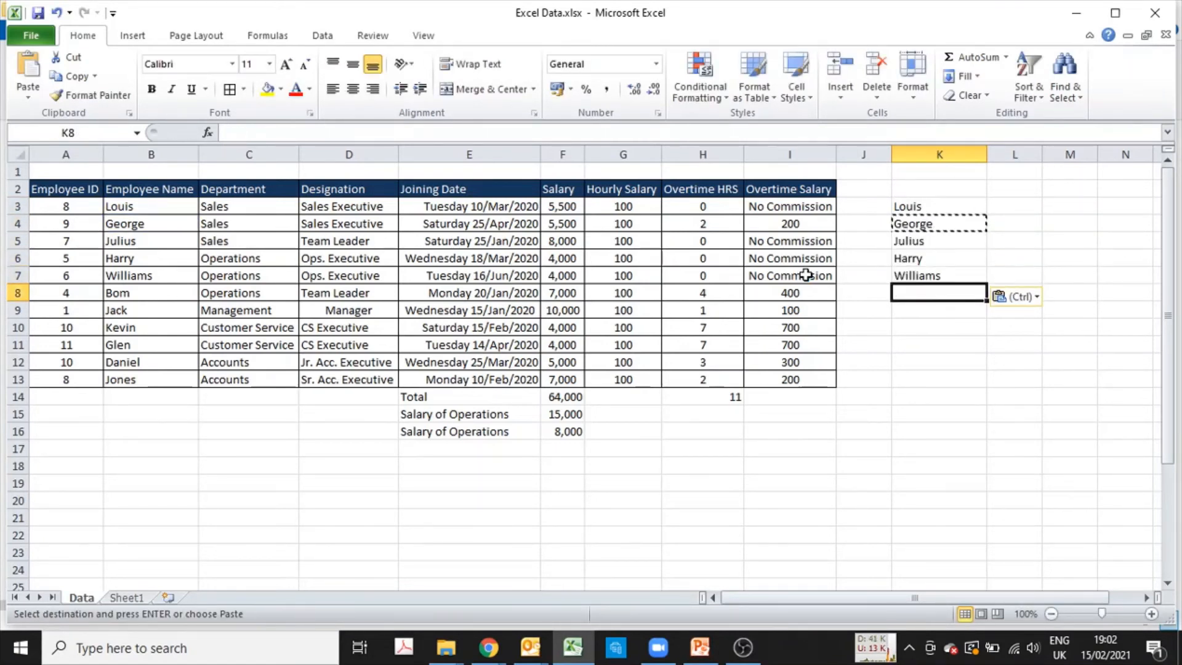
pyautogui.press('Down')
pyautogui.hotkey('ctrl', 'v')
pyautogui.press('F2')
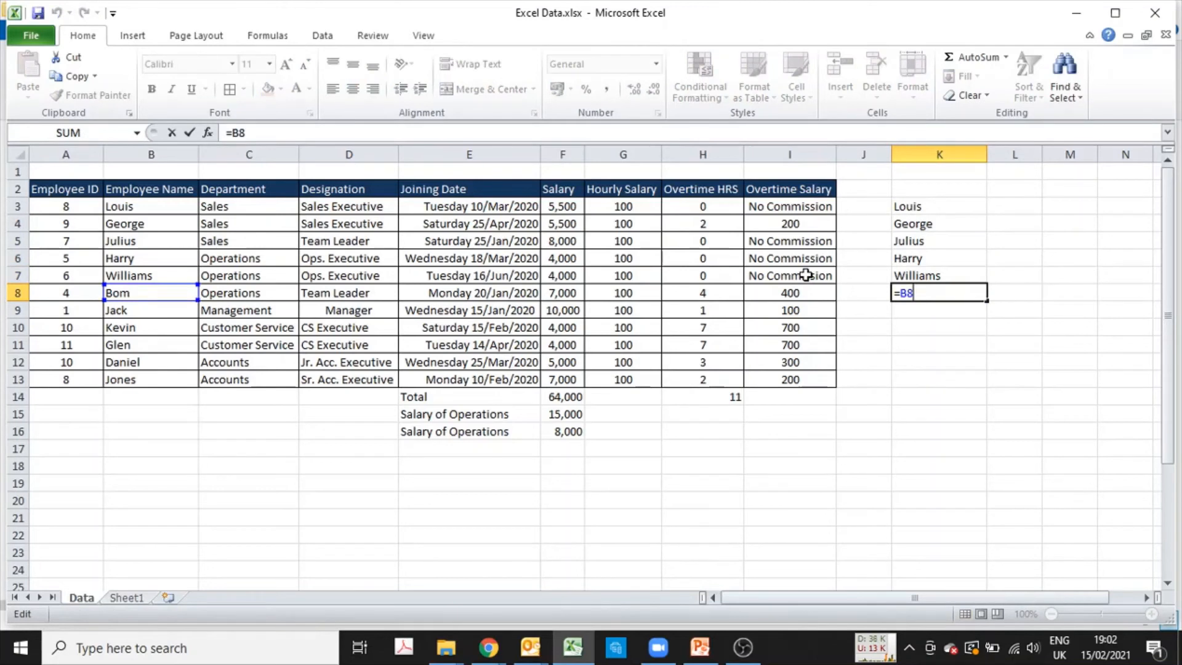
pyautogui.hotkey('ctrl', 'Return')
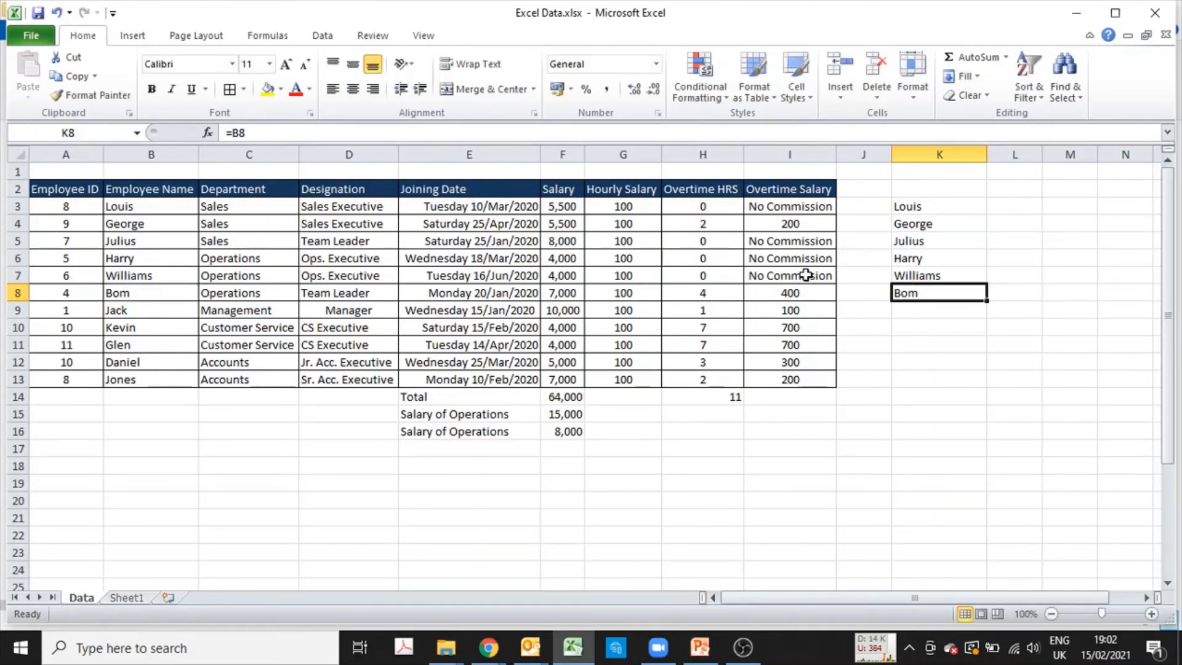
# - Examine how the row number in the relative reference changes from cell to cell in K3:K8
pyautogui.press('Down')
pyautogui.press('Up')
pyautogui.press('Up')
pyautogui.press('Up')
pyautogui.press('Up')
pyautogui.press('Up')
pyautogui.press('Up')
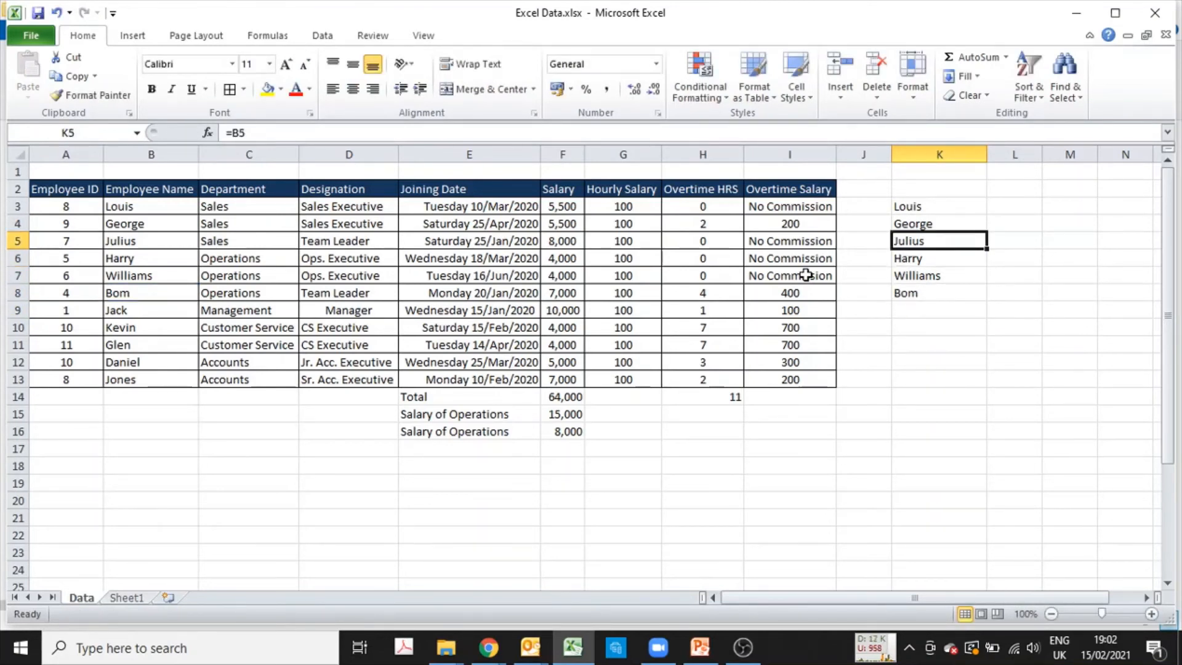
pyautogui.press('Down')
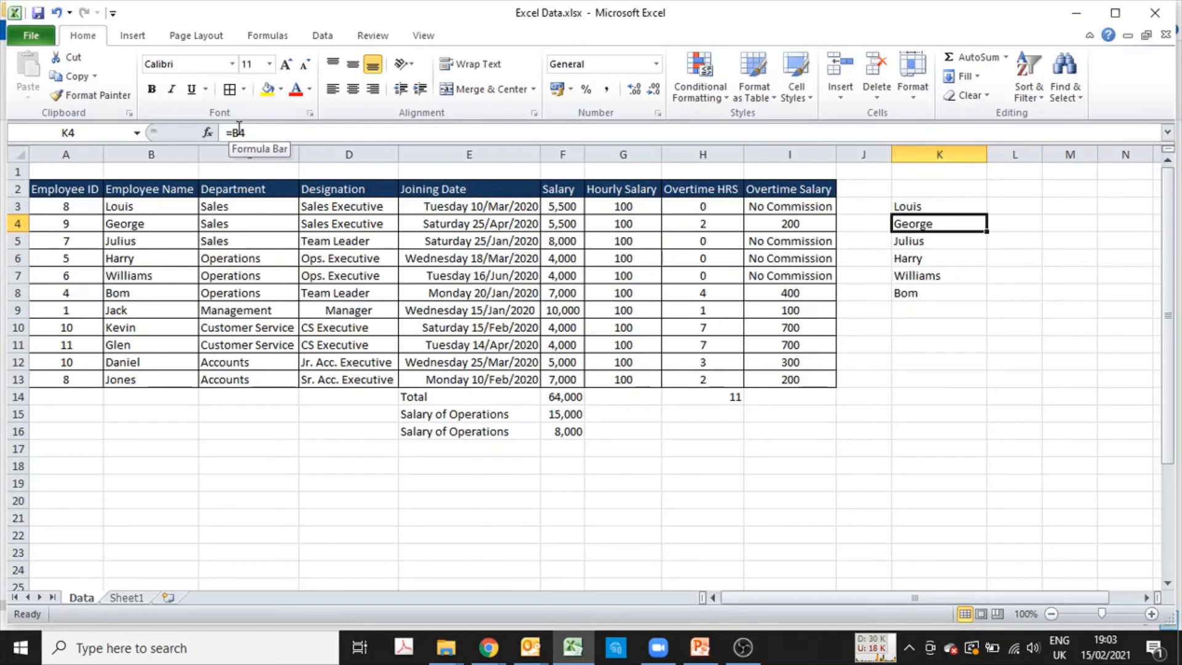
pyautogui.press('Down')
pyautogui.press('Down')
pyautogui.press('Down')
pyautogui.press('Down')
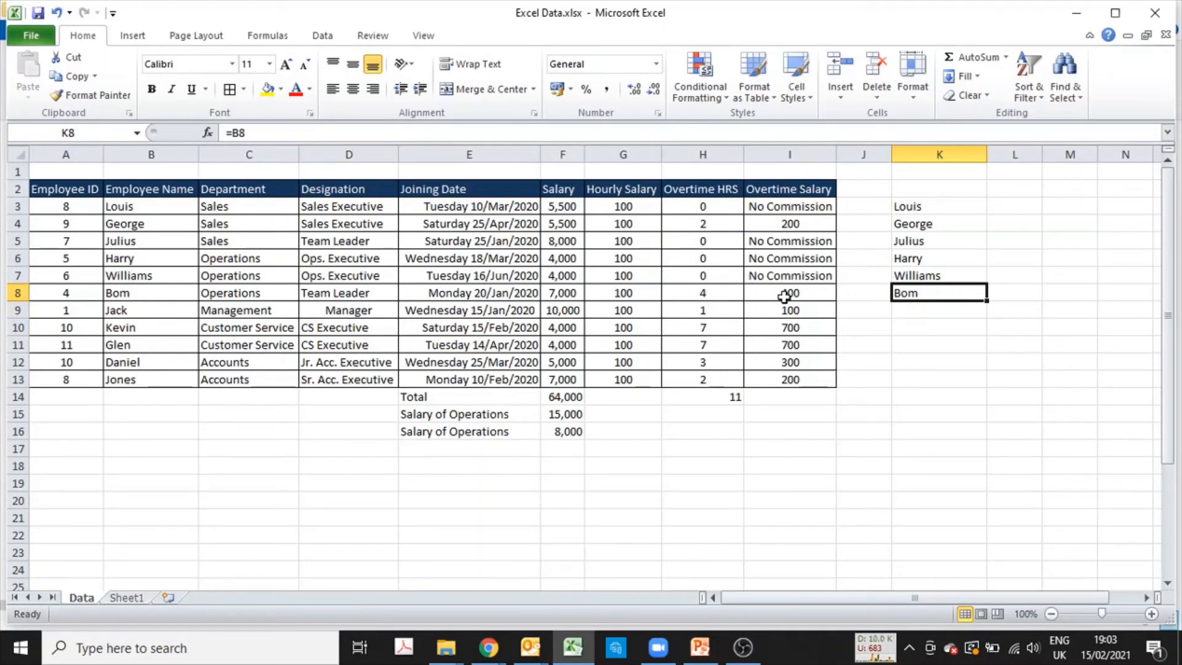
pyautogui.hotkey('ctrl', 'Up')
pyautogui.press('Down')
pyautogui.press('Down')
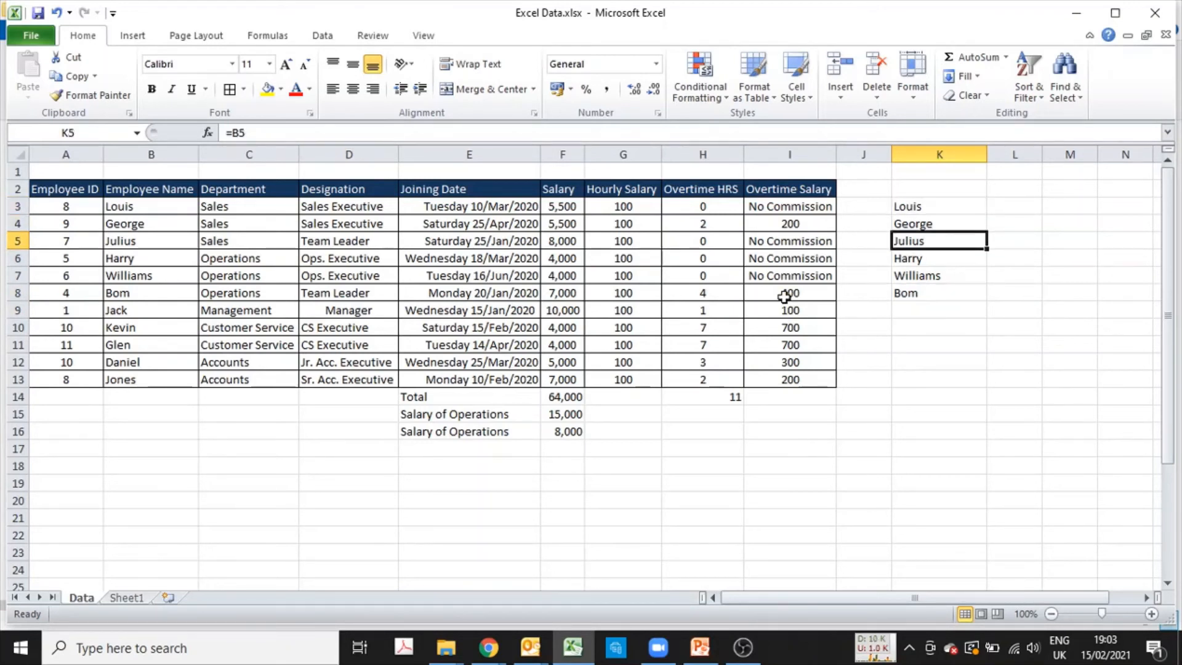
pyautogui.press('Up')
pyautogui.press('Up')
pyautogui.press('Down')
pyautogui.press('Down')
pyautogui.press('Down')
pyautogui.press('Down')
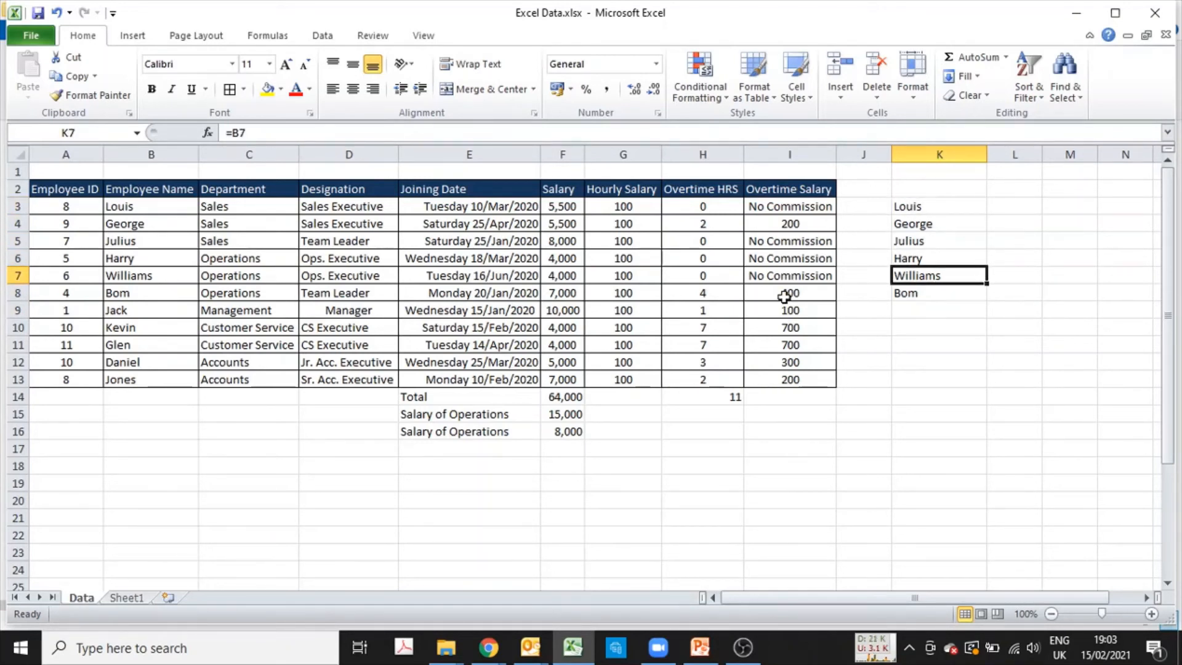
pyautogui.press('Up')
pyautogui.press('Up')
pyautogui.press('Up')
pyautogui.press('Up')
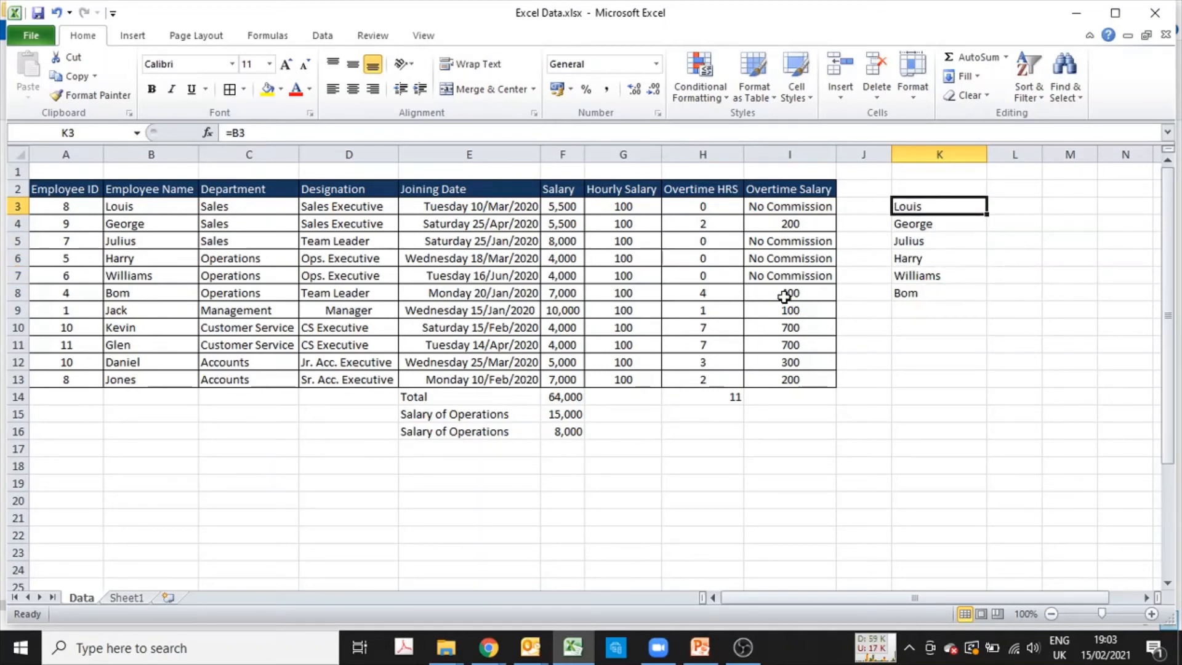
# - Enter an absolute reference to the first employee name, =$B$3, in L3
pyautogui.press('Right')
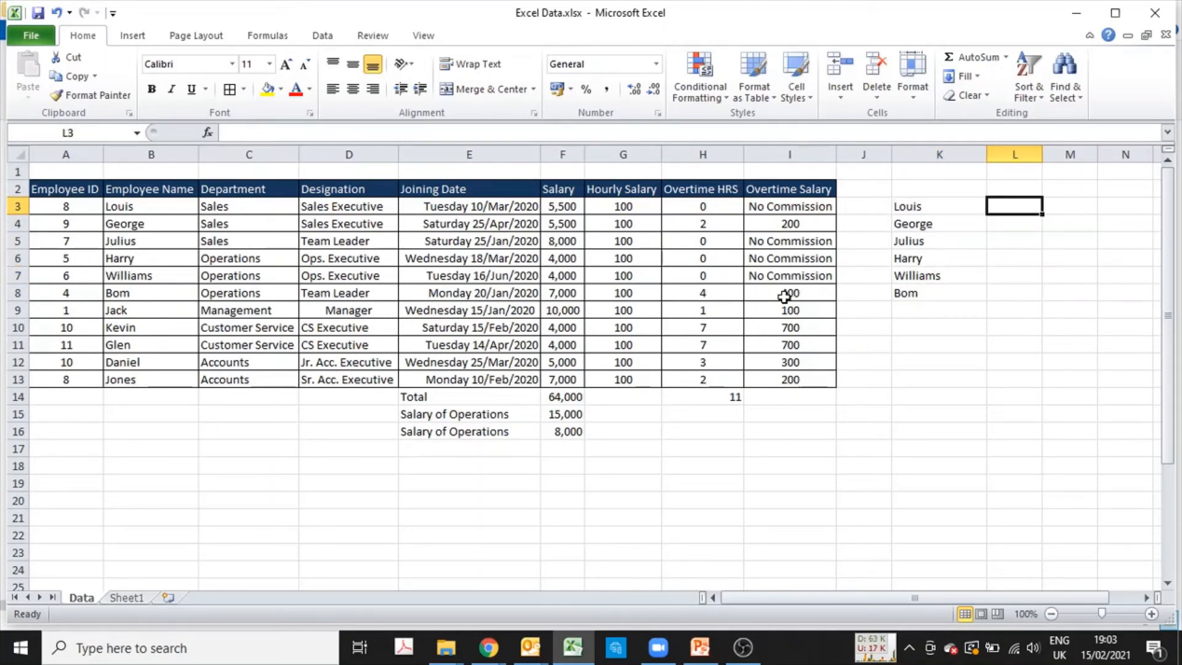
pyautogui.write('=')
pyautogui.press('Left')
pyautogui.press('Left')
pyautogui.press('Left')
pyautogui.press('Left')
pyautogui.press('Left')
pyautogui.press('Left')
pyautogui.press('Left')
pyautogui.press('Left')
pyautogui.press('Left')
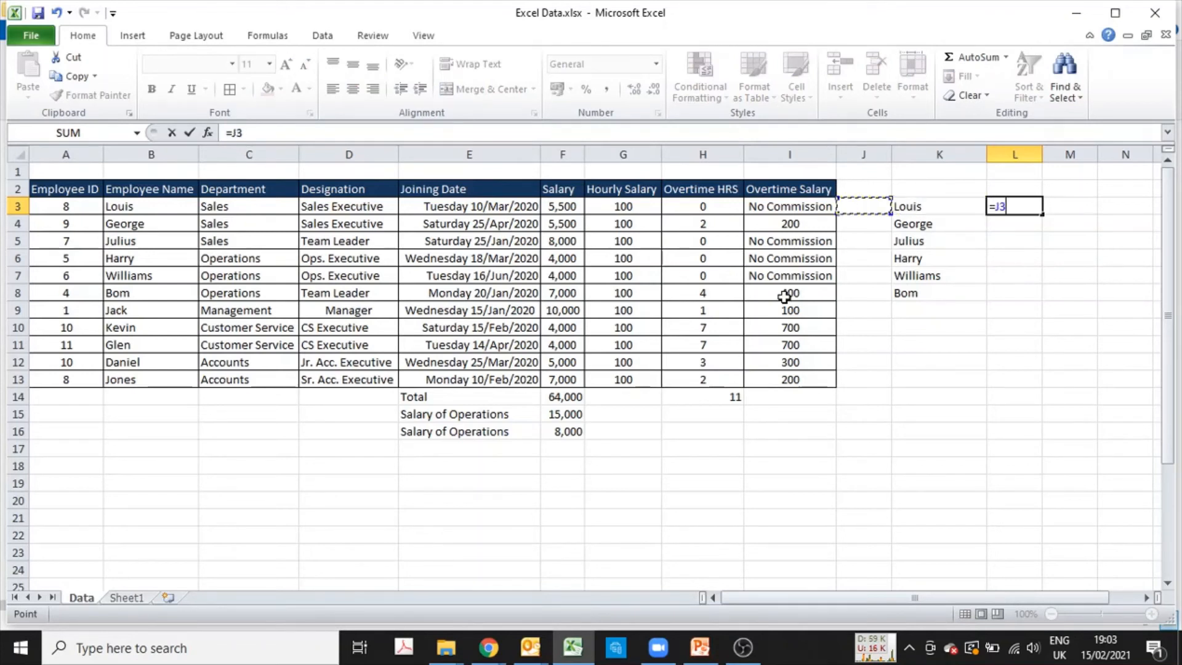
pyautogui.press('Left')
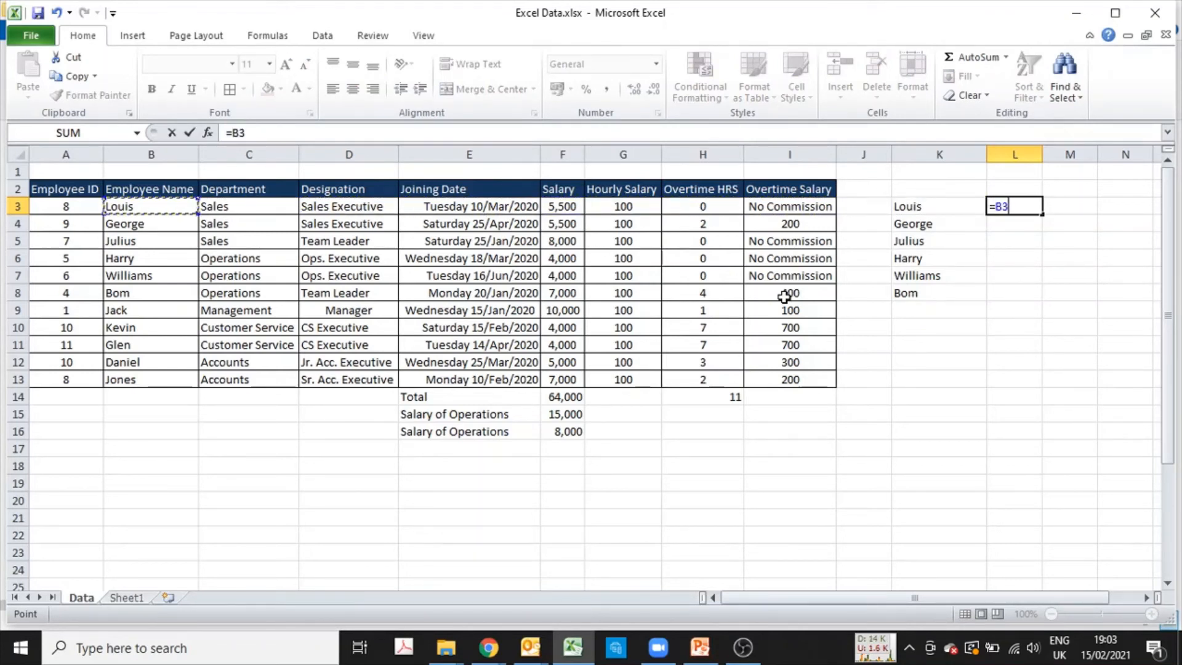
pyautogui.press('F4')
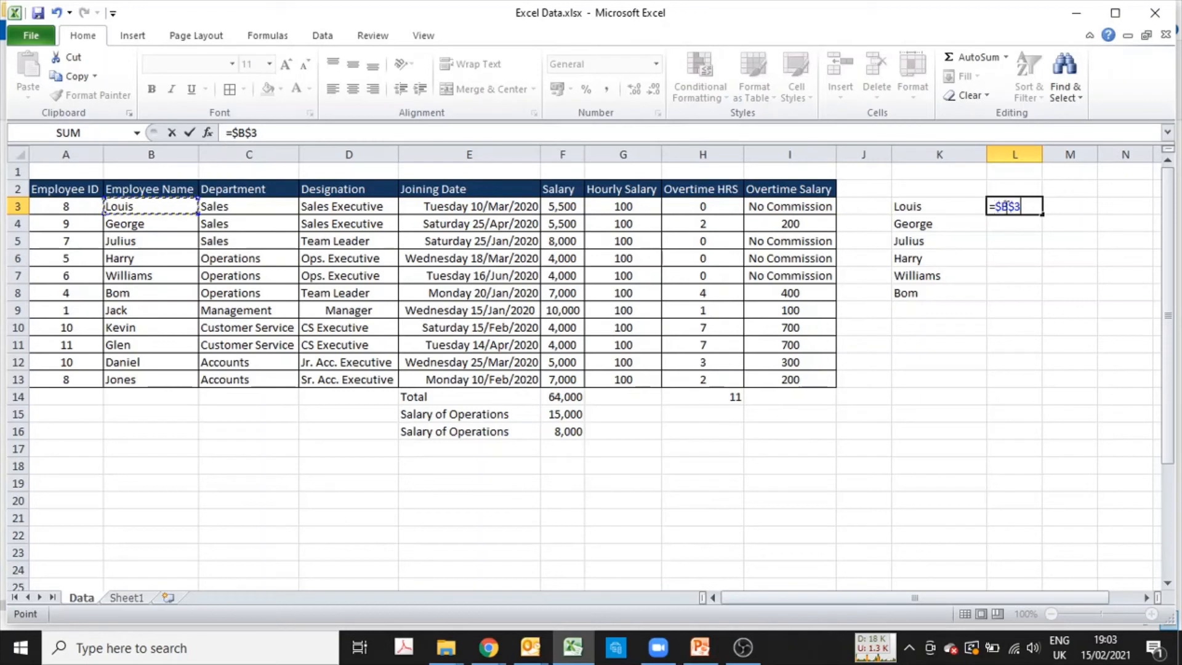
pyautogui.press('Return')
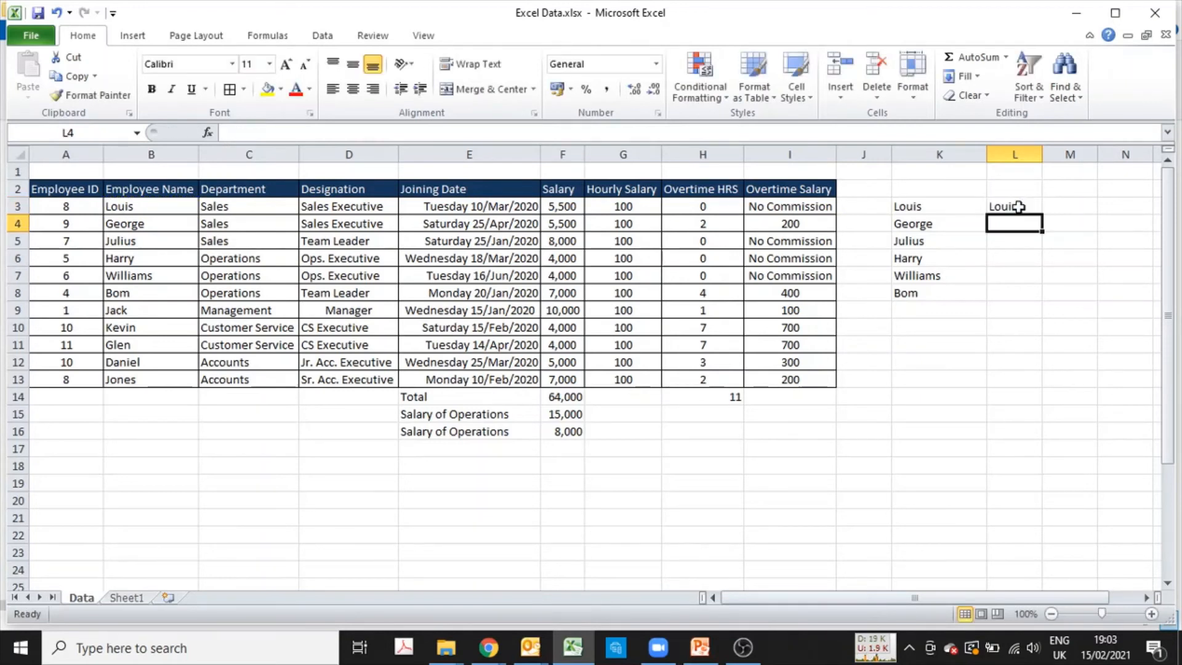
# - Copy the absolute reference from L3 down through L13
pyautogui.click(1019, 207)
pyautogui.hotkey('ctrl', 'c')
pyautogui.hotkey('shift', 'Down')
pyautogui.hotkey('shift', 'Down')
pyautogui.hotkey('shift', 'Down')
pyautogui.hotkey('shift', 'Down')
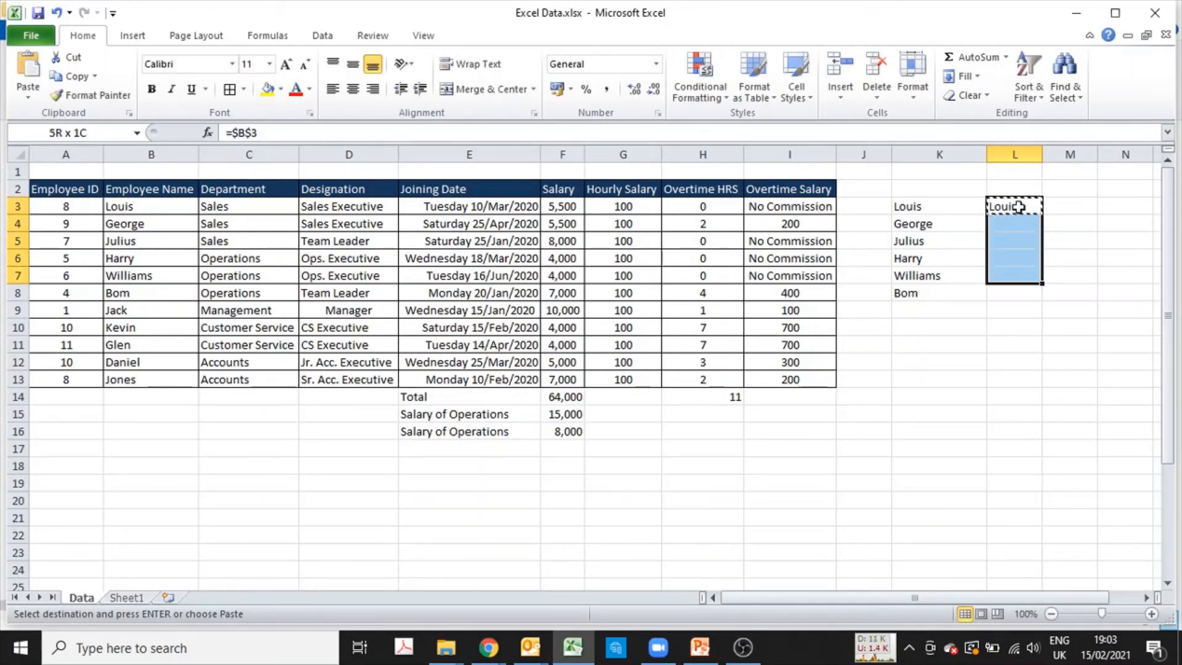
pyautogui.hotkey('shift', 'Down')
pyautogui.hotkey('shift', 'Down')
pyautogui.hotkey('shift', 'Down')
pyautogui.hotkey('shift', 'Down')
pyautogui.hotkey('shift', 'Down')
pyautogui.hotkey('shift', 'Down')
pyautogui.press('Return')
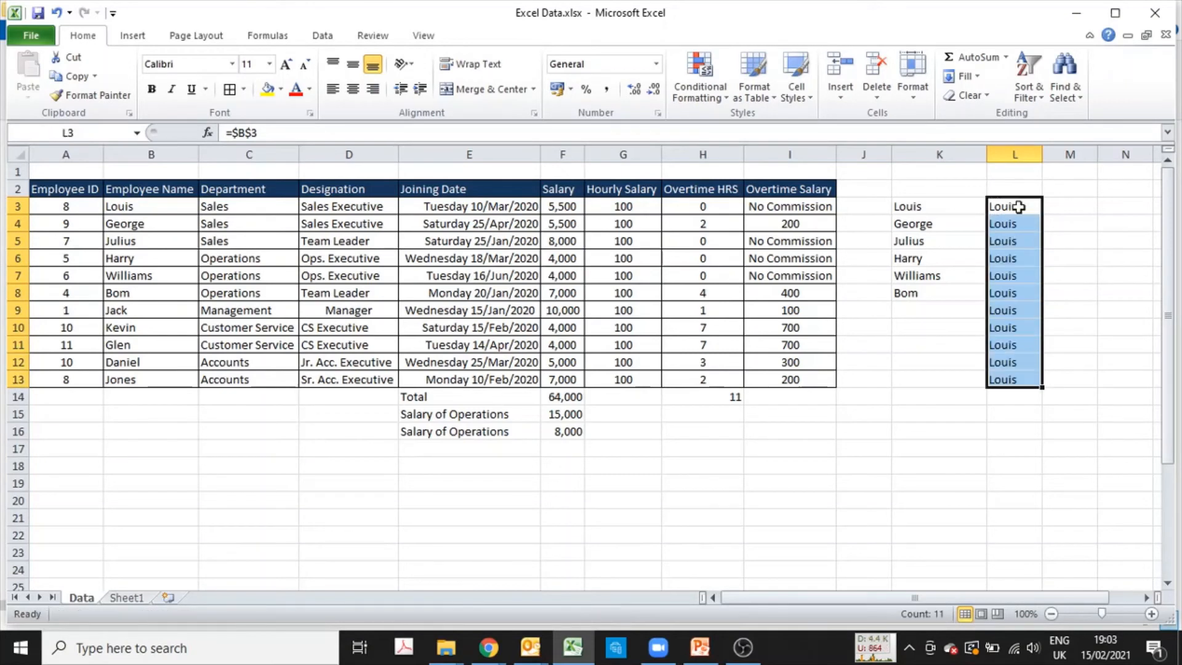
# - Copy the absolute reference from L3 across row 3 into M3, N3 and O3
pyautogui.click(1018, 207)
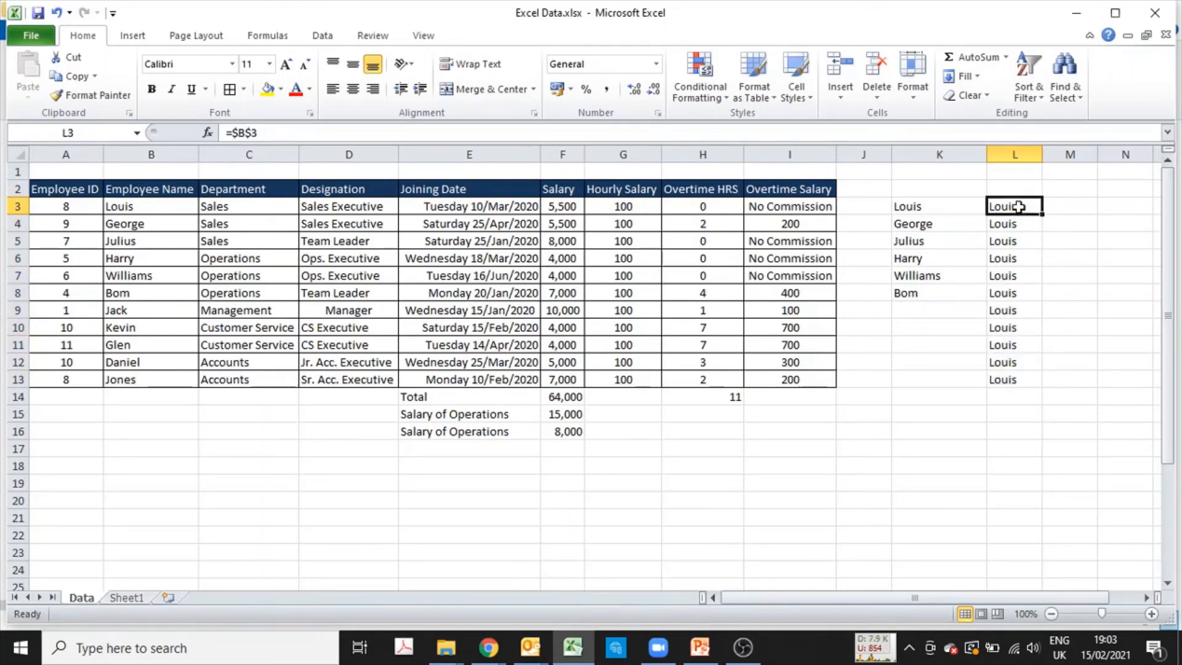
pyautogui.hotkey('ctrl', 'c')
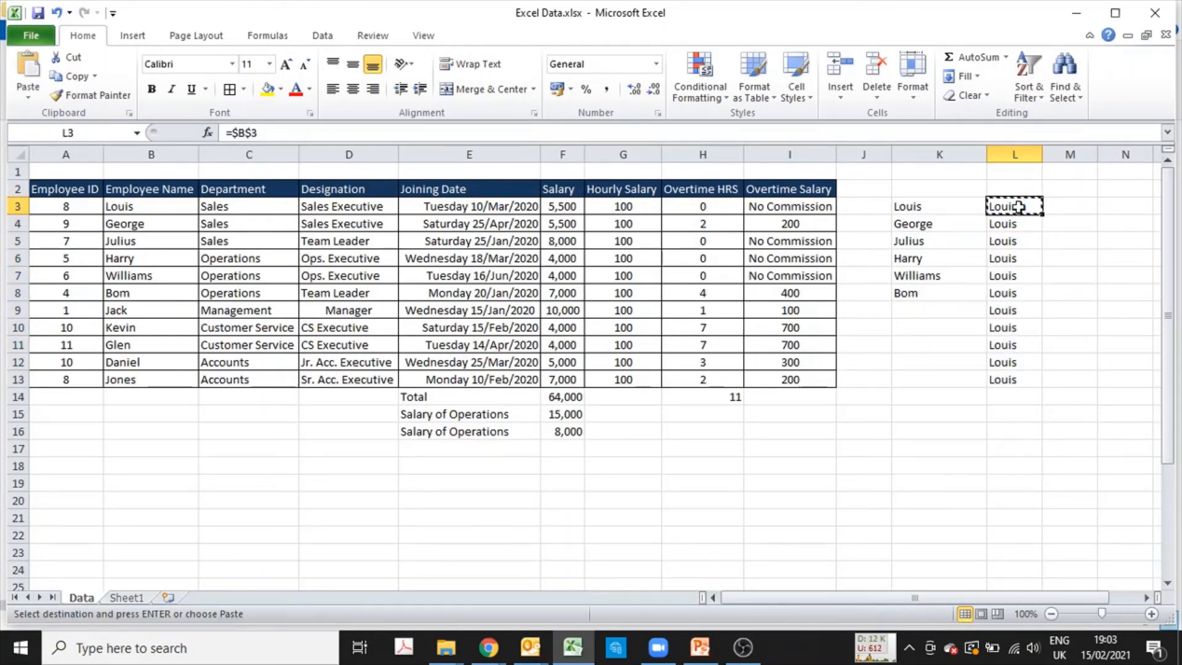
pyautogui.press('Right')
pyautogui.hotkey('ctrl', 'v')
pyautogui.press('Right')
pyautogui.hotkey('ctrl', 'v')
pyautogui.press('Right')
pyautogui.hotkey('ctrl', 'v')
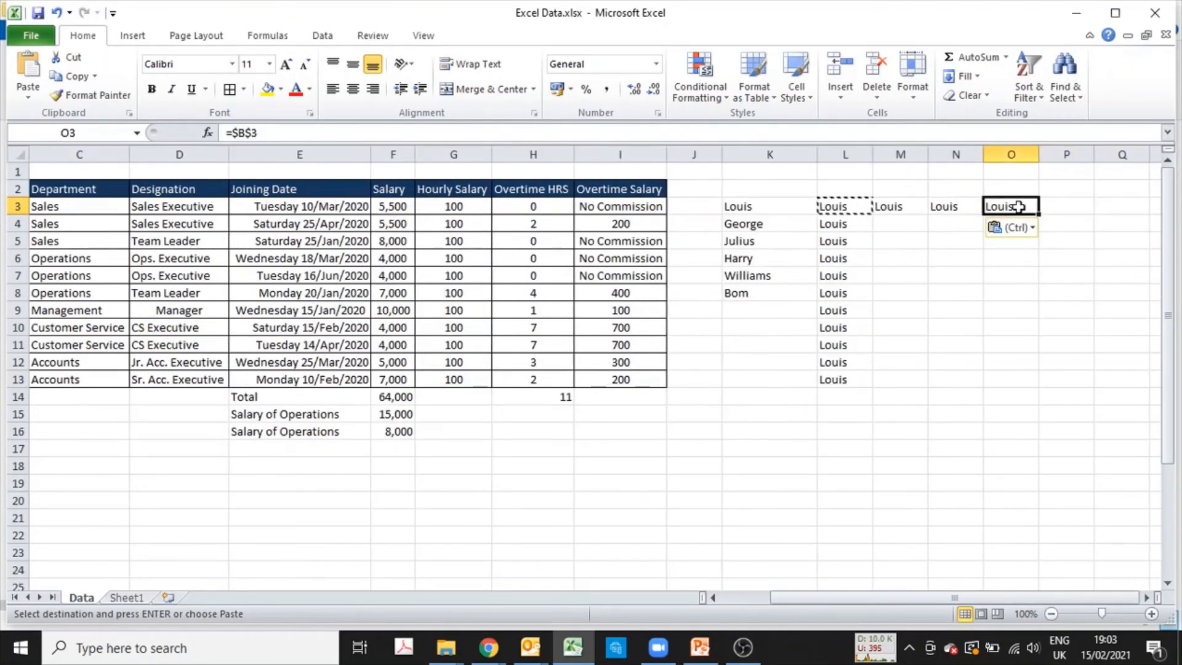
# - Examine the absolute reference in the copied cells across row 3 and down column L
pyautogui.press('F2')
pyautogui.press('Escape')
pyautogui.press('Left')
pyautogui.press('Left')
pyautogui.press('Left')
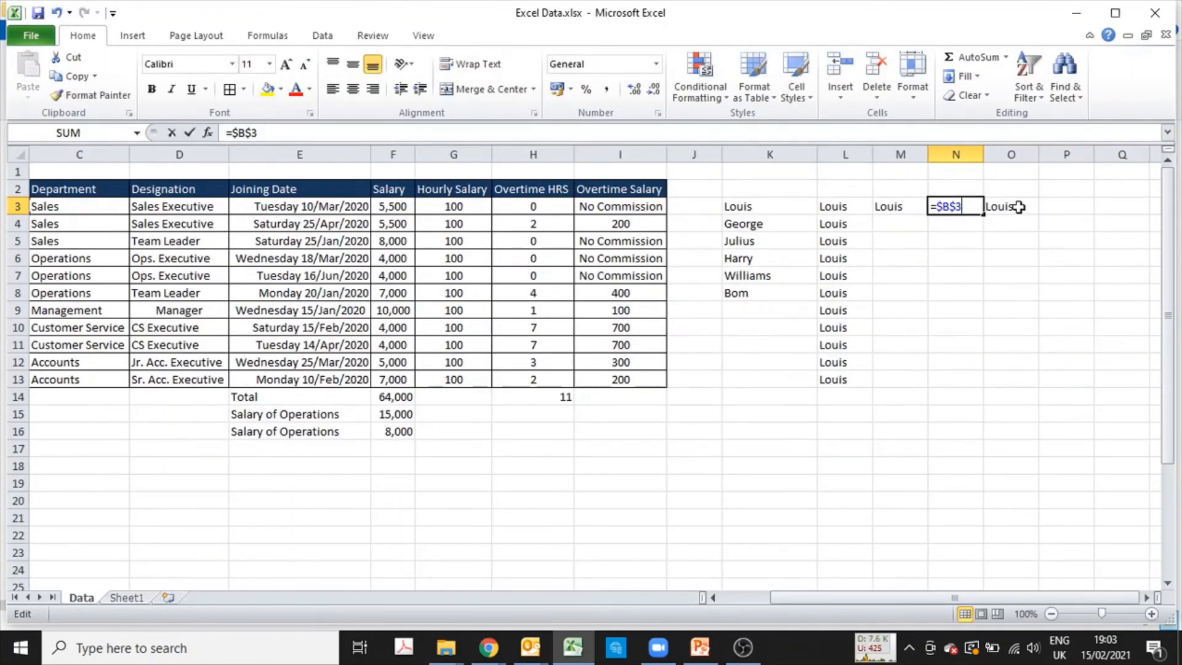
pyautogui.press('F2')
pyautogui.press('Return')
pyautogui.press('F2')
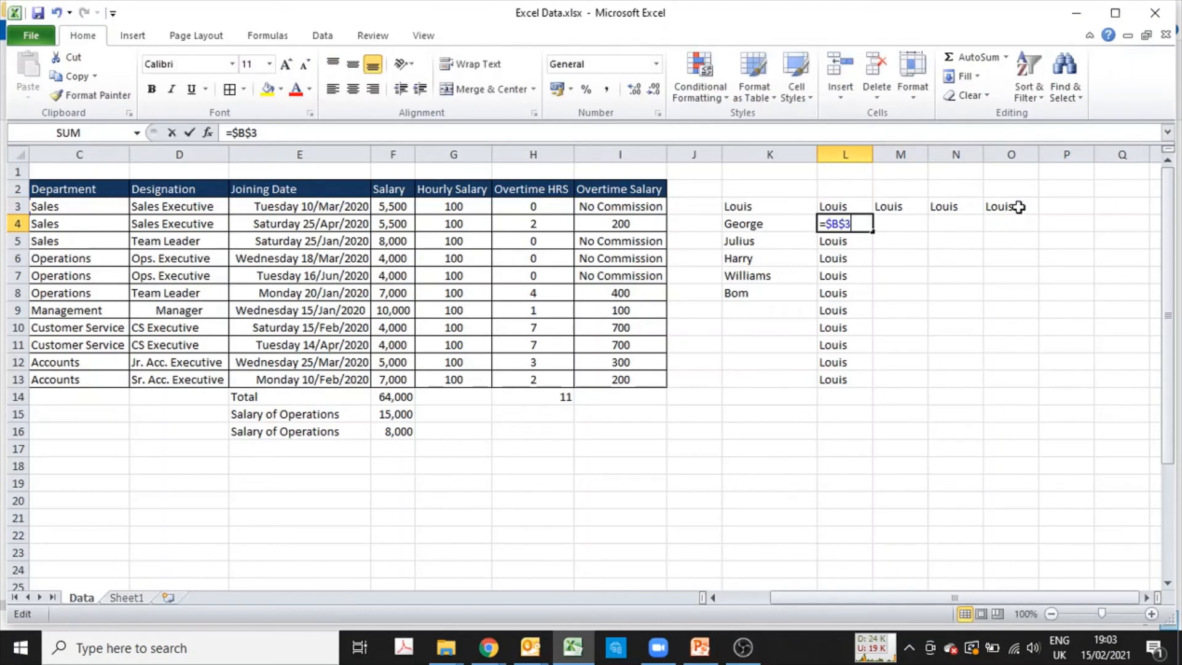
pyautogui.press('Return')
pyautogui.press('Return')
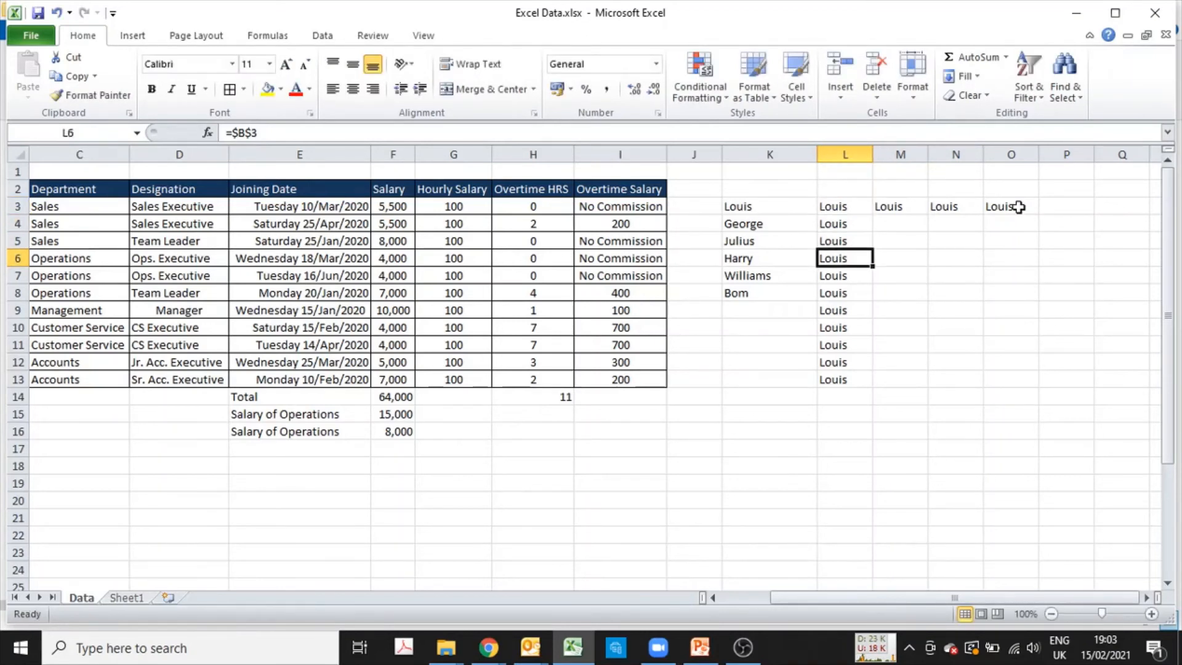
pyautogui.press('F2')
pyautogui.press('Escape')
# - Clear the absolute reference copies from L3:O13
pyautogui.press('Up')
pyautogui.press('Up')
pyautogui.press('Up')
pyautogui.hotkey('ctrl', 'shift', 'Down')
pyautogui.hotkey('shift', 'Right')
pyautogui.hotkey('shift', 'Right')
pyautogui.hotkey('shift', 'Right')
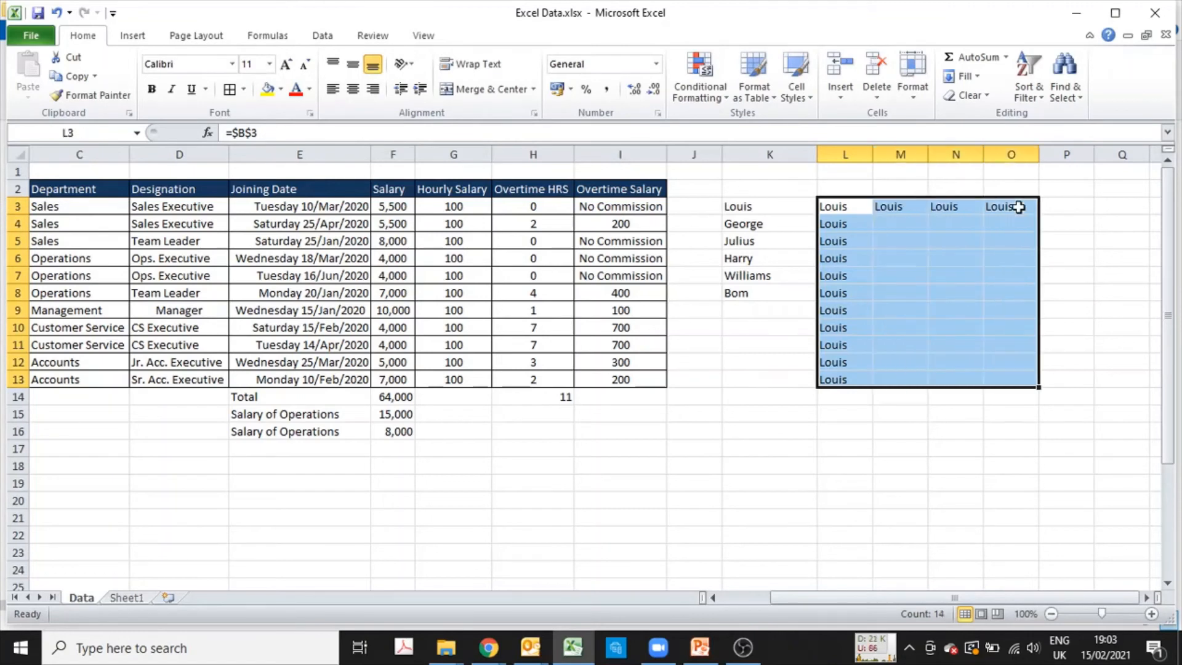
pyautogui.press('Delete')
# - Examine the relative references in K3 and K4 for comparison
pyautogui.press('Left')
pyautogui.press('F2')
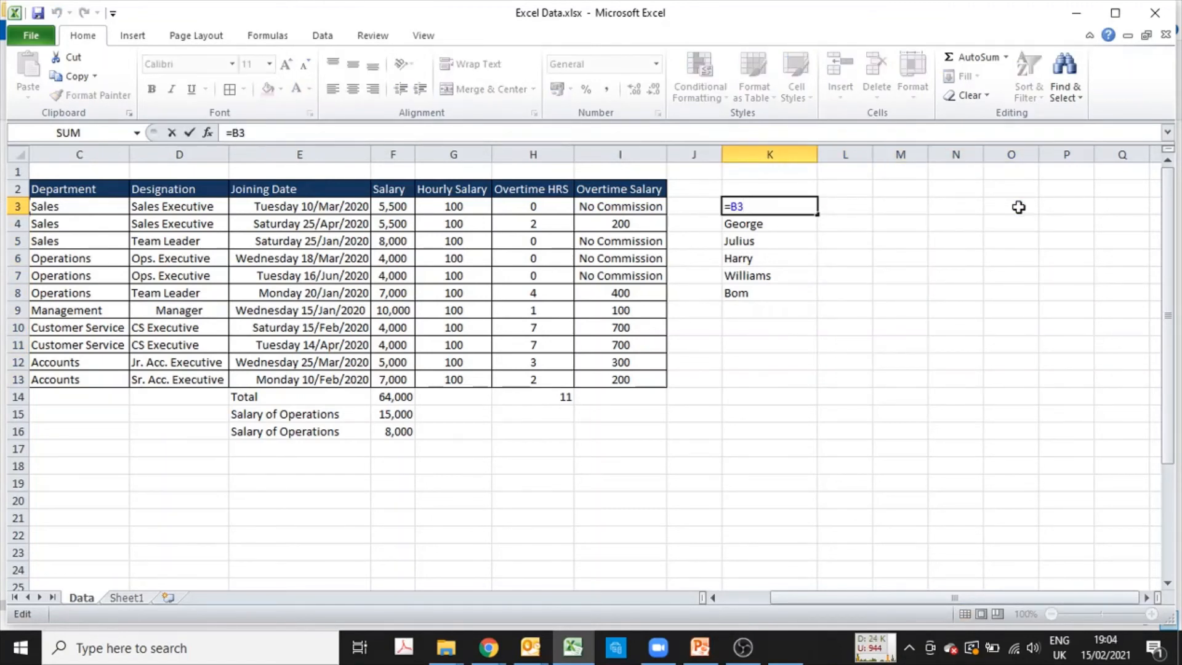
pyautogui.press('Return')
pyautogui.press('F2')
pyautogui.press('Escape')
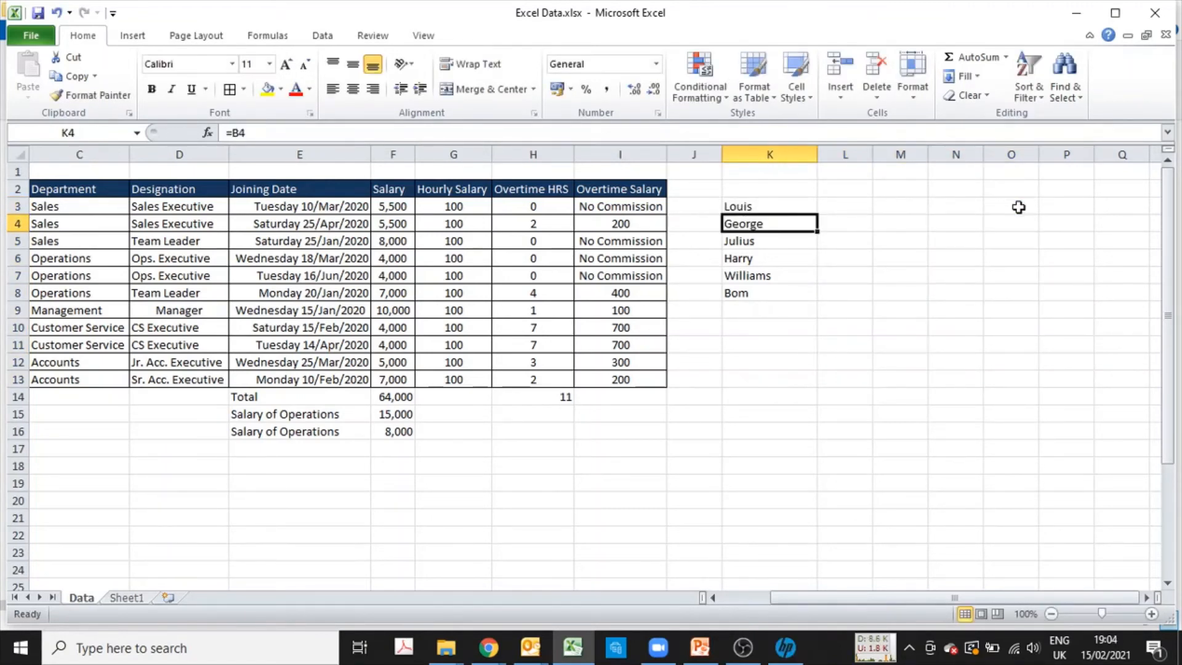
pyautogui.press('F2')
pyautogui.press('Escape')
# - Clear the relative reference formulas from K3:K8
pyautogui.press('Up')
pyautogui.hotkey('ctrl', 'shift', 'Down')
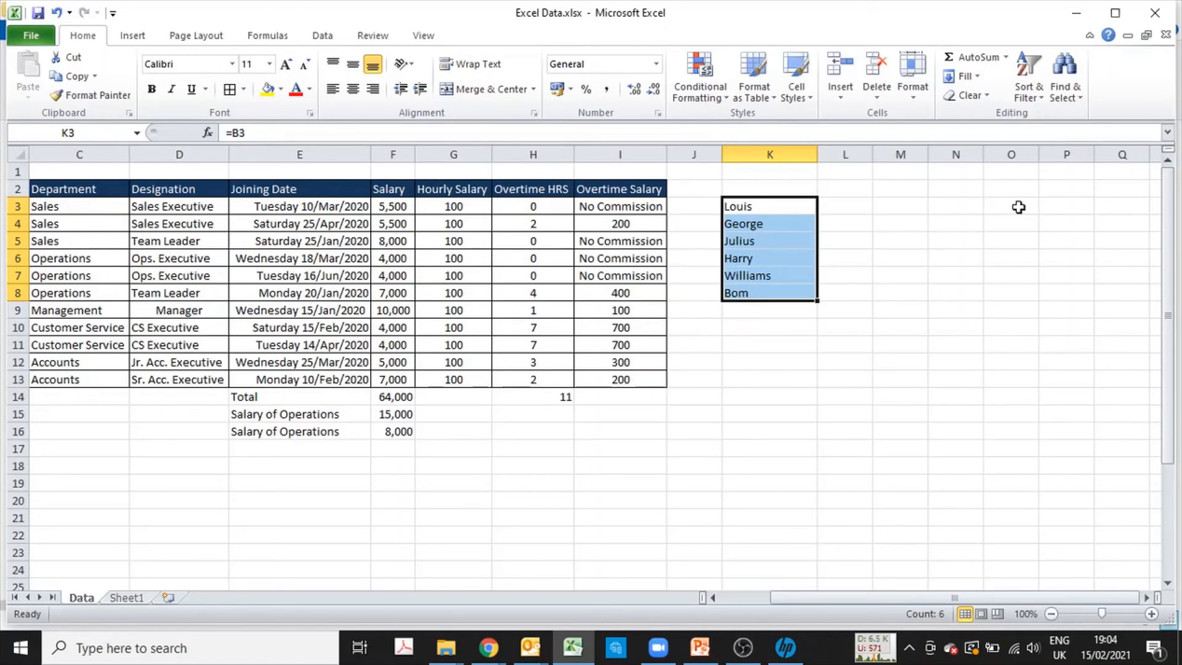
pyautogui.press('Delete')
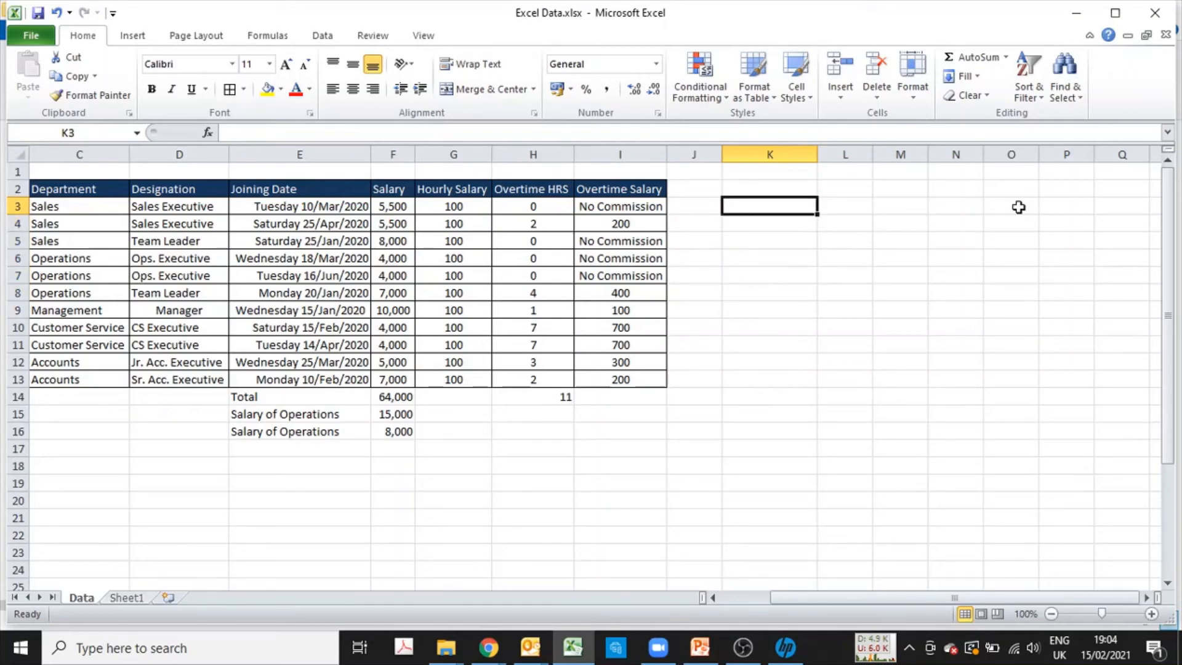
# - Copy the Employee Name column with its header from B2:B13 into column K, starting at K2
pyautogui.press('Left')
pyautogui.press('Left')
pyautogui.press('Left')
pyautogui.press('Left')
pyautogui.press('Left')
pyautogui.press('Left')
pyautogui.press('Left')
pyautogui.press('Left')
pyautogui.press('Left')
pyautogui.press('Left')
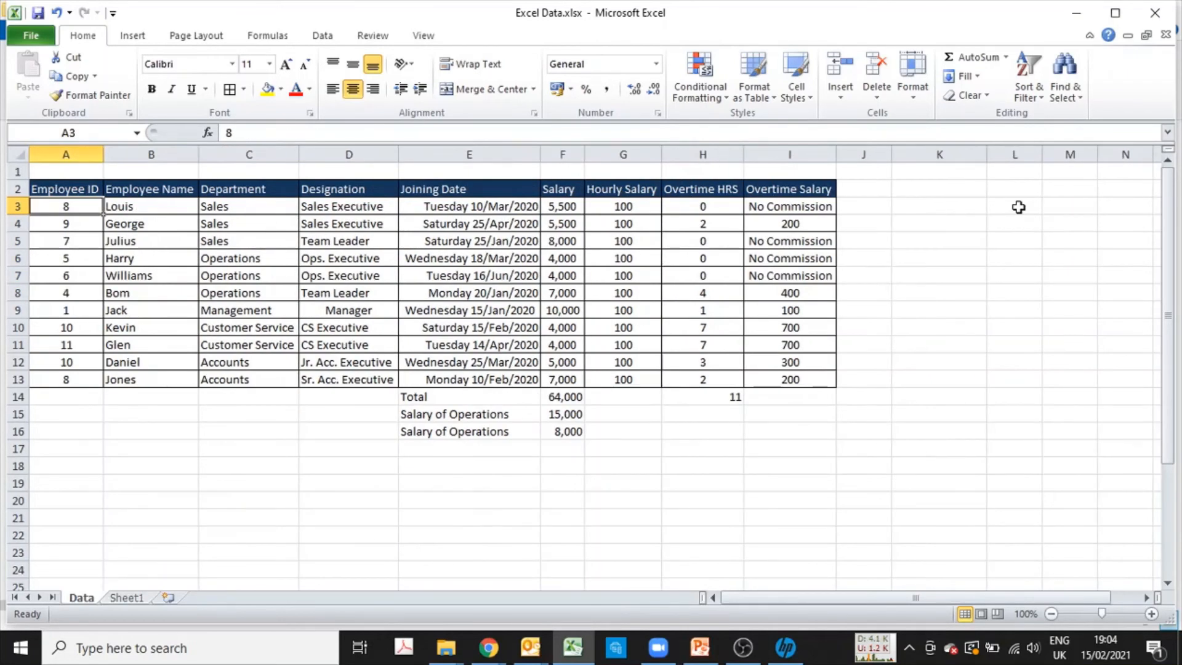
pyautogui.press('Right')
pyautogui.press('Right')
pyautogui.press('Left')
pyautogui.press('Up')
pyautogui.hotkey('ctrl', 'shift', 'Down')
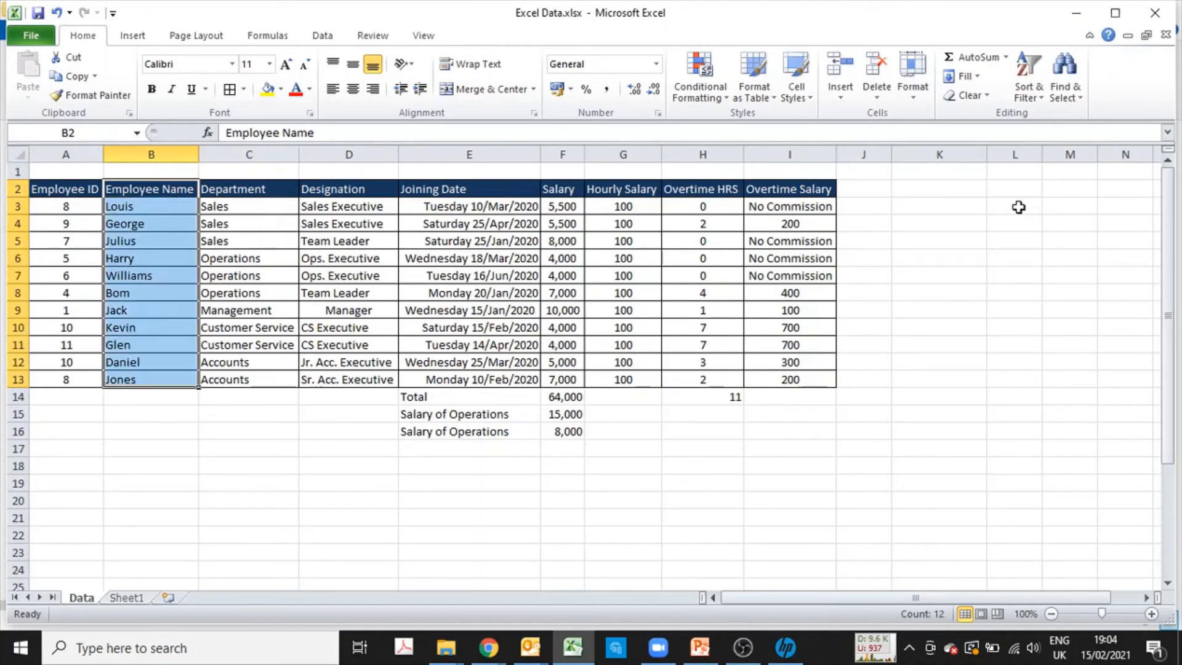
pyautogui.hotkey('ctrl', 'c')
pyautogui.press('Right')
pyautogui.press('Right')
pyautogui.press('Right')
pyautogui.press('Right')
pyautogui.press('Right')
pyautogui.press('Right')
pyautogui.press('Right')
pyautogui.press('Right')
pyautogui.press('Right')
pyautogui.hotkey('ctrl', 'v')
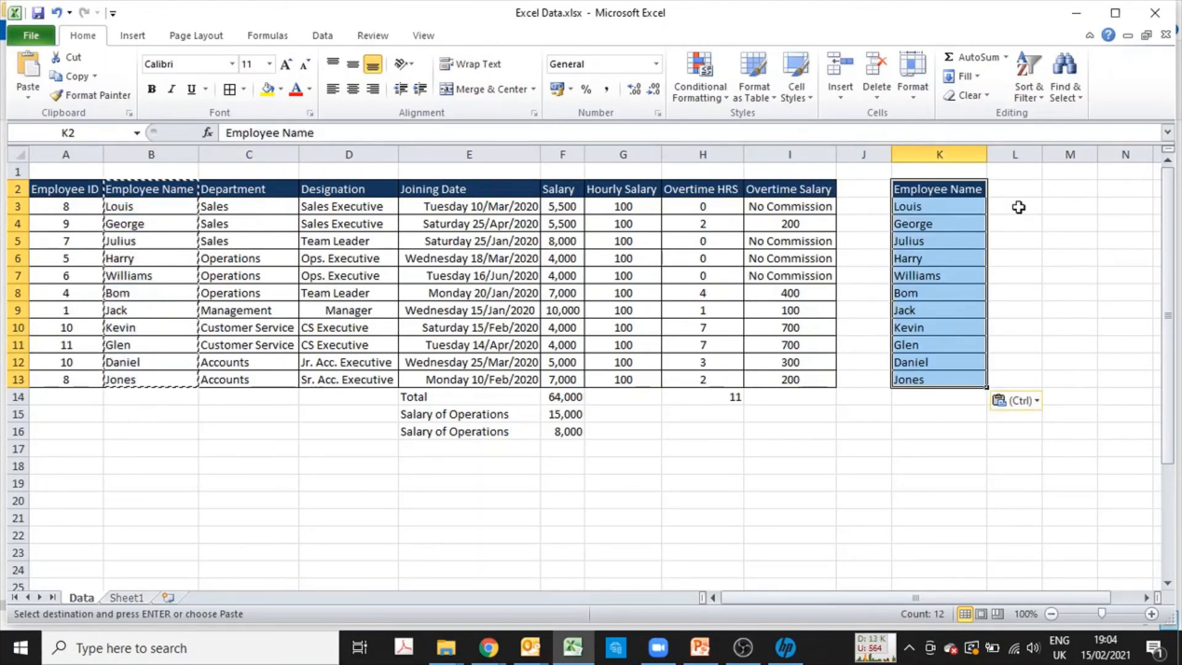
# - Sort the copied name list in column K by Employee Name from A to Z
pyautogui.hotkey('alt', 'd')
pyautogui.press('s')
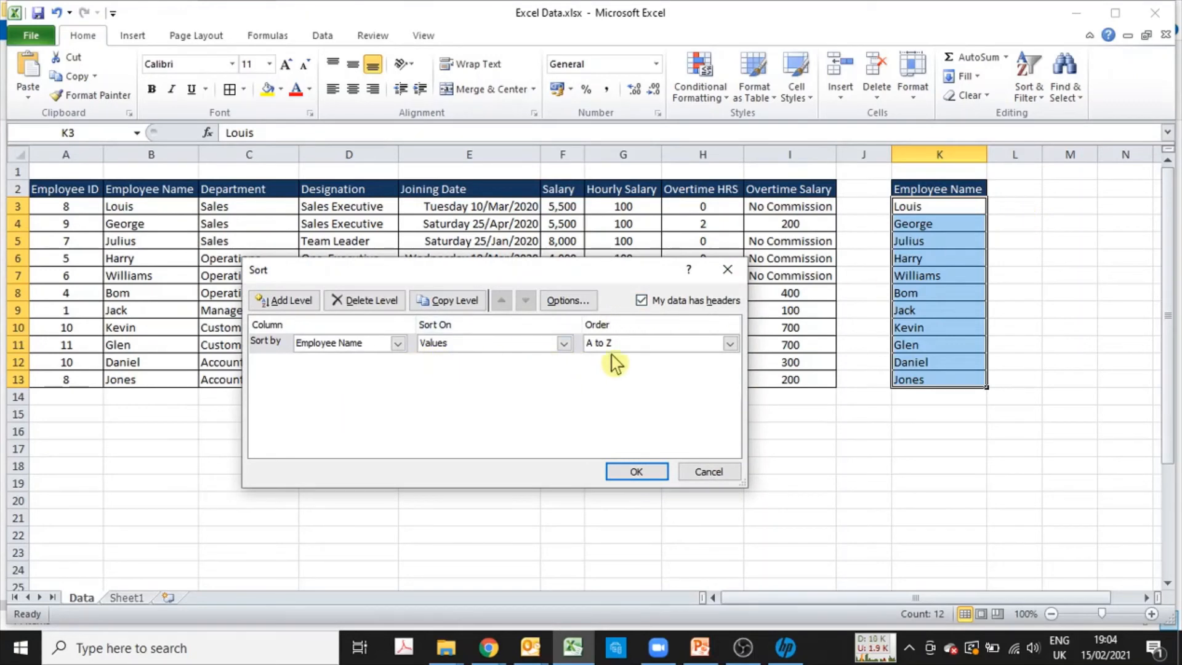
pyautogui.click(646, 467)
pyautogui.click(944, 205)
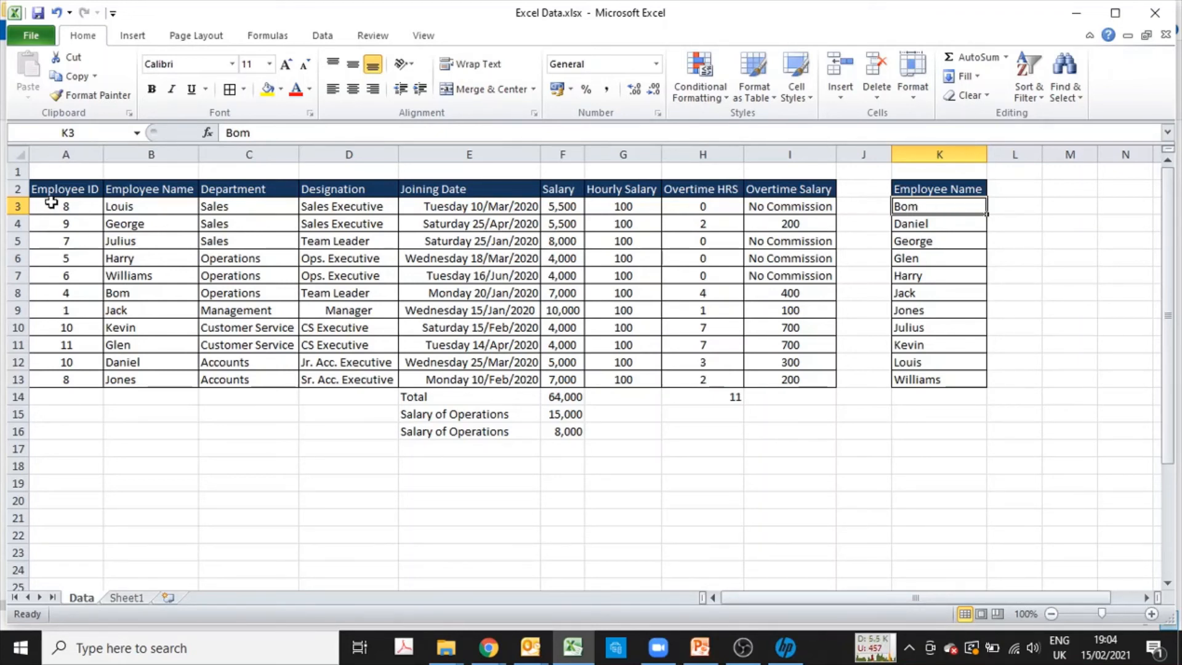
# - Examine the Employee ID column and the table range from Employee Name through Overtime Salary as possible lookup areas
pyautogui.moveTo(60, 191); pyautogui.dragTo(55, 380)
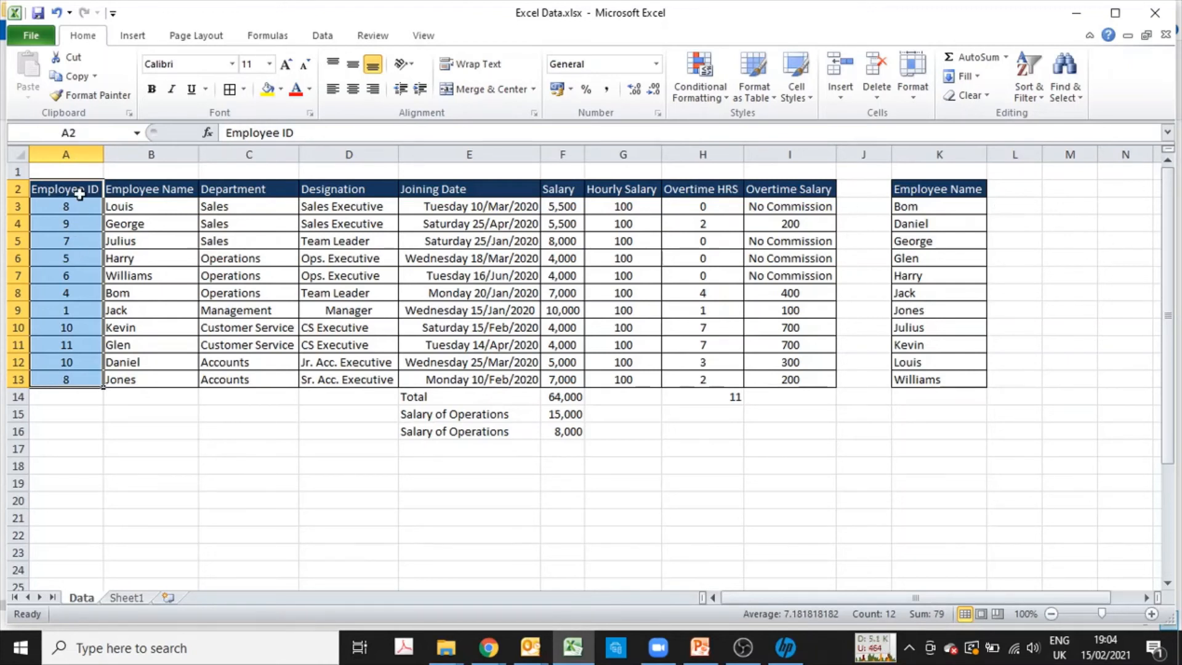
pyautogui.moveTo(167, 186); pyautogui.dragTo(179, 372)
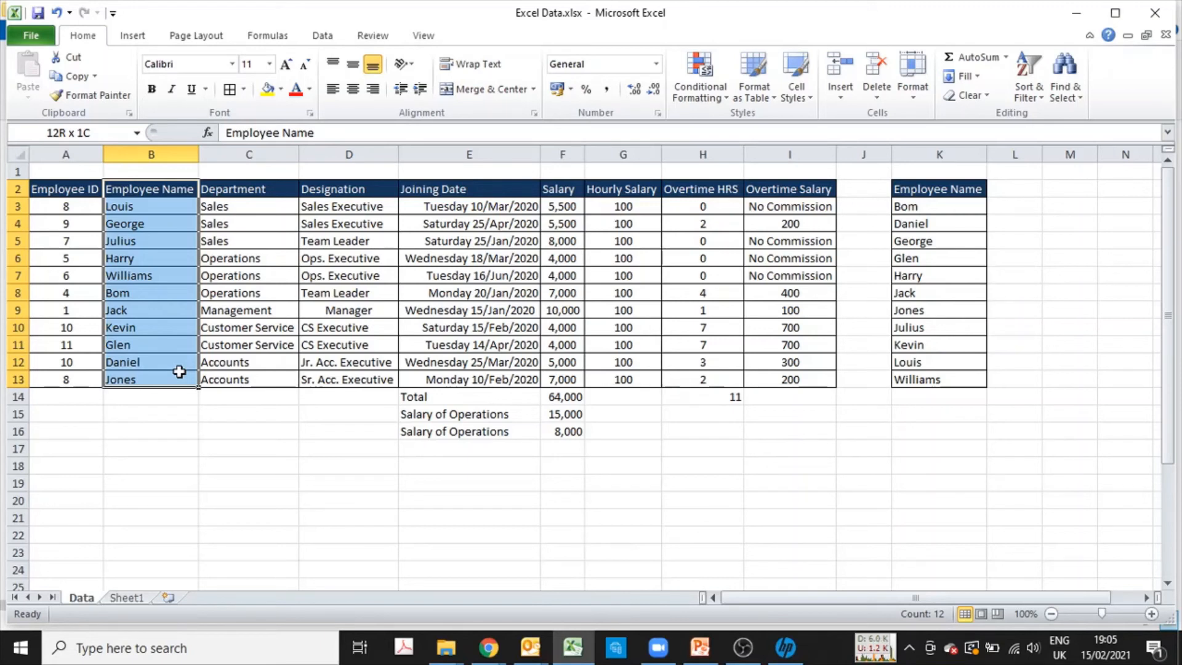
pyautogui.moveTo(179, 372); pyautogui.dragTo(778, 384)
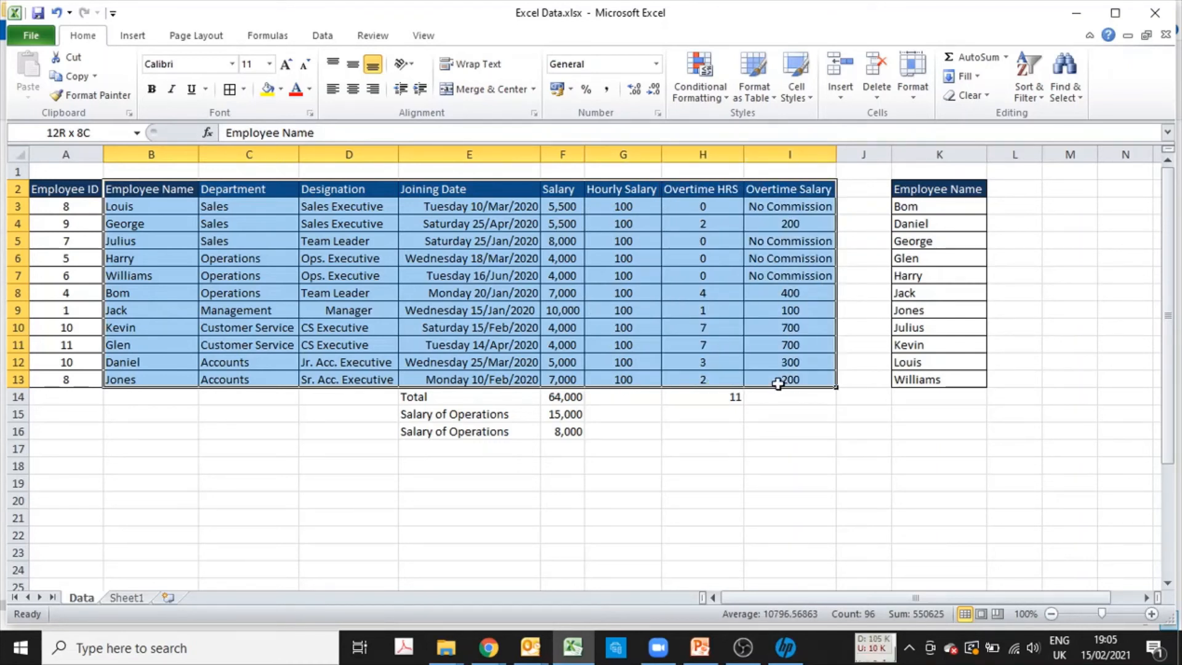
pyautogui.moveTo(778, 384); pyautogui.dragTo(777, 384)
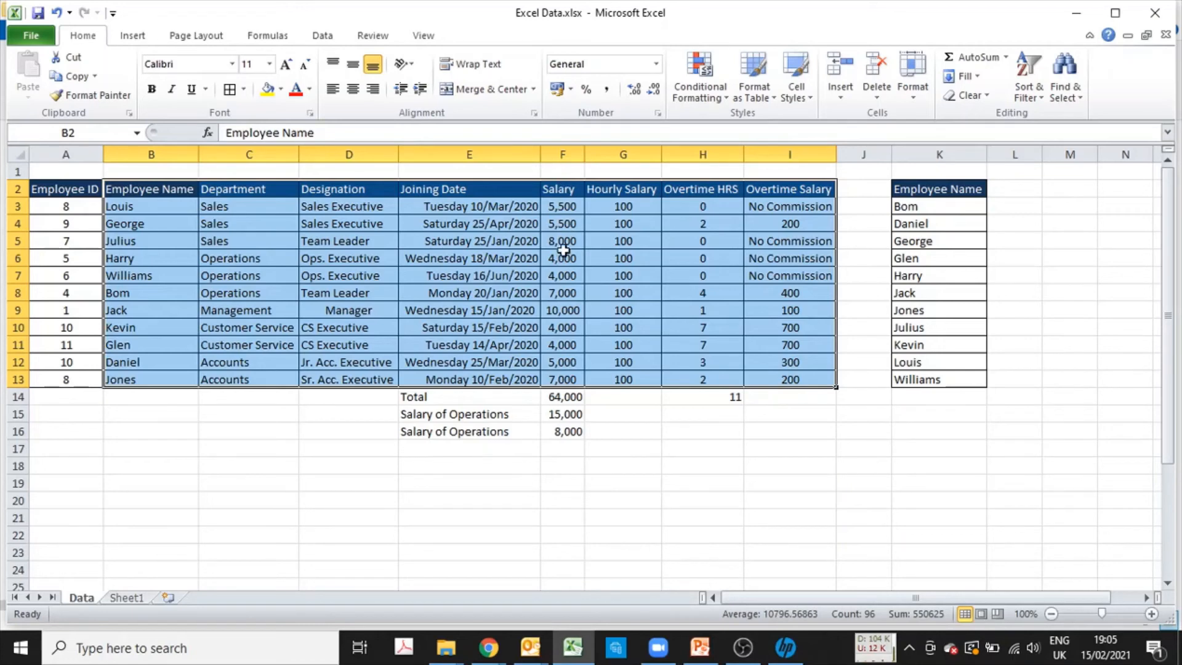
# - Enter =VLOOKUP(K3,B2:I13,5,FALSE) in L3 to look up the salary for the first name in the sorted list
pyautogui.click(1022, 209)
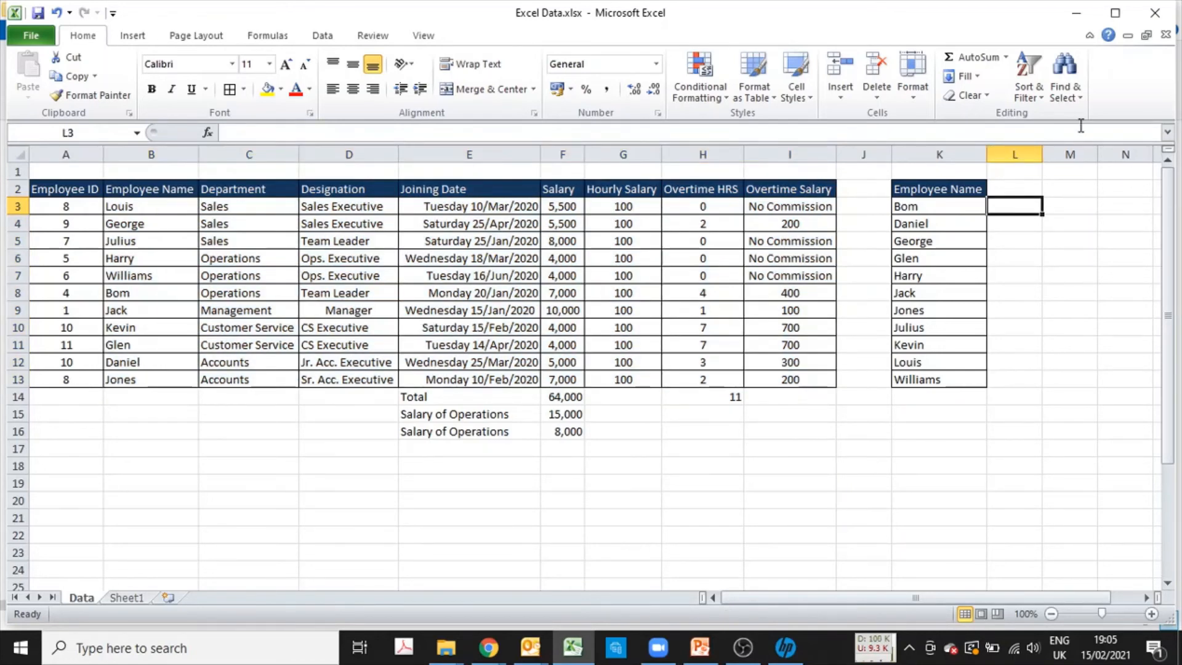
pyautogui.write('=')
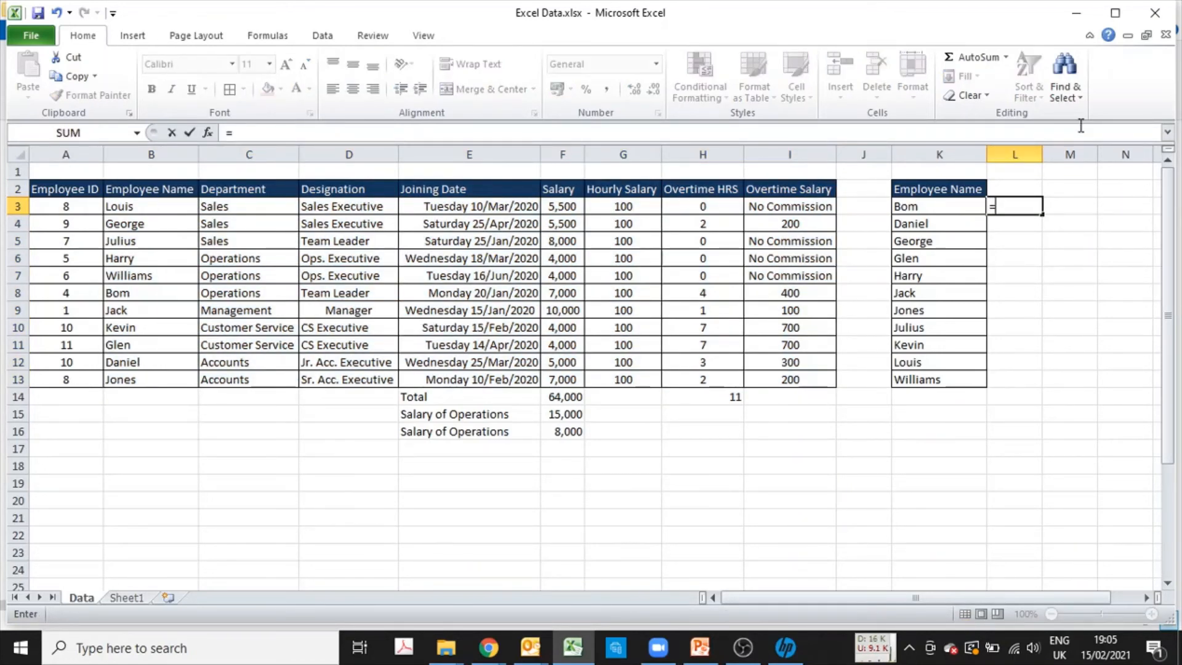
pyautogui.write('vlookup')
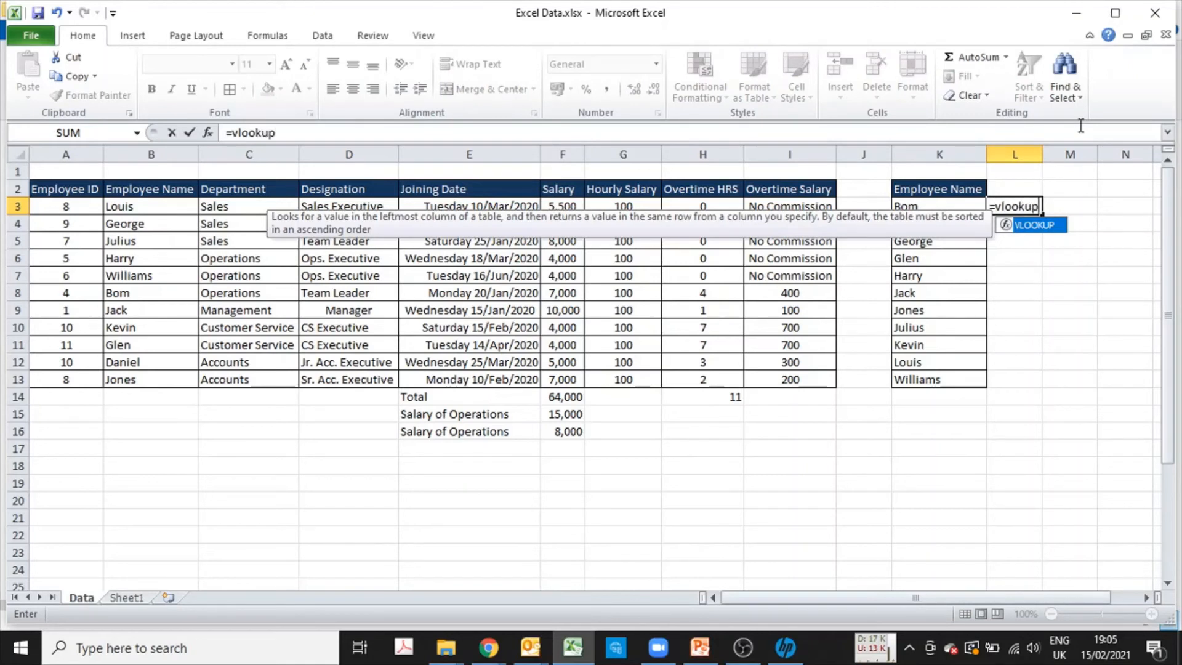
pyautogui.write('(')
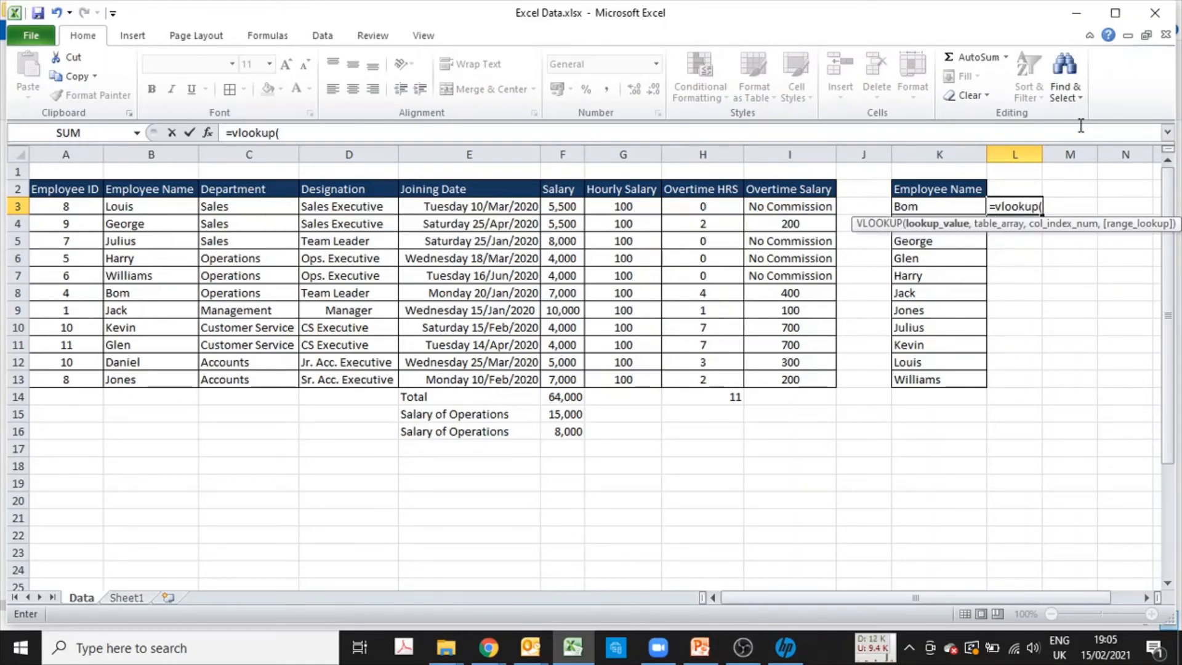
pyautogui.click(941, 208)
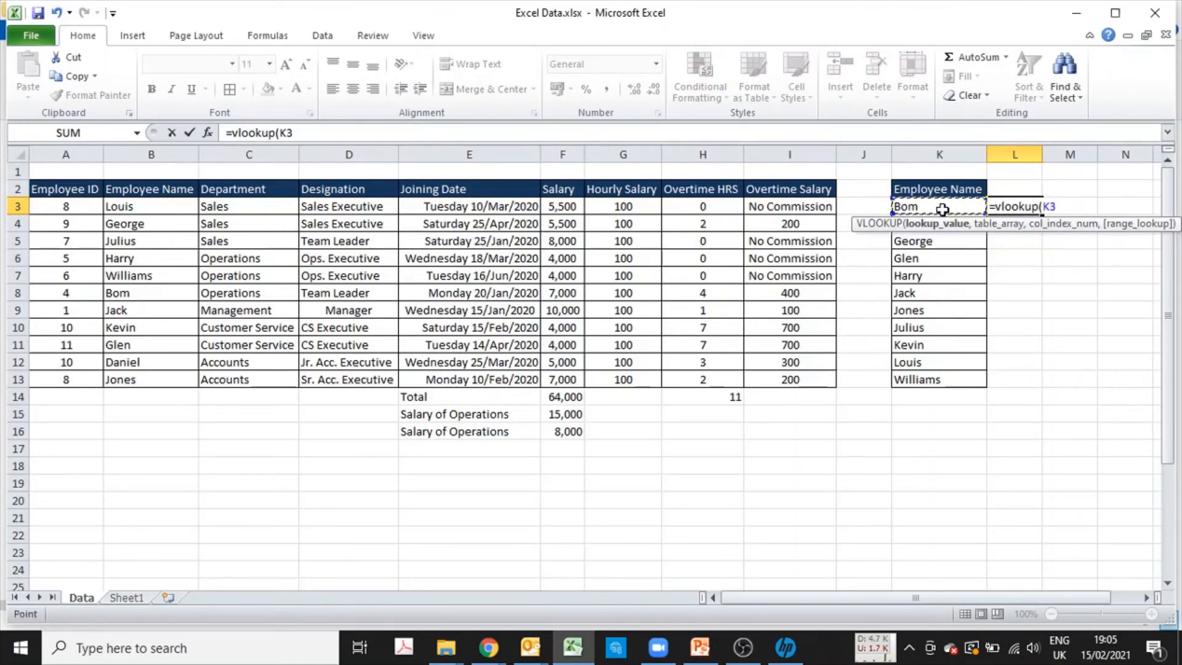
pyautogui.write(',')
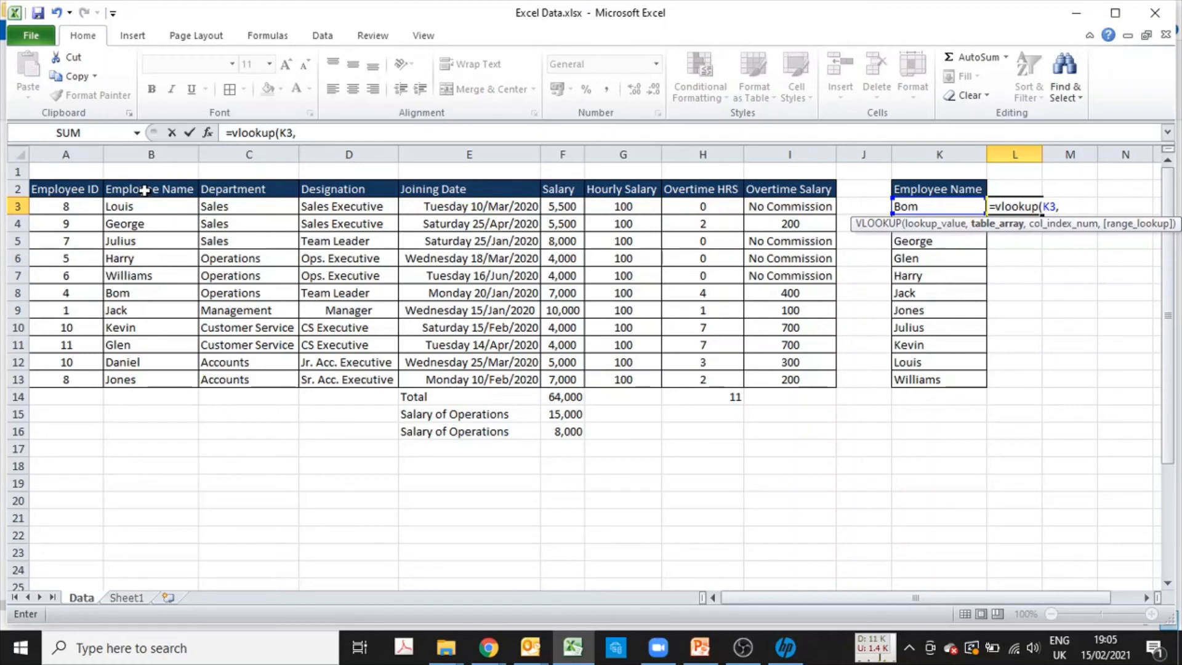
pyautogui.moveTo(144, 190); pyautogui.dragTo(754, 380)
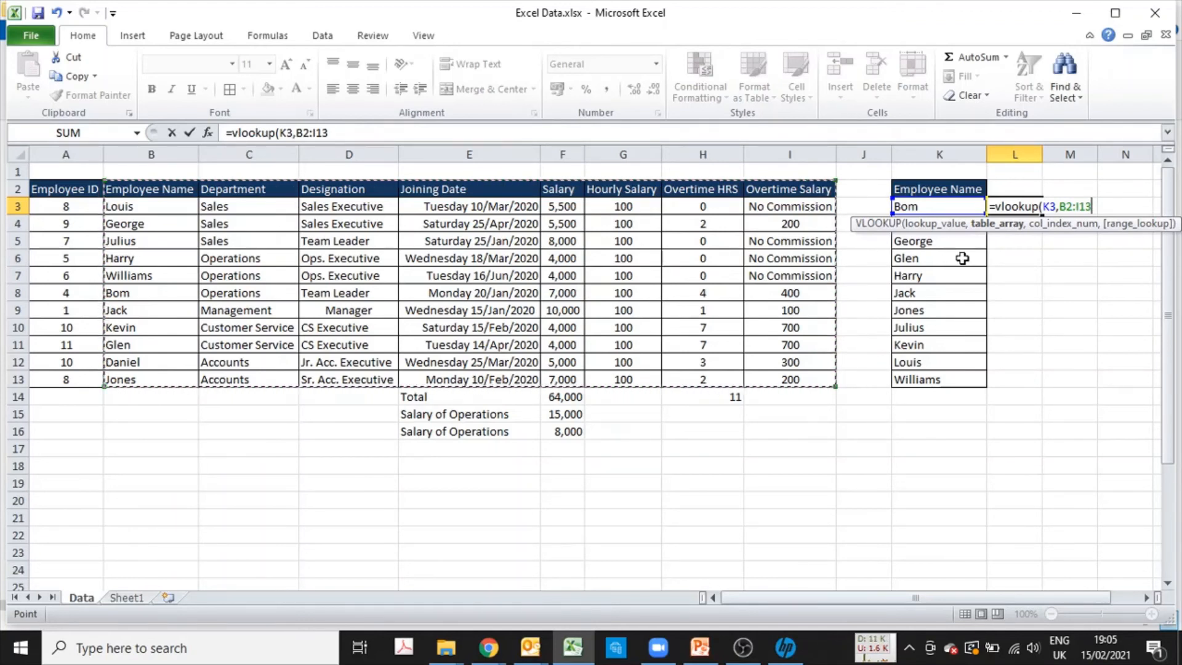
pyautogui.write(',')
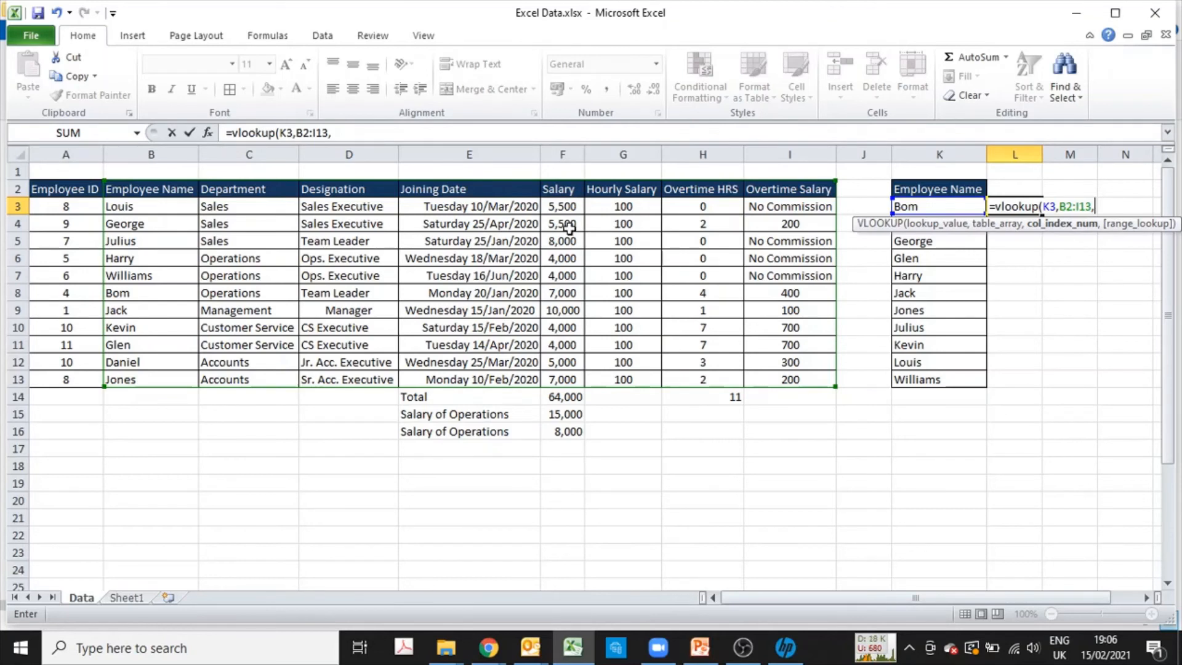
pyautogui.write('5,')
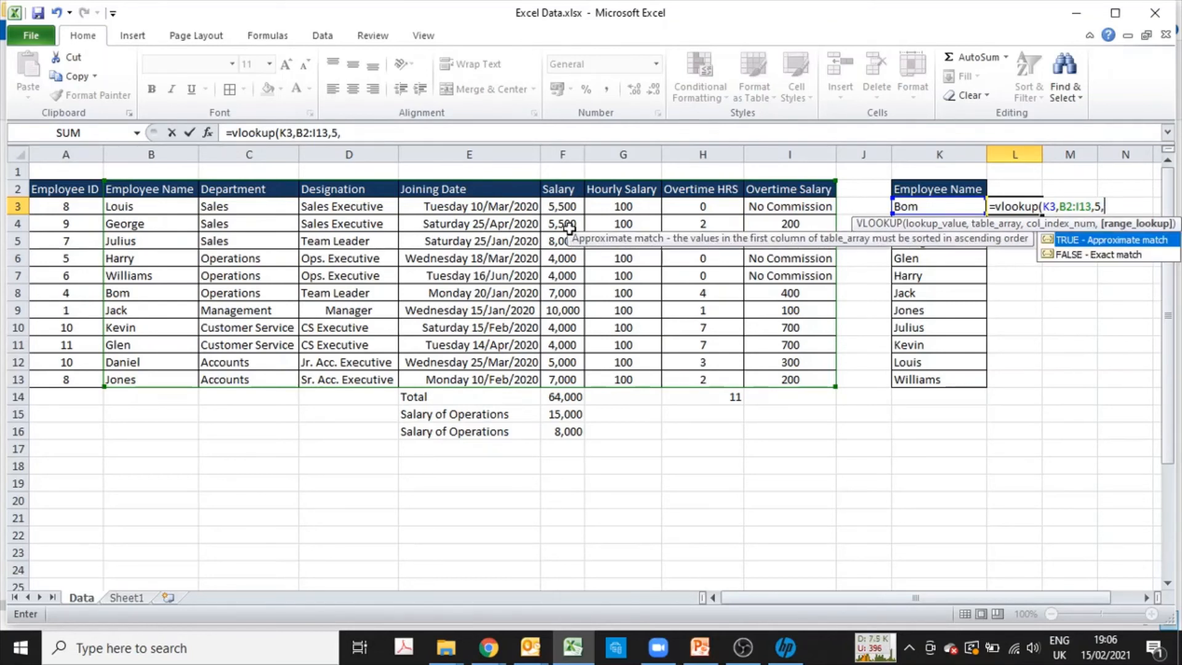
pyautogui.write('FALSE)')
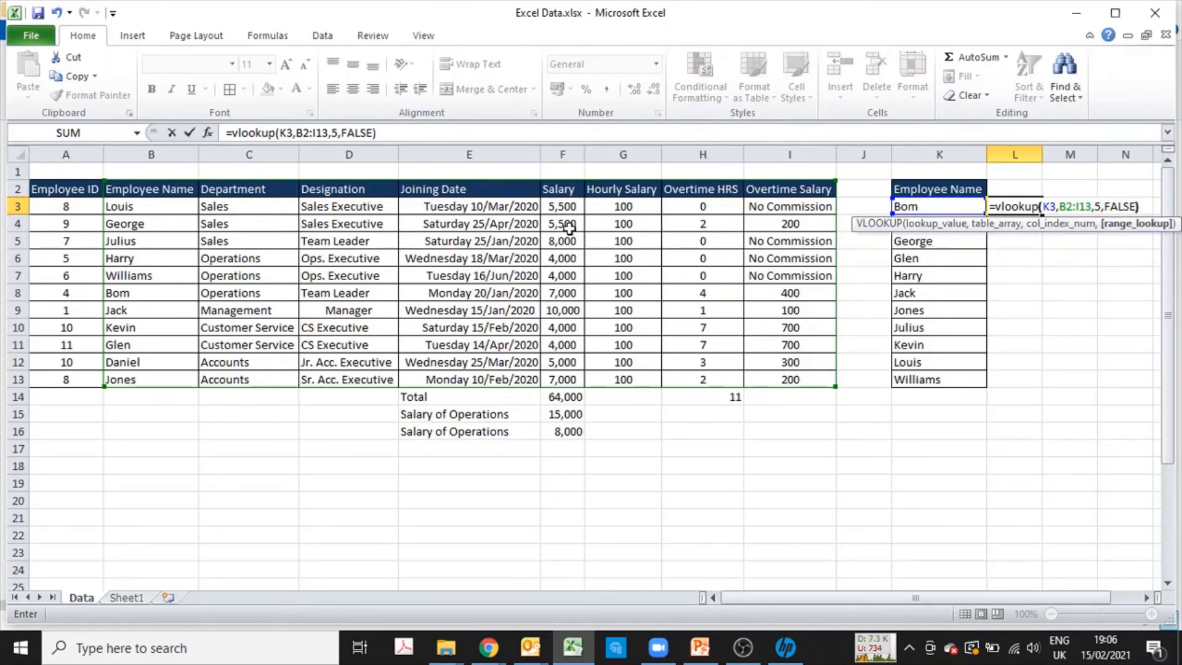
pyautogui.press('Return')
# - Copy the VLOOKUP formula from L3 down through L13
pyautogui.press('Up')
pyautogui.hotkey('ctrl', 'c')
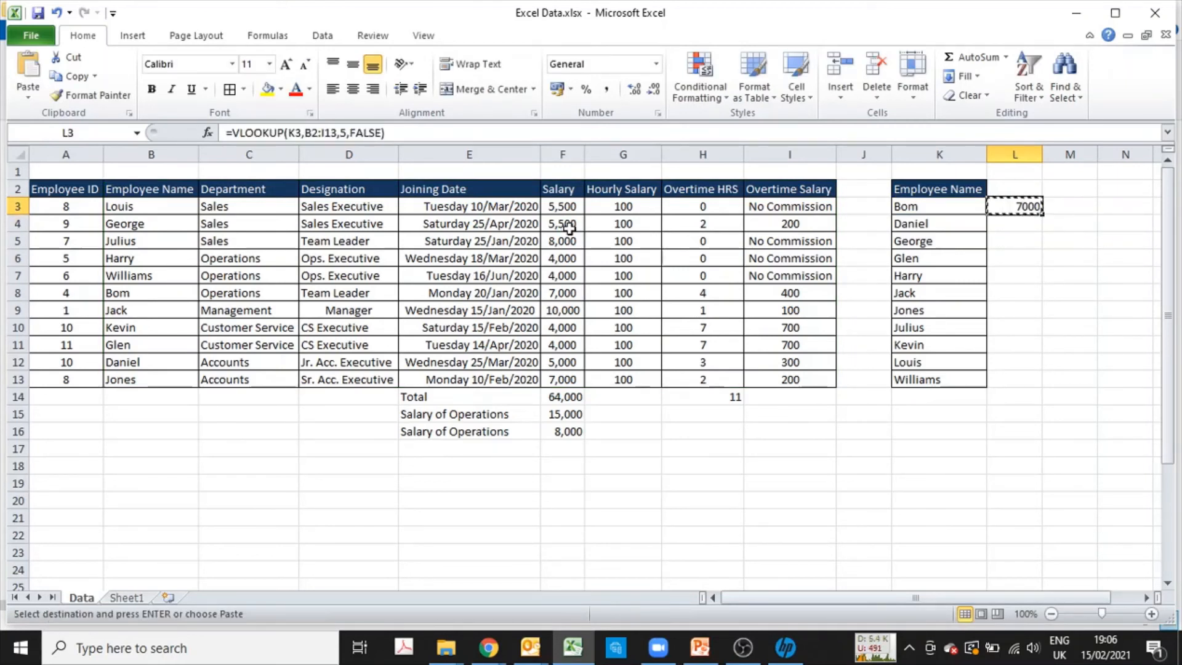
pyautogui.press('Left')
pyautogui.hotkey('ctrl', 'Down')
pyautogui.press('Right')
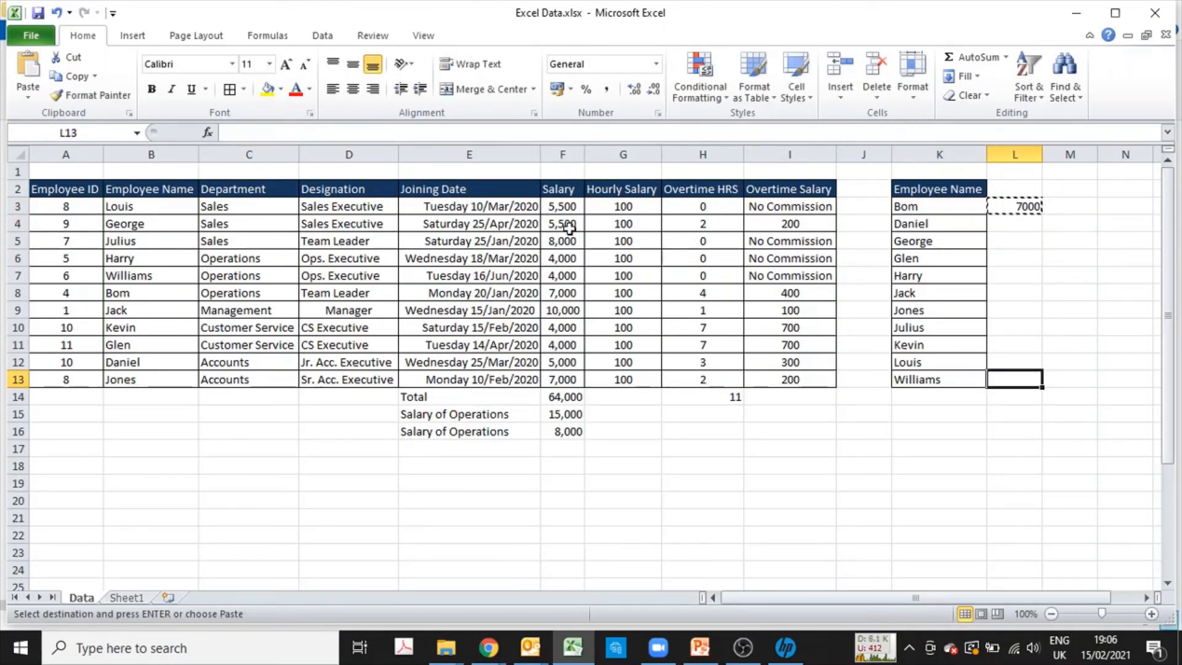
pyautogui.hotkey('ctrl', 'shift', 'Up')
pyautogui.press('Return')
# - Examine the table range used by the copied VLOOKUP formula in L10
pyautogui.press('Up')
pyautogui.press('Up')
pyautogui.press('Up')
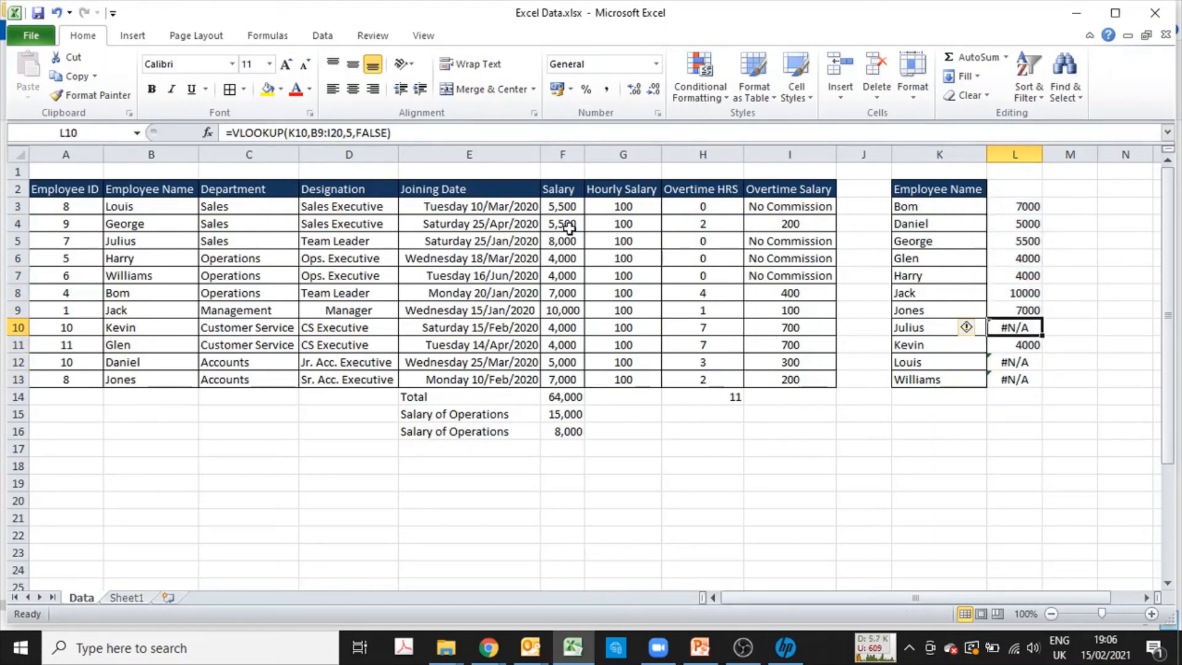
pyautogui.doubleClick(1034, 329)
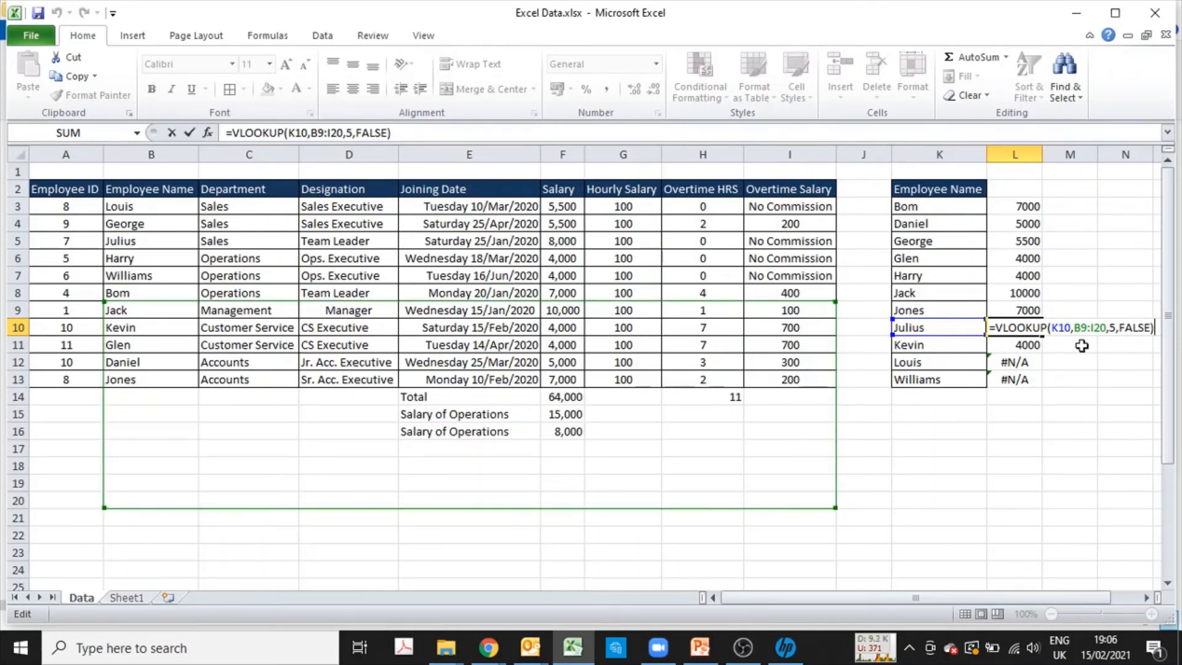
pyautogui.press('Escape')
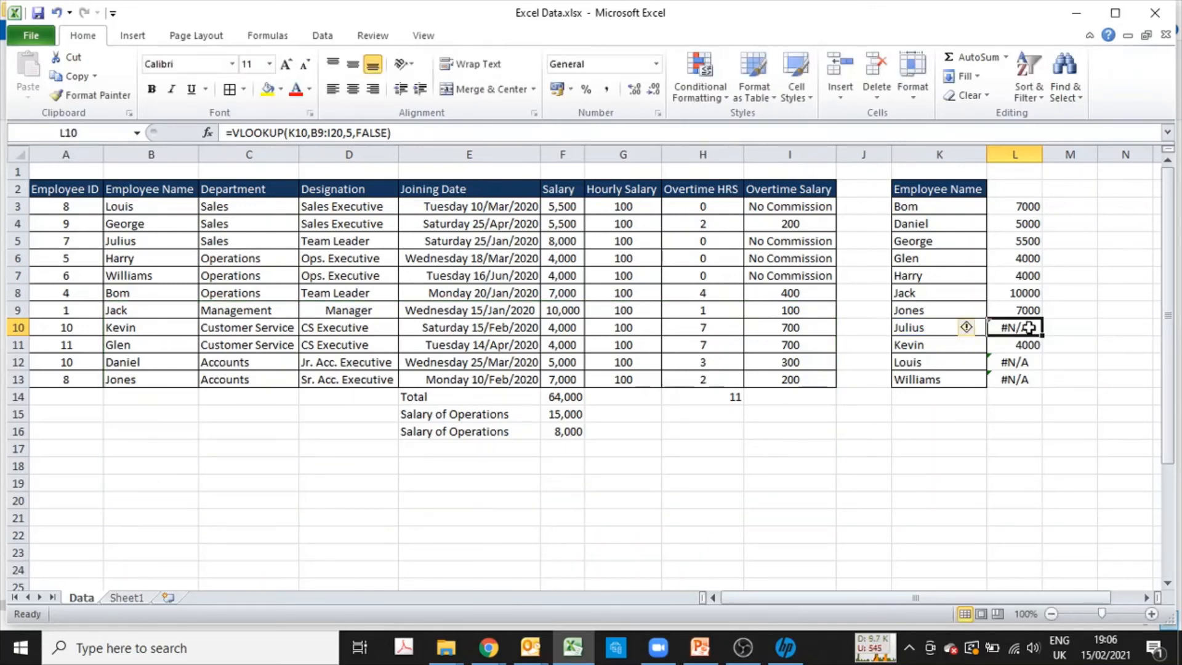
# - Lock the table range in the L3 VLOOKUP formula as $B$2:$I$13
pyautogui.press('Up')
pyautogui.press('Up')
pyautogui.press('Up')
pyautogui.press('Up')
pyautogui.press('Up')
pyautogui.press('Up')
pyautogui.press('Up')
pyautogui.press('F2')
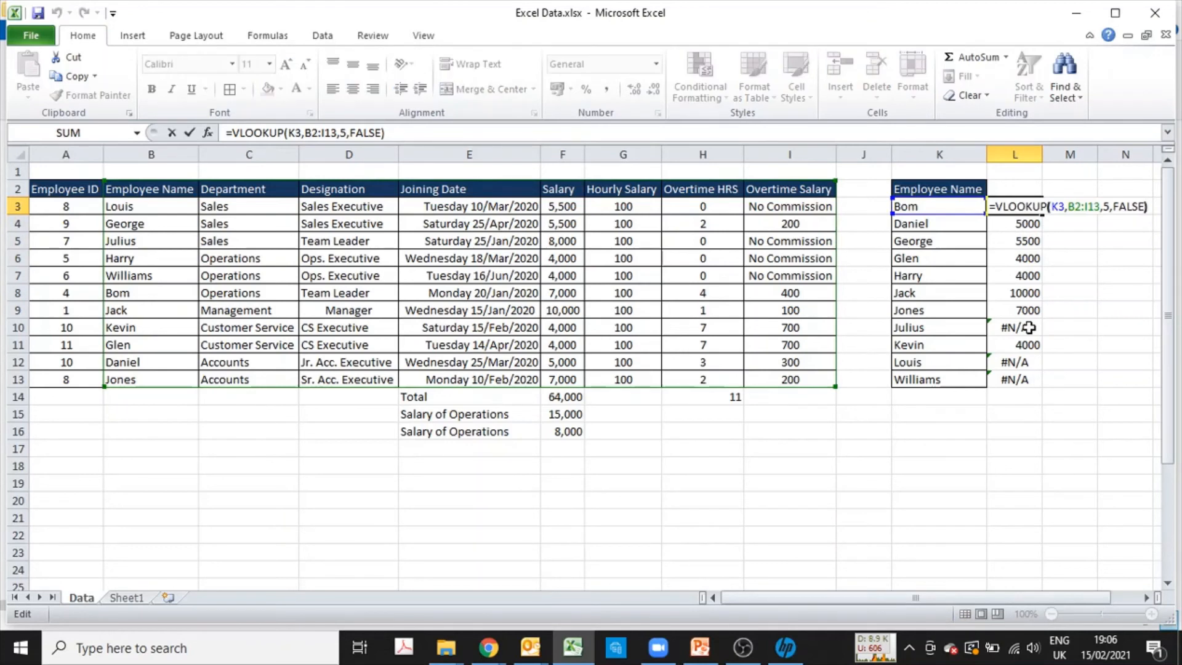
pyautogui.press('Left')
pyautogui.press('Left')
pyautogui.press('Left')
pyautogui.press('Left')
pyautogui.press('Left')
pyautogui.press('Left')
pyautogui.press('Left')
pyautogui.press('Left')
pyautogui.press('Left')
pyautogui.press('Left')
pyautogui.press('Left')
pyautogui.press('Left')
pyautogui.press('Left')
pyautogui.press('Left')
pyautogui.press('Left')
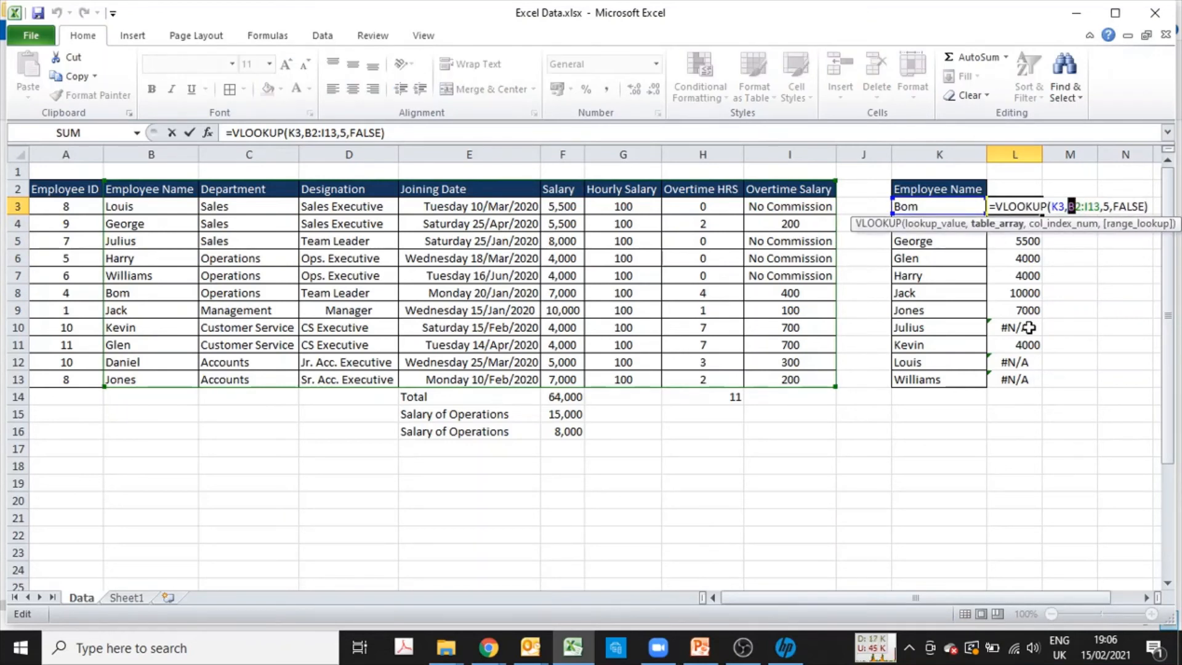
pyautogui.hotkey('shift', 'Right')
pyautogui.hotkey('shift', 'Right')
pyautogui.hotkey('shift', 'Right')
pyautogui.hotkey('shift', 'Right')
pyautogui.hotkey('shift', 'Right')
pyautogui.press('F4')
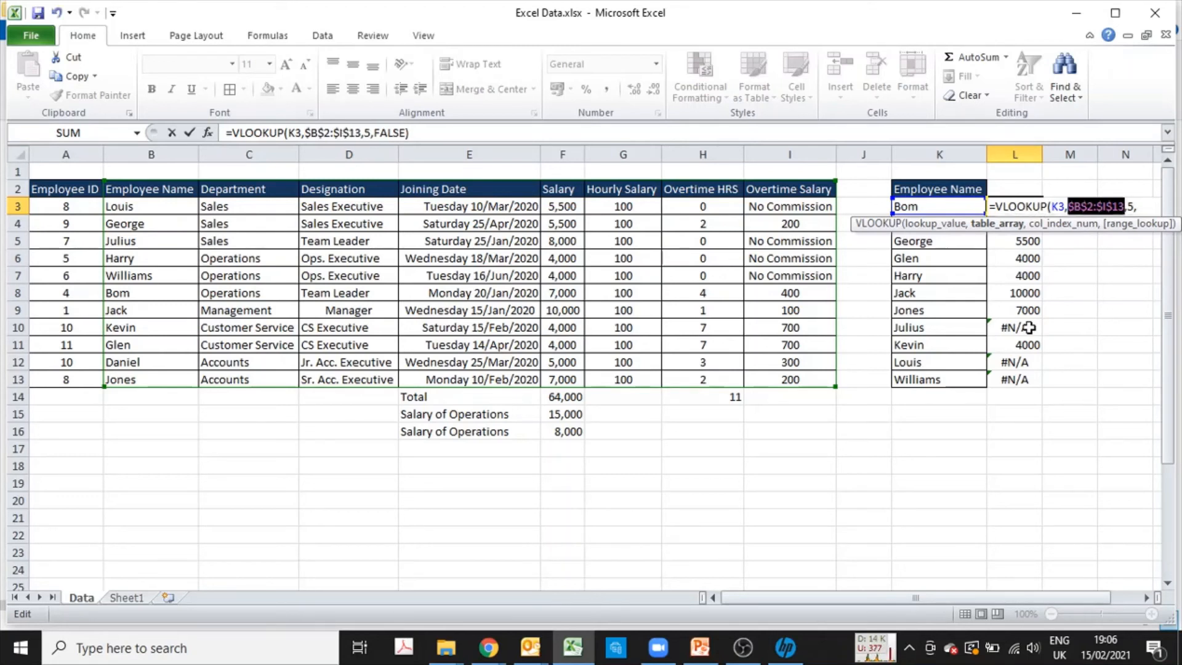
pyautogui.press('Return')
# - Fill the VLOOKUP formula with the locked range from L3 down through L13
pyautogui.press('Up')
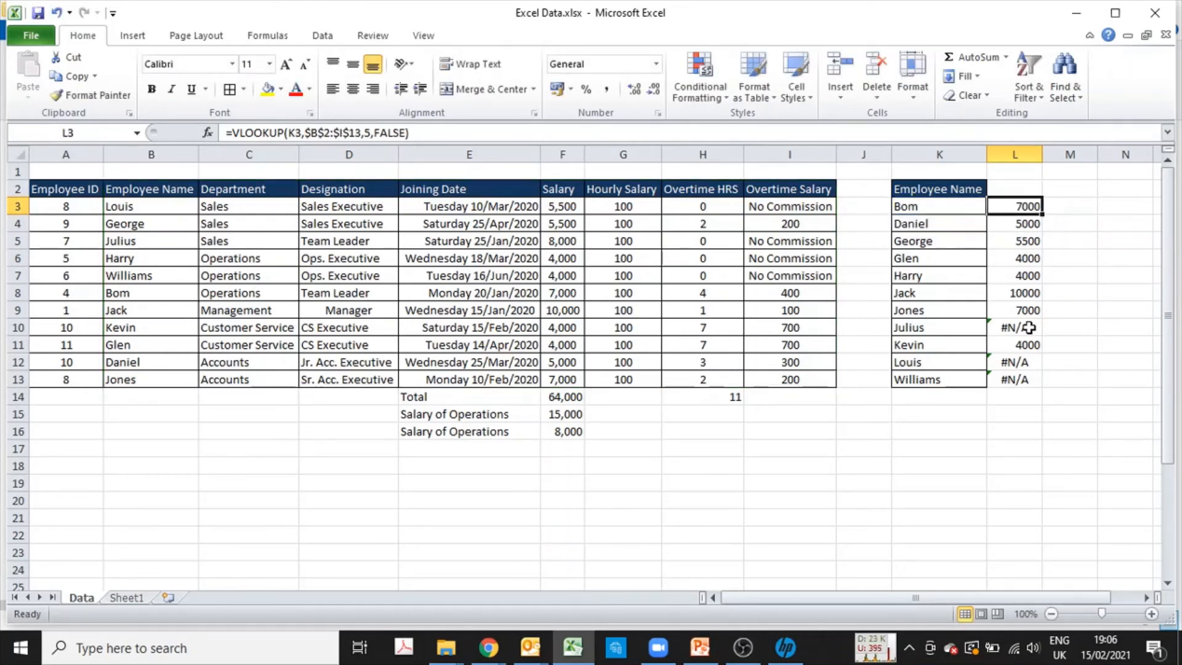
pyautogui.hotkey('ctrl', 'shift', 'Down')
pyautogui.hotkey('ctrl', 'd')
pyautogui.press('Up')
pyautogui.press('Down')
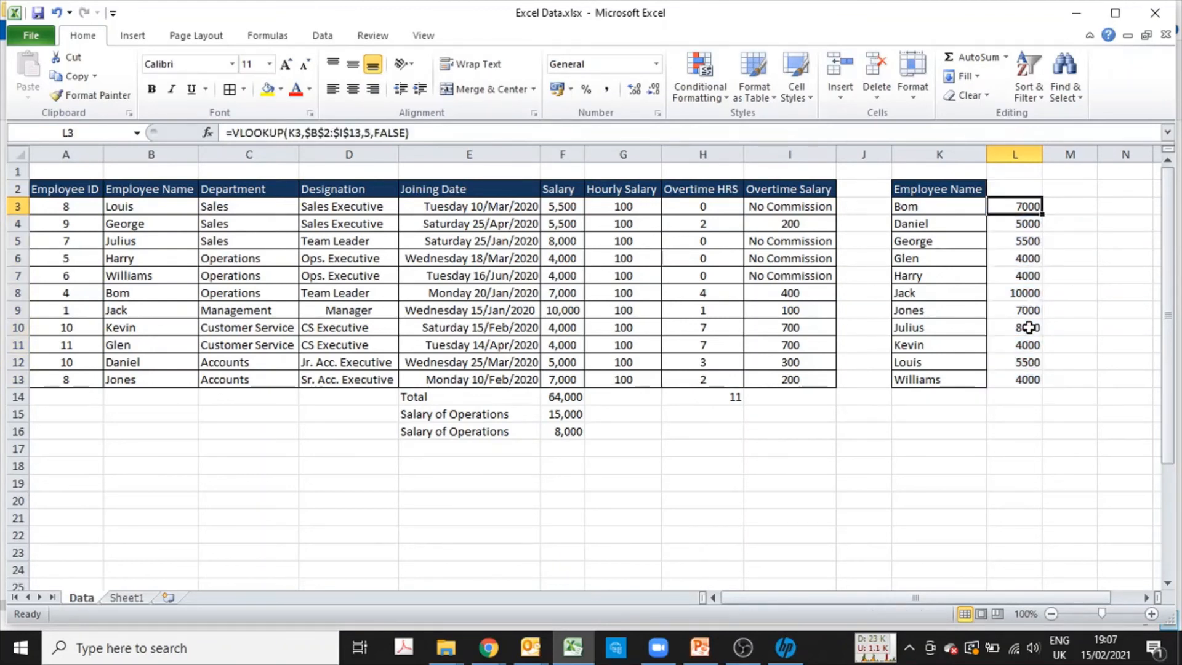
# - Clear the VLOOKUP formulas from L3:L13
pyautogui.hotkey('ctrl', 'shift', 'Down')
pyautogui.press('Delete')
pyautogui.press('Up')
pyautogui.press('Down')
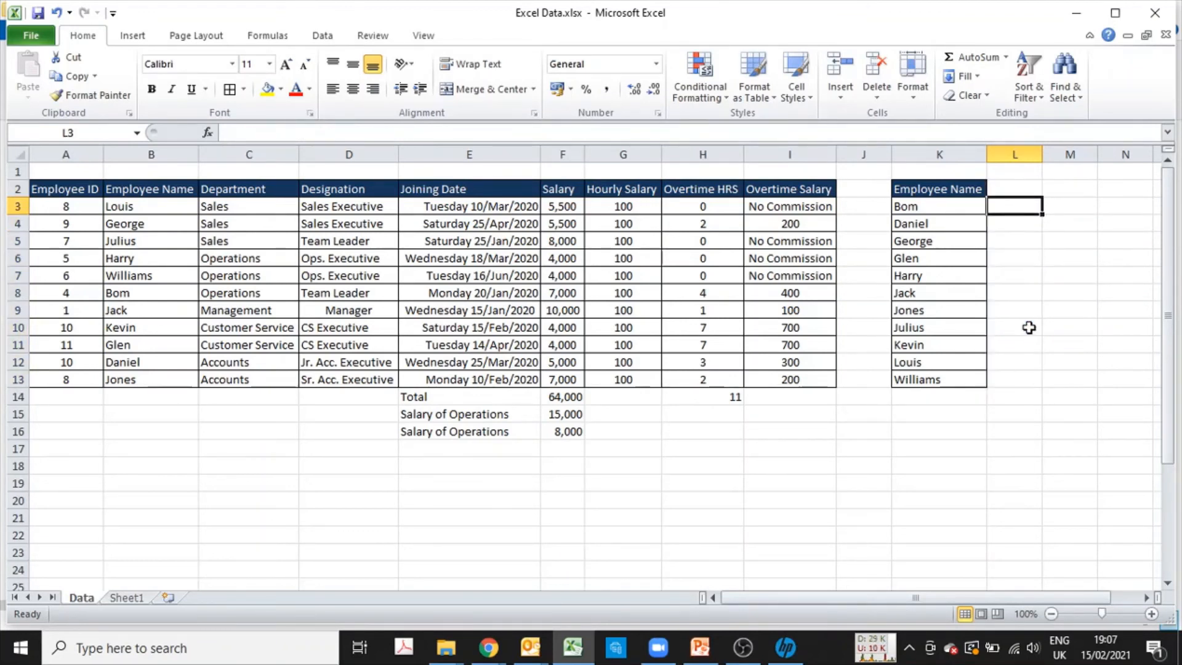
# - Enter =VLOOKUP(K3,$B$2:$I$13,5,FALSE) in L3 to look up the salary with an absolute table range
pyautogui.write('=vlookup')
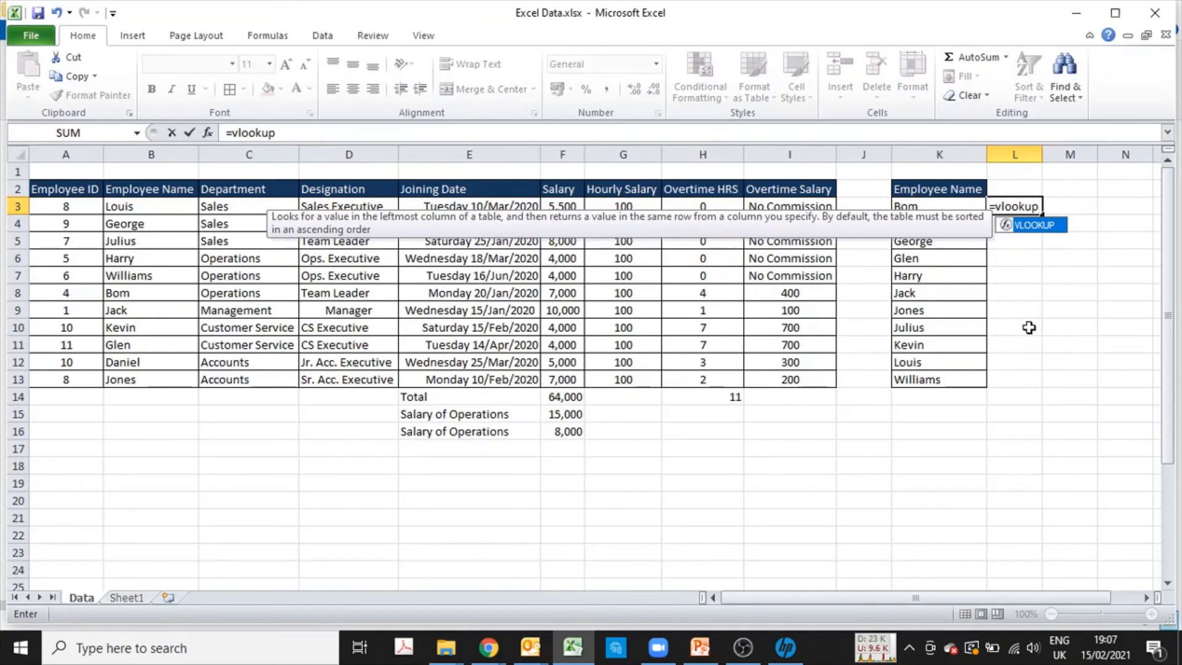
pyautogui.write('(')
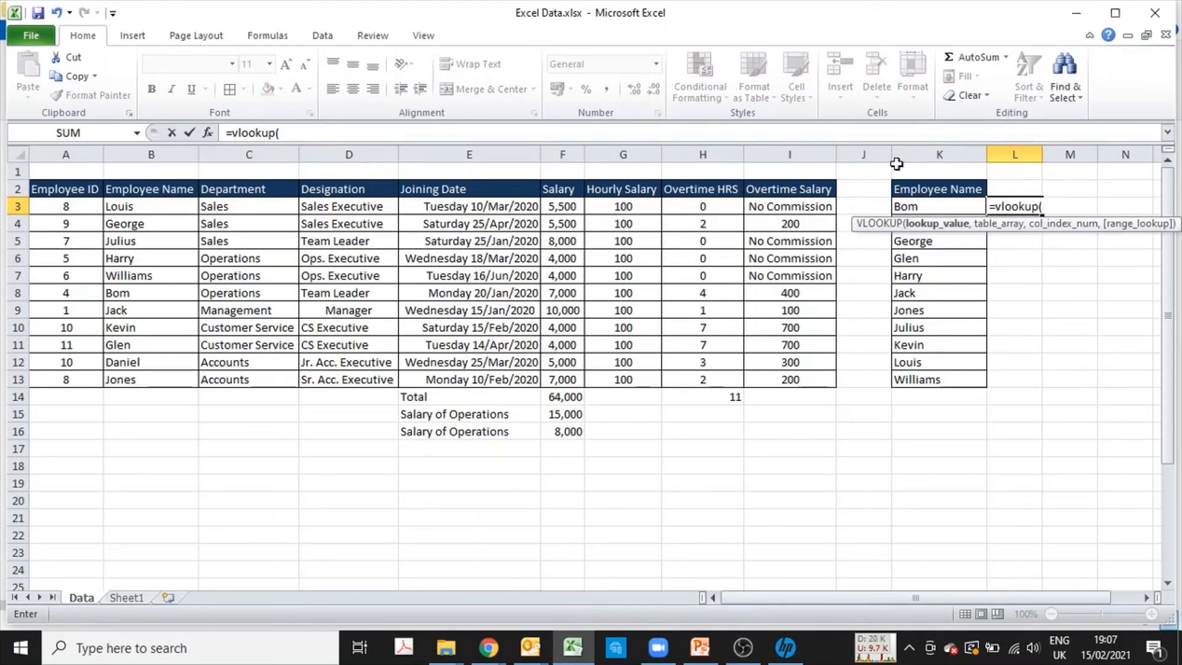
pyautogui.click(920, 206)
pyautogui.write(',')
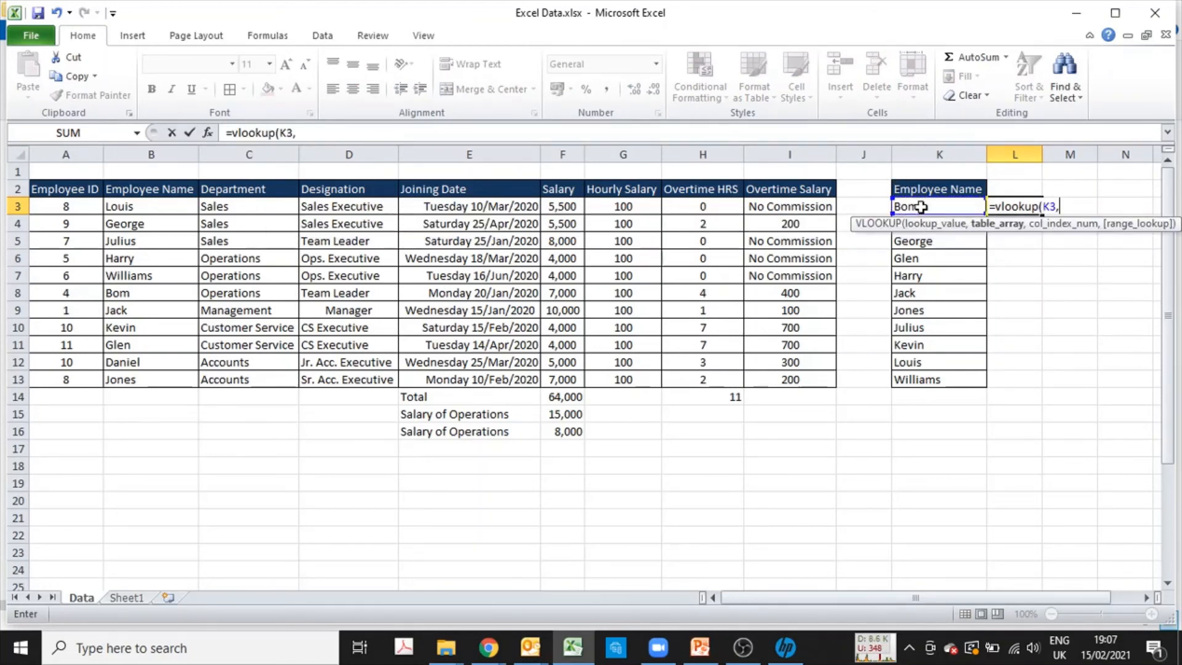
pyautogui.moveTo(159, 189); pyautogui.dragTo(797, 381)
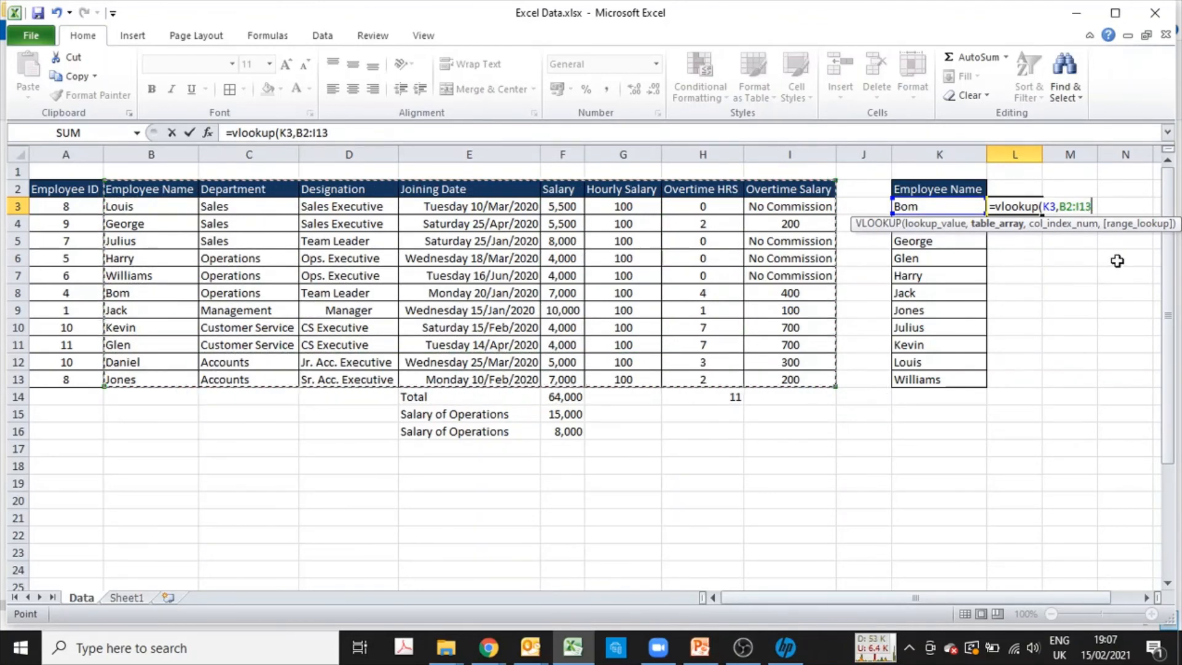
pyautogui.press('F4')
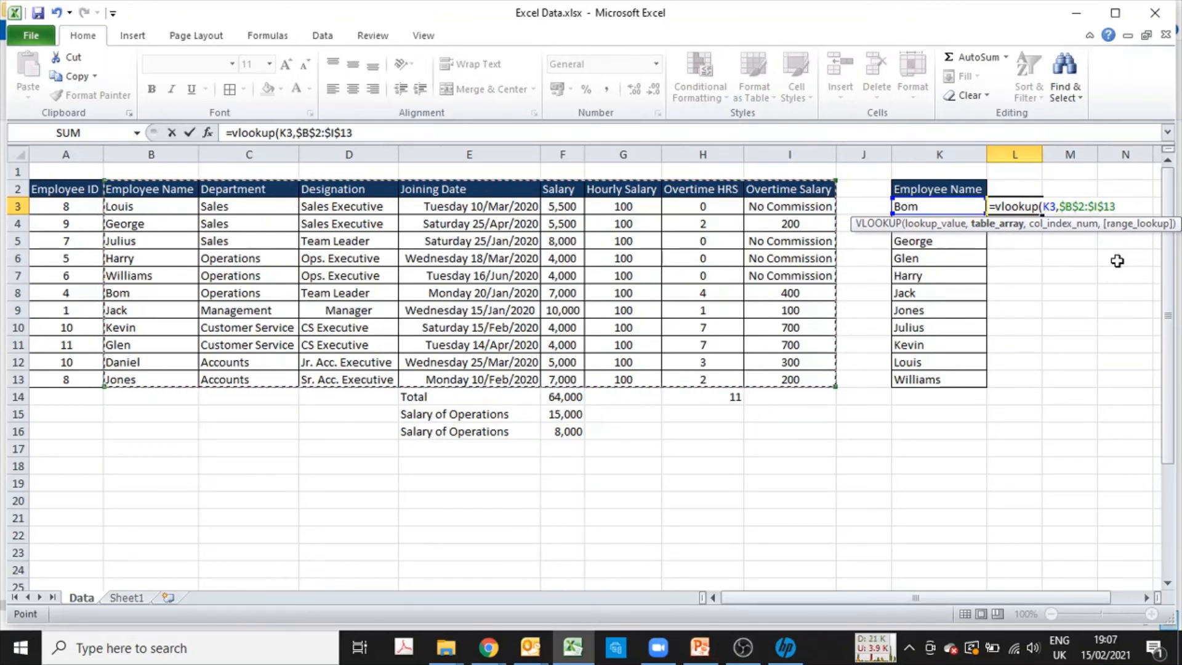
pyautogui.write(',')
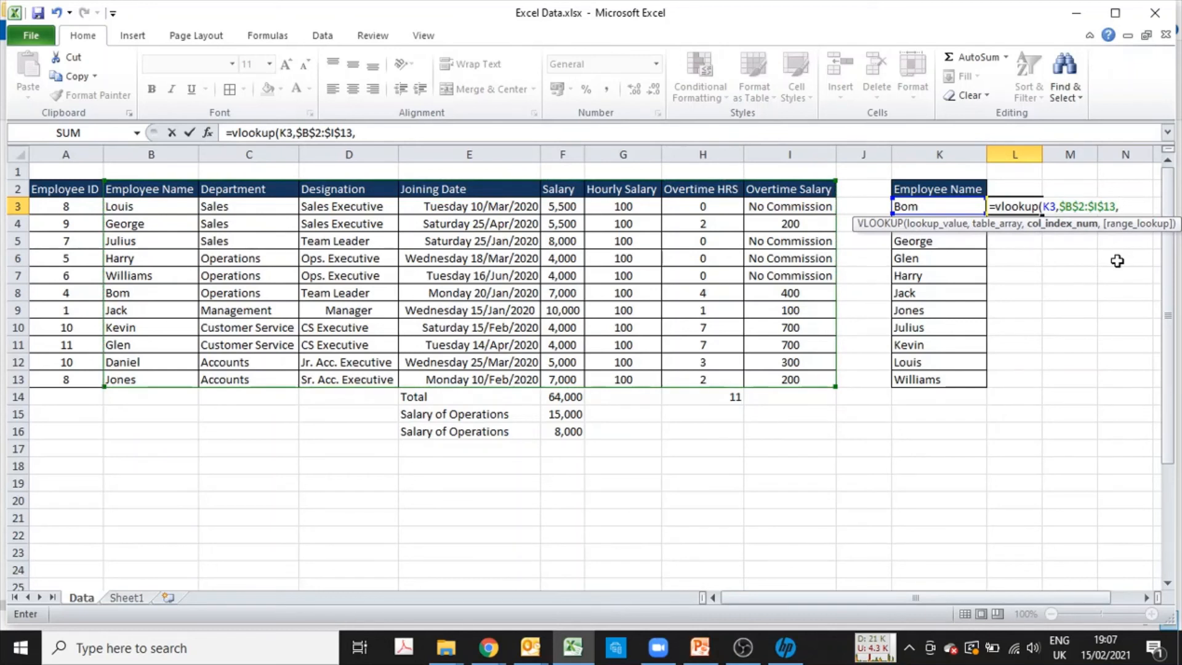
pyautogui.write('5')
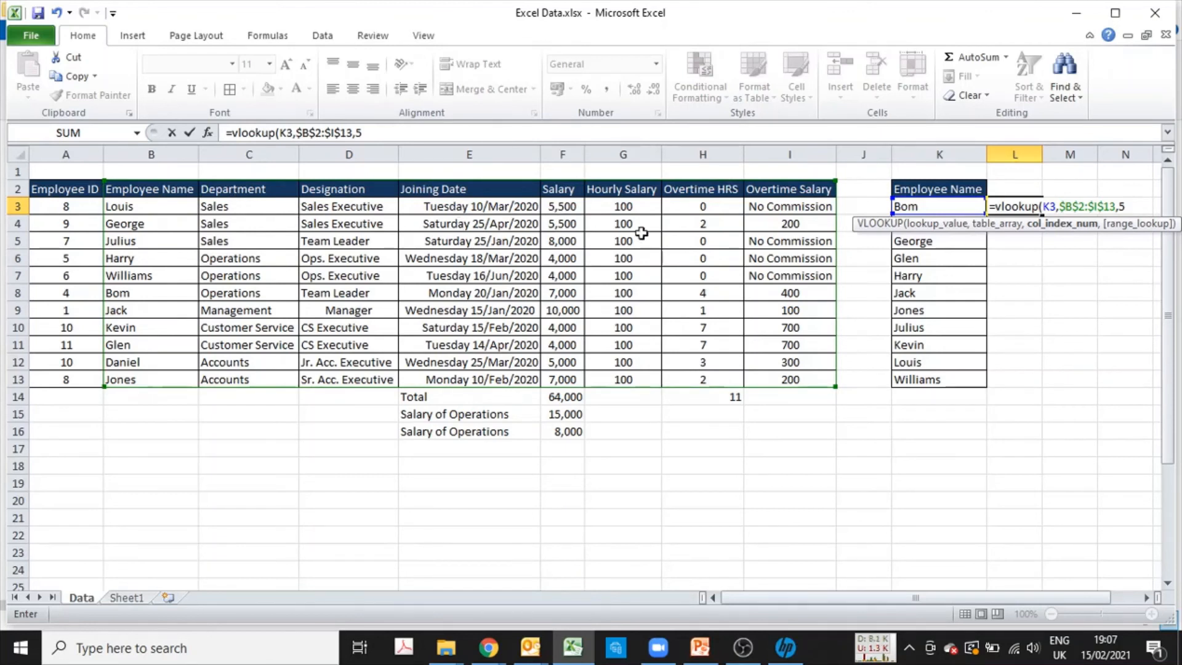
pyautogui.write(',')
pyautogui.write('FALSE)')
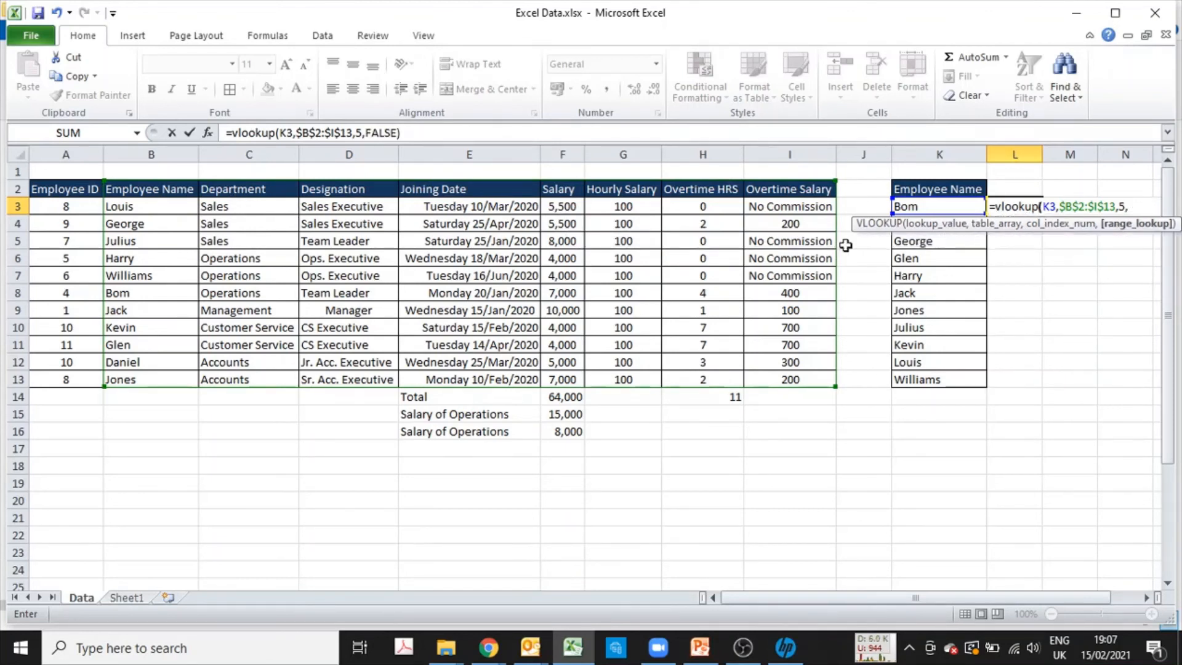
pyautogui.press('Return')
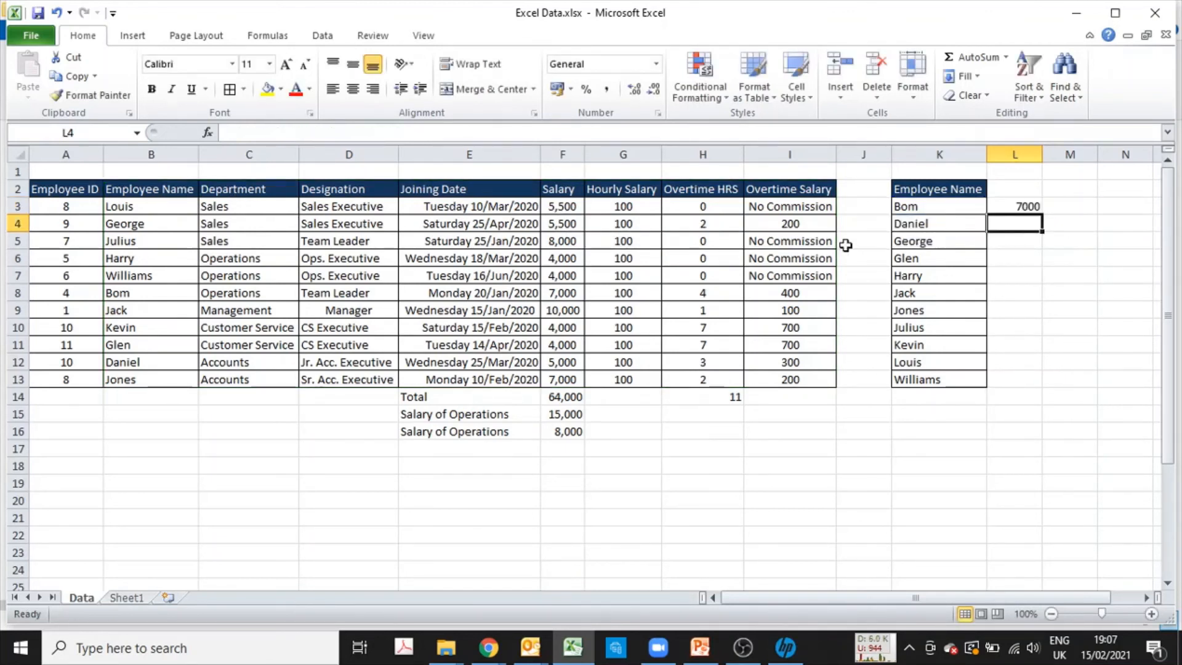
# - Copy the L3 salary lookup down through L13 beside the sorted name list
pyautogui.press('Up')
pyautogui.hotkey('ctrl', 'c')
pyautogui.press('Left')
pyautogui.hotkey('ctrl', 'Down')
pyautogui.press('Right')
pyautogui.hotkey('ctrl', 'shift', 'Up')
pyautogui.press('Return')
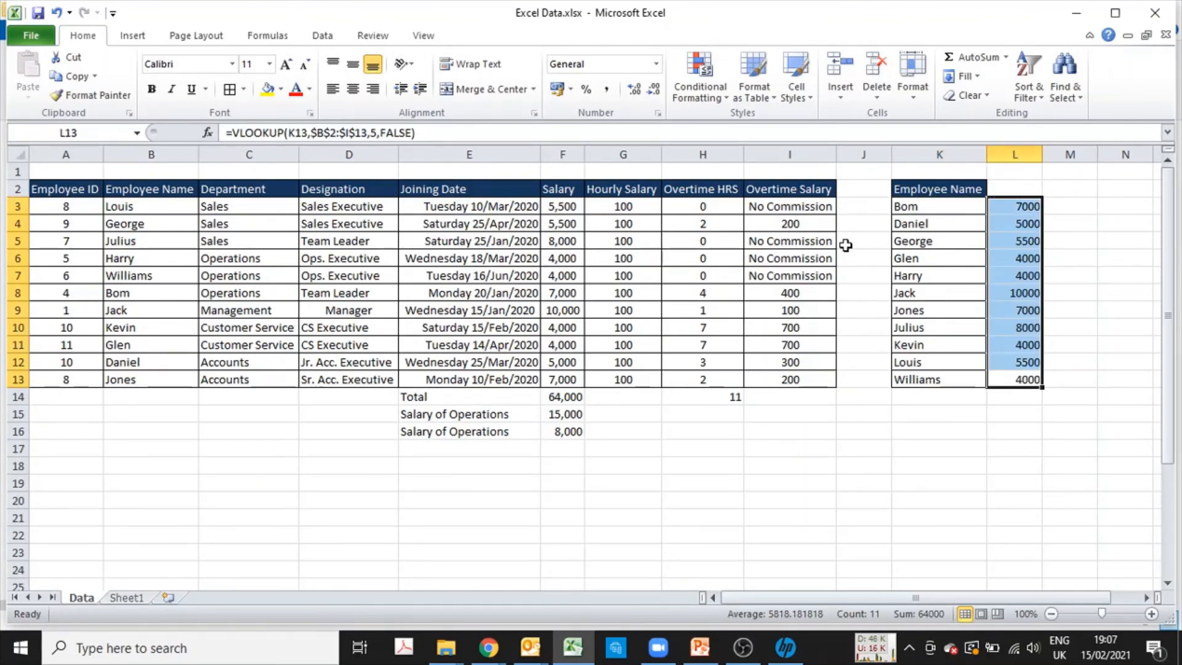
# - Copy the sorted Employee Name list K2:K13 from the Data sheet to Sheet1 starting at D2
pyautogui.press('Up')
pyautogui.hotkey('ctrl', 'Up')
pyautogui.press('Left')
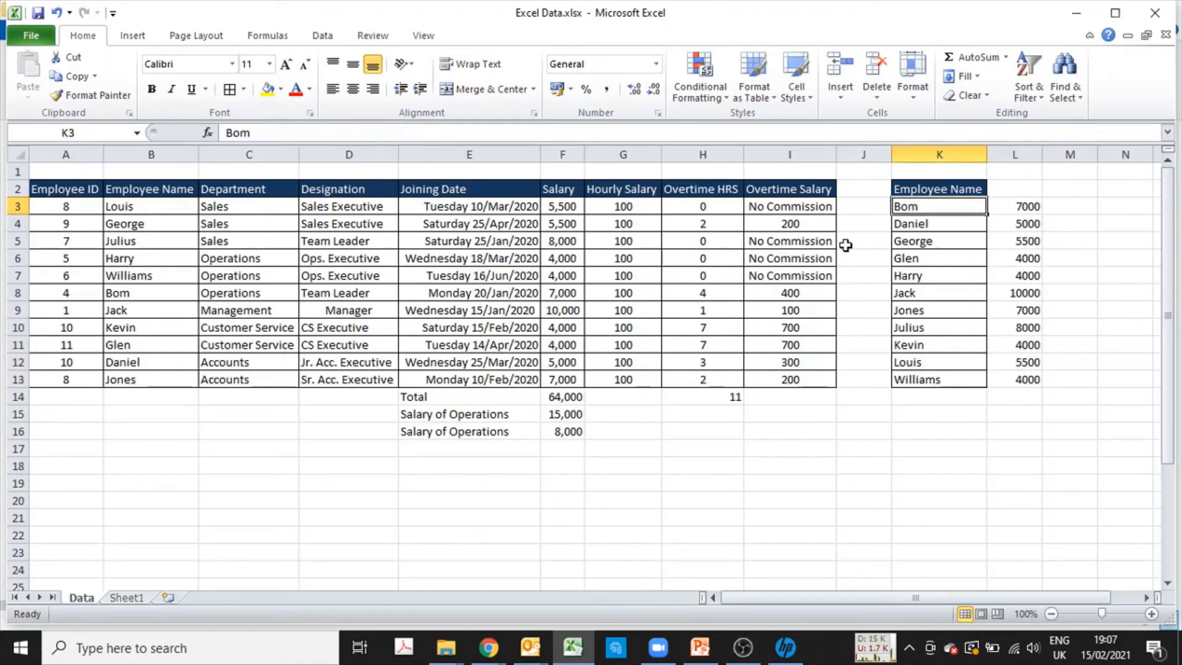
pyautogui.press('Up')
pyautogui.hotkey('ctrl', 'shift', 'Down')
pyautogui.hotkey('shift', 'Right')
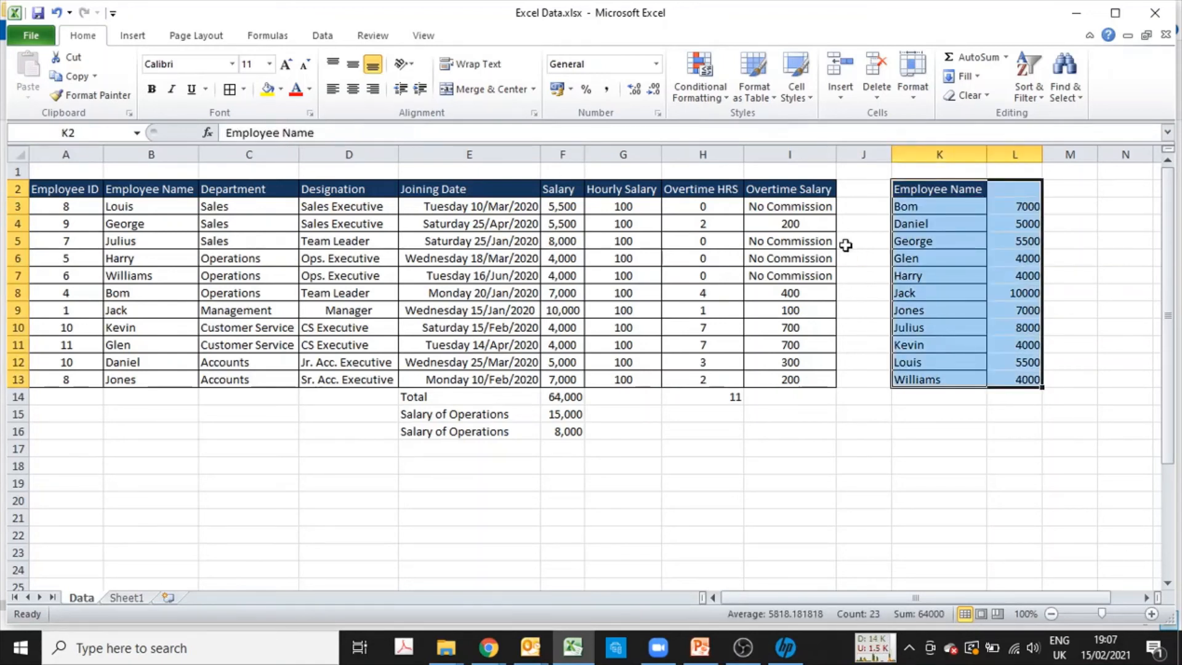
pyautogui.hotkey('shift', 'Left')
pyautogui.hotkey('ctrl', 'c')
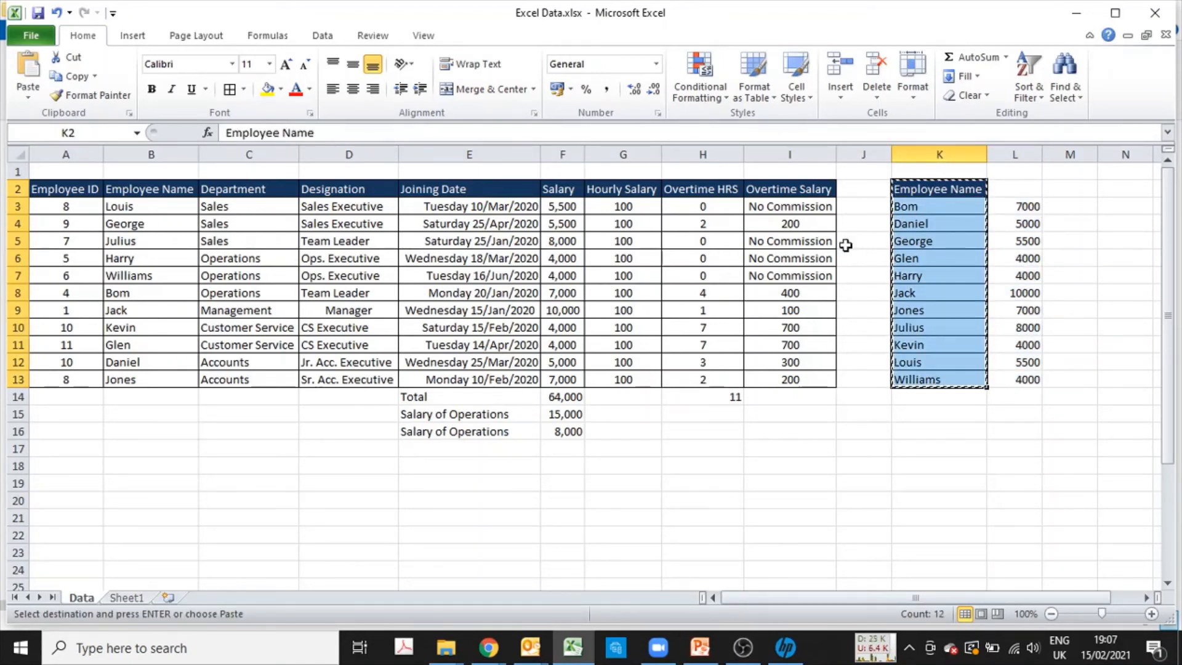
pyautogui.hotkey('ctrl', 'pagedown')
pyautogui.press('Down')
pyautogui.press('Right')
pyautogui.press('Right')
pyautogui.press('Right')
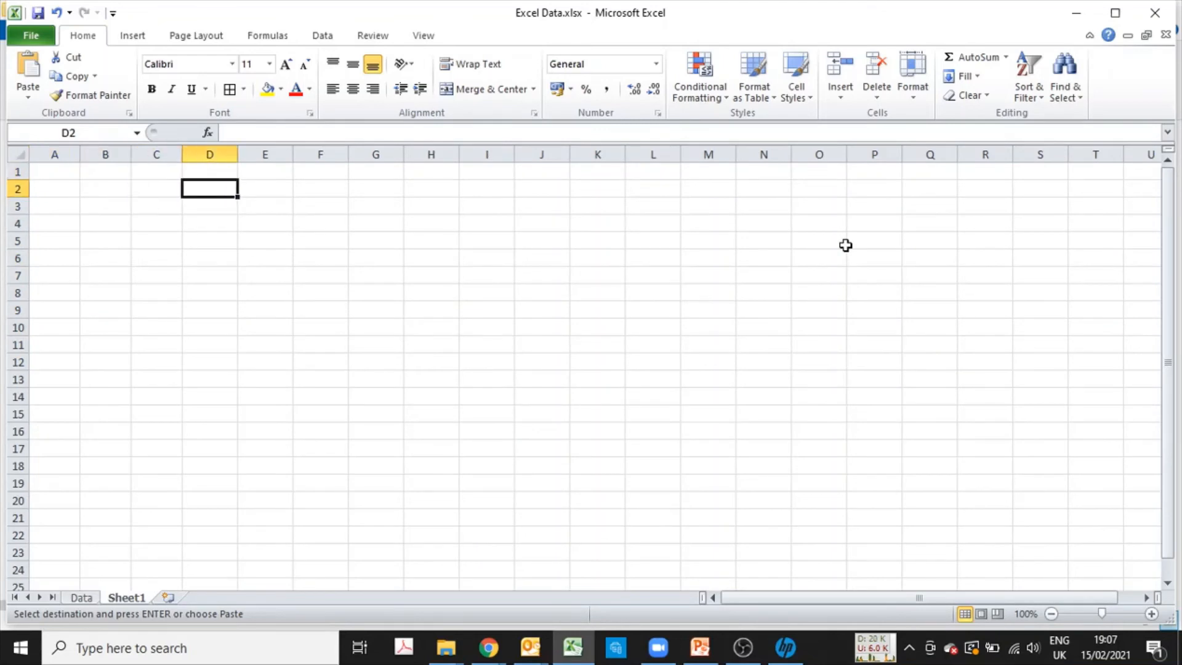
pyautogui.hotkey('ctrl', 'v')
# - Add the header Salary in E2 of Sheet1, next to the employee name header
pyautogui.press('Right')
pyautogui.press('Down')
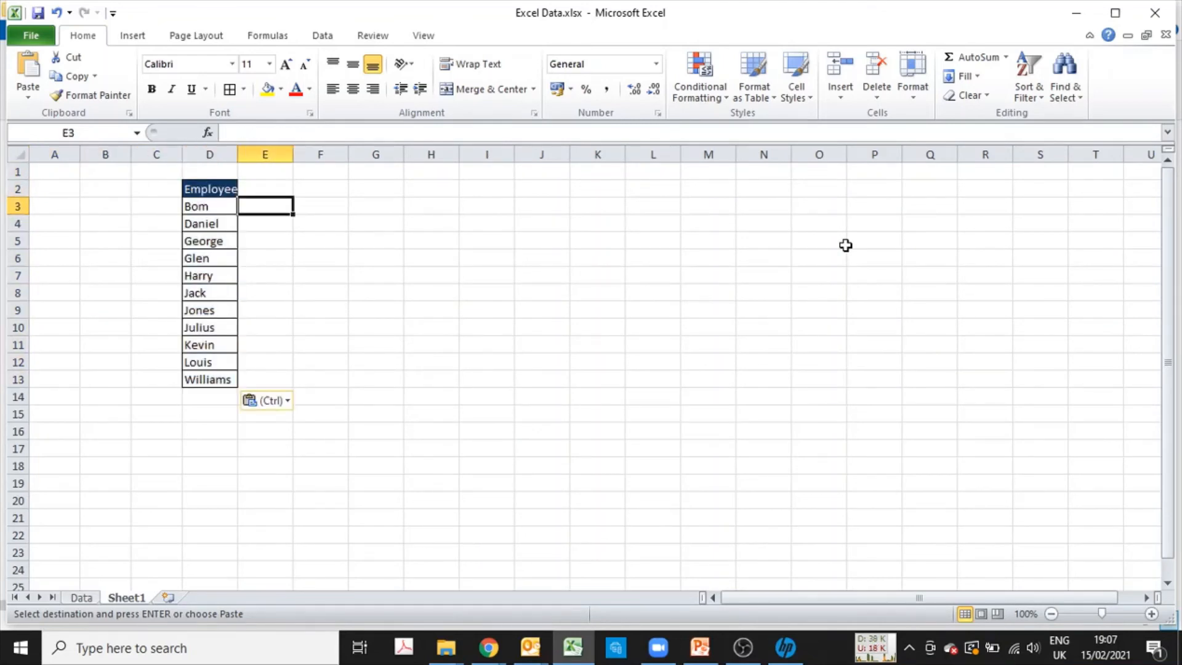
pyautogui.press('Up')
pyautogui.write('Salary')
pyautogui.press('Return')
# - Enter =VLOOKUP(D3,Data!$B$2:$I$13,5,FALSE) in E3 of Sheet1 to retrieve the salary from the Data sheet
pyautogui.write('=')
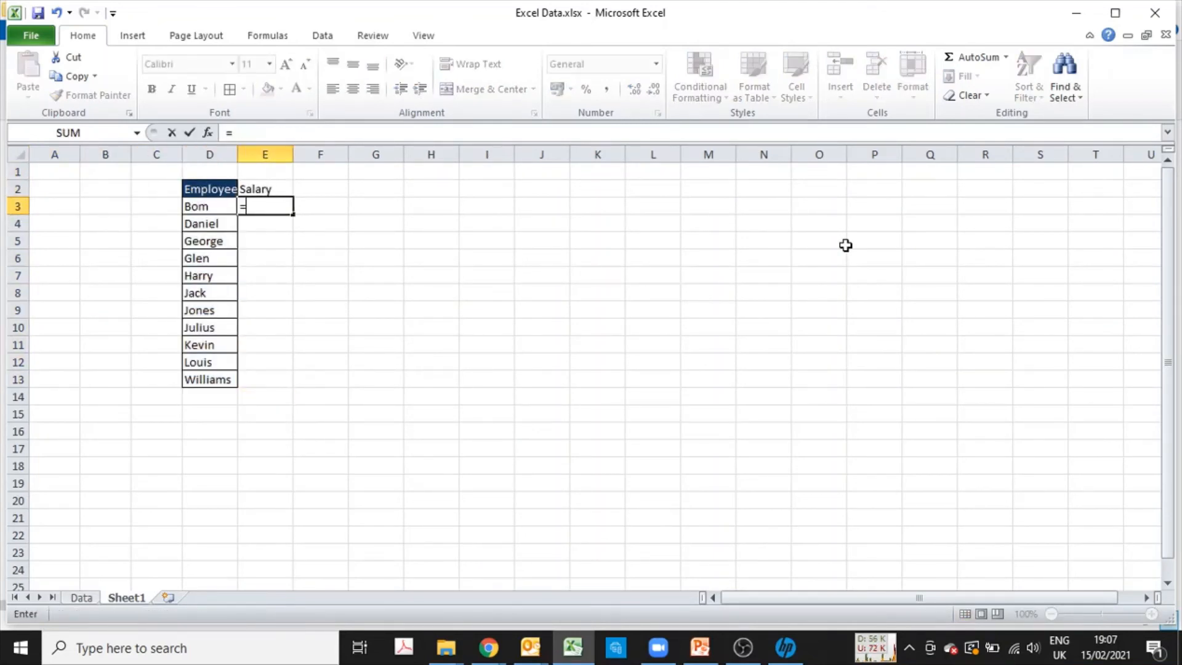
pyautogui.write('vlookup')
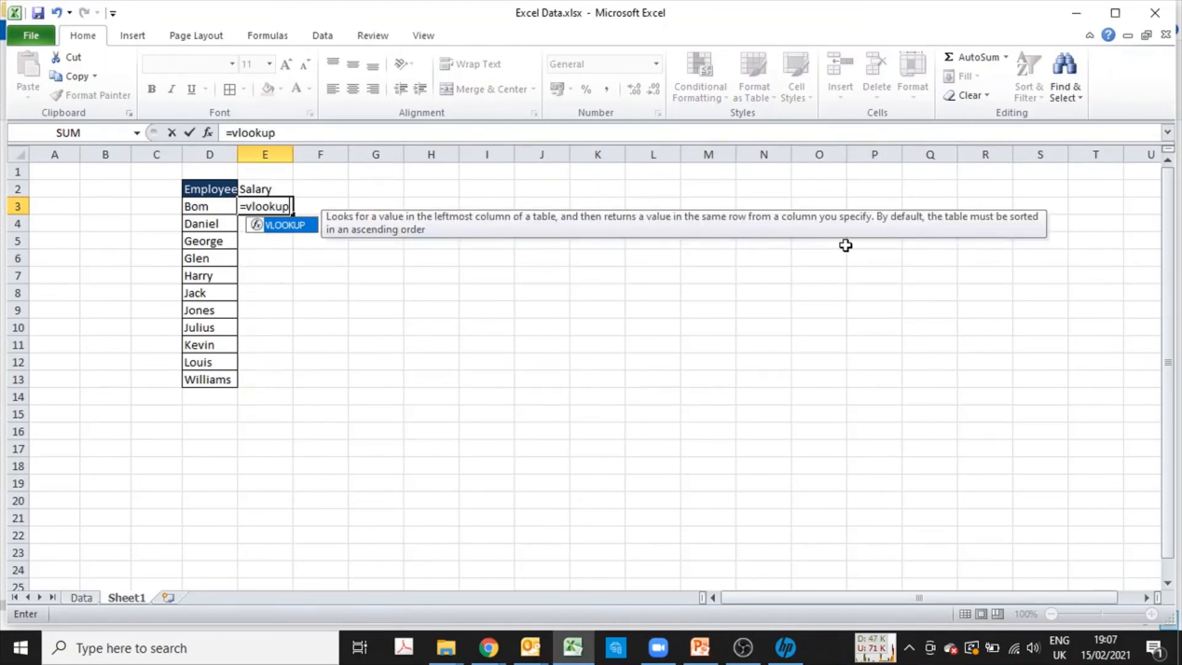
pyautogui.write('(')
pyautogui.click(211, 207)
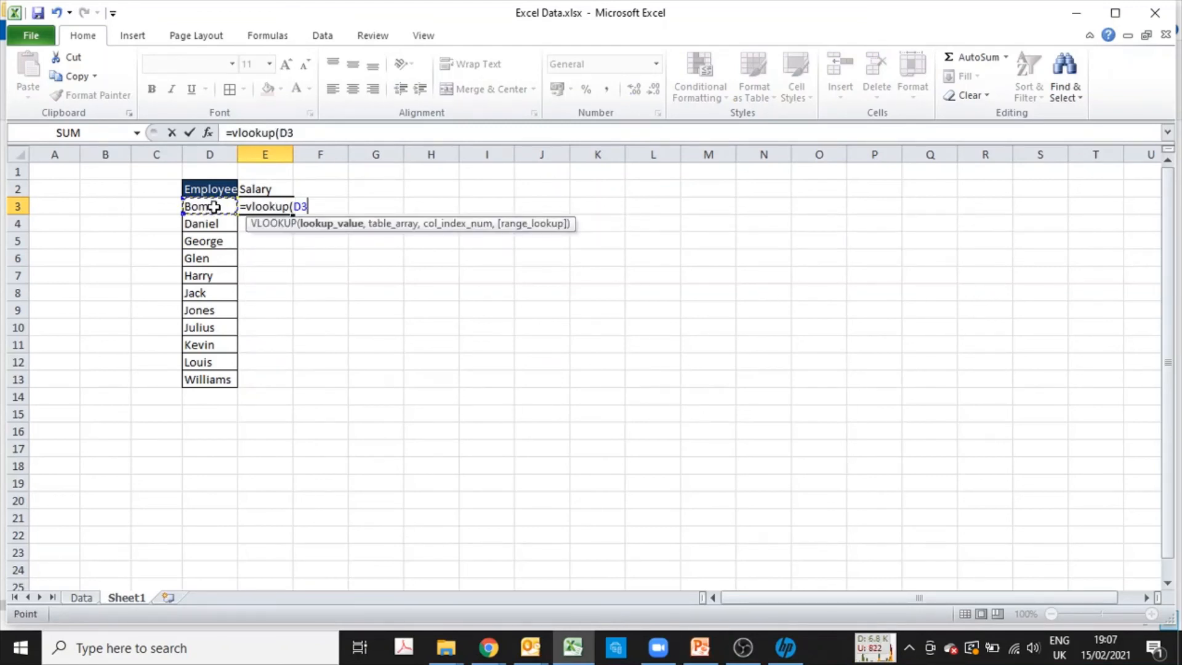
pyautogui.write(',')
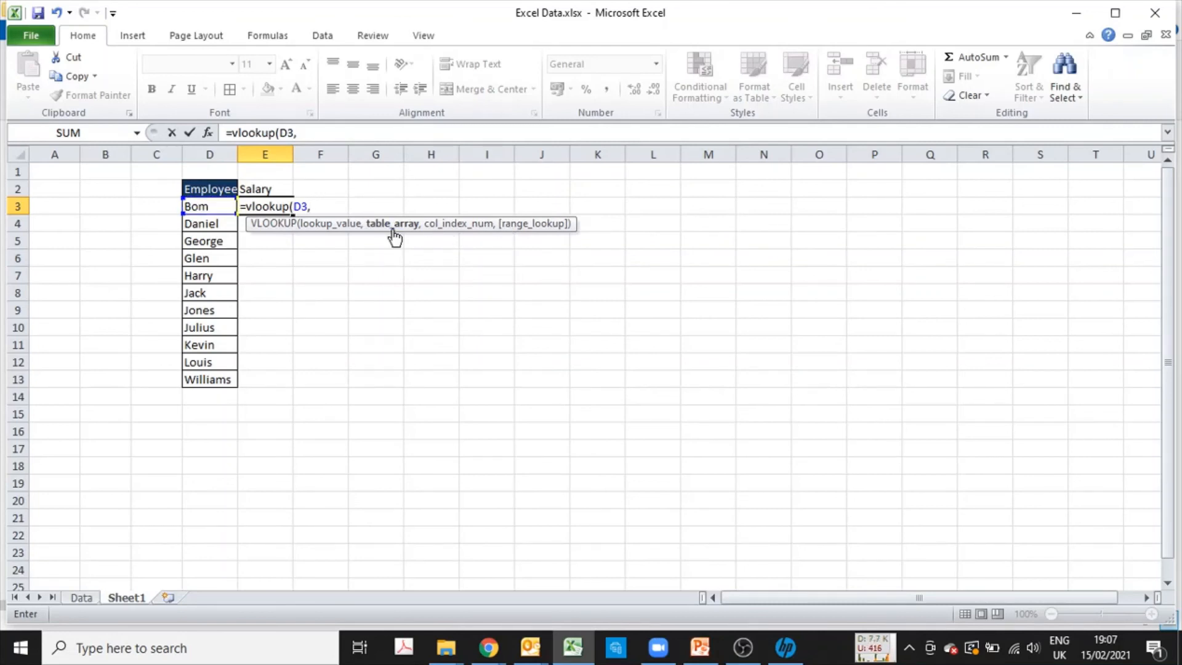
pyautogui.click(81, 598)
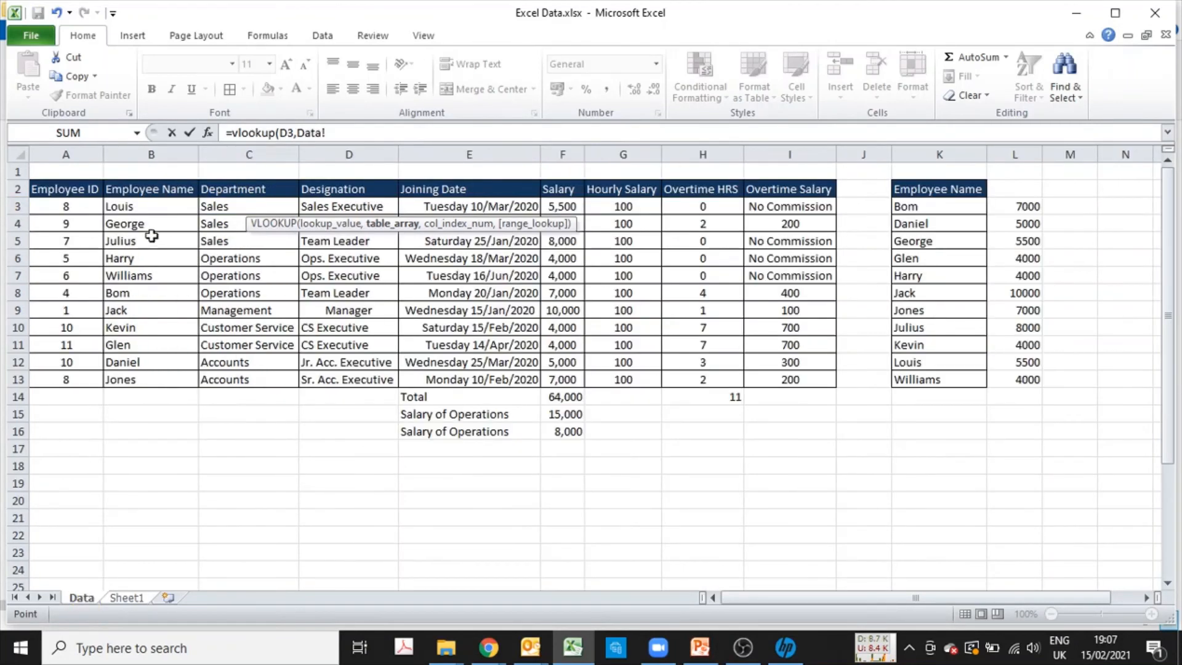
pyautogui.moveTo(150, 188); pyautogui.dragTo(806, 379)
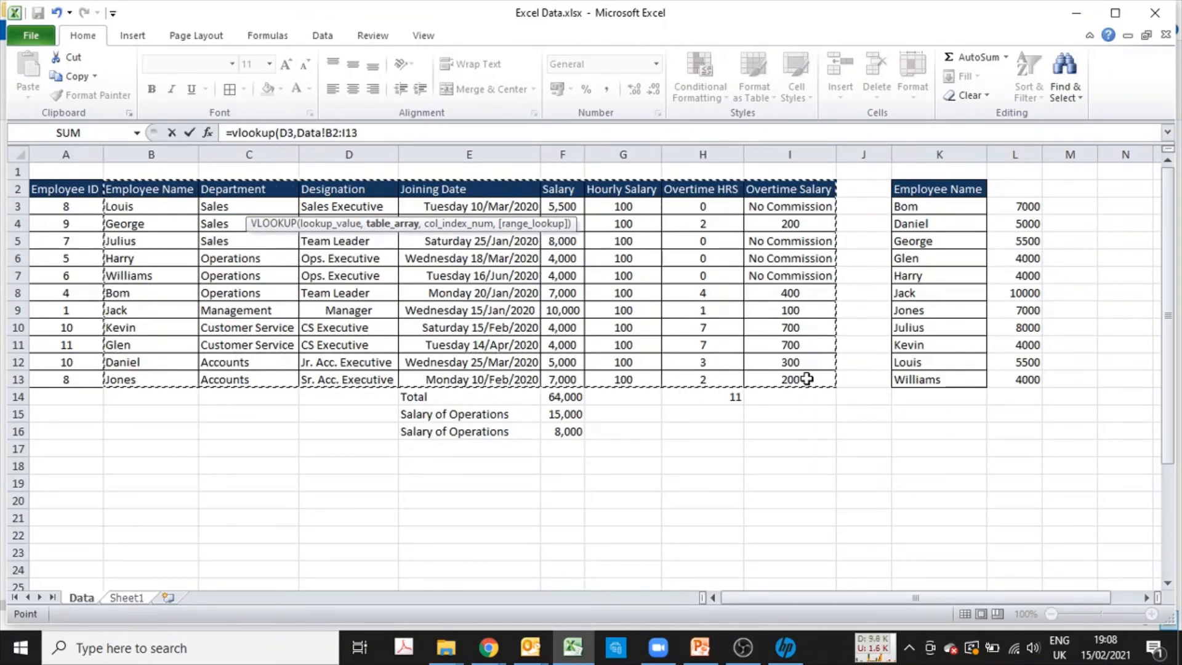
pyautogui.press('F4')
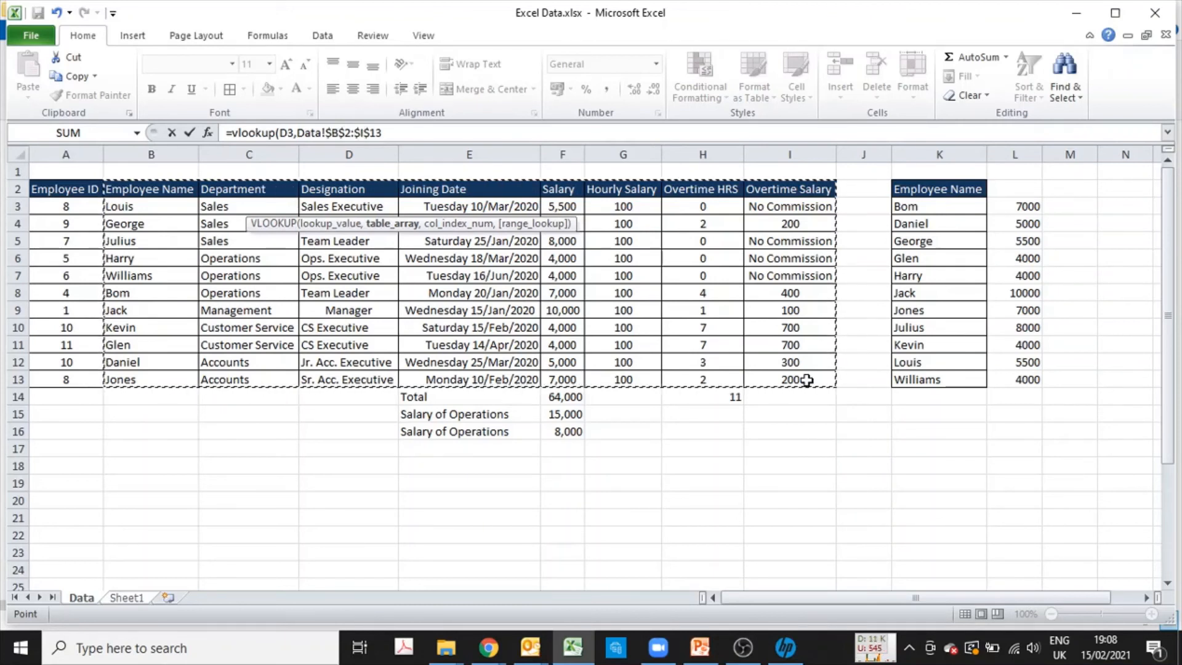
pyautogui.write(',5')
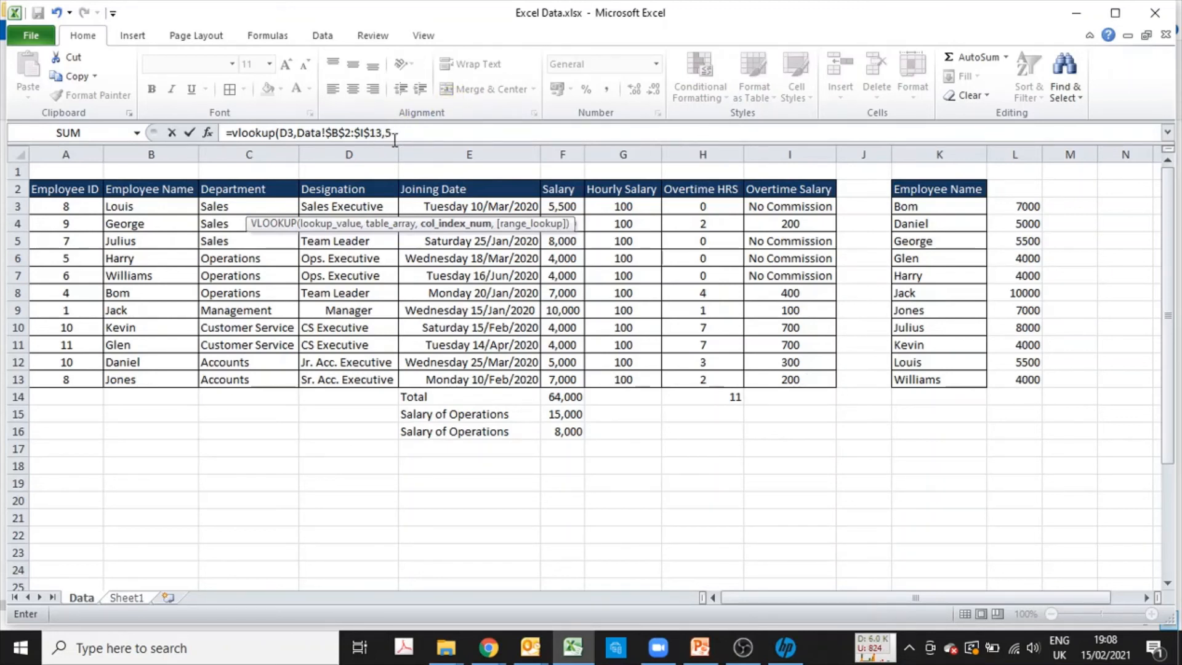
pyautogui.write(',FA')
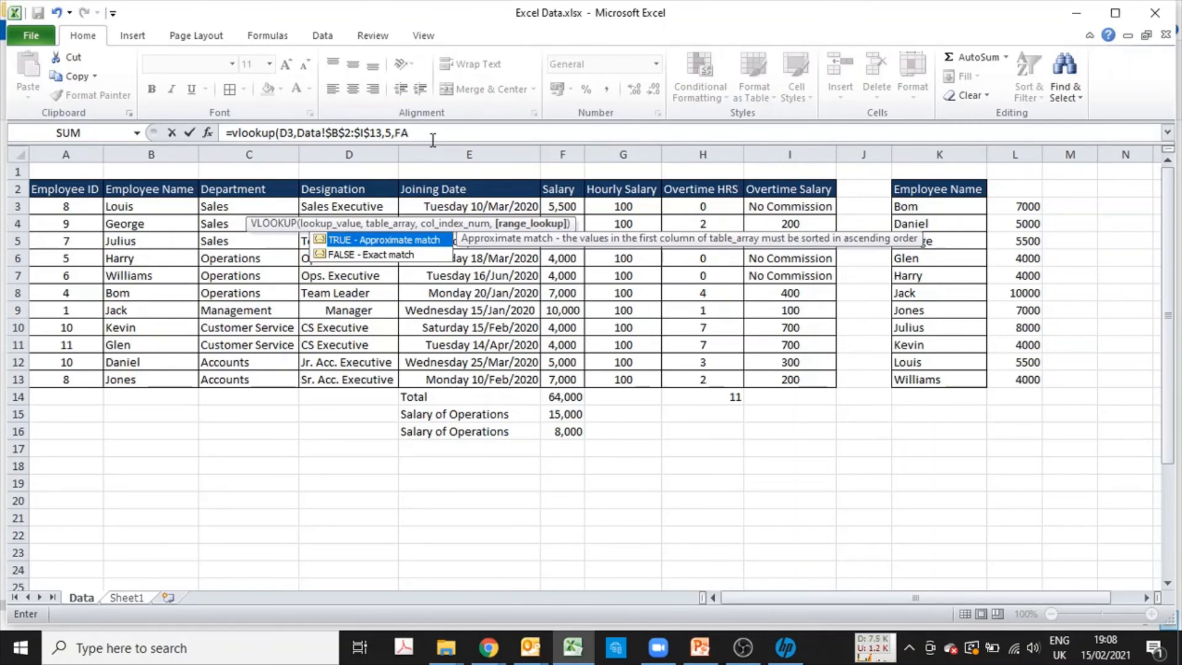
pyautogui.write('LSE)')
pyautogui.press('Return')
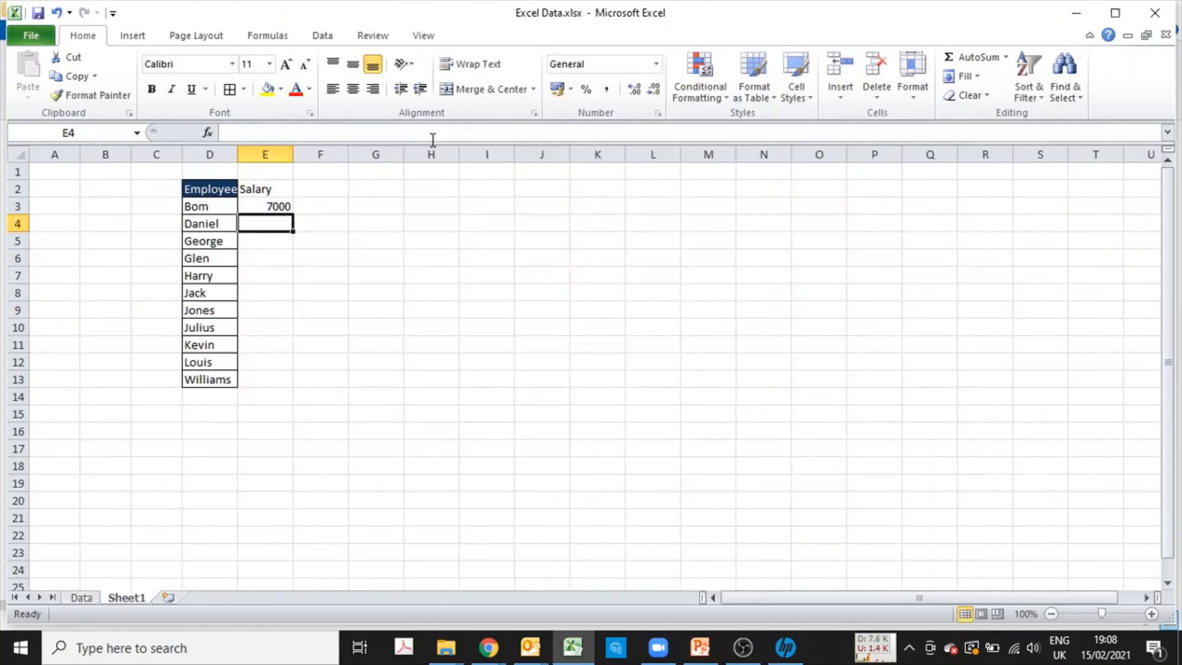
# - Copy the cross-sheet VLOOKUP formula from E3 down through E13
pyautogui.press('Up')
pyautogui.hotkey('ctrl', 'c')
pyautogui.press('Left')
pyautogui.hotkey('ctrl', 'Down')
pyautogui.press('Right')
pyautogui.hotkey('ctrl', 'shift', 'Up')
pyautogui.press('Return')
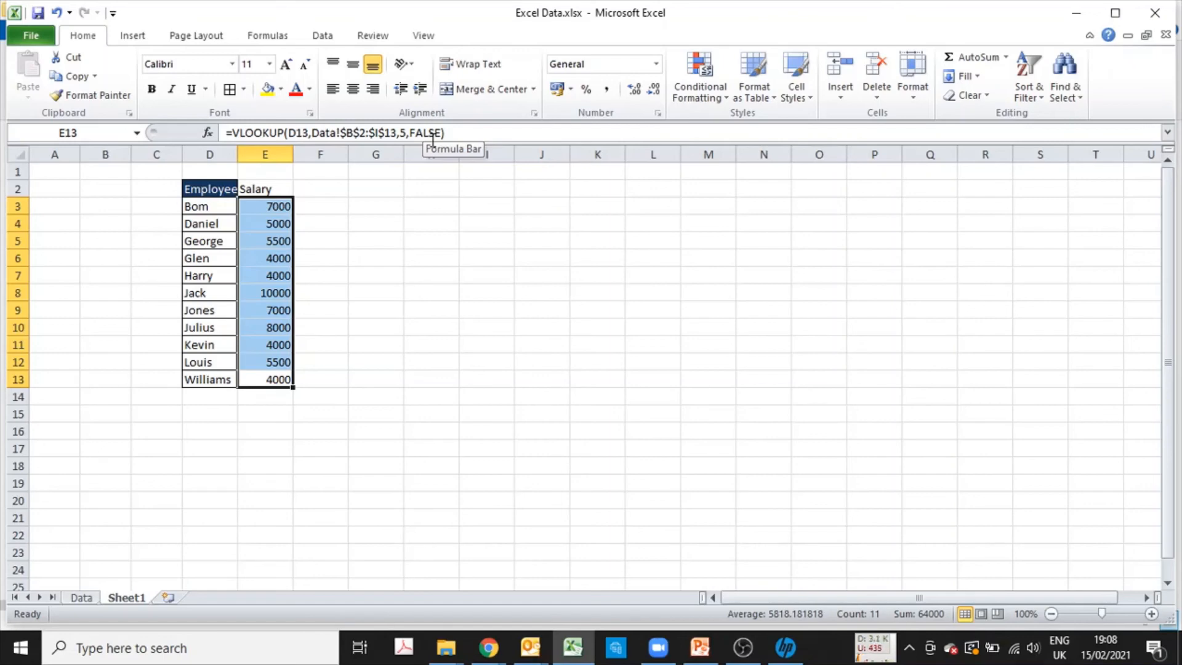
# - Examine the Data sheet columns from Employee Name through Hourly Salary and the VLOOKUP formula in L3
pyautogui.hotkey('ctrl', 'pageup')
pyautogui.hotkey('ctrl', 'Left')
pyautogui.hotkey('ctrl', 'Left')
pyautogui.press('Right')
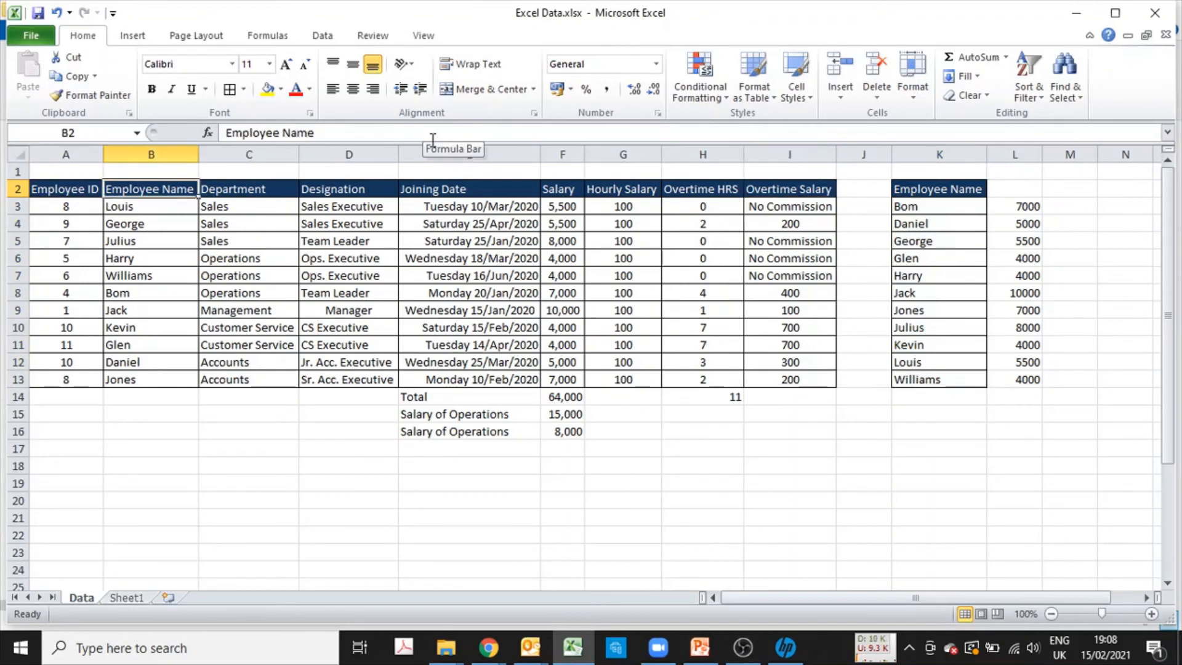
pyautogui.hotkey('ctrl', 'shift', 'Down')
pyautogui.hotkey('shift', 'Right')
pyautogui.hotkey('shift', 'Right')
pyautogui.hotkey('shift', 'Right')
pyautogui.hotkey('shift', 'Right')
pyautogui.hotkey('shift', 'Right')
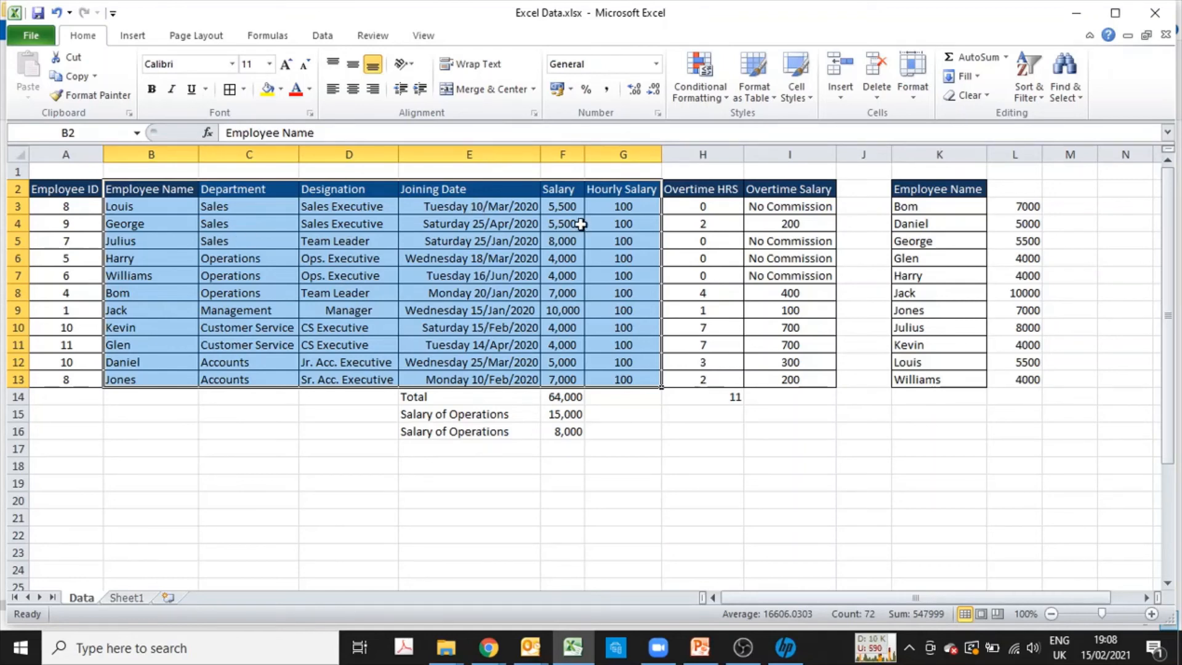
pyautogui.click(1037, 206)
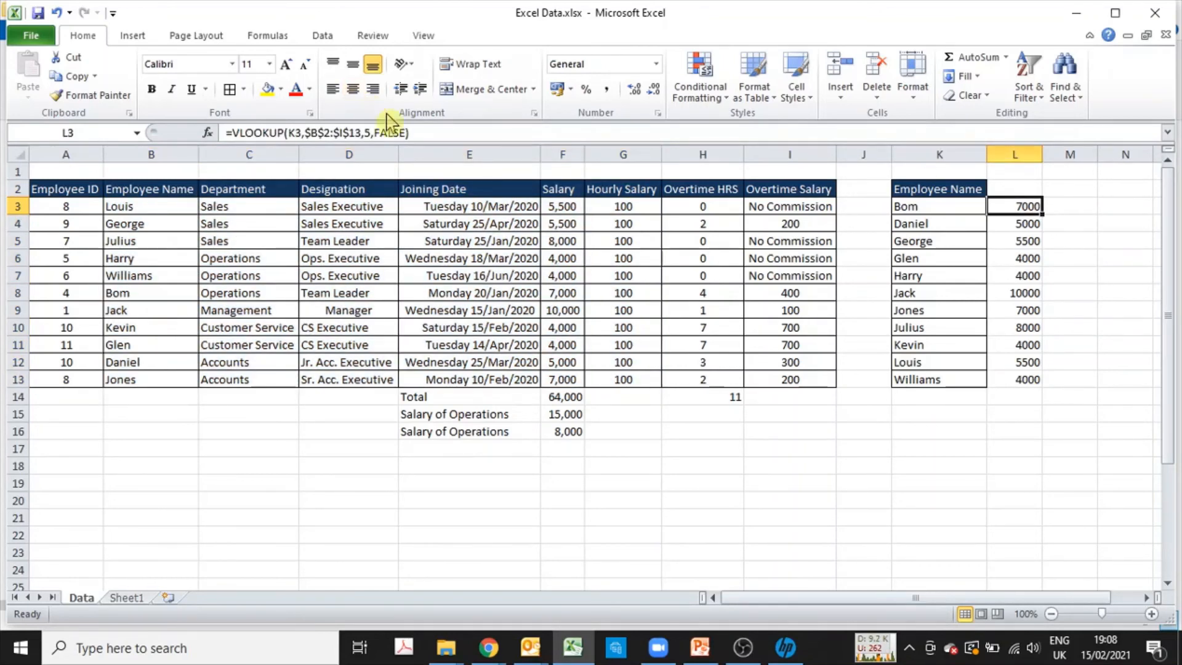
# - Set the VLOOKUP column index in L3 to 6 and copy the formula down through L13
pyautogui.doubleClick(367, 133)
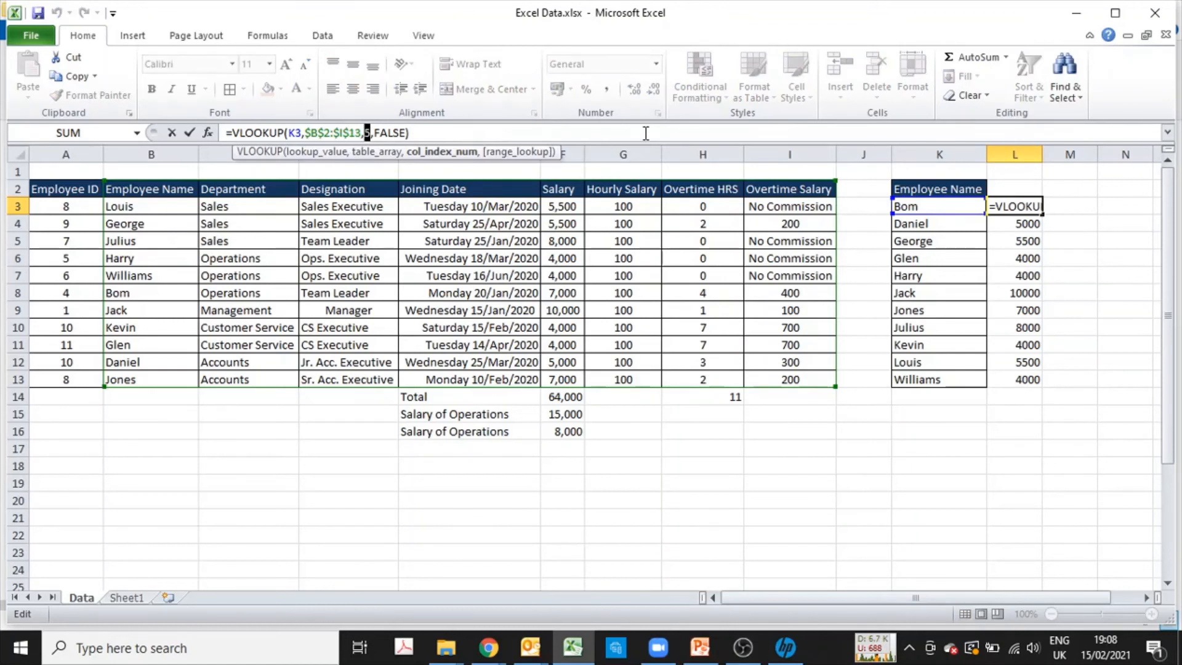
pyautogui.write('6')
pyautogui.press('Return')
pyautogui.press('Up')
pyautogui.hotkey('ctrl', 'c')
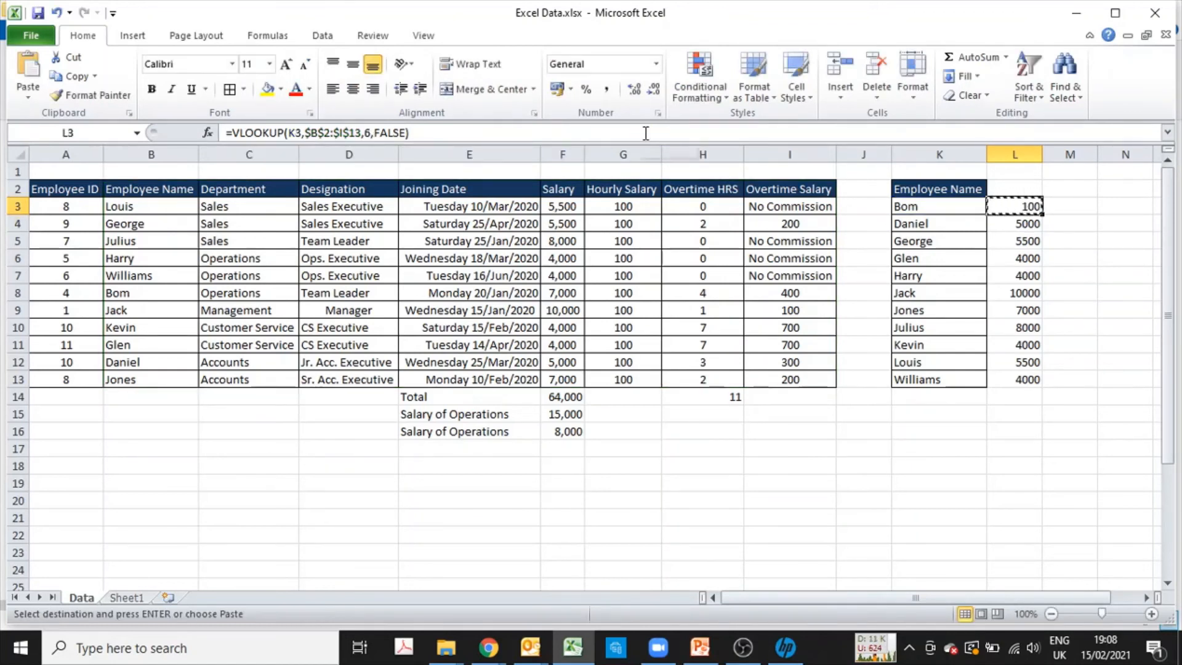
pyautogui.hotkey('ctrl', 'shift', 'Down')
pyautogui.hotkey('ctrl', 'v')
pyautogui.hotkey('ctrl', 'shift', 'Up')
# - Set the column index of the VLOOKUP formula in L3 to 7
pyautogui.press('F2')
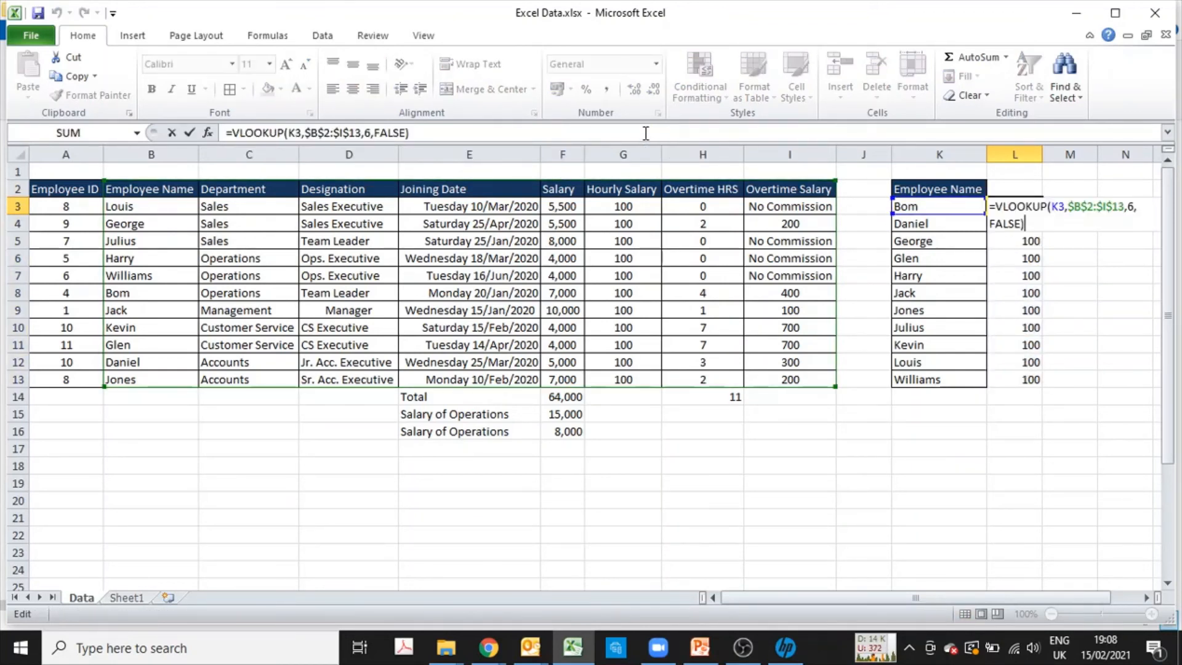
pyautogui.press('Left')
pyautogui.press('Left')
pyautogui.press('Left')
pyautogui.press('Left')
pyautogui.press('Left')
pyautogui.press('Left')
pyautogui.press('Left')
pyautogui.hotkey('shift', 'Left')
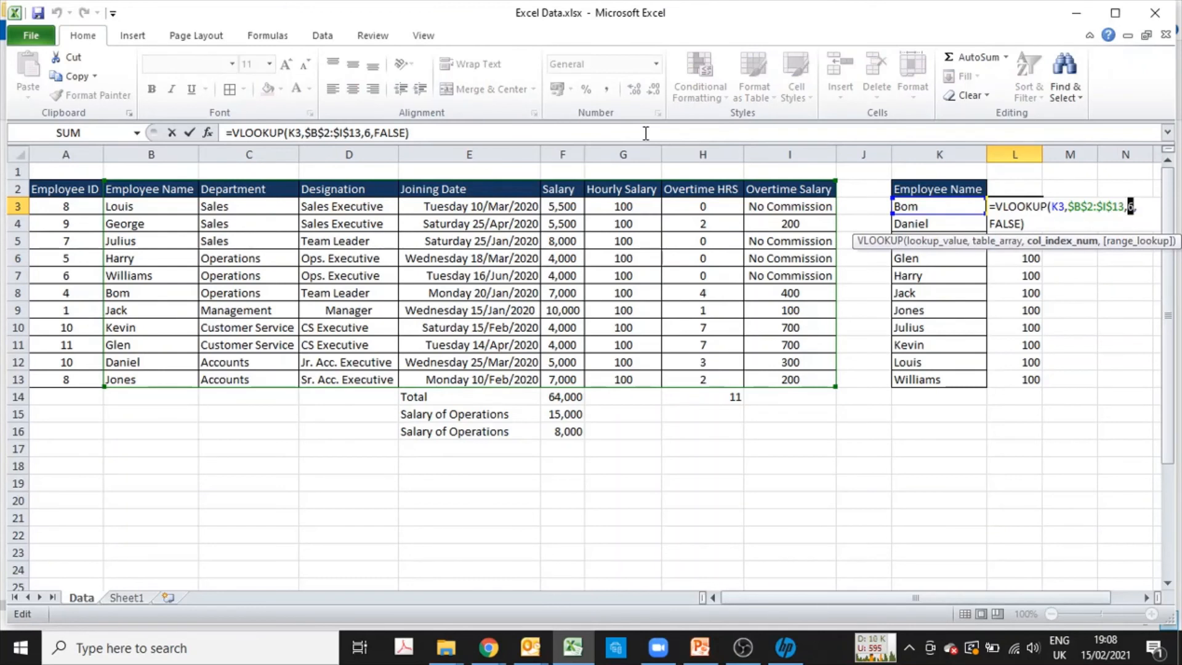
pyautogui.write('7')
pyautogui.press('Return')
# - Copy the updated VLOOKUP formula from L3 down through L13 and check the formula in L3
pyautogui.press('Up')
pyautogui.hotkey('ctrl', 'c')
pyautogui.hotkey('ctrl', 'shift', 'Down')
pyautogui.hotkey('ctrl', 'v')
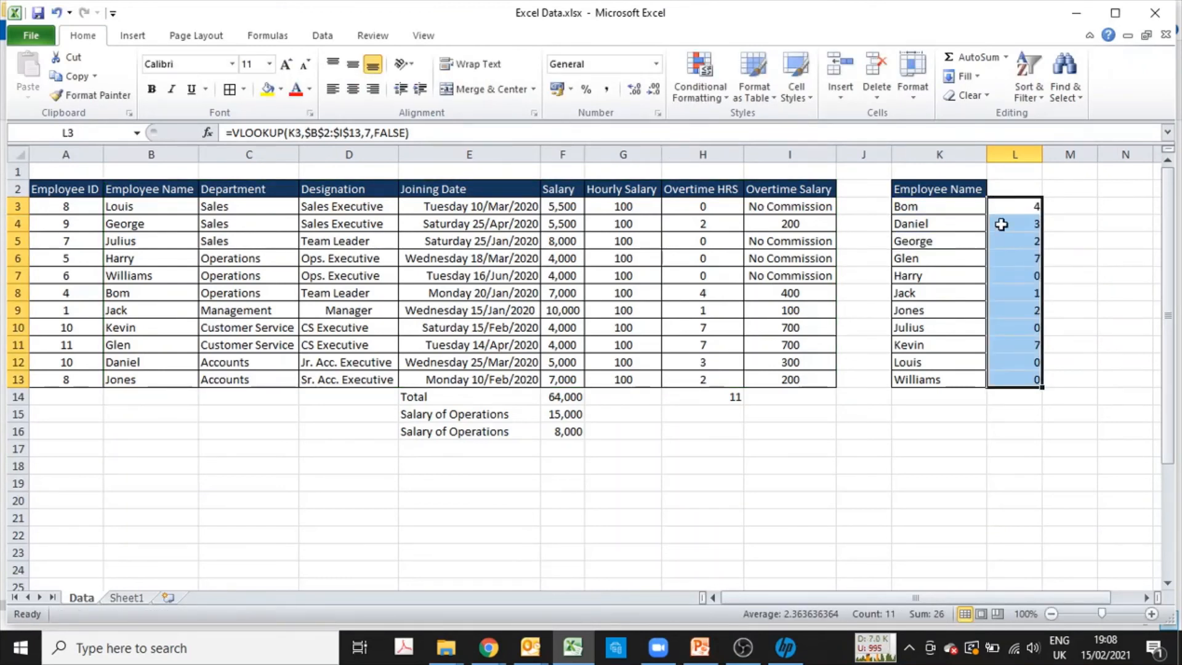
pyautogui.doubleClick(1014, 206)
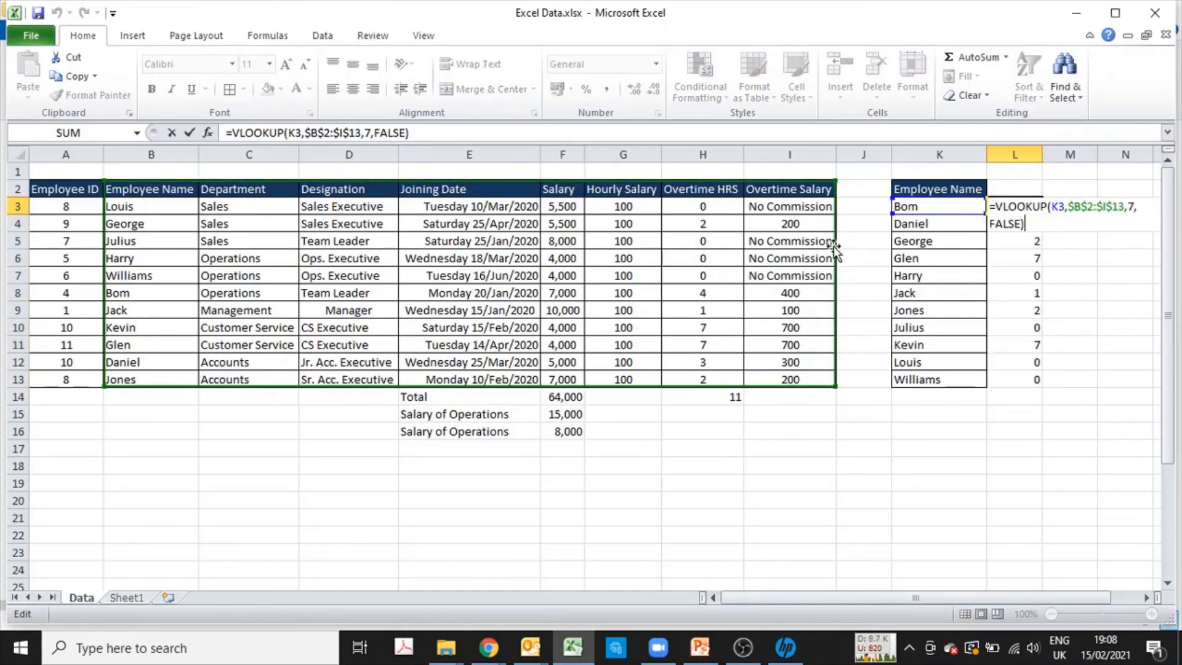
pyautogui.press('Escape')
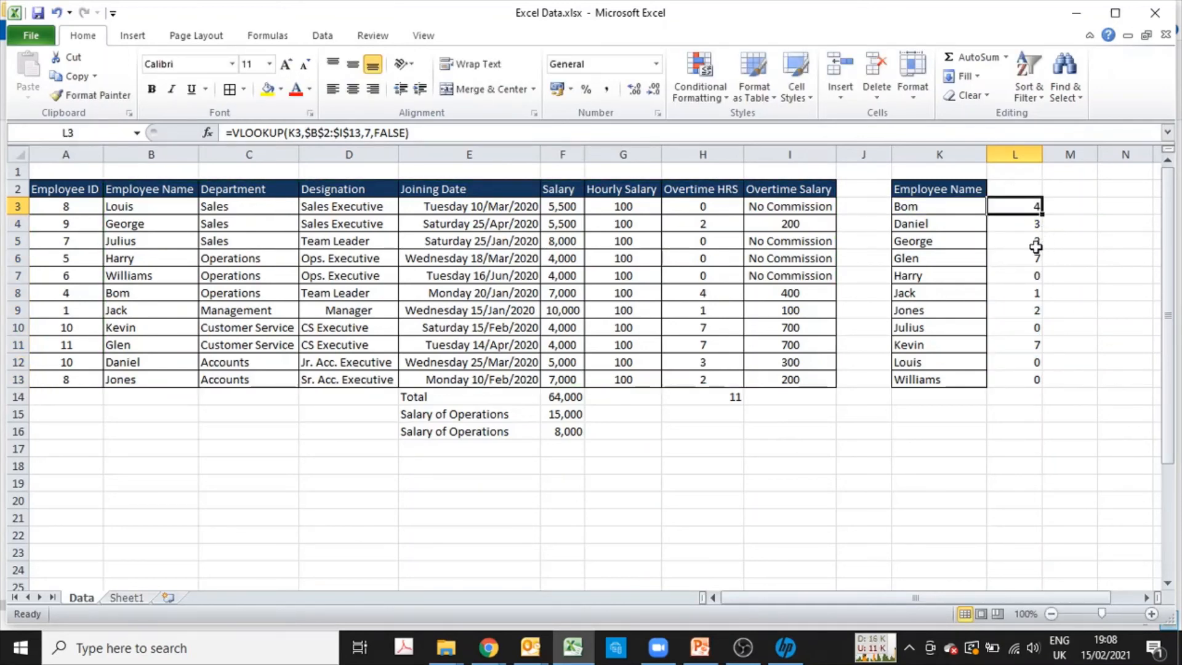
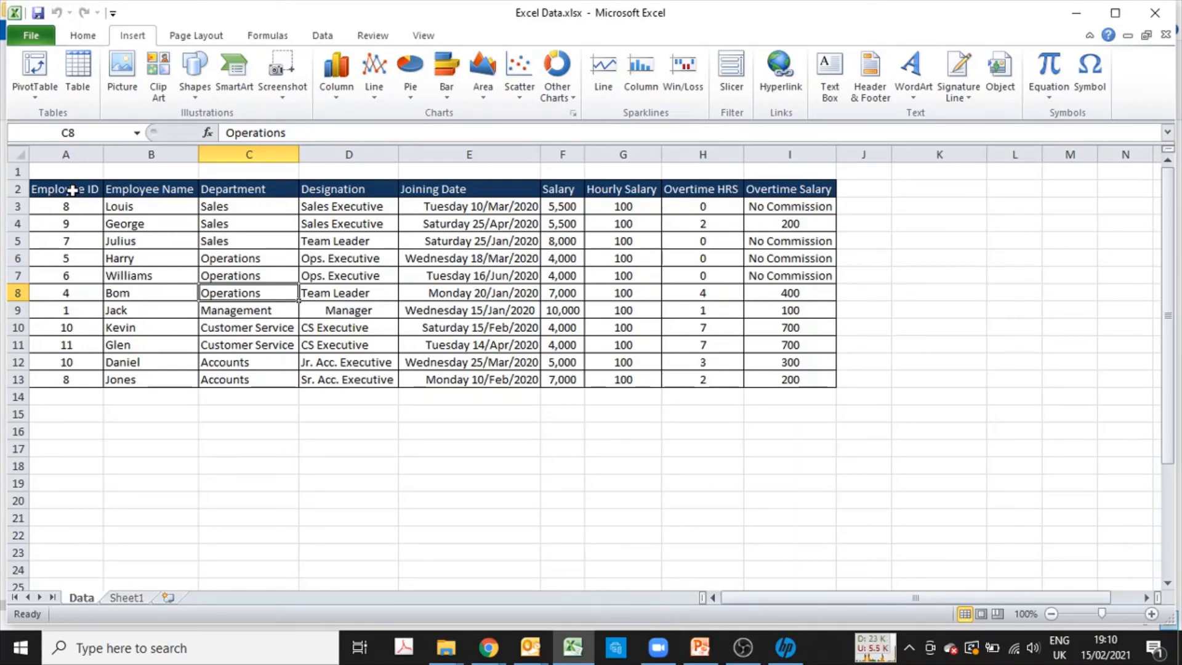
# - Start a PivotTable with the range Data!$A$2:$I$13, including the header row, as its source
pyautogui.moveTo(72, 190); pyautogui.dragTo(790, 376)
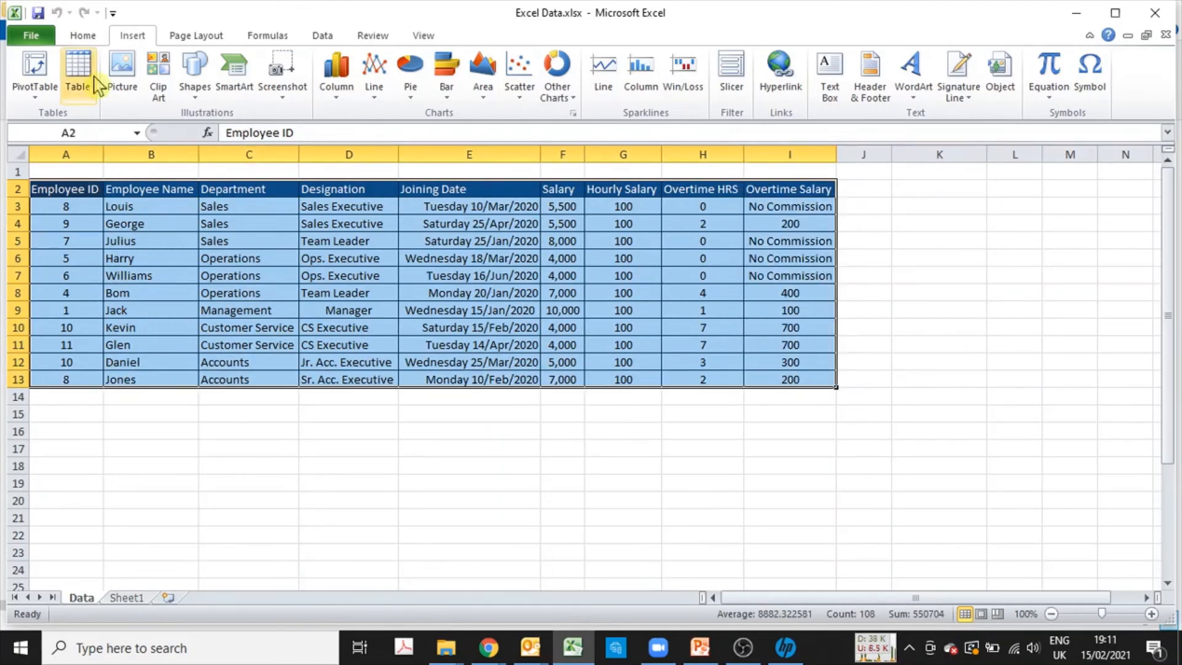
pyautogui.click(86, 38)
pyautogui.click(117, 38)
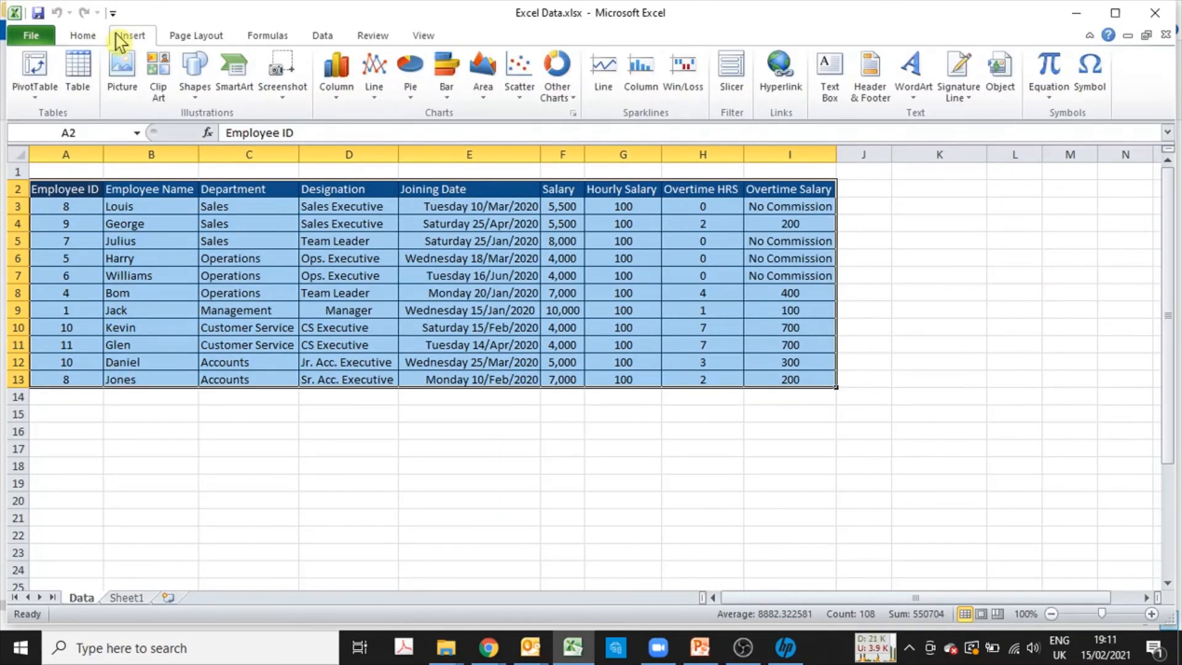
pyautogui.click(36, 92)
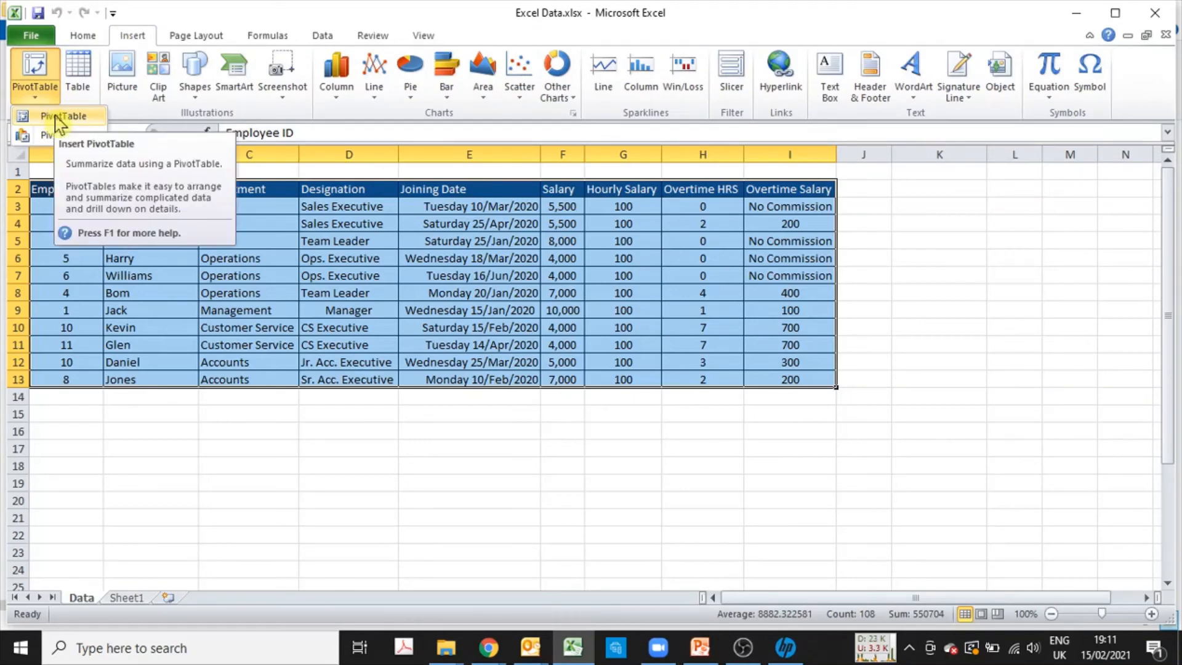
pyautogui.click(59, 118)
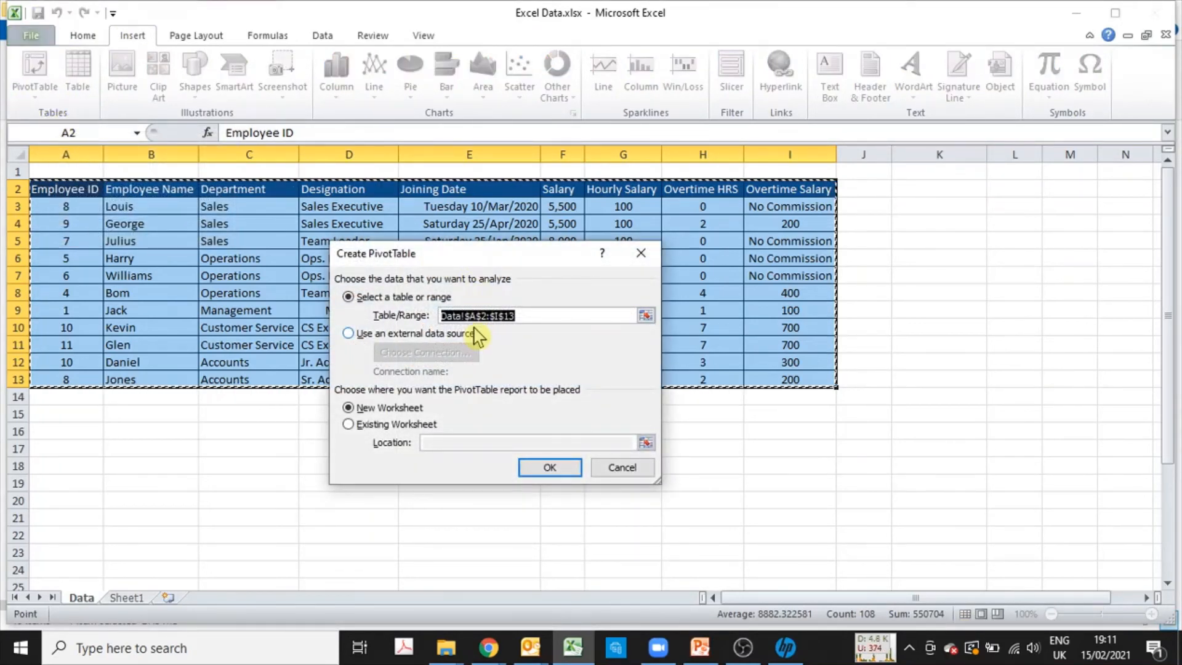
pyautogui.click(787, 346)
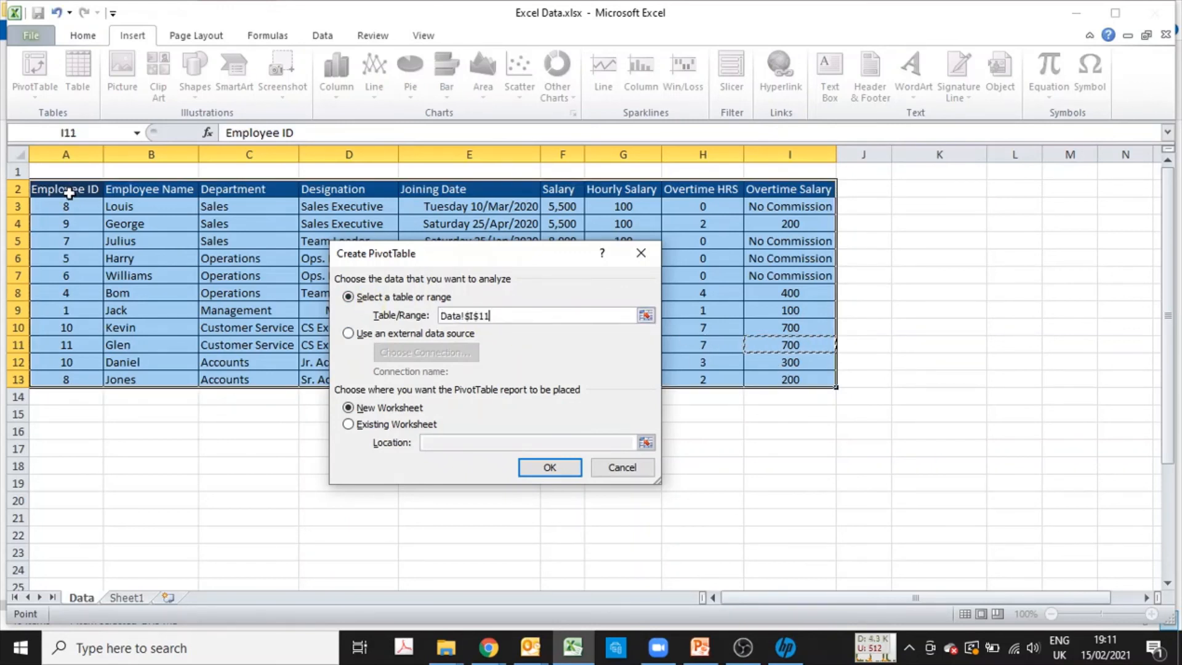
pyautogui.moveTo(68, 196); pyautogui.dragTo(800, 379)
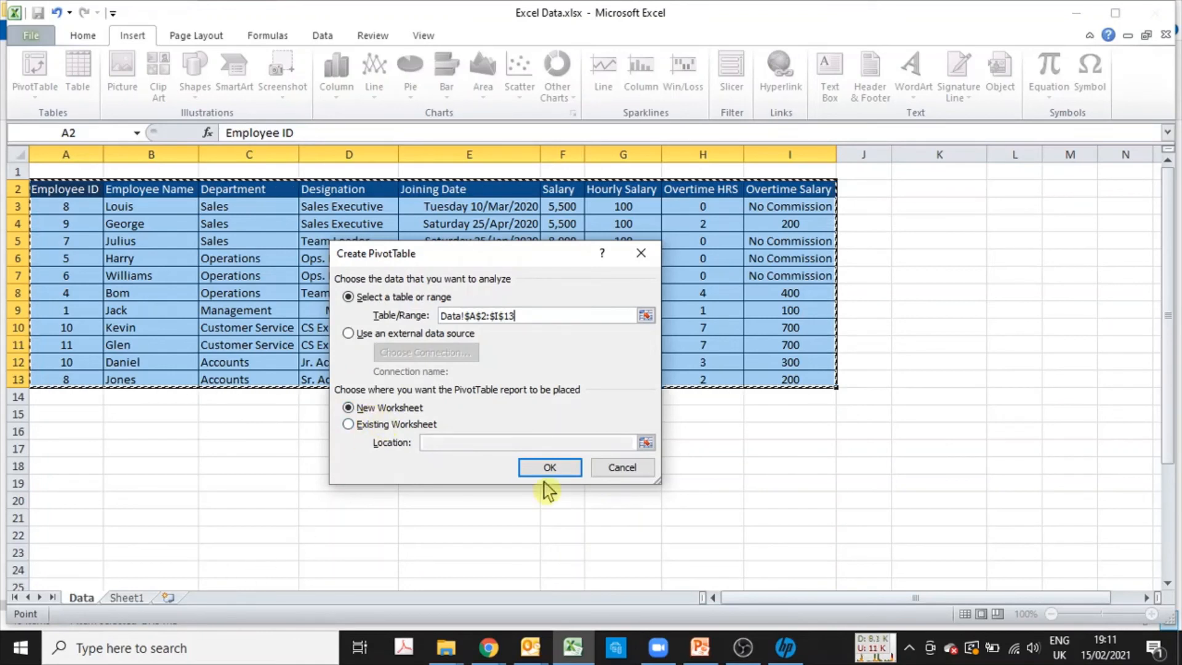
pyautogui.click(362, 424)
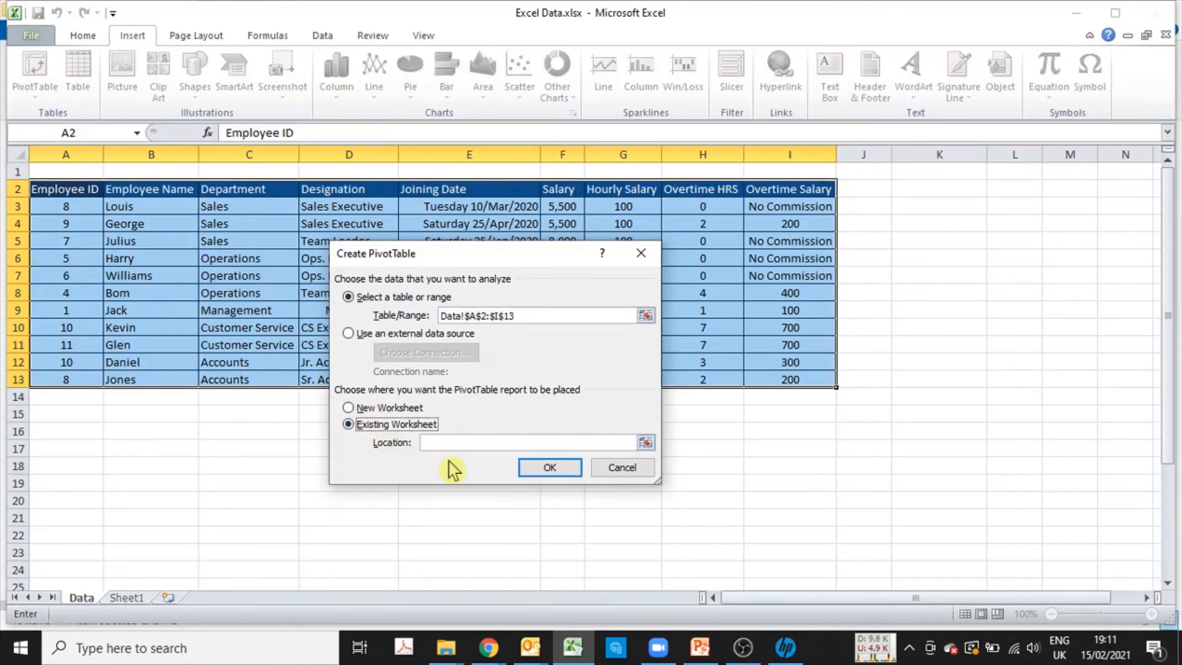
pyautogui.click(455, 443)
pyautogui.click(68, 443)
pyautogui.click(80, 480)
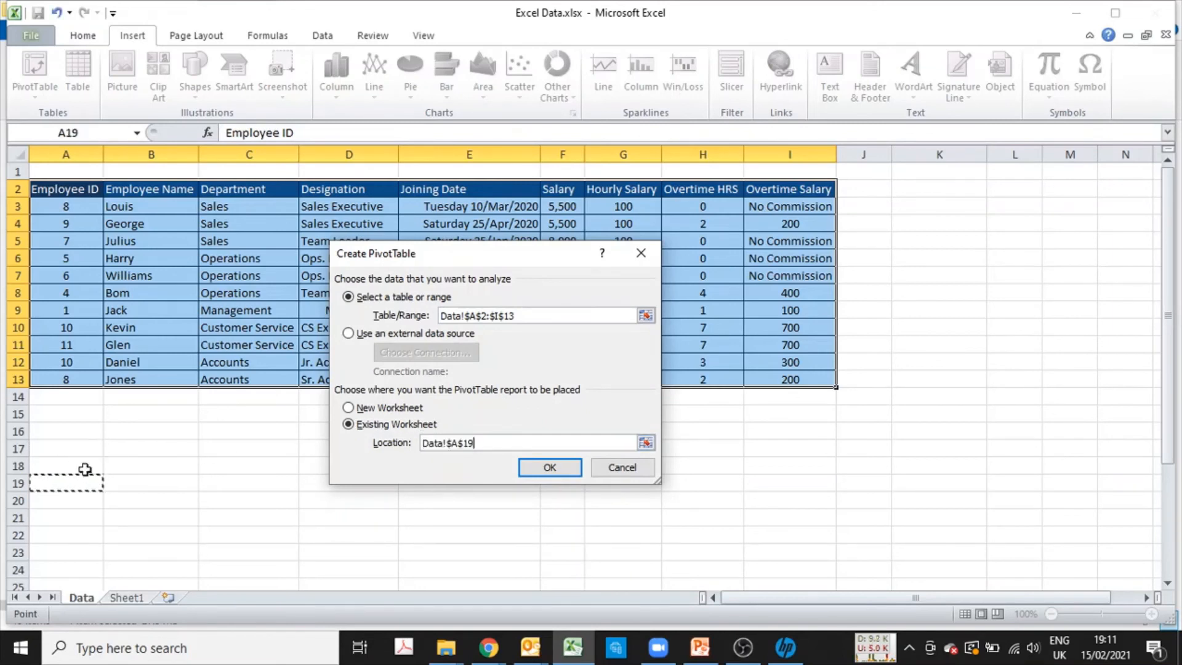
pyautogui.click(80, 427)
# - Create the PivotTable report on a new worksheet
pyautogui.click(356, 409)
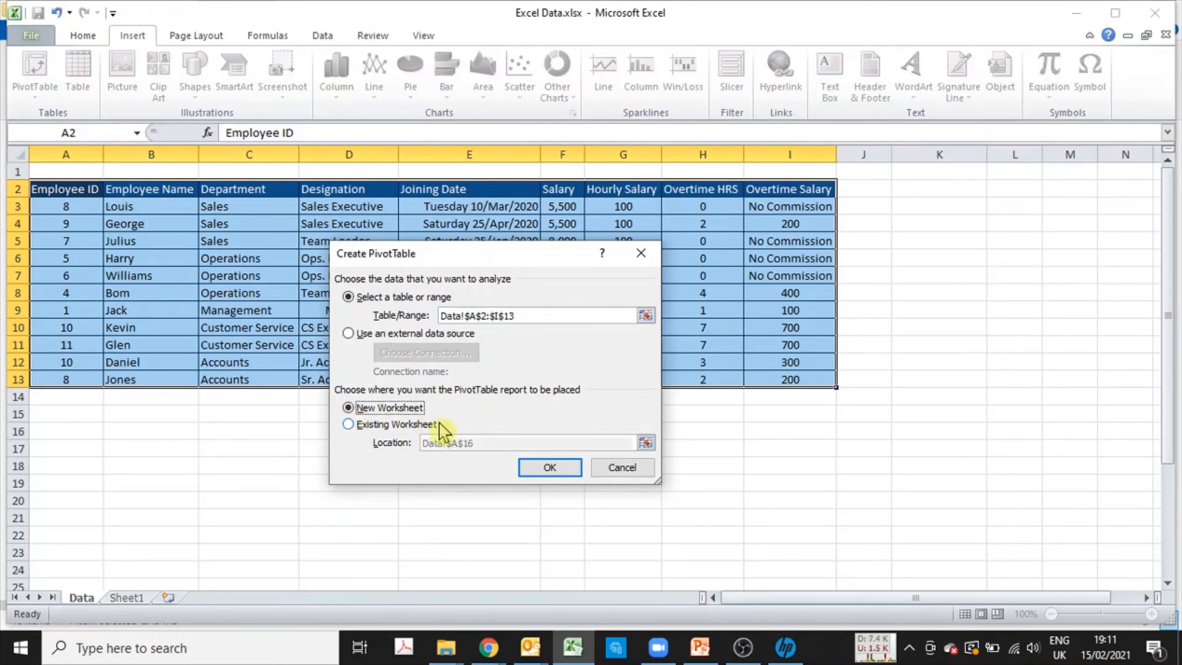
pyautogui.click(549, 469)
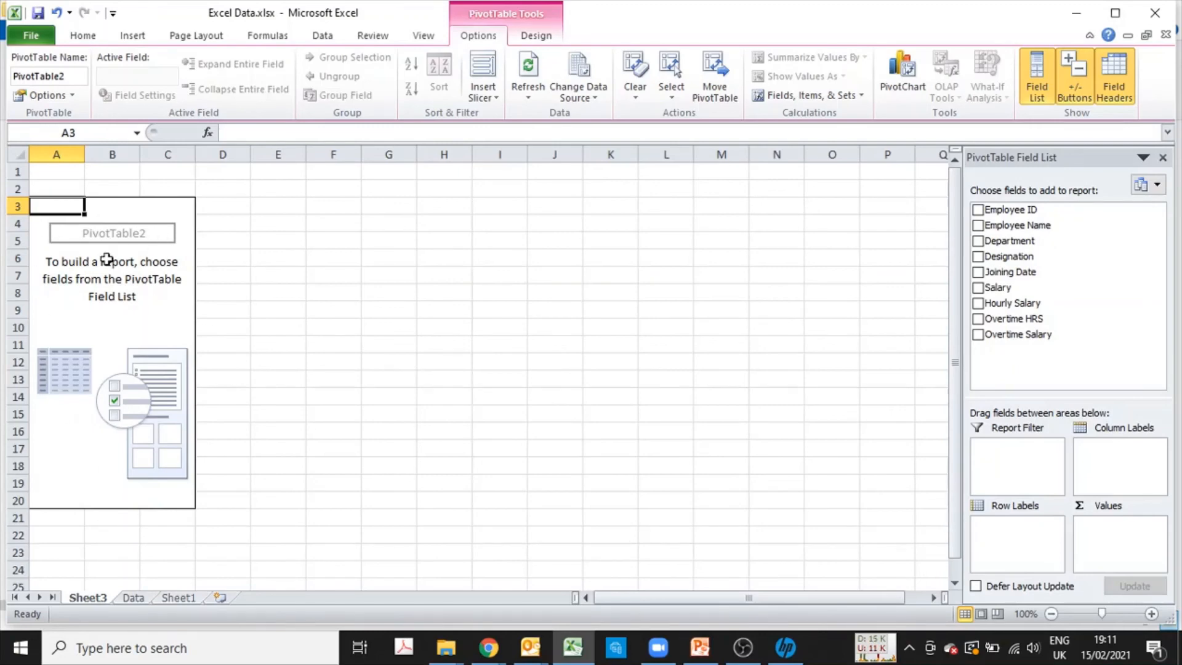
# - Examine the Department entries in C3:C13 of the Data sheet and return to the PivotTable on Sheet3
pyautogui.click(136, 598)
pyautogui.moveTo(249, 204); pyautogui.dragTo(264, 378)
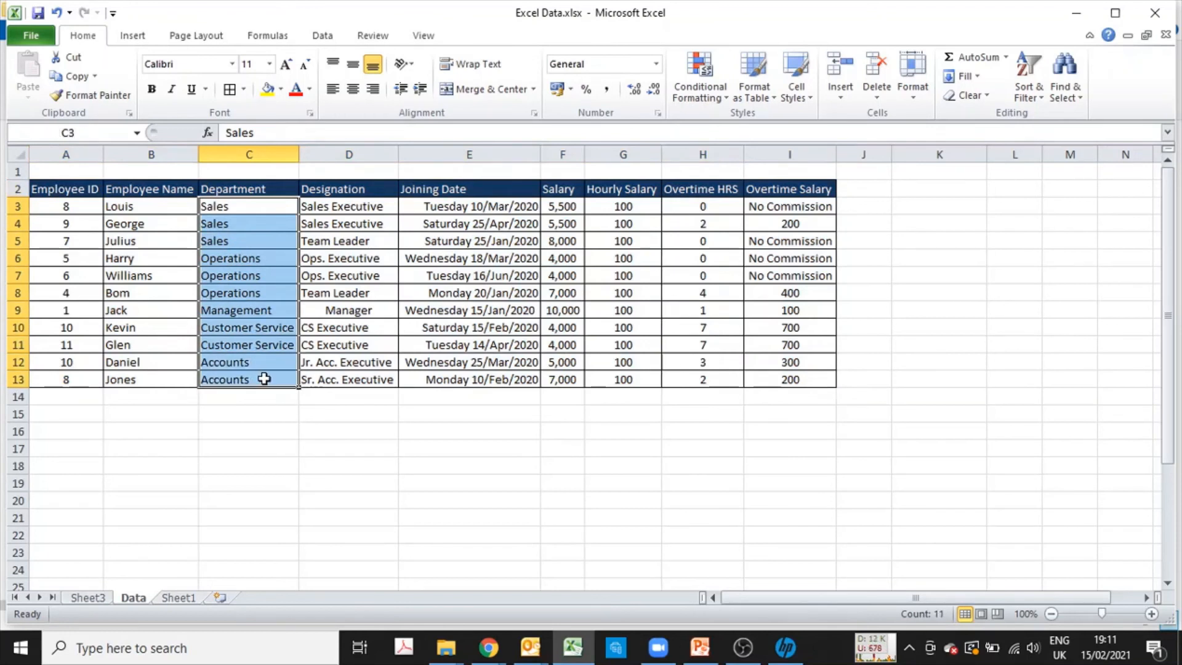
pyautogui.click(90, 601)
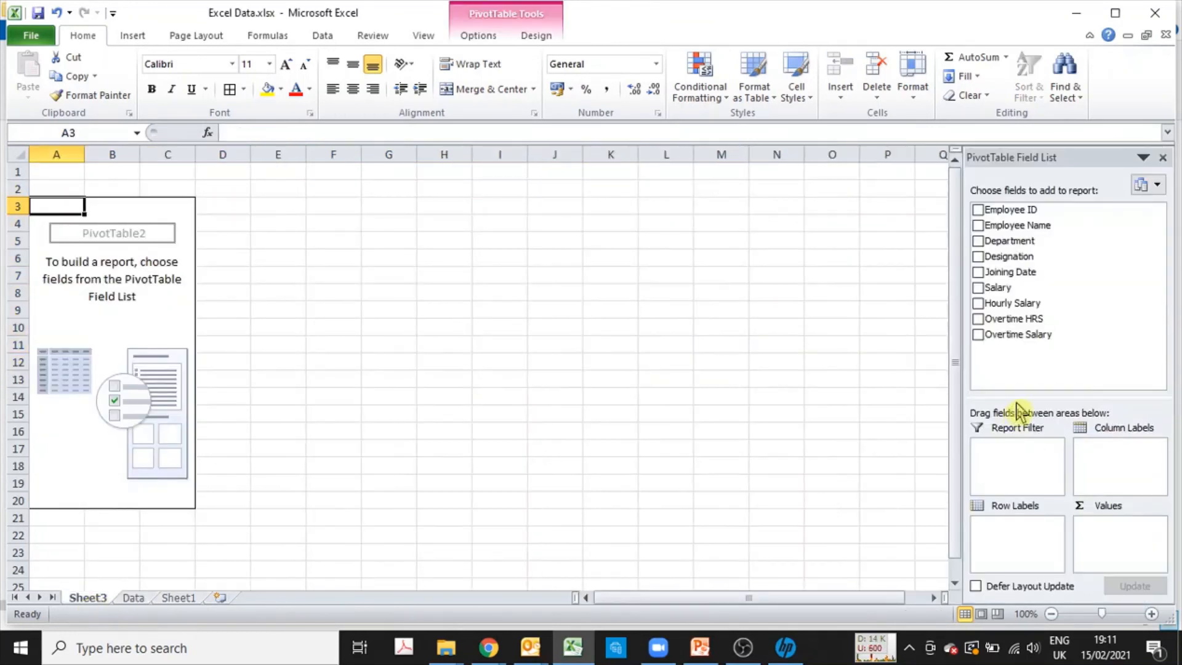
# - Add the Department field to the PivotTable, try it as column labels, and place it in the row labels
pyautogui.moveTo(1054, 243); pyautogui.dragTo(1025, 553)
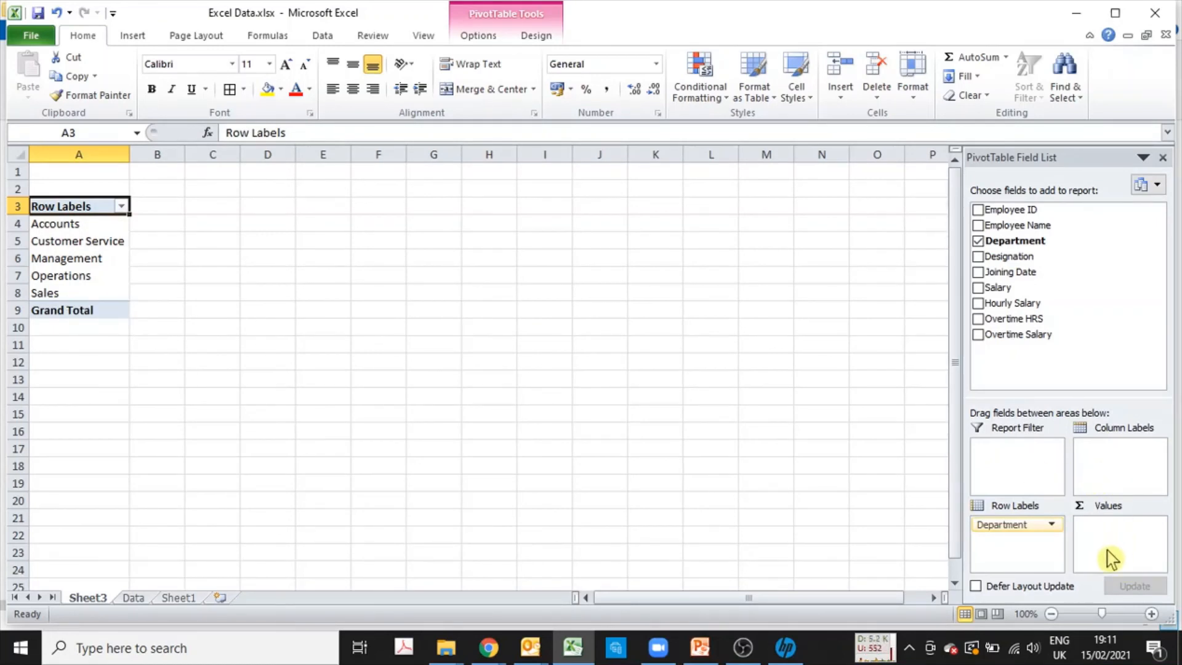
pyautogui.moveTo(999, 530); pyautogui.dragTo(1129, 474)
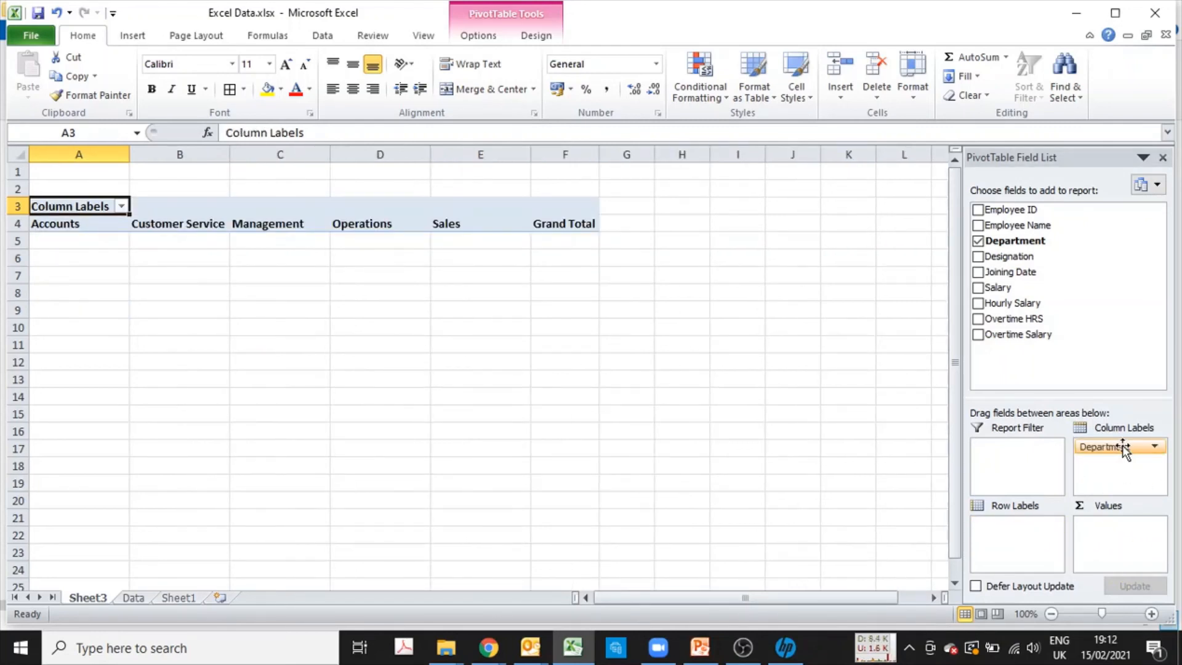
pyautogui.moveTo(1121, 450); pyautogui.dragTo(1019, 557)
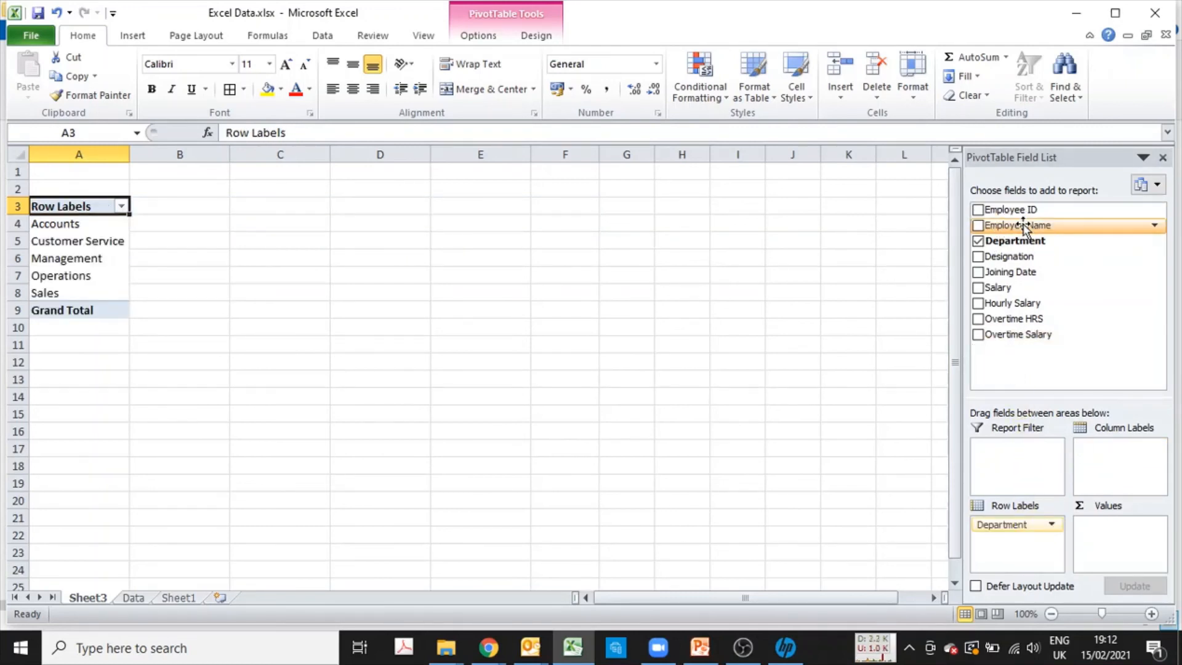
# - Try Employee Name as the PivotTable's value field, look at its field options, and remove the field again
pyautogui.moveTo(1025, 232); pyautogui.dragTo(1139, 548)
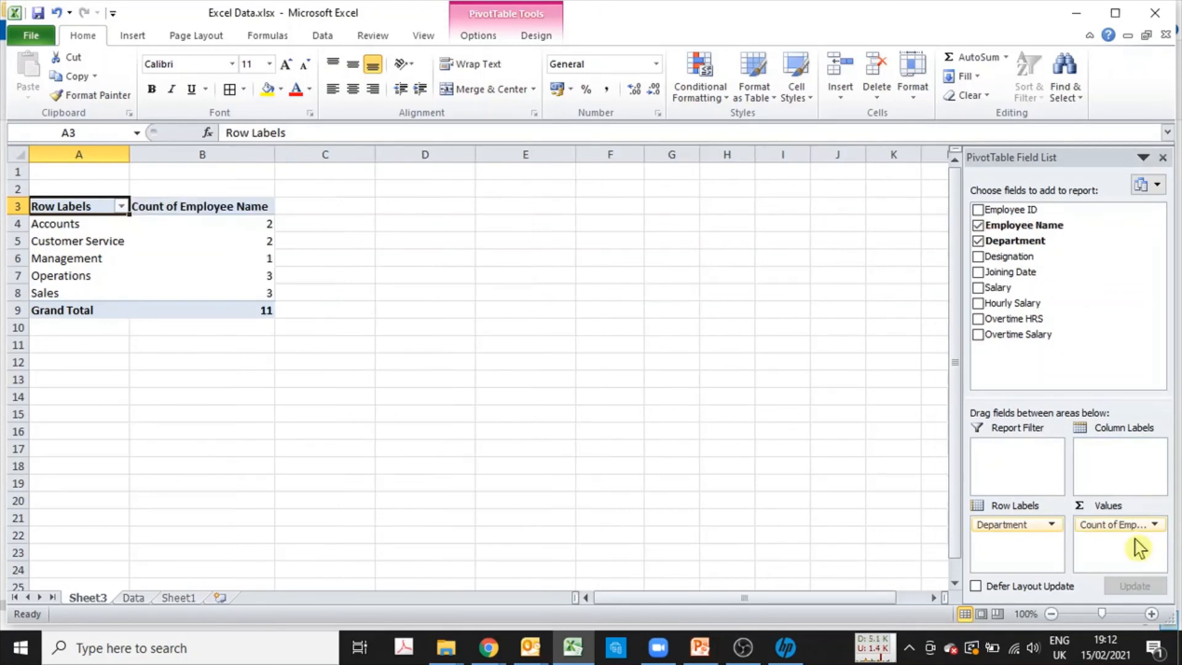
pyautogui.click(1153, 525)
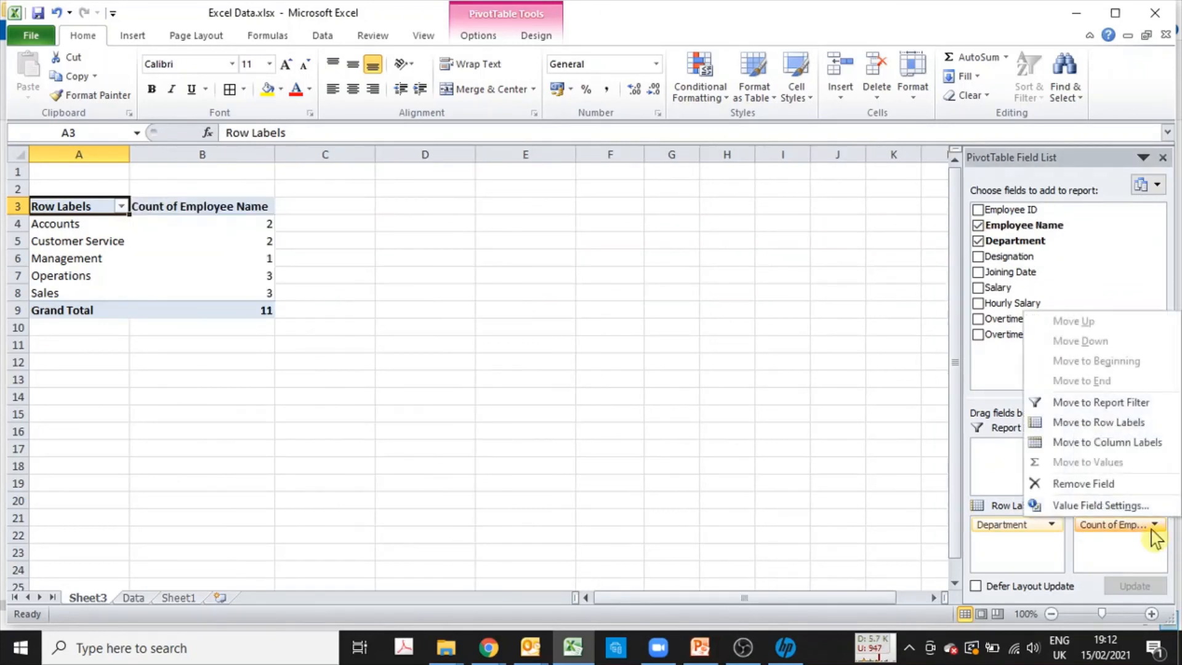
pyautogui.click(1152, 526)
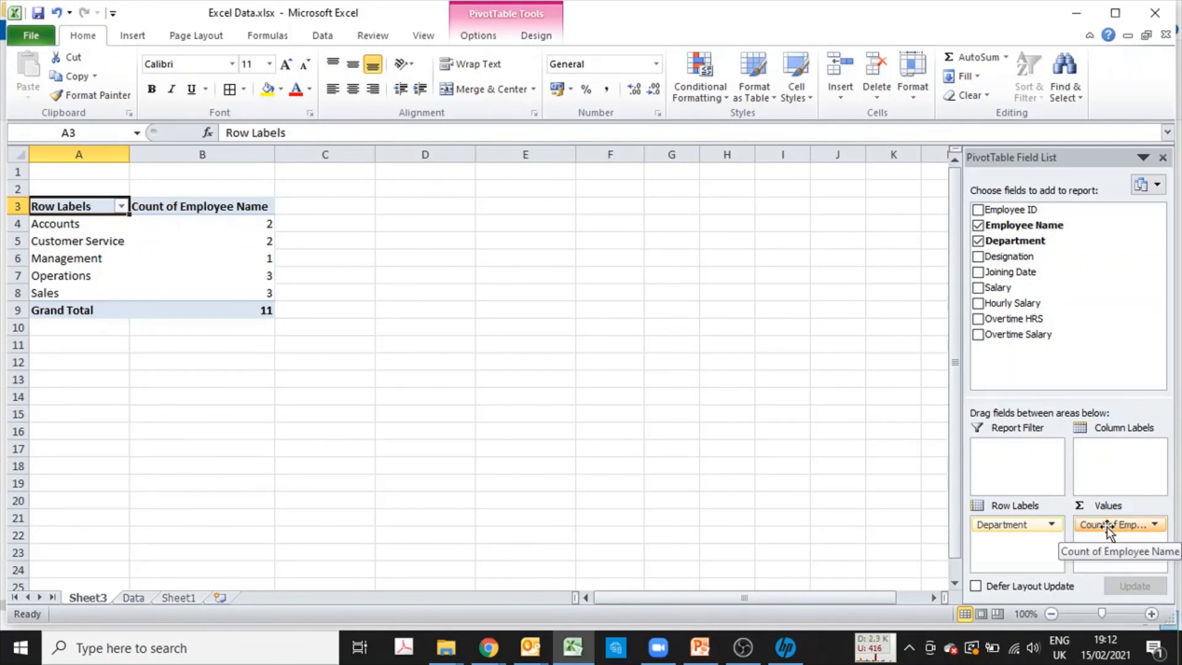
pyautogui.click(1125, 527)
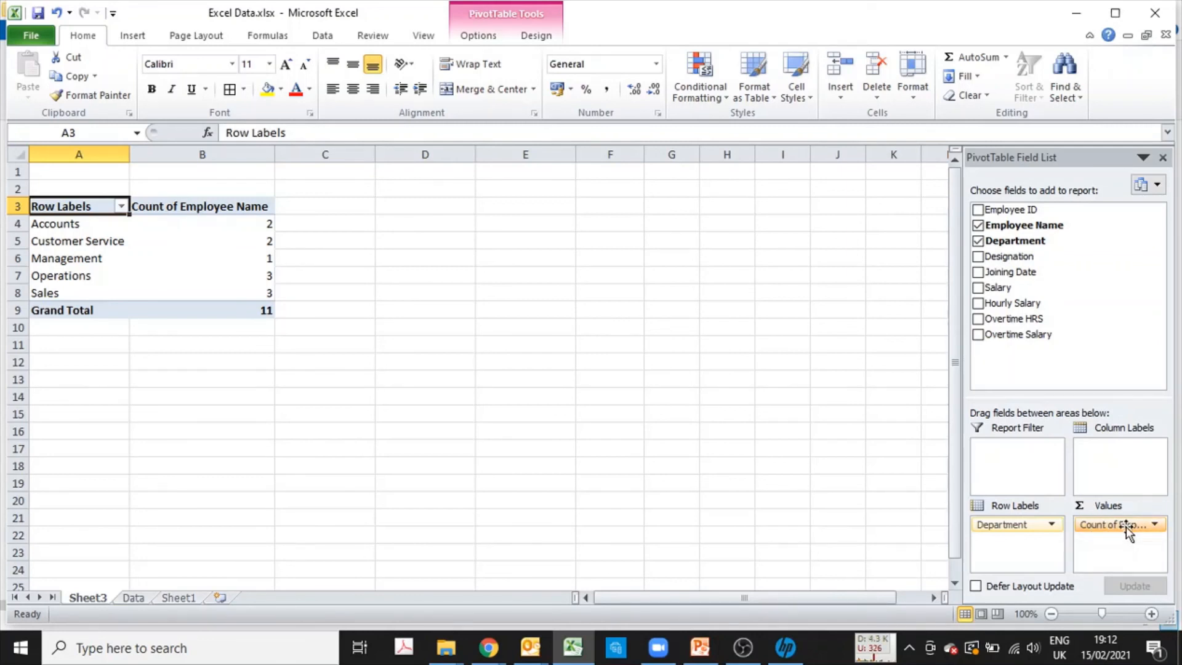
pyautogui.click(1124, 526)
pyautogui.moveTo(1125, 526); pyautogui.dragTo(1098, 357)
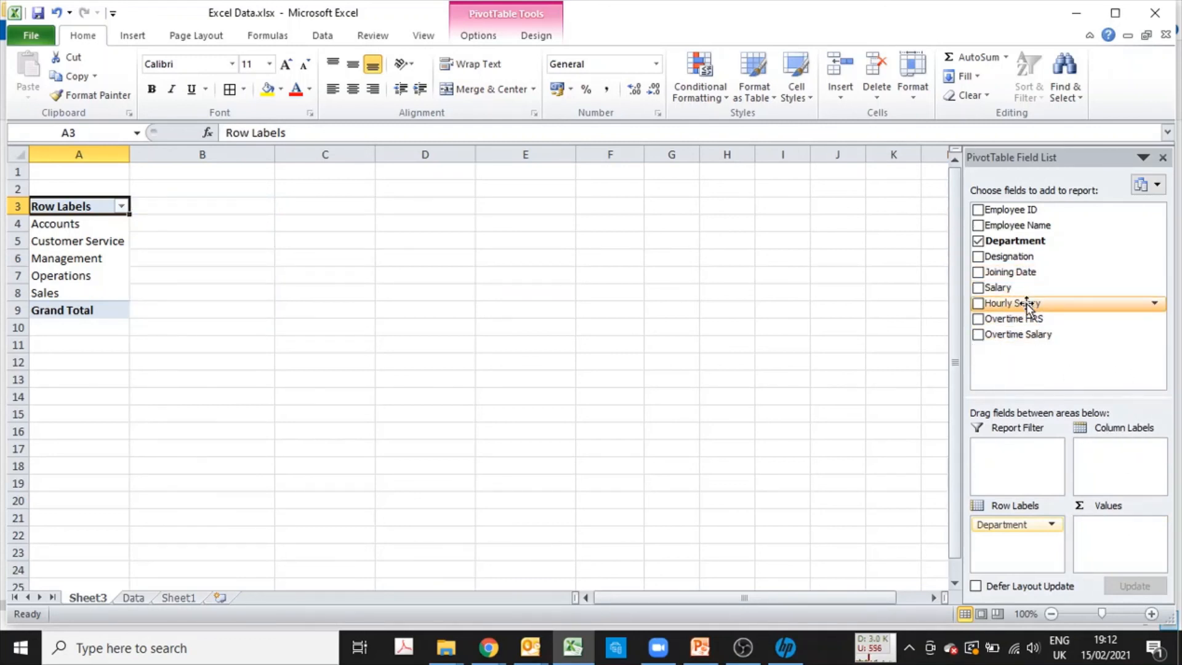
# - Add Salary to the PivotTable's values and summarize it by Count
pyautogui.moveTo(1025, 286); pyautogui.dragTo(1120, 543)
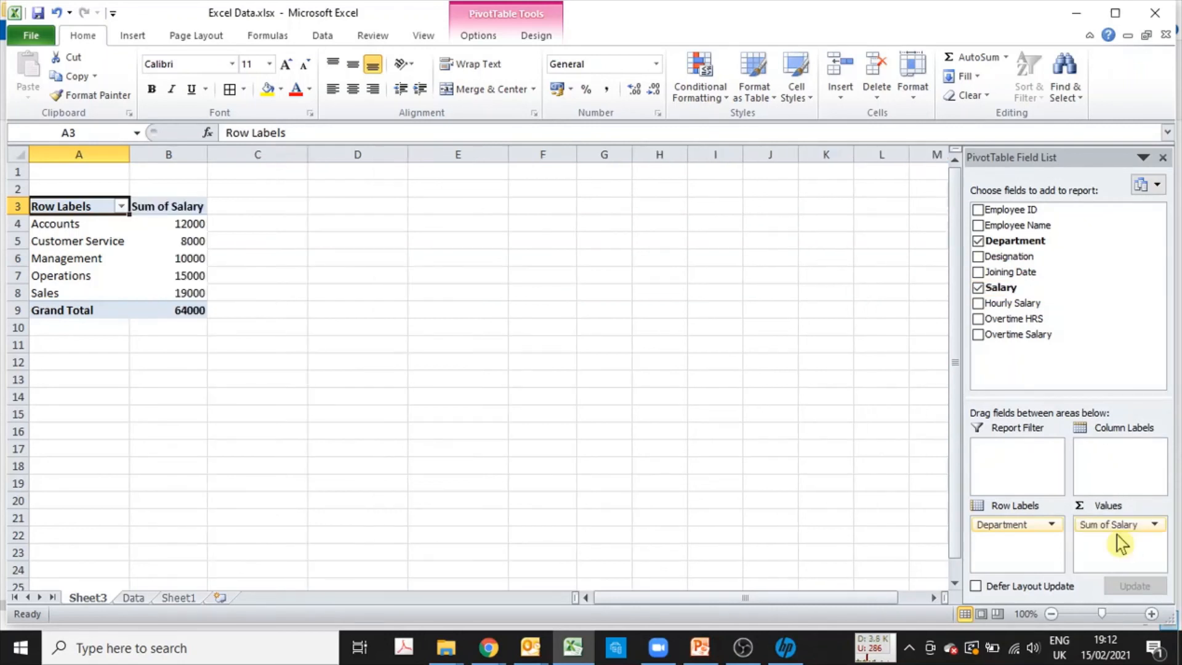
pyautogui.click(1155, 525)
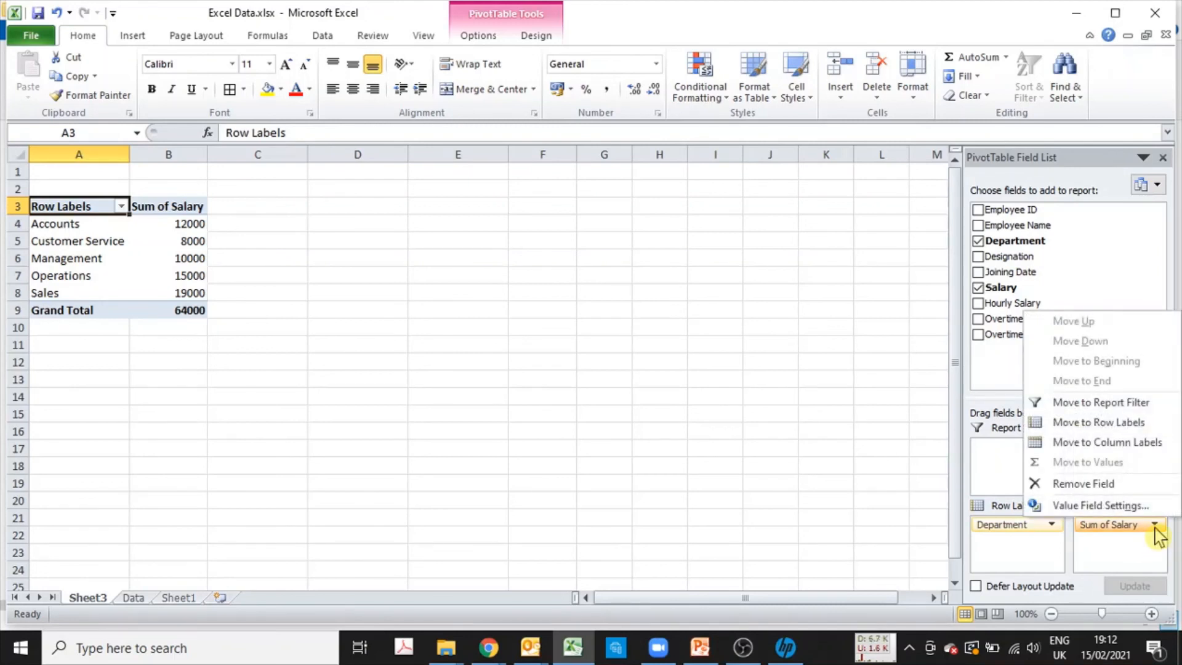
pyautogui.click(1108, 506)
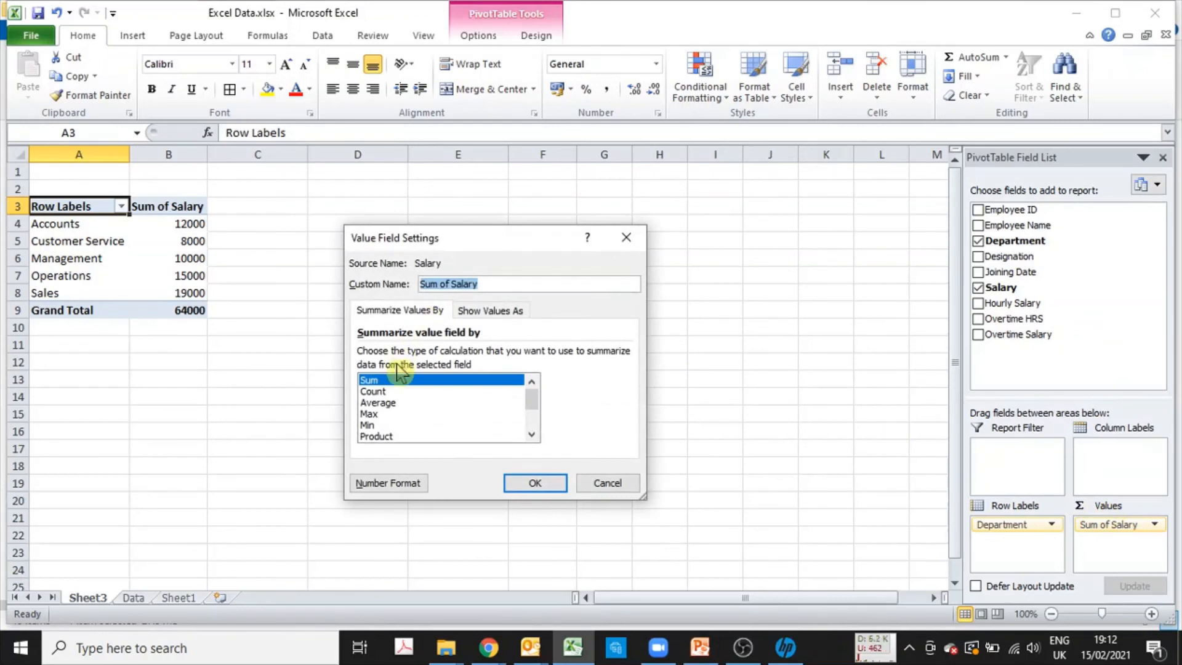
pyautogui.click(397, 391)
pyautogui.click(536, 486)
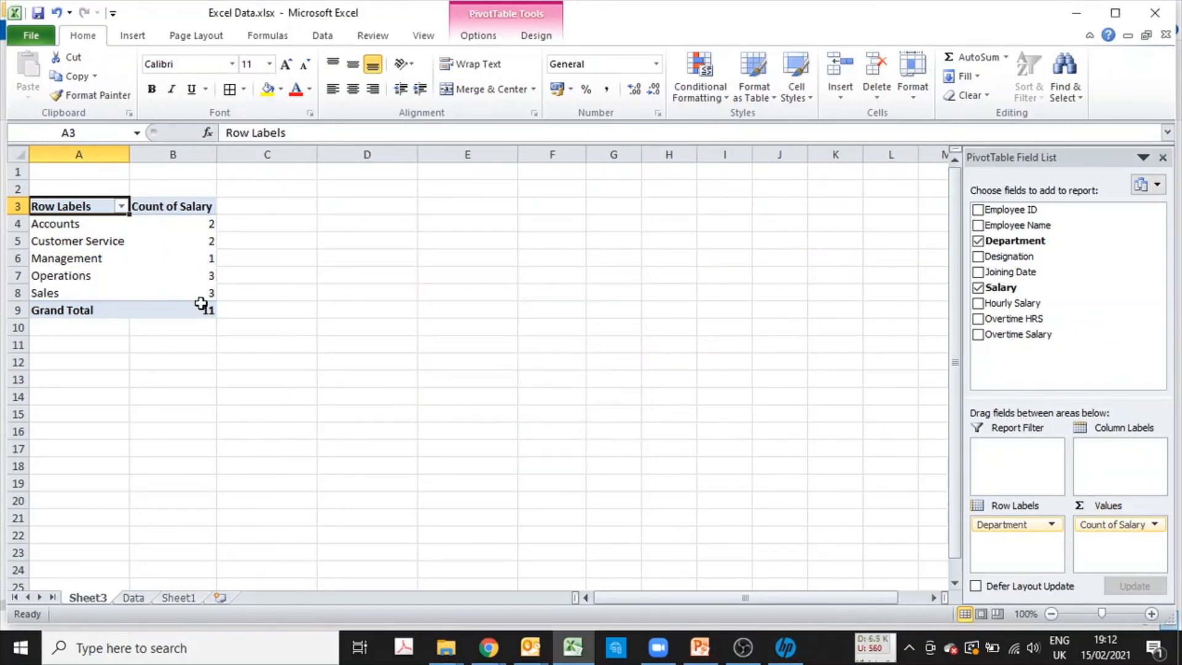
# - Examine the count of salary for each department in the PivotTable, from Accounts through Sales
pyautogui.moveTo(200, 303)
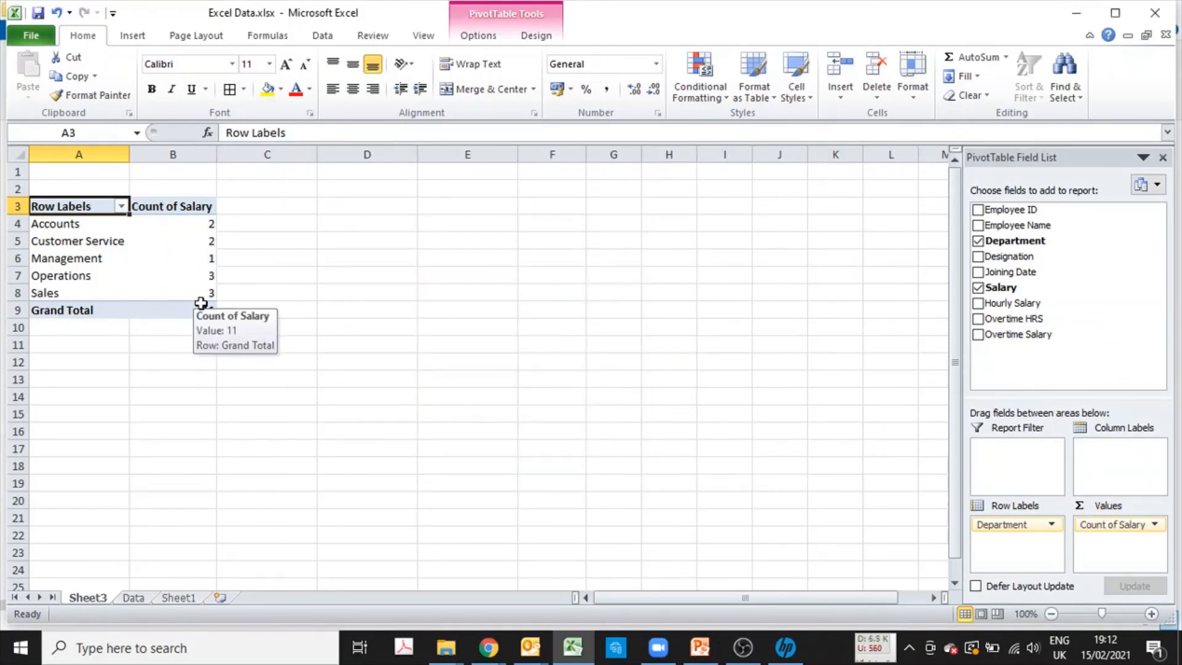
pyautogui.click(87, 227)
pyautogui.click(161, 226)
pyautogui.click(108, 243)
pyautogui.click(185, 238)
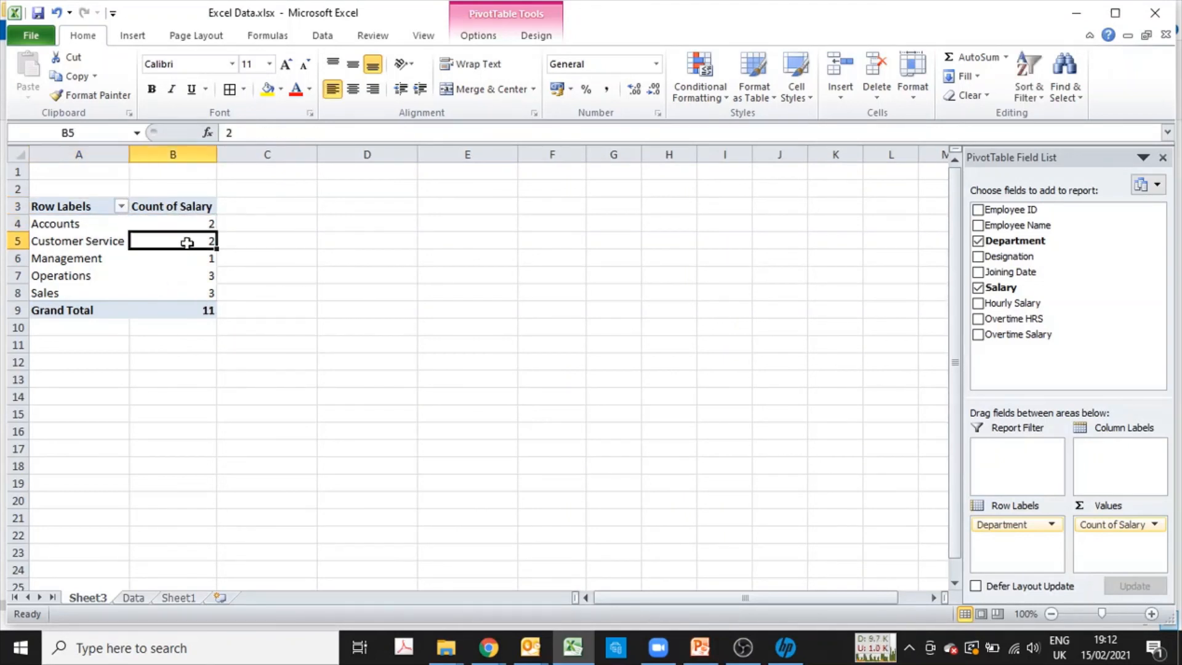
pyautogui.click(93, 259)
pyautogui.click(106, 267)
pyautogui.moveTo(106, 271); pyautogui.dragTo(216, 291)
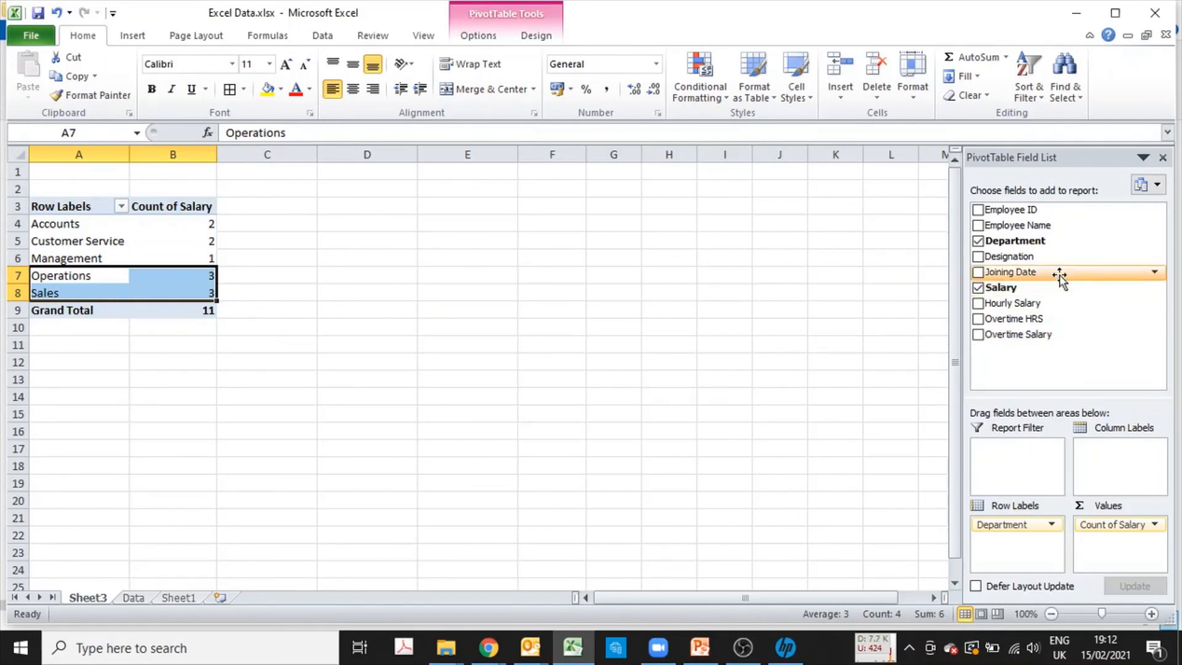
# - Place Designation in the PivotTable's column labels and examine the salary counts for each department and designation
pyautogui.moveTo(1050, 257); pyautogui.dragTo(1098, 442)
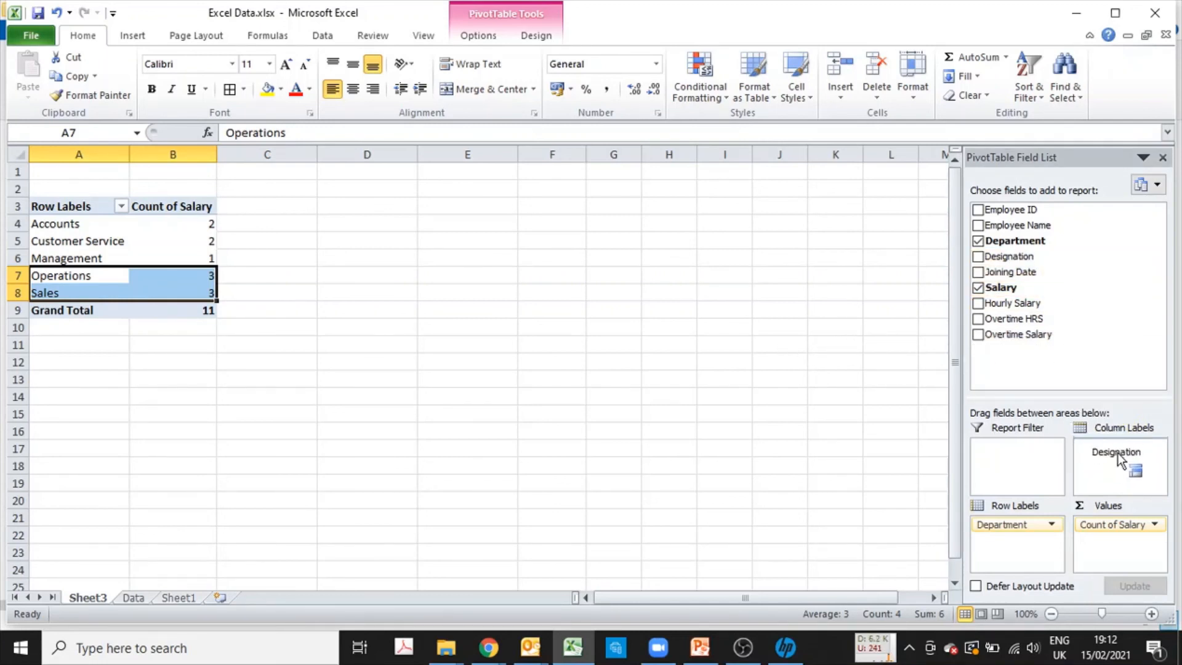
pyautogui.moveTo(1125, 465)
pyautogui.mouseDown()
pyautogui.moveTo(1112, 422)
pyautogui.moveTo(1117, 482)
pyautogui.mouseUp()
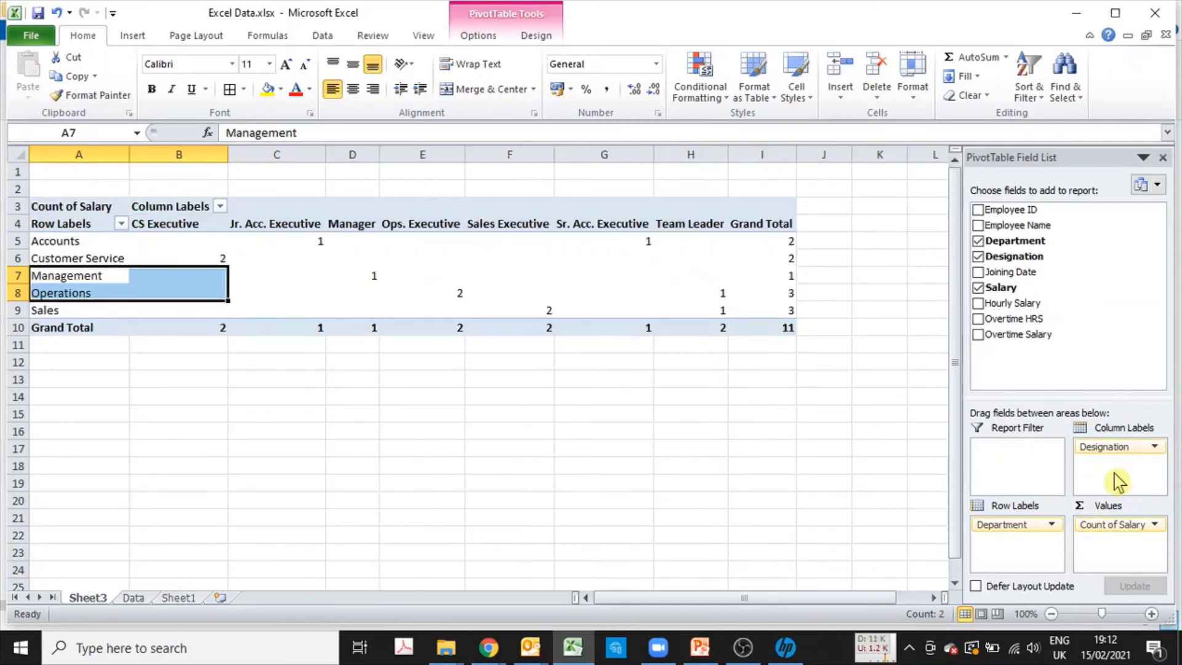
pyautogui.click(72, 246)
pyautogui.moveTo(285, 241); pyautogui.dragTo(287, 227)
pyautogui.moveTo(585, 240); pyautogui.dragTo(590, 228)
pyautogui.click(775, 245)
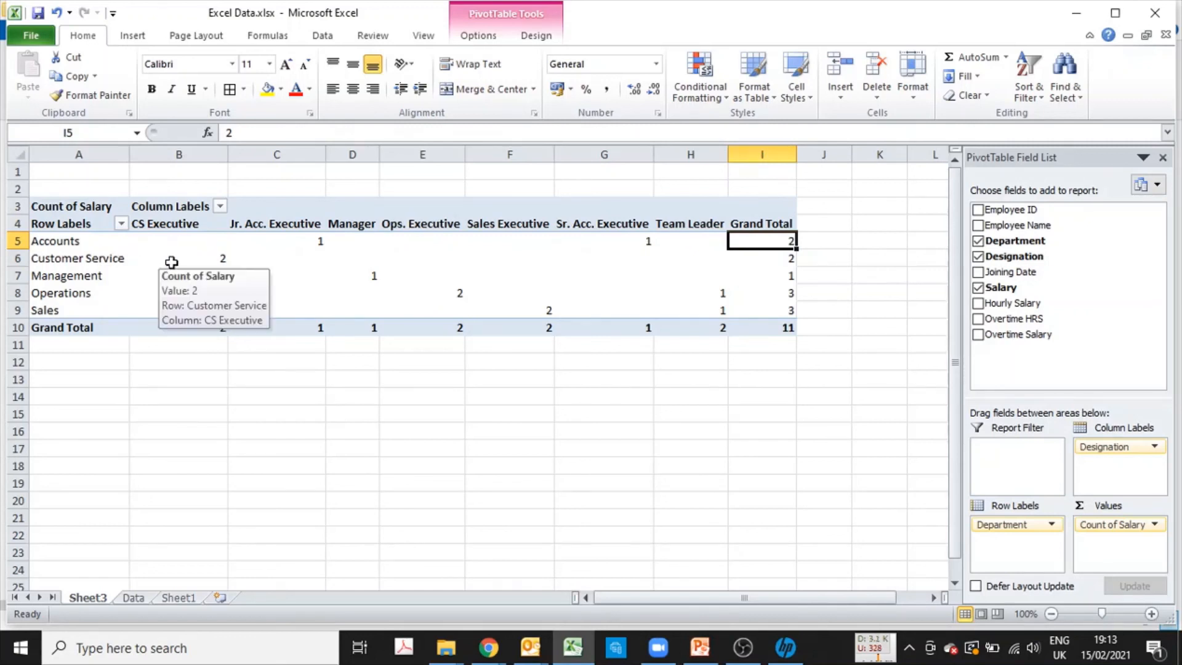
pyautogui.moveTo(169, 261); pyautogui.dragTo(174, 225)
pyautogui.moveTo(82, 295); pyautogui.dragTo(696, 298)
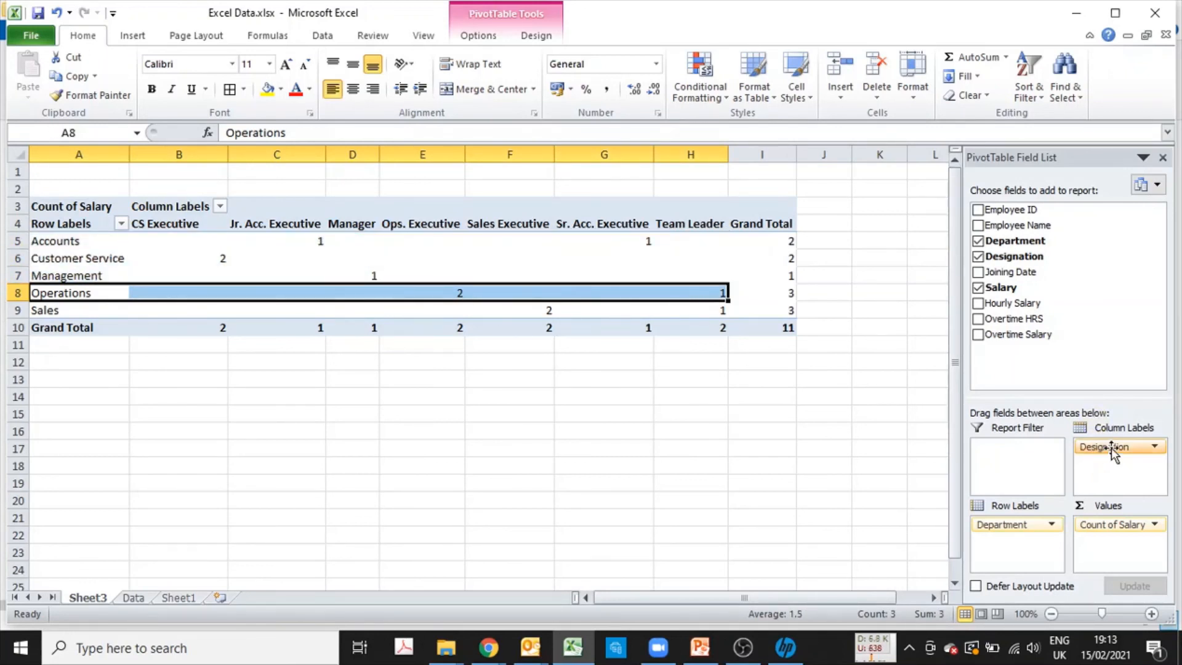
# - Move Designation into the row labels beneath Department and examine the nested salary counts
pyautogui.moveTo(1130, 445); pyautogui.dragTo(1021, 558)
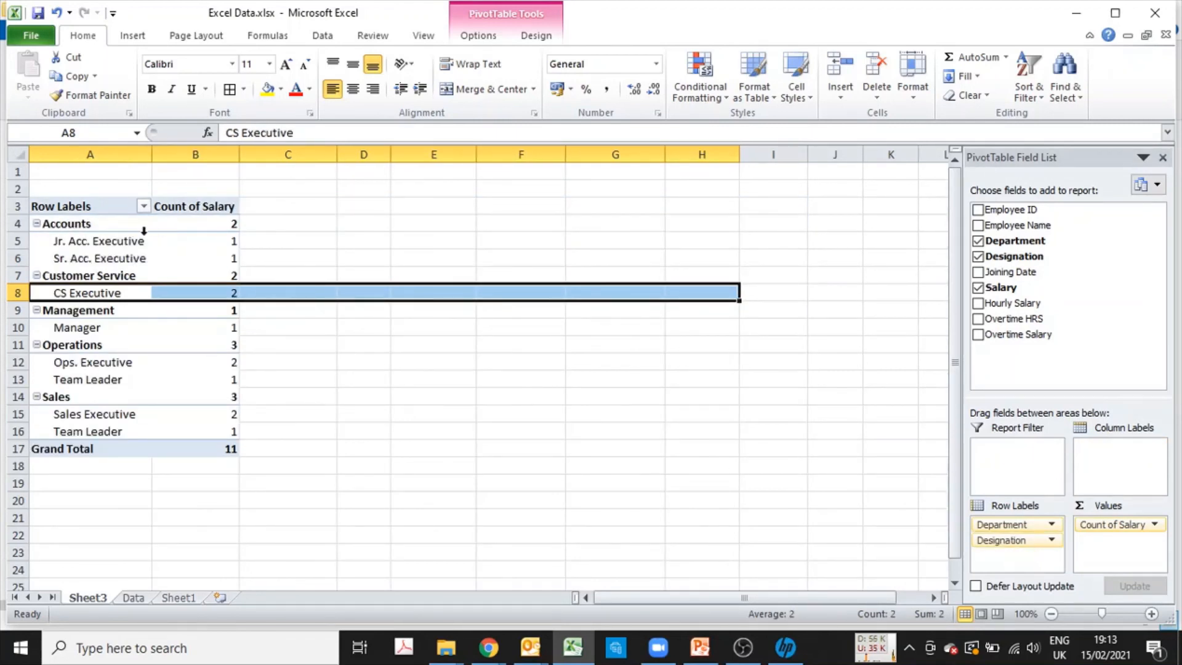
pyautogui.click(90, 262)
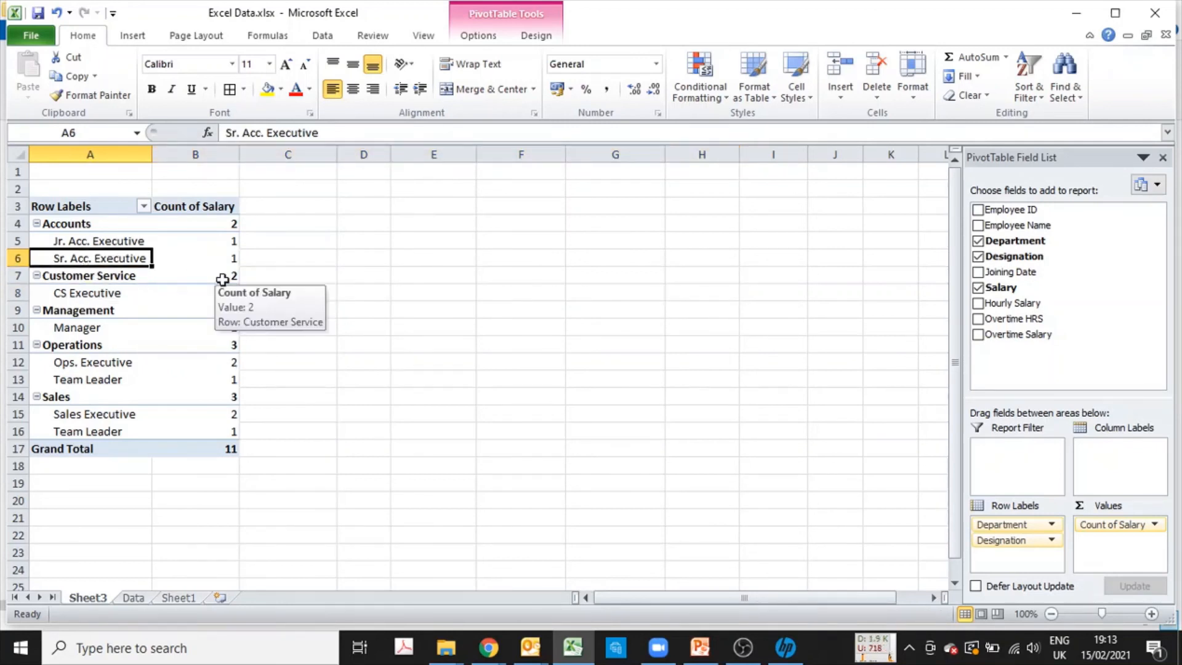
pyautogui.click(142, 293)
pyautogui.click(211, 294)
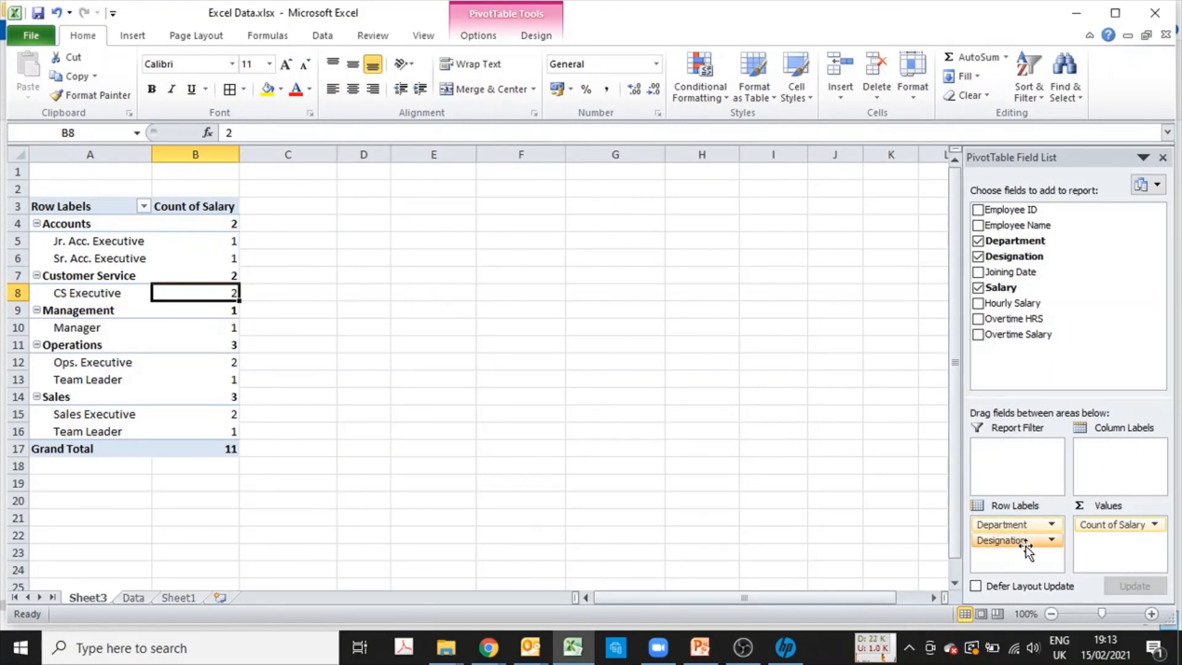
# - Move Department to the report filter and filter the PivotTable to Operations
pyautogui.moveTo(1018, 526); pyautogui.dragTo(1022, 471)
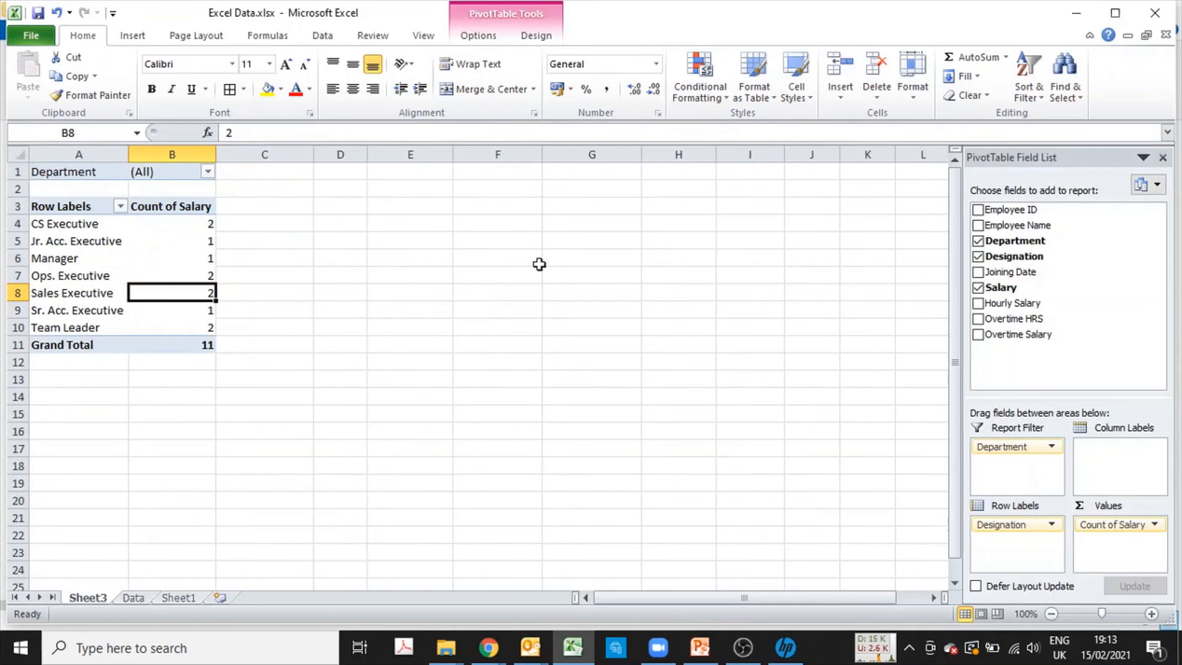
pyautogui.click(209, 173)
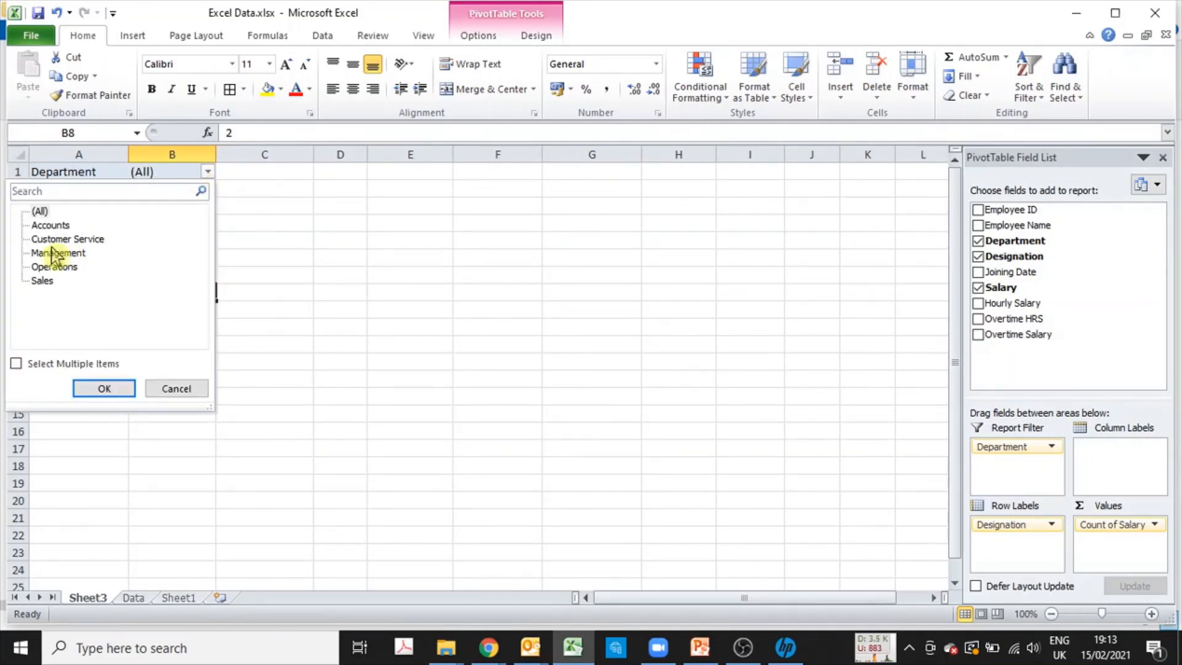
pyautogui.click(54, 266)
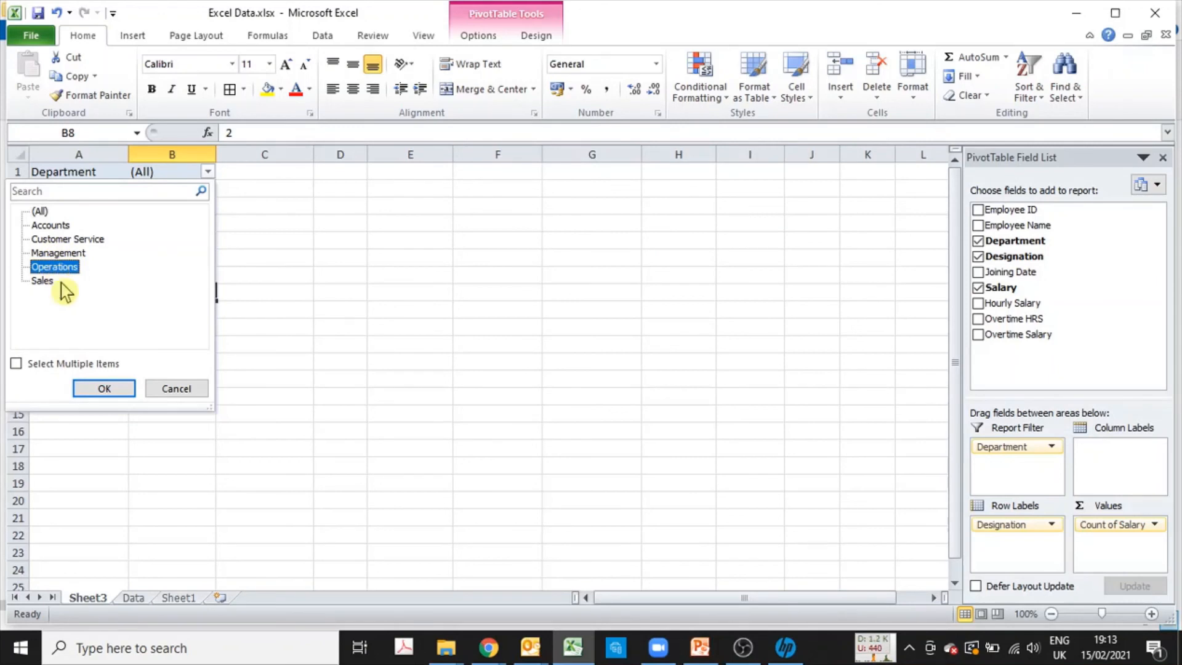
pyautogui.click(103, 389)
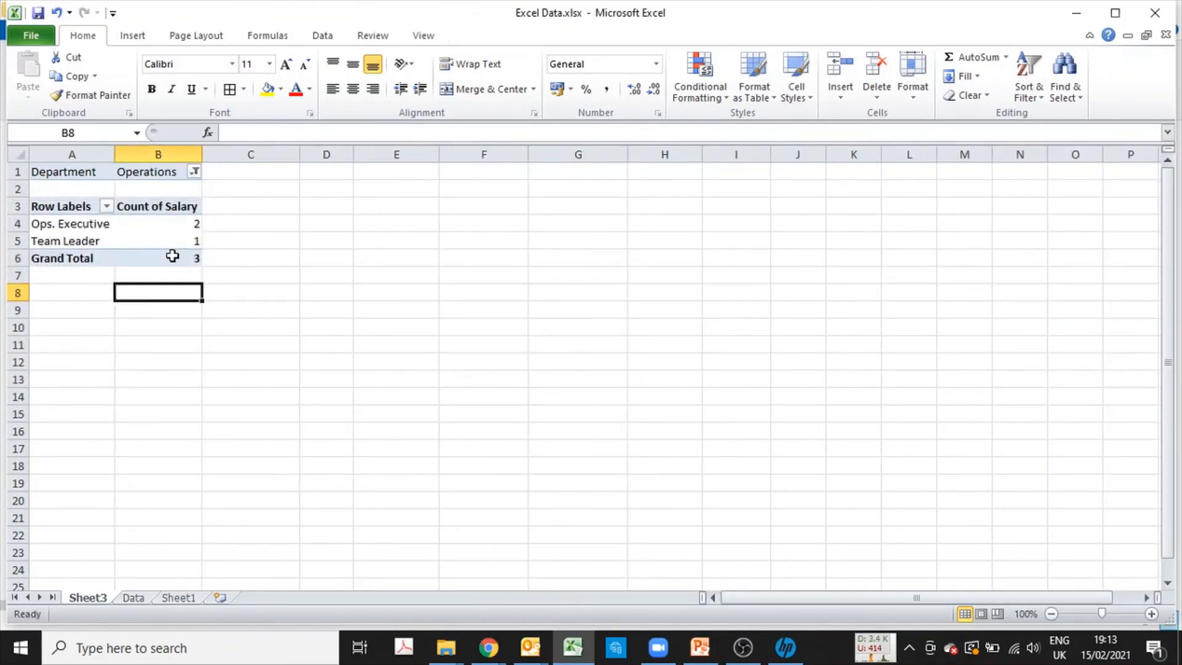
# - Allow multiple items in the Department report filter and include Customer Service alongside Operations
pyautogui.click(194, 173)
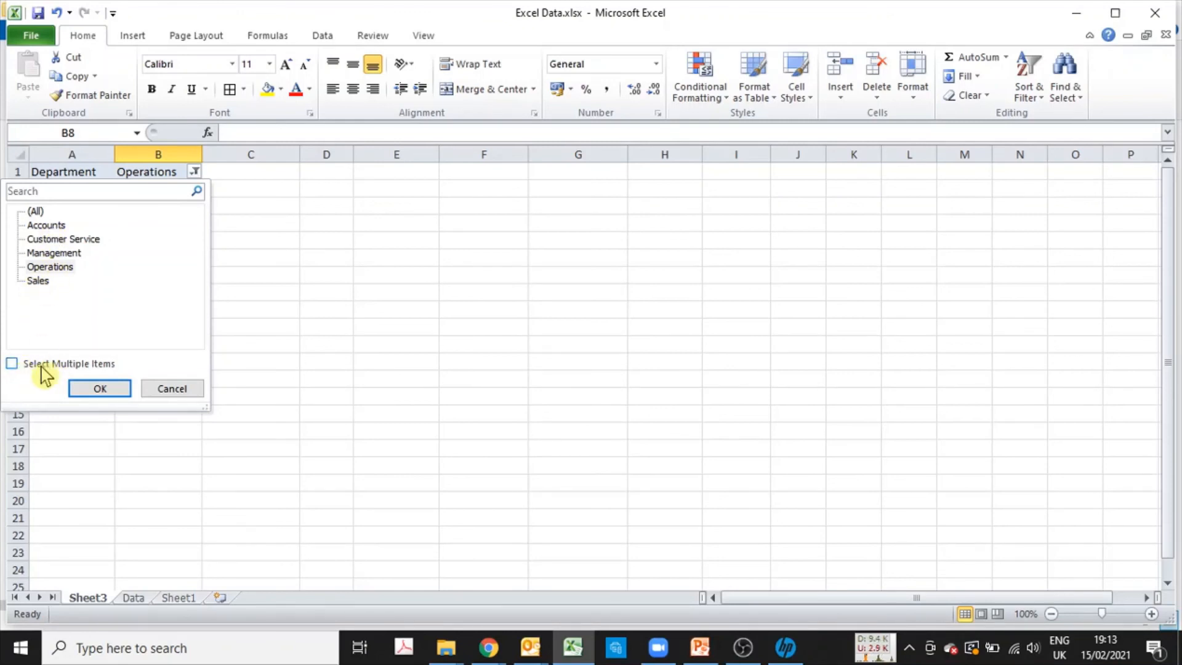
pyautogui.click(12, 364)
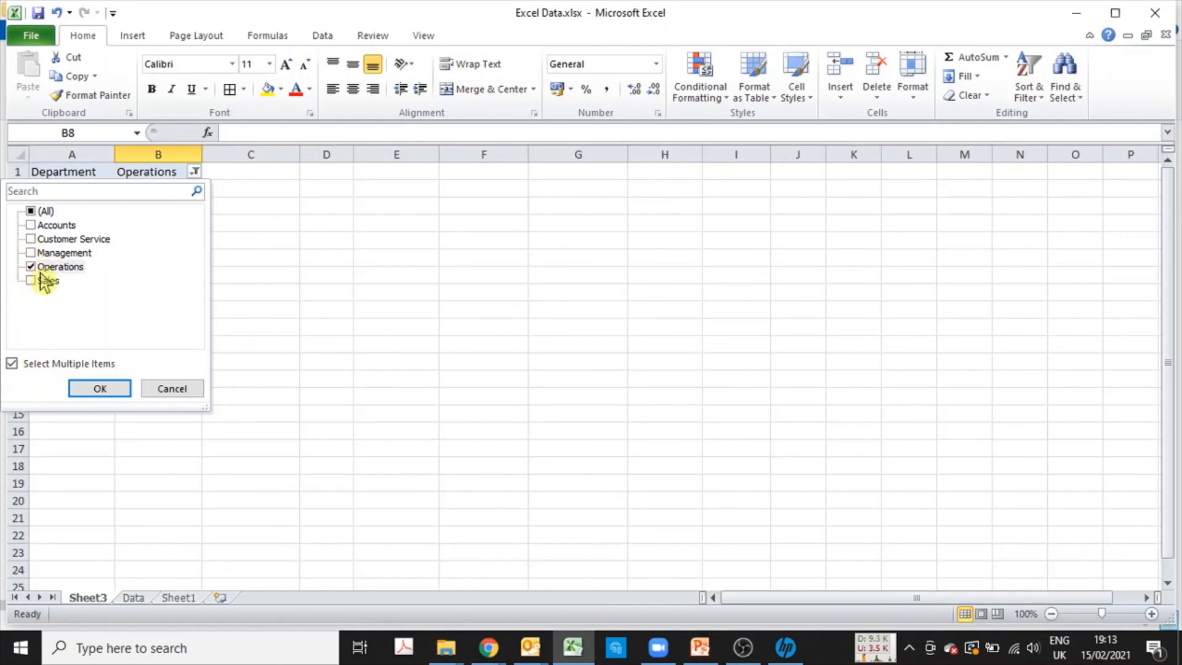
pyautogui.click(31, 240)
pyautogui.click(118, 388)
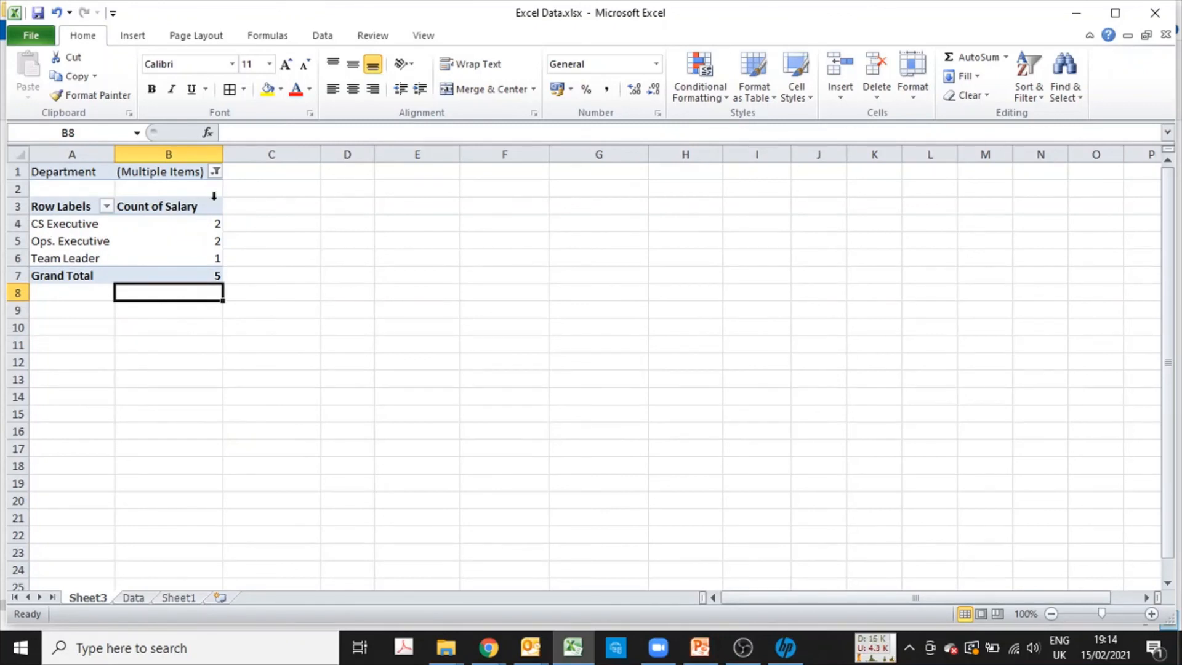
# - Remove Designation from the PivotTable and put Department back from the report filter into the row labels
pyautogui.click(176, 255)
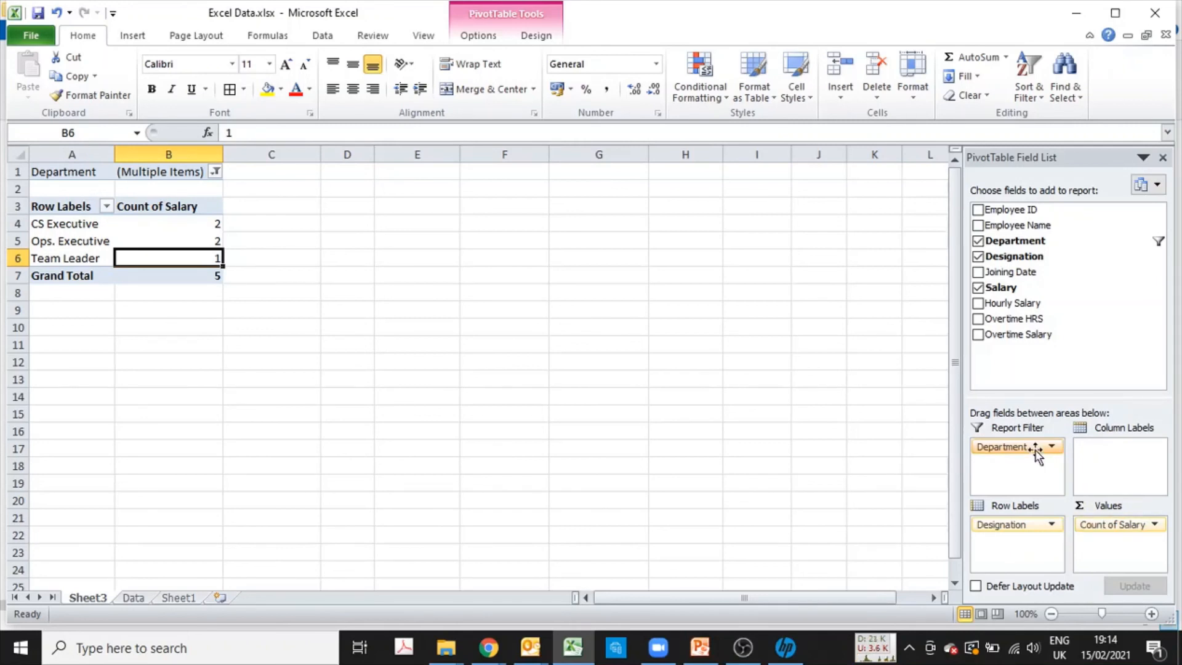
pyautogui.moveTo(1036, 448); pyautogui.dragTo(1099, 371)
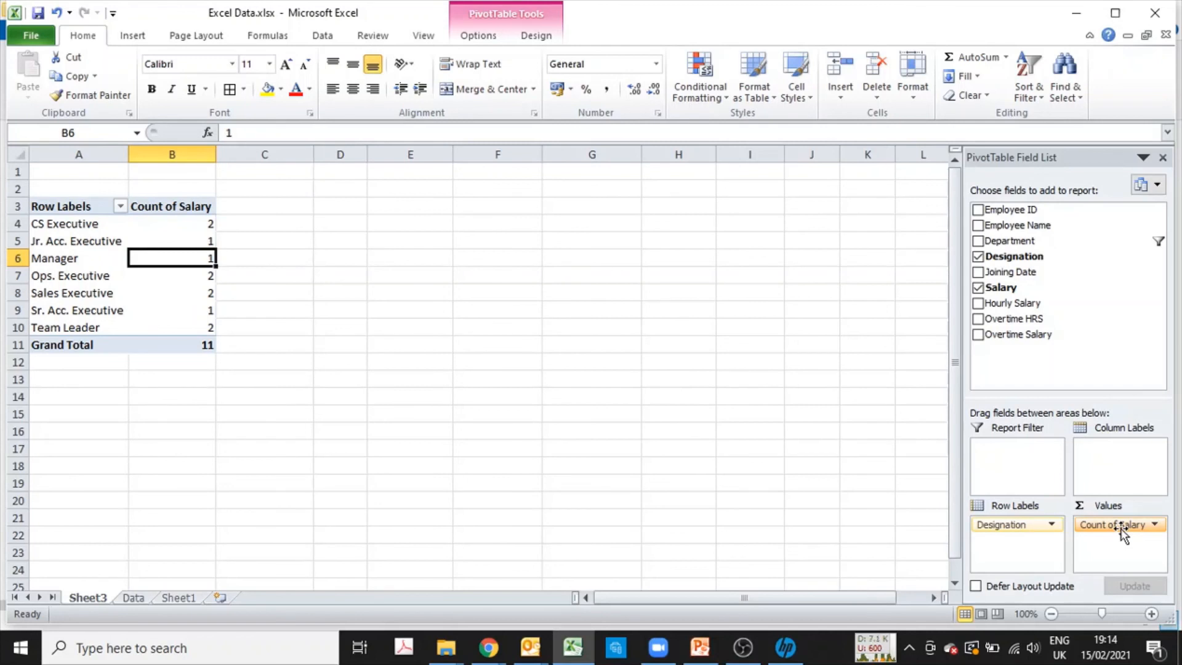
pyautogui.moveTo(1022, 525); pyautogui.dragTo(1096, 347)
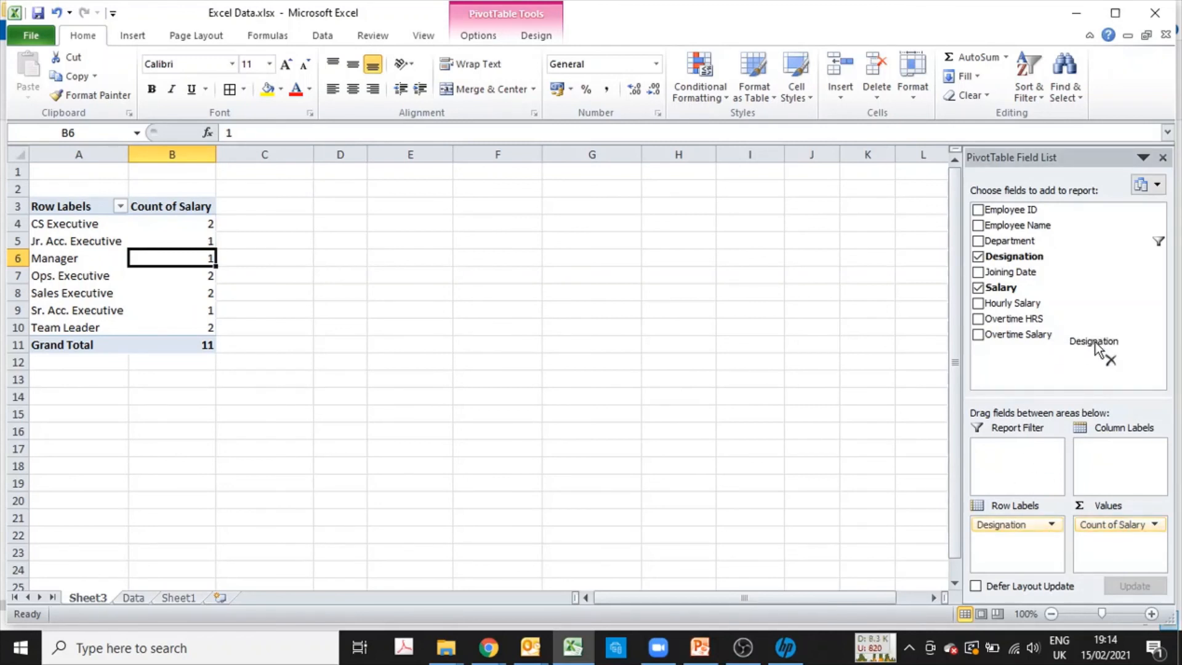
pyautogui.moveTo(1025, 241); pyautogui.dragTo(1032, 547)
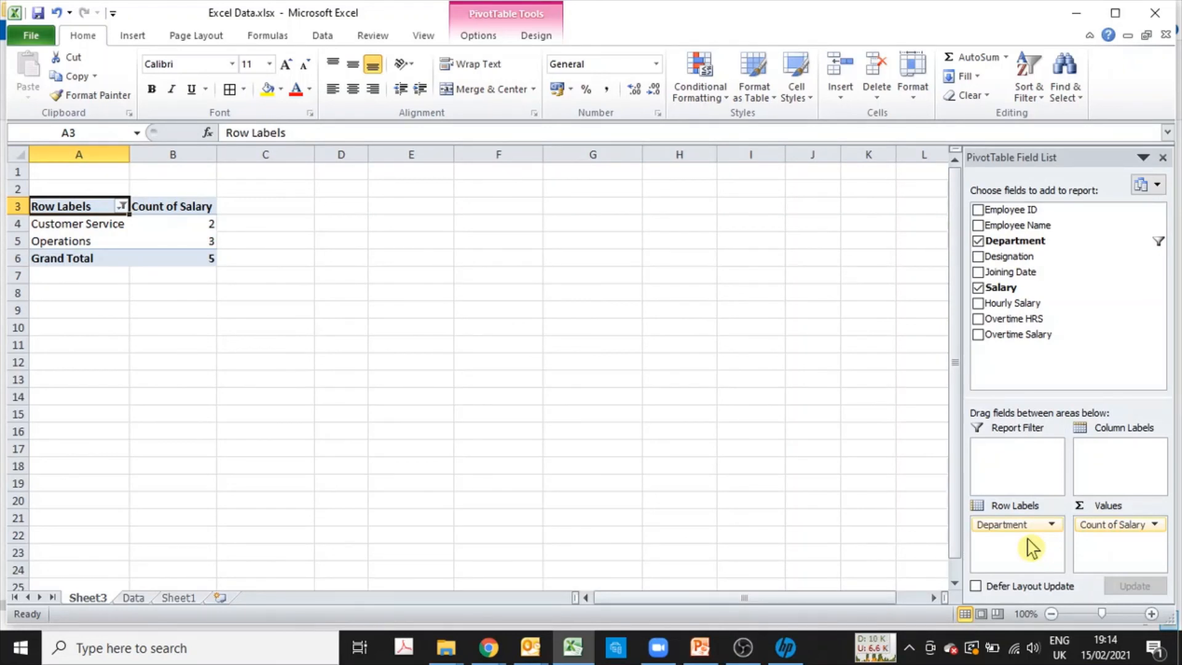
# - Change the PivotTable's Salary value field to summarize by Sum
pyautogui.click(1154, 525)
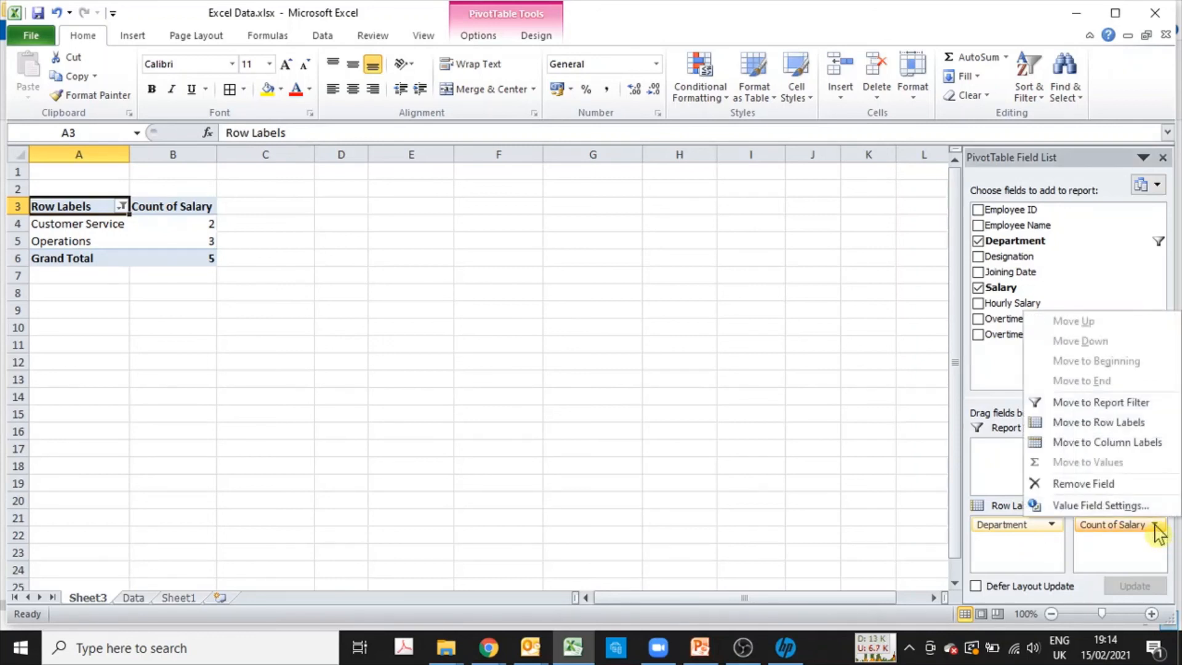
pyautogui.click(1121, 506)
pyautogui.click(429, 379)
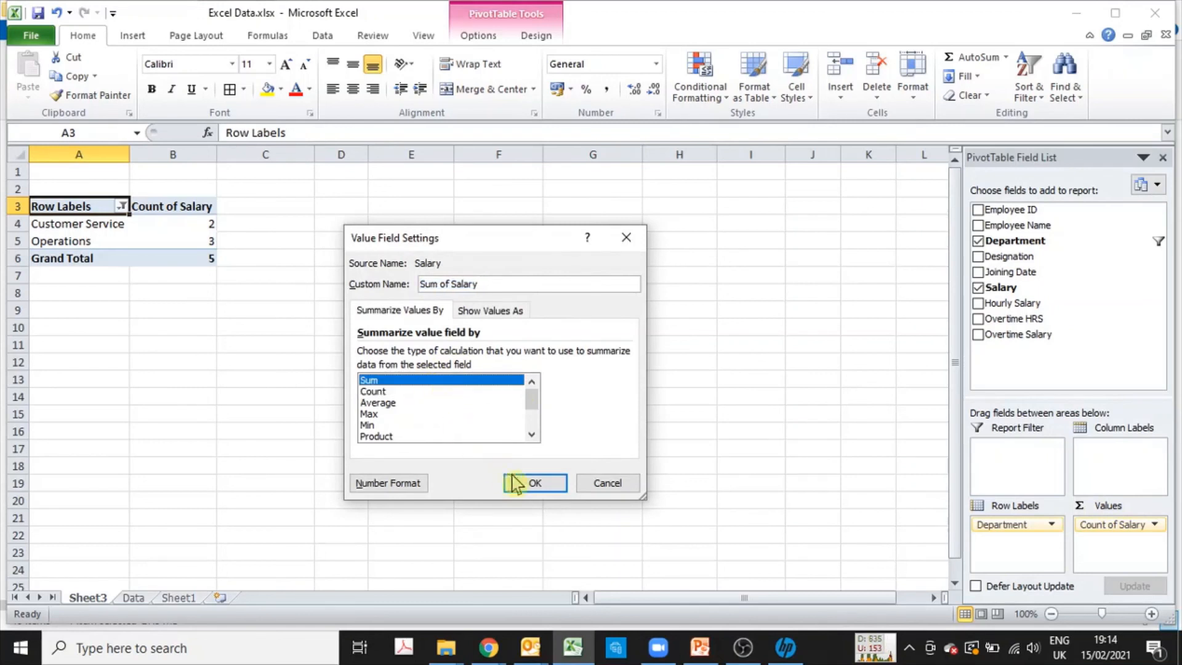
pyautogui.click(531, 482)
# - Include all departments in the row label filter and review the salary sum of each one
pyautogui.click(123, 205)
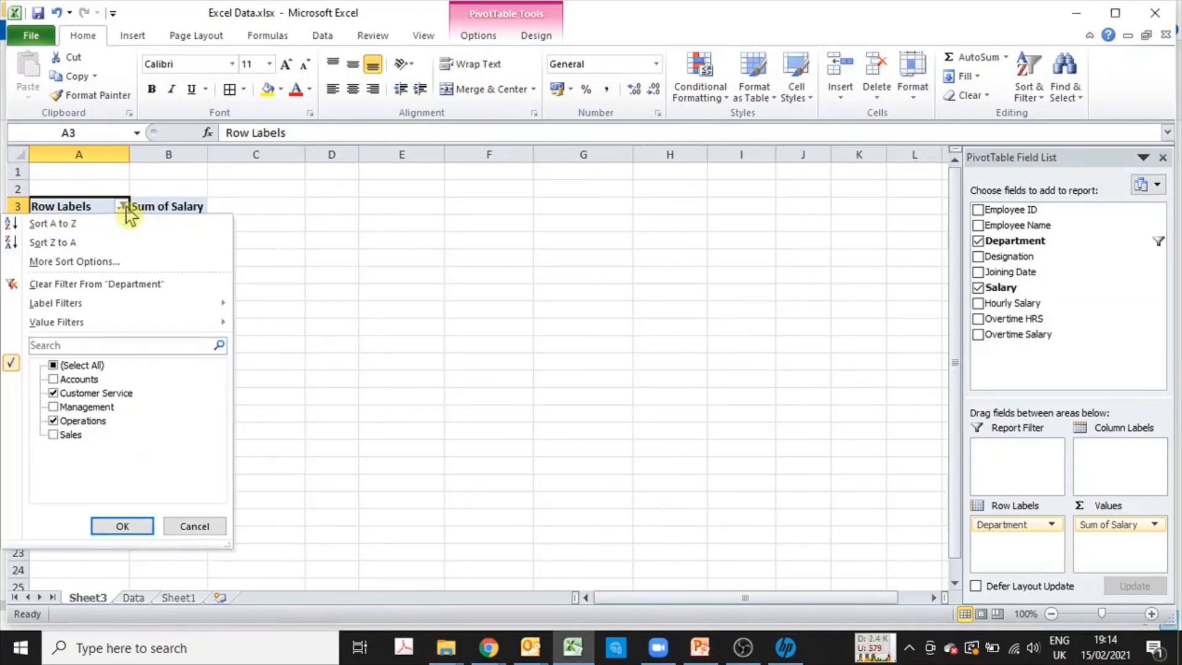
pyautogui.click(54, 367)
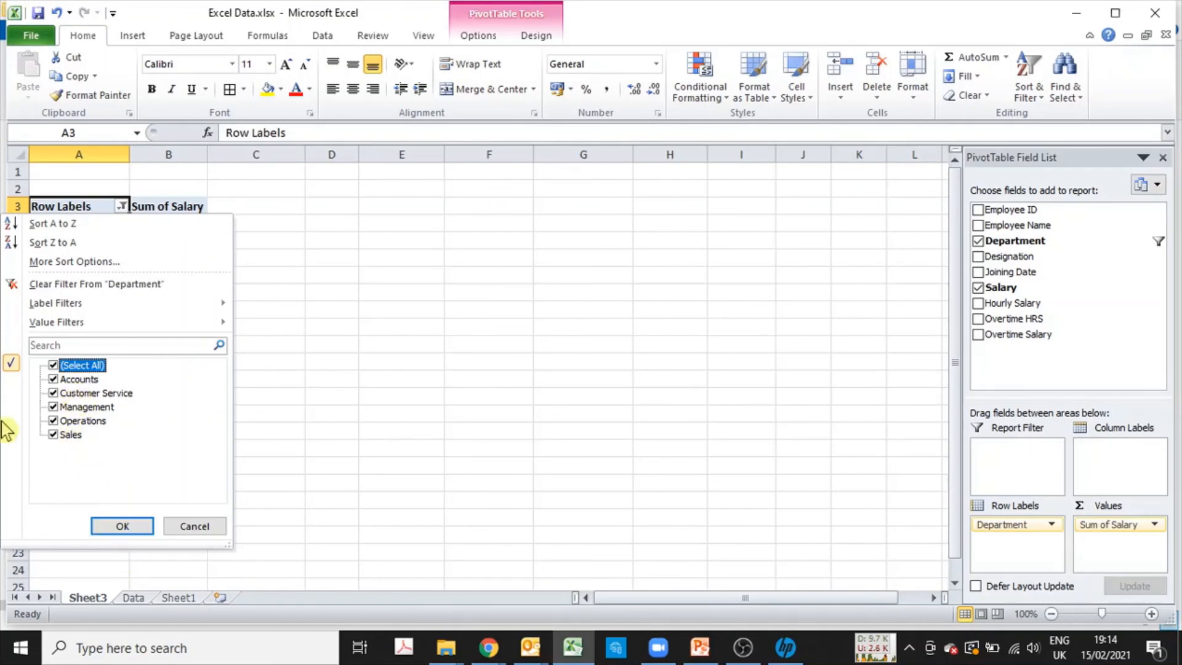
pyautogui.click(126, 526)
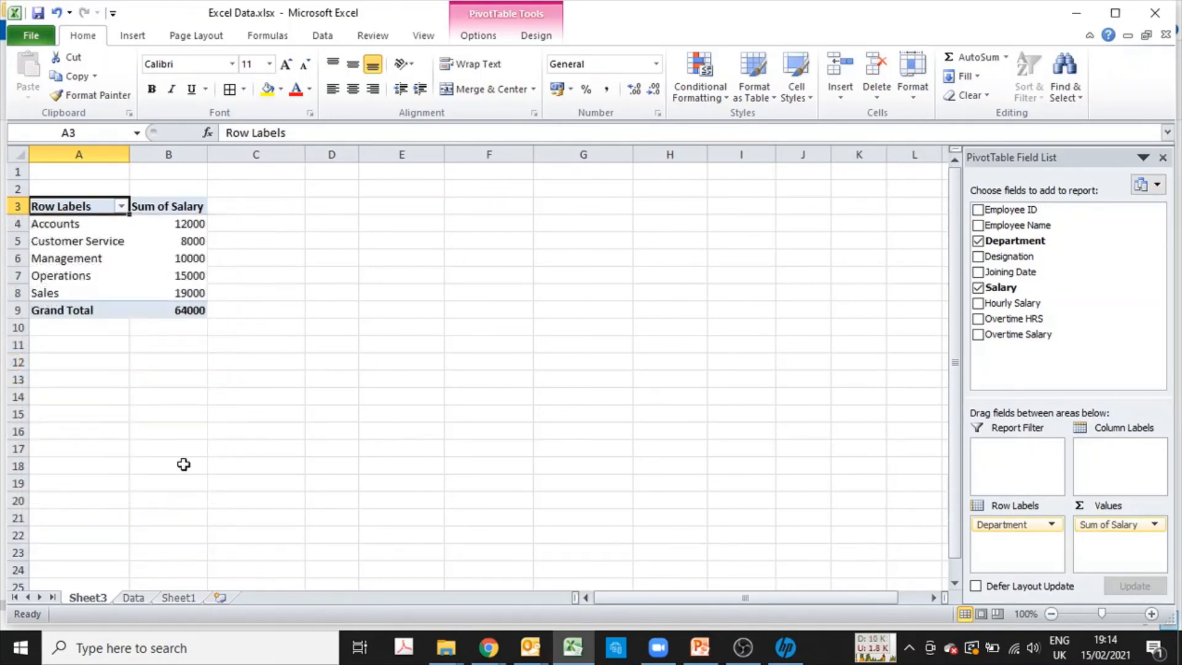
pyautogui.moveTo(93, 227); pyautogui.dragTo(201, 293)
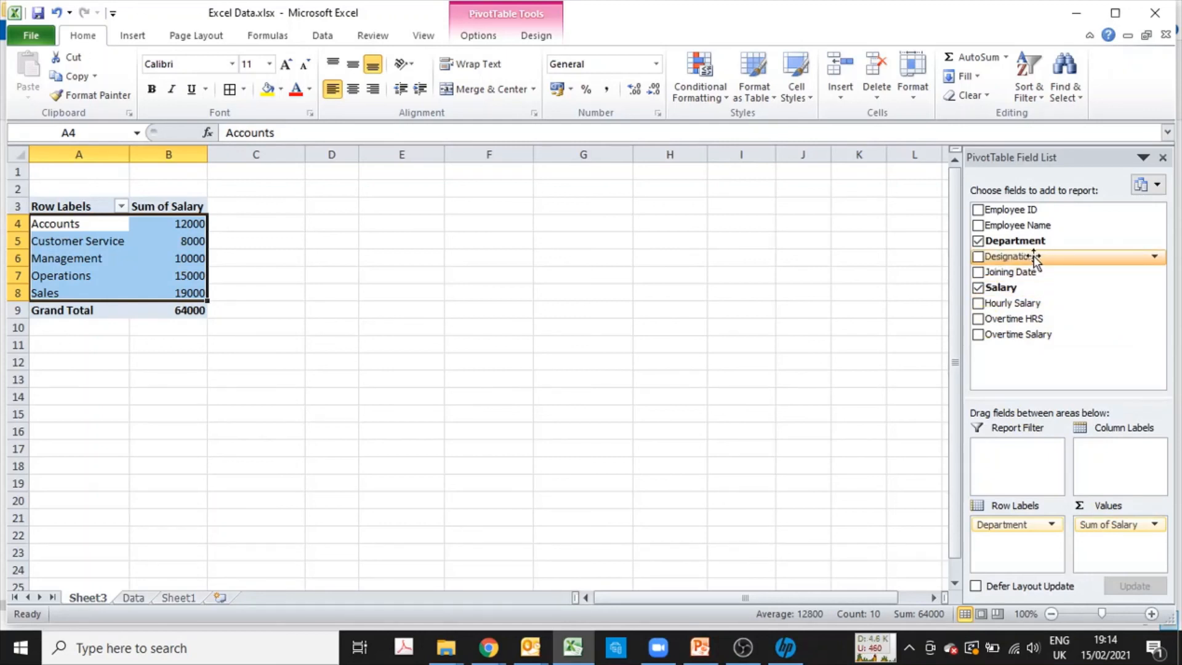
# - Add Designation to the row labels, move Department to the report filter, and review the salary sums by designation
pyautogui.moveTo(1034, 258); pyautogui.dragTo(1024, 544)
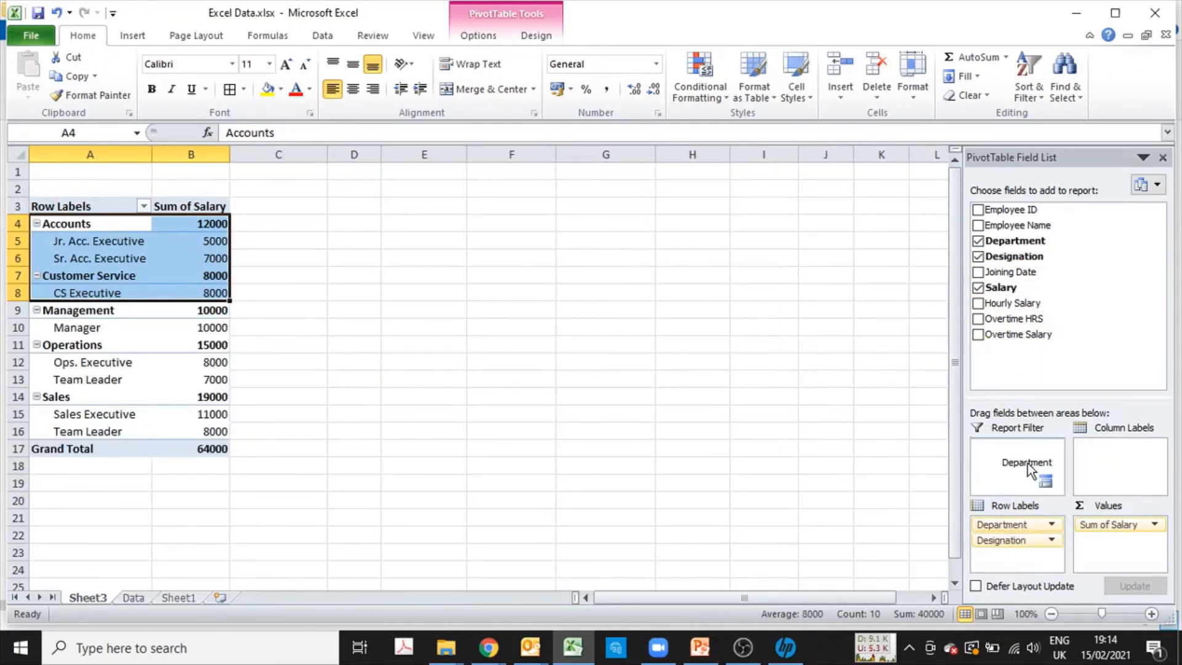
pyautogui.moveTo(1027, 469); pyautogui.dragTo(1027, 467)
pyautogui.click(110, 244)
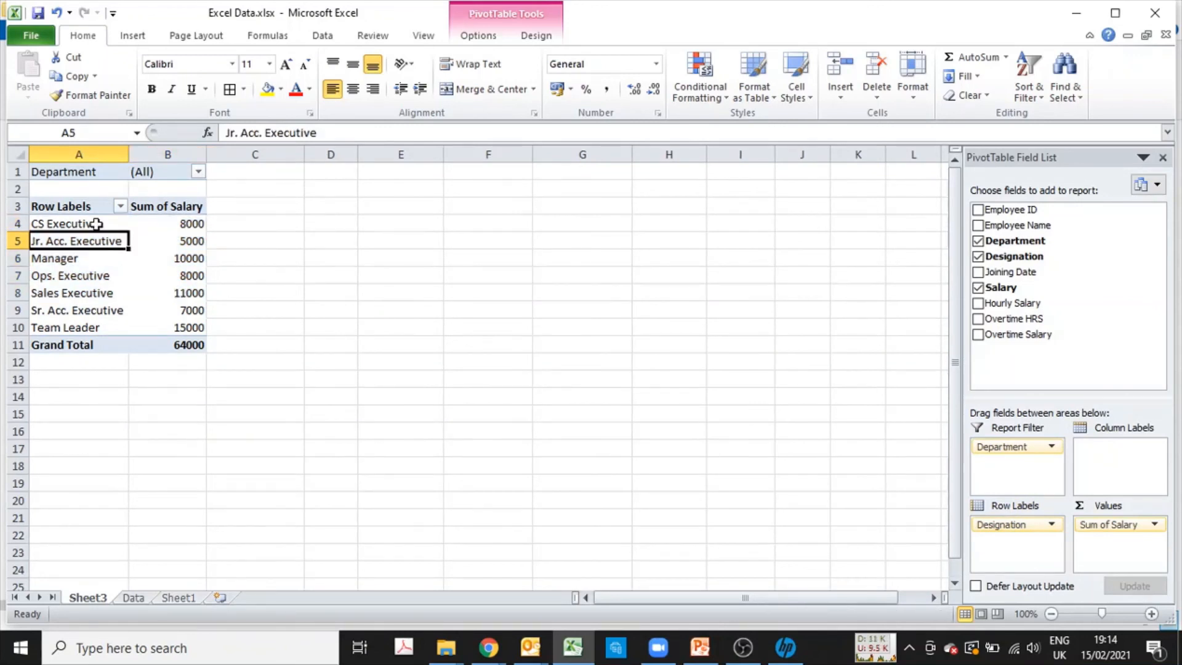
pyautogui.moveTo(96, 224); pyautogui.dragTo(178, 326)
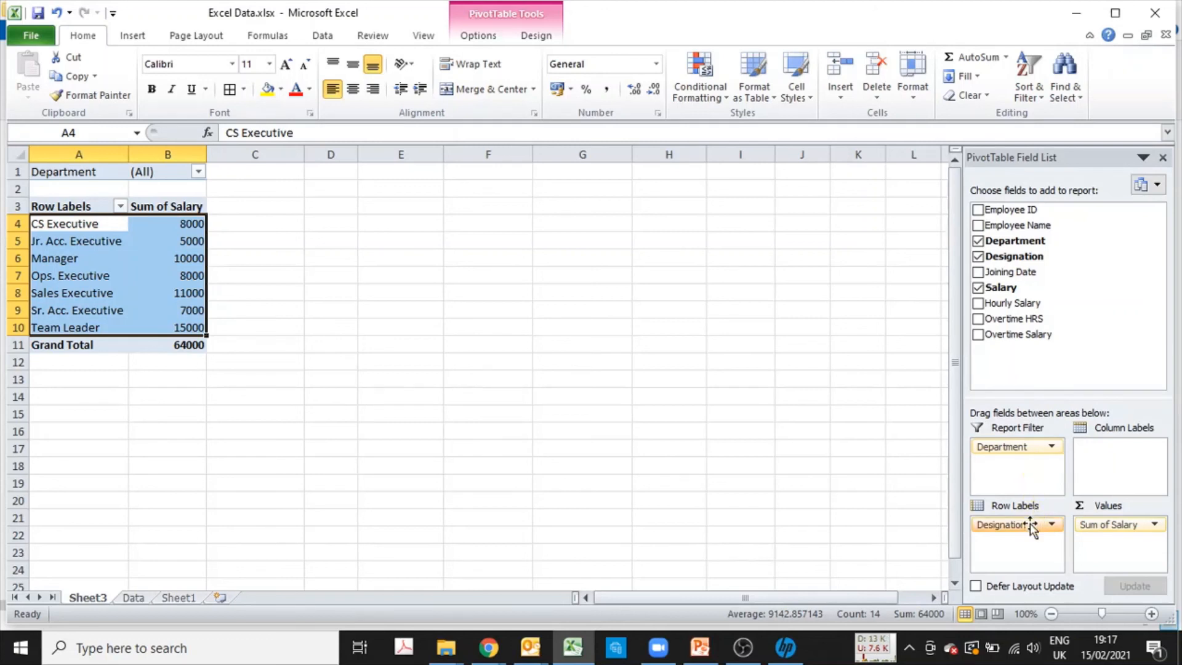
# - Remove Designation from the row labels and move Department from the report filter back to the row labels
pyautogui.moveTo(1029, 524); pyautogui.dragTo(1064, 367)
pyautogui.moveTo(1018, 447); pyautogui.dragTo(1016, 538)
pyautogui.click(348, 359)
# - Paste the PivotTable range A3:B8 as values at B16 of the Data sheet and add borders to the pasted table
pyautogui.moveTo(74, 210); pyautogui.dragTo(177, 294)
pyautogui.hotkey('ctrl', 'c')
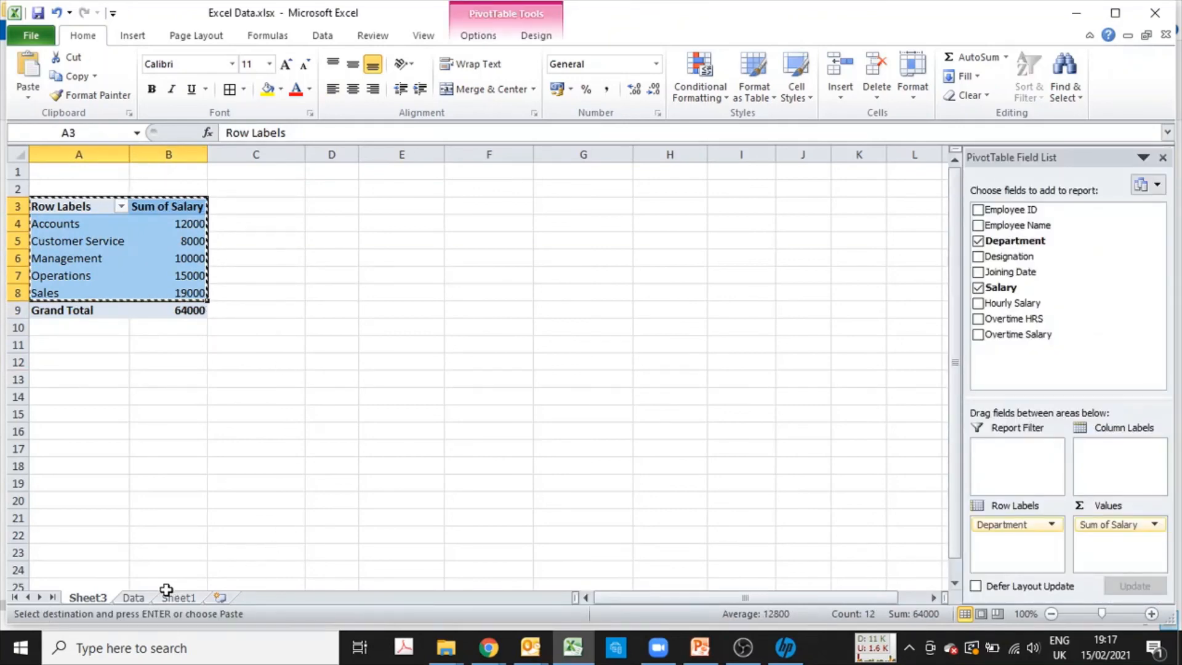
pyautogui.click(133, 597)
pyautogui.click(183, 435)
pyautogui.hotkey('ctrl', 'alt', 'v')
pyautogui.press('v')
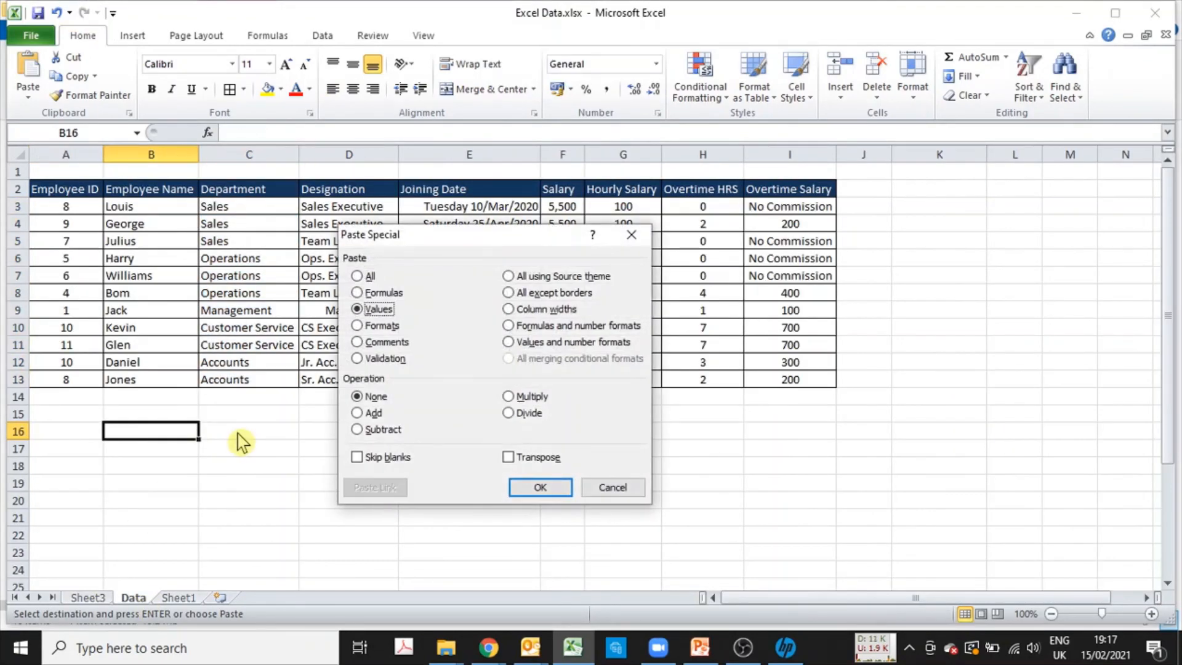
pyautogui.press('Return')
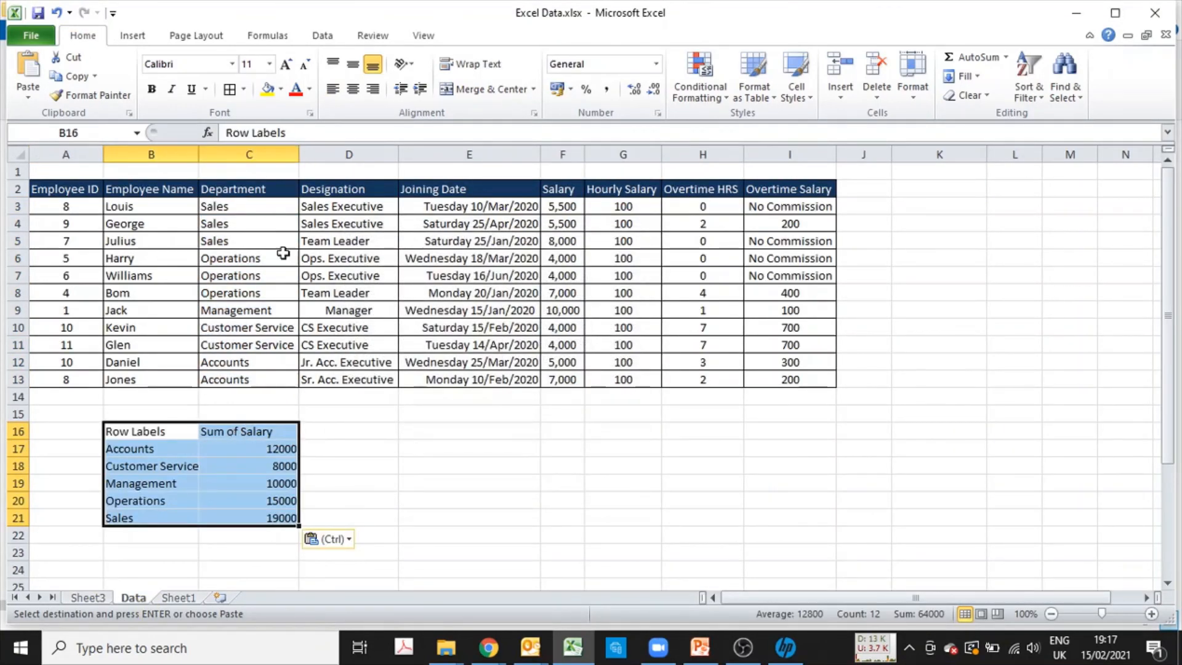
pyautogui.click(229, 89)
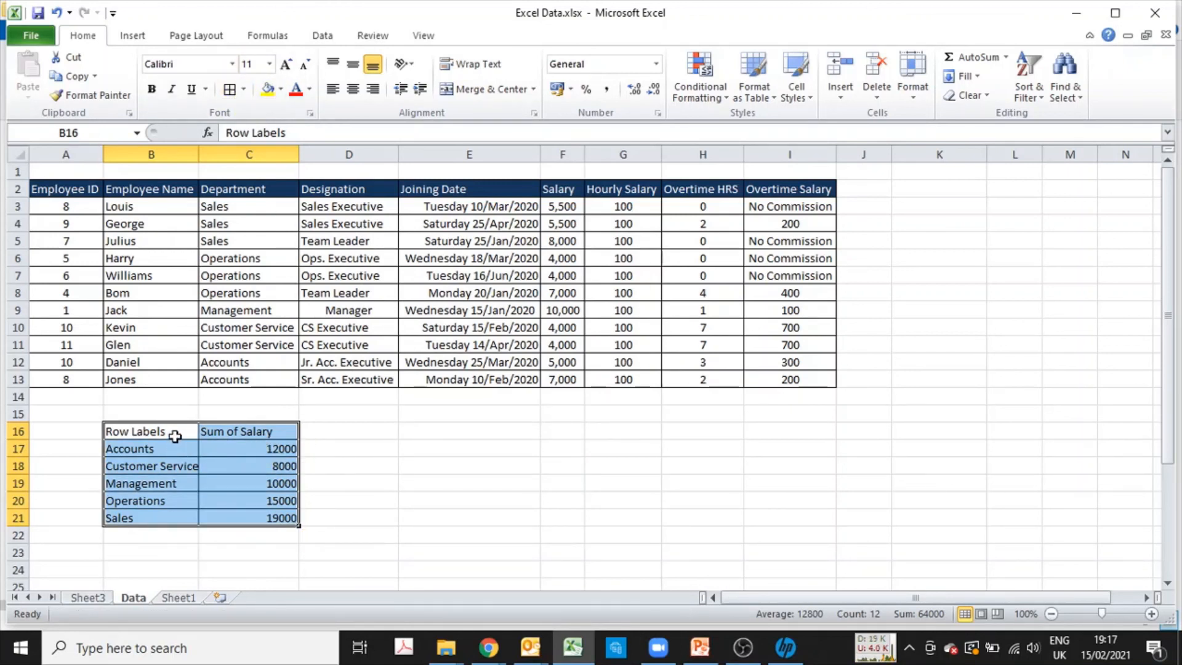
# - Insert a 2-D clustered column chart of the pasted departmental salary sums and select its legend
pyautogui.click(128, 38)
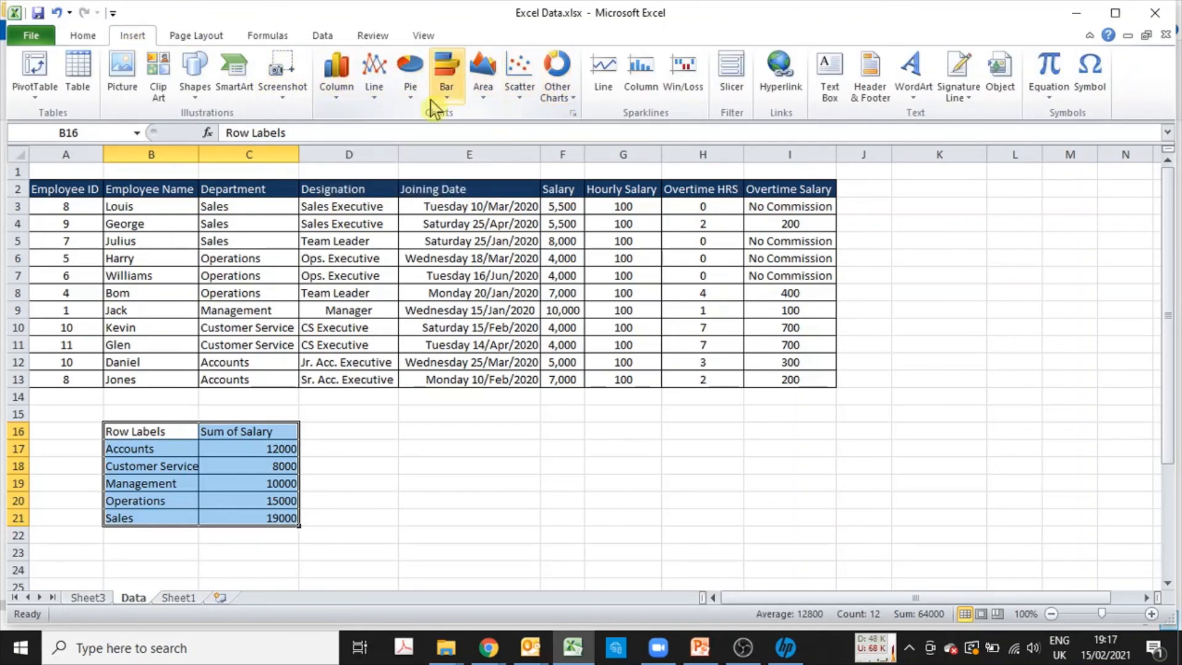
pyautogui.click(335, 95)
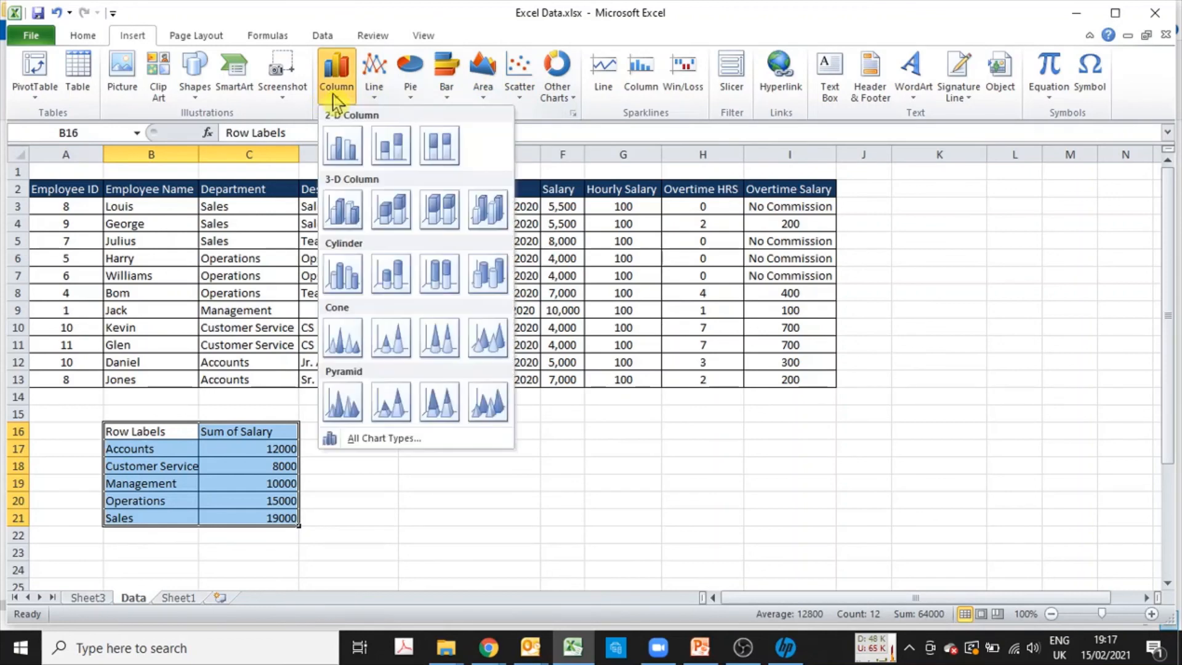
pyautogui.click(343, 149)
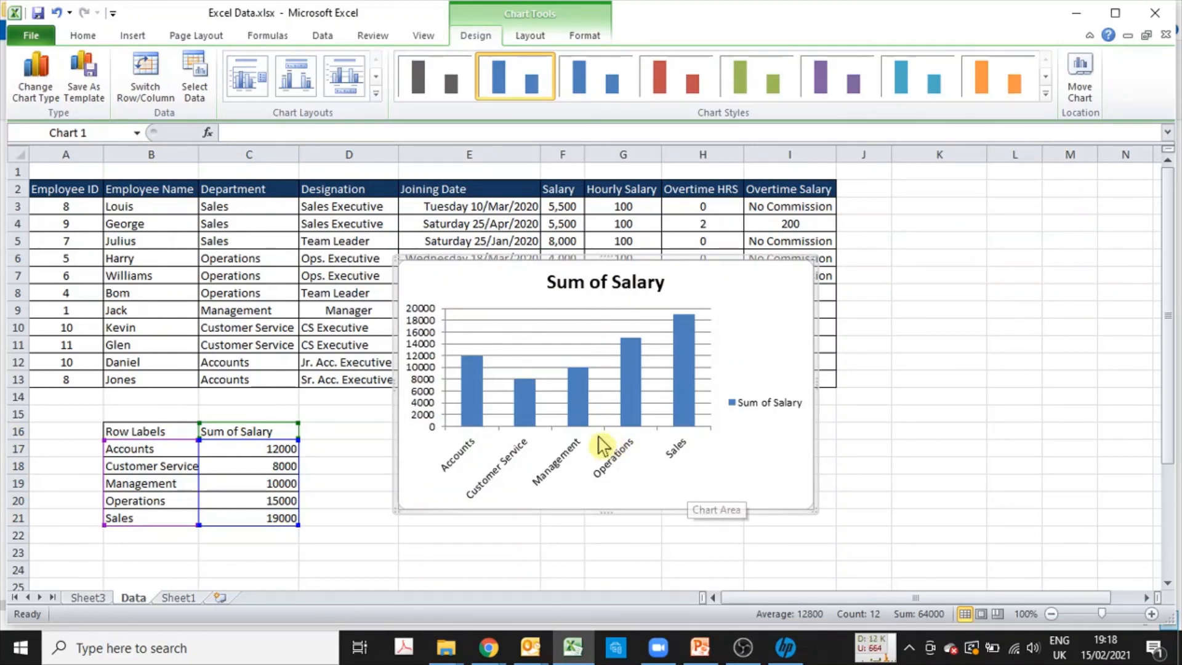
pyautogui.click(771, 410)
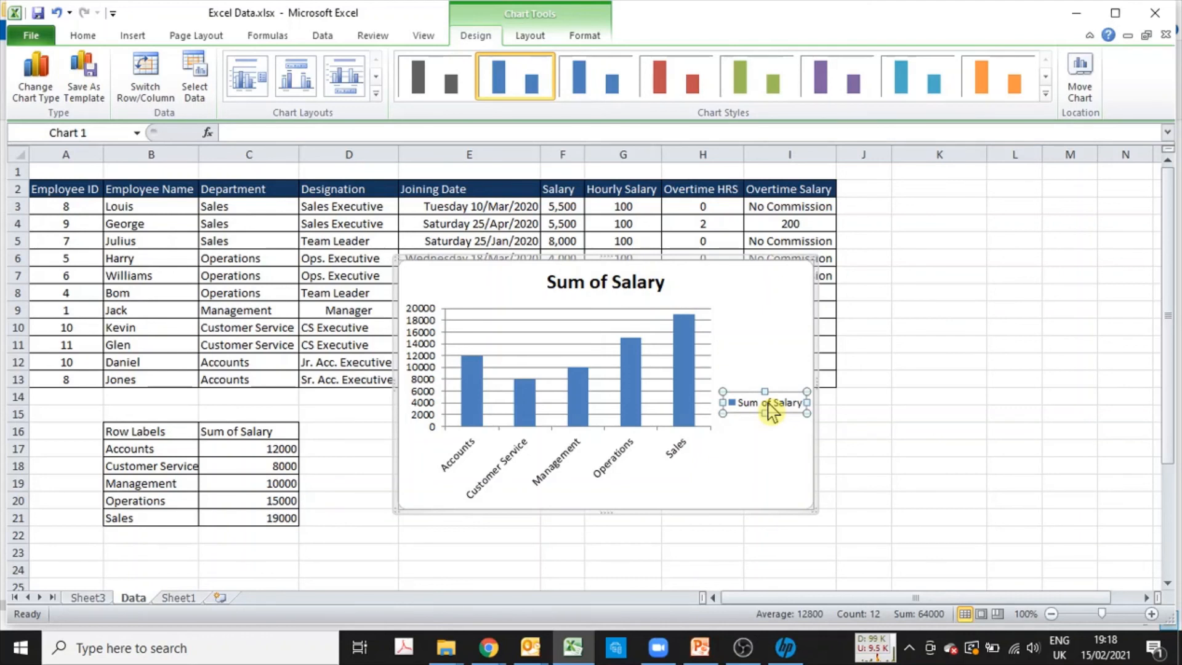
# - Try the Bottom, Left and Right legend positions in the Format Legend settings and set the legend position to Top
pyautogui.rightClick(768, 403)
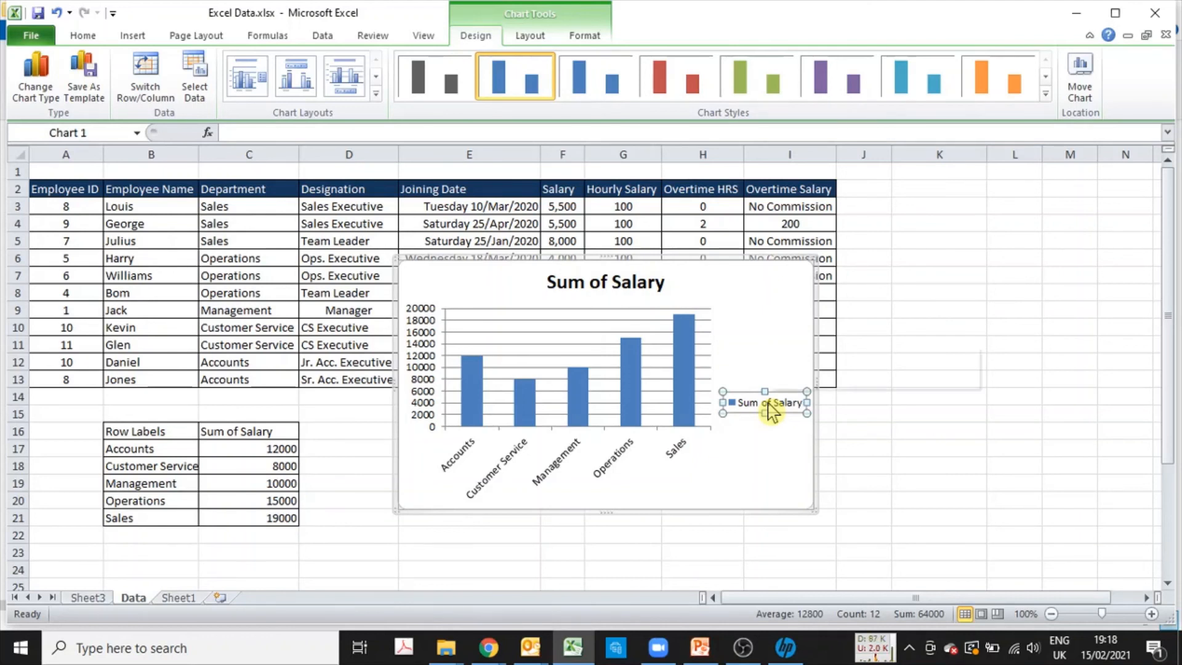
pyautogui.click(847, 537)
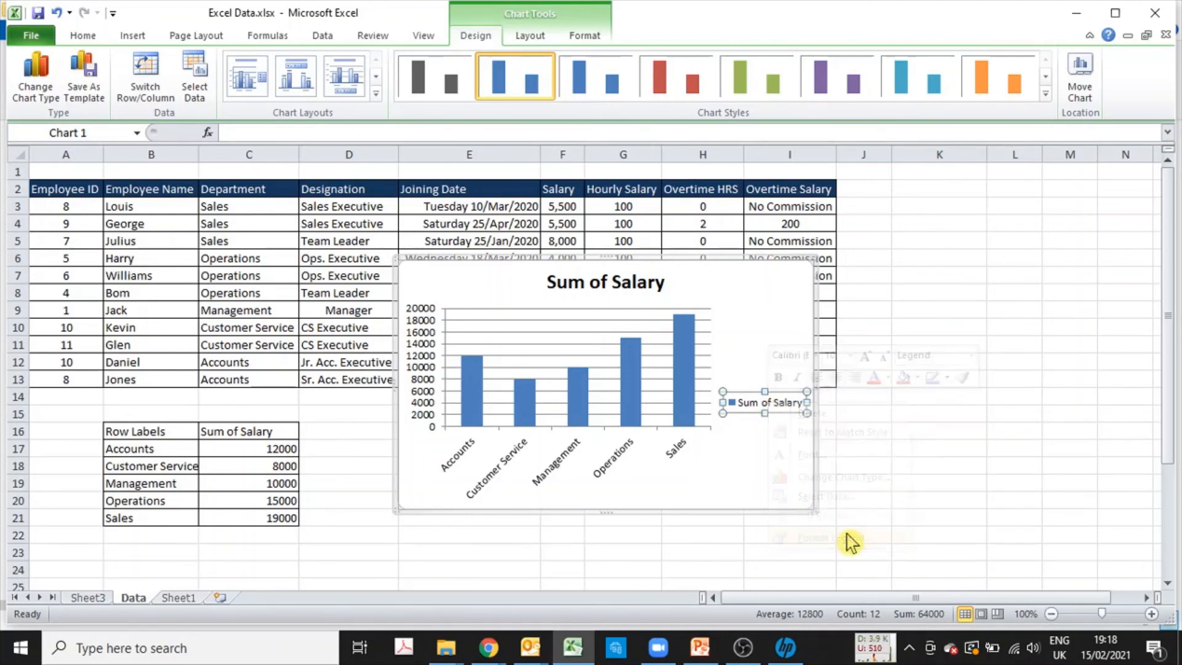
pyautogui.moveTo(557, 106); pyautogui.dragTo(989, 112)
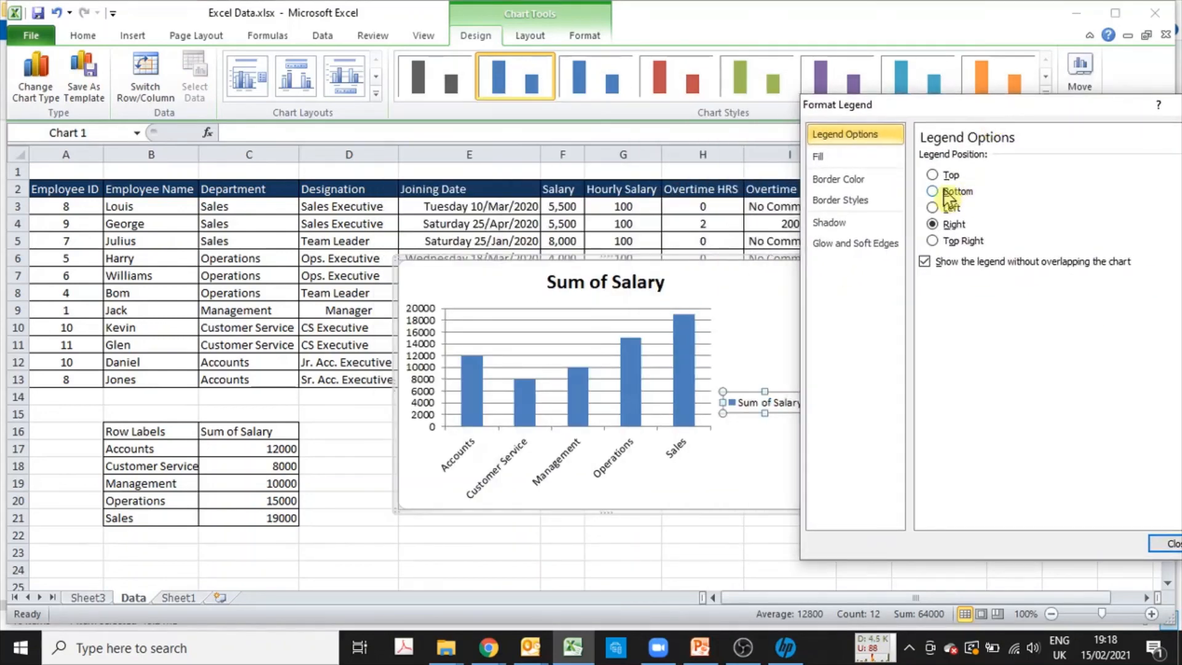
pyautogui.click(933, 175)
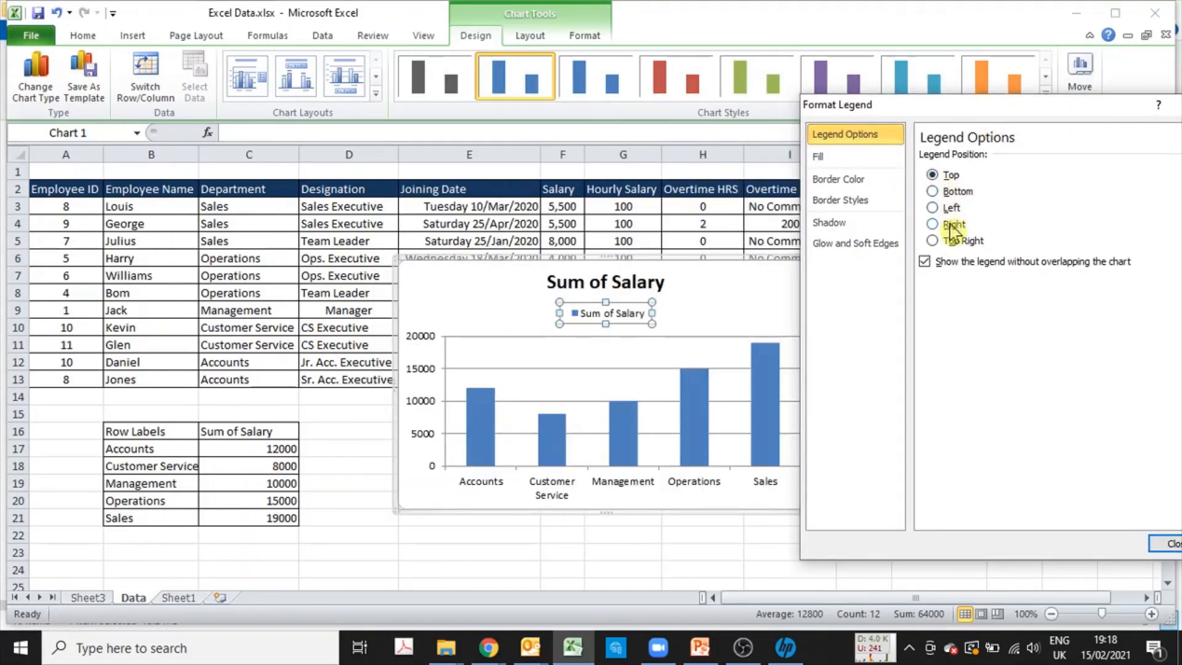
pyautogui.click(954, 191)
pyautogui.click(953, 225)
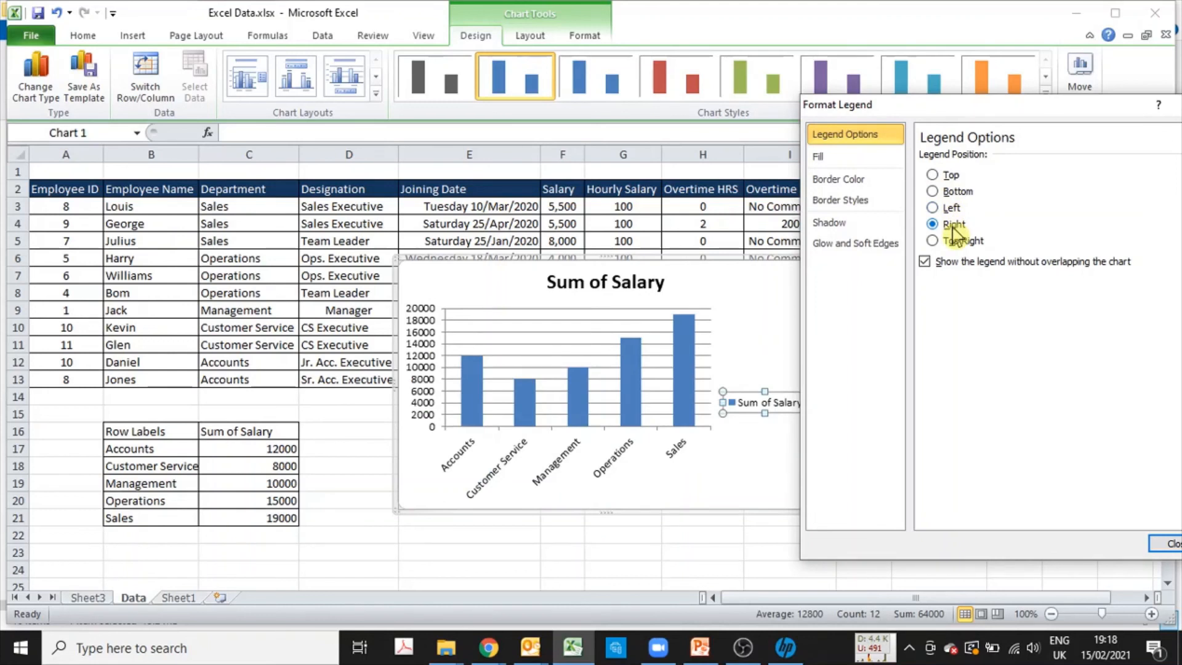
pyautogui.click(957, 241)
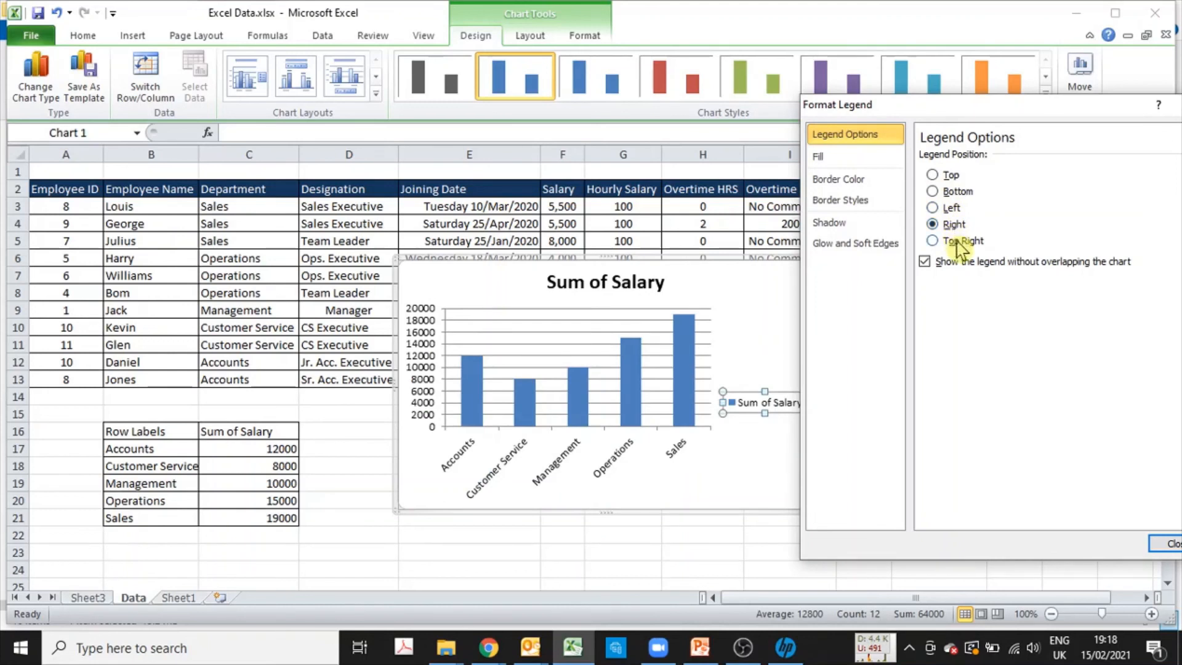
pyautogui.click(952, 209)
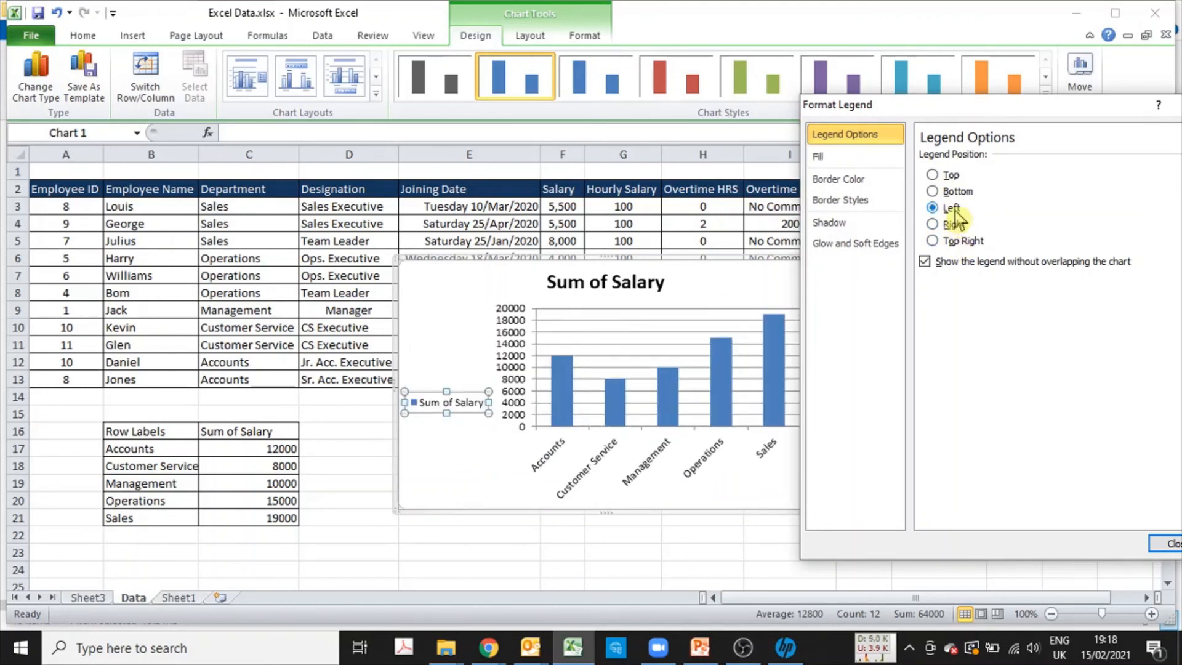
pyautogui.click(950, 176)
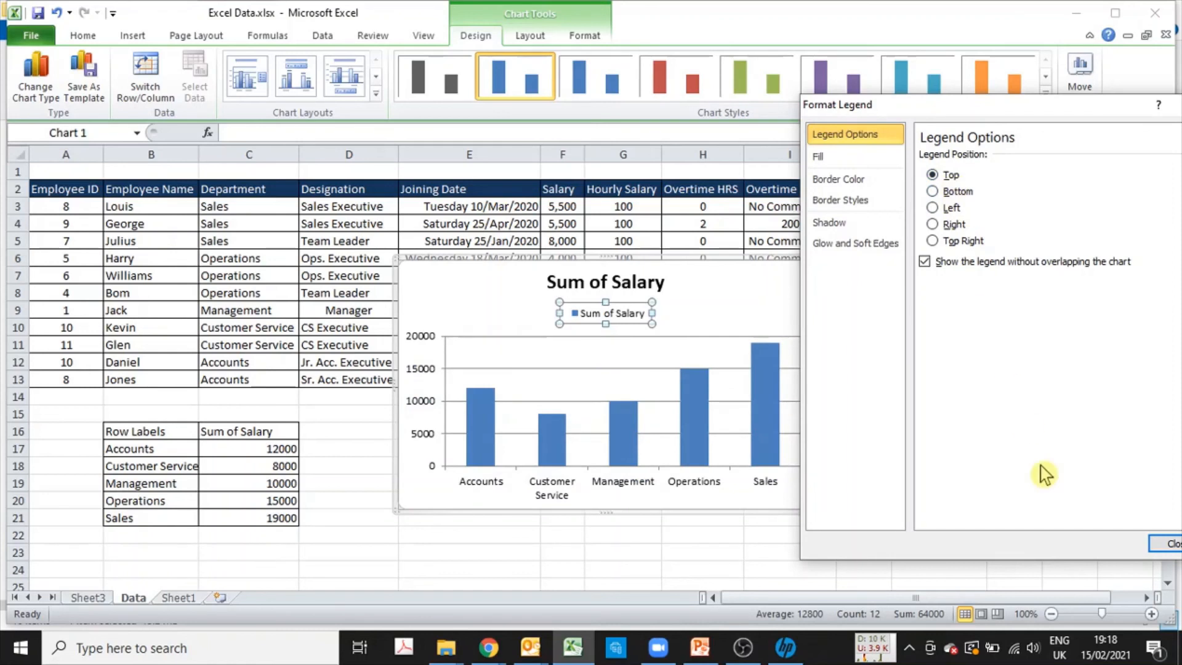
pyautogui.click(1162, 547)
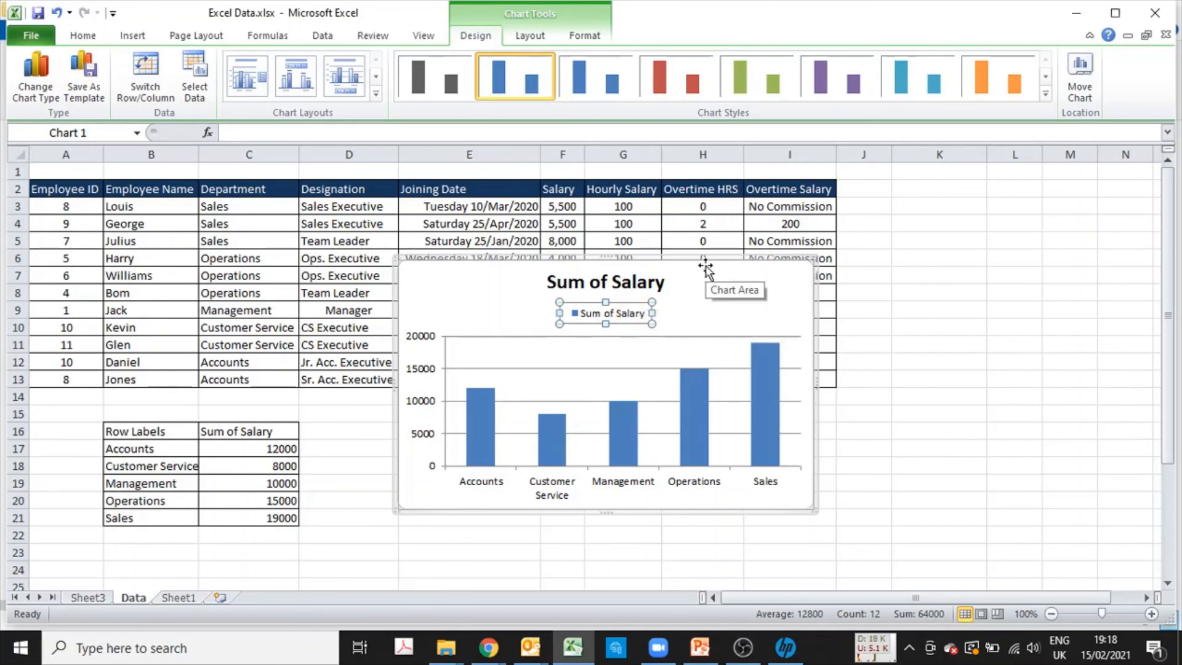
# - Delete the column chart's legend and change the chart title to "Staff Salary"
pyautogui.press('Delete')
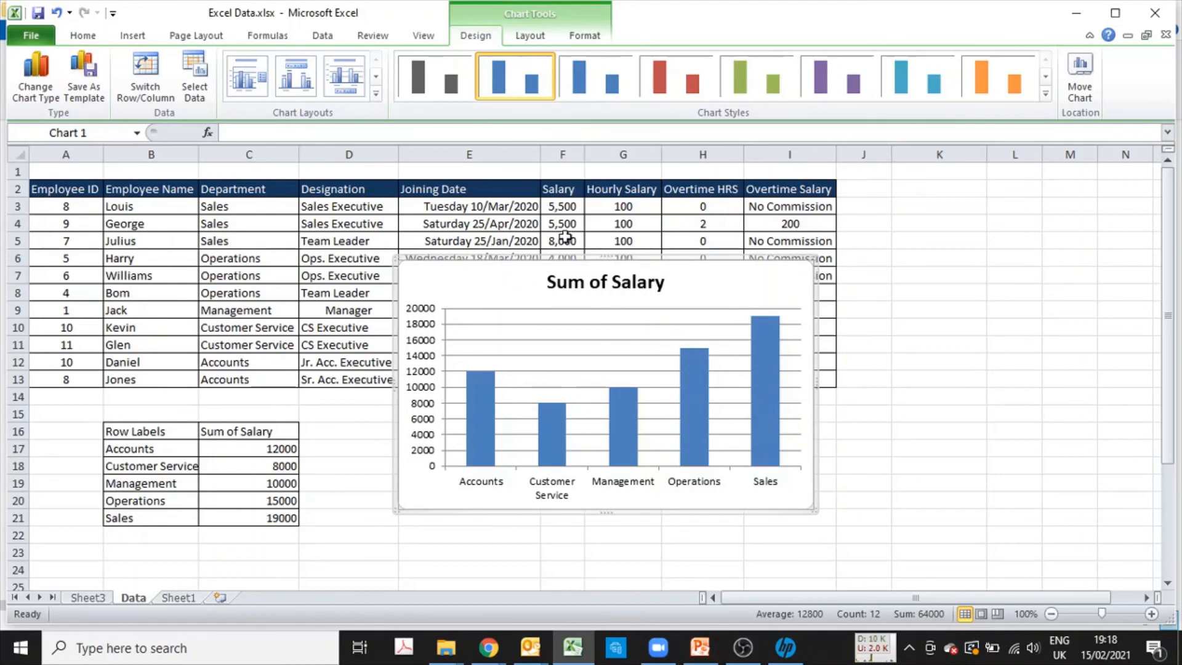
pyautogui.doubleClick(598, 284)
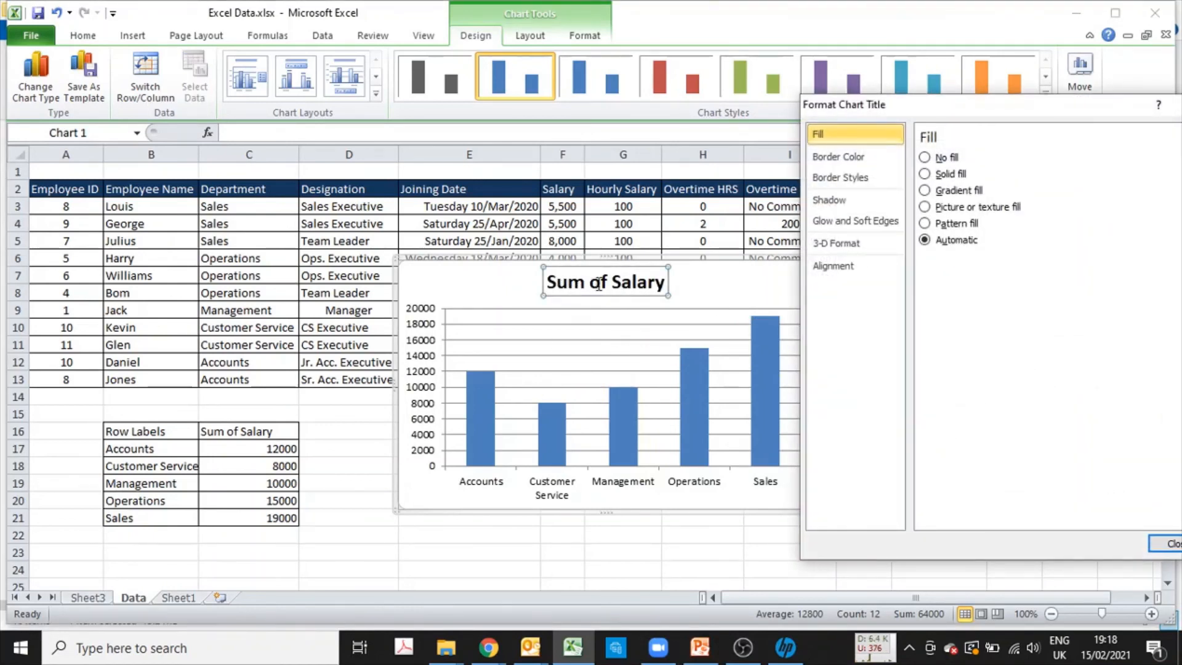
pyautogui.press('Escape')
pyautogui.moveTo(606, 284); pyautogui.dragTo(504, 266)
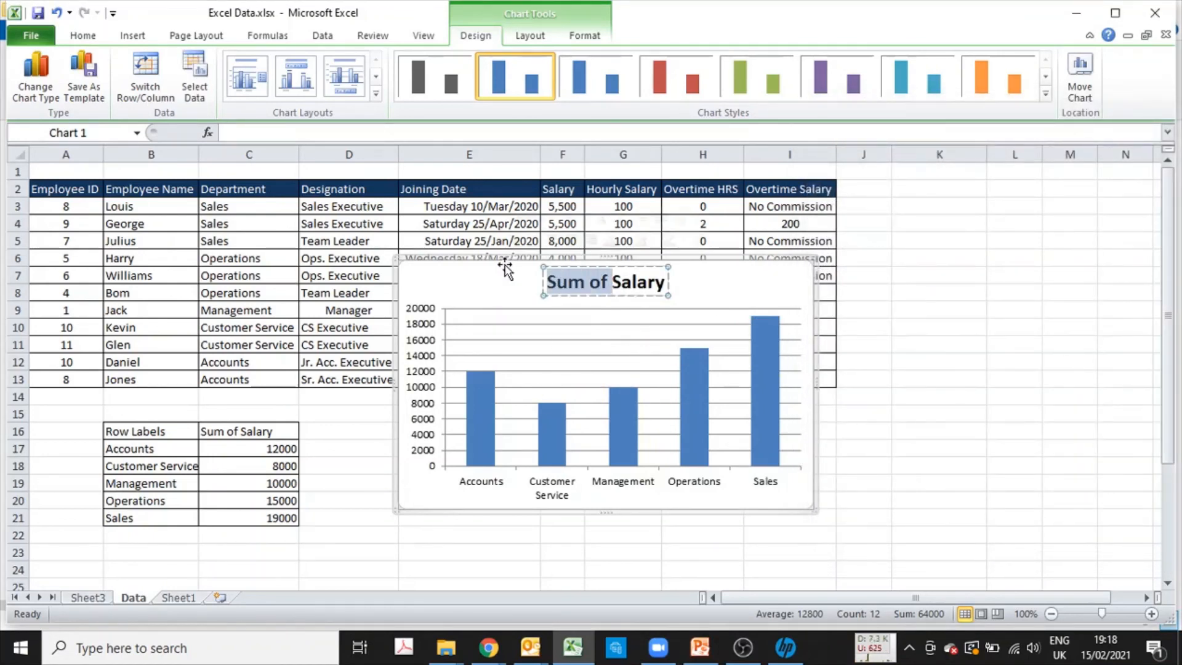
pyautogui.write('Staff')
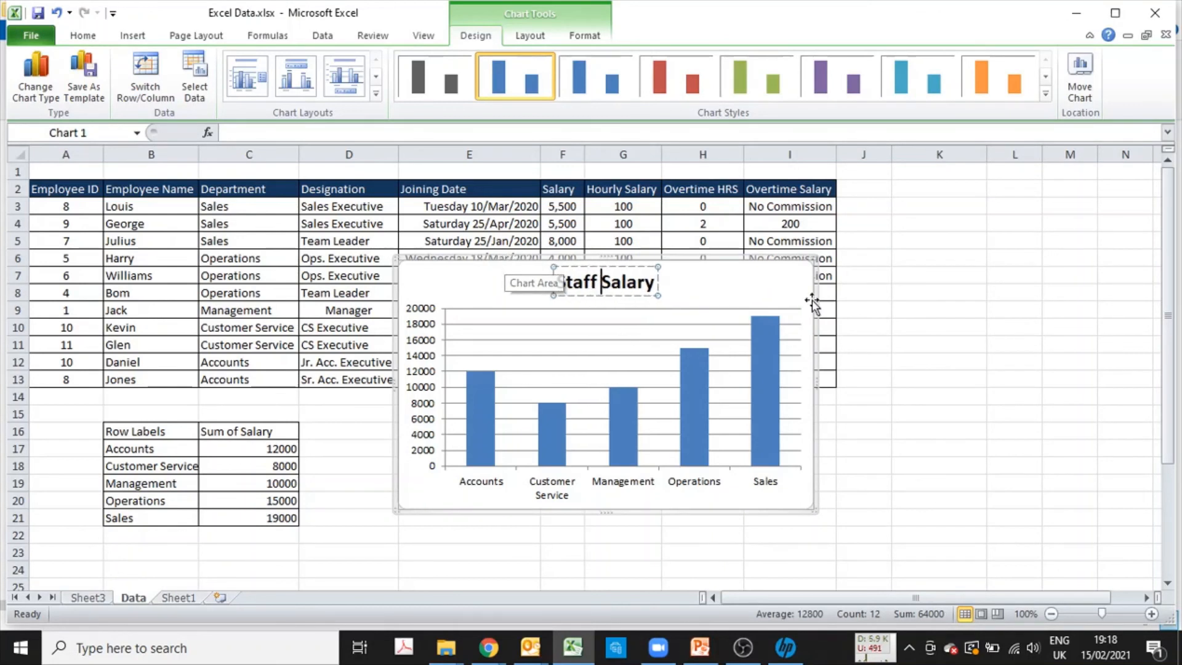
pyautogui.click(936, 310)
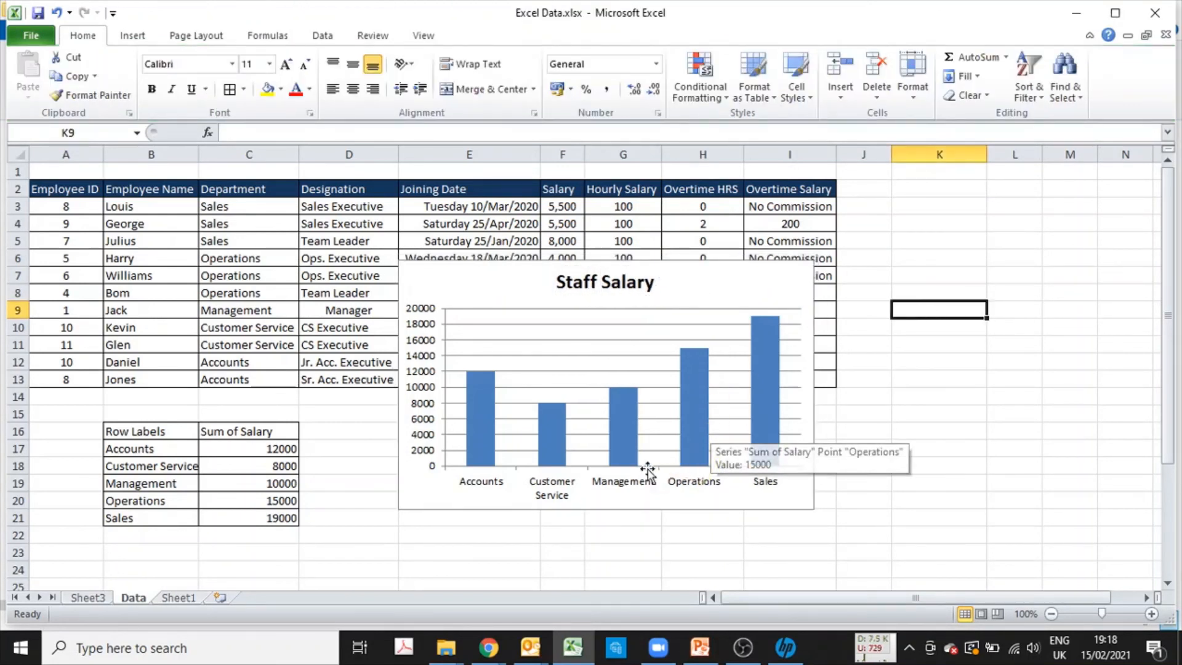
# - Delete the major horizontal gridlines from the Staff Salary column chart
pyautogui.click(426, 454)
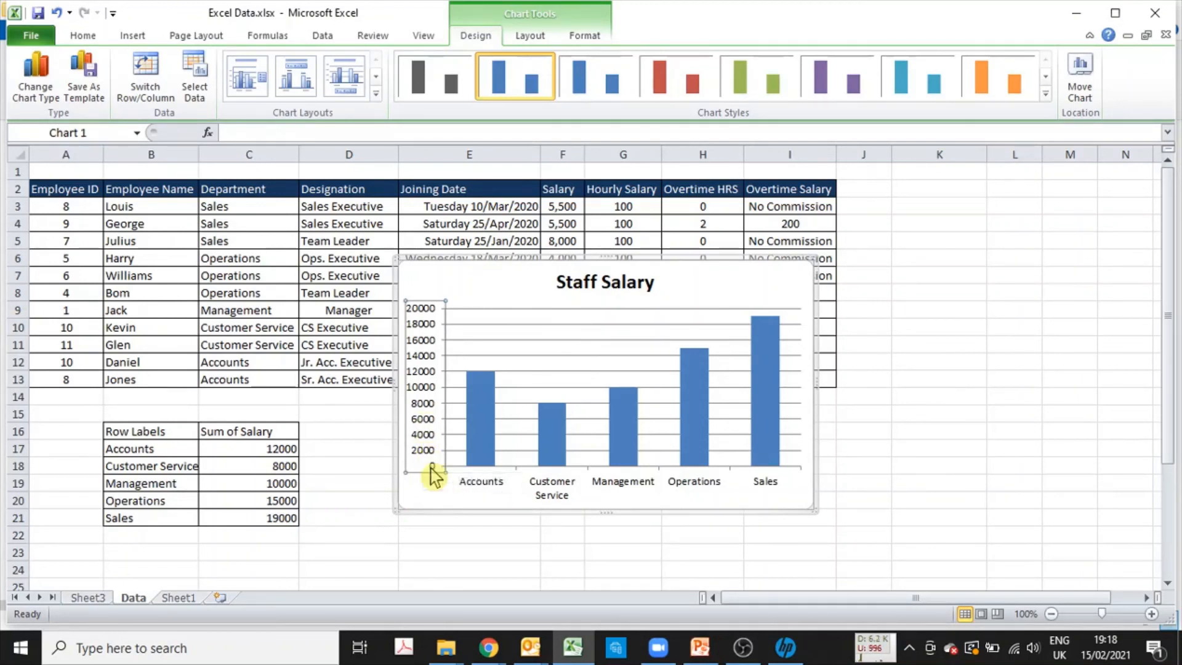
pyautogui.click(557, 497)
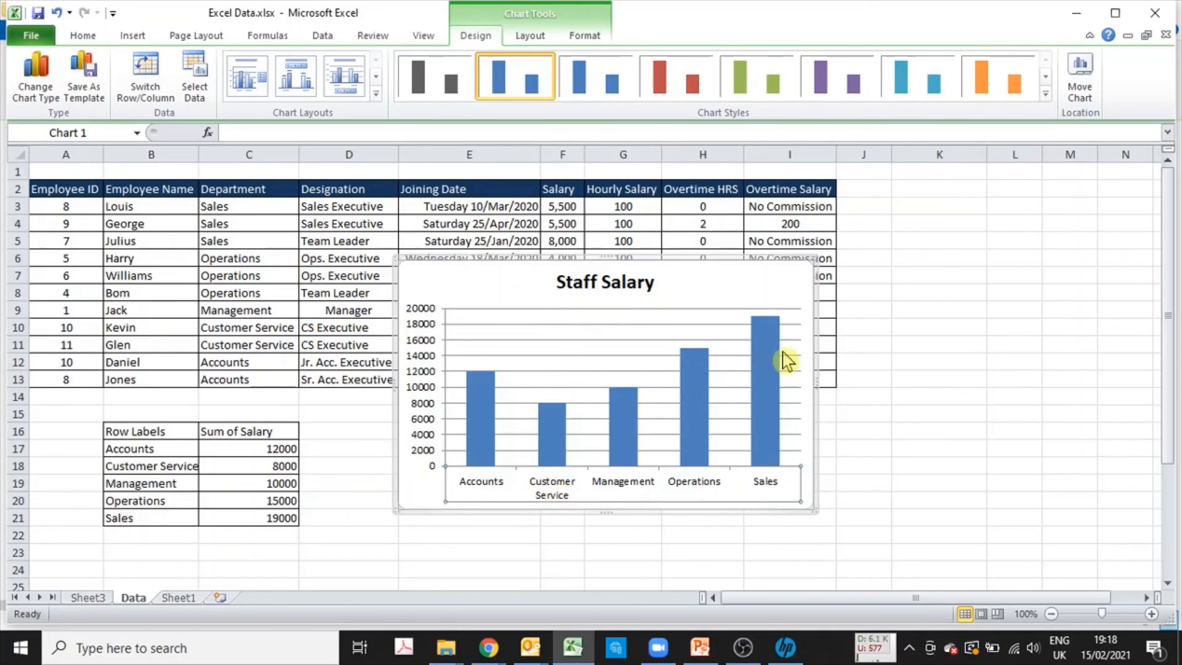
pyautogui.click(724, 342)
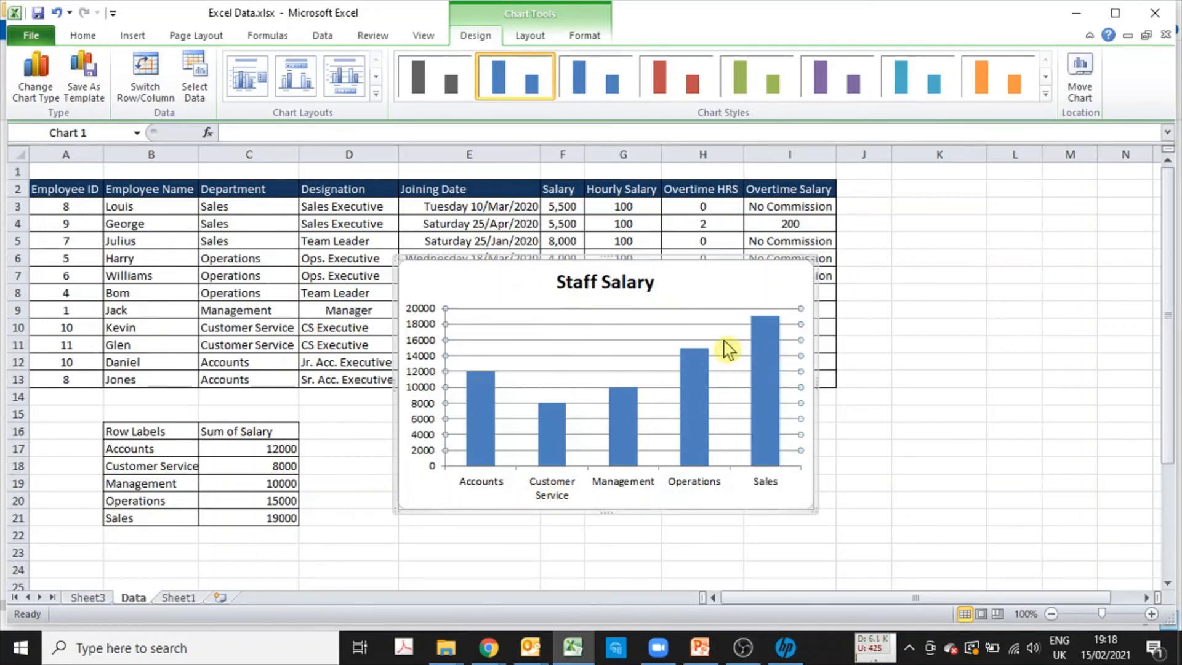
pyautogui.press('Delete')
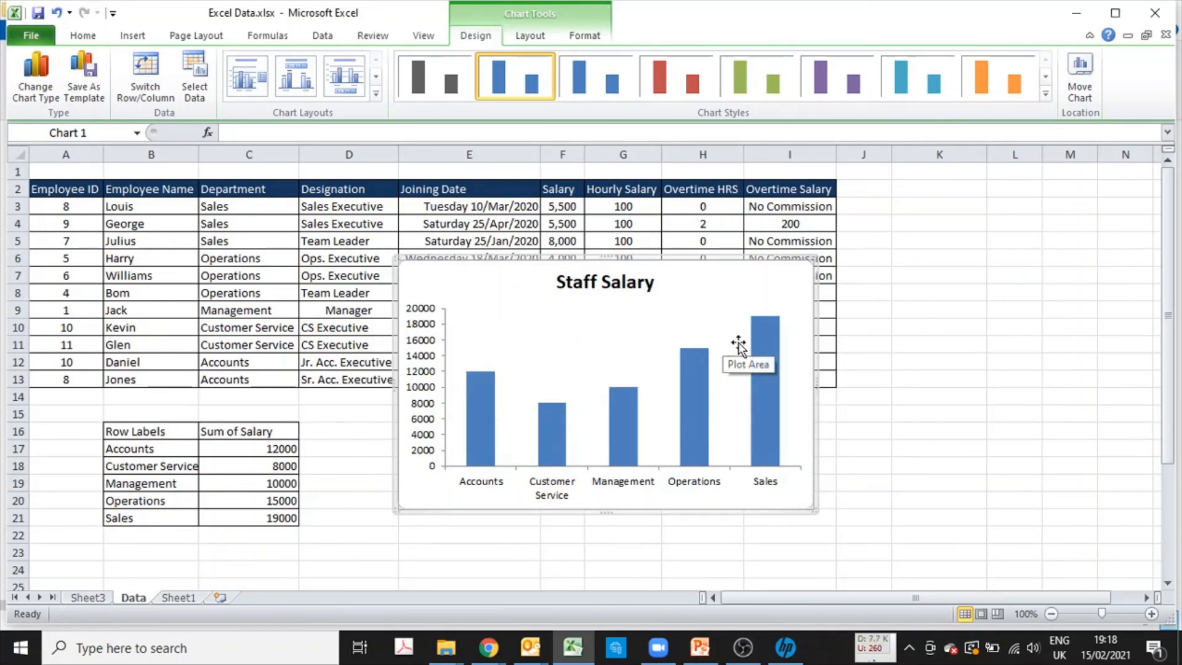
# - Apply the chart style with glossy green columns on a black background to the Staff Salary chart
pyautogui.click(772, 352)
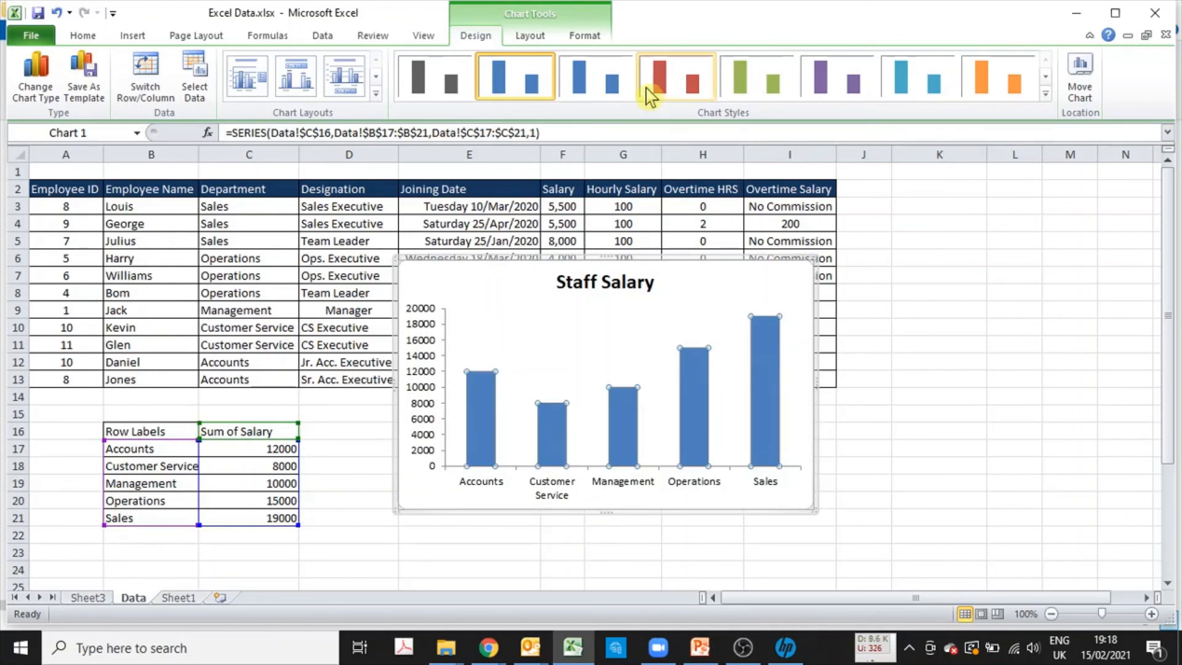
pyautogui.click(1045, 94)
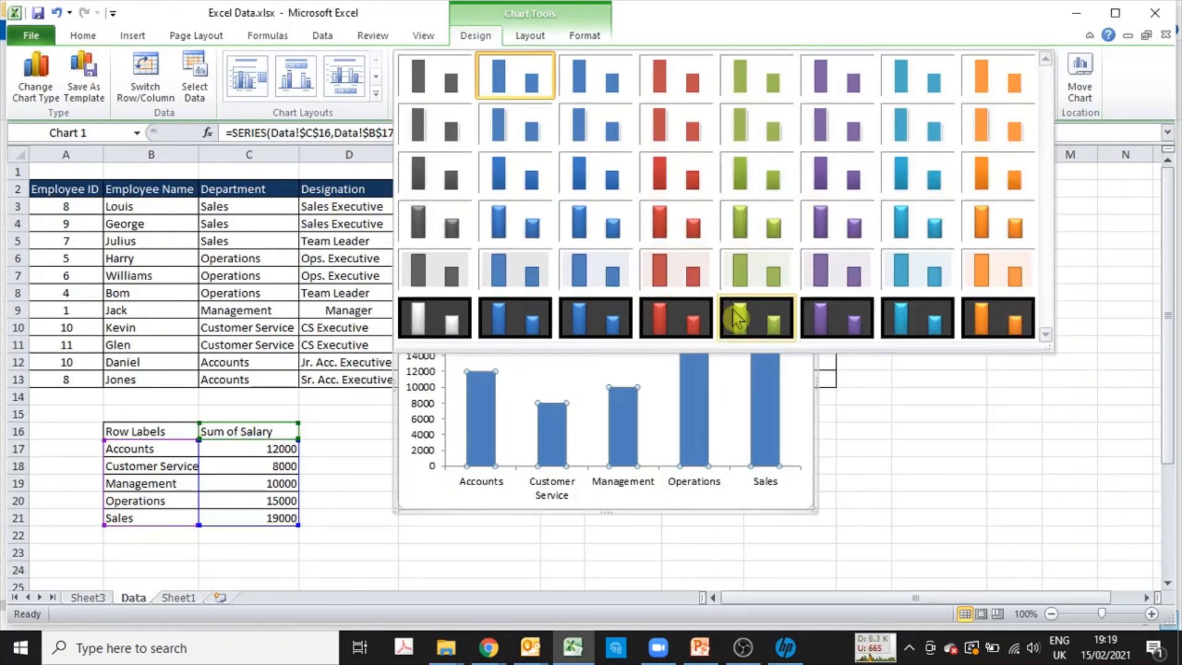
pyautogui.click(769, 317)
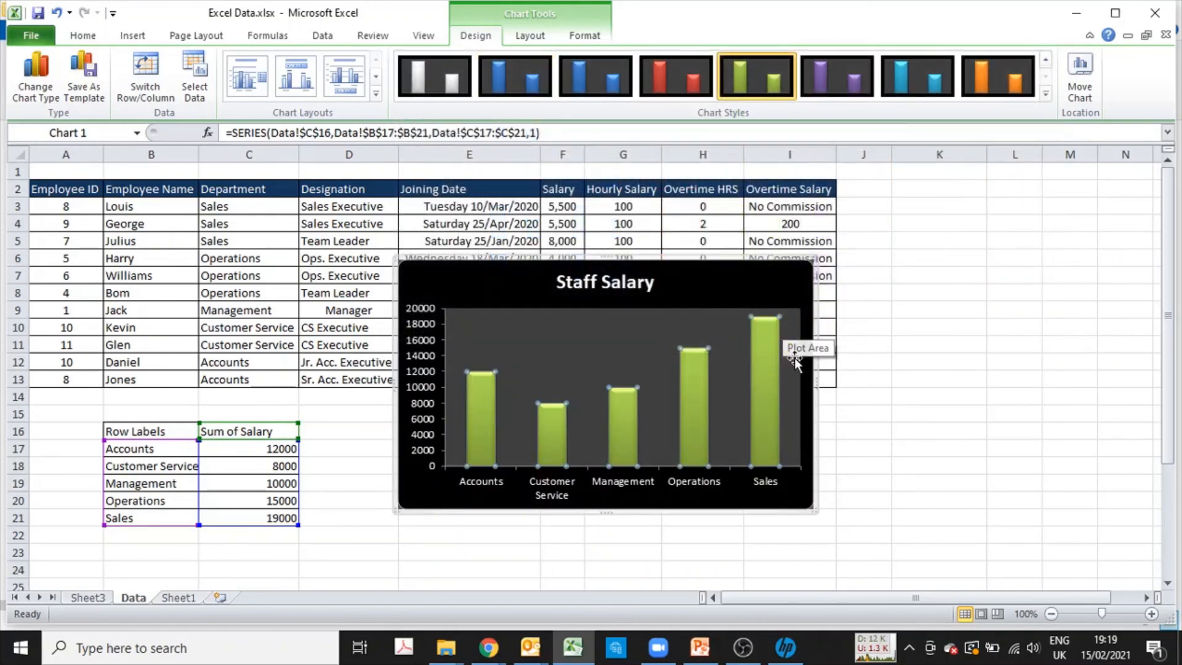
pyautogui.click(899, 366)
# - Fill the Sum of Salary columns with a dark blue theme colour
pyautogui.click(768, 380)
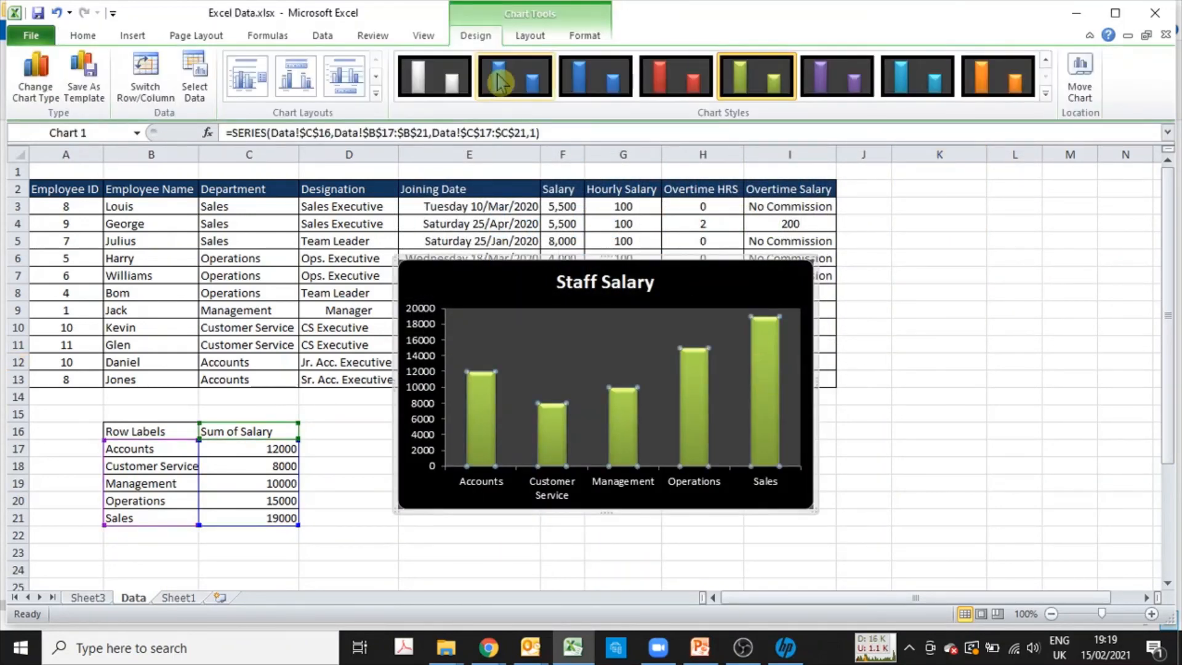
pyautogui.click(585, 37)
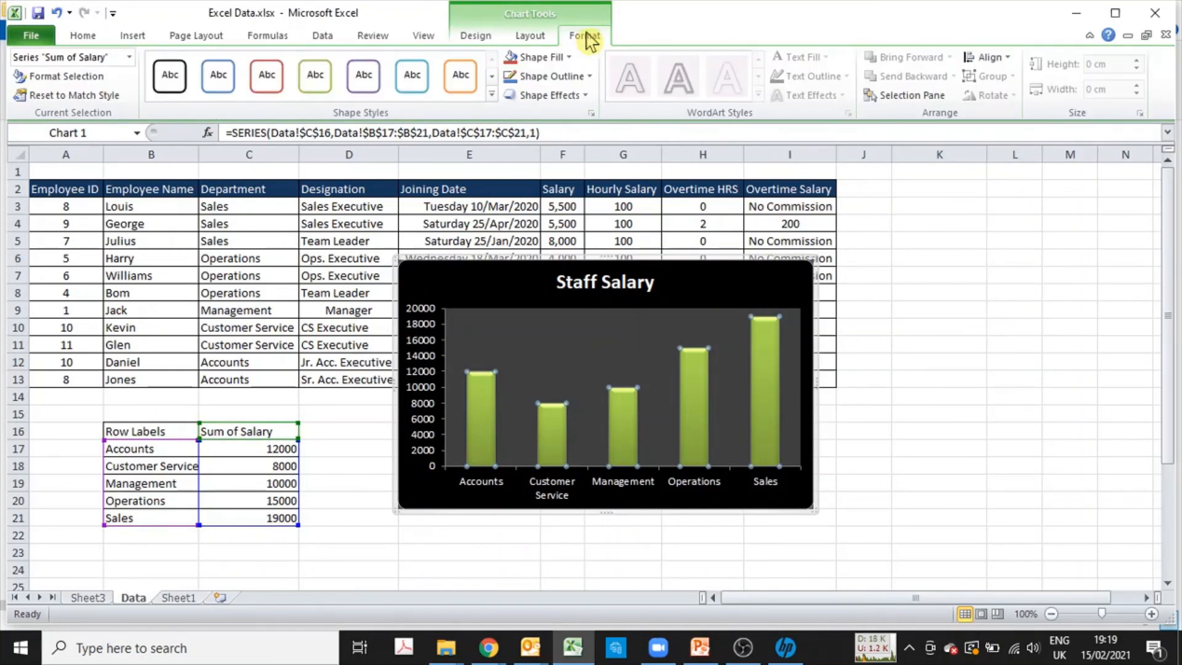
pyautogui.click(542, 57)
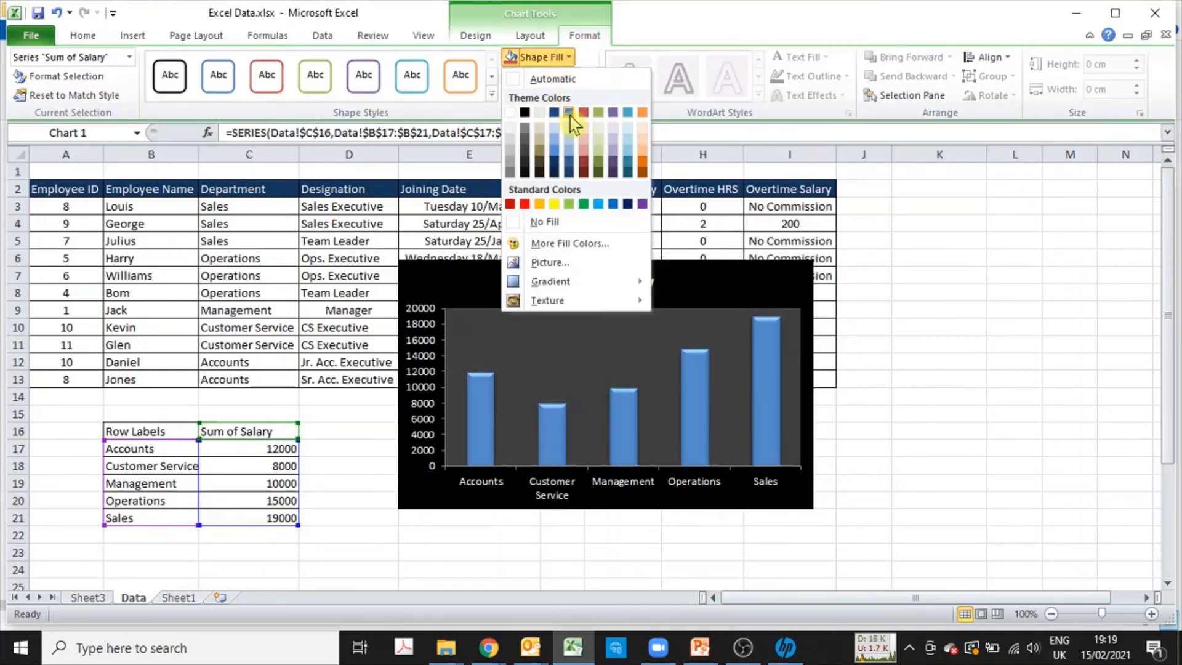
pyautogui.click(570, 166)
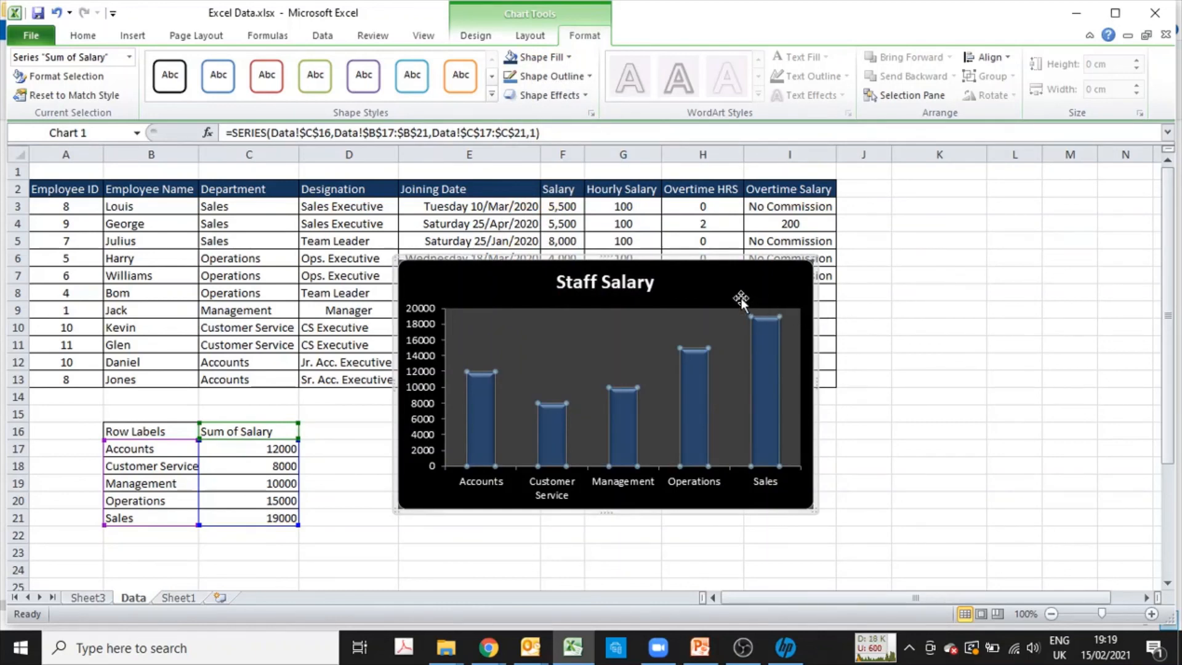
pyautogui.click(912, 311)
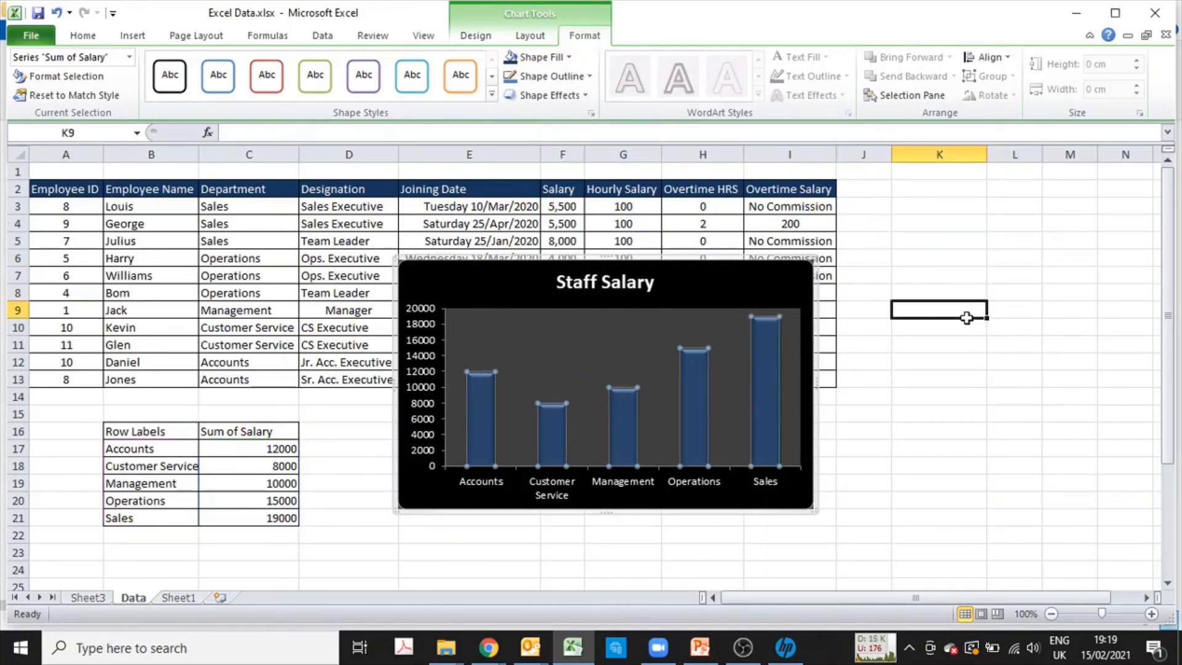
# - Delete the Staff Salary column chart and insert a 2-D line chart of the department salary table B16:C21
pyautogui.click(738, 290)
pyautogui.press('Delete')
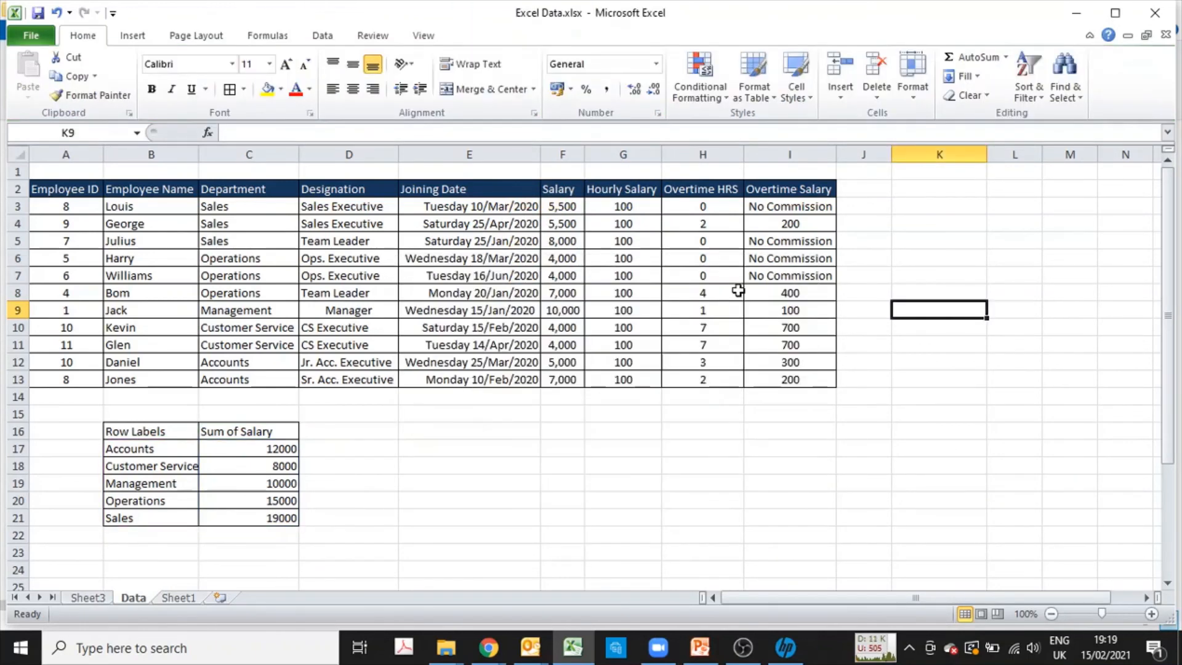
pyautogui.moveTo(185, 429); pyautogui.dragTo(254, 516)
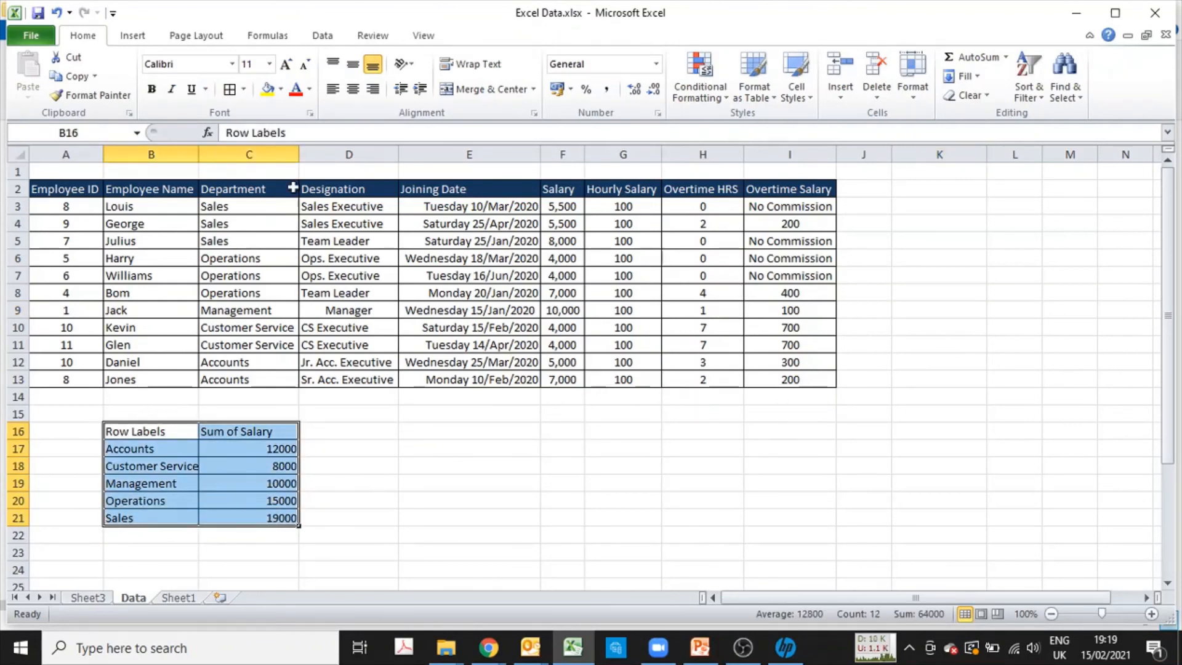
pyautogui.click(132, 35)
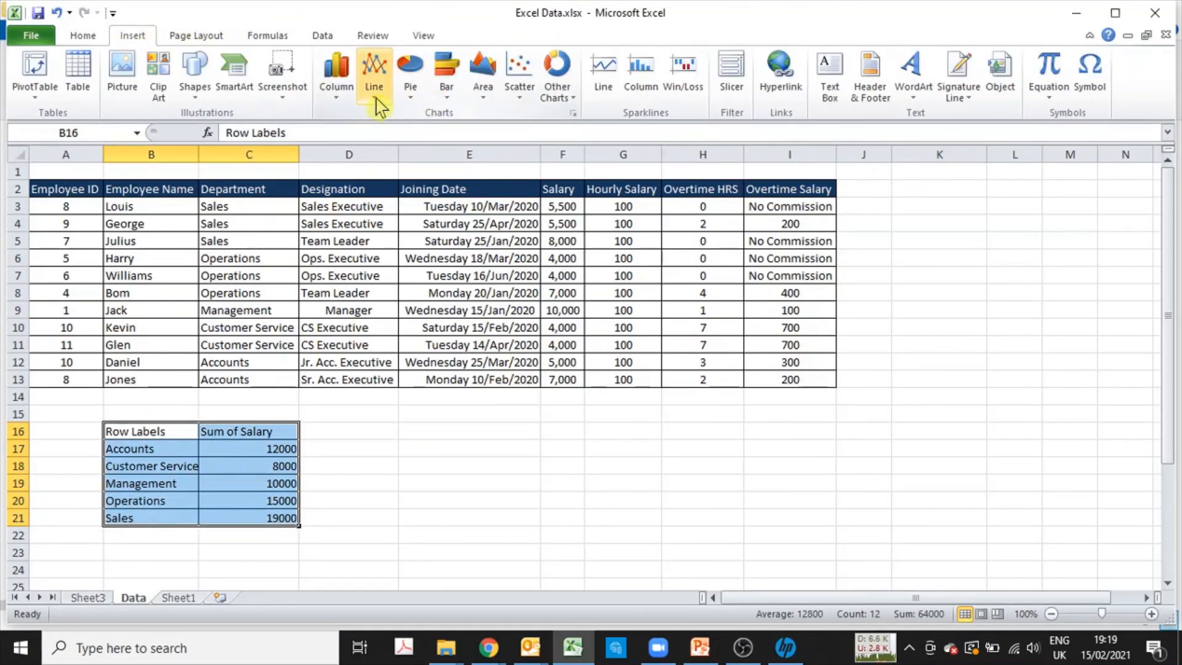
pyautogui.click(375, 72)
pyautogui.click(382, 146)
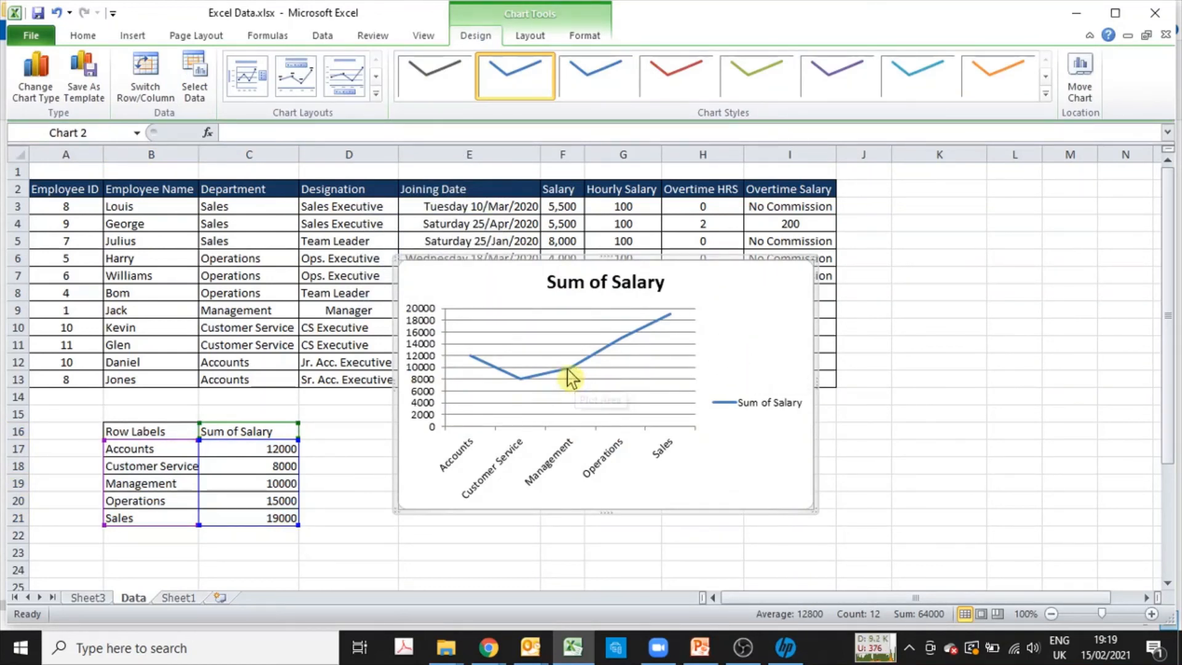
# - Add data labels to the line chart's Sum of Salary series and delete the chart's legend
pyautogui.moveTo(572, 376)
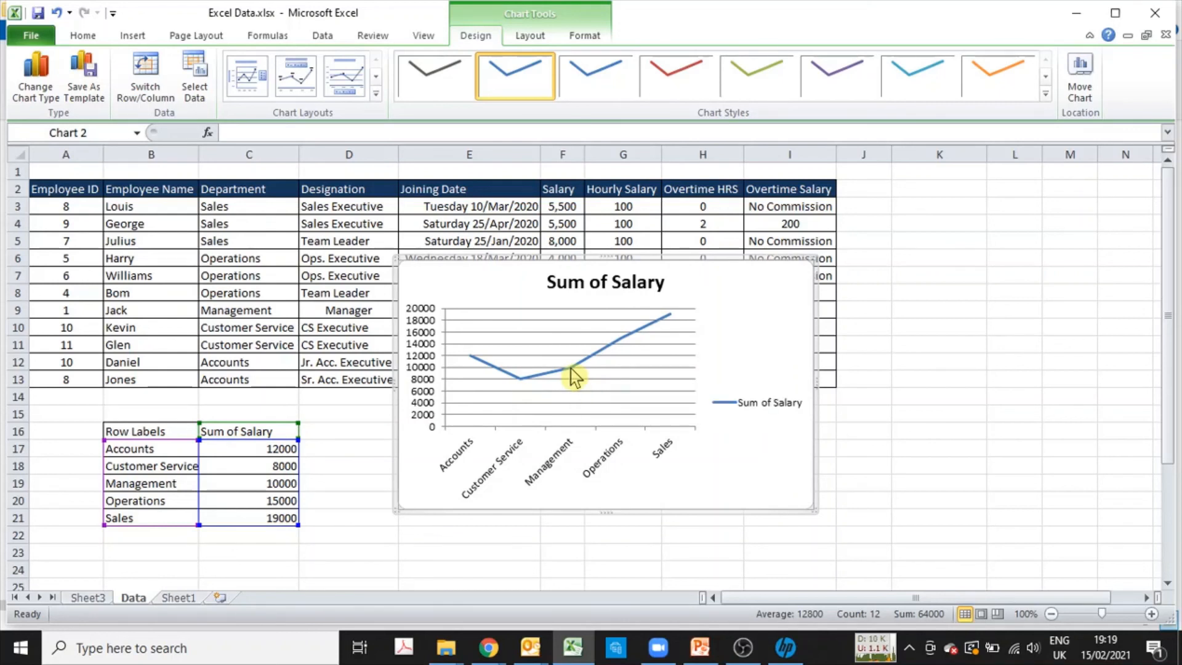
pyautogui.rightClick(572, 377)
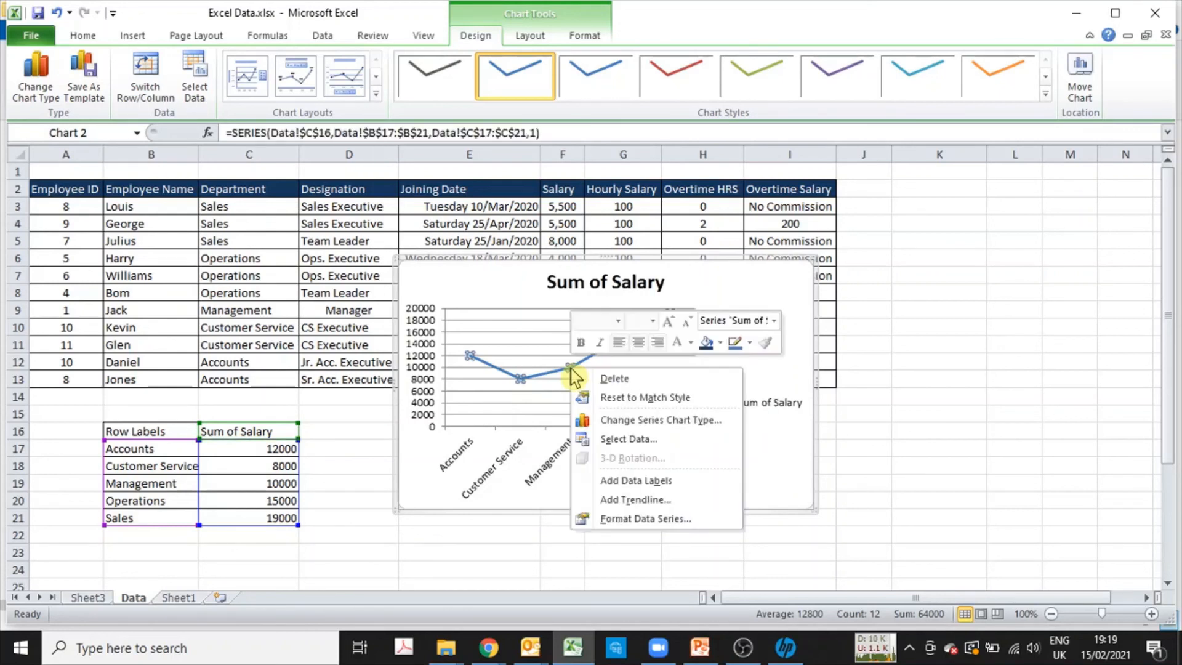
pyautogui.click(673, 487)
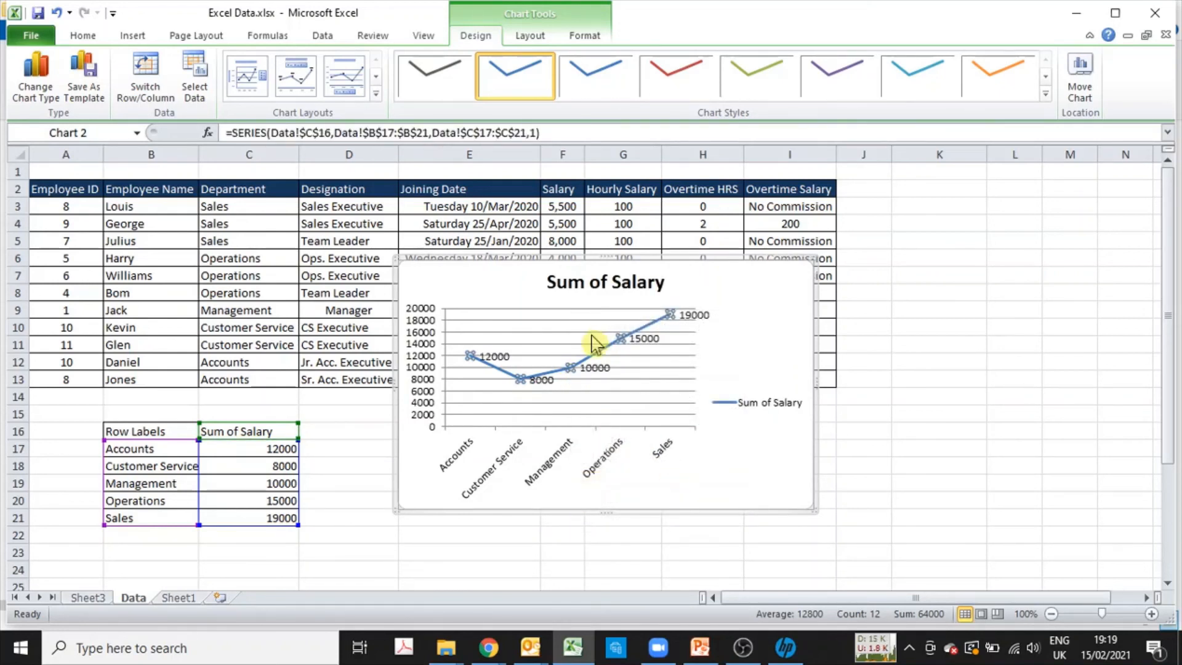
pyautogui.click(762, 404)
pyautogui.press('Delete')
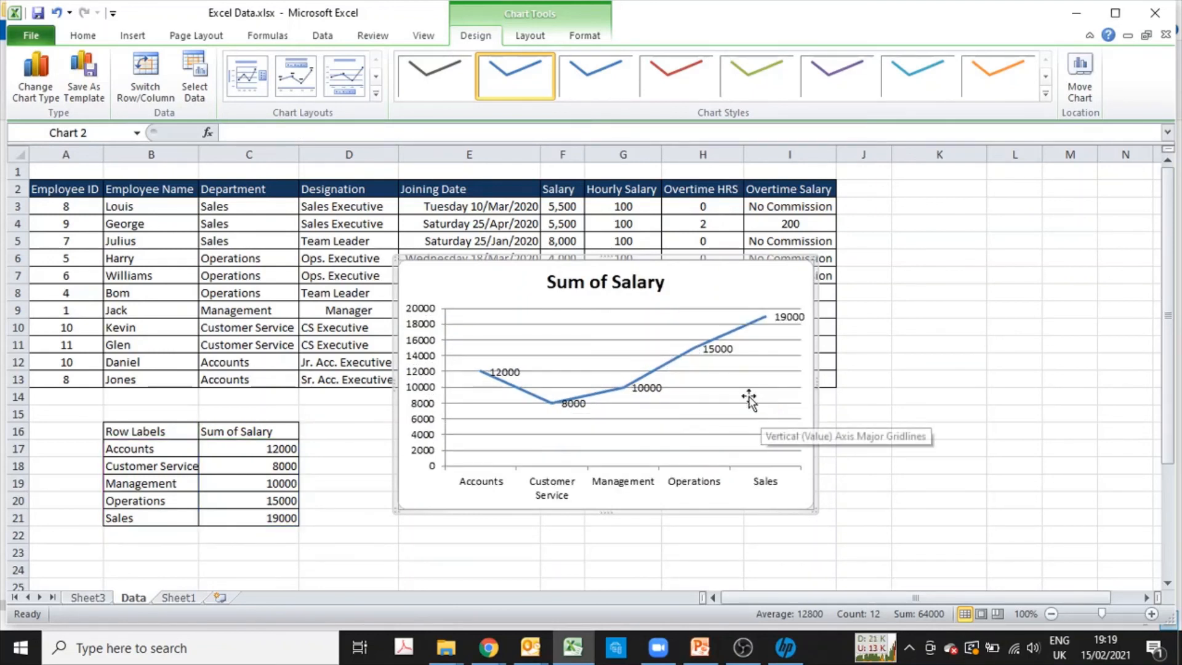
# - Change the Sum of Salary line chart to a clustered column chart
pyautogui.rightClick(675, 302)
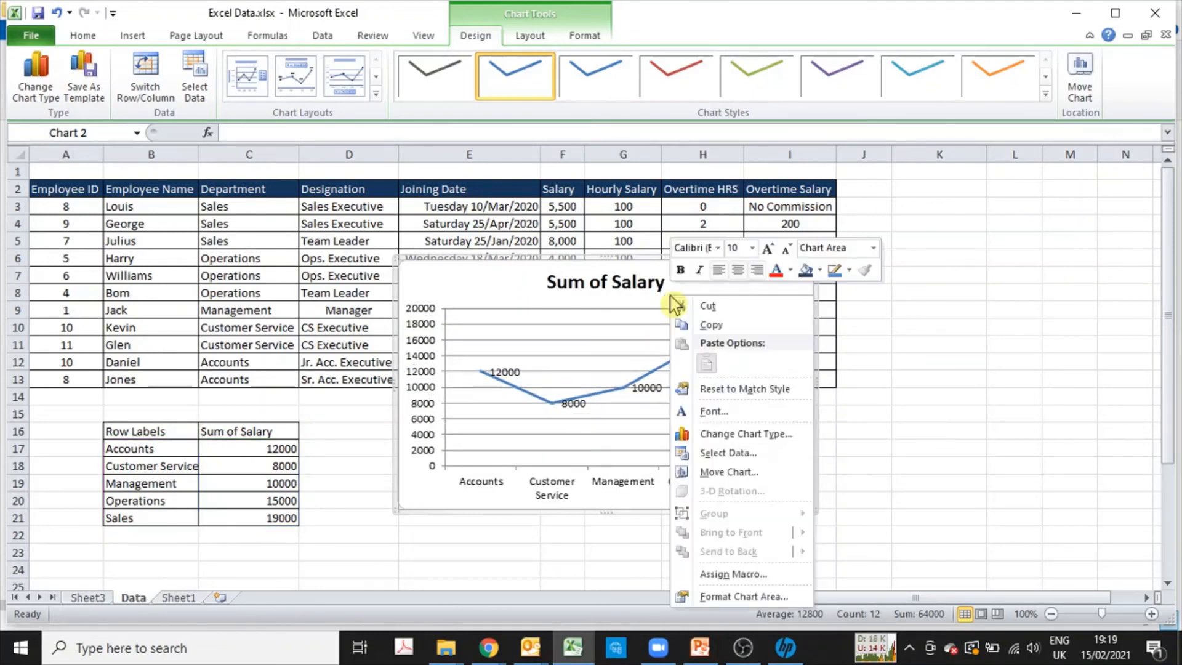
pyautogui.click(751, 434)
pyautogui.doubleClick(761, 237)
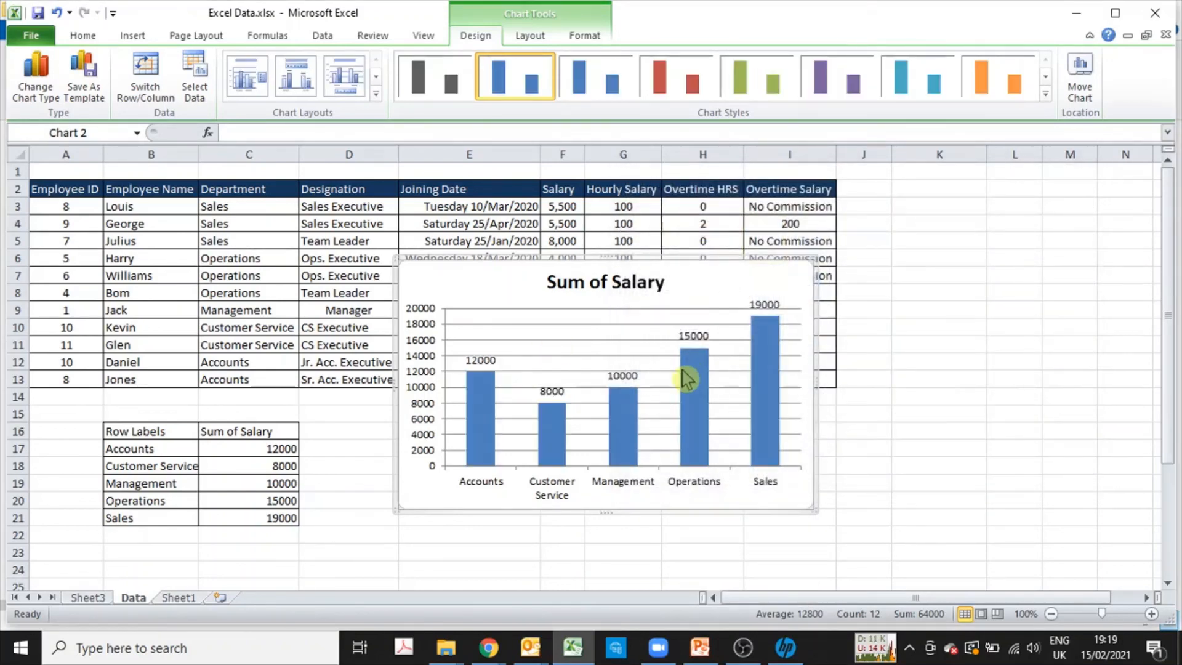
# - Delete the Sum of Salary column chart and insert an exploded 2-D pie chart of the department salary table B16:C21
pyautogui.rightClick(708, 292)
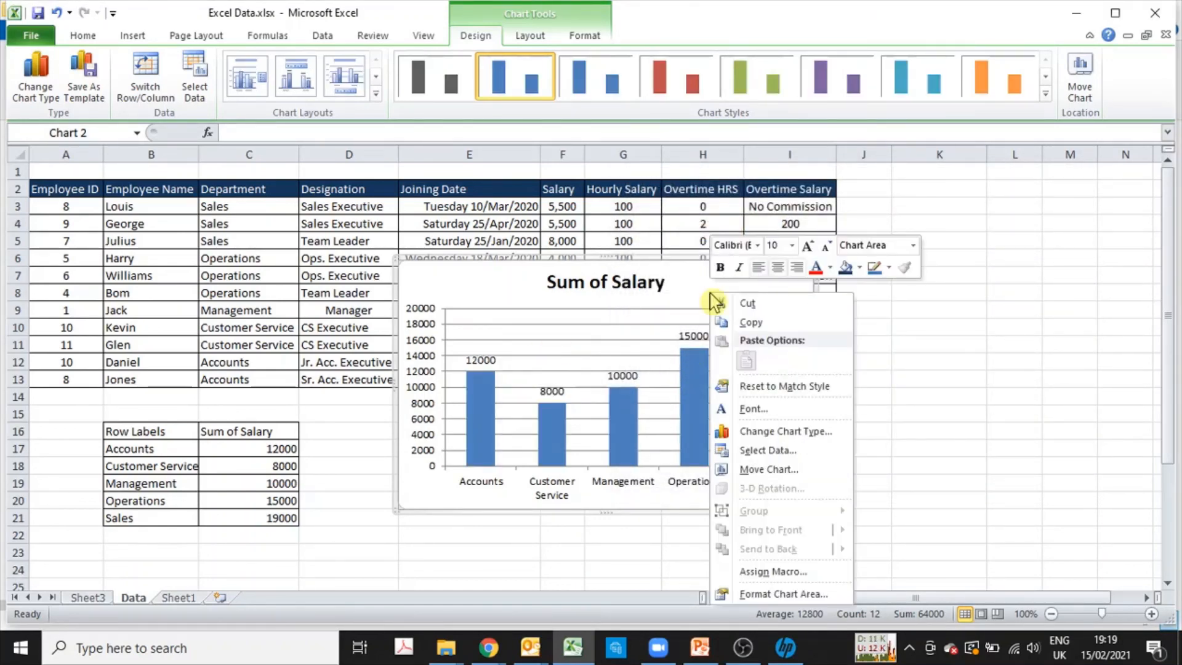
pyautogui.click(697, 282)
pyautogui.press('Delete')
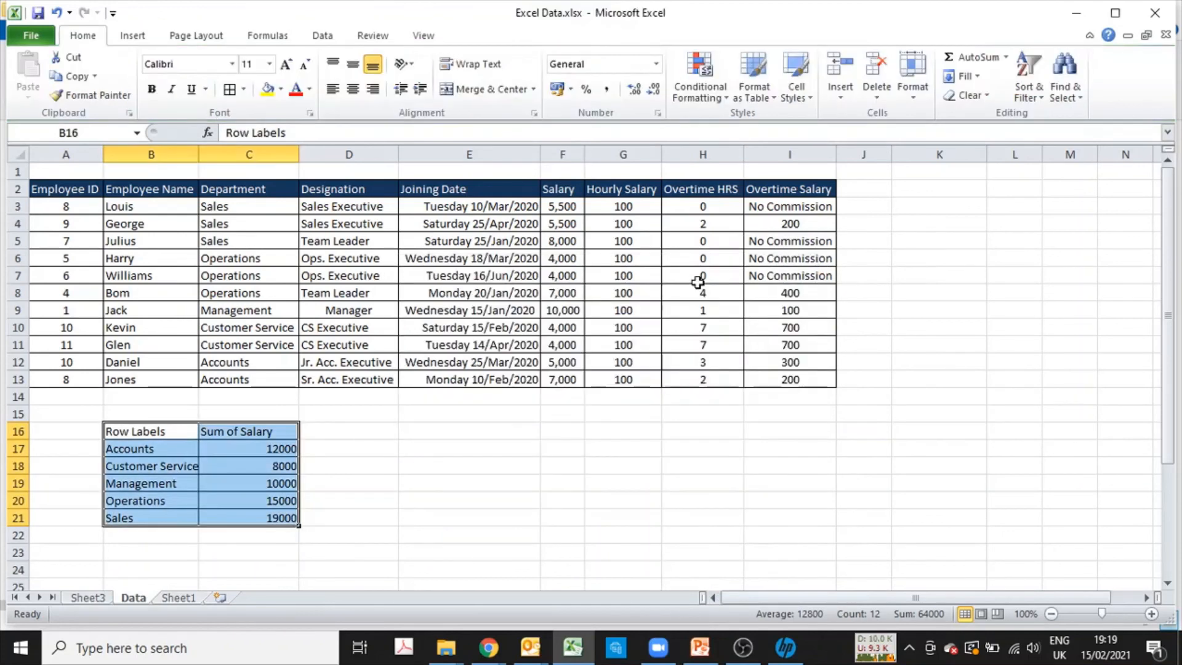
pyautogui.click(132, 35)
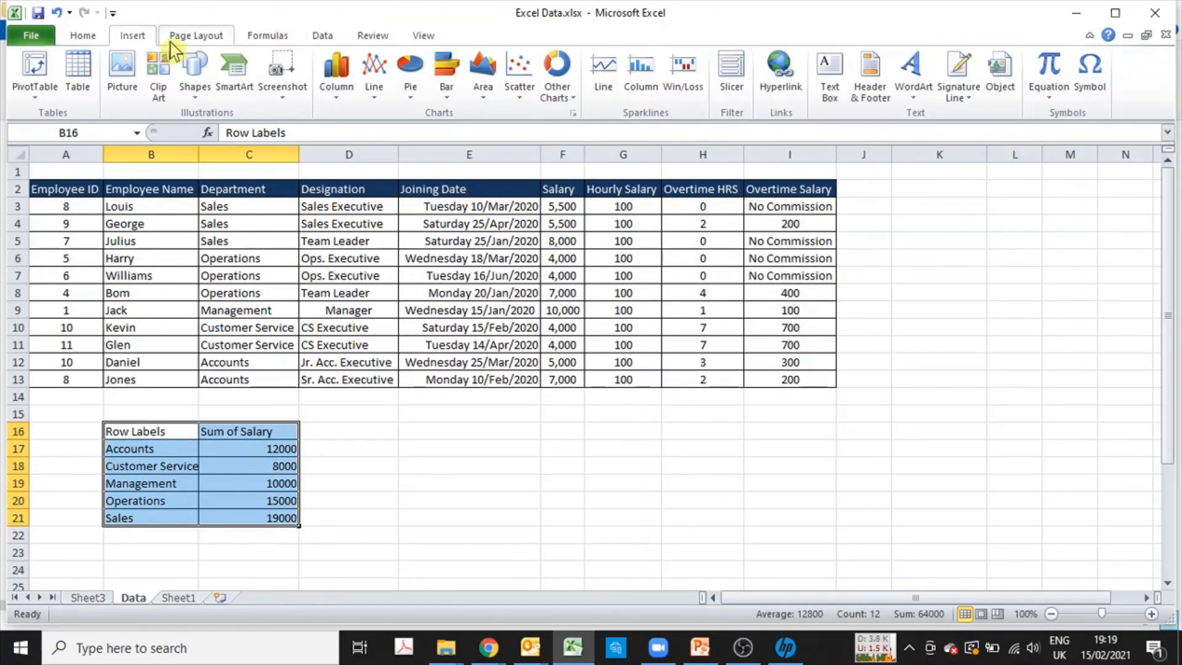
pyautogui.click(410, 98)
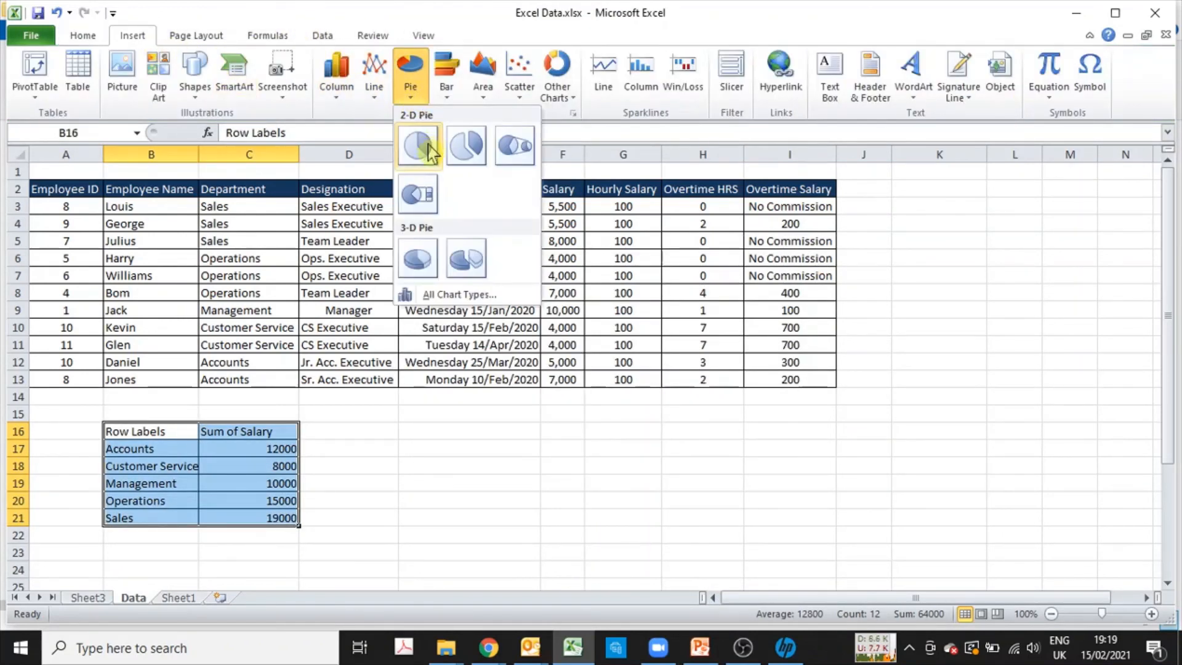
pyautogui.click(458, 156)
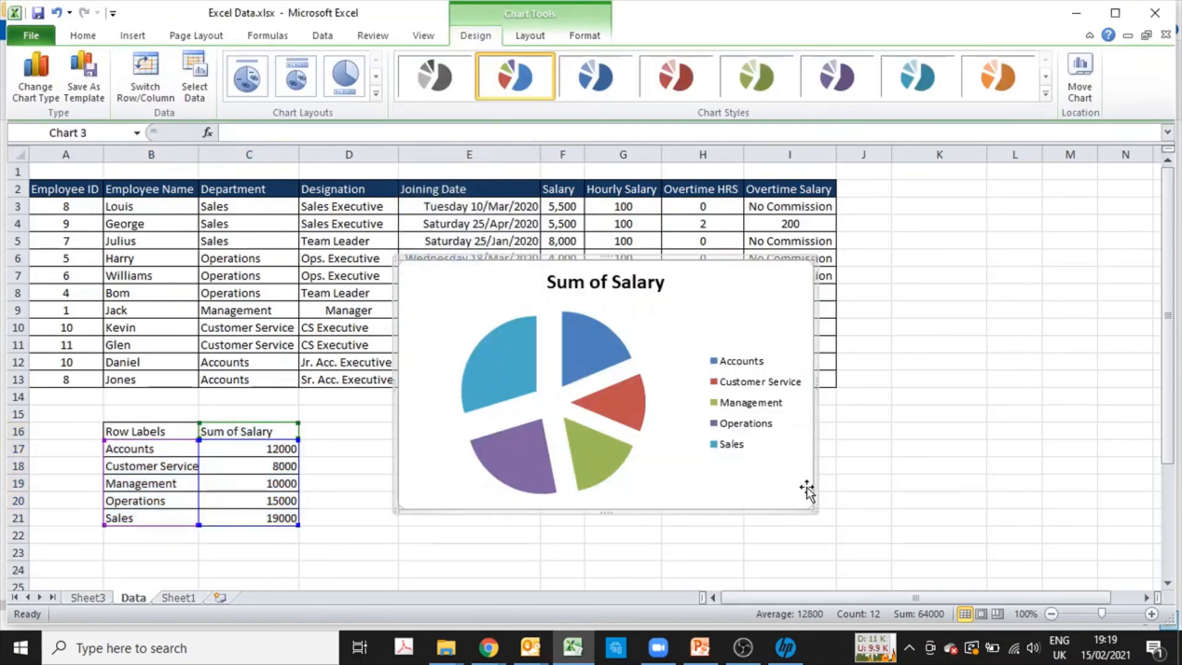
# - Add data labels to the pie chart's slices and apply the chart style with glossy multicoloured slices on a black background
pyautogui.rightClick(599, 353)
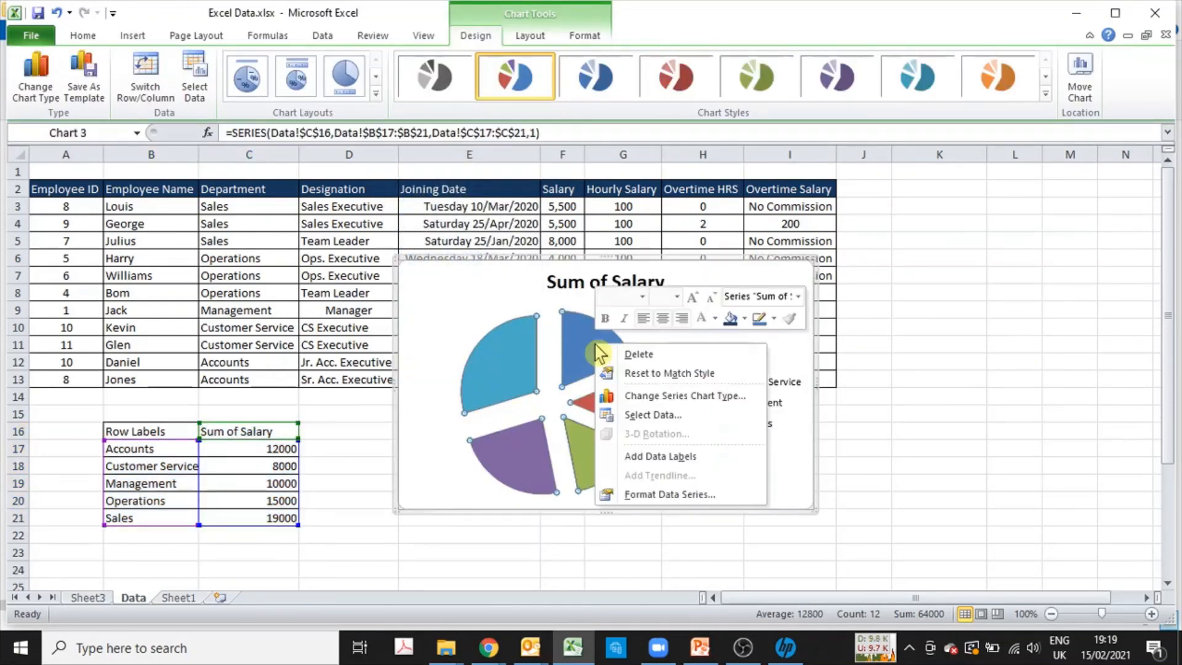
pyautogui.click(677, 455)
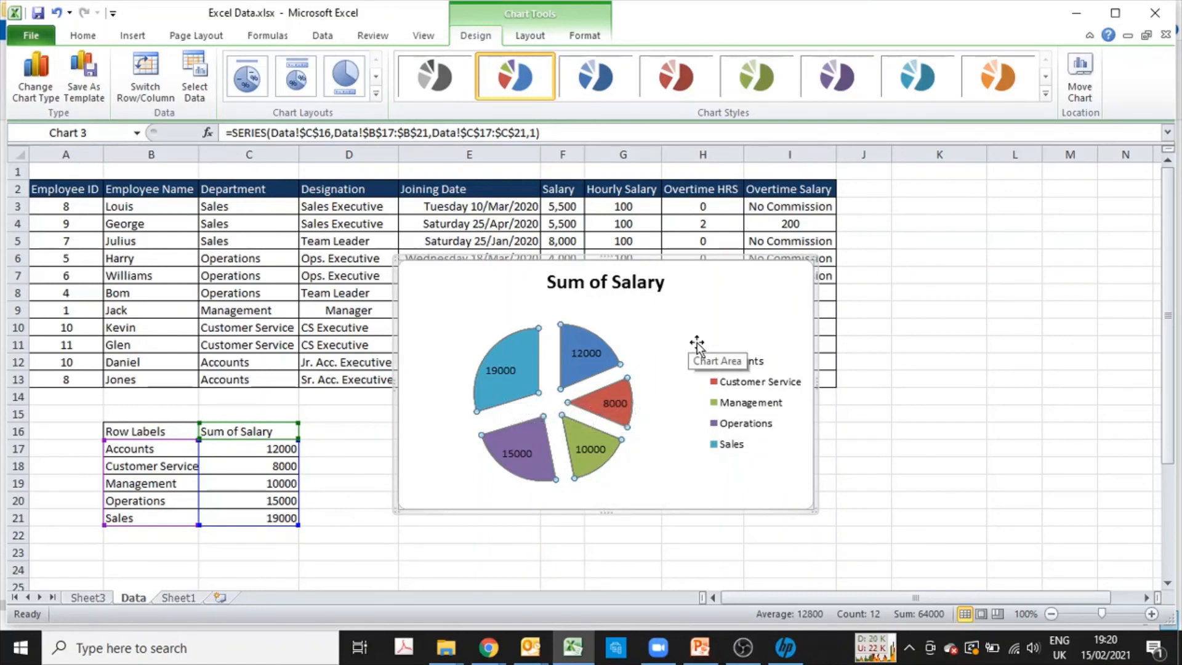
pyautogui.click(1045, 94)
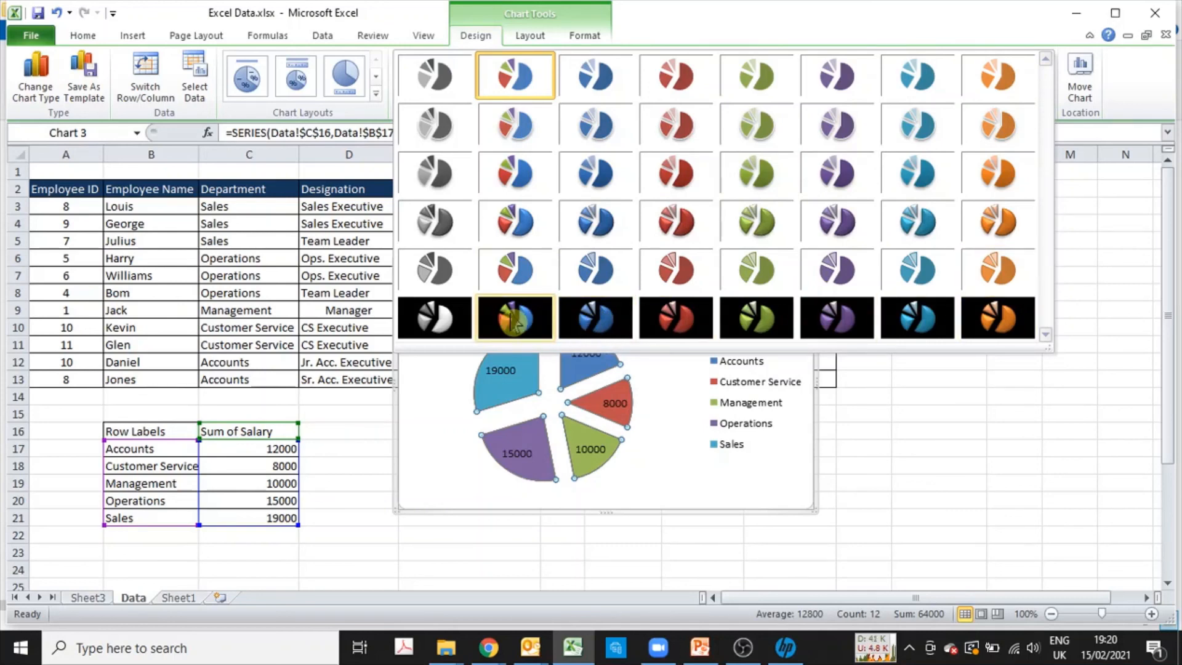
pyautogui.click(545, 322)
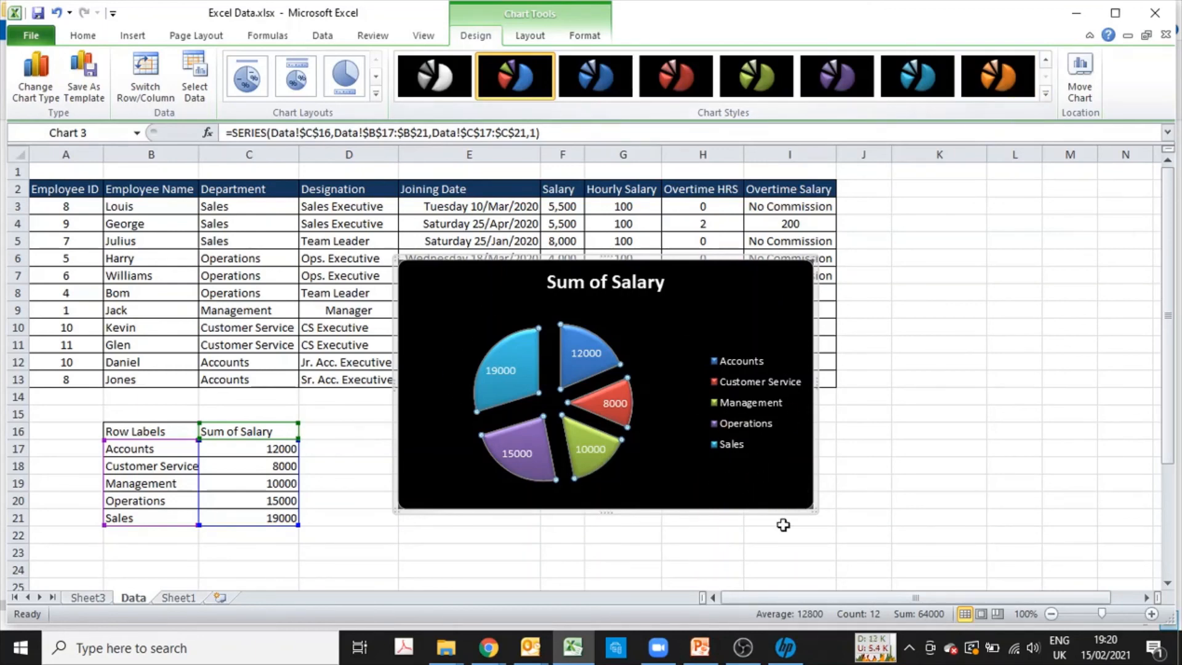
pyautogui.click(855, 502)
pyautogui.click(597, 407)
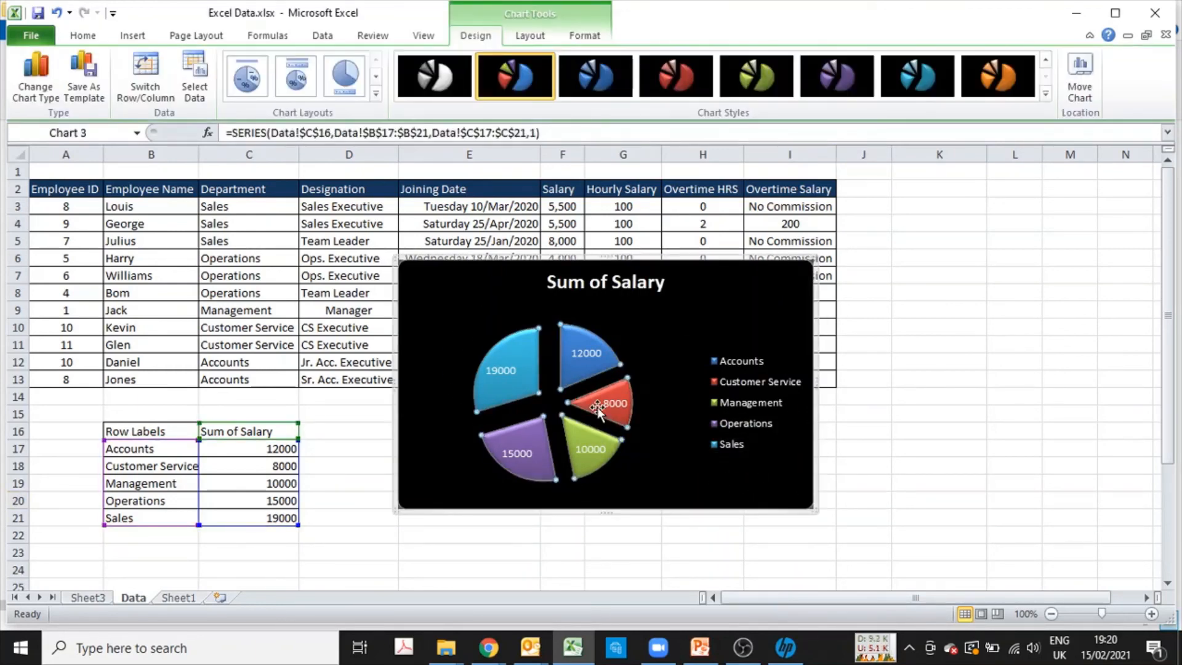
pyautogui.click(599, 410)
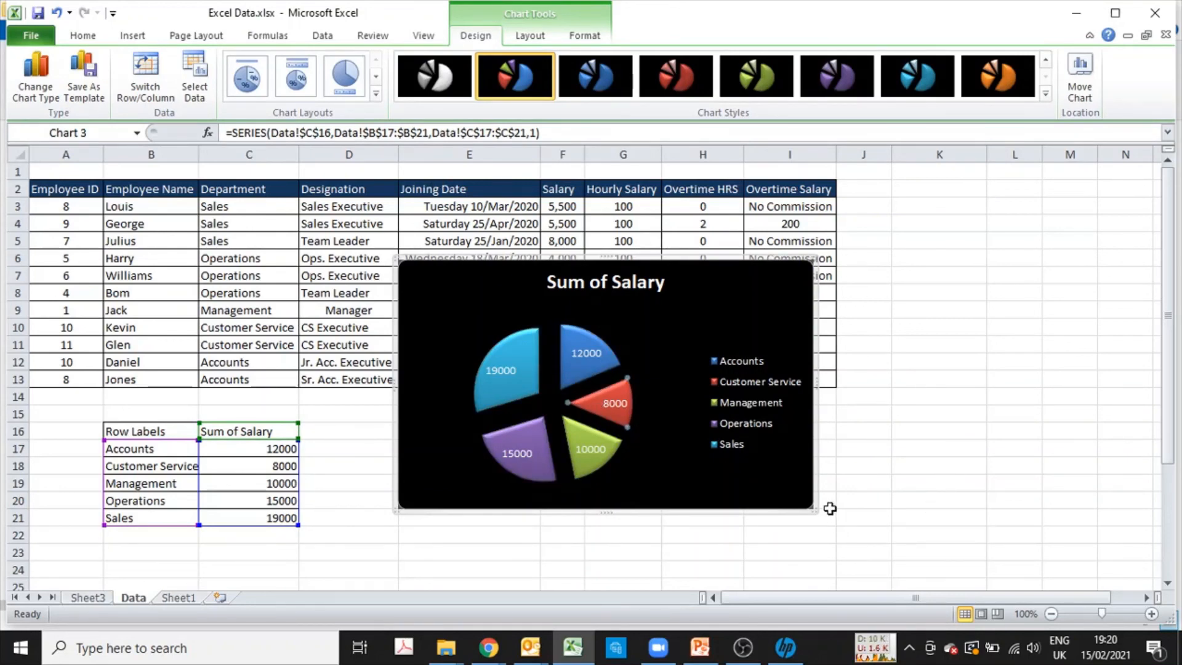
pyautogui.click(854, 483)
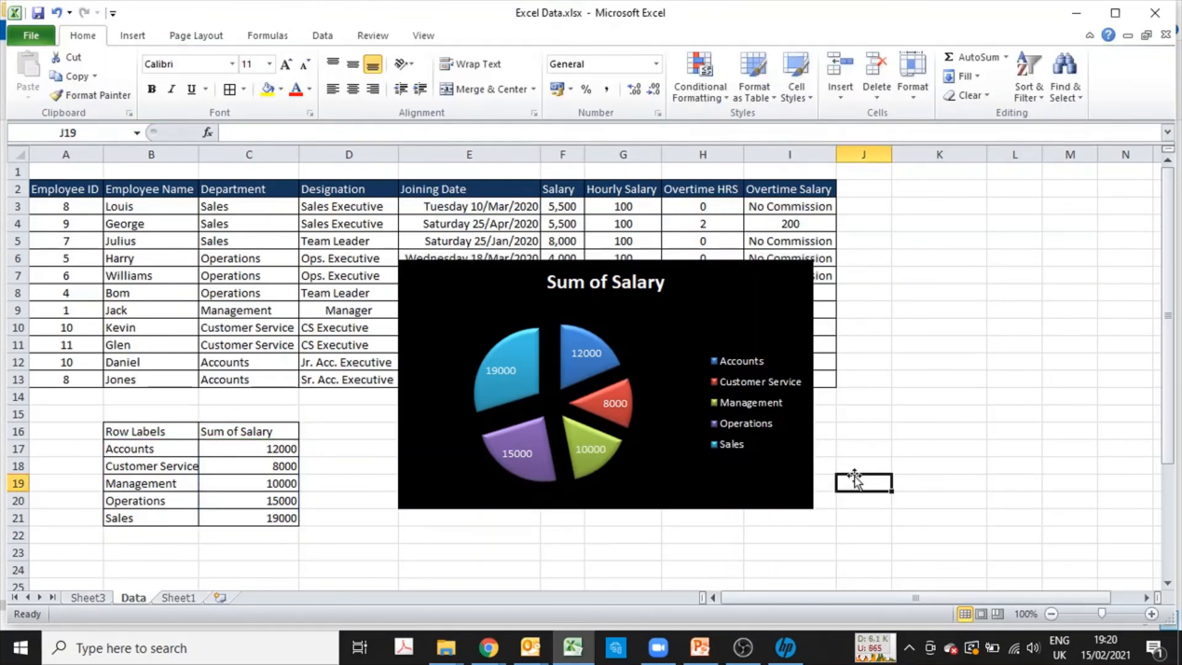